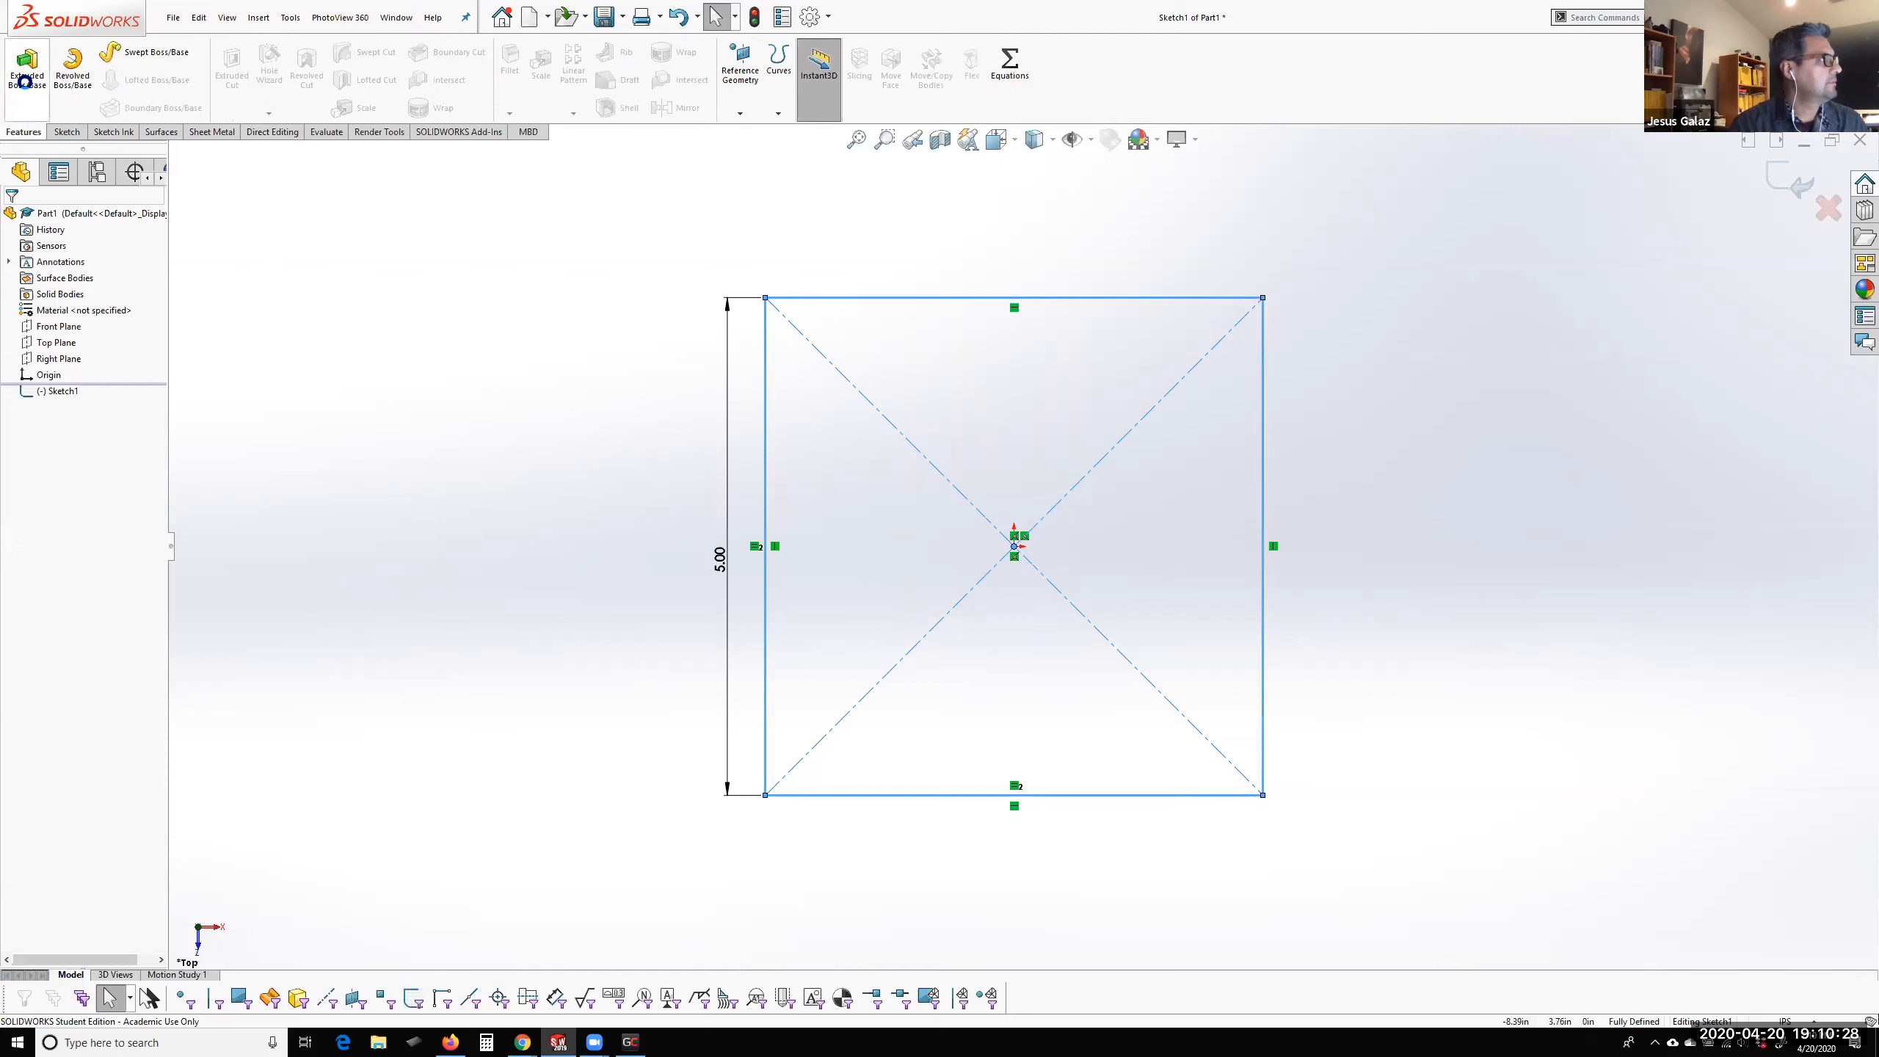
# Extrude the square sketch to a blind depth of 5 in to form a cube
pyautogui.rightClick(235, 384)
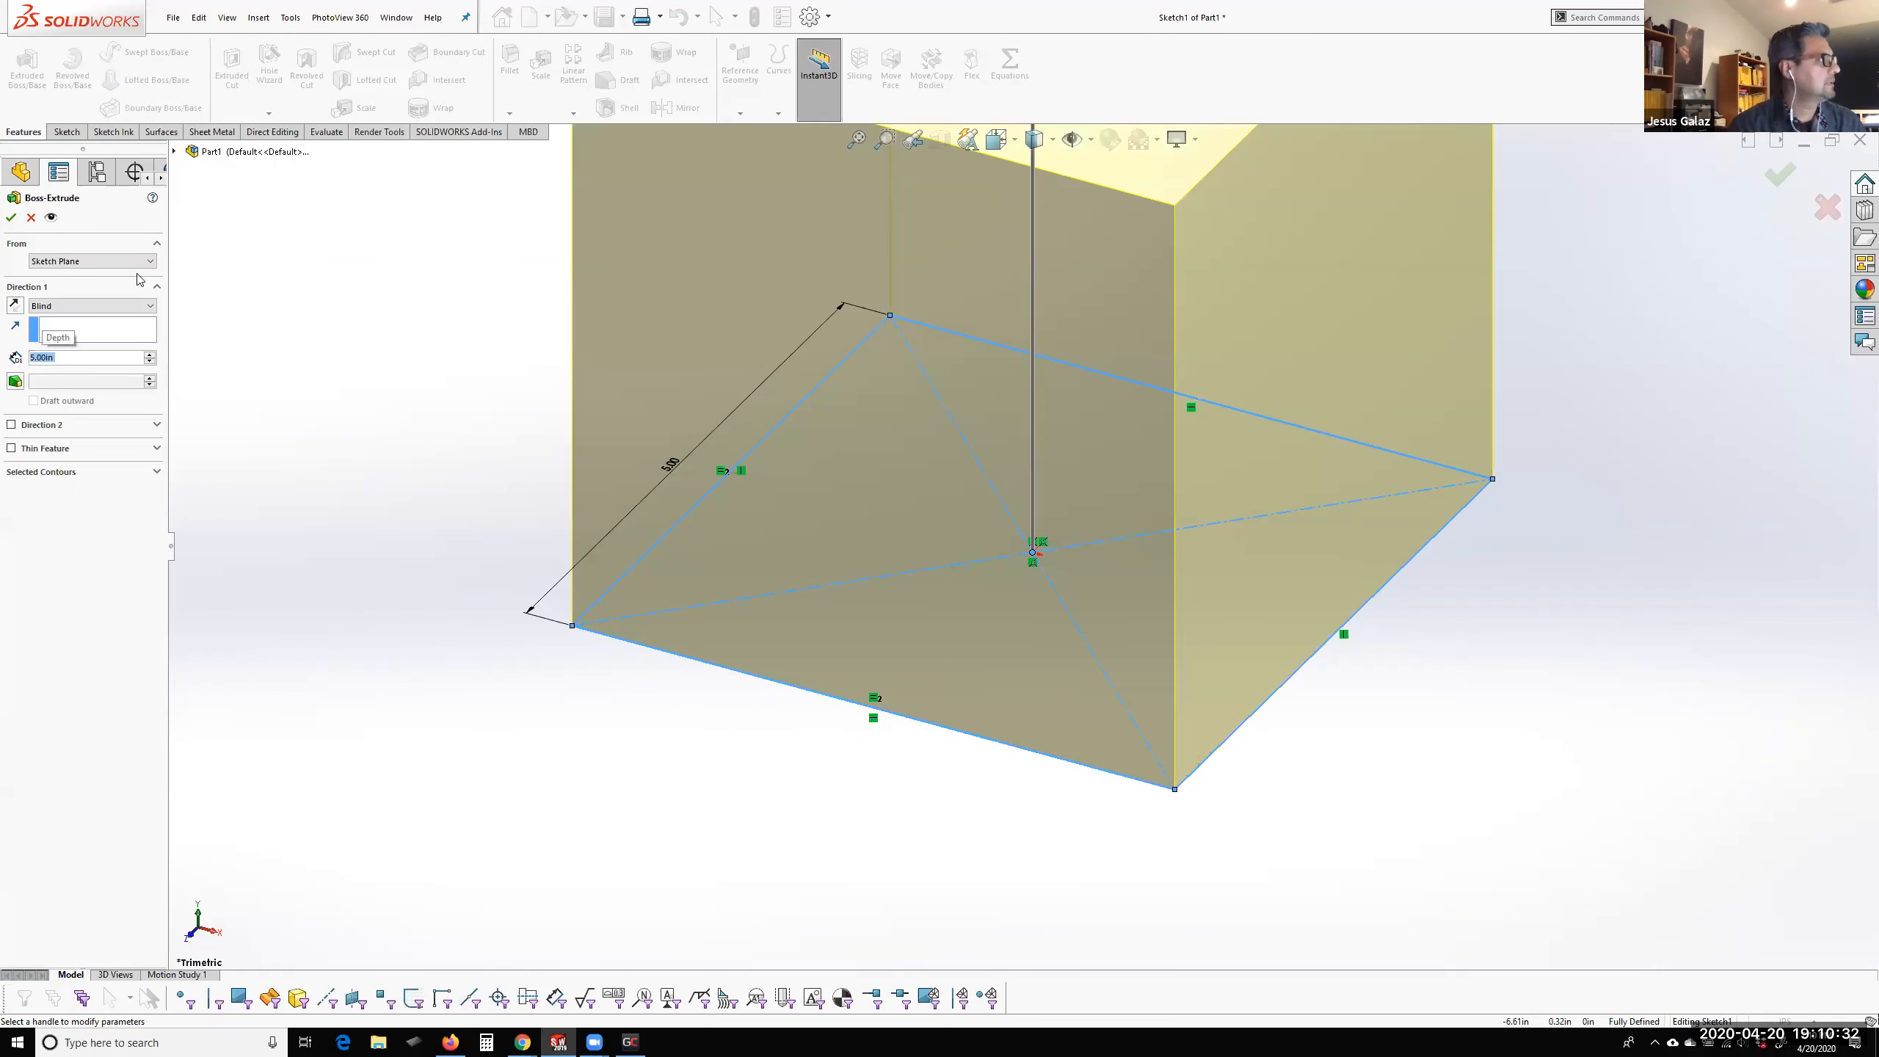
pyautogui.scroll(3, 1169, 322)
pyautogui.scroll(-4, 1147, 315)
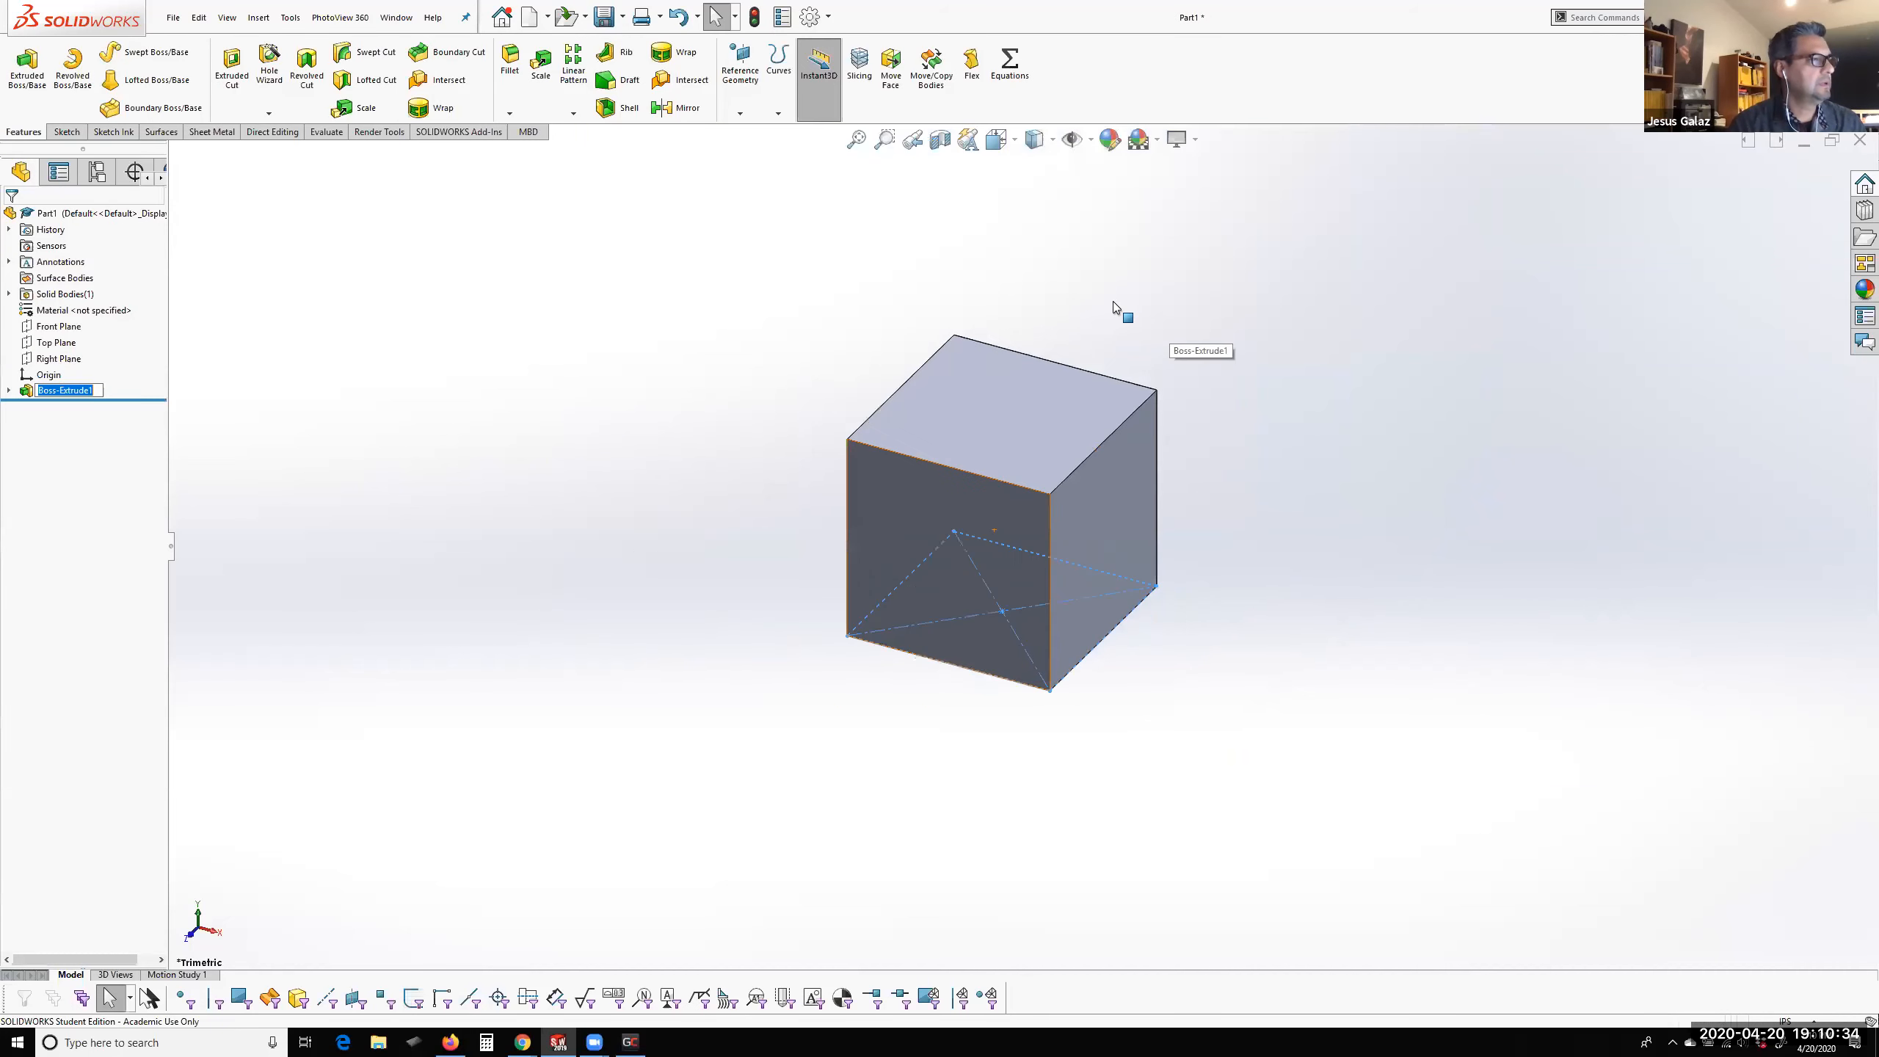
pyautogui.scroll(5, 967, 711)
pyautogui.scroll(-2, 987, 763)
pyautogui.scroll(-2, 1075, 546)
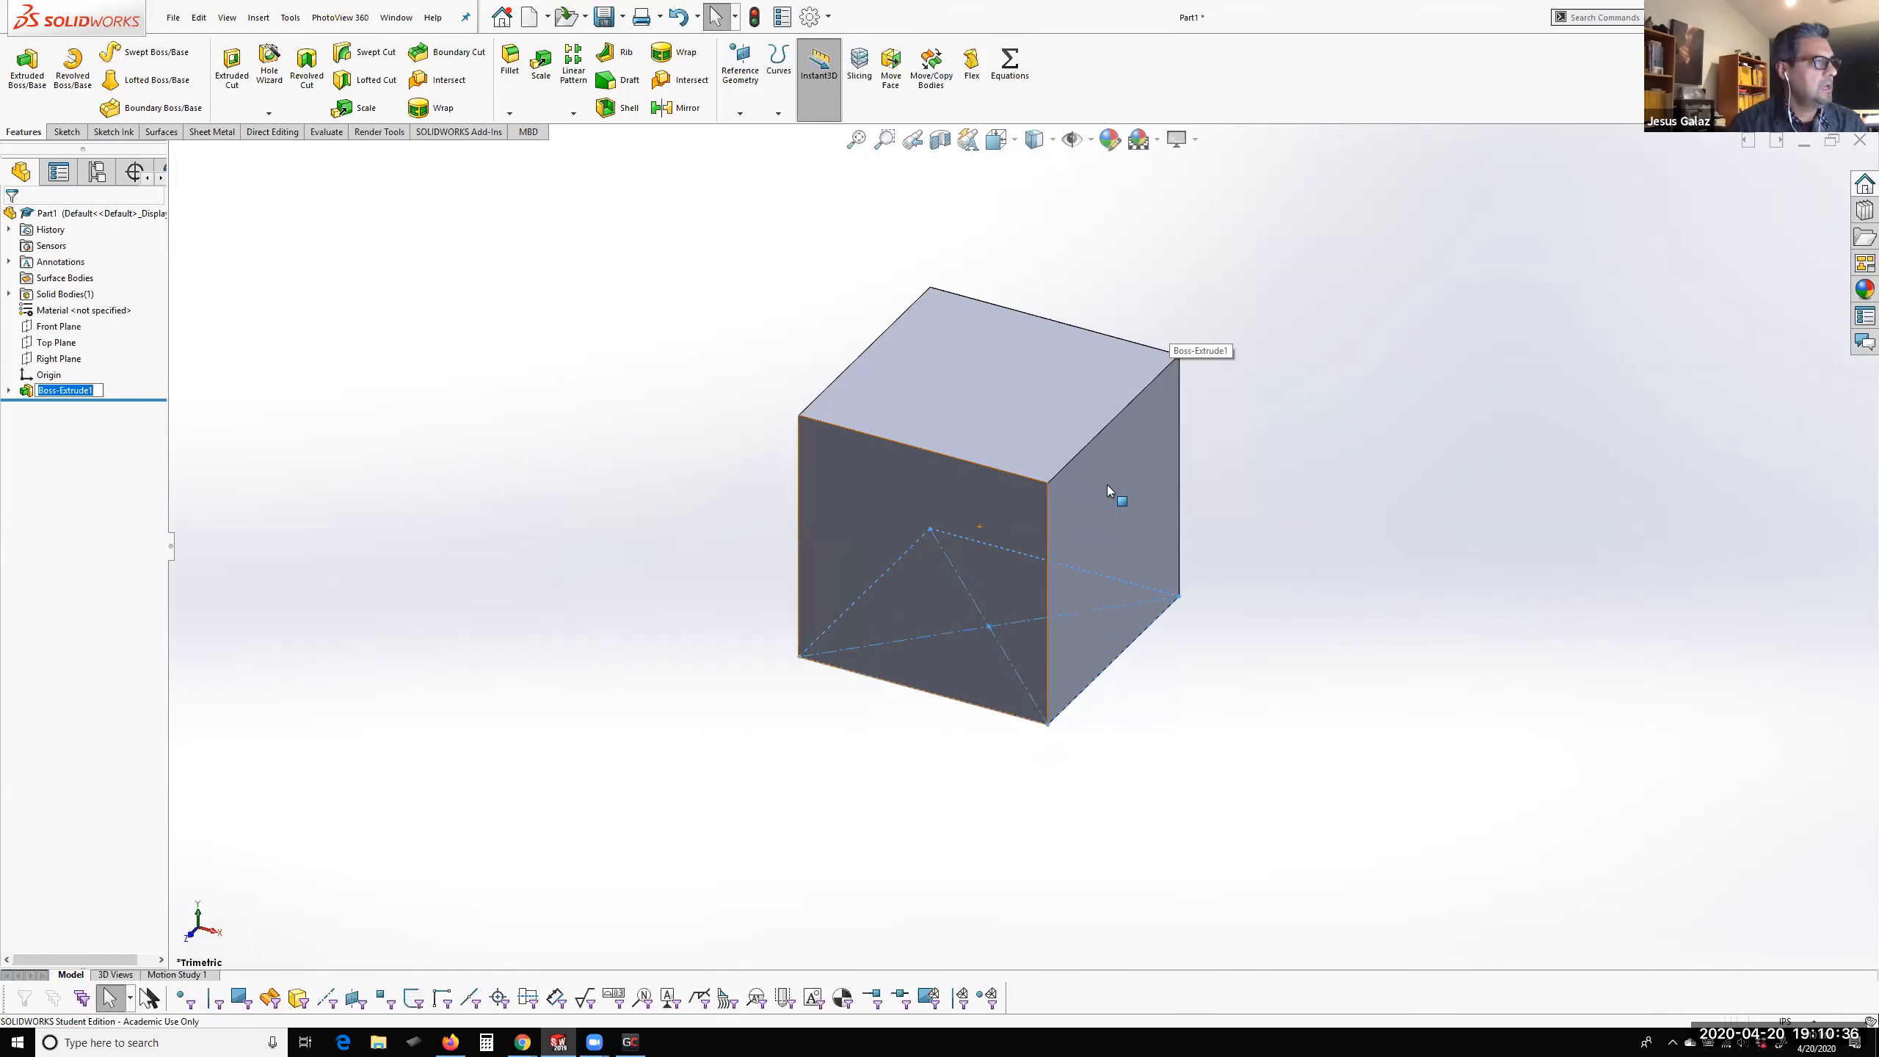
pyautogui.scroll(-2, 1126, 417)
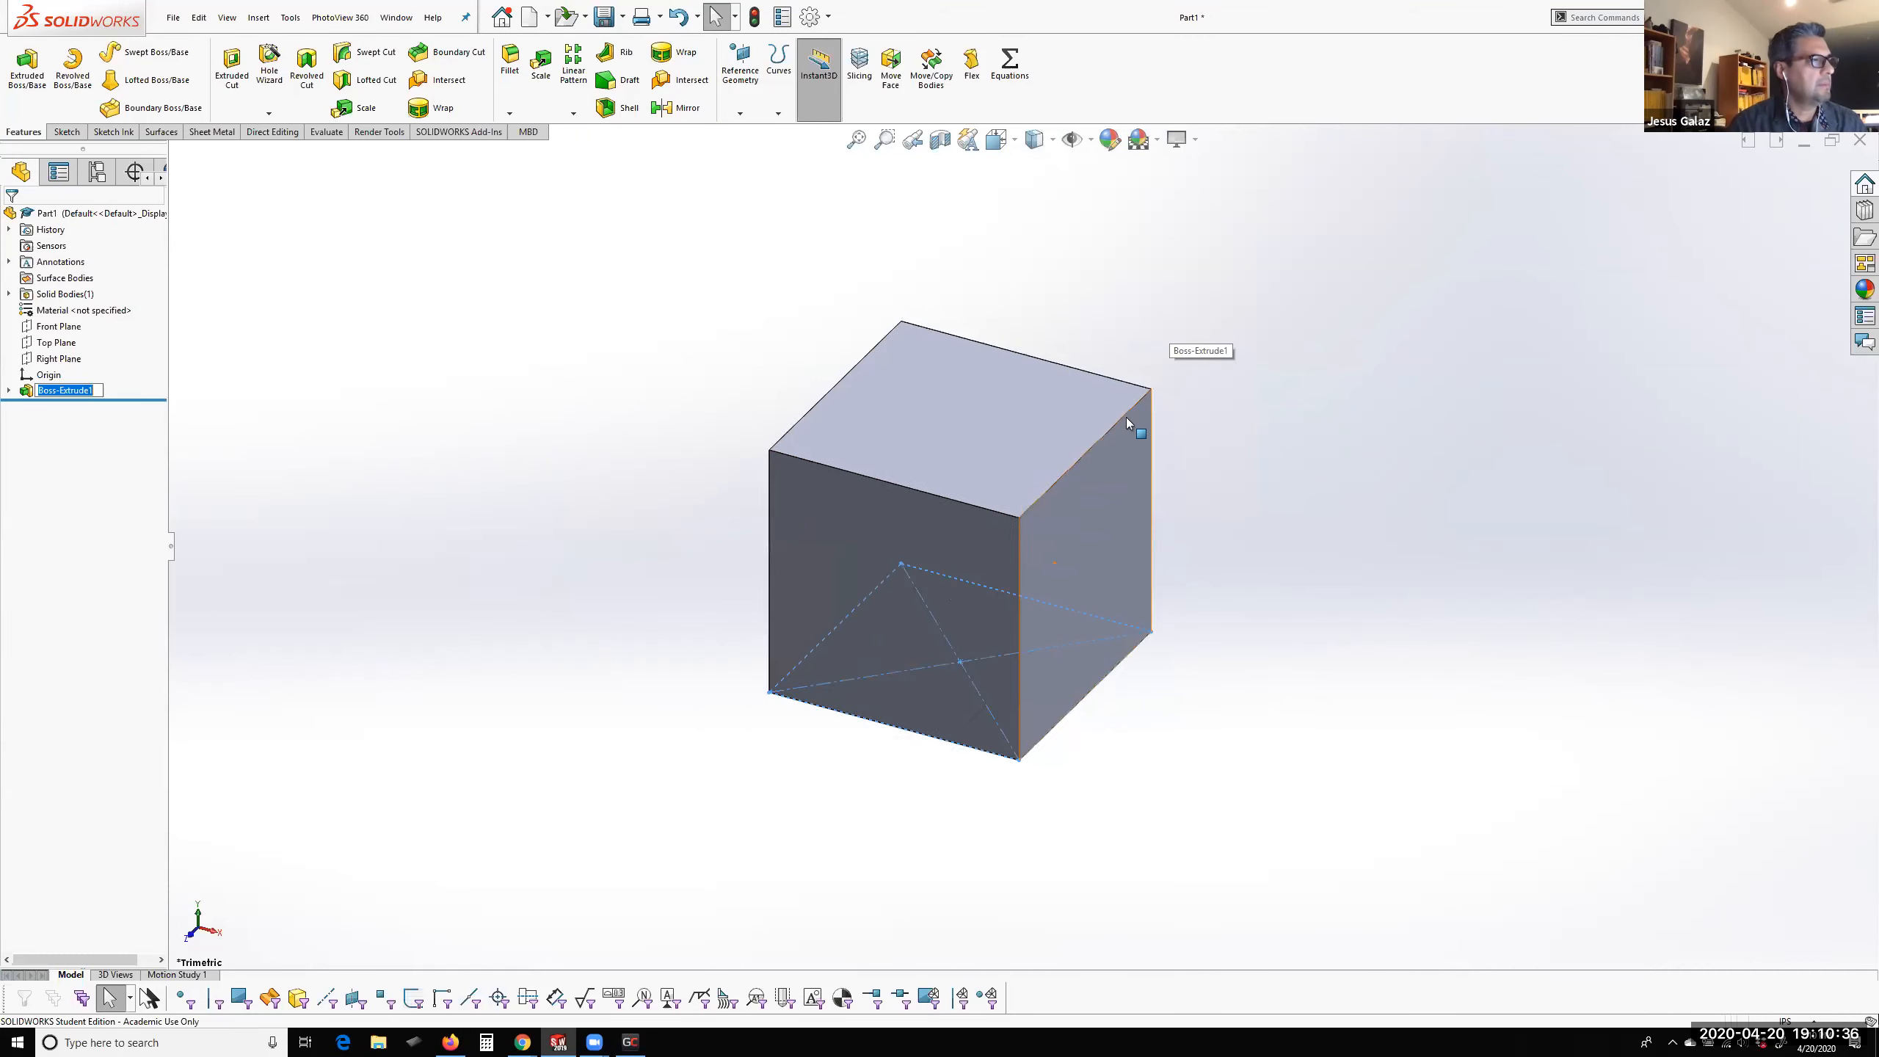
# Expand the list of solid bodies and highlight the cube's body to inspect it
pyautogui.click(9, 294)
pyautogui.click(65, 312)
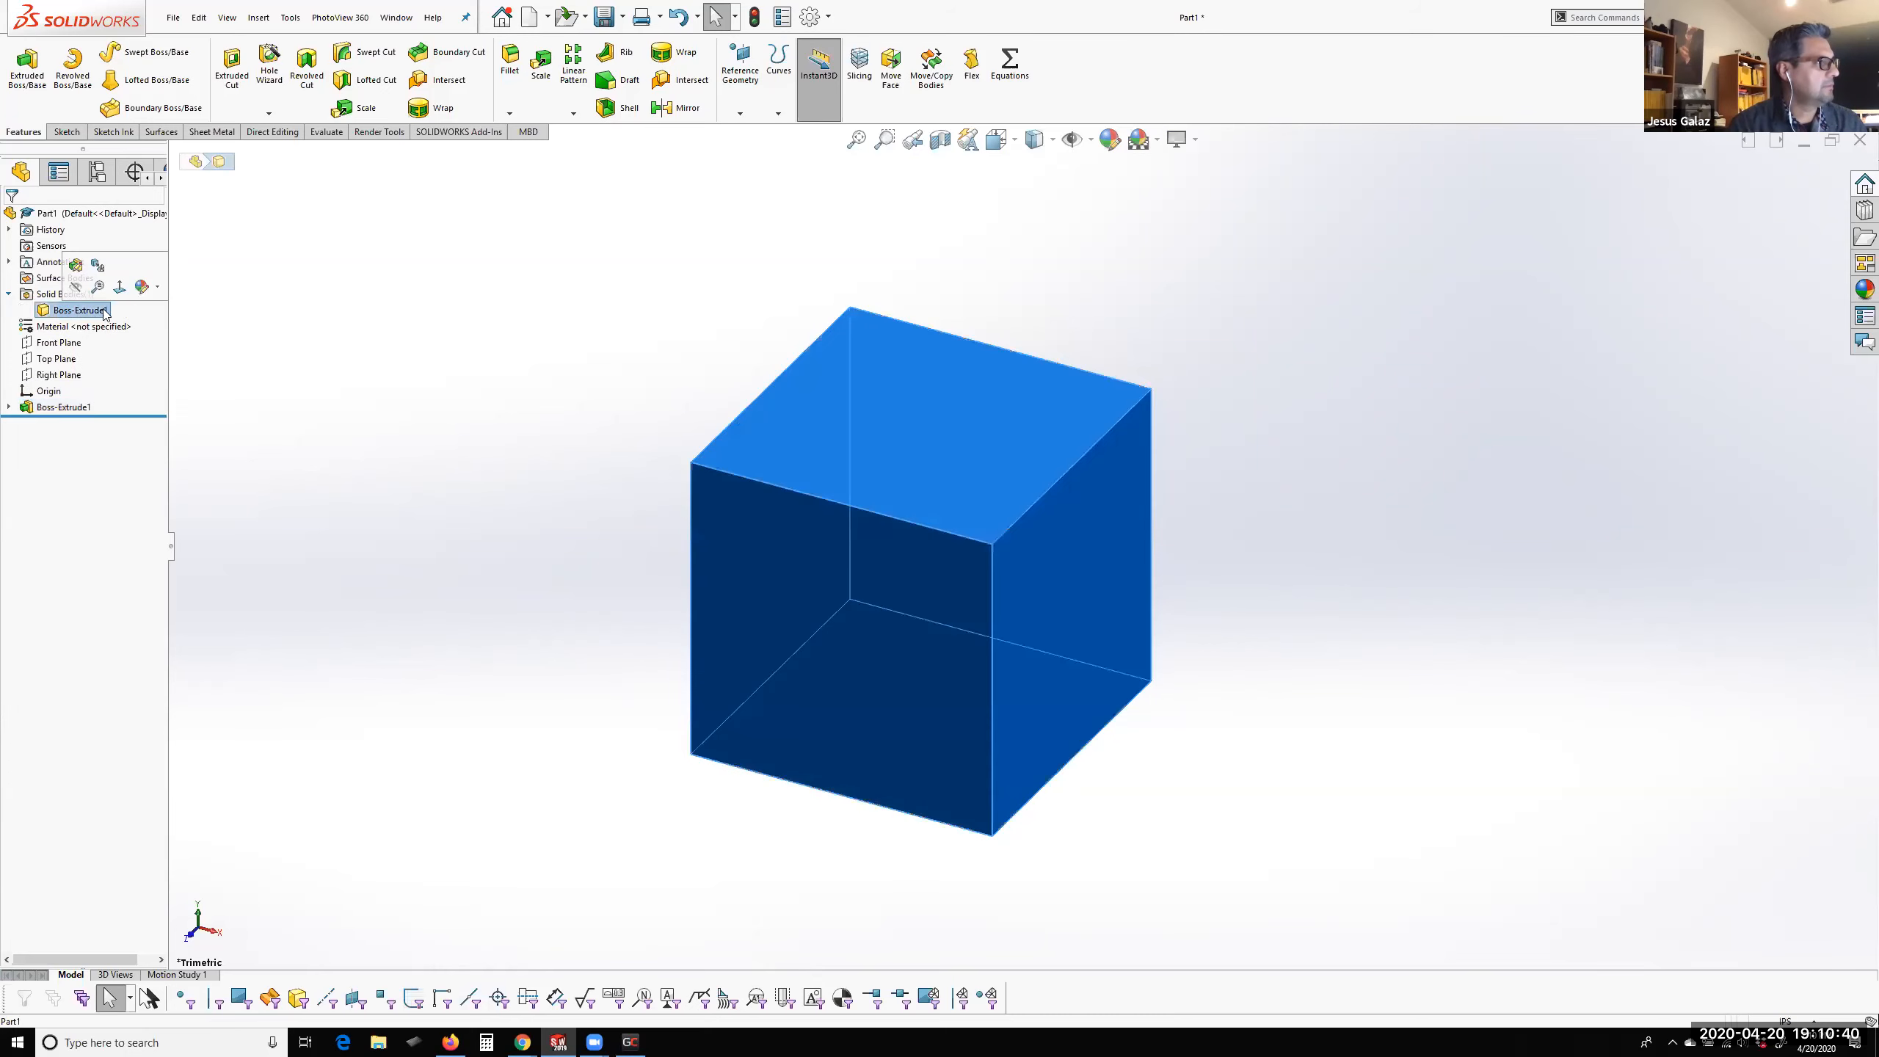
pyautogui.click(1010, 374)
pyautogui.click(1252, 374)
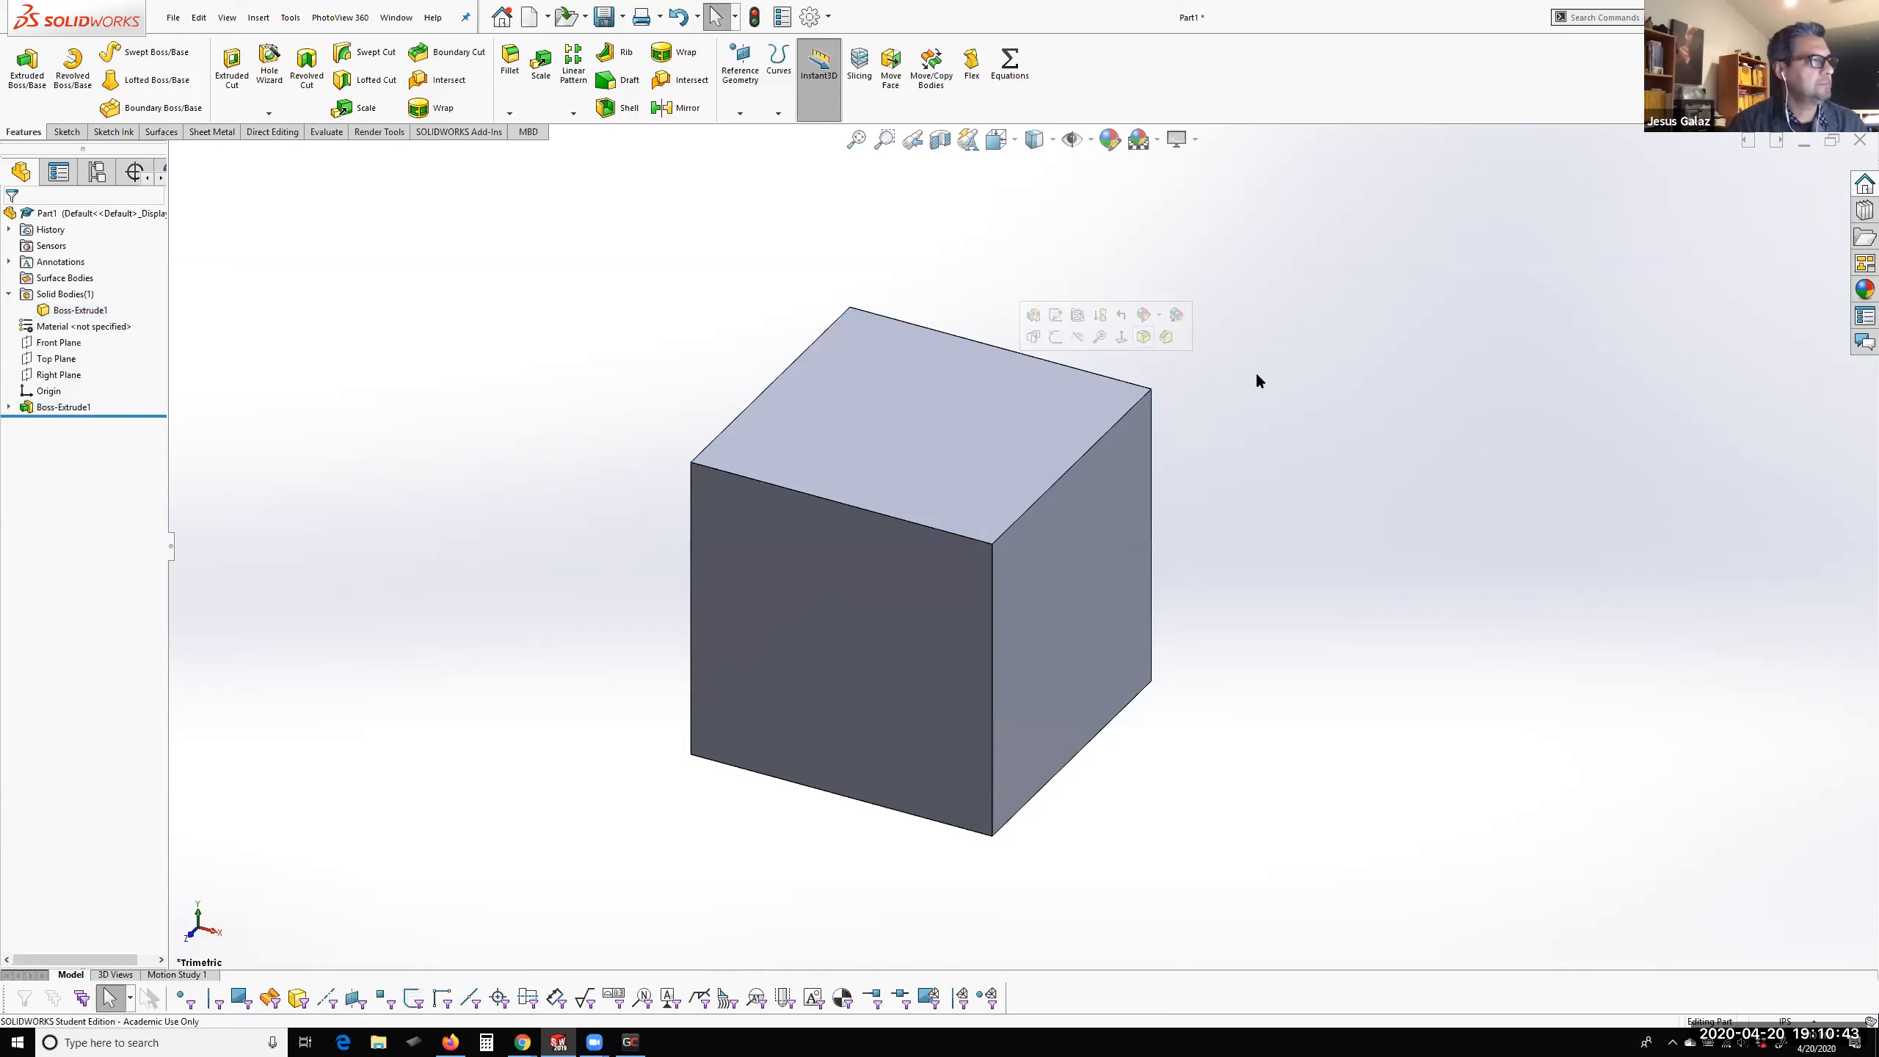
# Start a sketch on the cube's top face and draw a 2.5 in diameter circle centred on the origin
pyautogui.click(988, 436)
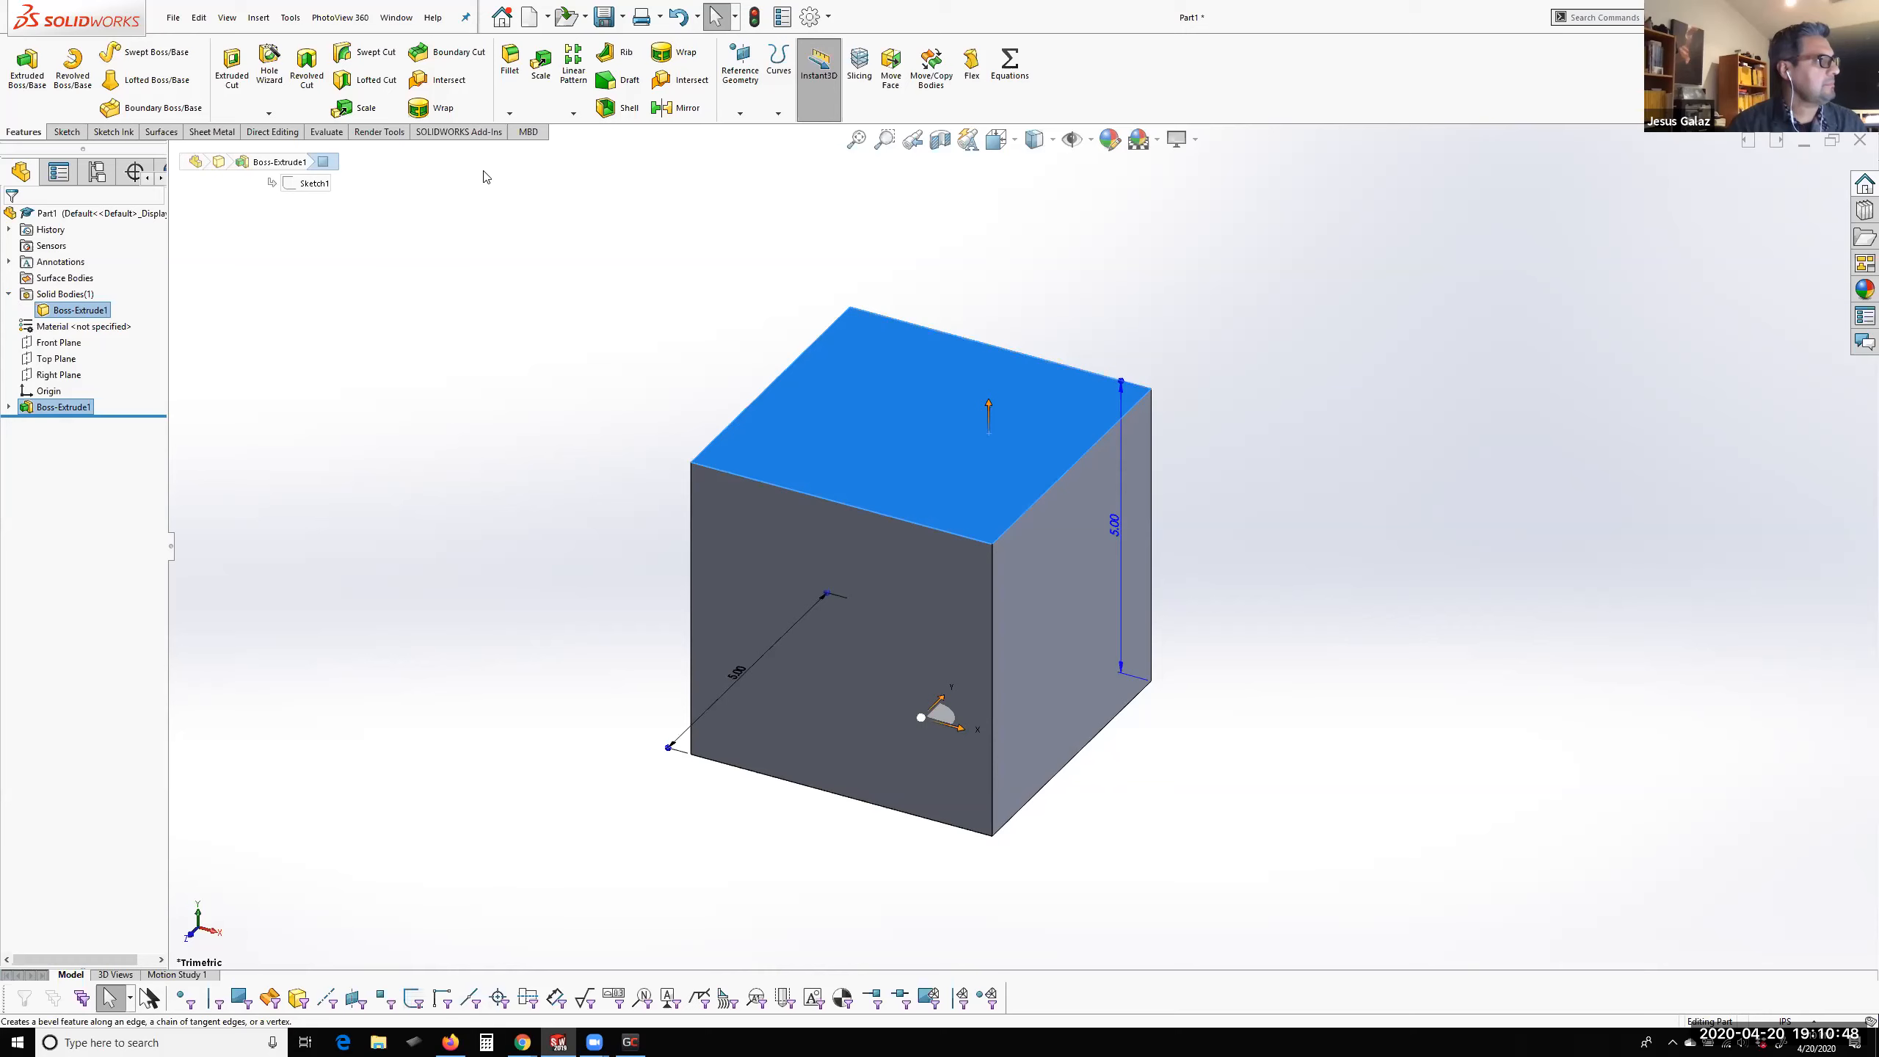
pyautogui.click(26, 66)
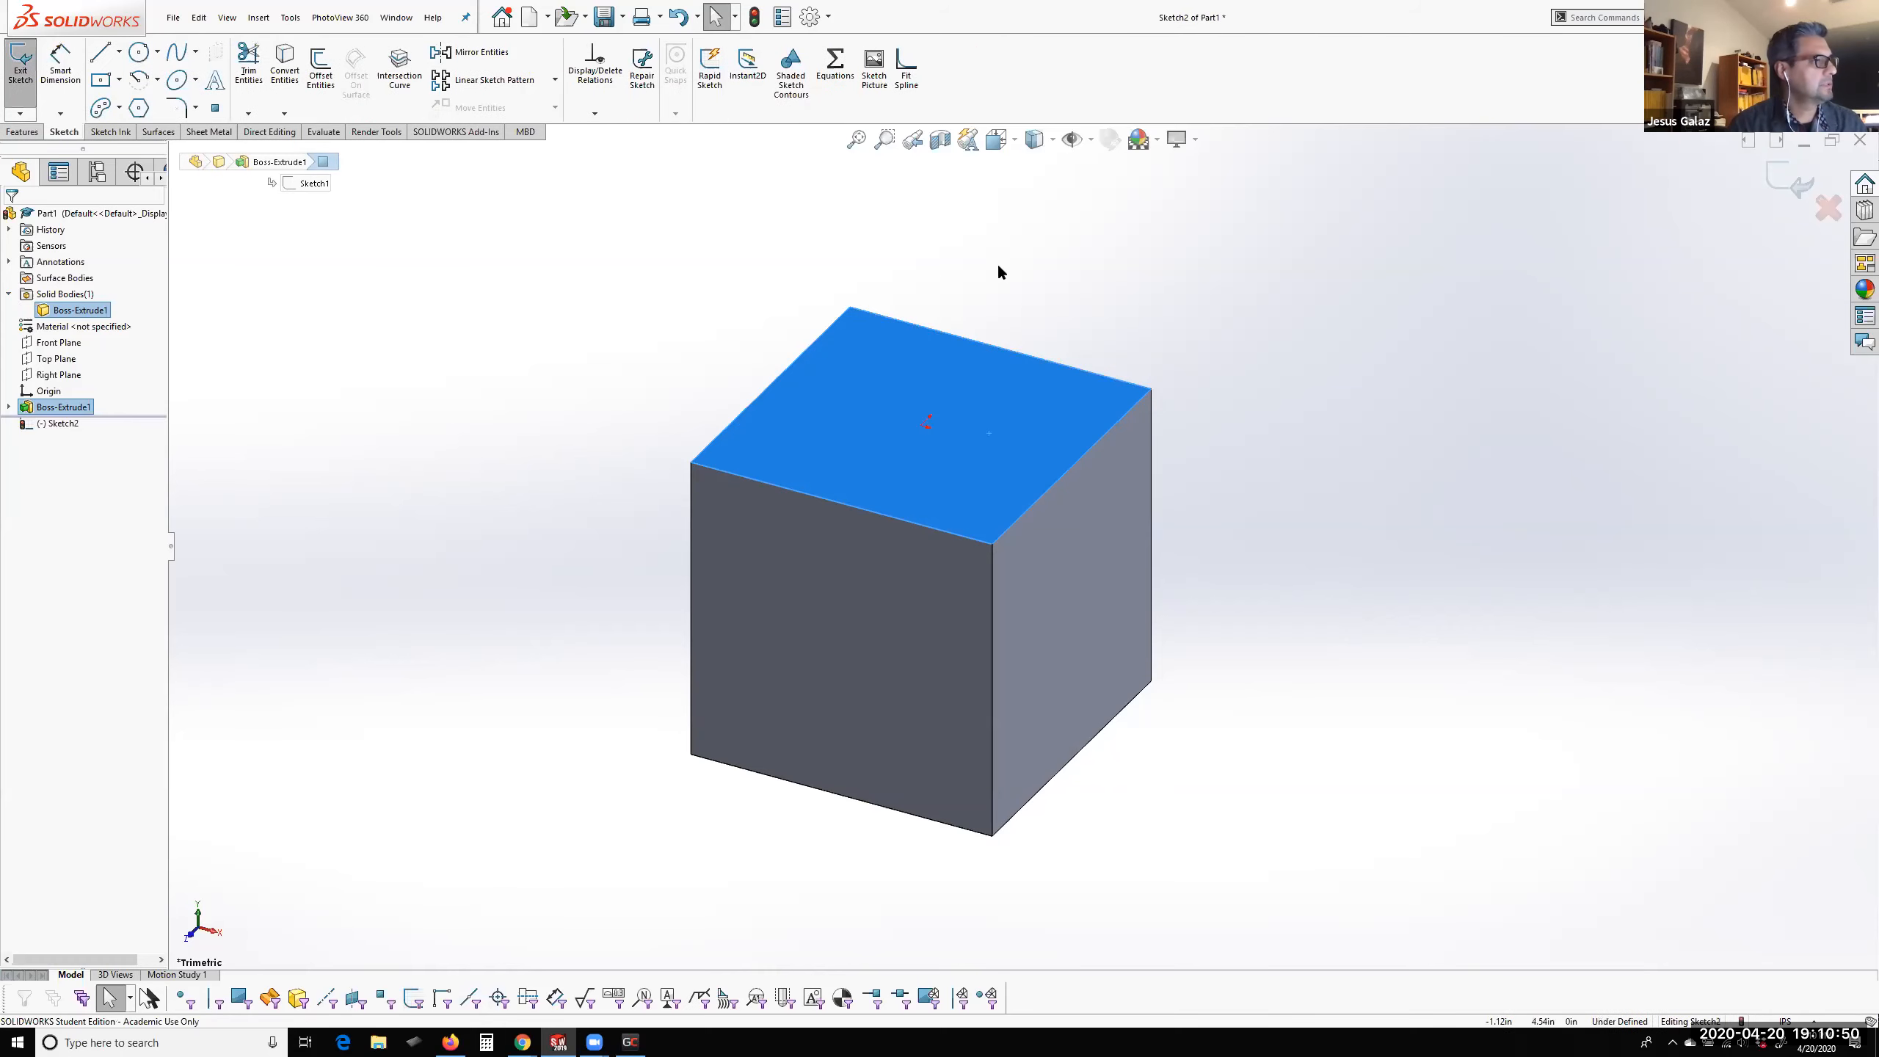
pyautogui.click(138, 52)
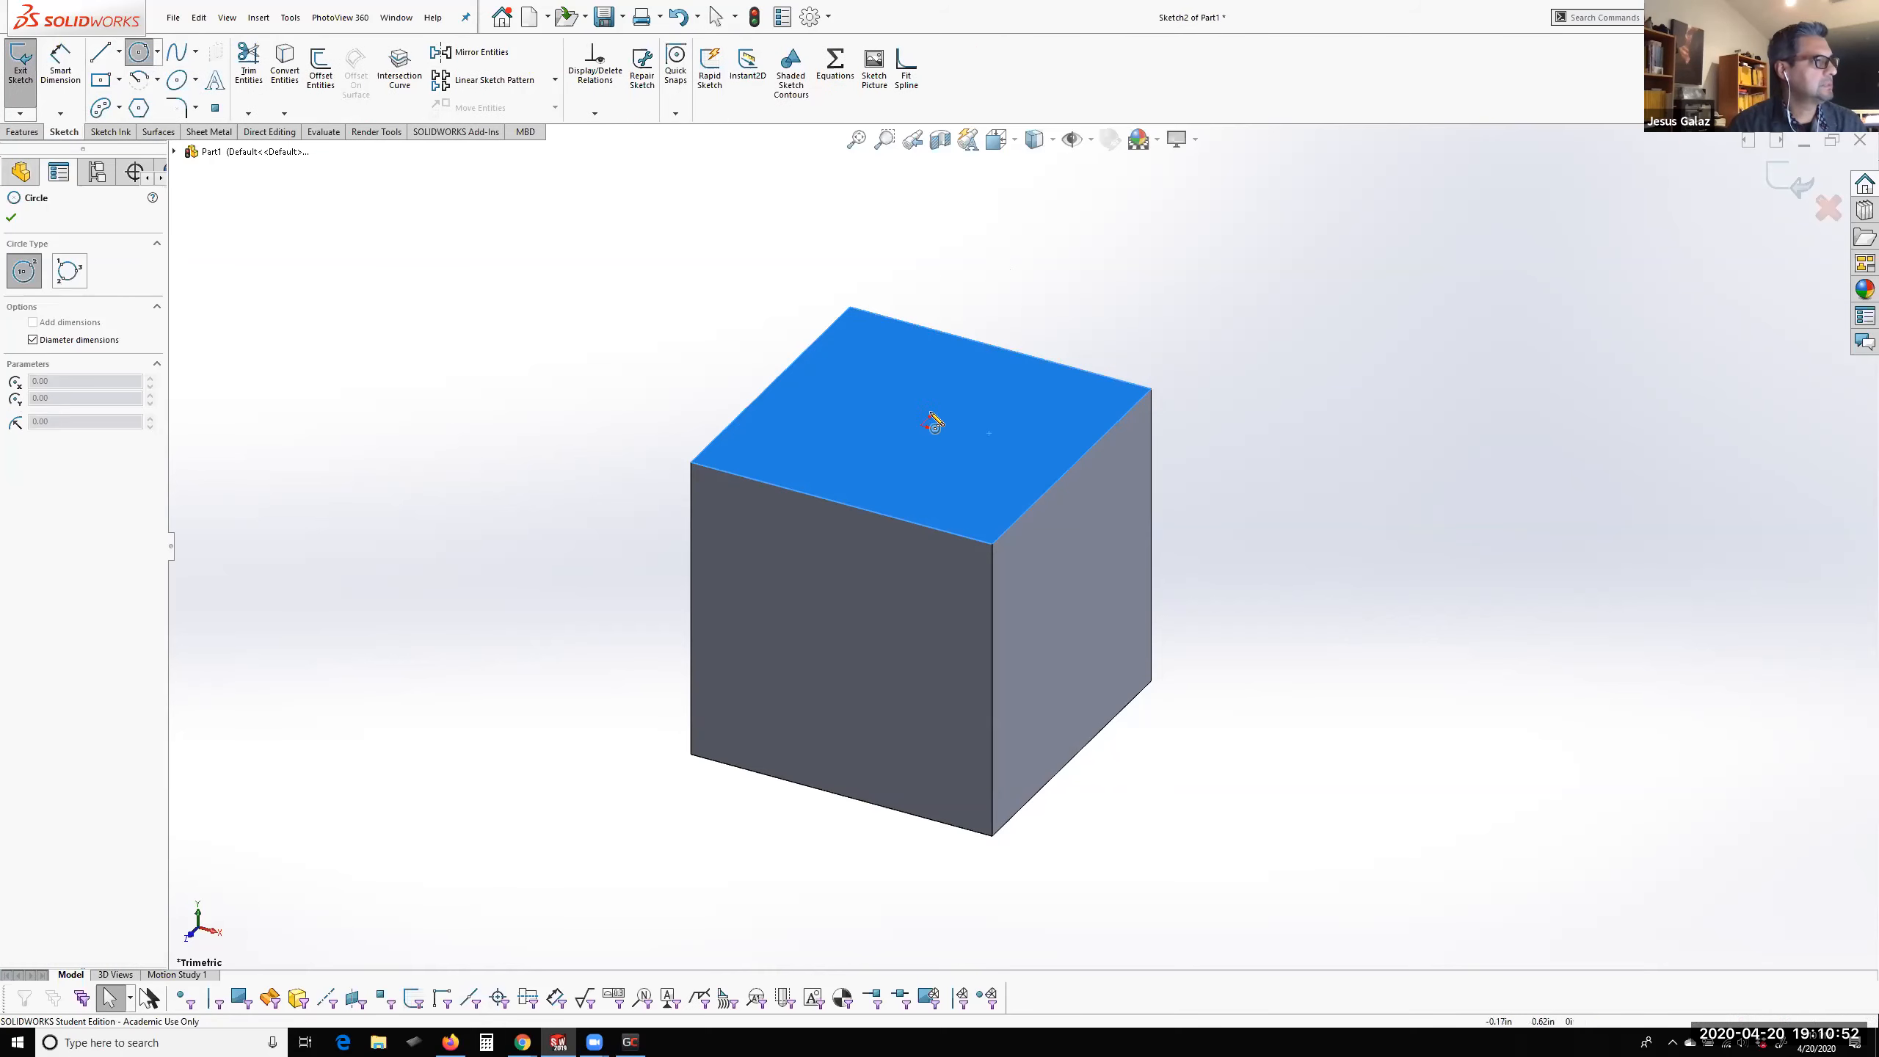
pyautogui.click(925, 426)
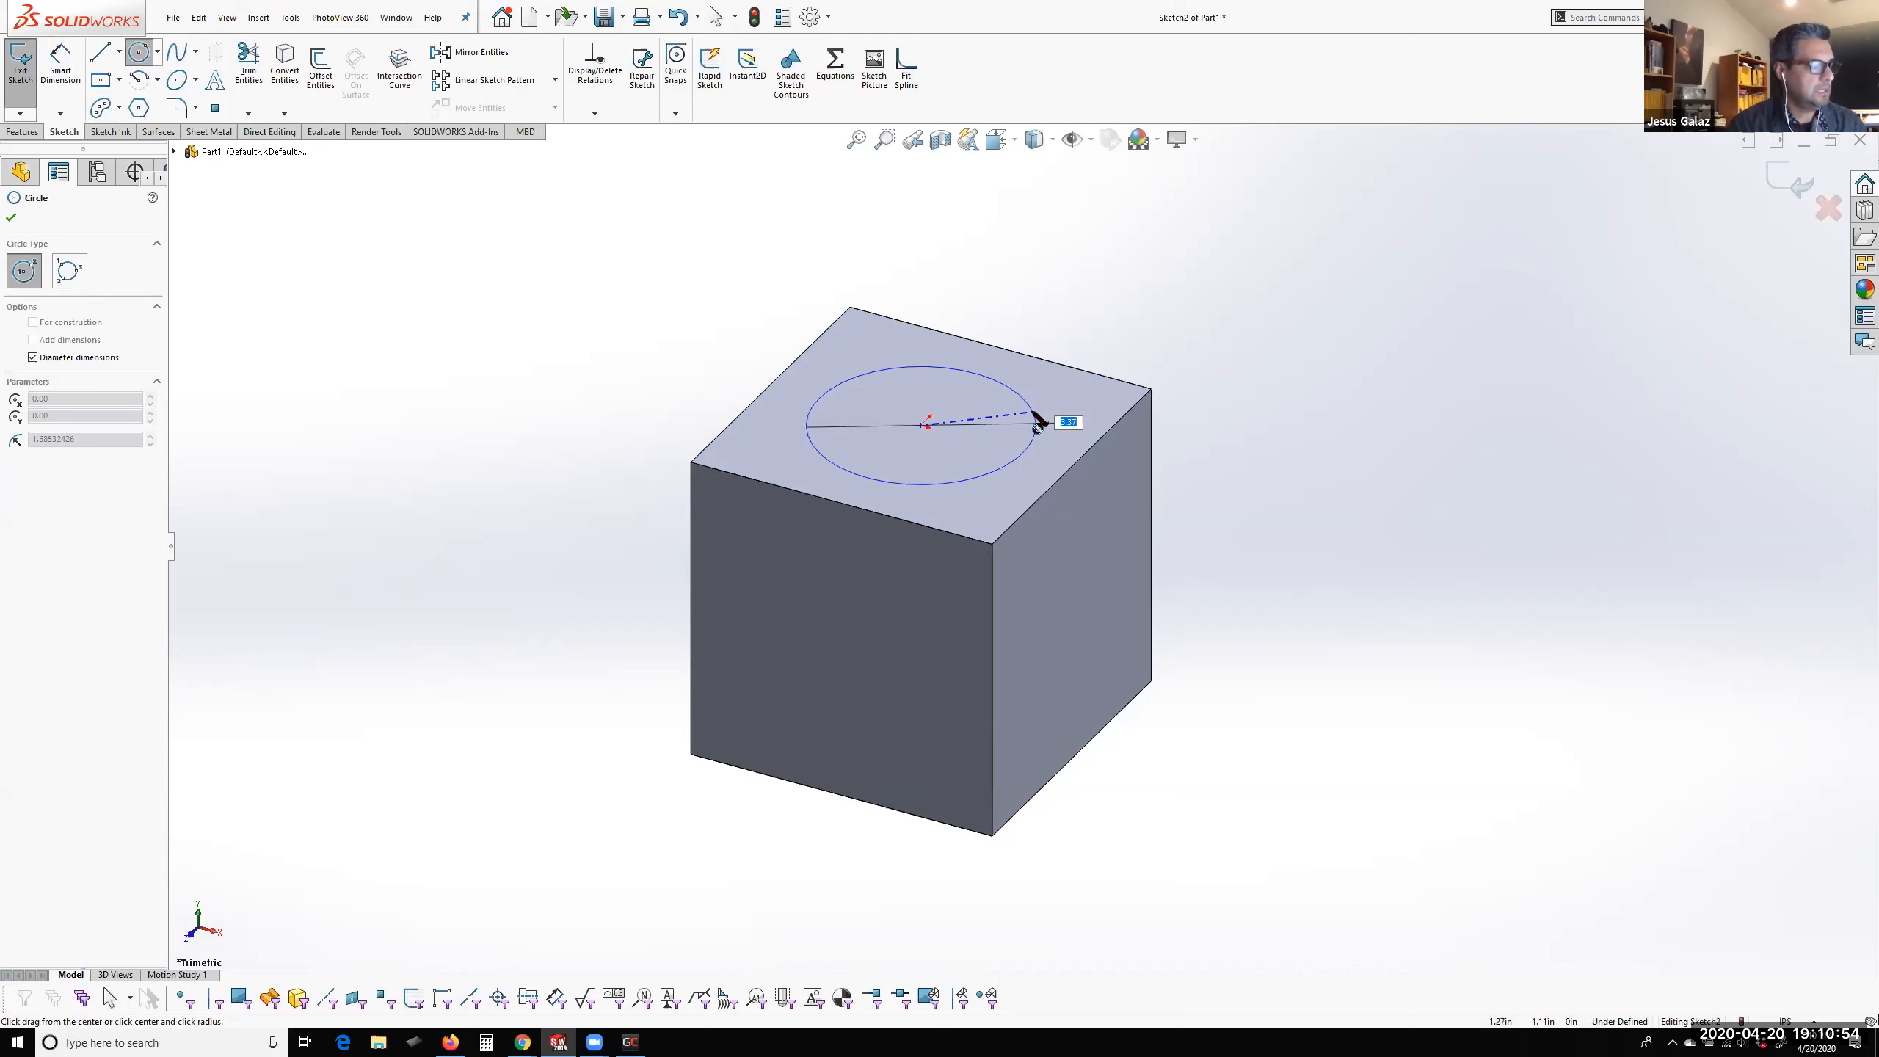
pyautogui.write('2.5')
pyautogui.press('Return')
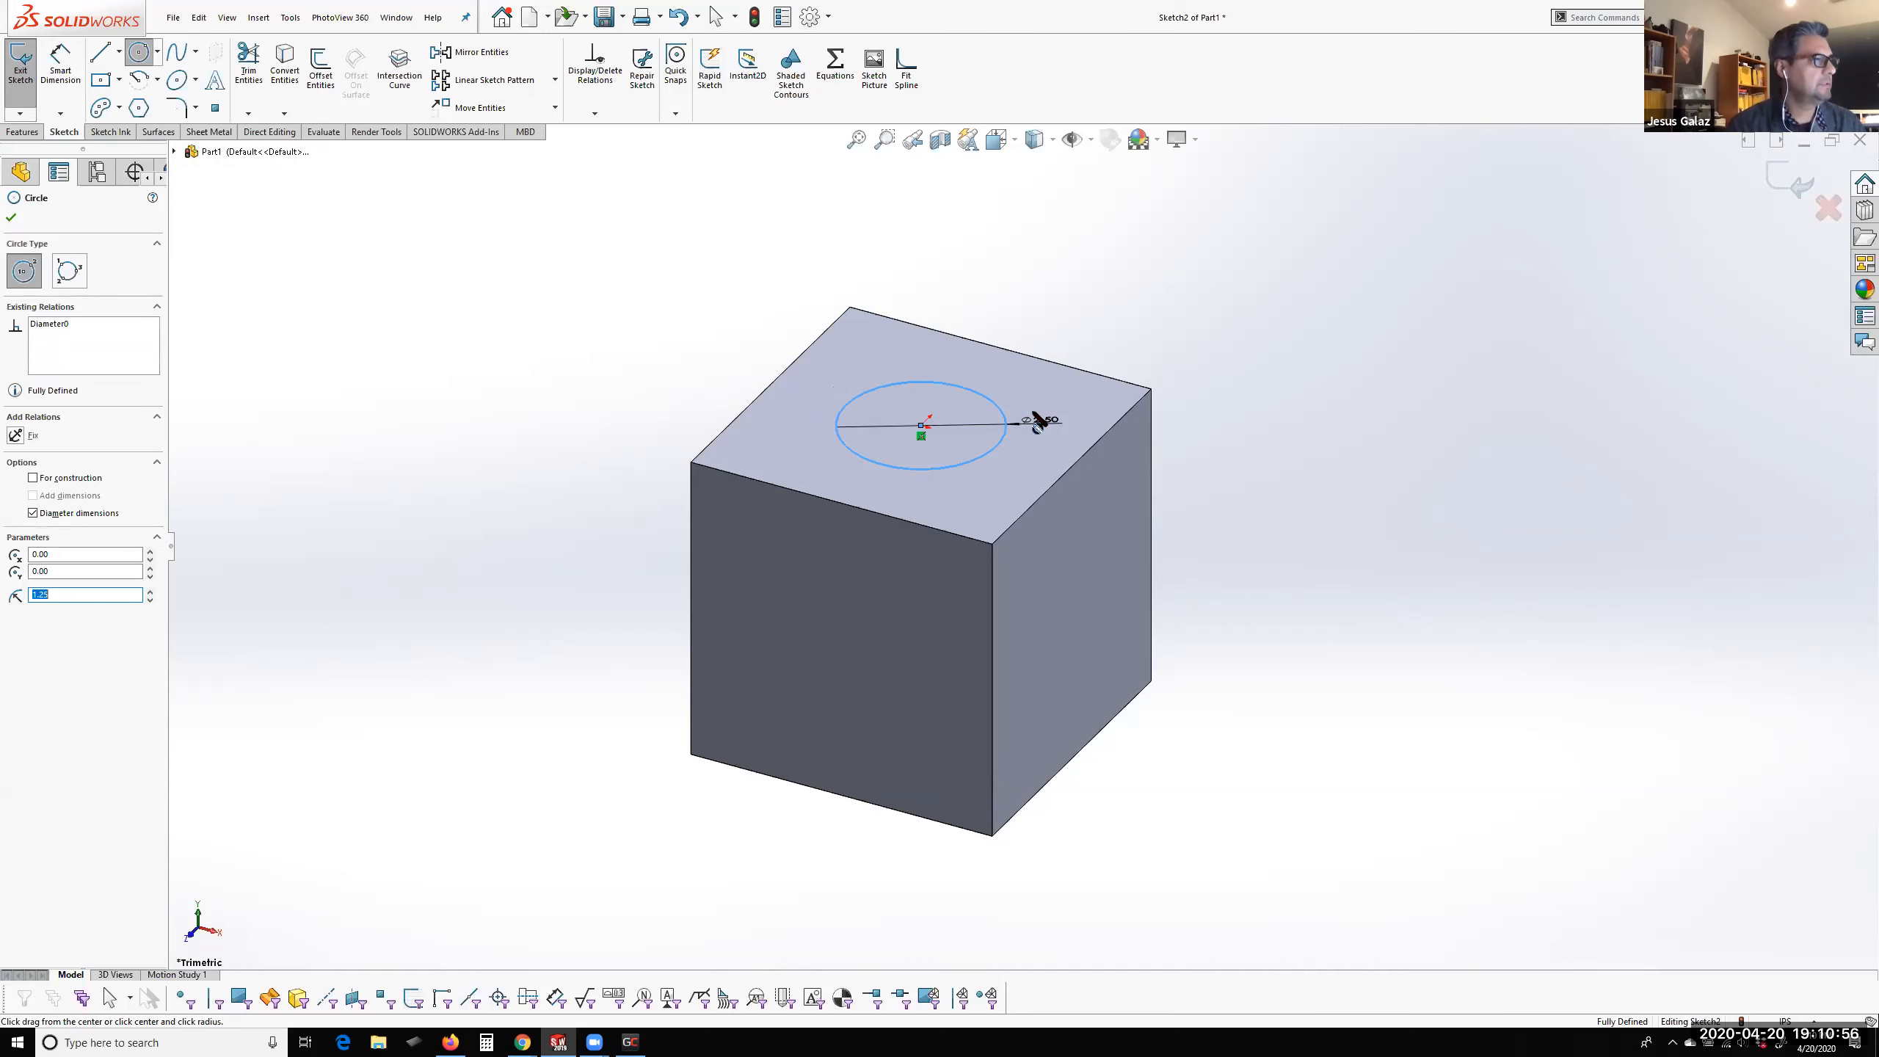
# Extrude the circle 2 in upward as a separate body, with Merge result turned off
pyautogui.click(28, 133)
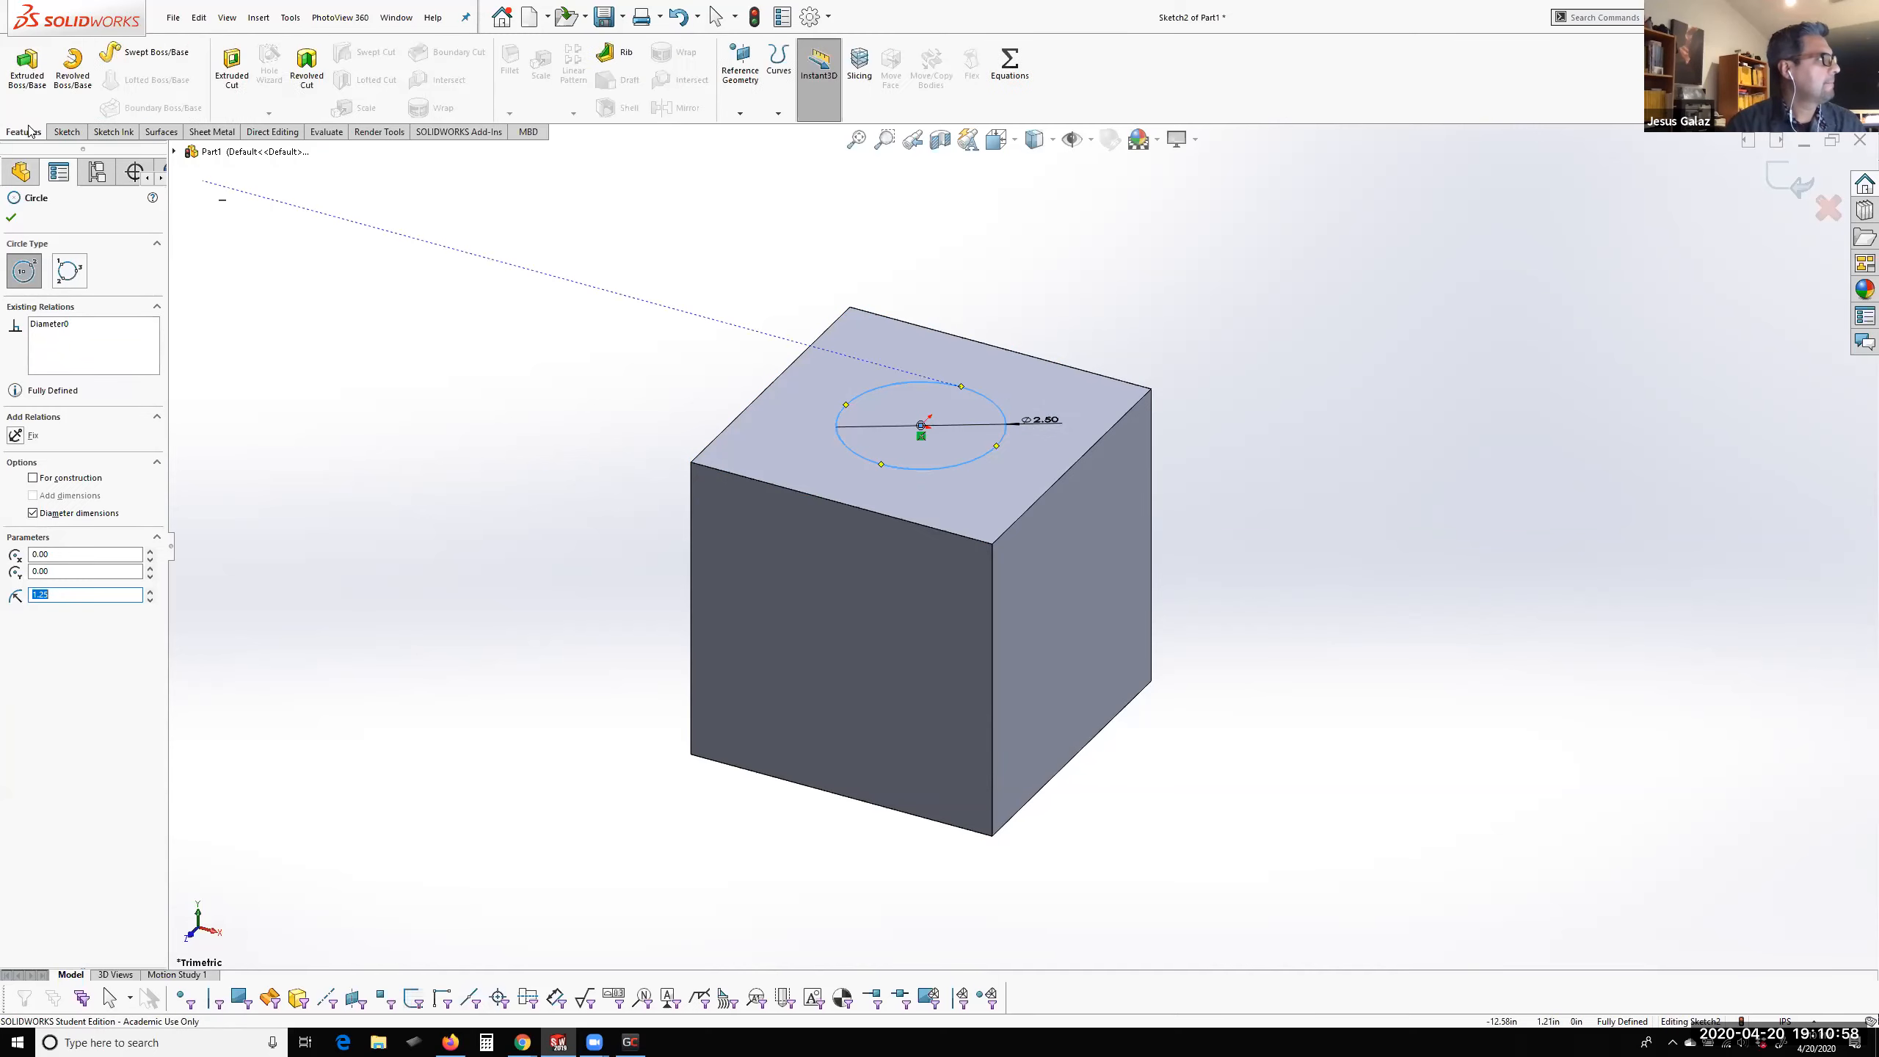
pyautogui.click(27, 85)
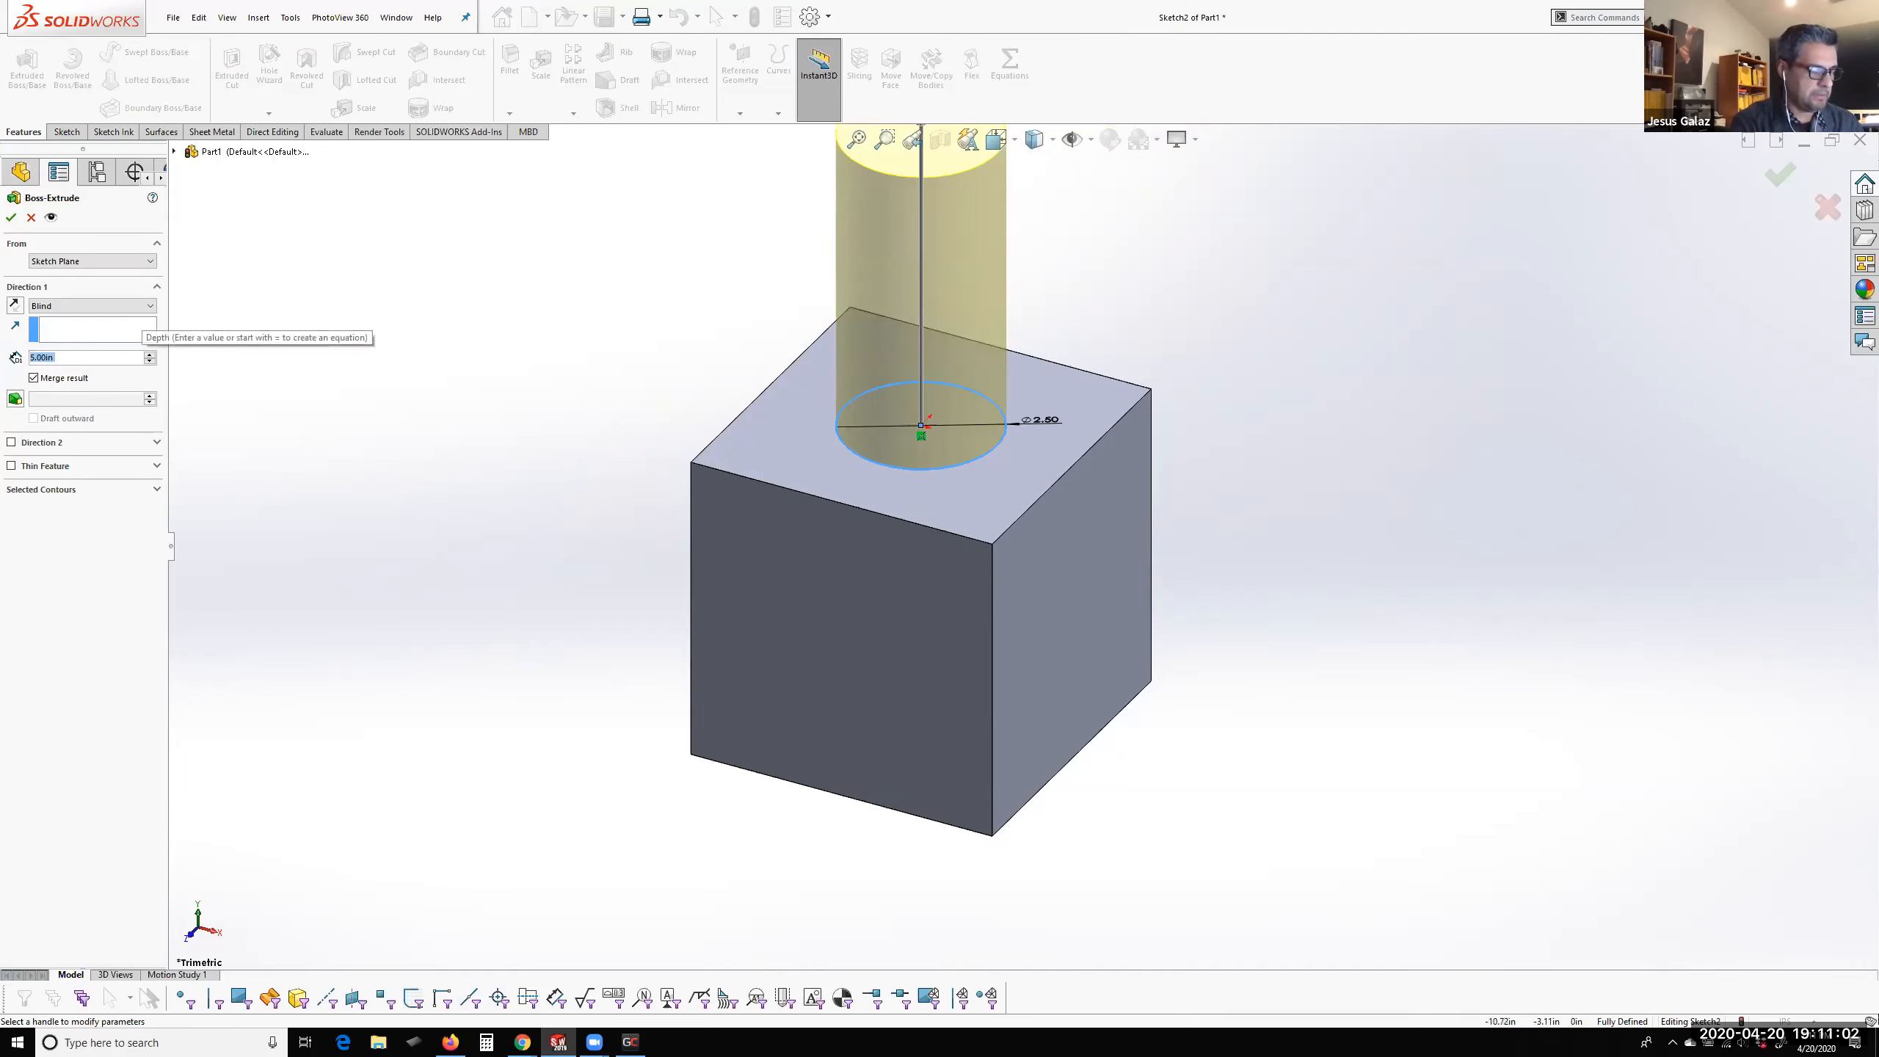
pyautogui.write('2')
pyautogui.press('Return')
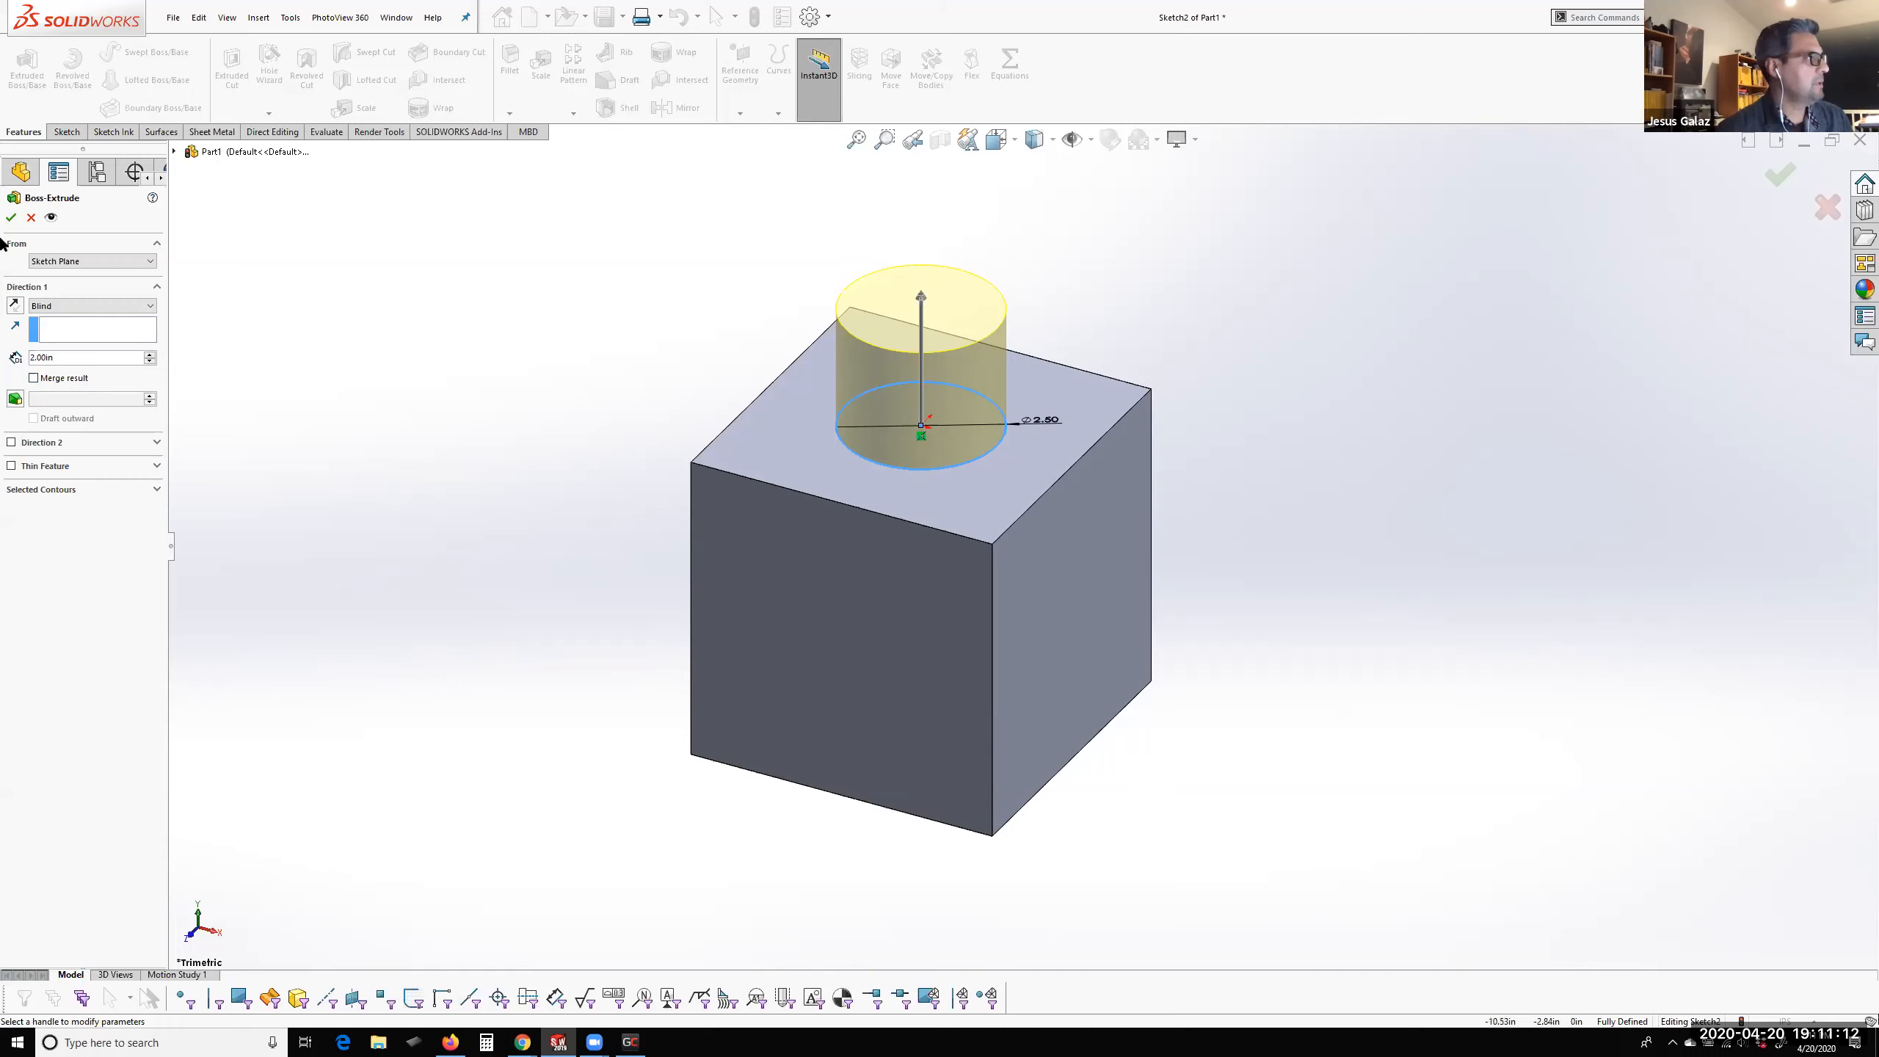
pyautogui.click(11, 216)
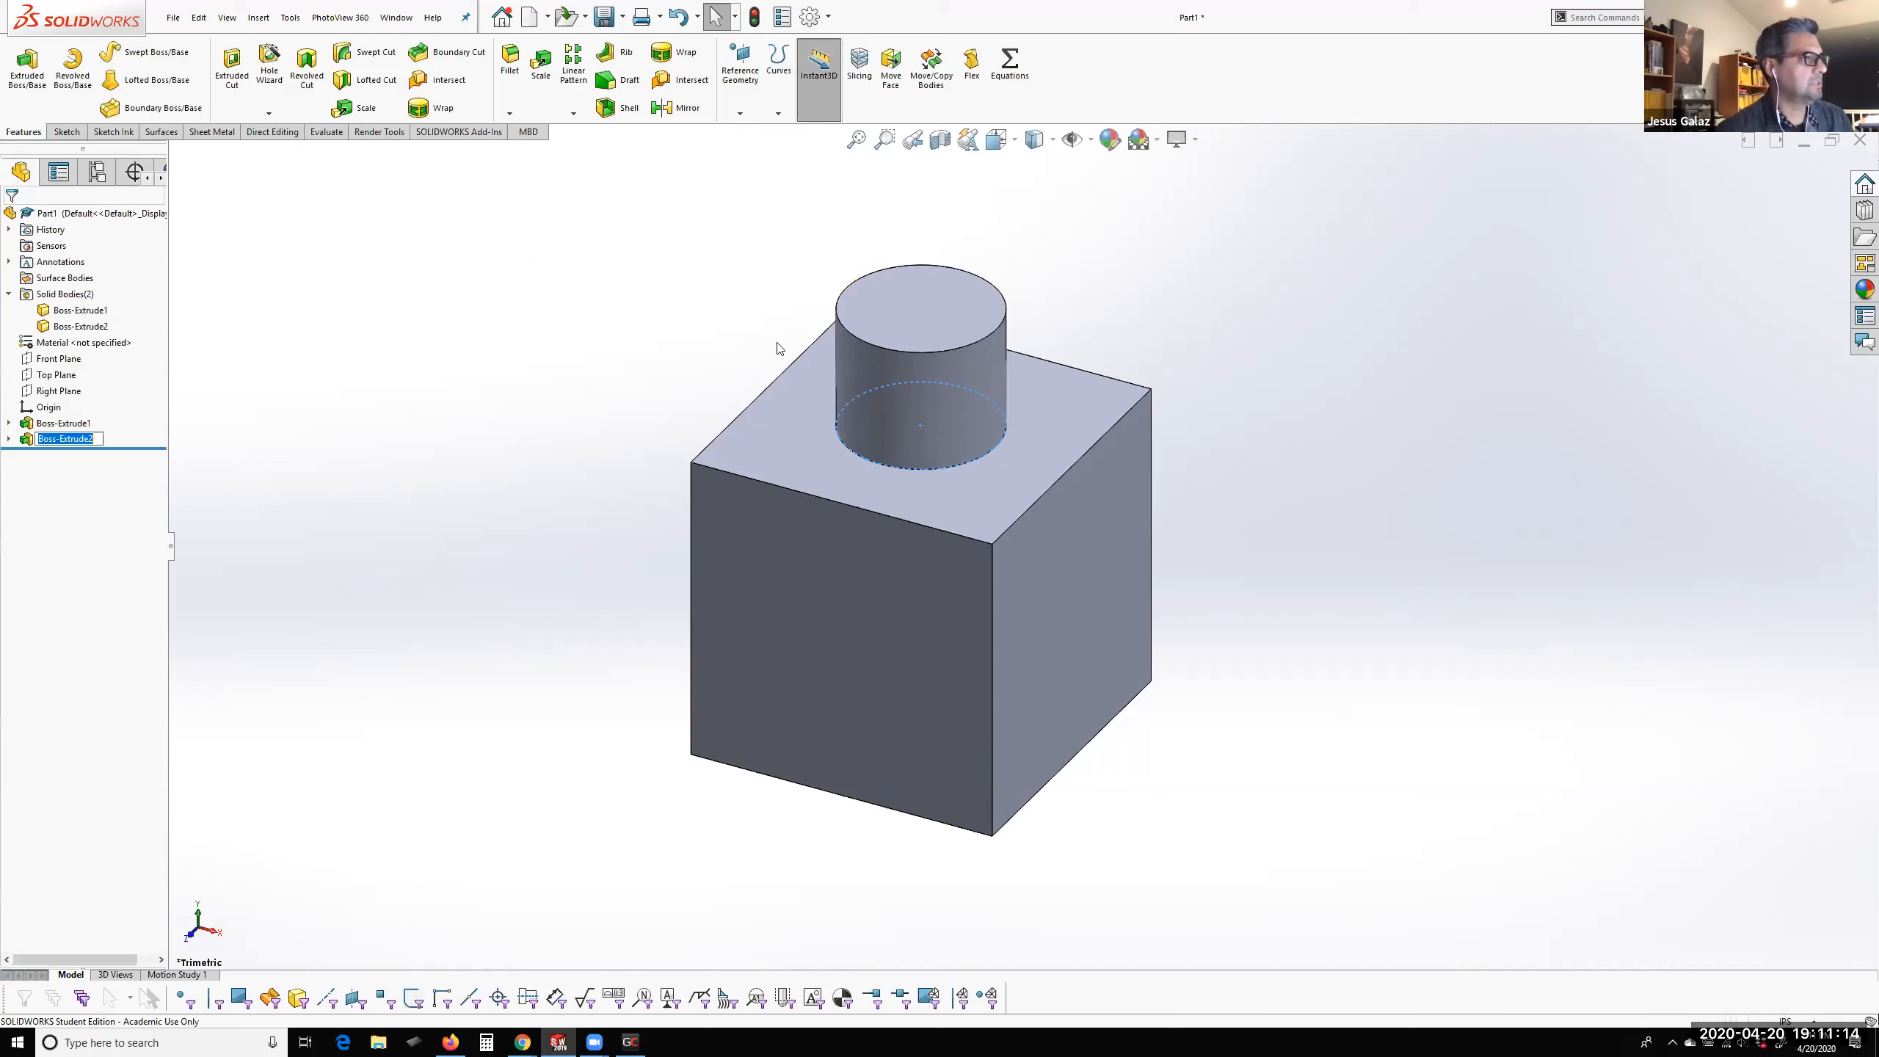
# Rename the solid body of the round boss as Cylinder
pyautogui.scroll(-3, 970, 428)
pyautogui.click(1371, 357)
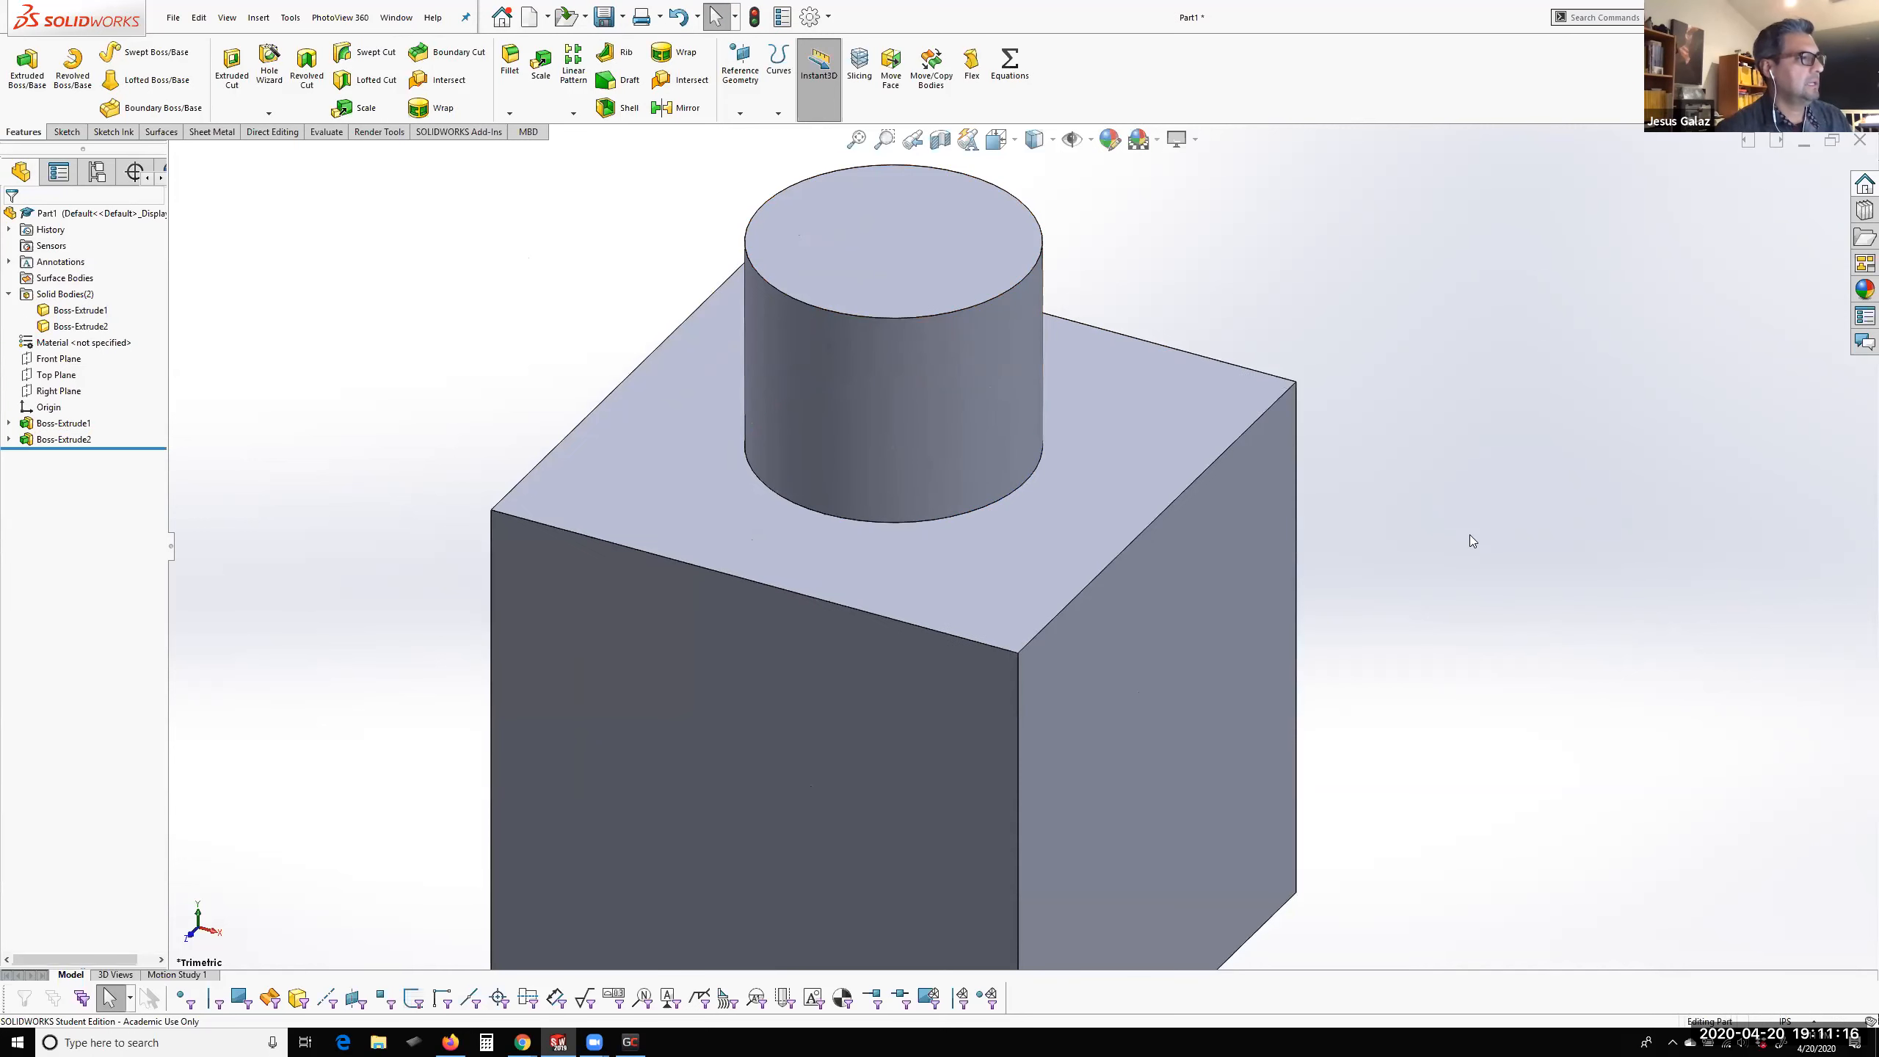
pyautogui.scroll(-1, 1047, 505)
pyautogui.scroll(-2, 1035, 502)
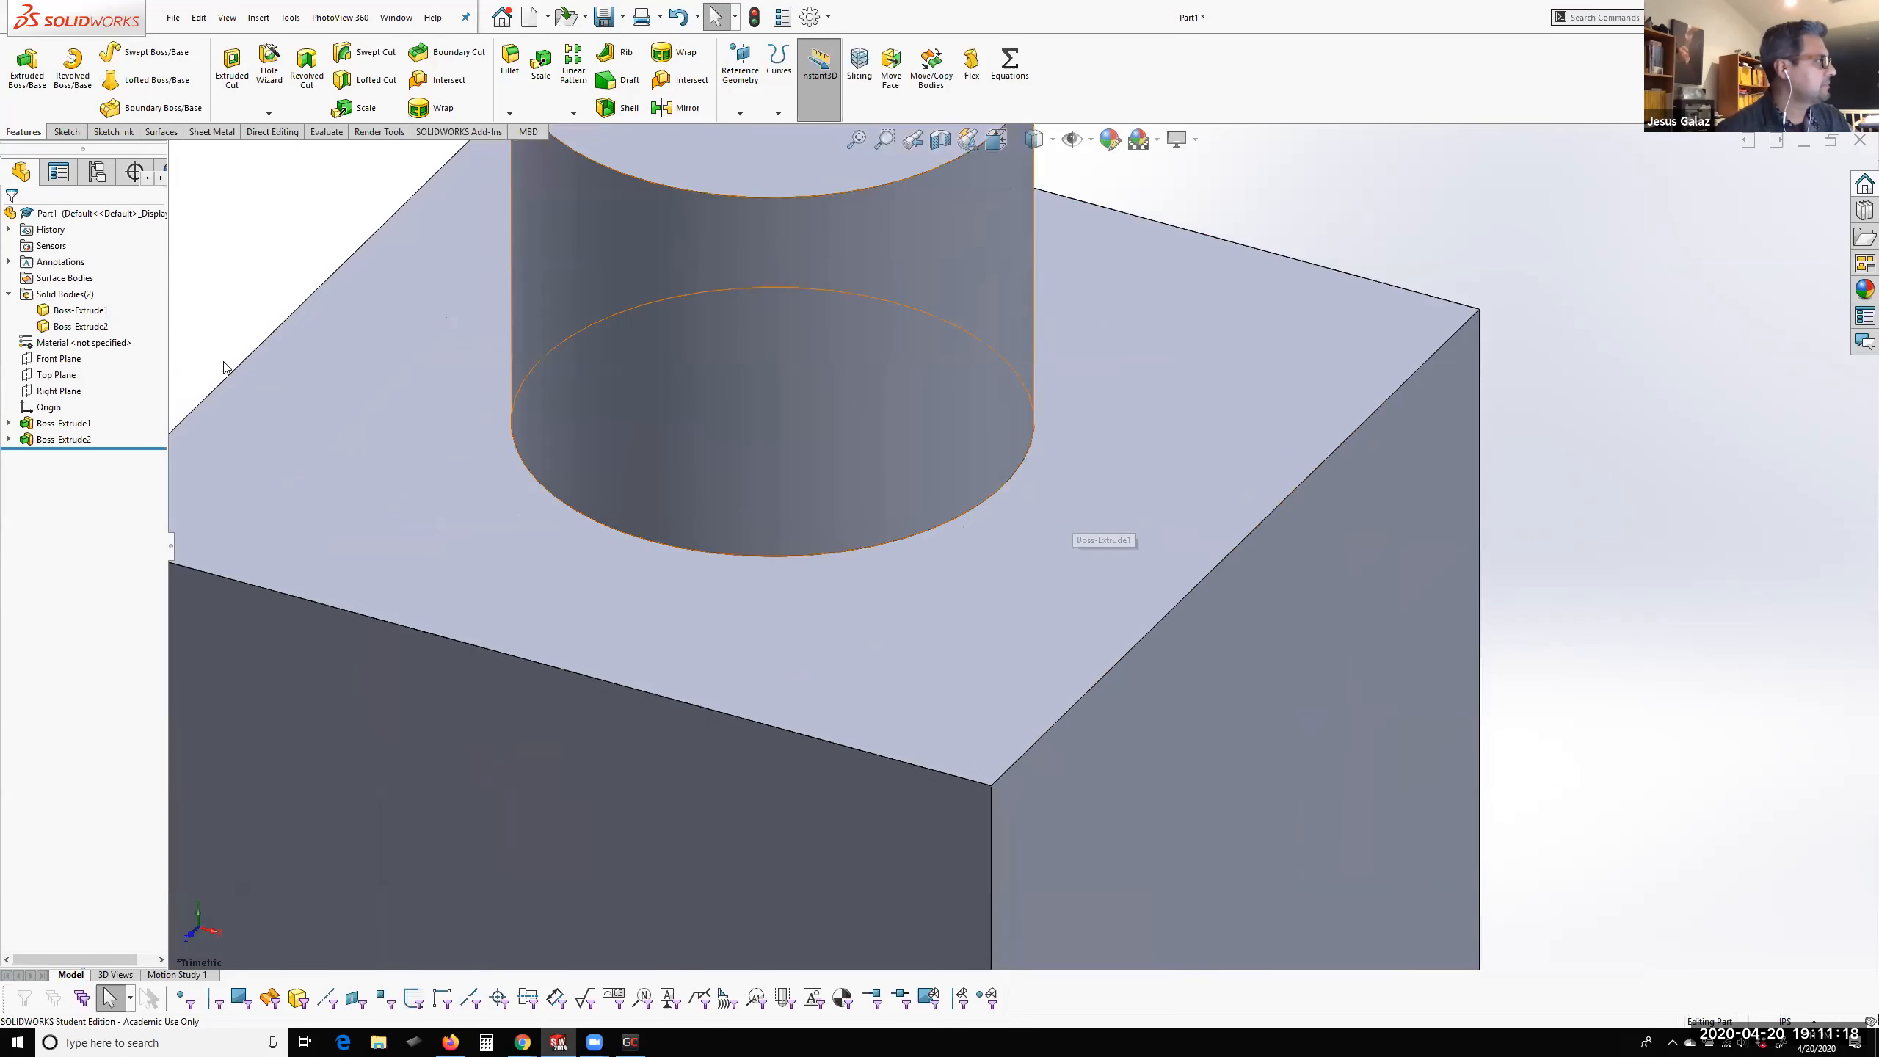
pyautogui.click(80, 326)
pyautogui.click(86, 330)
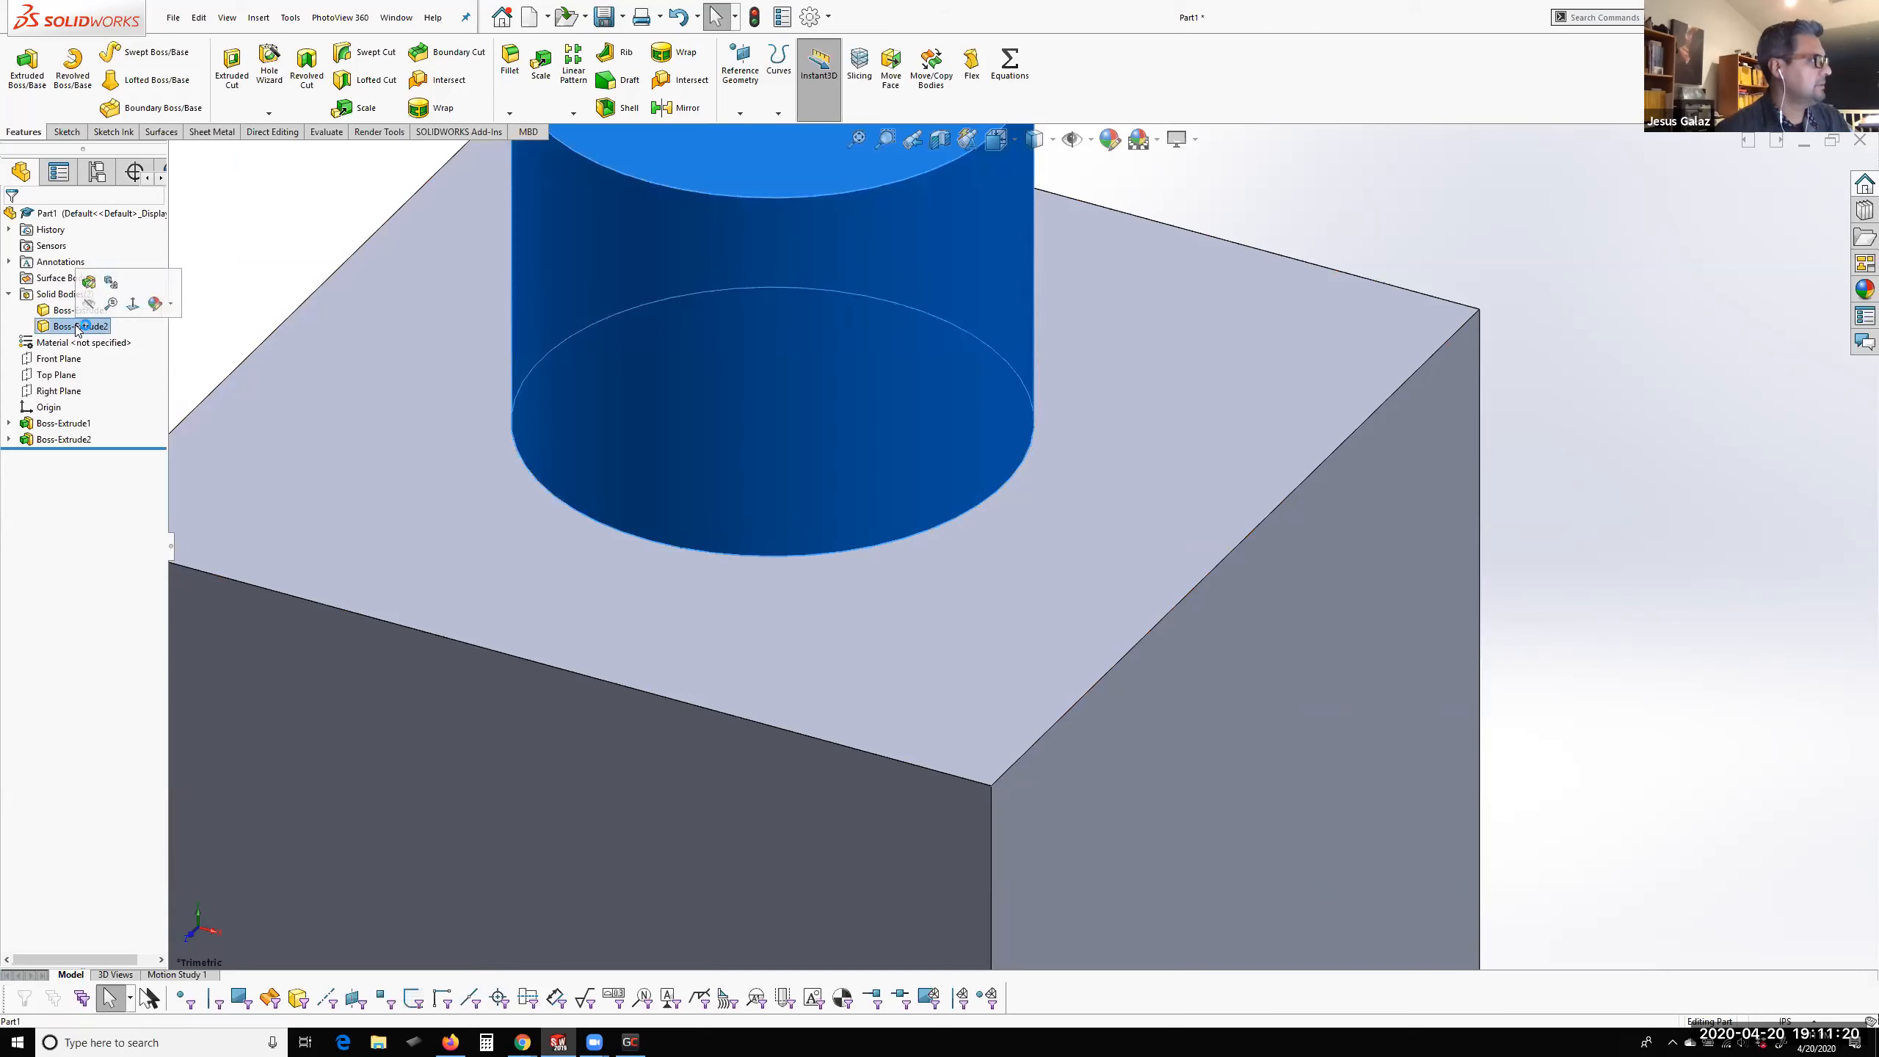
pyautogui.write('c')
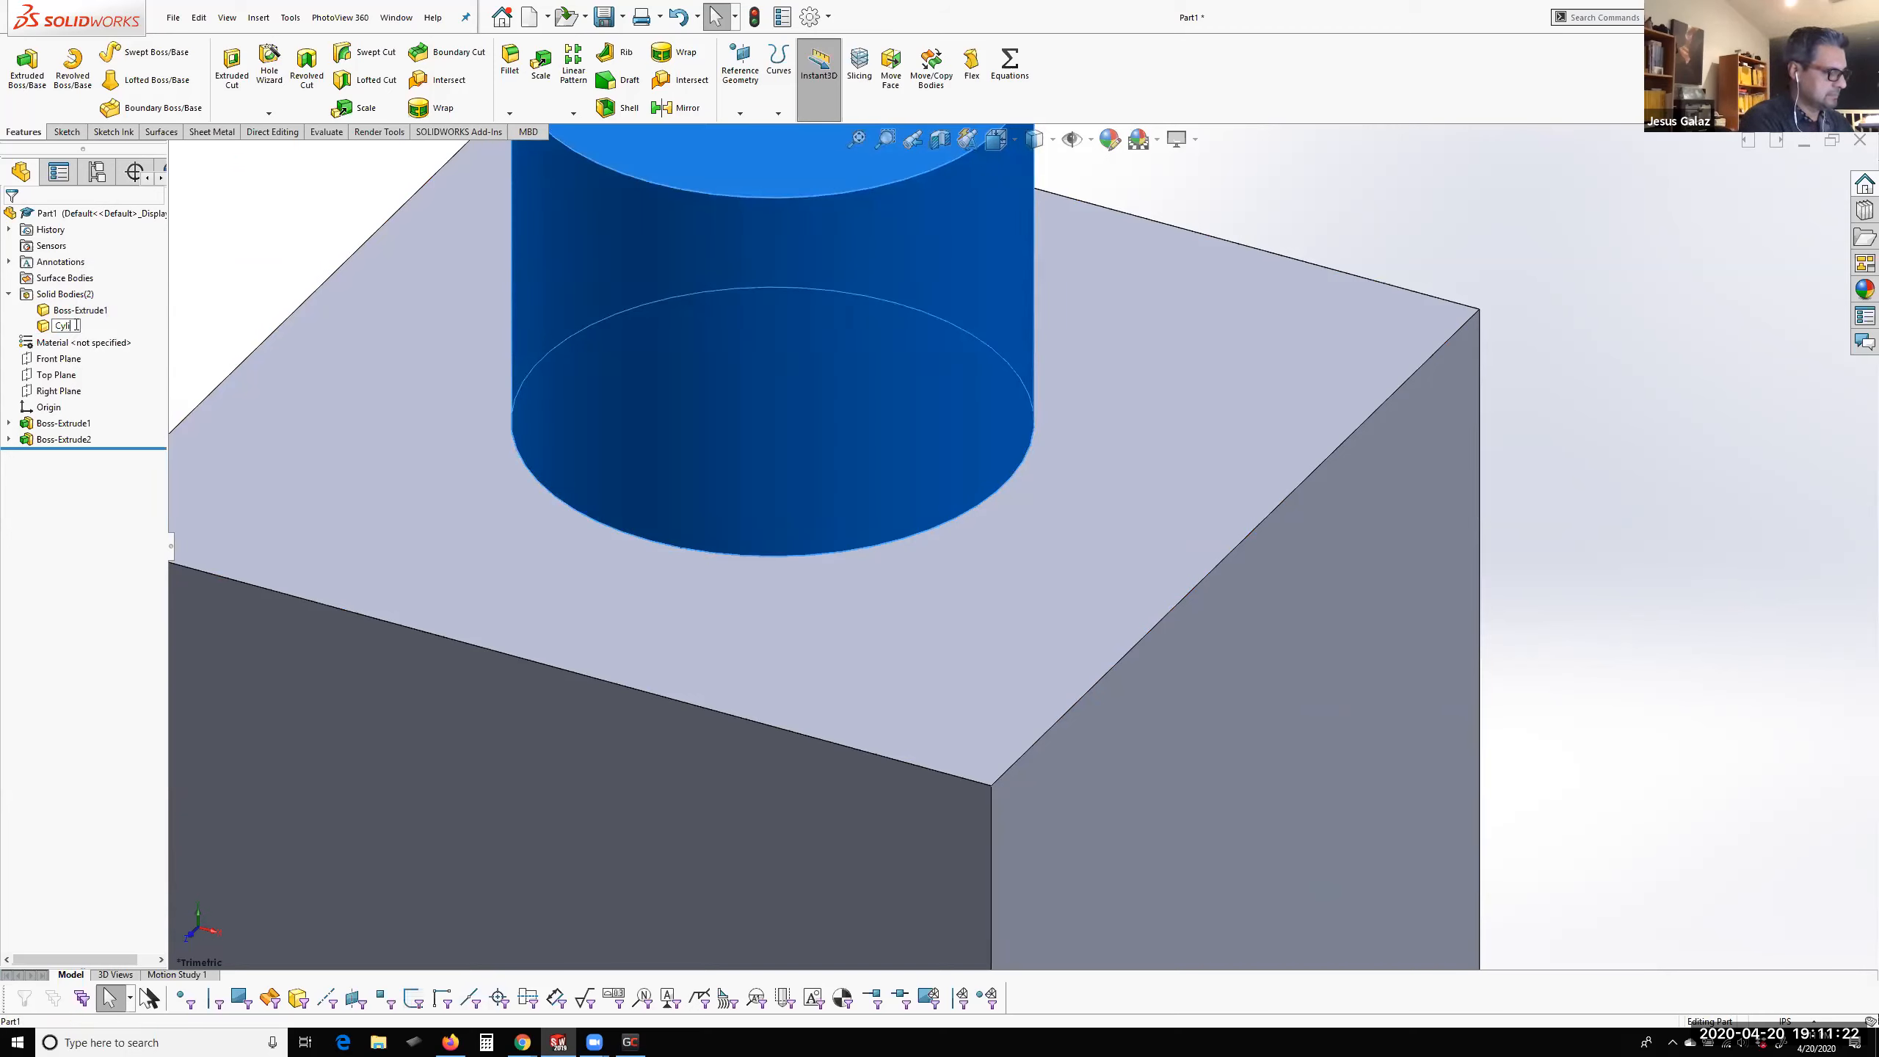
pyautogui.press('Return')
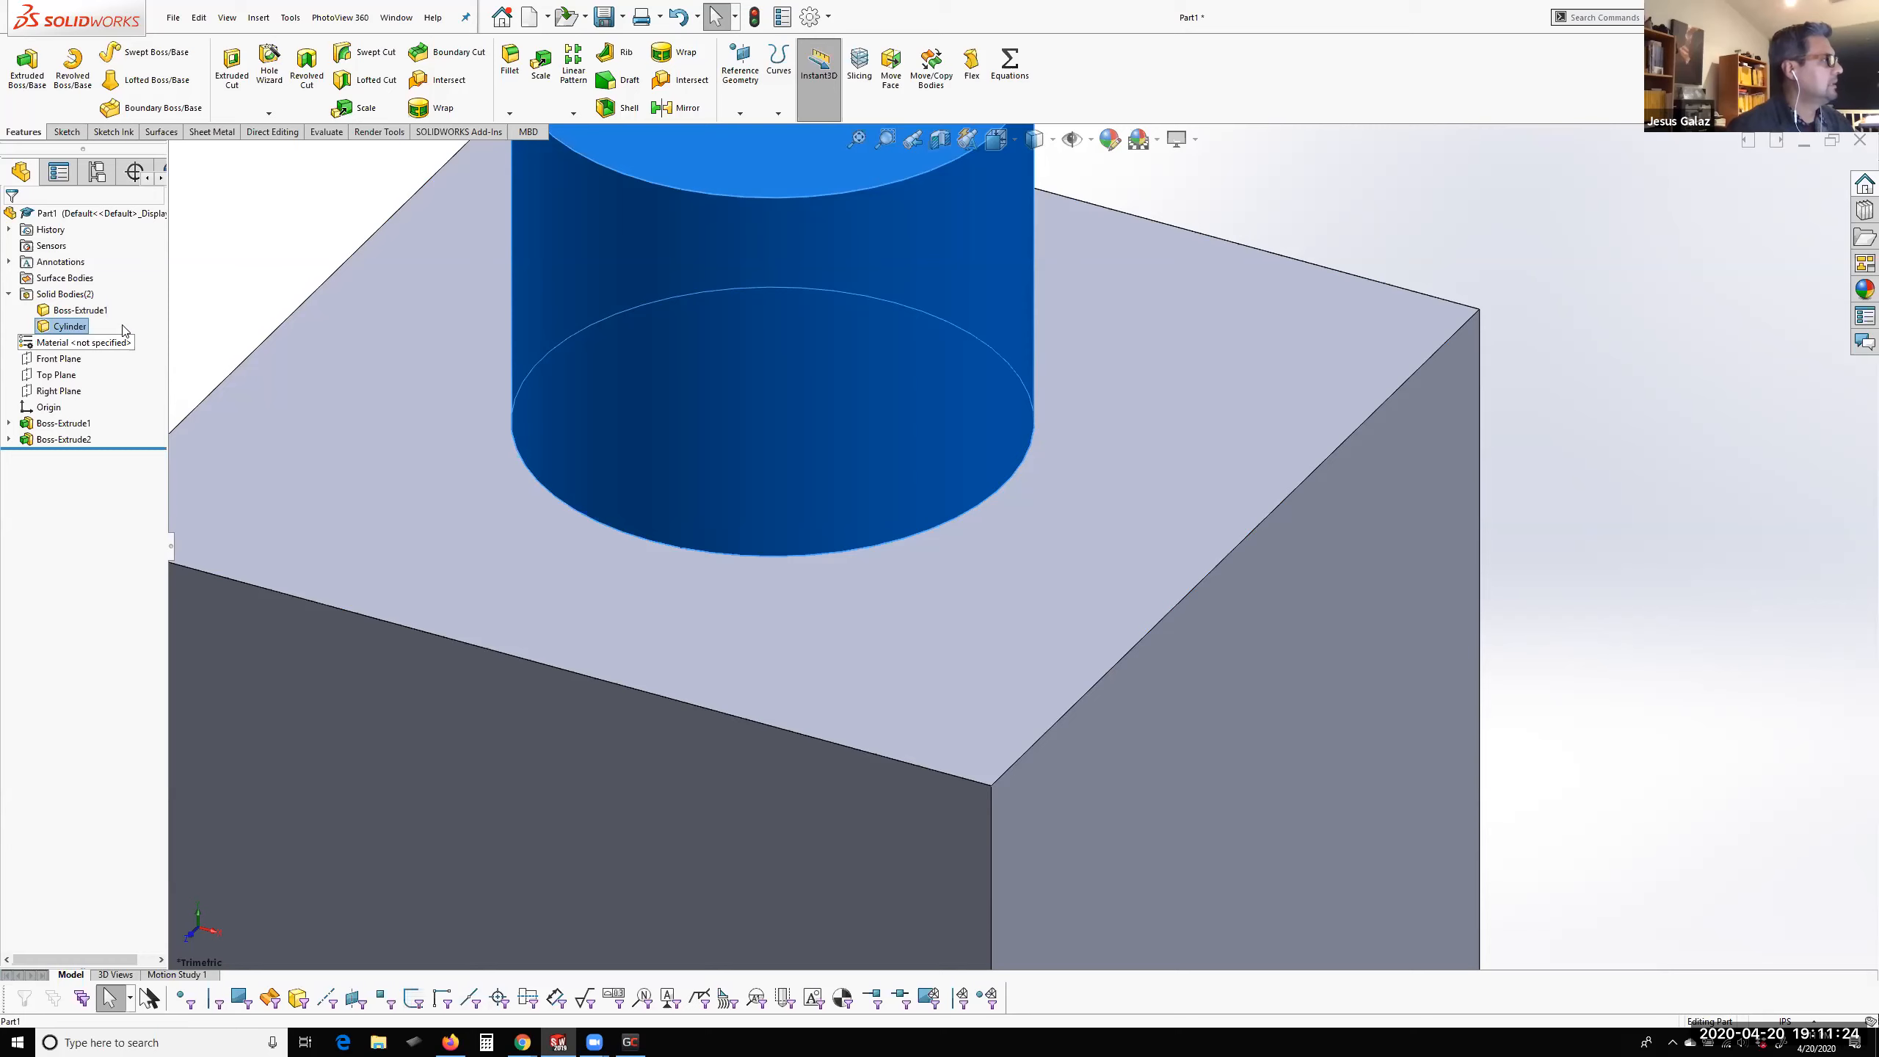
# Rename the solid body of the square block as Cube
pyautogui.click(81, 311)
pyautogui.click(83, 312)
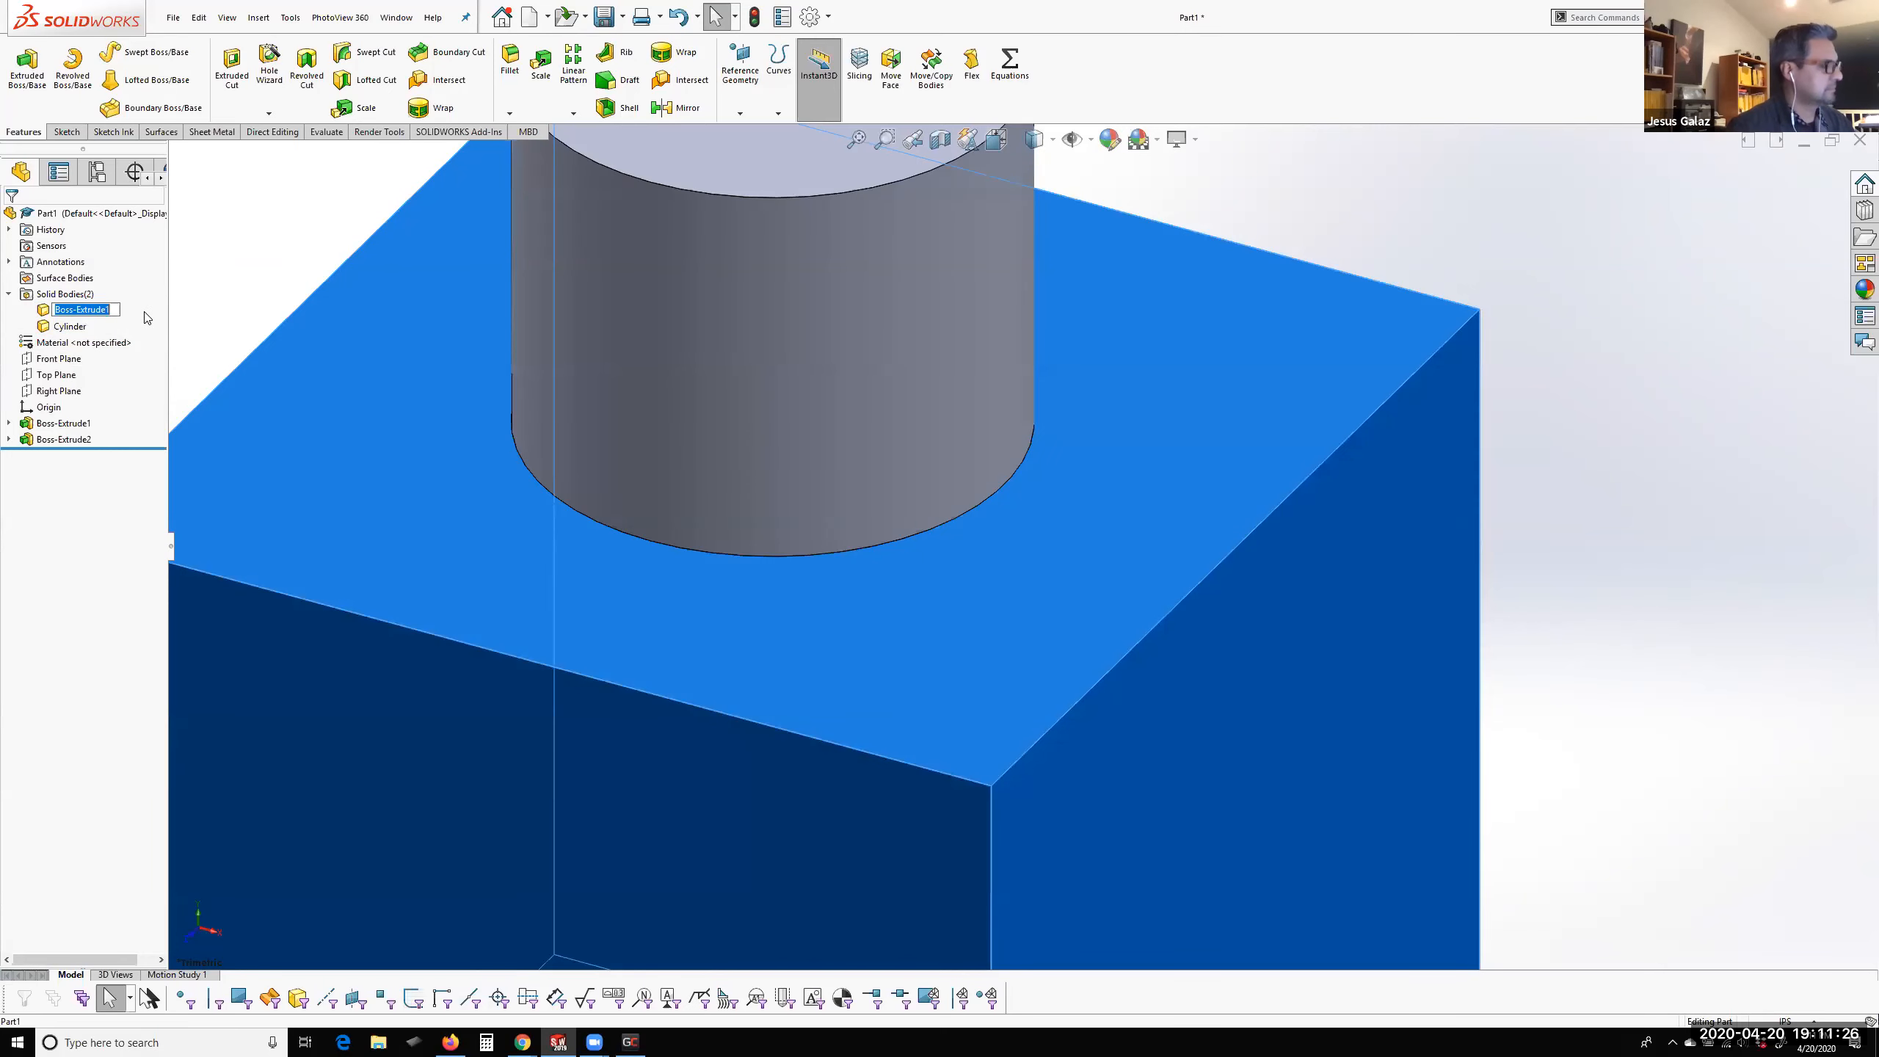
pyautogui.write('Cube')
pyautogui.press('Return')
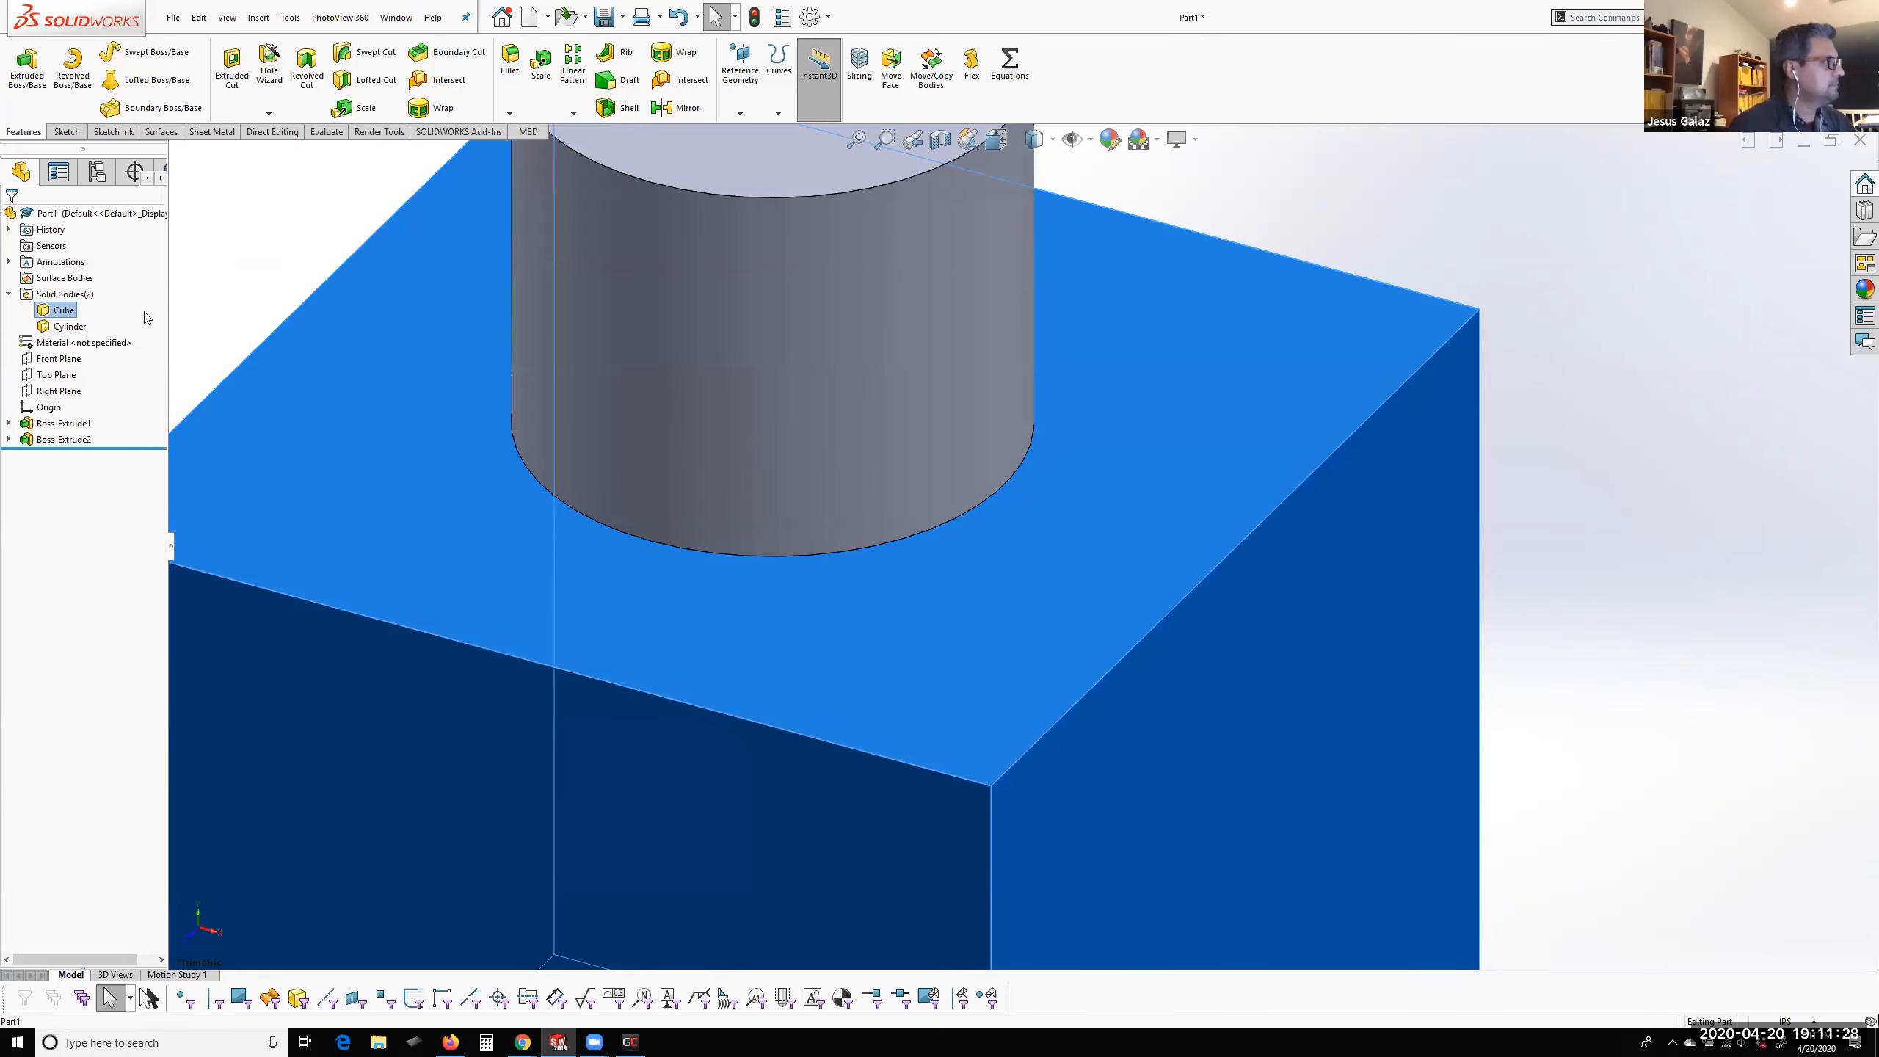
# Examine where the two bodies meet, highlighting the Cube and Cylinder bodies one at a time
pyautogui.scroll(5, 702, 400)
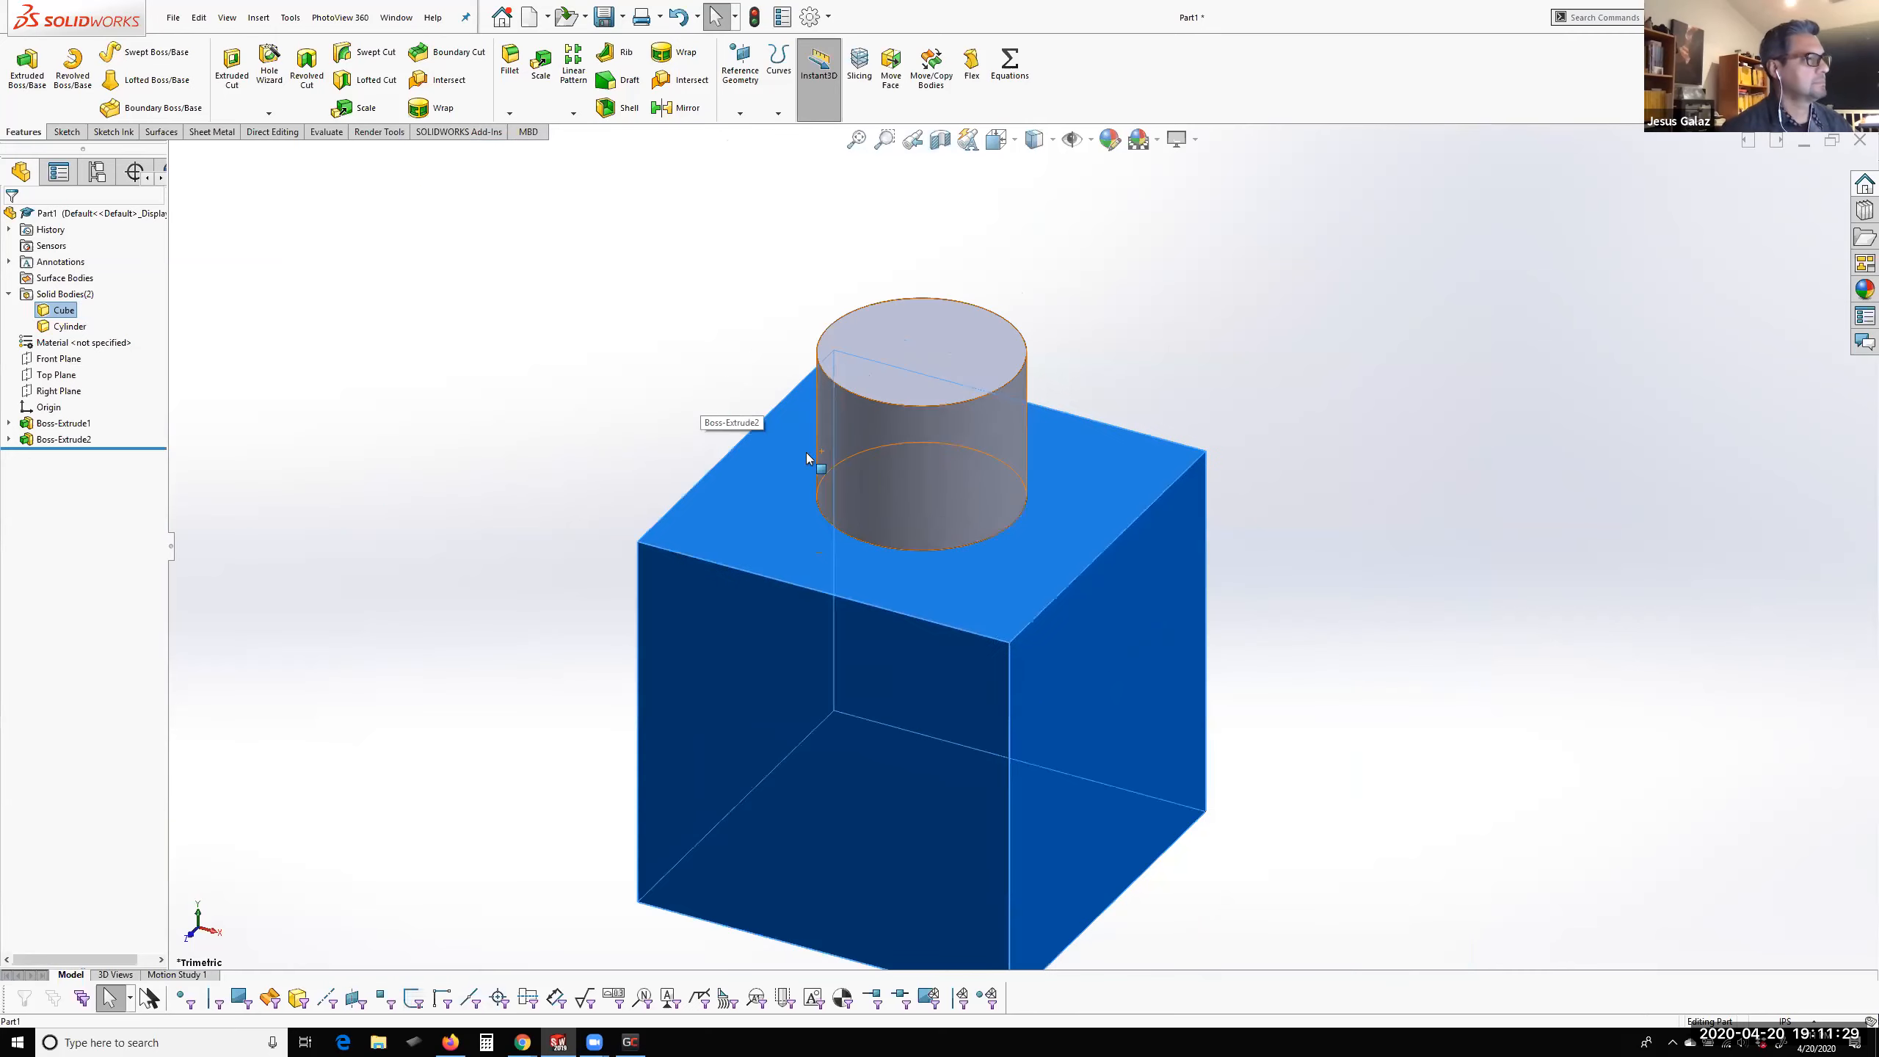
pyautogui.click(1361, 565)
pyautogui.moveTo(1178, 764); pyautogui.dragTo(1182, 828, button='middle')
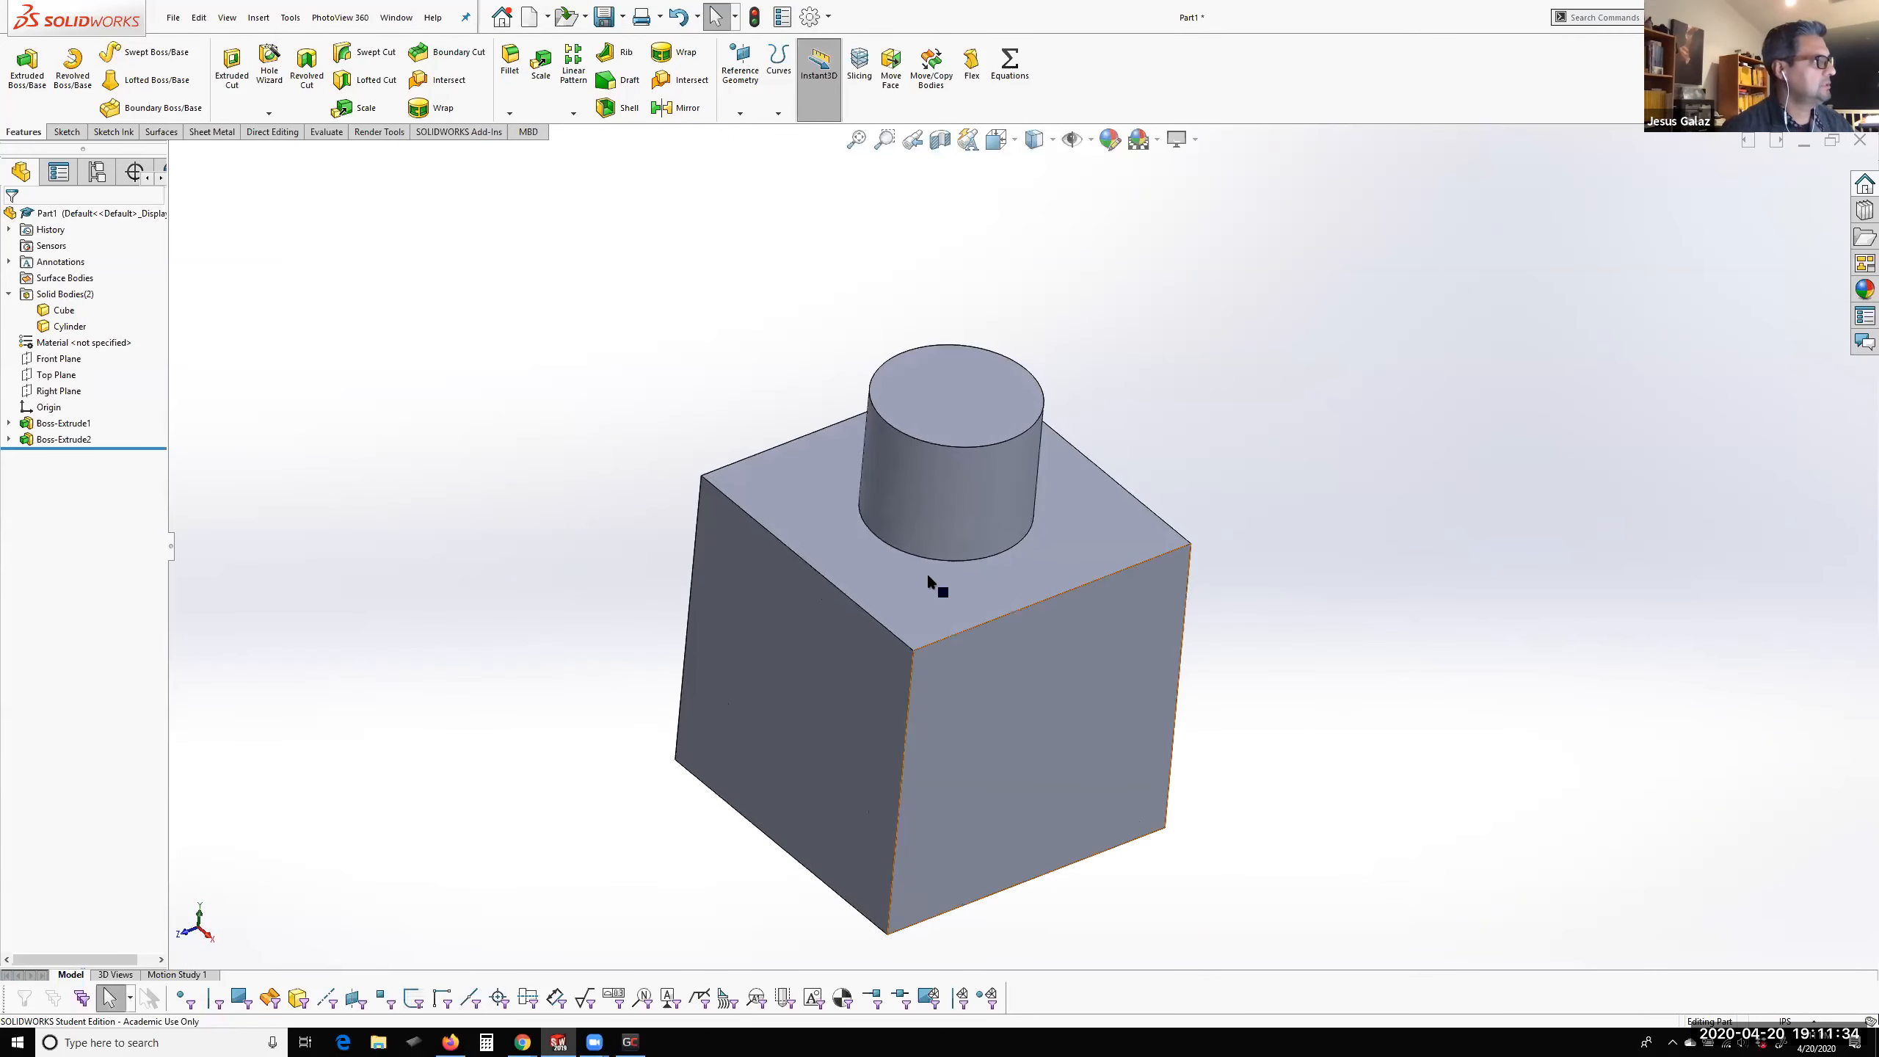
pyautogui.scroll(-1, 1039, 534)
pyautogui.scroll(-5, 1031, 546)
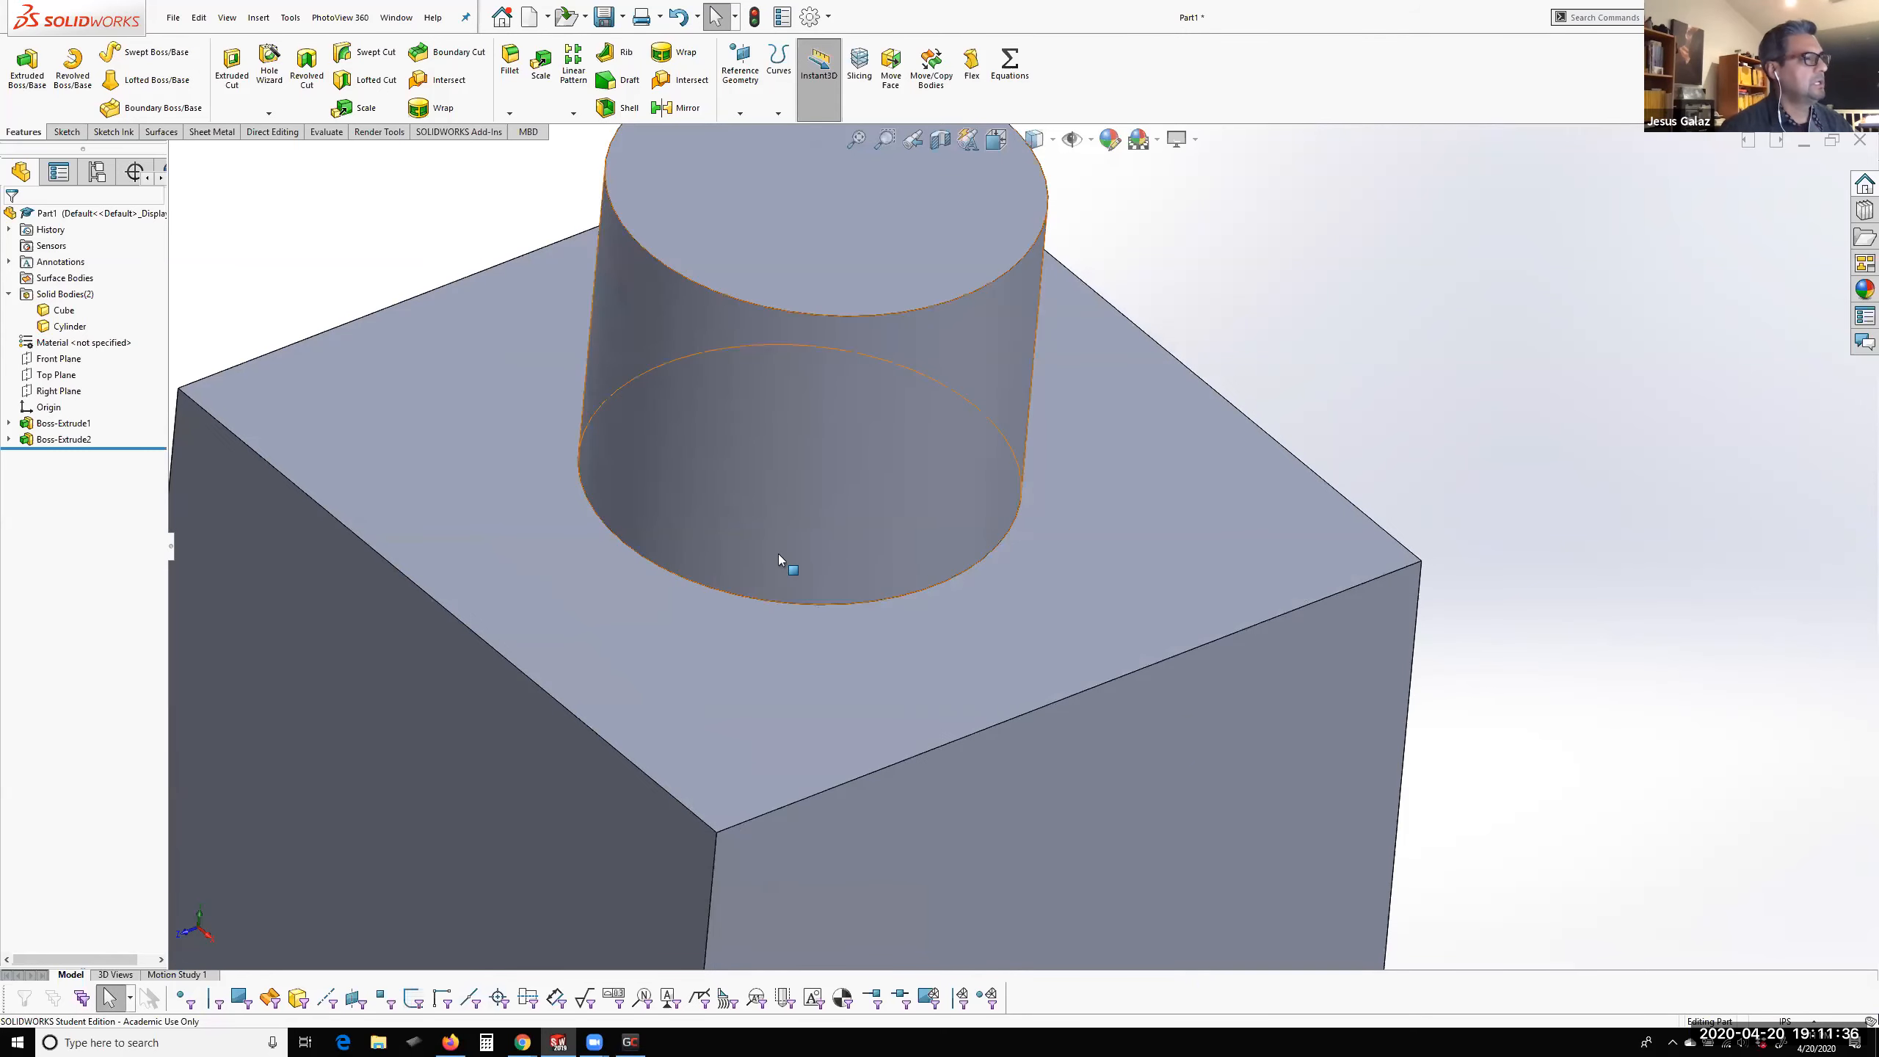
pyautogui.scroll(4, 925, 583)
pyautogui.scroll(-2, 954, 592)
pyautogui.click(63, 310)
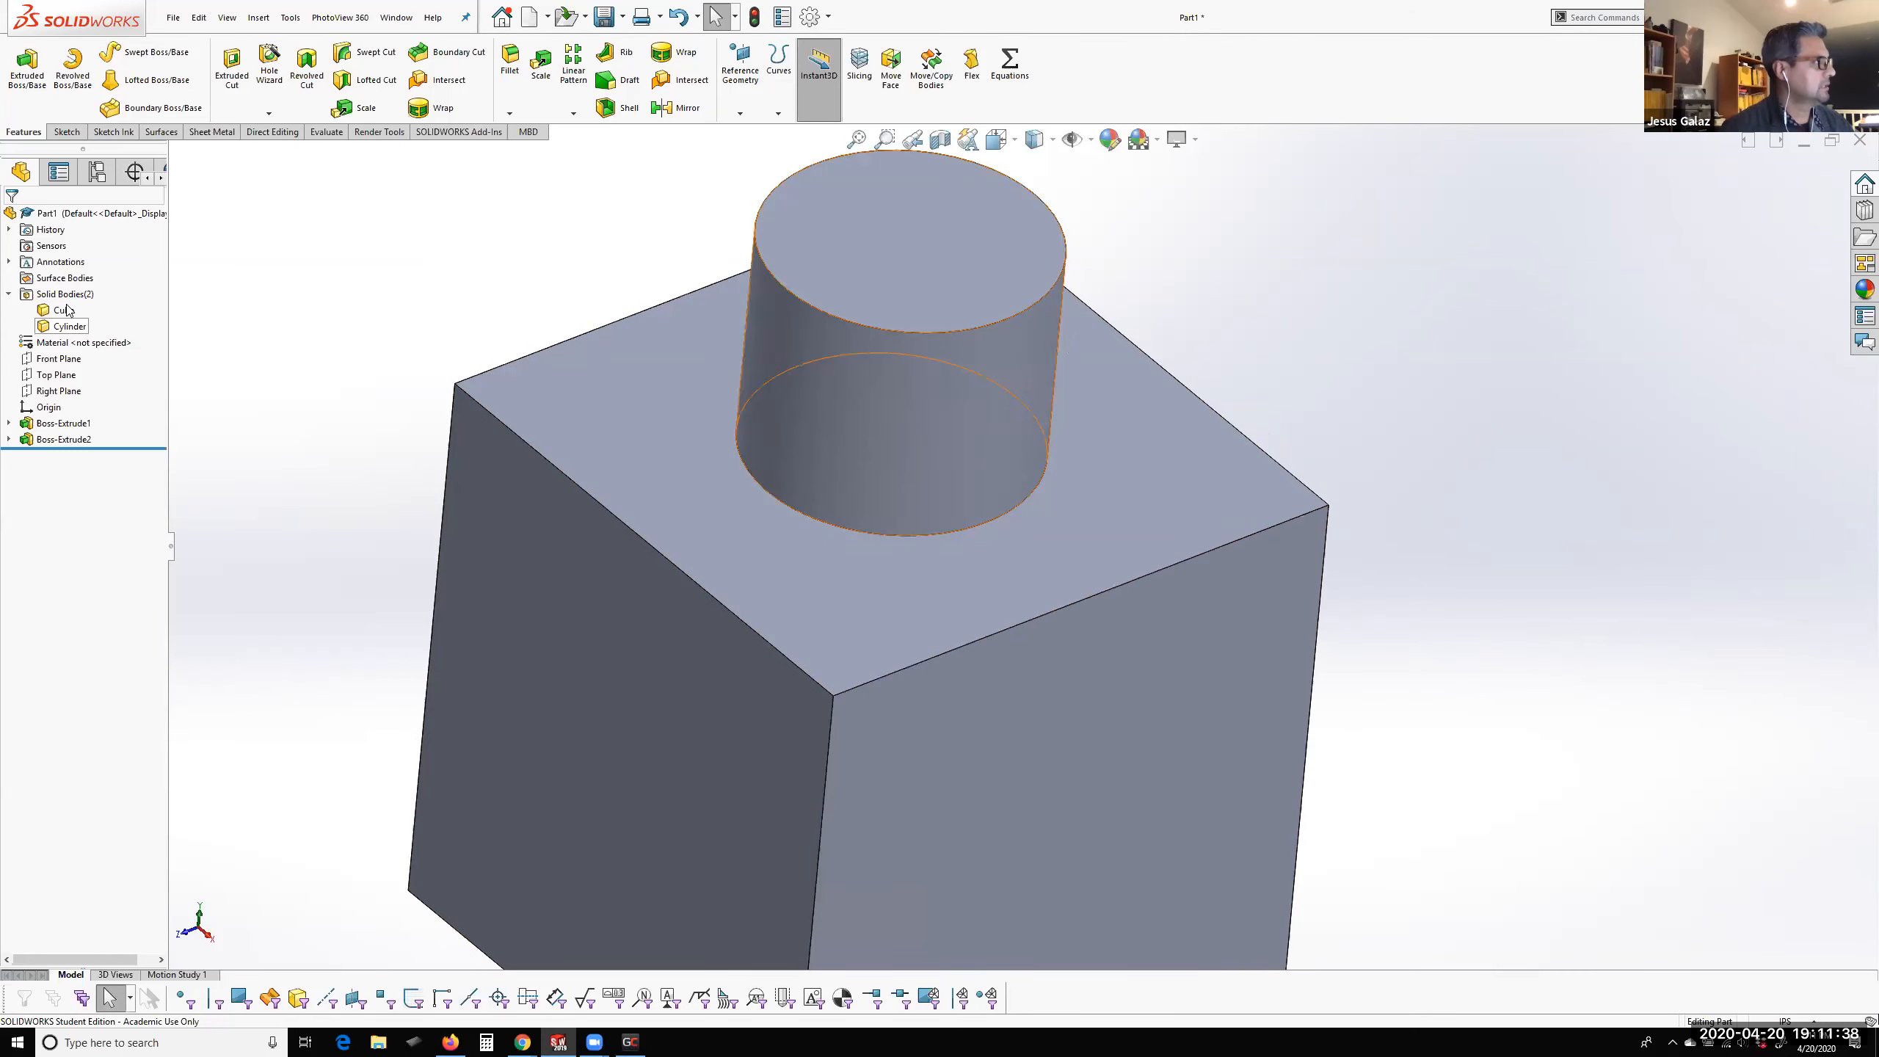
pyautogui.click(59, 324)
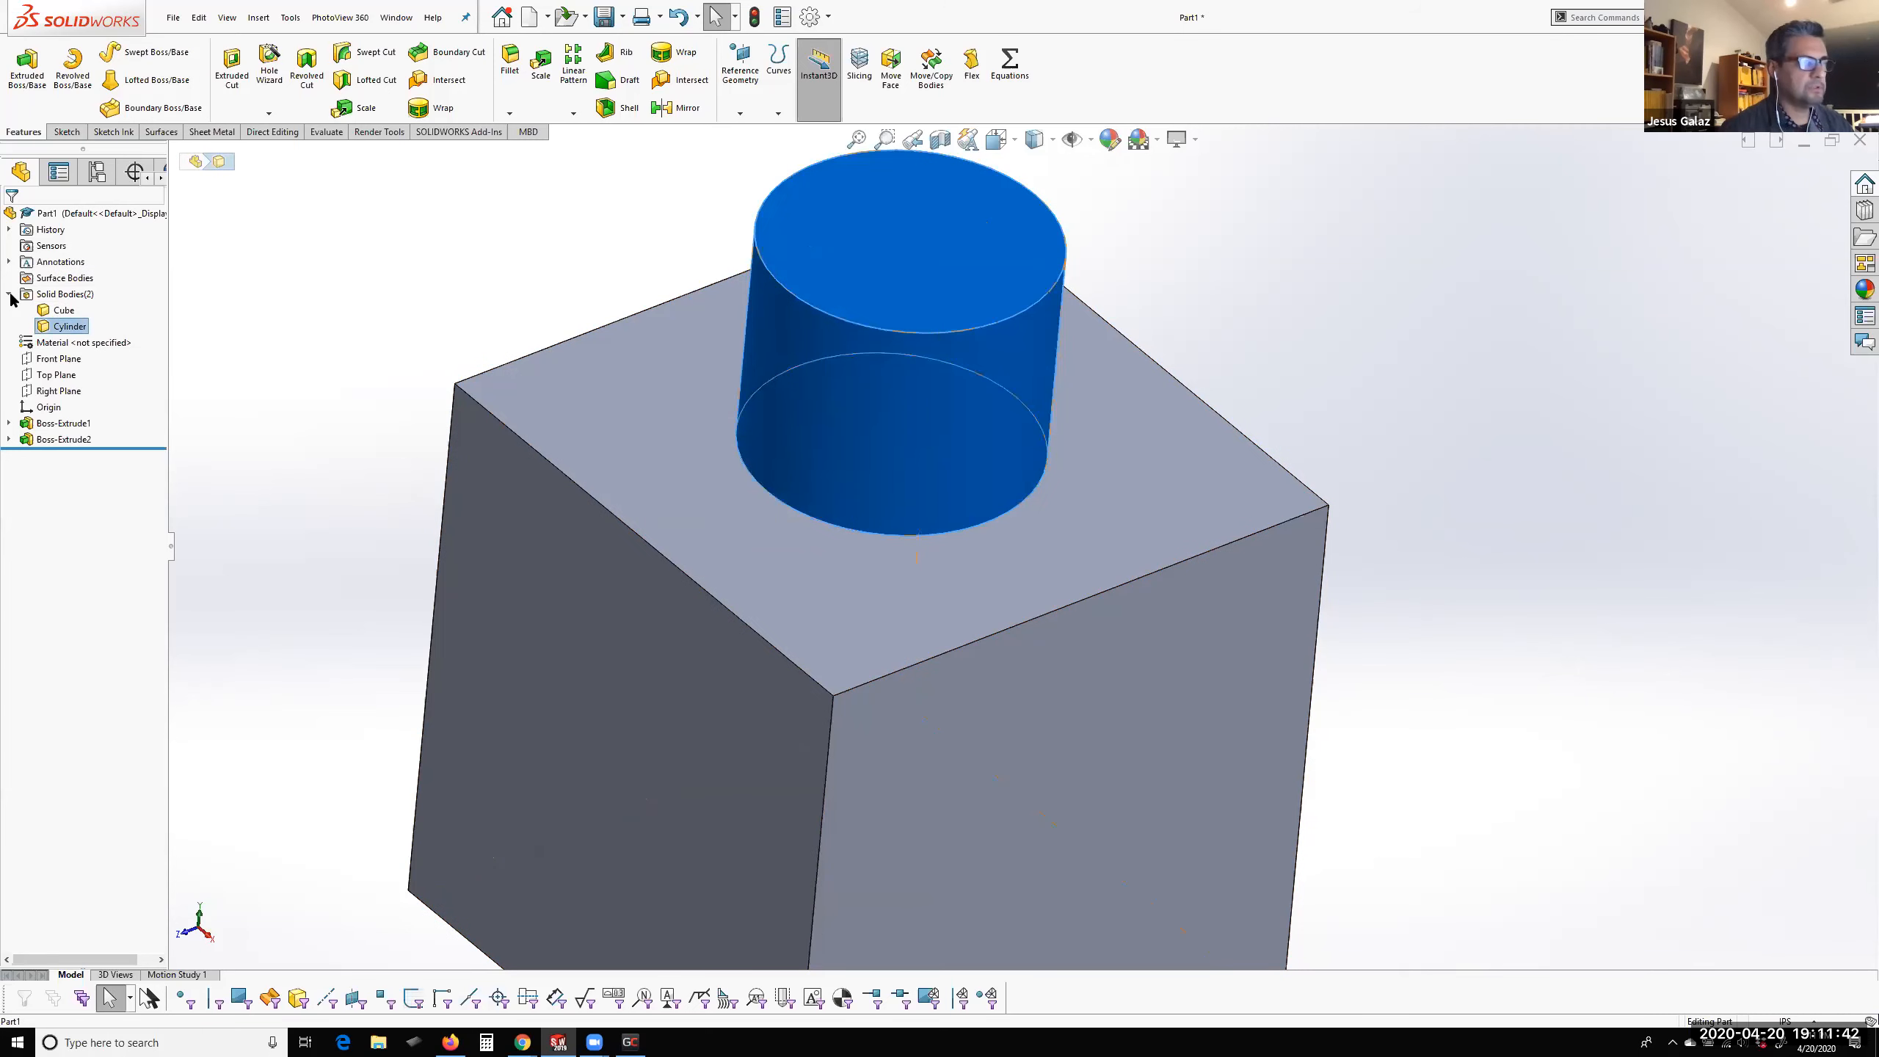
pyautogui.click(60, 314)
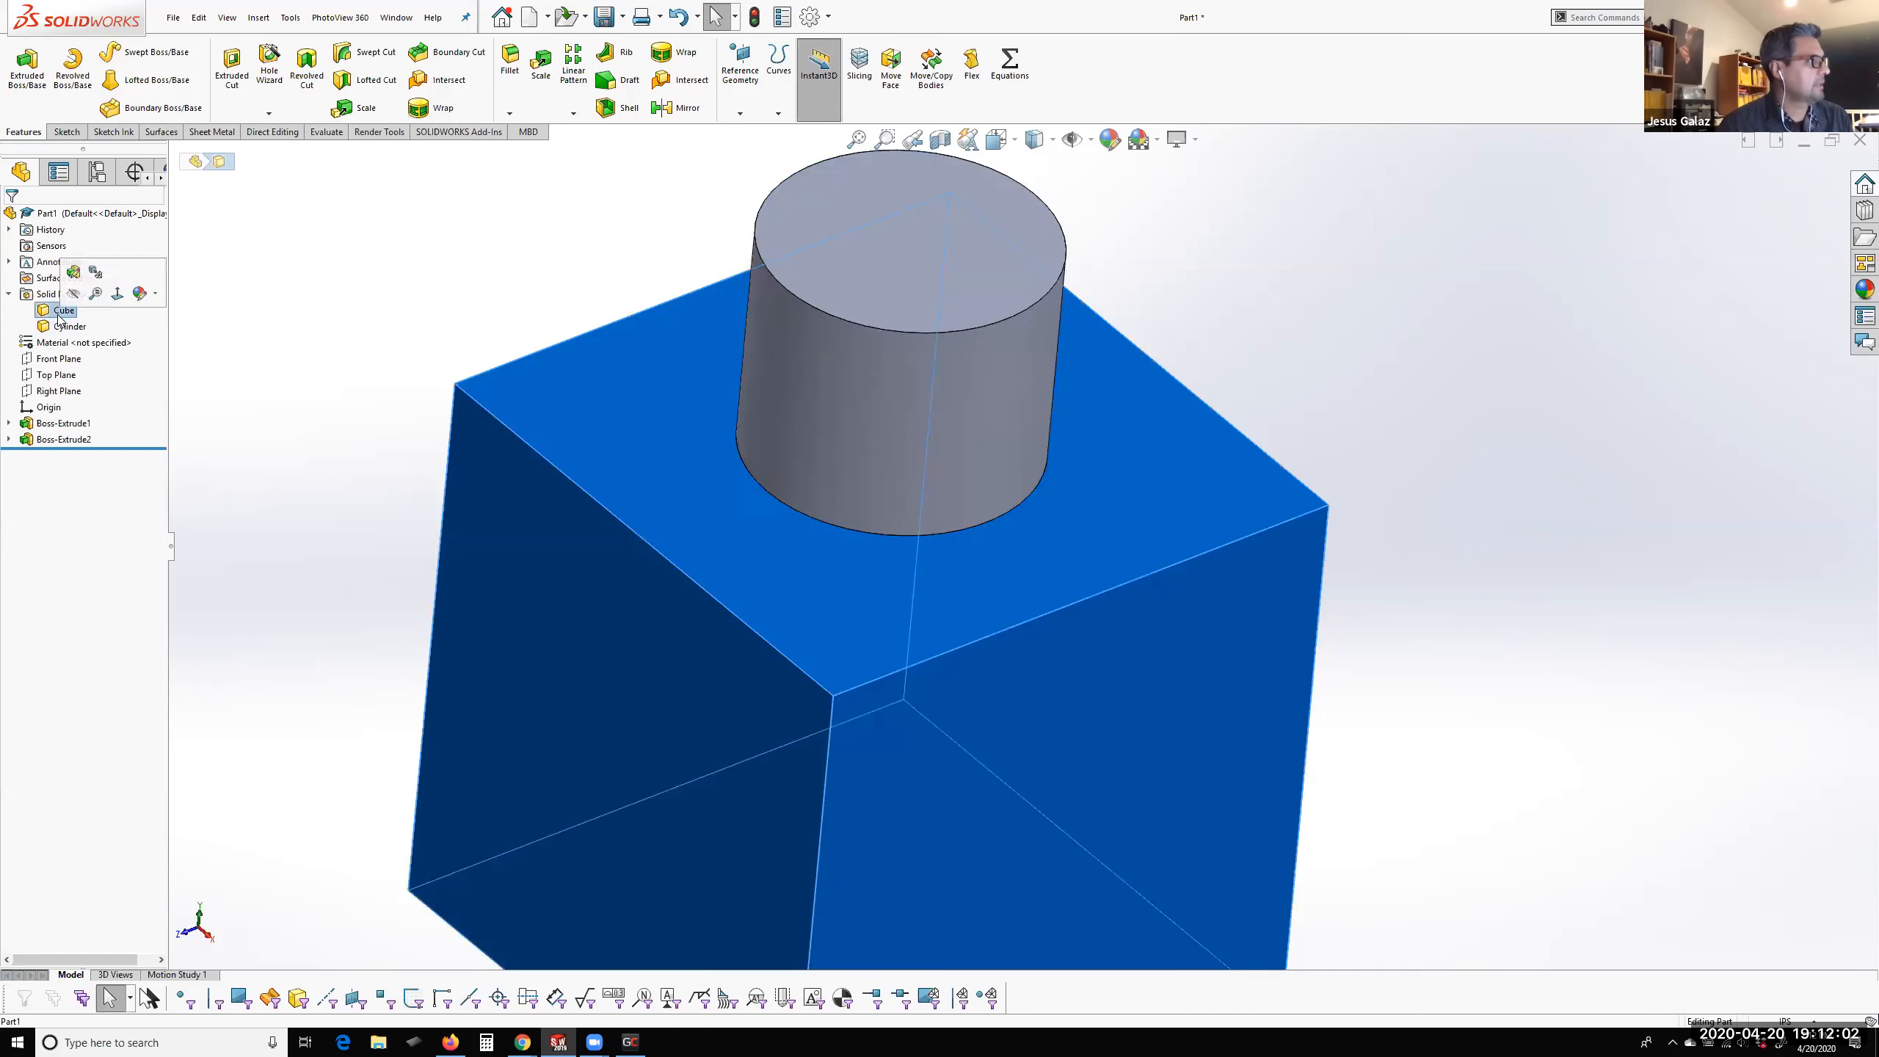
pyautogui.click(60, 326)
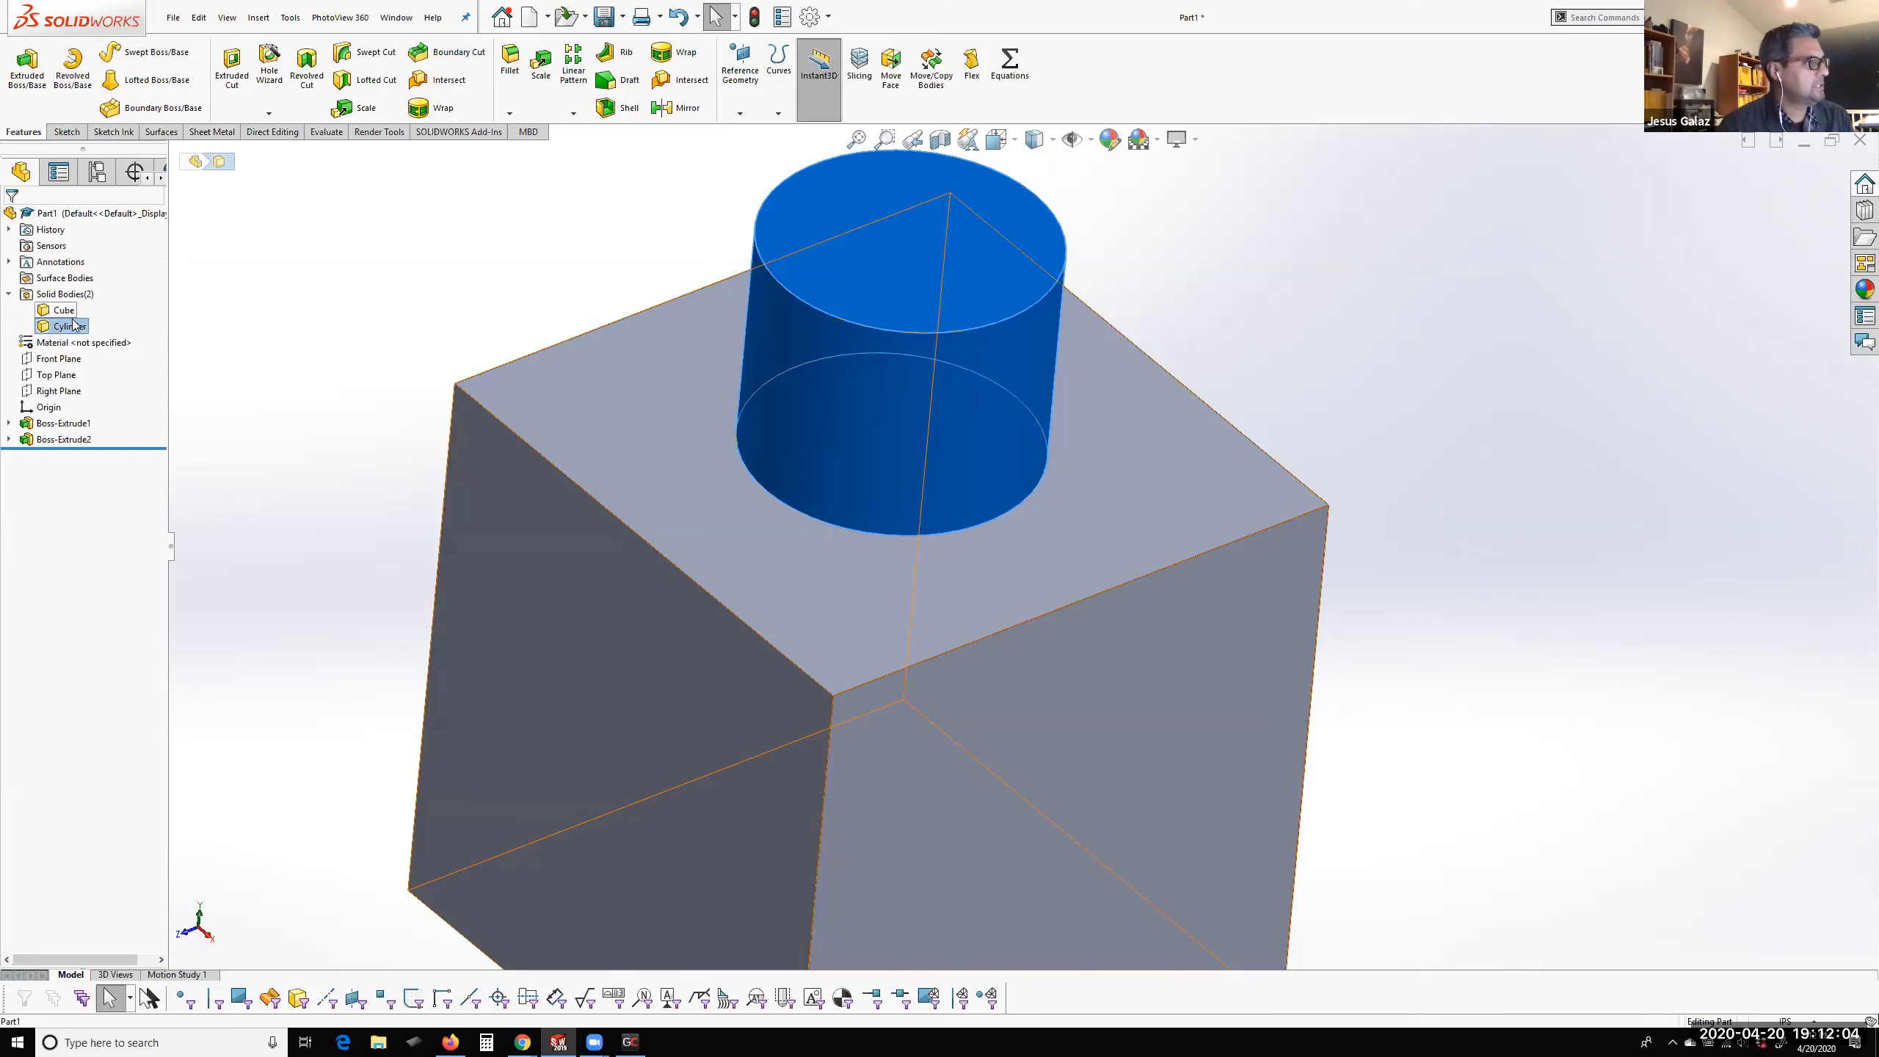
pyautogui.click(444, 346)
# Show the part in isometric view and highlight the Cylinder and Cube bodies together to inspect them
pyautogui.moveTo(762, 586); pyautogui.dragTo(787, 546, button='middle')
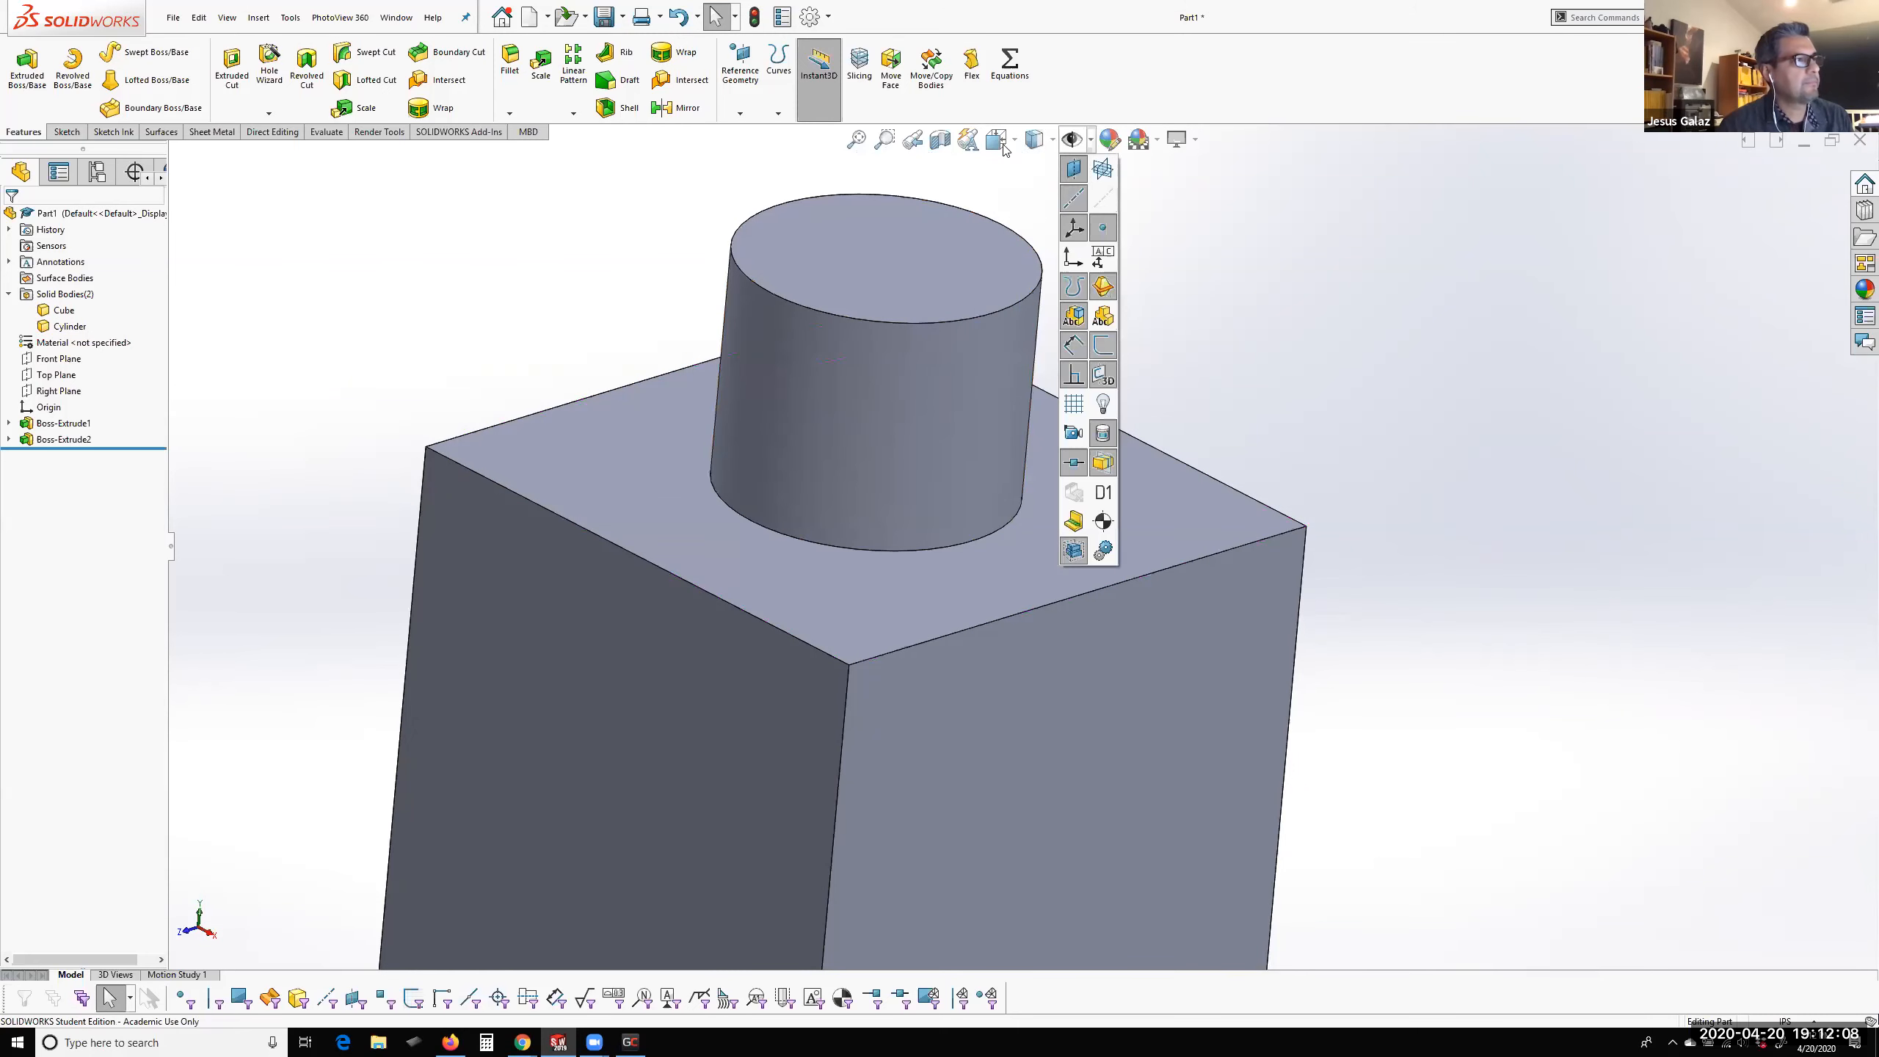
pyautogui.moveTo(1015, 146)
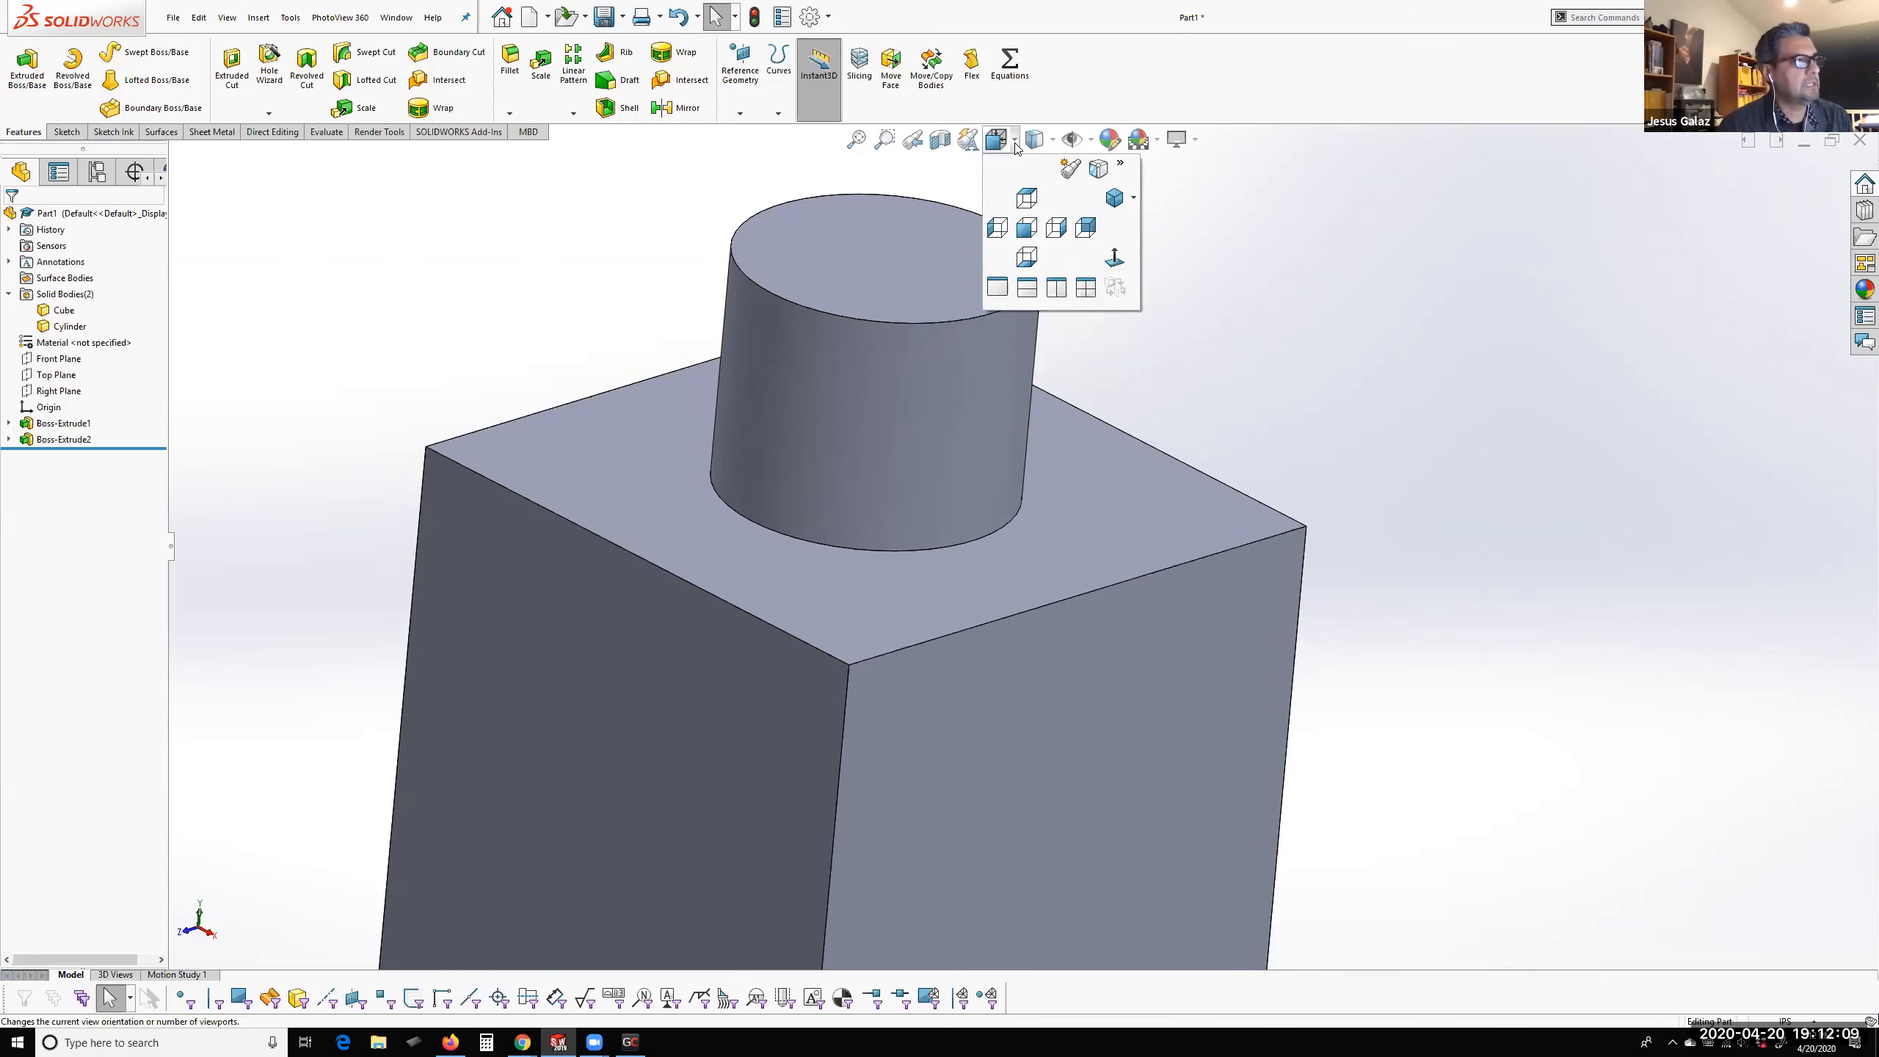
pyautogui.click(1118, 198)
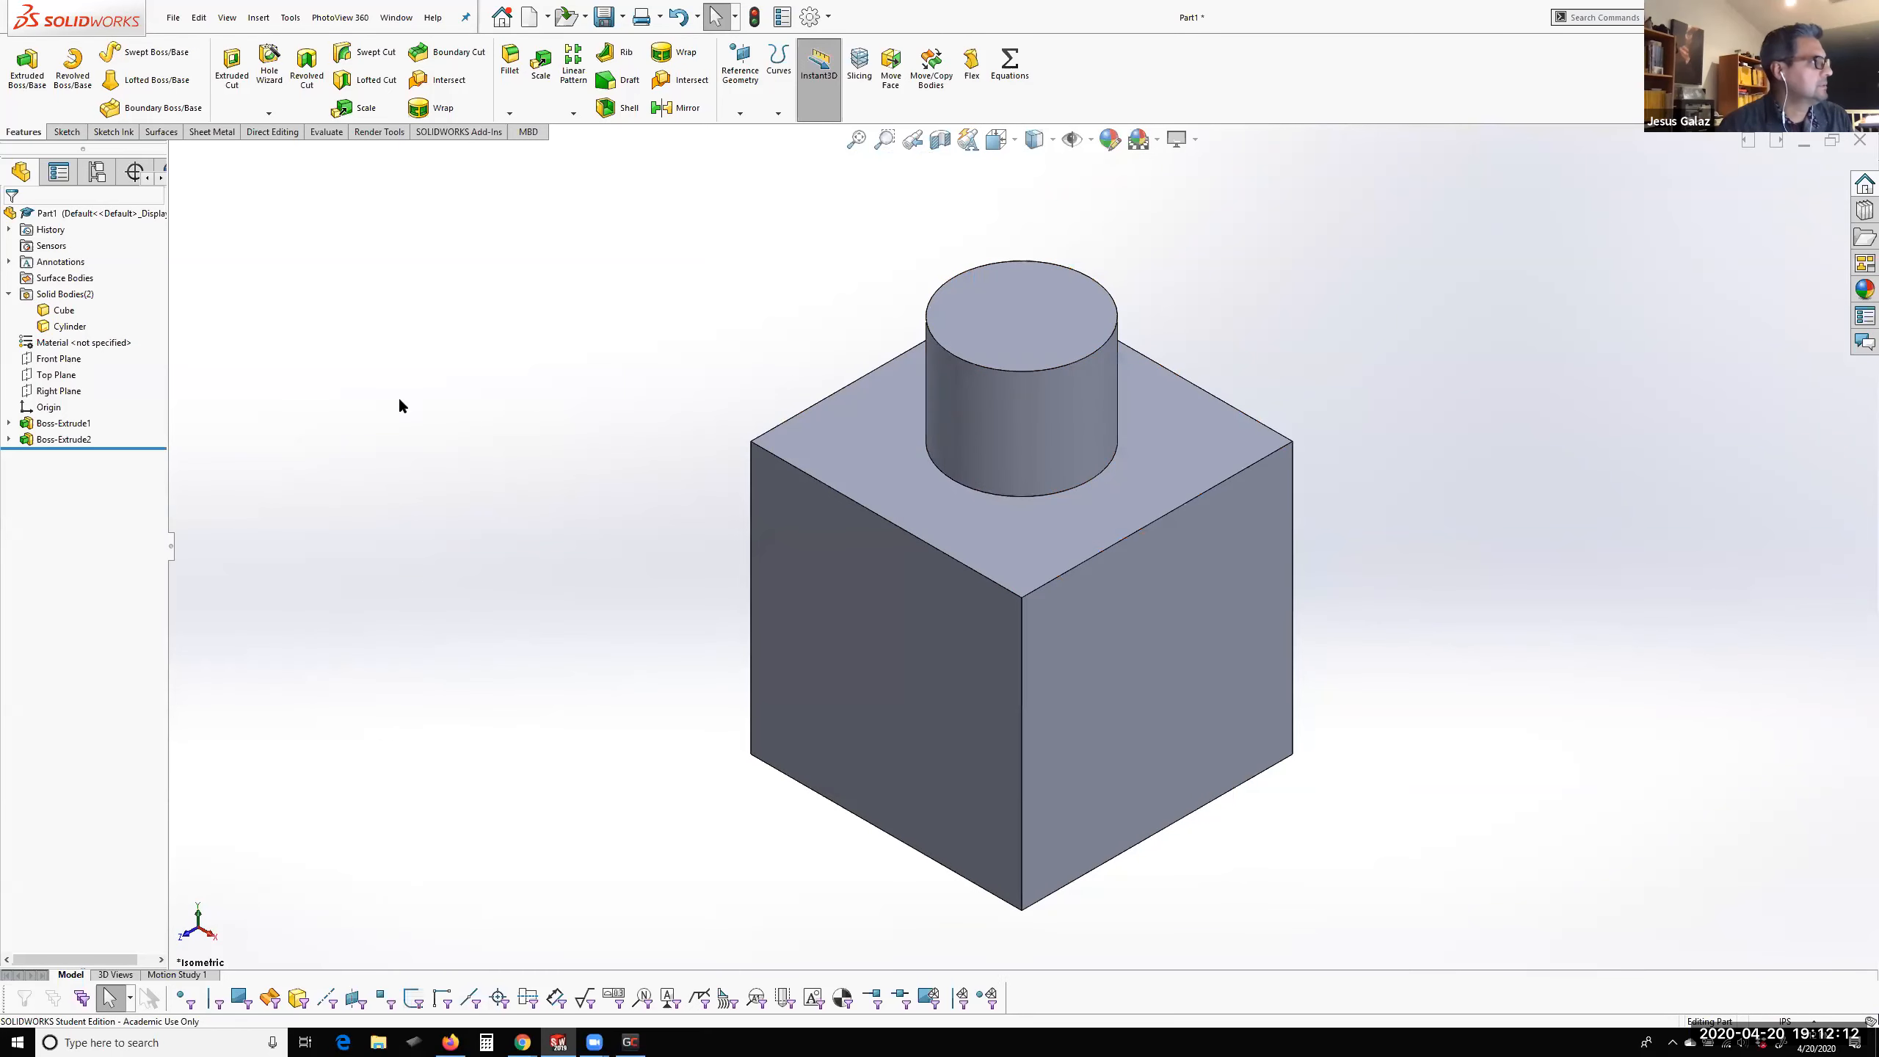
pyautogui.click(63, 326)
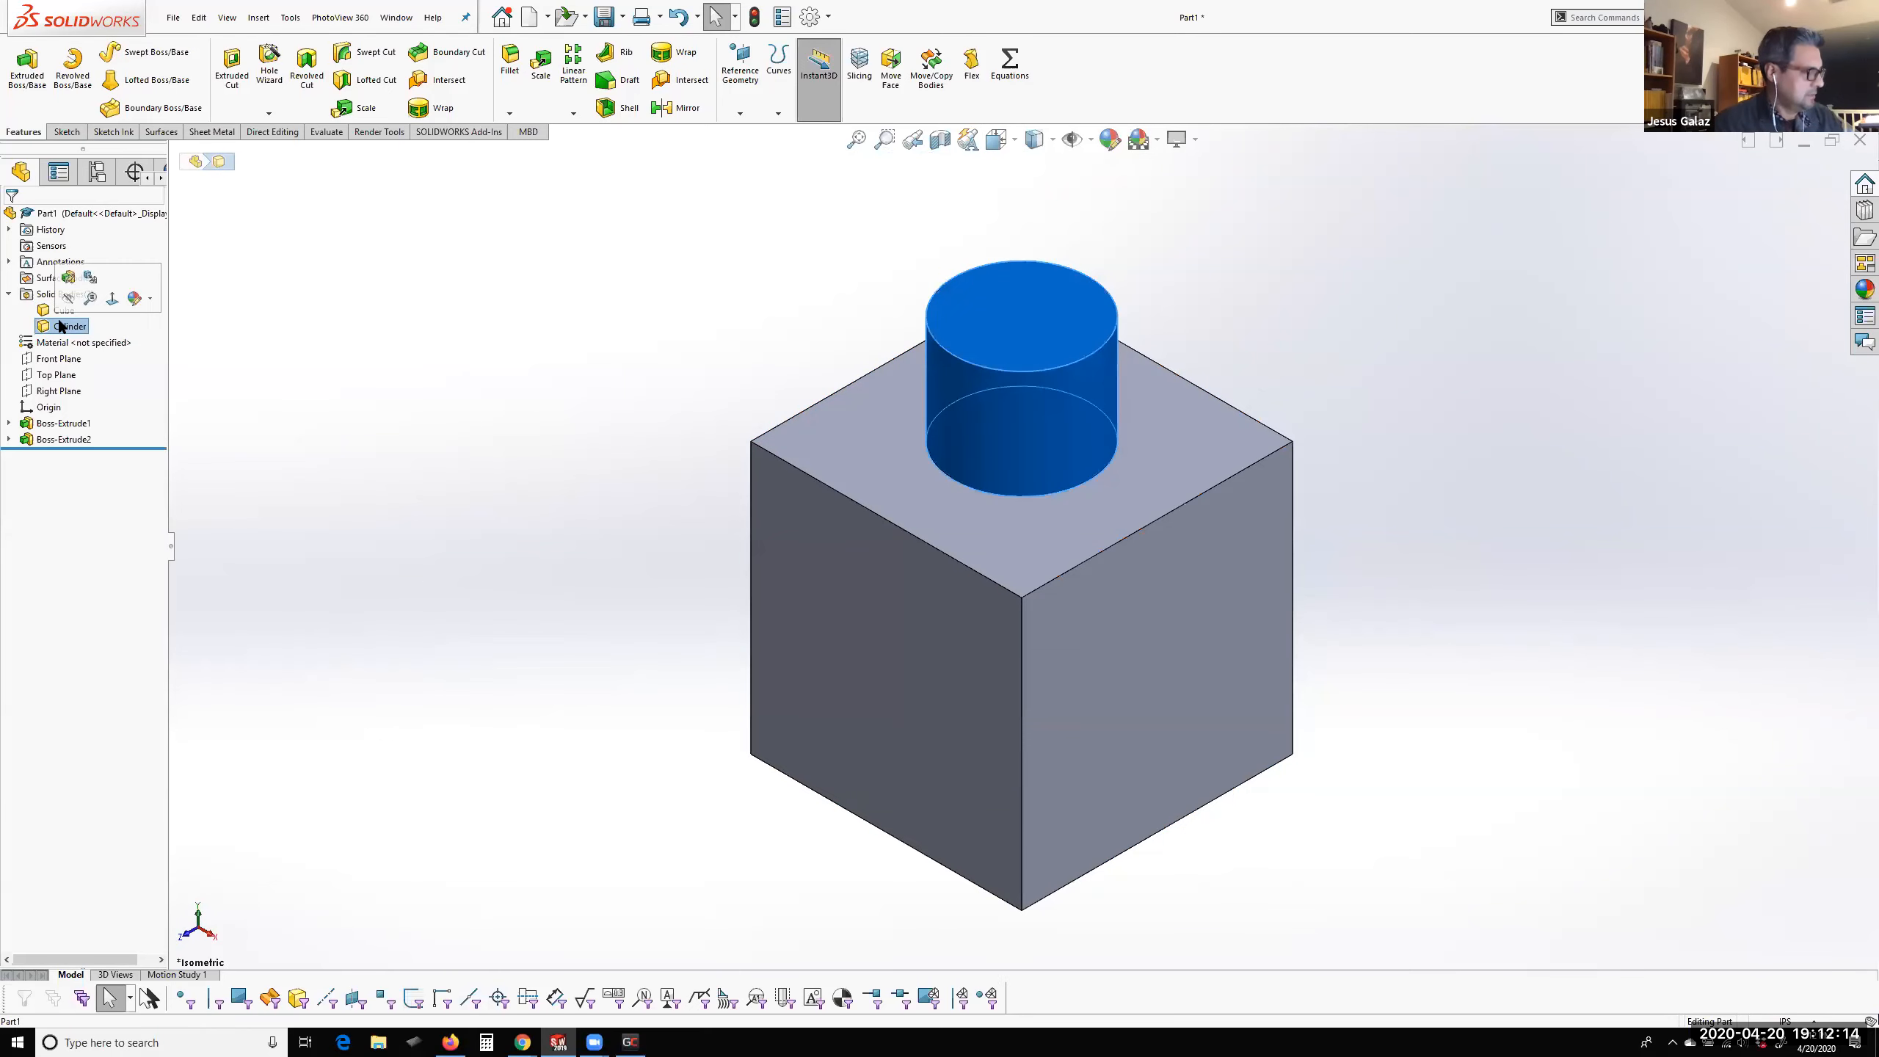
pyautogui.keyDown('ctrl'); pyautogui.click(50, 314); pyautogui.keyUp('ctrl')
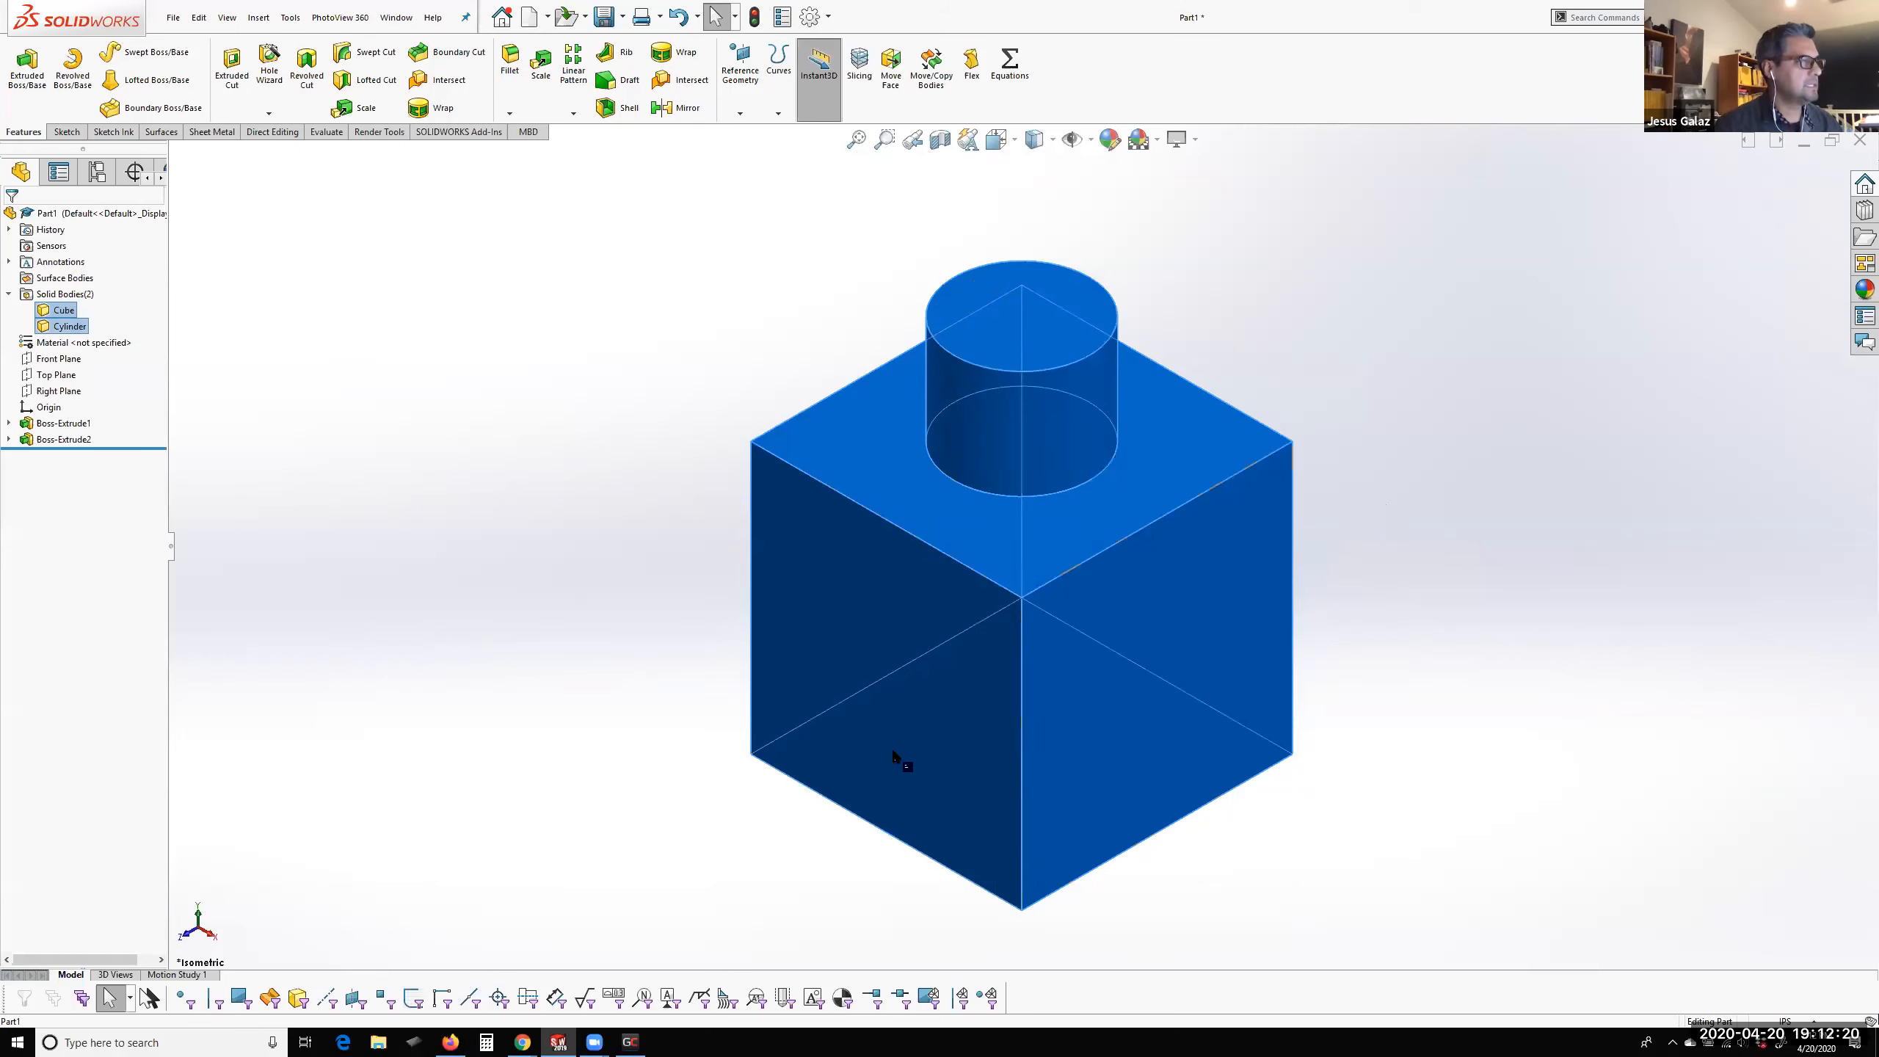
pyautogui.moveTo(1101, 759); pyautogui.dragTo(1141, 429, button='middle')
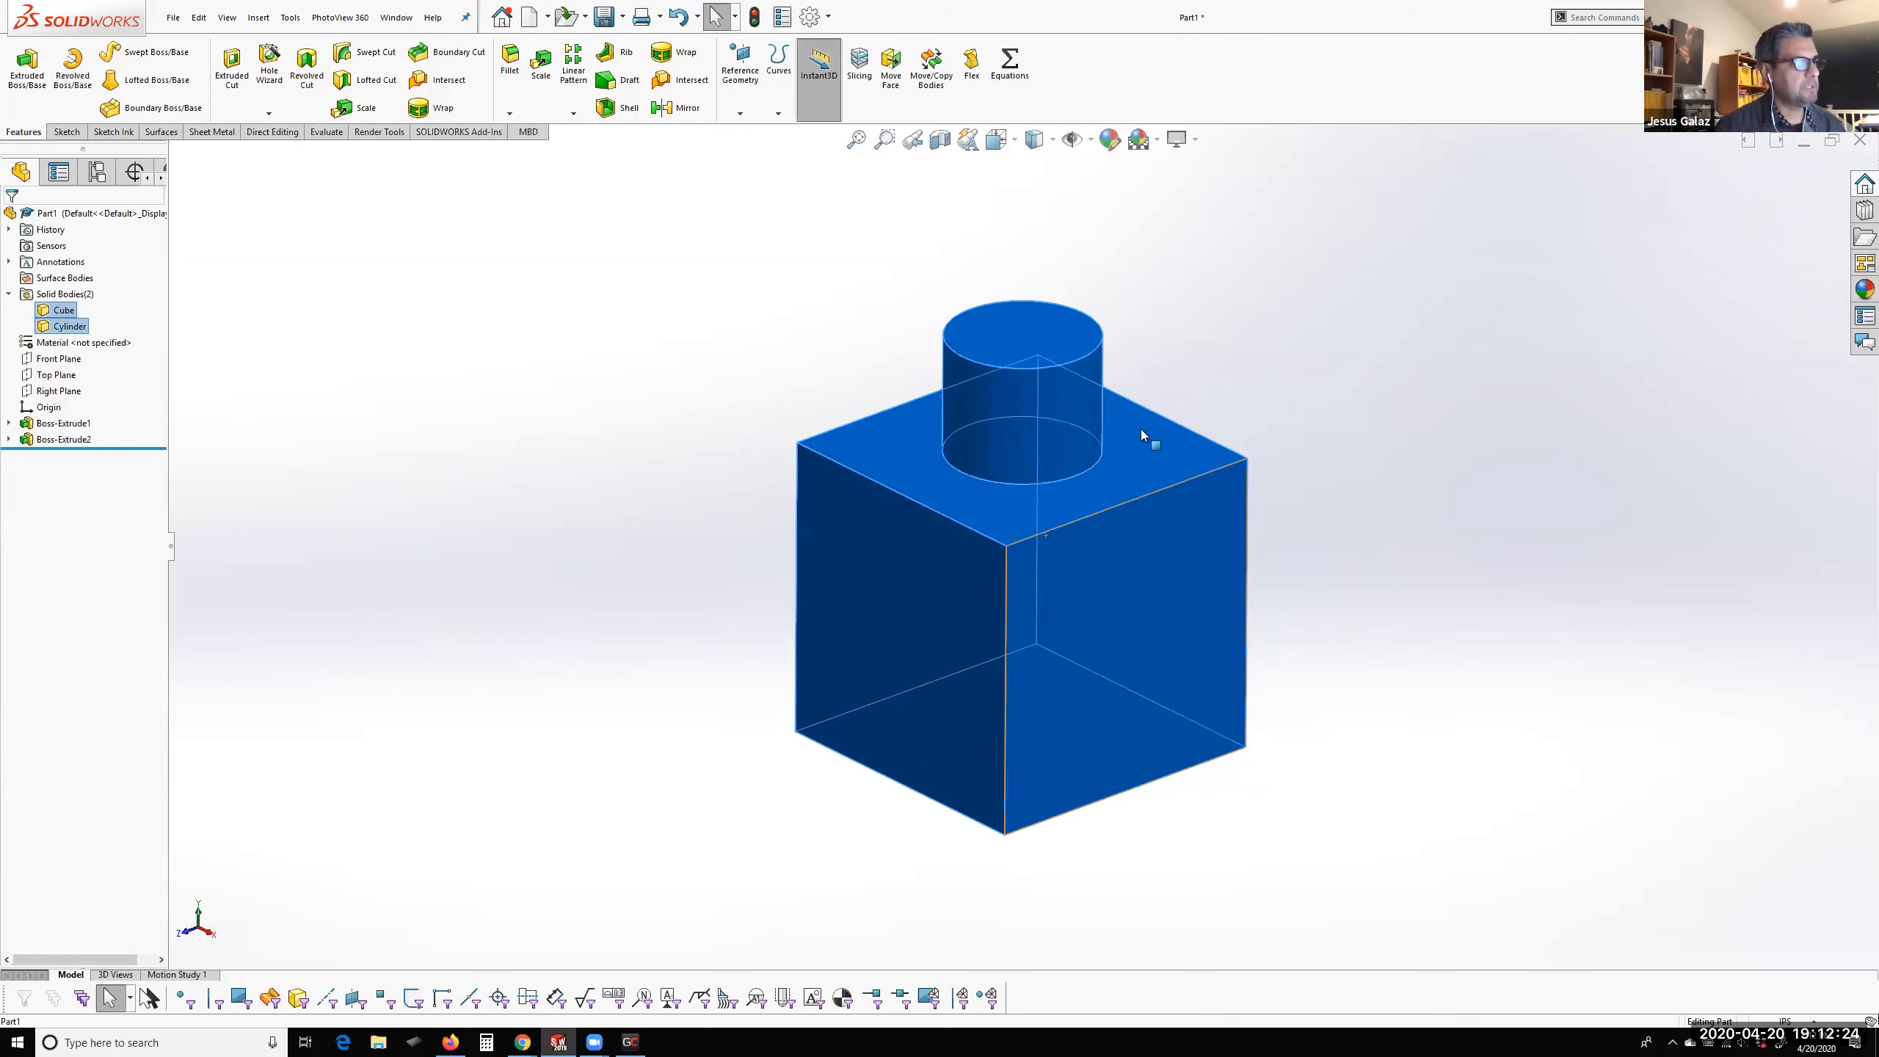
# Try a fillet on the cylinder's base edge, examine its preview up close, and leave the fillet unapplied
pyautogui.scroll(-4, 1116, 397)
pyautogui.click(1267, 440)
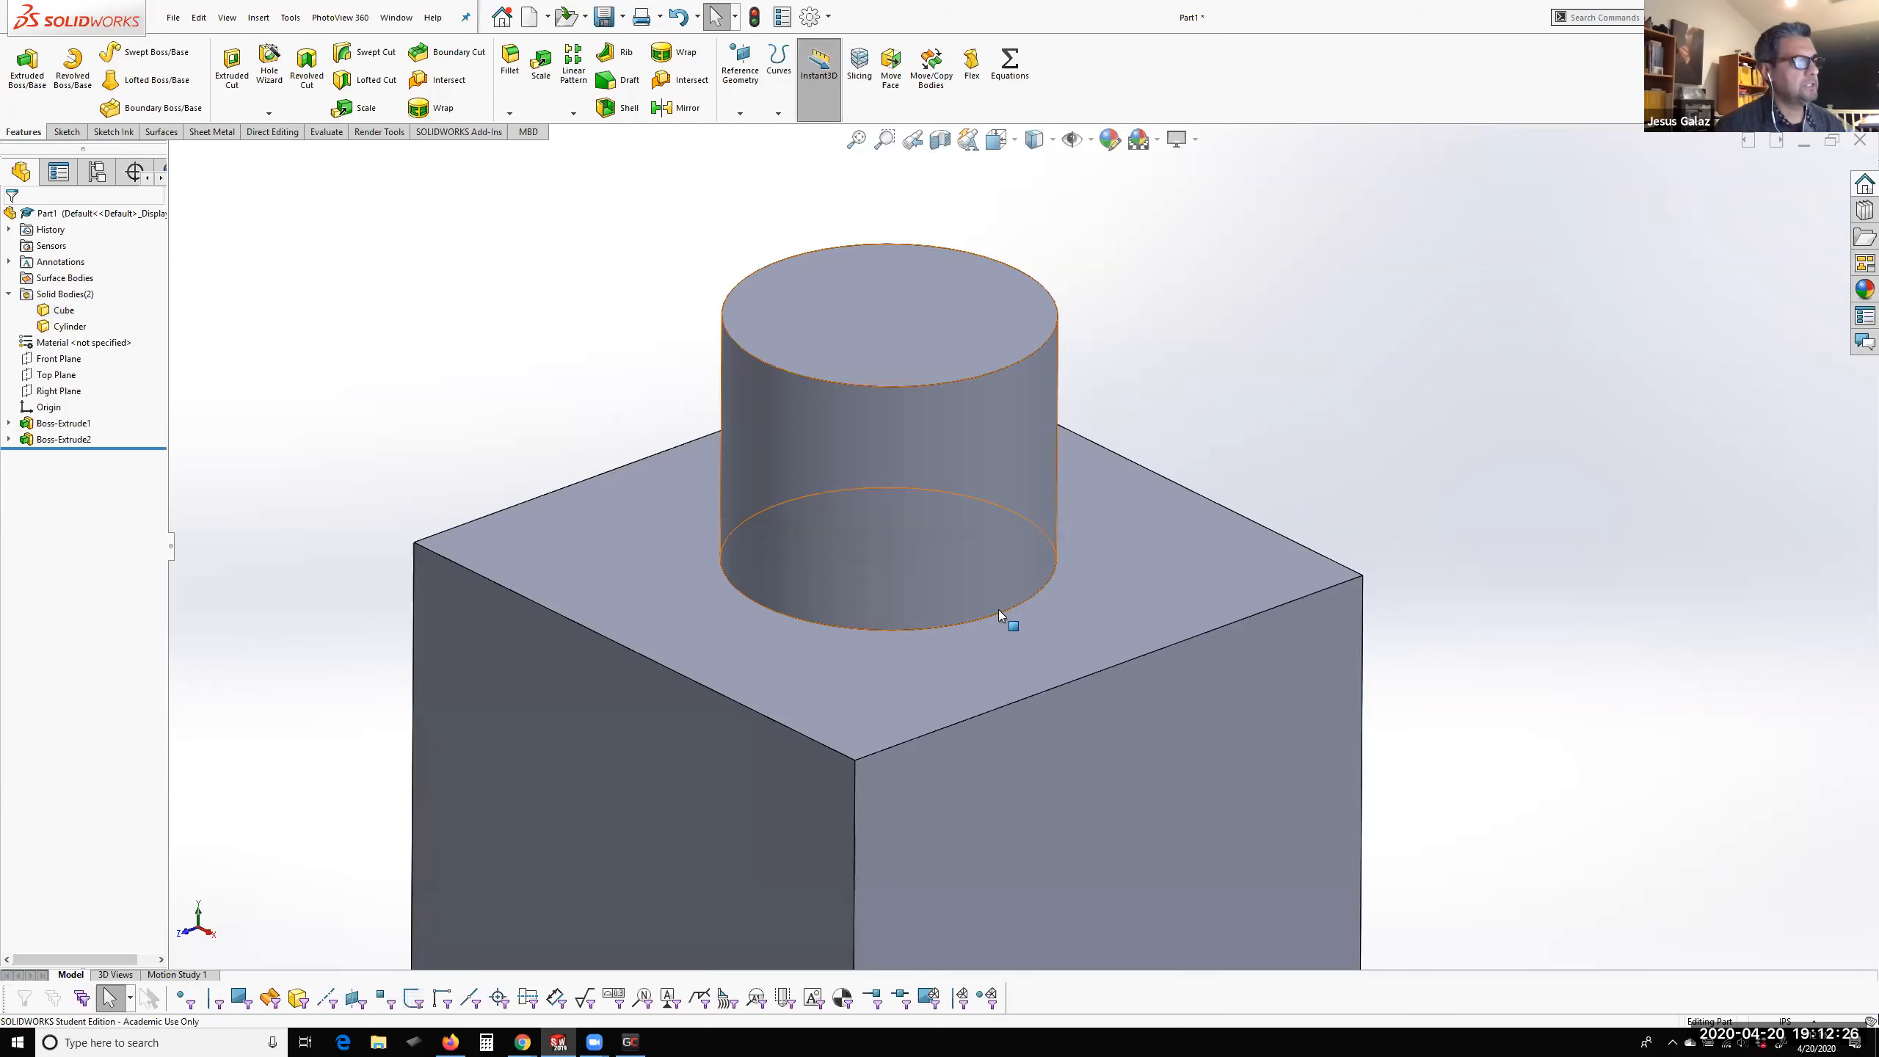
pyautogui.click(988, 620)
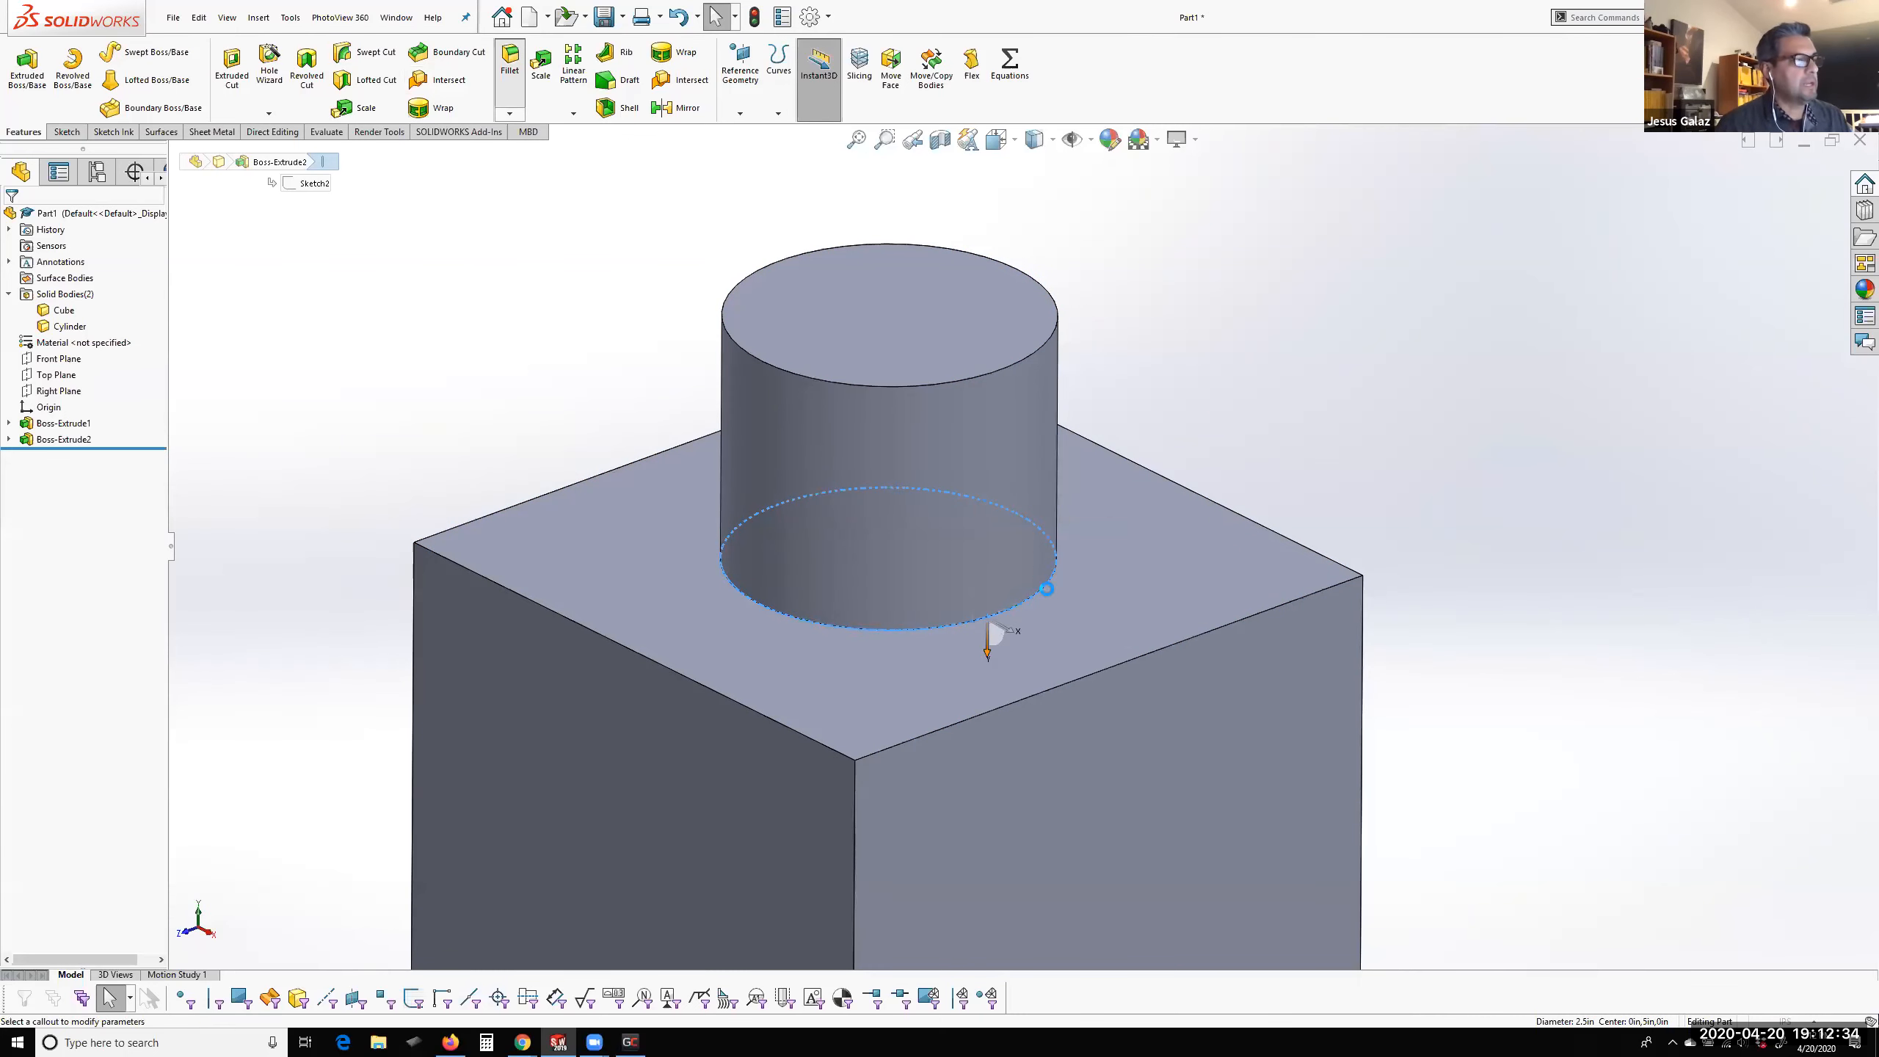
pyautogui.click(1009, 611)
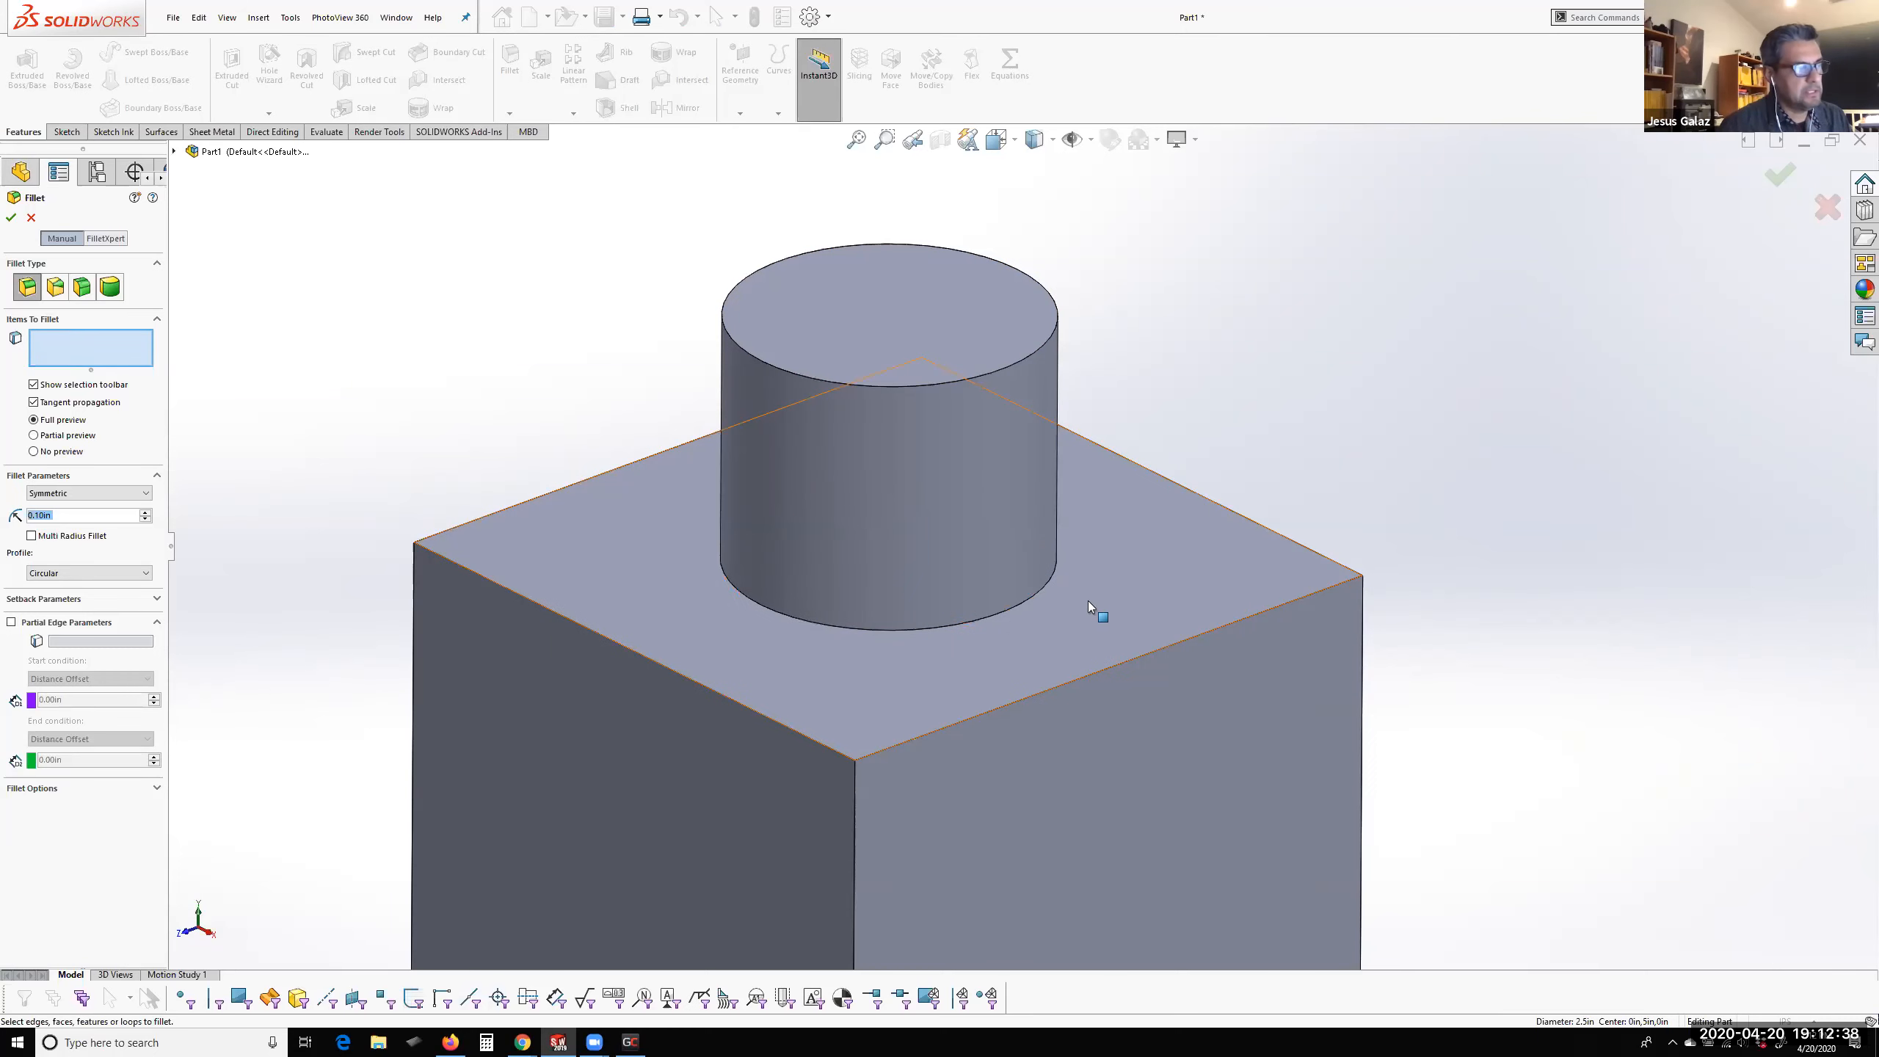
pyautogui.click(1024, 601)
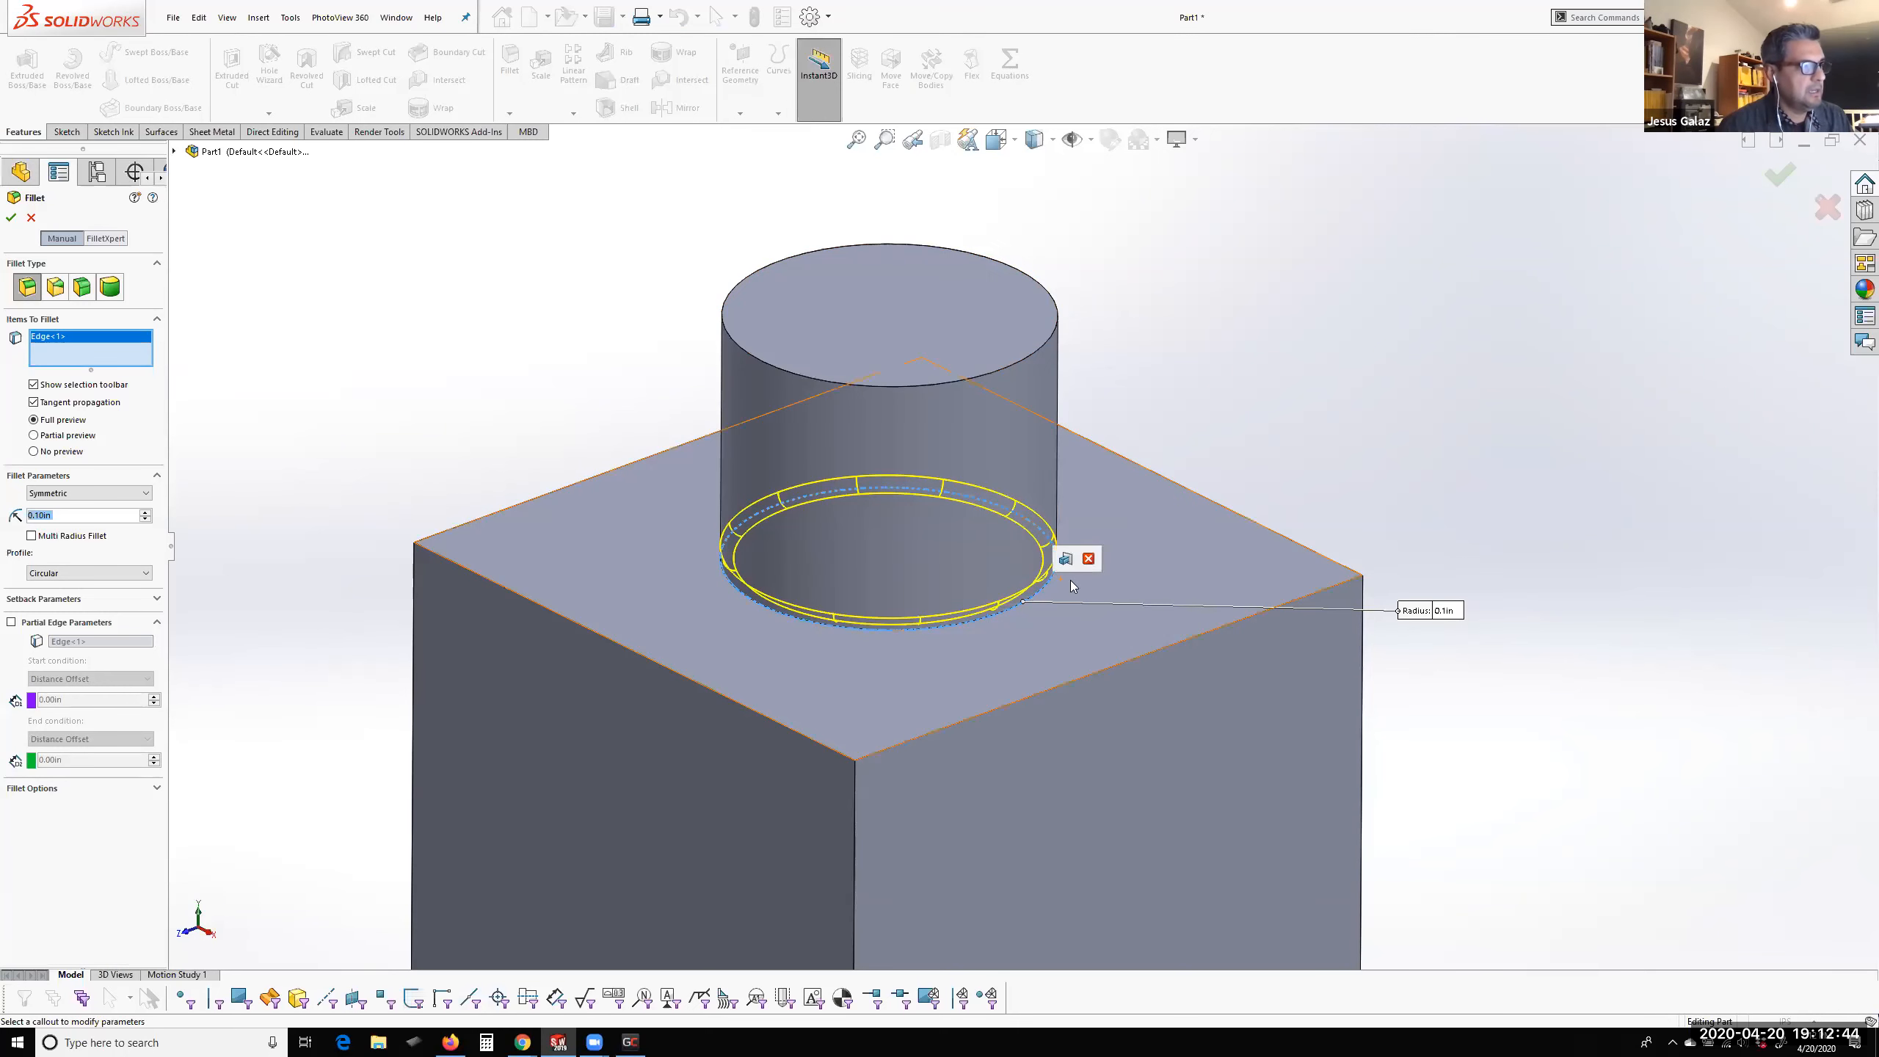
pyautogui.scroll(-5, 1014, 592)
pyautogui.scroll(2, 1006, 592)
pyautogui.moveTo(1005, 591)
pyautogui.mouseDown(button='middle')
pyautogui.moveTo(914, 474)
pyautogui.moveTo(1002, 621)
pyautogui.mouseUp(button='middle')
pyautogui.scroll(-2, 1110, 570)
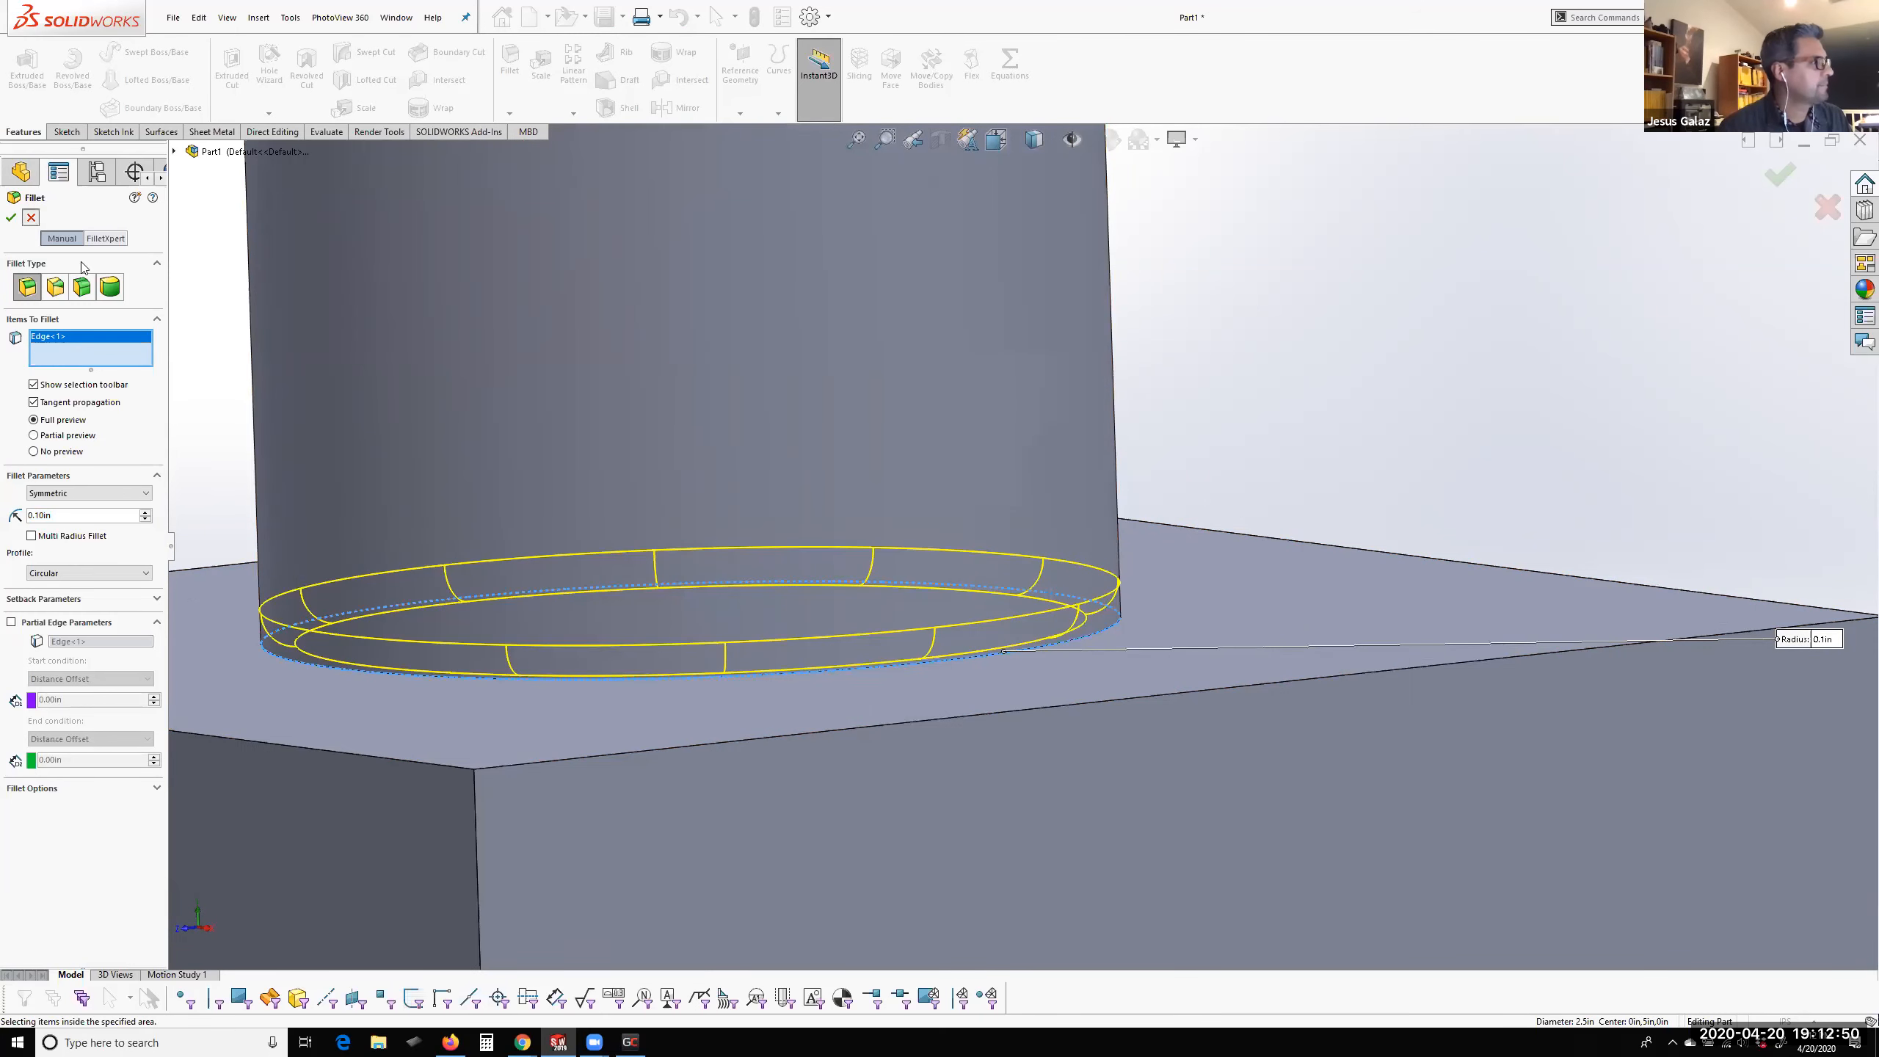
pyautogui.click(31, 216)
pyautogui.scroll(3, 1045, 610)
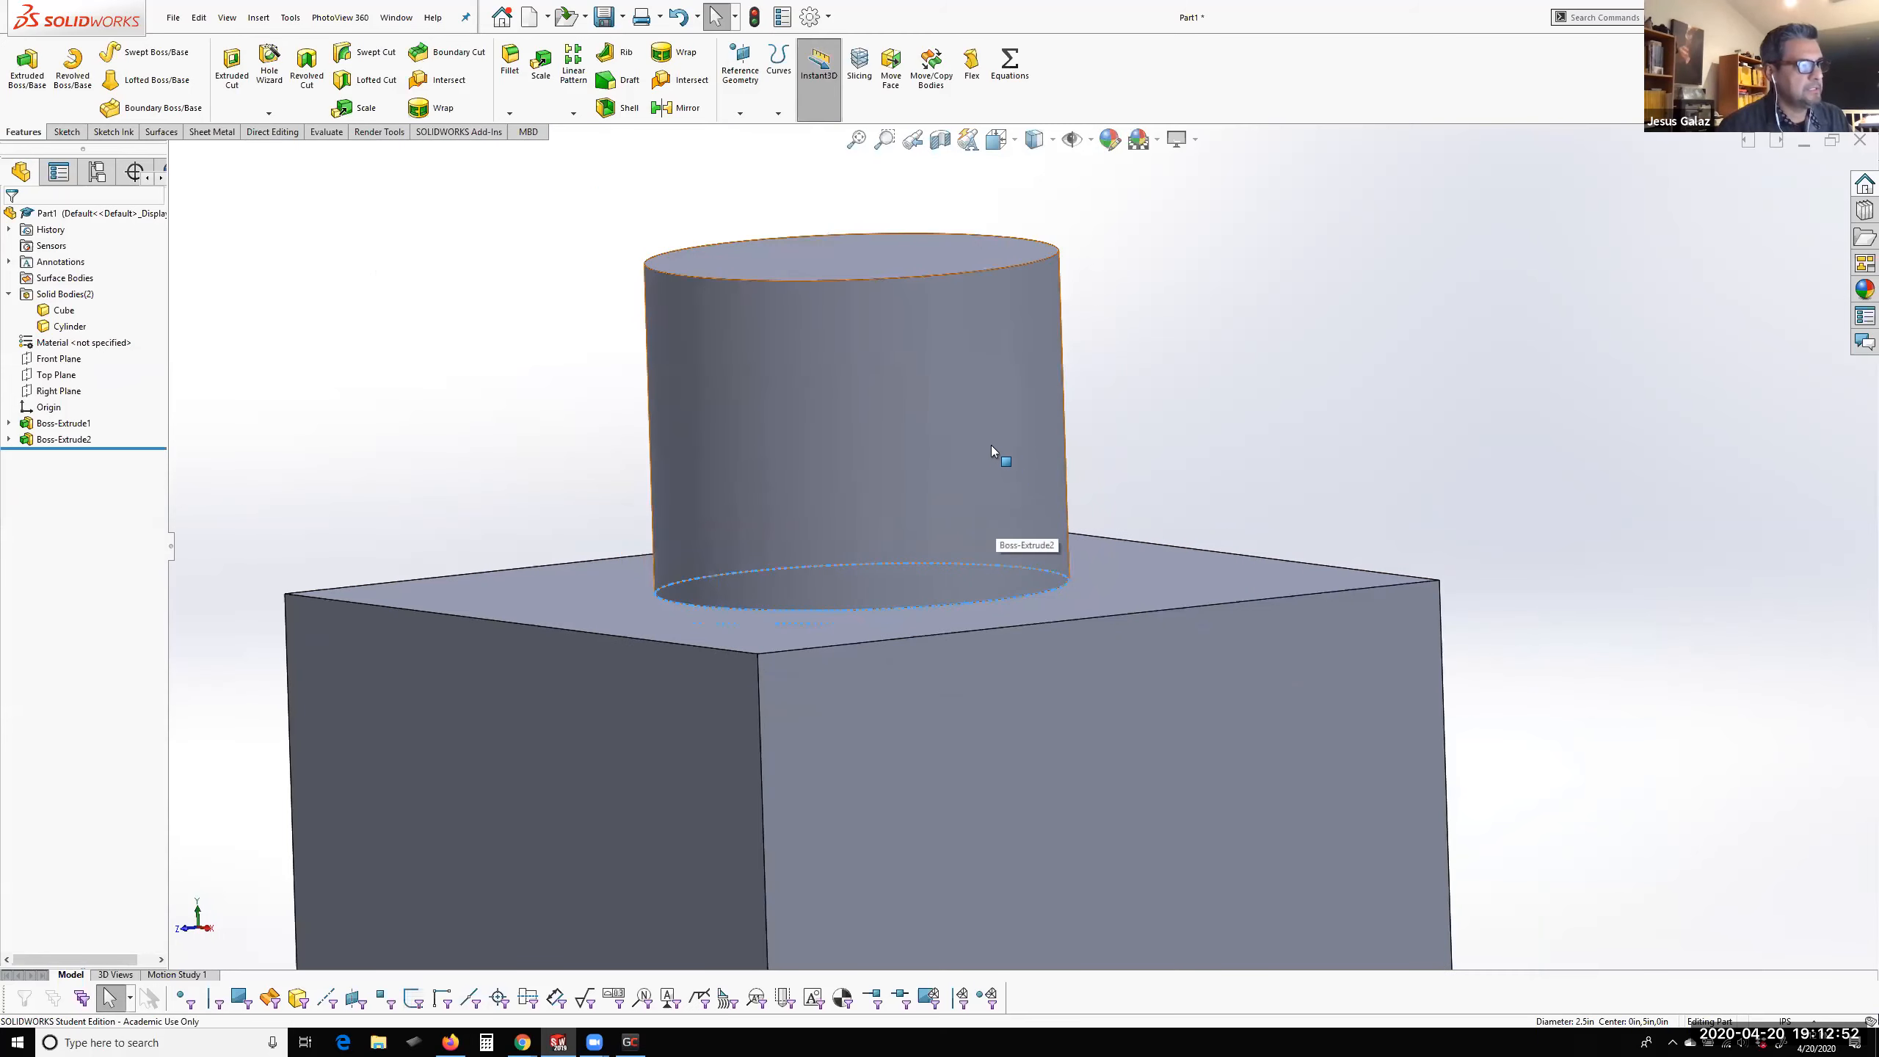
pyautogui.click(915, 437)
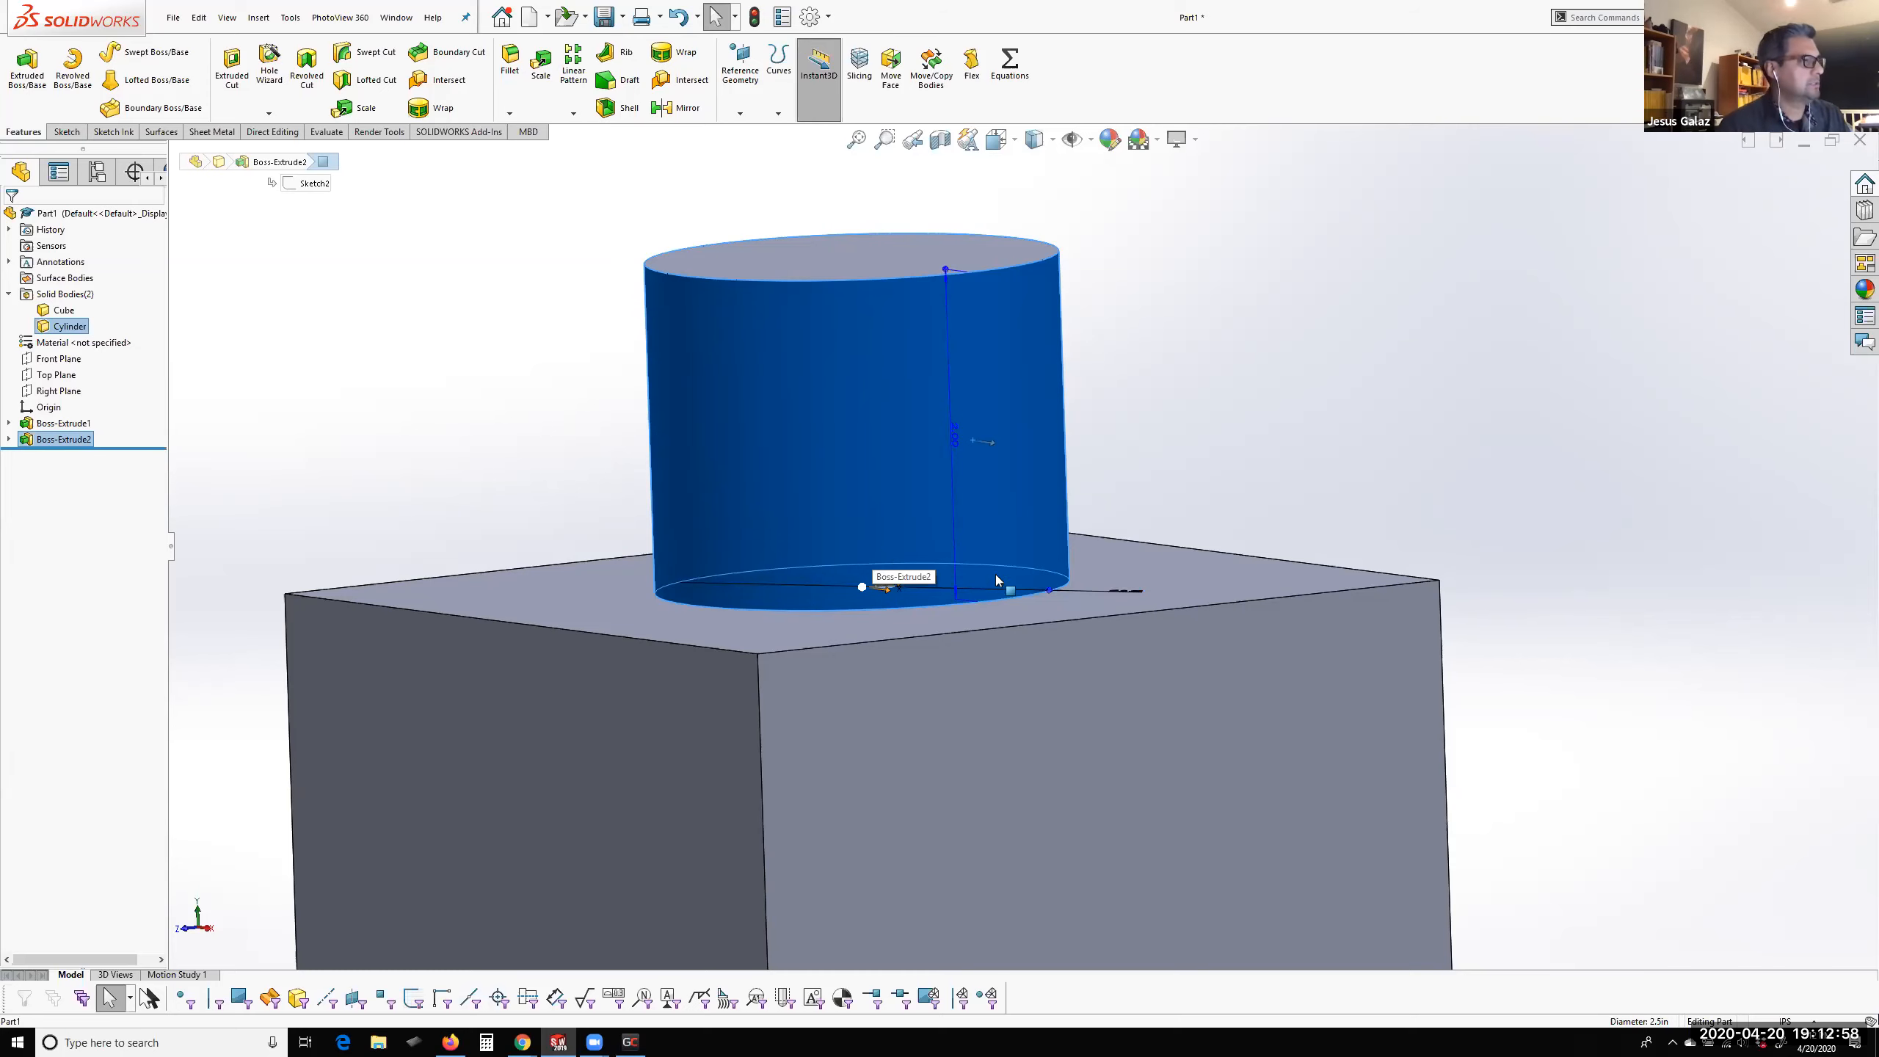
pyautogui.click(64, 311)
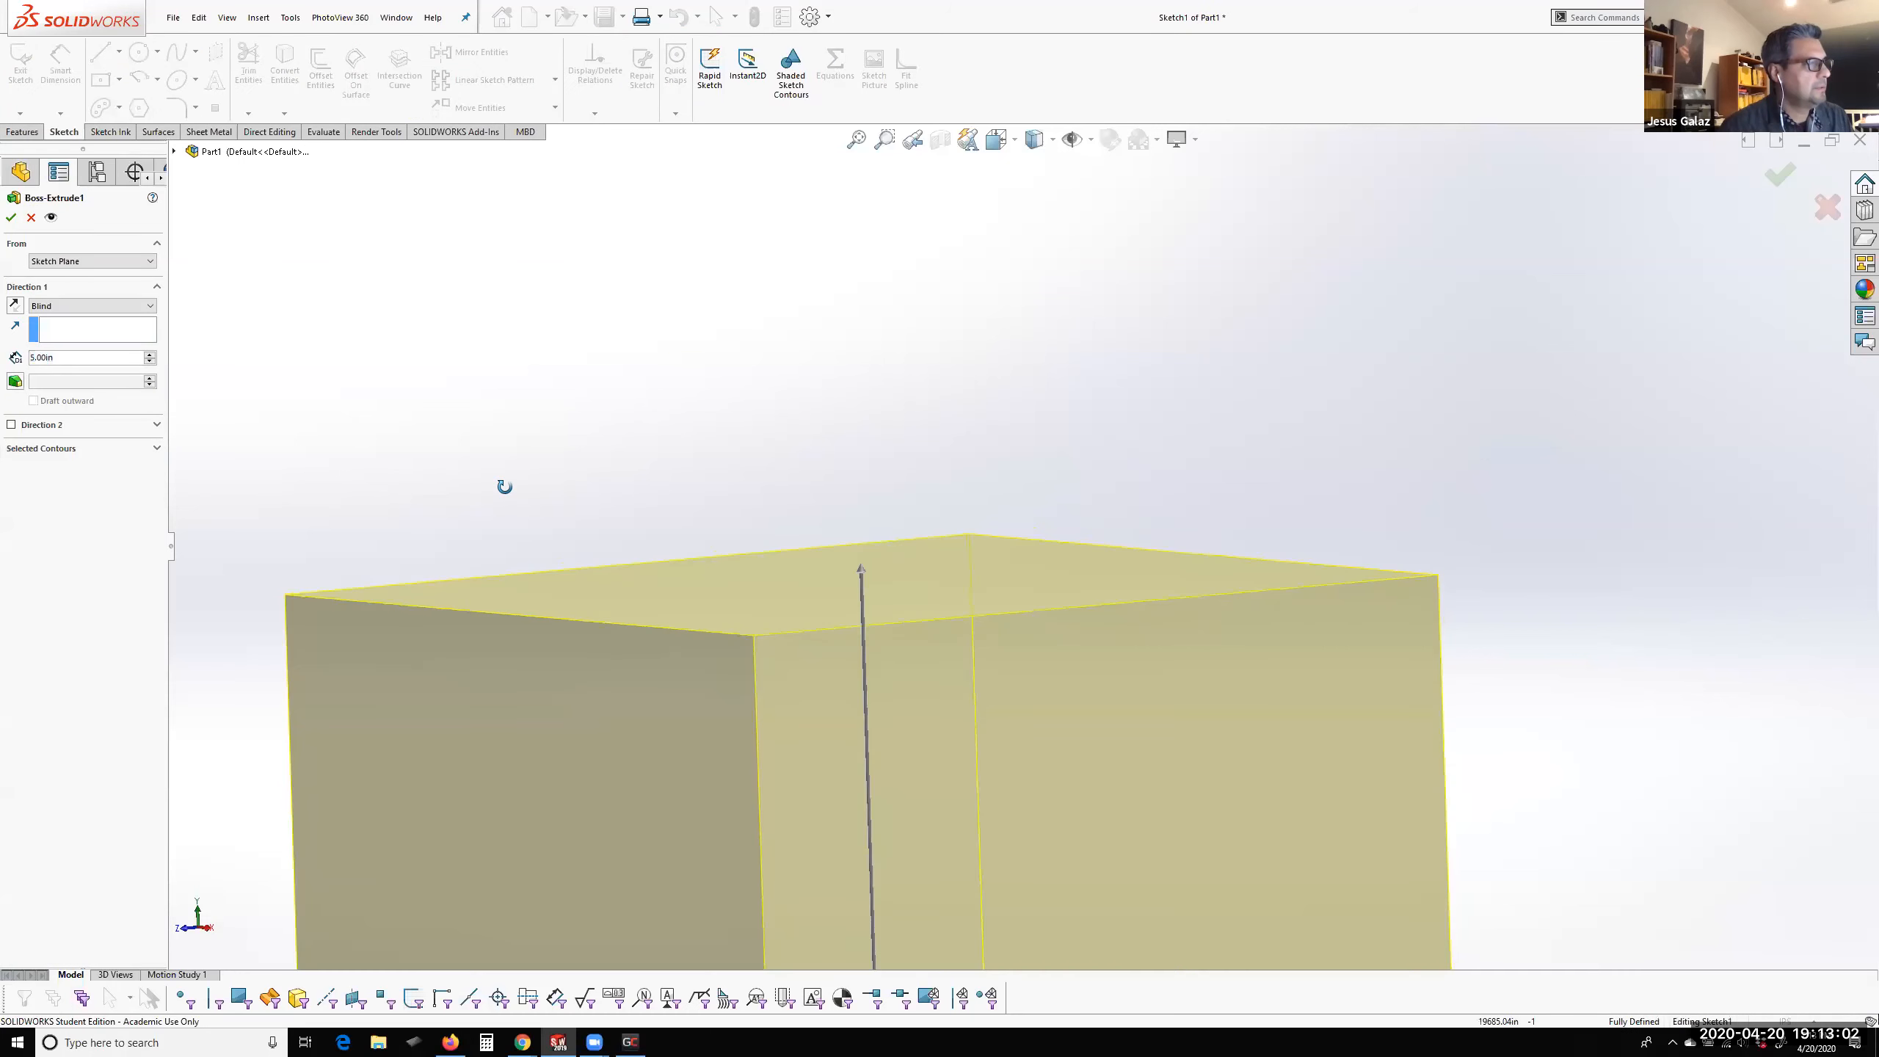
pyautogui.click(31, 216)
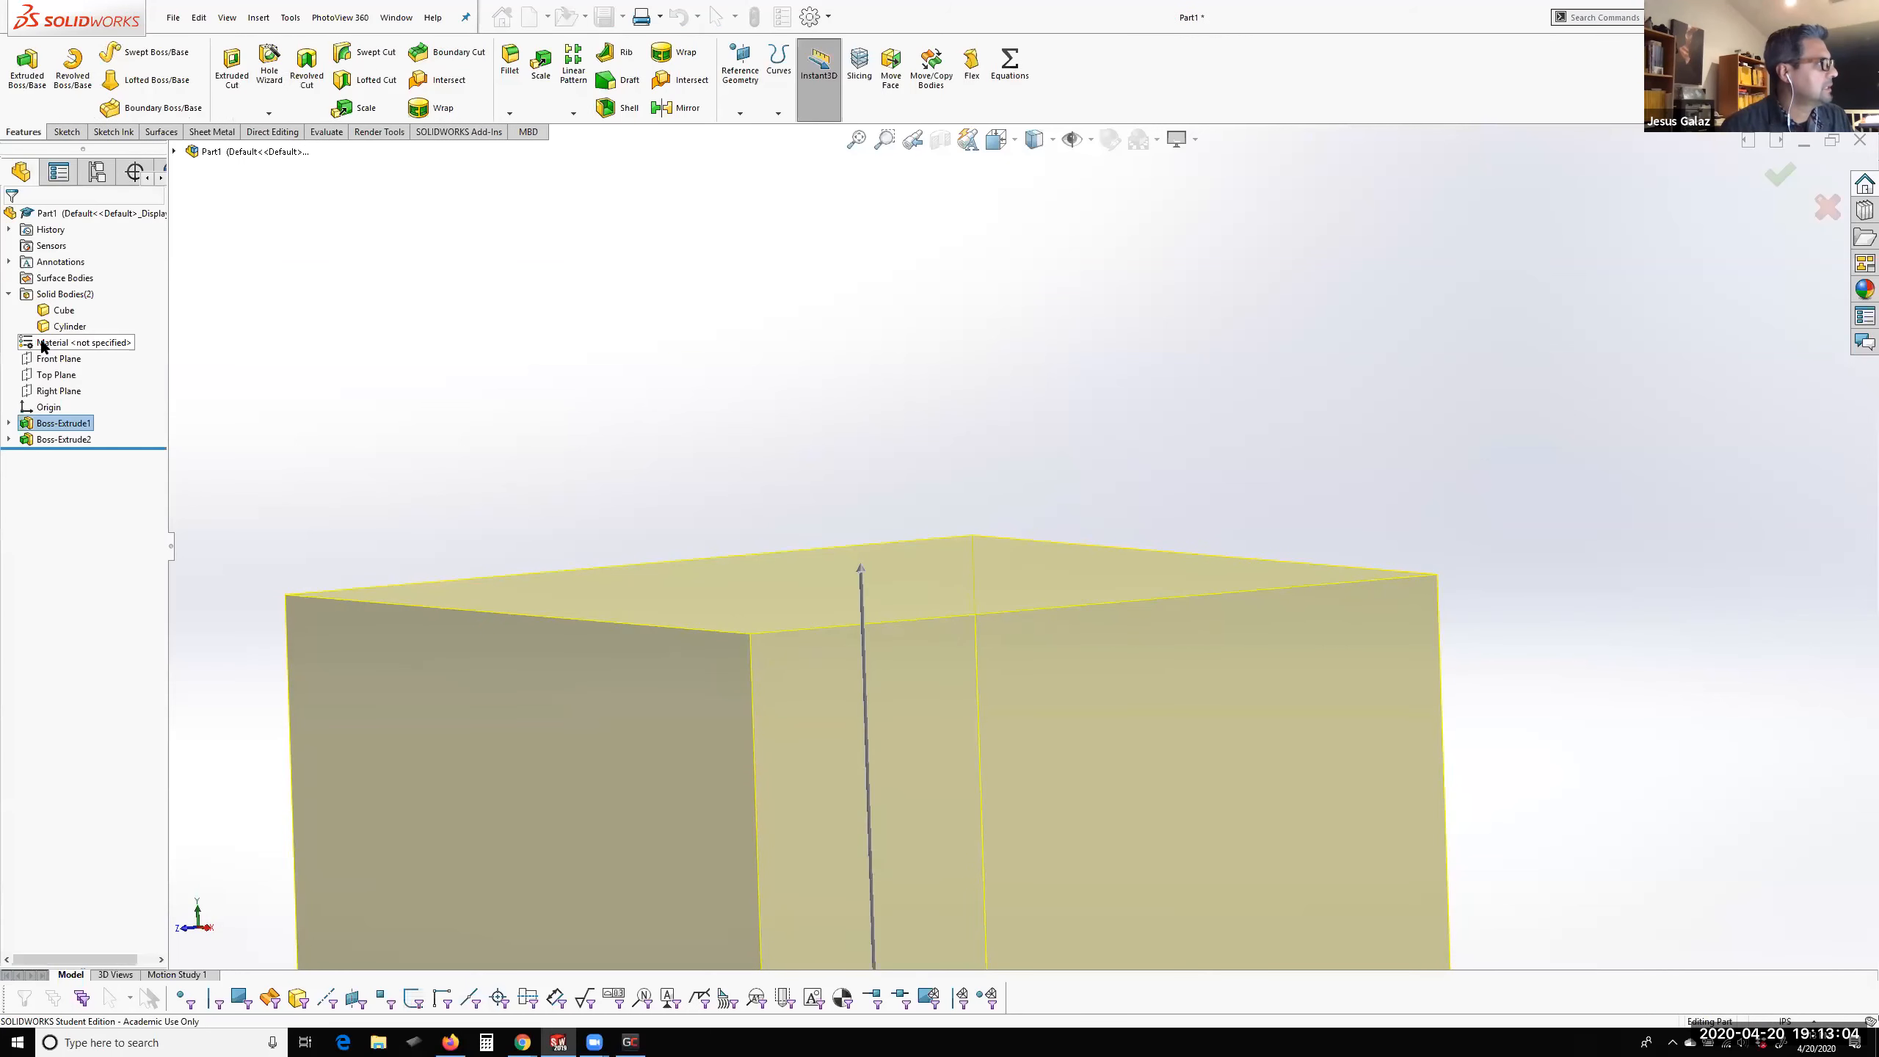
# Hide the Cube body and select the cylinder's exposed bottom face for inspection
pyautogui.click(60, 311)
pyautogui.click(66, 290)
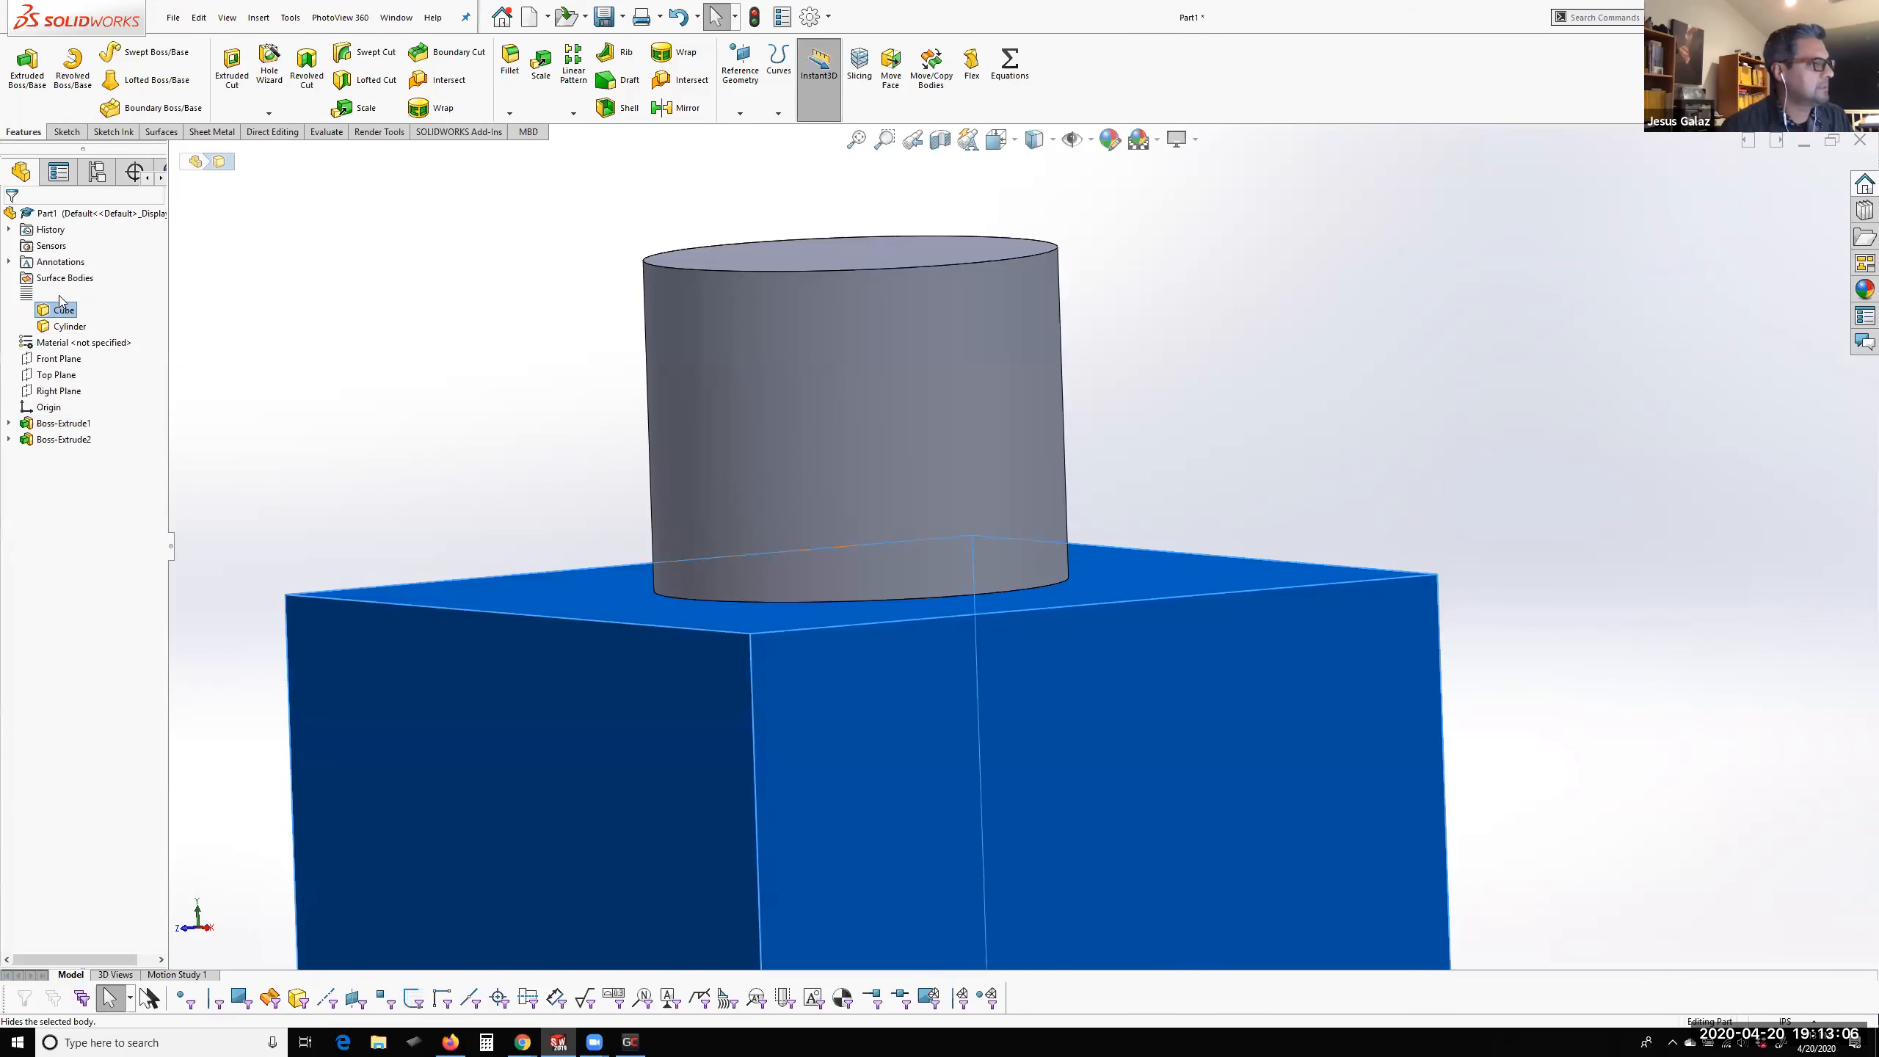
pyautogui.scroll(-2, 1065, 545)
pyautogui.moveTo(1066, 545); pyautogui.dragTo(1068, 520, button='middle')
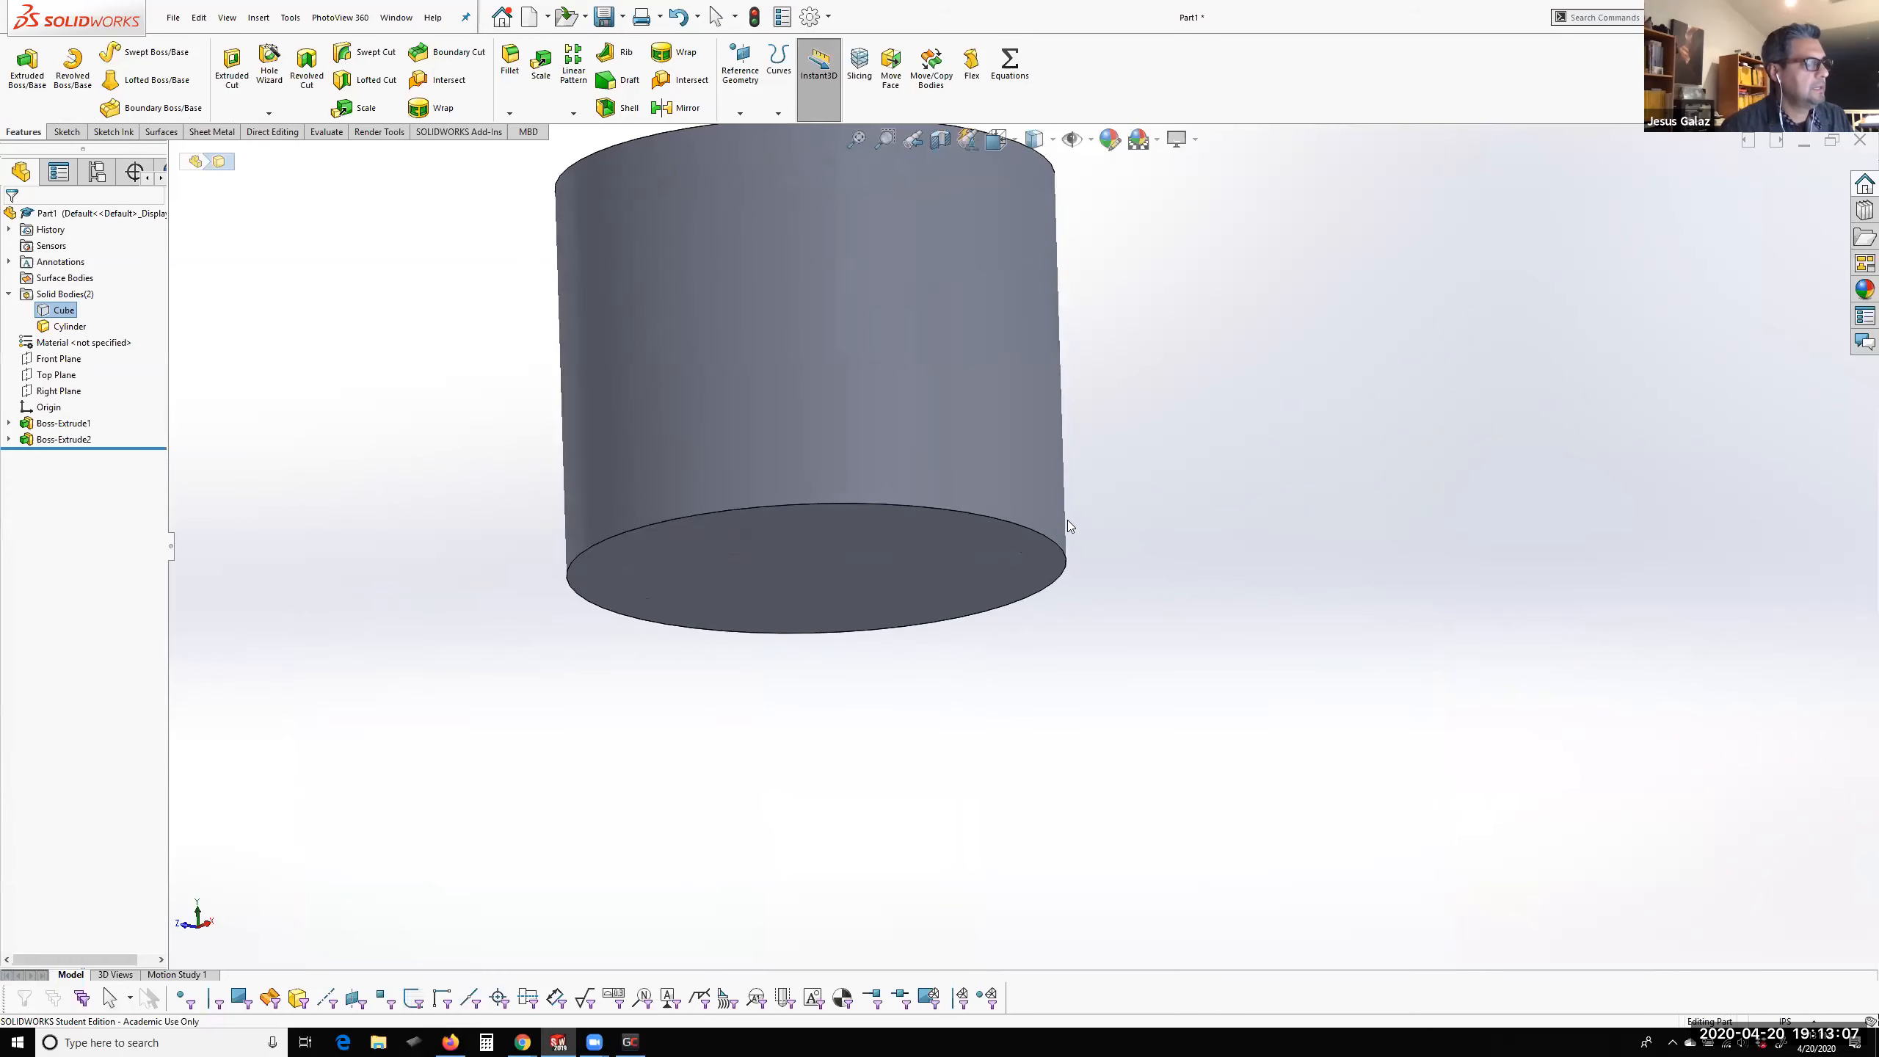
pyautogui.click(885, 548)
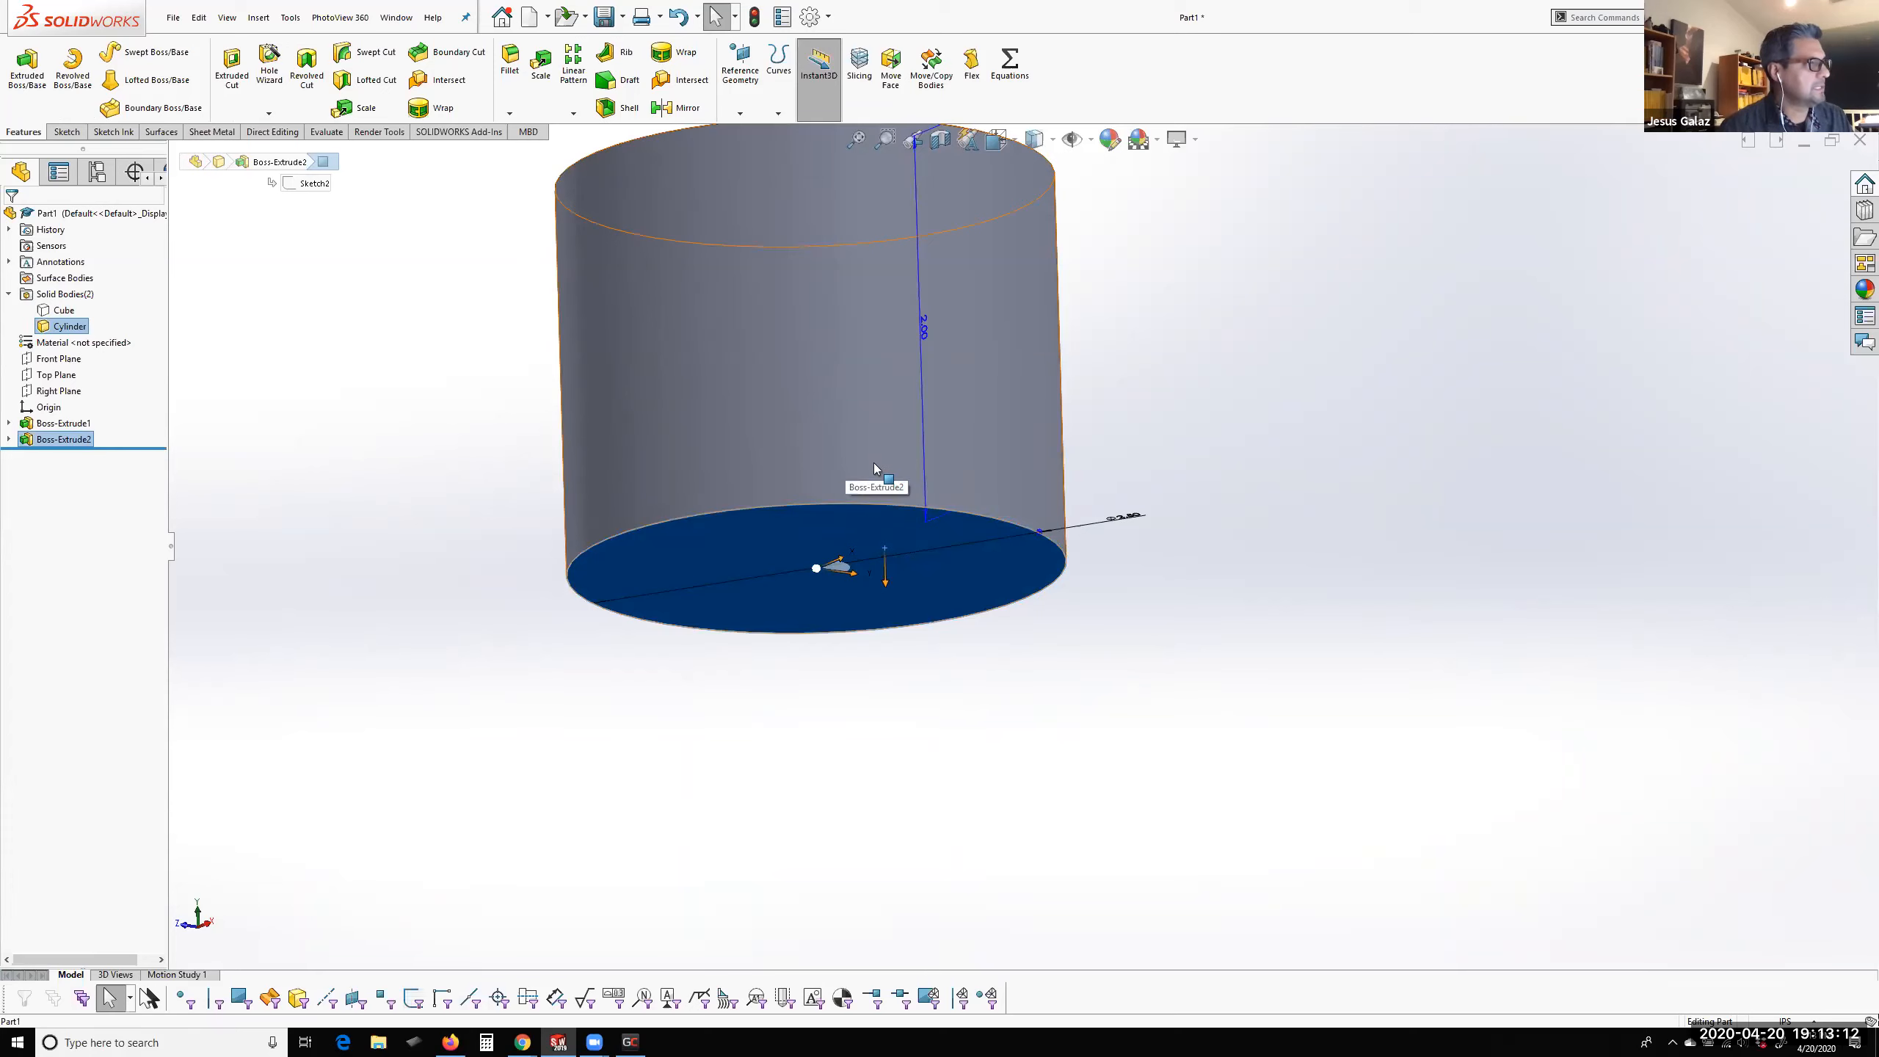
# Fillet the bottom edge of the cylinder with a 0.2 in radius
pyautogui.click(1004, 520)
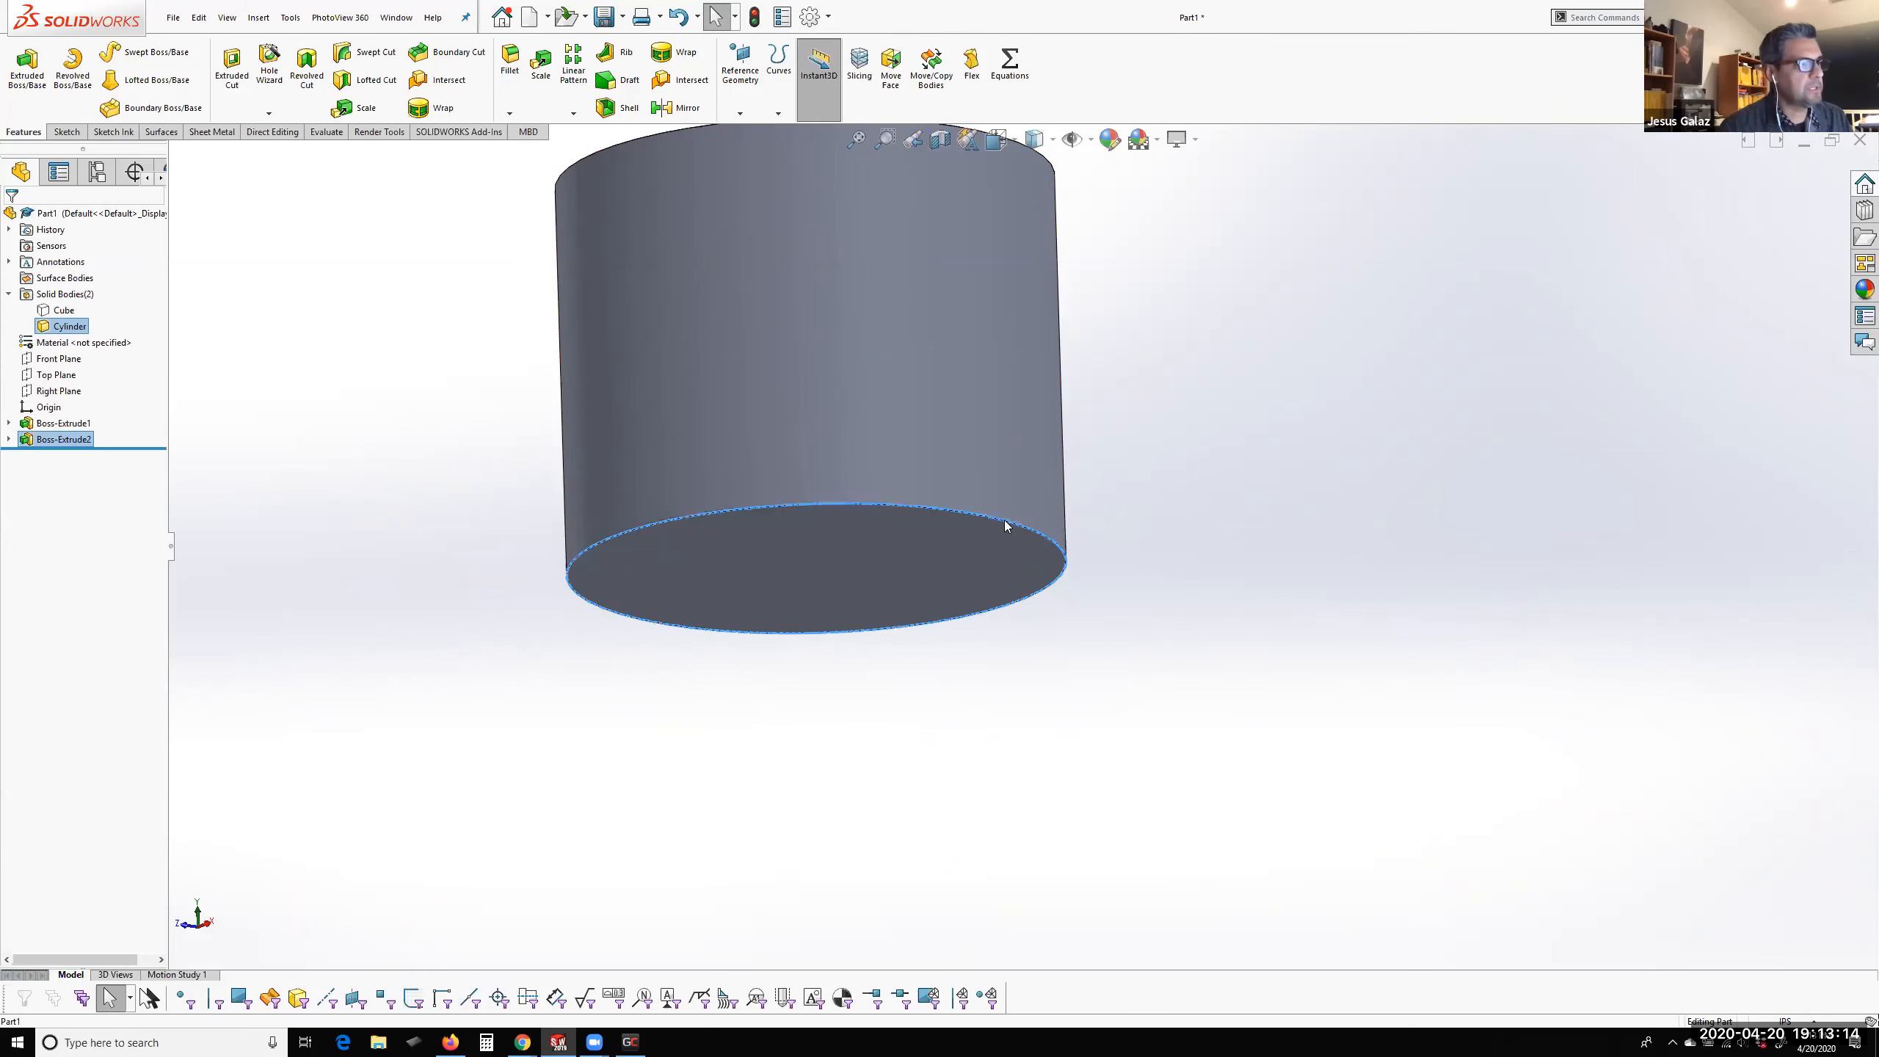
pyautogui.rightClick(1004, 520)
pyautogui.click(1102, 498)
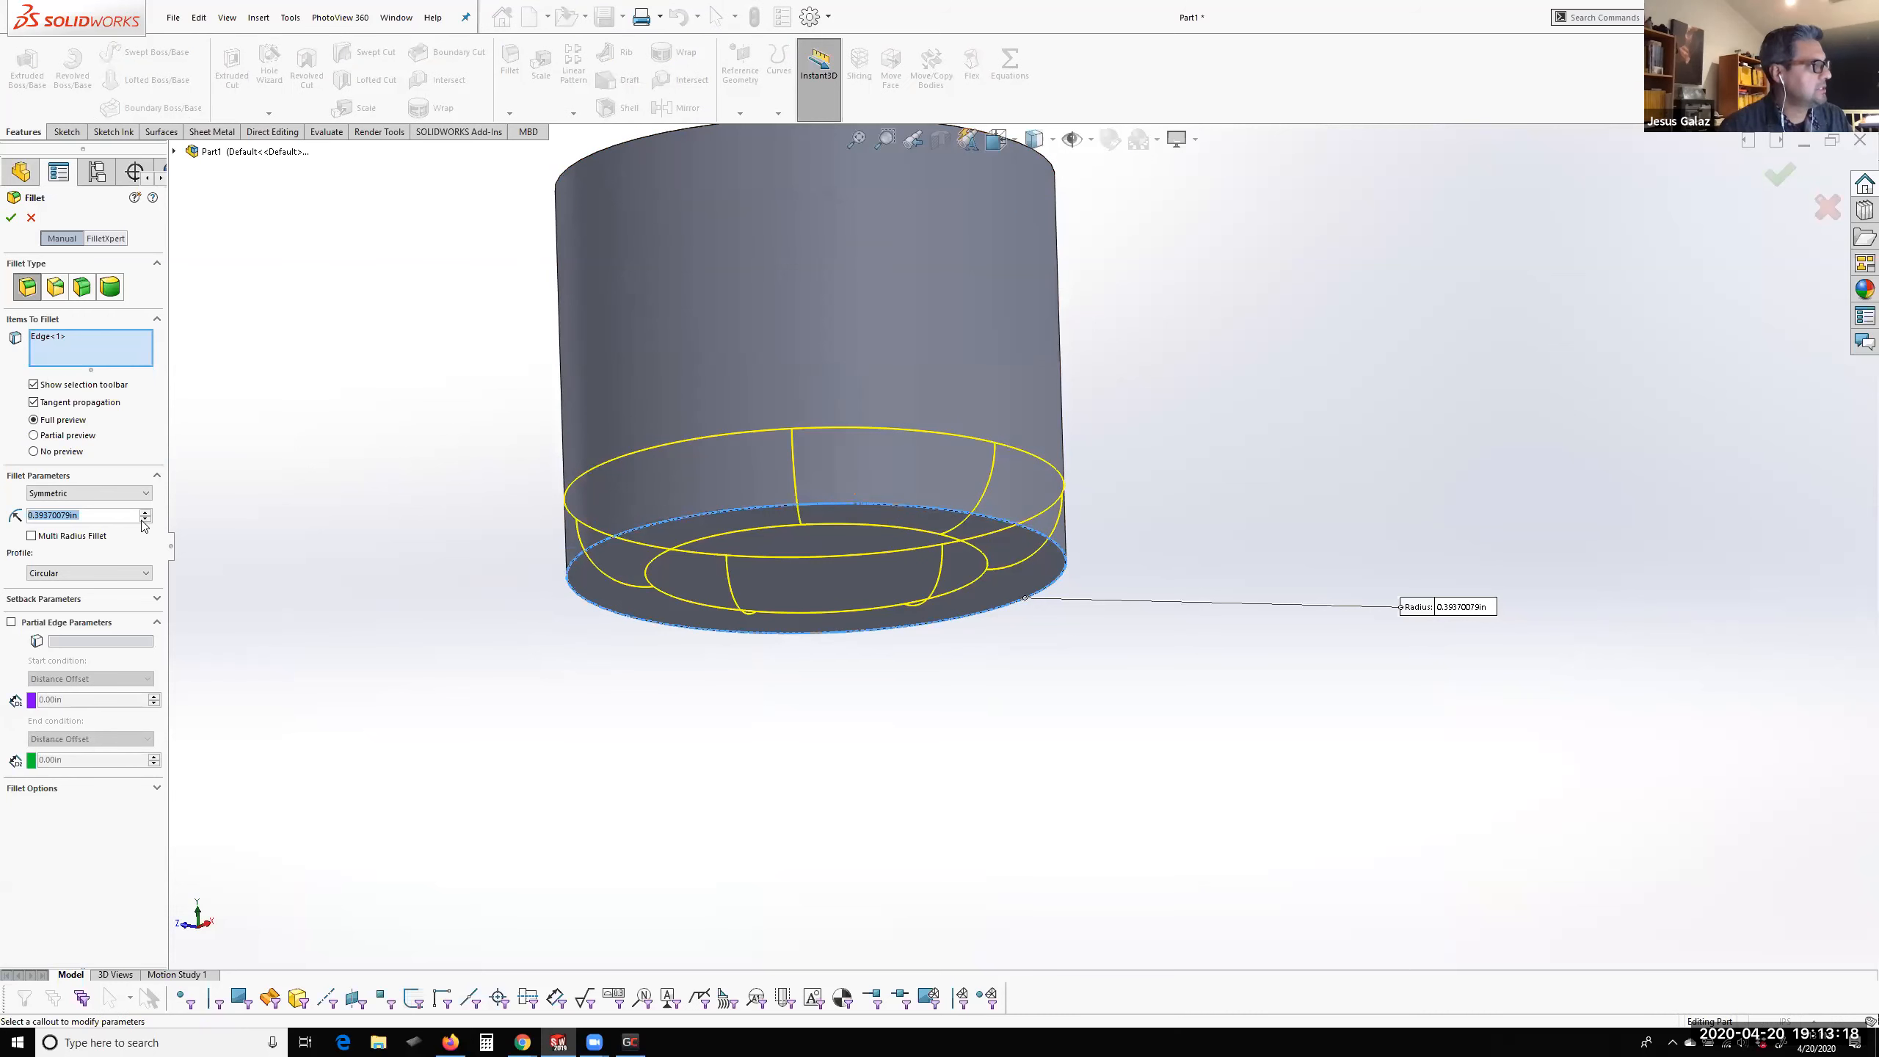
pyautogui.write('.2')
pyautogui.press('Return')
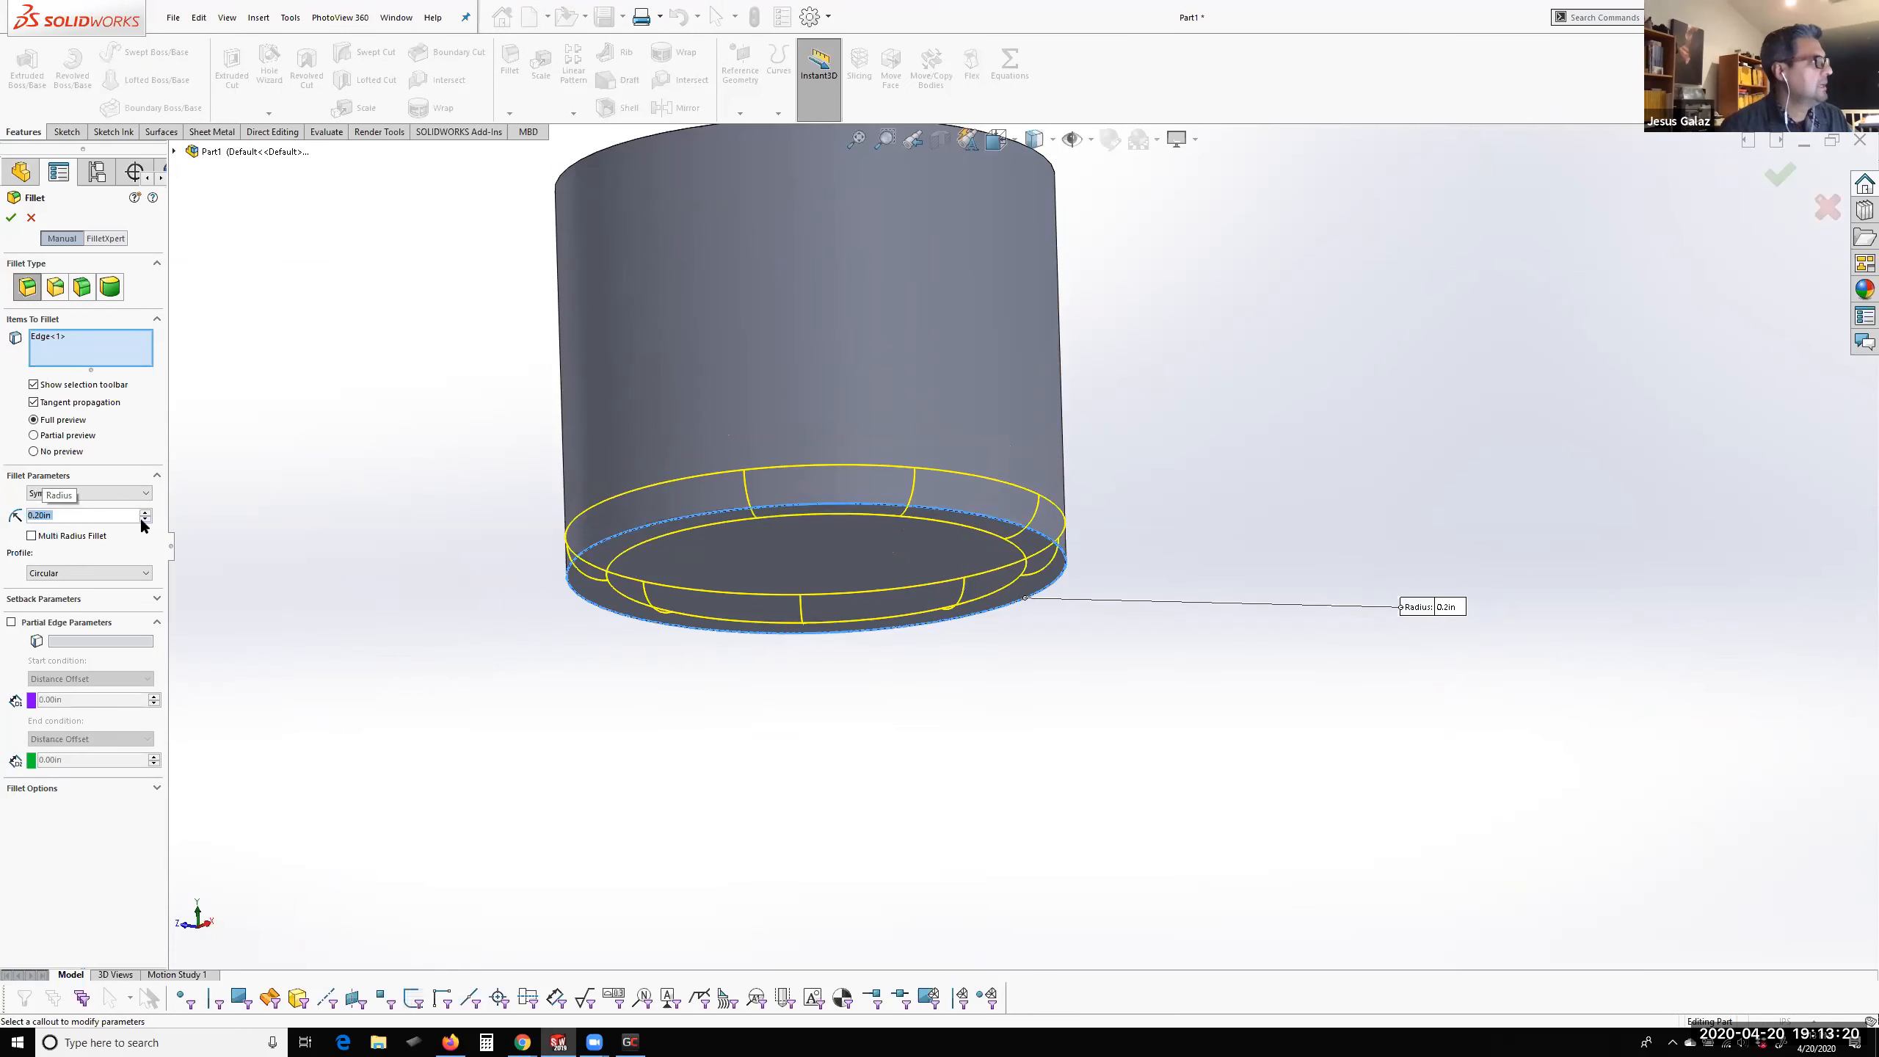
pyautogui.press('Return')
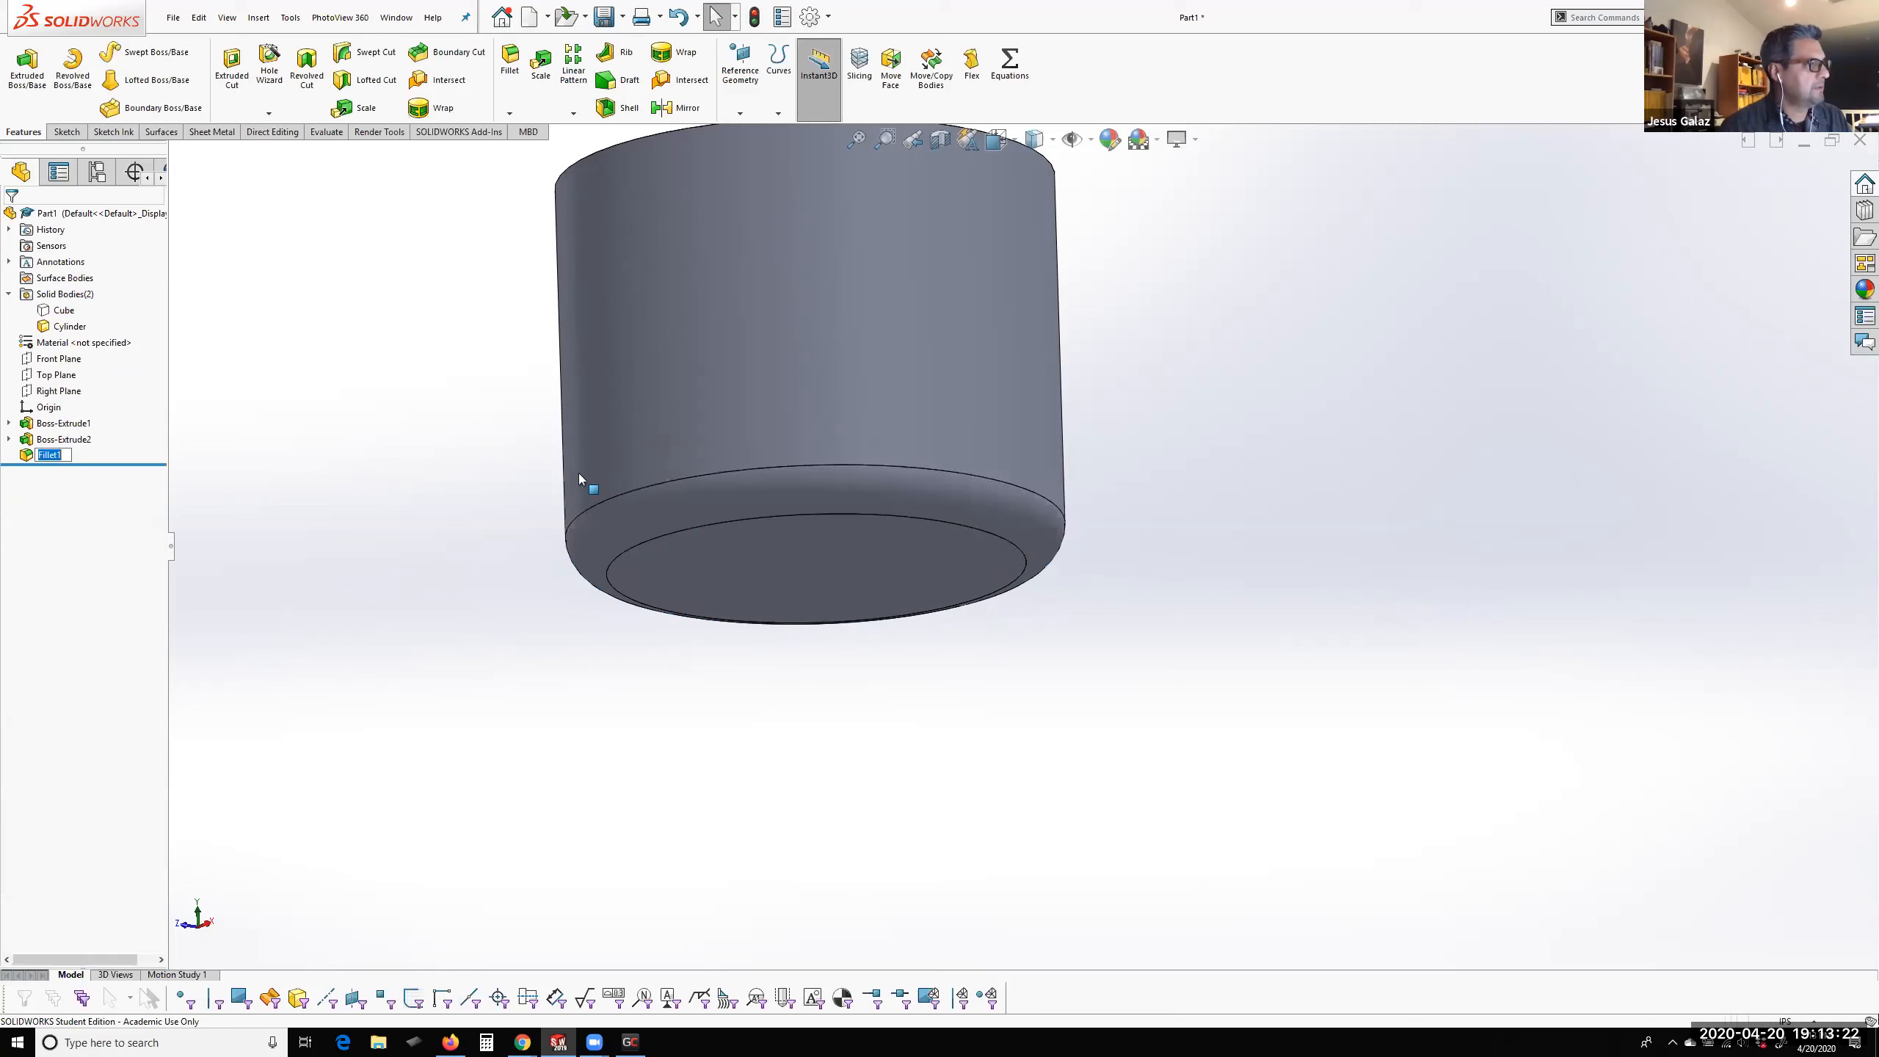
# Show the Cube body again and view the filleted cylinder base against its top face
pyautogui.rightClick(44, 311)
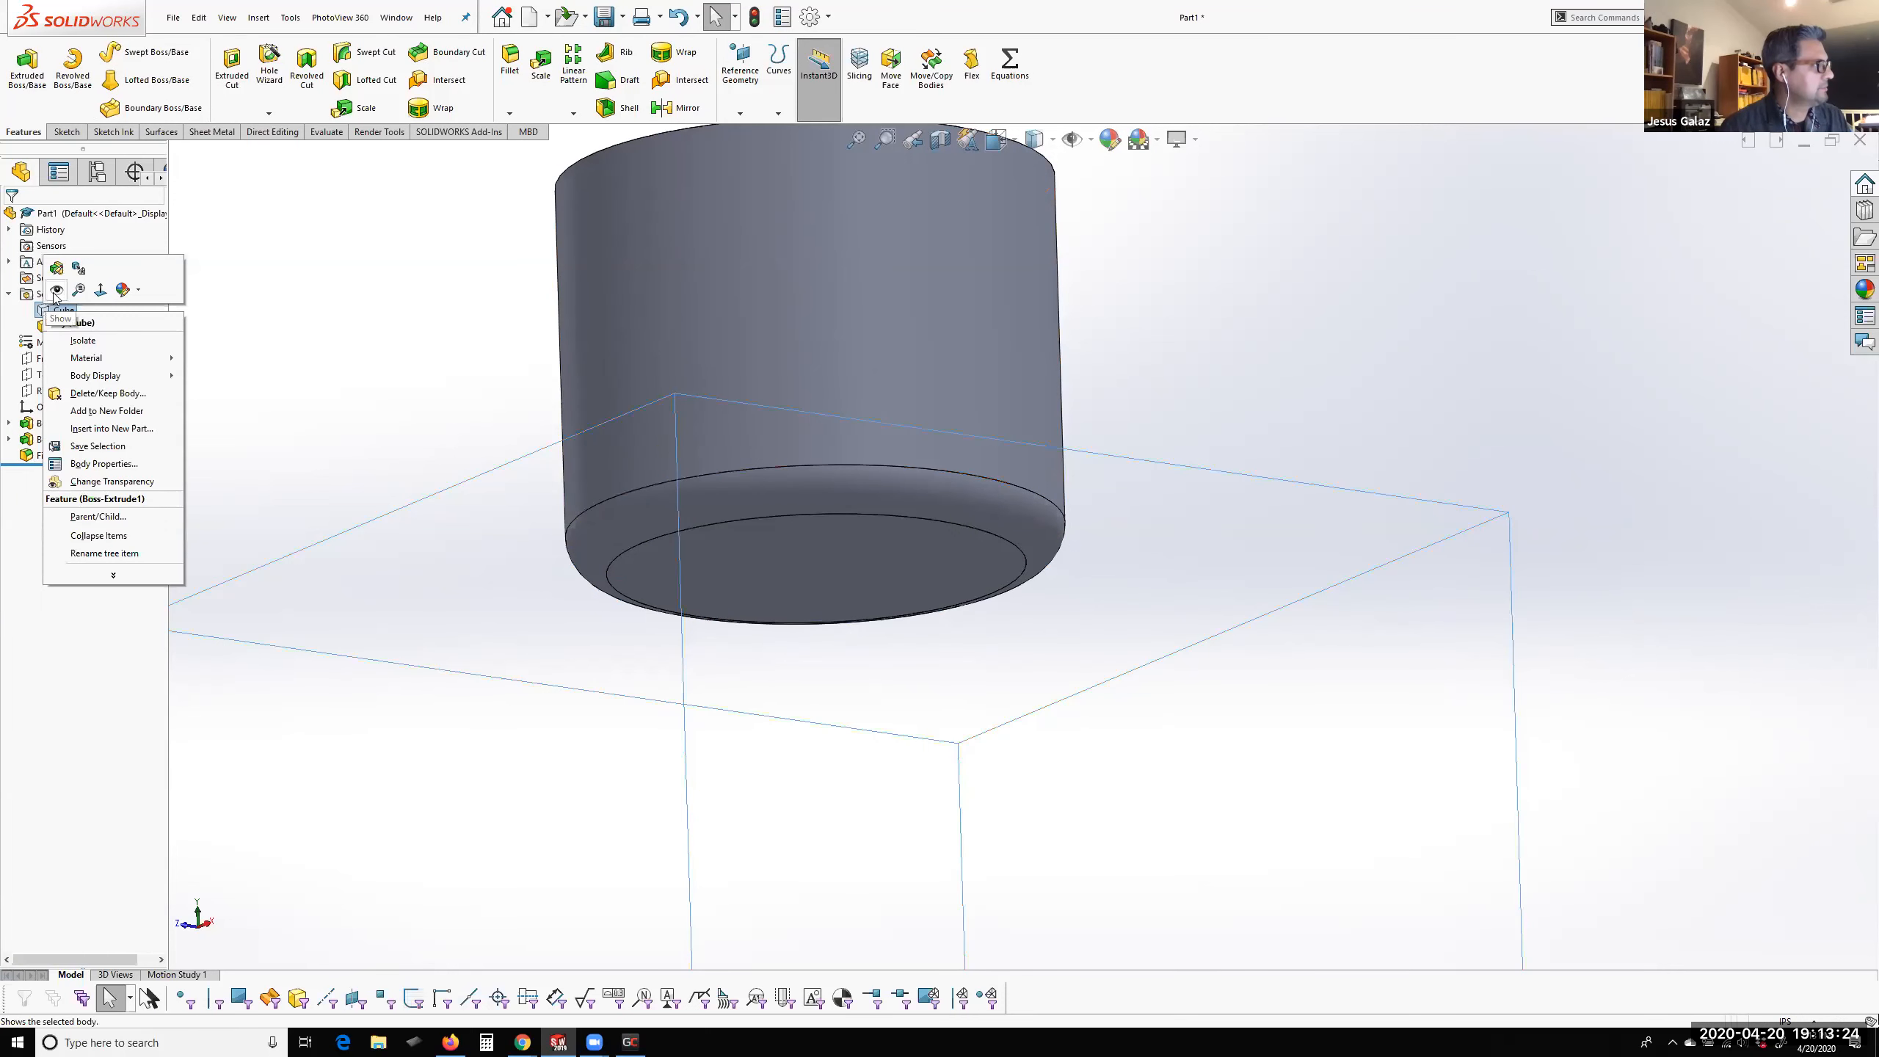
pyautogui.click(57, 289)
pyautogui.scroll(-5, 395, 473)
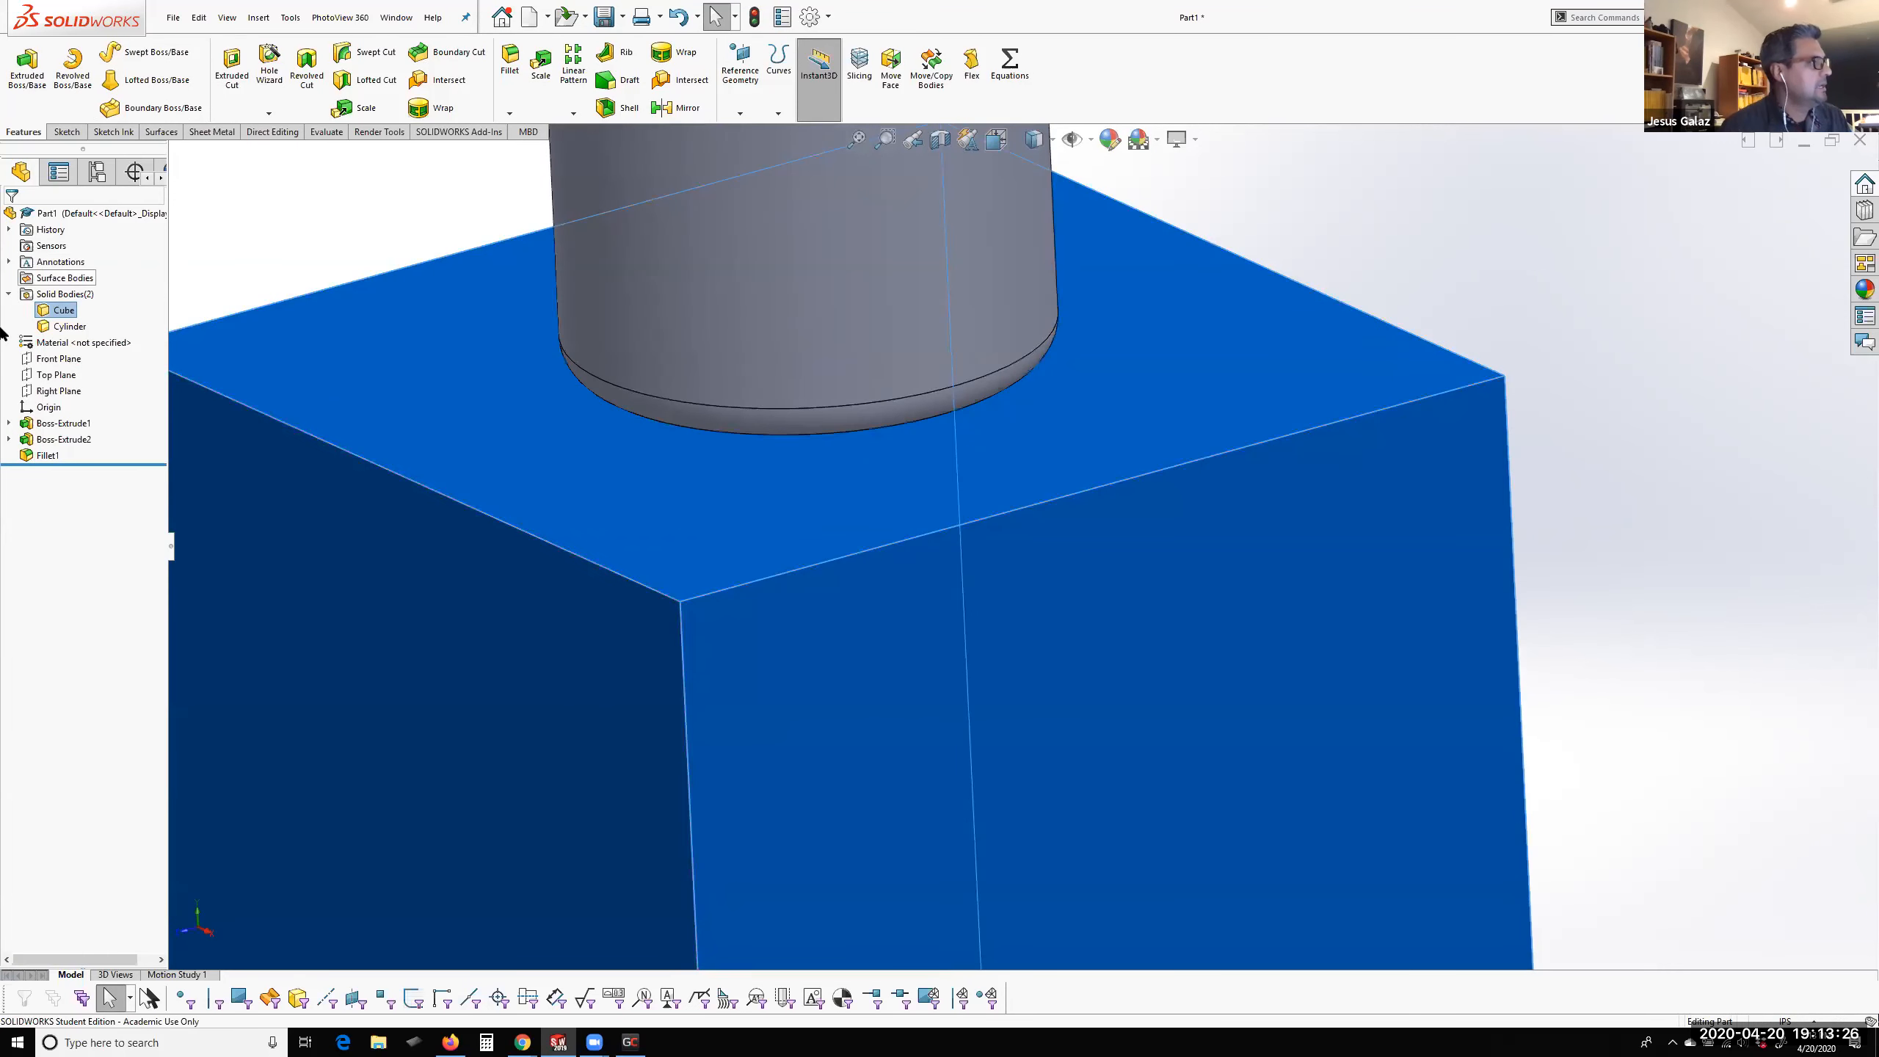
# Delete the fillet feature from the bottom edge of the cylinder
pyautogui.click(48, 455)
pyautogui.rightClick(48, 456)
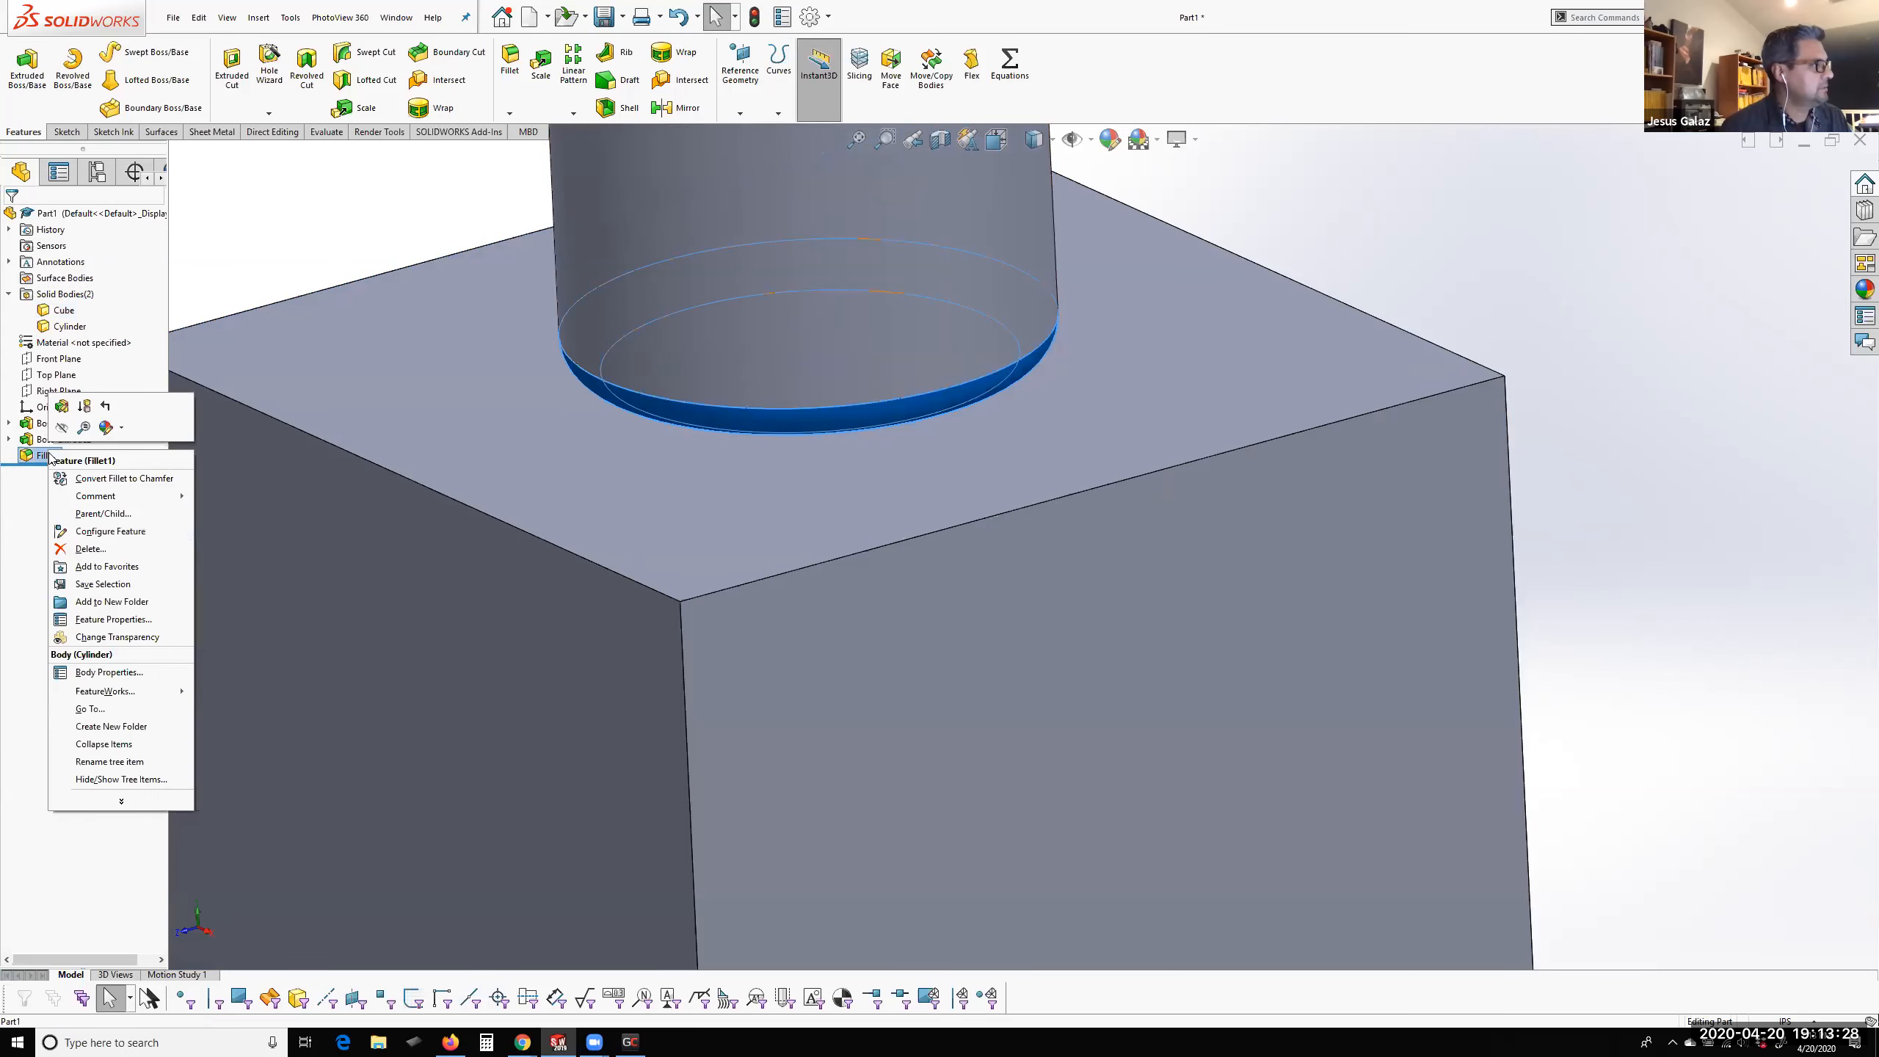
pyautogui.click(82, 555)
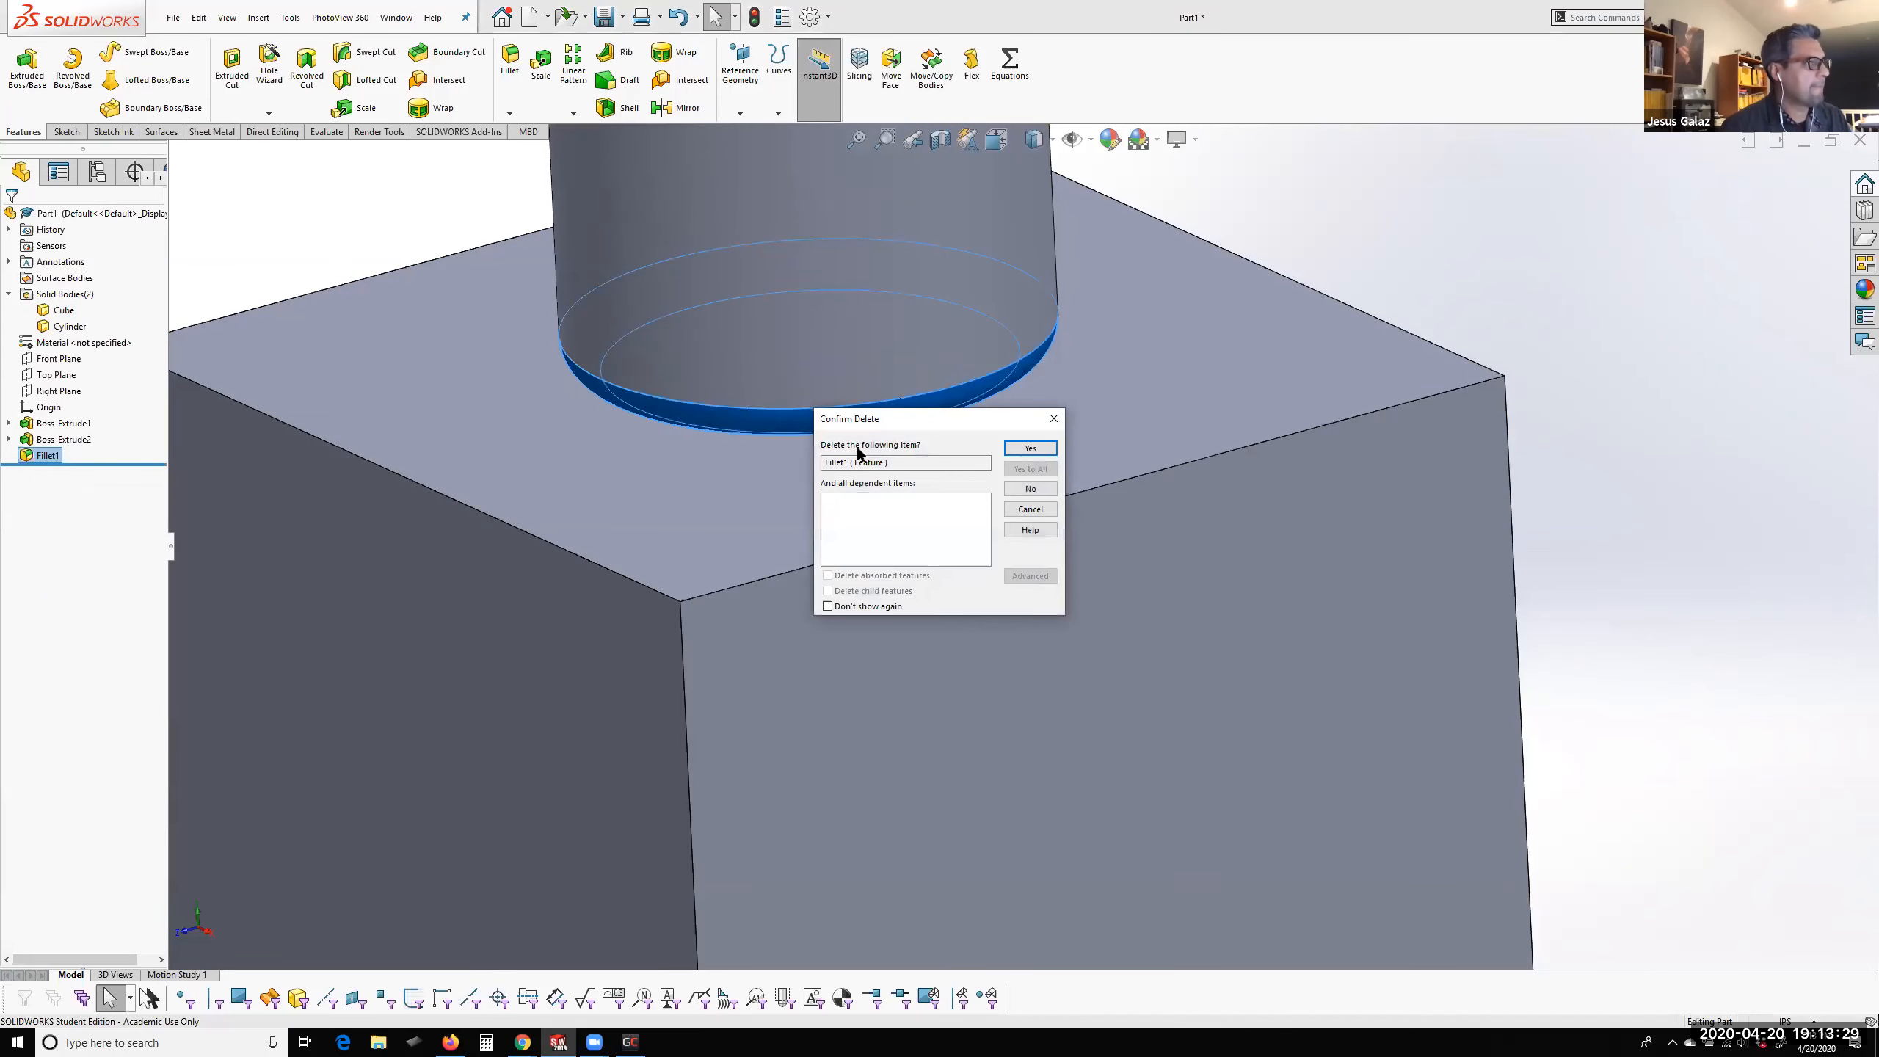
pyautogui.click(1030, 448)
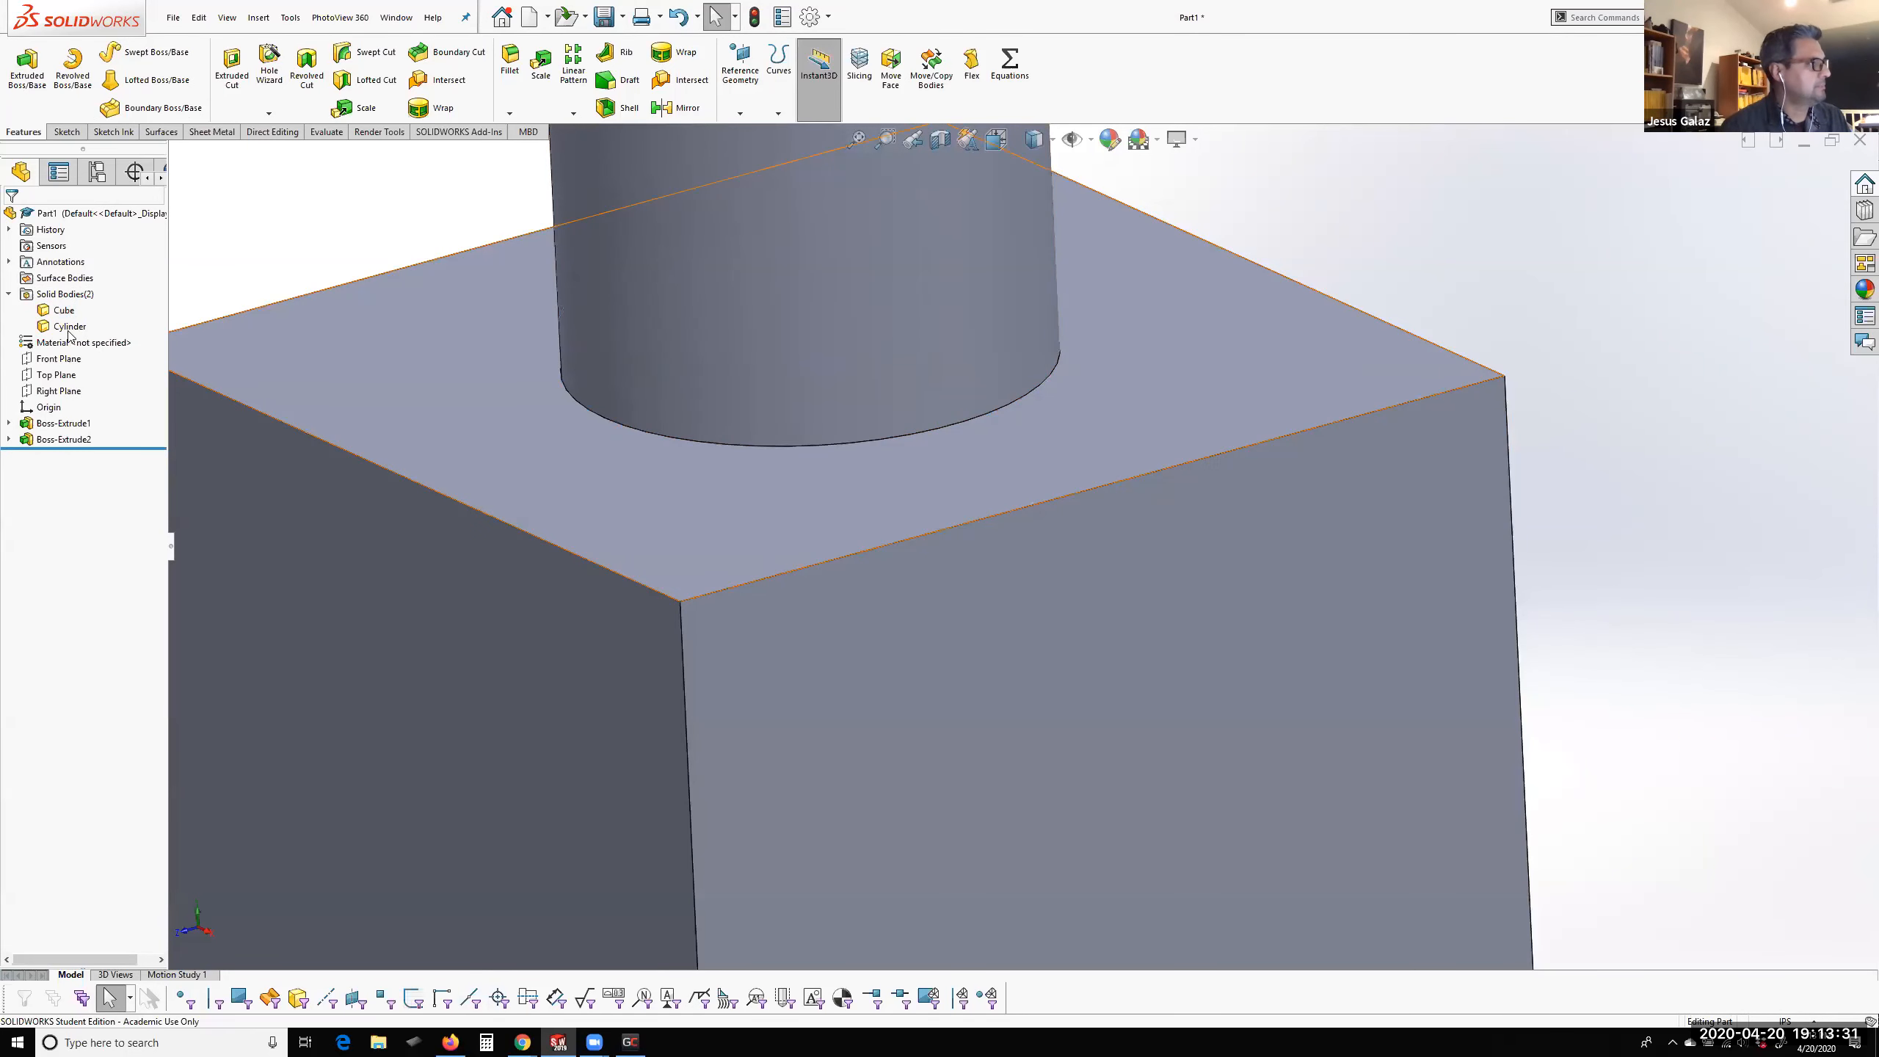
# Combine the Cube and Cylinder bodies into a single solid body using the Add operation
pyautogui.click(64, 310)
pyautogui.keyDown('ctrl'); pyautogui.click(63, 328); pyautogui.keyUp('ctrl')
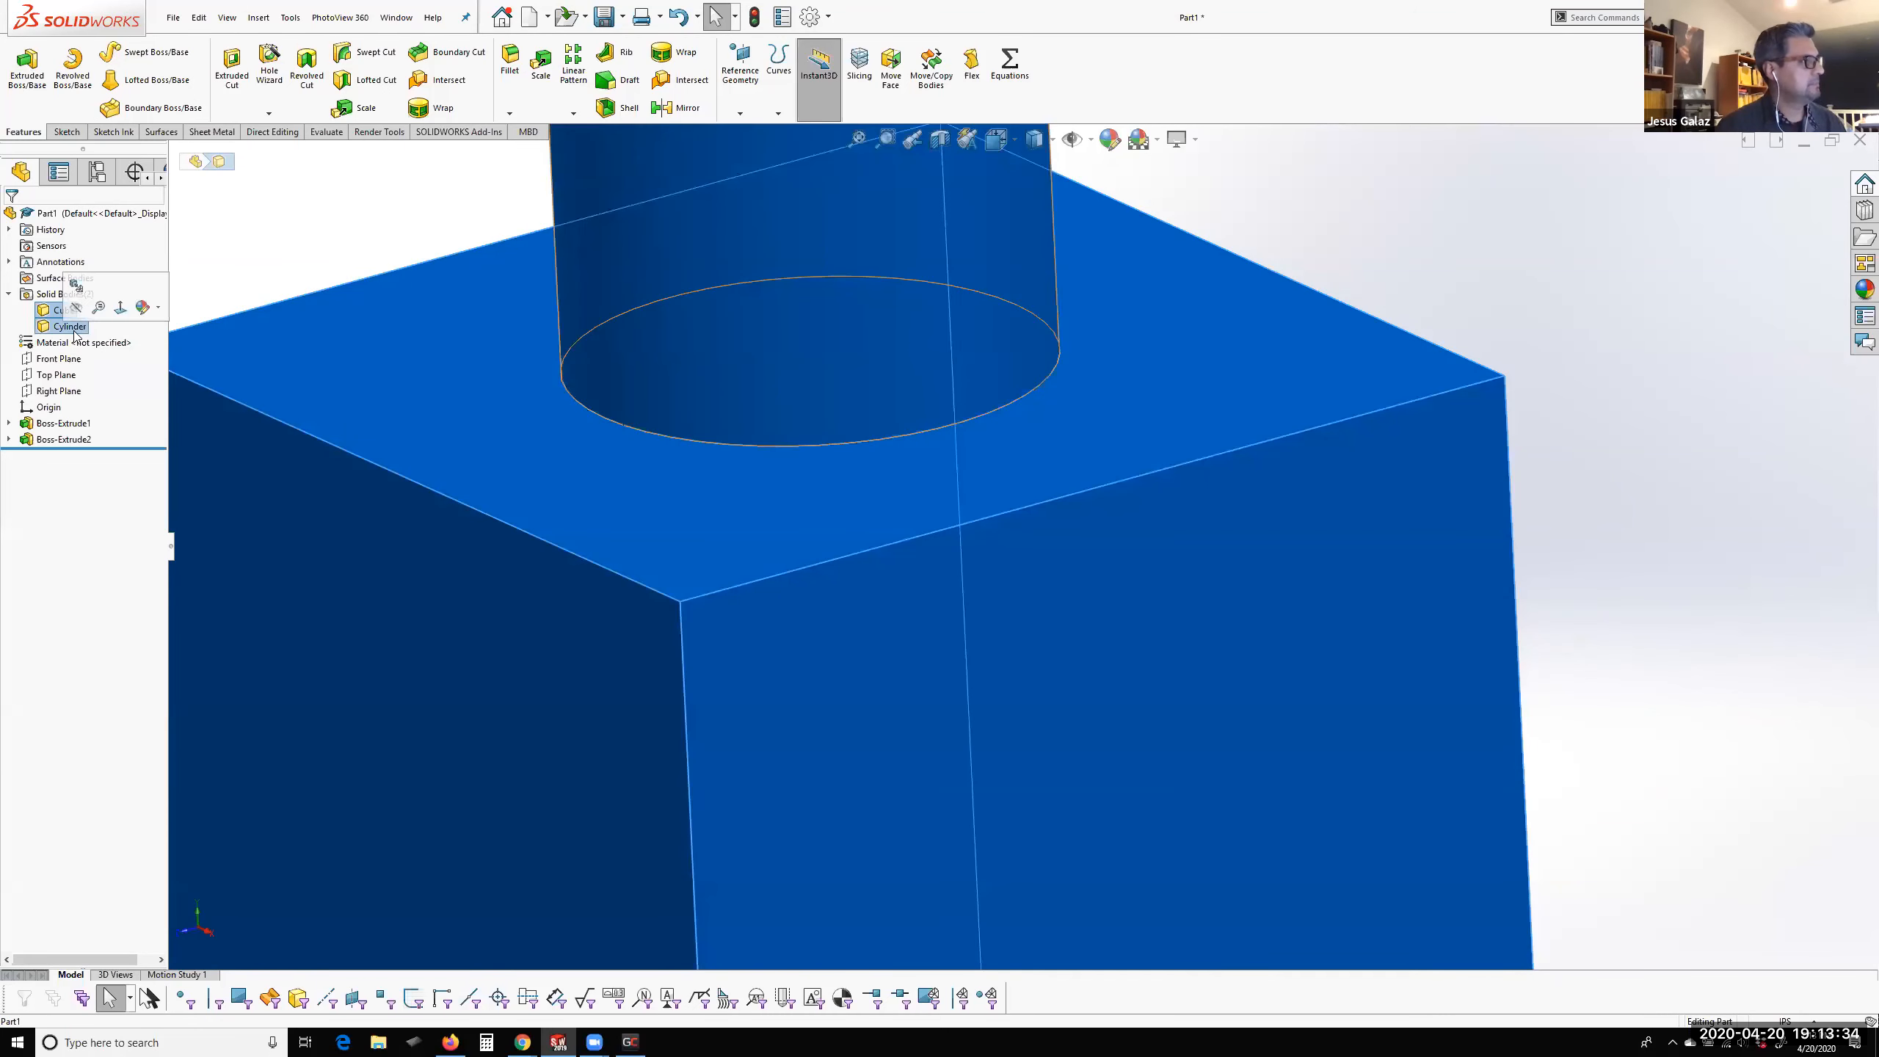
pyautogui.press('f')
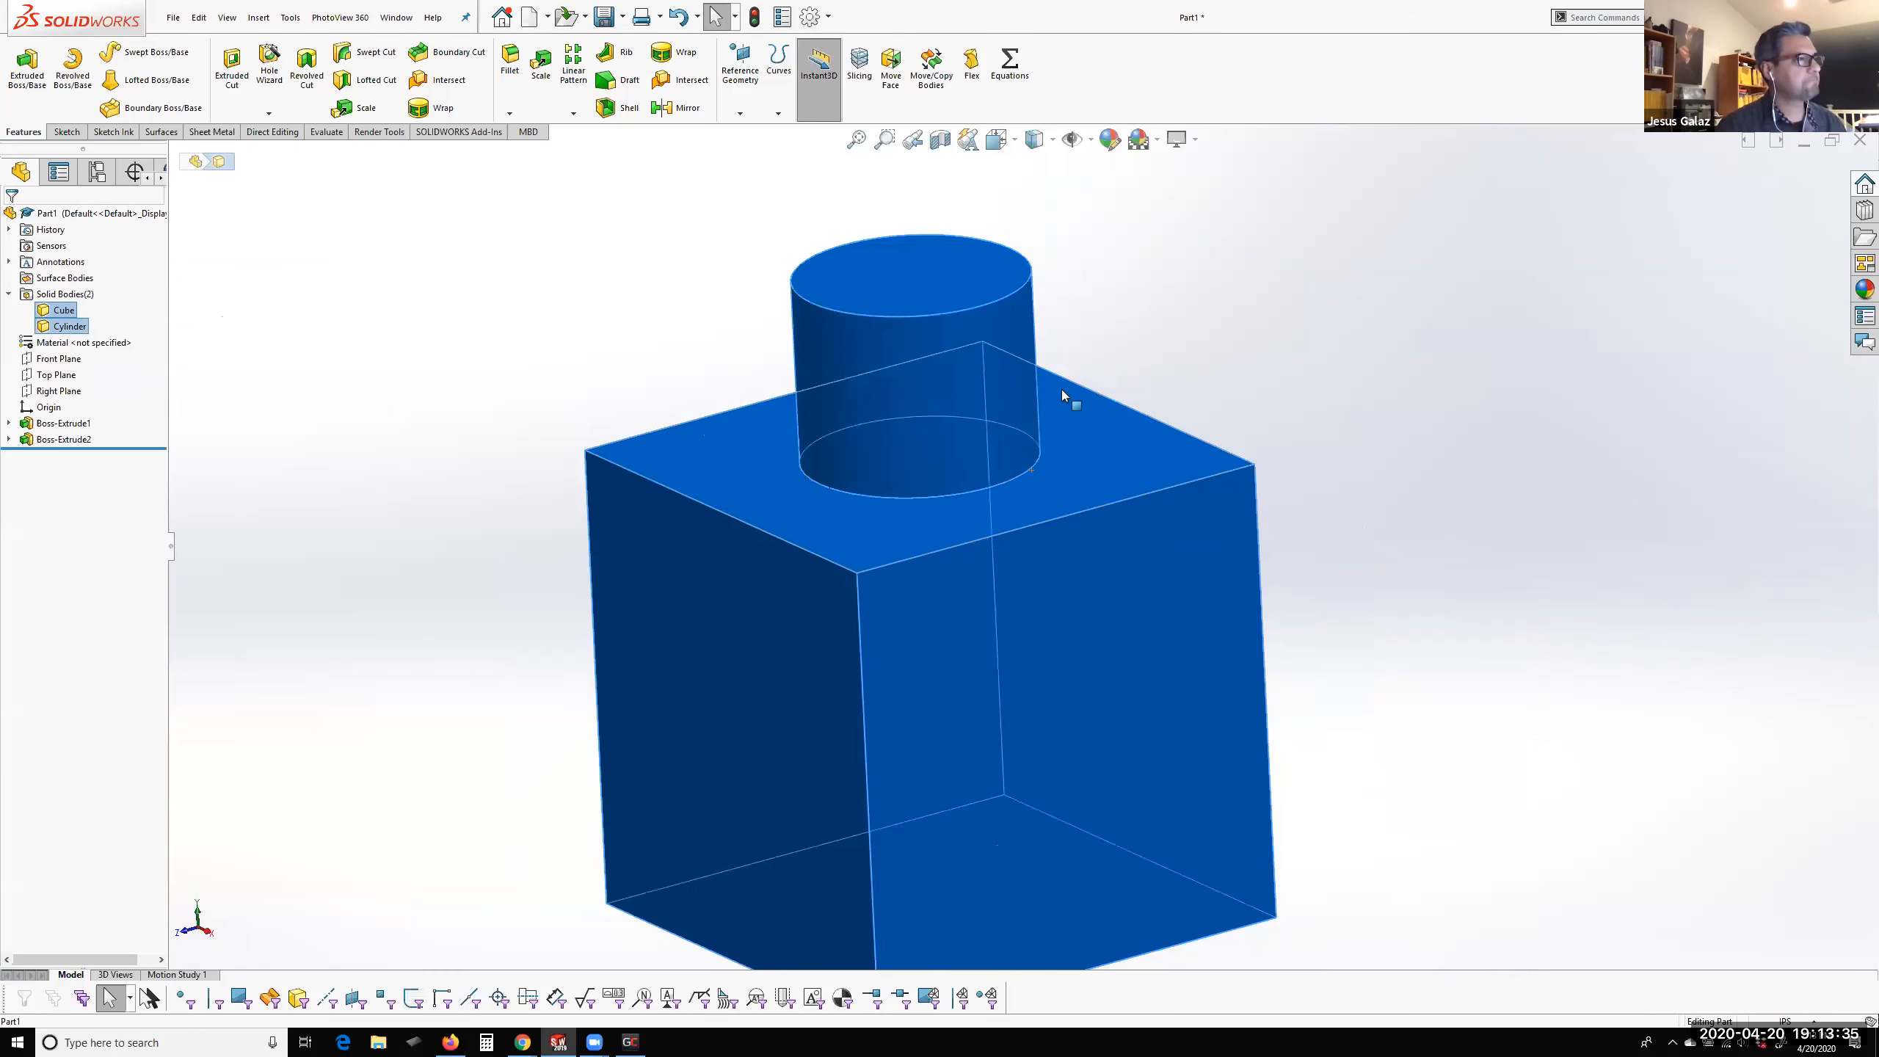
pyautogui.rightClick(64, 323)
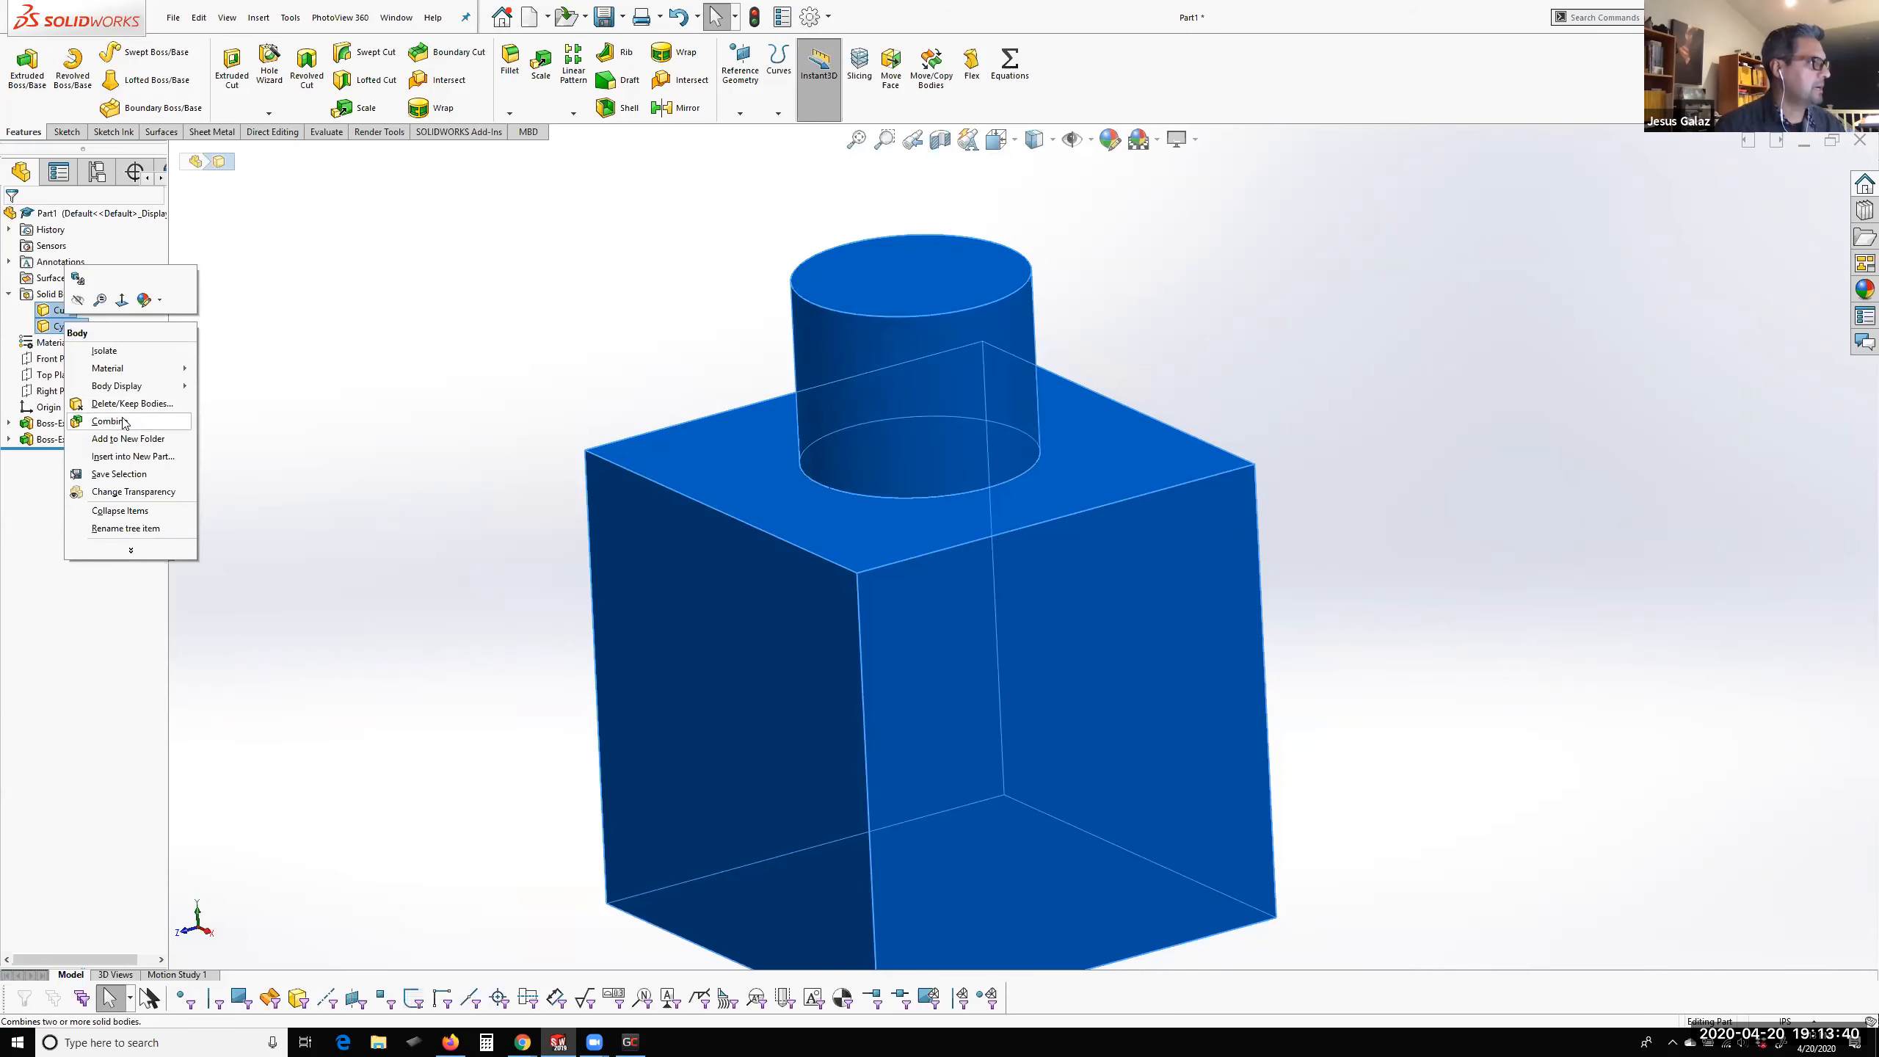
pyautogui.click(123, 421)
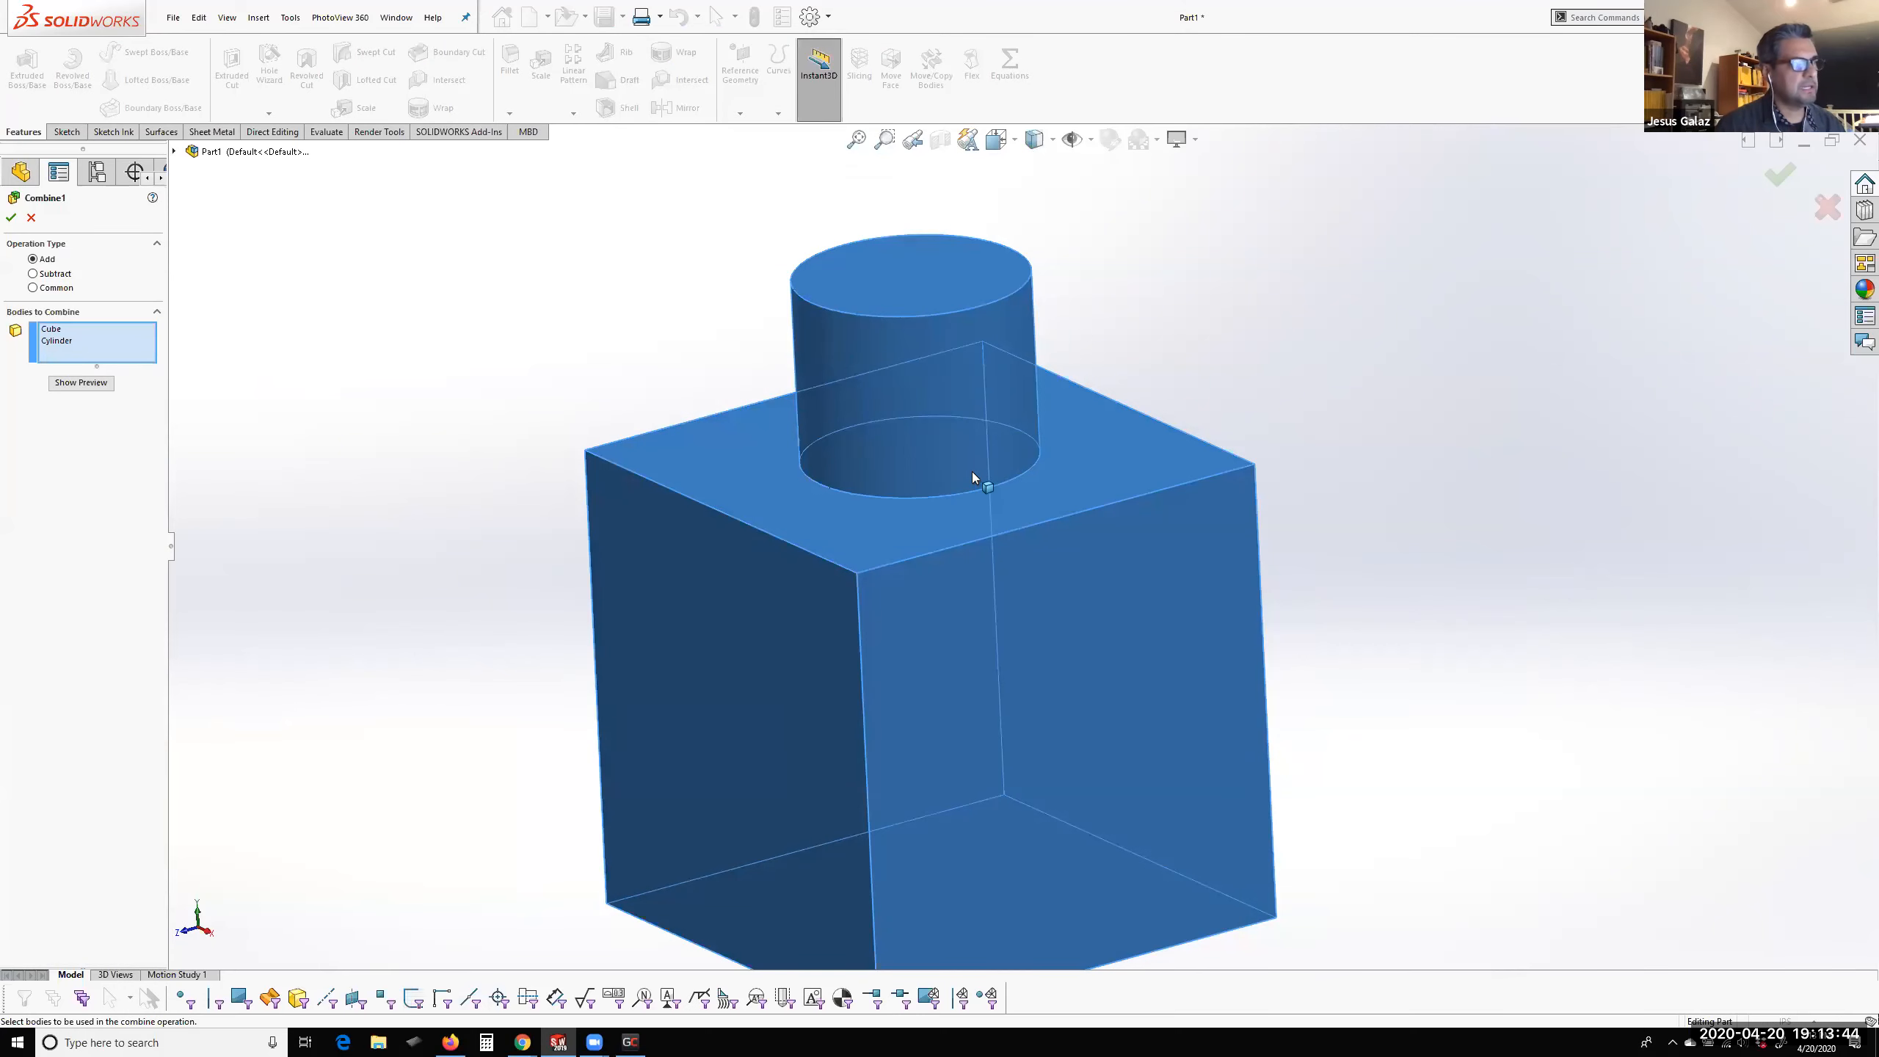
pyautogui.scroll(-3, 972, 471)
pyautogui.scroll(-2, 875, 573)
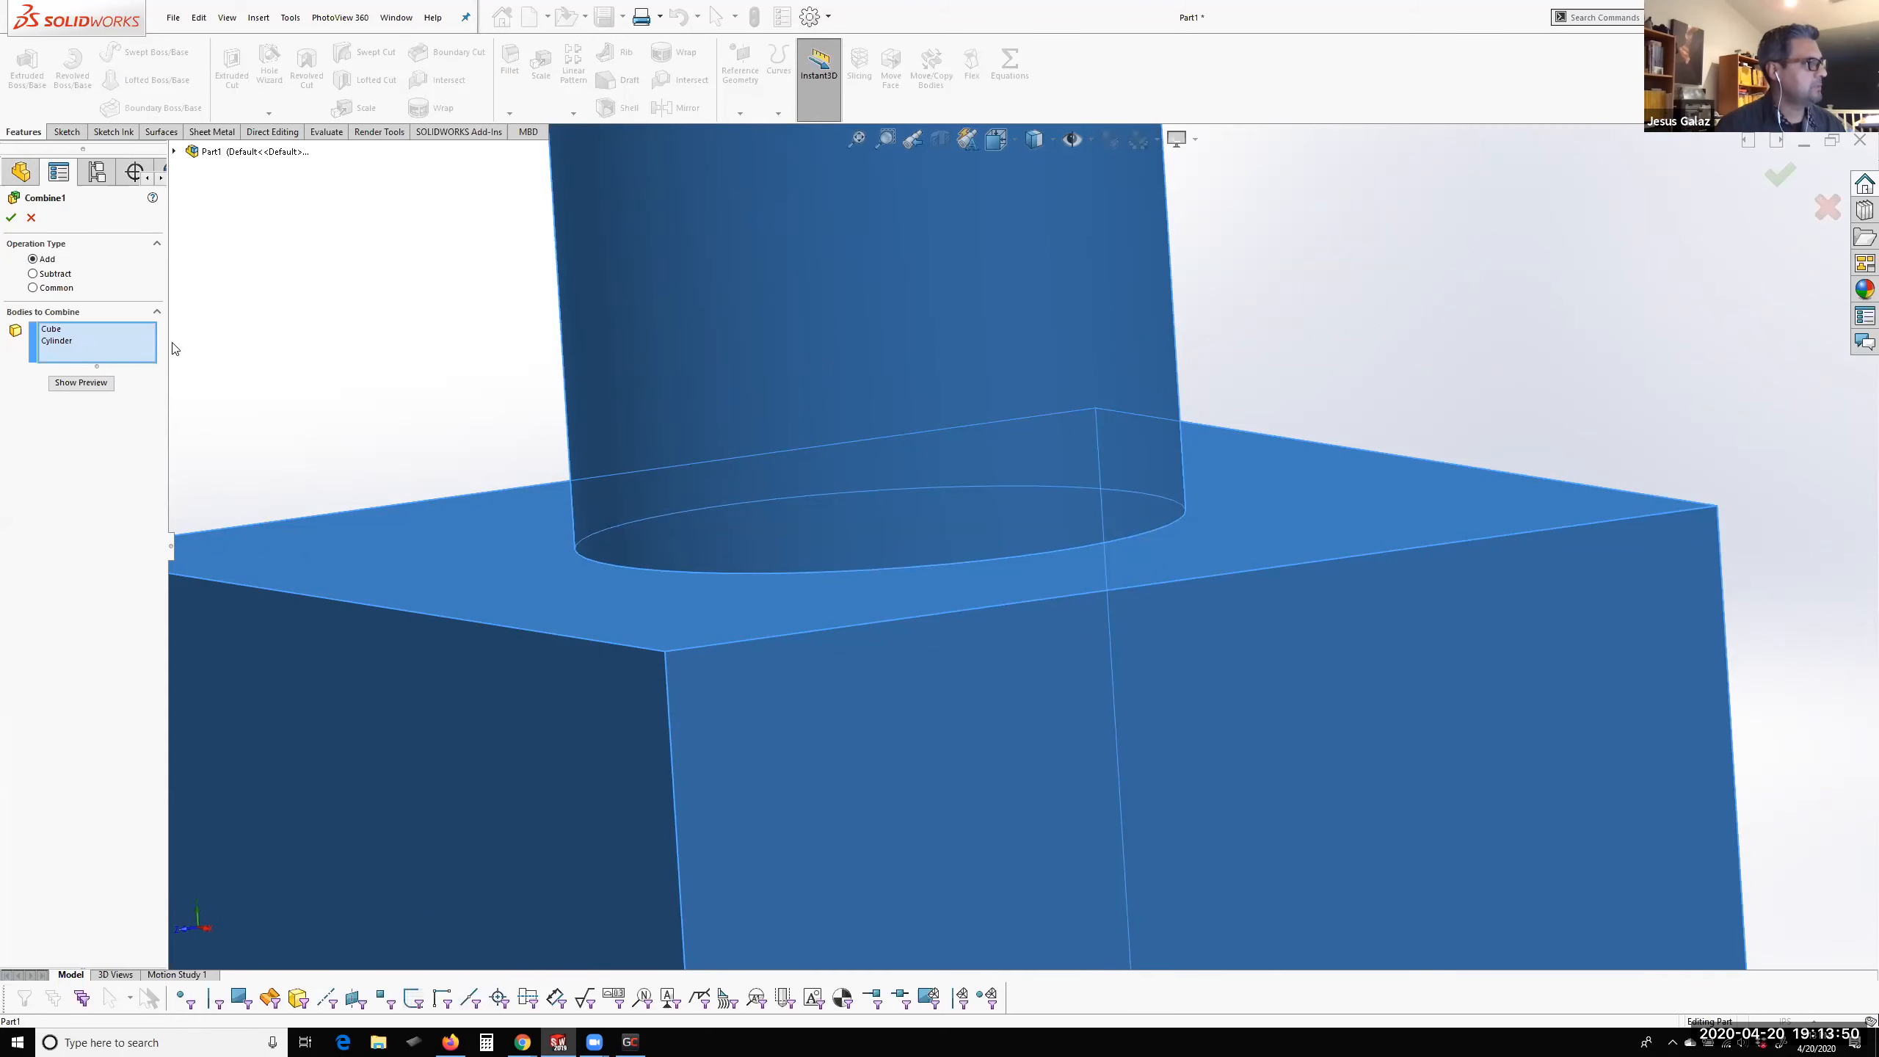
pyautogui.click(11, 218)
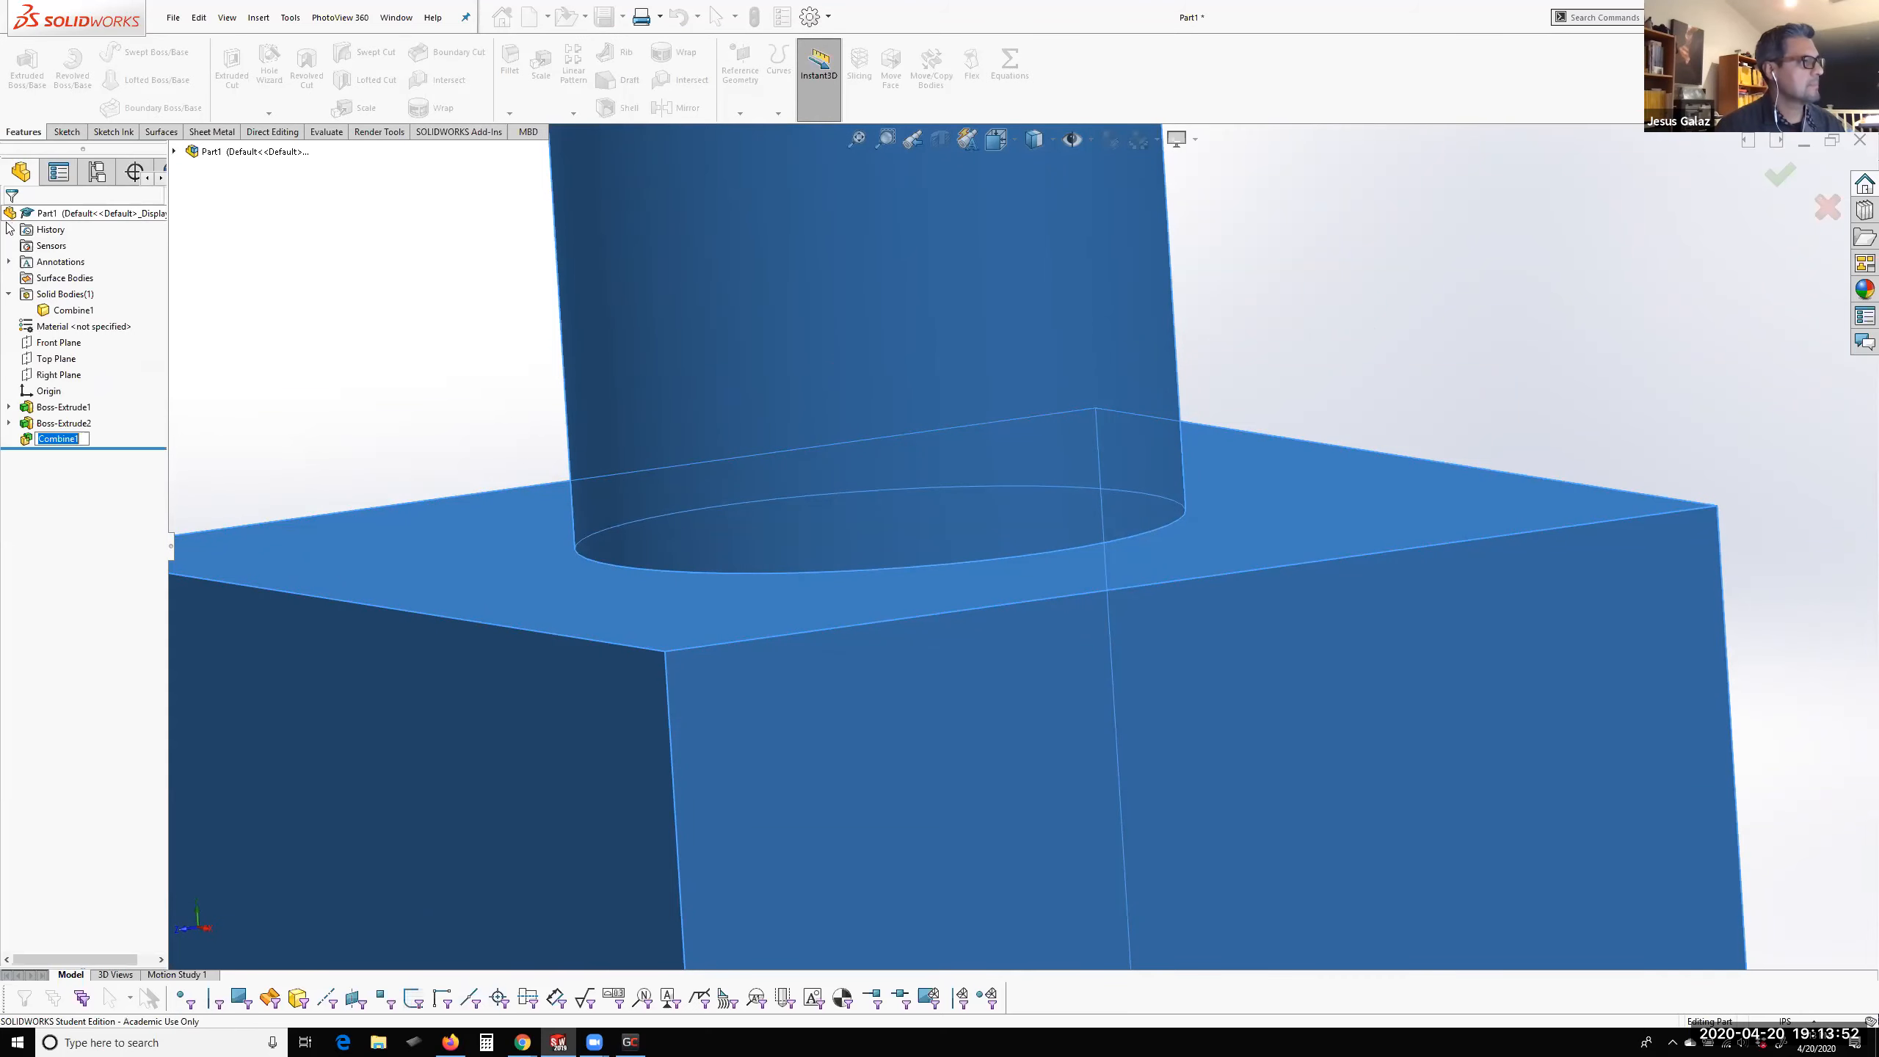
# Highlight the combined solid body and its Combine feature to inspect what they include
pyautogui.click(46, 312)
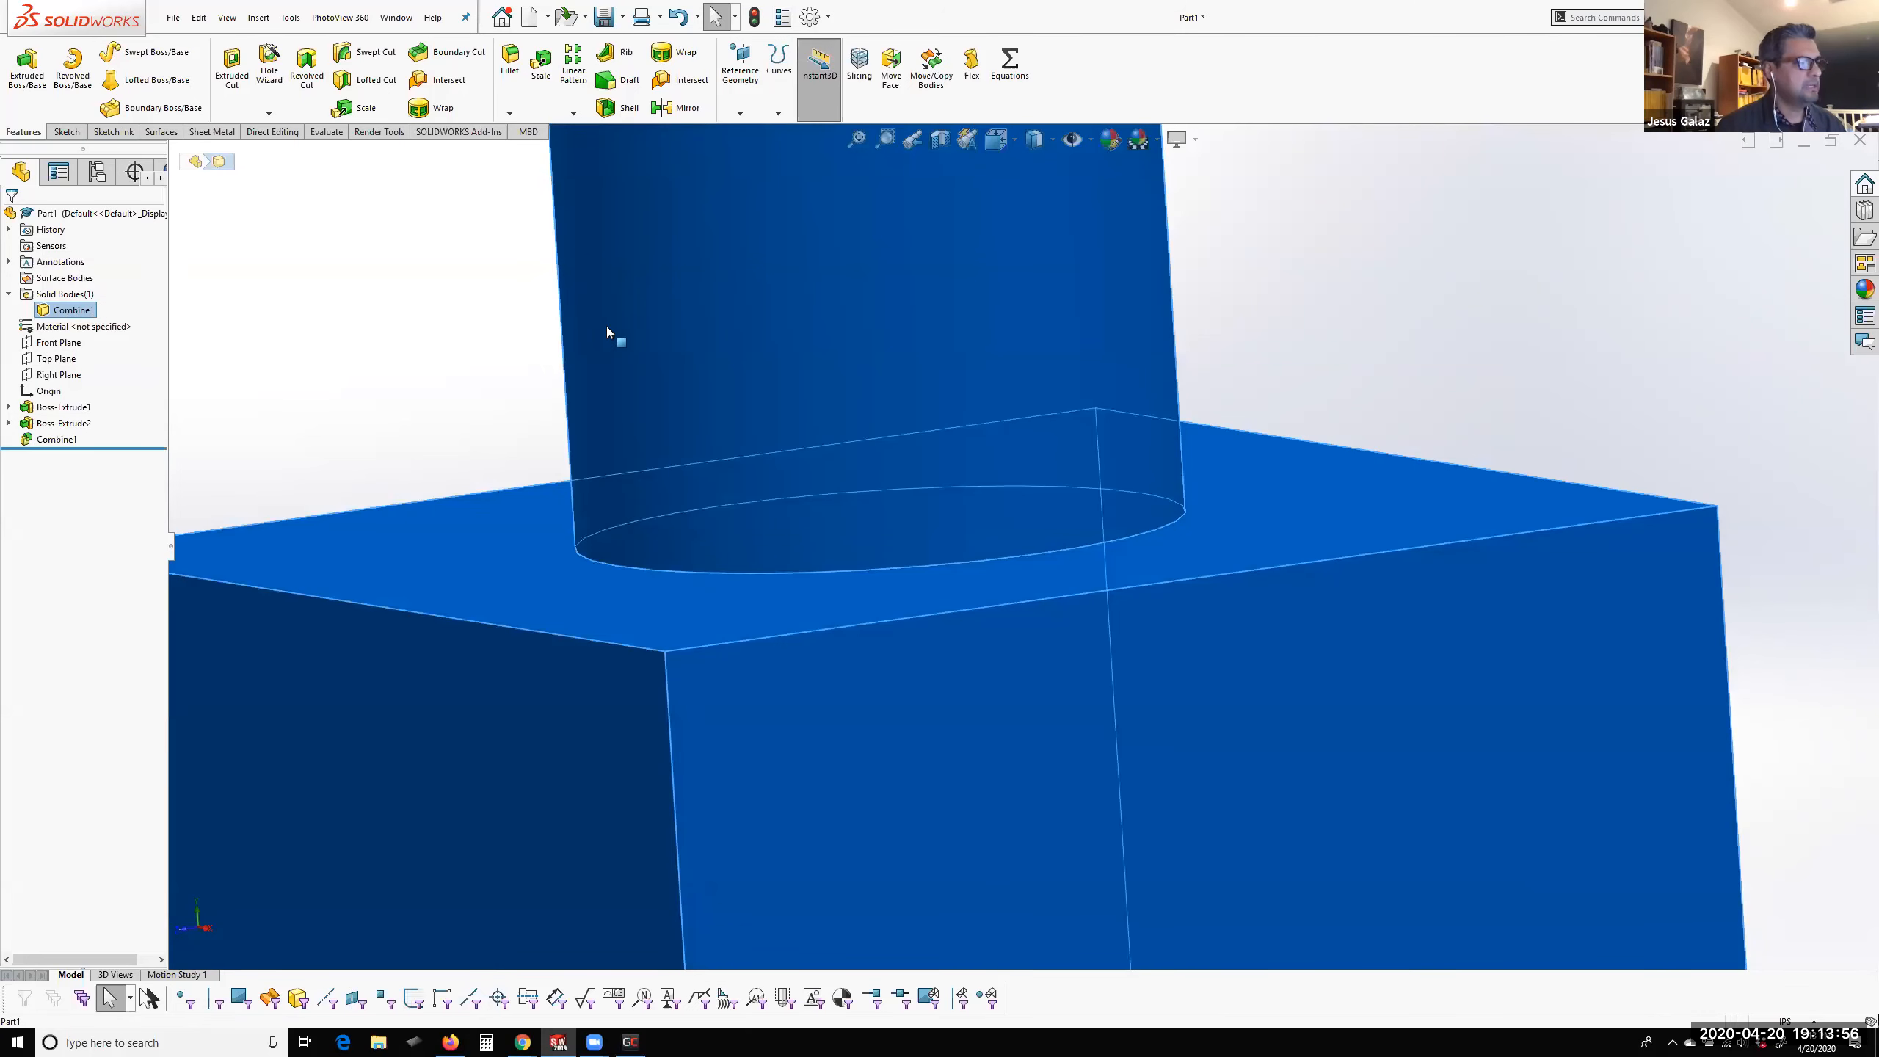
pyautogui.scroll(3, 915, 458)
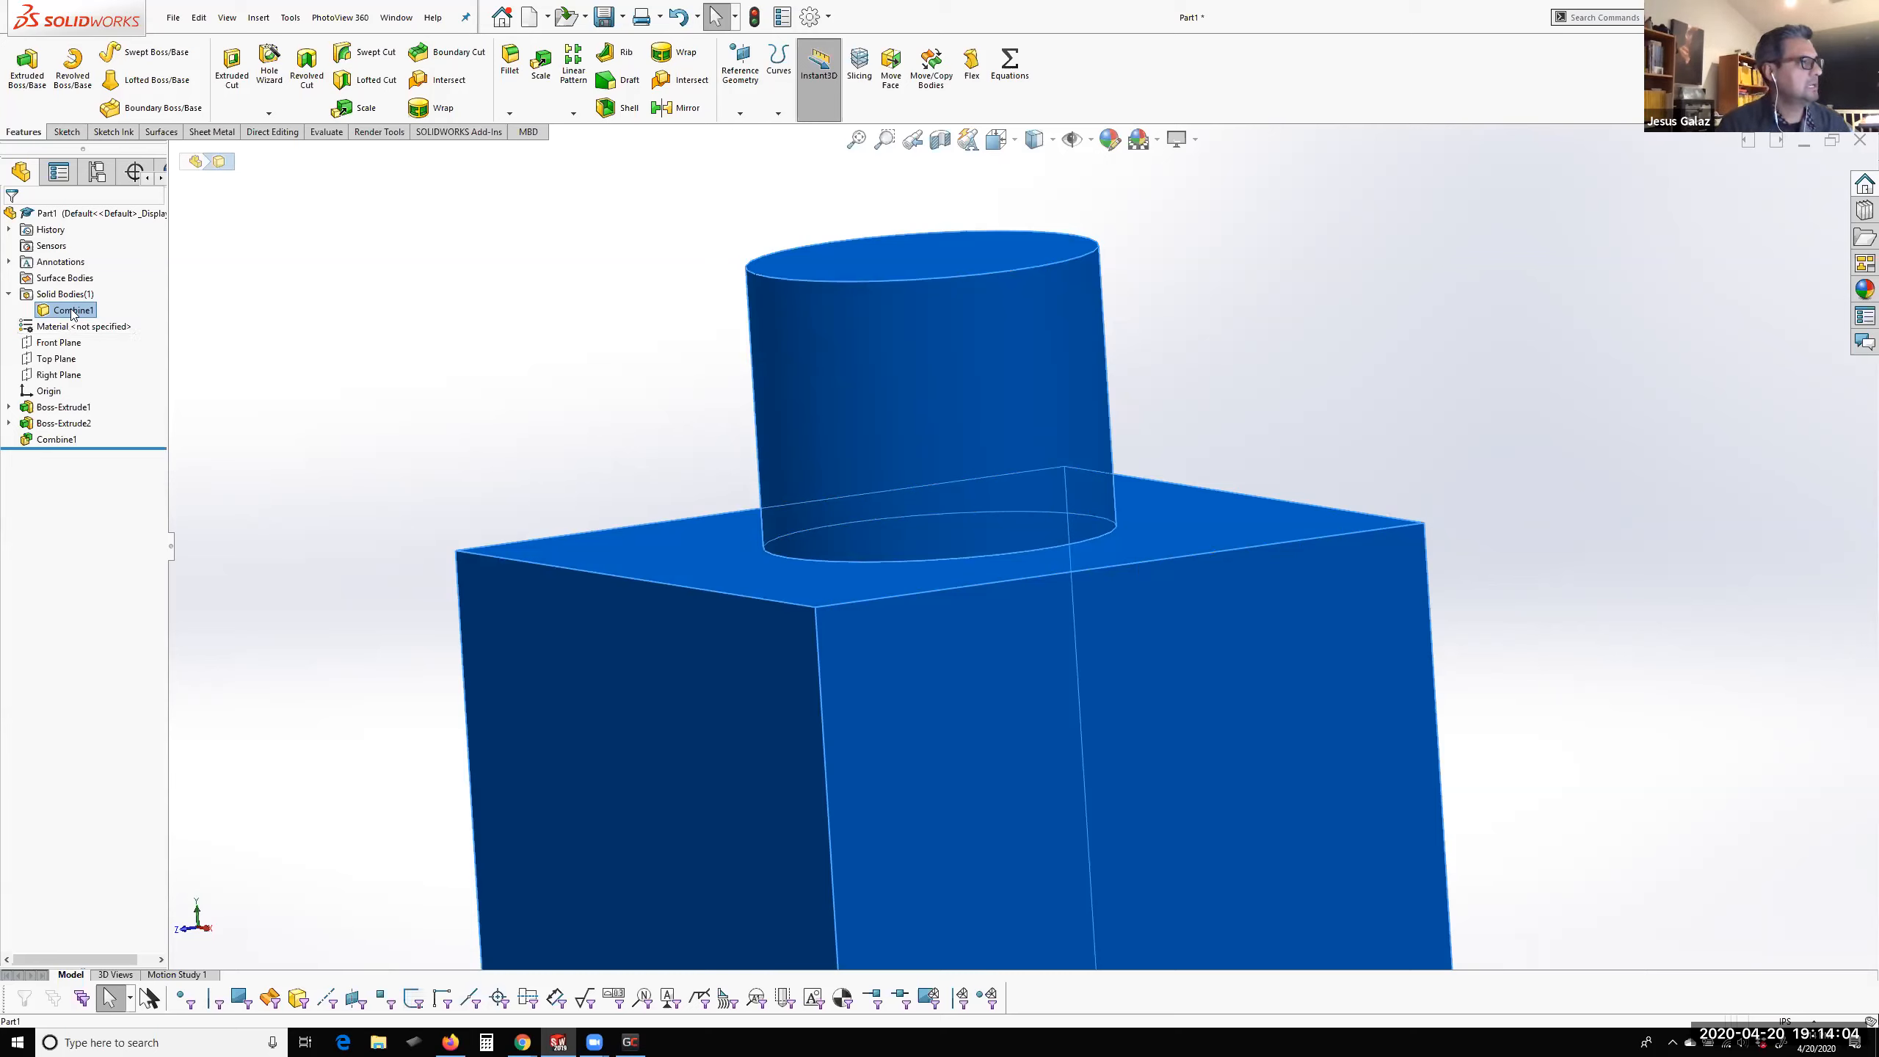
pyautogui.click(65, 440)
pyautogui.click(592, 457)
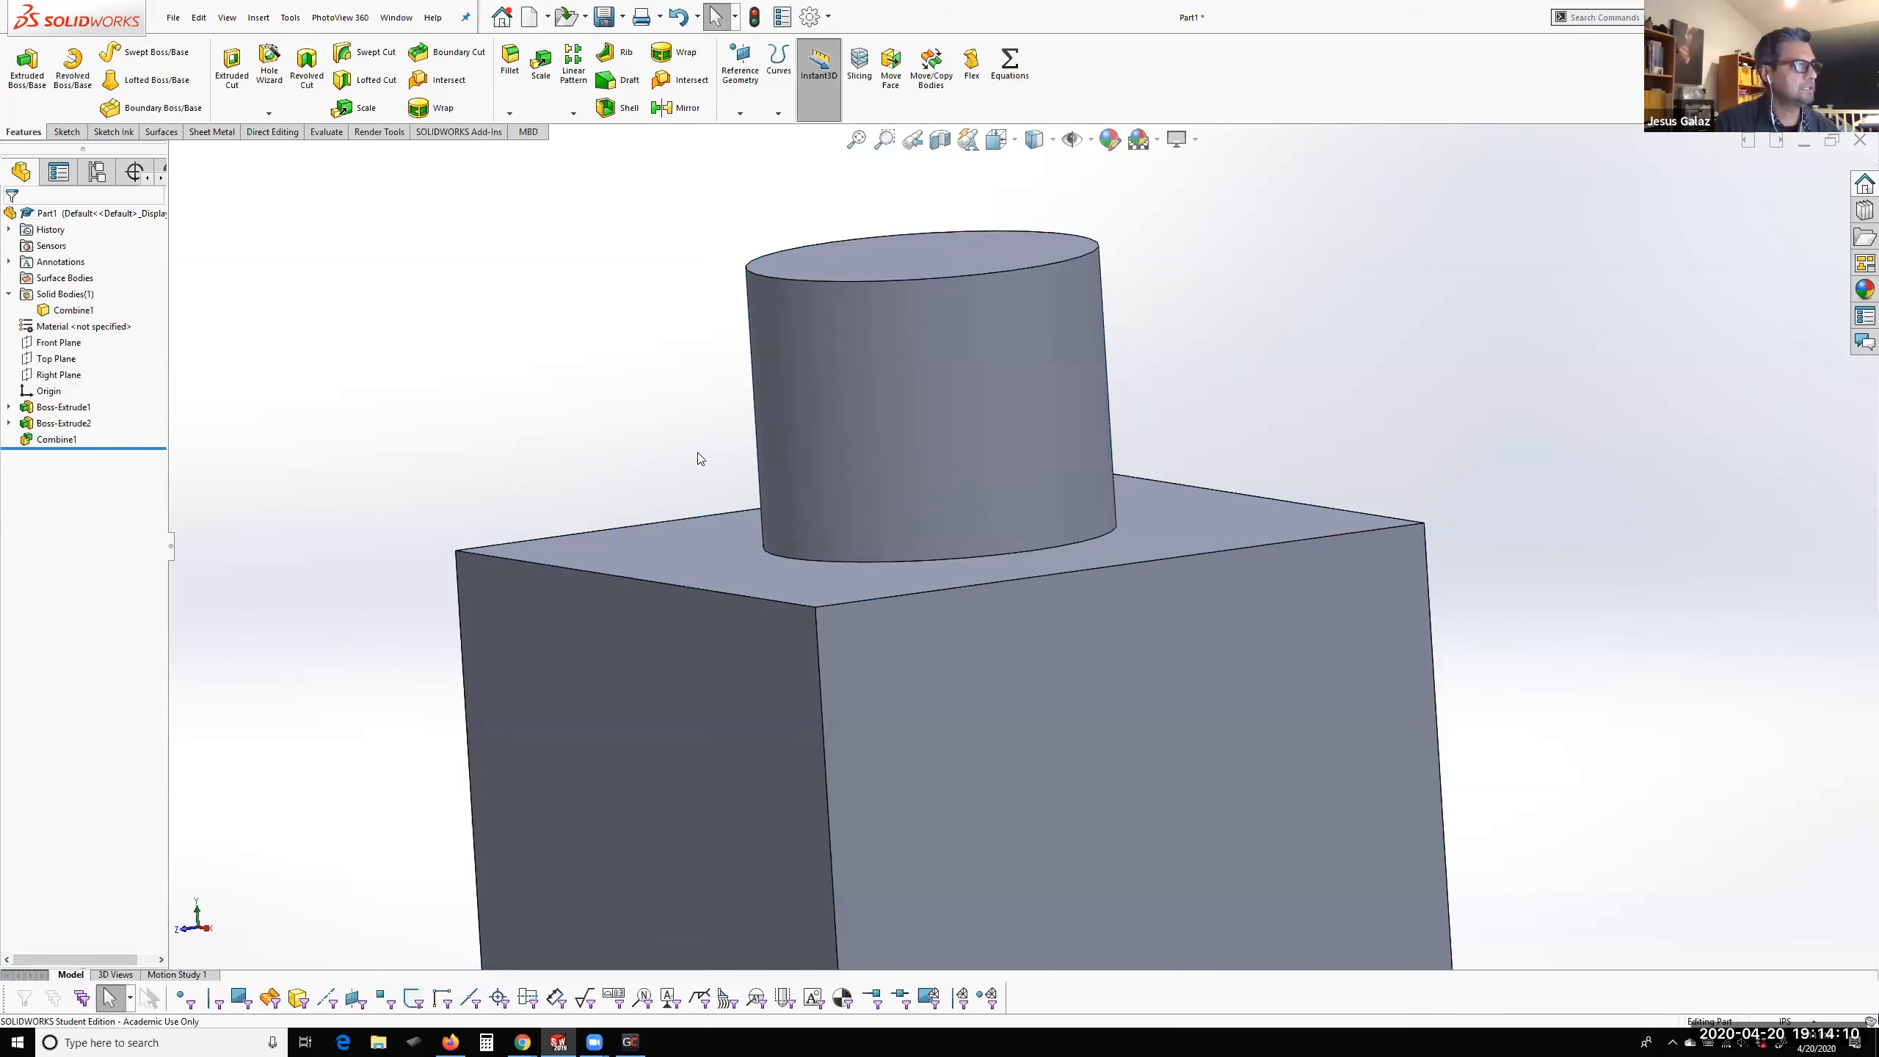
# Examine the junction of the combined body, selecting the cube's top face, the cylinder's side face and the edge between them
pyautogui.scroll(-5, 1034, 536)
pyautogui.moveTo(1202, 520); pyautogui.dragTo(1224, 563, button='middle')
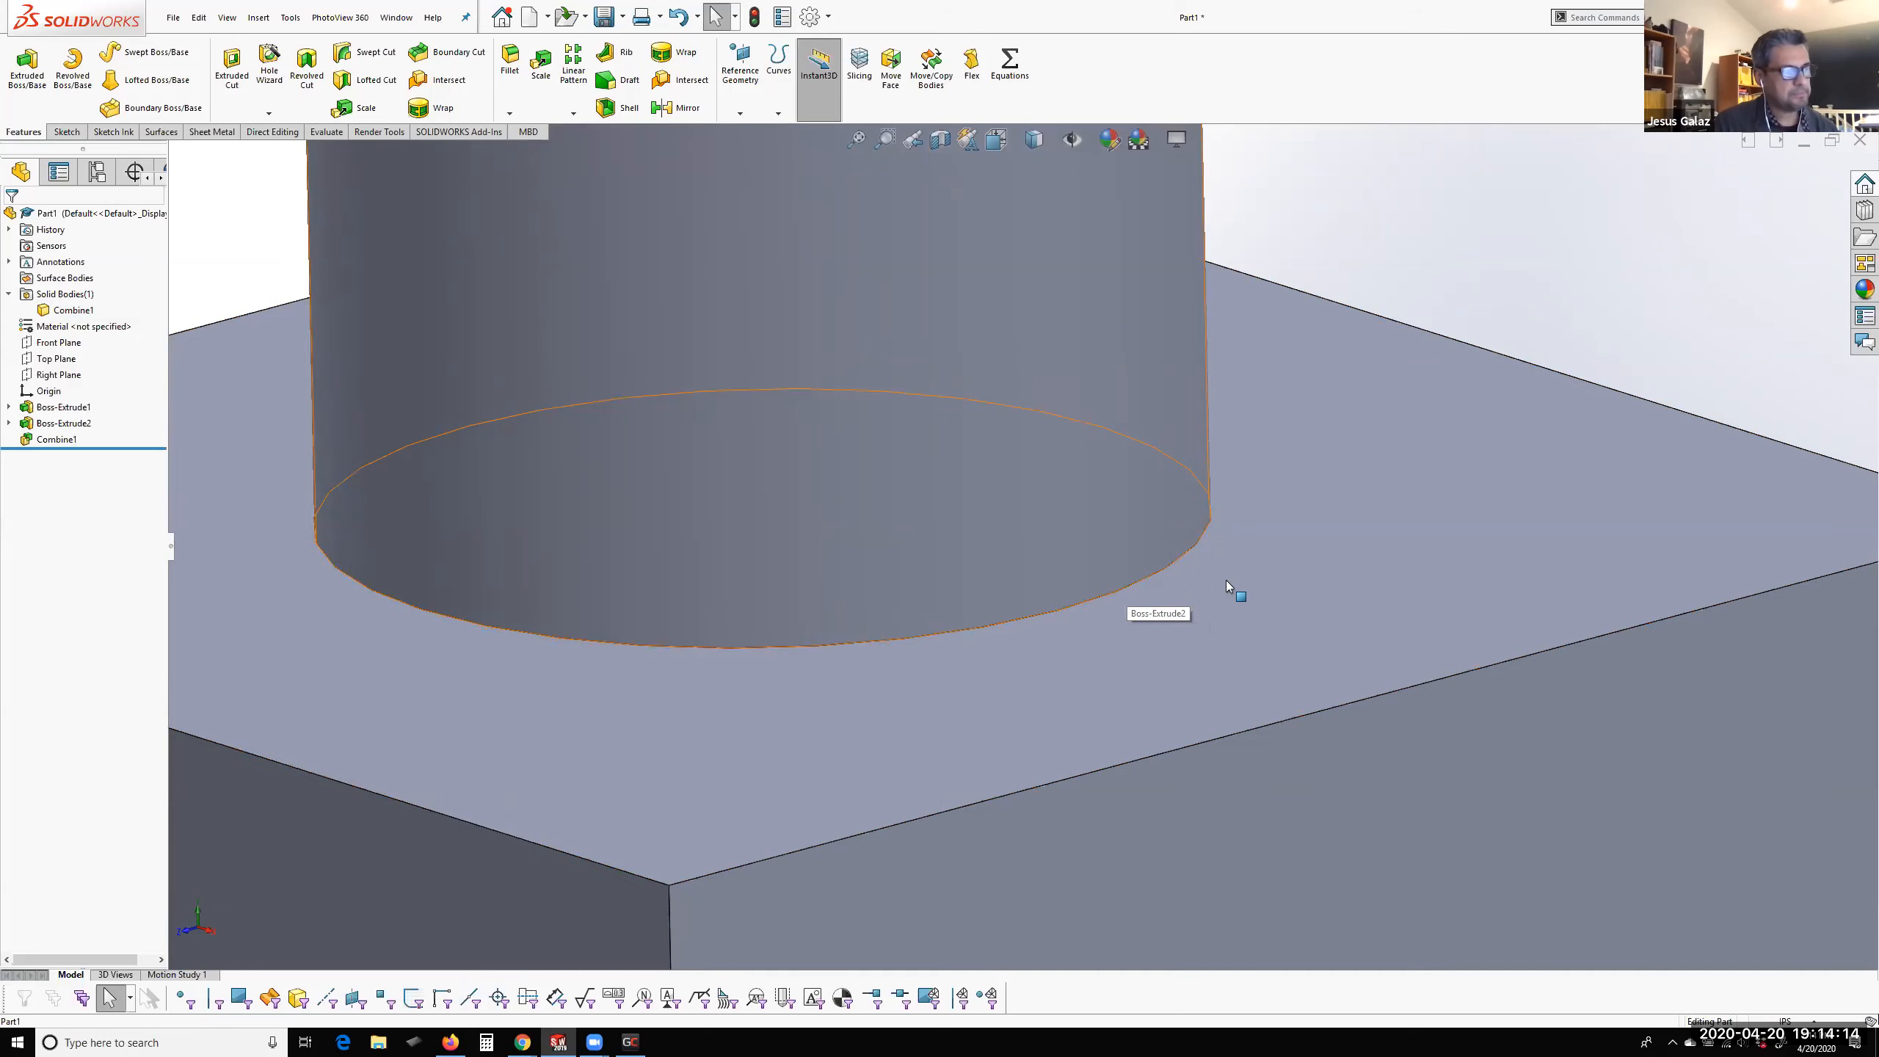
pyautogui.click(1258, 575)
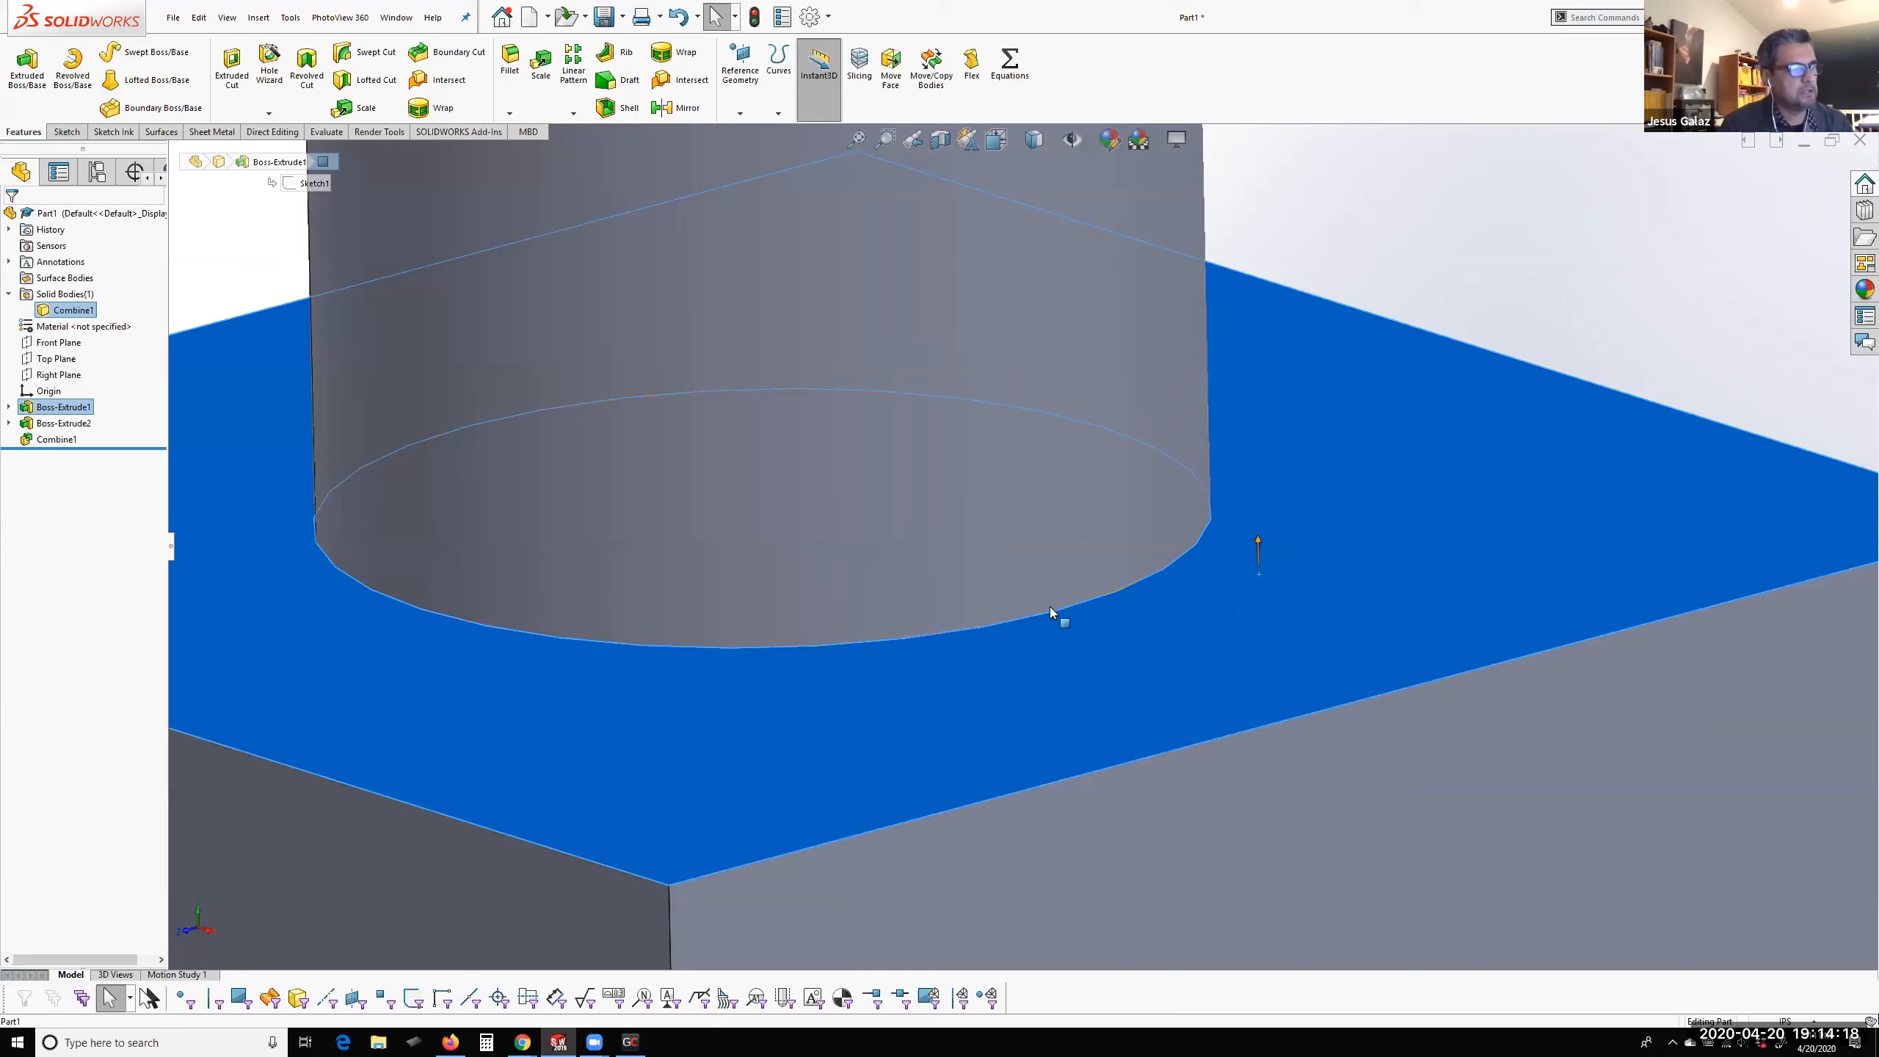
pyautogui.click(1075, 565)
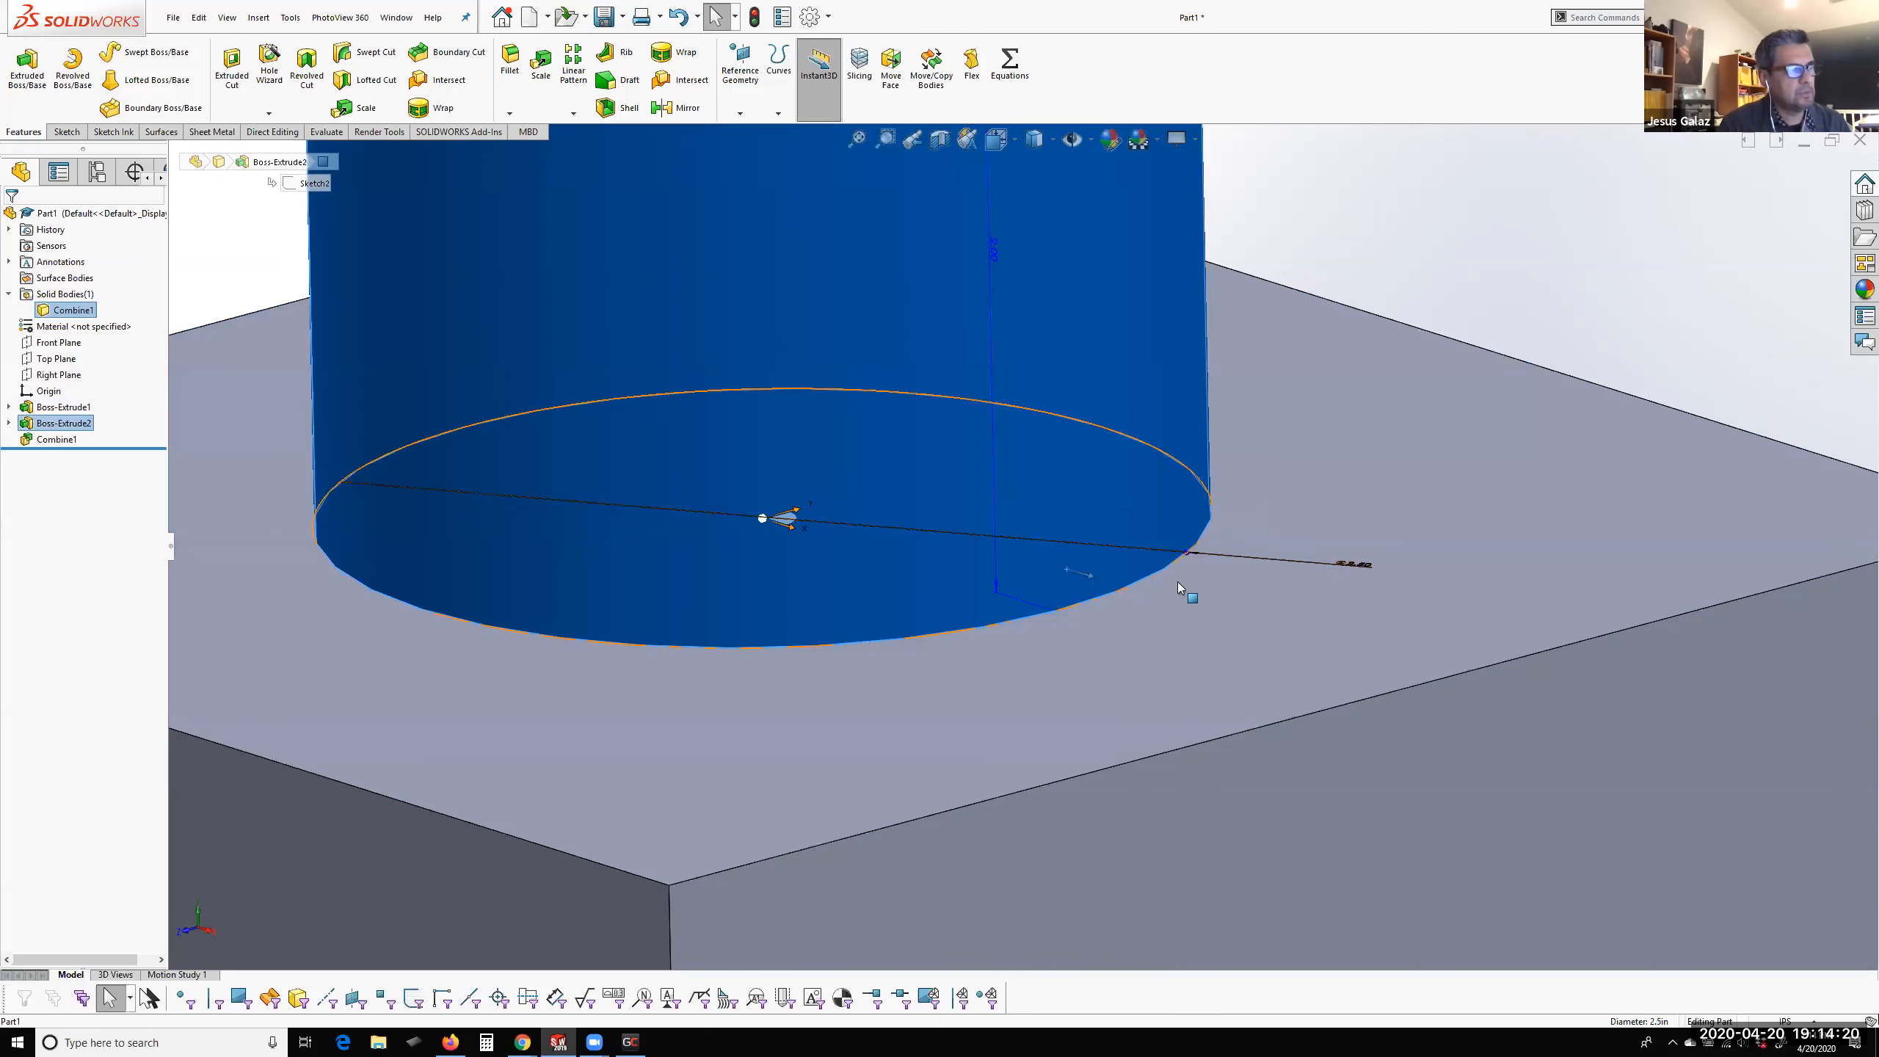
pyautogui.click(1270, 507)
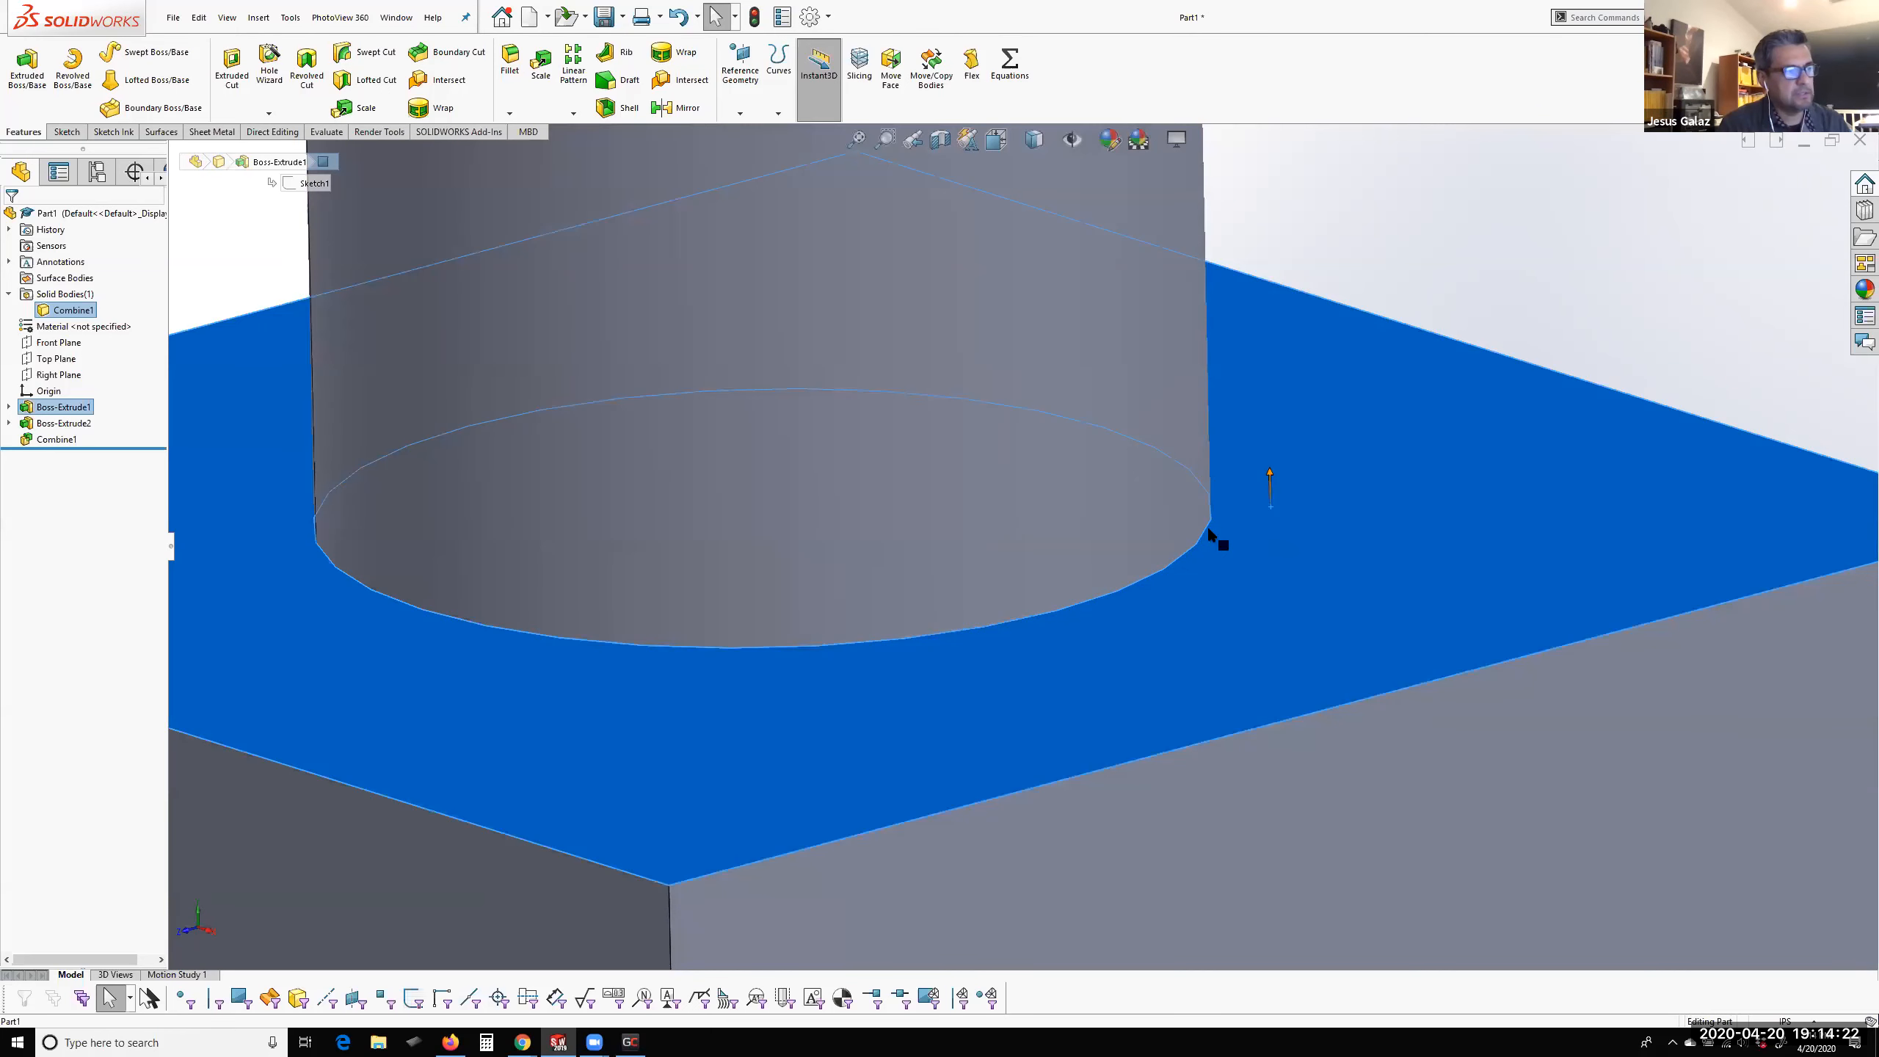
pyautogui.click(1206, 527)
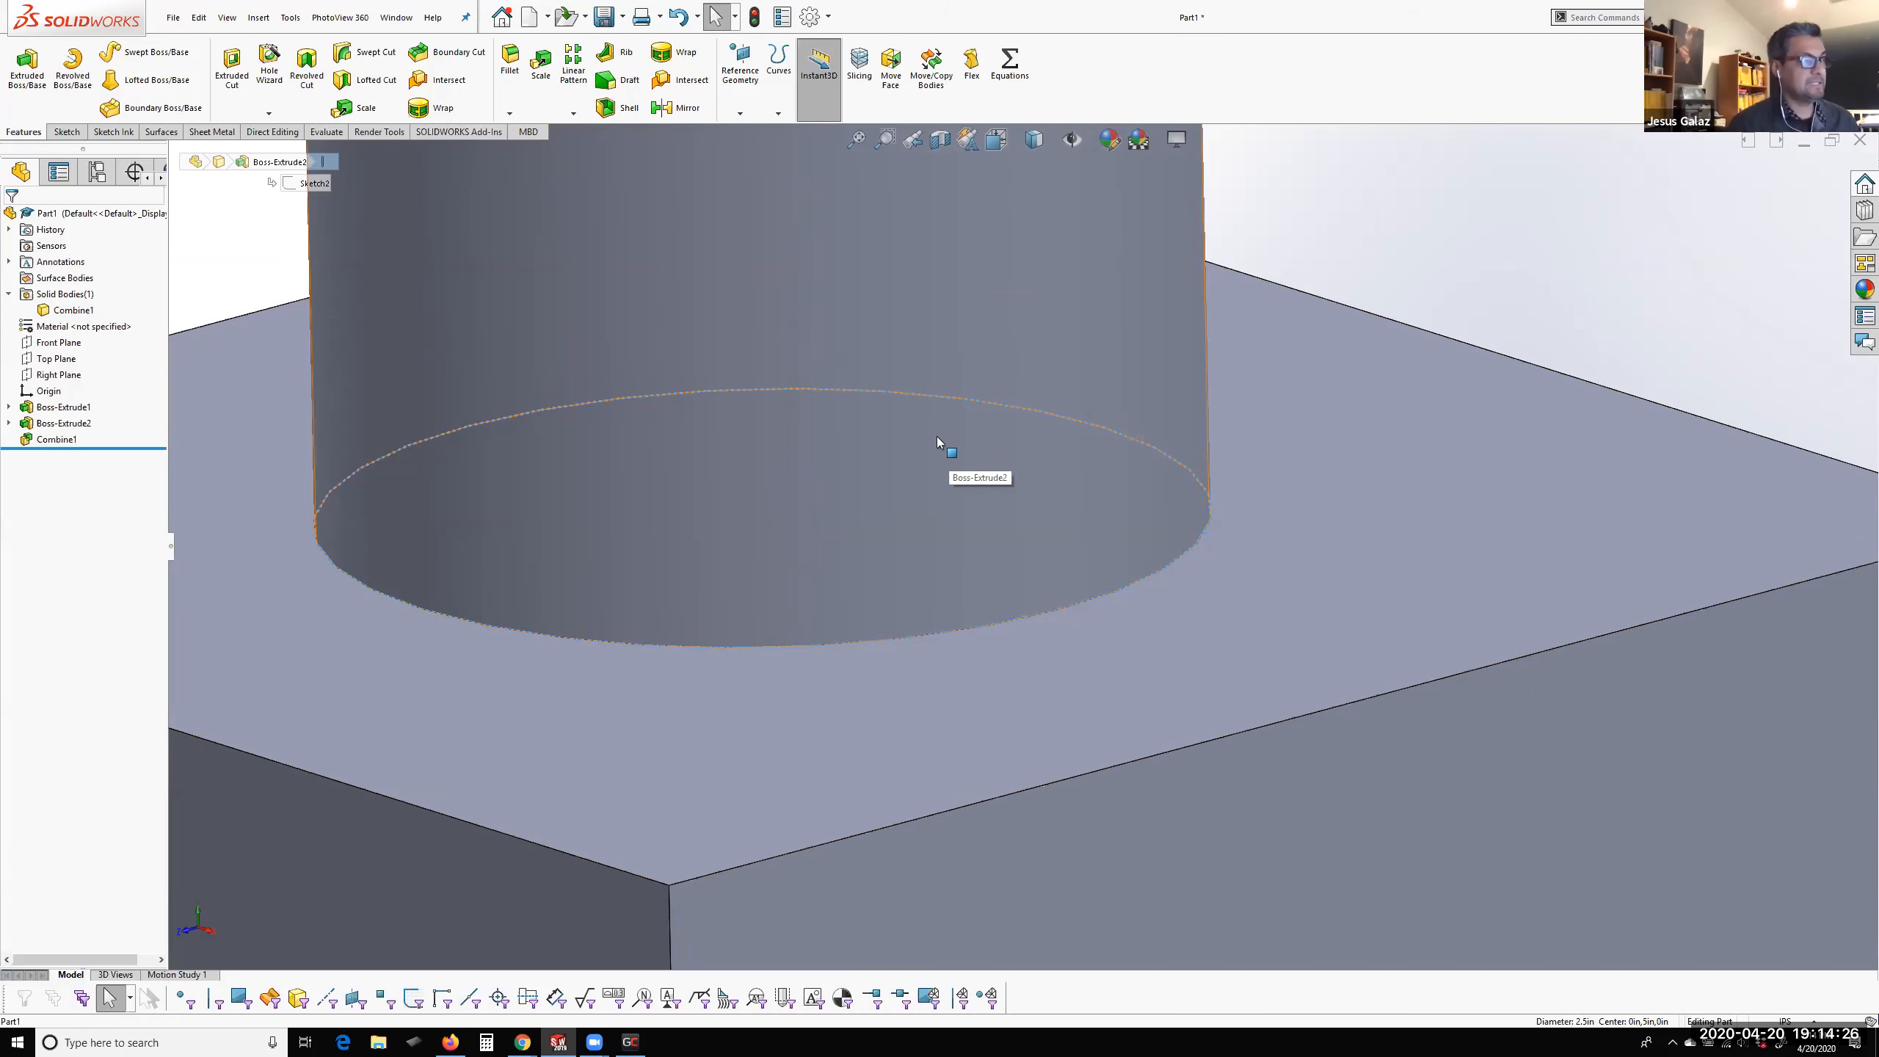
# Fillet the circular edge where the cylinder meets the cube's top face with a 0.2 in radius
pyautogui.scroll(4, 747, 539)
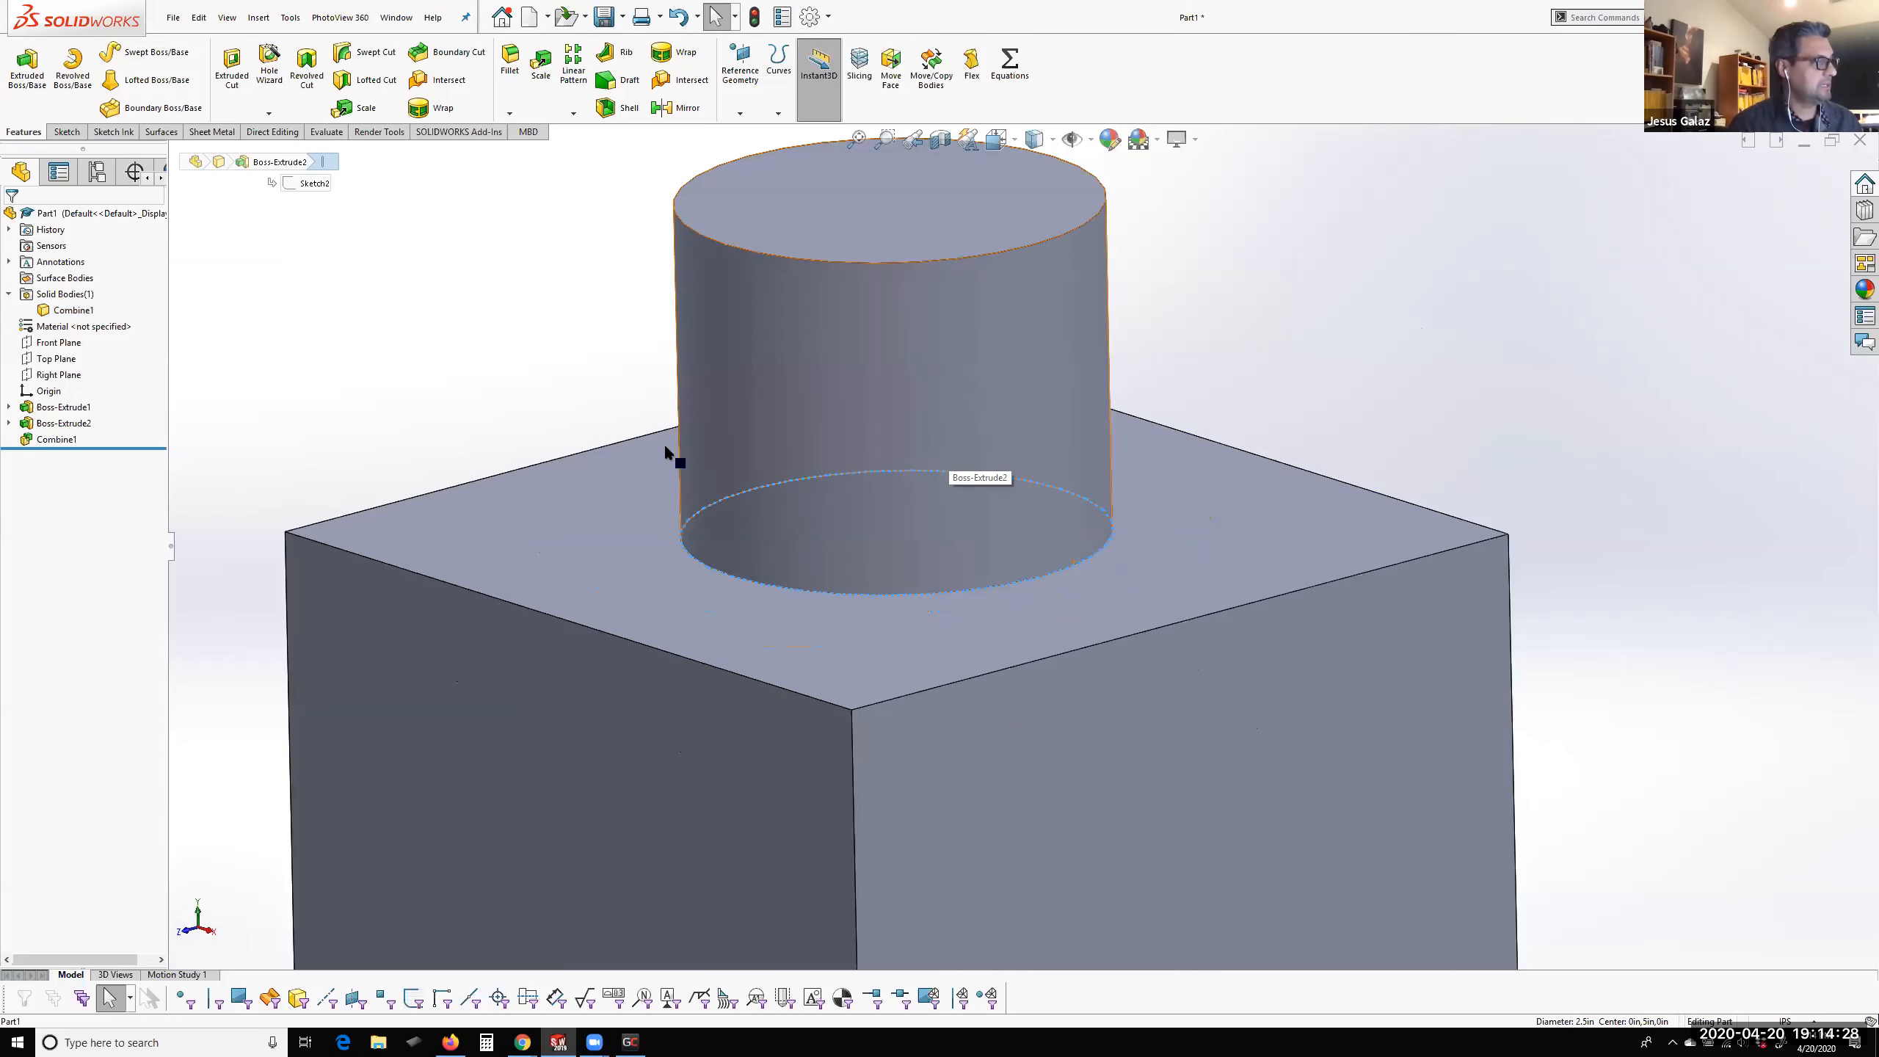
pyautogui.click(599, 402)
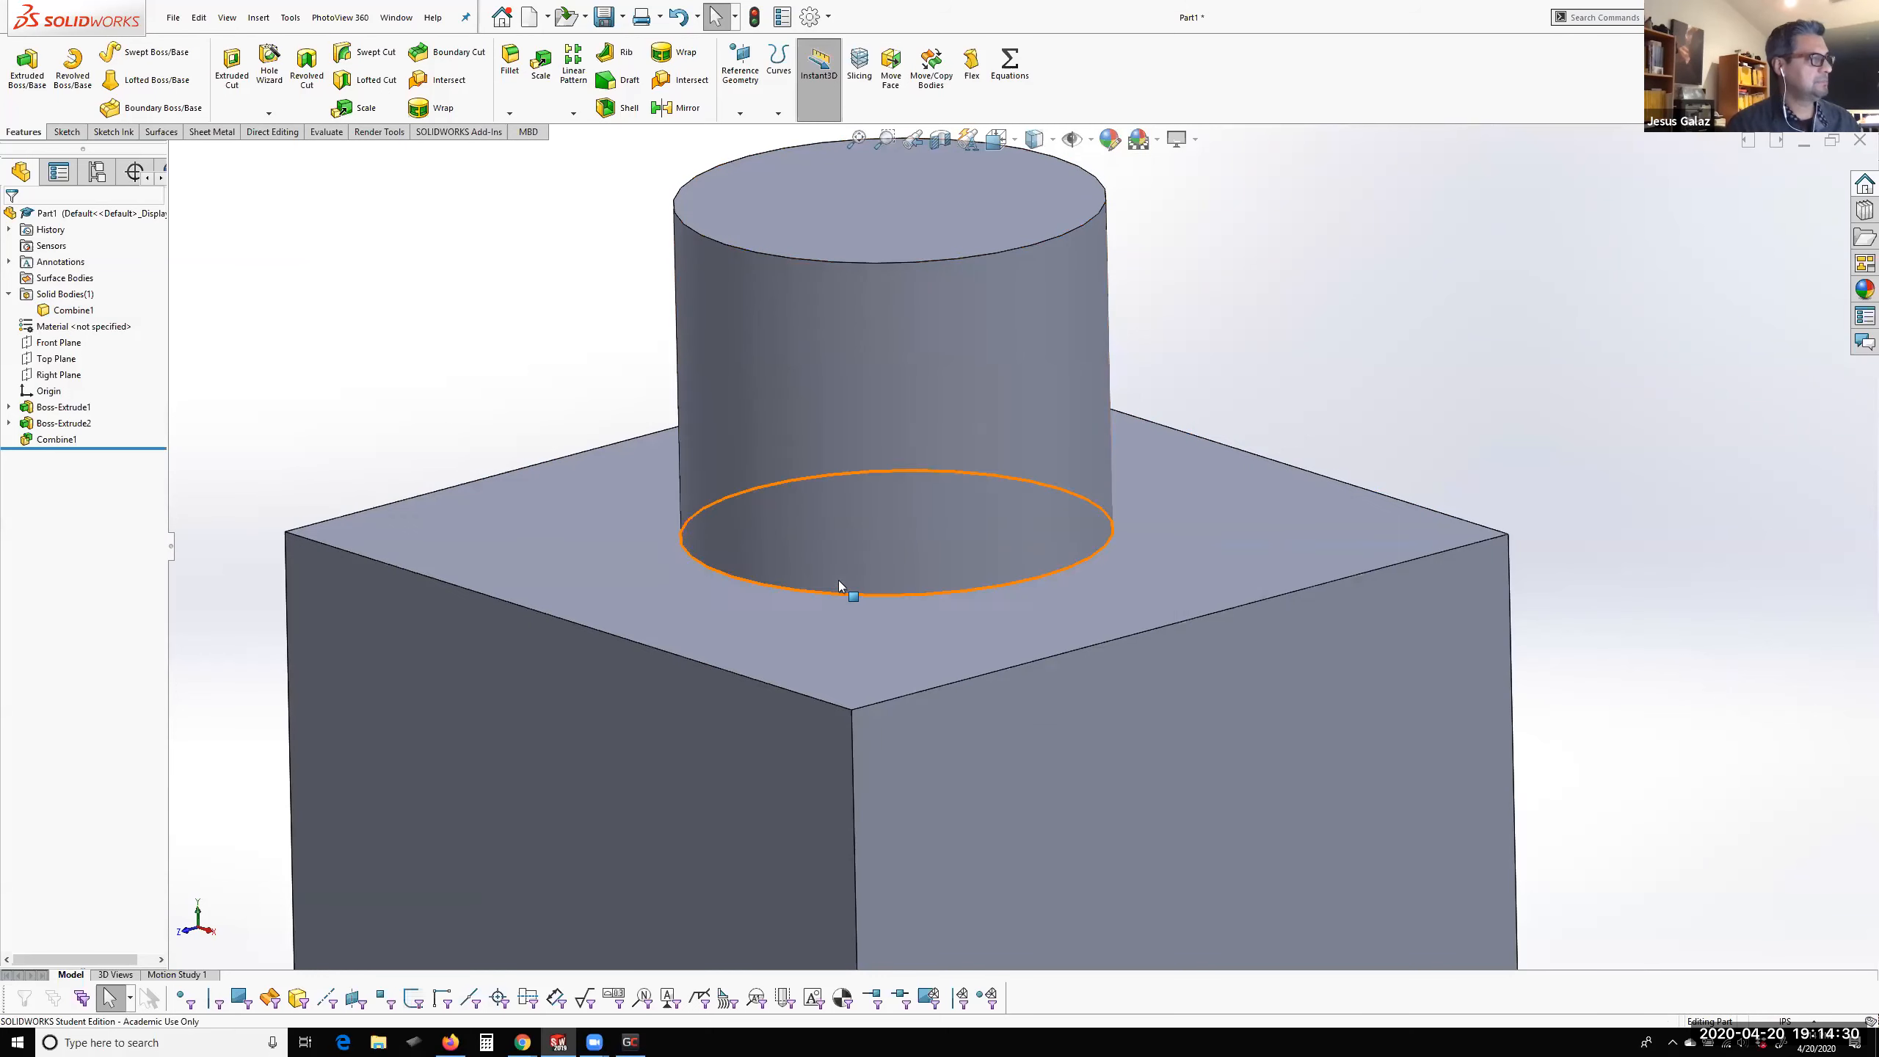
pyautogui.rightClick(820, 593)
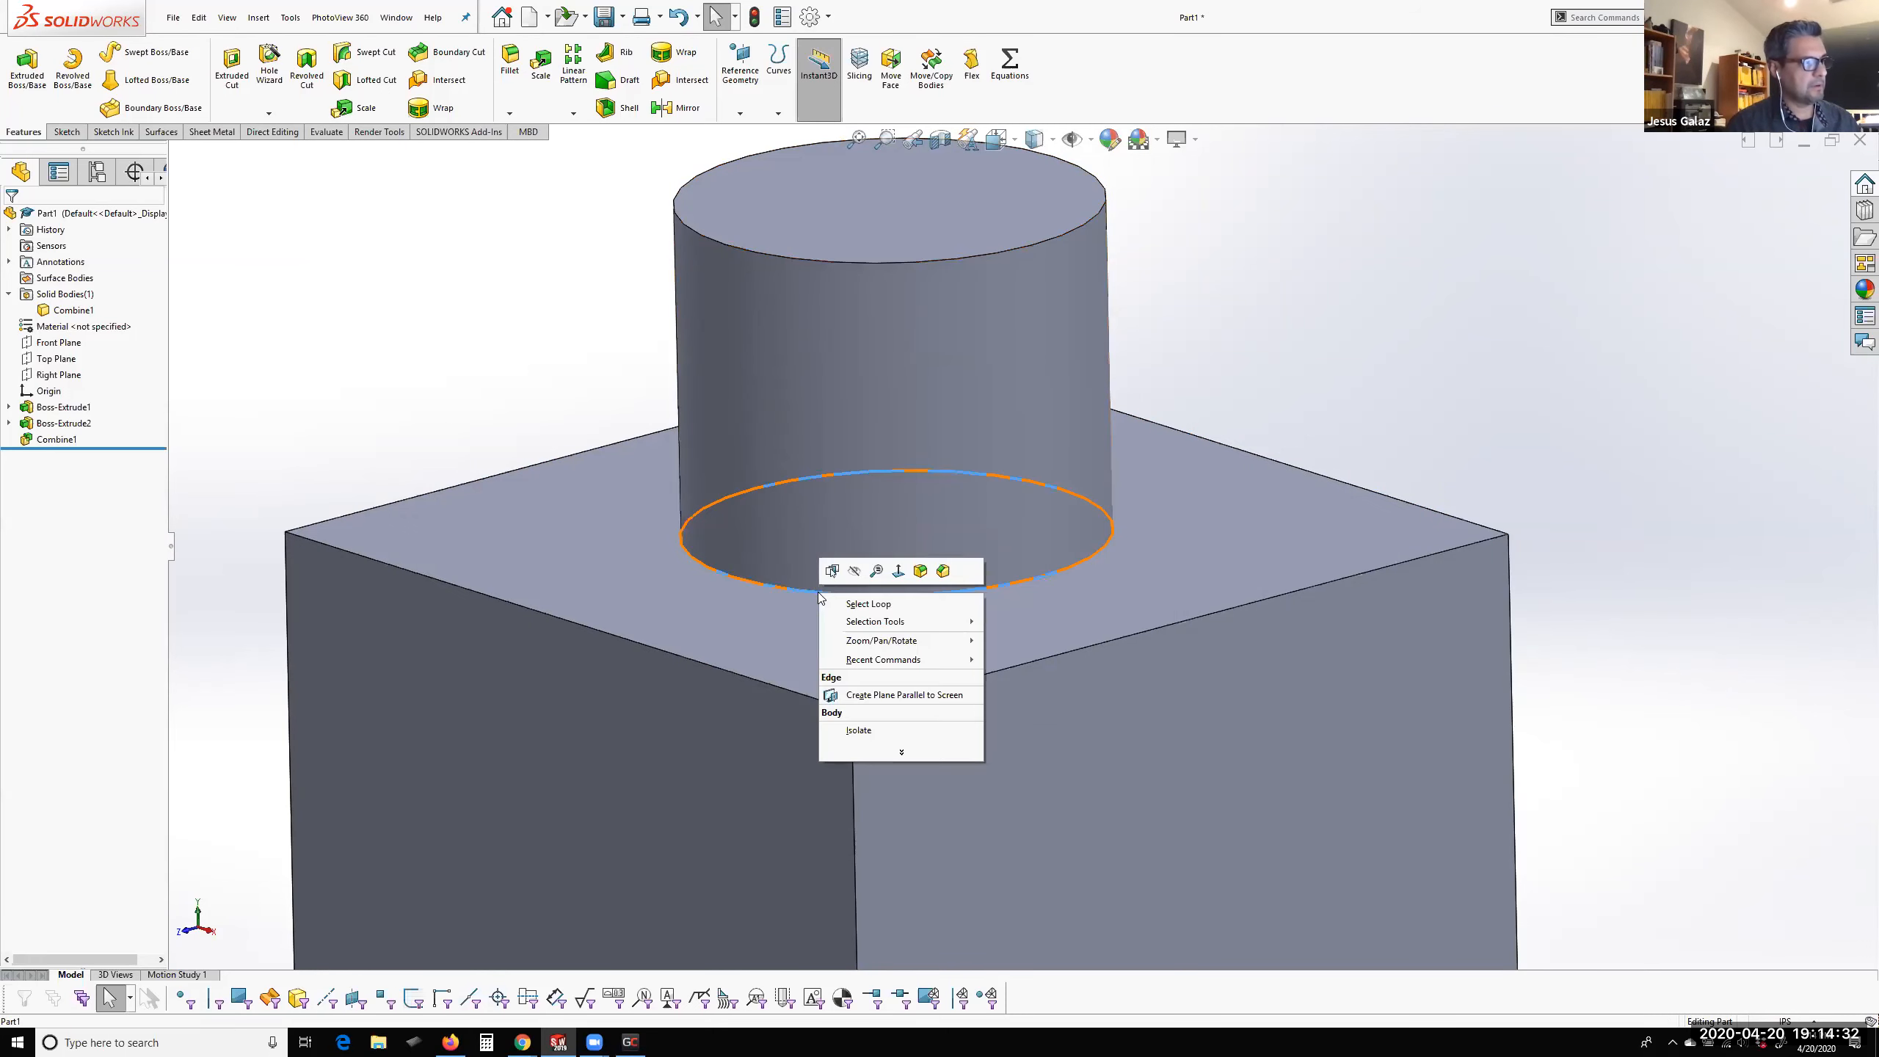
pyautogui.click(925, 568)
pyautogui.moveTo(914, 582); pyautogui.dragTo(666, 560, button='right')
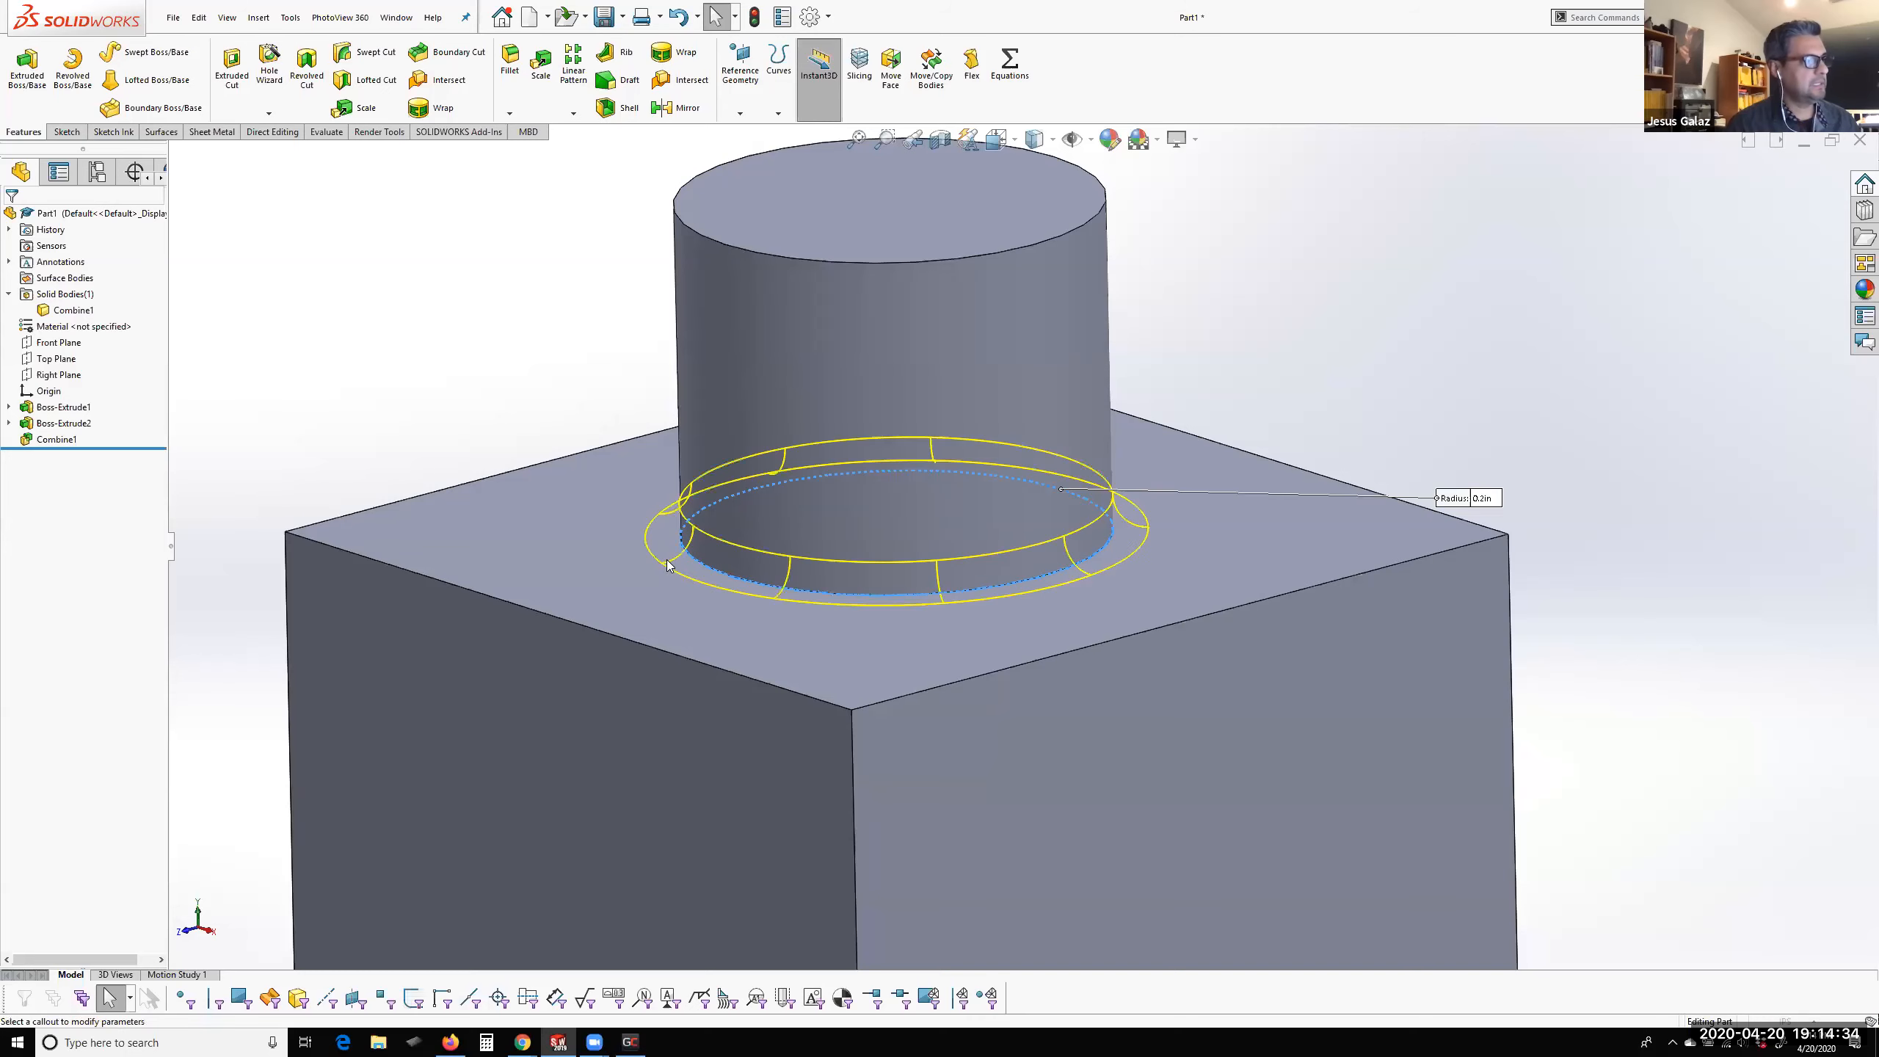
pyautogui.scroll(-1, 1187, 498)
pyautogui.scroll(-3, 1152, 504)
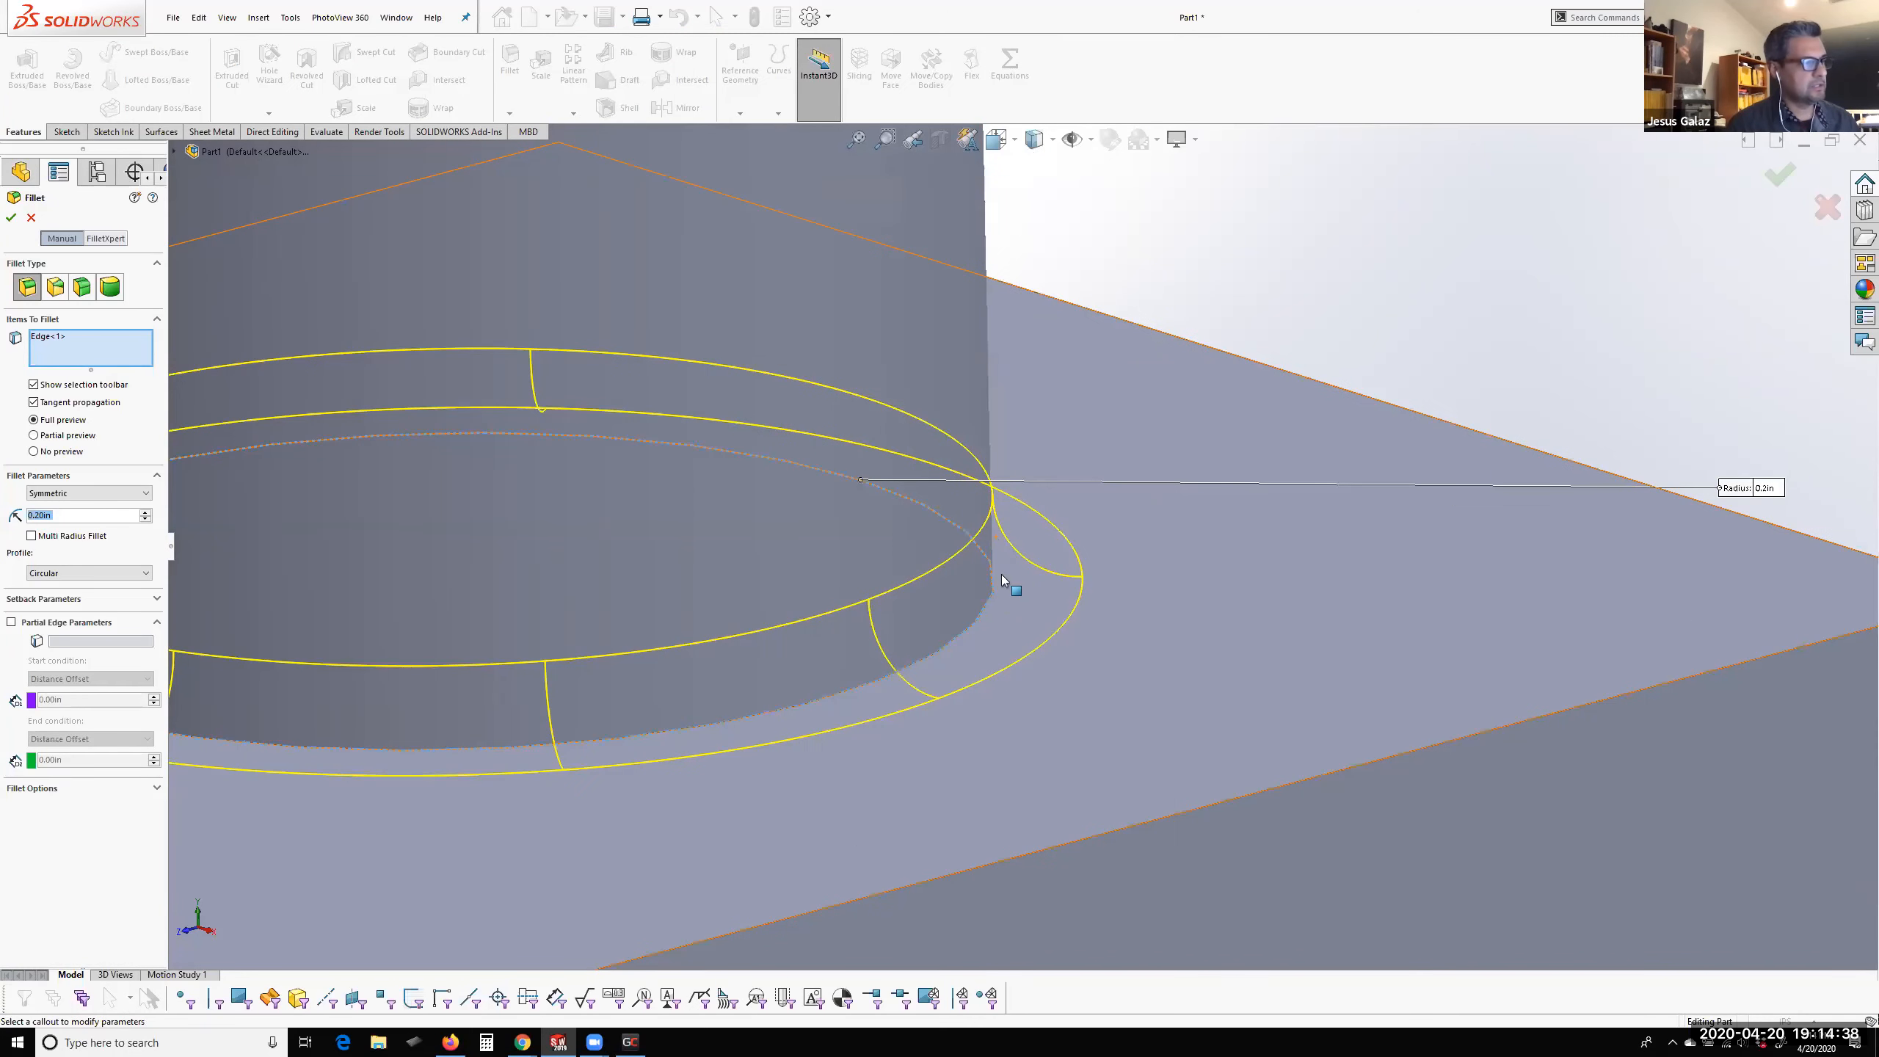
pyautogui.scroll(2, 1079, 547)
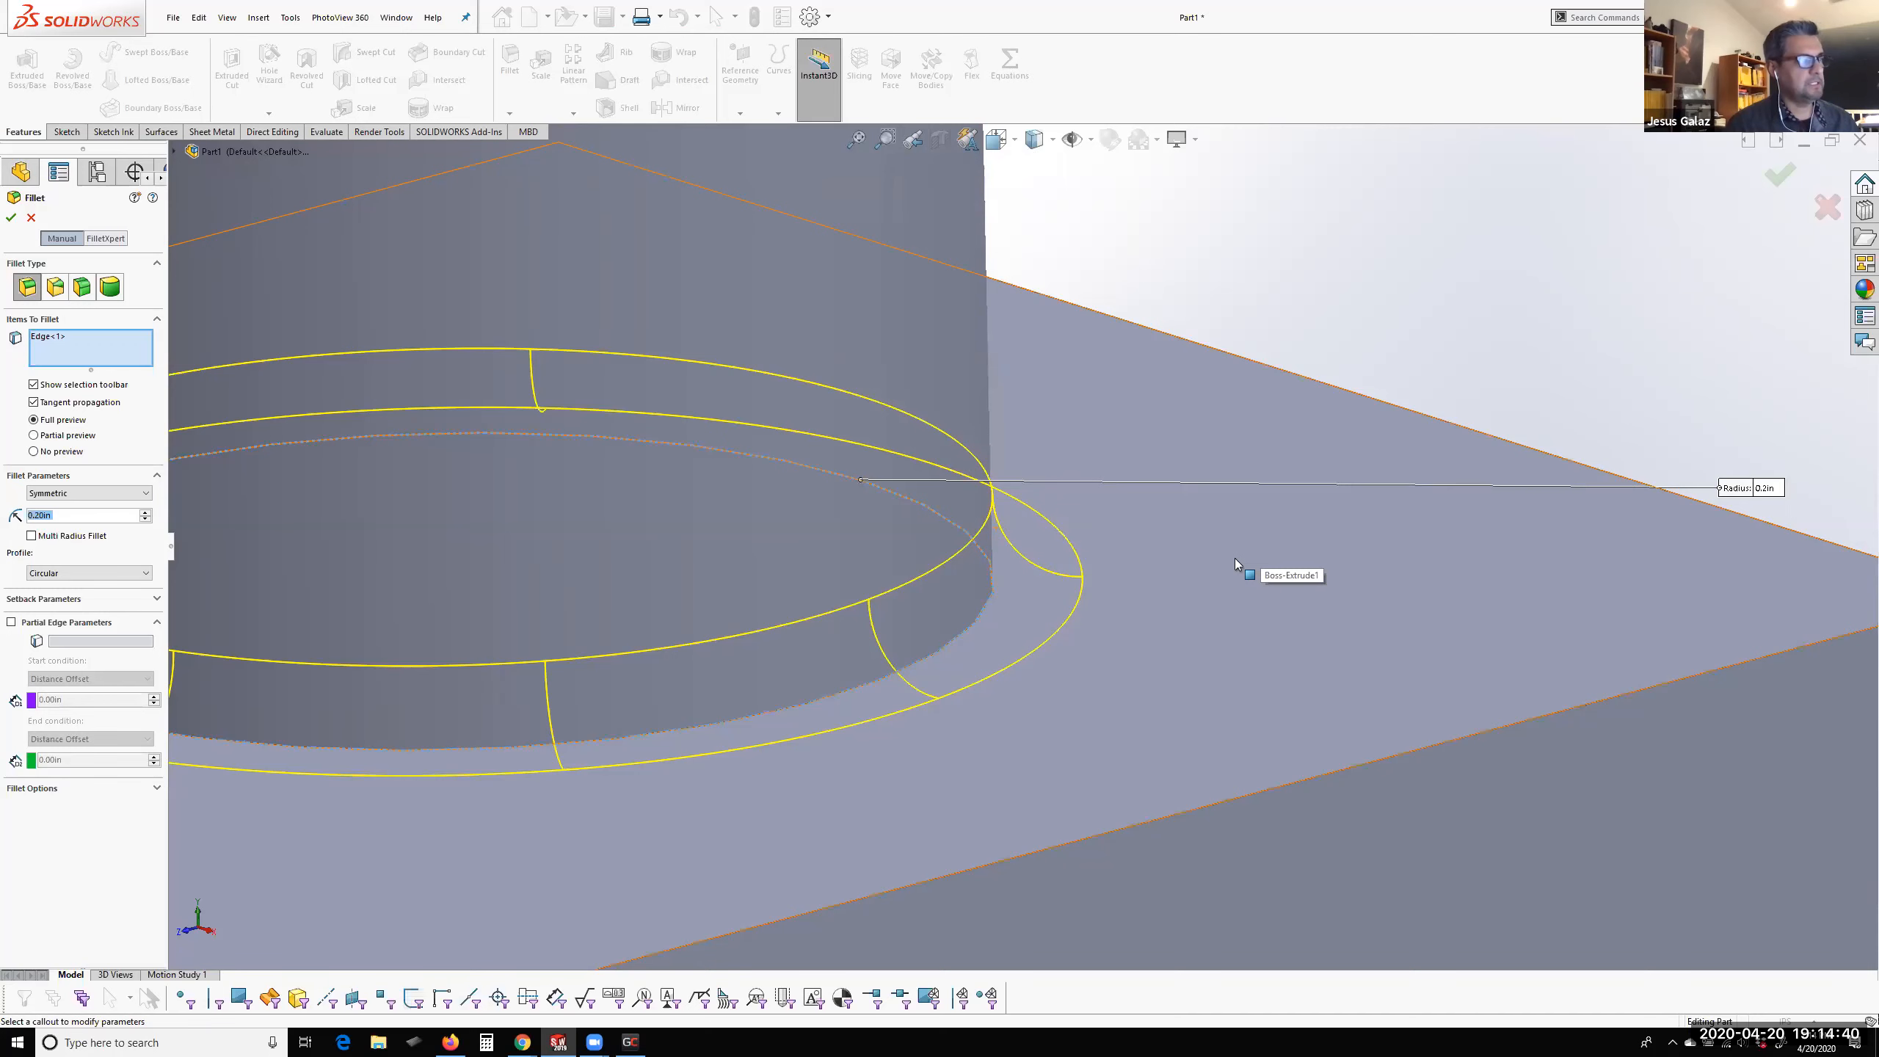
pyautogui.scroll(1, 1213, 562)
pyautogui.scroll(2, 1188, 565)
pyautogui.click(10, 217)
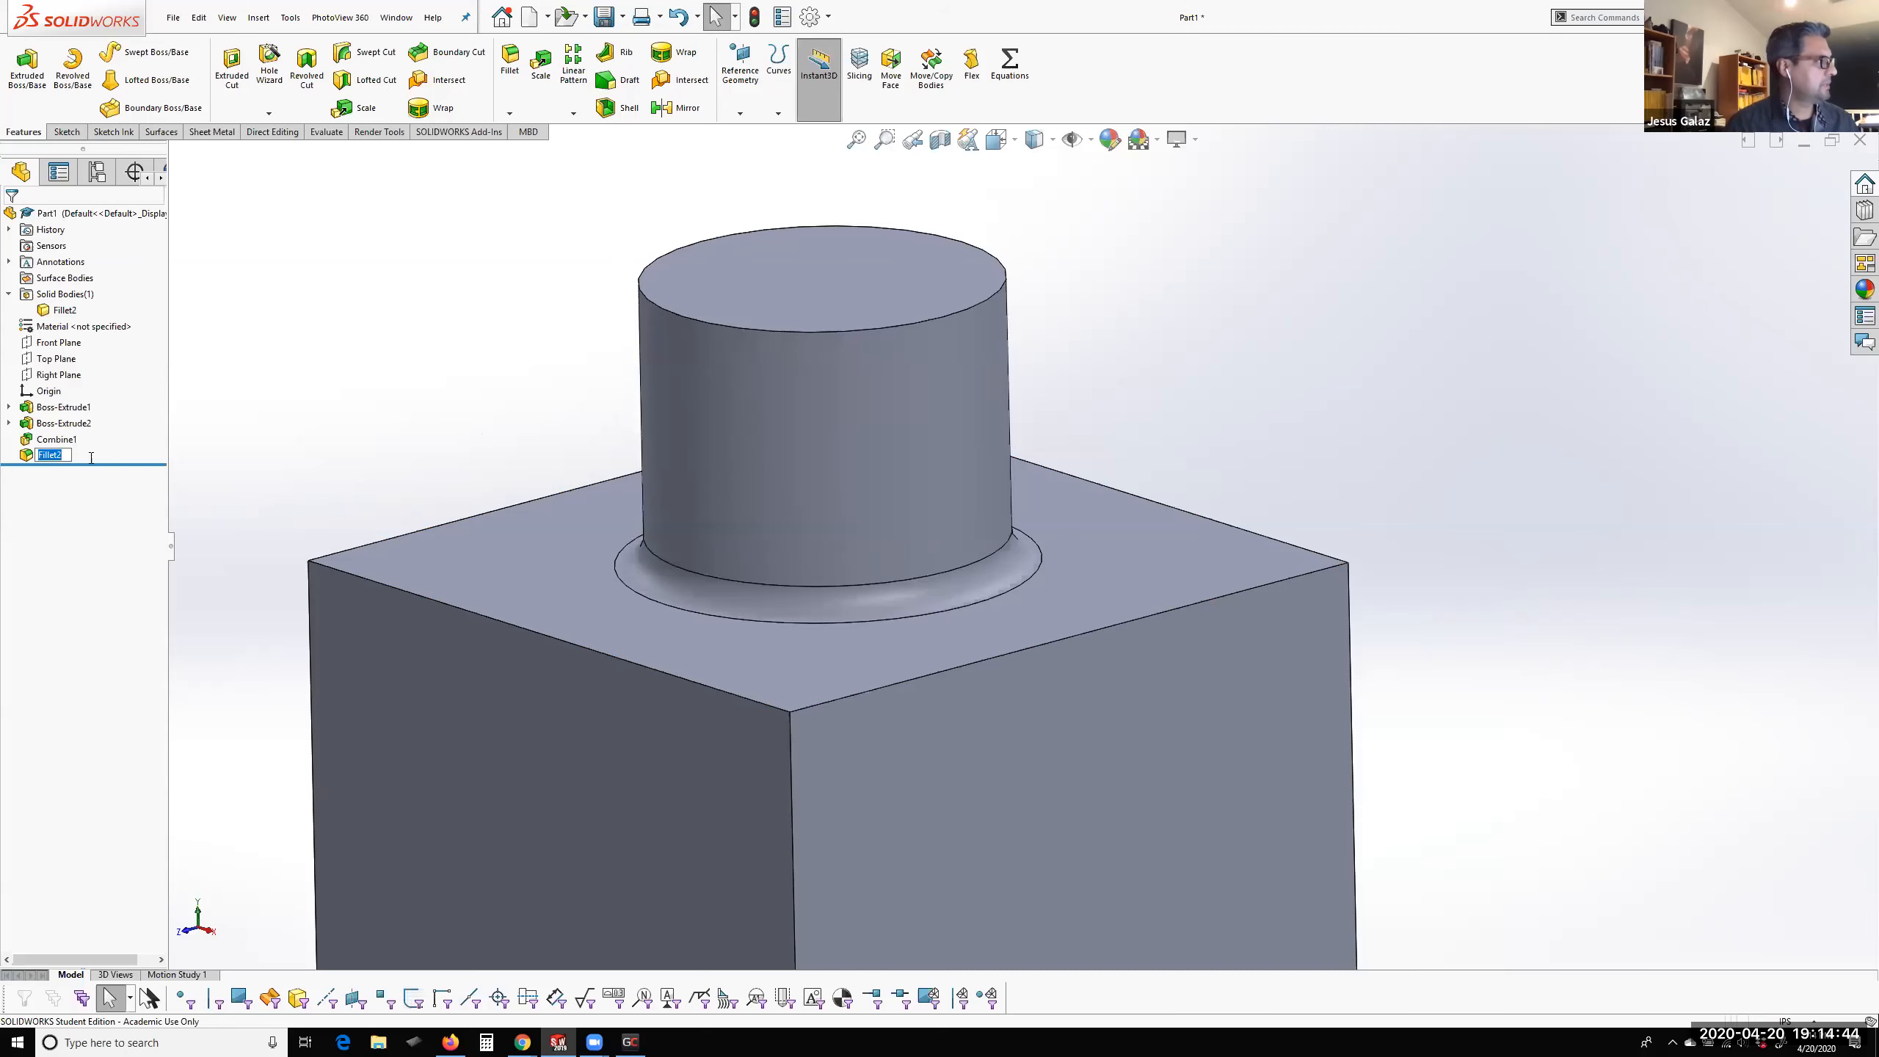
# Delete the fillet at the cylinder's base and the Combine feature to separate the Cube and Cylinder bodies
pyautogui.rightClick(26, 455)
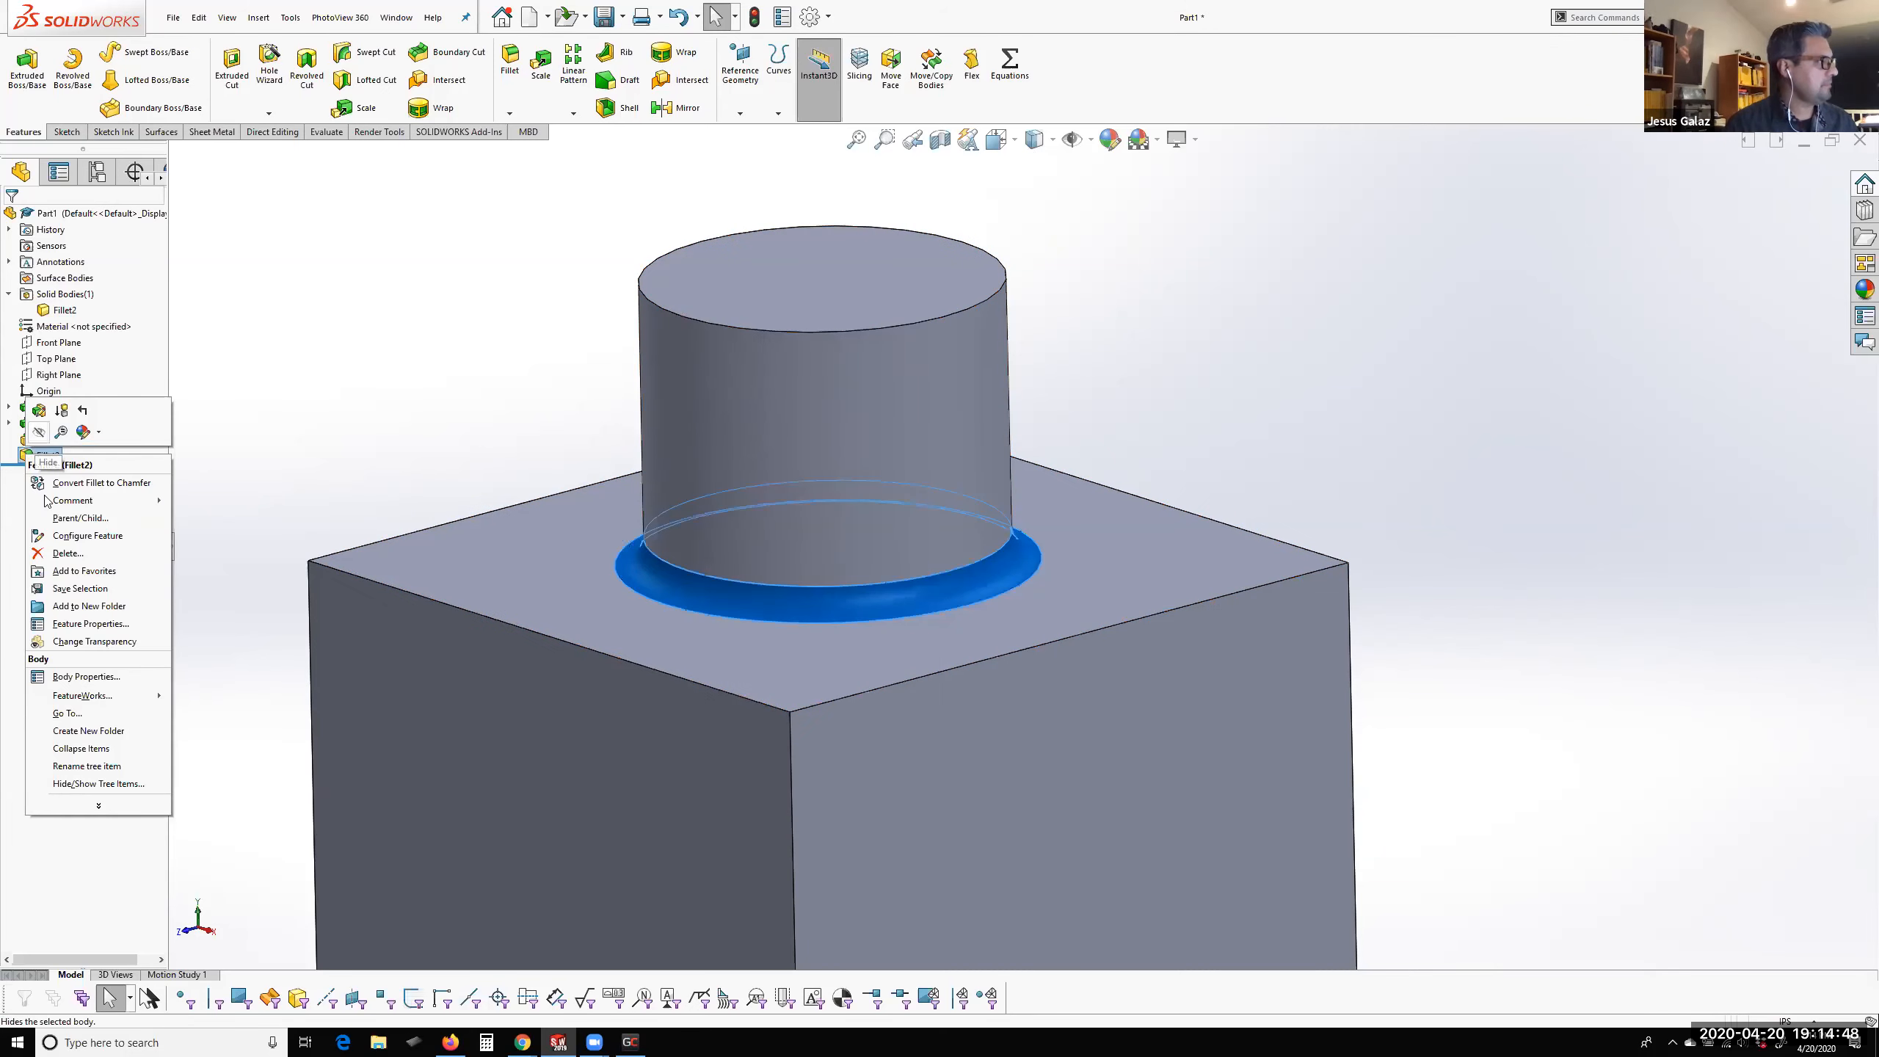
pyautogui.click(71, 553)
pyautogui.click(1024, 442)
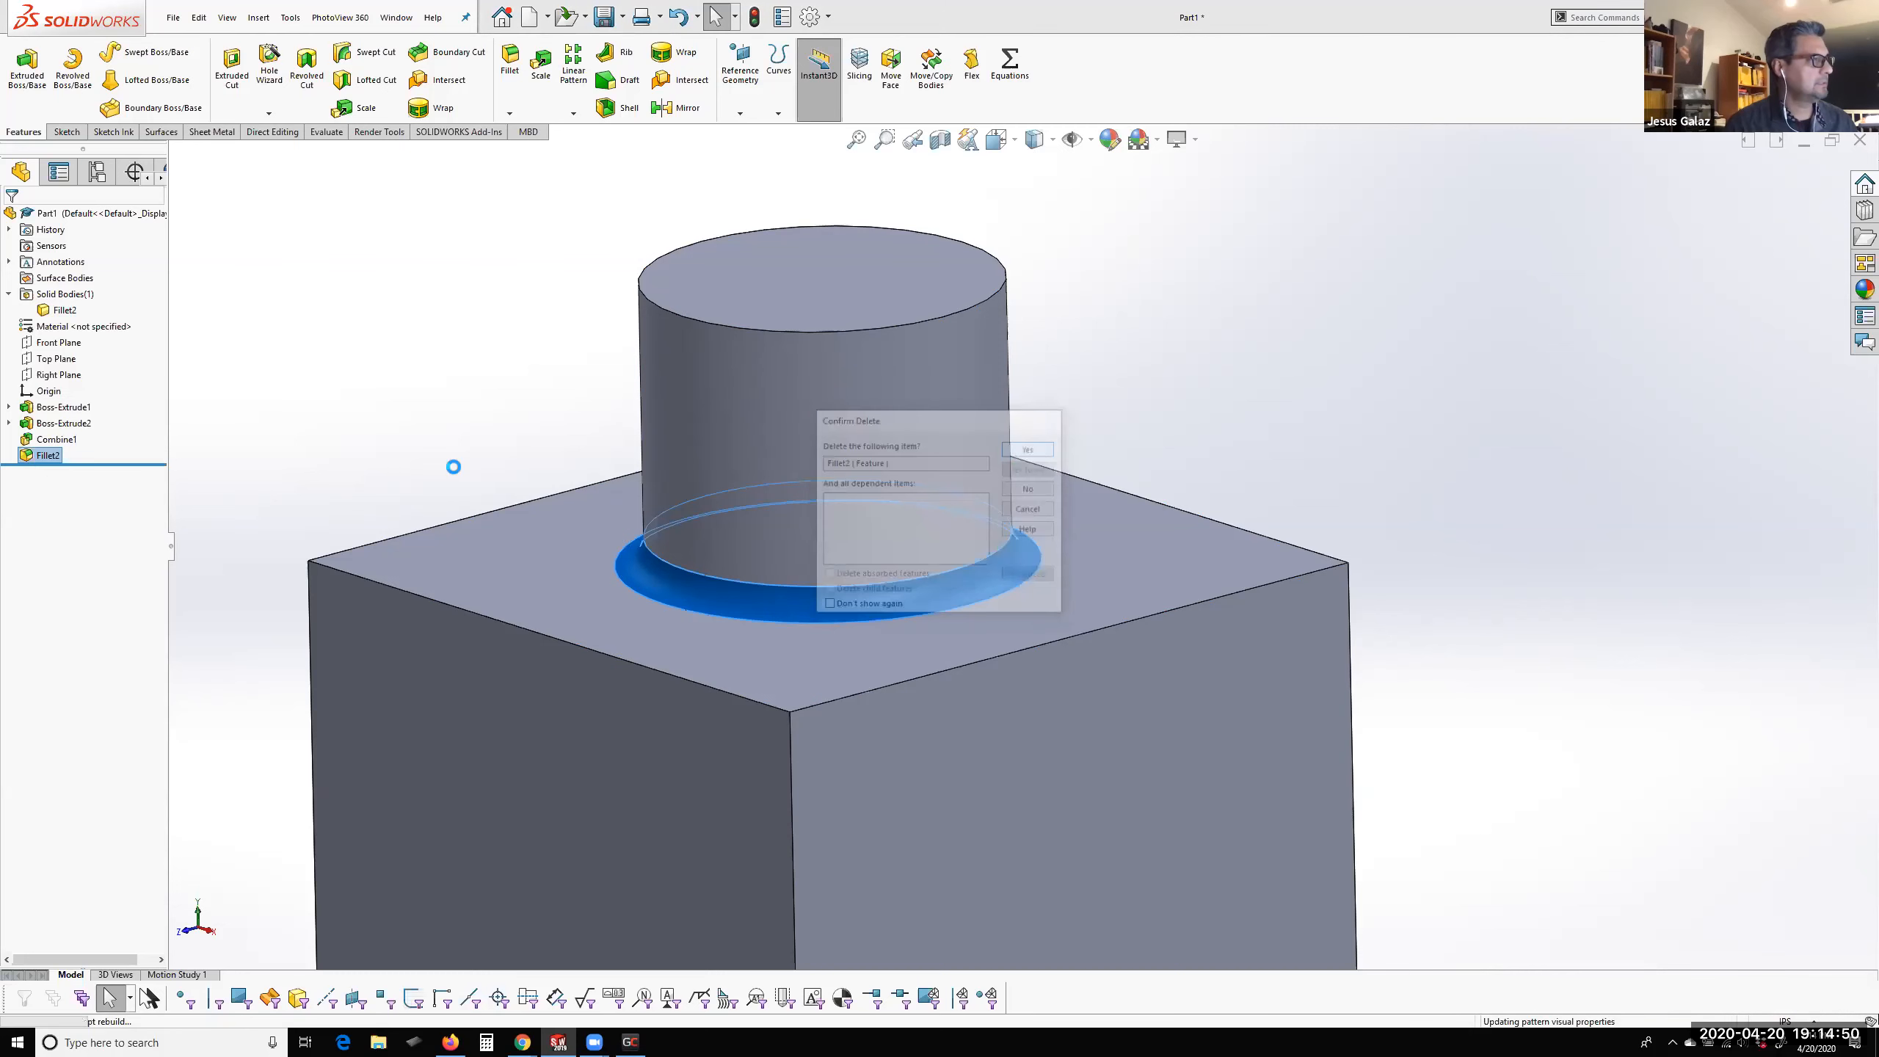
pyautogui.rightClick(59, 442)
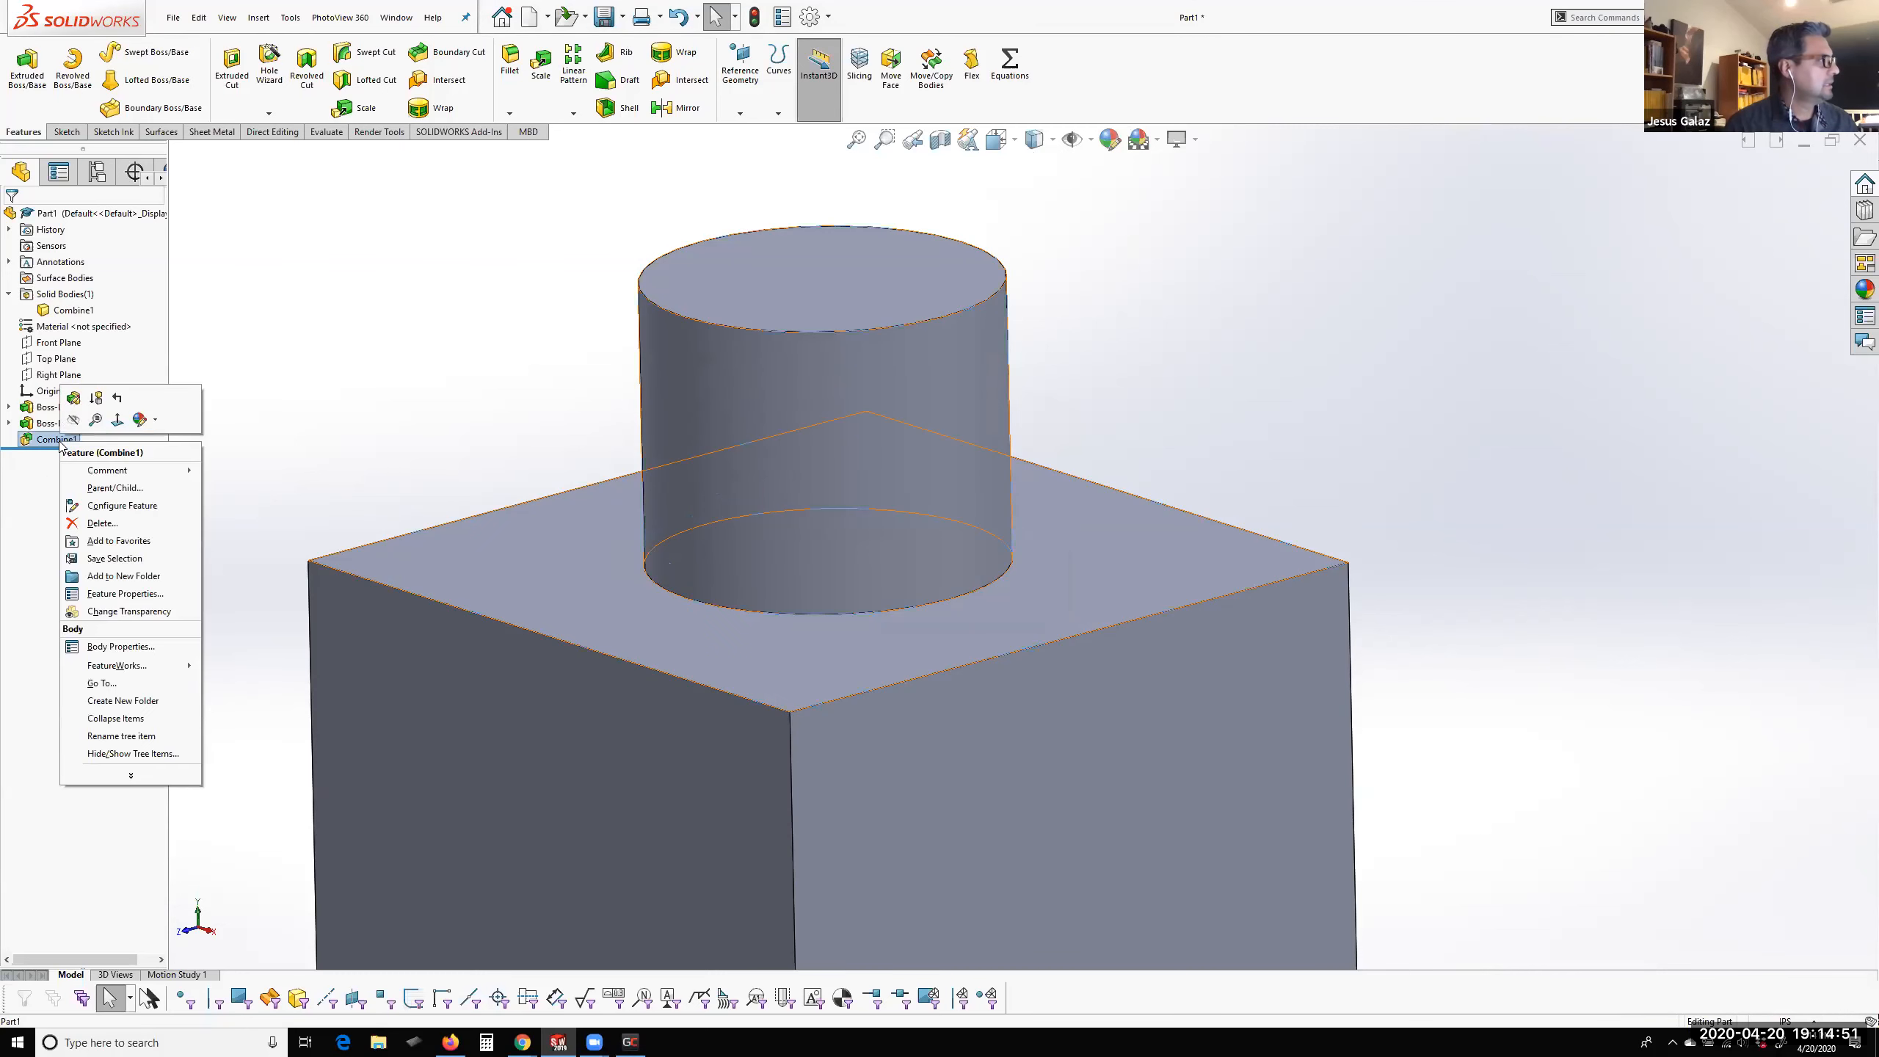
pyautogui.click(102, 523)
pyautogui.click(1032, 448)
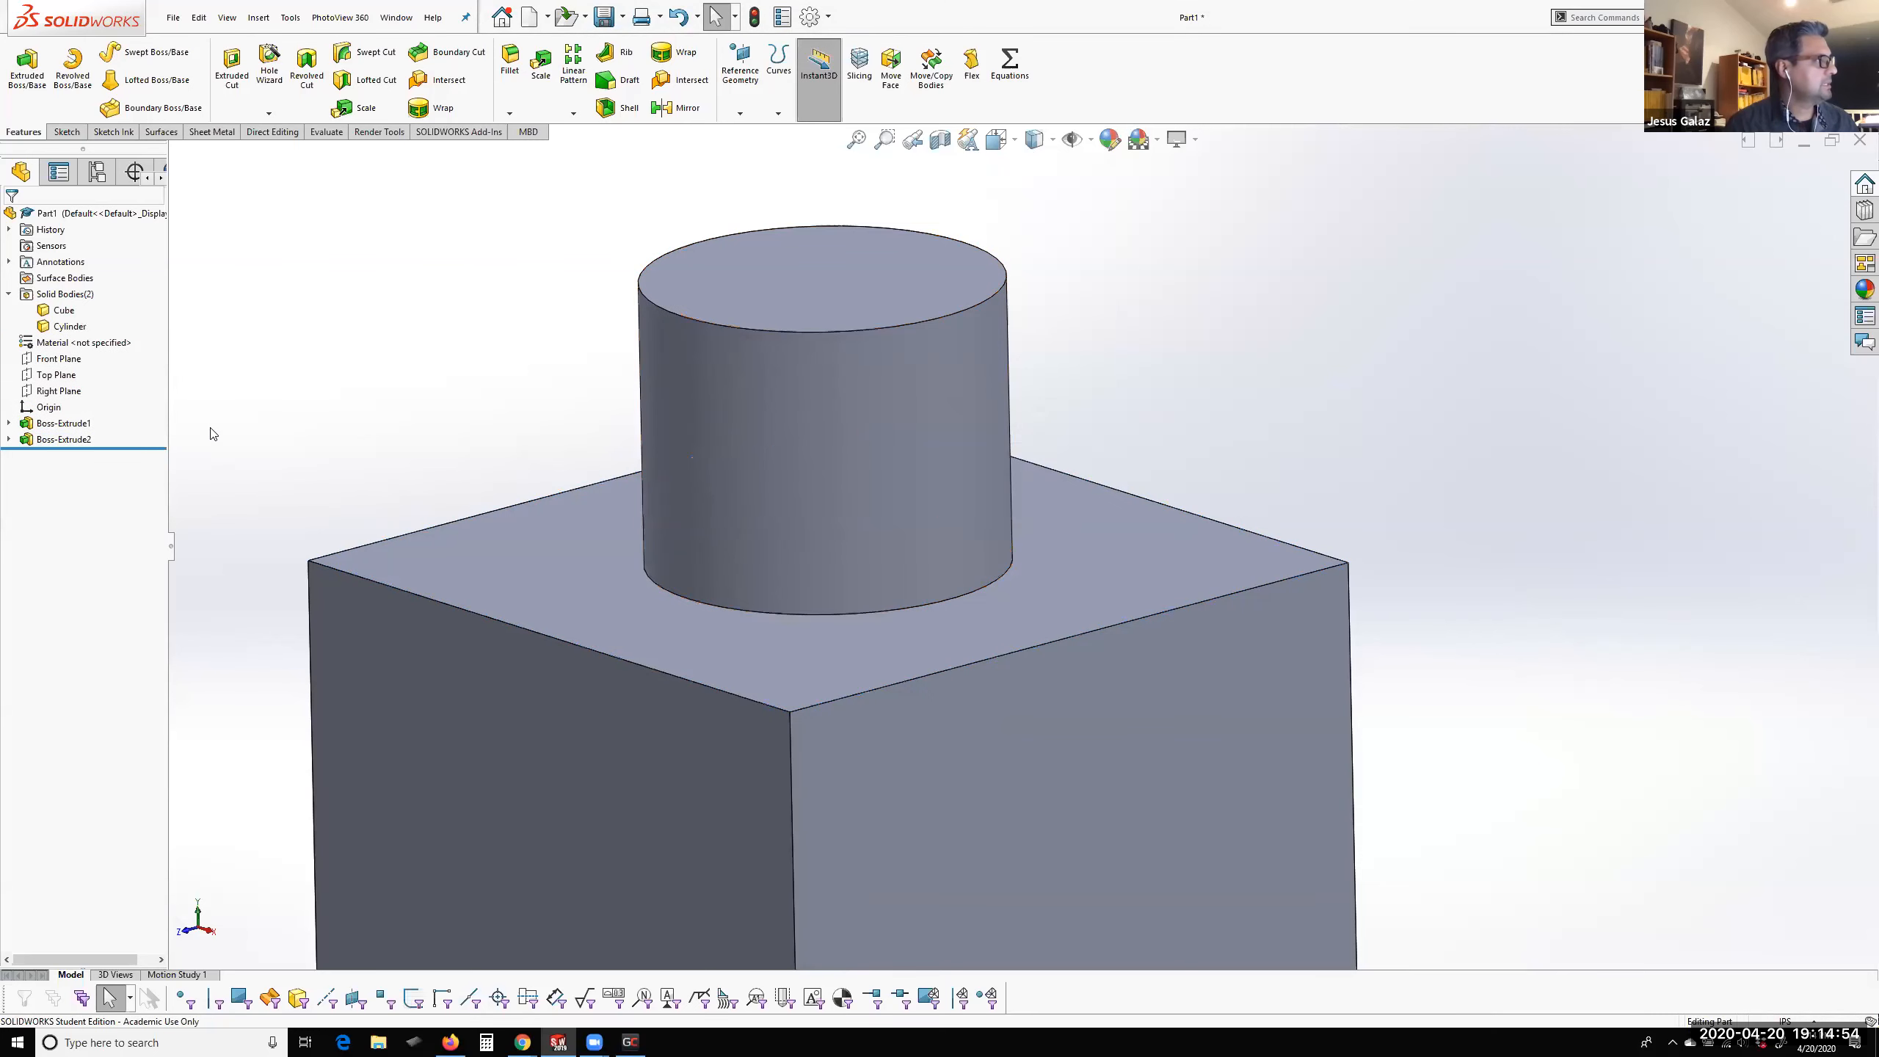
# Highlight the separate Cube and Cylinder bodies to check their extents, and clear the selection
pyautogui.click(44, 311)
pyautogui.keyDown('ctrl'); pyautogui.click(42, 326); pyautogui.keyUp('ctrl')
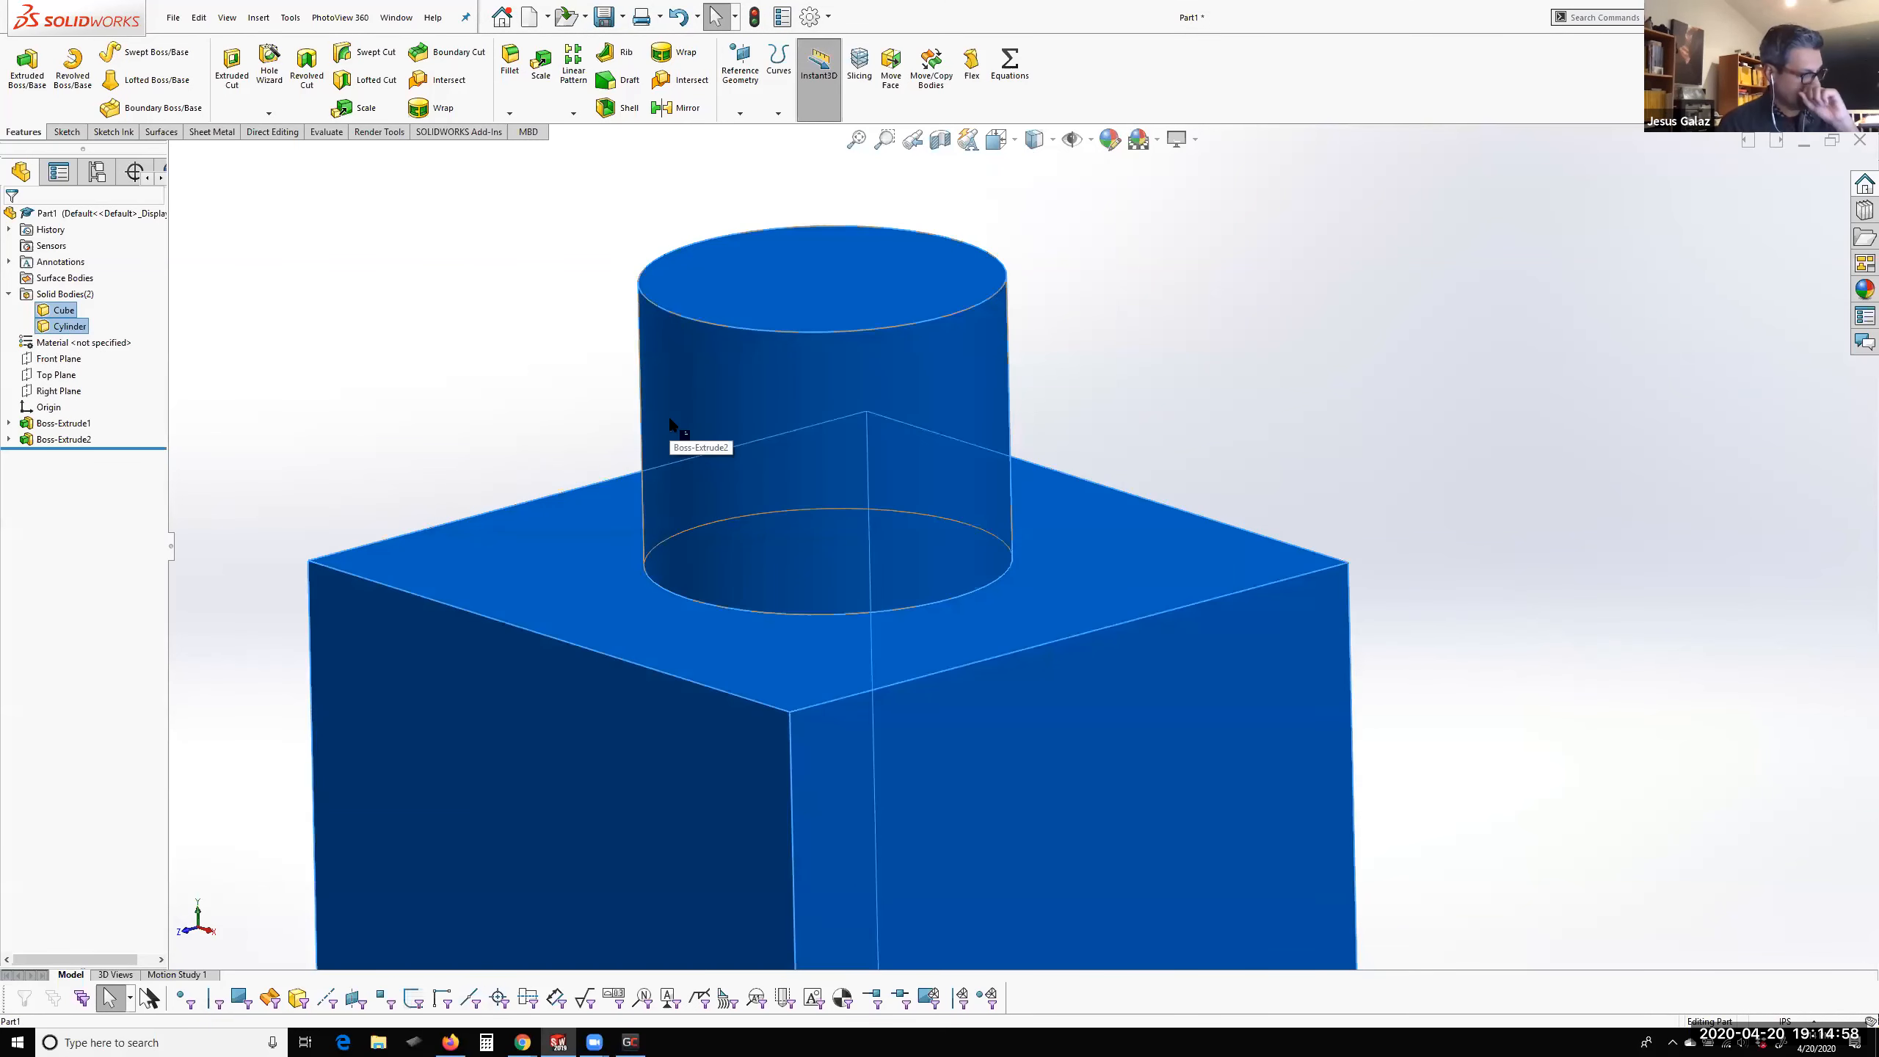
pyautogui.click(1188, 432)
pyautogui.scroll(3, 651, 379)
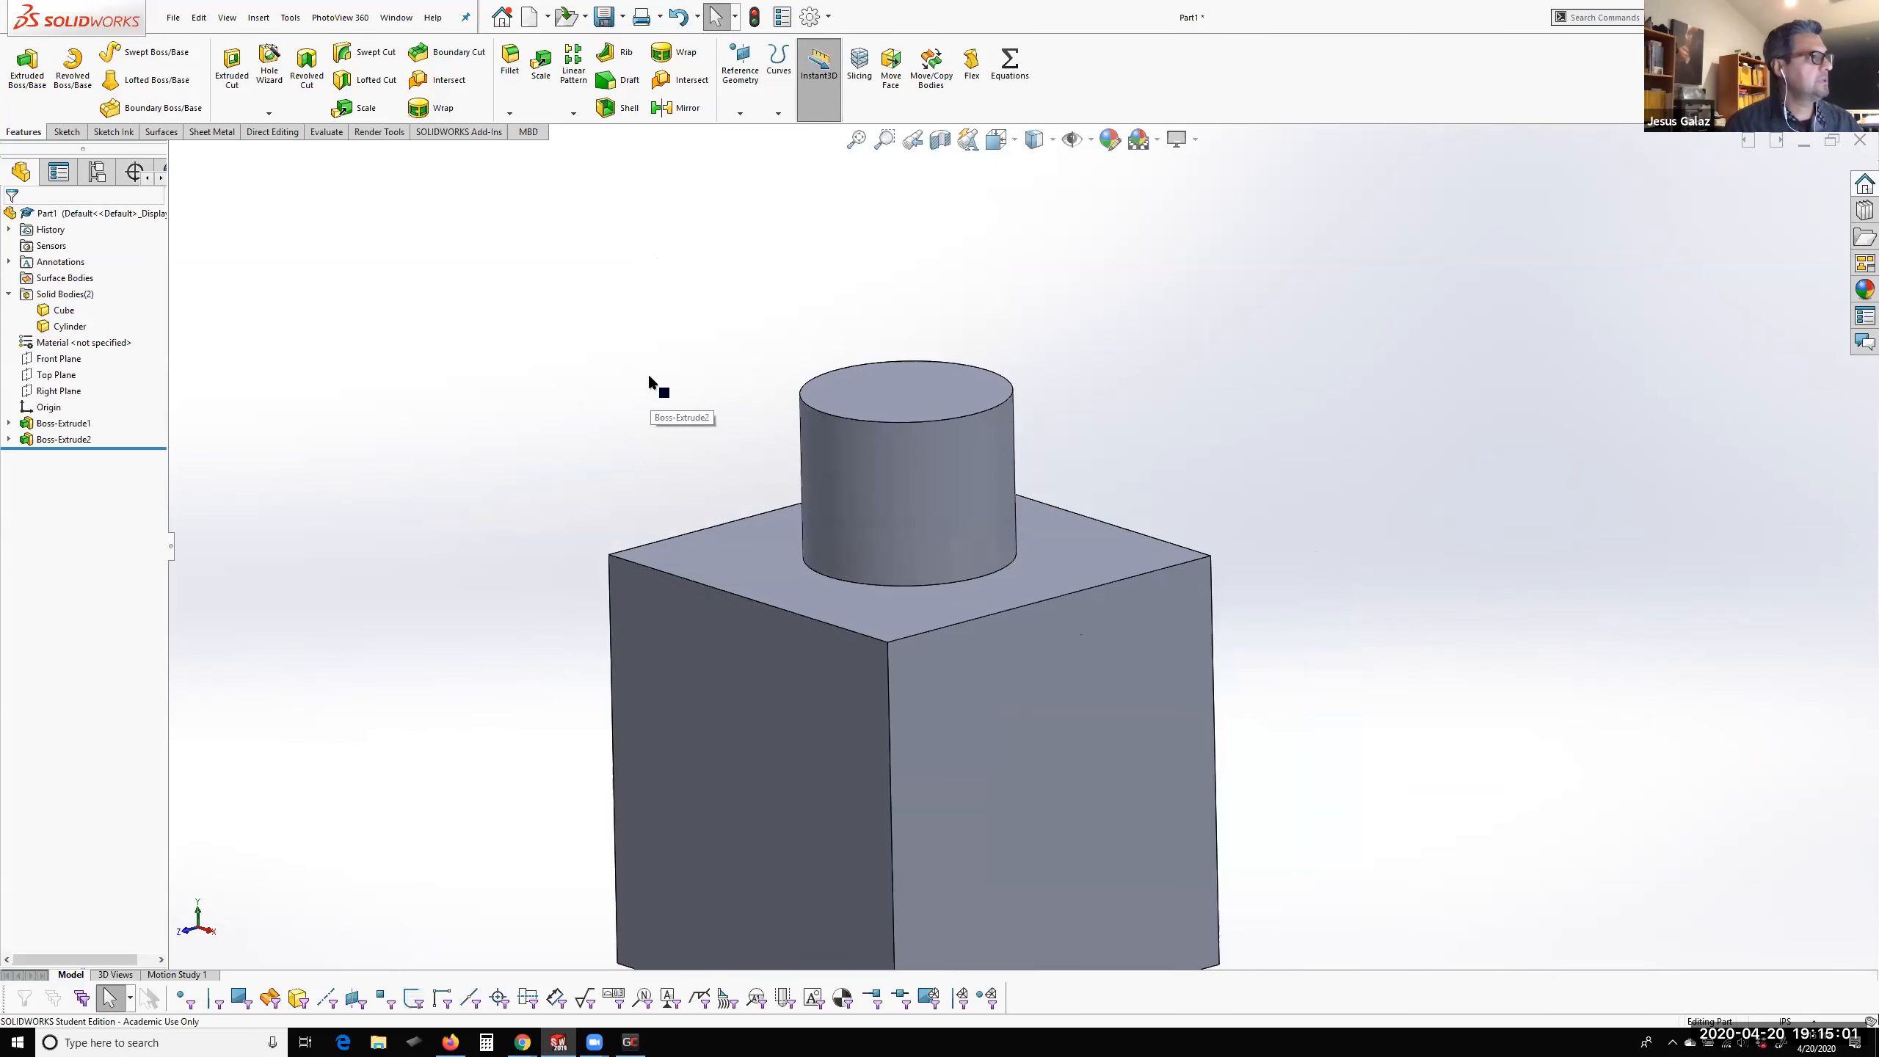
pyautogui.click(271, 133)
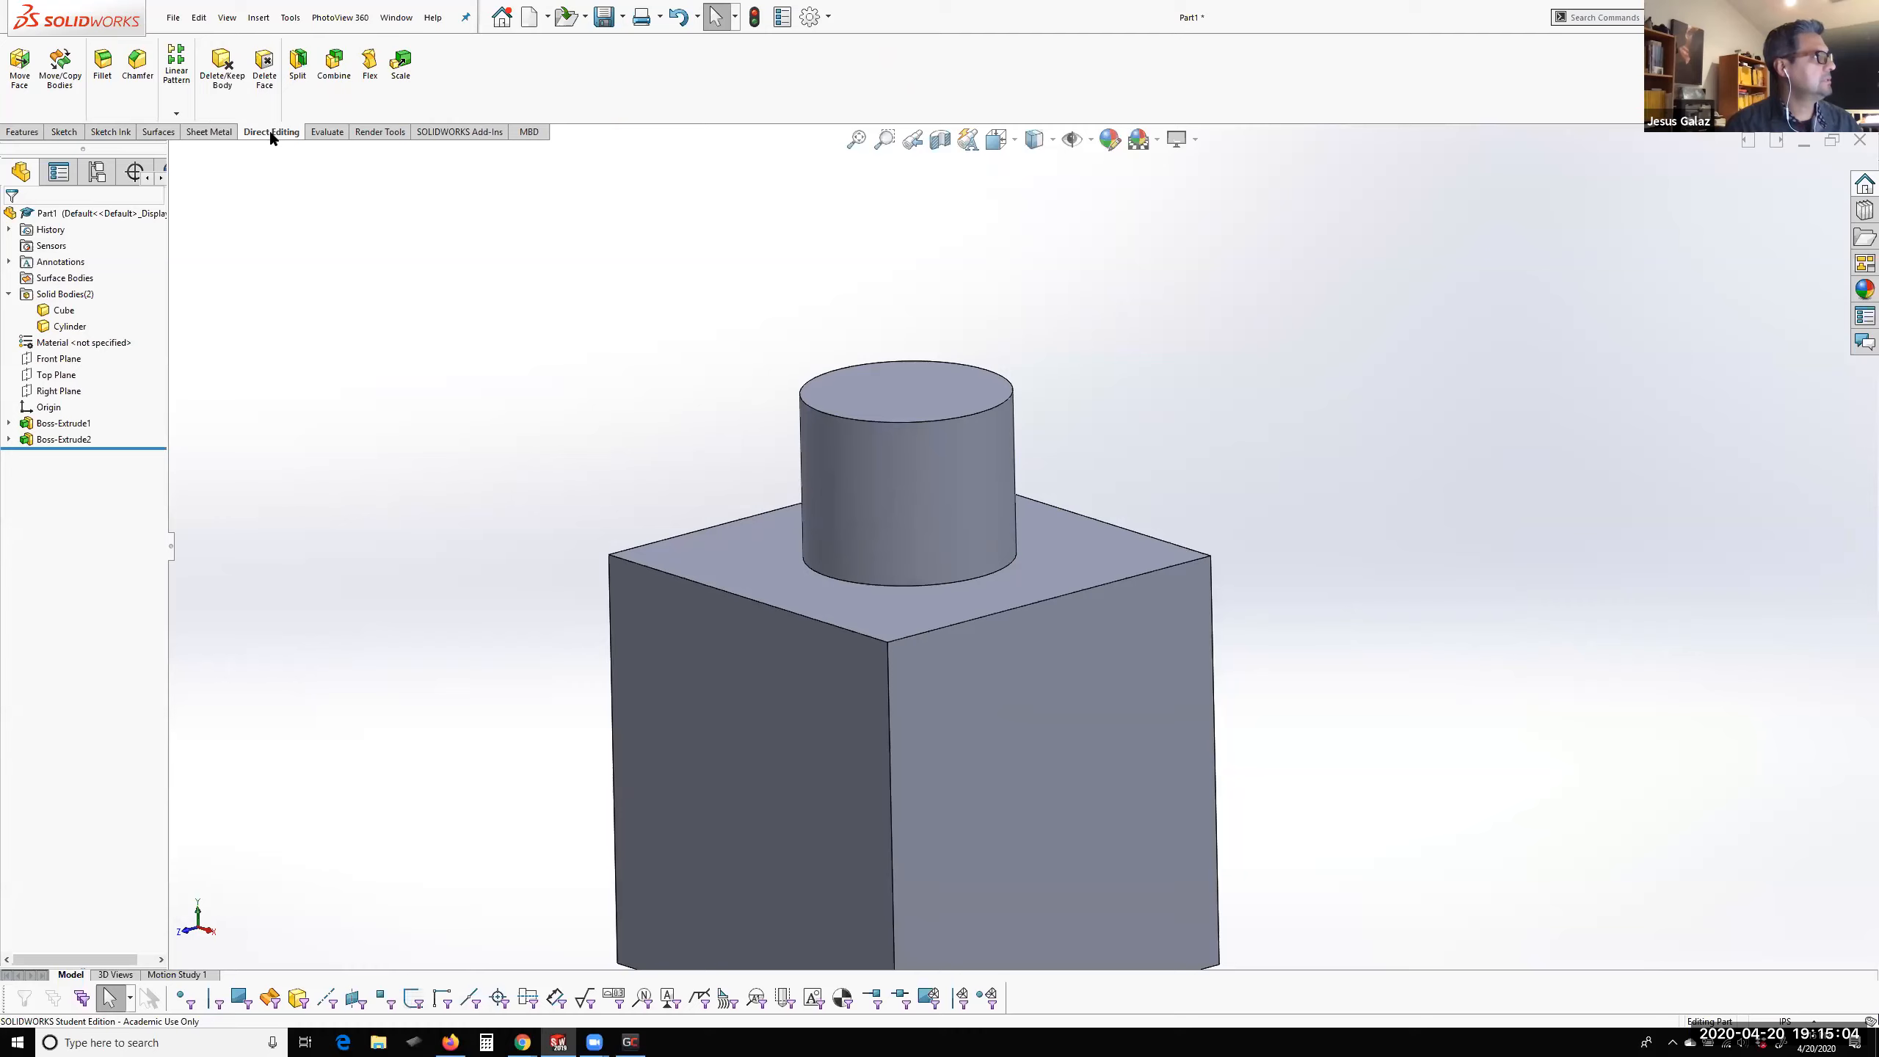
pyautogui.rightClick(209, 133)
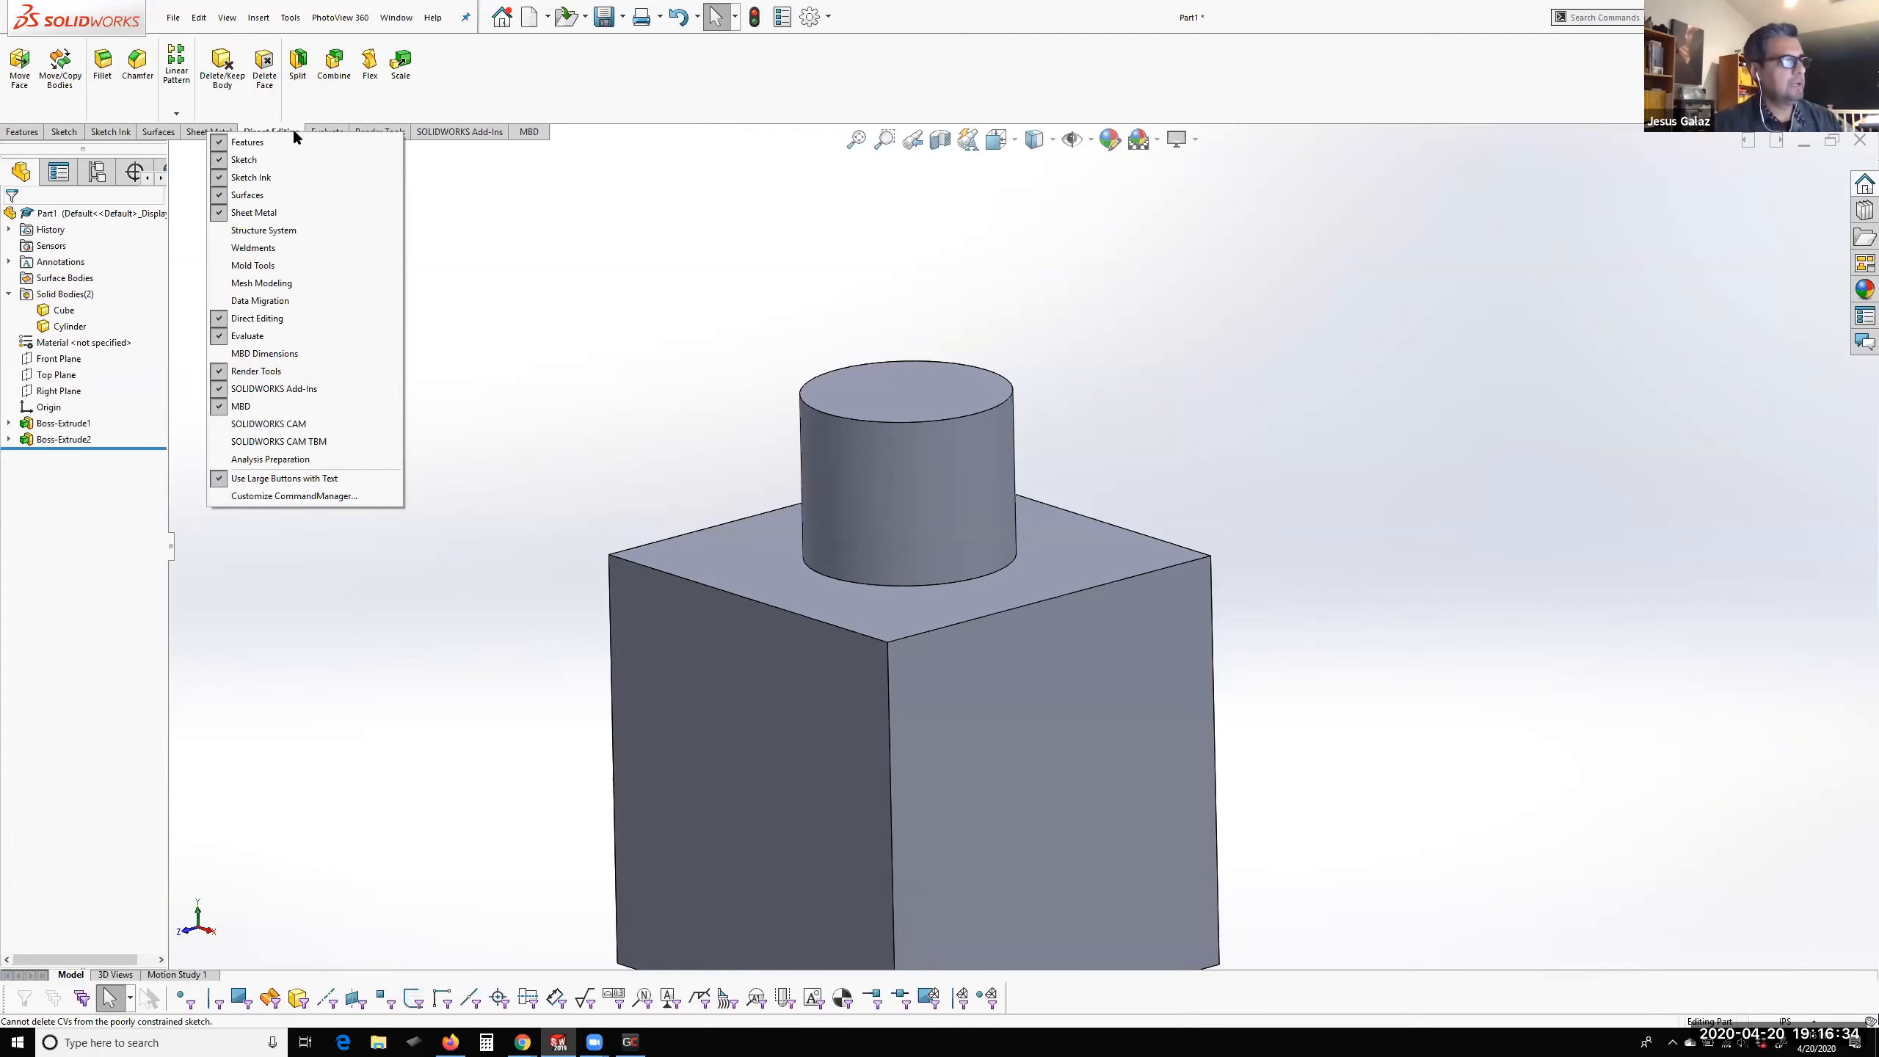
pyautogui.click(549, 309)
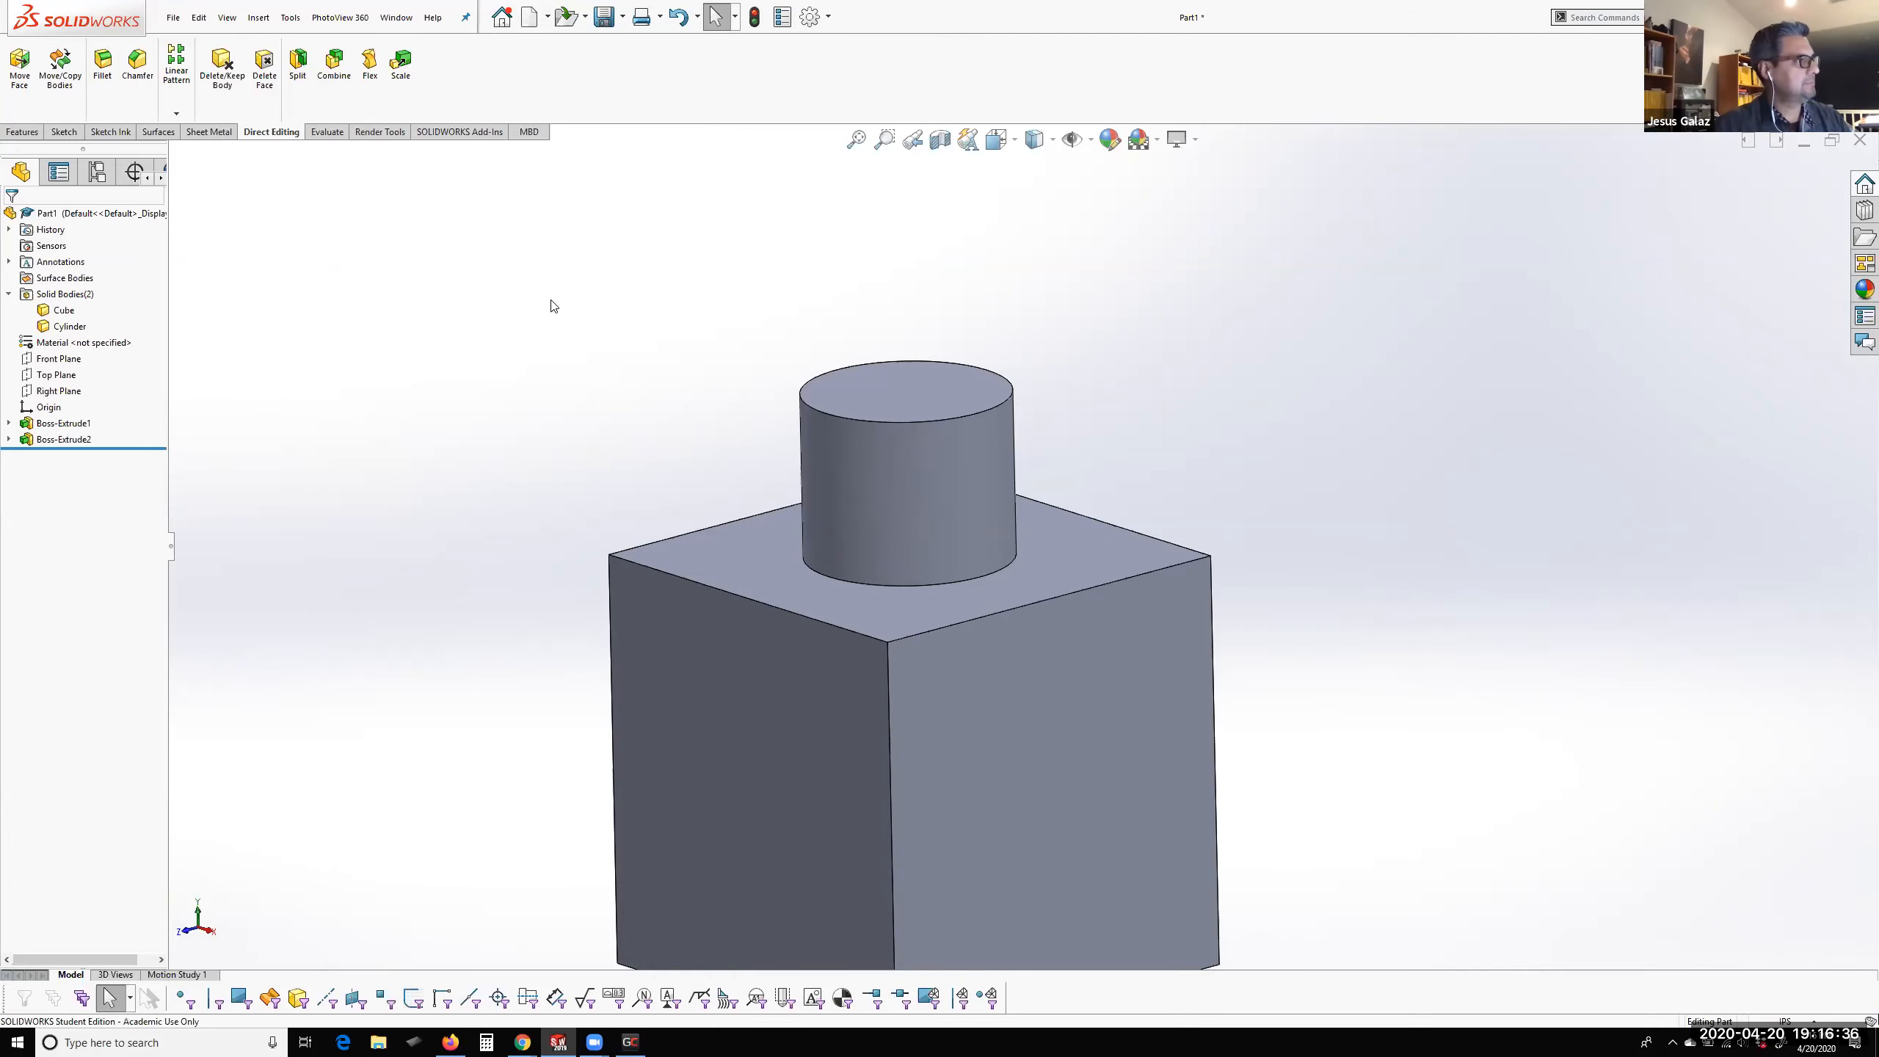
# Examine the cube and cylinder from several angles and distances, and return to the isometric view
pyautogui.scroll(5, 1051, 636)
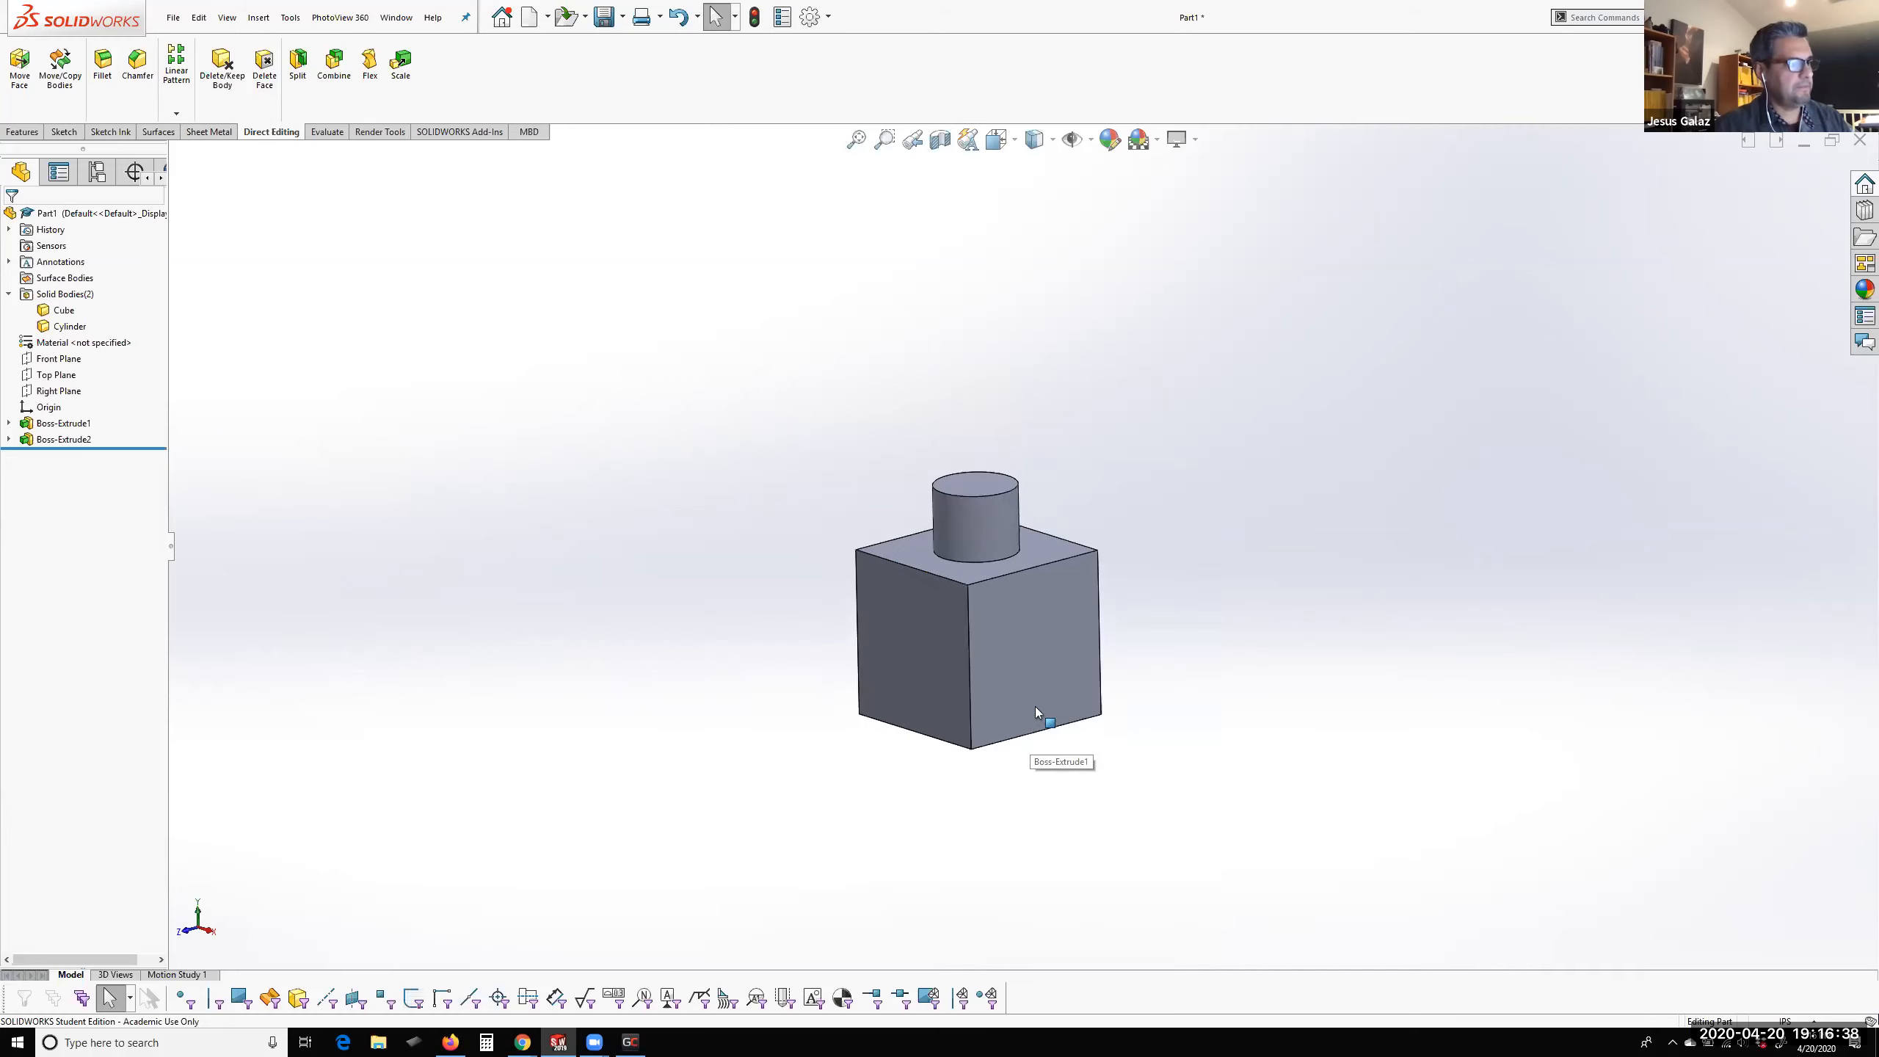
pyautogui.scroll(-4, 1027, 712)
pyautogui.scroll(2, 952, 345)
pyautogui.scroll(-3, 976, 386)
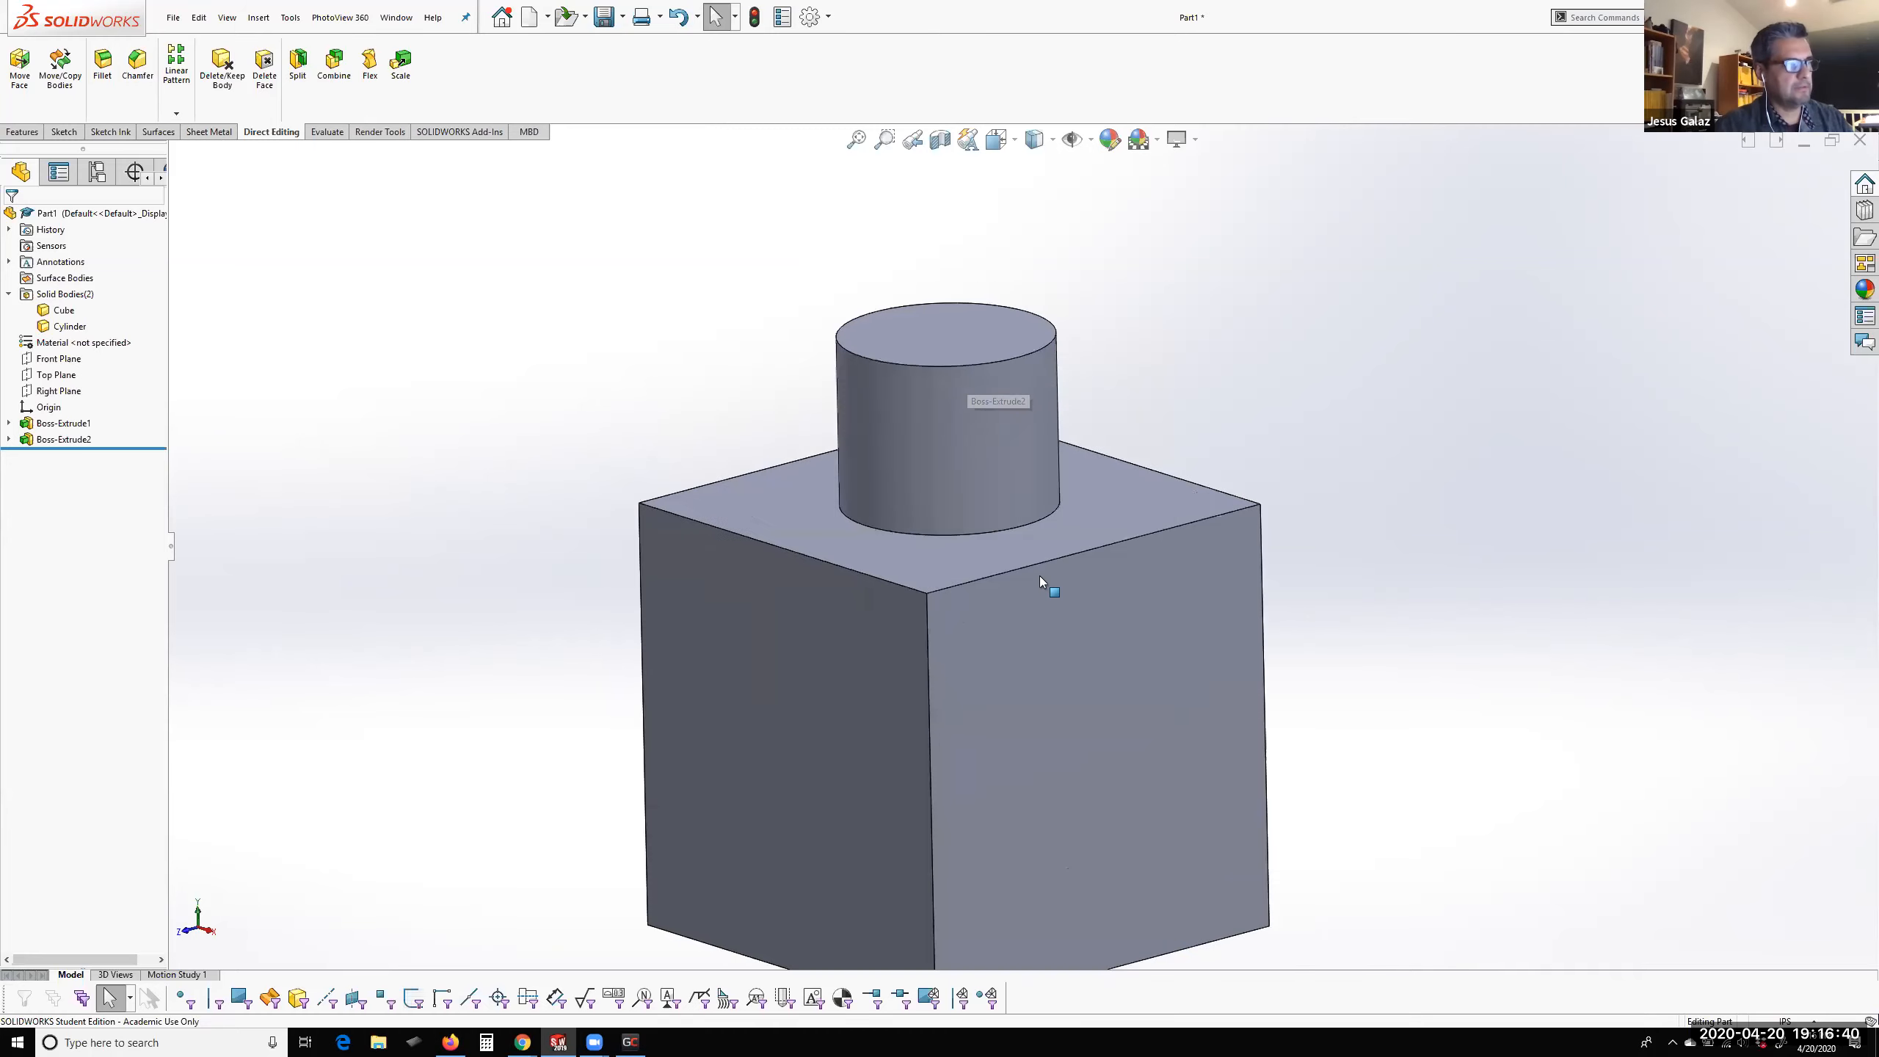
pyautogui.scroll(3, 1032, 558)
pyautogui.moveTo(1088, 625); pyautogui.dragTo(1273, 666, button='middle')
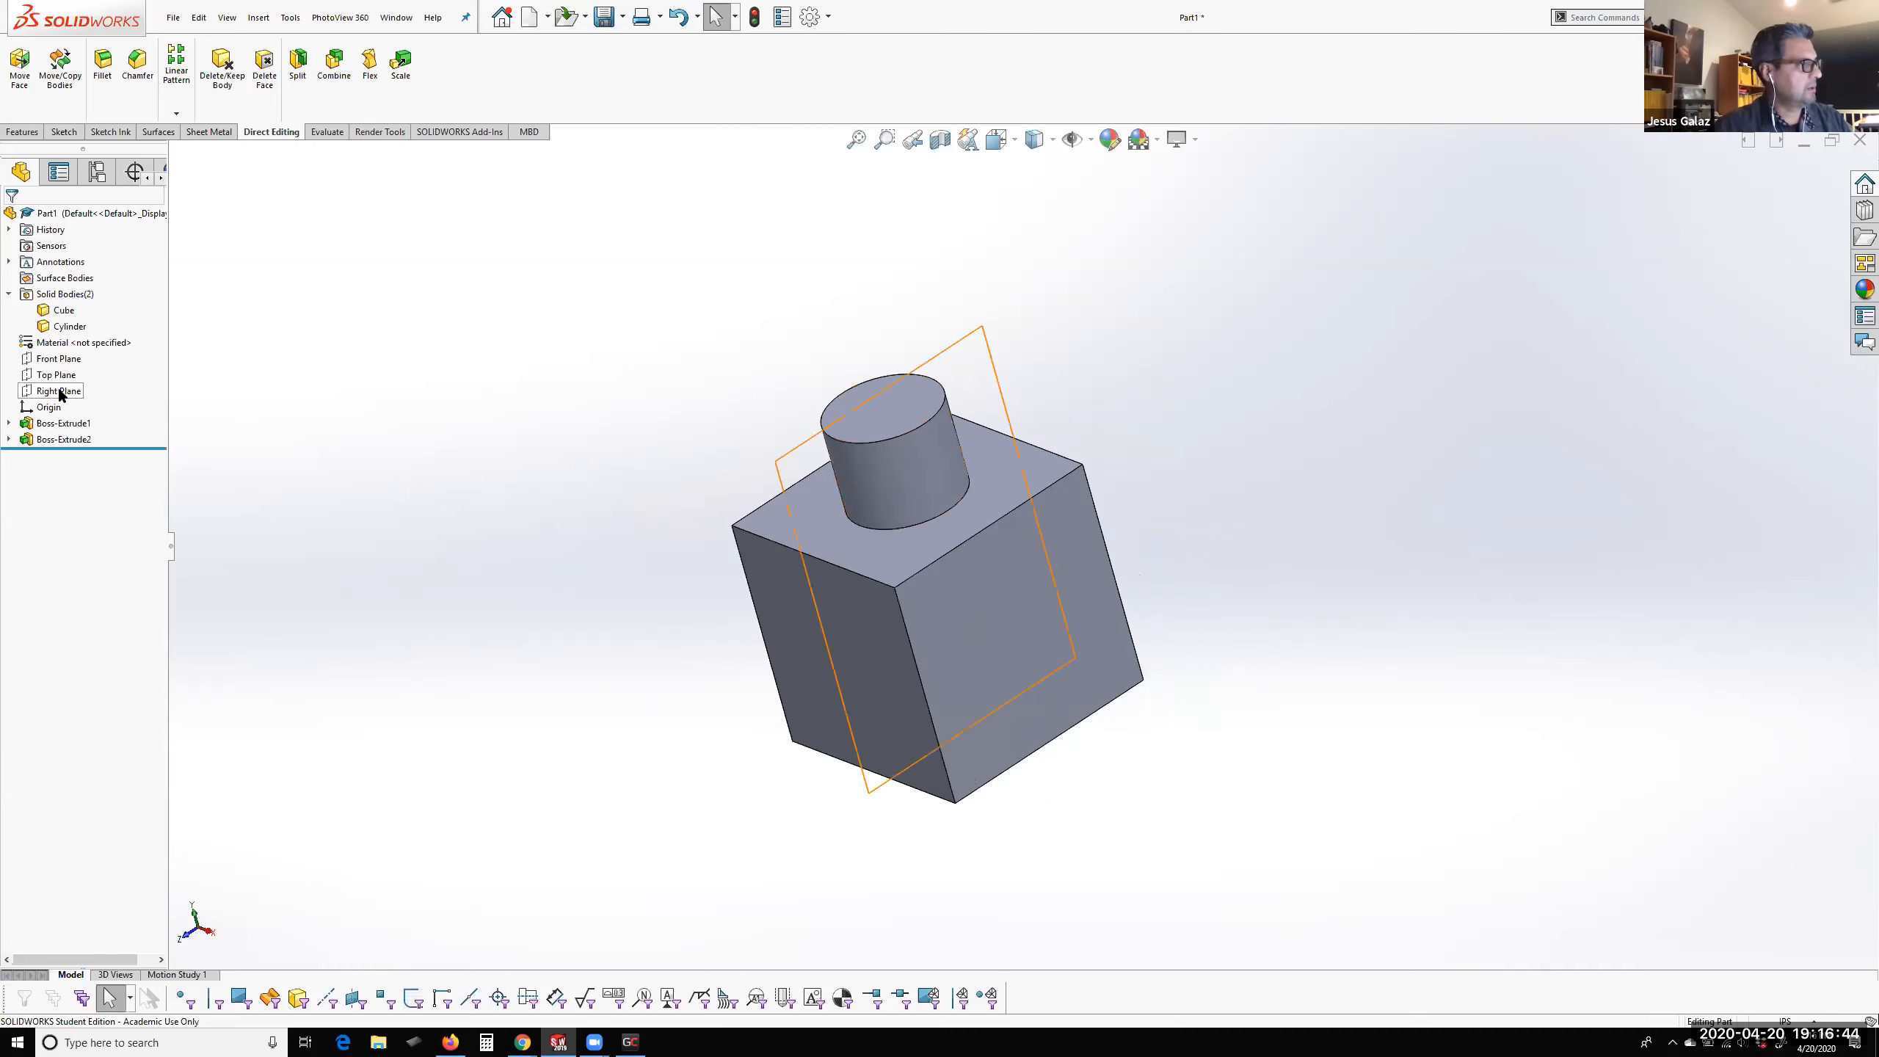
pyautogui.moveTo(952, 527); pyautogui.dragTo(1109, 547, button='middle')
pyautogui.moveTo(1097, 631); pyautogui.dragTo(982, 687, button='middle')
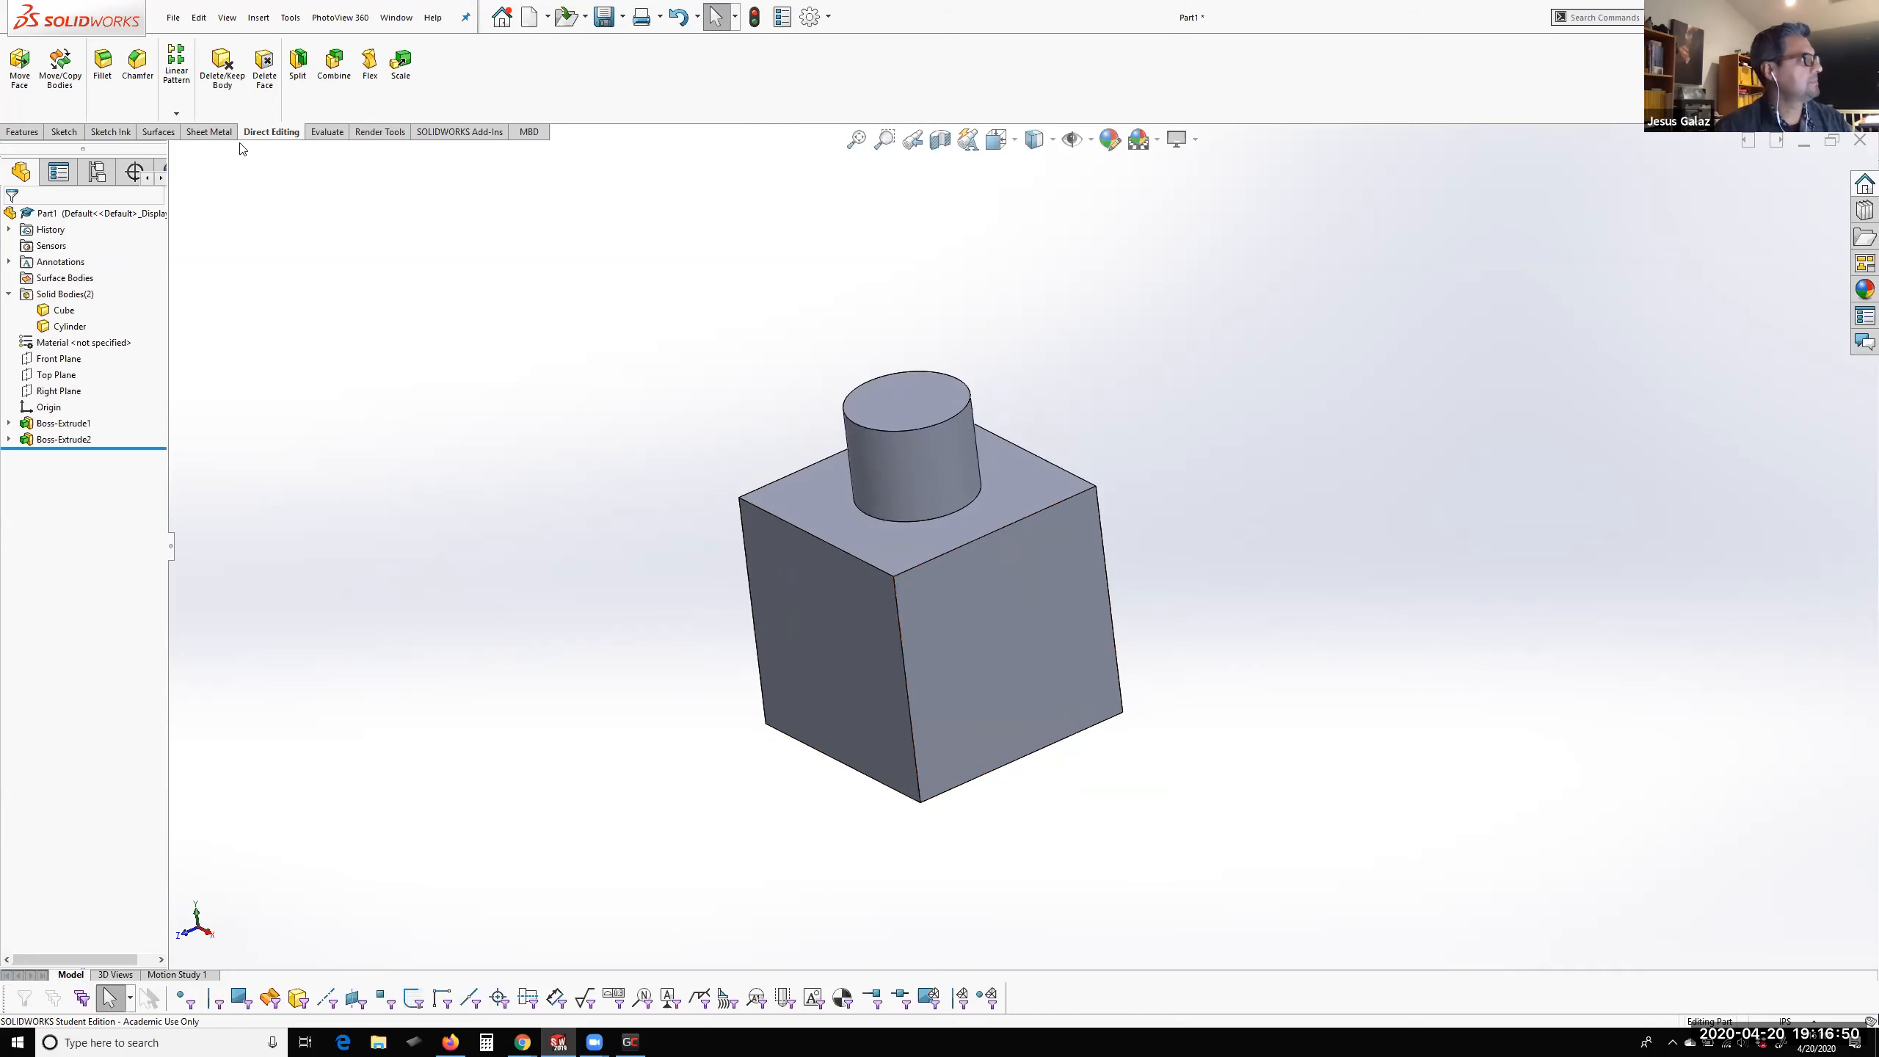
pyautogui.scroll(2, 789, 385)
pyautogui.scroll(-5, 788, 385)
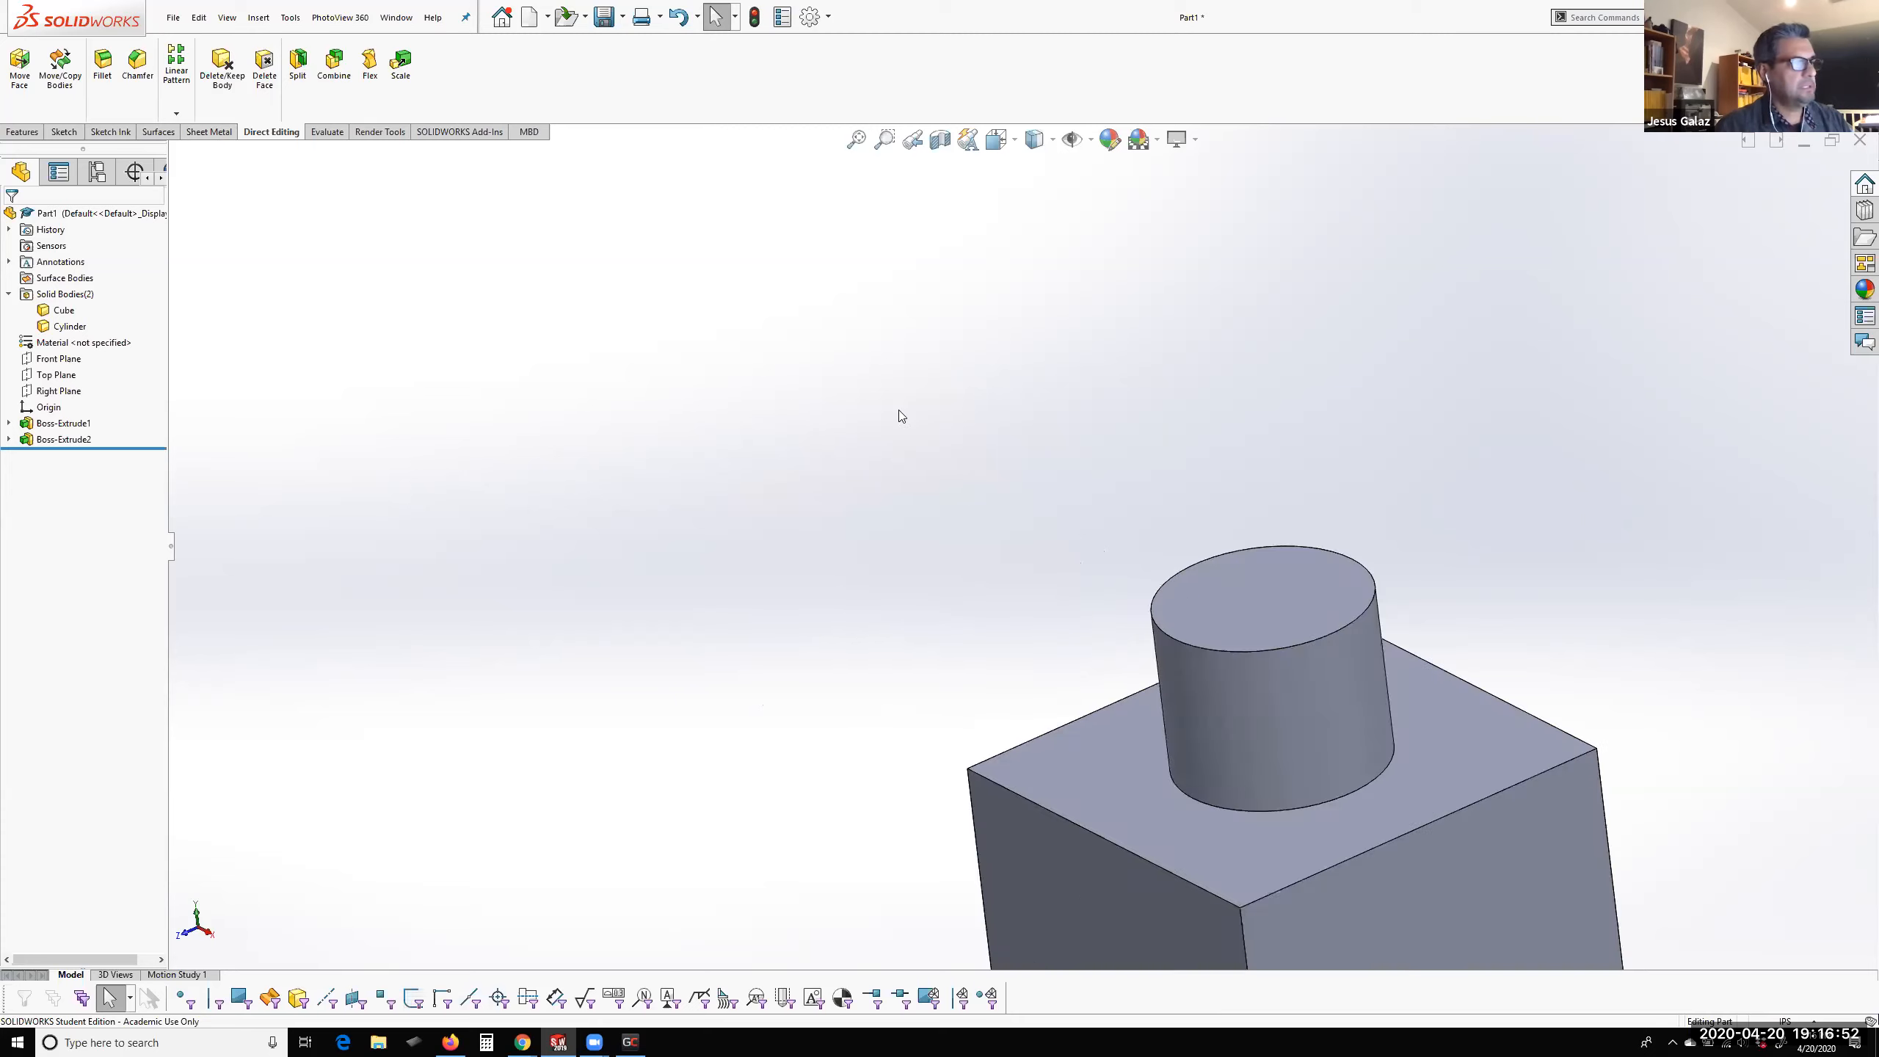
pyautogui.scroll(5, 1143, 723)
pyautogui.scroll(-4, 1144, 722)
pyautogui.moveTo(1220, 613); pyautogui.dragTo(1294, 656, button='middle')
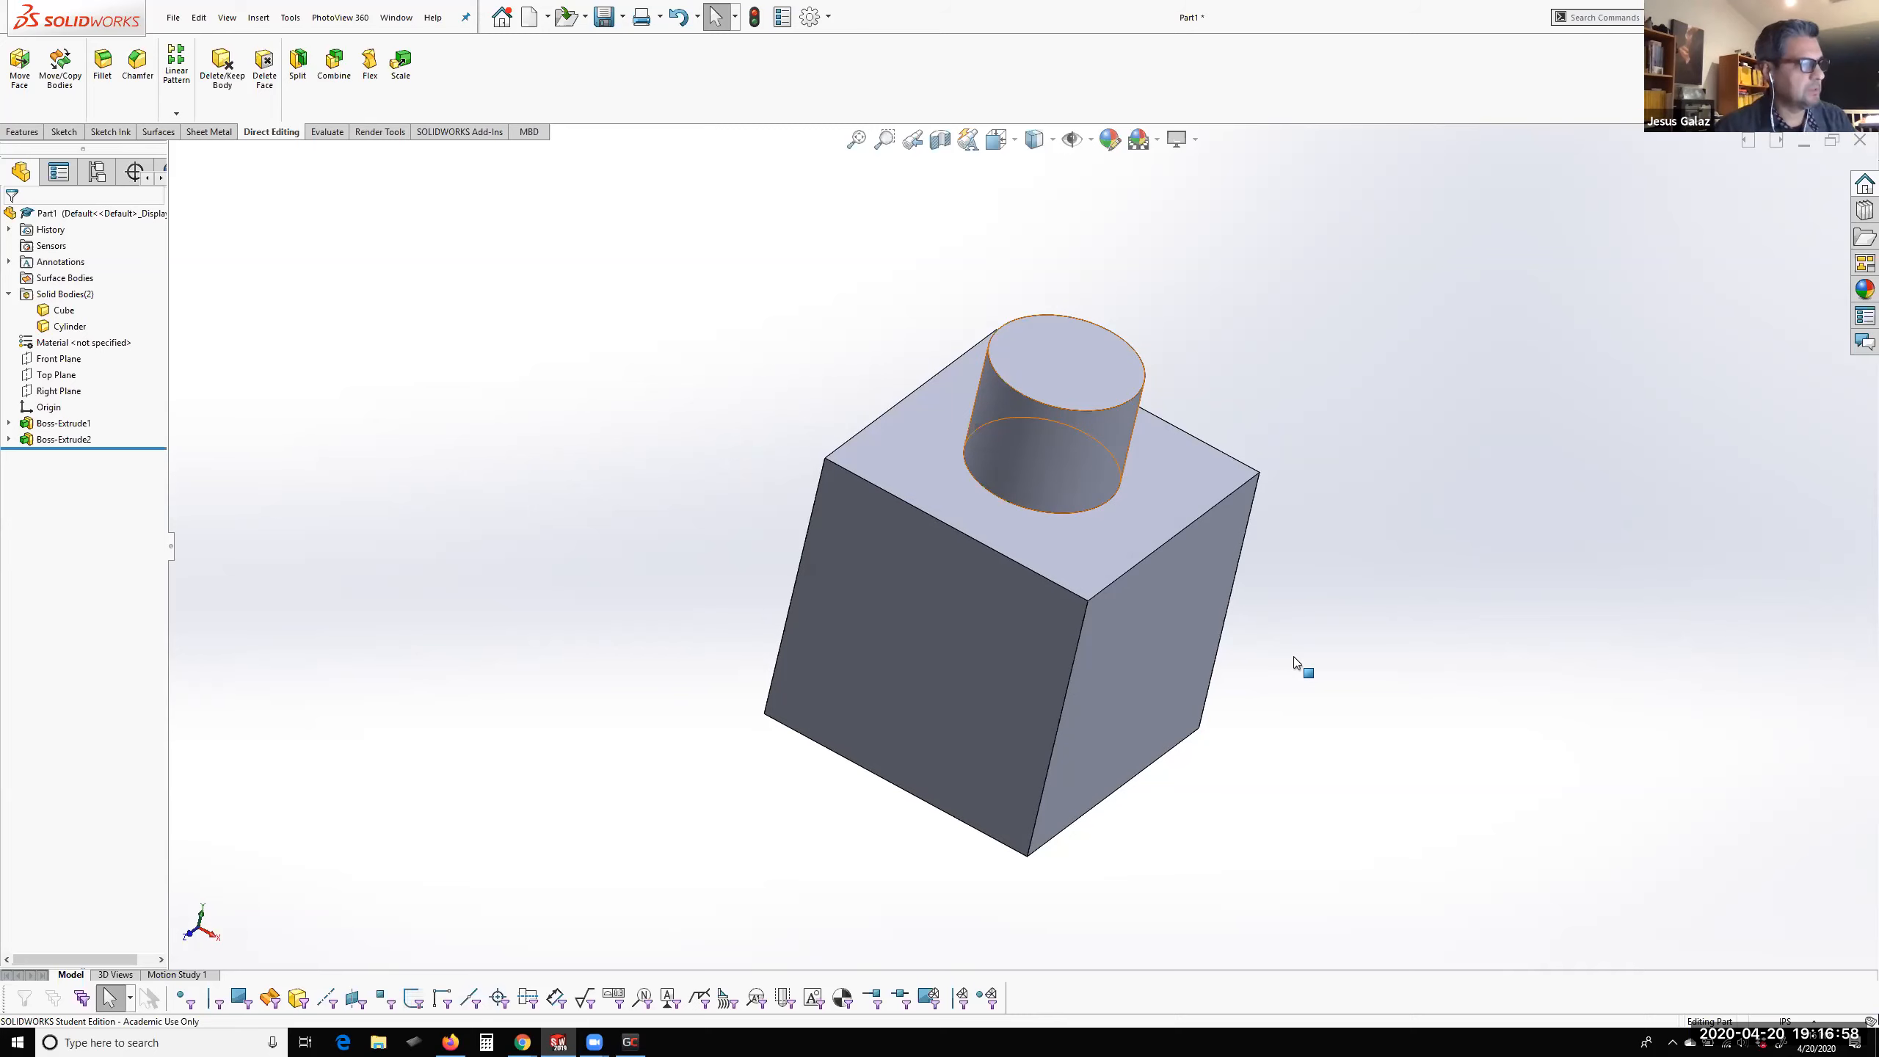
pyautogui.hotkey('ctrl', '7')
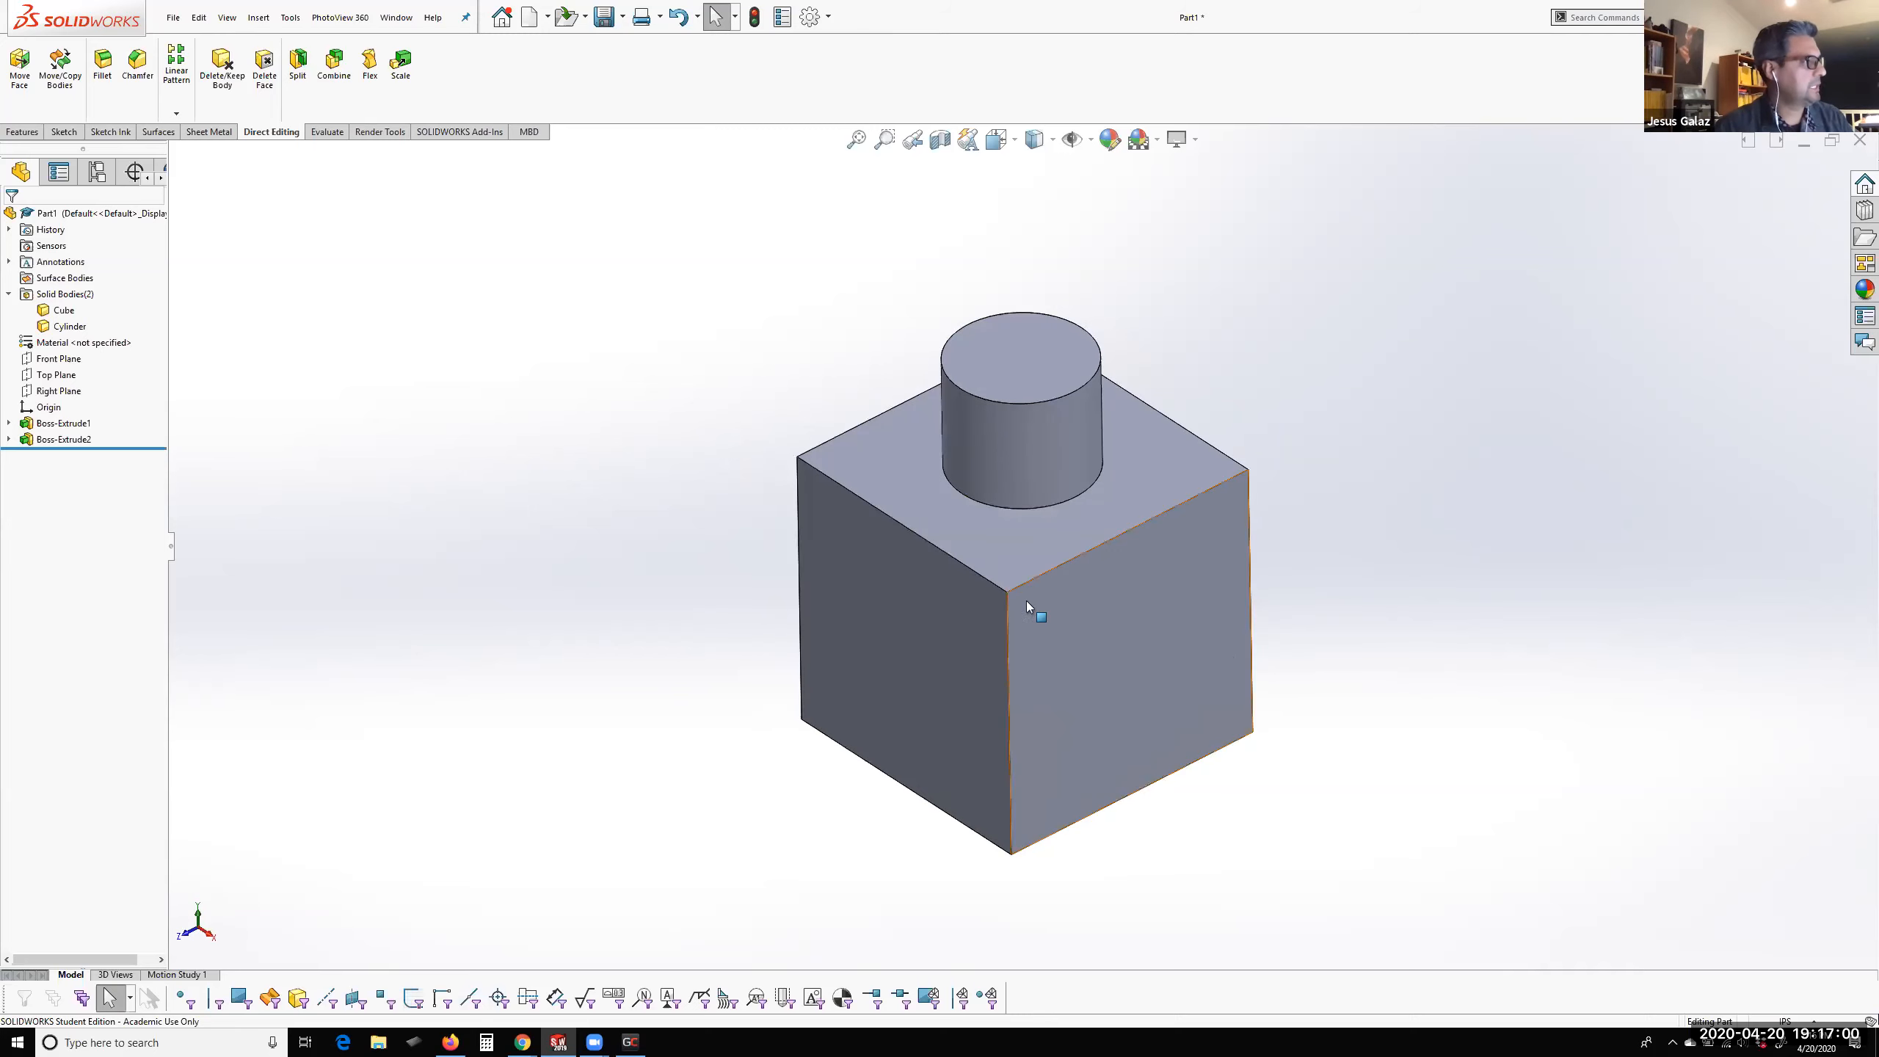
# Inspect the cube's side face with its dimensions and handles, and check the Instant3D setting
pyautogui.click(957, 618)
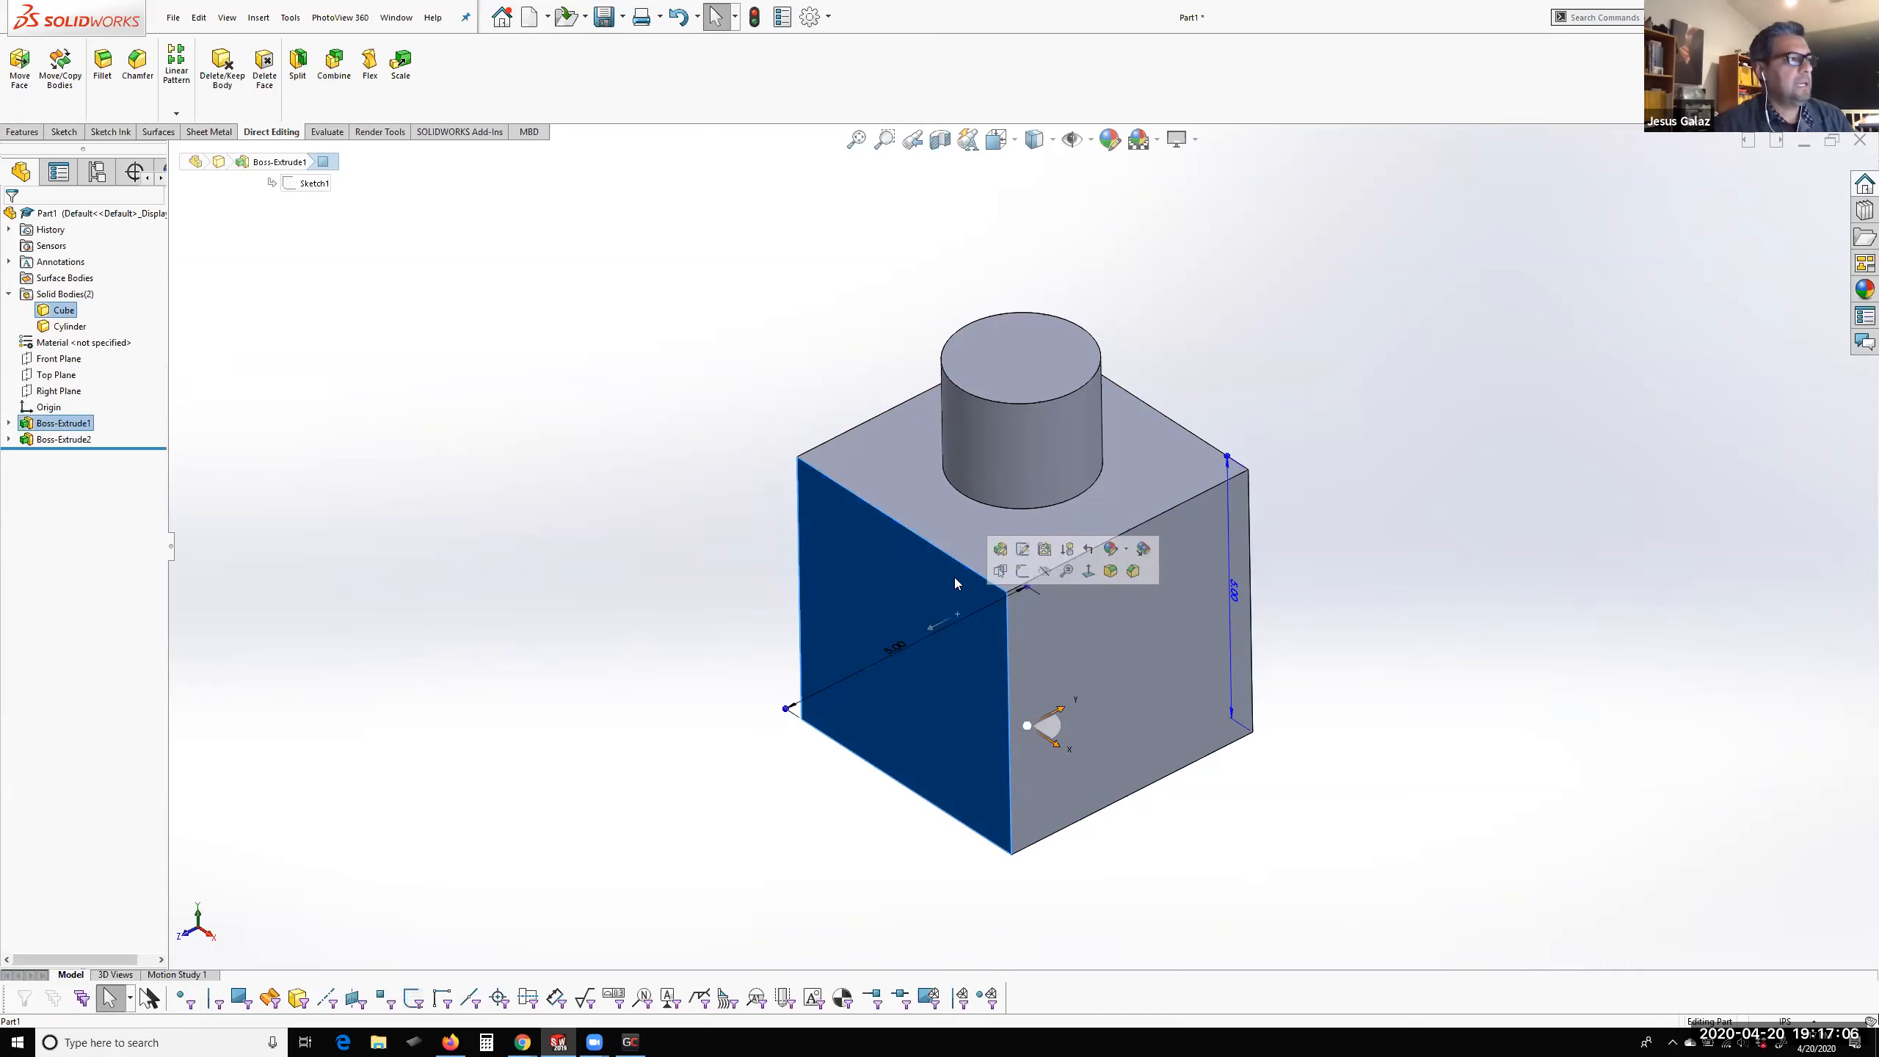
pyautogui.click(728, 442)
pyautogui.click(35, 132)
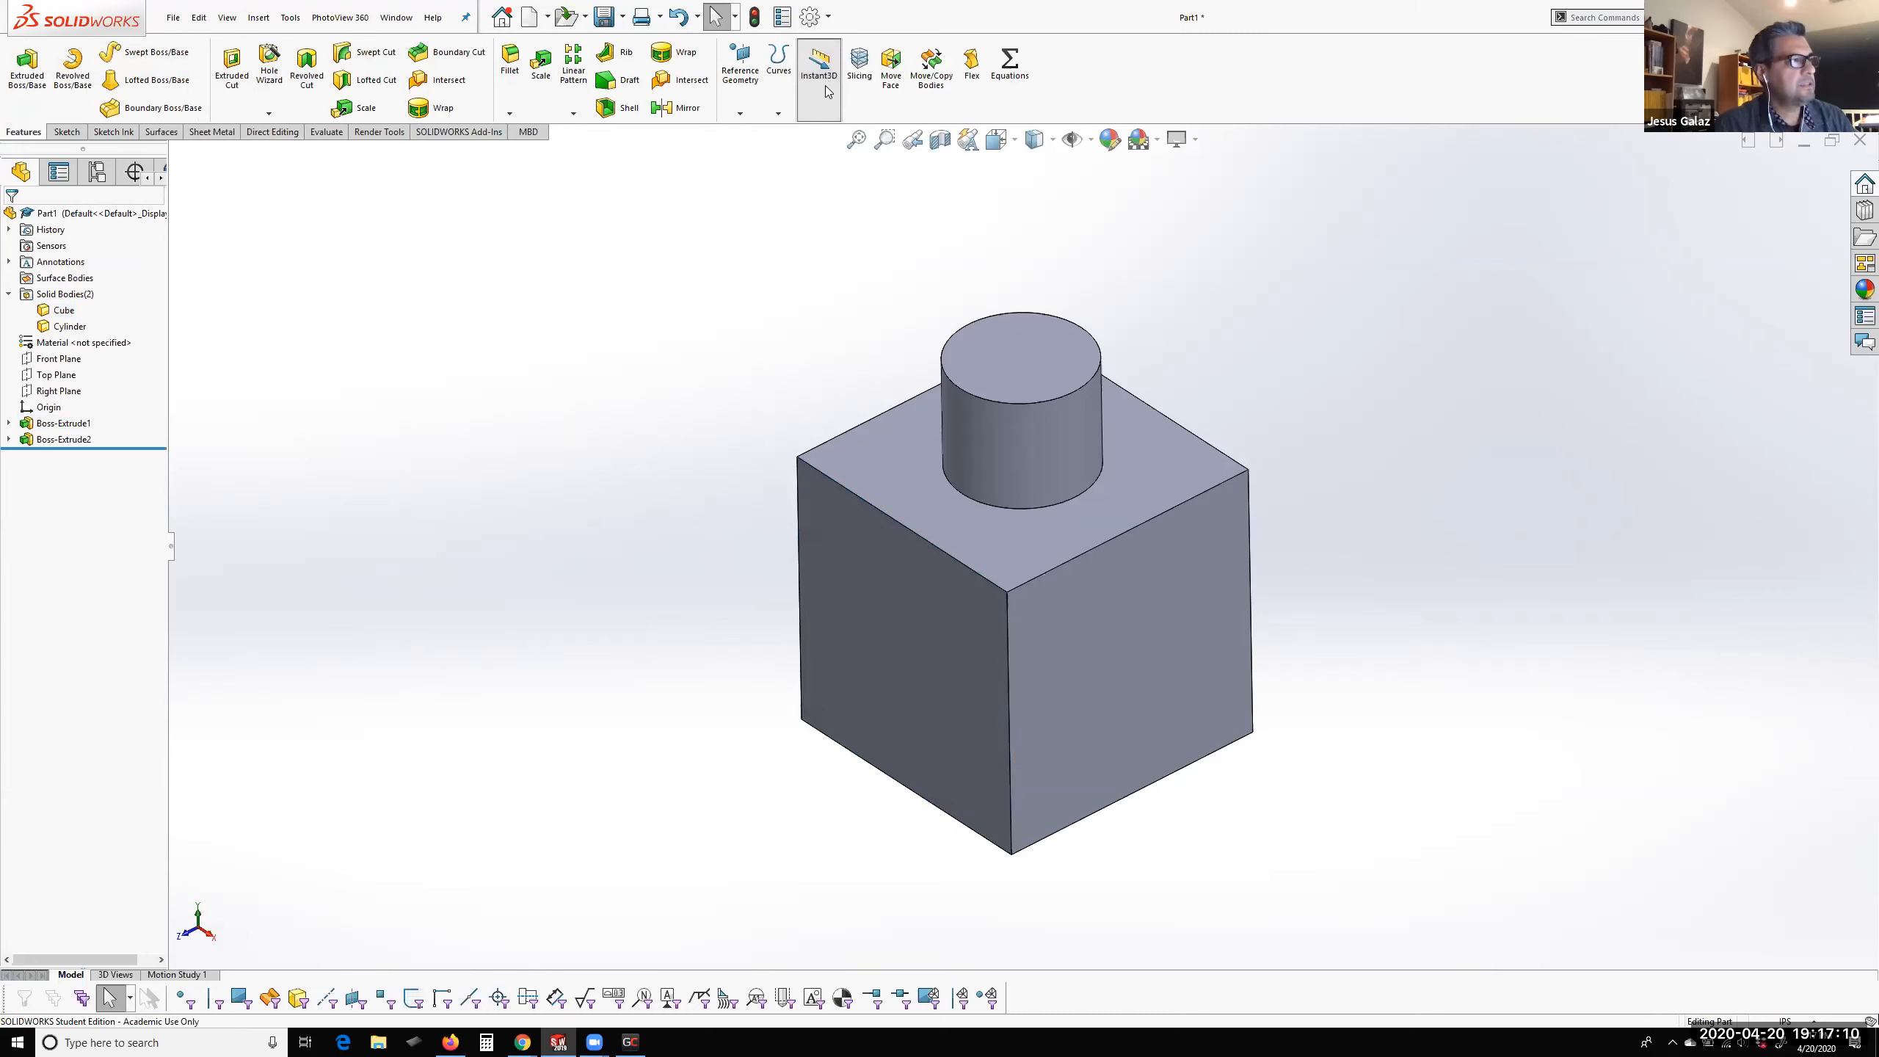
pyautogui.click(828, 91)
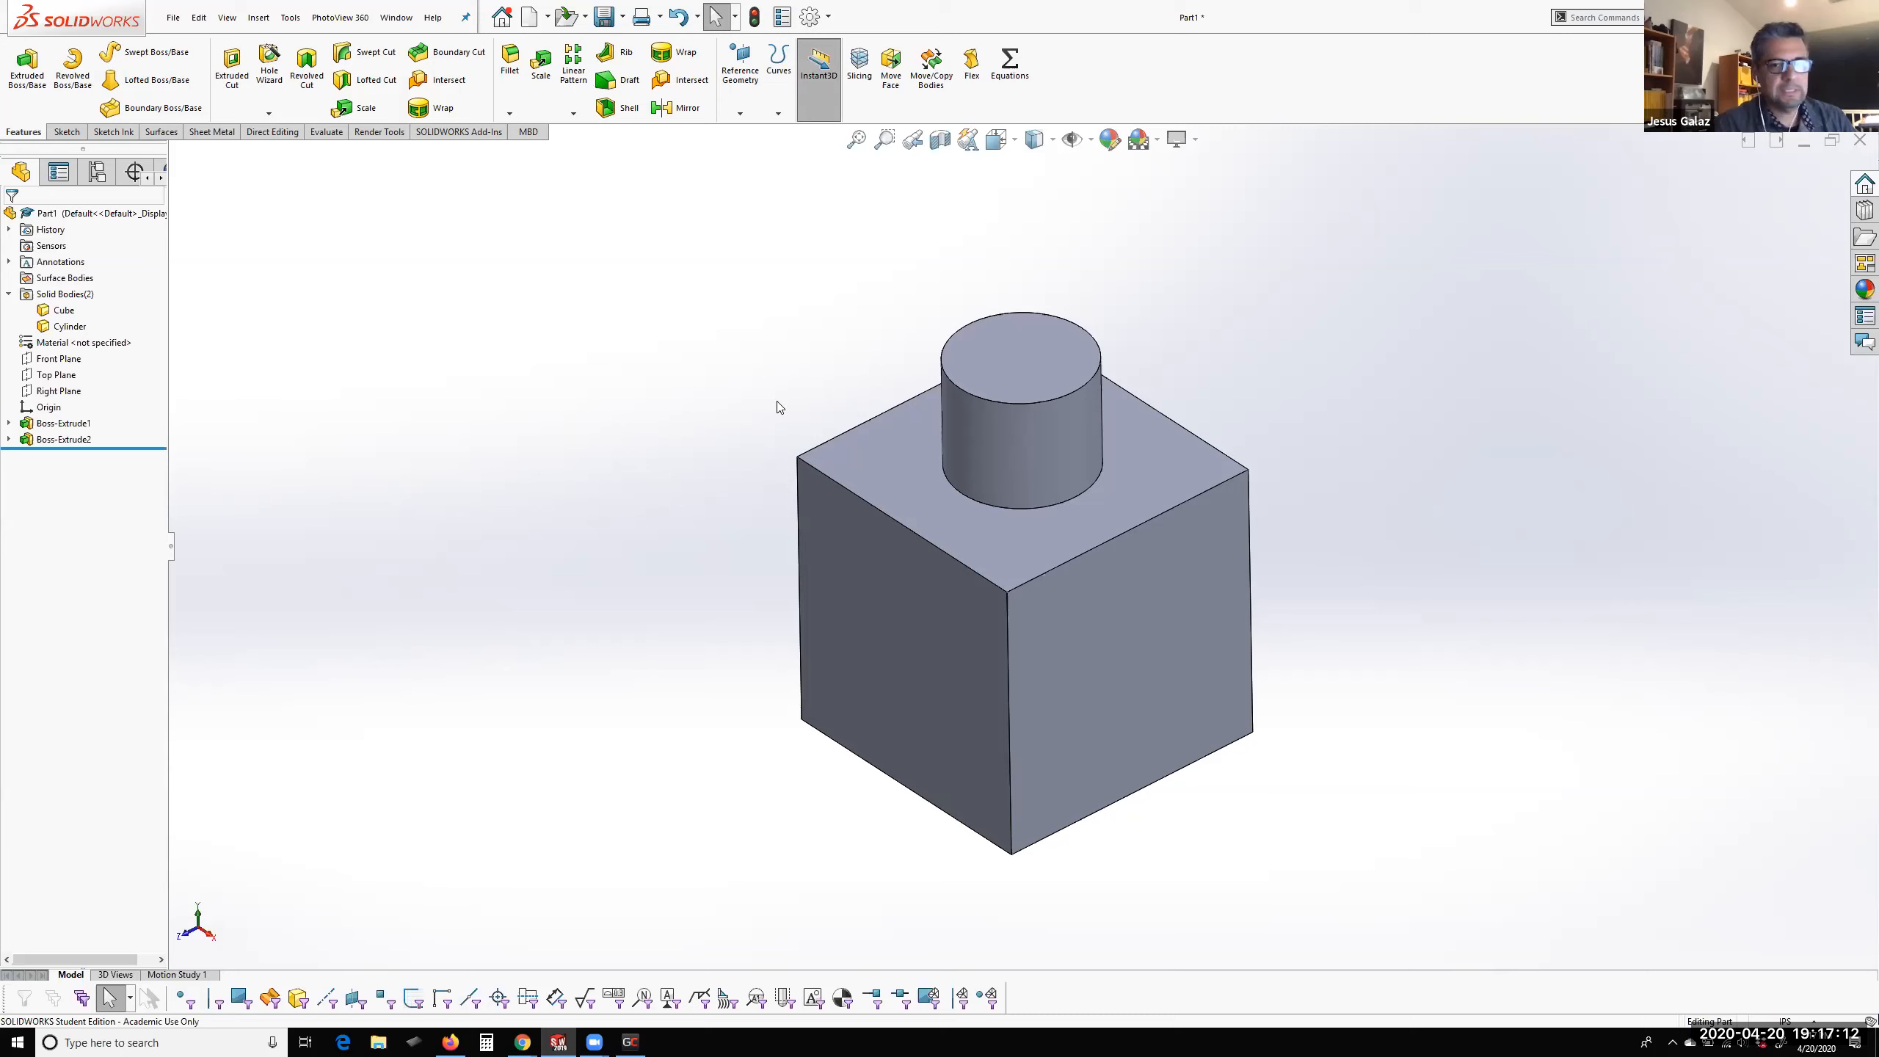
pyautogui.click(855, 620)
pyautogui.click(1383, 650)
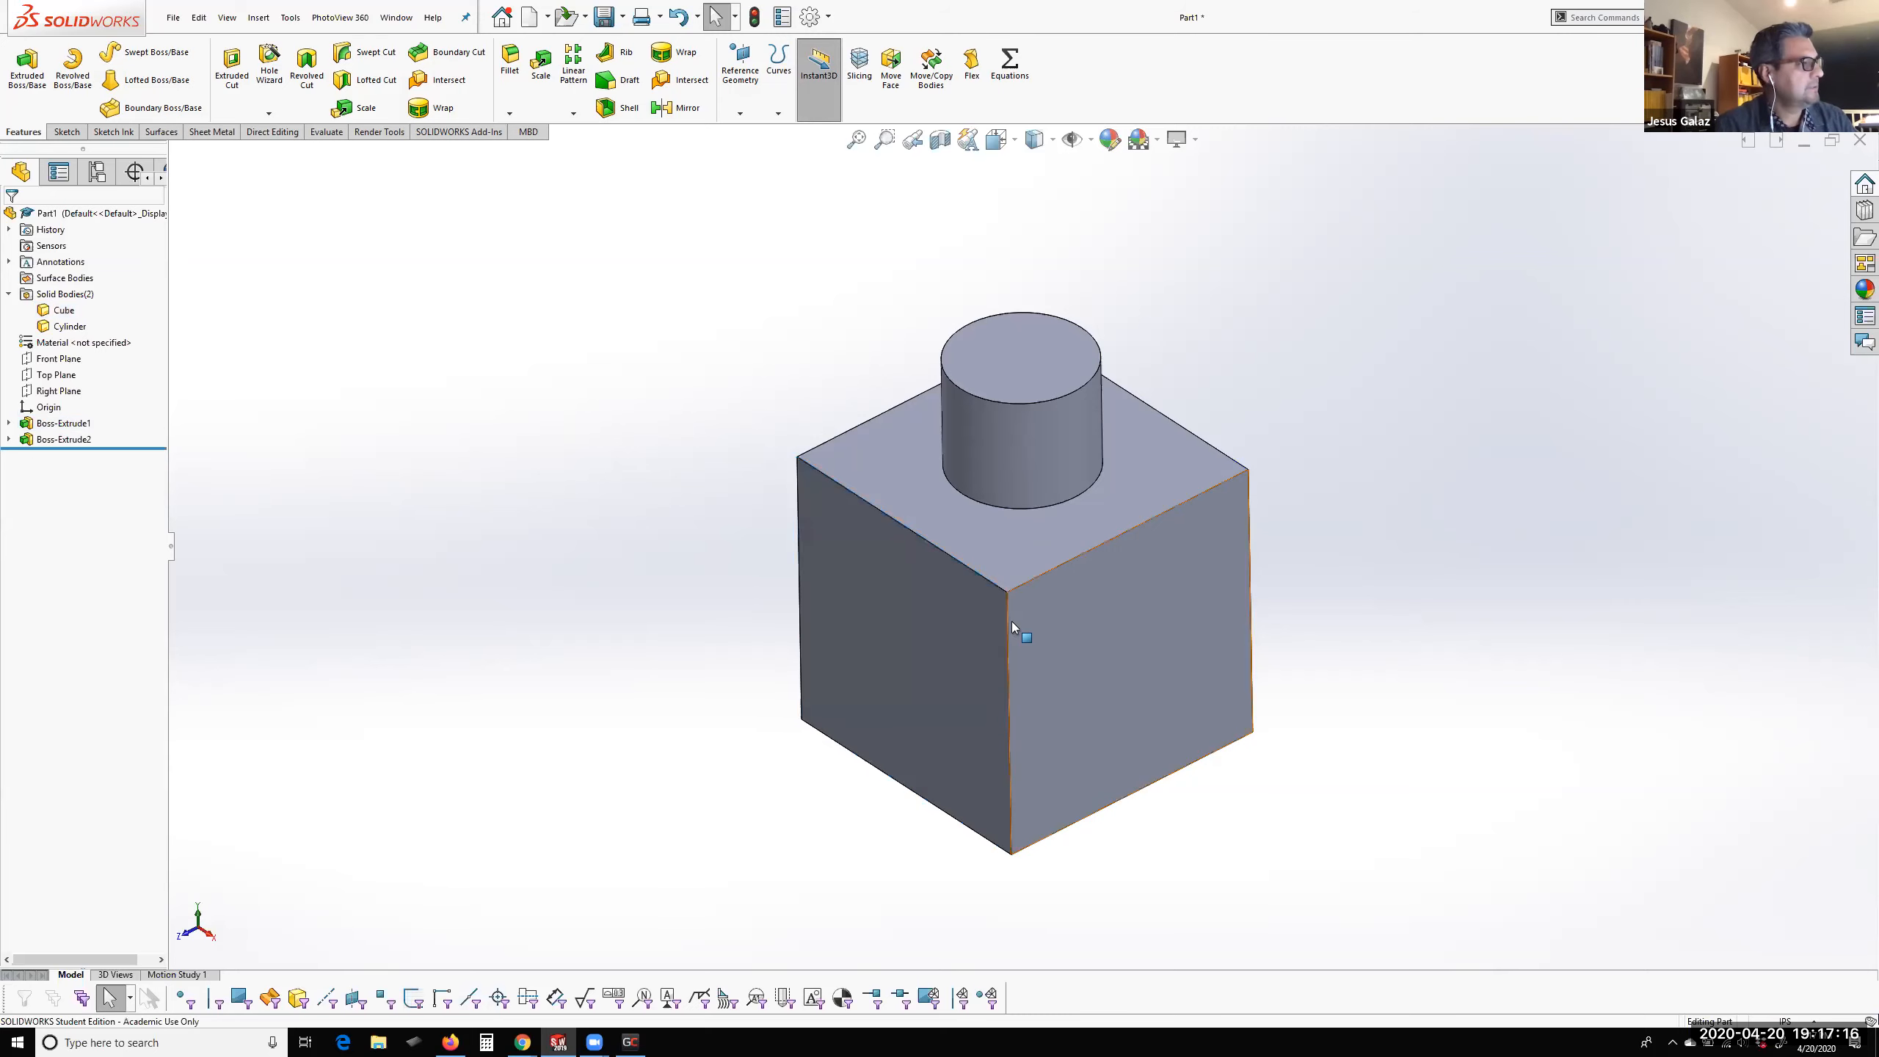
pyautogui.click(821, 74)
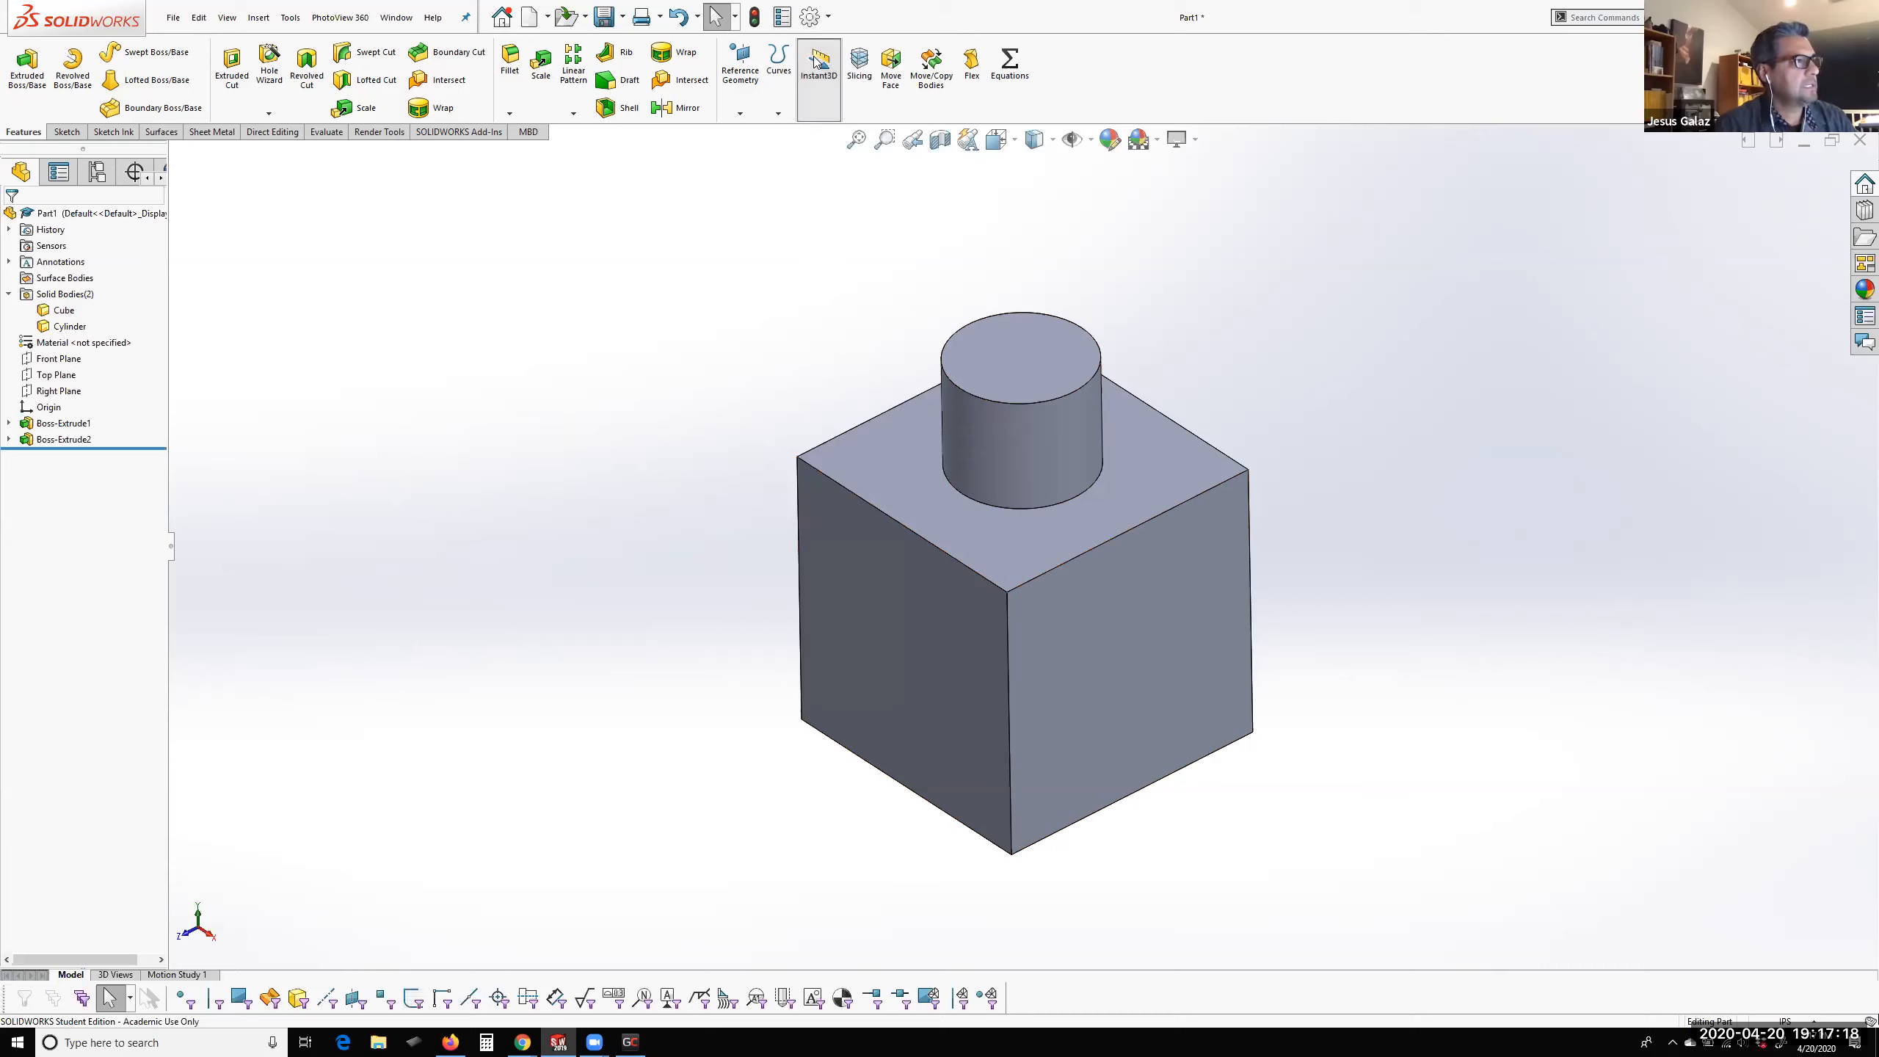
pyautogui.click(822, 77)
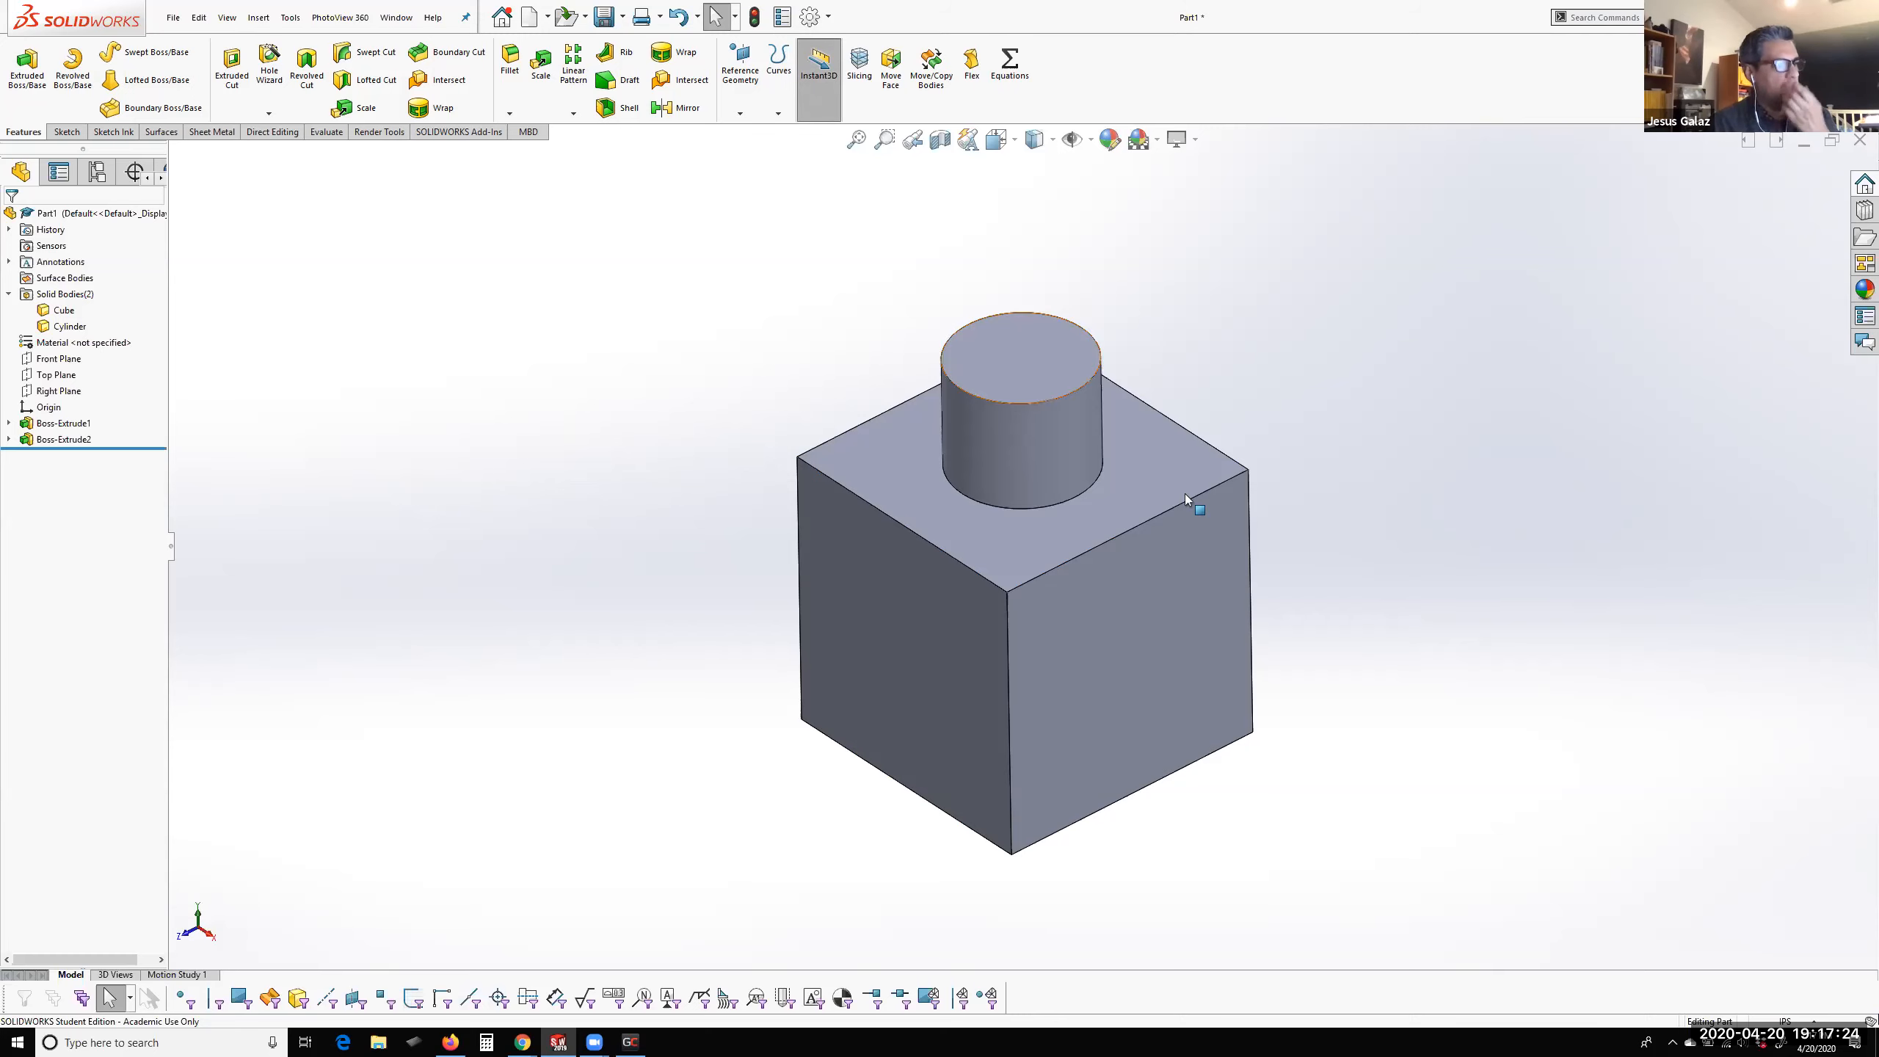
# Resize the cube with Instant3D, pulling its top face down to a 2 in height and back up to about 6.65 in
pyautogui.click(1152, 637)
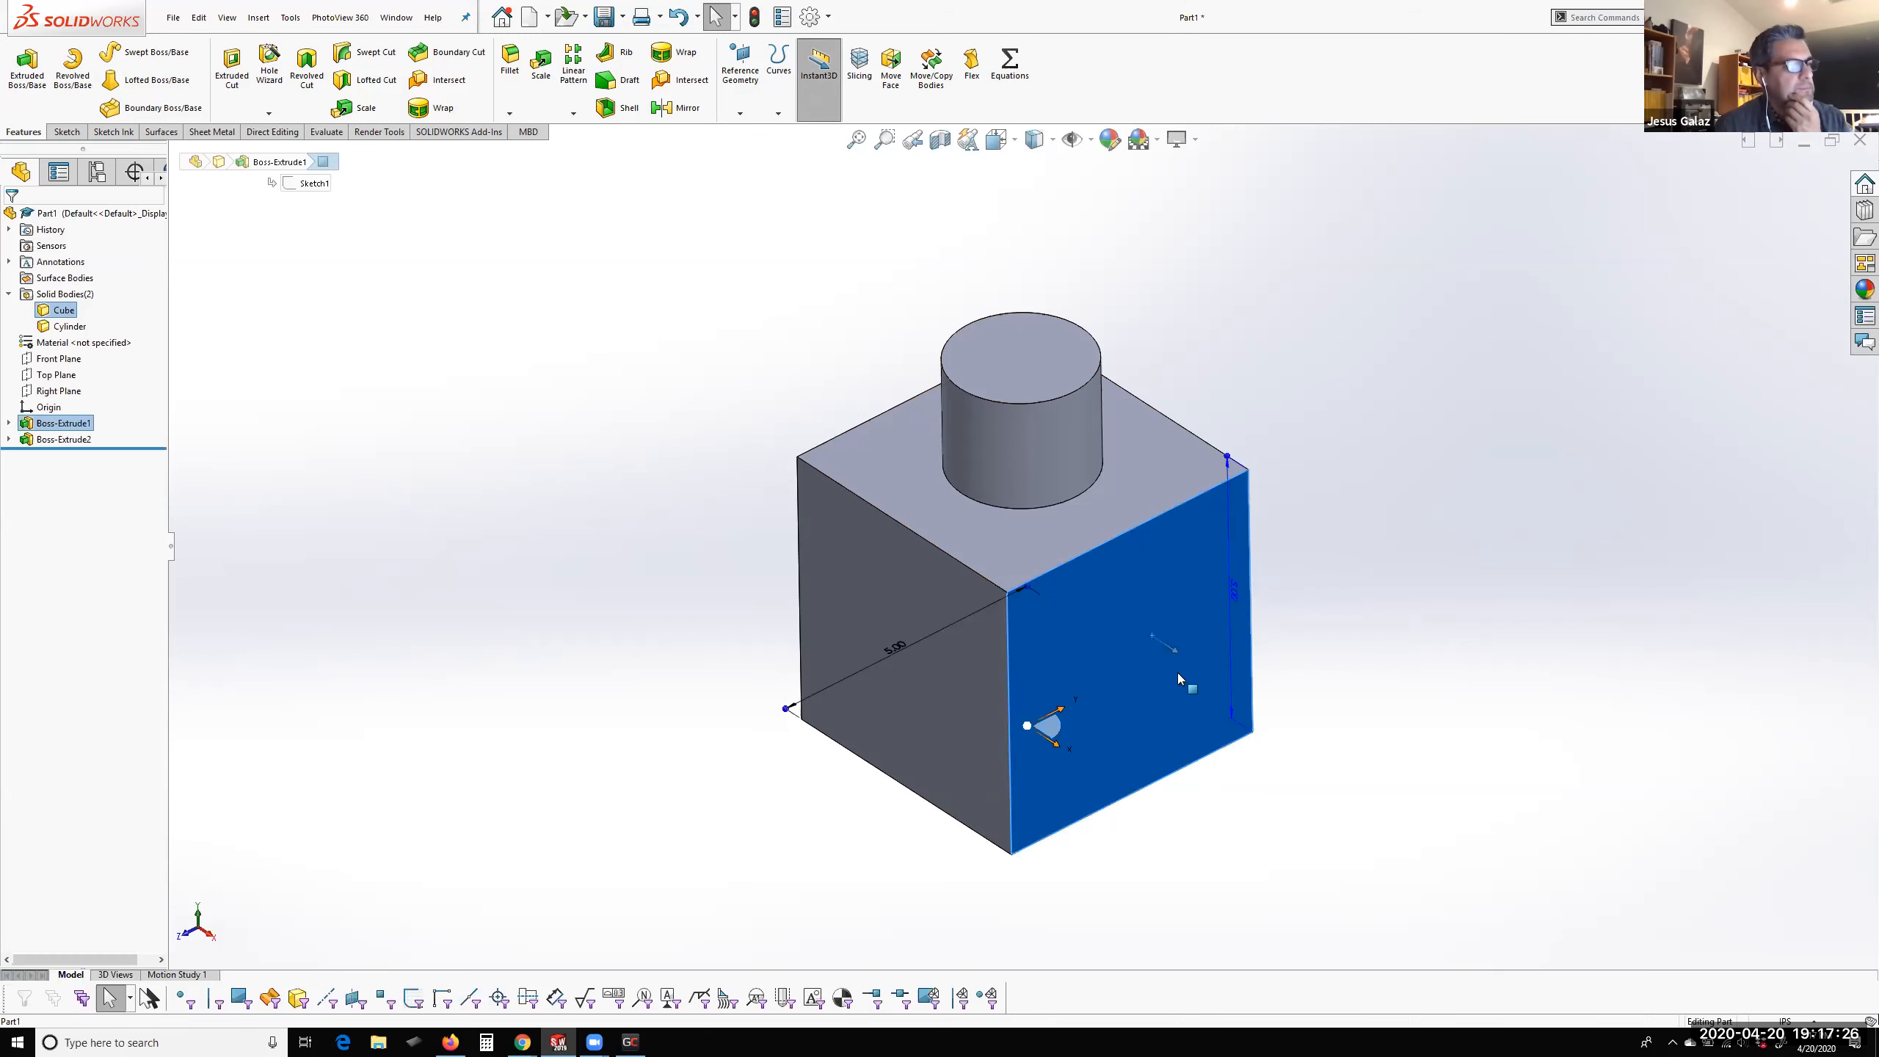
pyautogui.moveTo(1217, 762)
pyautogui.mouseDown(button='middle')
pyautogui.moveTo(1254, 713)
pyautogui.moveTo(1284, 756)
pyautogui.moveTo(1227, 750)
pyautogui.mouseUp(button='middle')
pyautogui.scroll(-1, 1239, 763)
pyautogui.scroll(-2, 1155, 599)
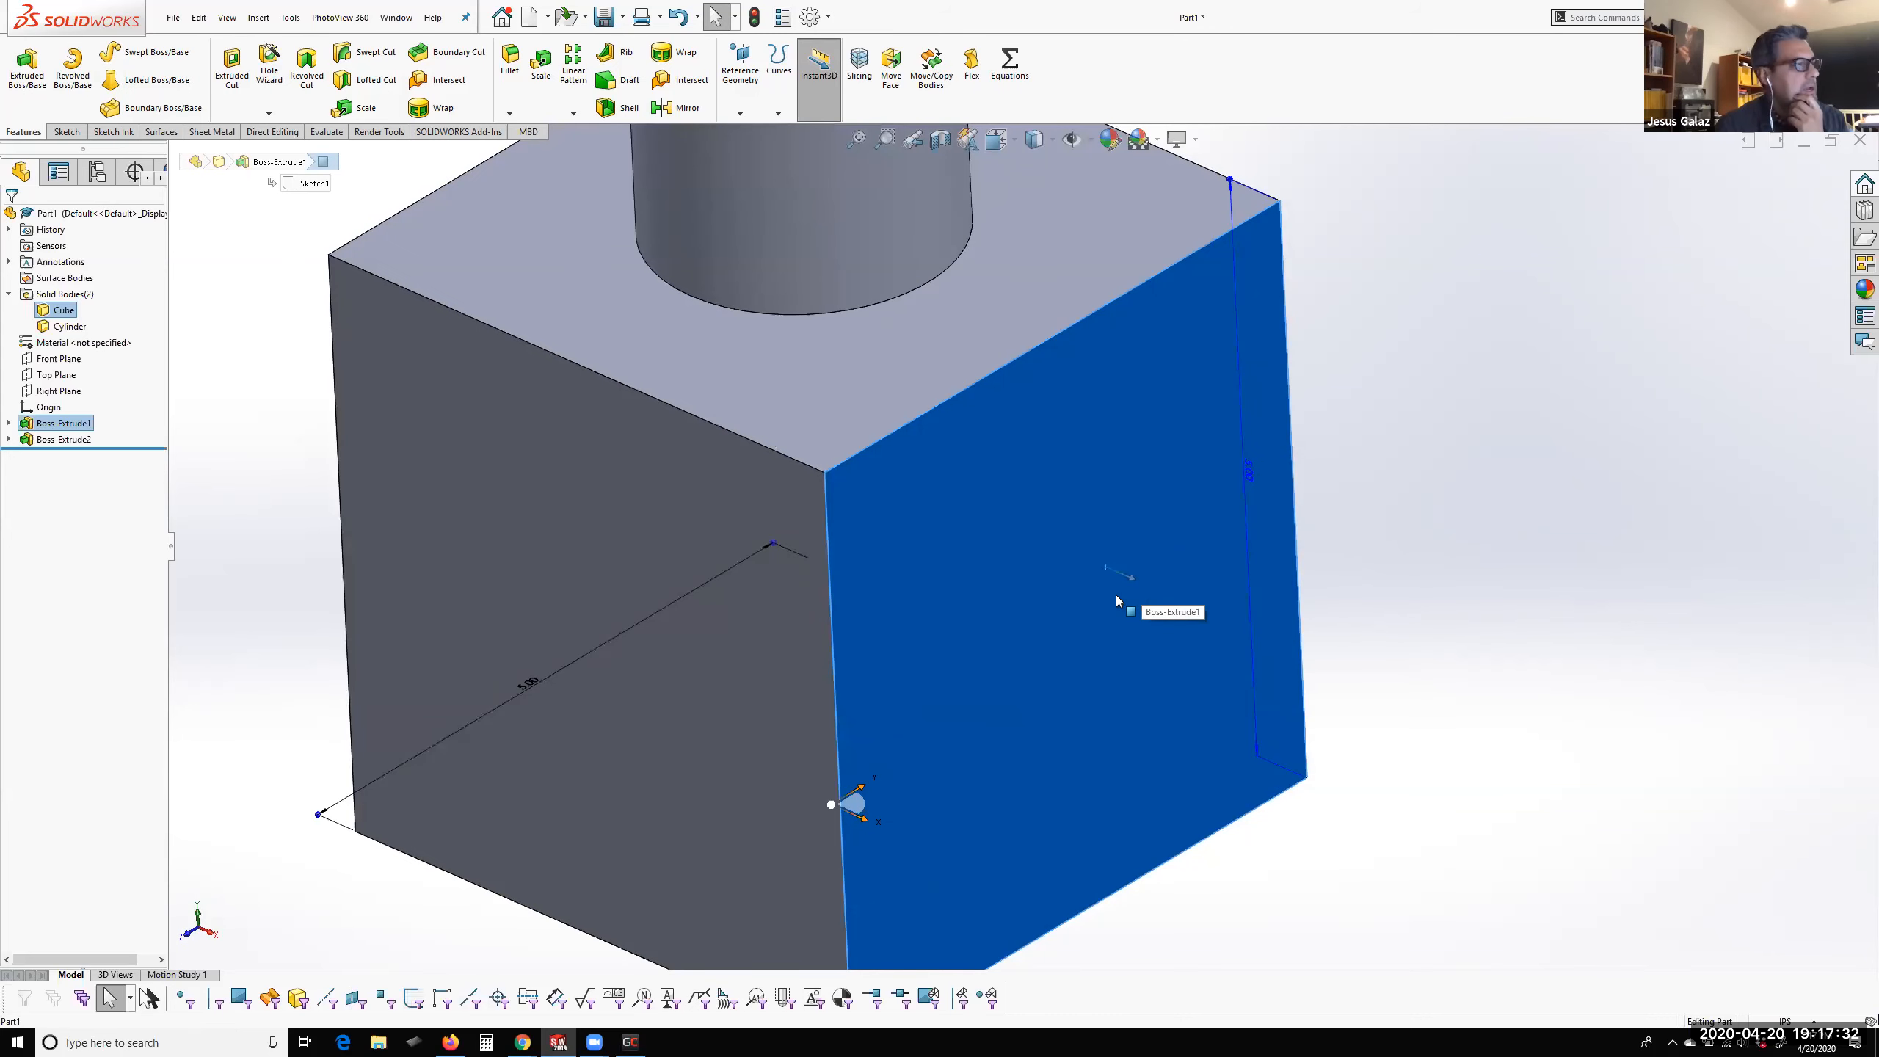
pyautogui.click(757, 402)
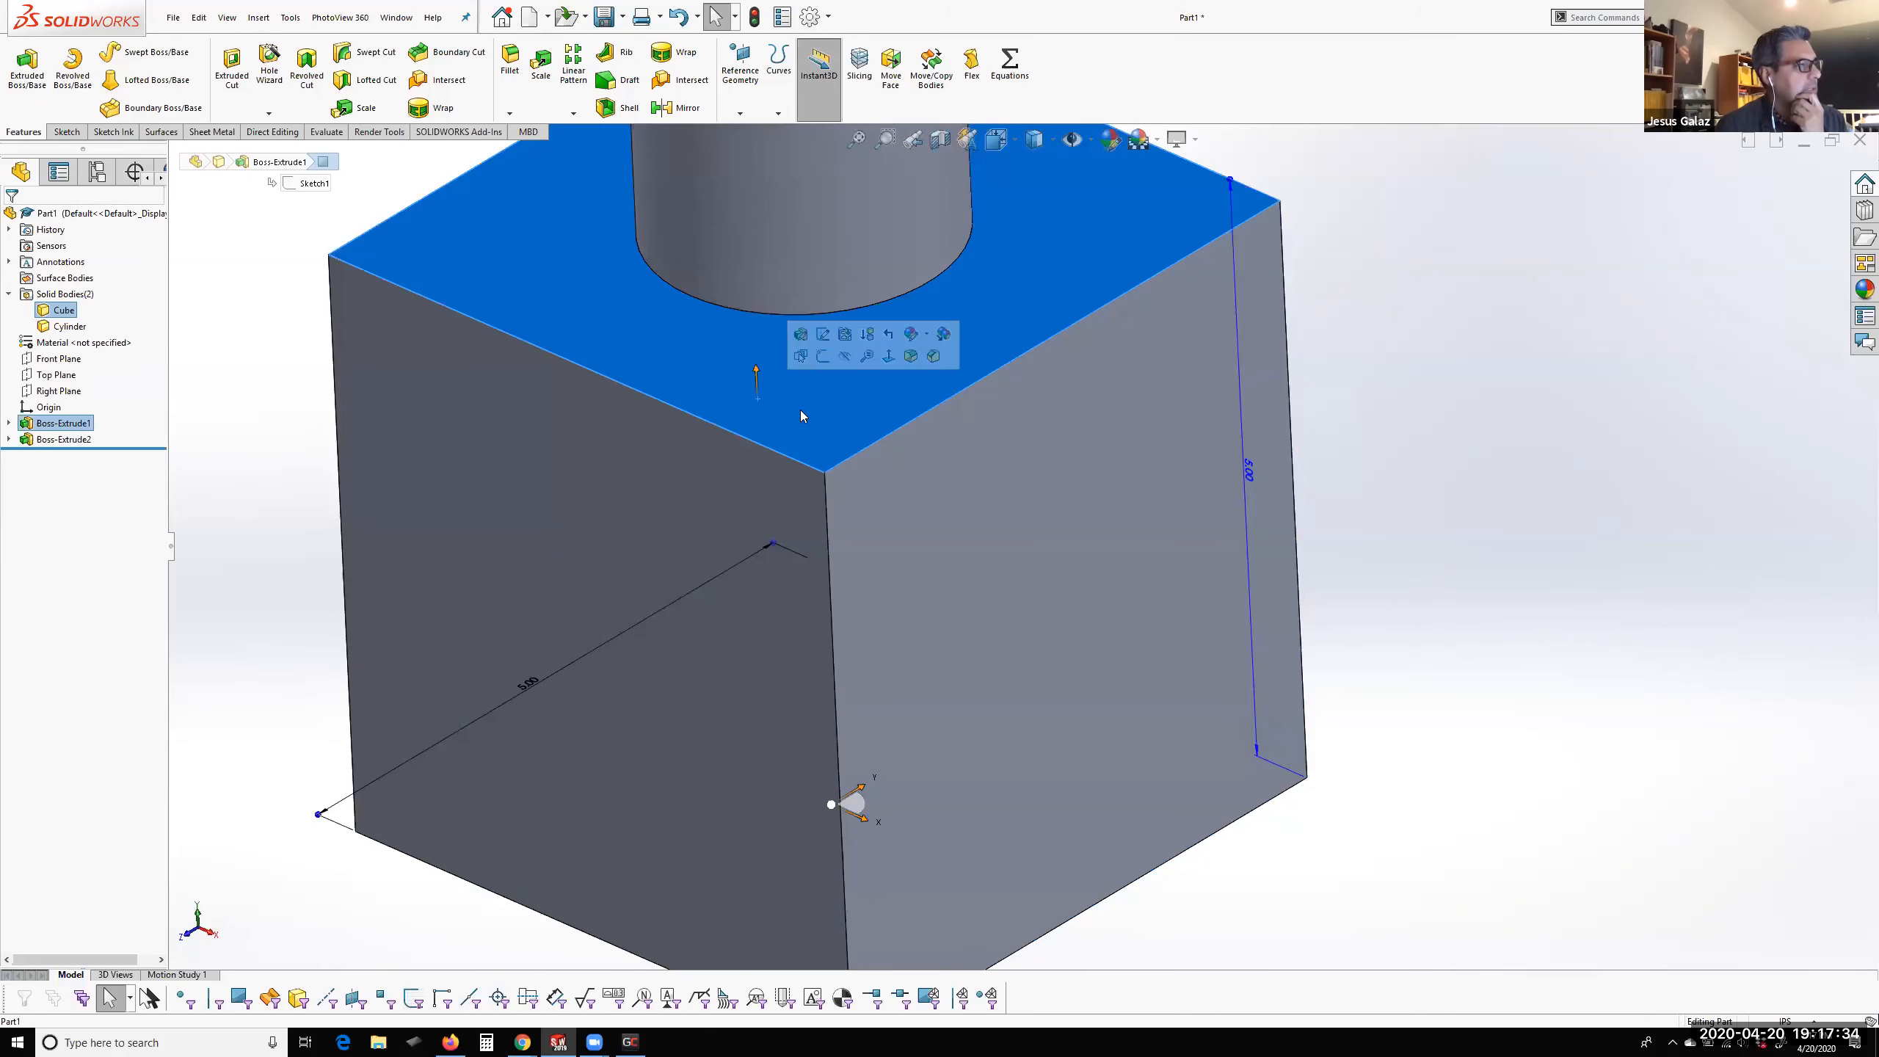
pyautogui.scroll(2, 865, 426)
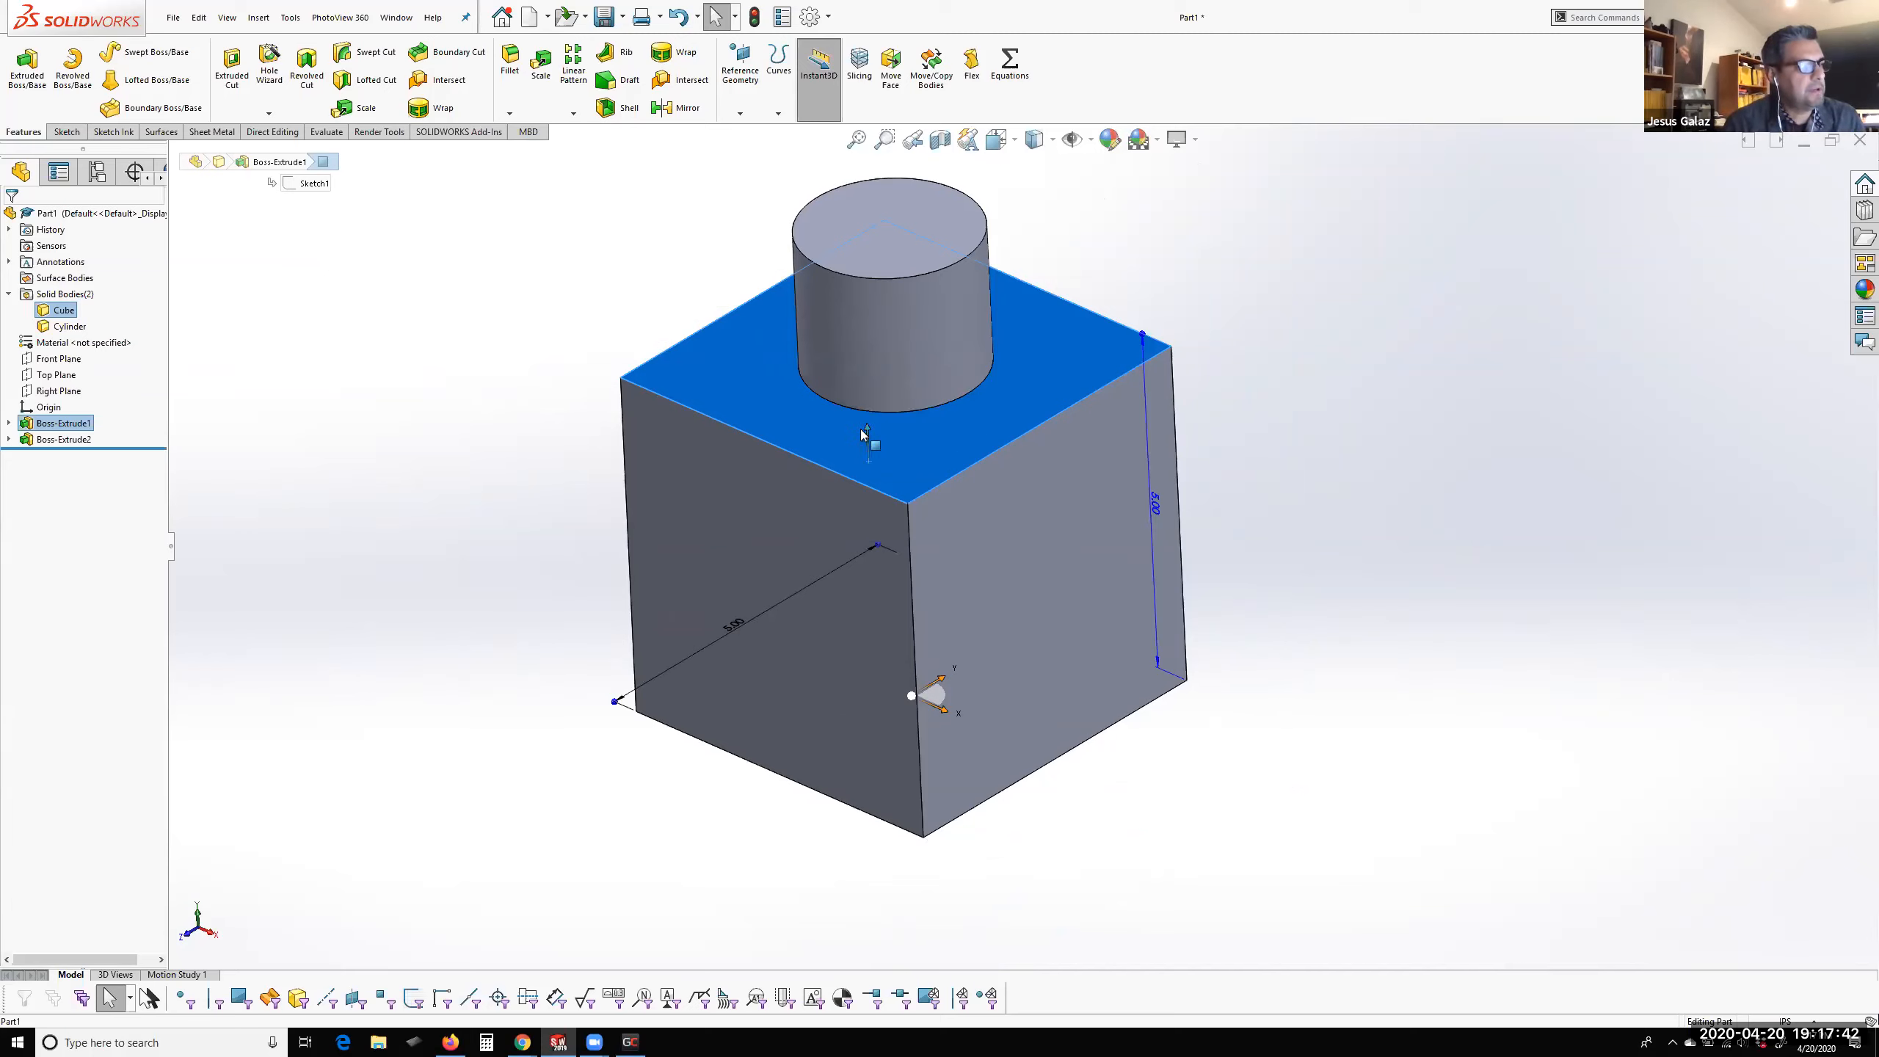
pyautogui.moveTo(867, 437); pyautogui.dragTo(893, 641)
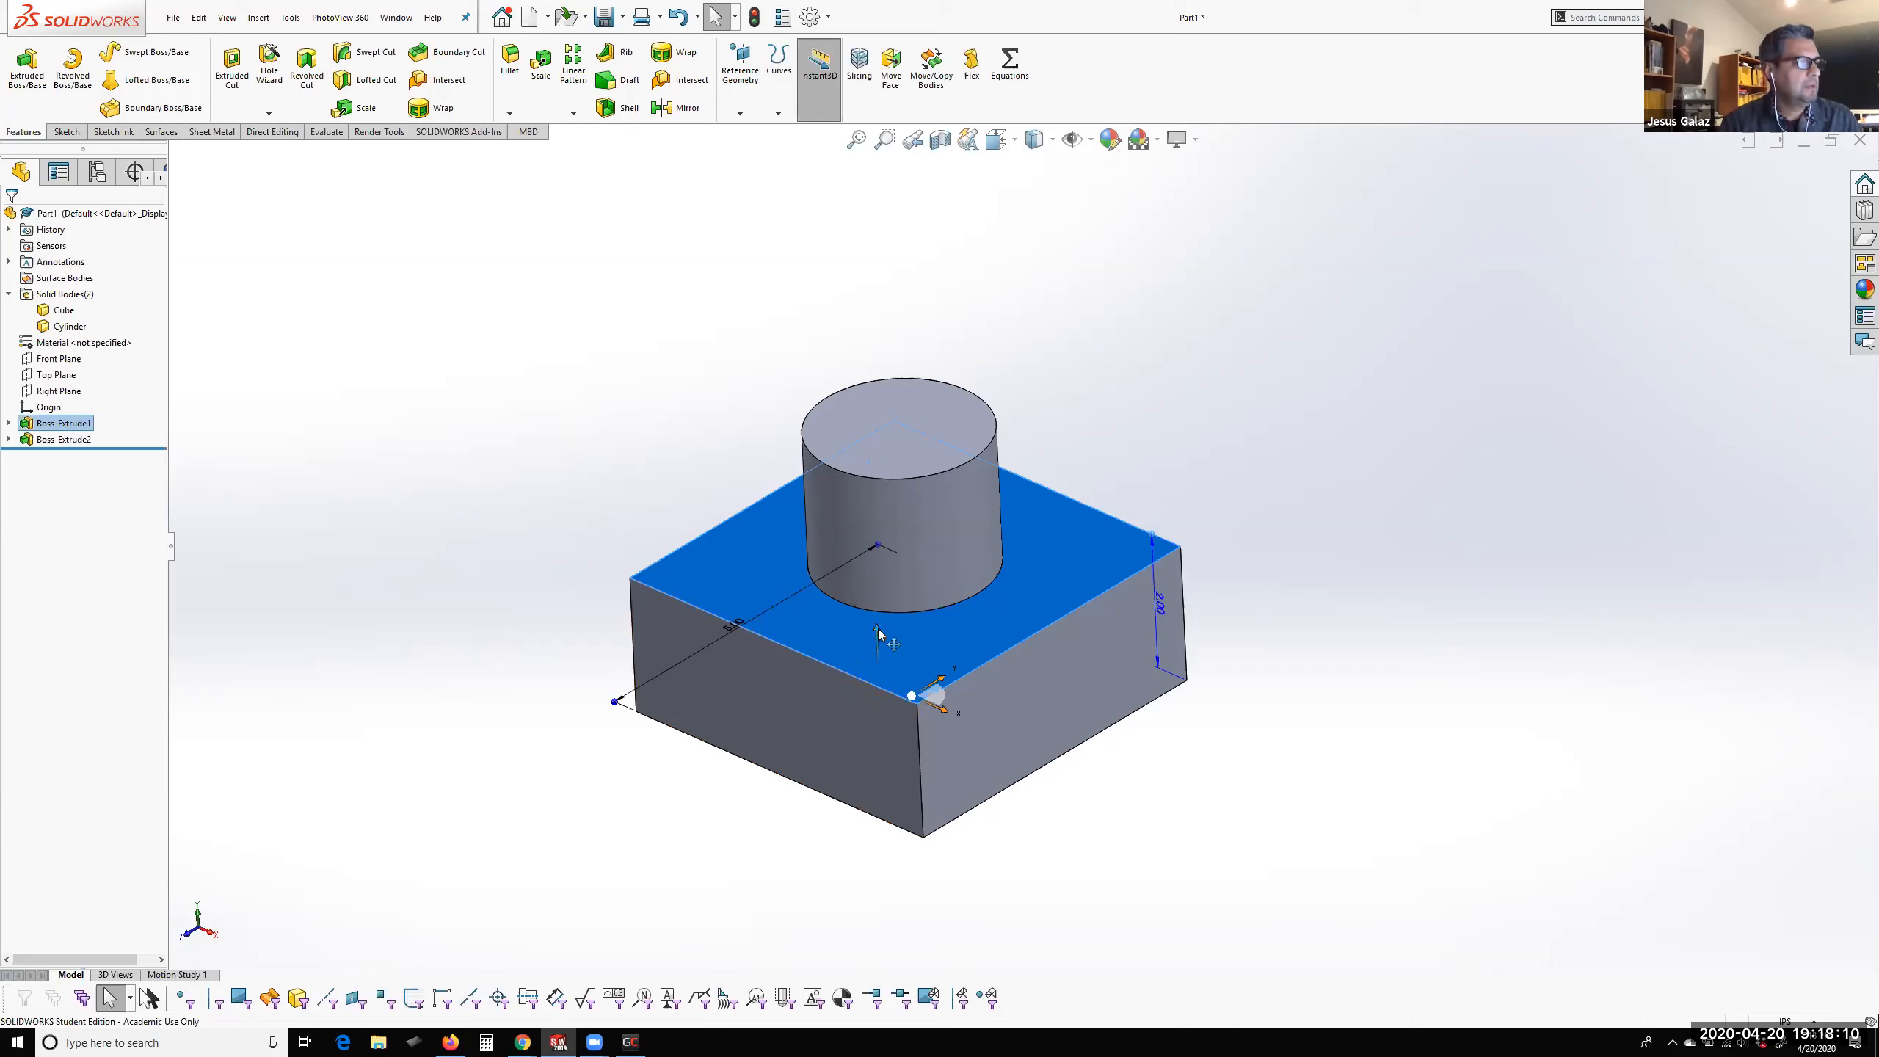
pyautogui.moveTo(876, 627); pyautogui.dragTo(906, 200)
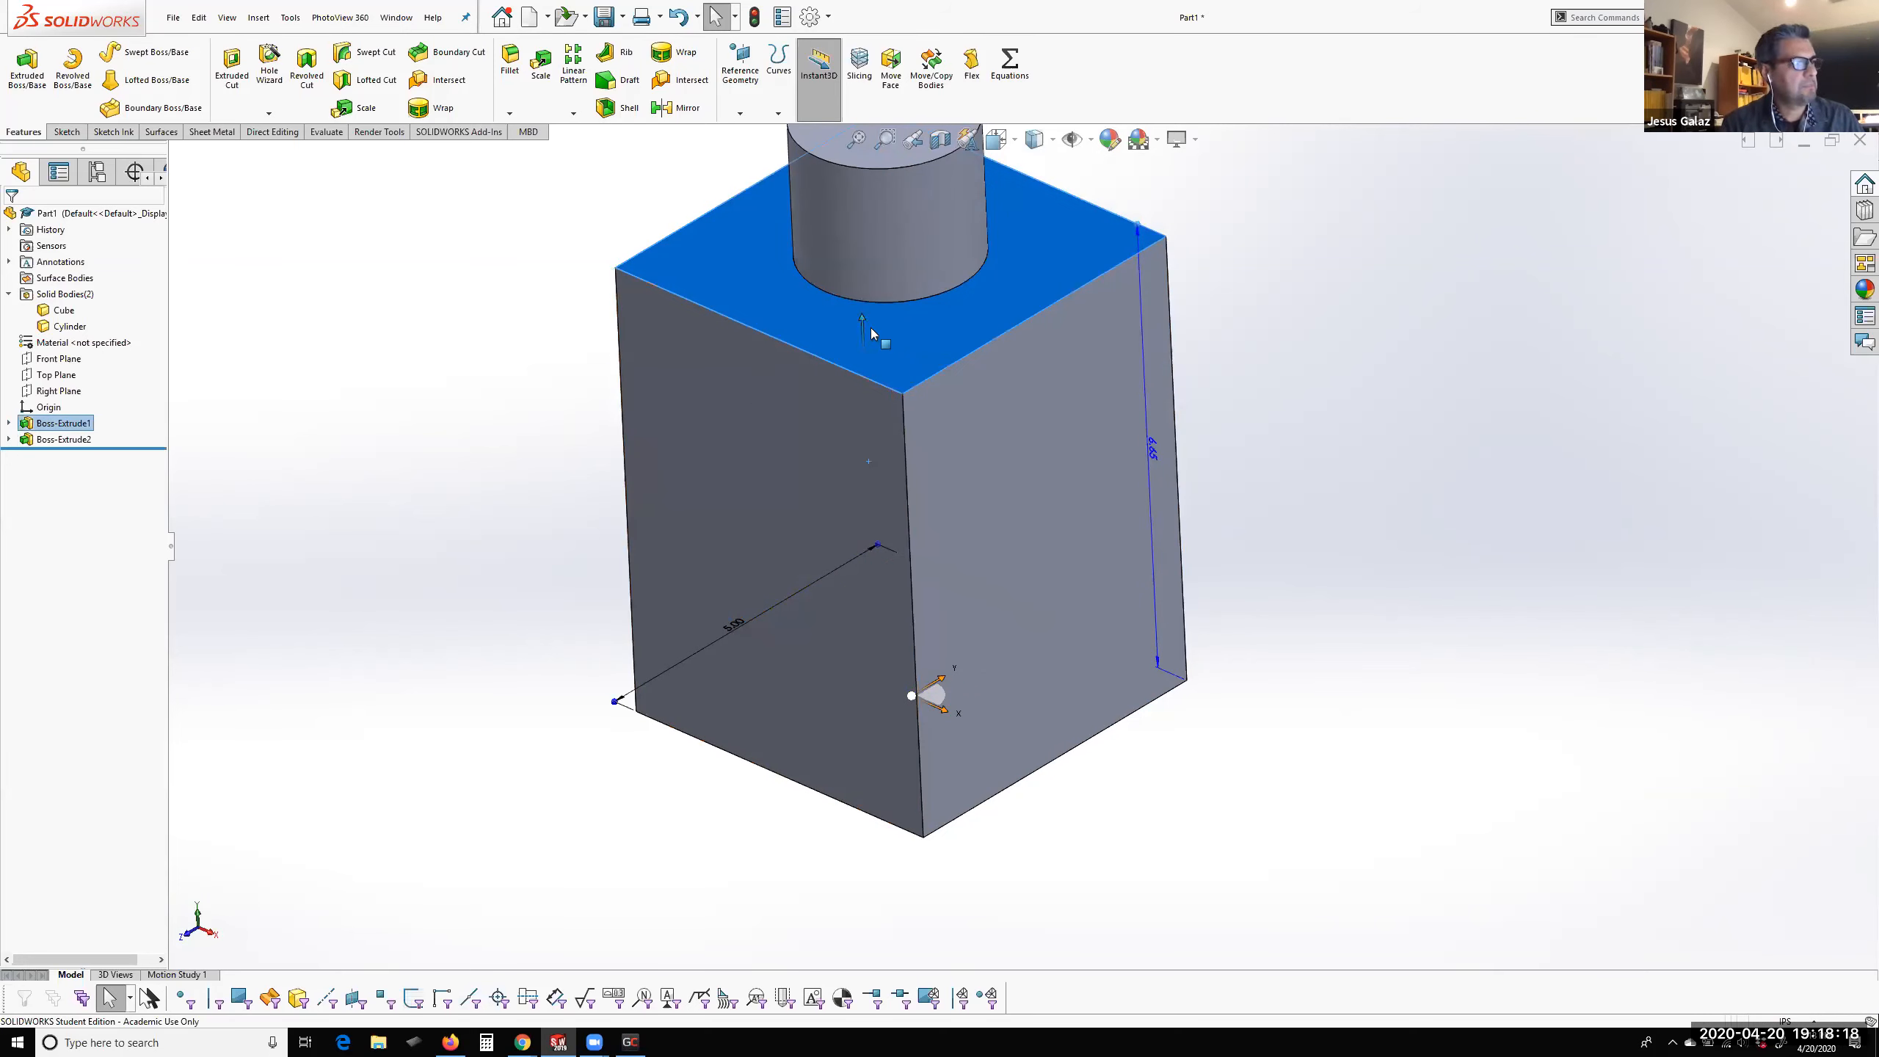
# Pull the cube's top face down with Instant3D to a height of about 2.94 in, and review the depth in its extrude definition
pyautogui.moveTo(861, 319); pyautogui.dragTo(882, 622)
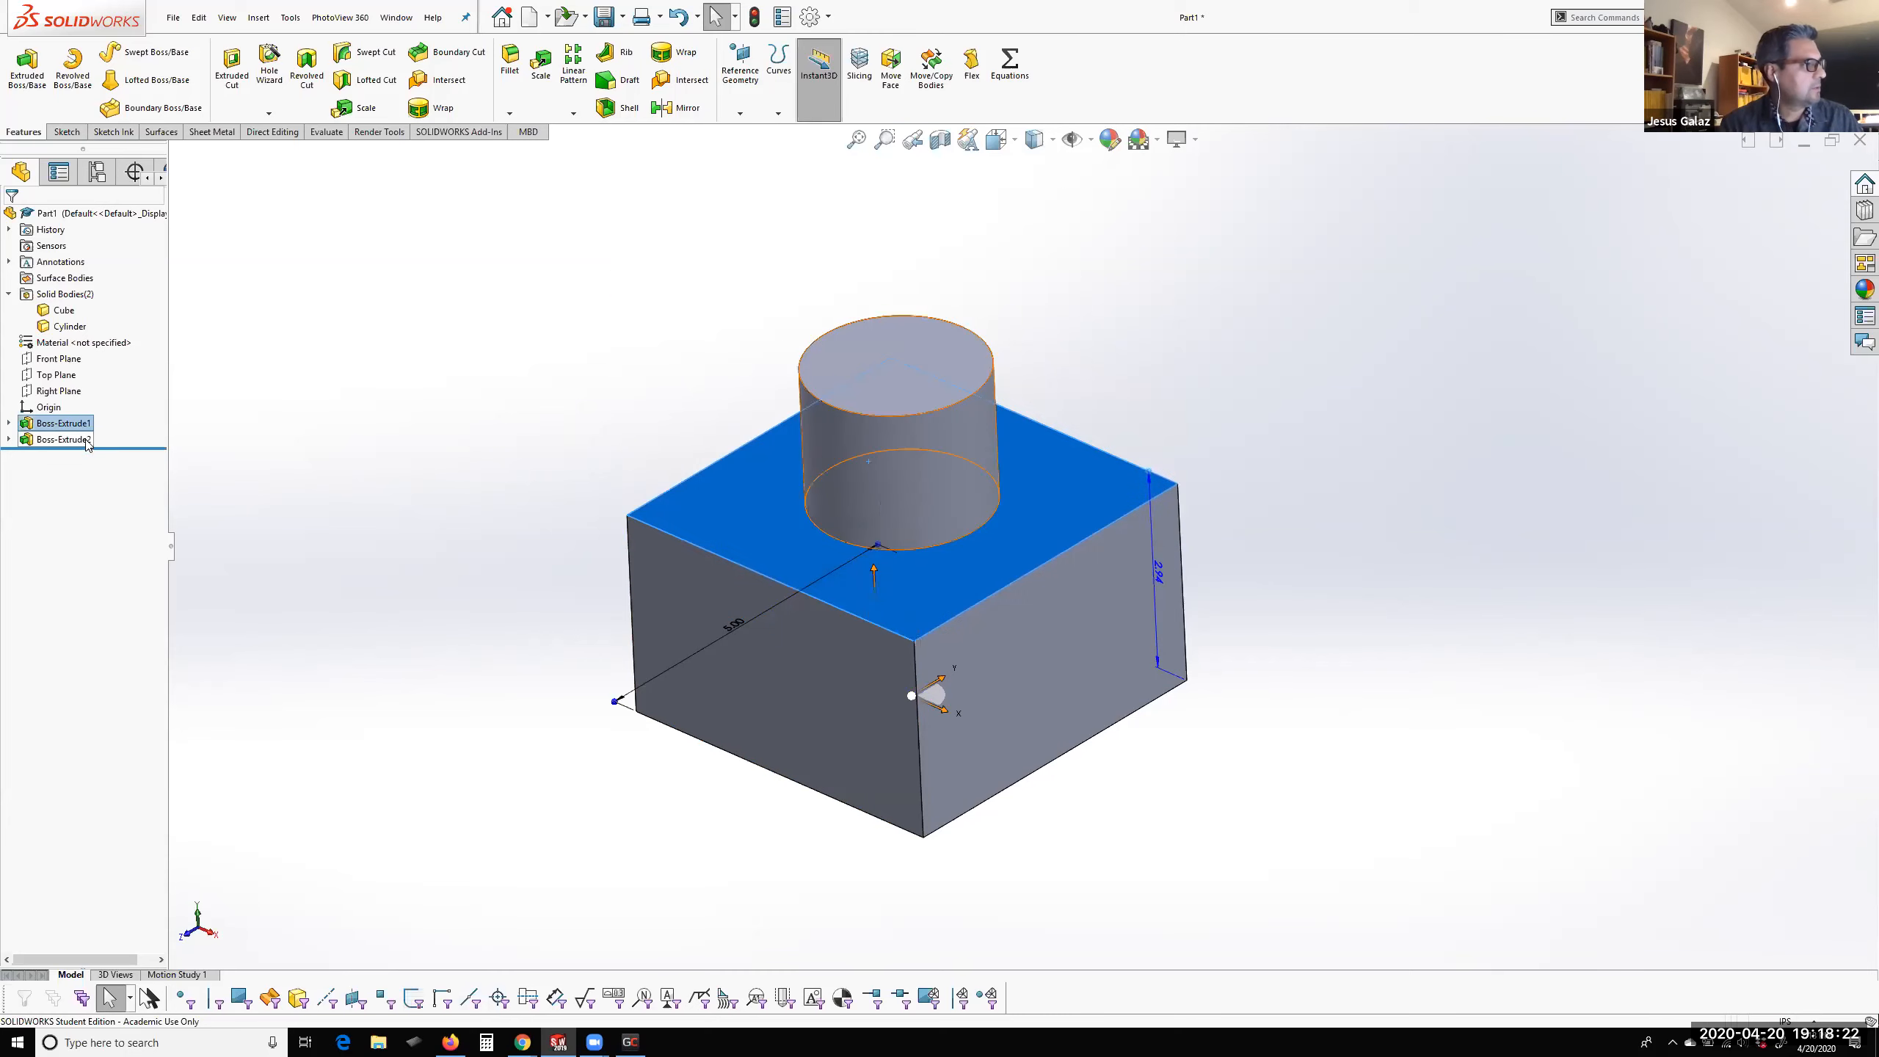
pyautogui.click(34, 424)
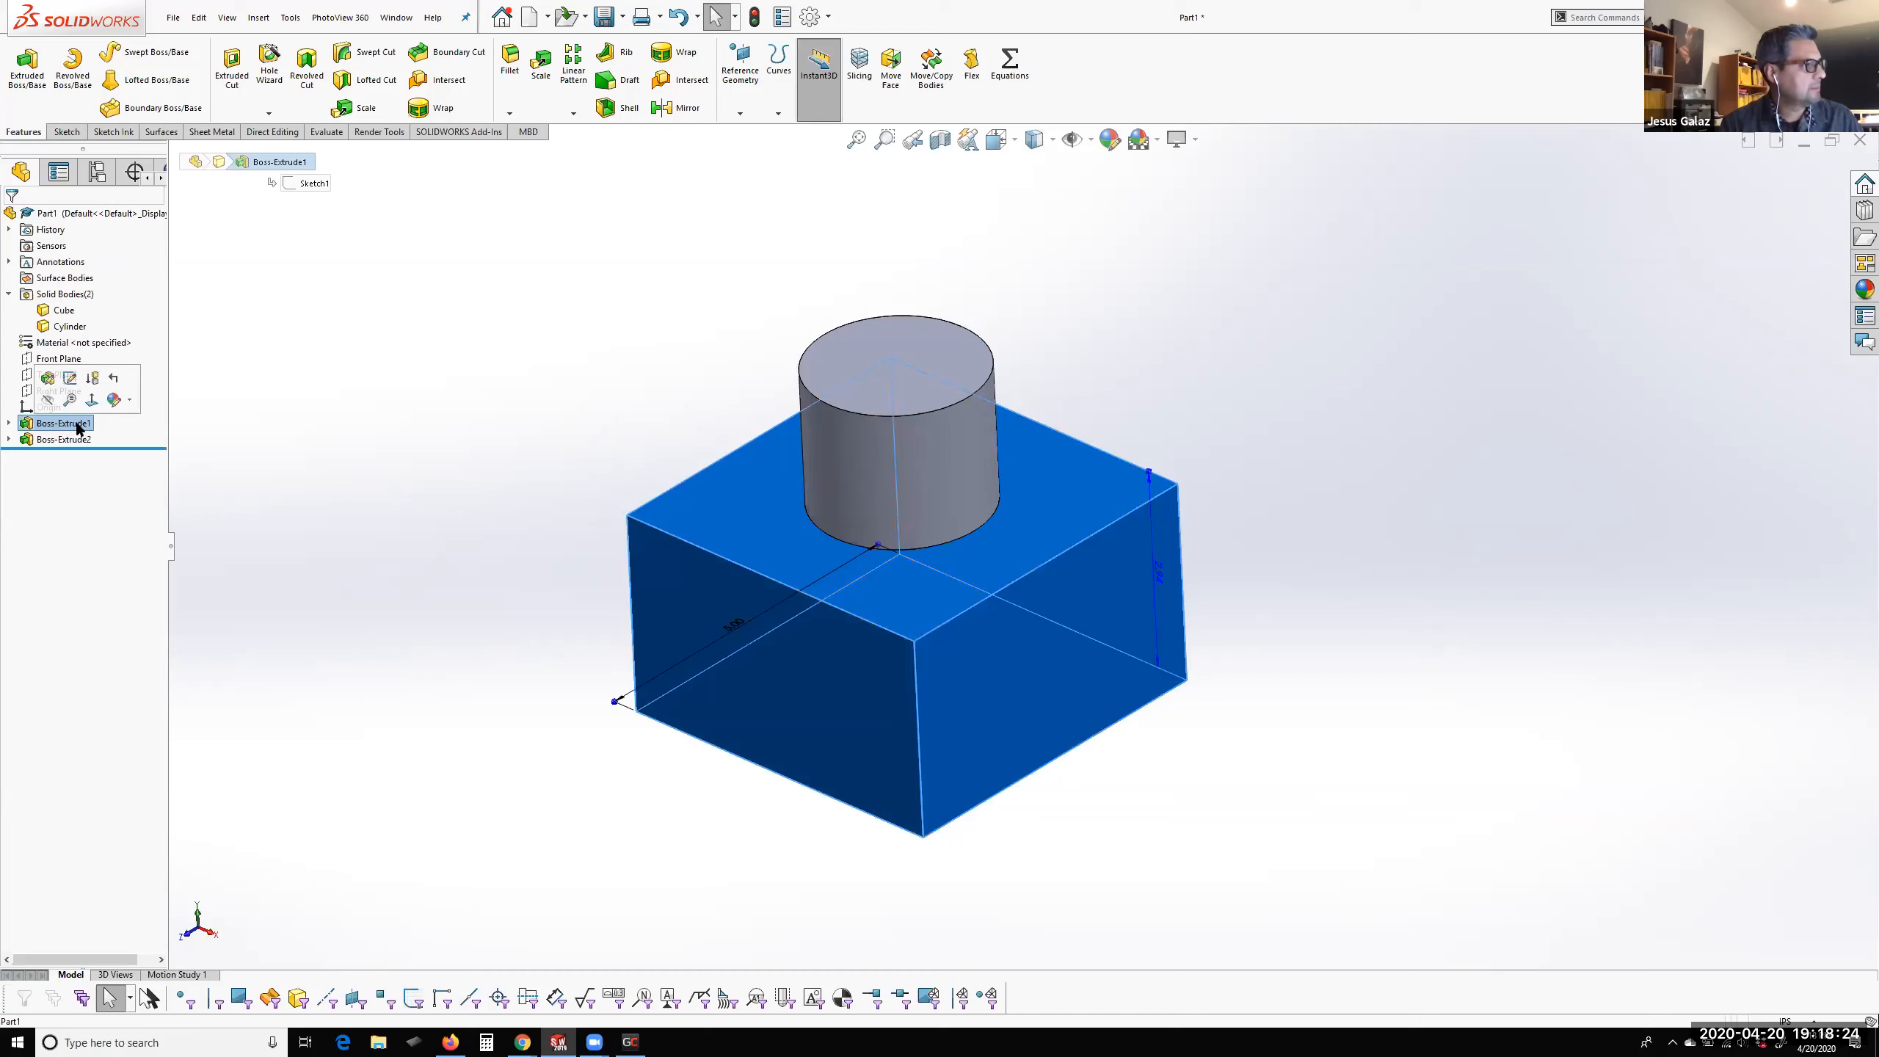
pyautogui.click(48, 377)
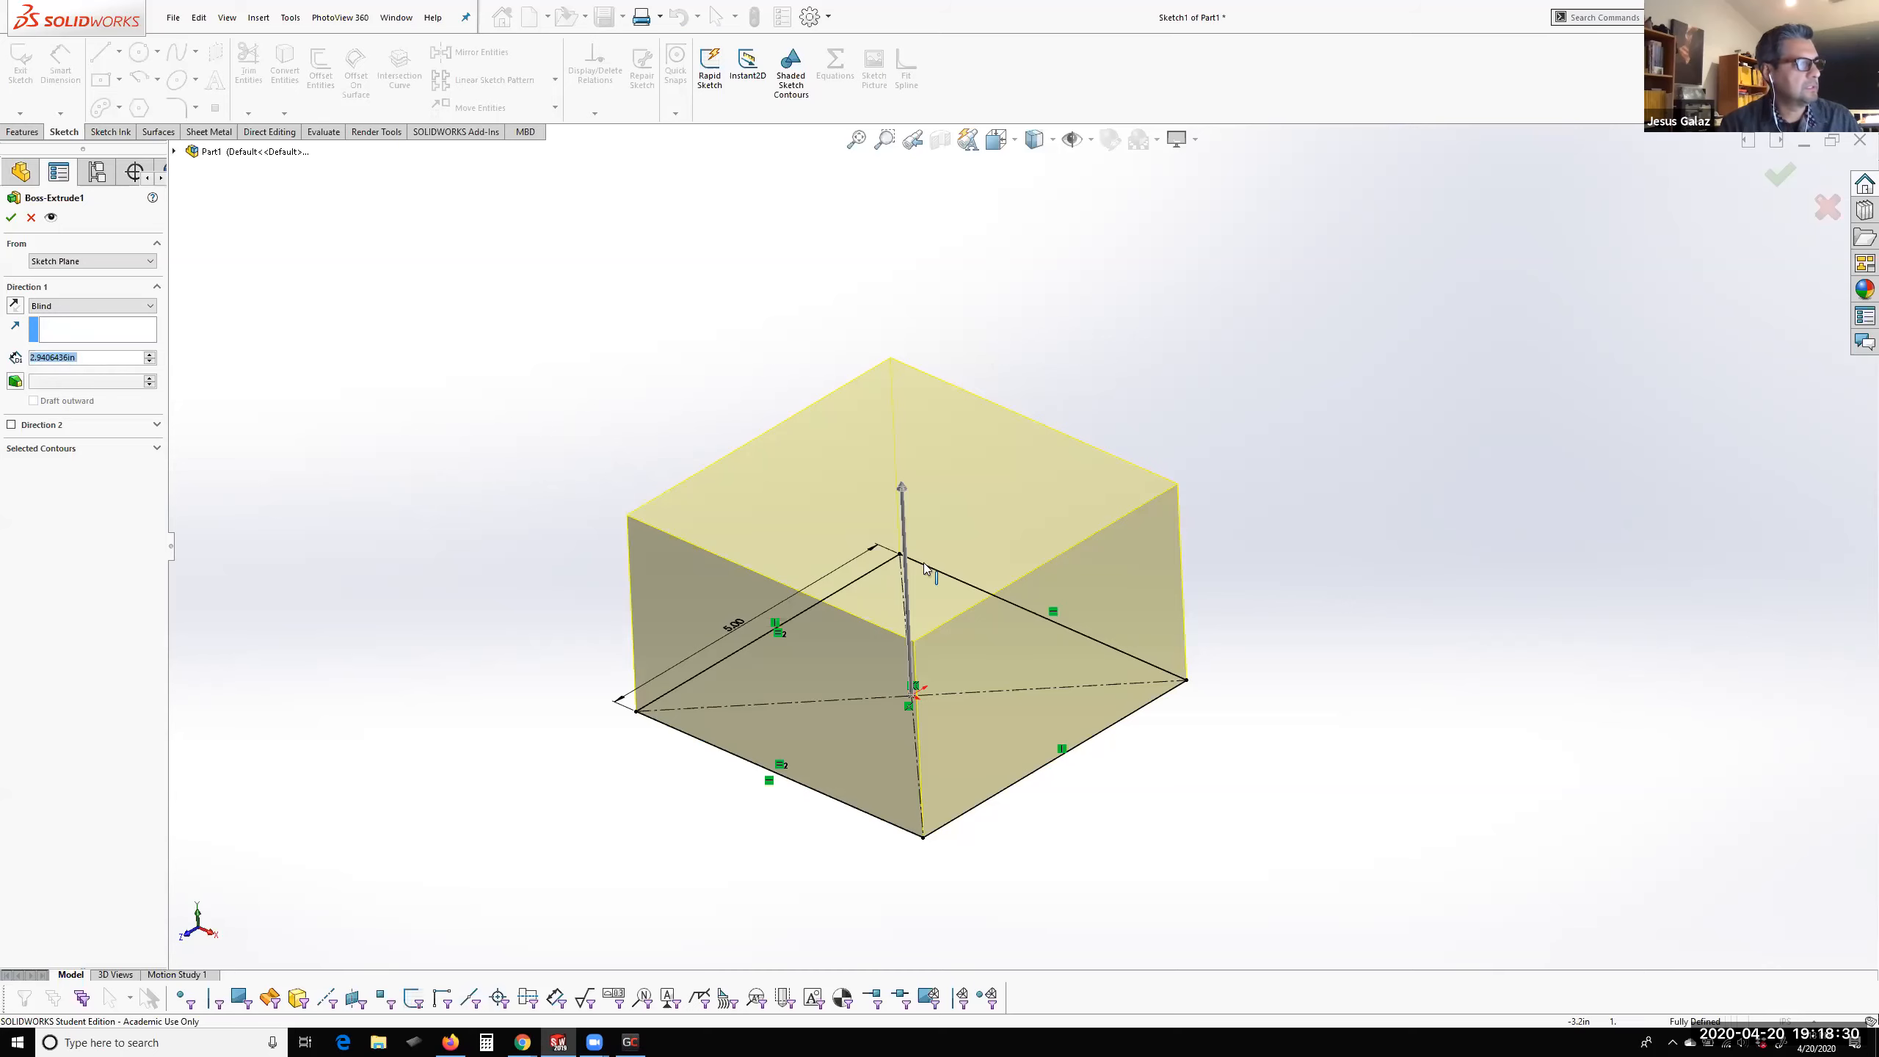
pyautogui.scroll(-2, 1012, 597)
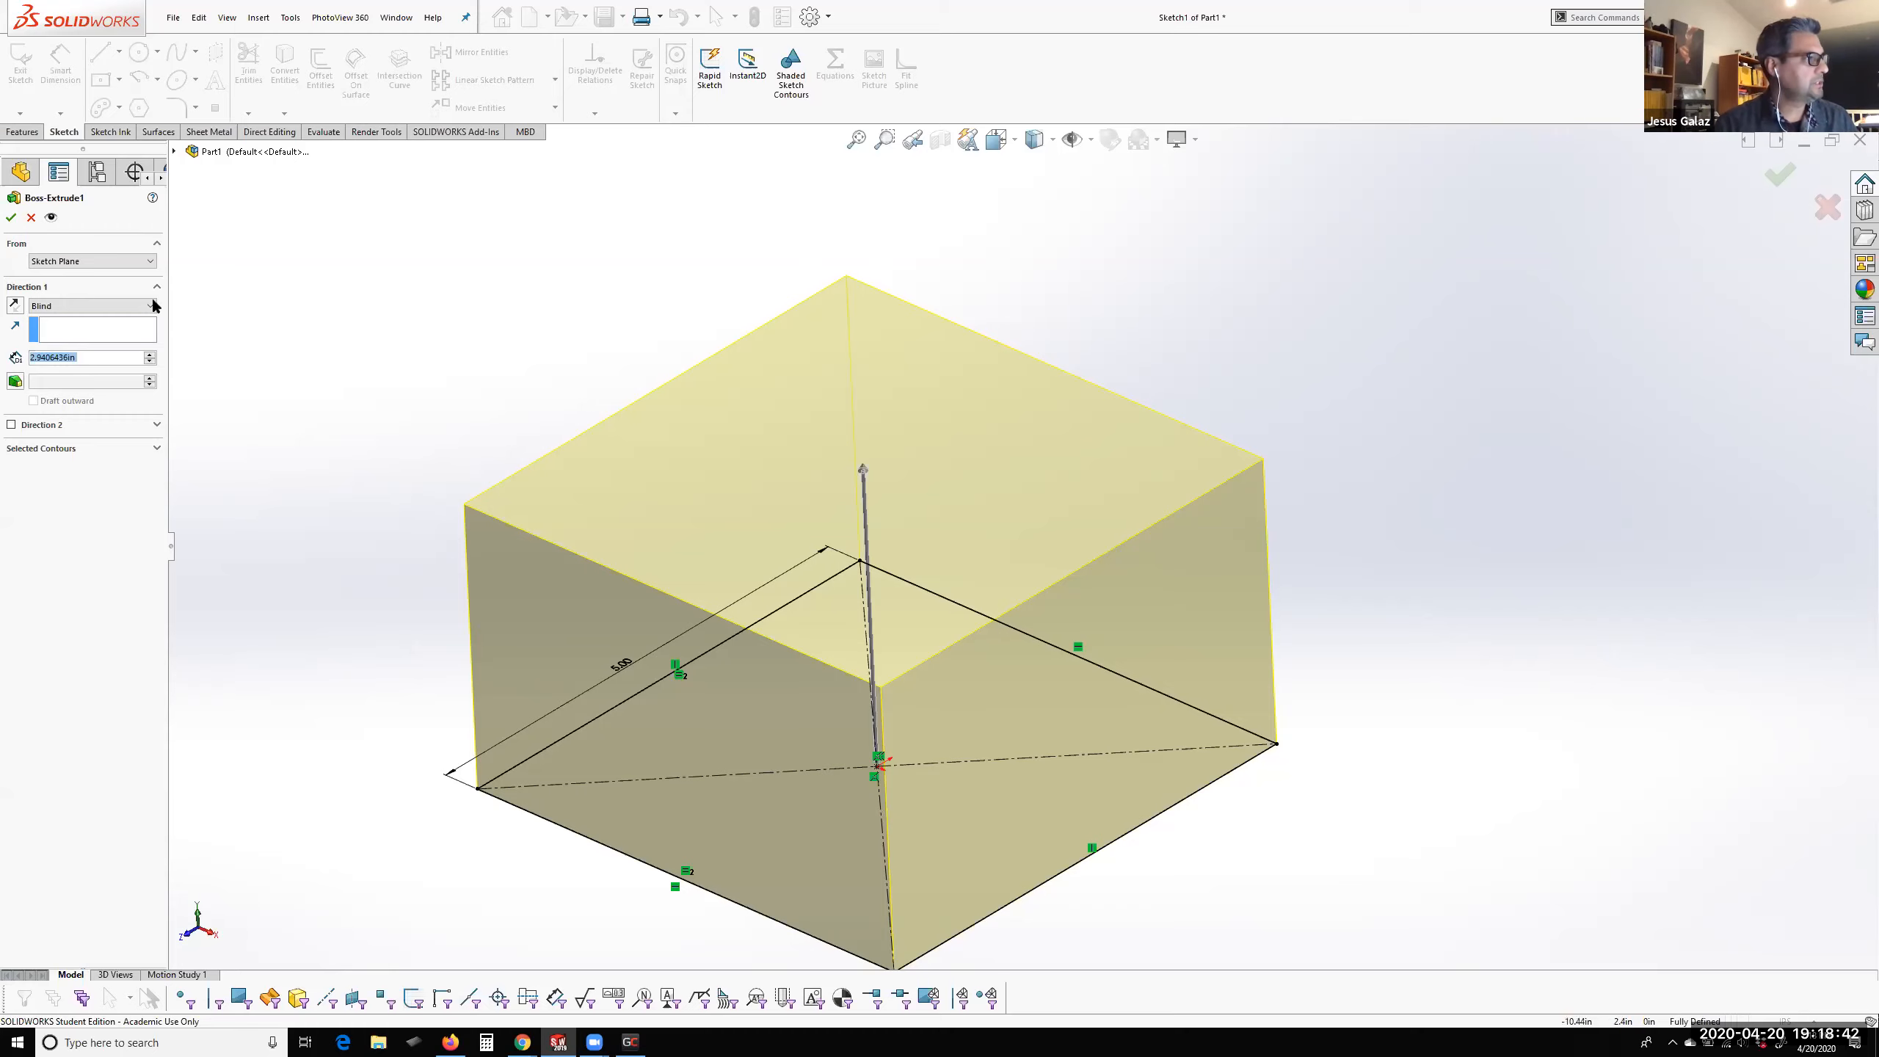
pyautogui.click(11, 216)
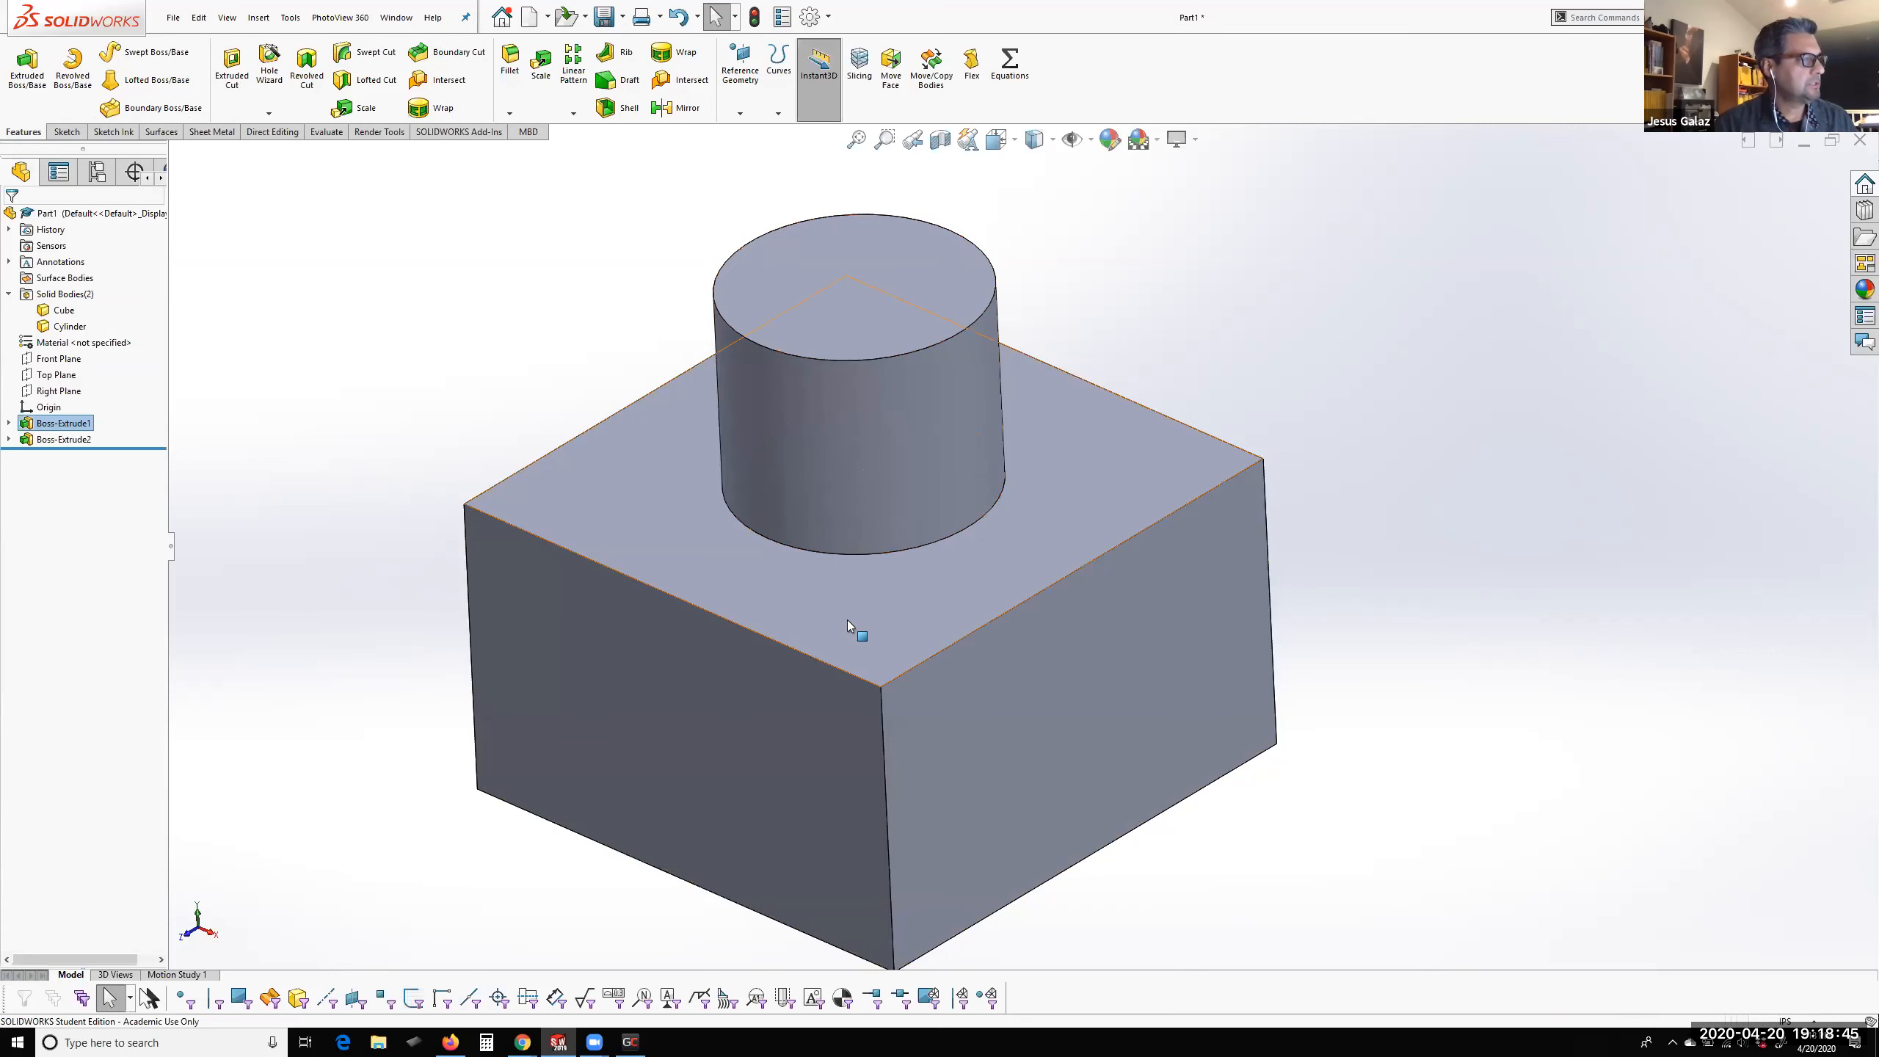
# Place the cube's height dimension outside the model, set it to 3.5 in, and rebuild the part
pyautogui.click(903, 605)
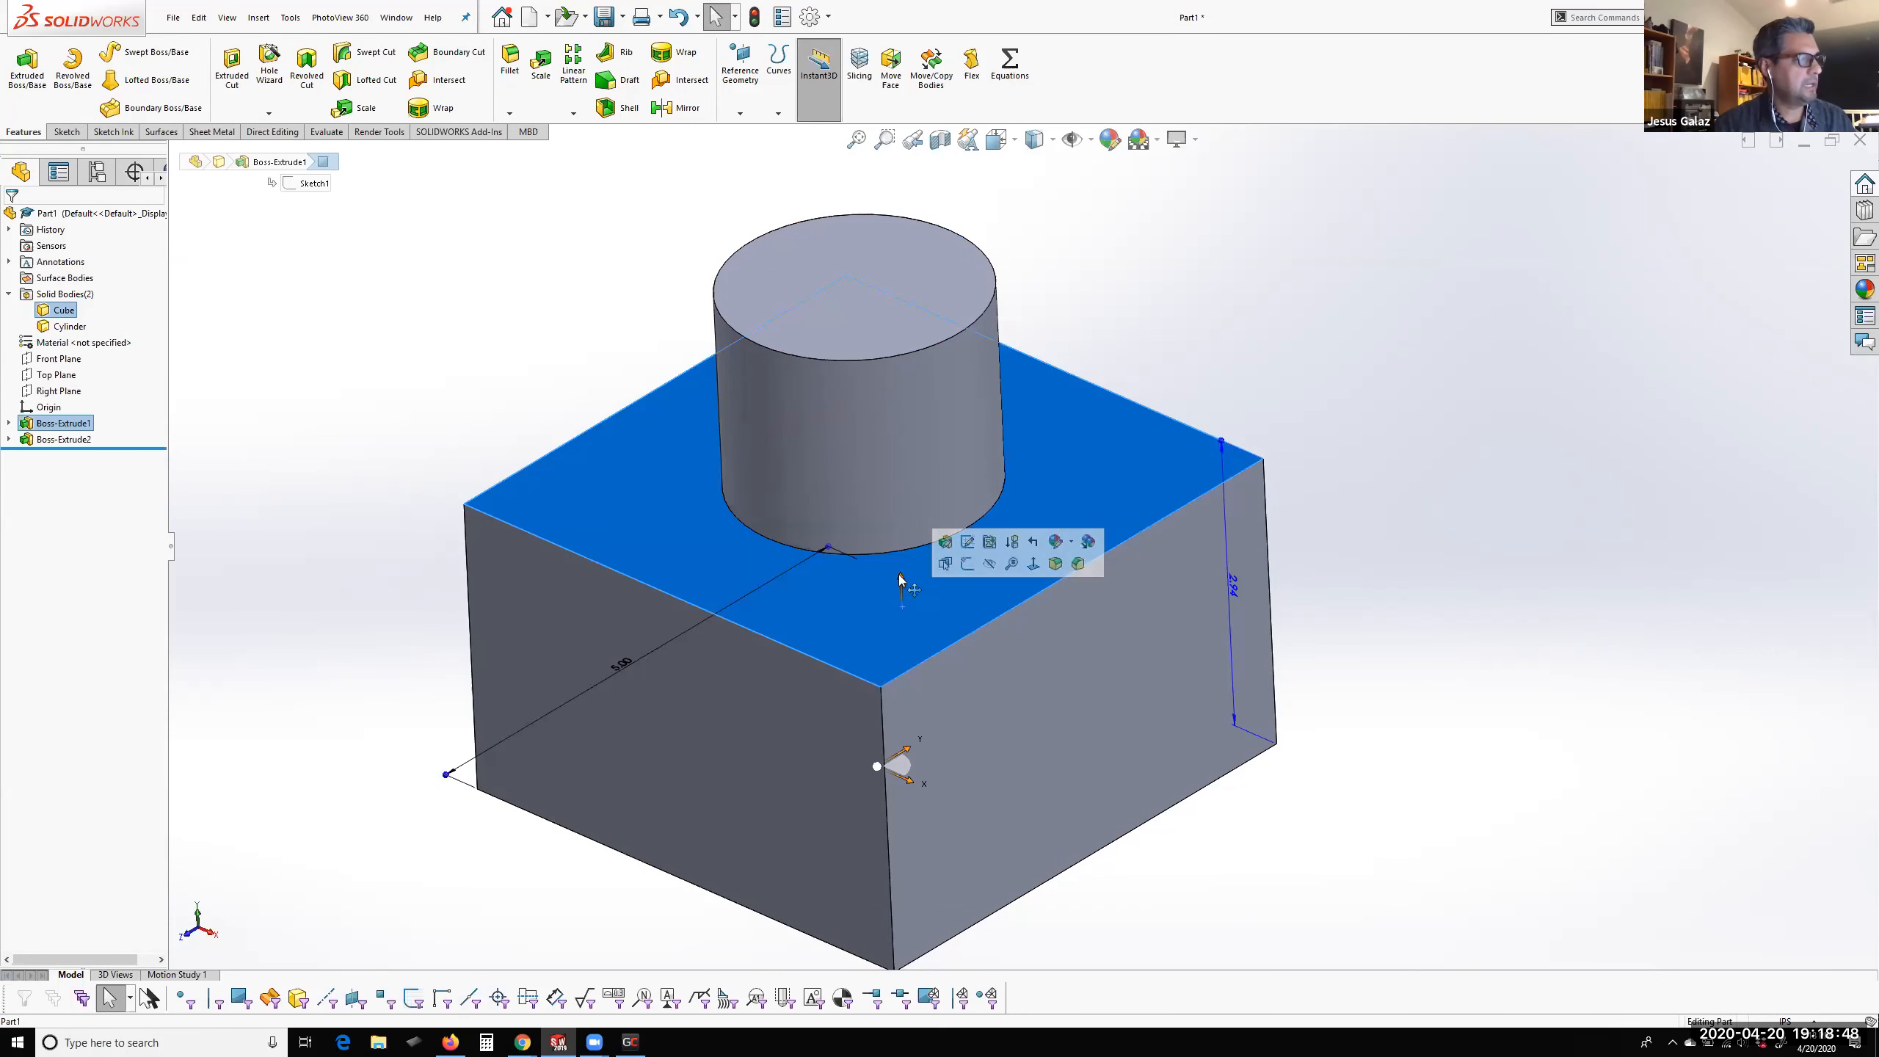
pyautogui.moveTo(1233, 587); pyautogui.dragTo(1405, 656)
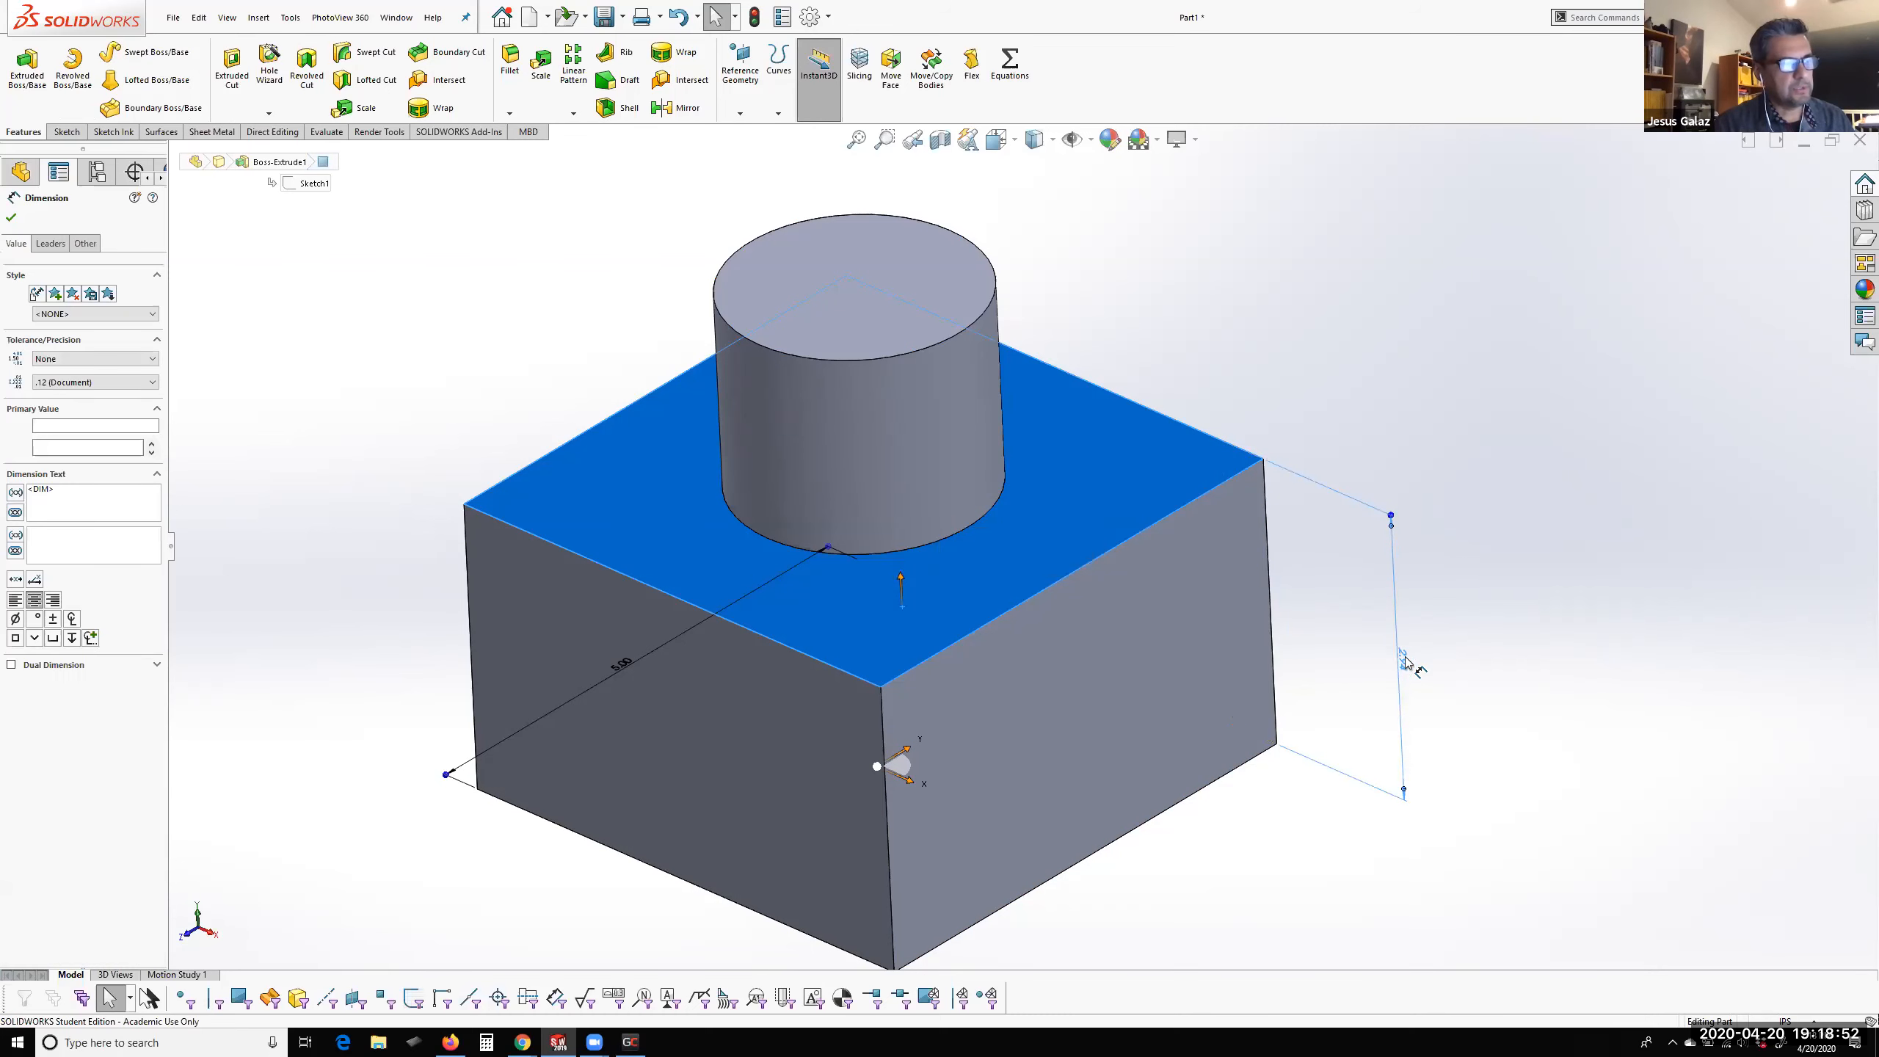
pyautogui.doubleClick(1405, 662)
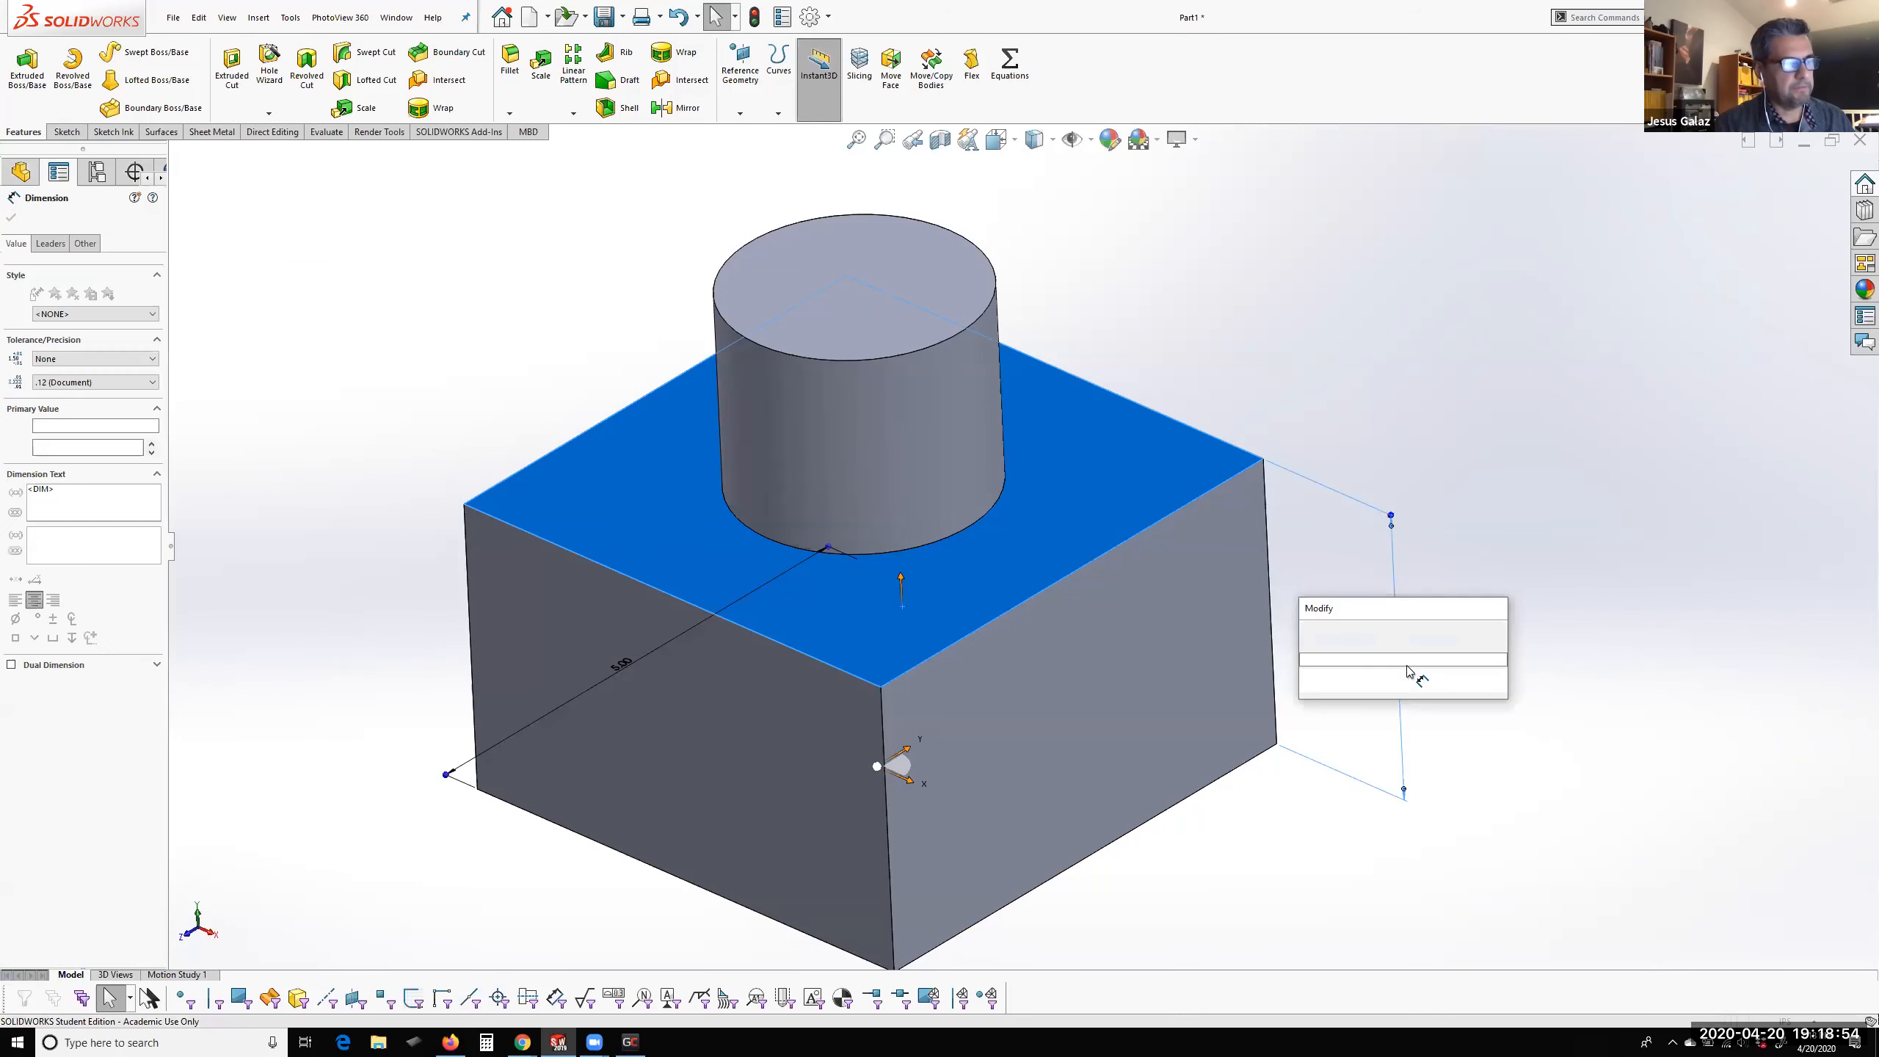
pyautogui.write('3.5')
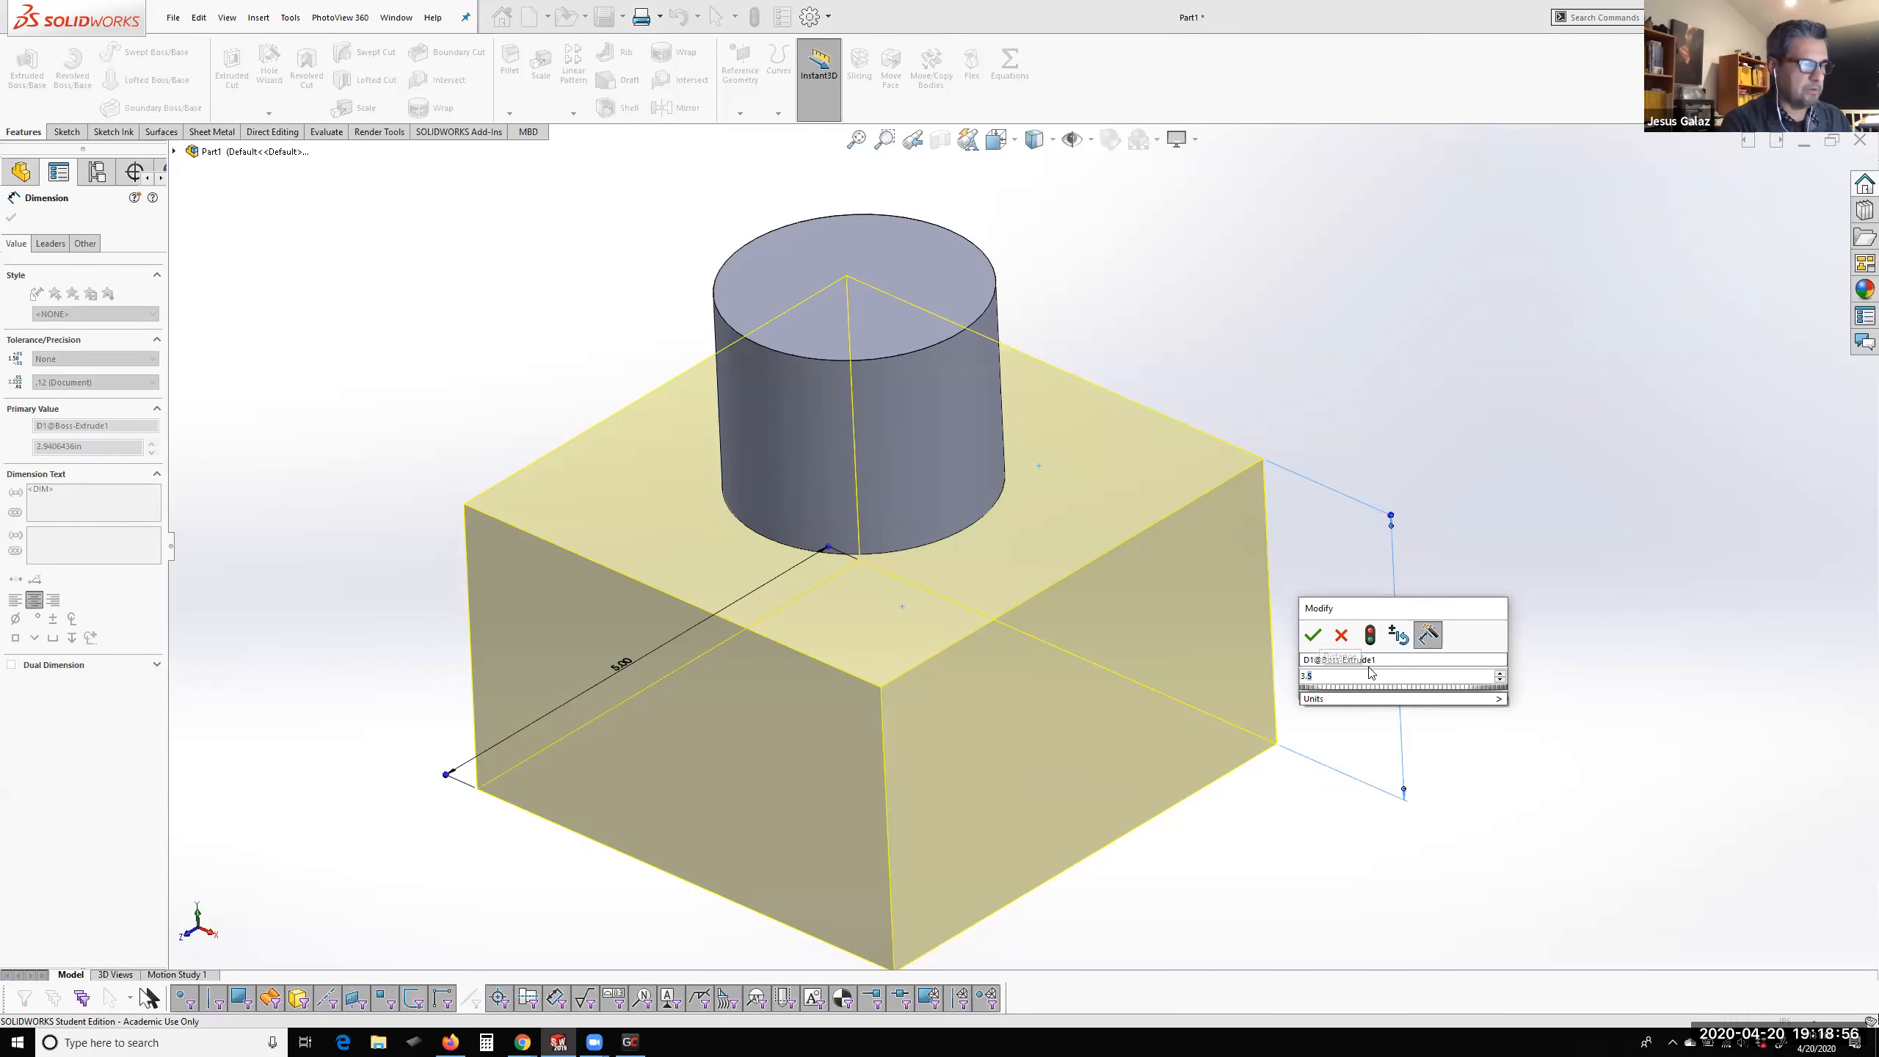
pyautogui.press('Return')
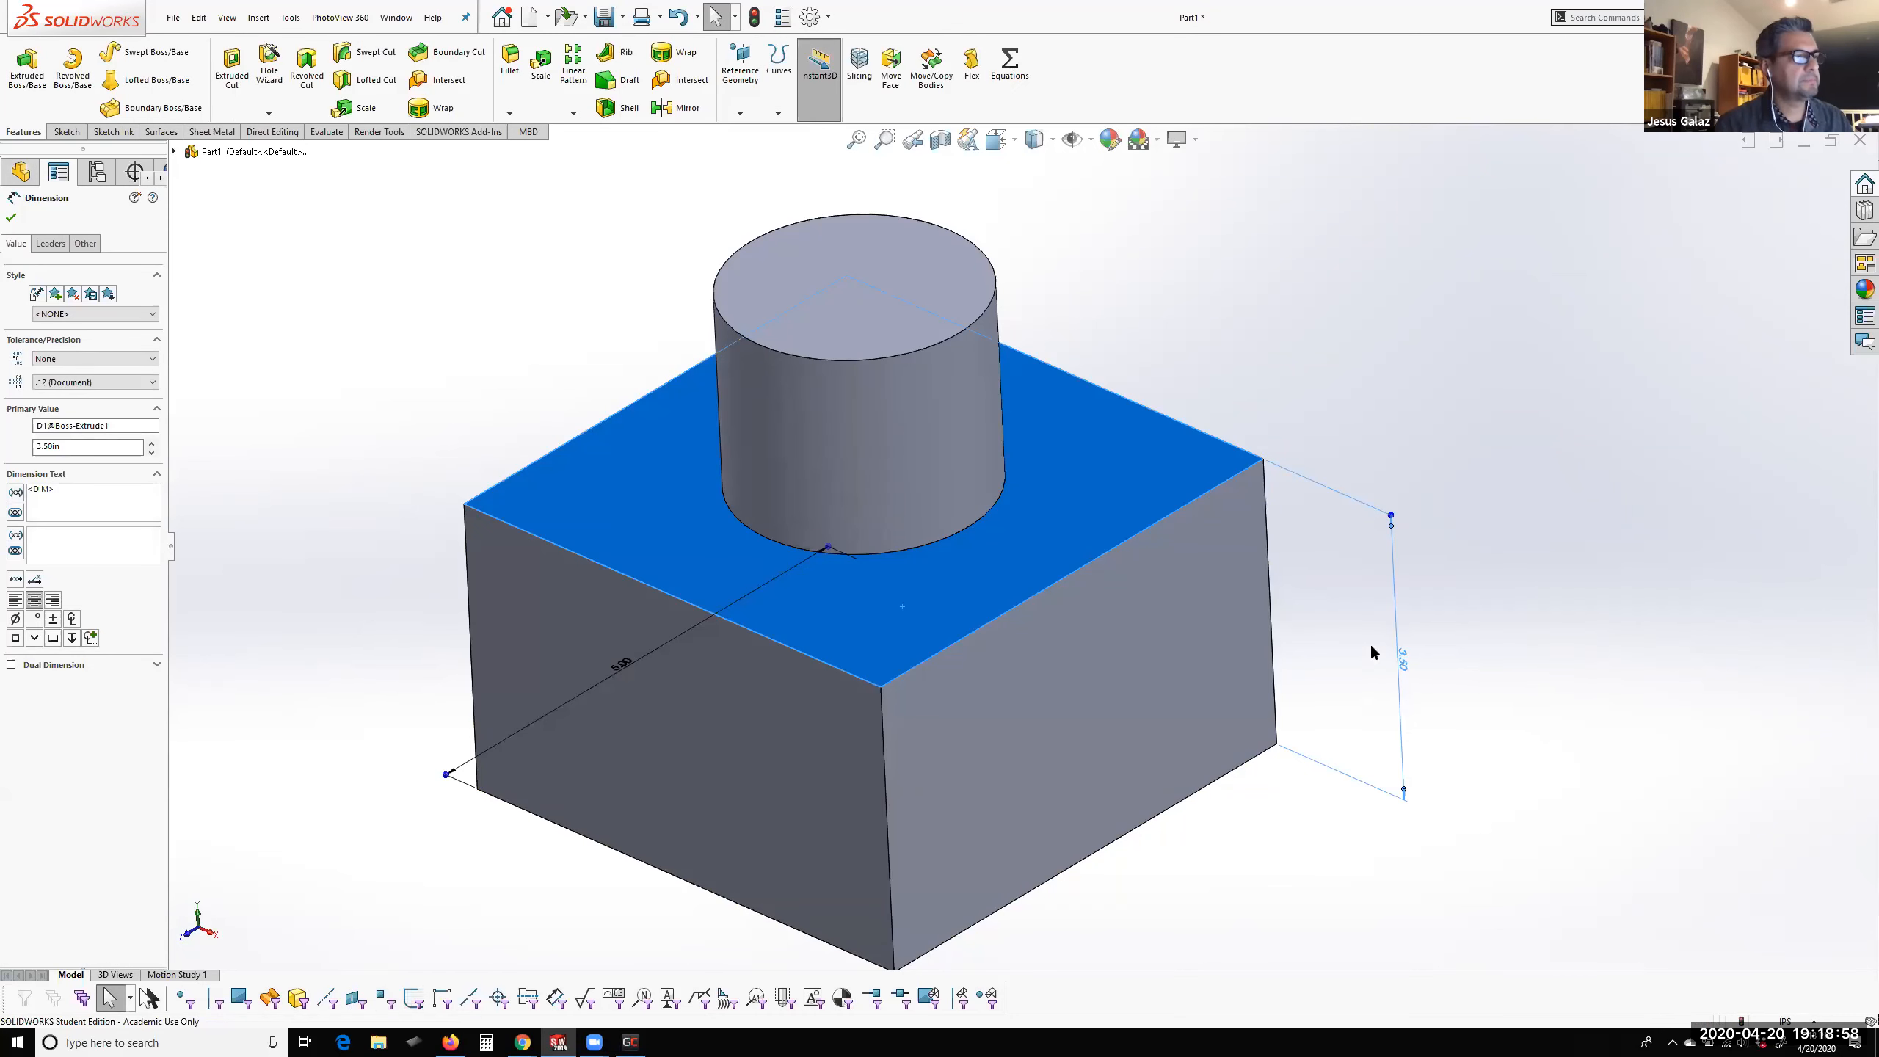
pyautogui.click(755, 16)
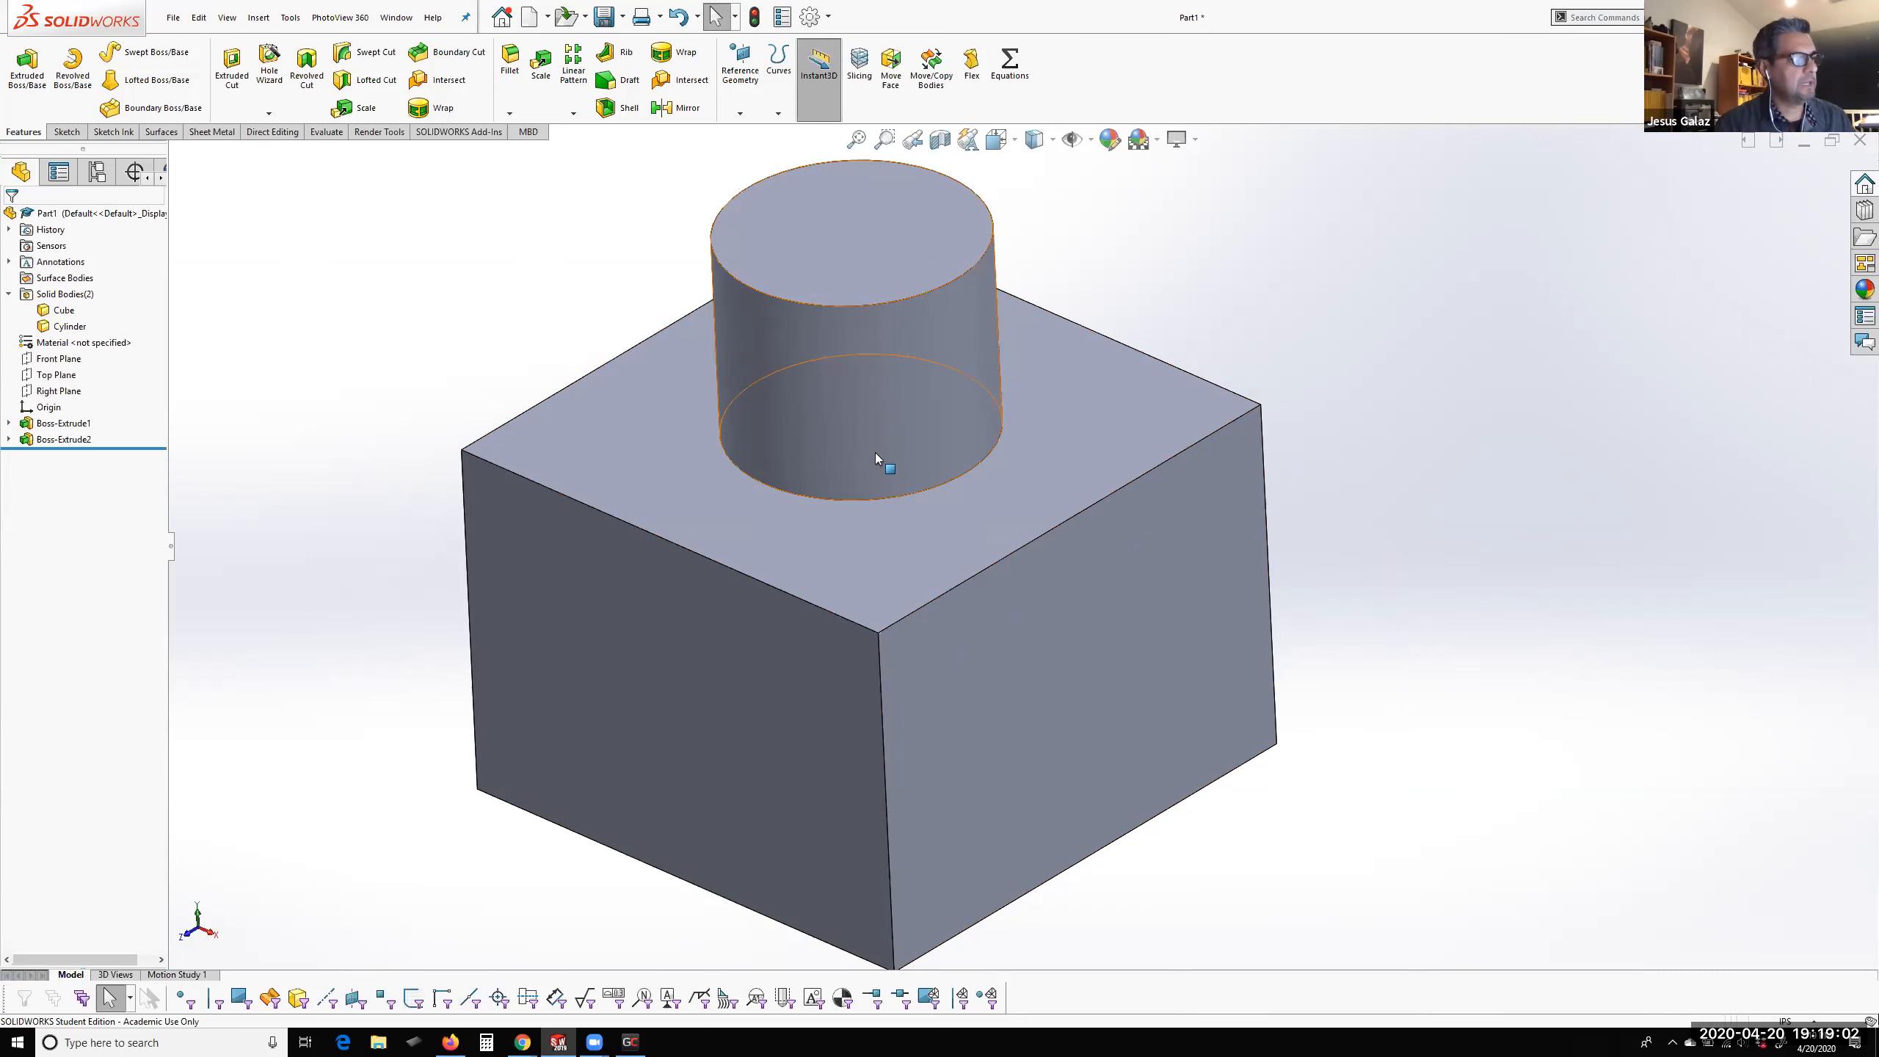
# Inspect the cube's top face, its extrude feature, and the Cube and Cylinder bodies, and clear the selection
pyautogui.click(961, 508)
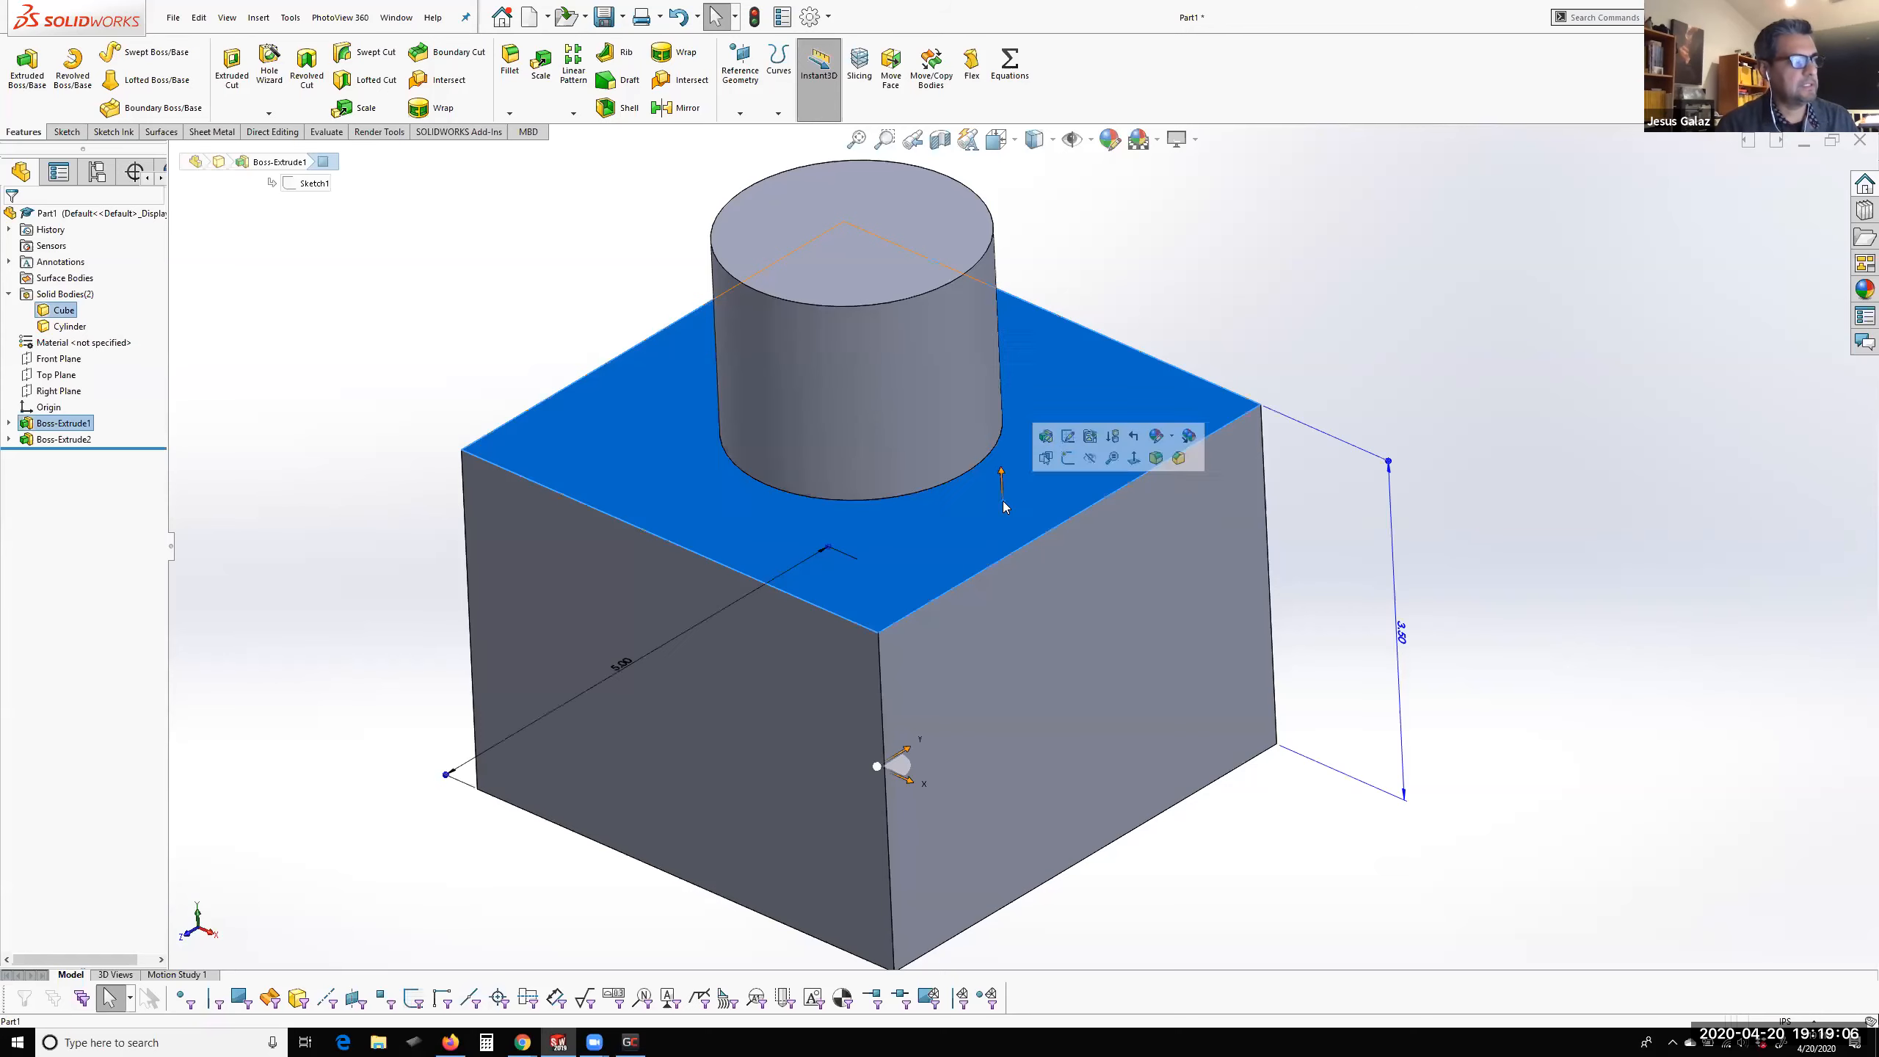
pyautogui.click(1380, 328)
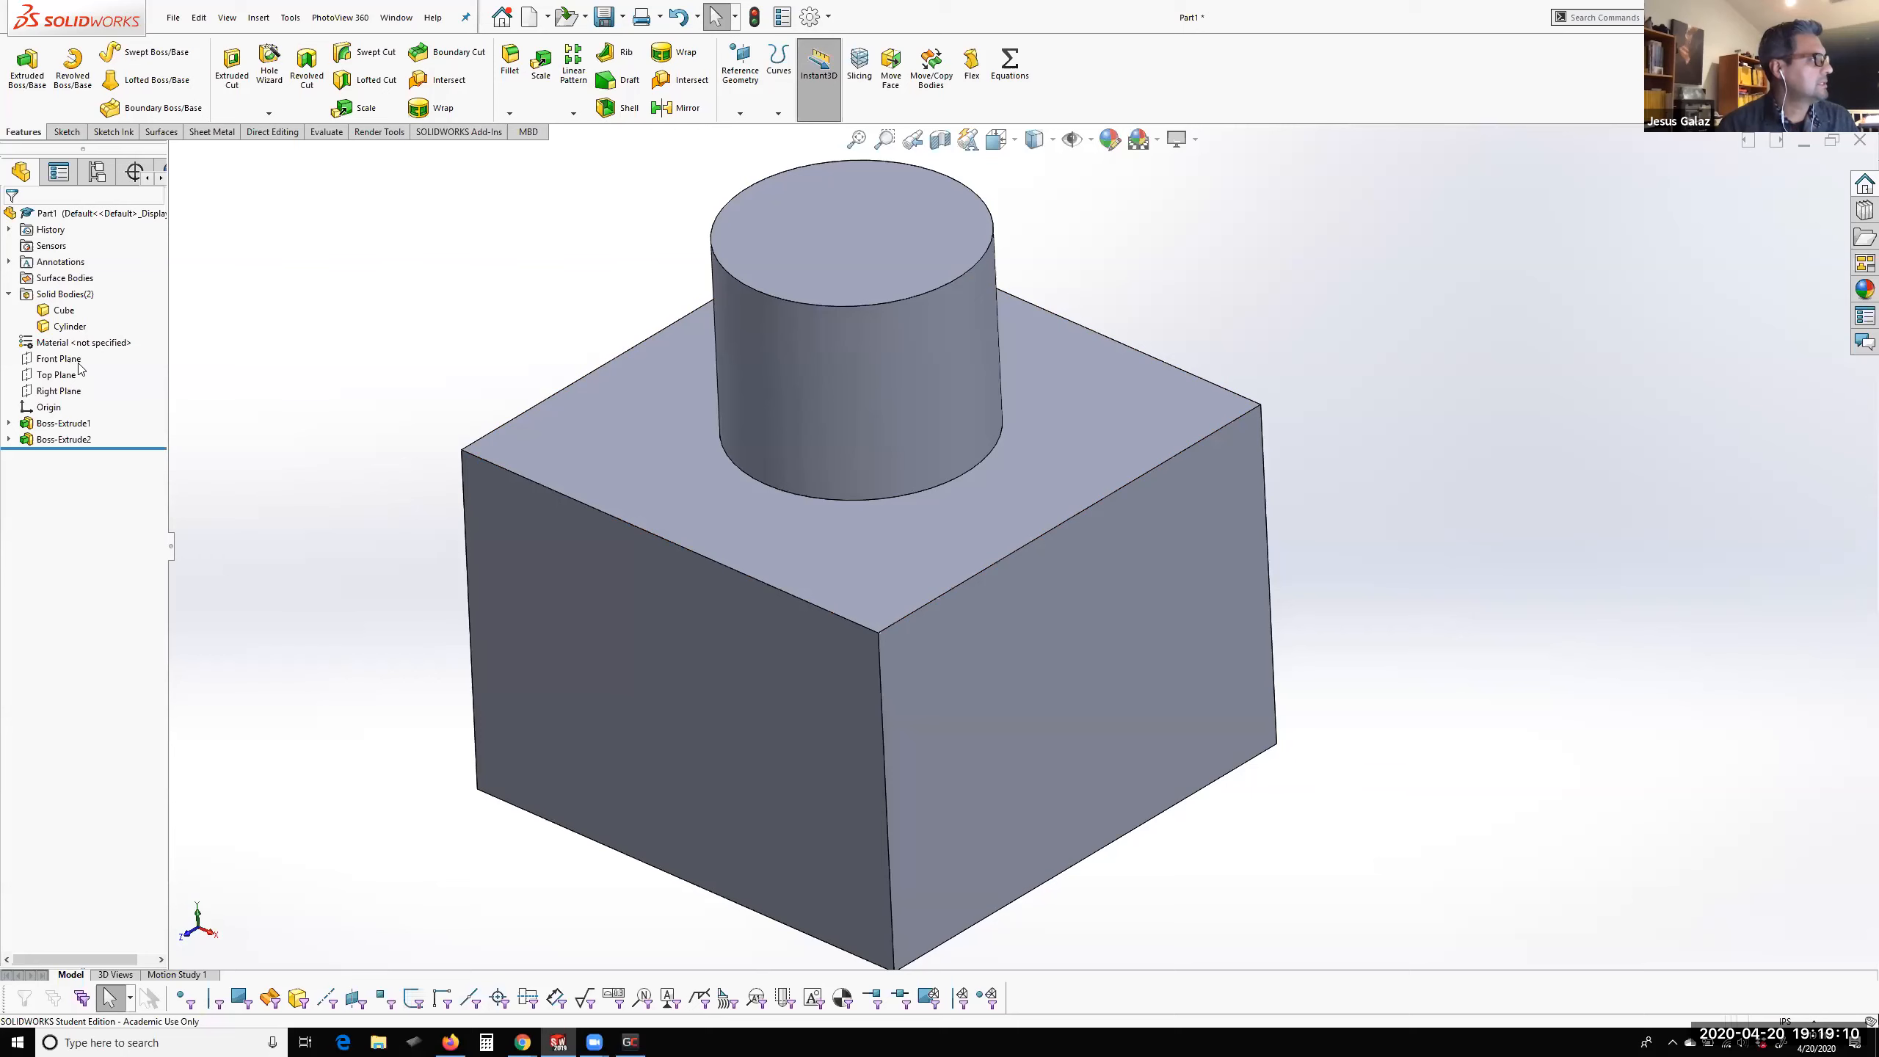
pyautogui.click(74, 421)
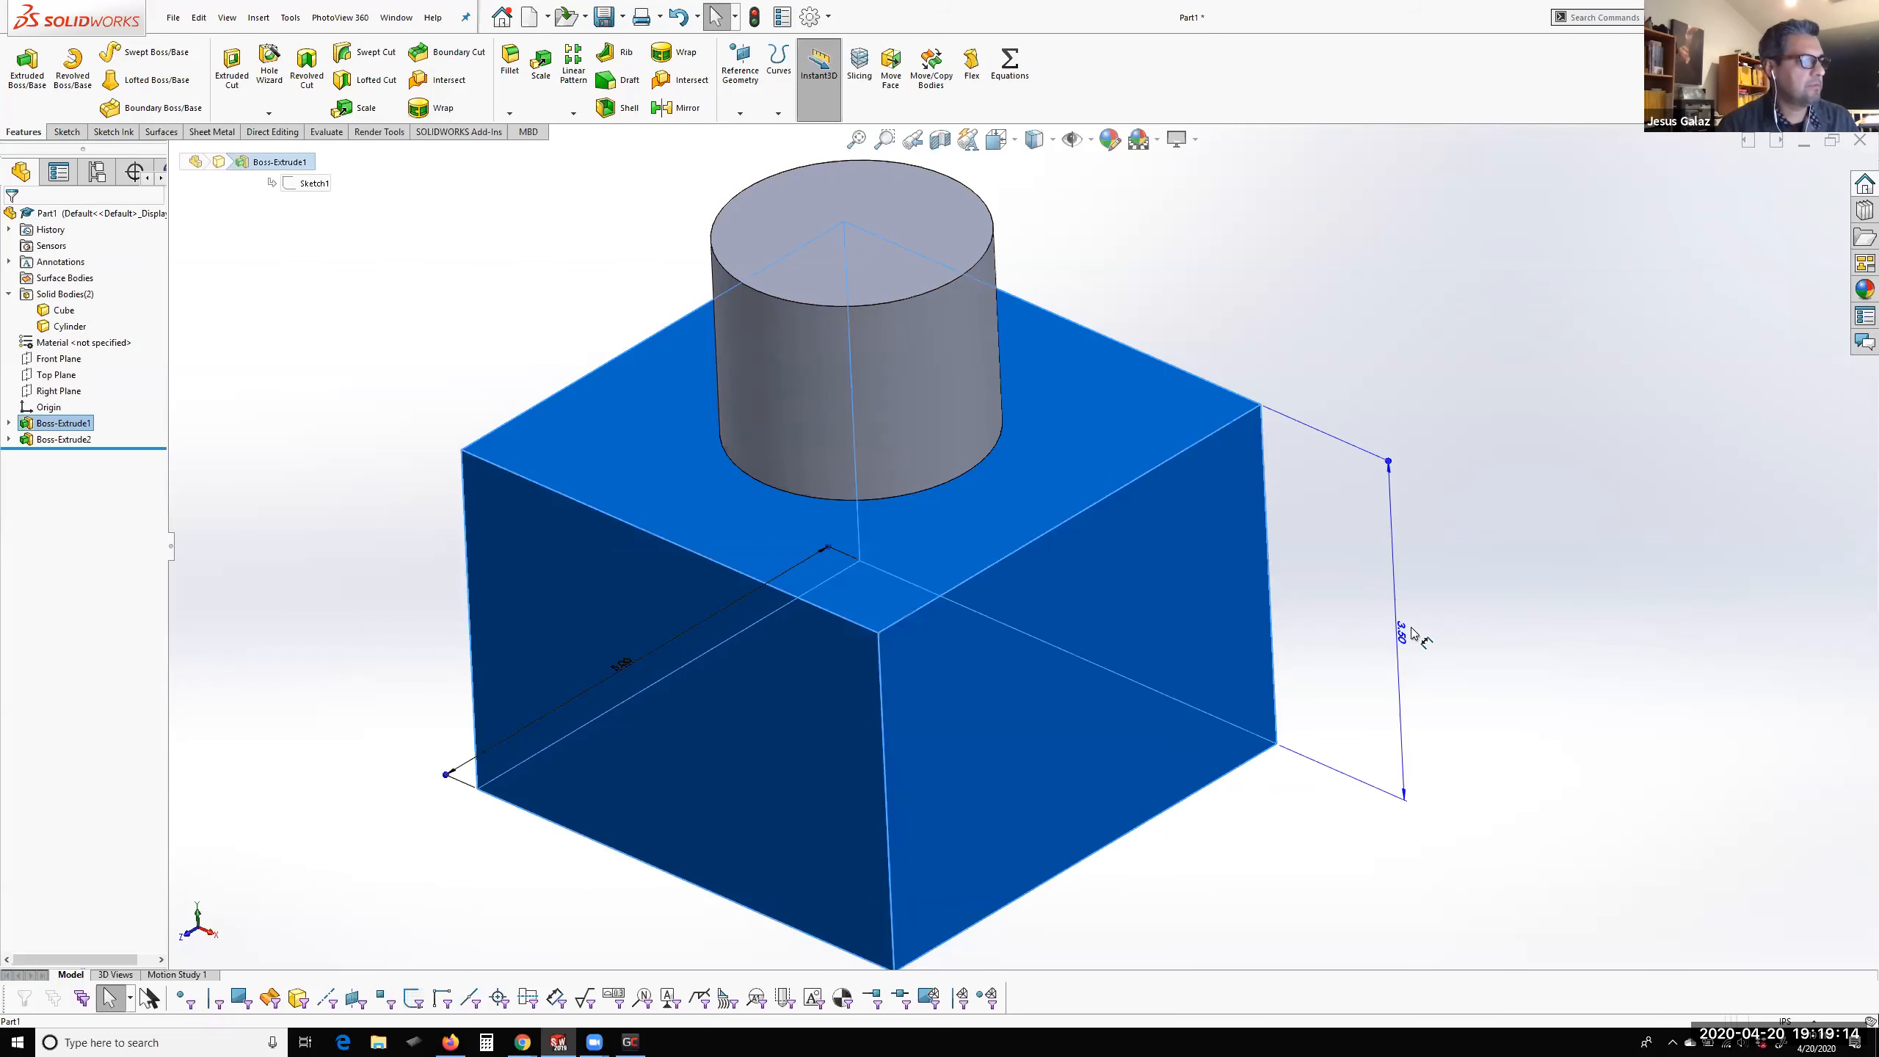
pyautogui.click(59, 311)
pyautogui.keyDown('shift'); pyautogui.click(70, 327); pyautogui.keyUp('shift')
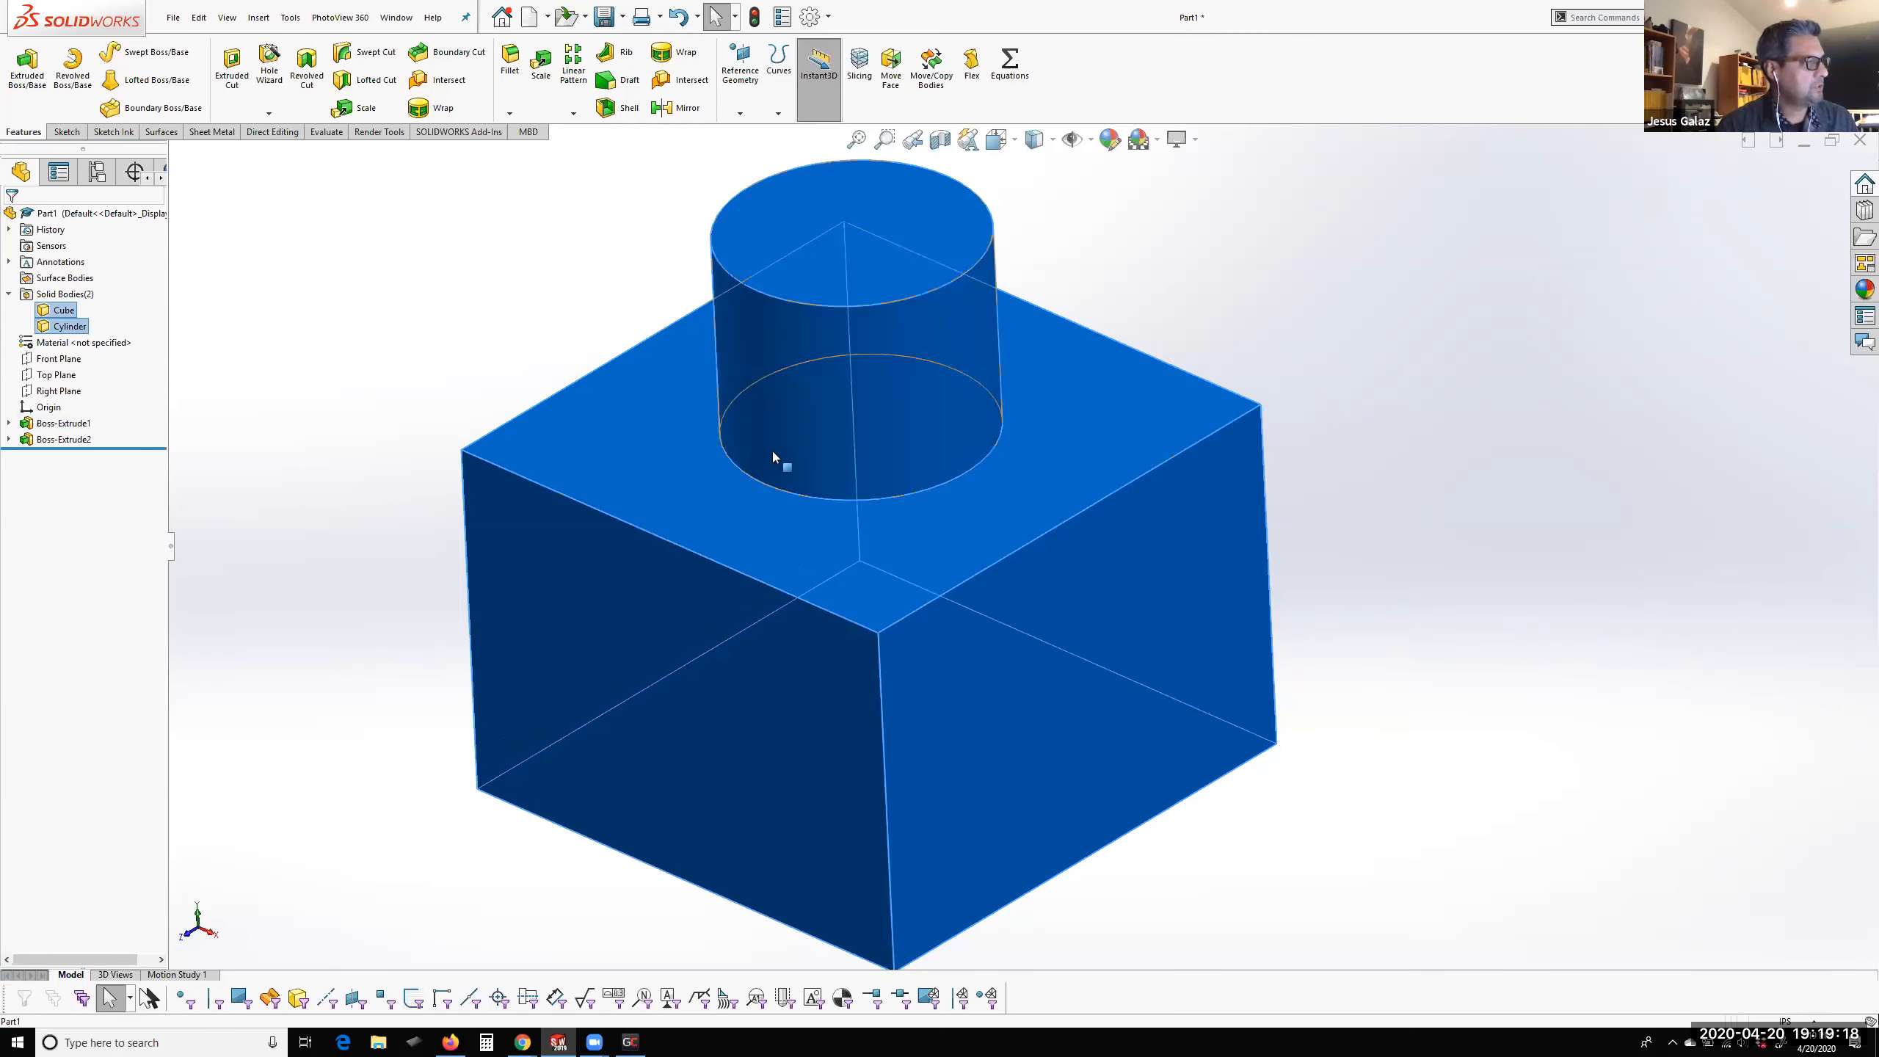
pyautogui.click(415, 363)
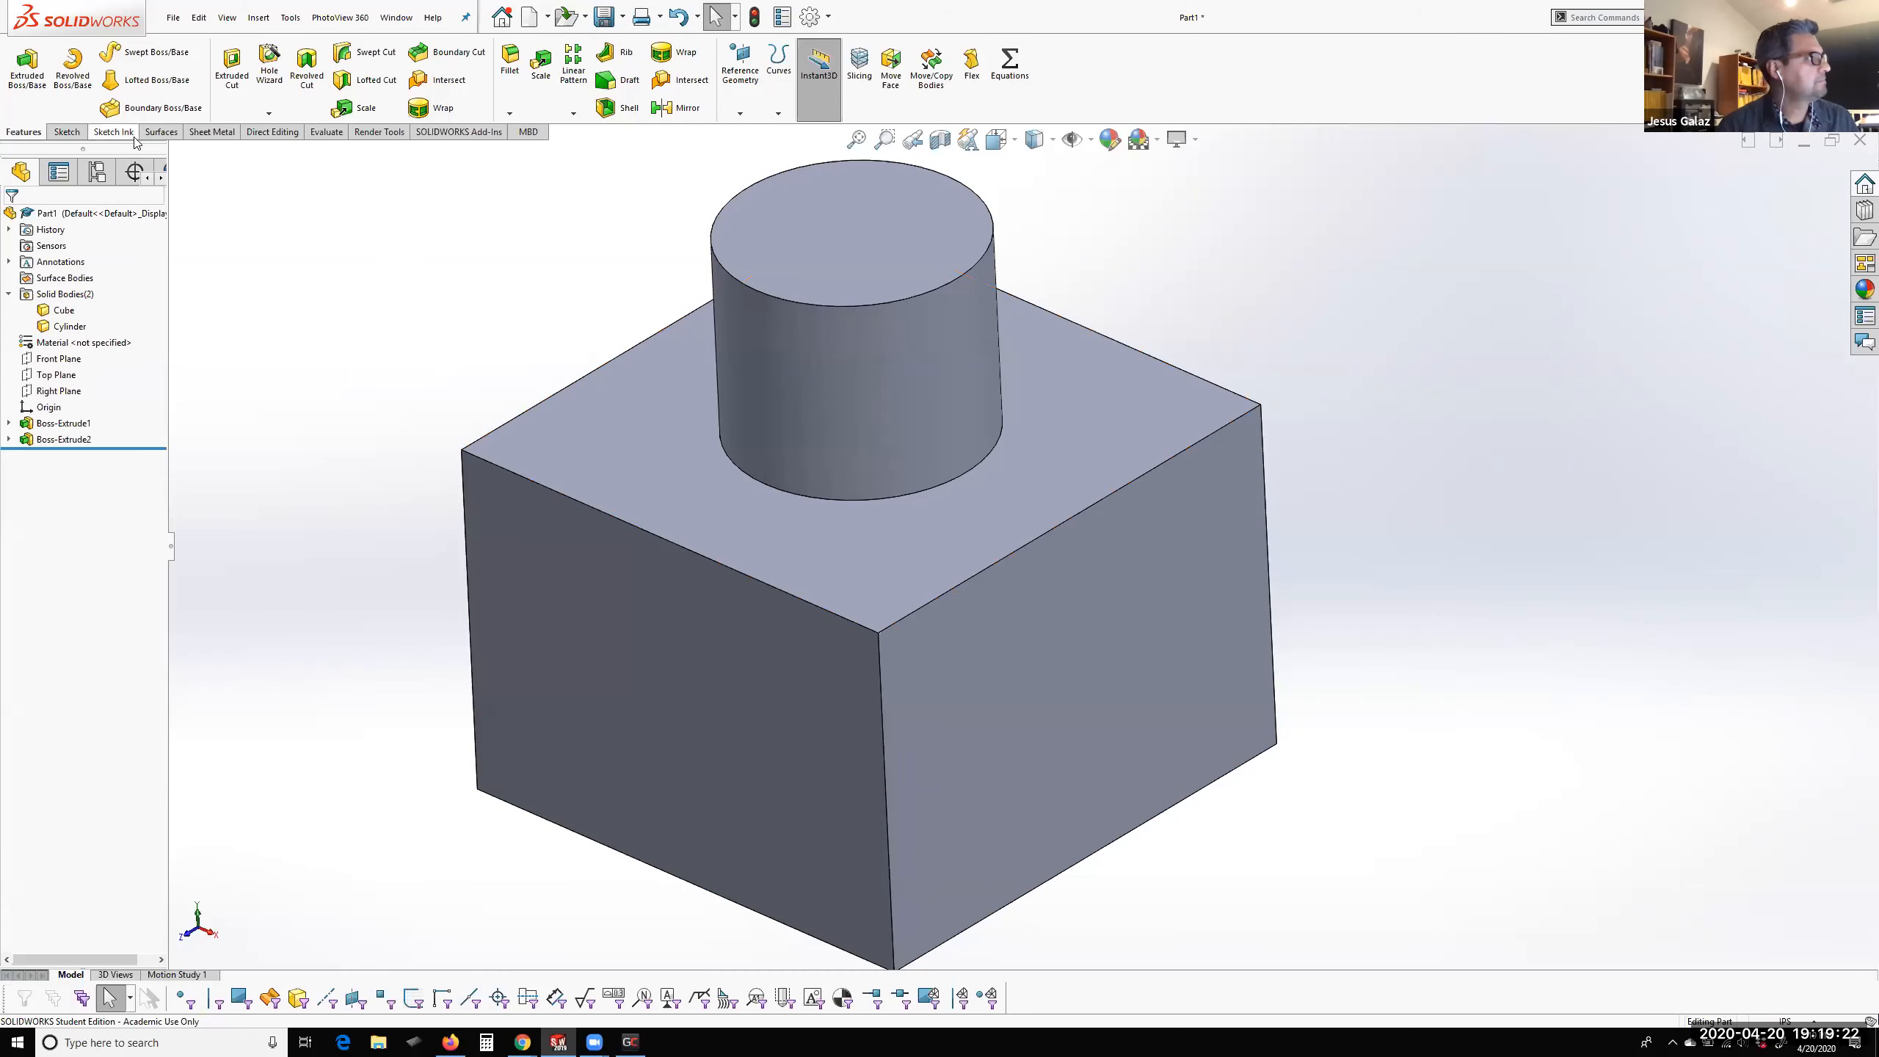
# Use Move Face to translate the cube's top face 1.5 in upward along Y
pyautogui.click(270, 133)
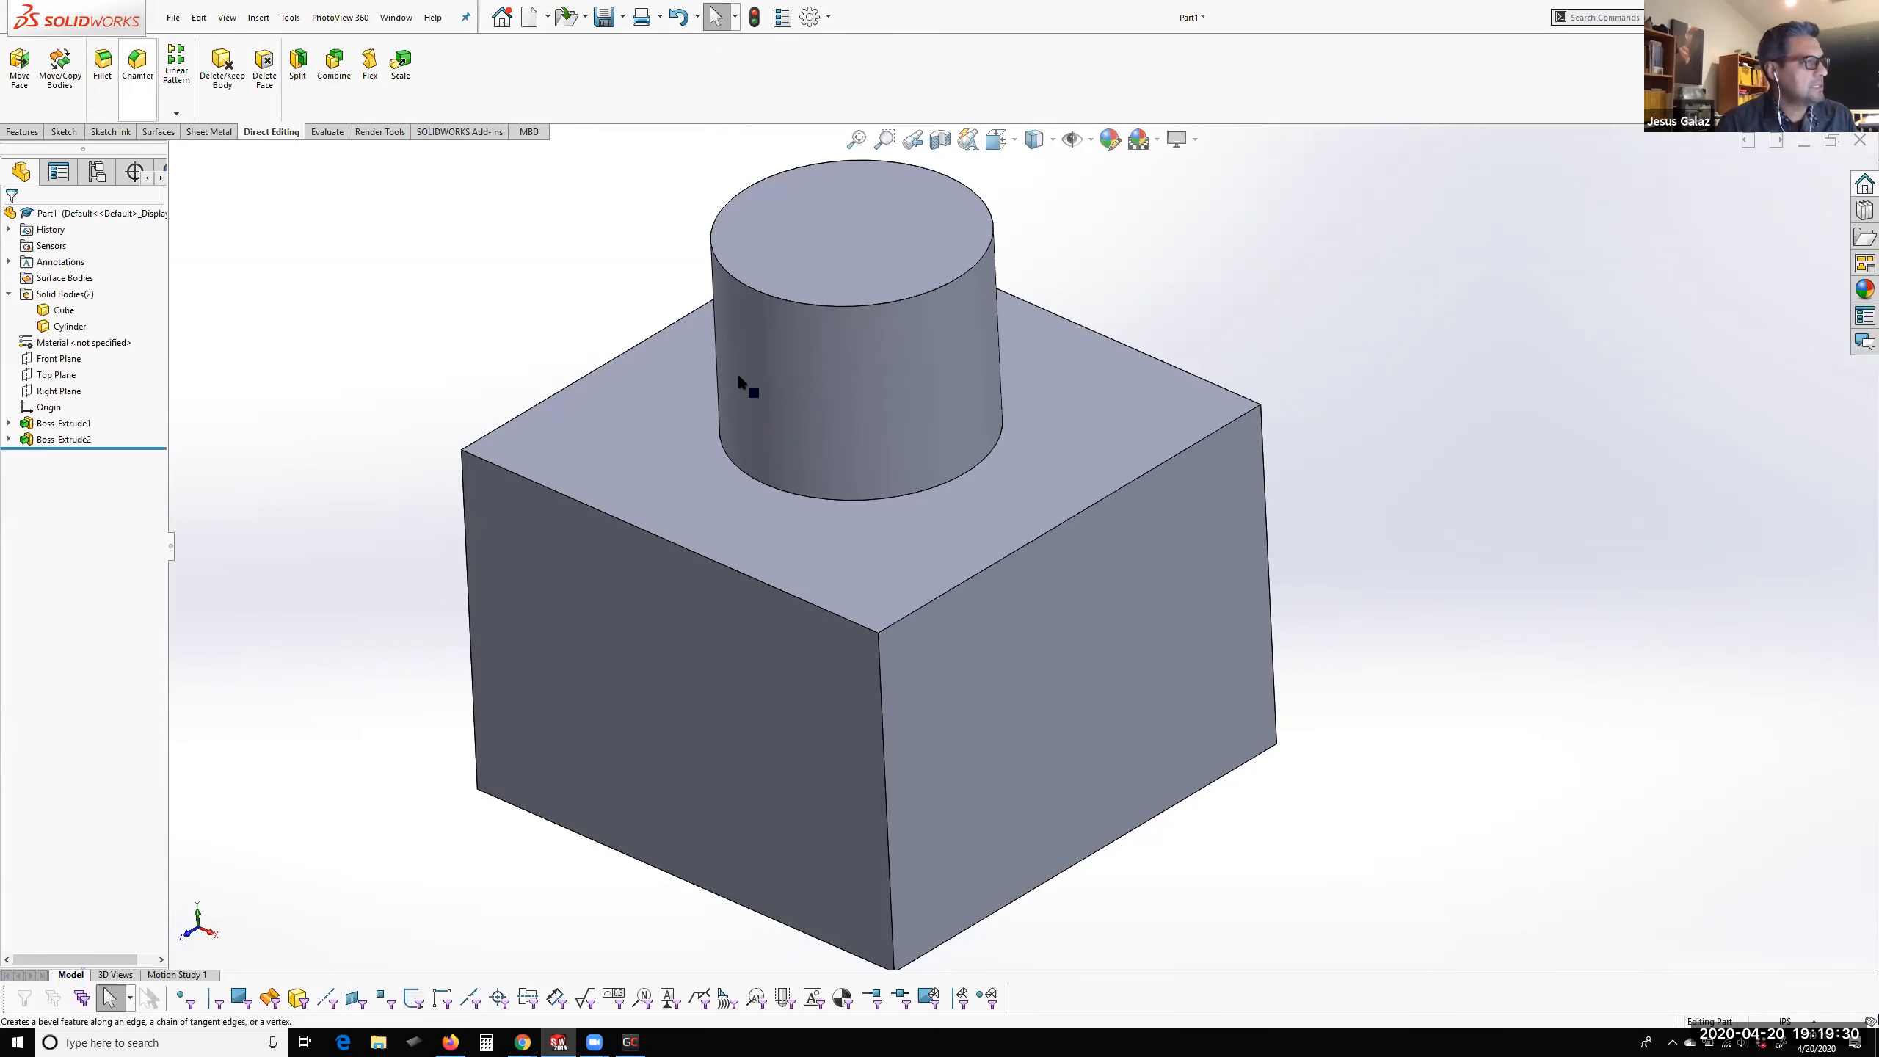
pyautogui.click(872, 527)
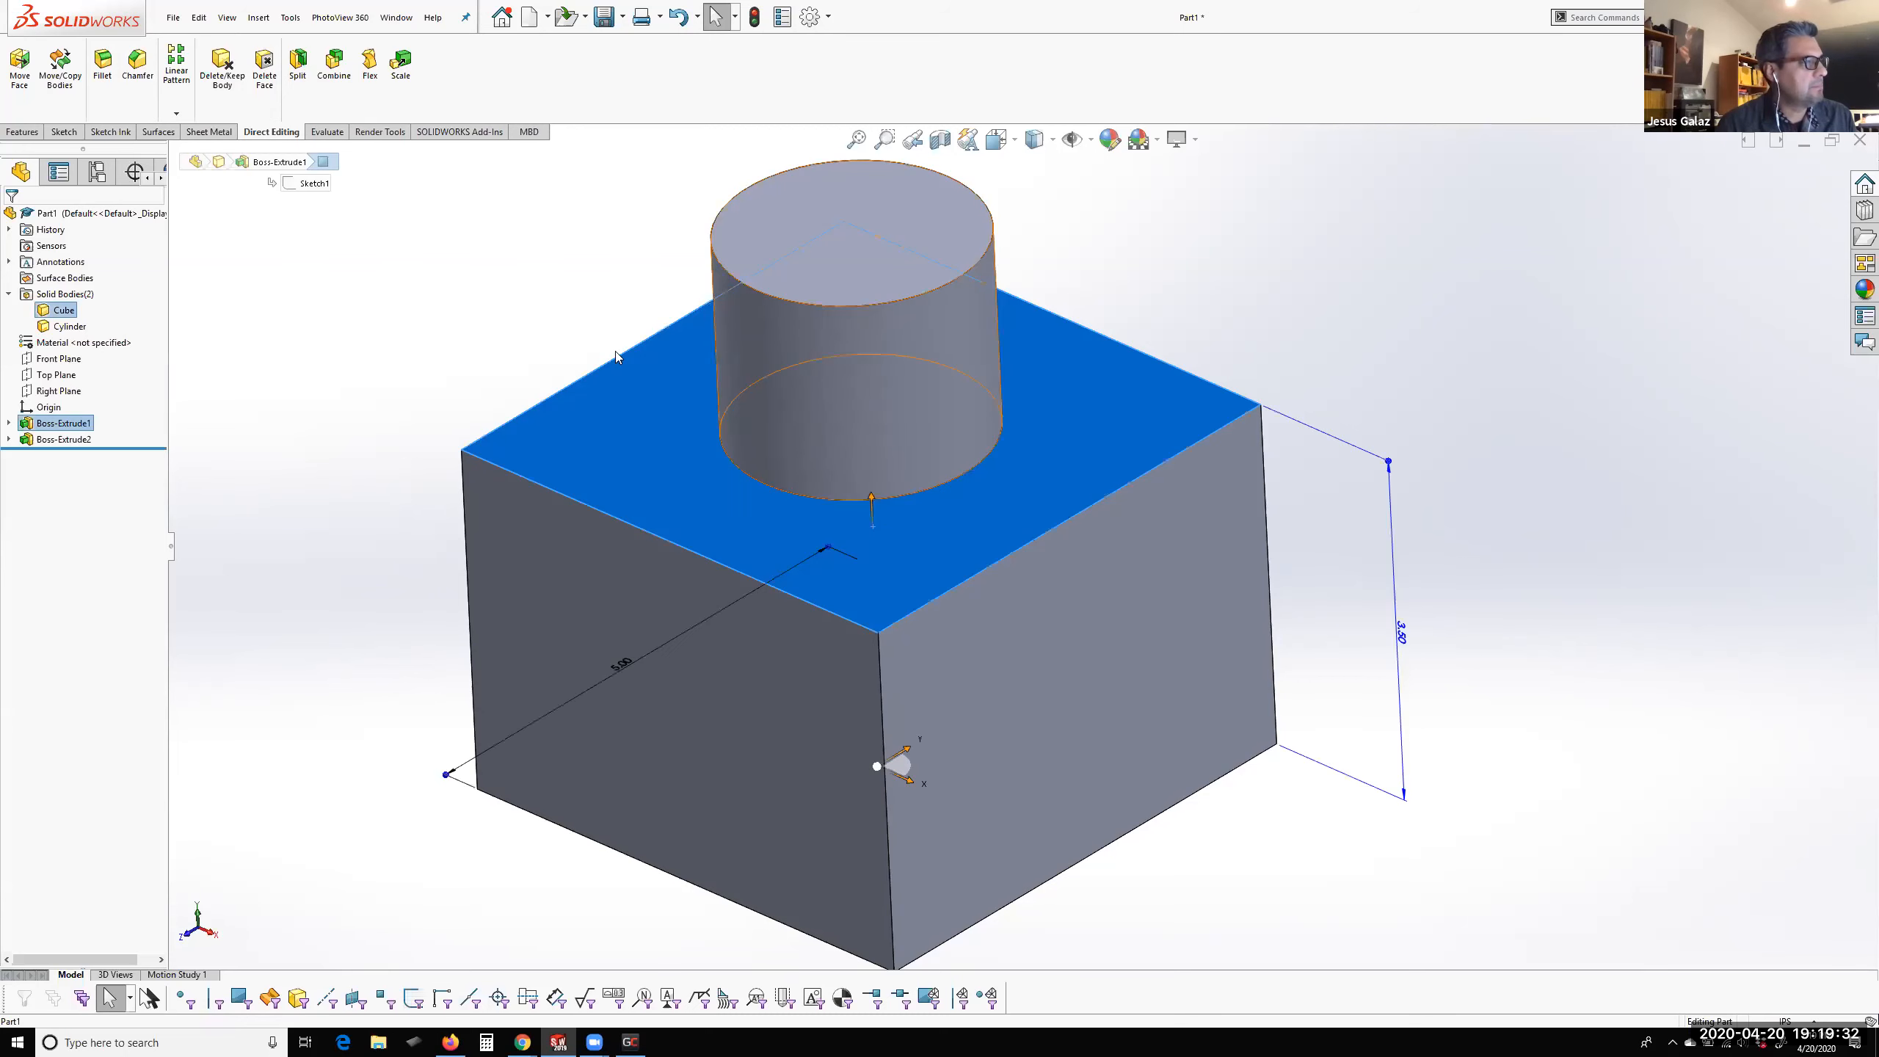
pyautogui.click(19, 74)
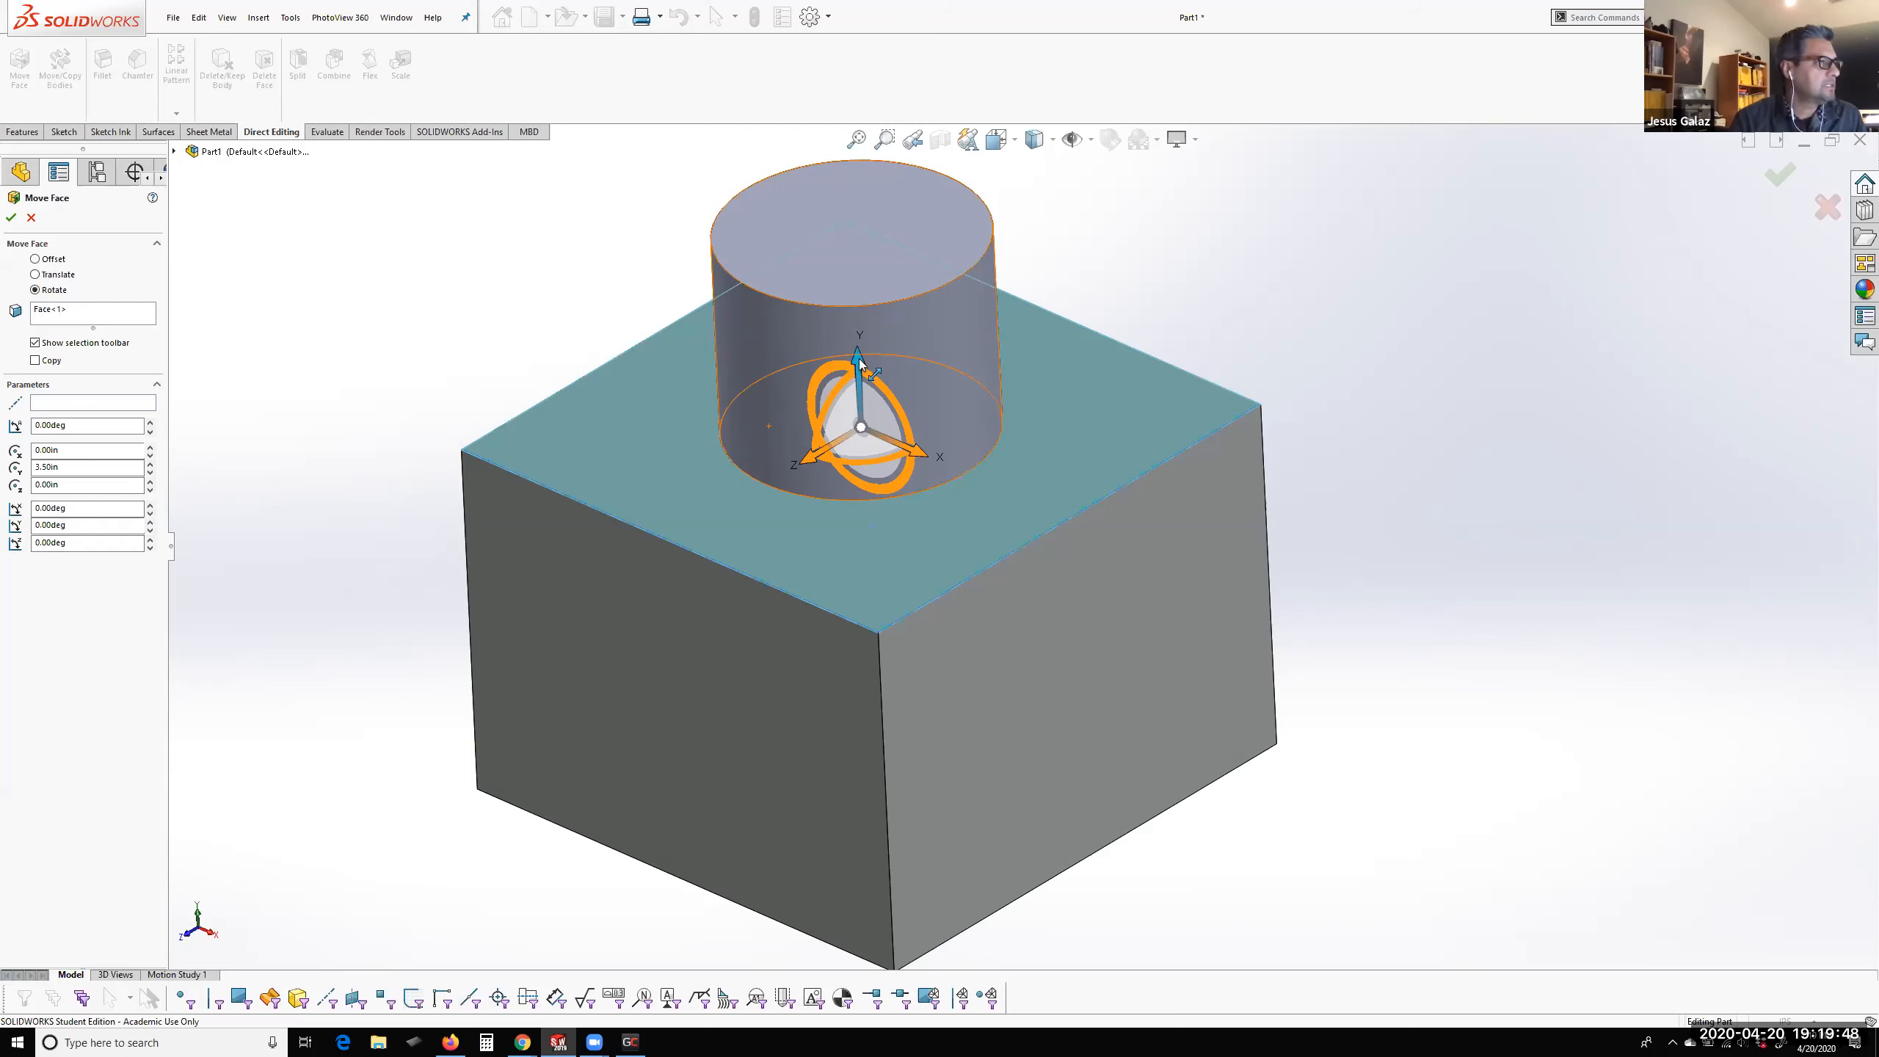
pyautogui.moveTo(858, 358); pyautogui.dragTo(844, 254)
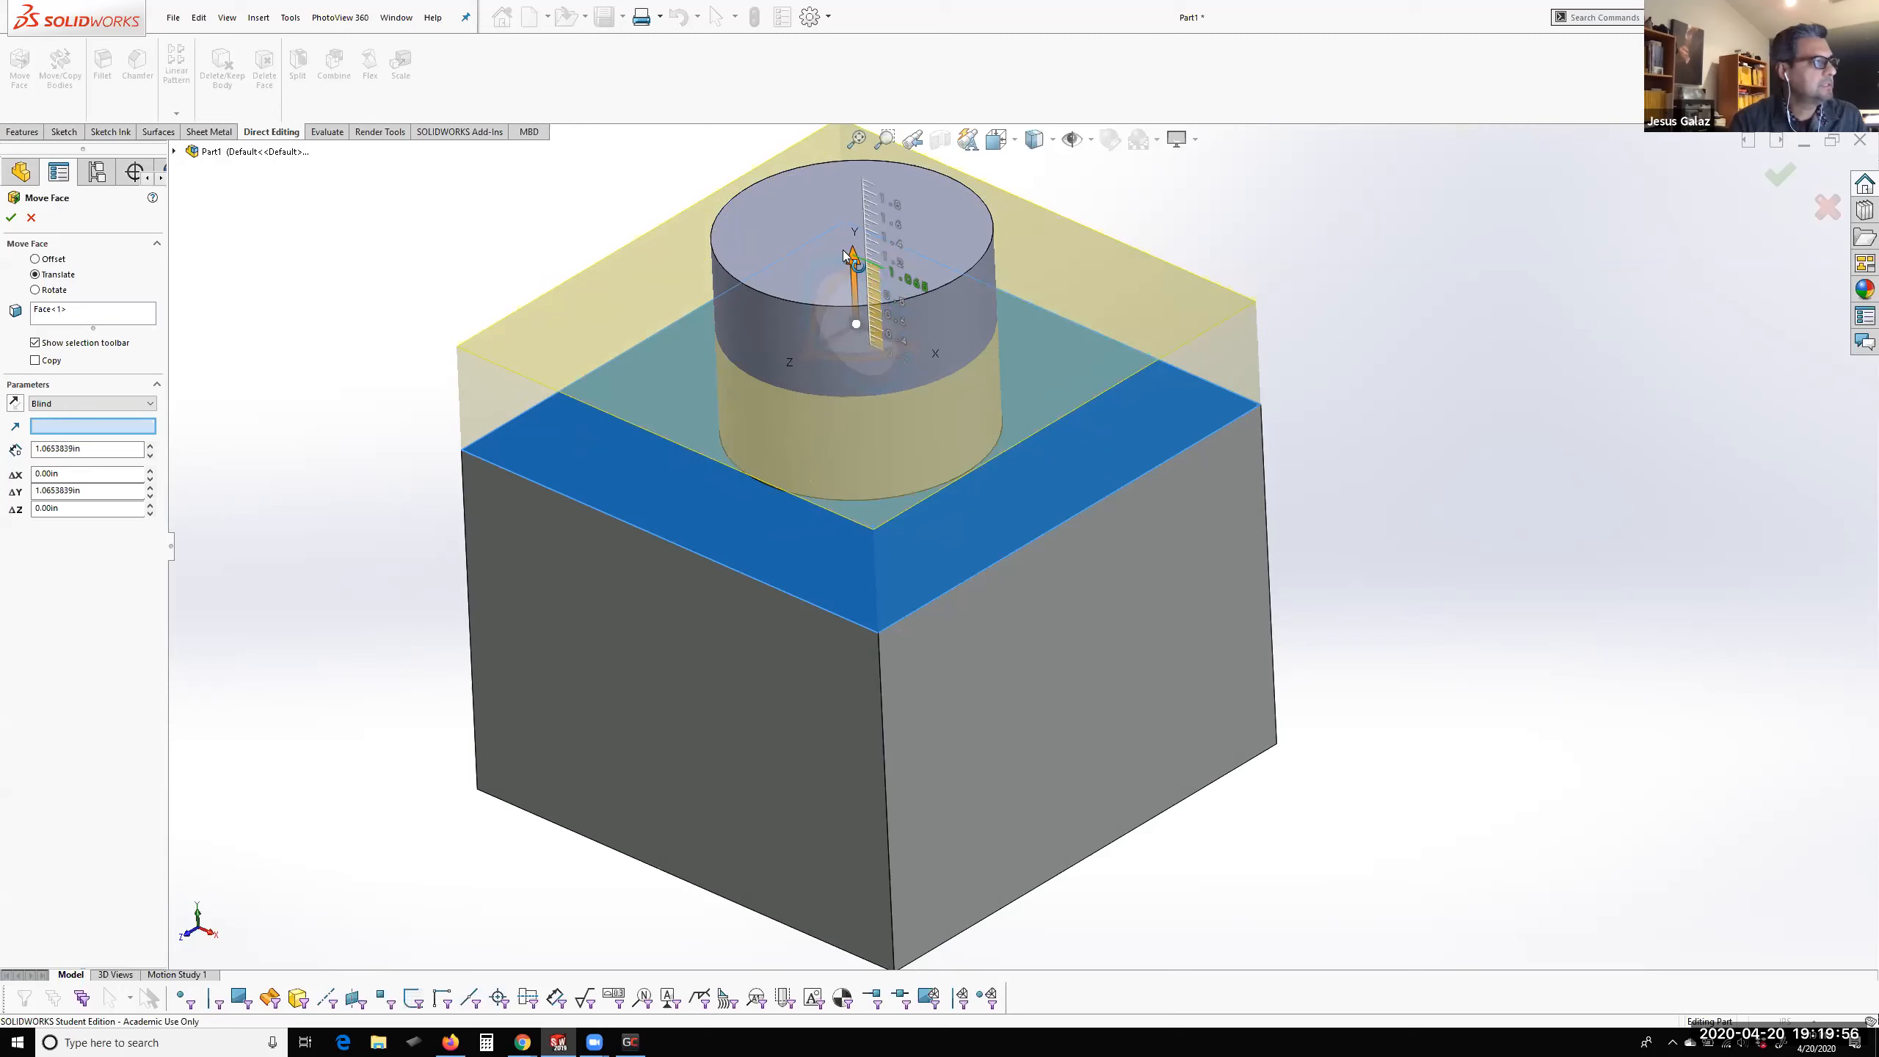
pyautogui.click(97, 448)
pyautogui.write('1.5')
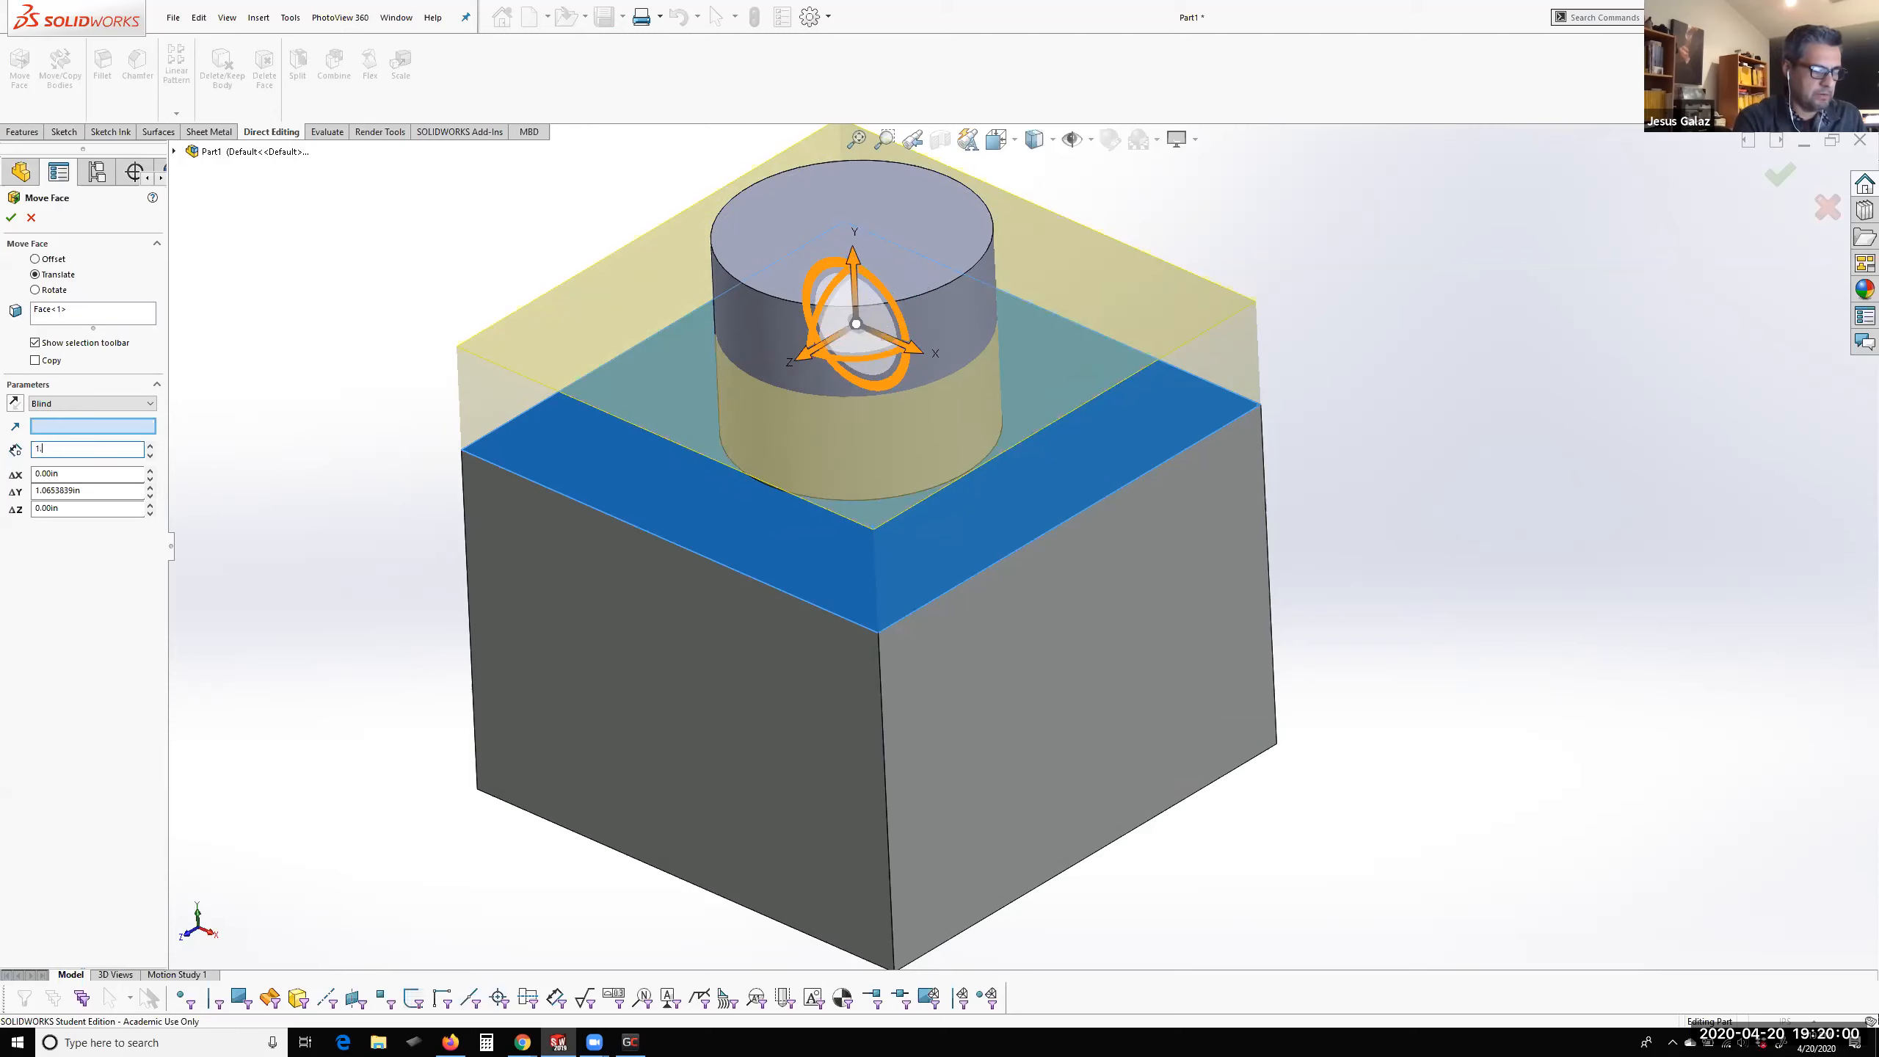
pyautogui.press('Return')
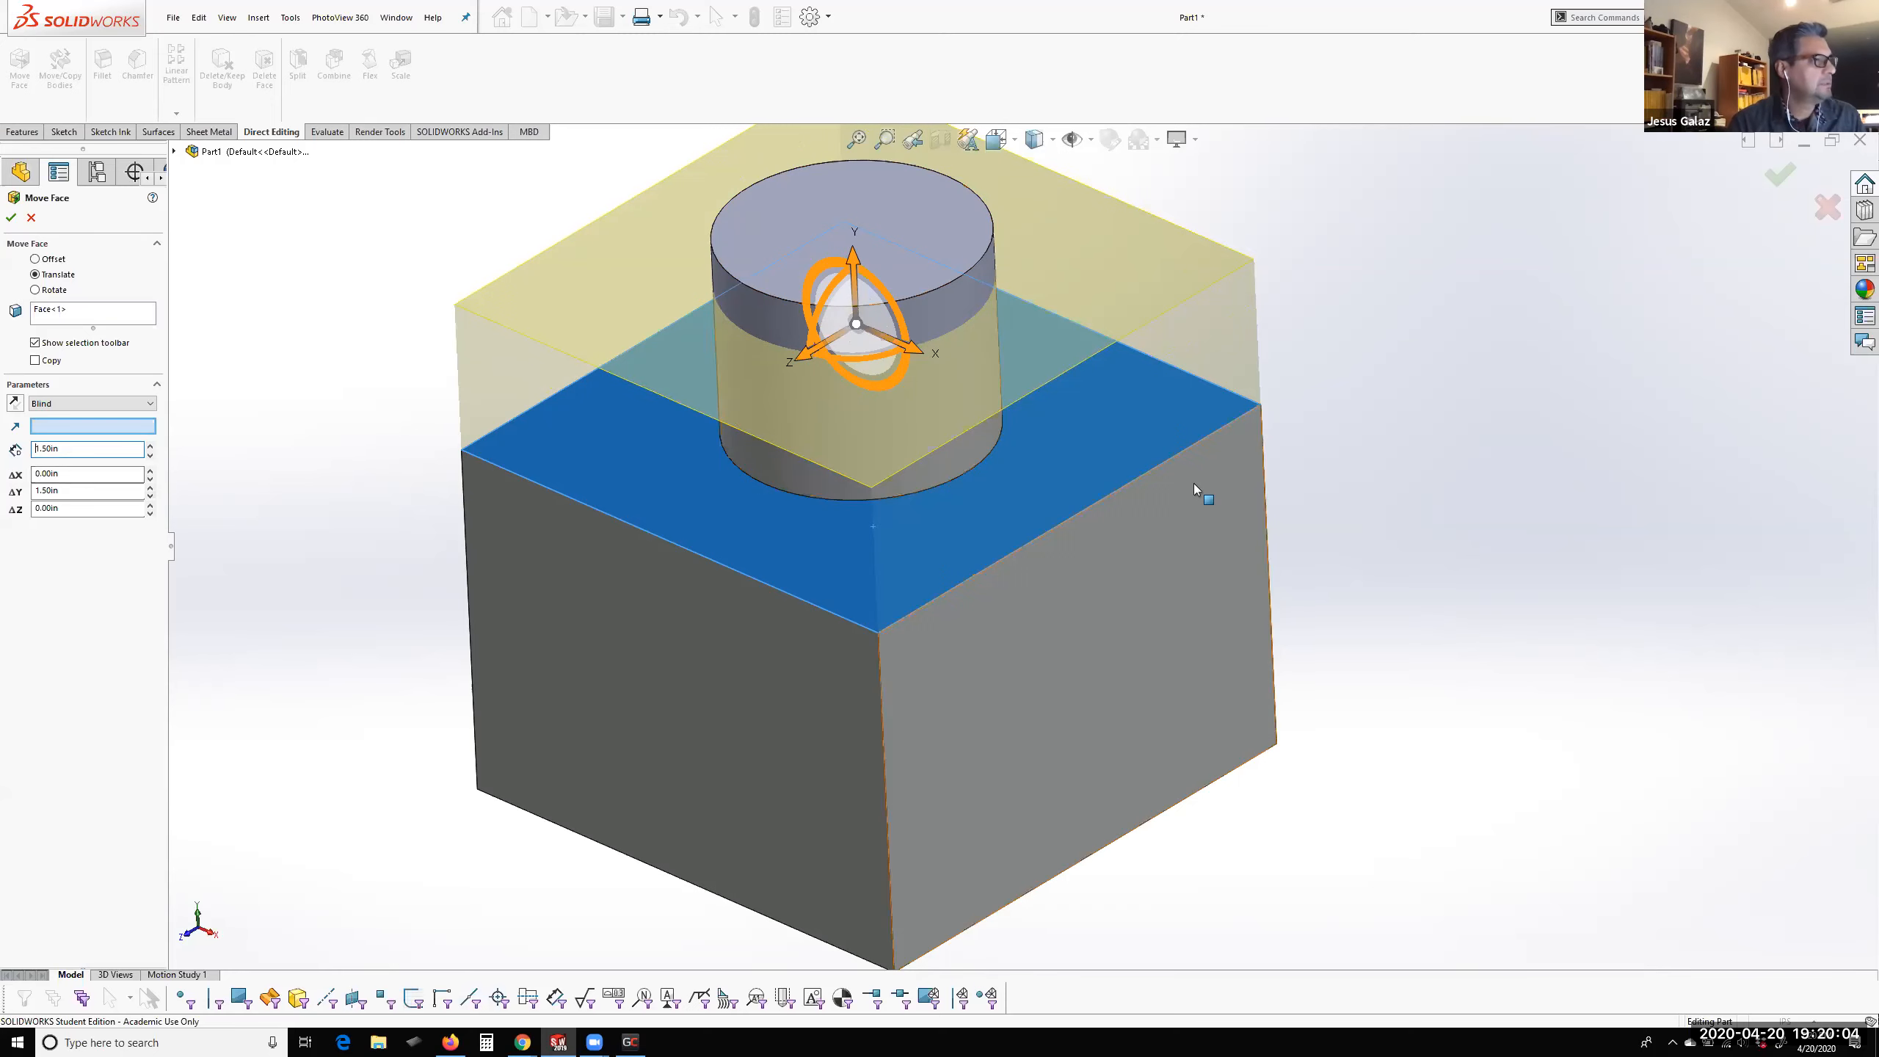
pyautogui.scroll(3, 1333, 452)
pyautogui.scroll(-4, 1333, 452)
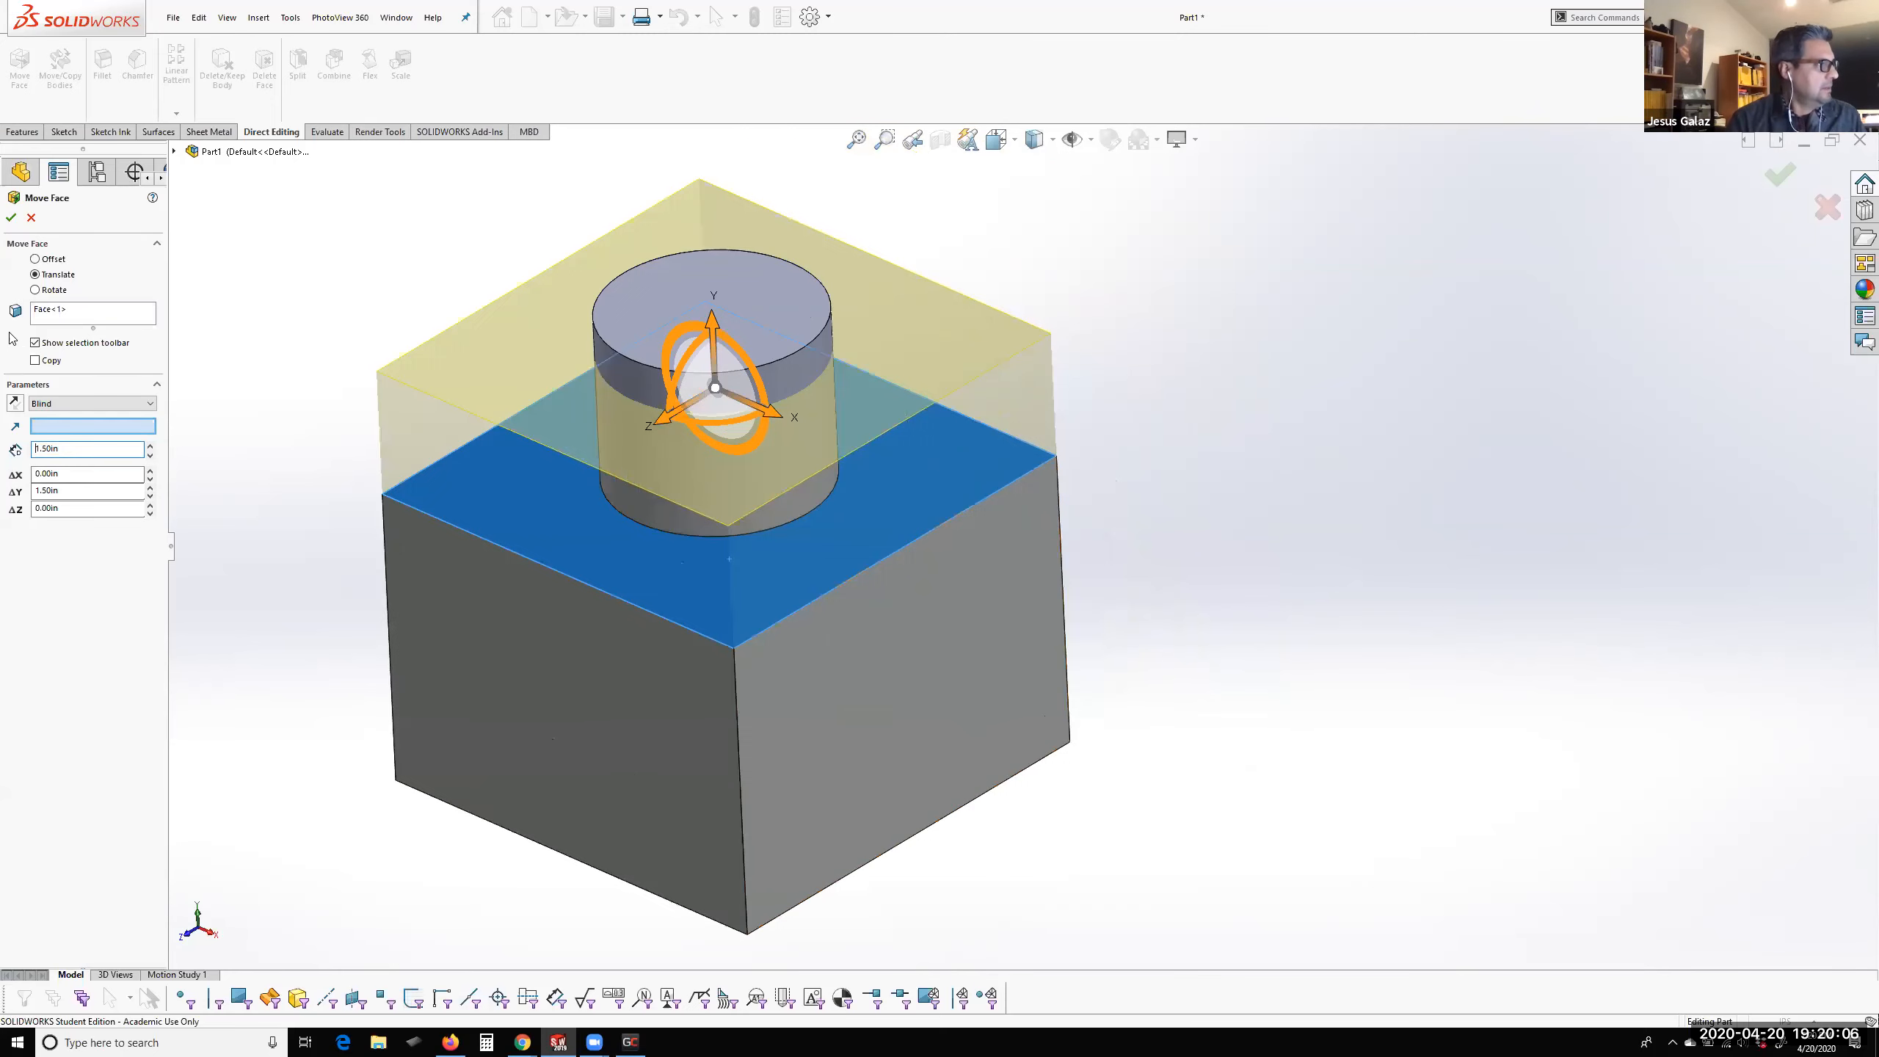
pyautogui.click(11, 219)
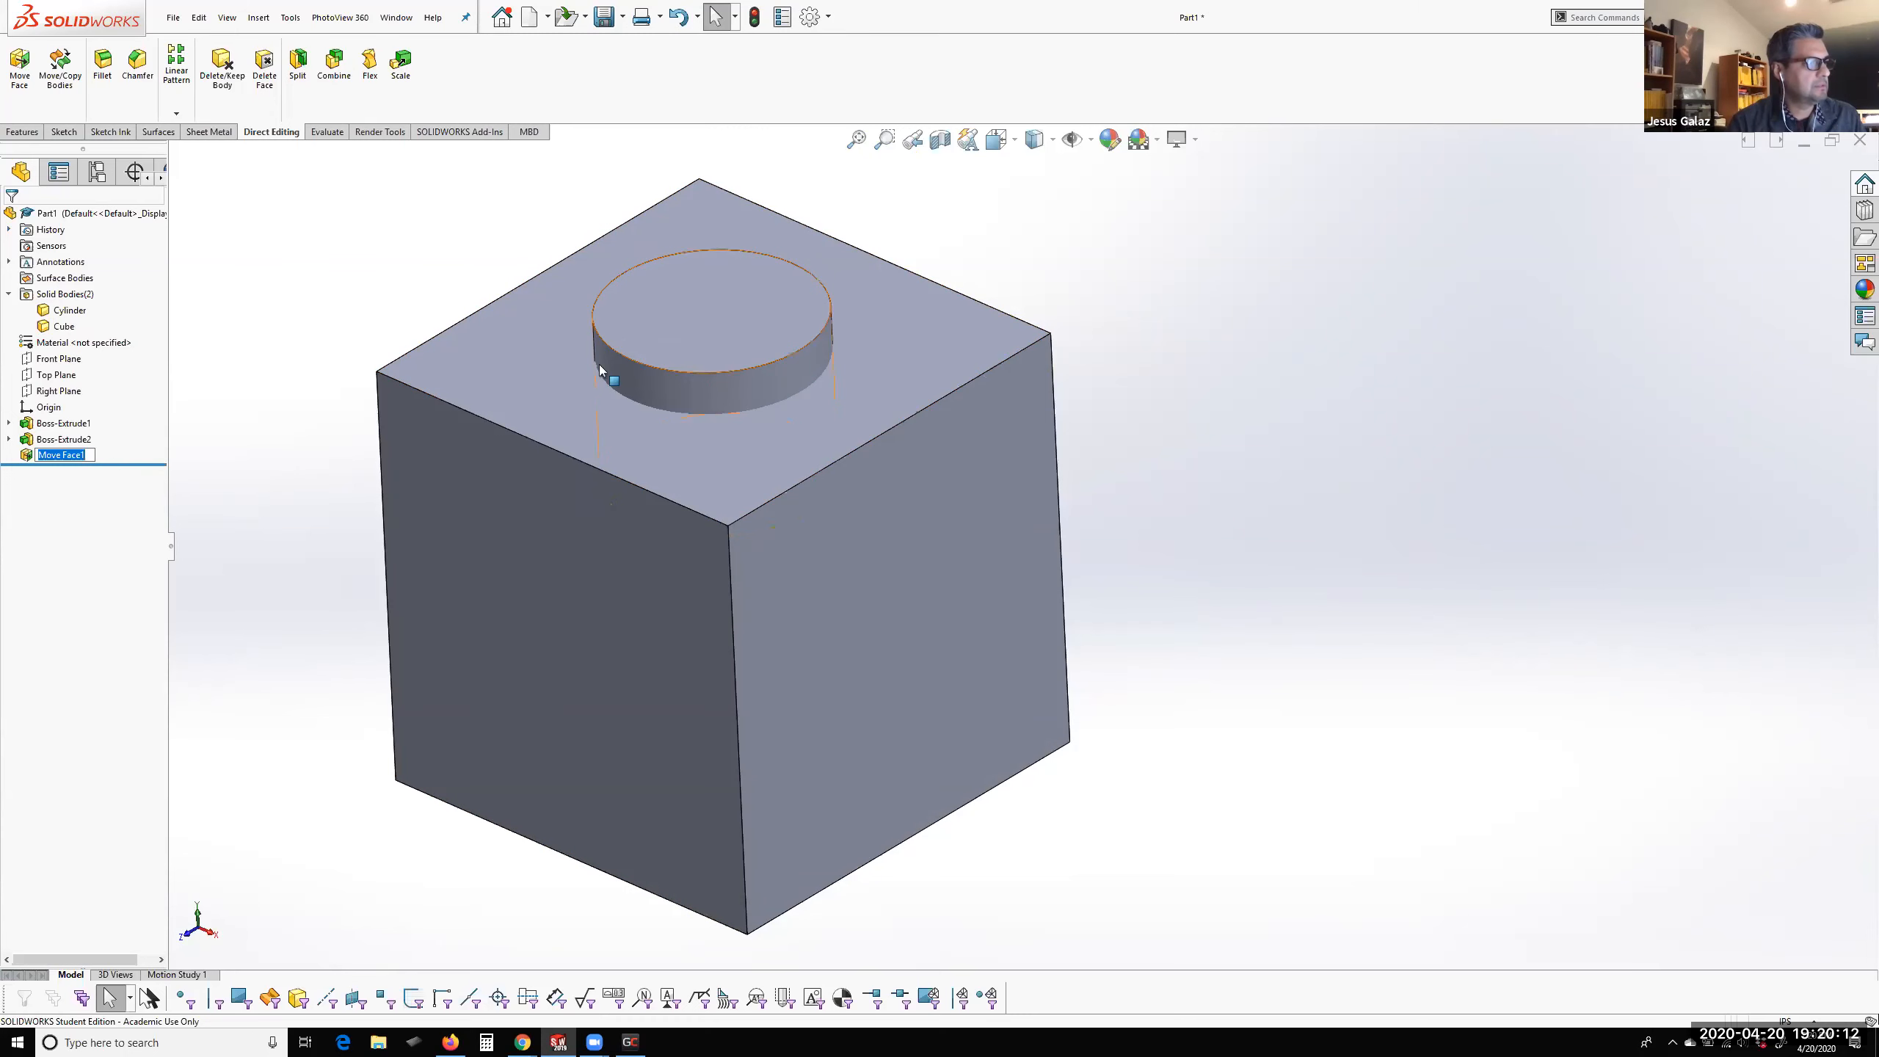
pyautogui.click(231, 484)
# Display the Move Face feature's dimension and reposition it in front of the cube's left side face
pyautogui.click(95, 457)
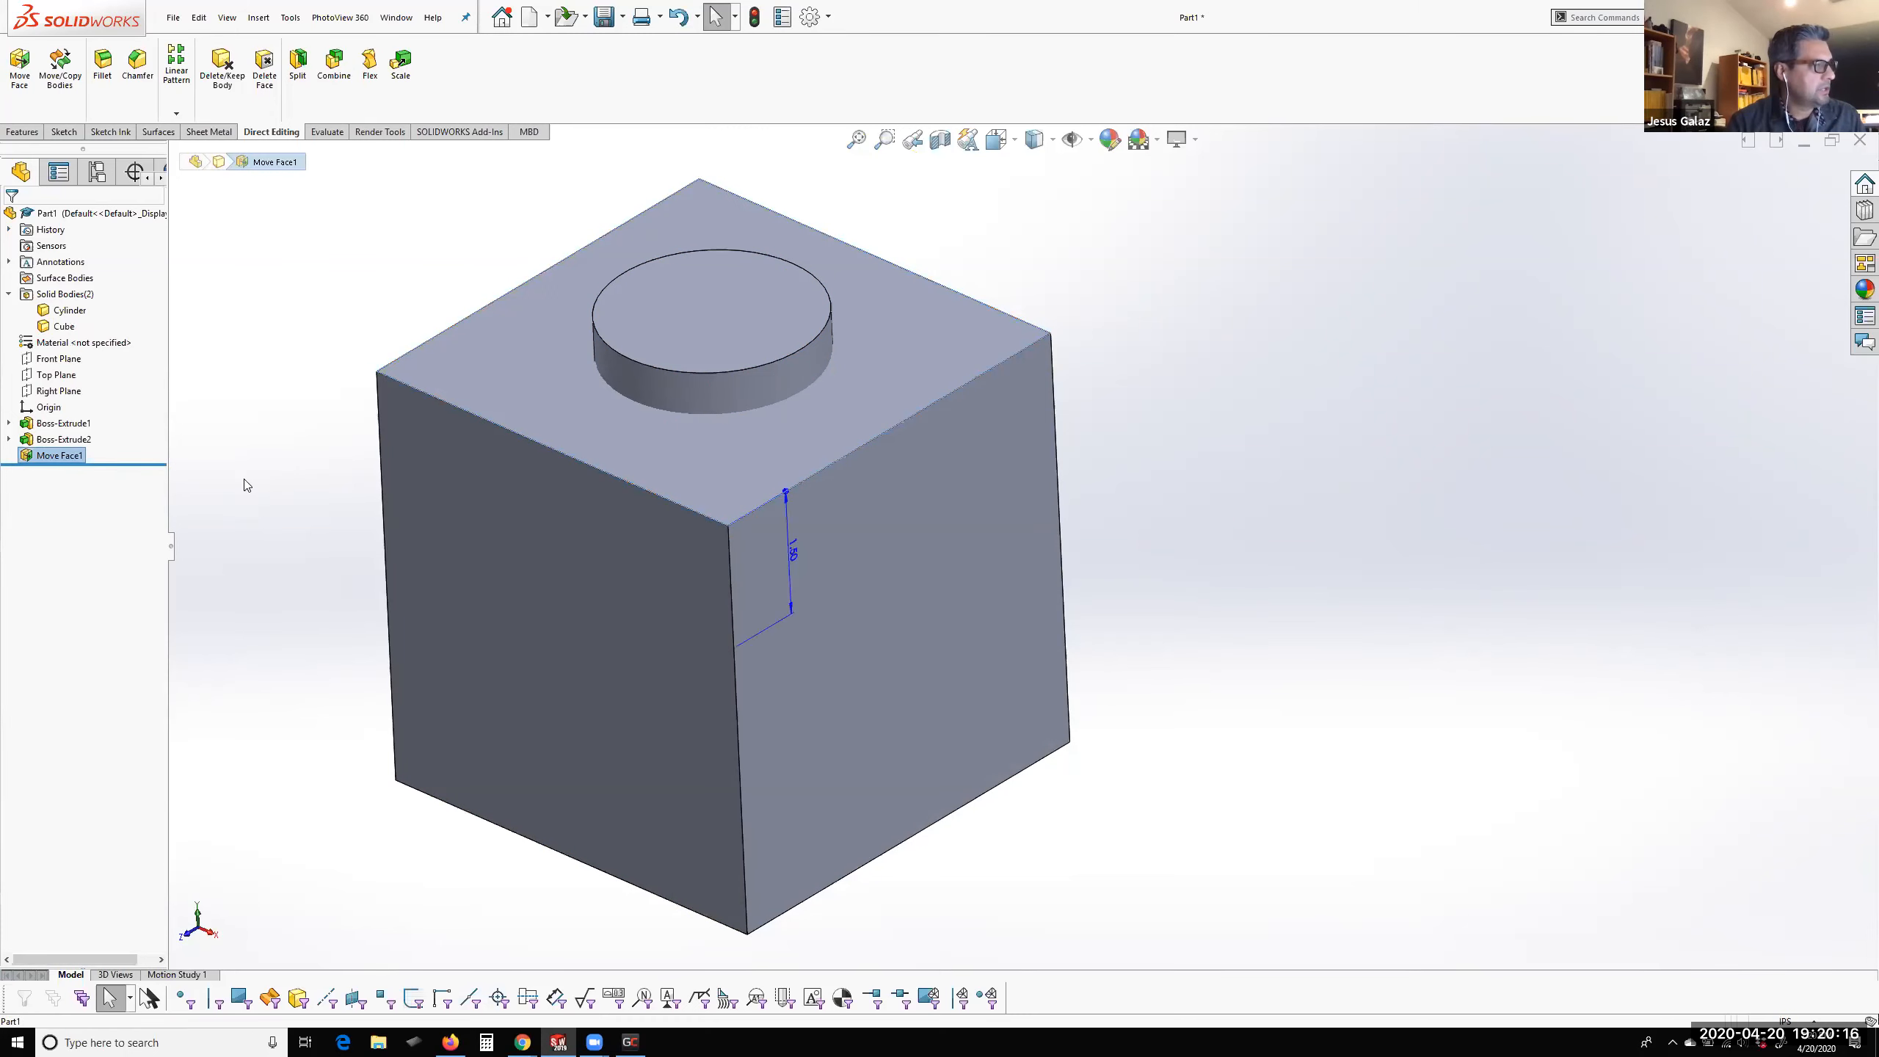
pyautogui.moveTo(793, 551); pyautogui.dragTo(592, 671)
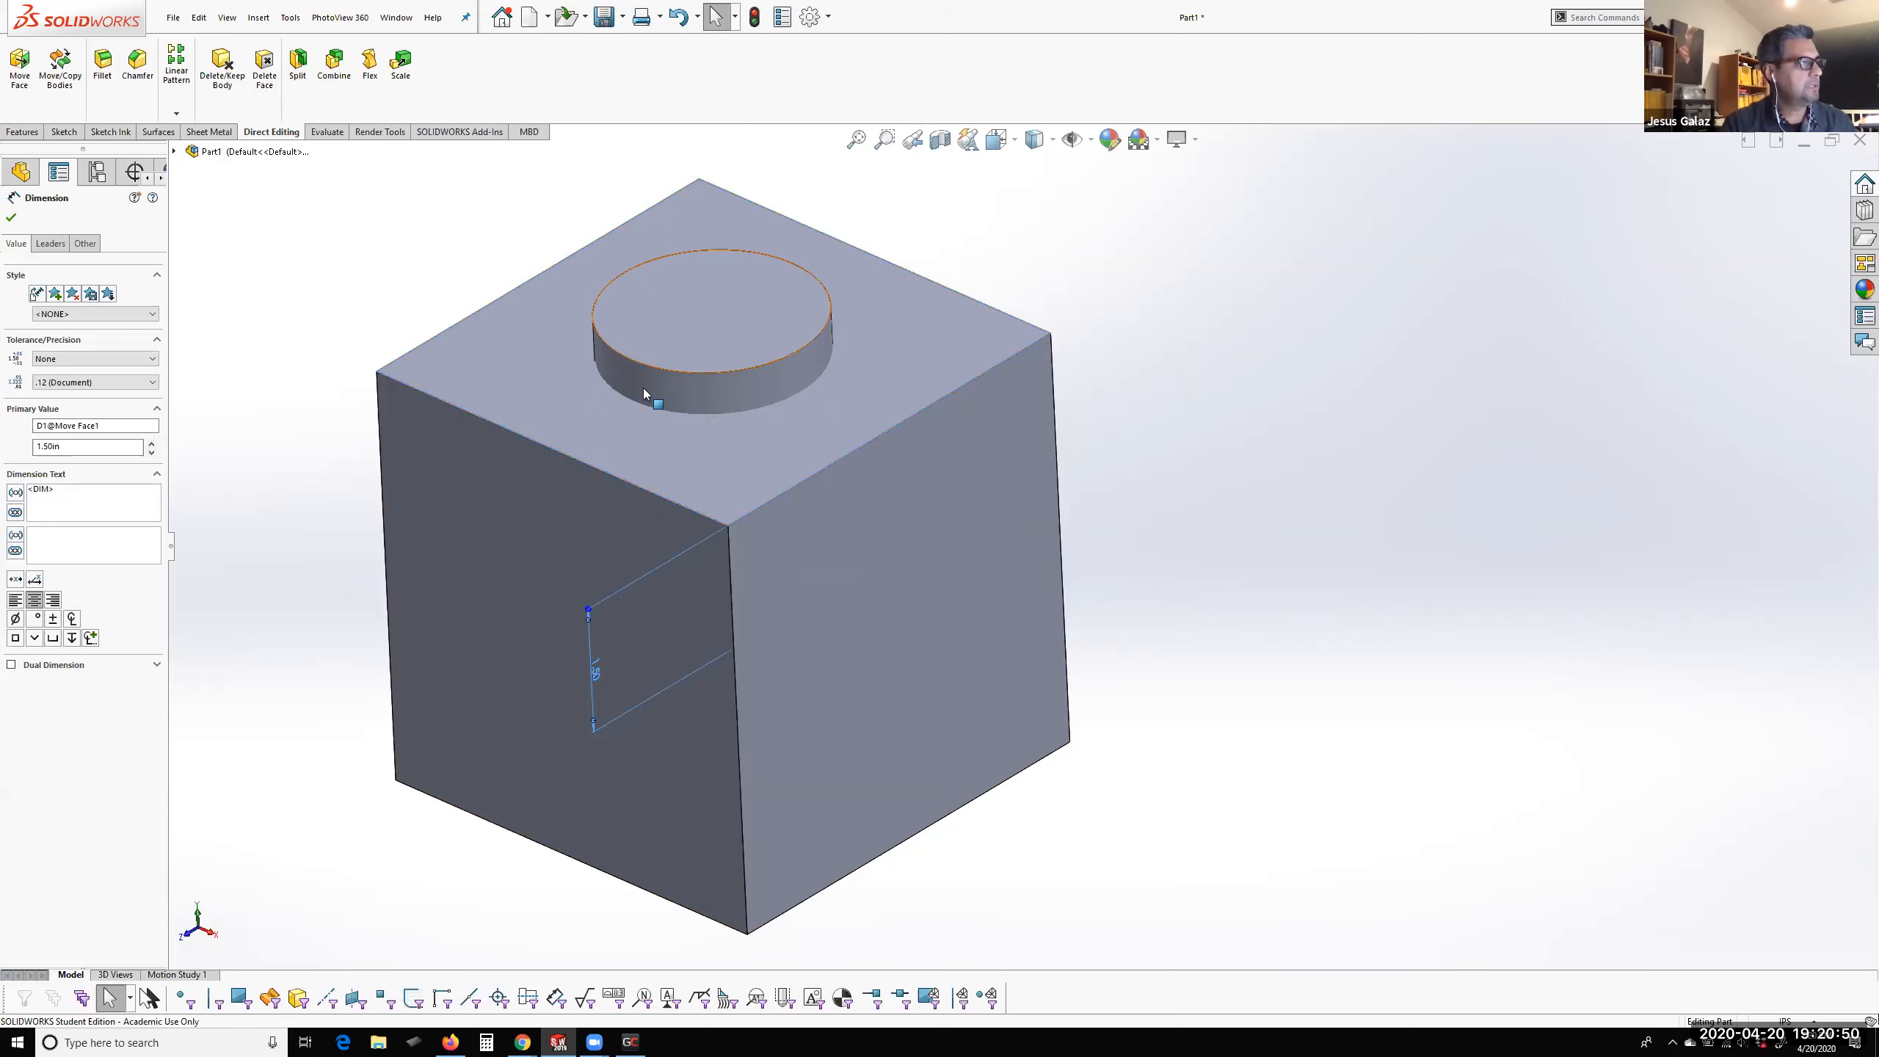
pyautogui.click(305, 359)
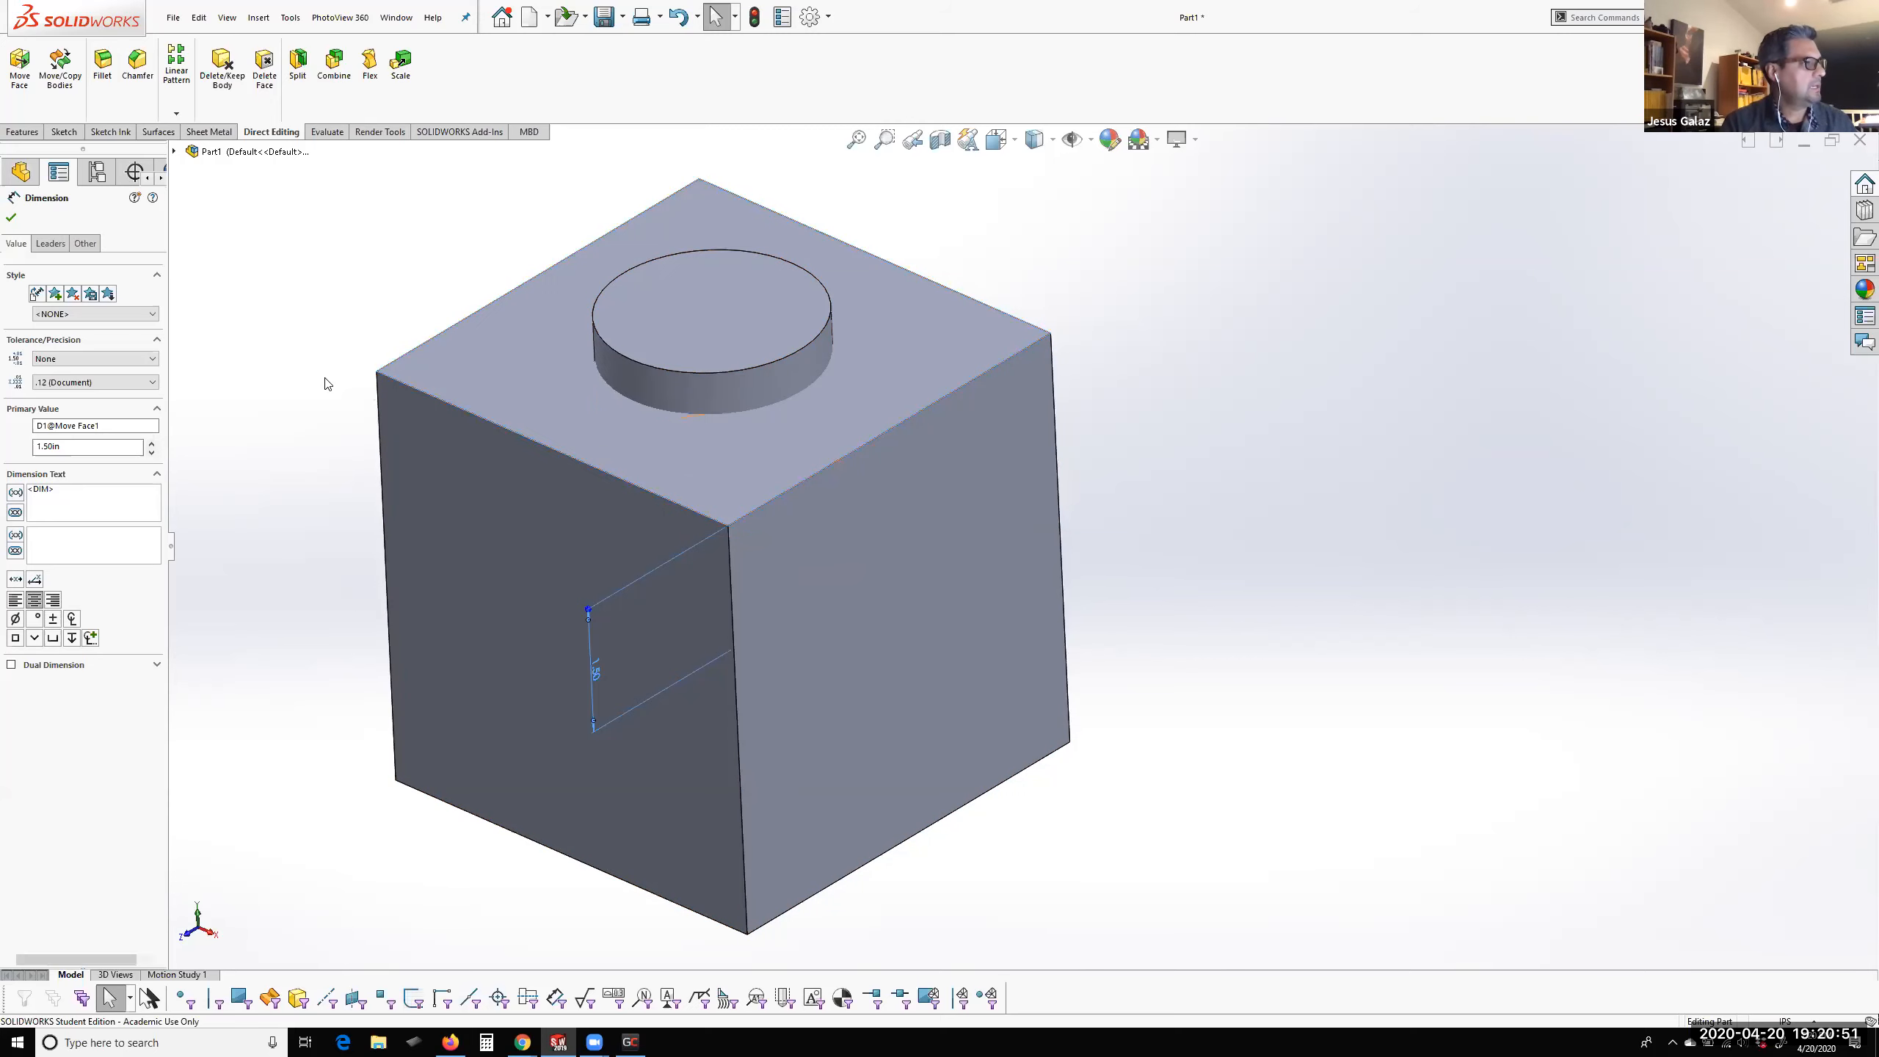
# Inspect the cylinder's side face and the cube's top face with their dimensions and handles
pyautogui.click(731, 384)
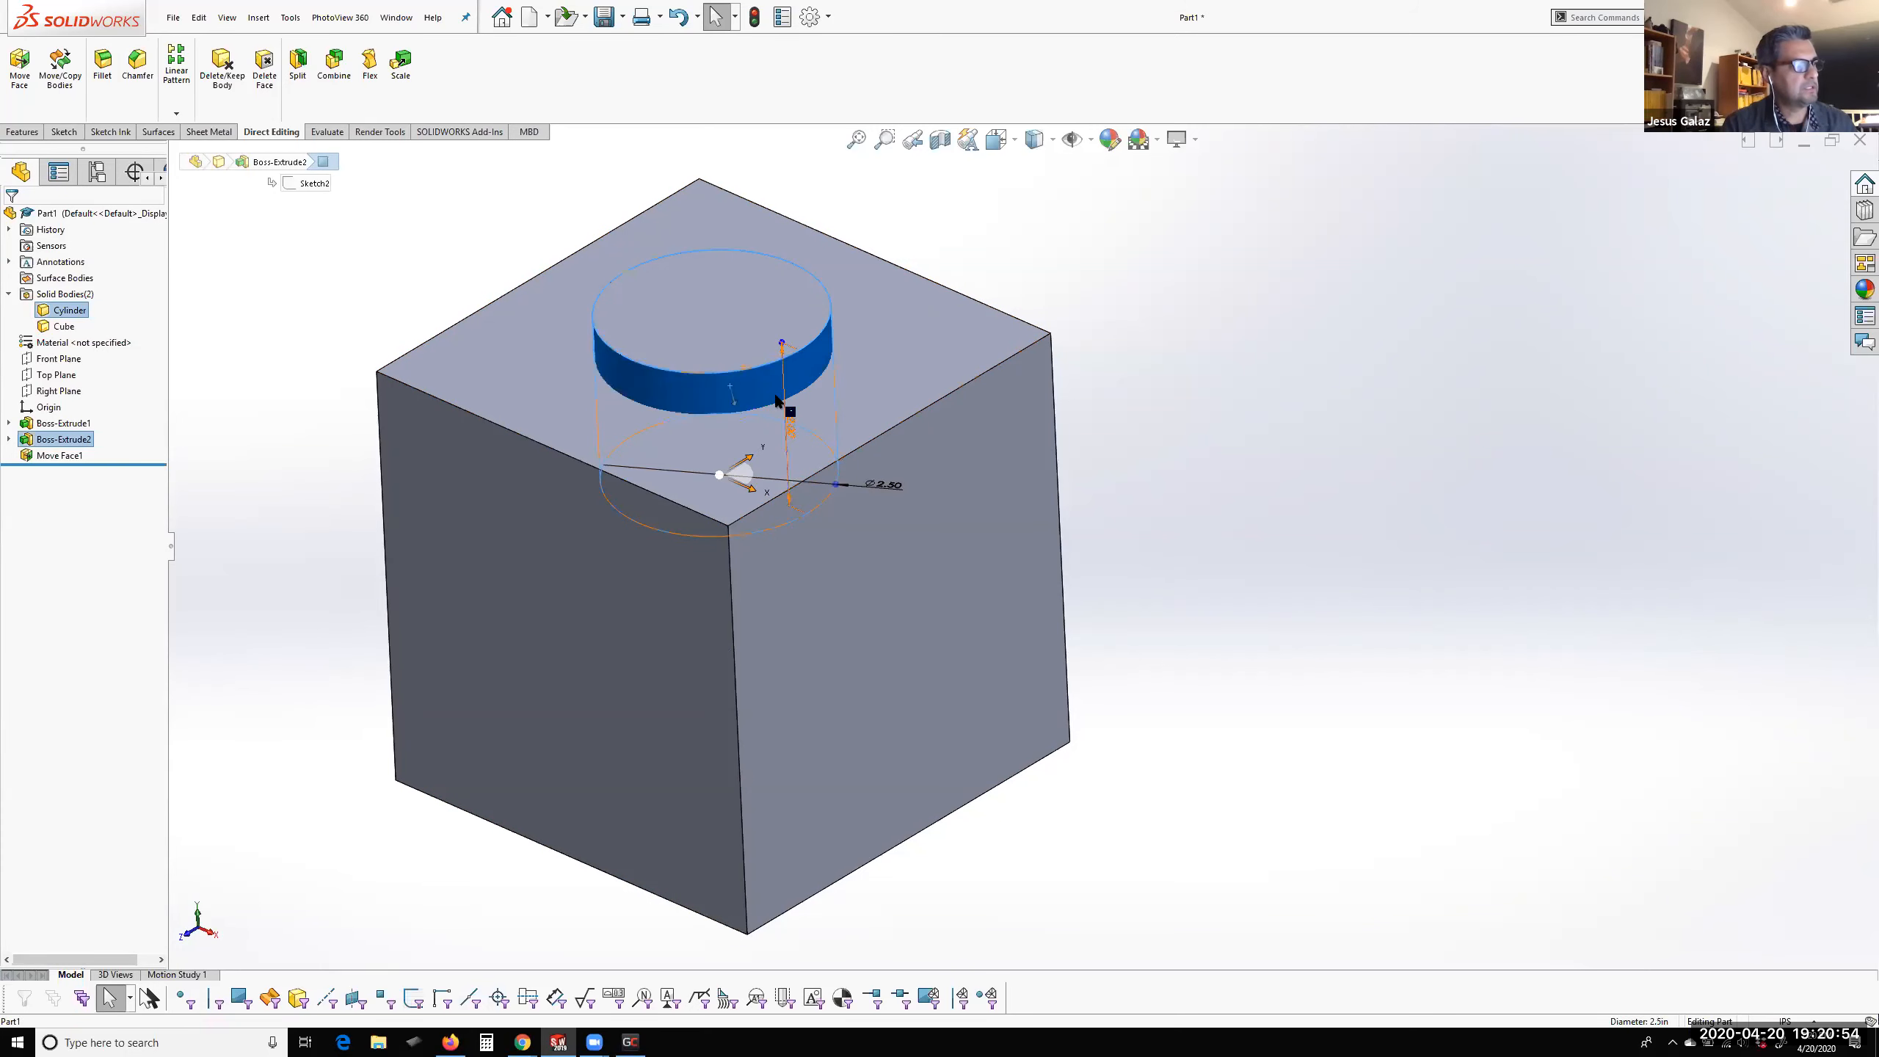
pyautogui.click(1163, 328)
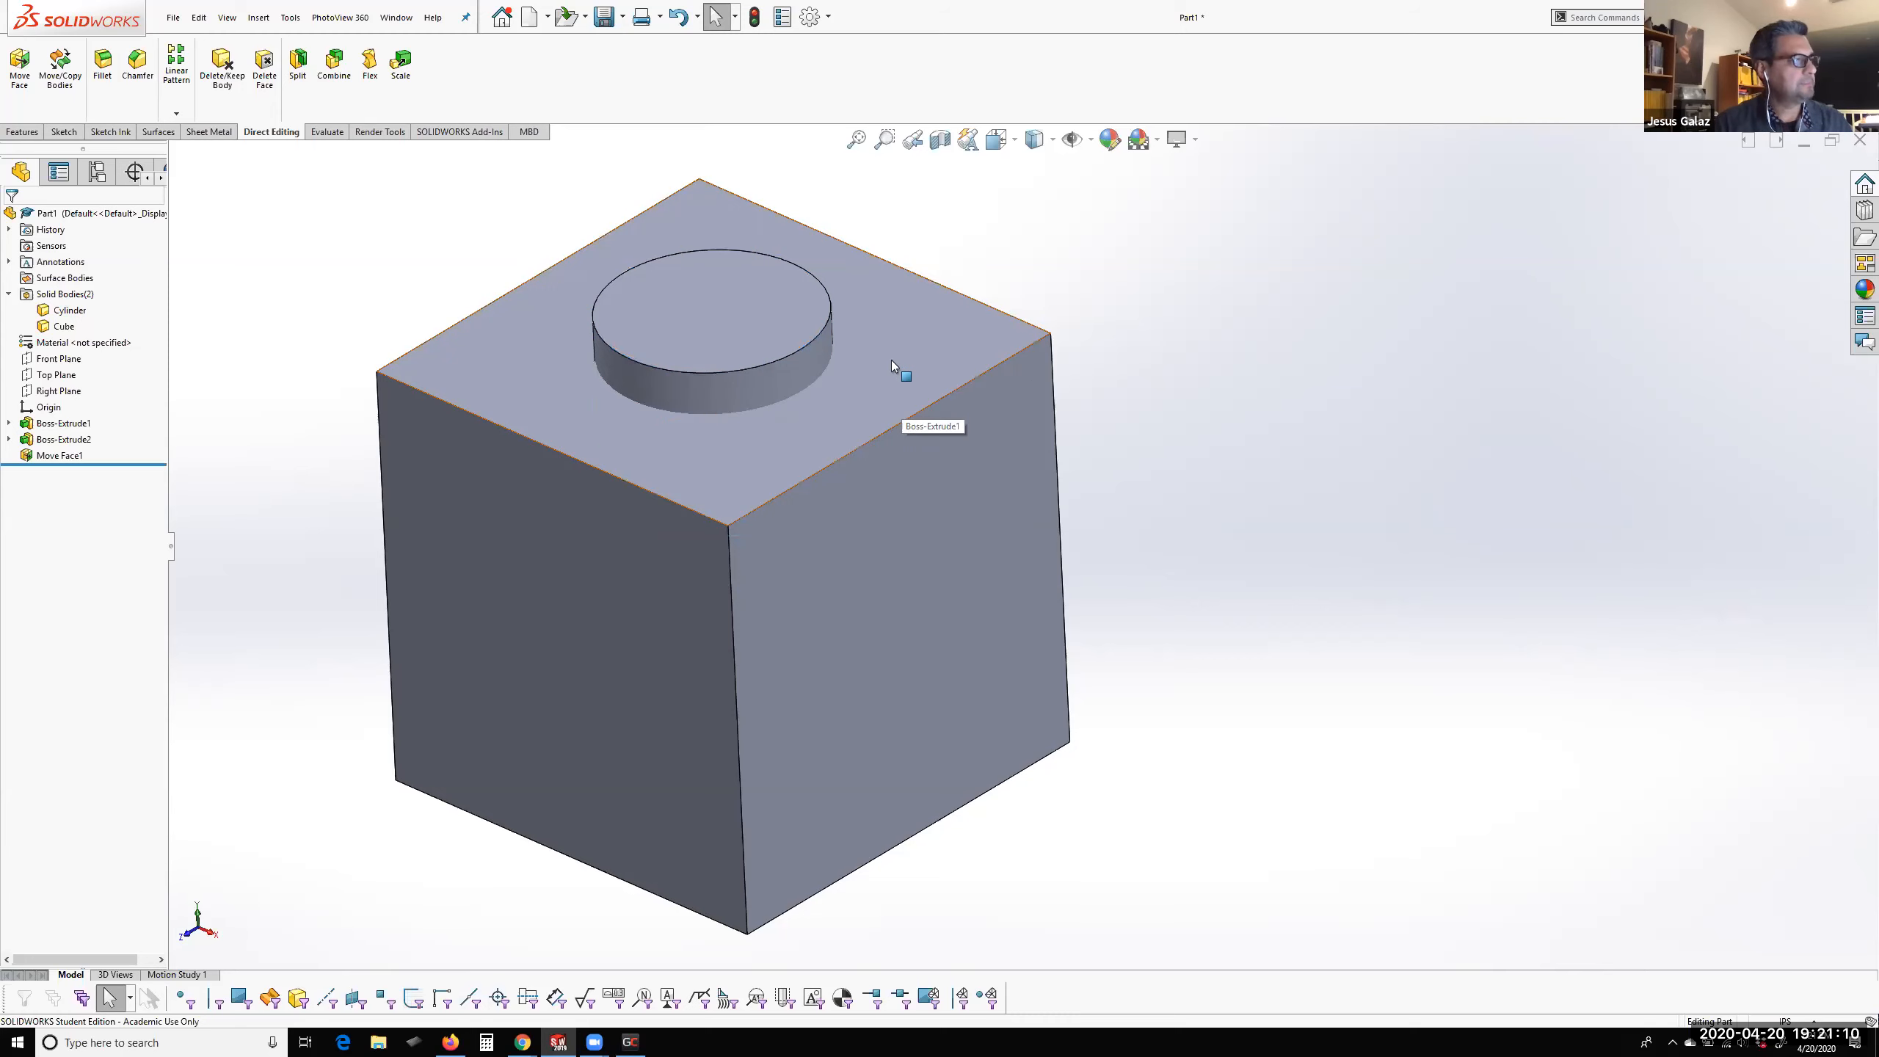
pyautogui.click(857, 415)
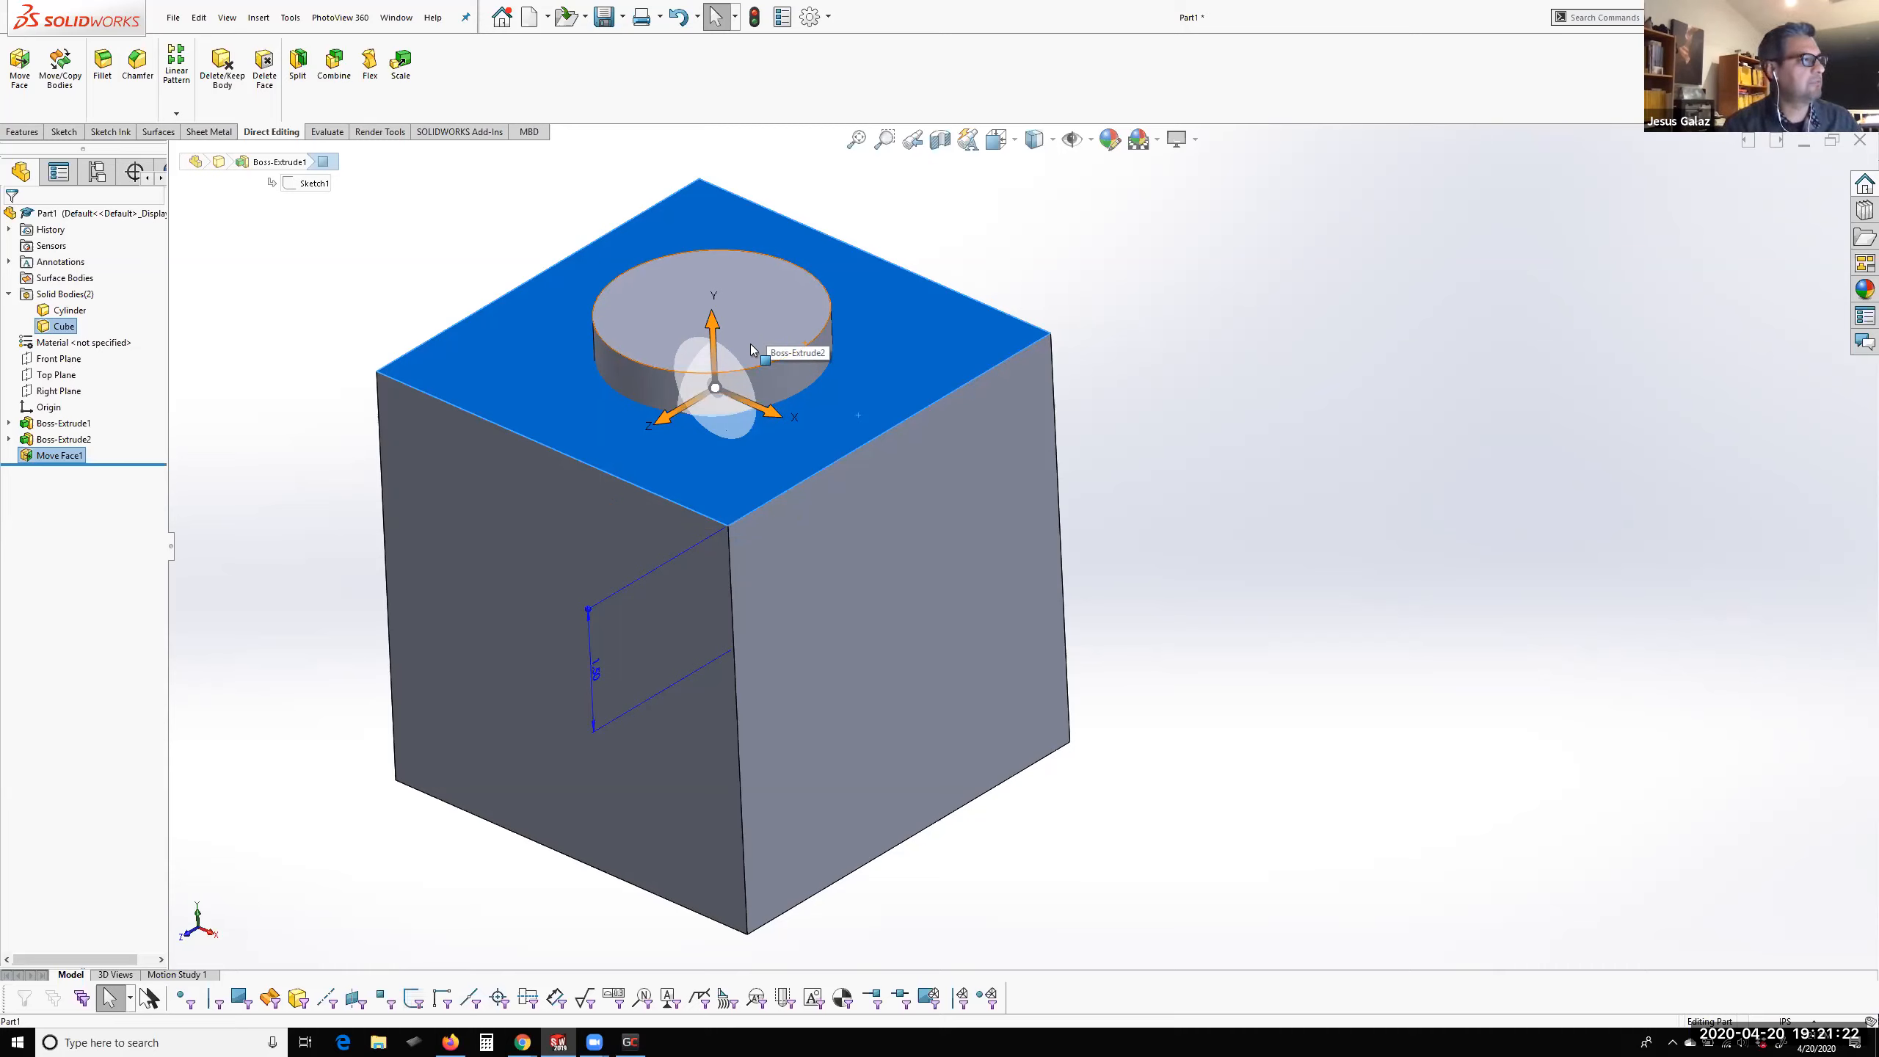
pyautogui.click(592, 674)
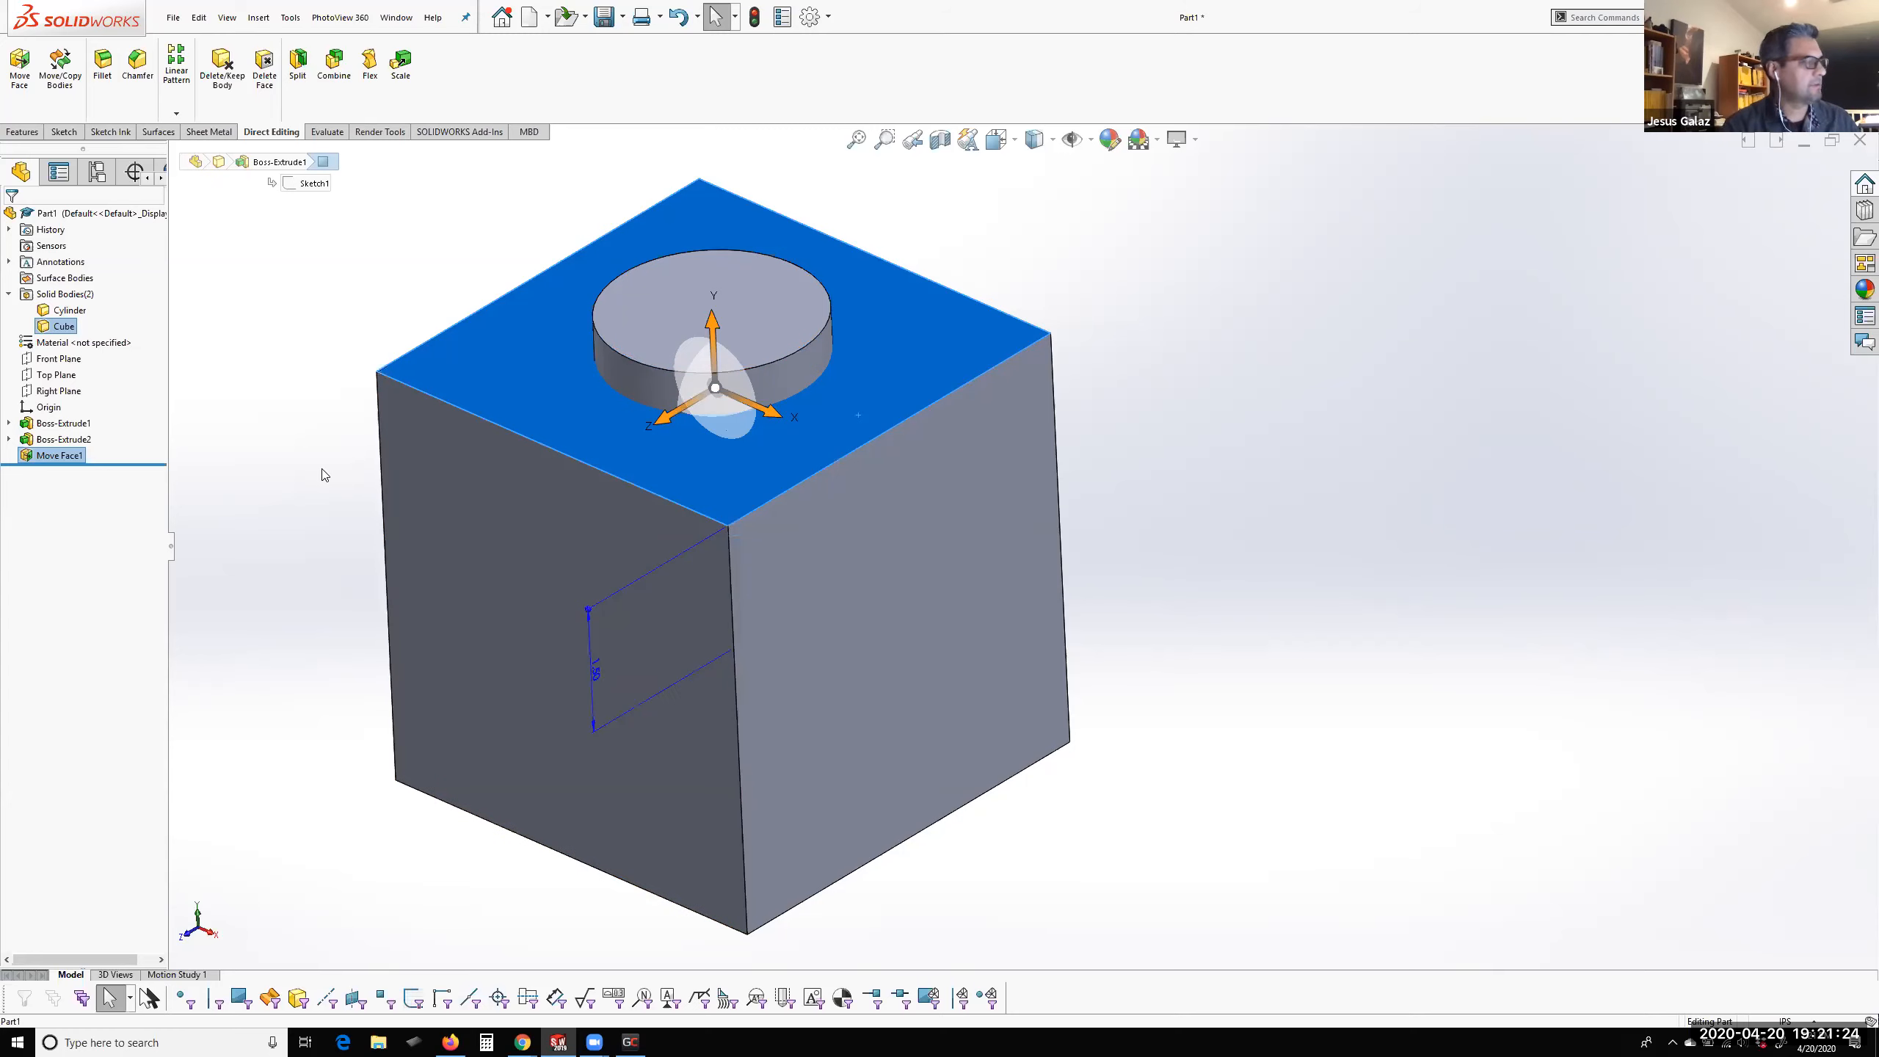
# Examine the Scale settings for the Cylinder body and cancel the command
pyautogui.click(68, 312)
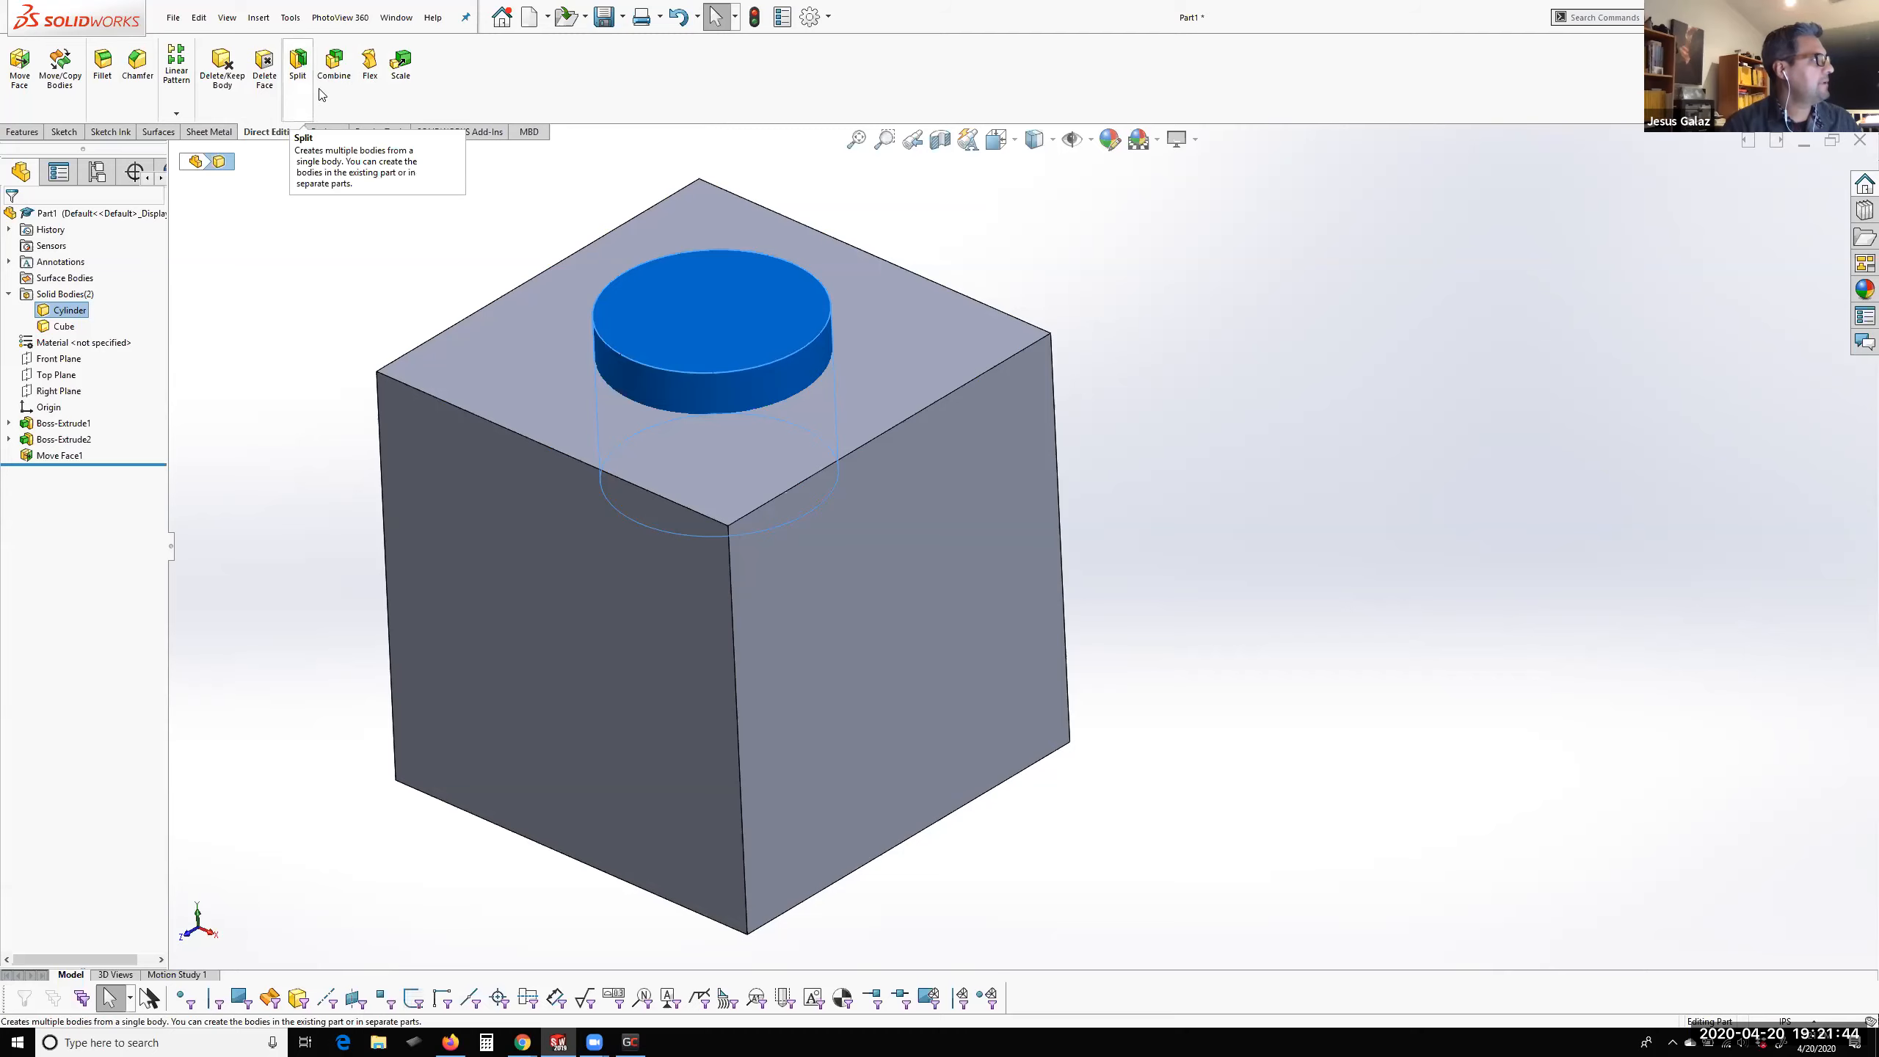
pyautogui.click(400, 65)
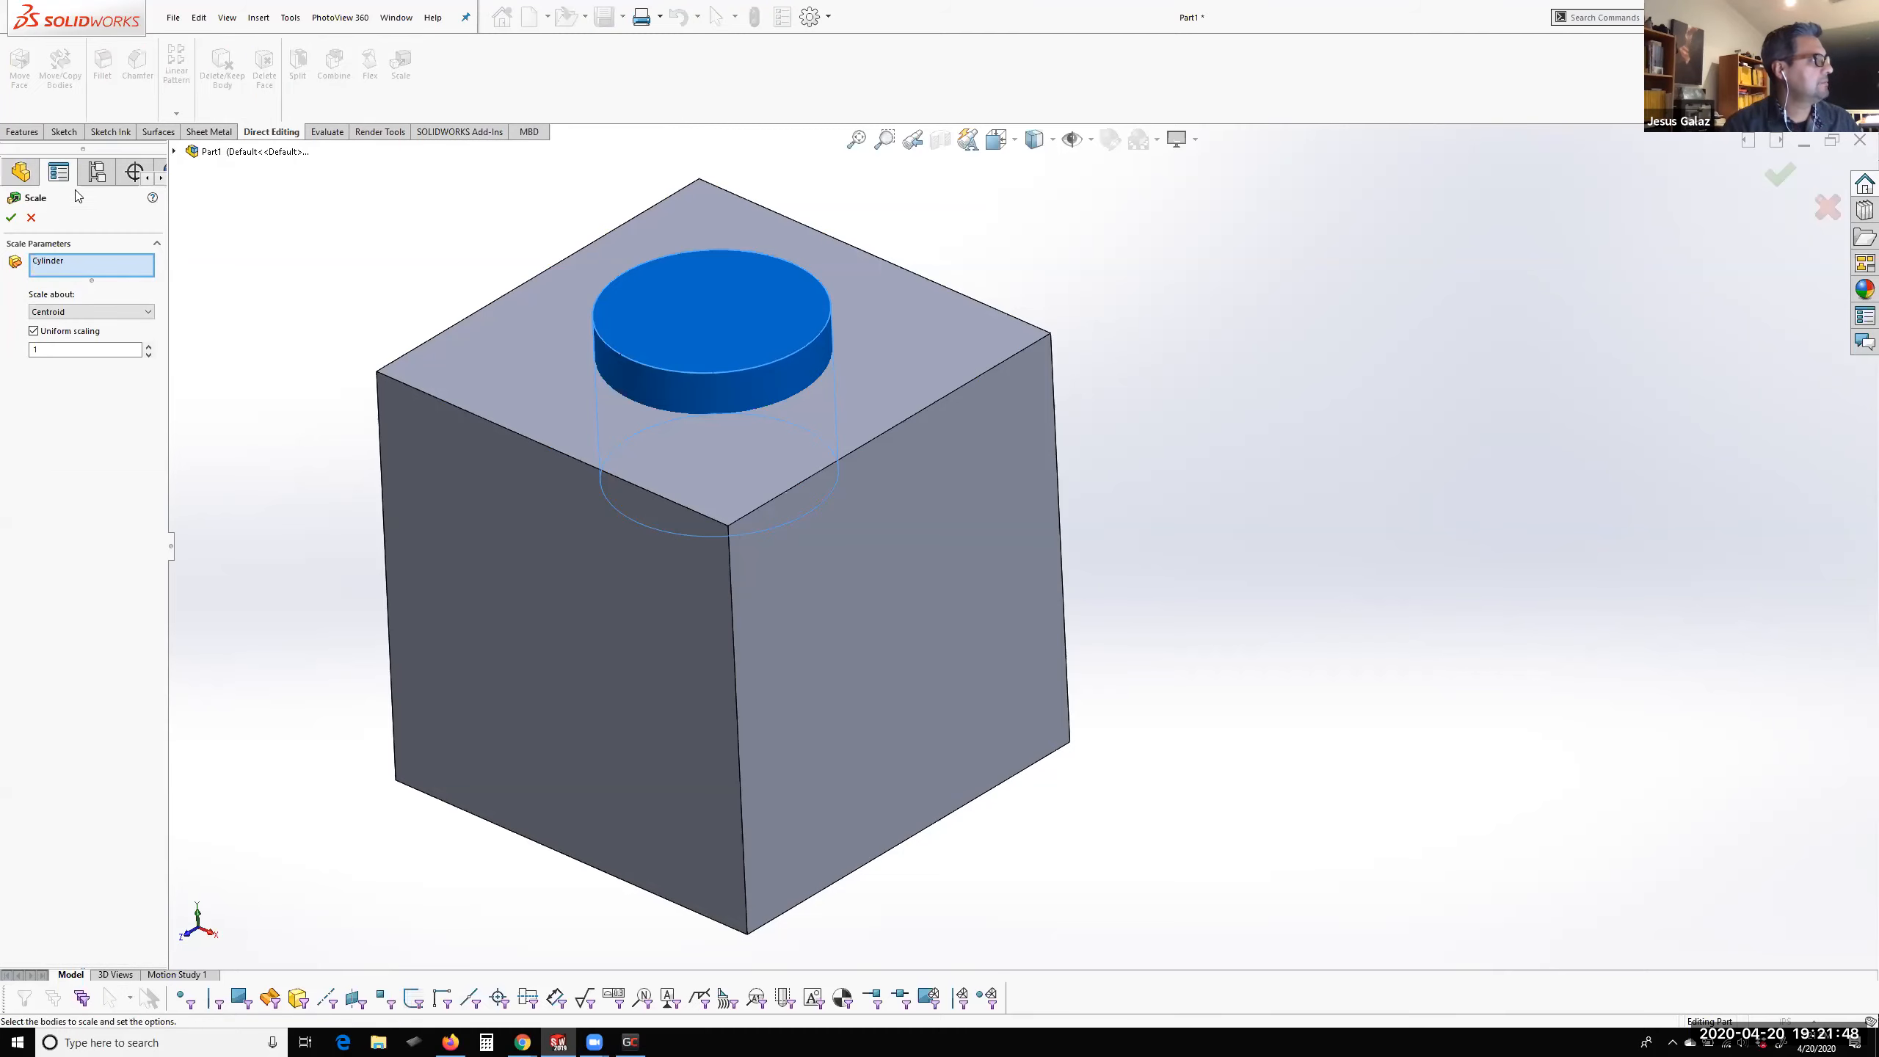
pyautogui.click(31, 217)
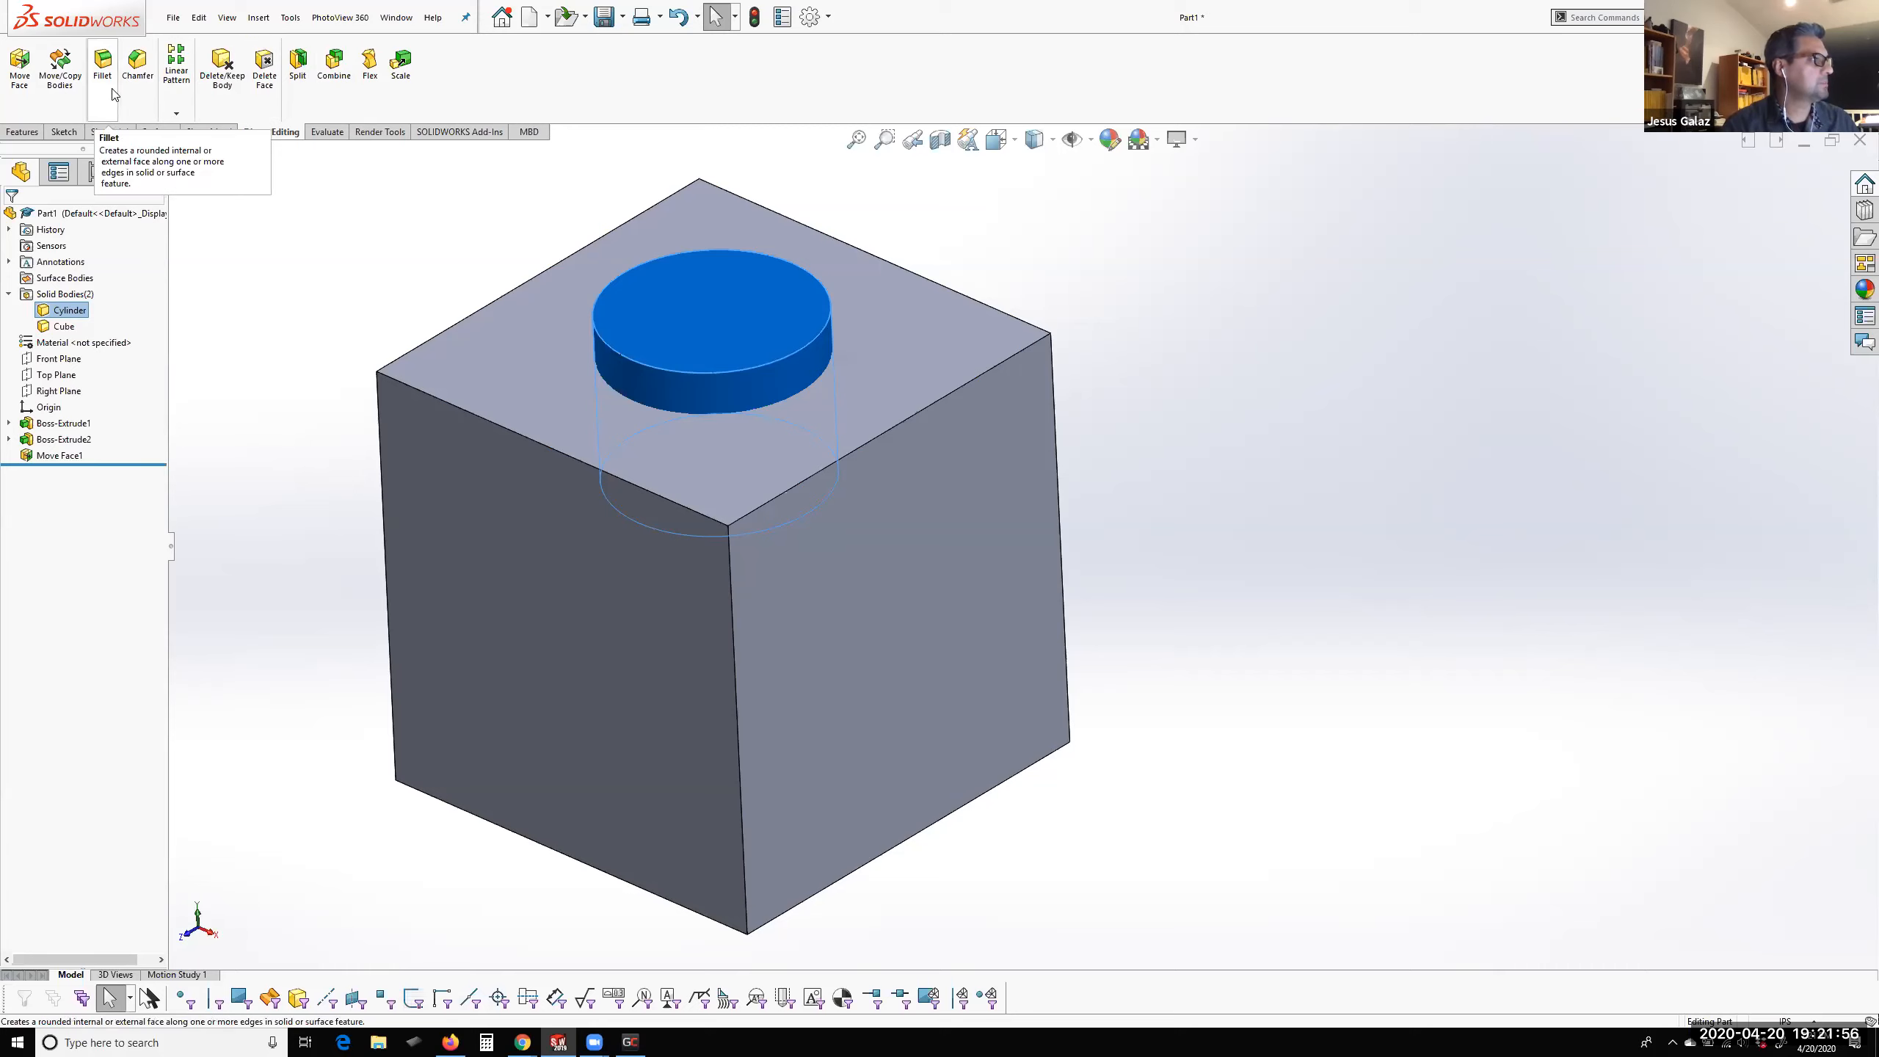
# Start Move/Copy Bodies on the Cylinder body, examine the mate constraints with Concentric chosen, and return to the translate and rotate settings
pyautogui.click(61, 83)
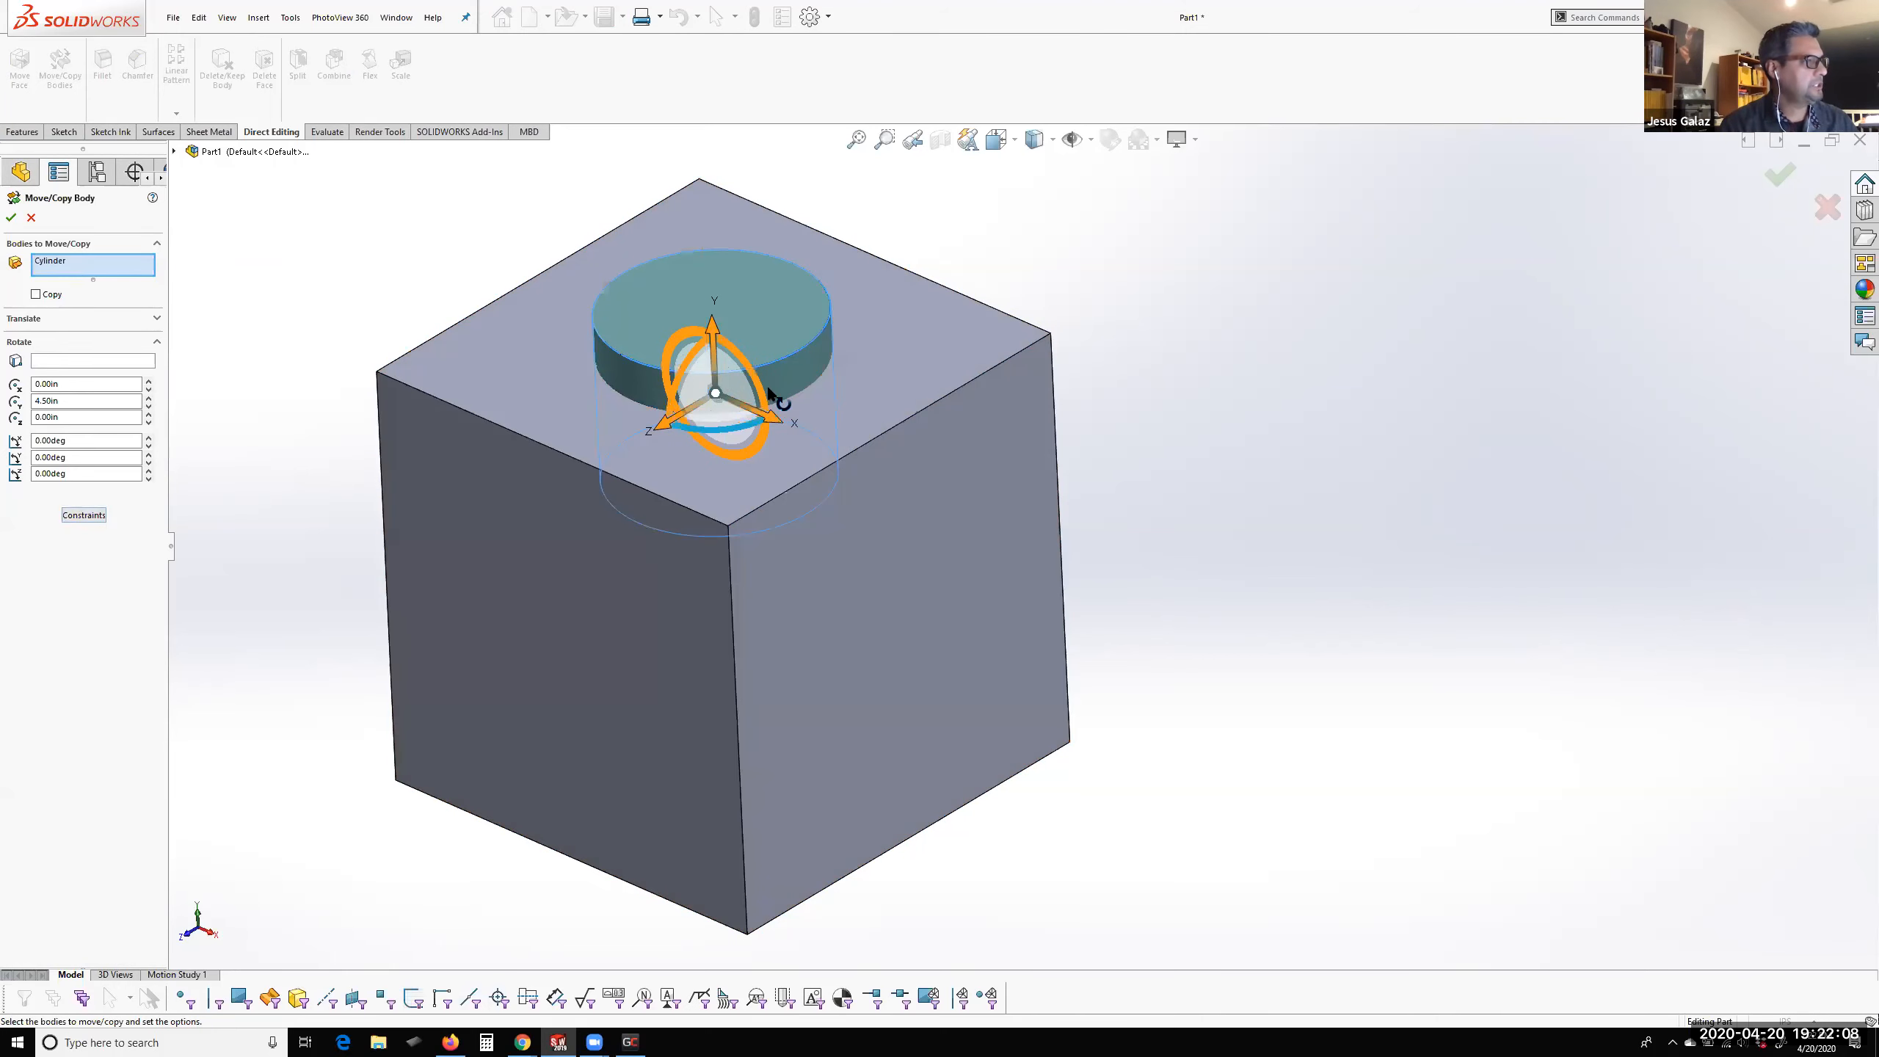
pyautogui.click(73, 516)
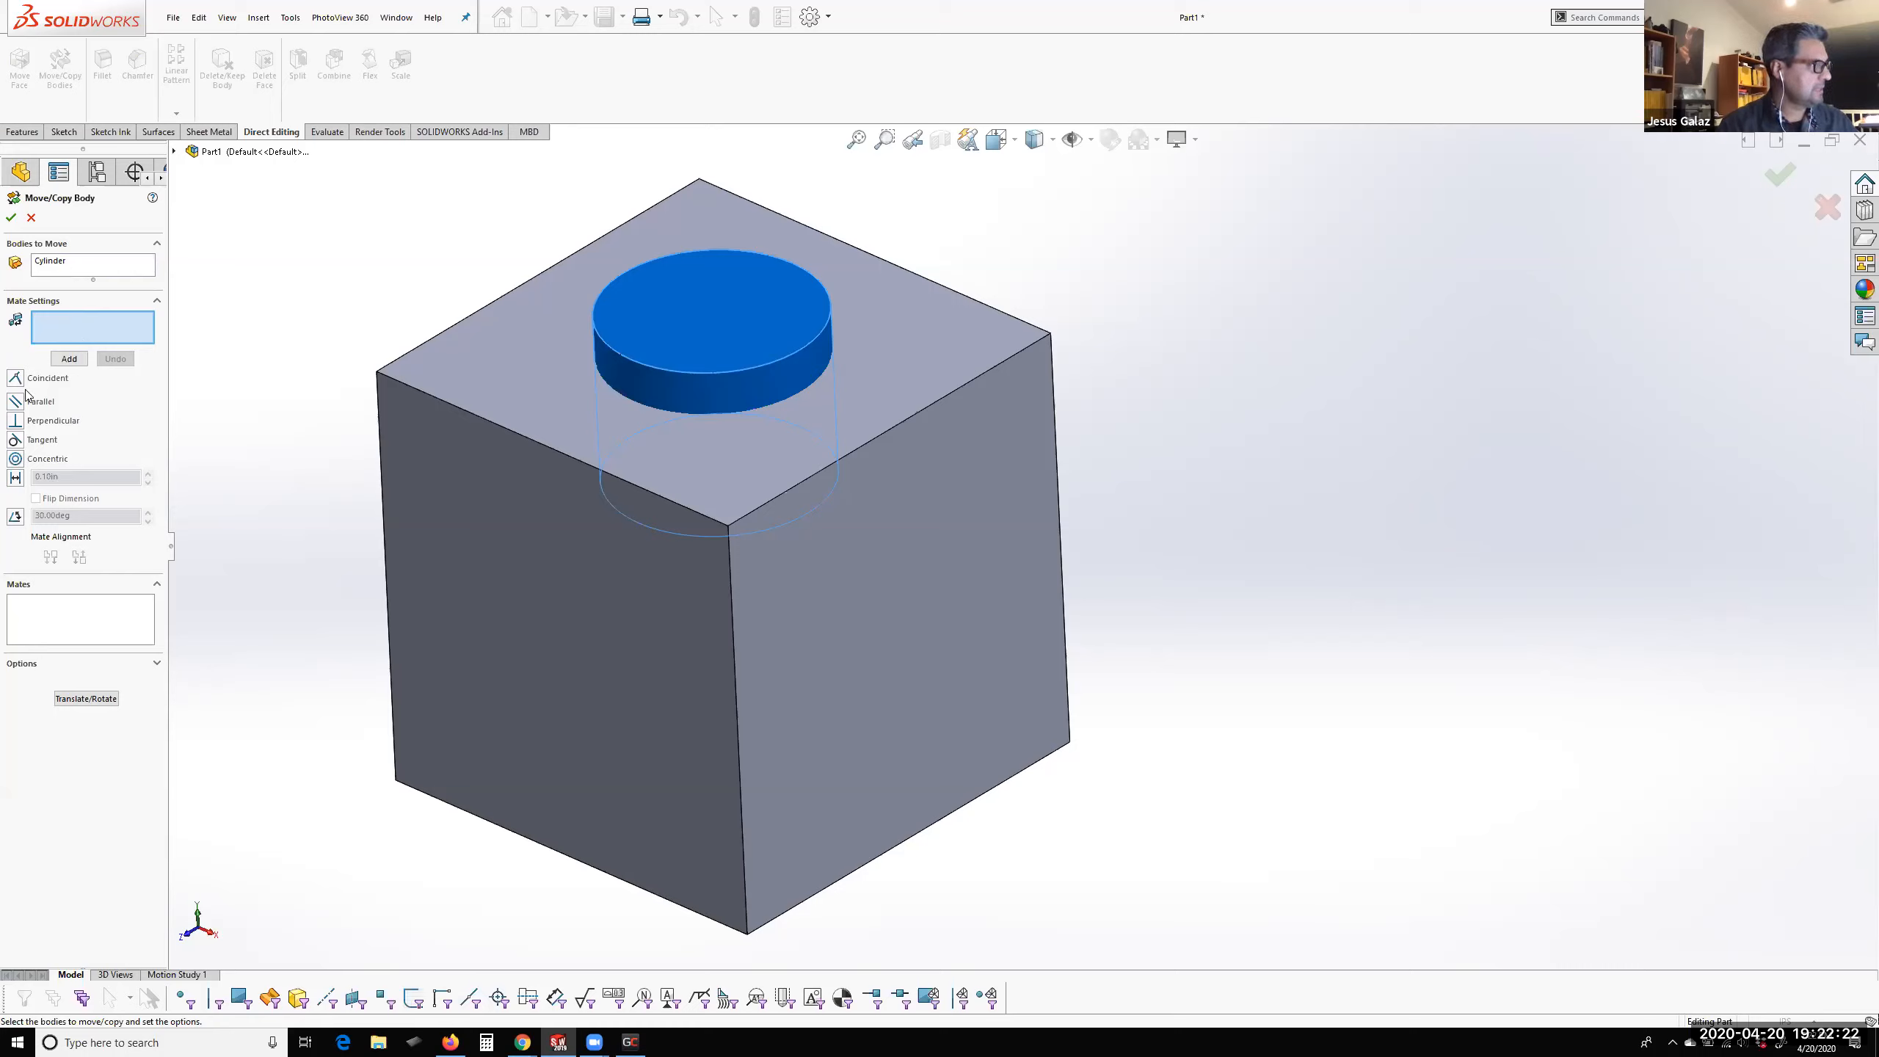
pyautogui.click(46, 457)
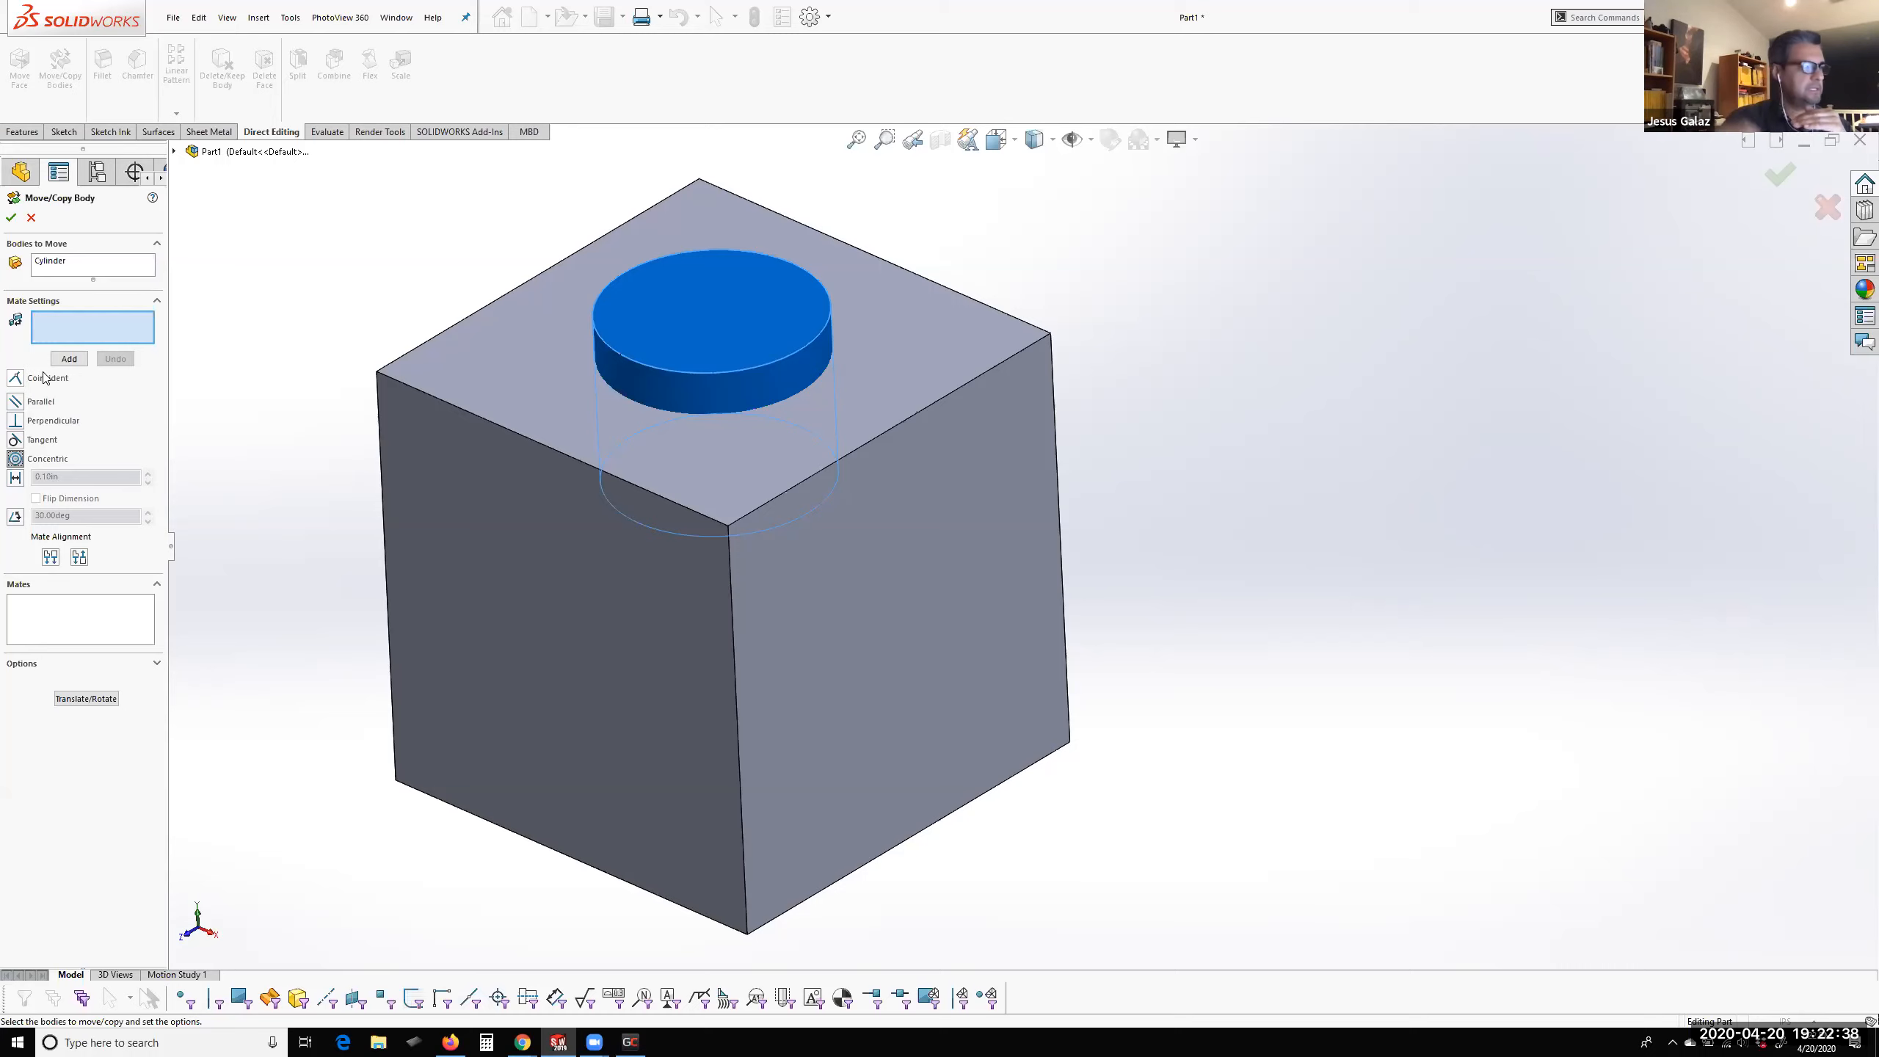
pyautogui.click(86, 698)
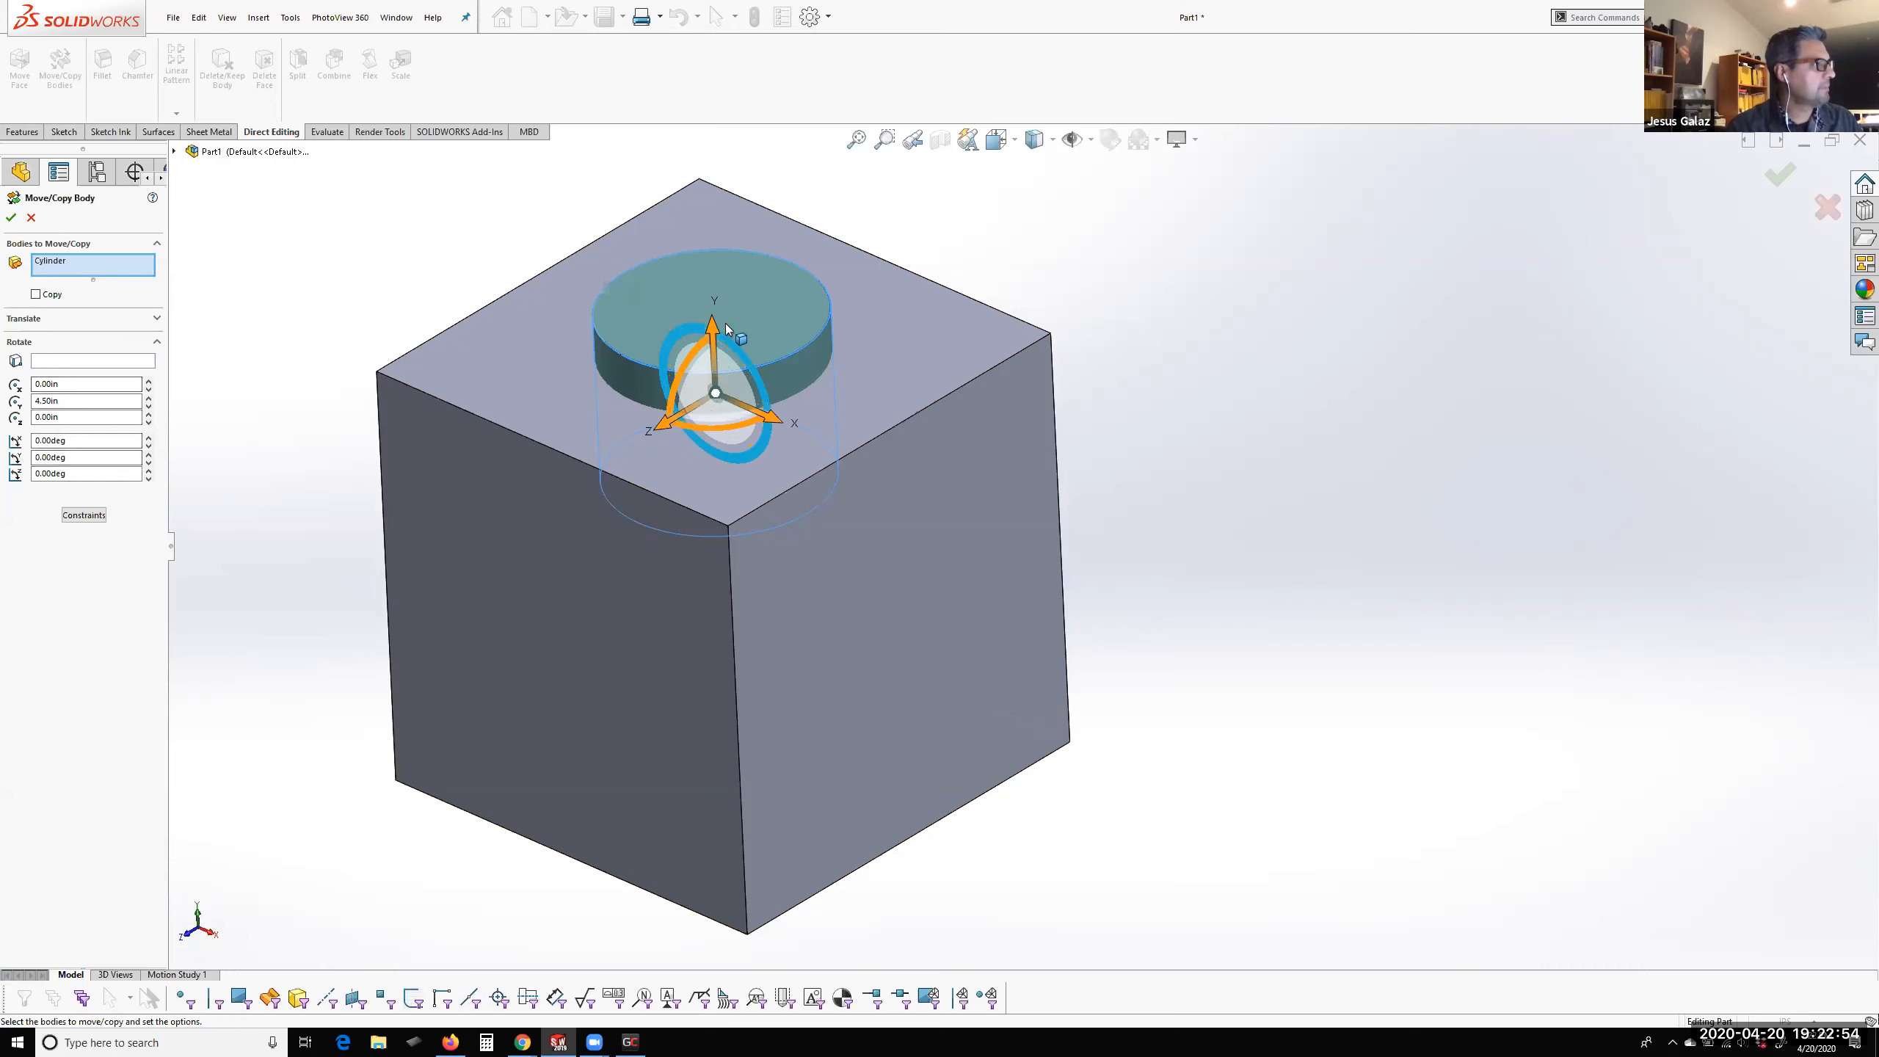
# Translate the Cylinder body 1.50 in upward along Y and clear the selection
pyautogui.moveTo(715, 325); pyautogui.dragTo(709, 197)
pyautogui.moveTo(87, 377); pyautogui.dragTo(49, 379)
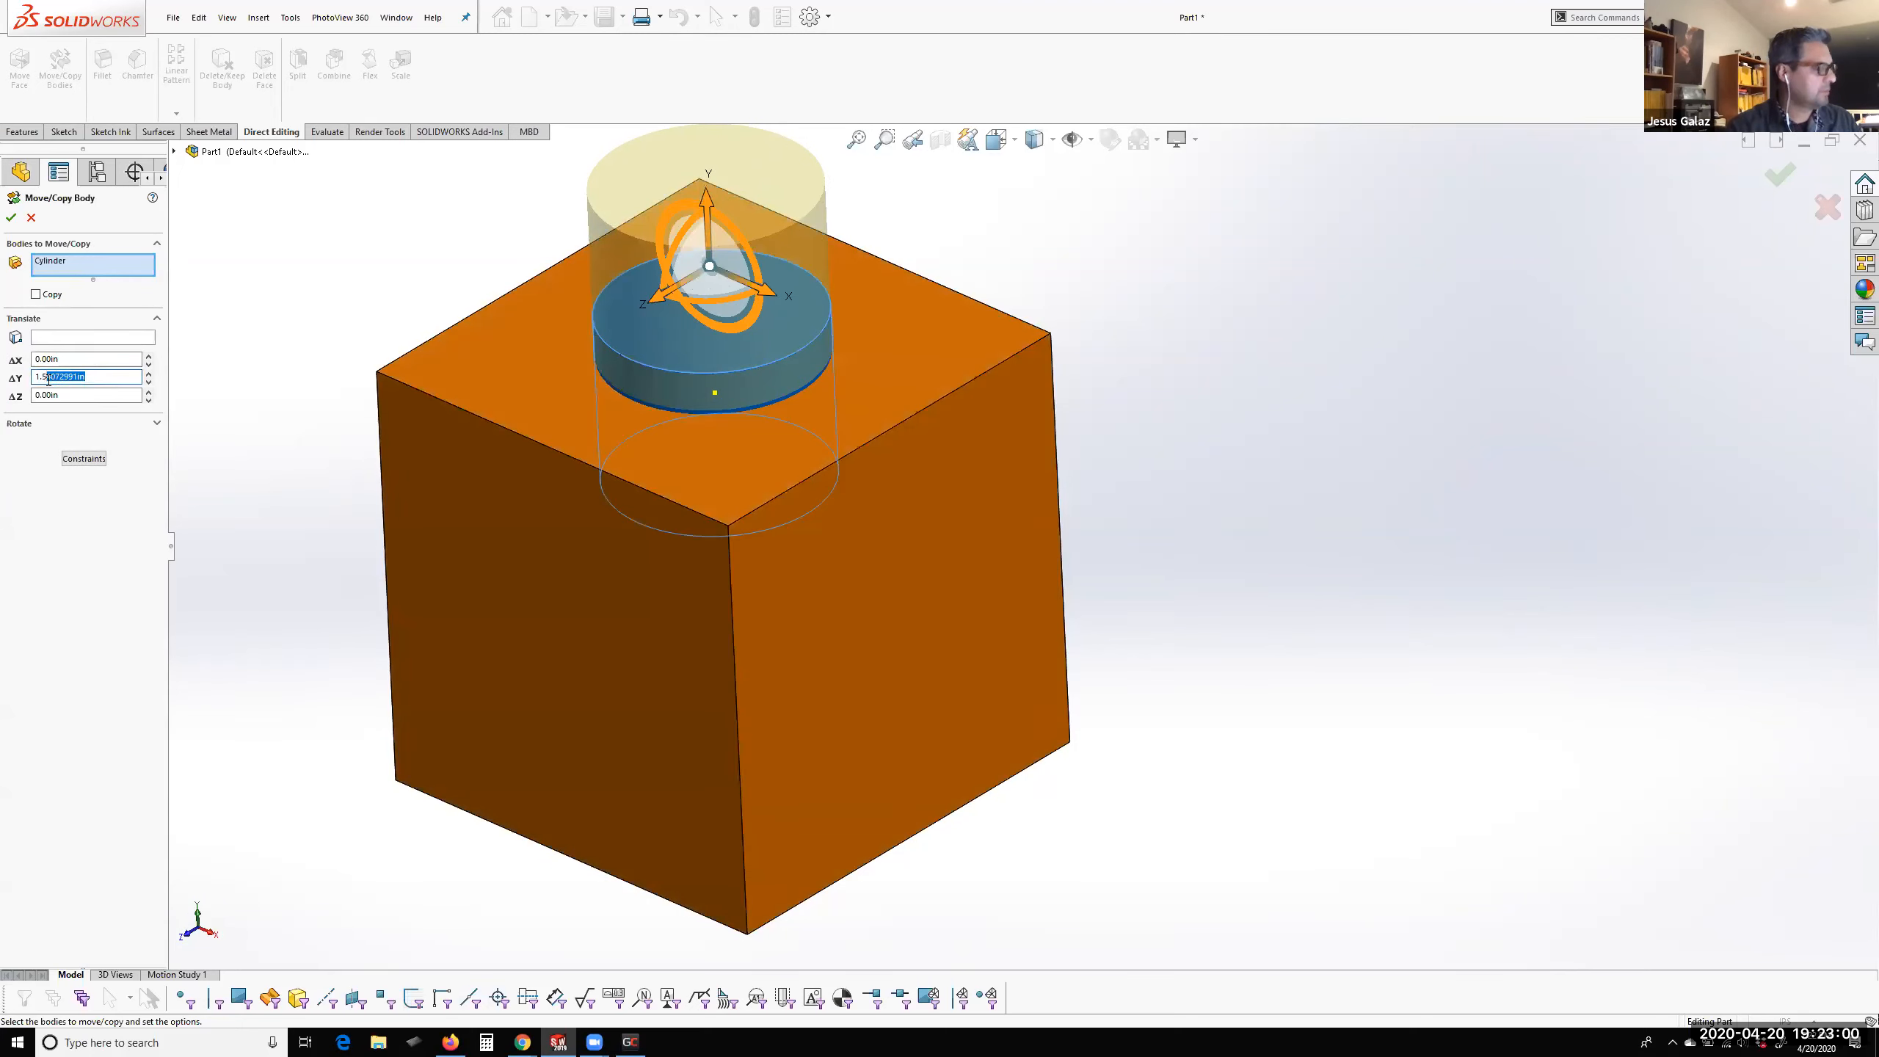
pyautogui.write('0')
pyautogui.press('Return')
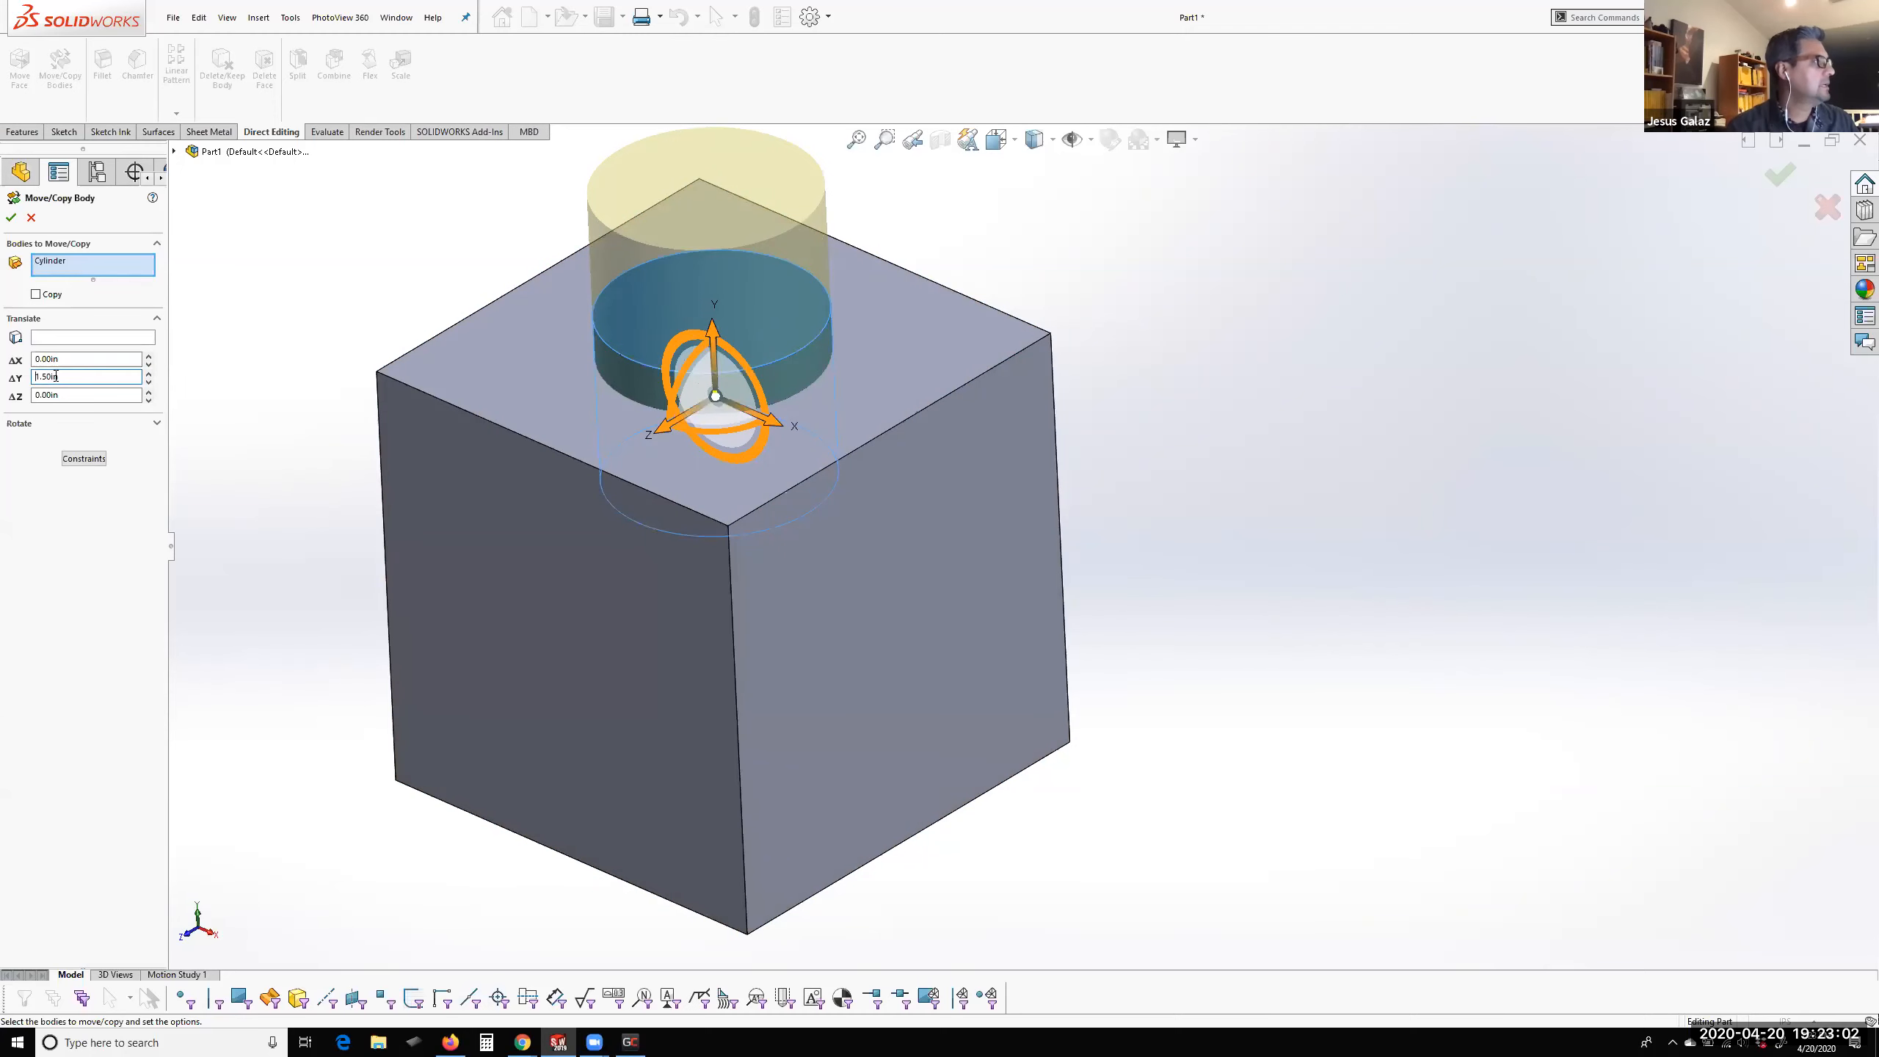
pyautogui.click(11, 217)
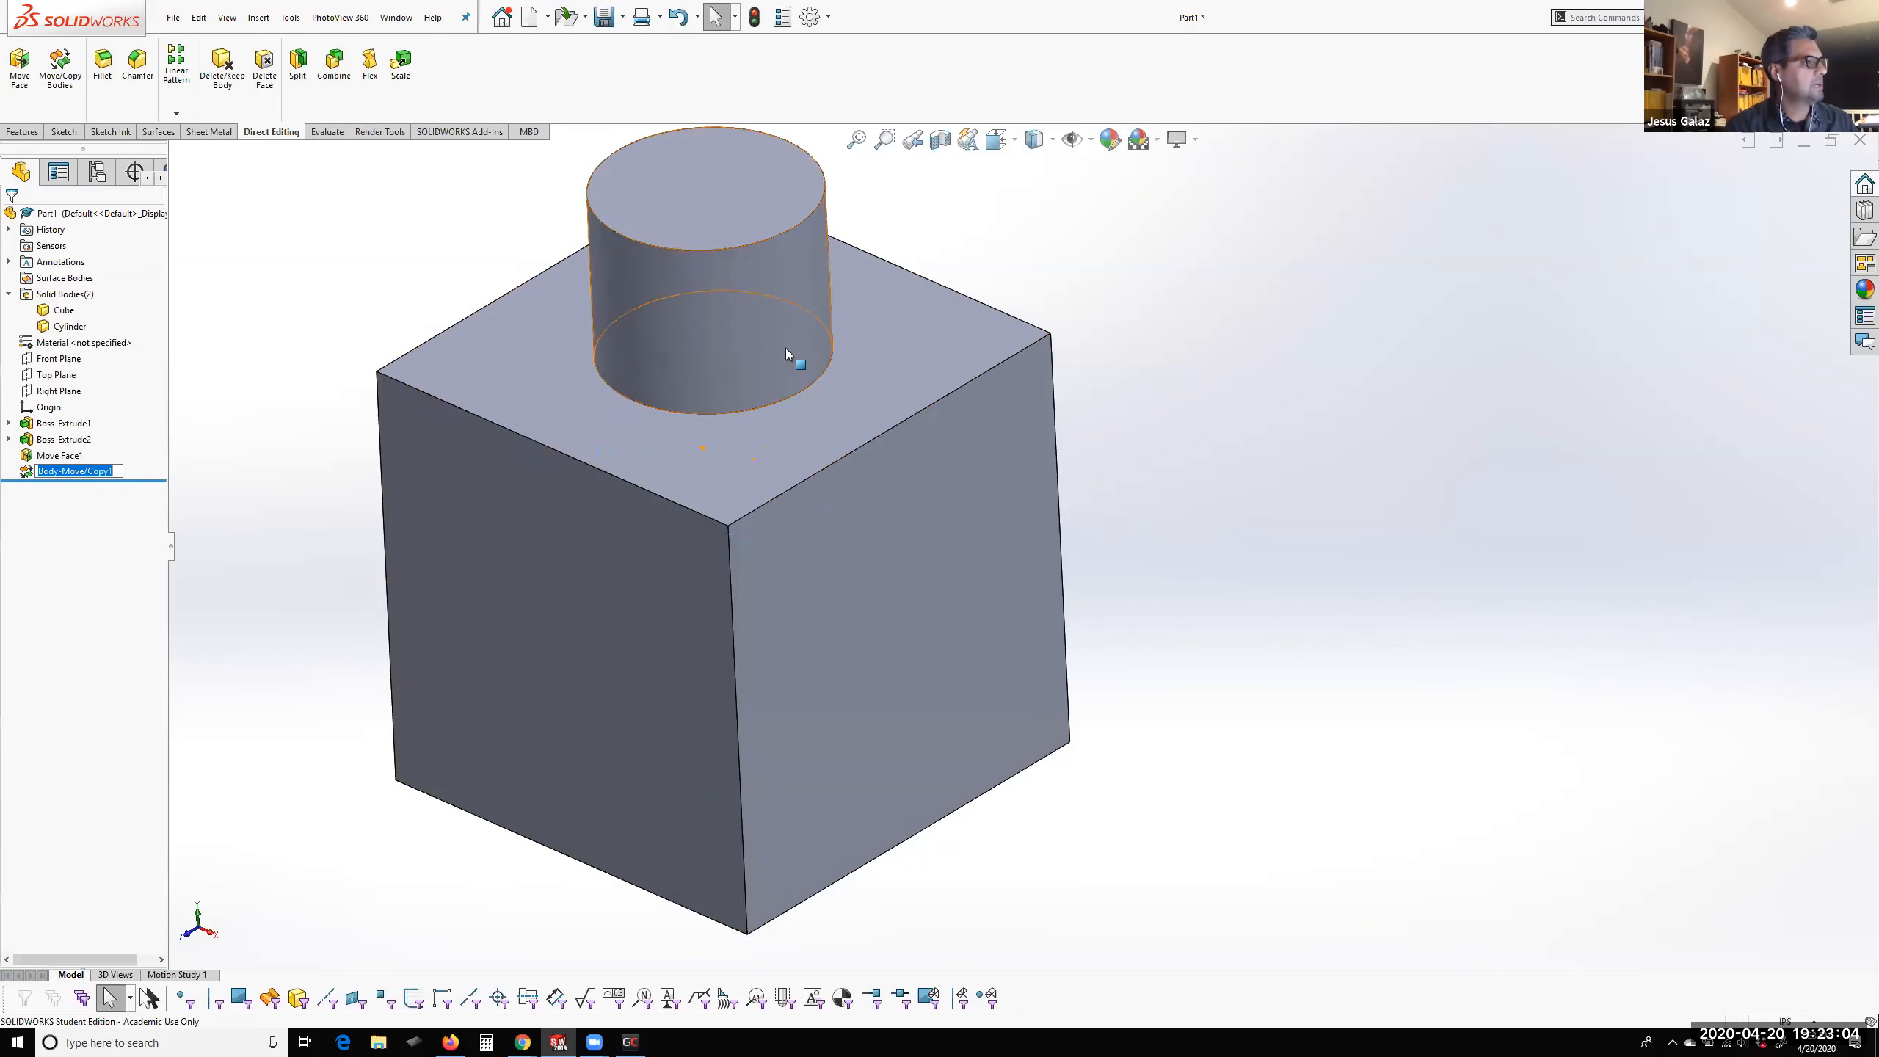
pyautogui.scroll(2, 785, 348)
pyautogui.scroll(-2, 809, 355)
pyautogui.click(1286, 589)
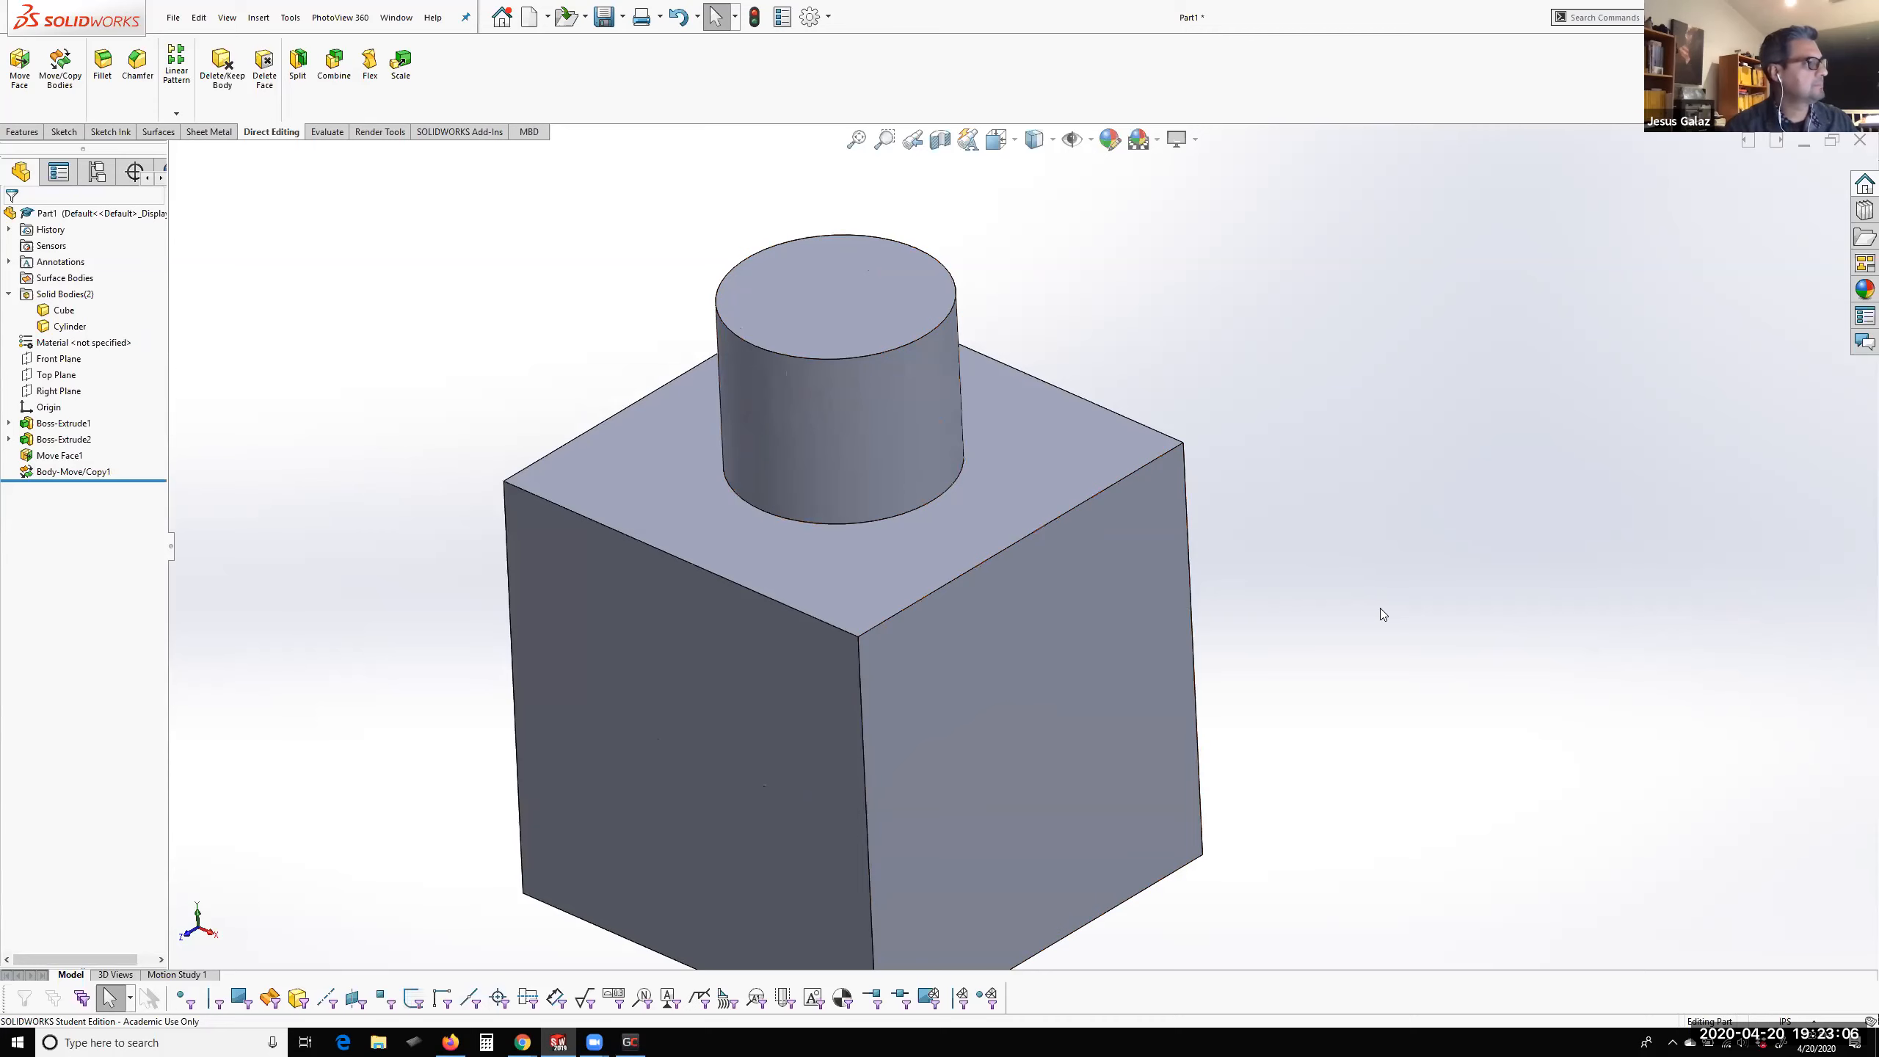
# Inspect the Move Face1 and Body-Move/Copy1 features in the model history
pyautogui.scroll(1, 424, 508)
pyautogui.moveTo(424, 508); pyautogui.dragTo(417, 440, button='middle')
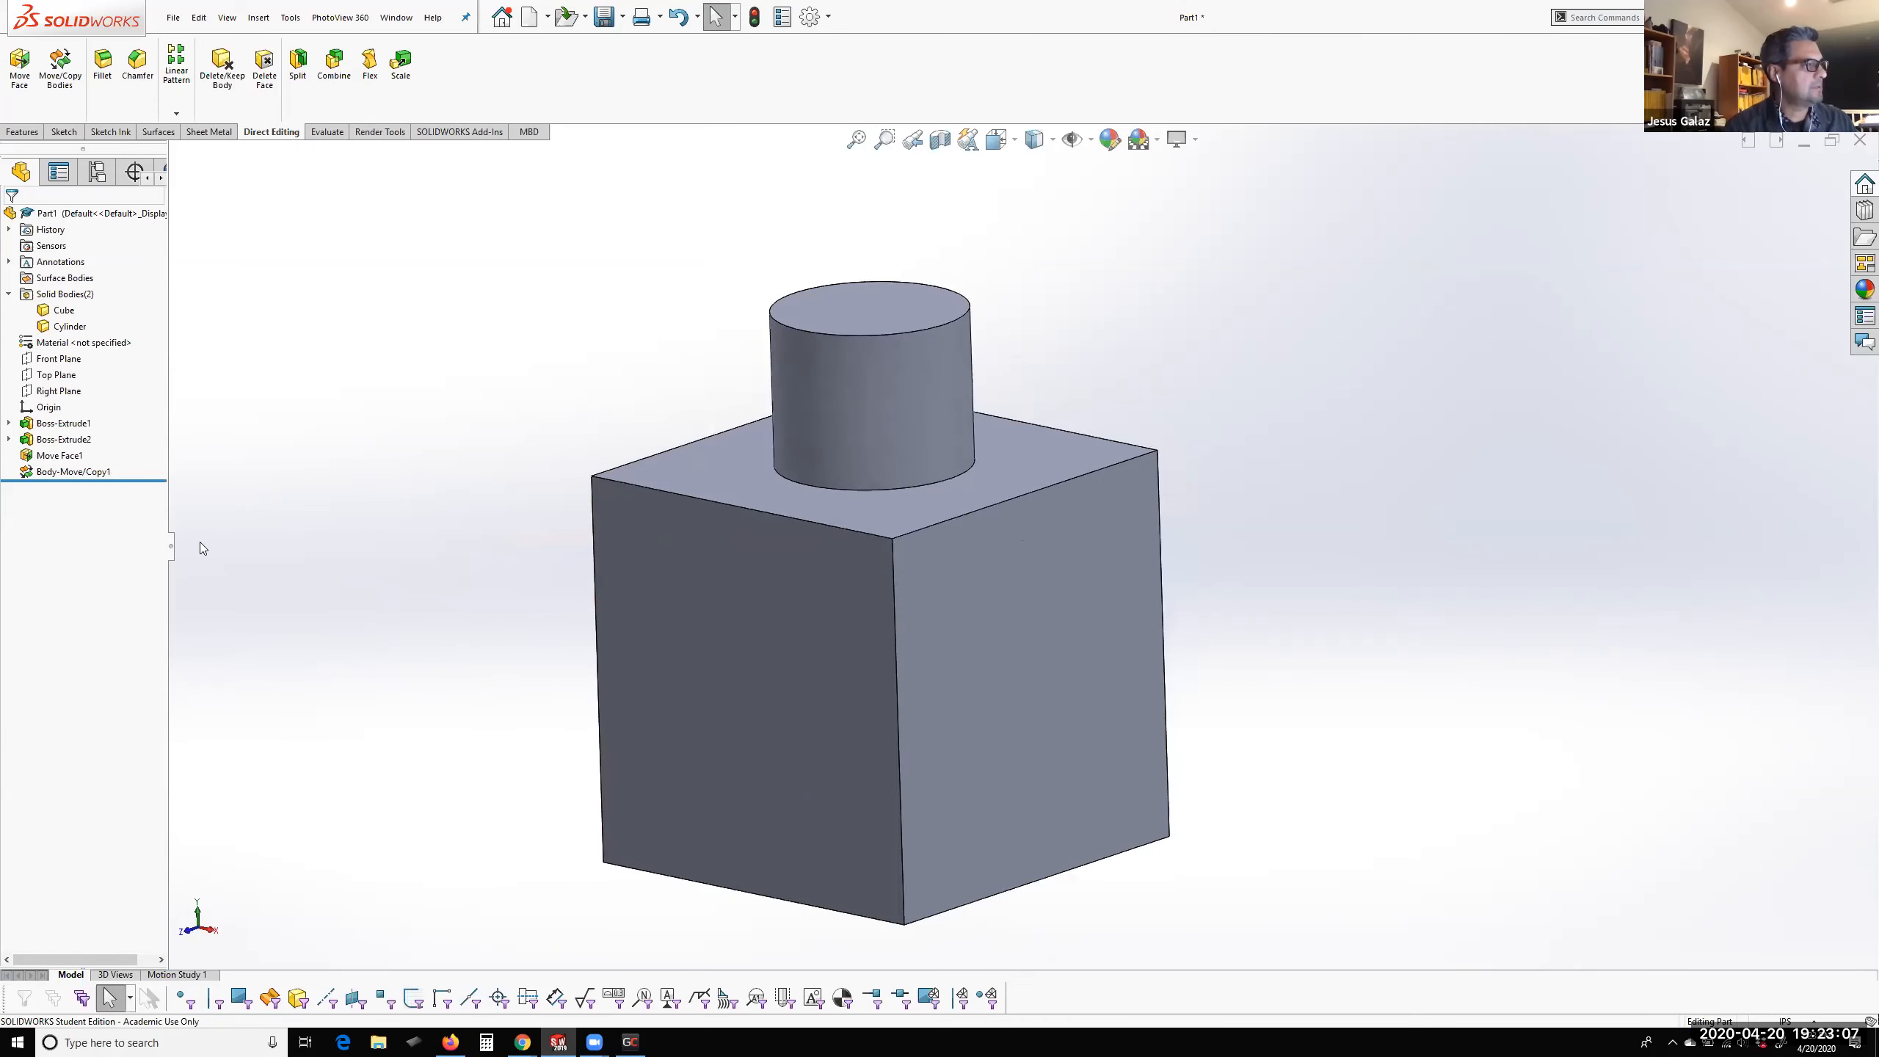
pyautogui.click(58, 456)
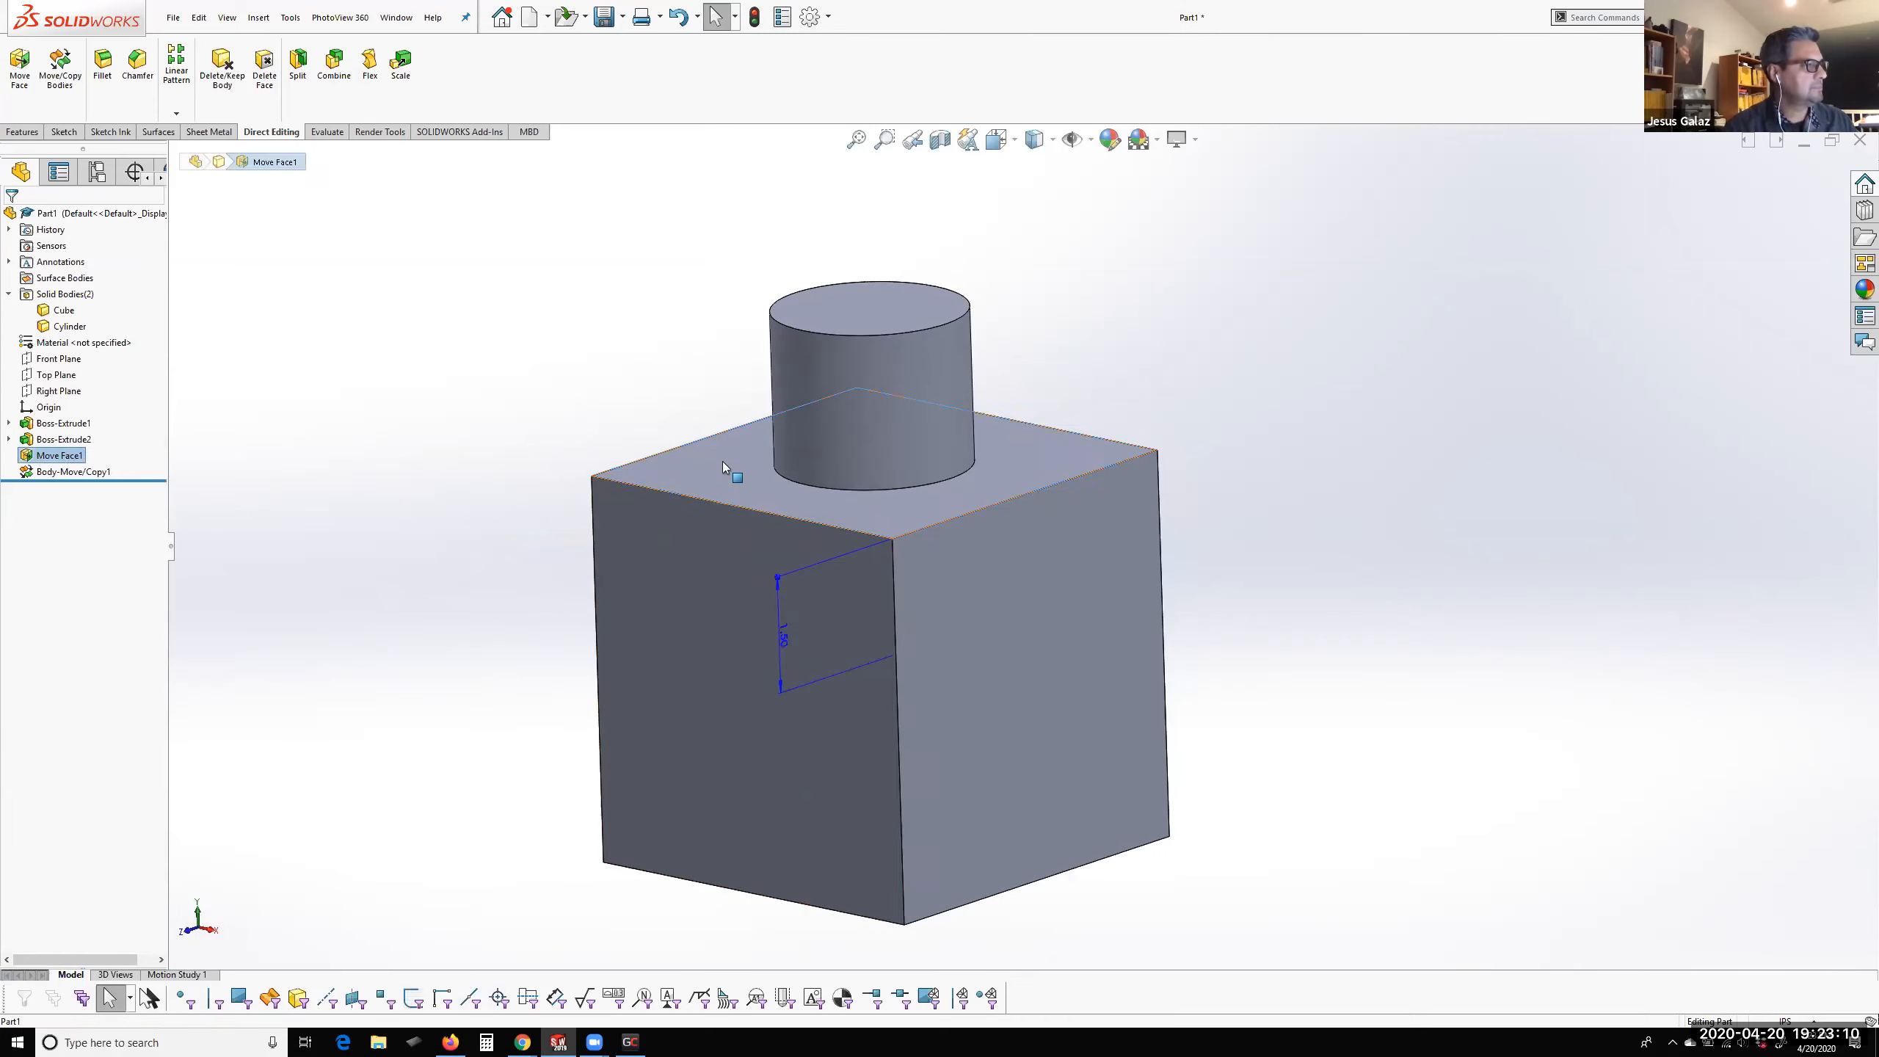
pyautogui.click(61, 472)
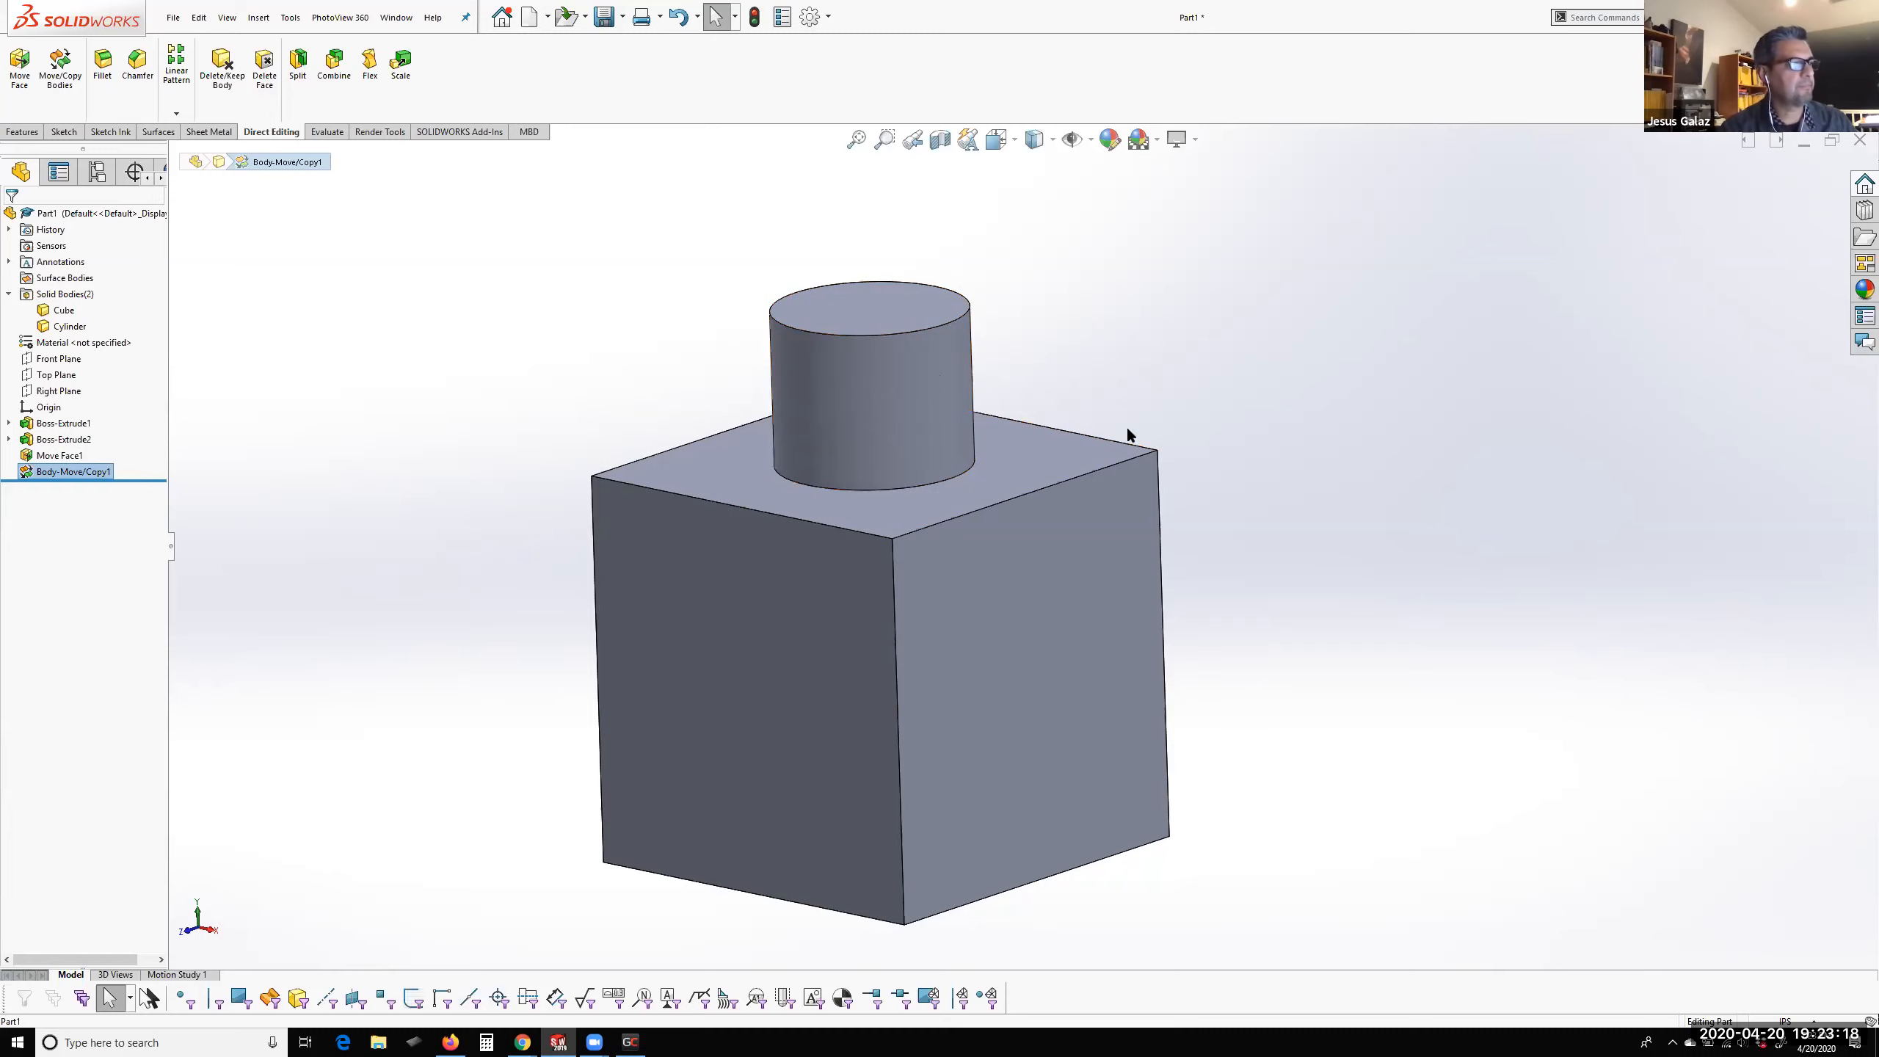
# Combine the Cube and Cylinder bodies into one solid with the Add operation
pyautogui.moveTo(1272, 447); pyautogui.dragTo(1095, 550, button='middle')
pyautogui.scroll(-2, 999, 518)
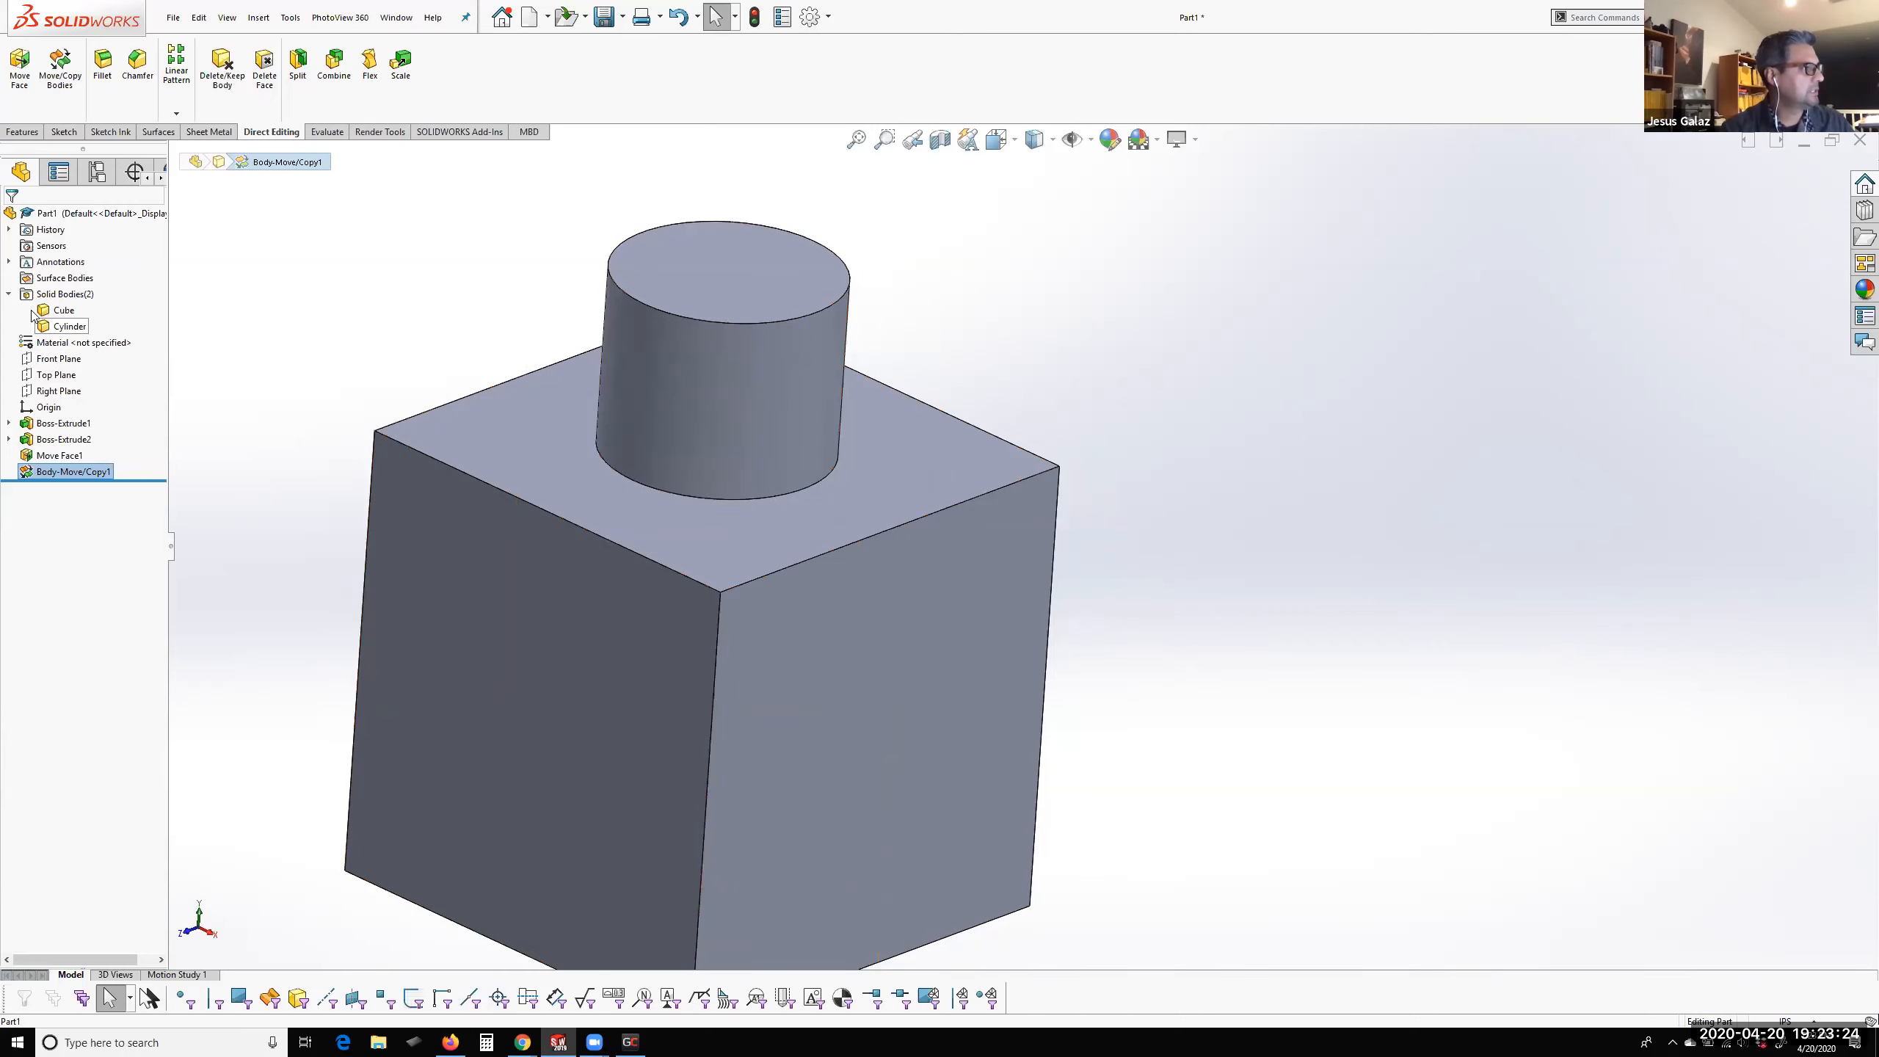
pyautogui.keyDown('shift'); pyautogui.click(52, 326); pyautogui.keyUp('shift')
pyautogui.rightClick(53, 328)
pyautogui.click(96, 428)
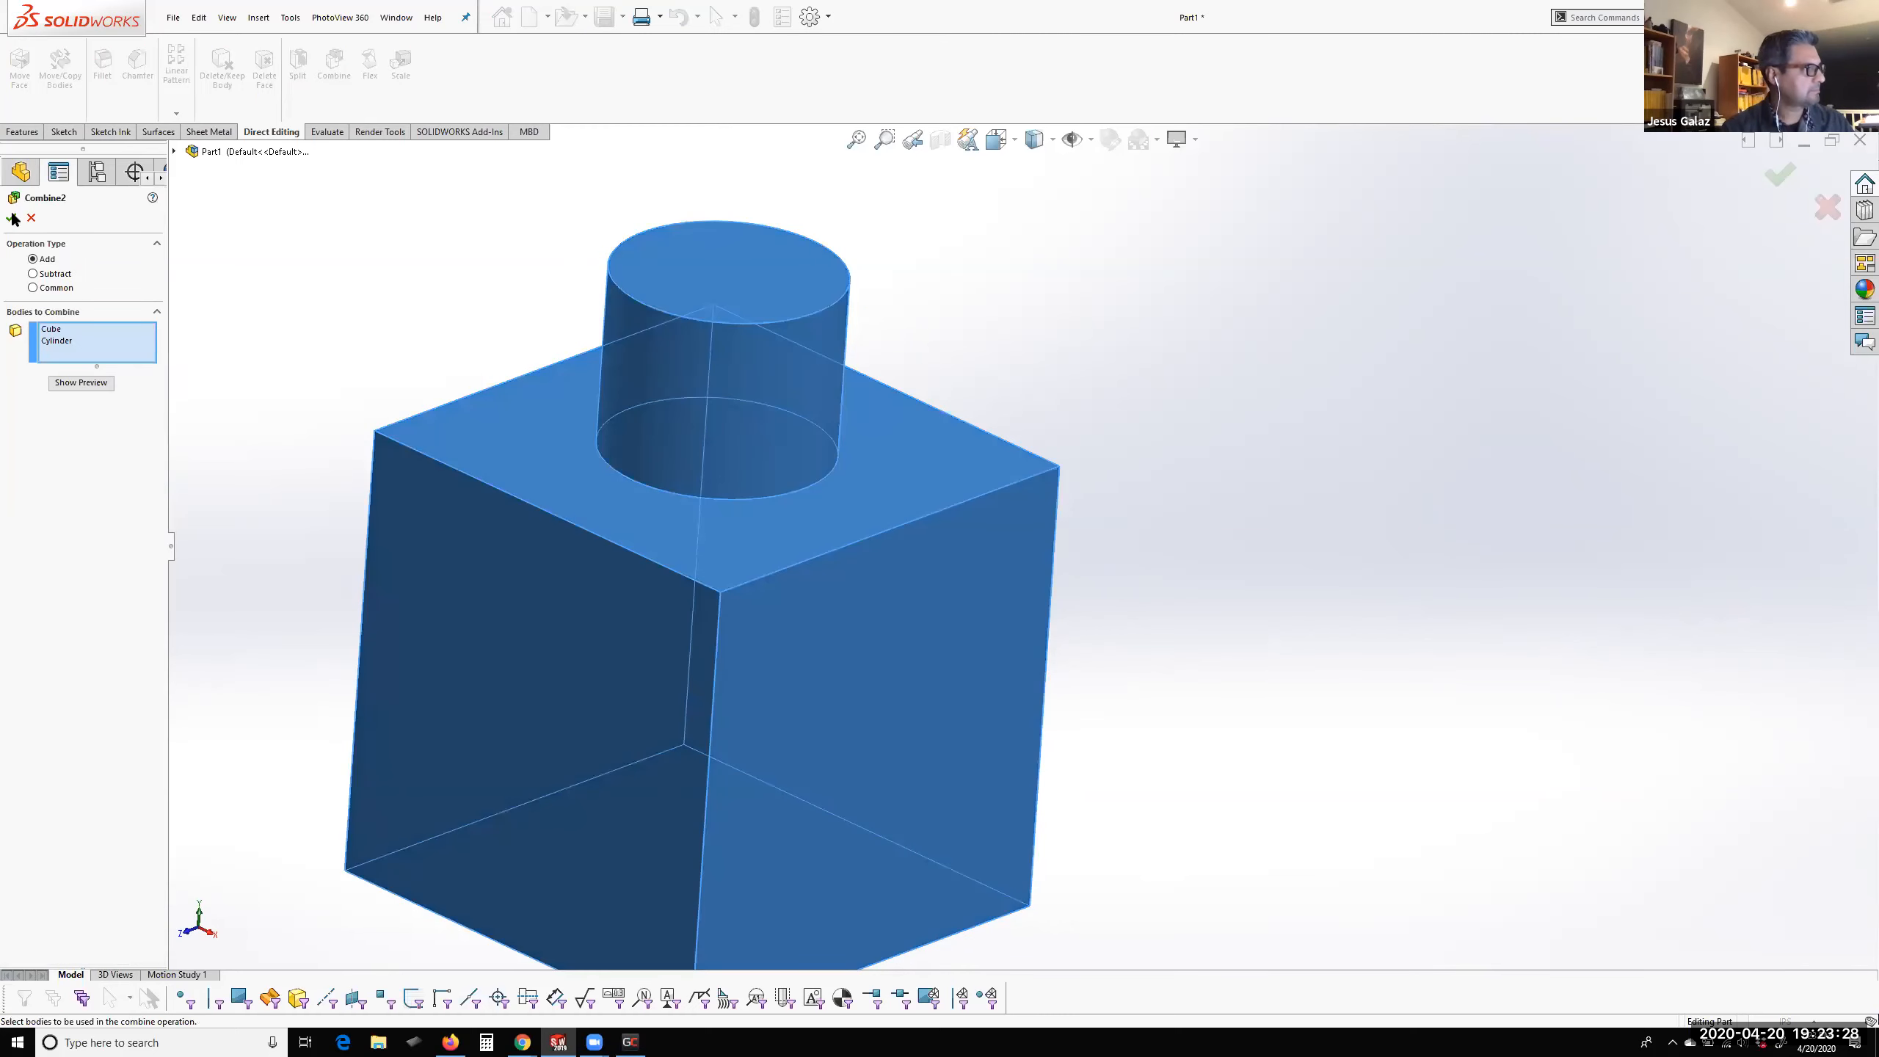
pyautogui.click(11, 217)
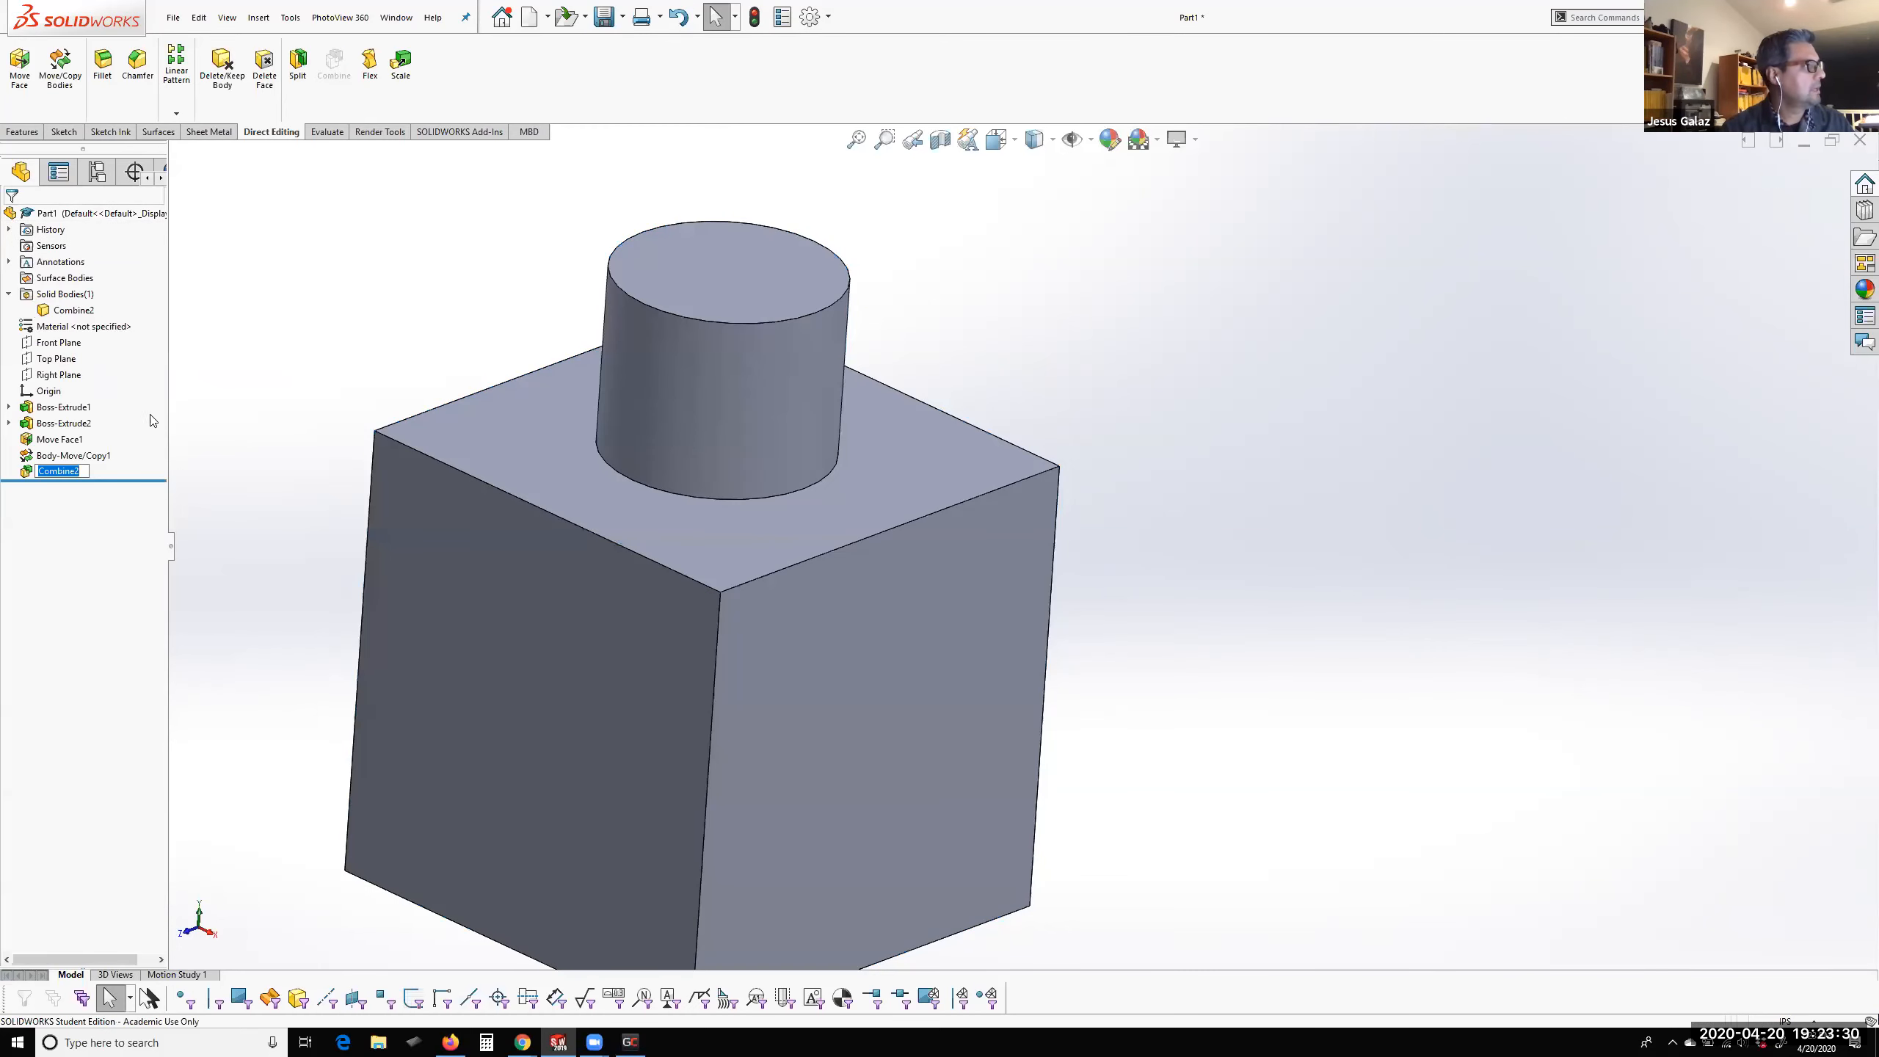
# Delete the Combine feature to separate the cube and cylinder bodies again
pyautogui.click(257, 437)
pyautogui.rightClick(27, 472)
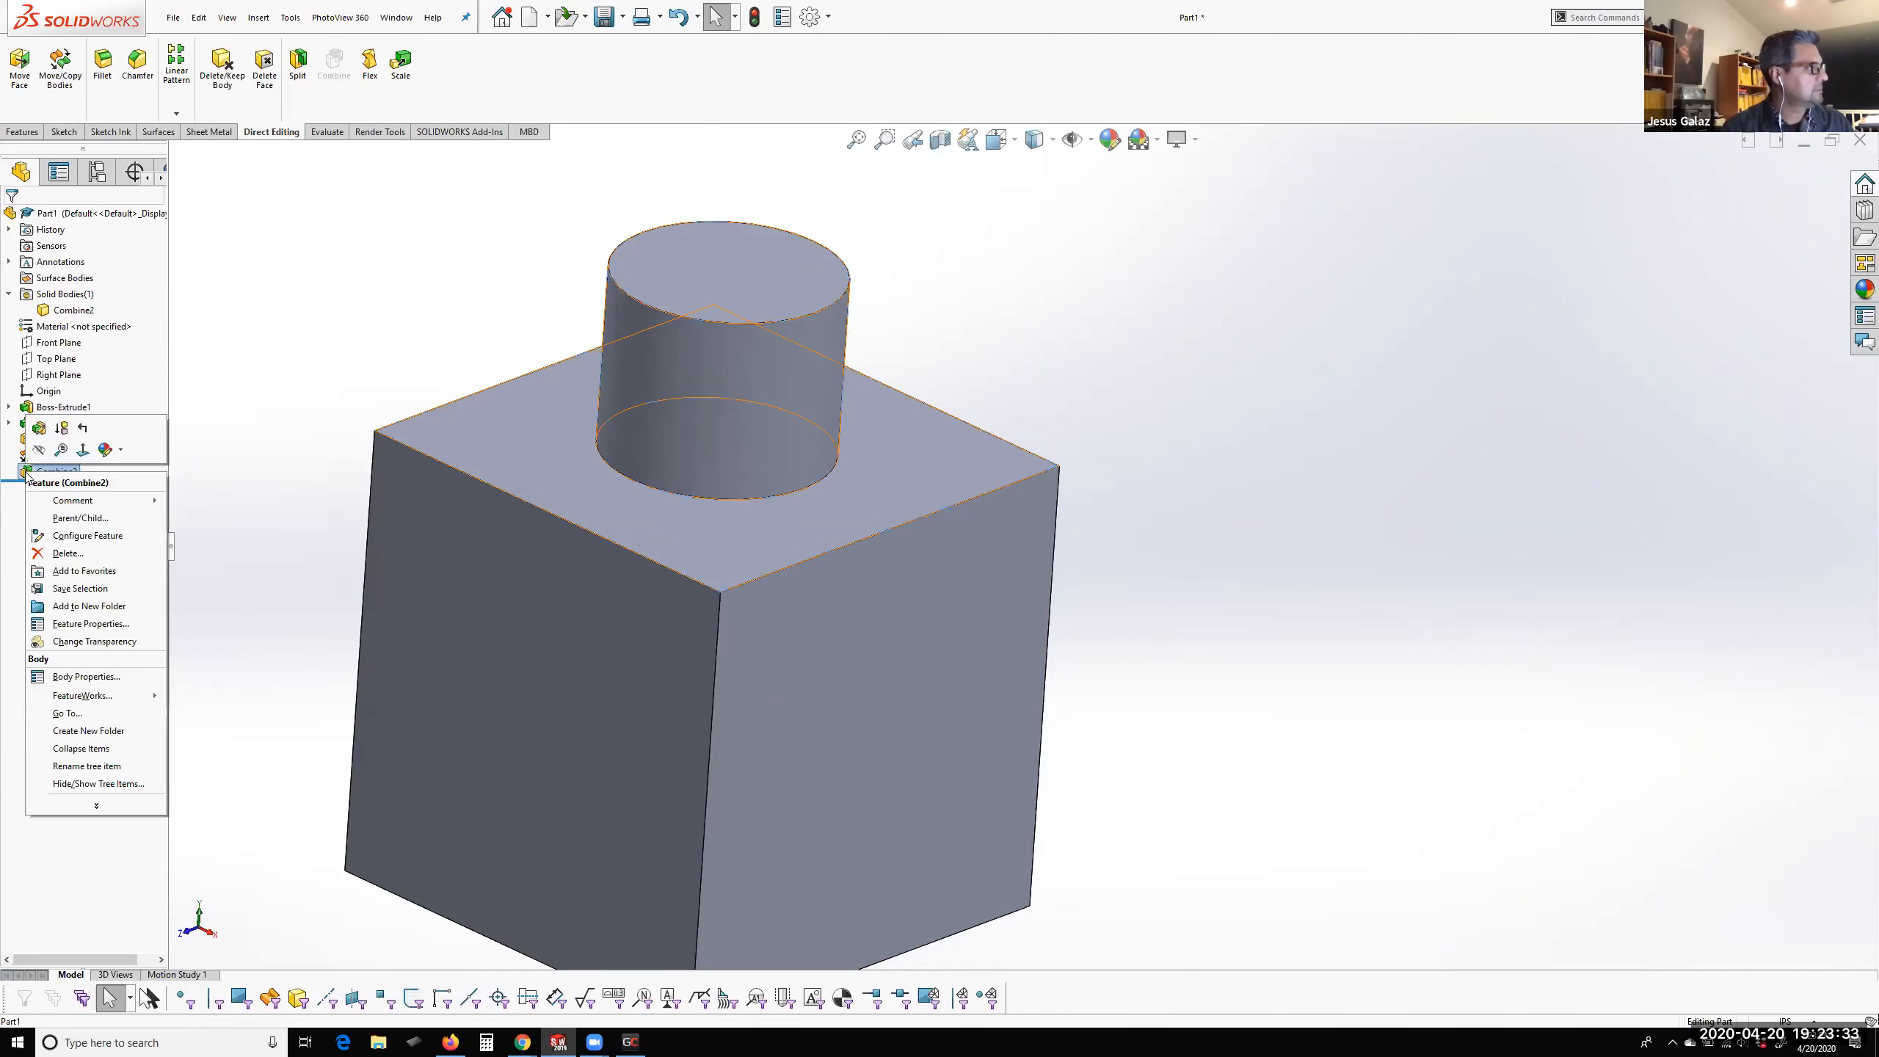
pyautogui.click(67, 553)
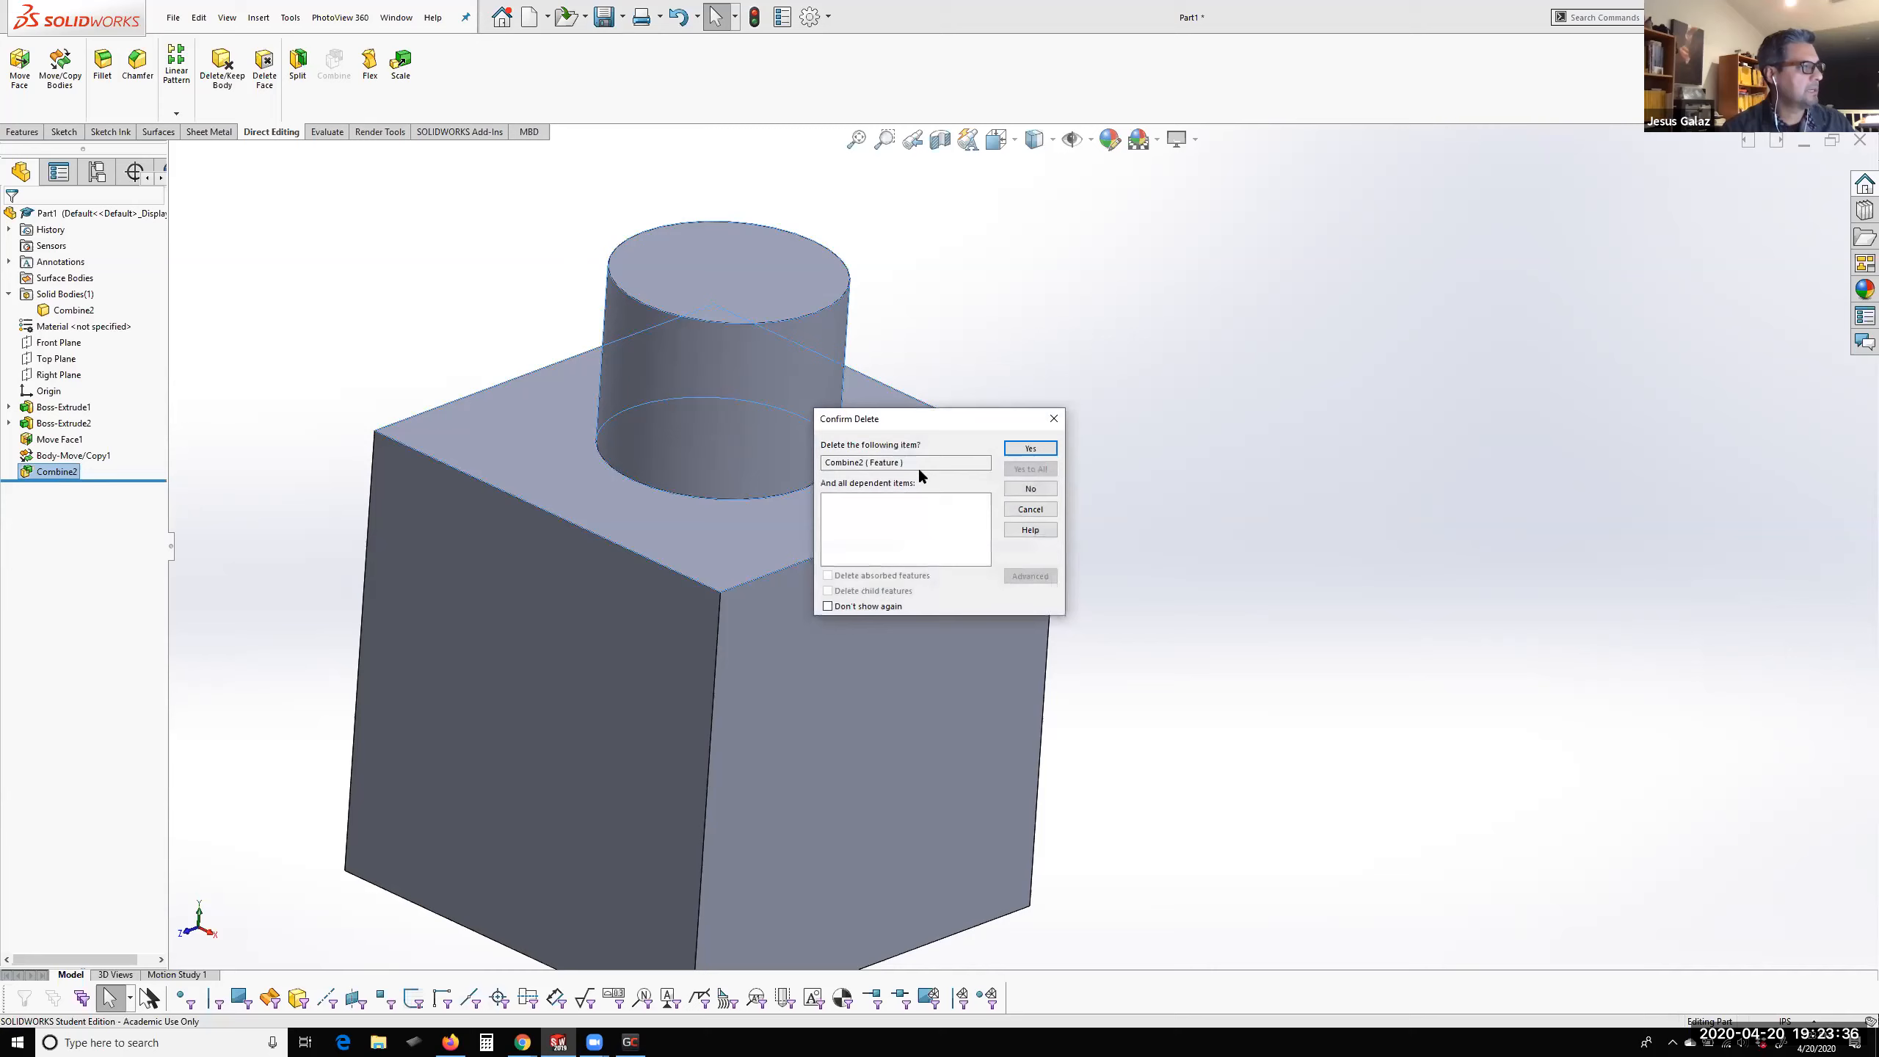
pyautogui.click(1029, 448)
pyautogui.moveTo(1146, 464); pyautogui.dragTo(1290, 601, button='middle')
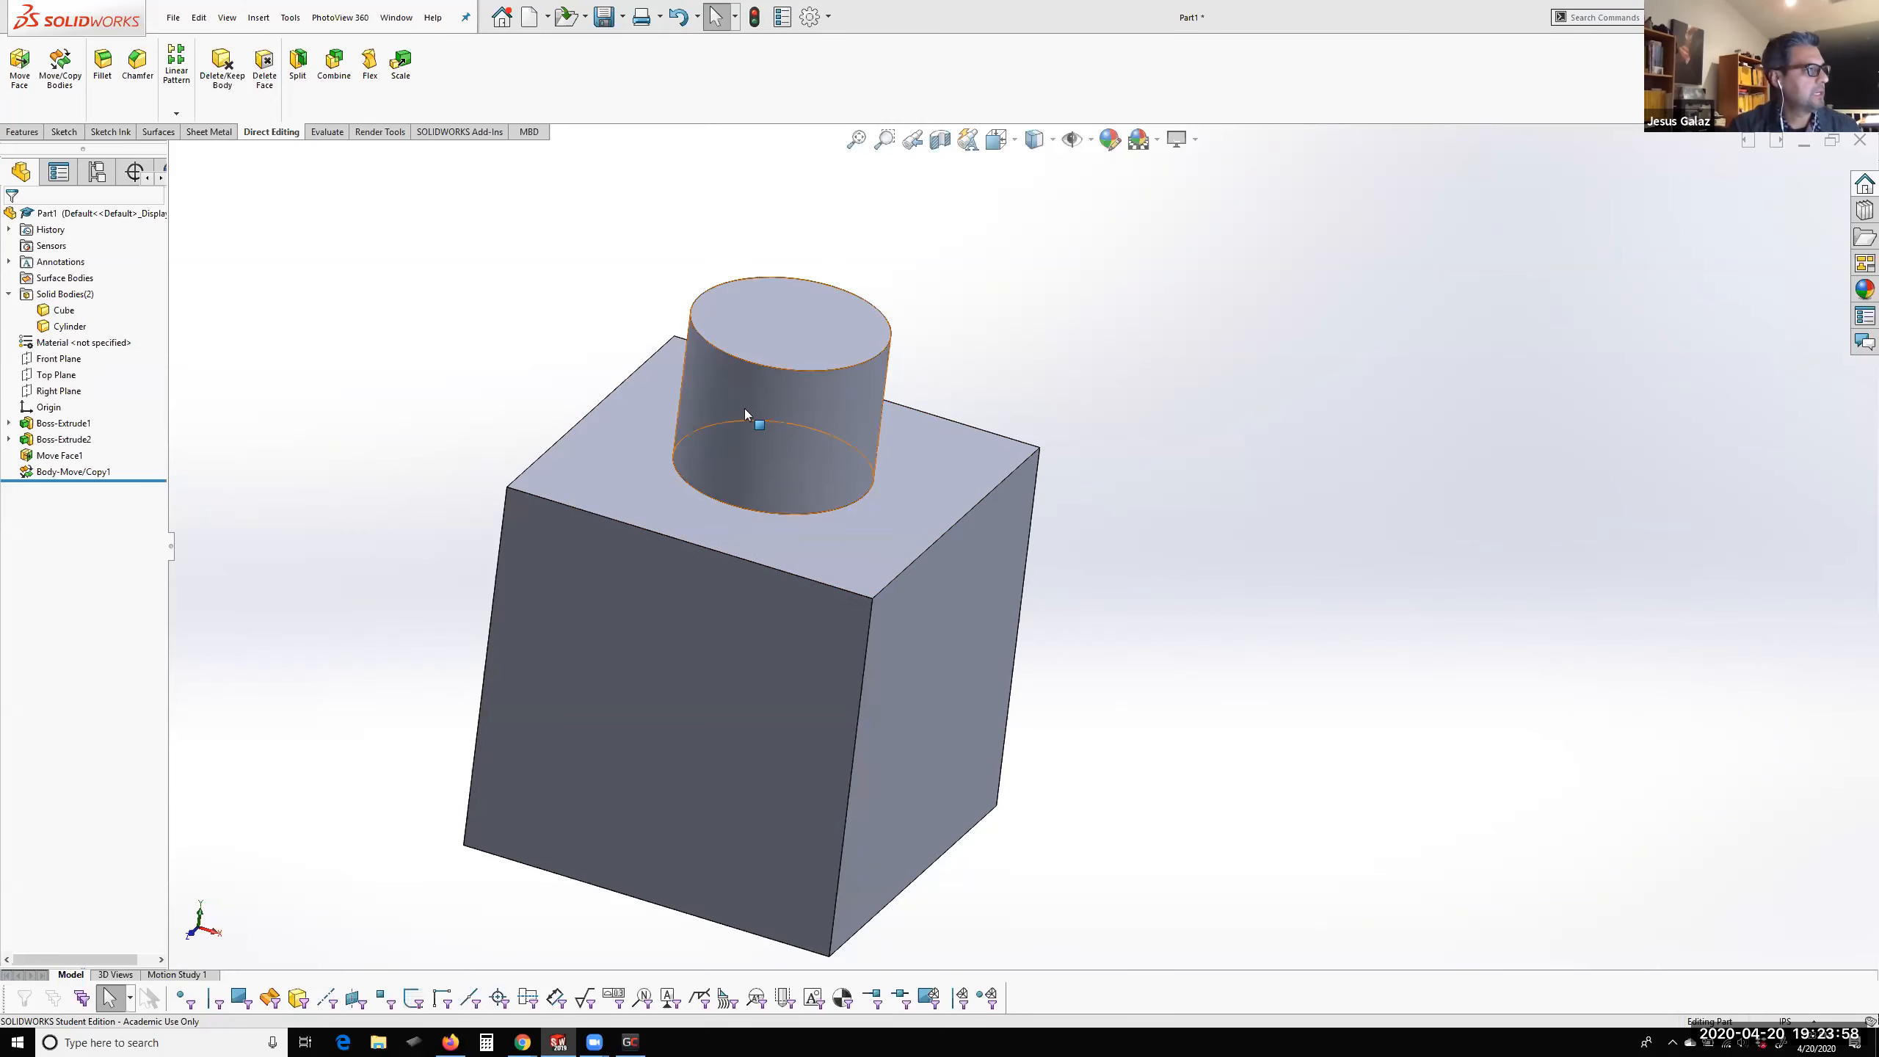
# Move the Cylinder body down into the cube with a Y translation of -0.75 in
pyautogui.click(59, 329)
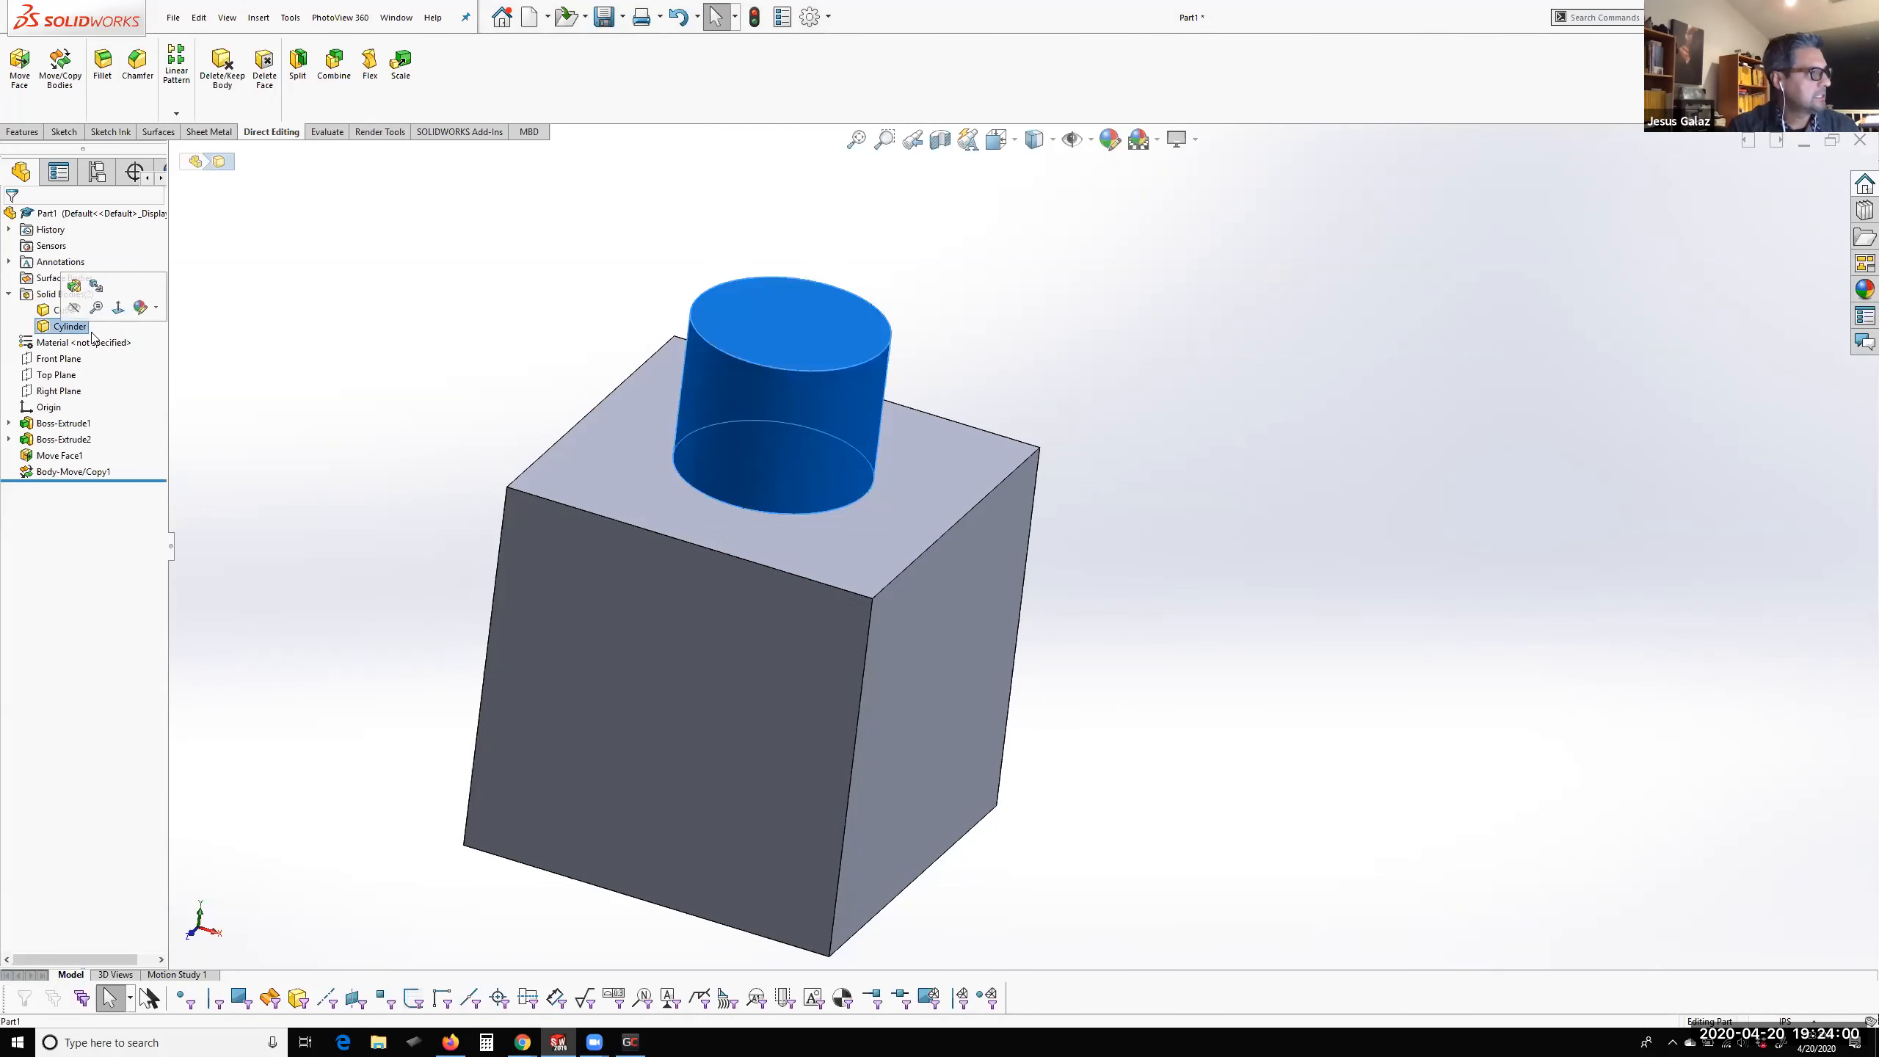
pyautogui.click(60, 77)
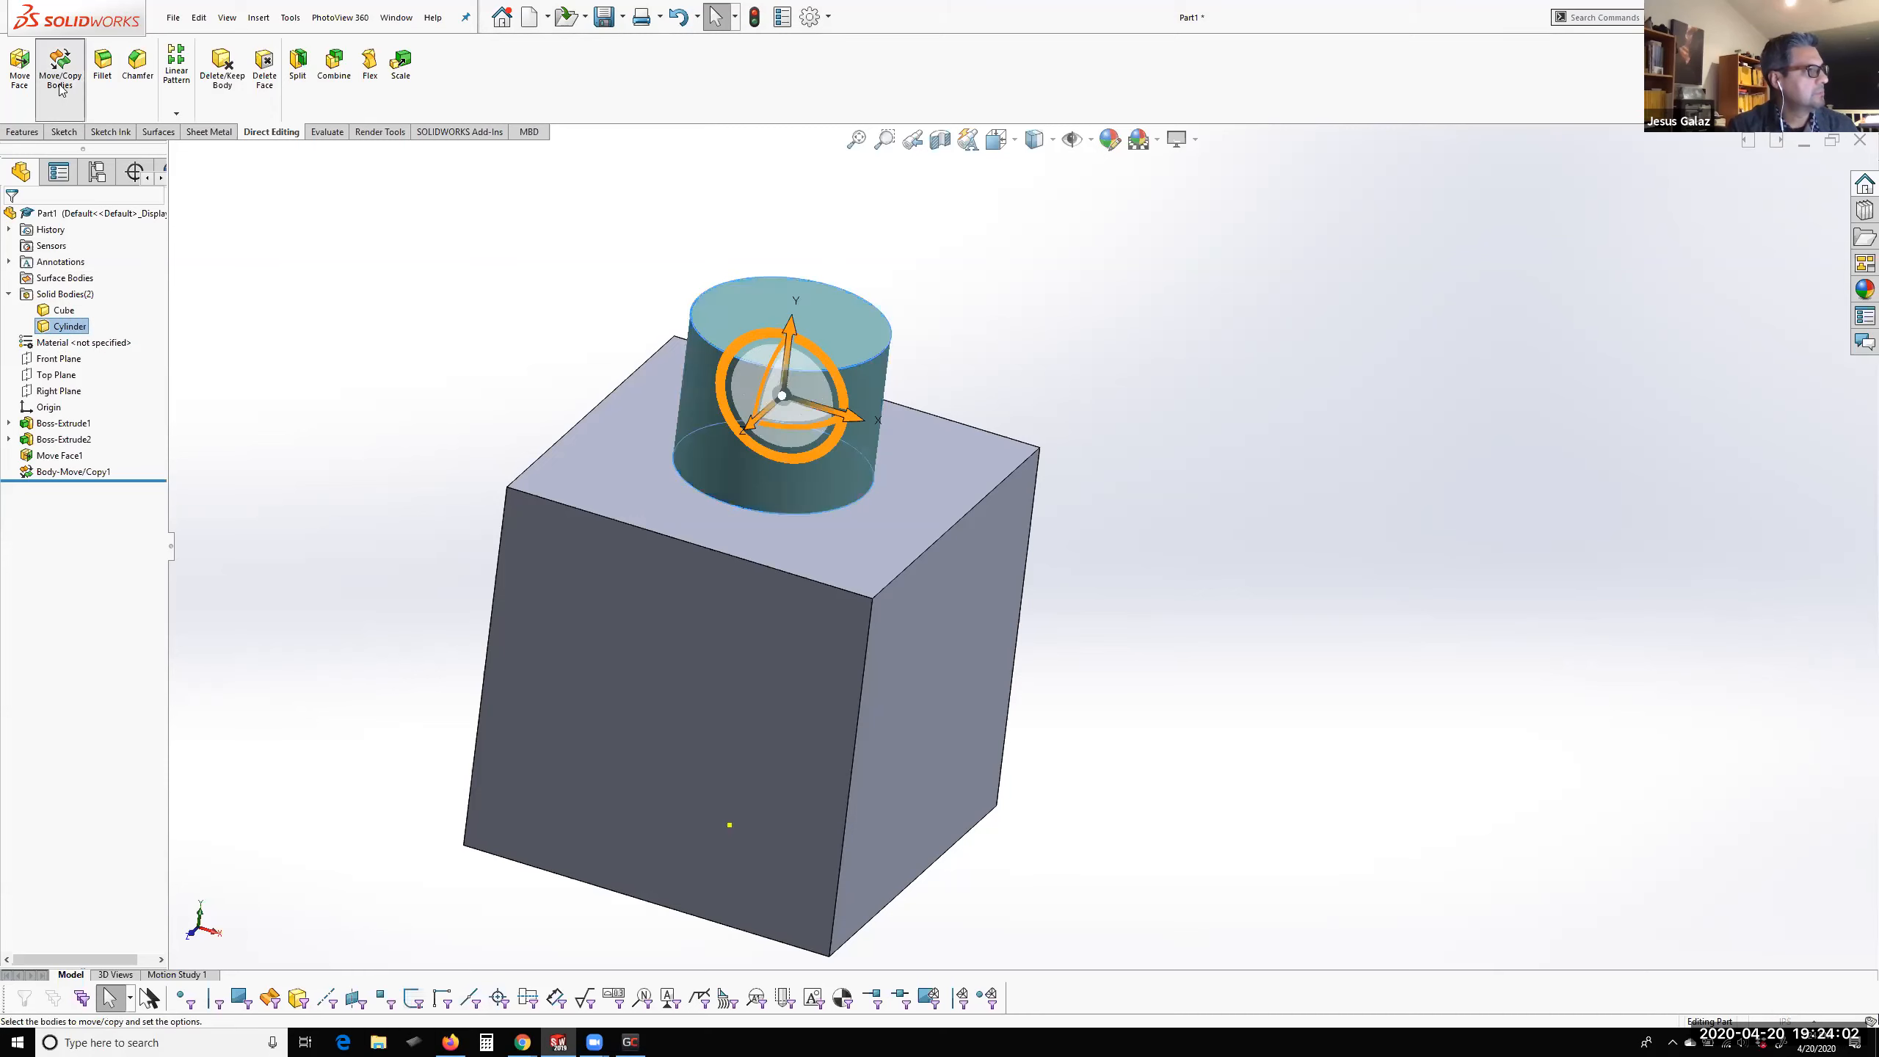
pyautogui.moveTo(788, 325); pyautogui.dragTo(786, 382)
pyautogui.moveTo(92, 376); pyautogui.dragTo(45, 377)
pyautogui.write('75')
pyautogui.press('Return')
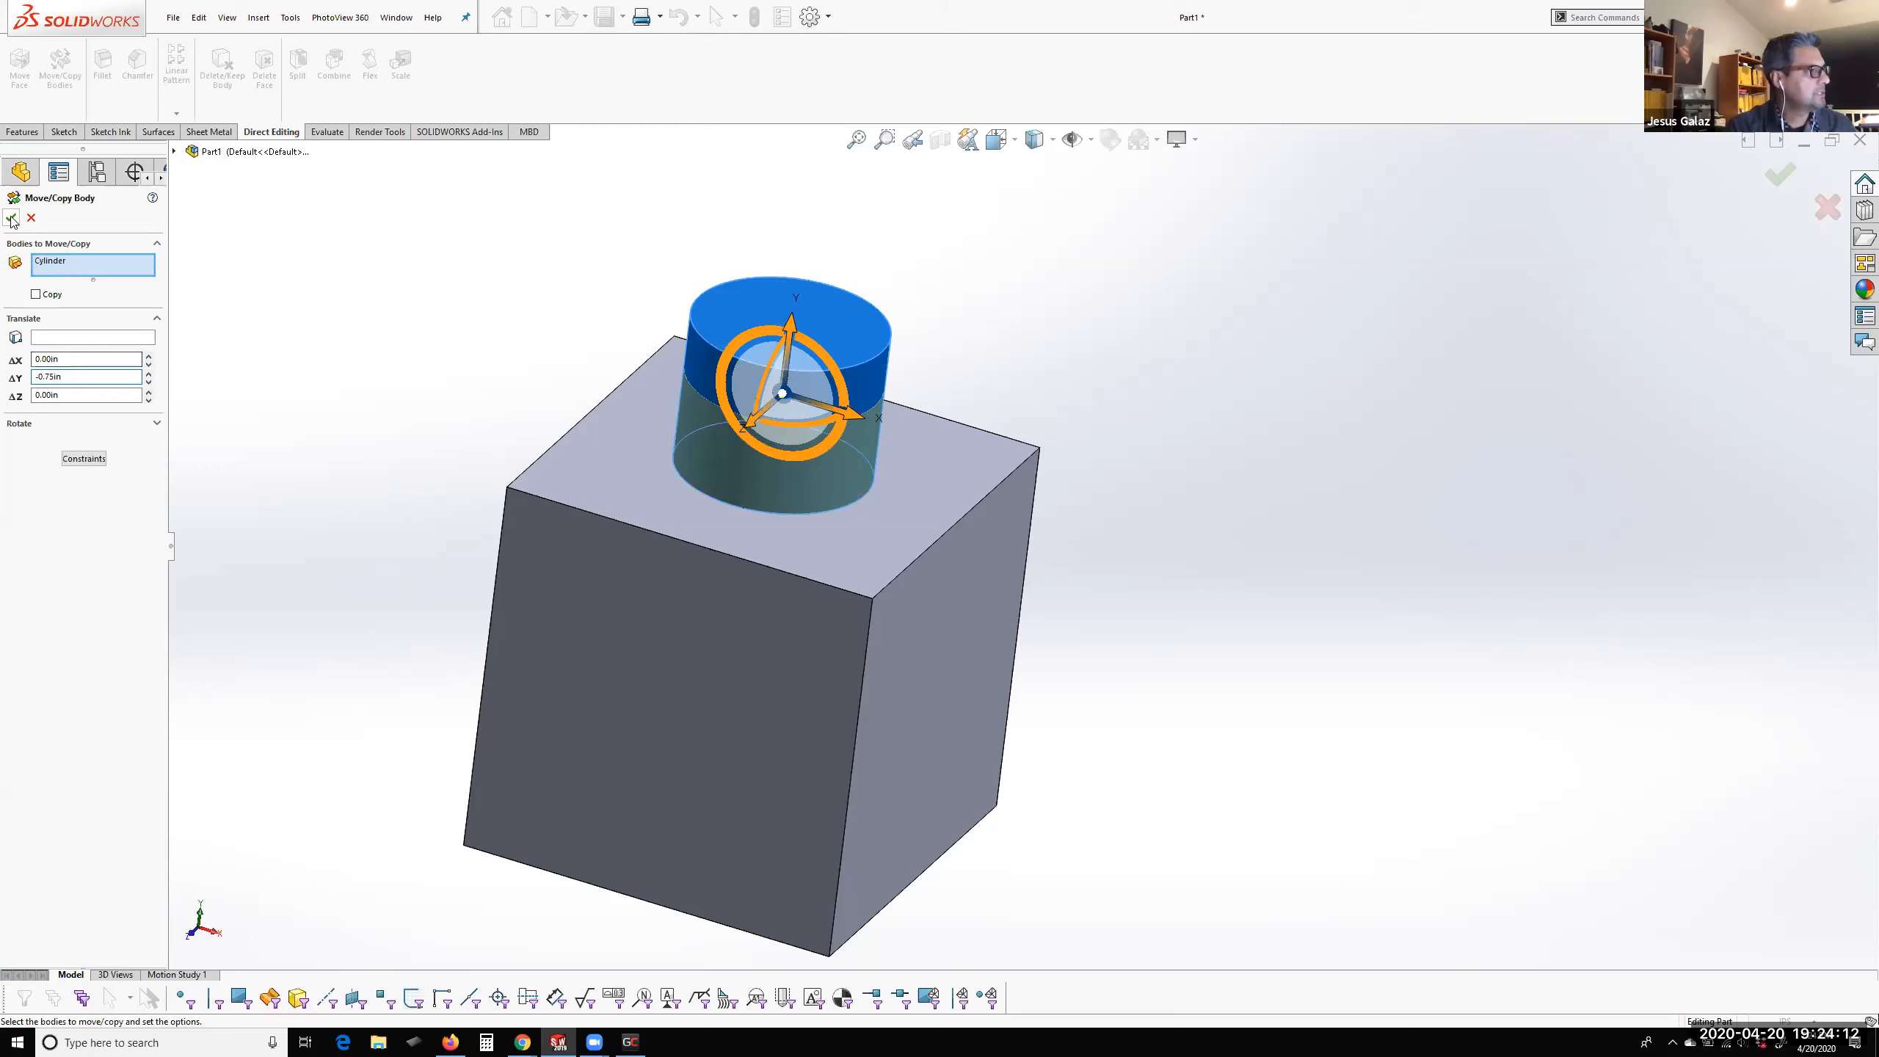
pyautogui.press('Return')
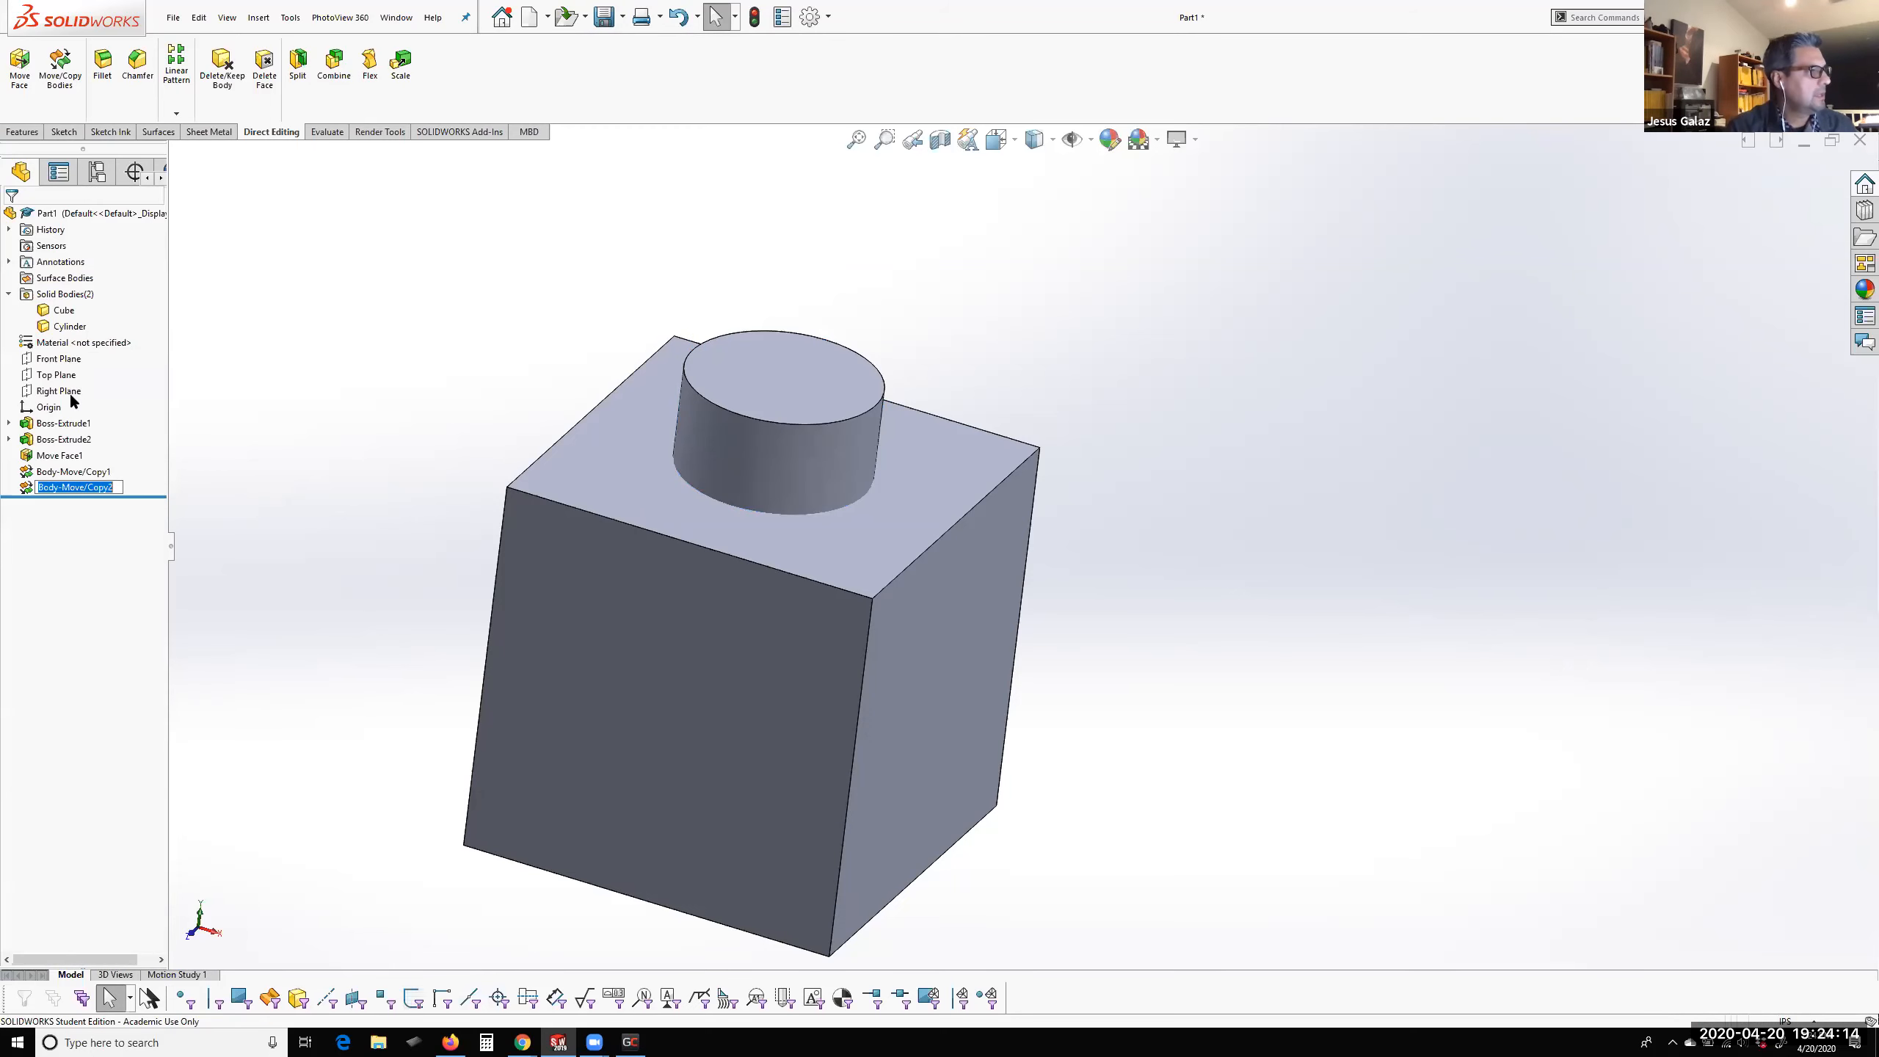
# Rename the Body-Move/Copy2 feature as "Move -.75"
pyautogui.click(86, 489)
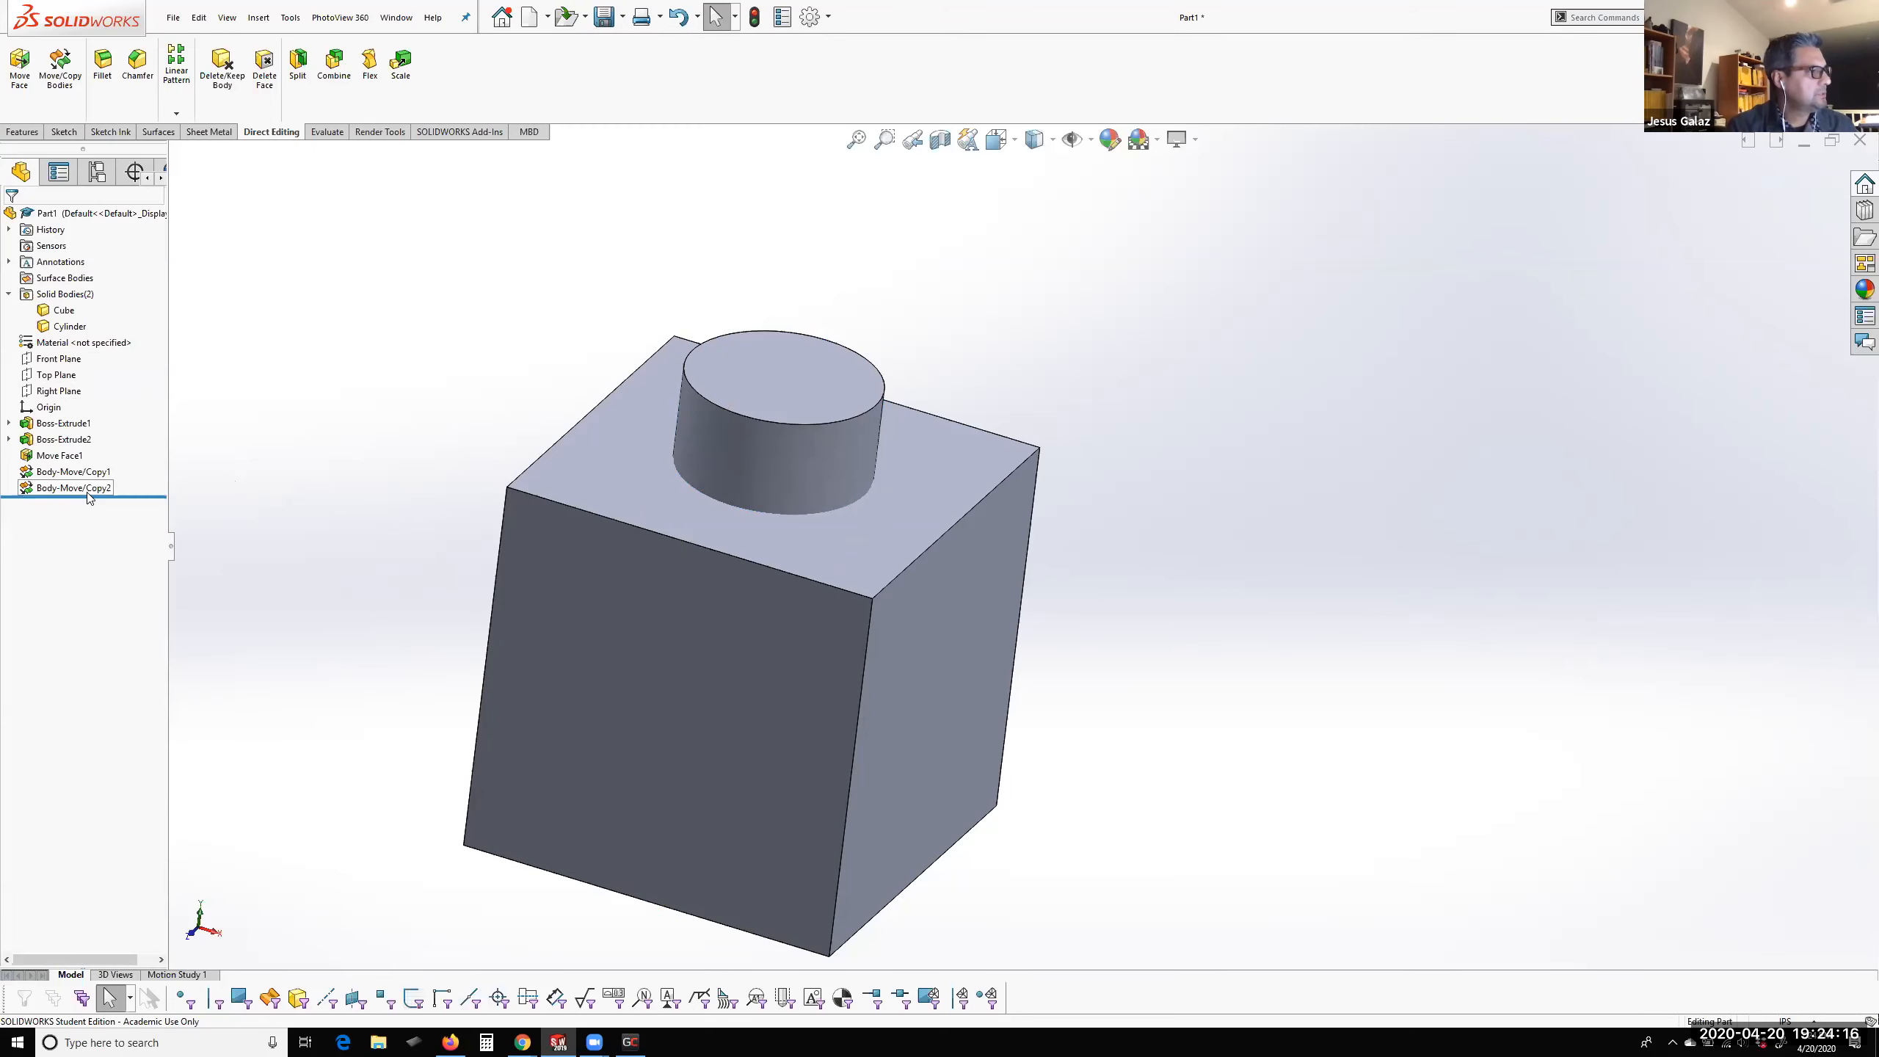
pyautogui.click(93, 492)
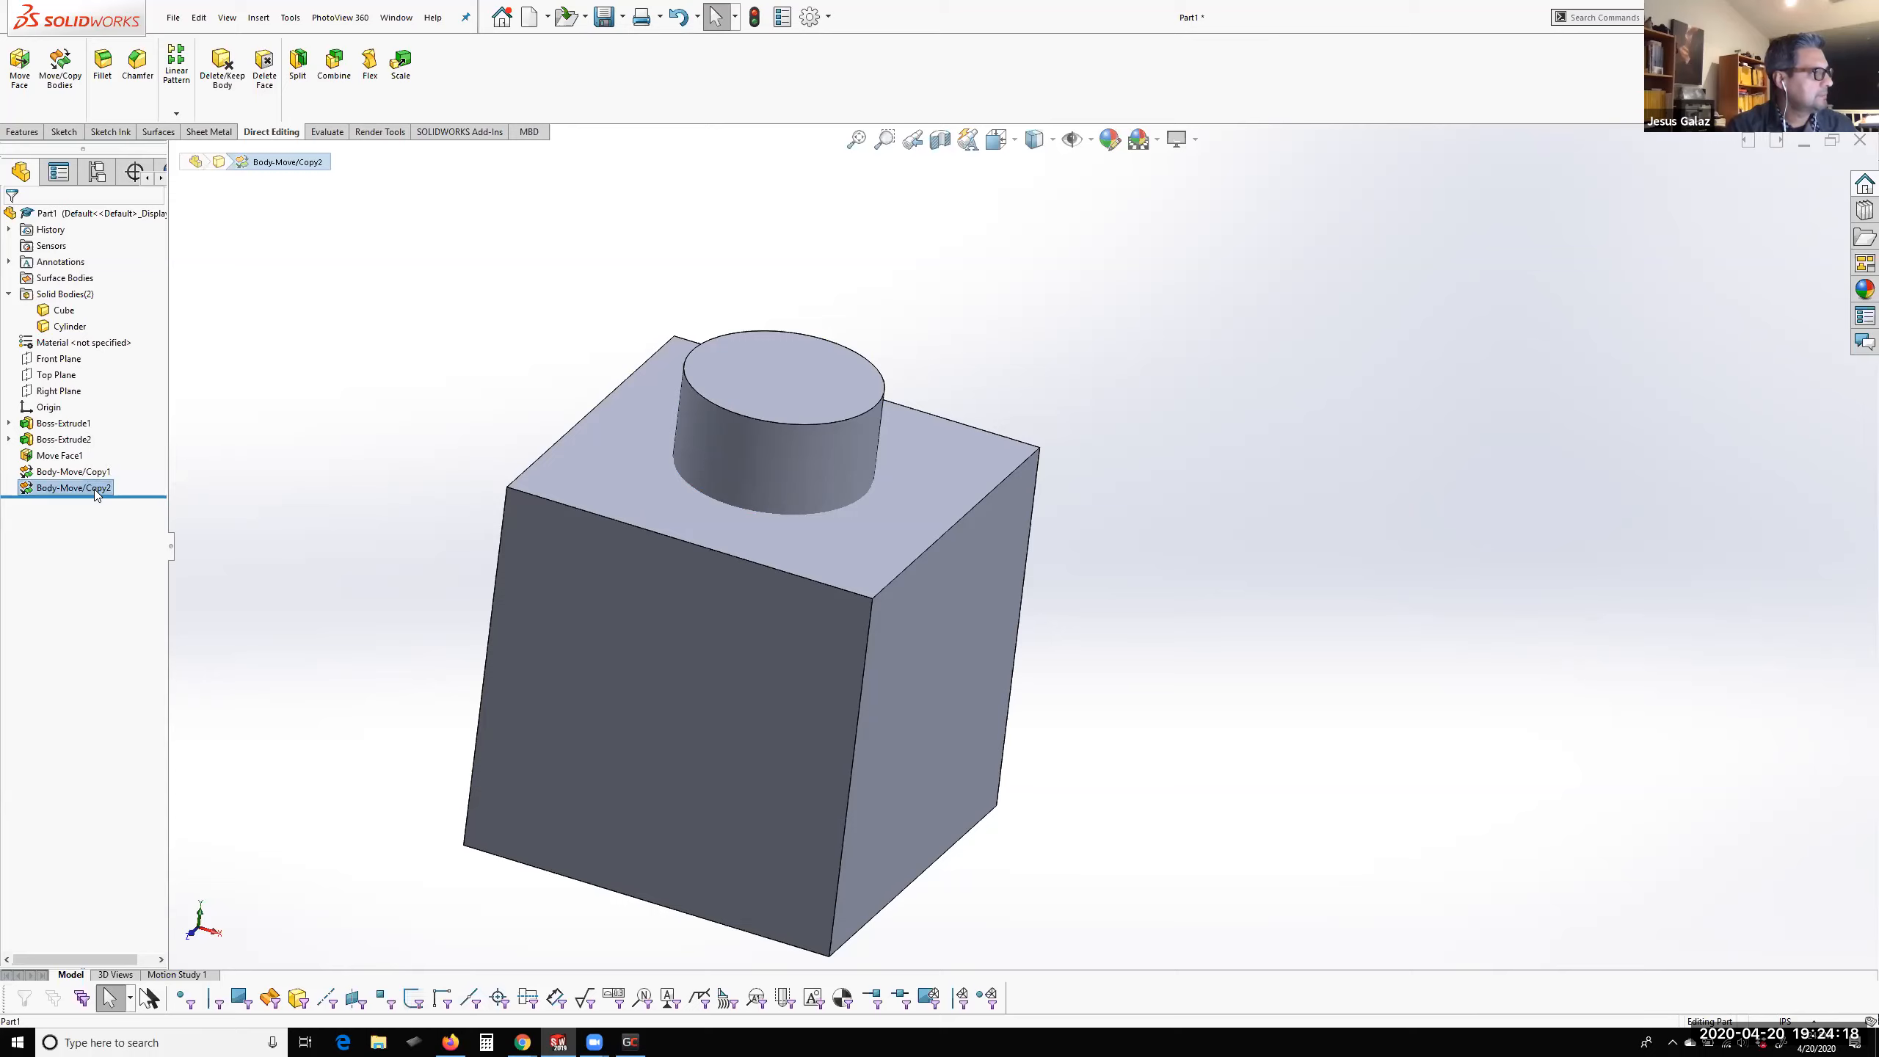
pyautogui.write('Move -.')
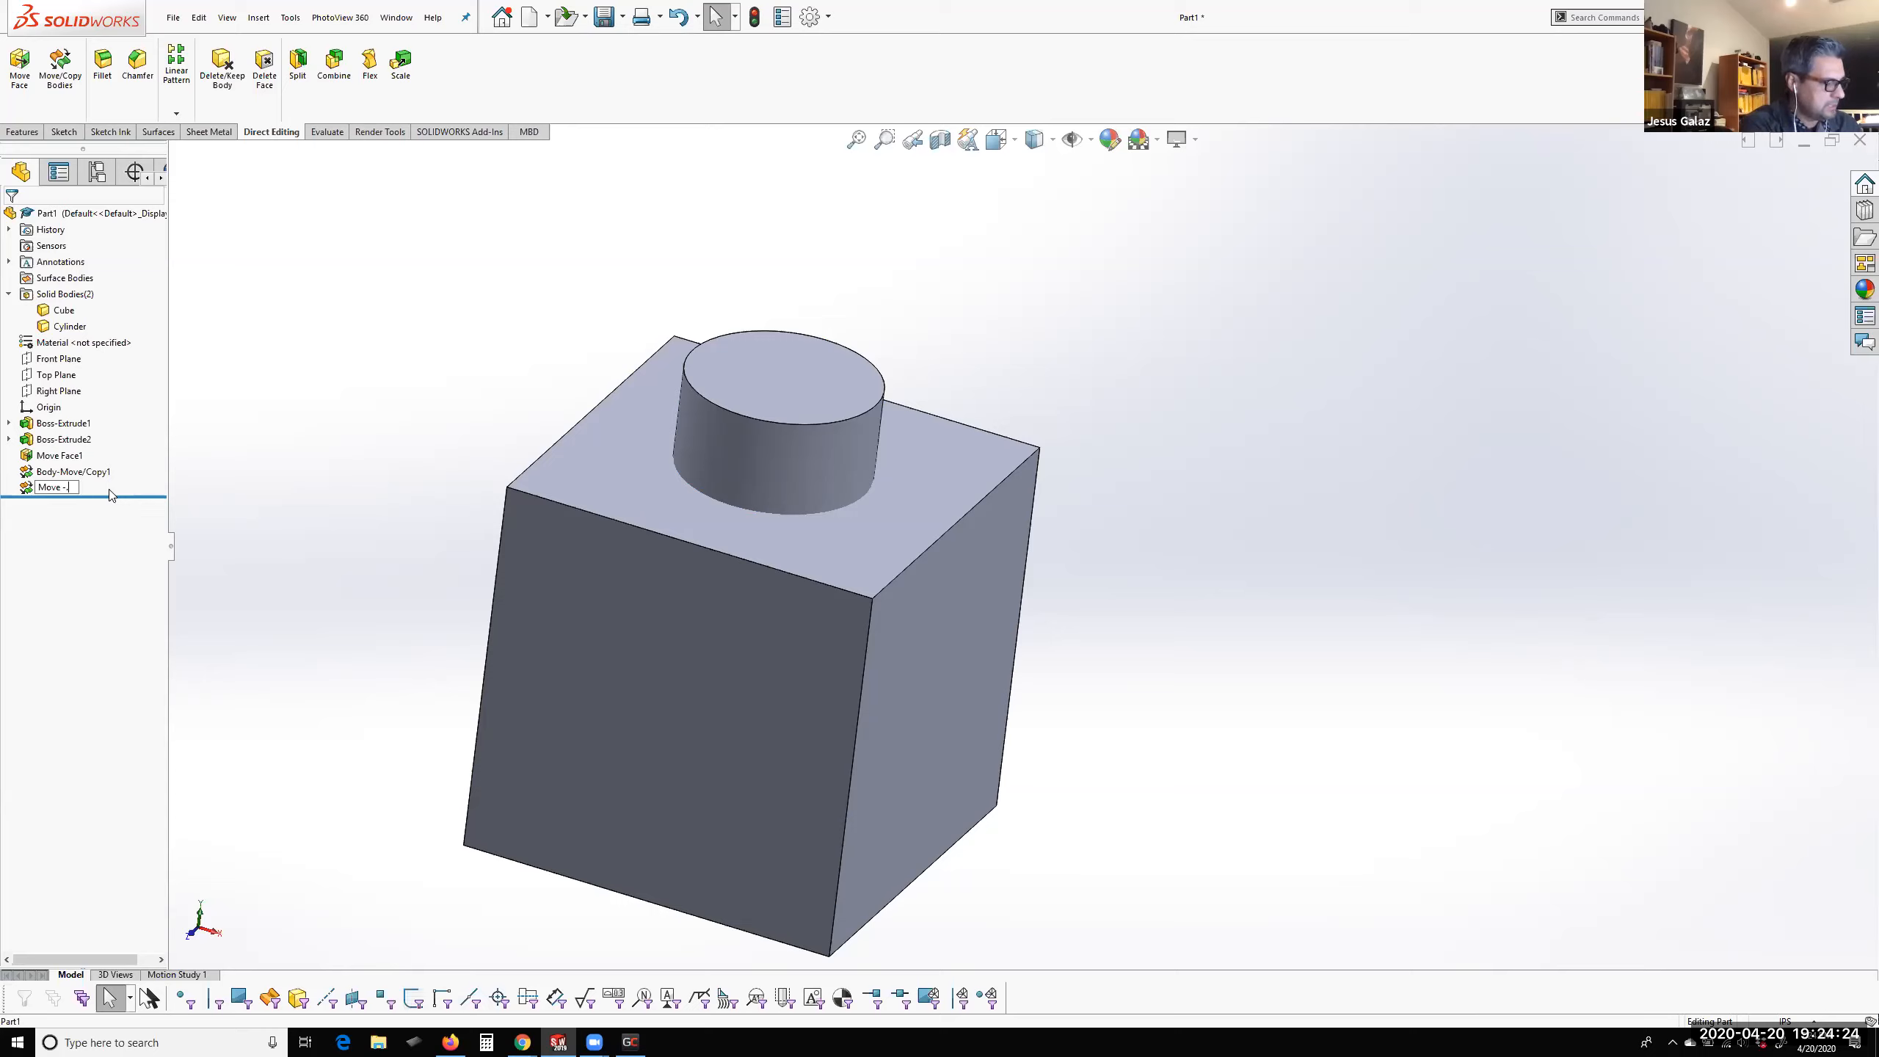
pyautogui.write('75')
pyautogui.press('Return')
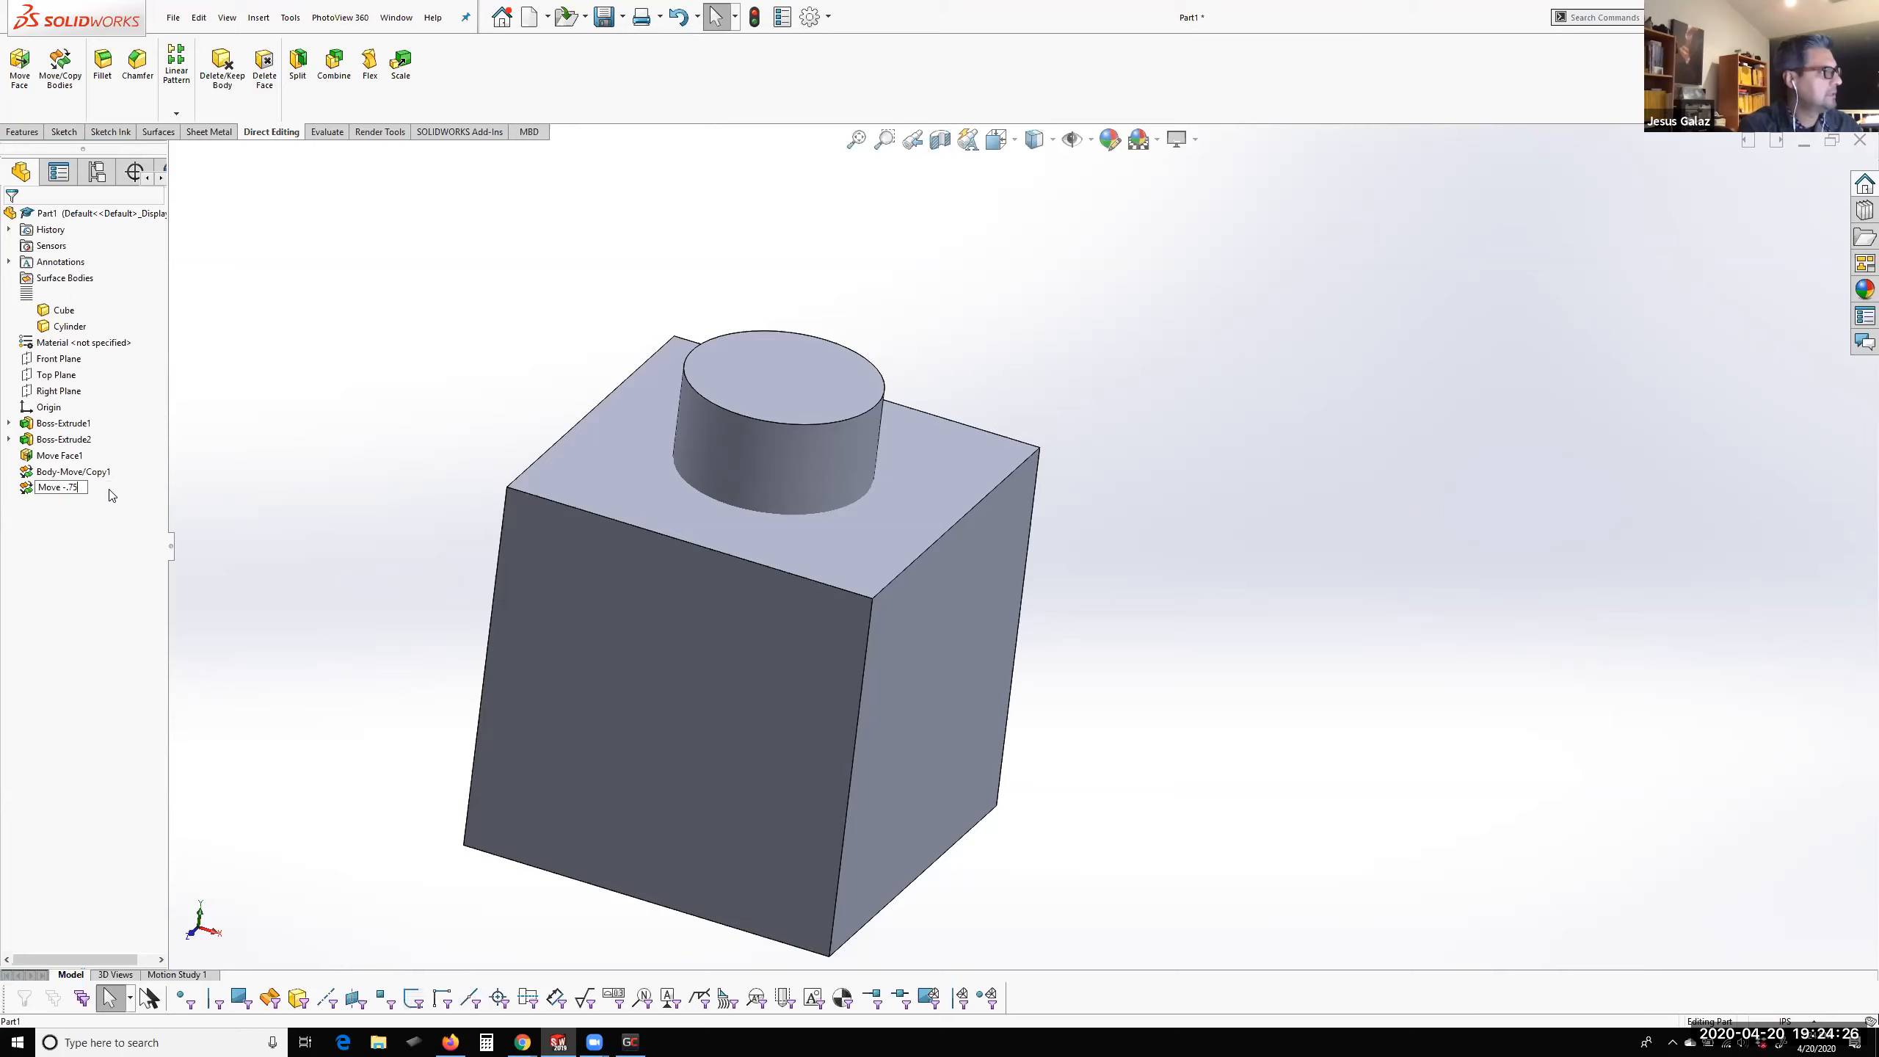
# Rename the Body-Move/Copy1 feature as "Move Cyl up 1.5" and clear the selection
pyautogui.click(87, 473)
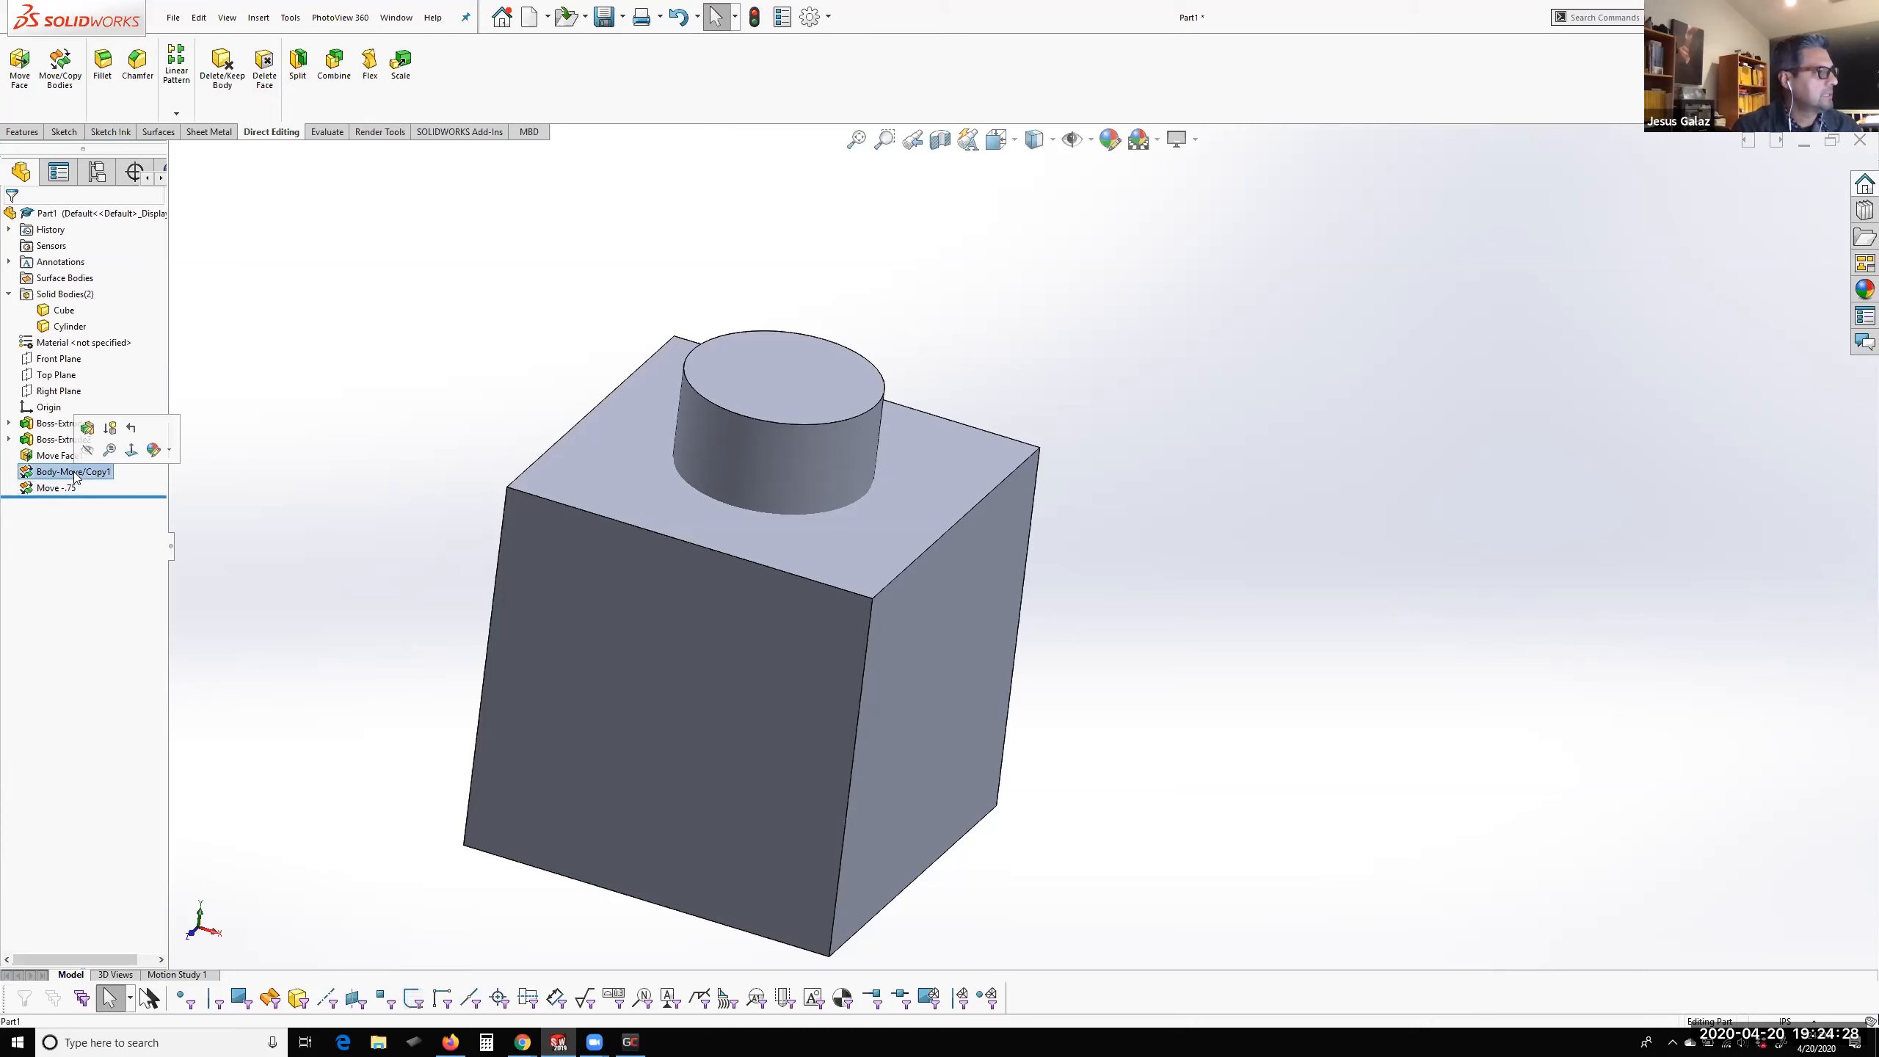
pyautogui.click(90, 475)
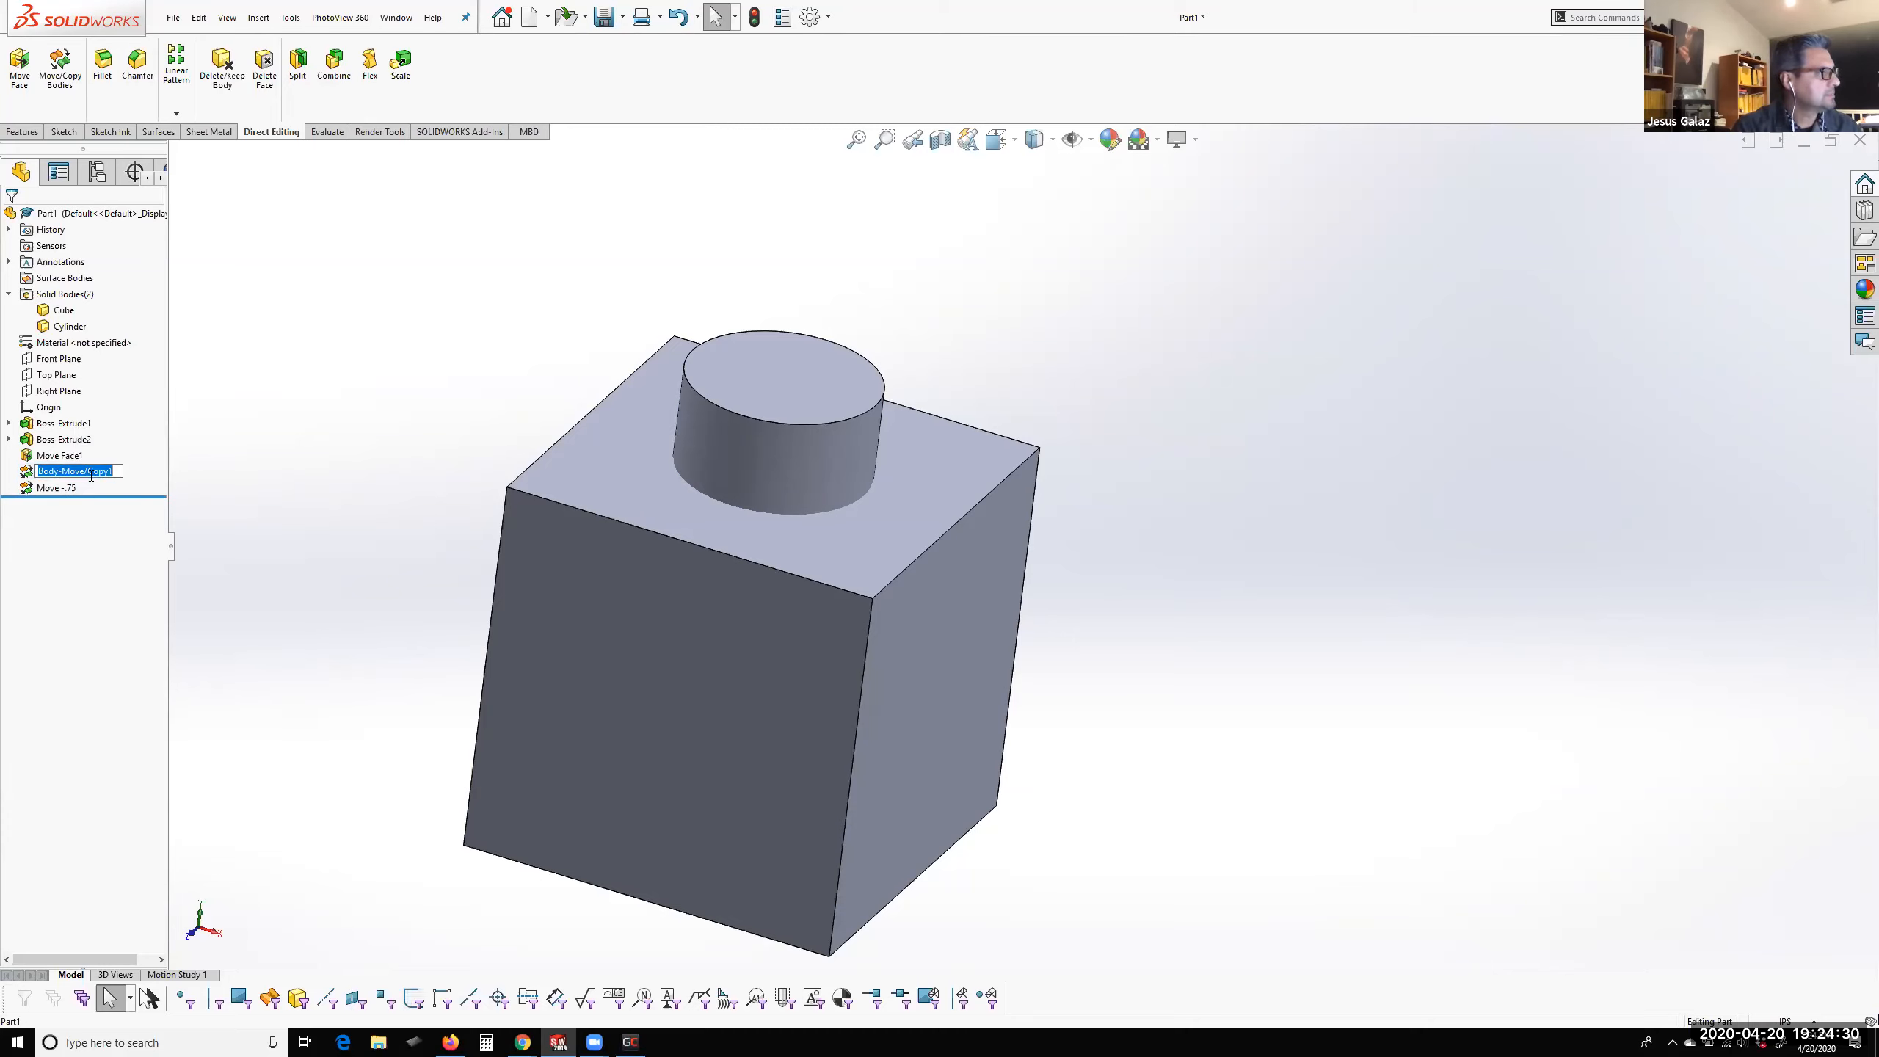
pyautogui.write('M')
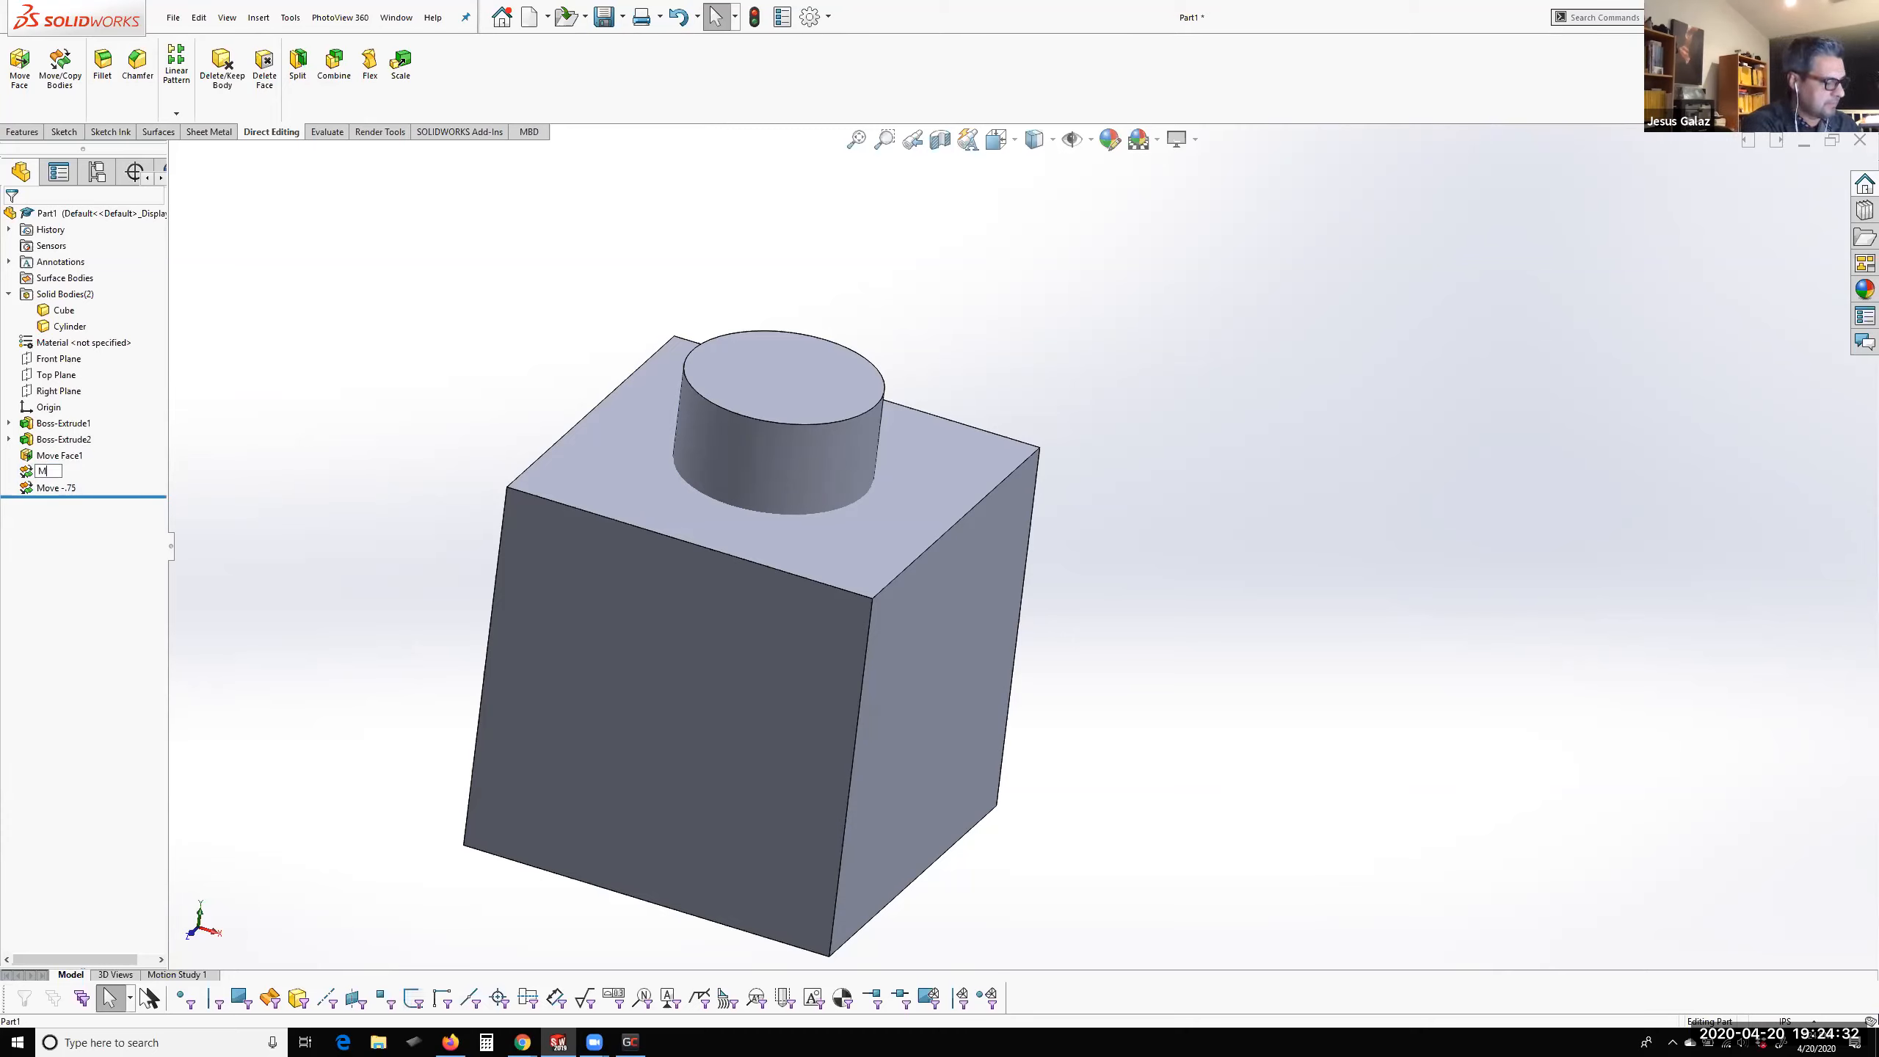
pyautogui.write('ove Cyl up')
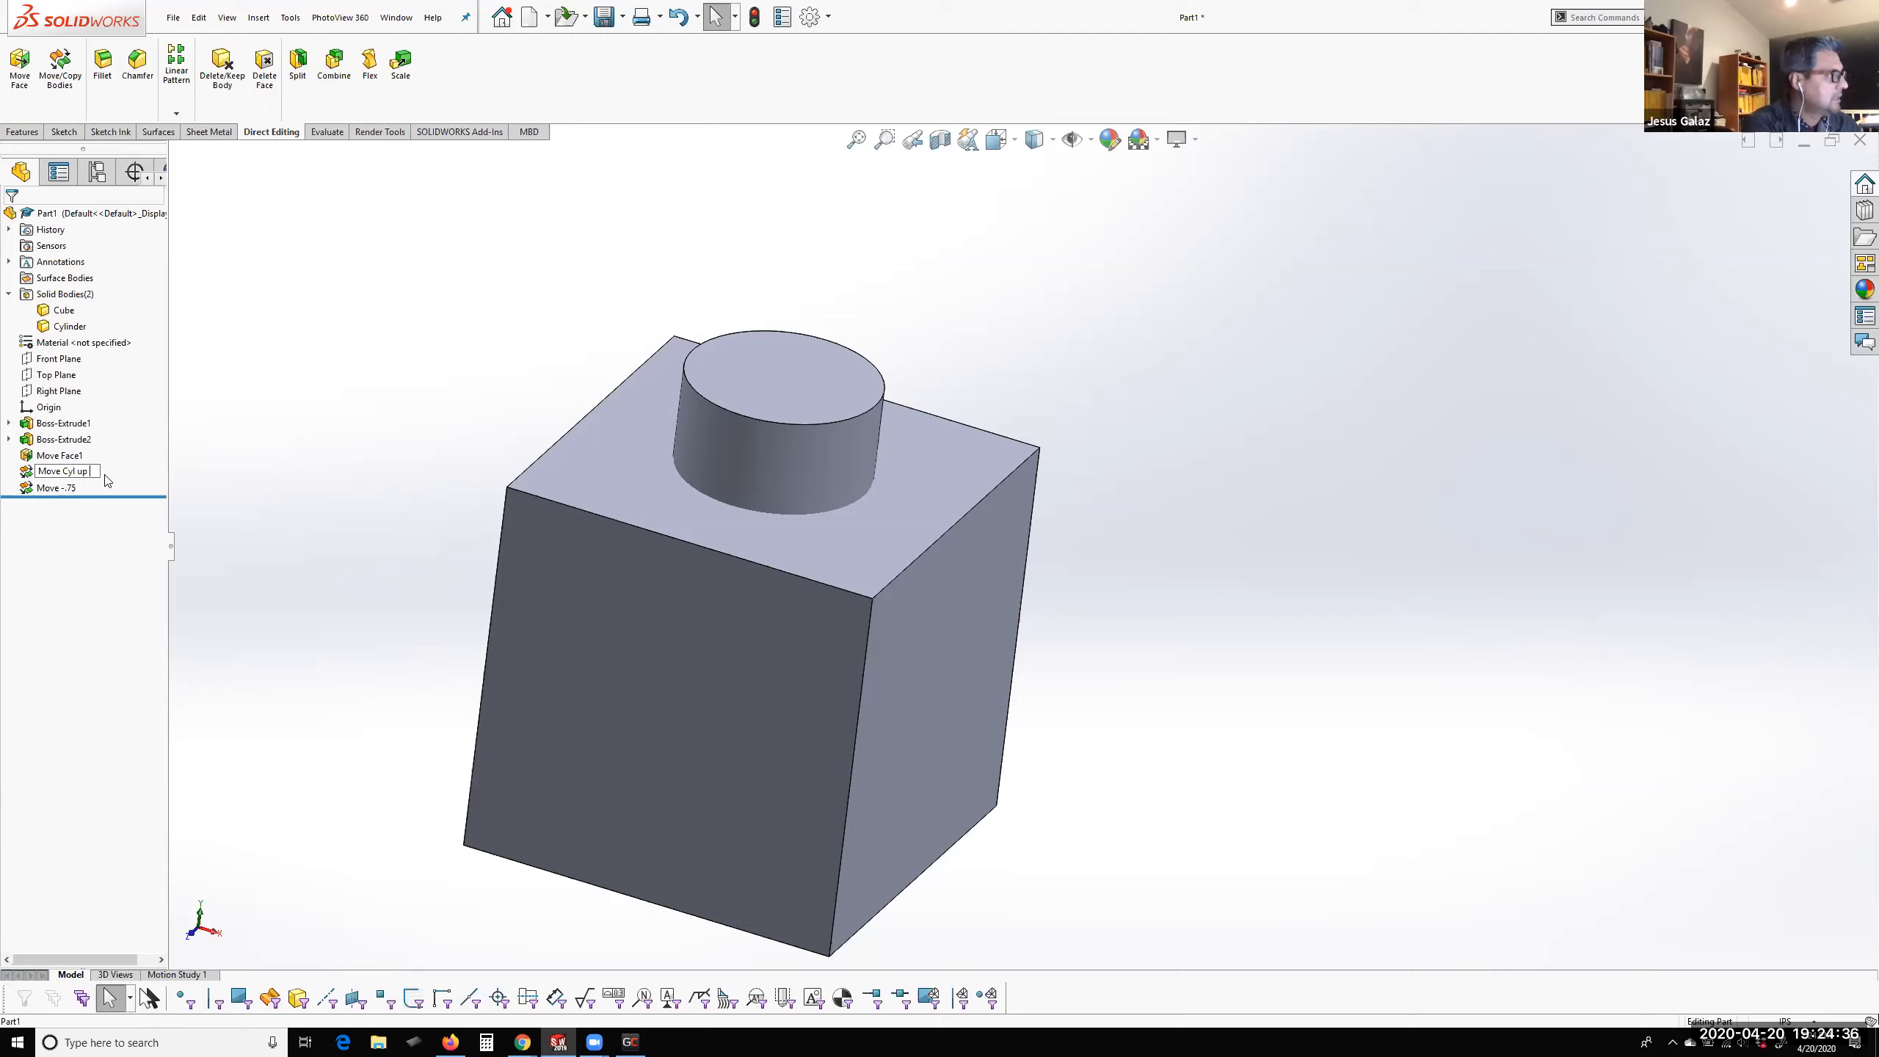
pyautogui.write(' 1.5')
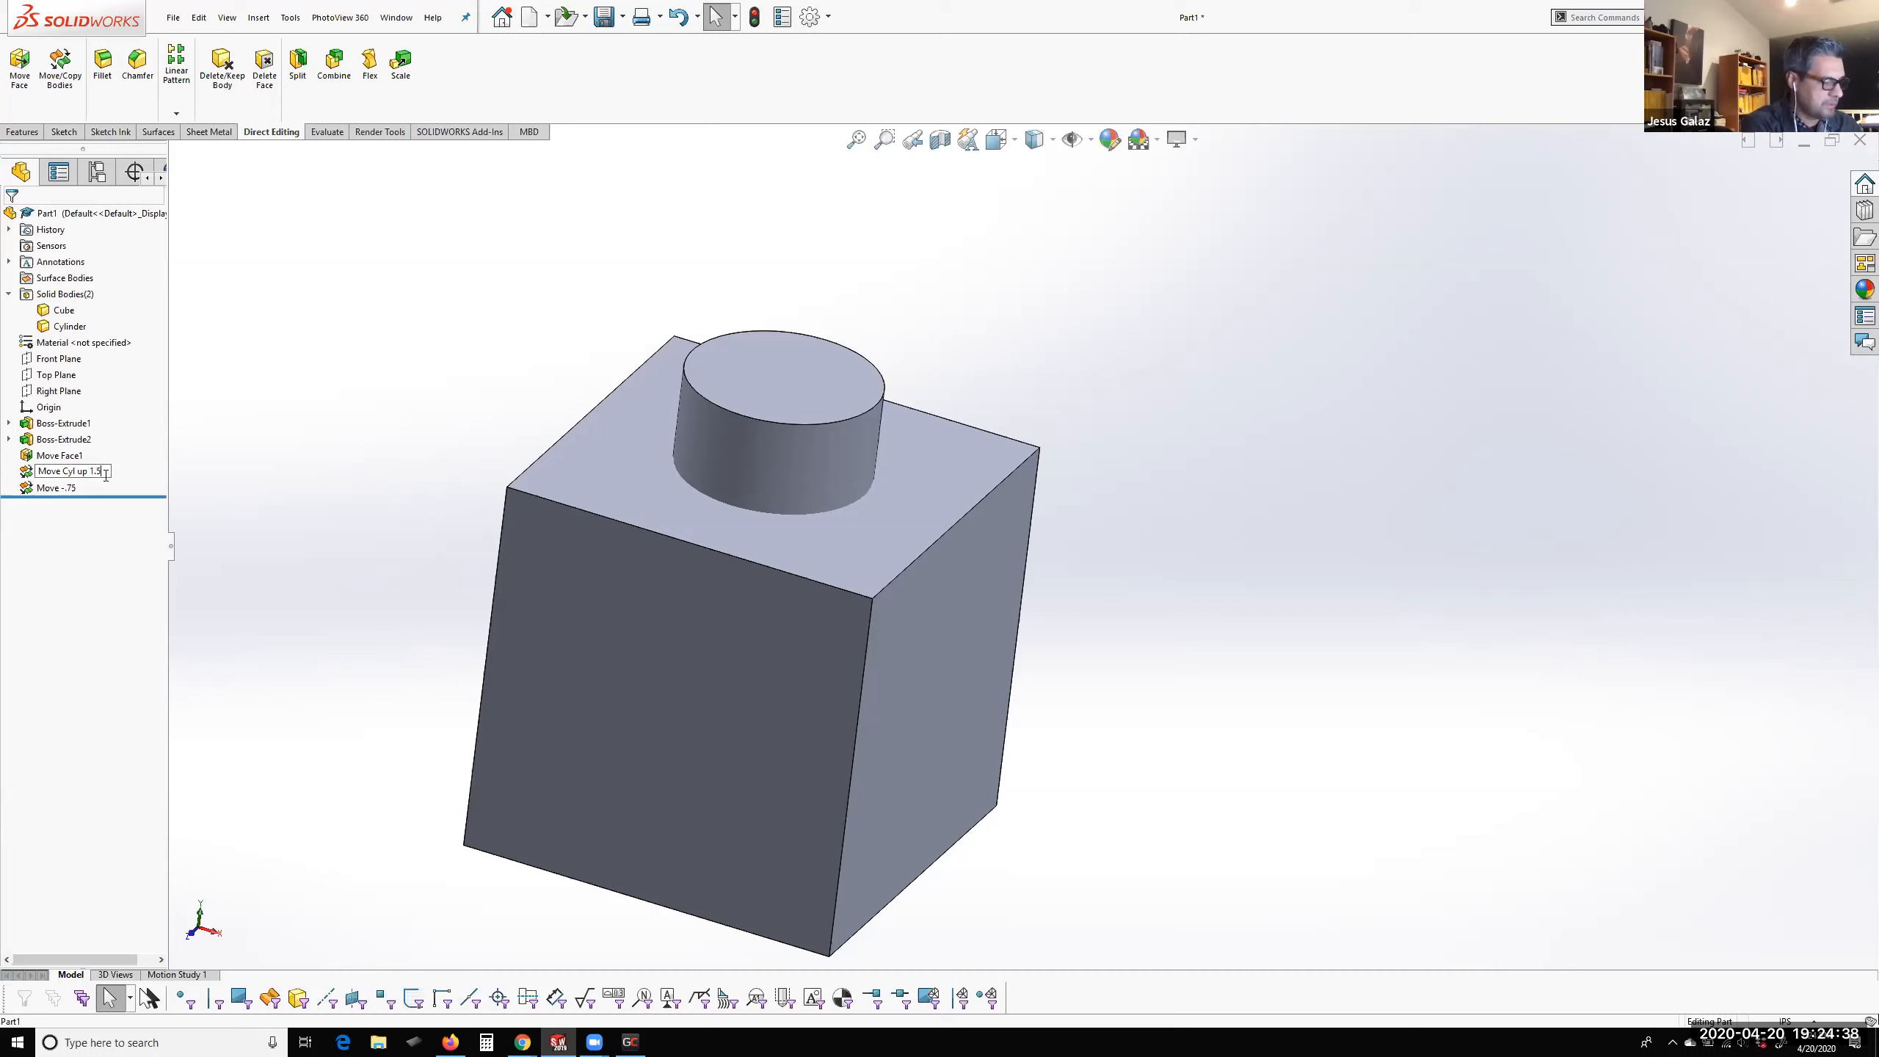
pyautogui.press('Return')
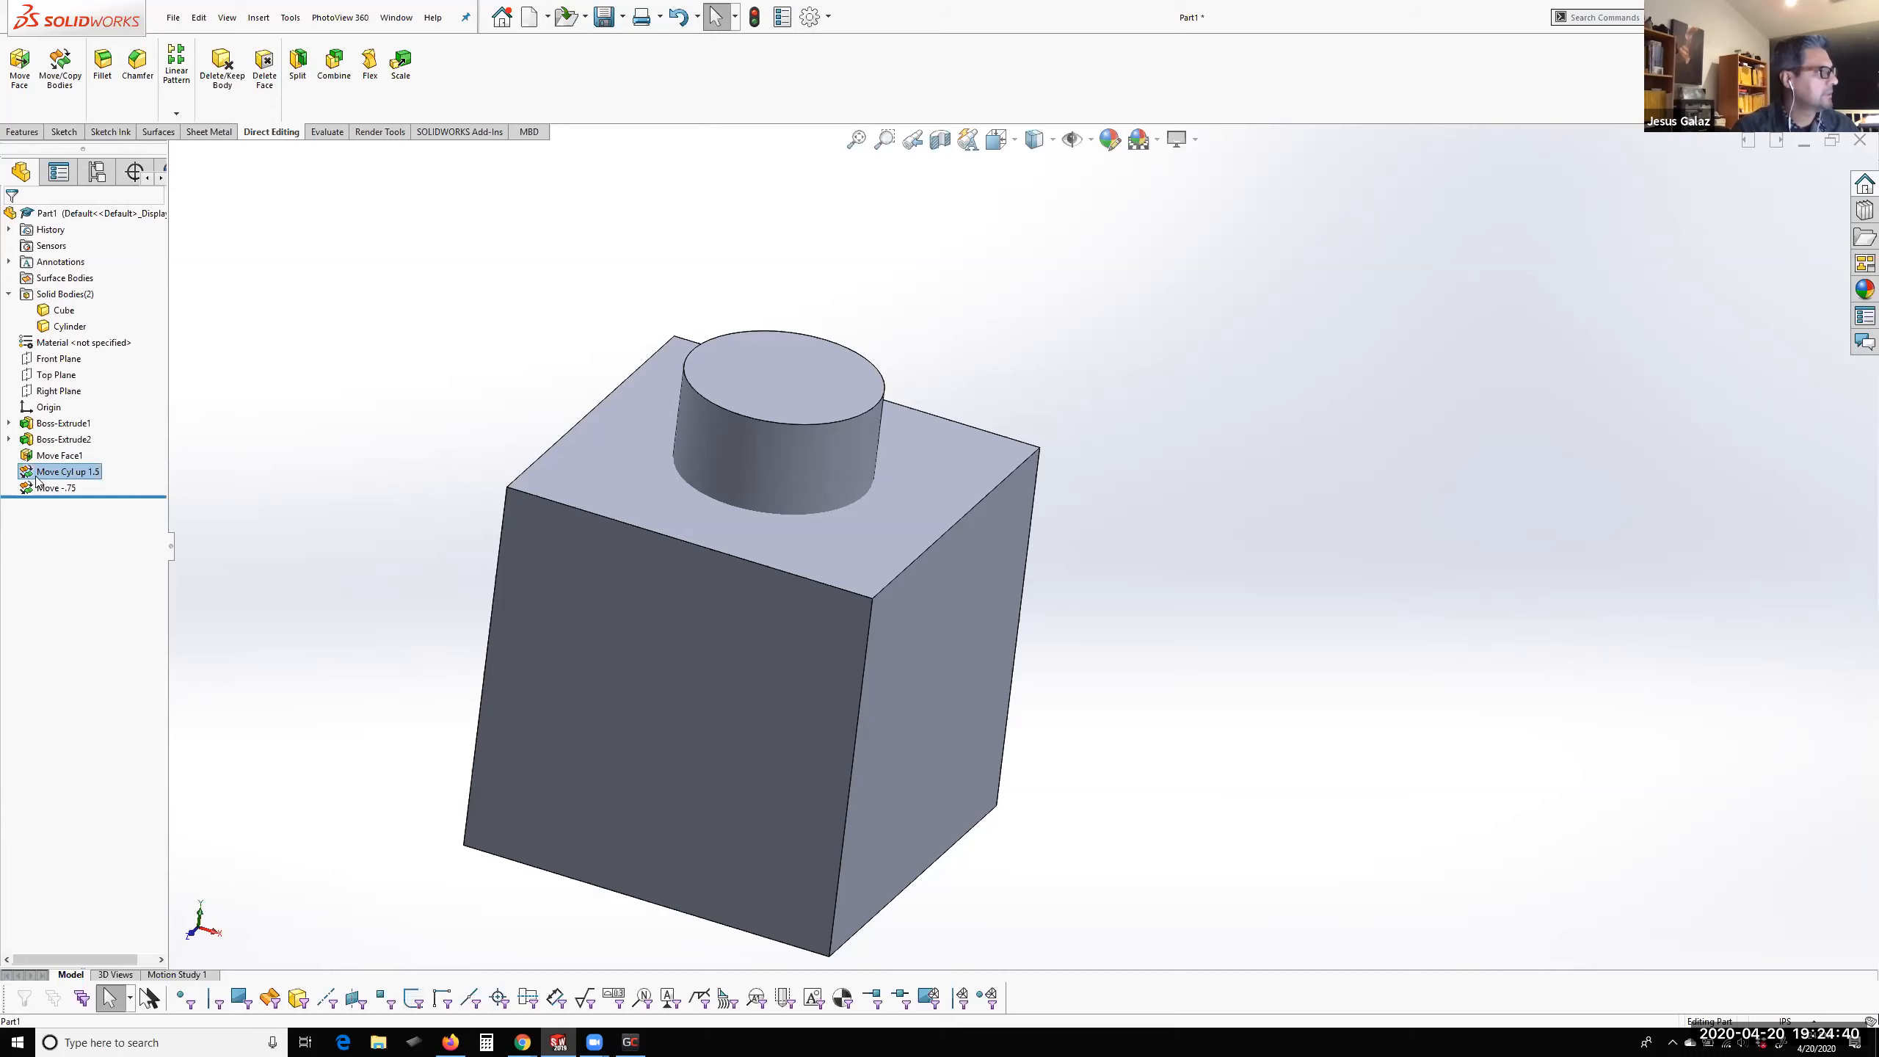
pyautogui.click(390, 482)
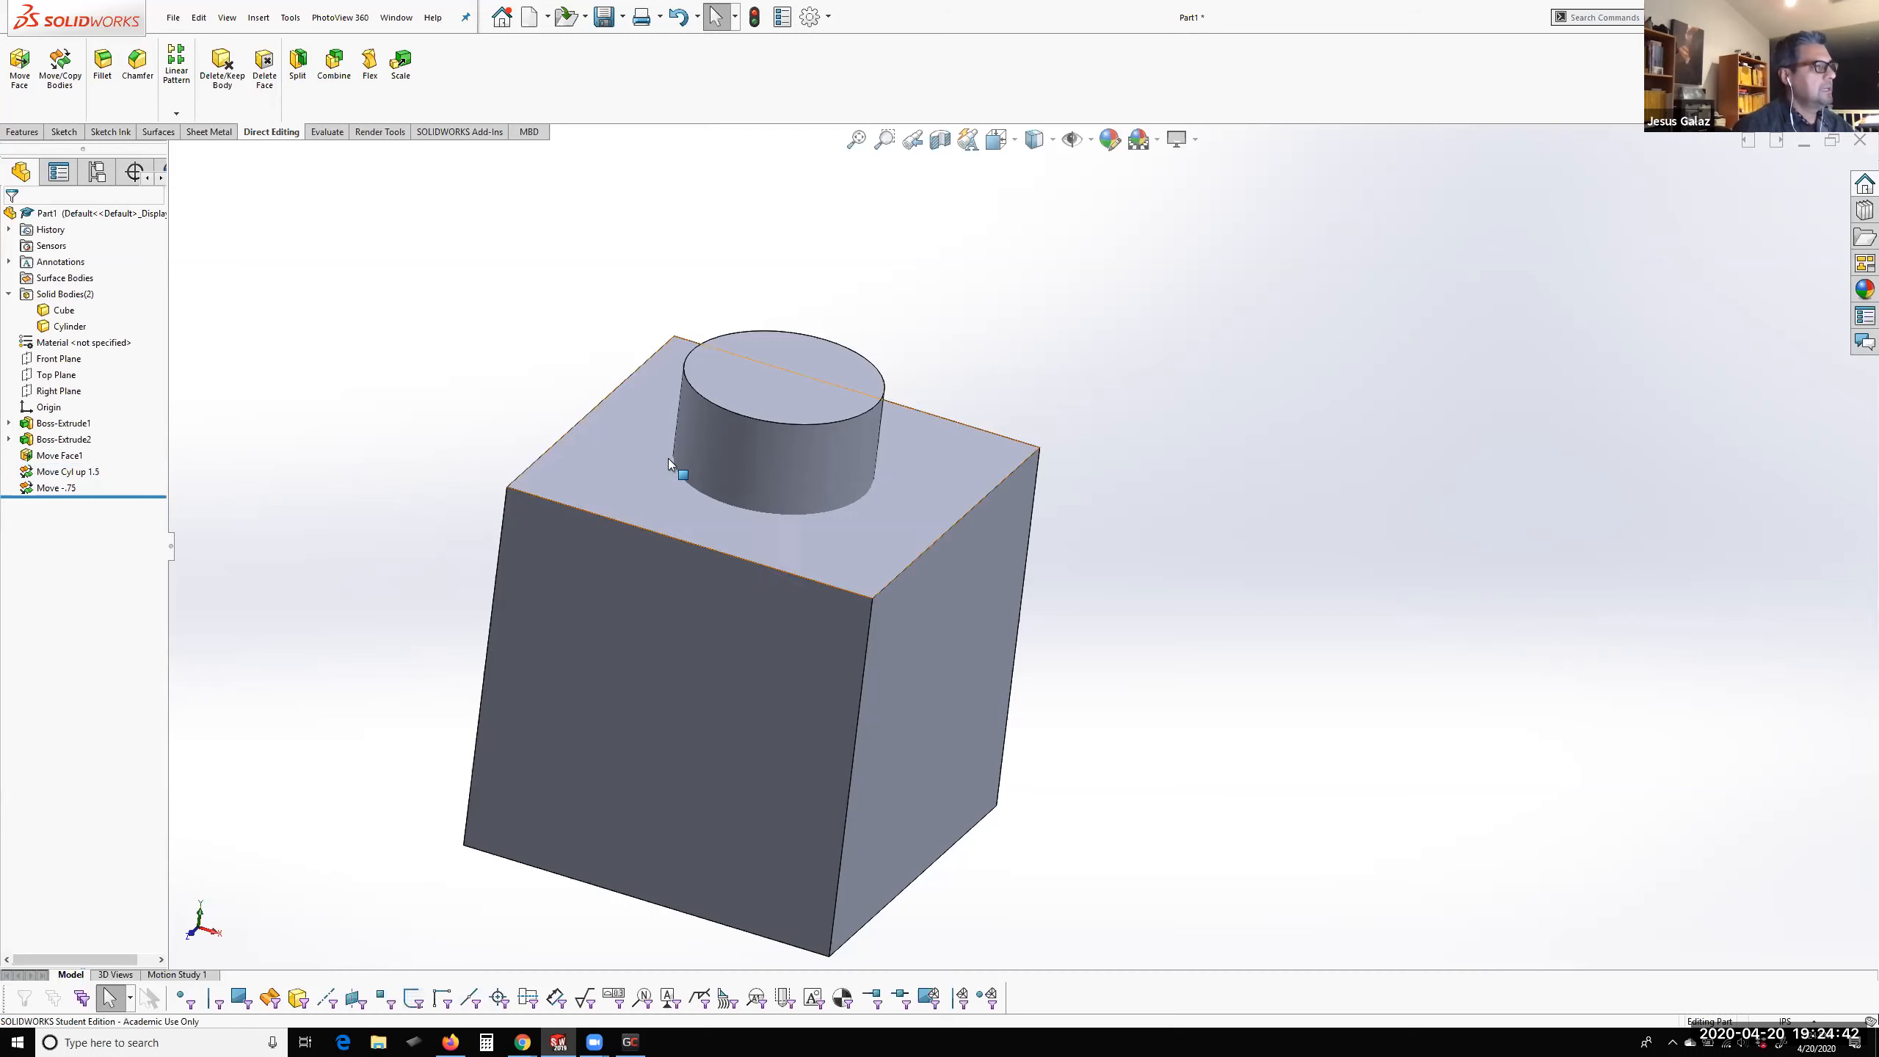
# Rotate the Cylinder body 270° about the Z axis with Move/Copy Bodies so it lies on its side
pyautogui.click(751, 465)
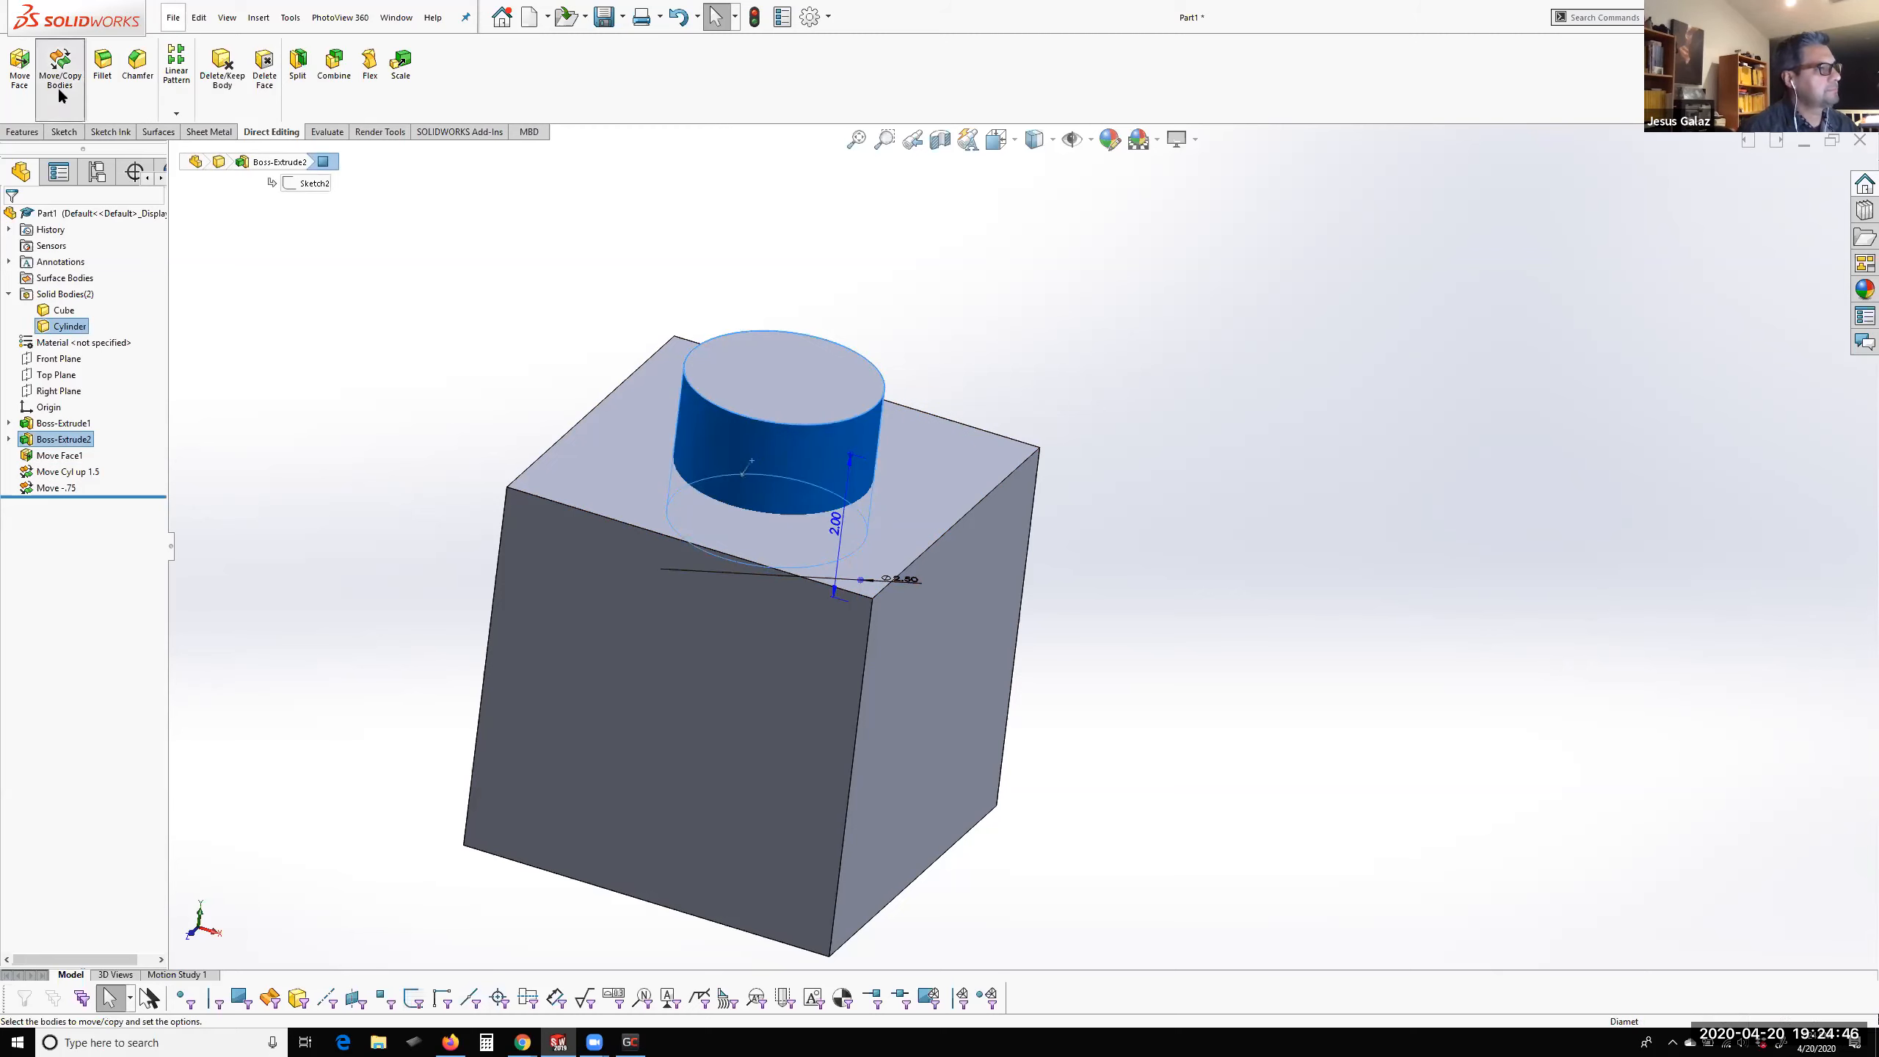
pyautogui.click(58, 67)
pyautogui.moveTo(721, 401); pyautogui.dragTo(820, 396)
pyautogui.moveTo(93, 475); pyautogui.dragTo(52, 474)
pyautogui.write('0')
pyautogui.press('Return')
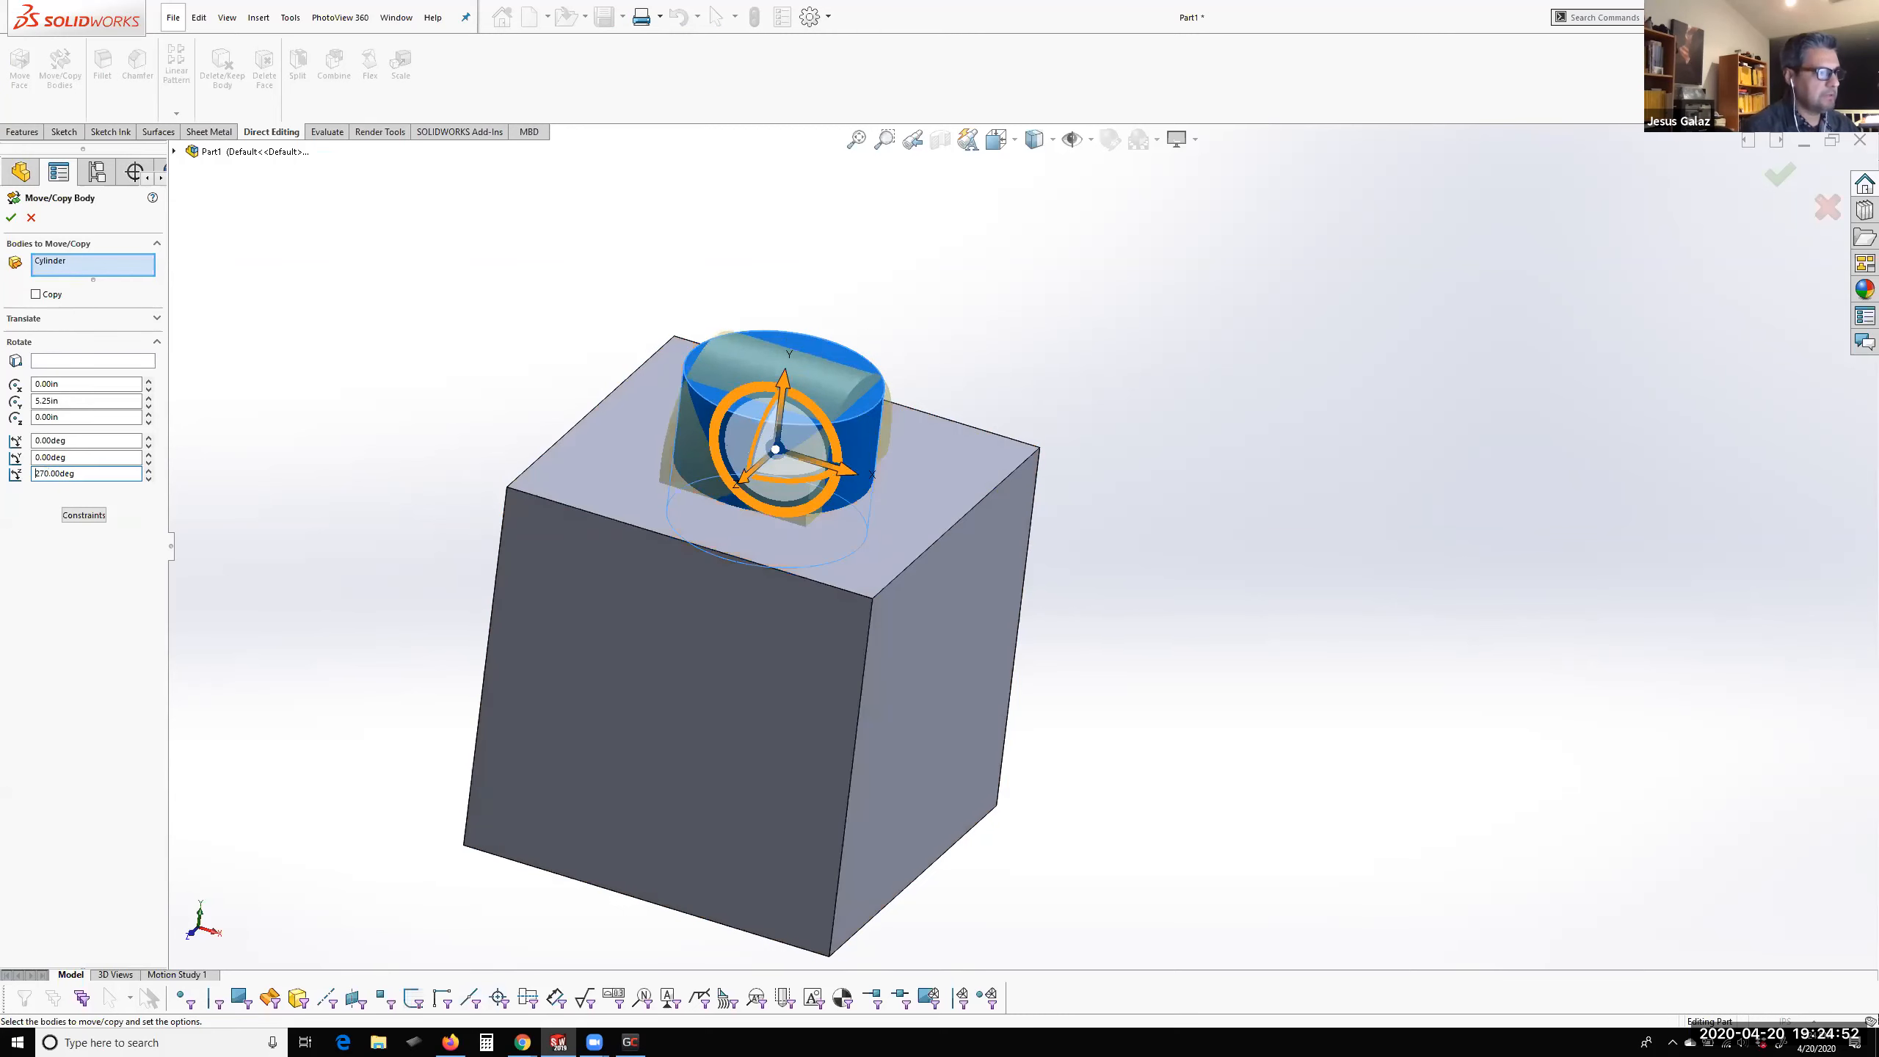
pyautogui.click(11, 217)
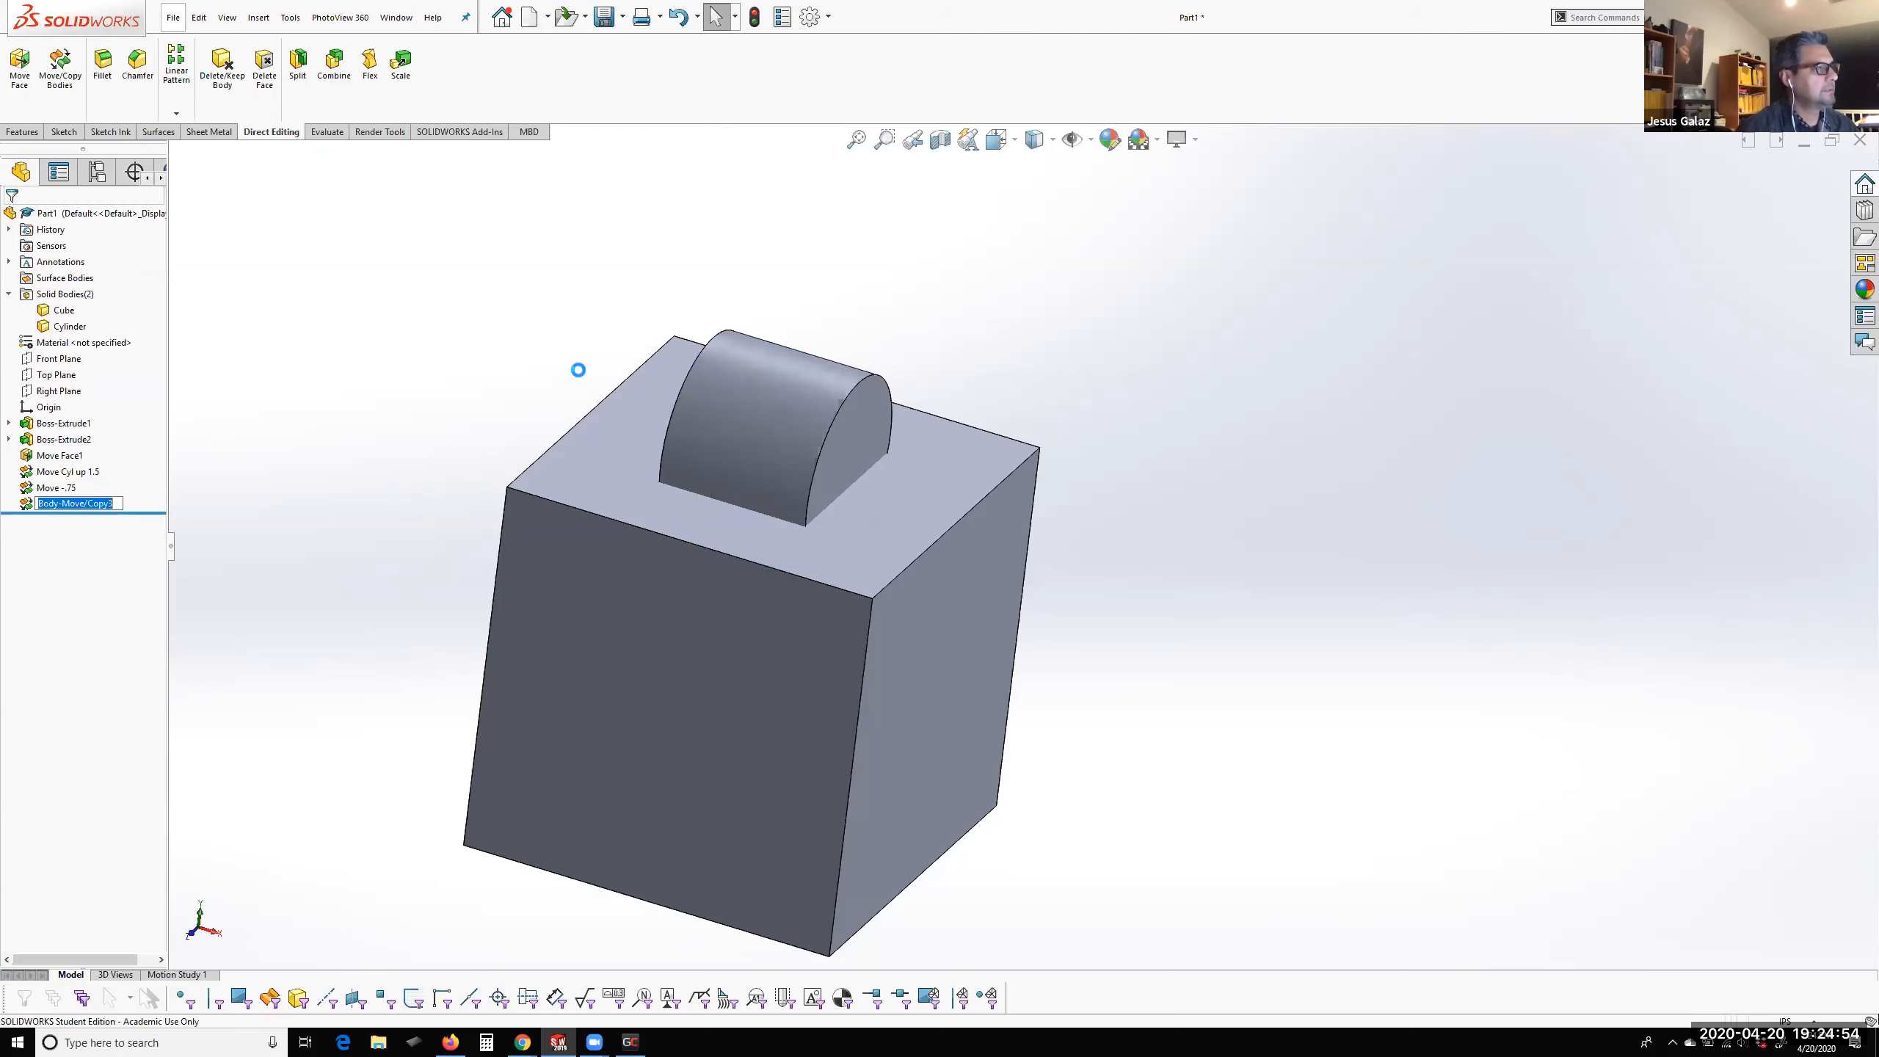
# Examine the boundary where the rotated cylinder meets the cube's top face, using the Shaded With Edges display style
pyautogui.moveTo(990, 463); pyautogui.dragTo(1016, 531, button='middle')
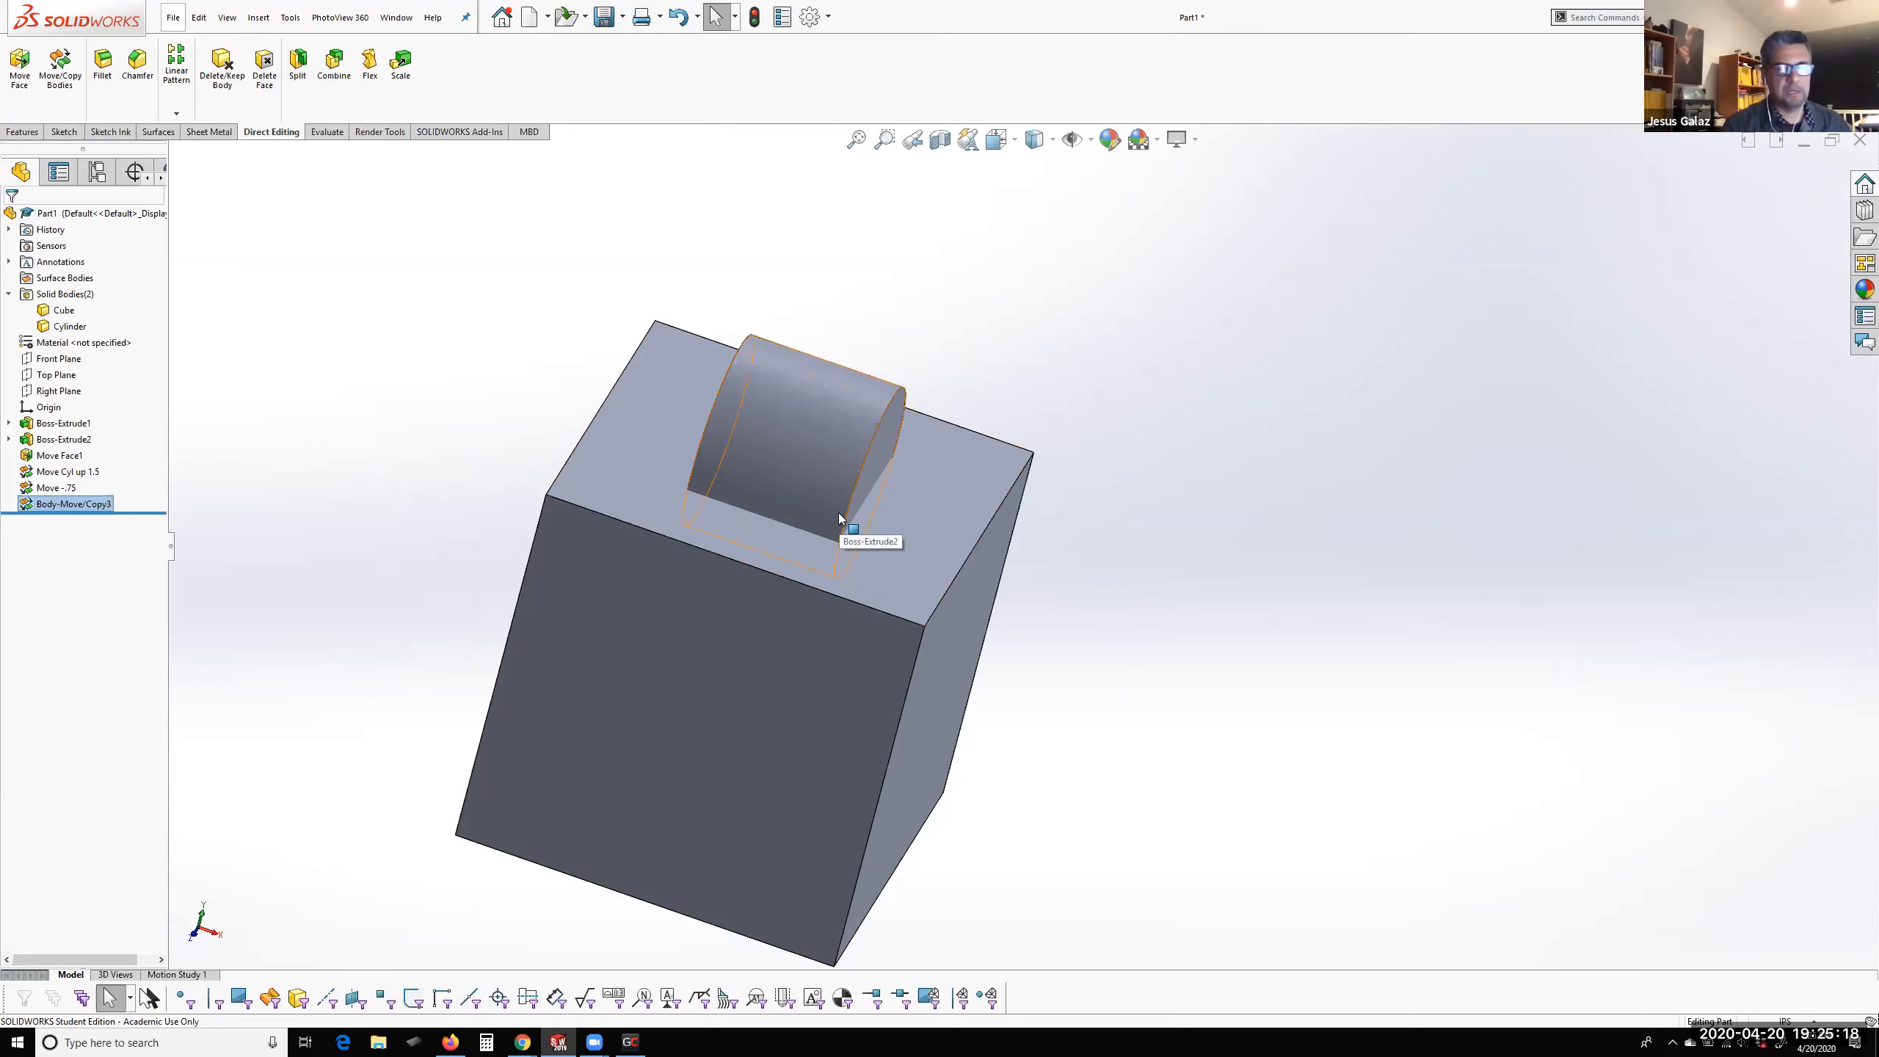
pyautogui.moveTo(888, 542); pyautogui.dragTo(784, 529, button='middle')
pyautogui.scroll(-2, 749, 501)
pyautogui.scroll(-4, 749, 501)
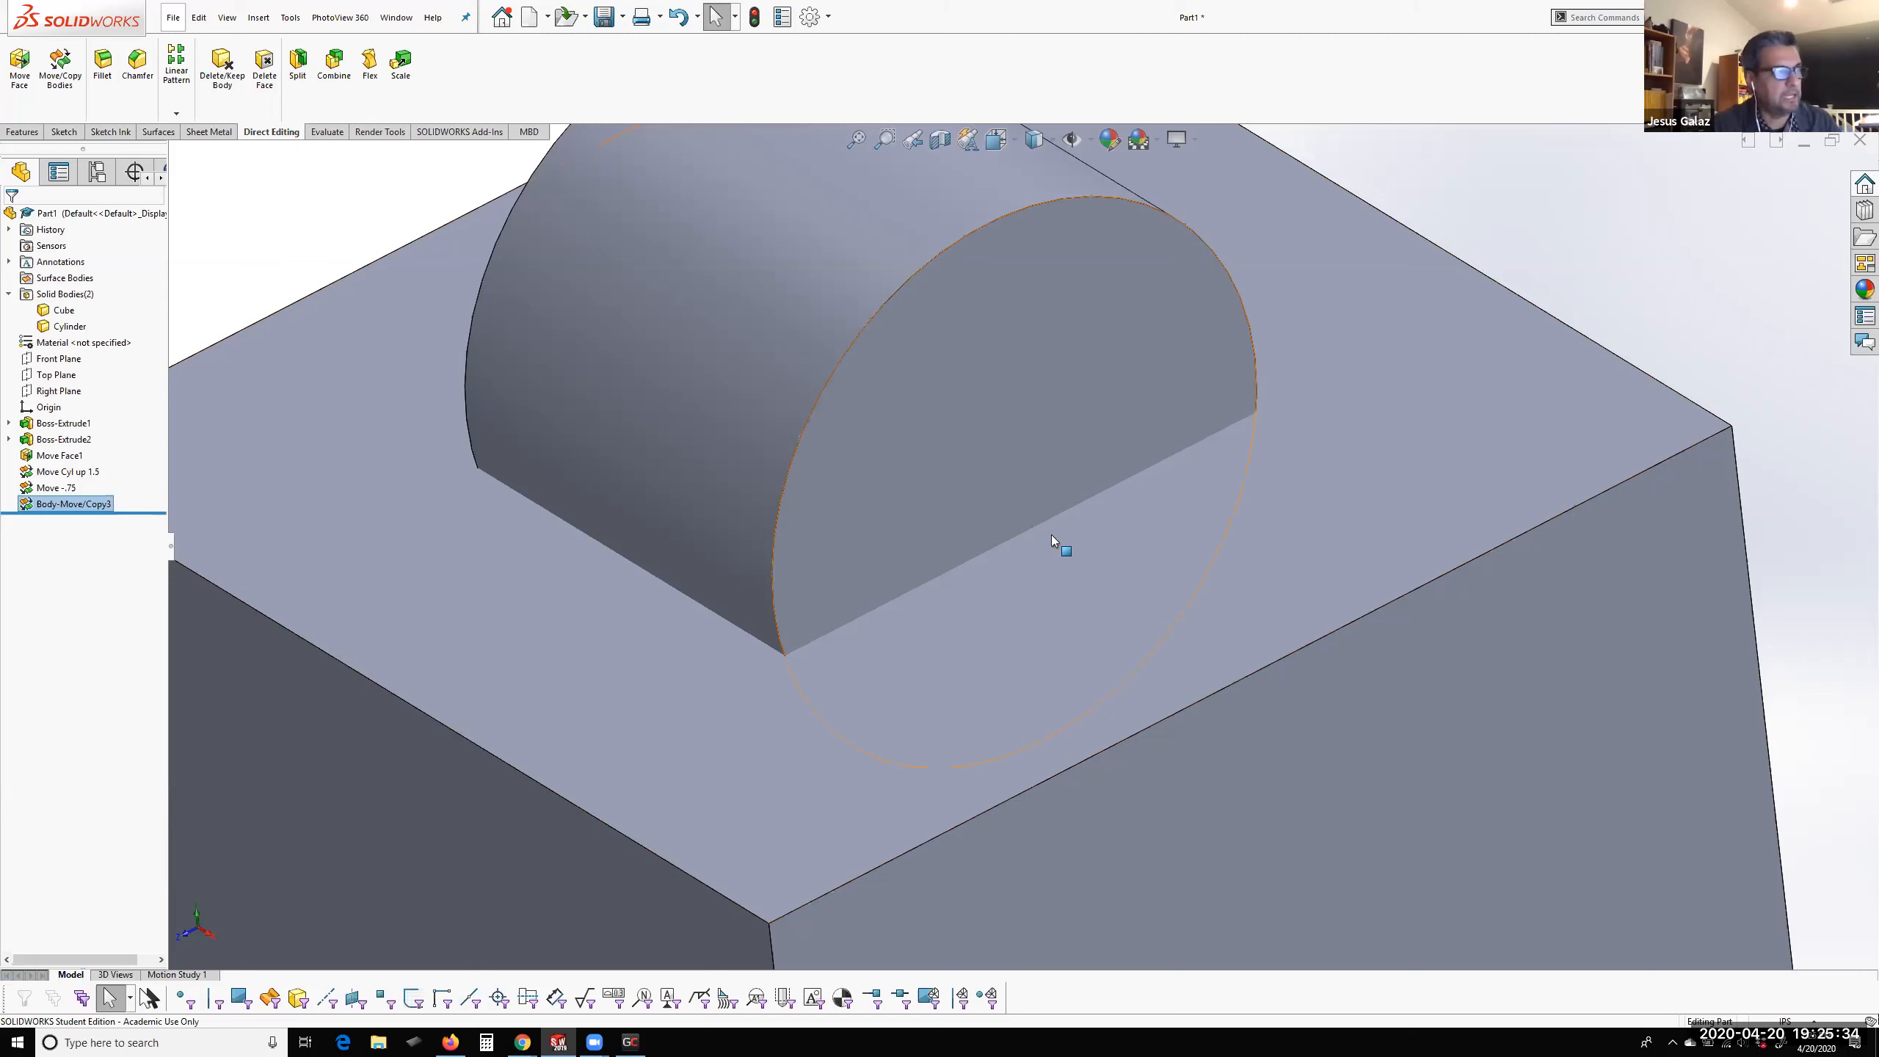
pyautogui.moveTo(1009, 561)
pyautogui.mouseDown(button='middle')
pyautogui.moveTo(1020, 550)
pyautogui.moveTo(1009, 574)
pyautogui.mouseUp(button='middle')
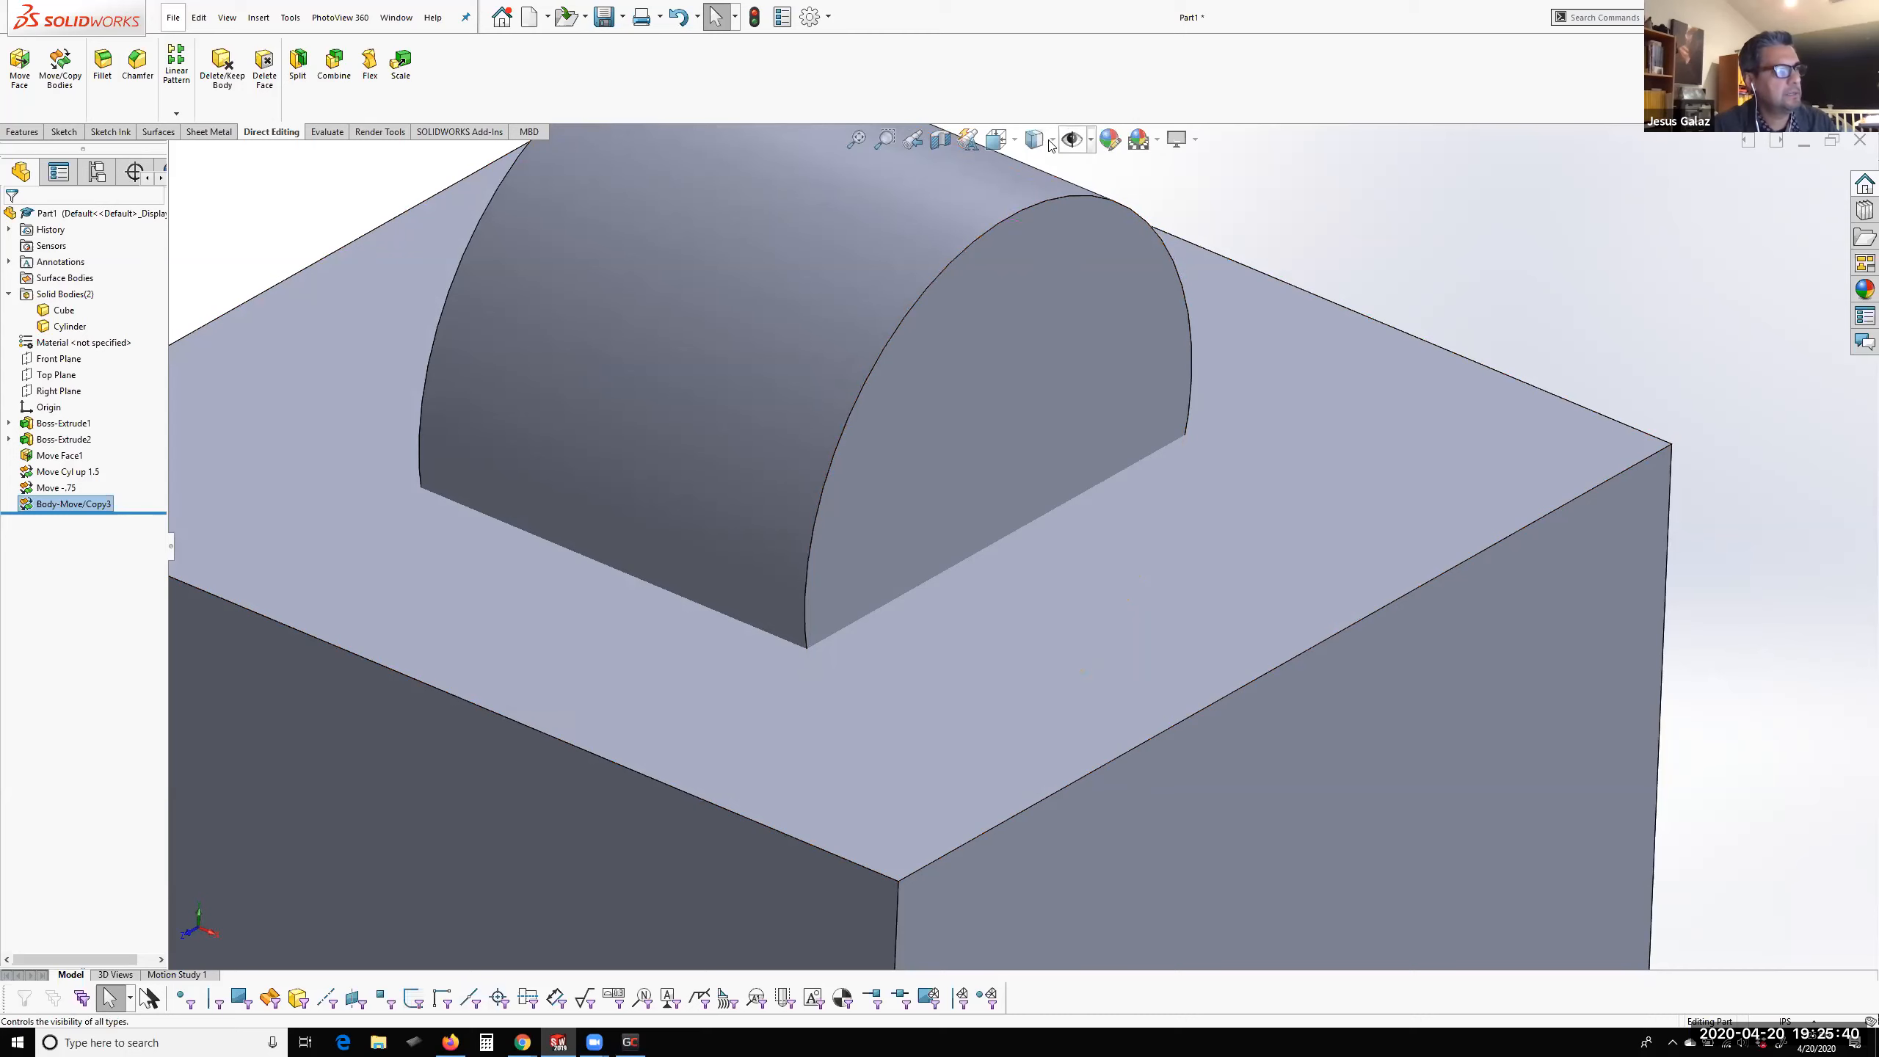
pyautogui.click(1029, 147)
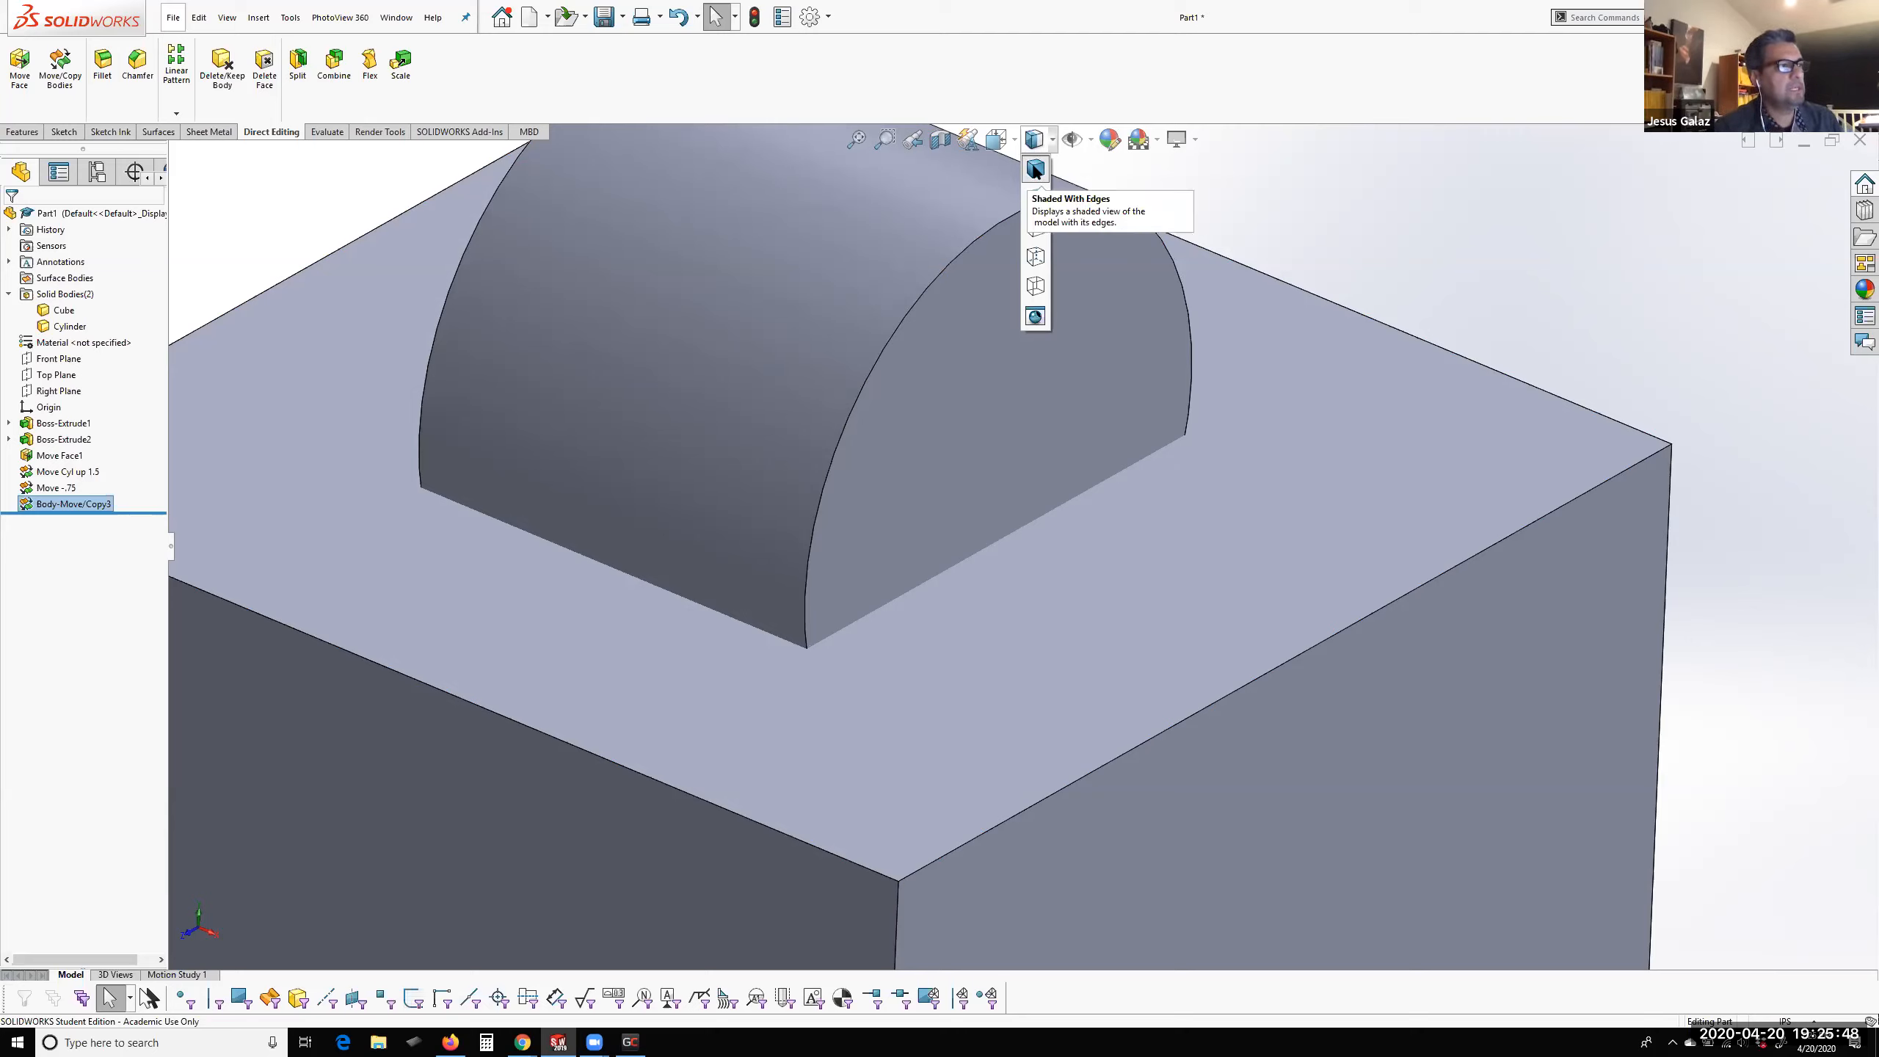
pyautogui.click(1034, 169)
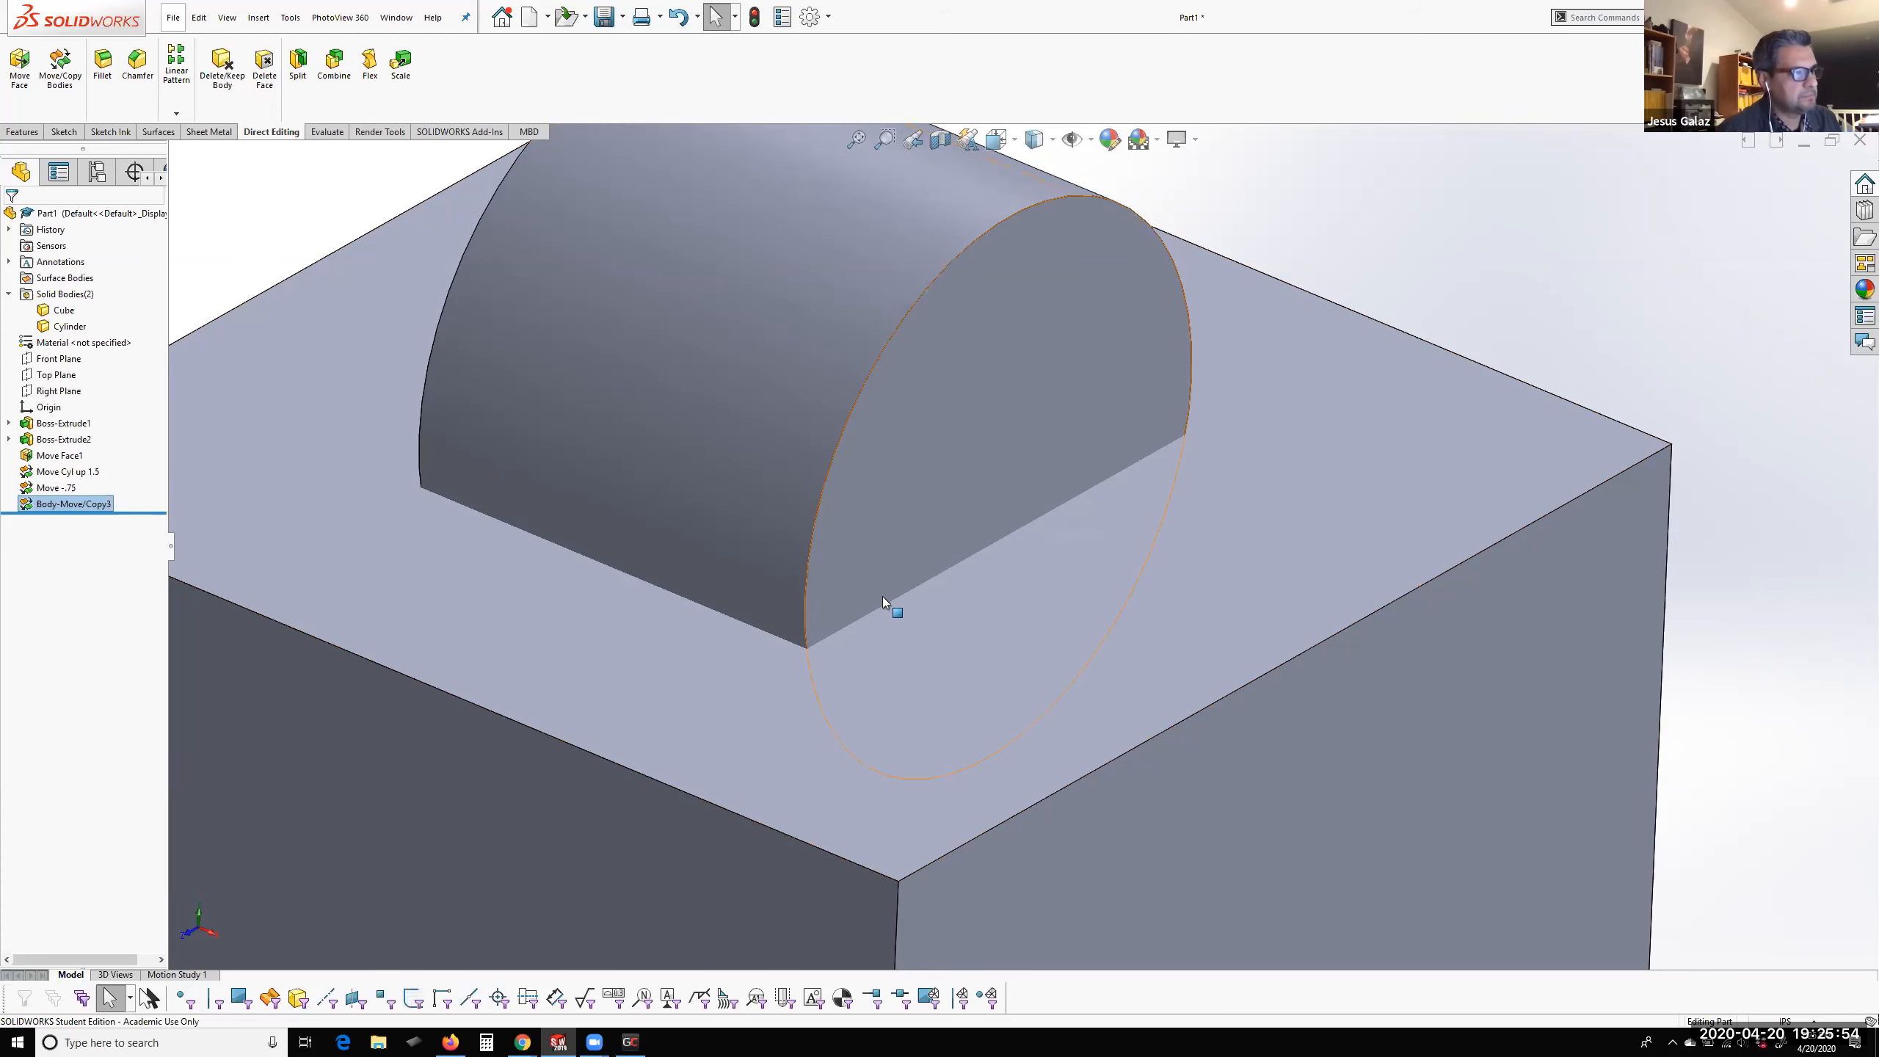
pyautogui.scroll(-5, 882, 597)
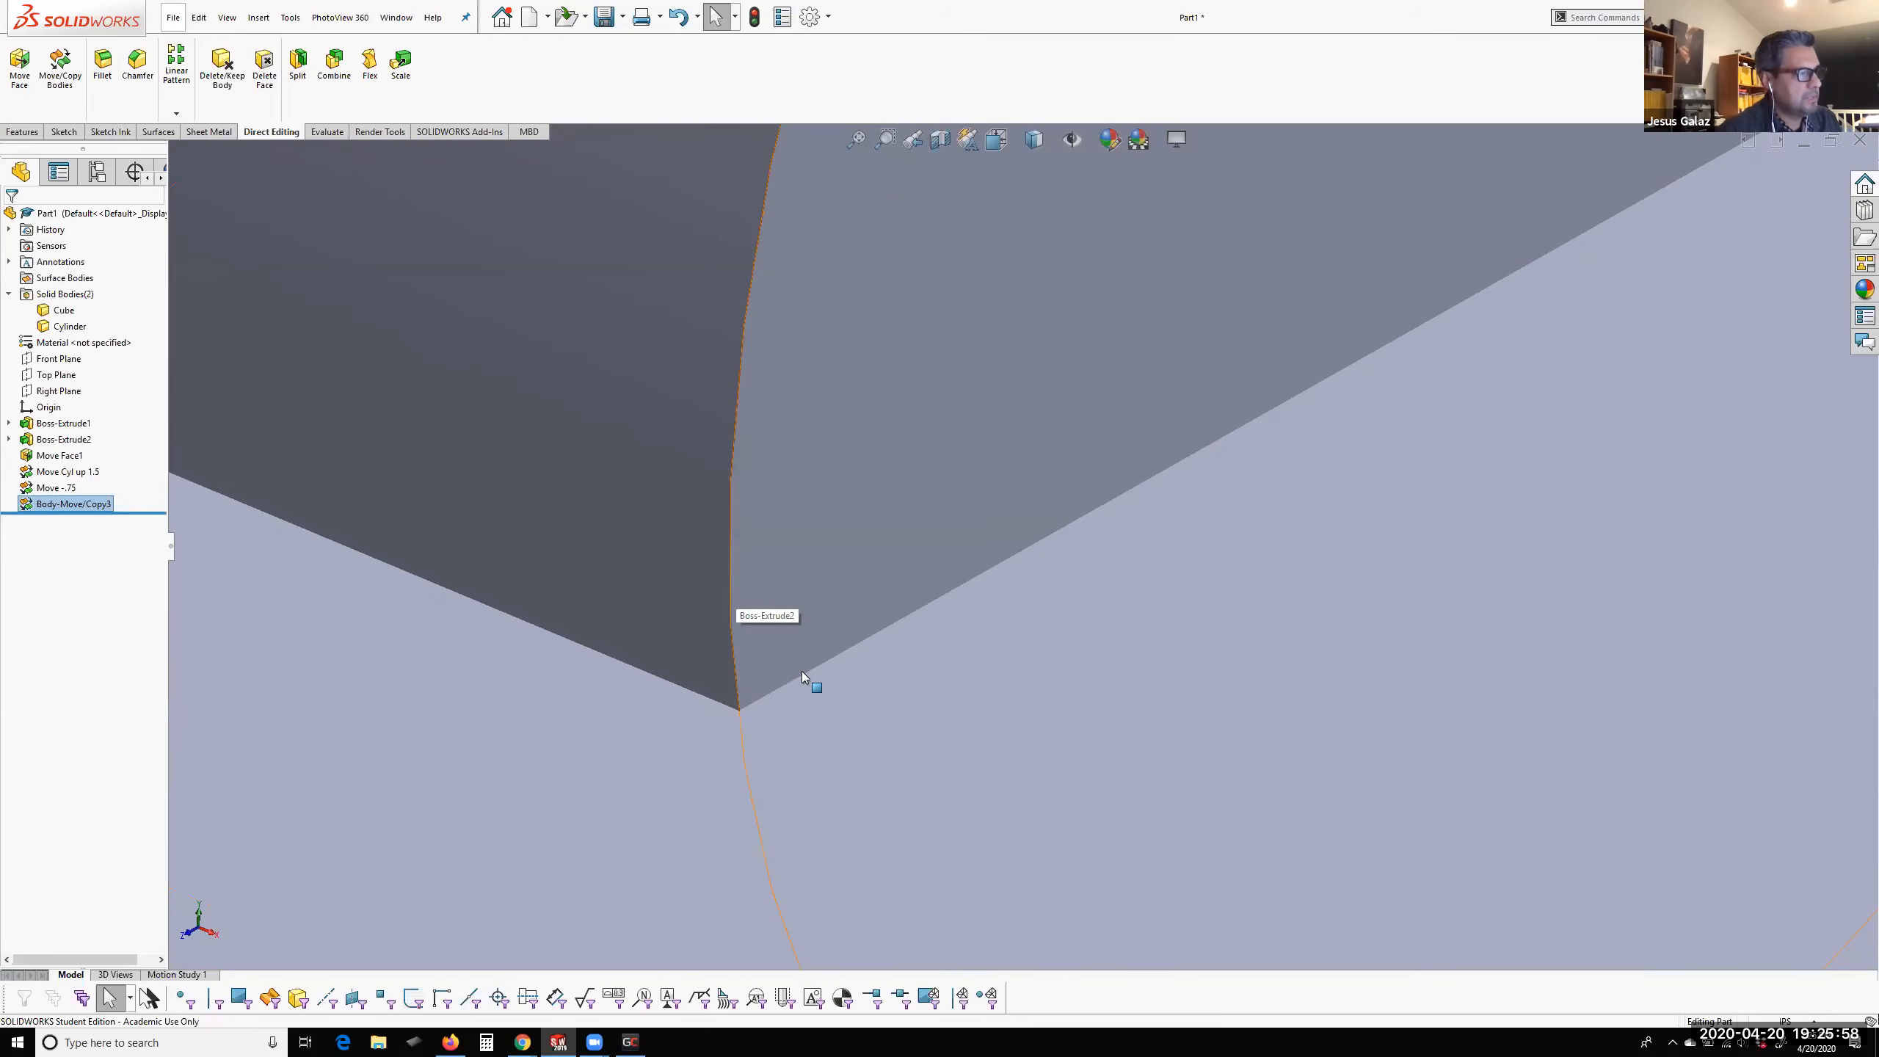
pyautogui.scroll(5, 1054, 571)
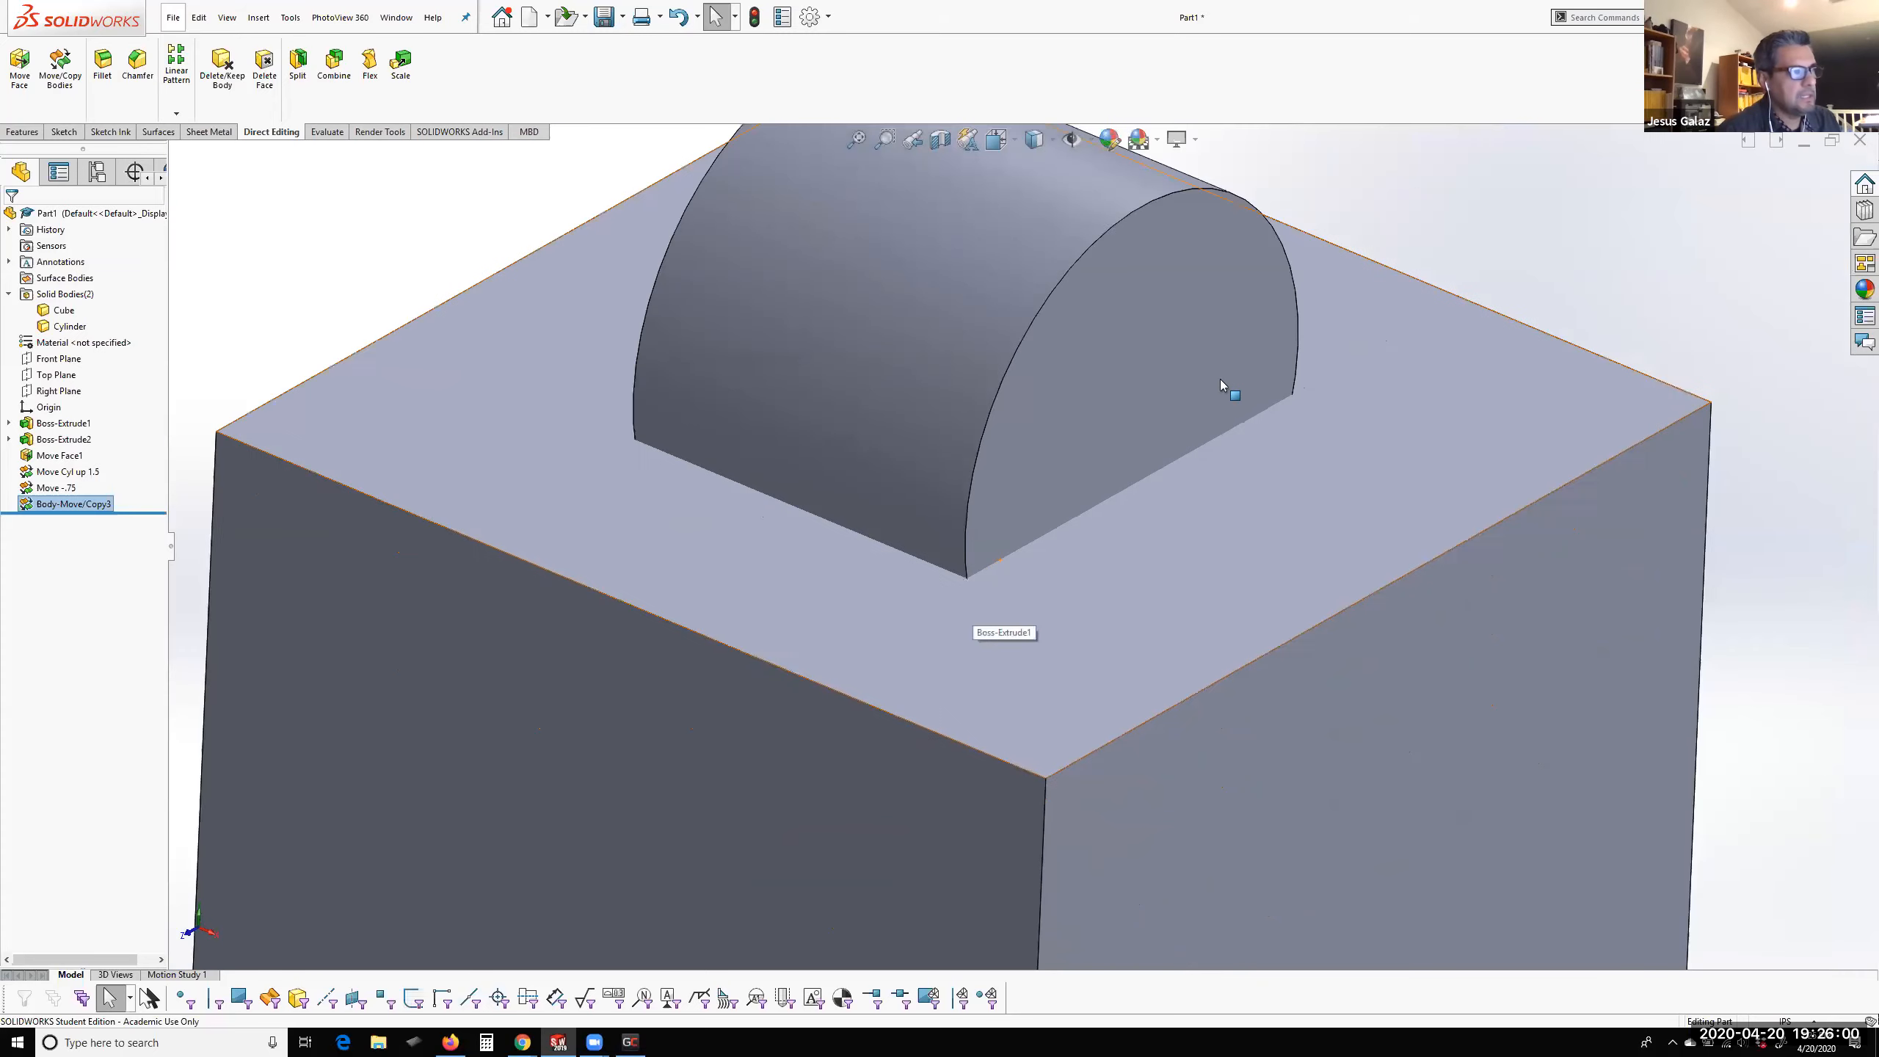
pyautogui.scroll(-5, 1204, 420)
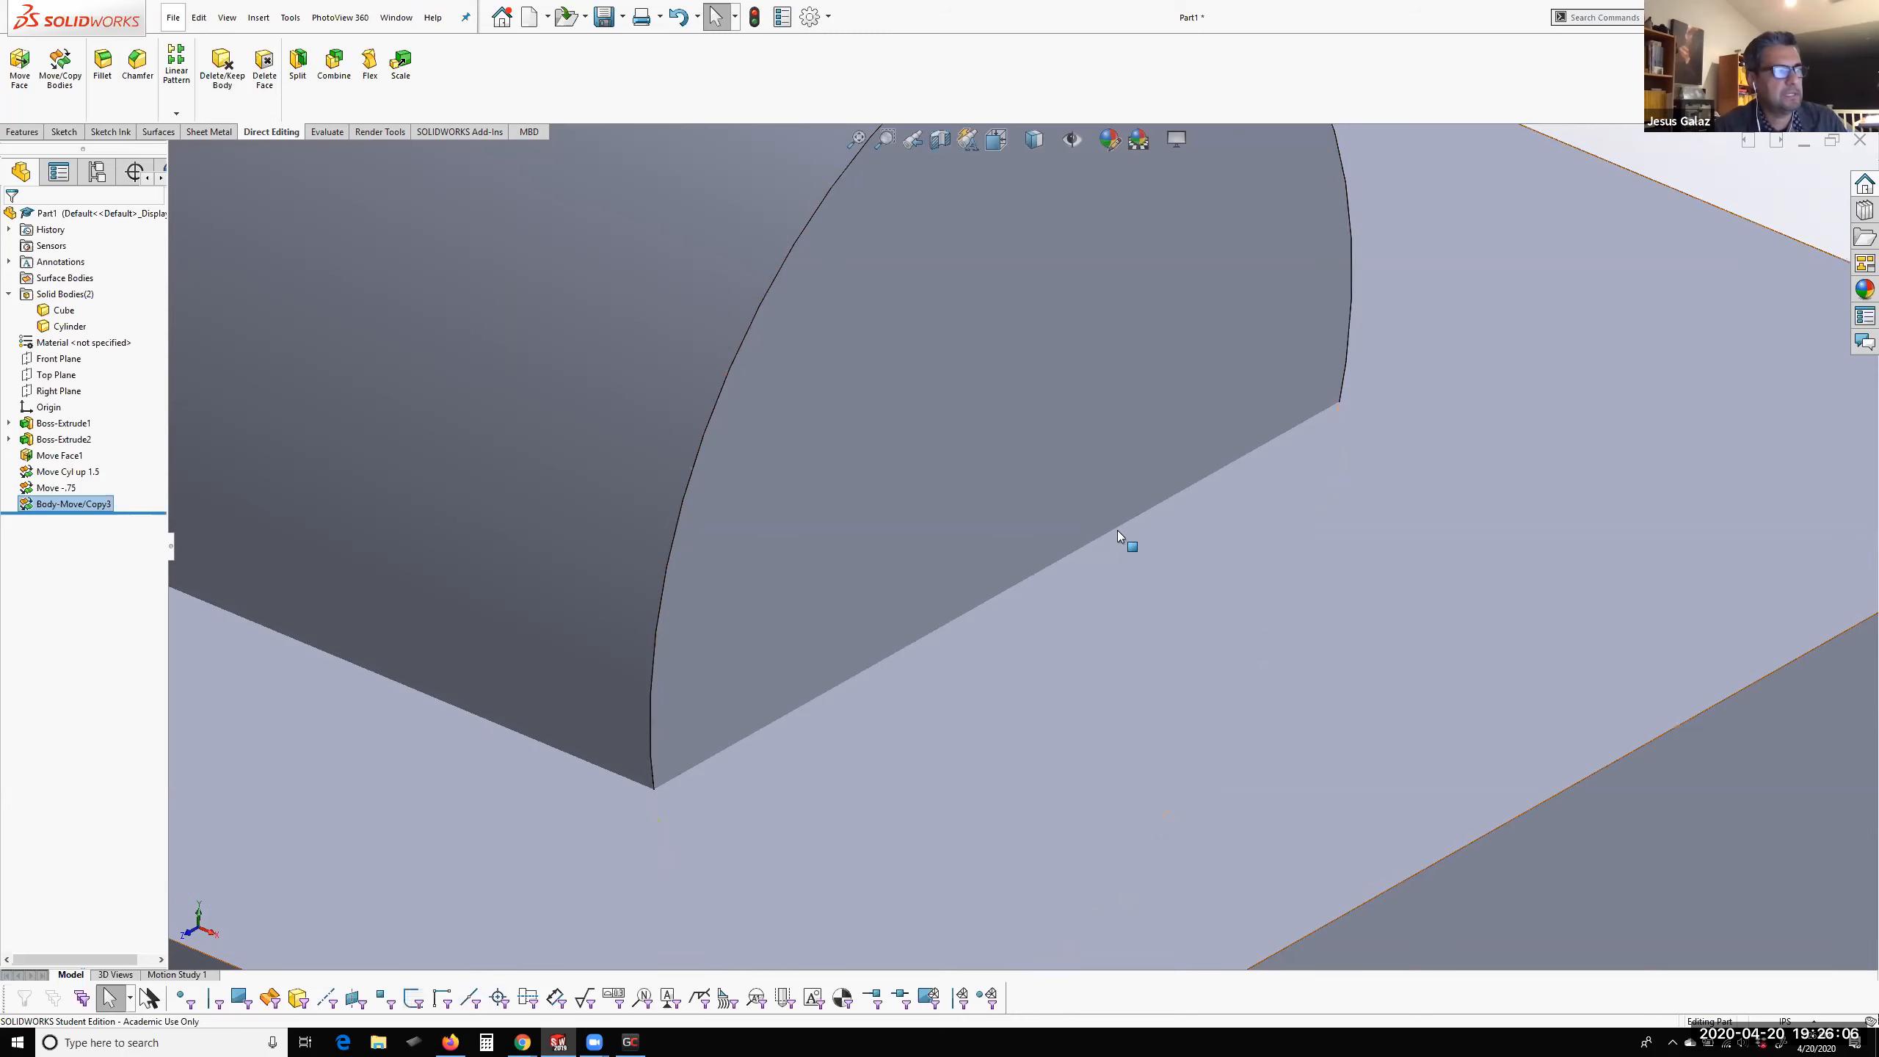
pyautogui.scroll(5, 1085, 565)
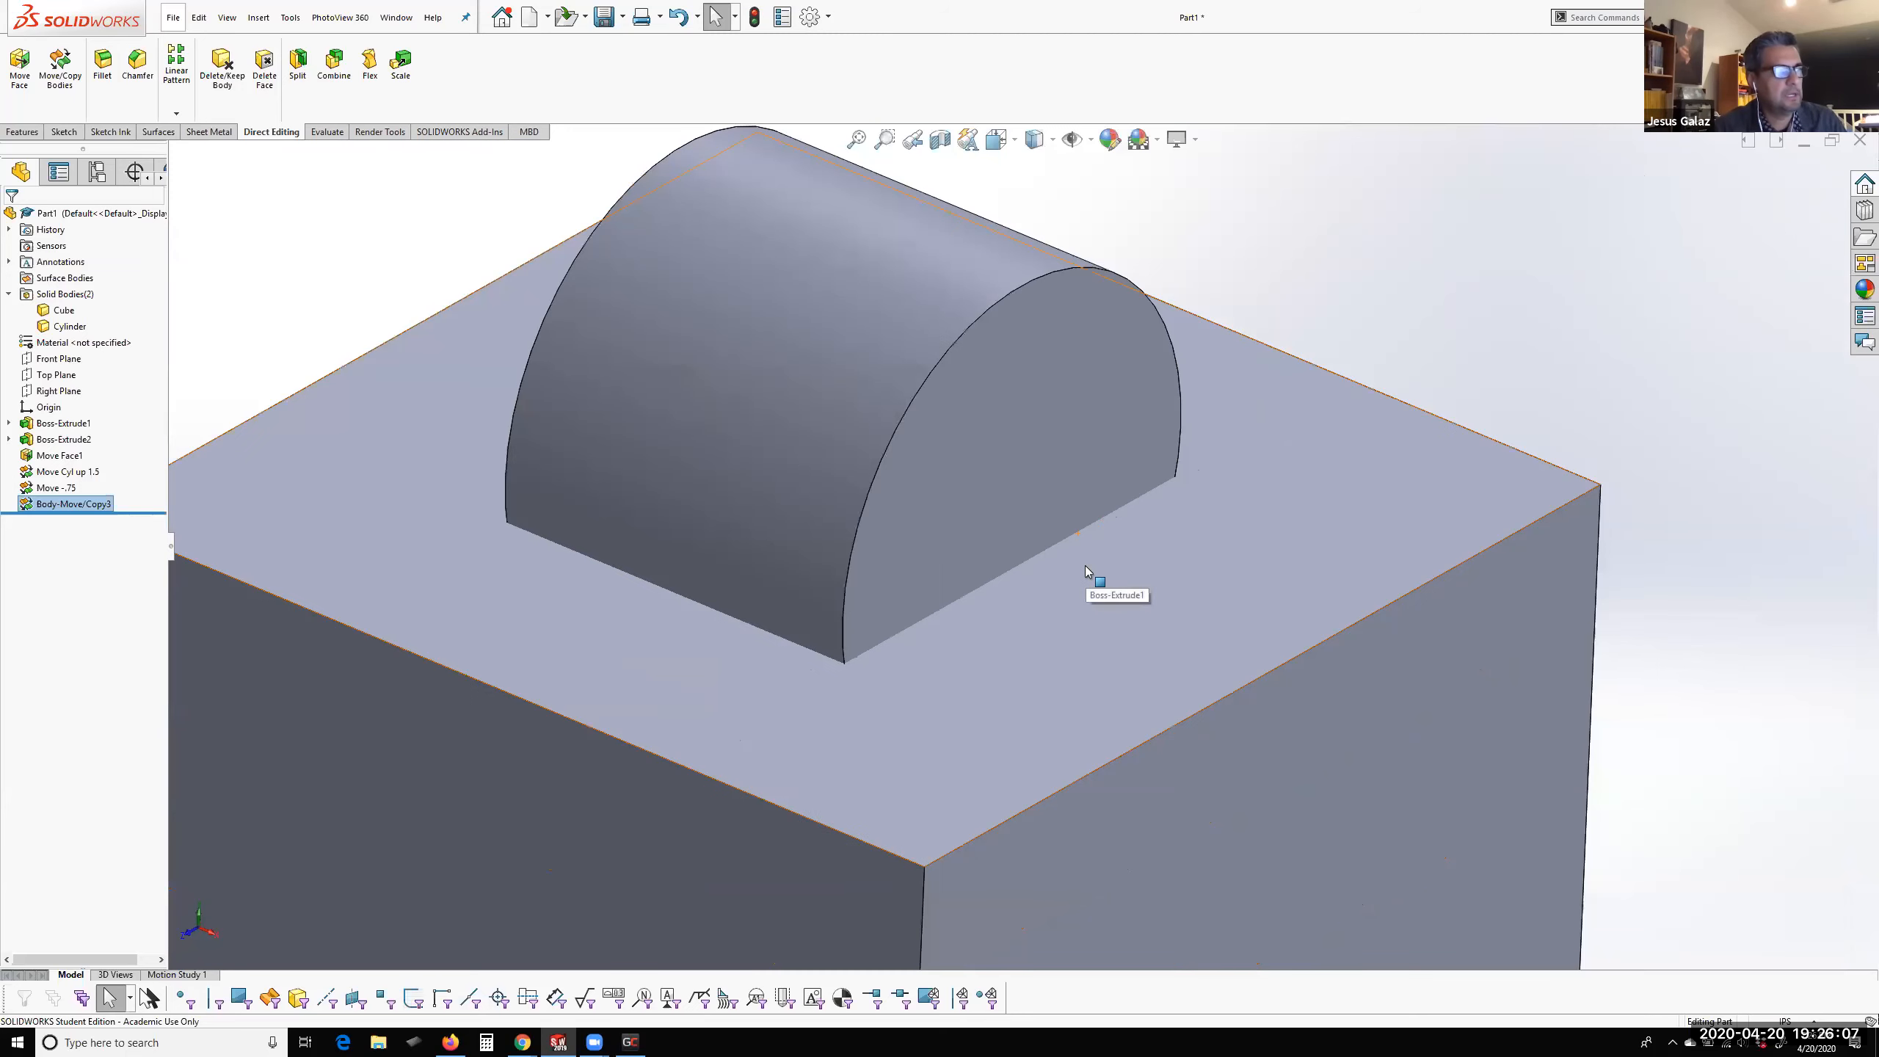
# Restrict selection to solid bodies, select the Cylinder and the Cube one after the other, and turn the filter off again
pyautogui.click(1037, 452)
pyautogui.click(297, 999)
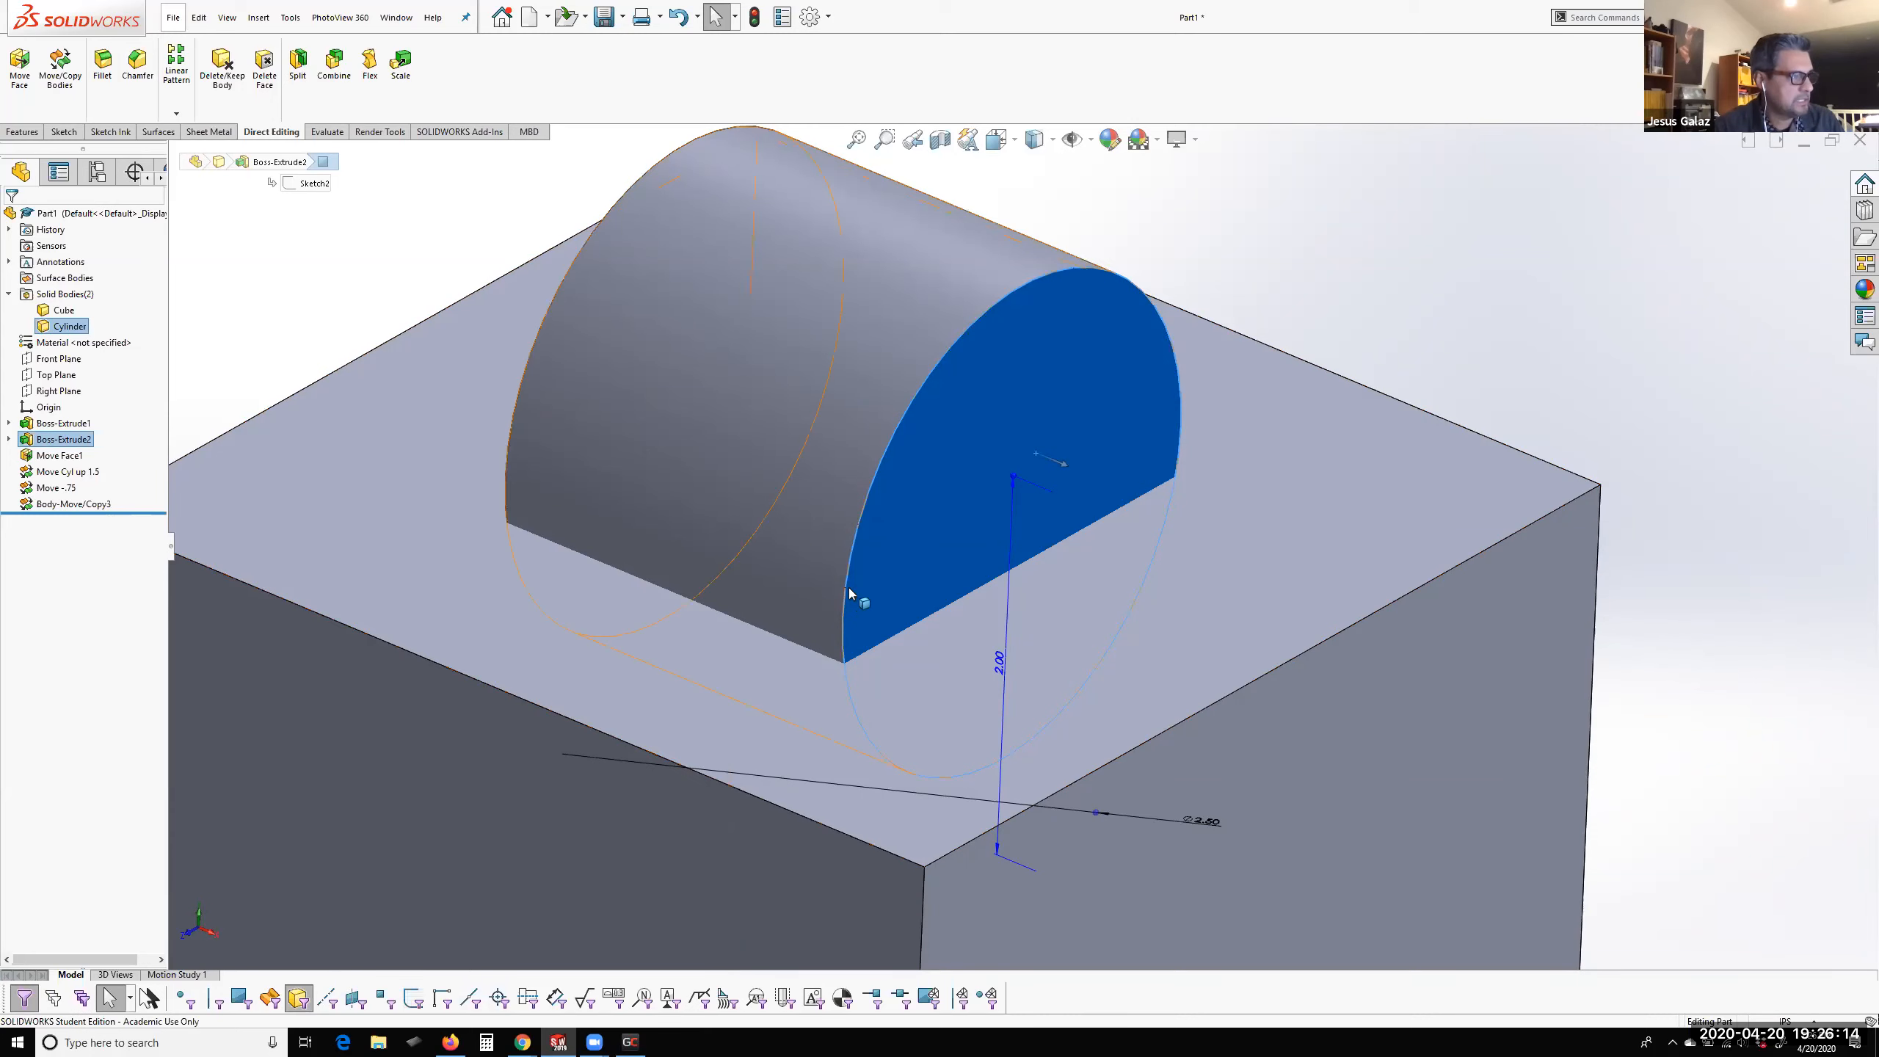
pyautogui.click(888, 571)
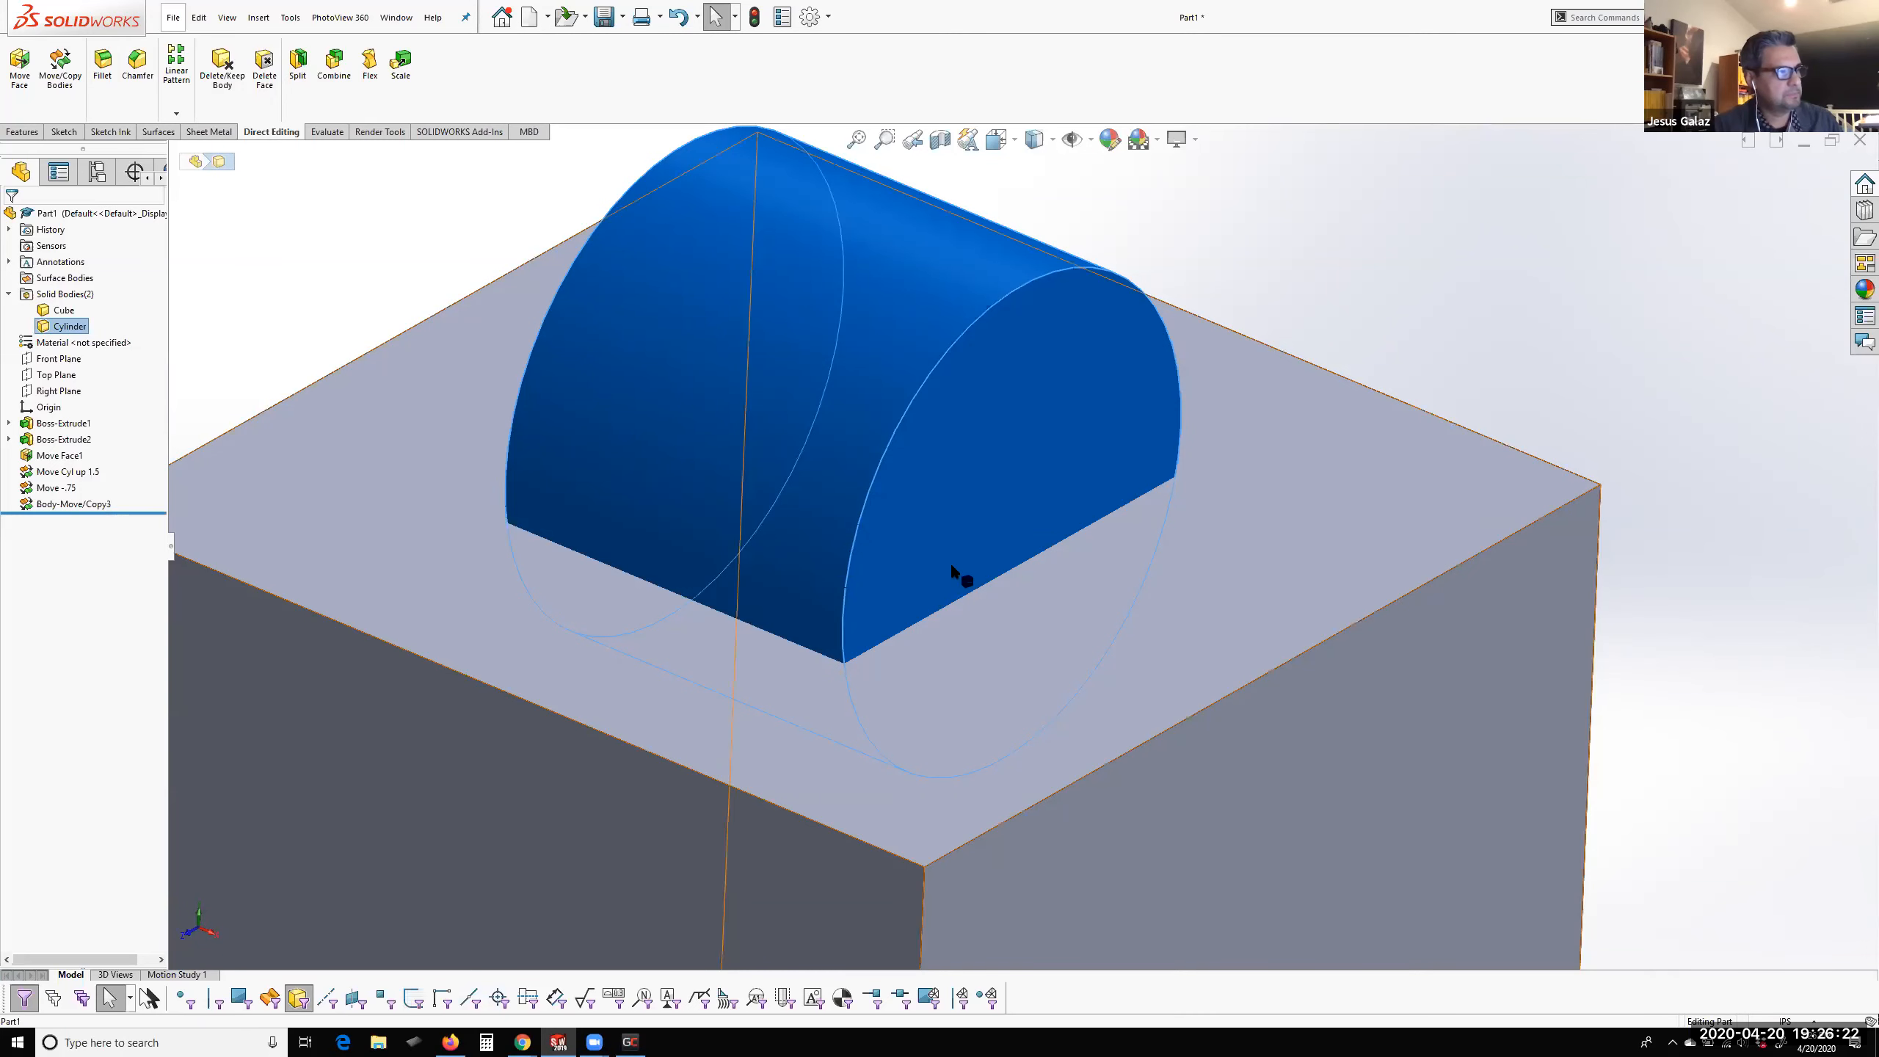
pyautogui.click(1217, 562)
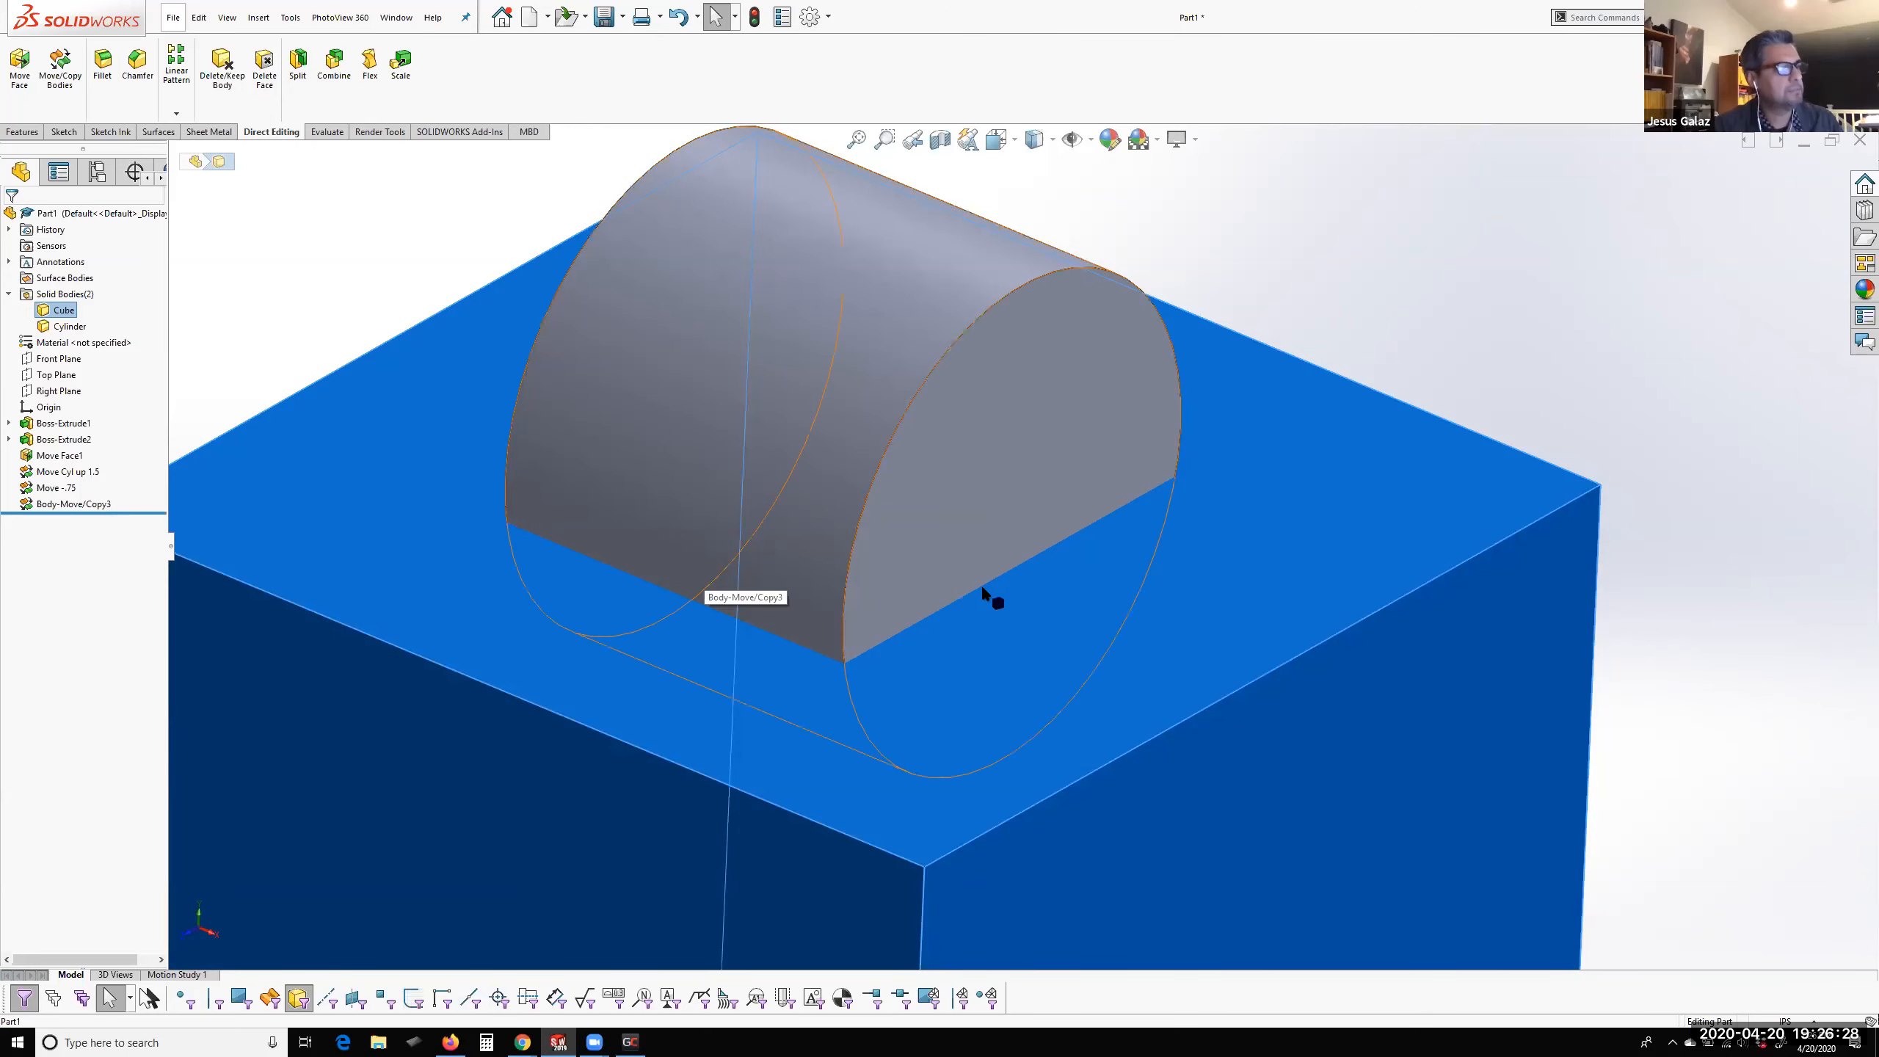
pyautogui.scroll(-3, 1026, 550)
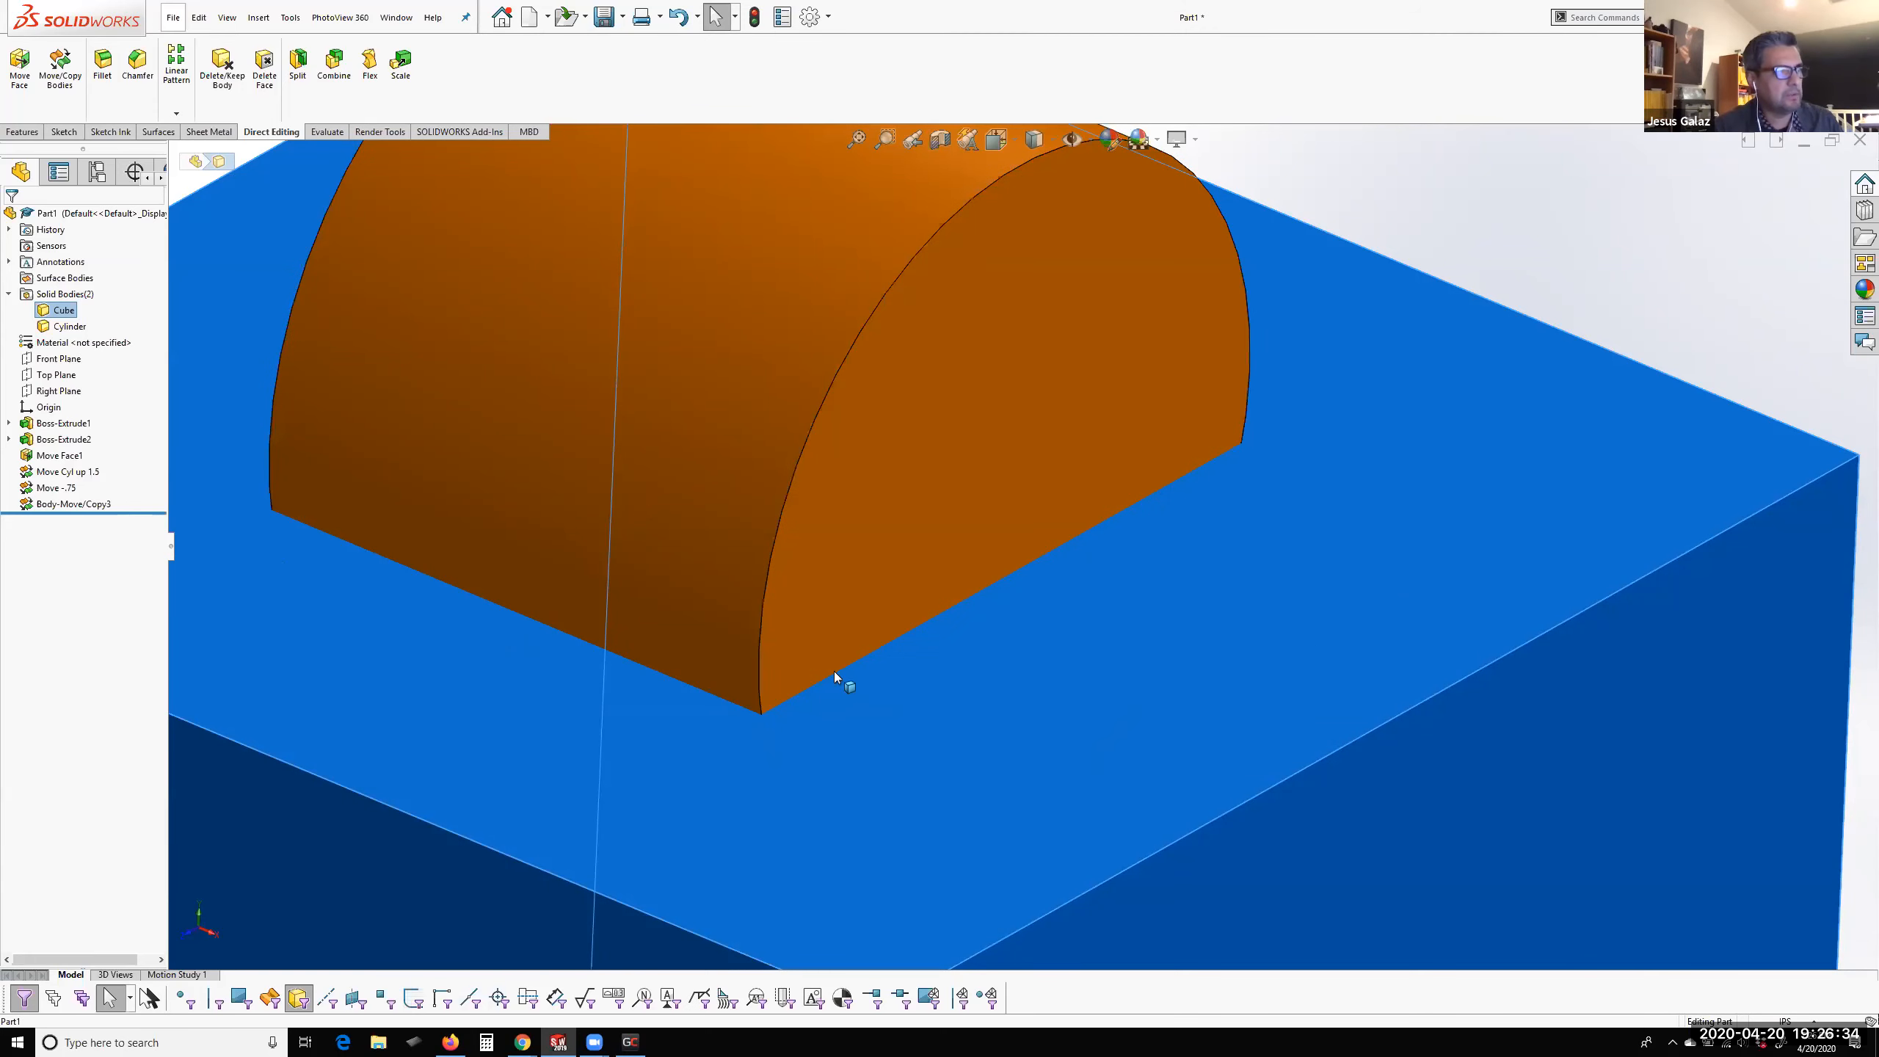
pyautogui.press('Escape')
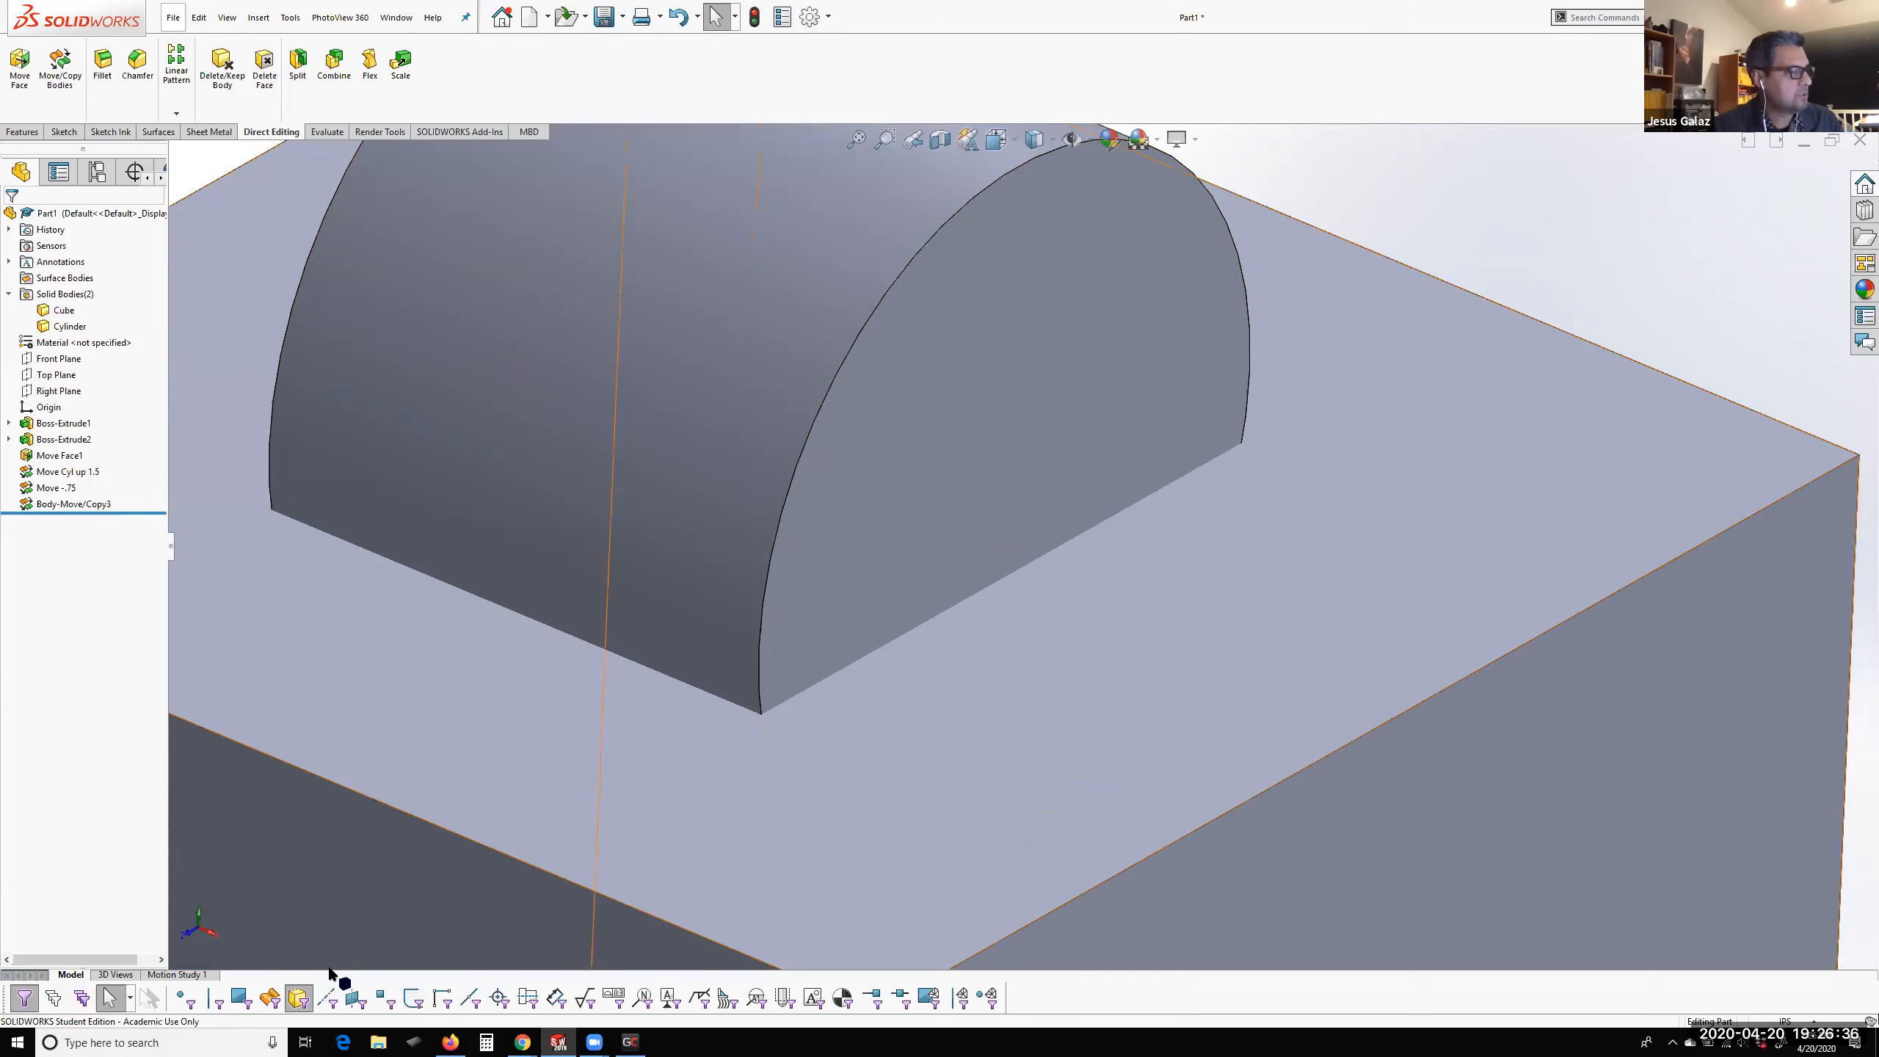
pyautogui.click(300, 996)
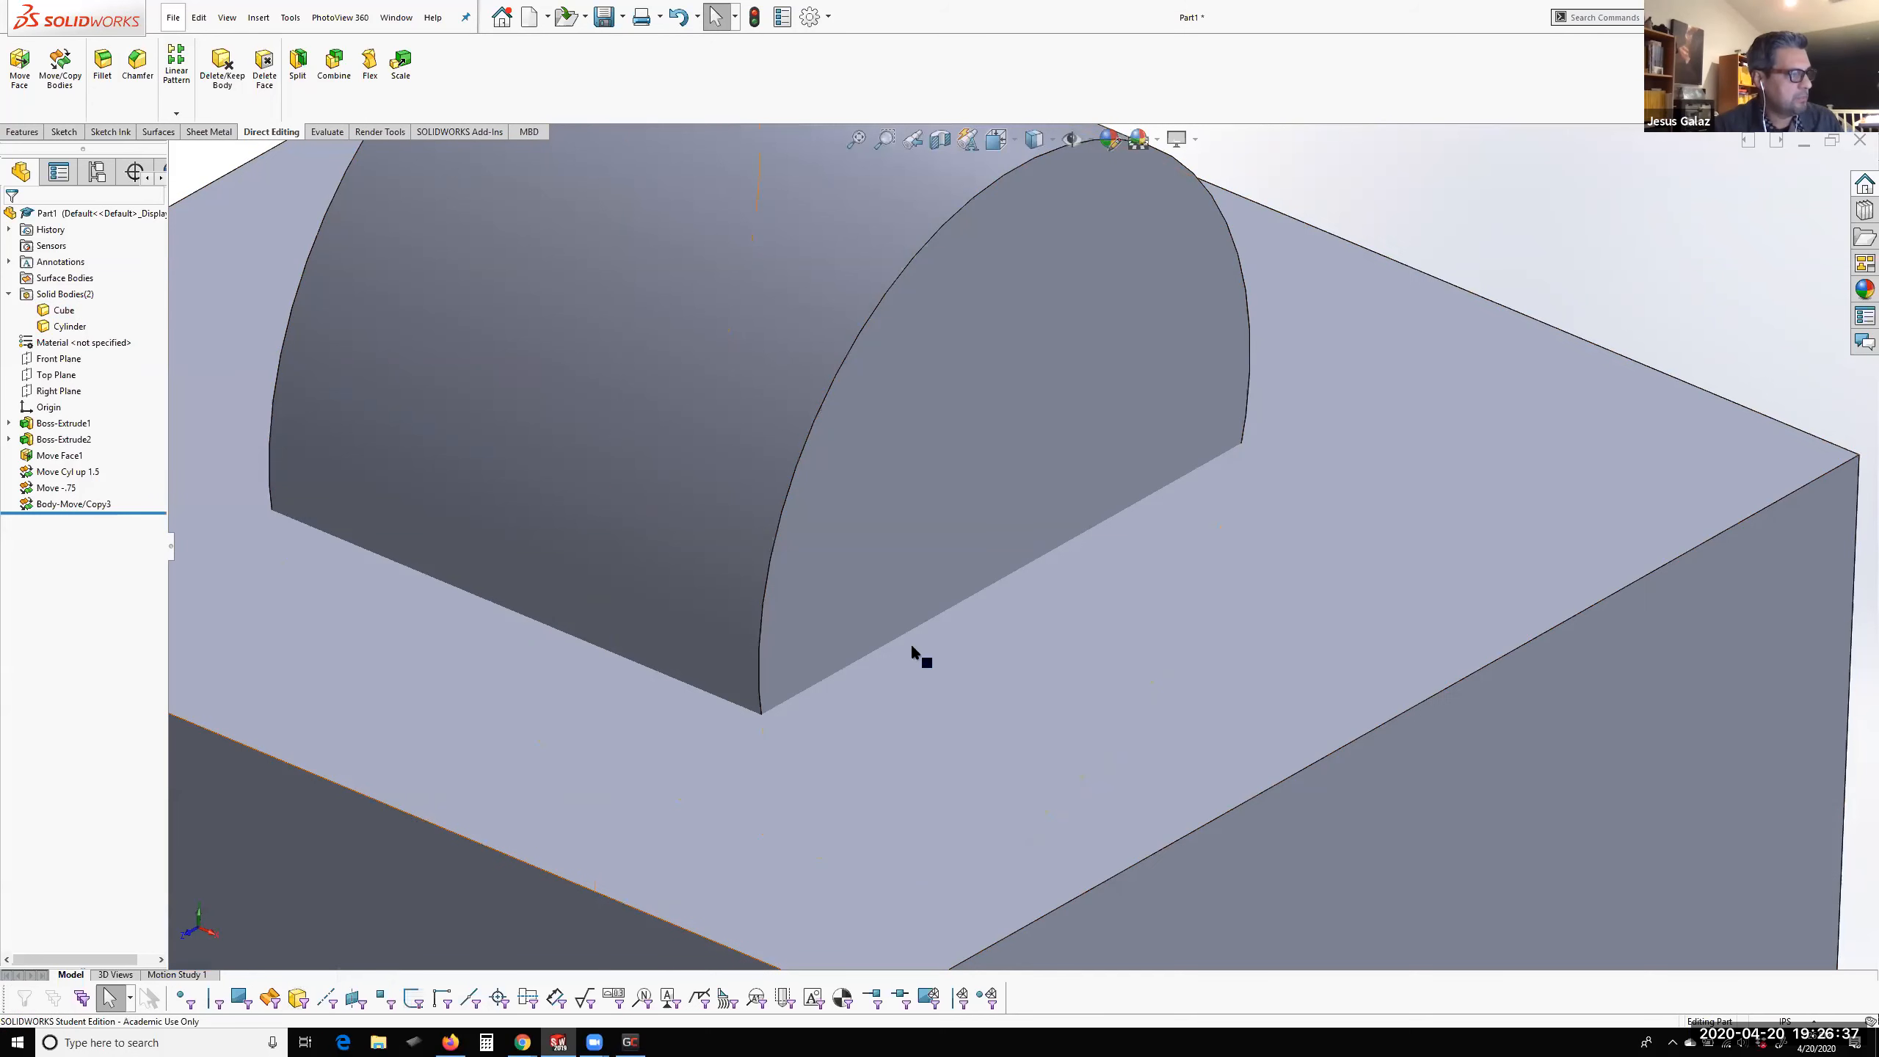
# Select the cube's top face and the cylinder's end face in turn to compare them, and clear the selection
pyautogui.click(870, 649)
pyautogui.click(887, 674)
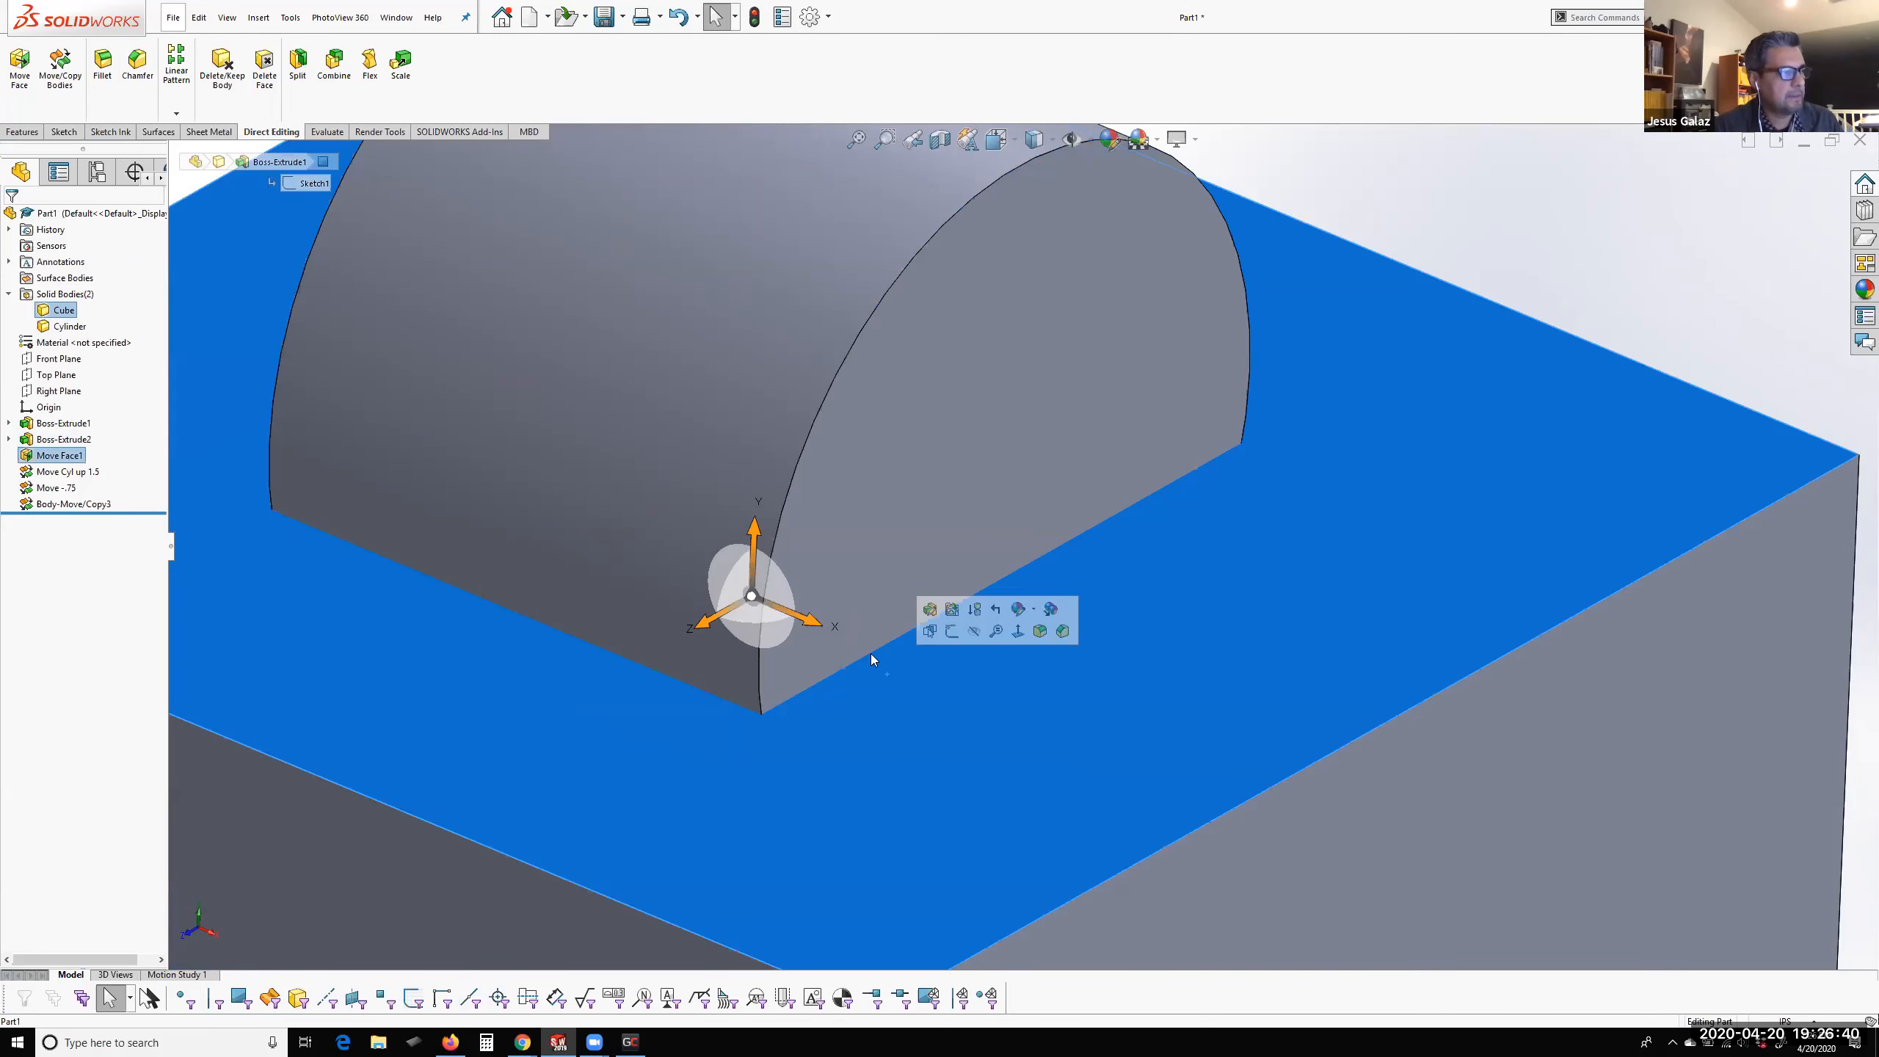
pyautogui.click(857, 627)
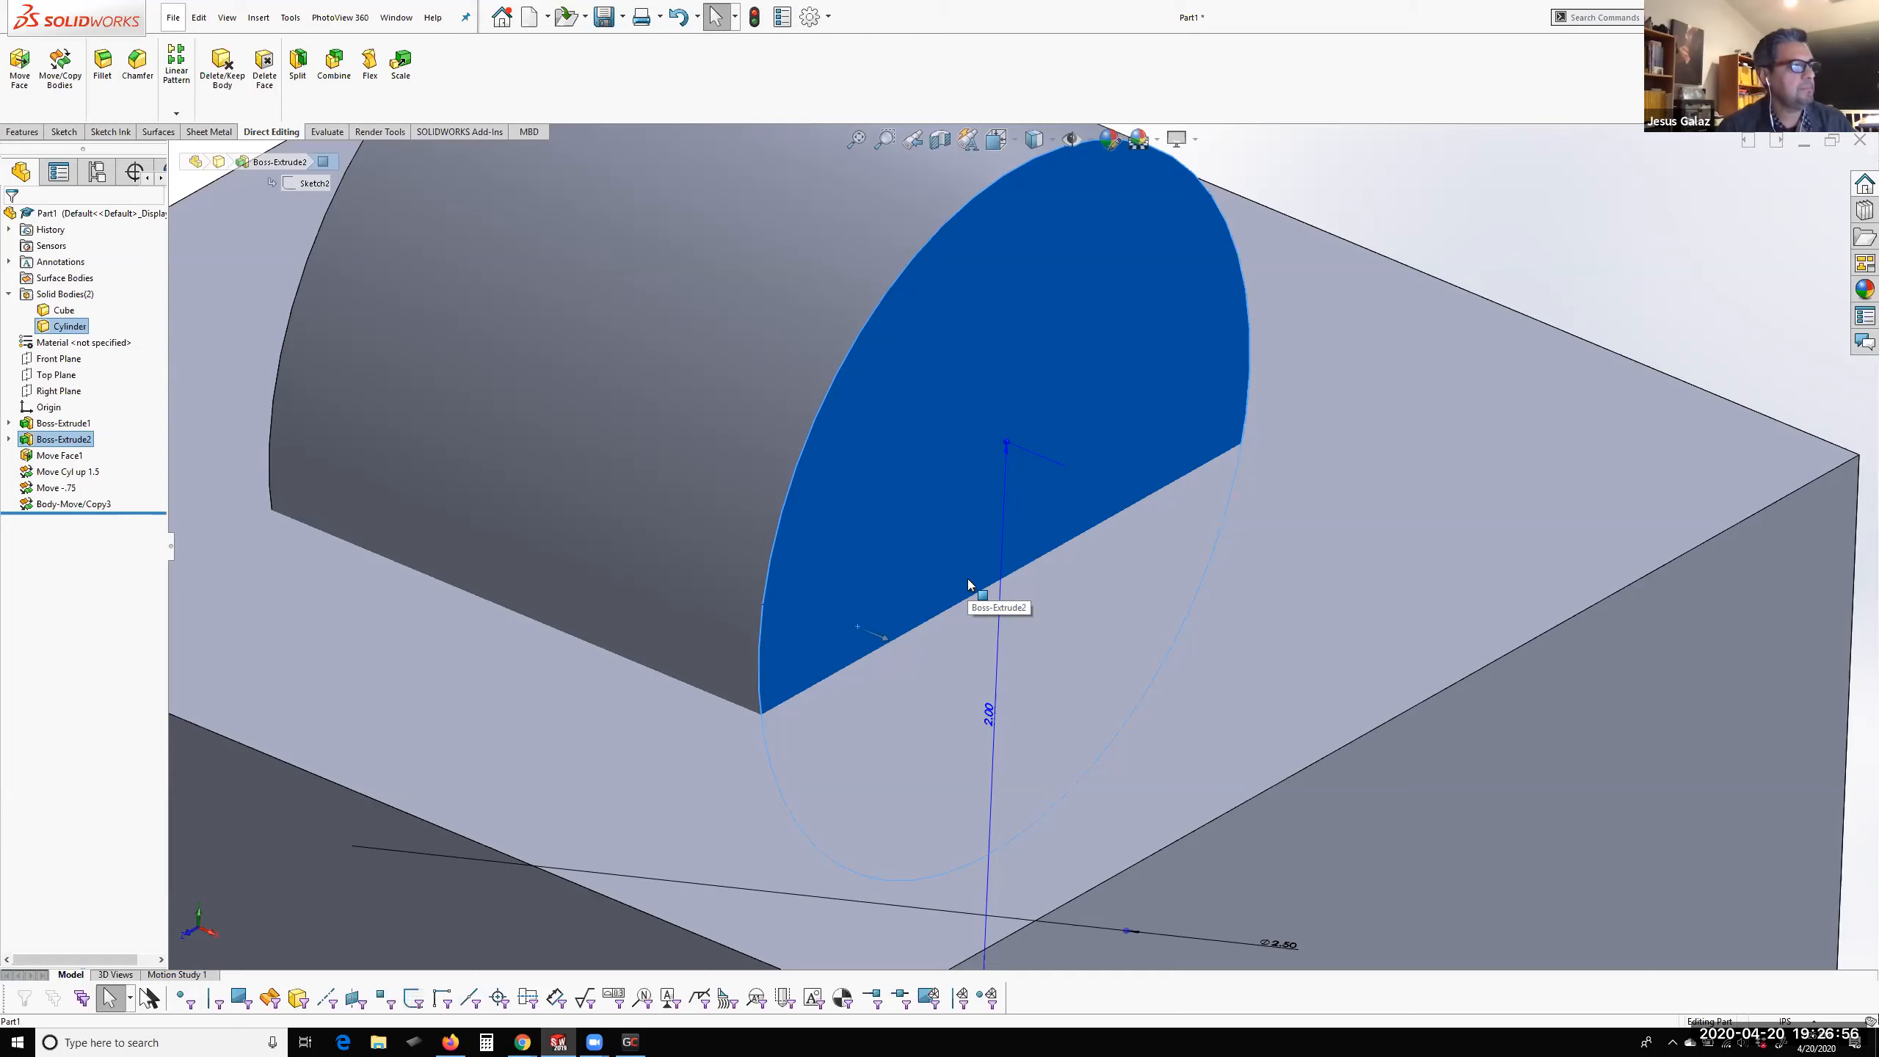
pyautogui.scroll(5, 967, 579)
pyautogui.scroll(-2, 966, 545)
pyautogui.scroll(1, 979, 571)
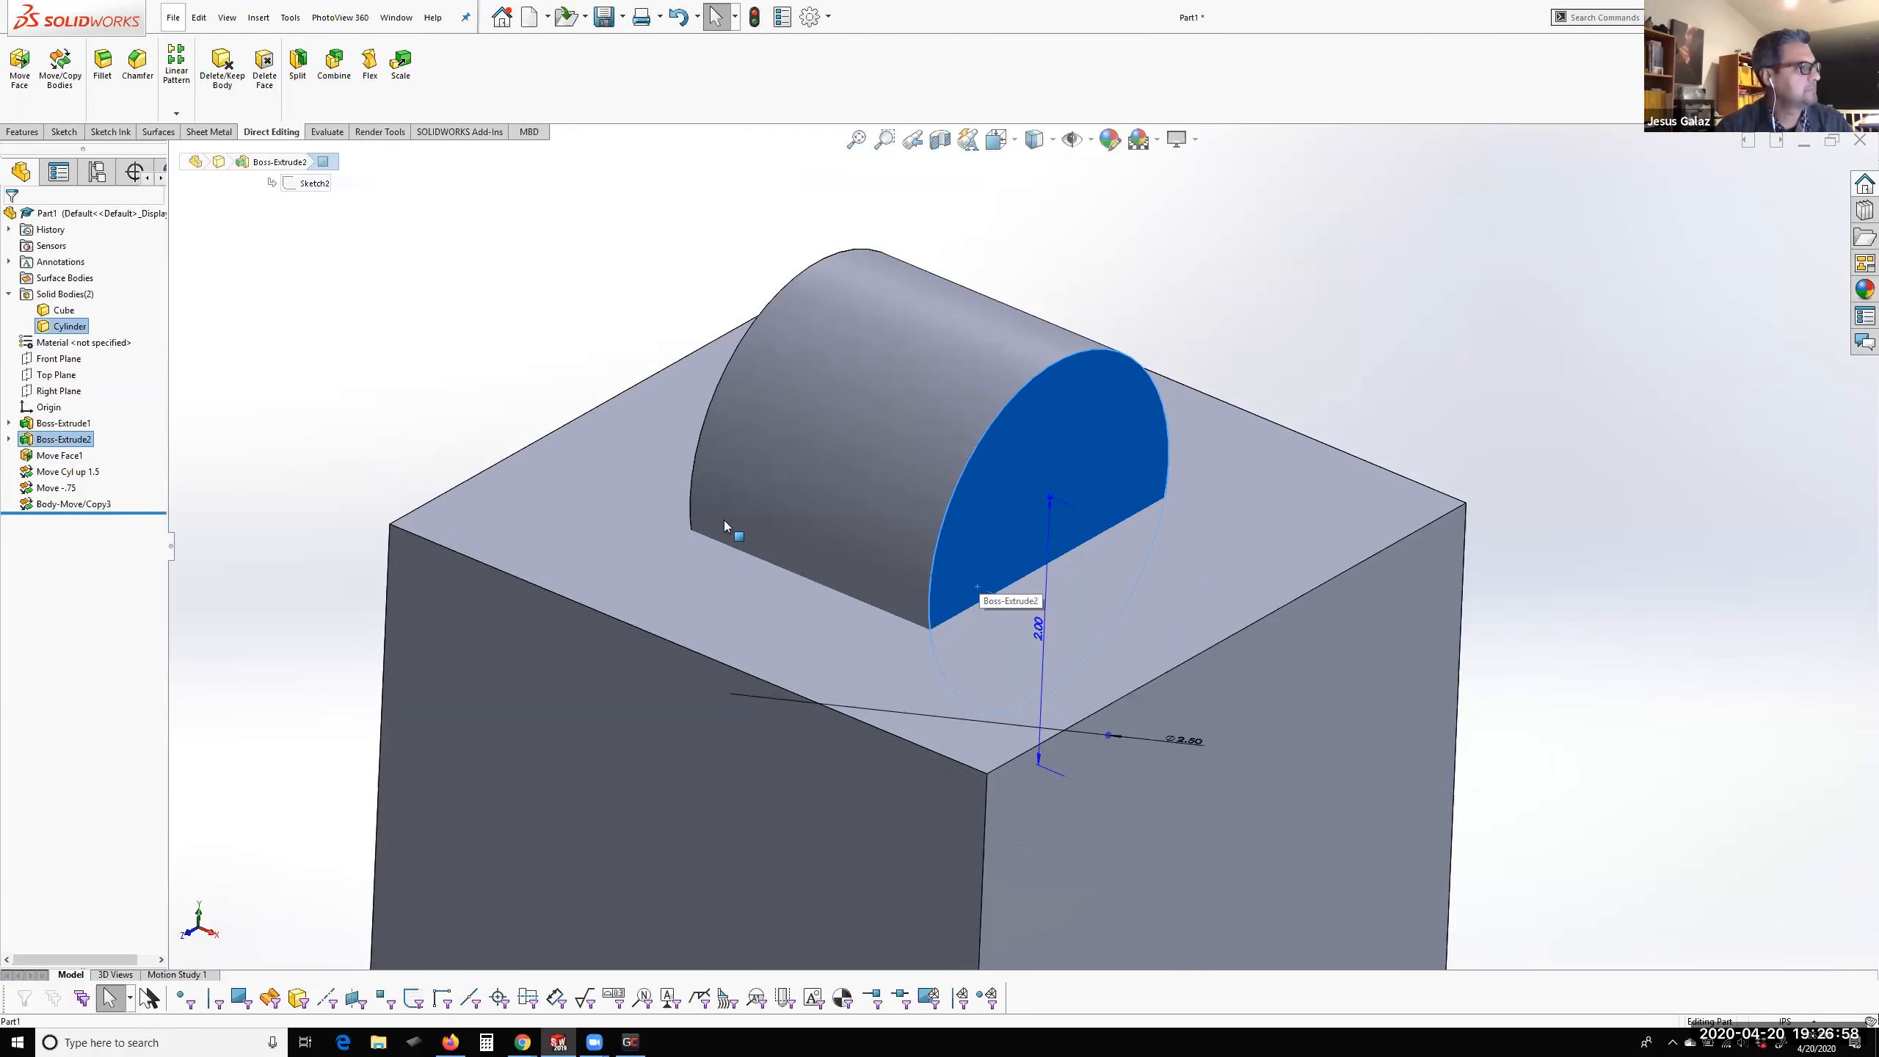
pyautogui.moveTo(529, 384); pyautogui.dragTo(480, 418, button='middle')
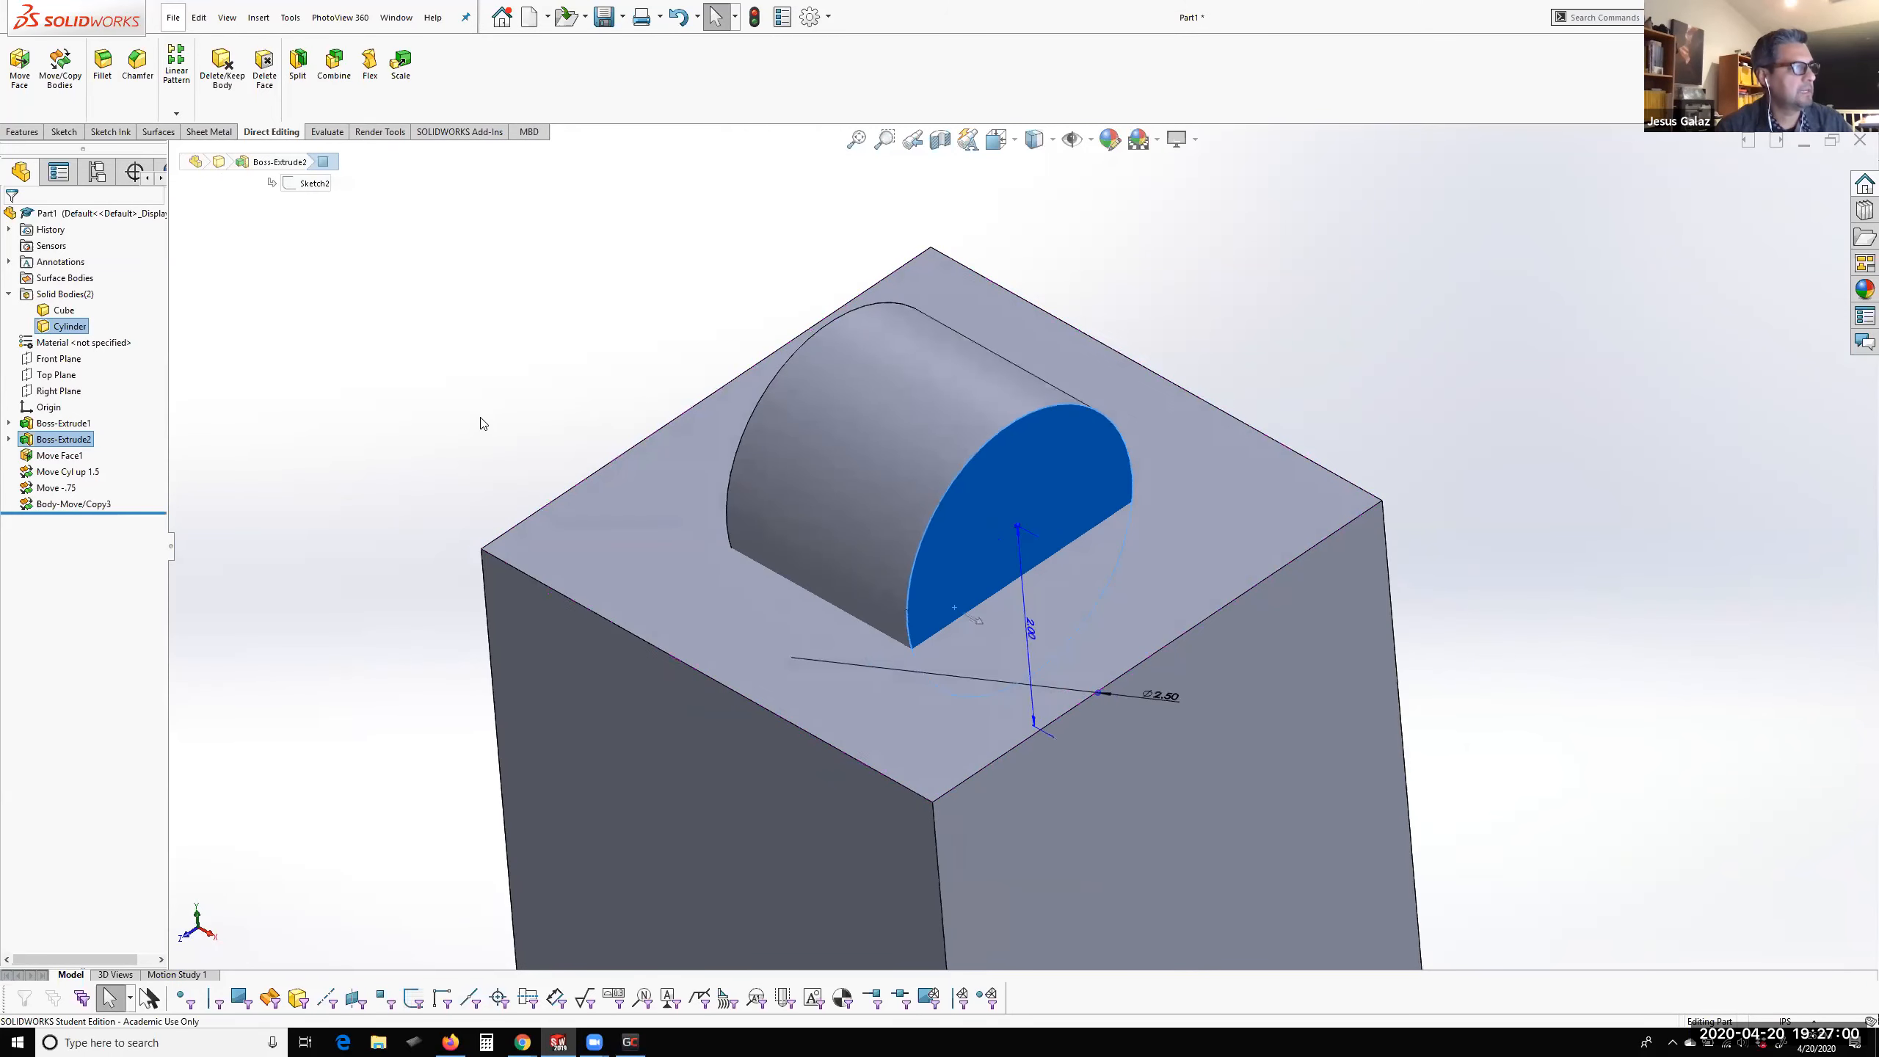
pyautogui.click(482, 423)
pyautogui.moveTo(521, 496); pyautogui.dragTo(549, 455, button='middle')
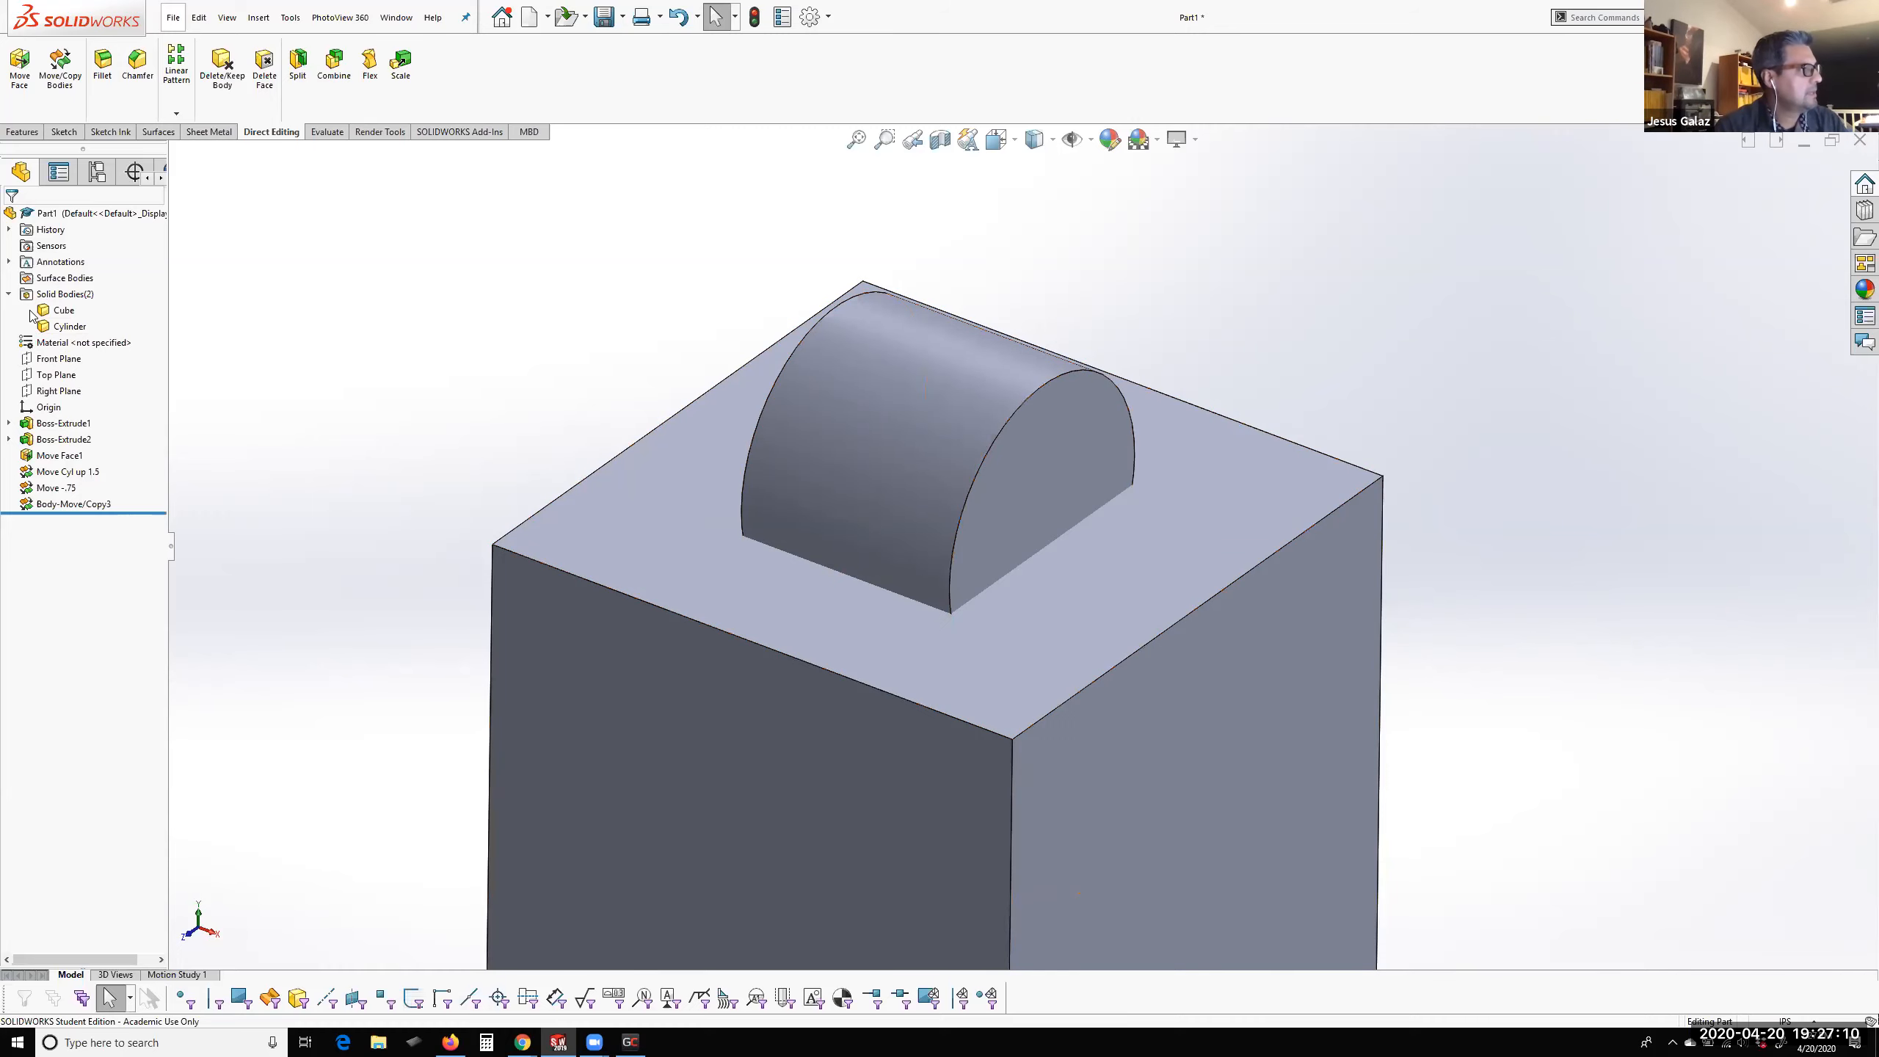
# Start a Combine of the Cube and Cylinder bodies with the Subtract operation, keeping only the Cylinder as the body to subtract
pyautogui.keyDown('shift'); pyautogui.click(53, 328); pyautogui.keyUp('shift')
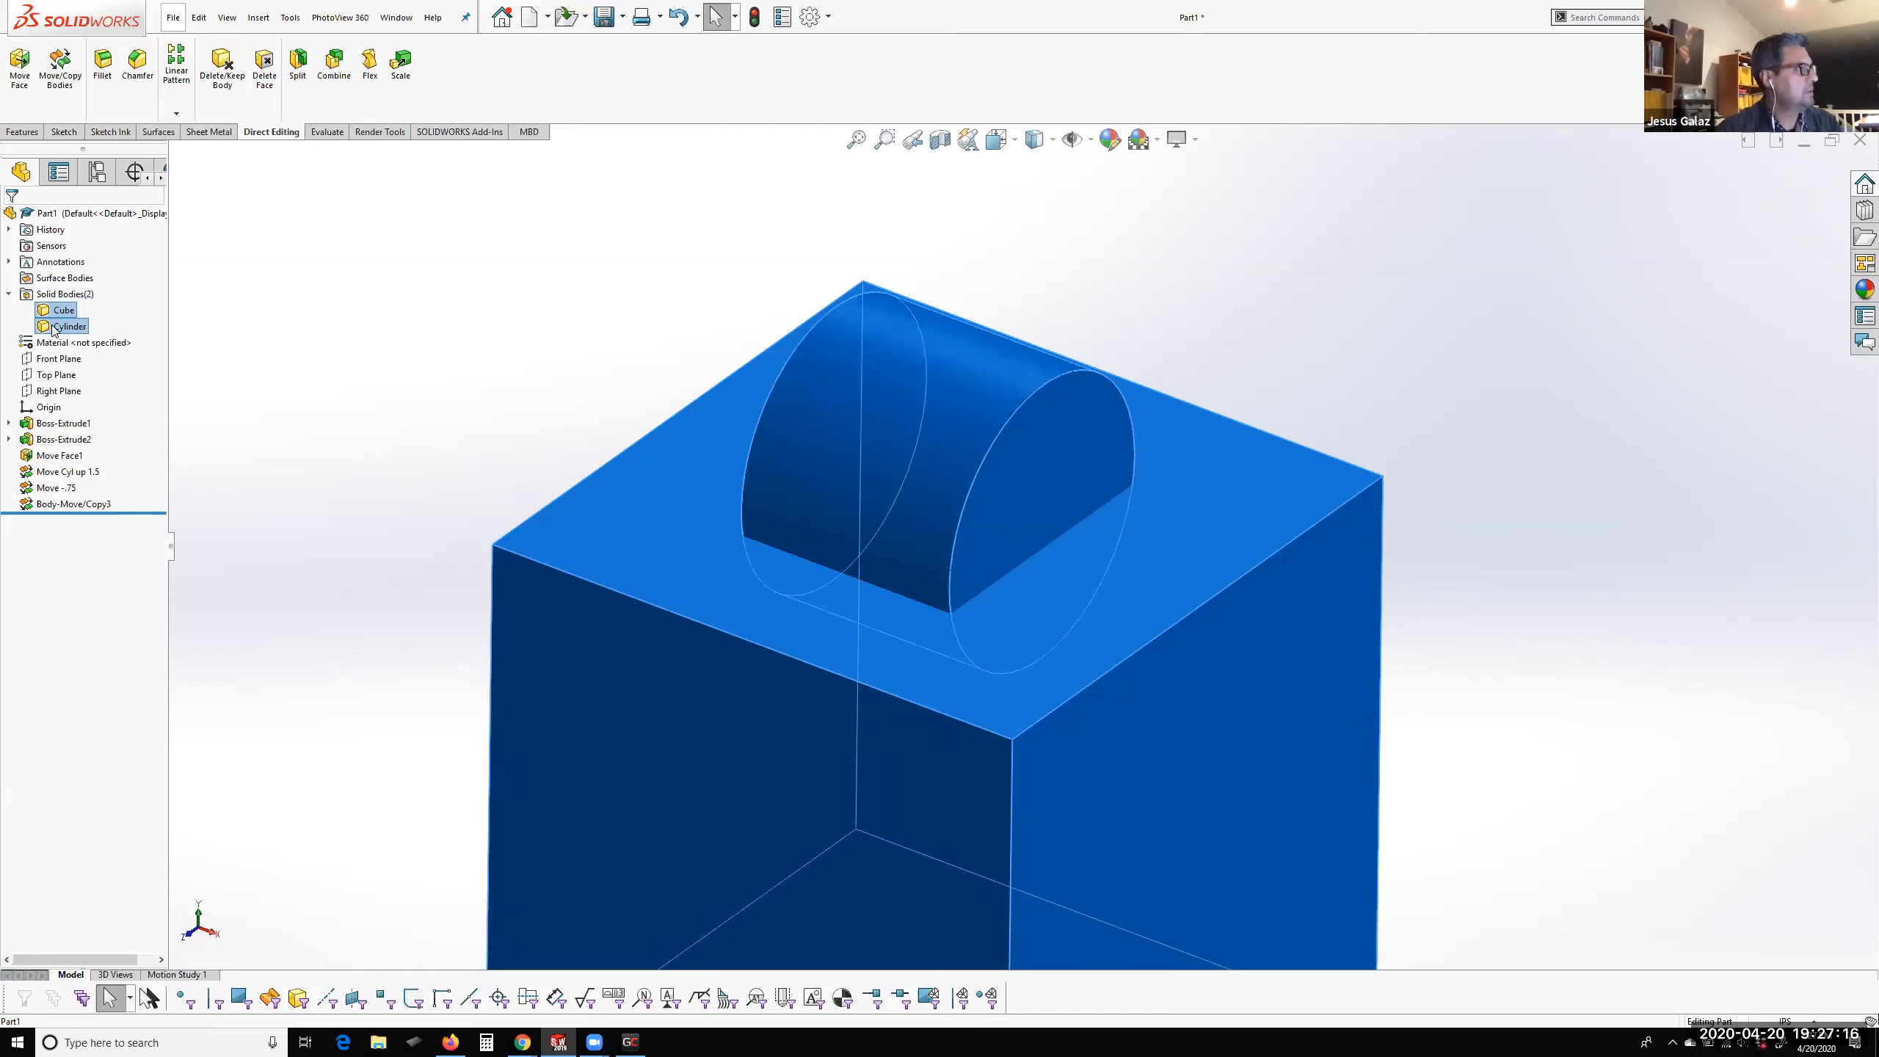
pyautogui.rightClick(52, 329)
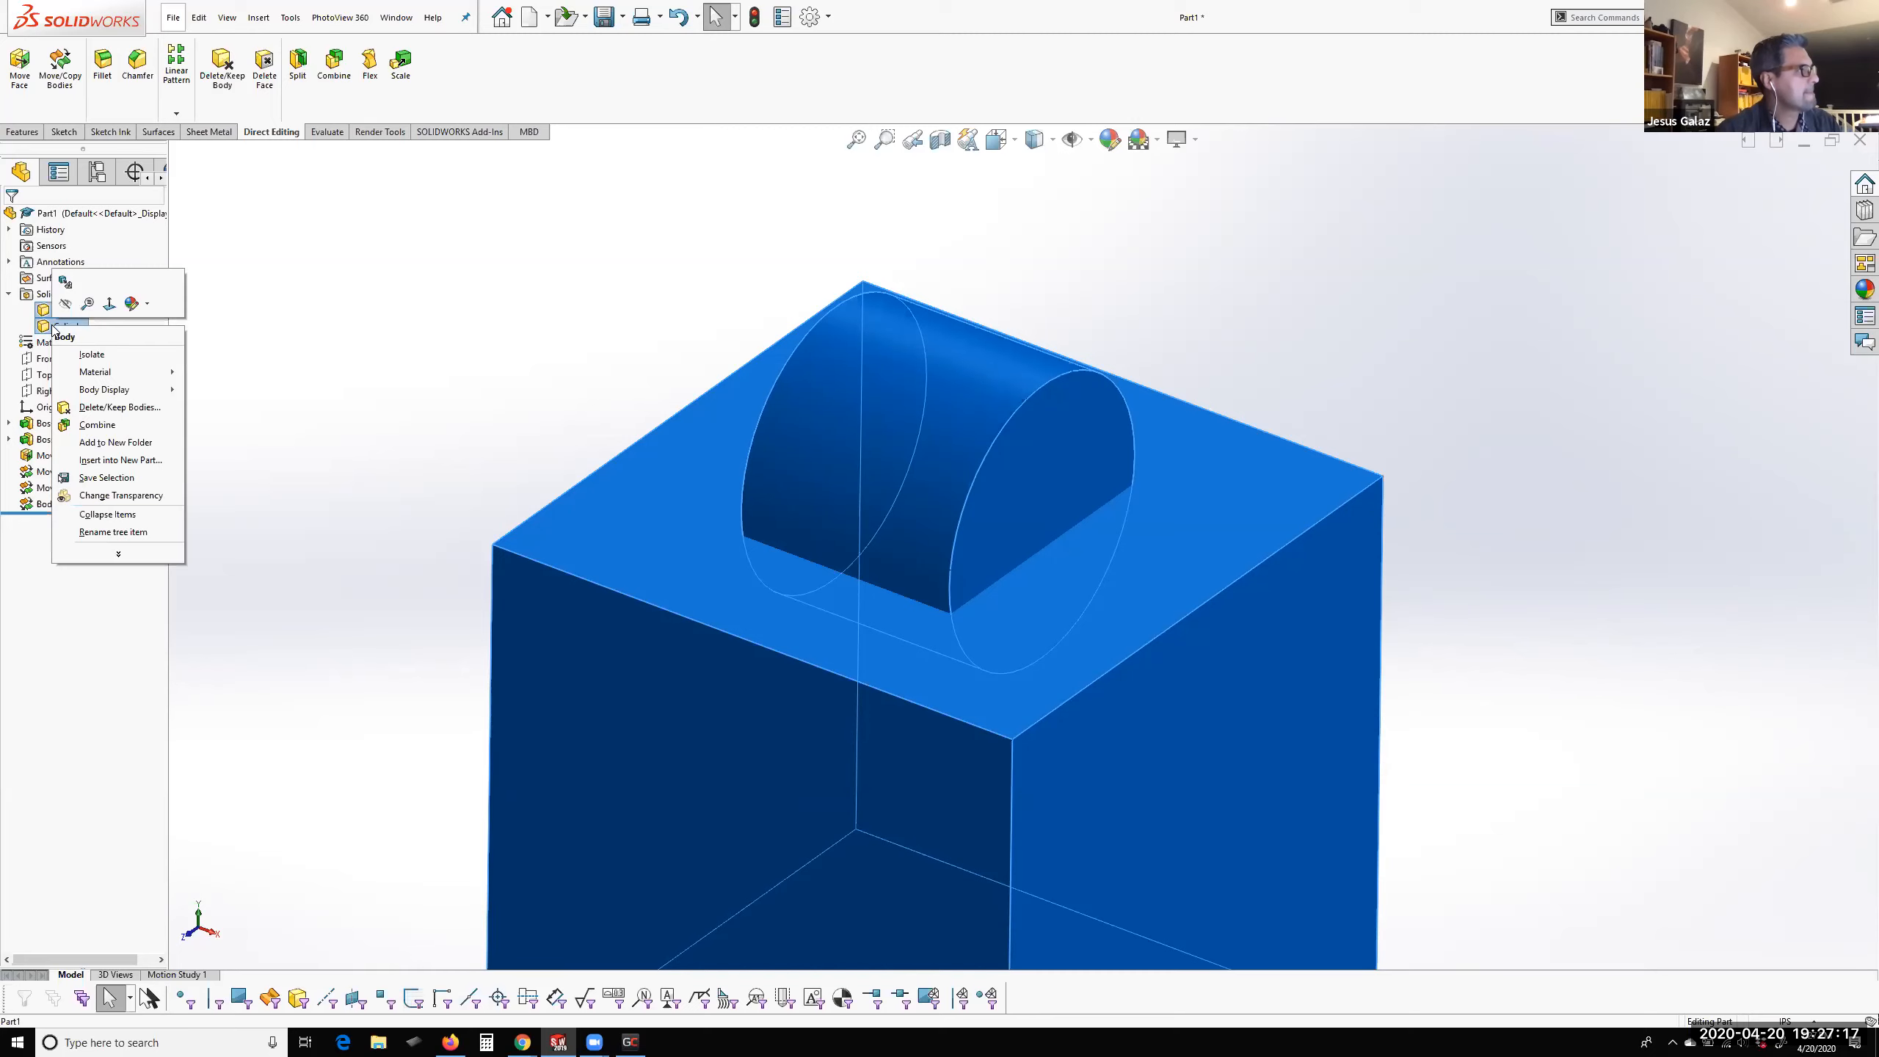
pyautogui.click(89, 425)
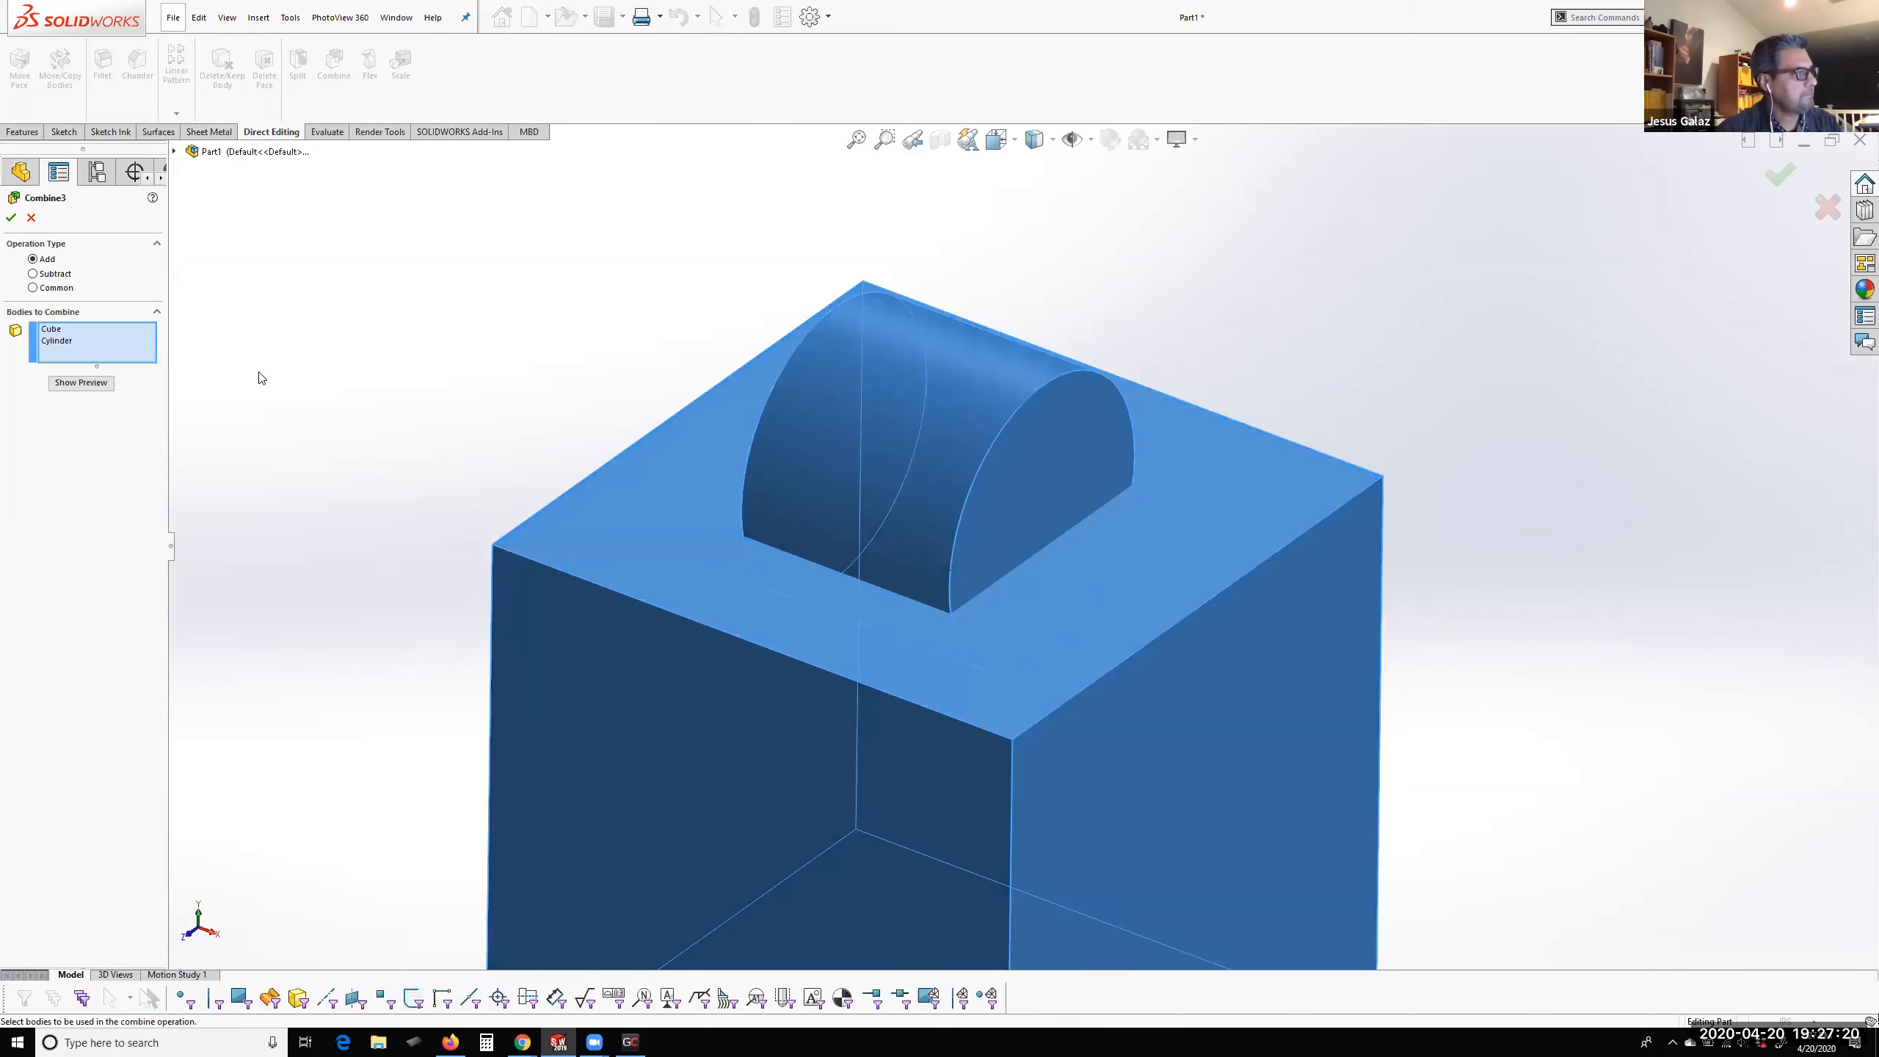
pyautogui.click(45, 274)
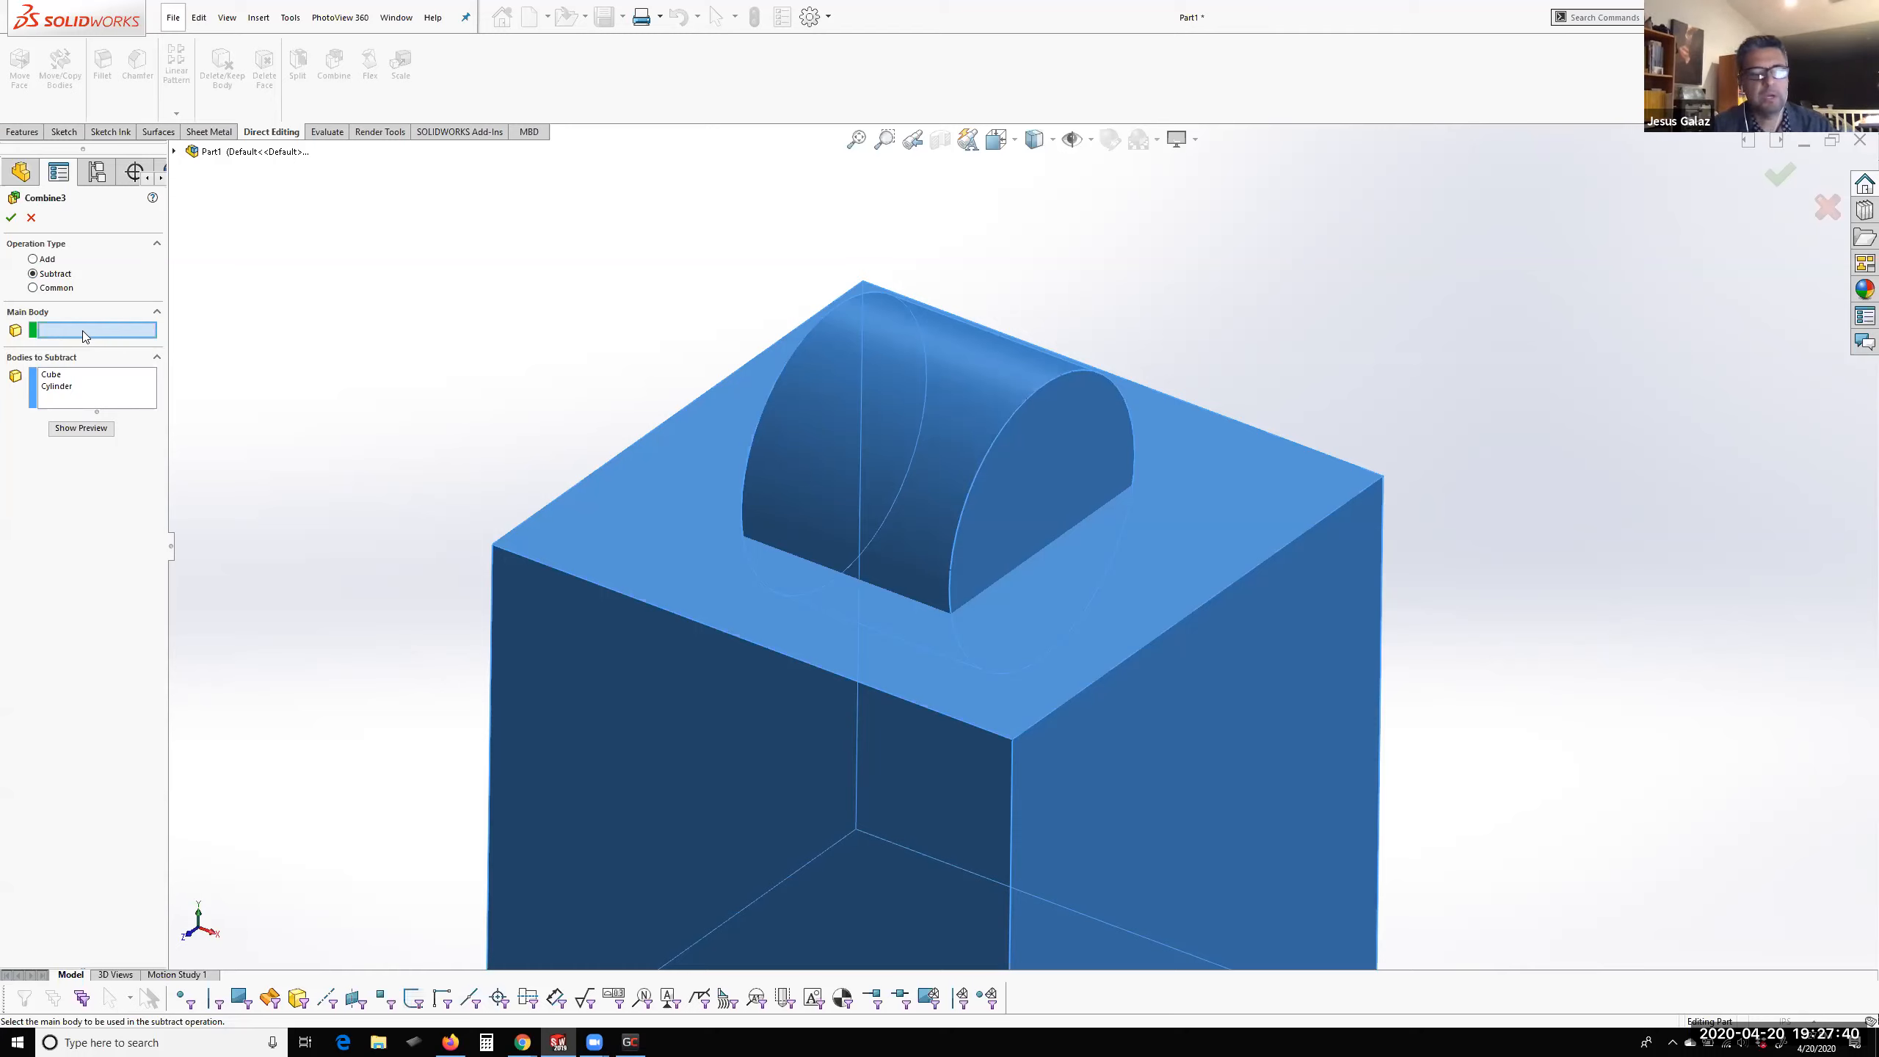
pyautogui.click(533, 521)
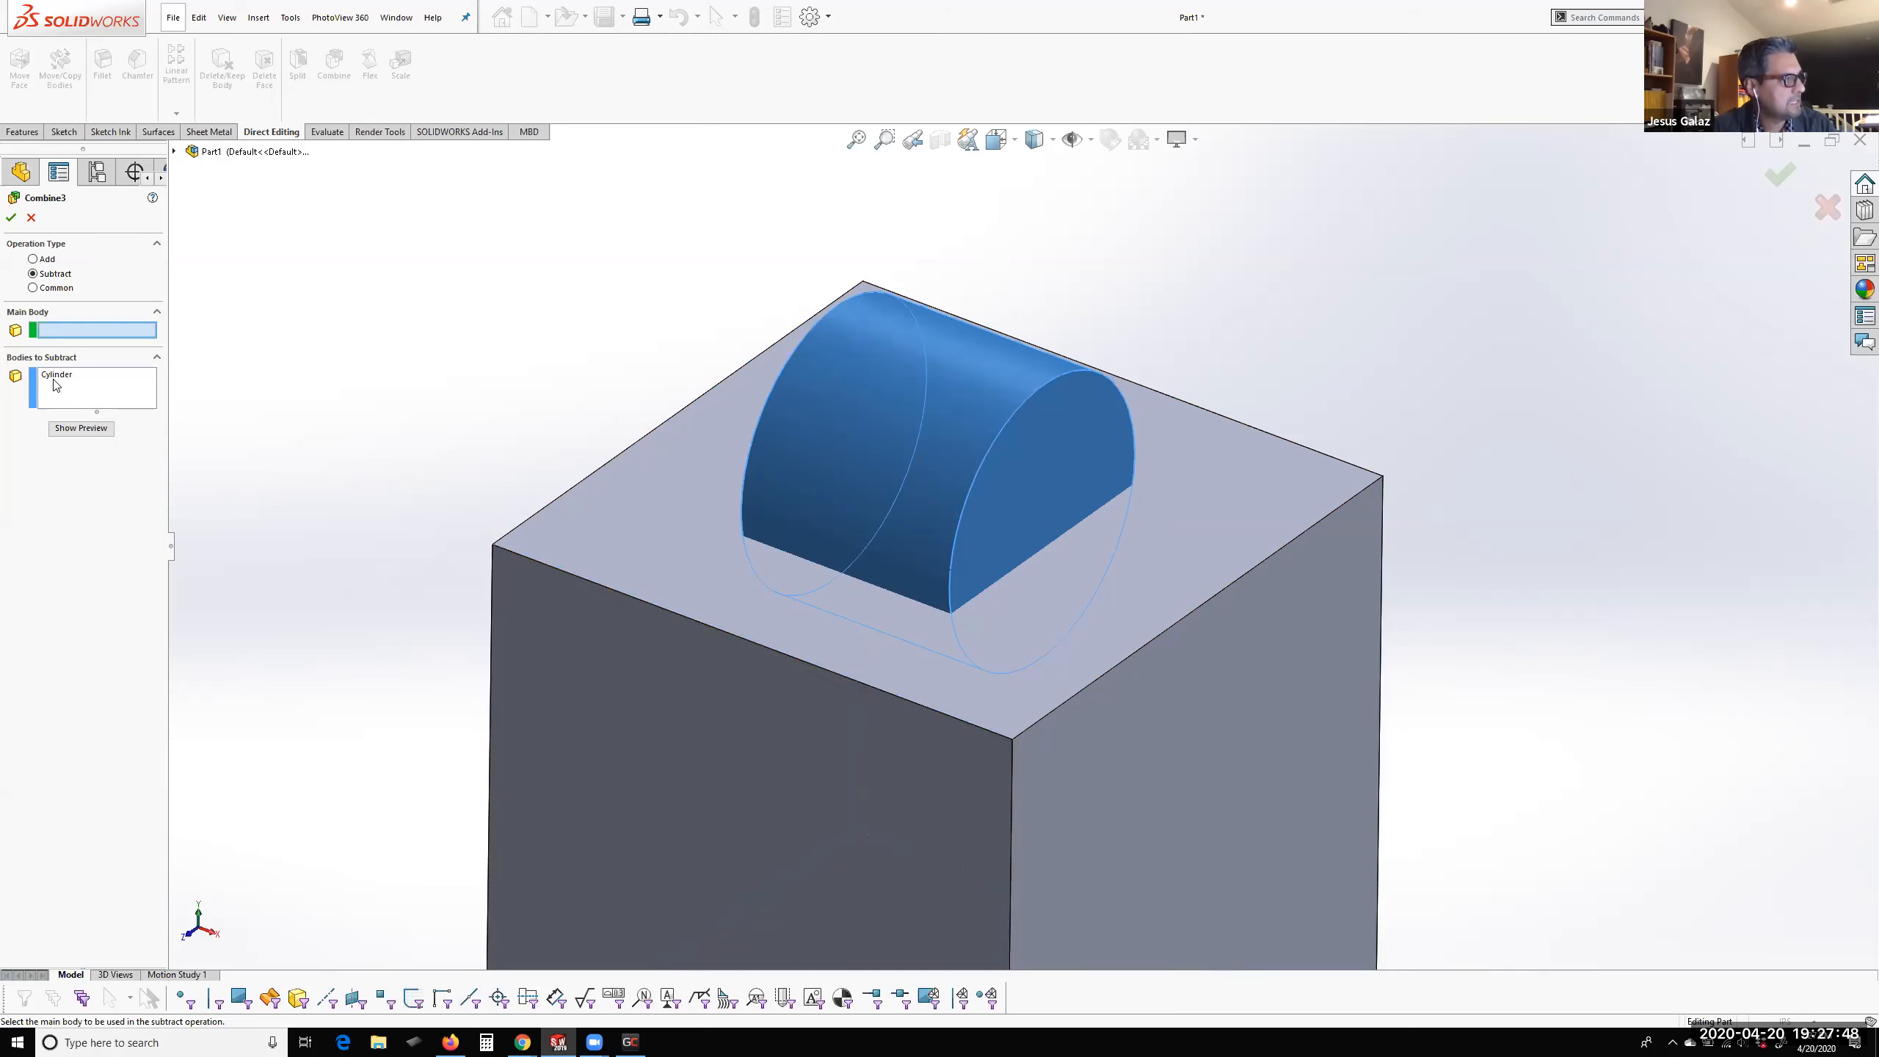
pyautogui.click(84, 391)
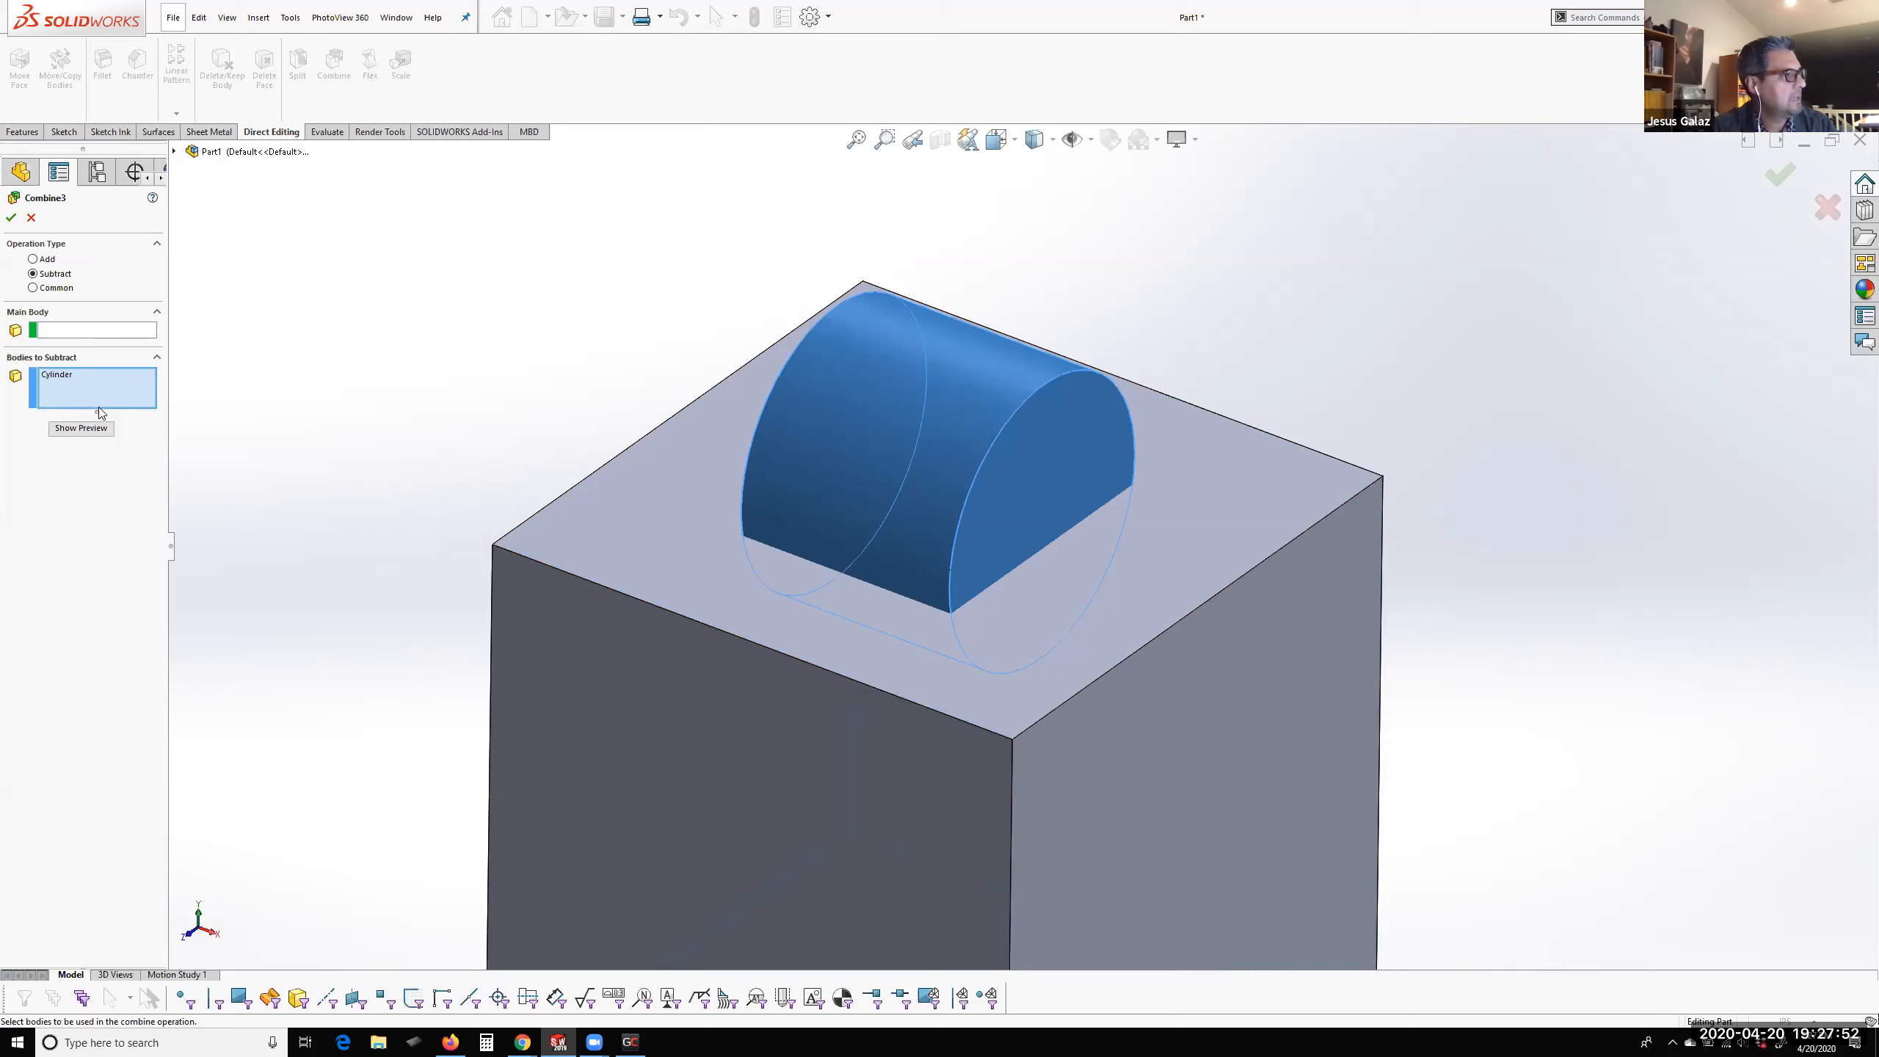
pyautogui.click(572, 550)
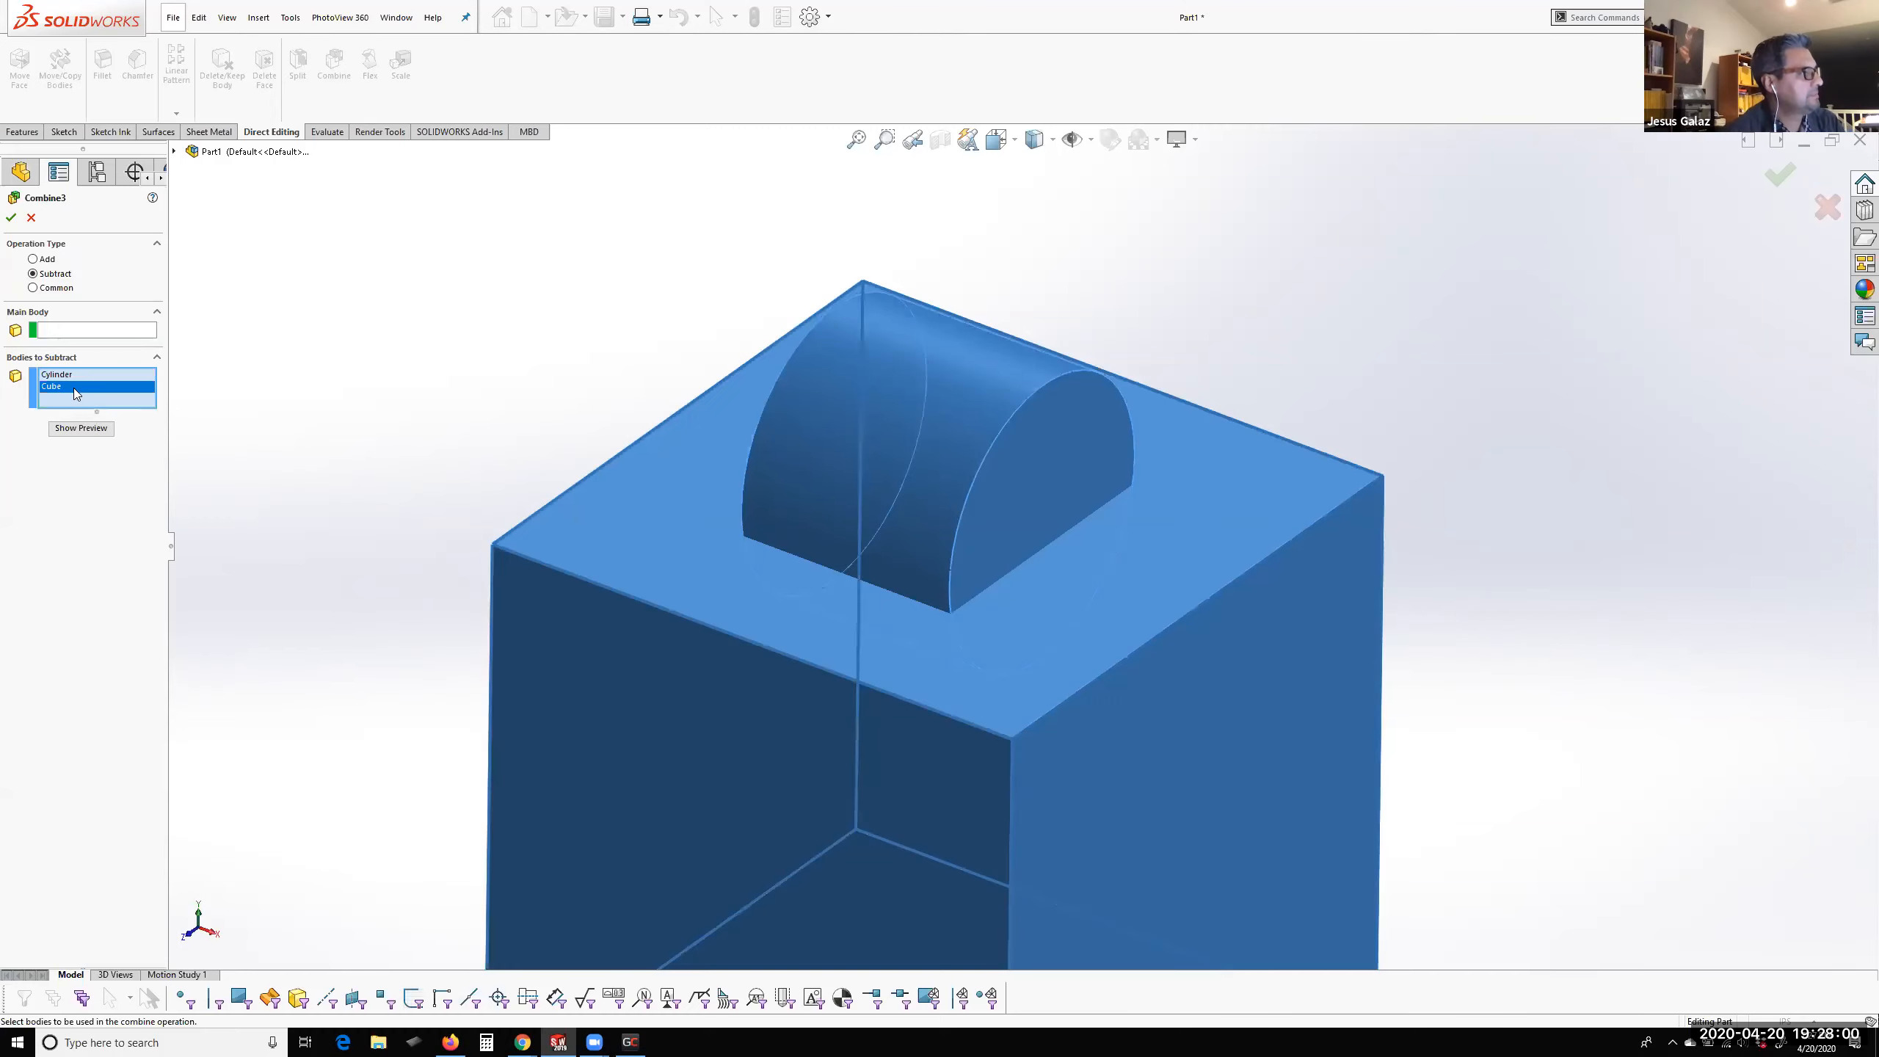
pyautogui.click(612, 549)
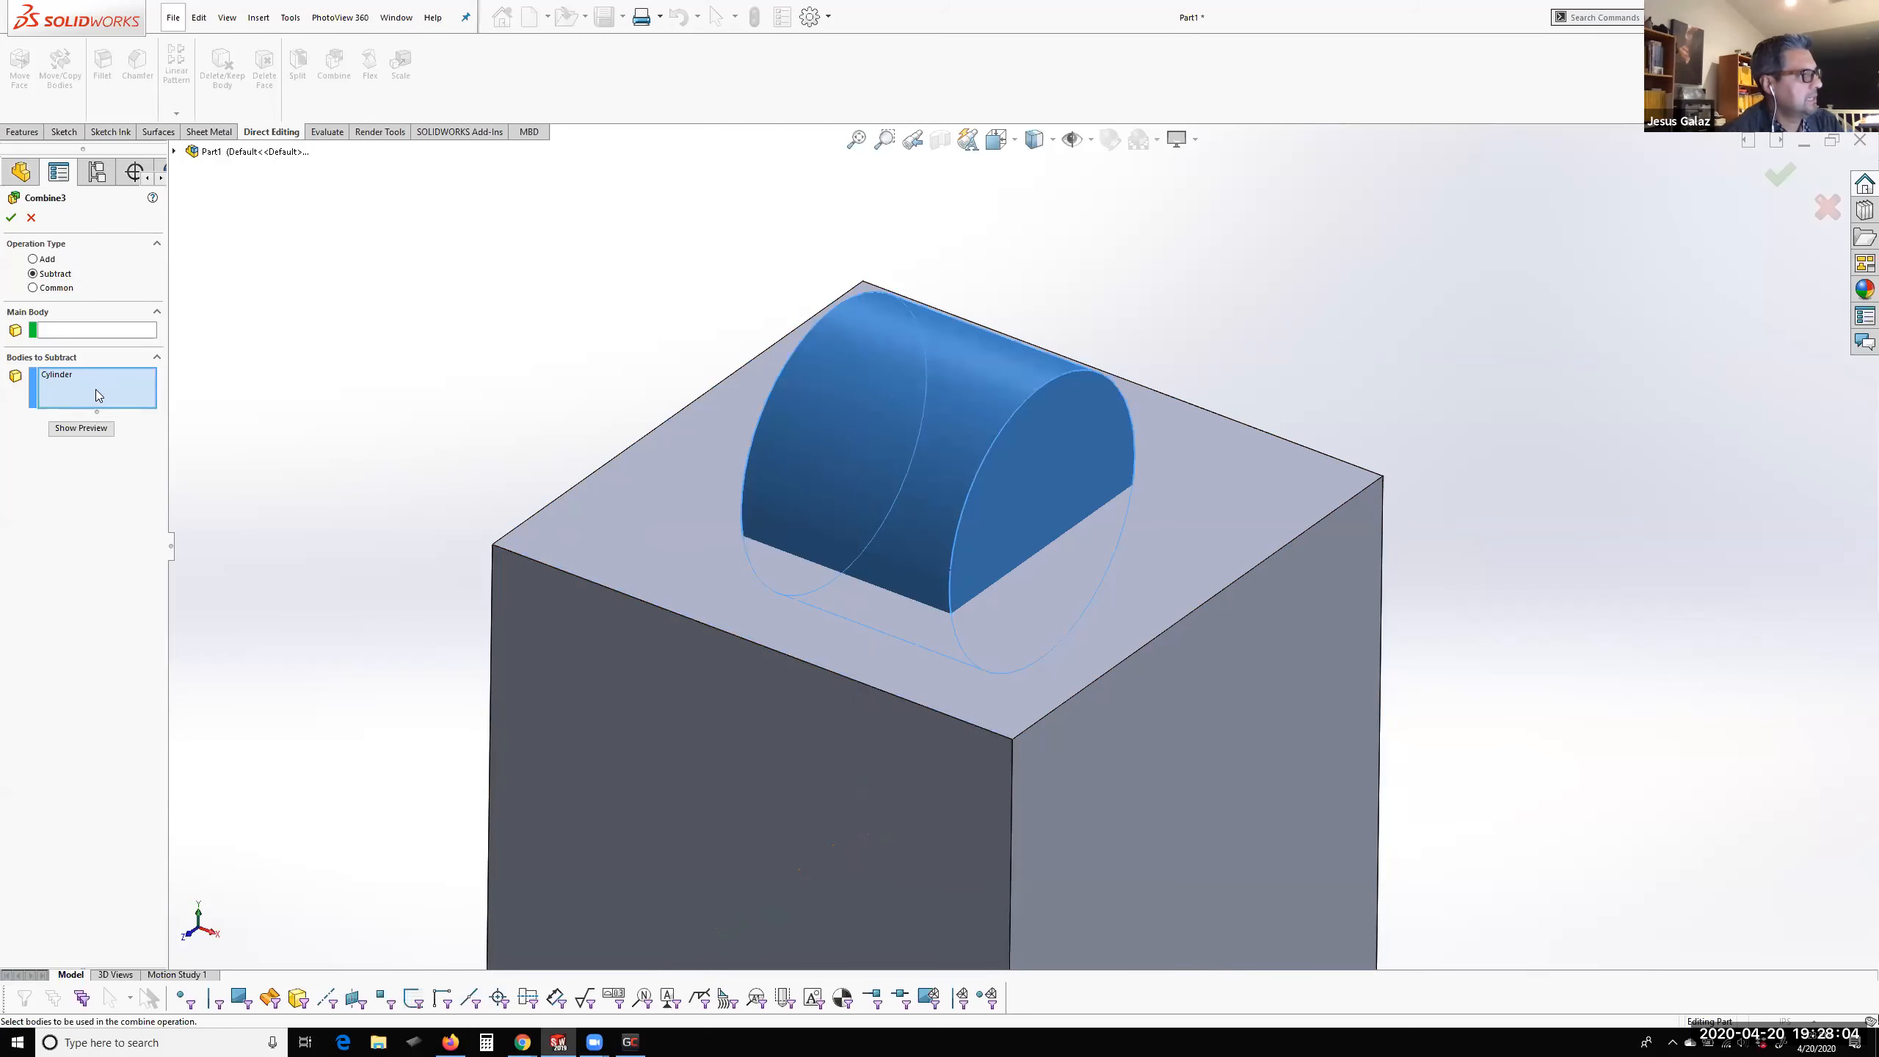
# Assign the Cube as the main body of the subtraction and preview the resulting cut
pyautogui.click(91, 332)
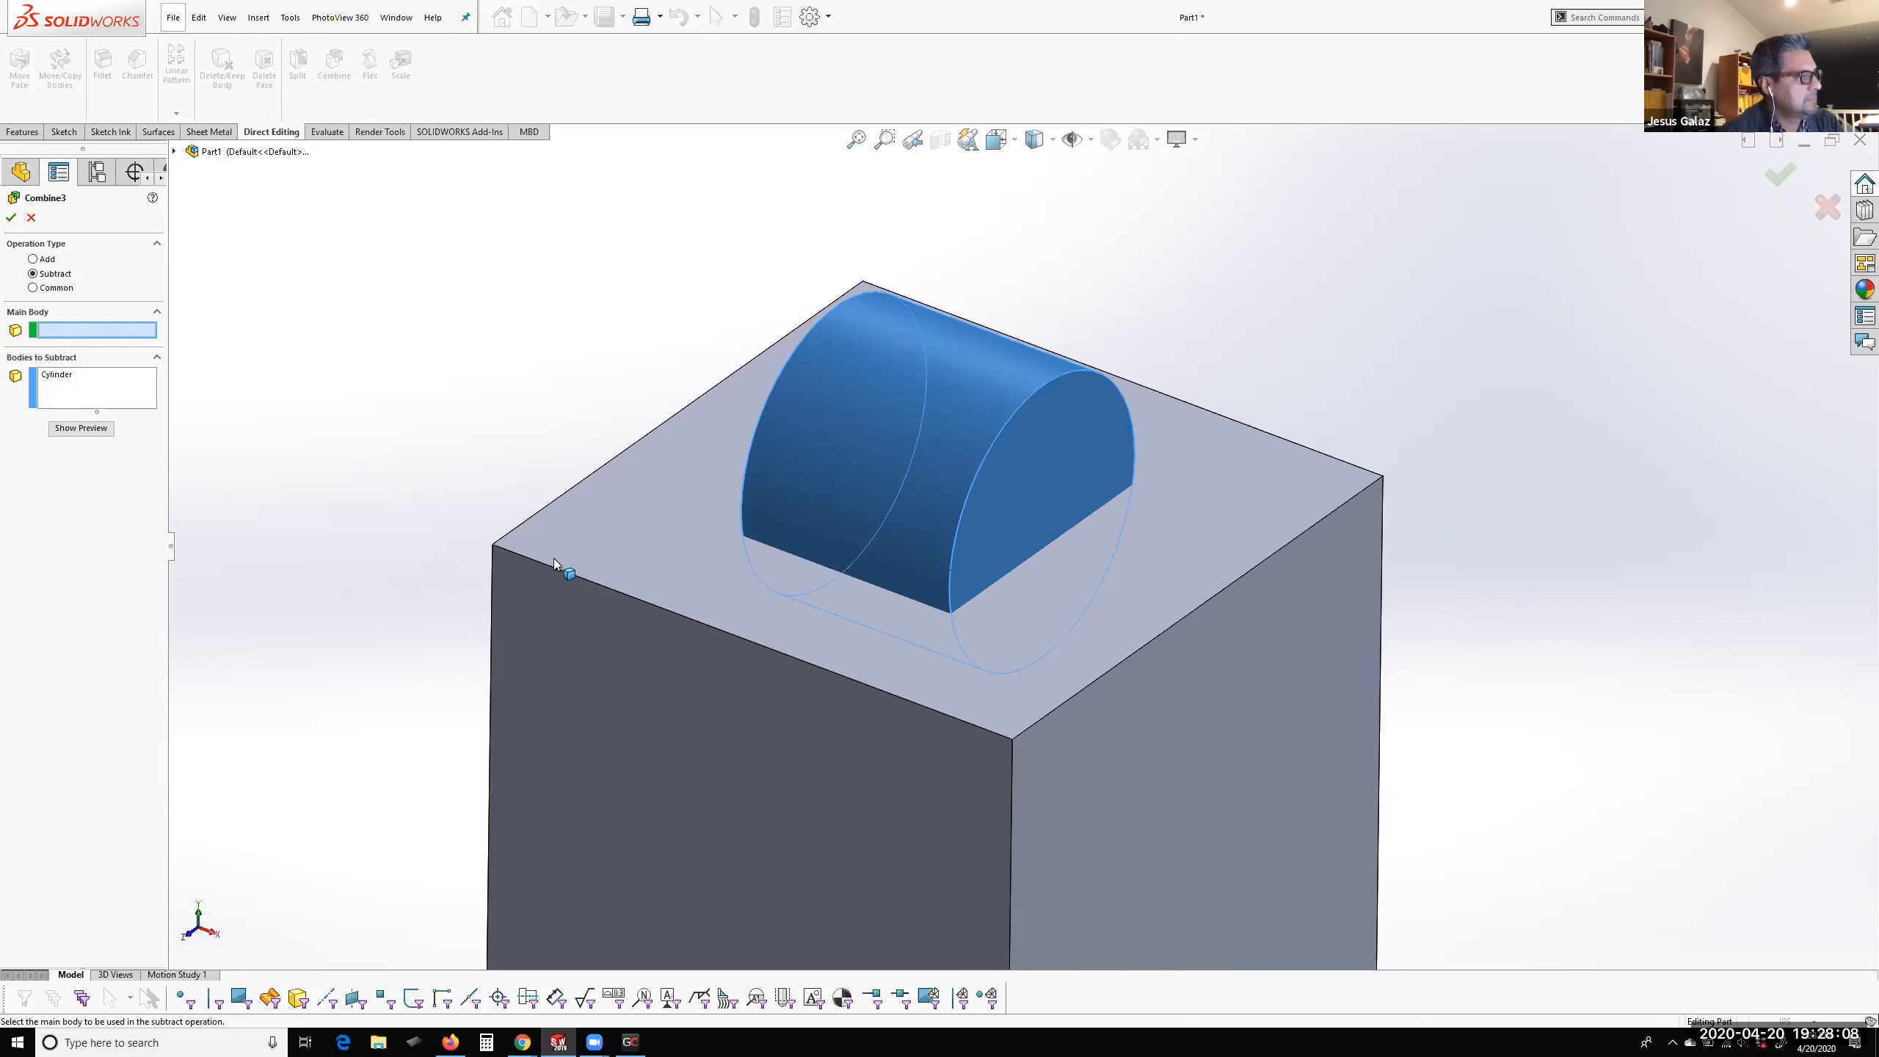
pyautogui.click(565, 542)
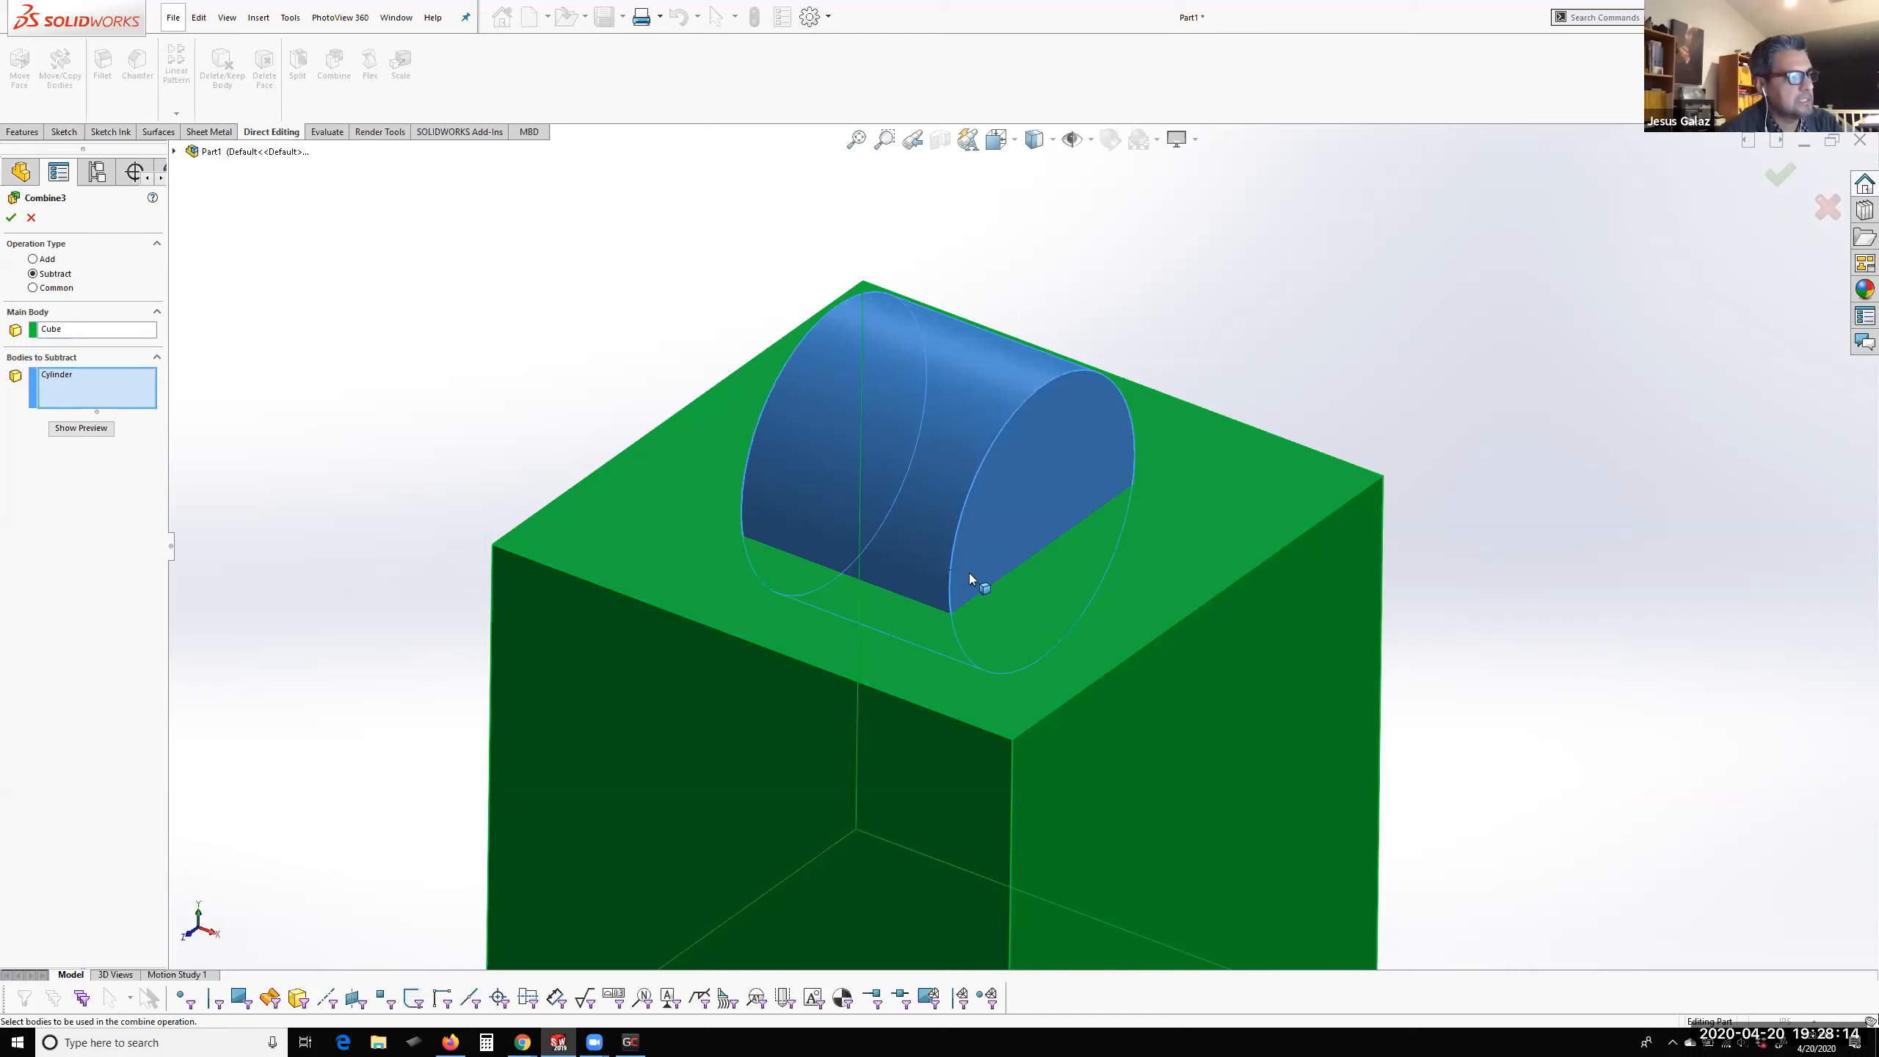
pyautogui.click(78, 429)
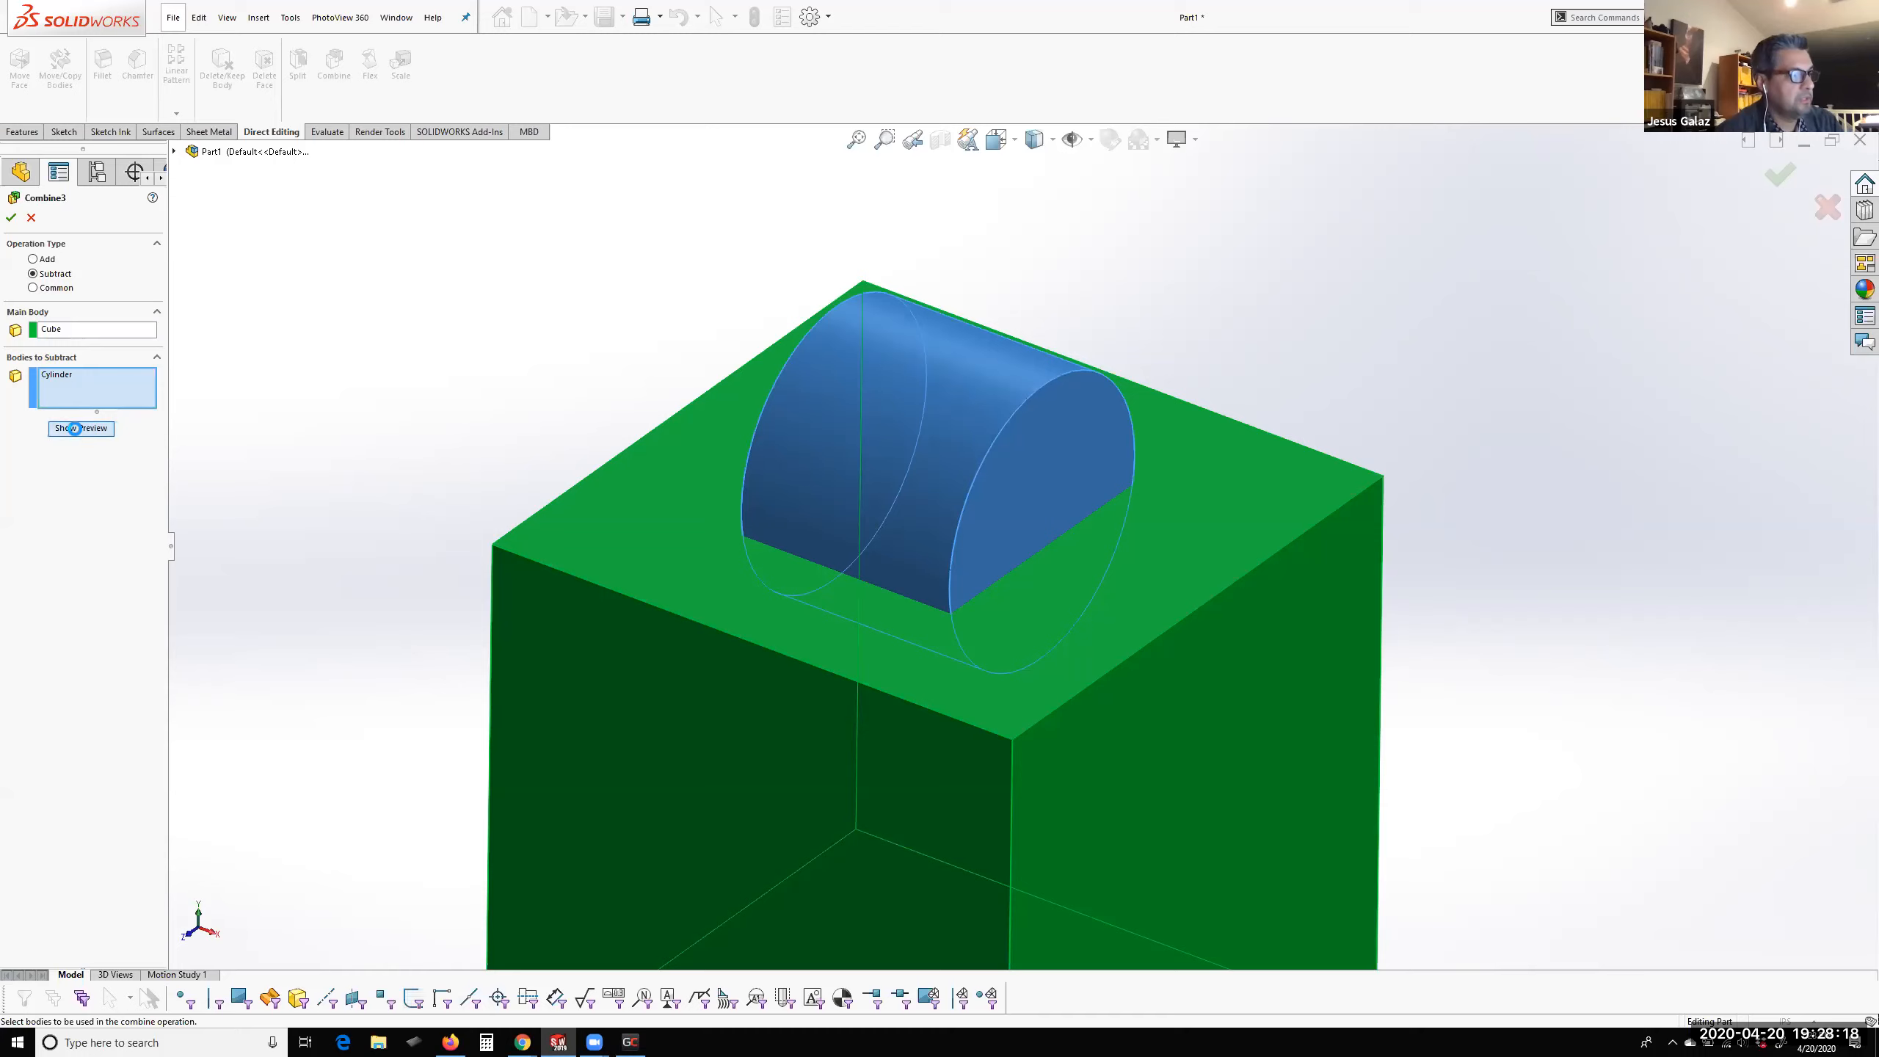
pyautogui.moveTo(560, 538); pyautogui.dragTo(665, 622, button='middle')
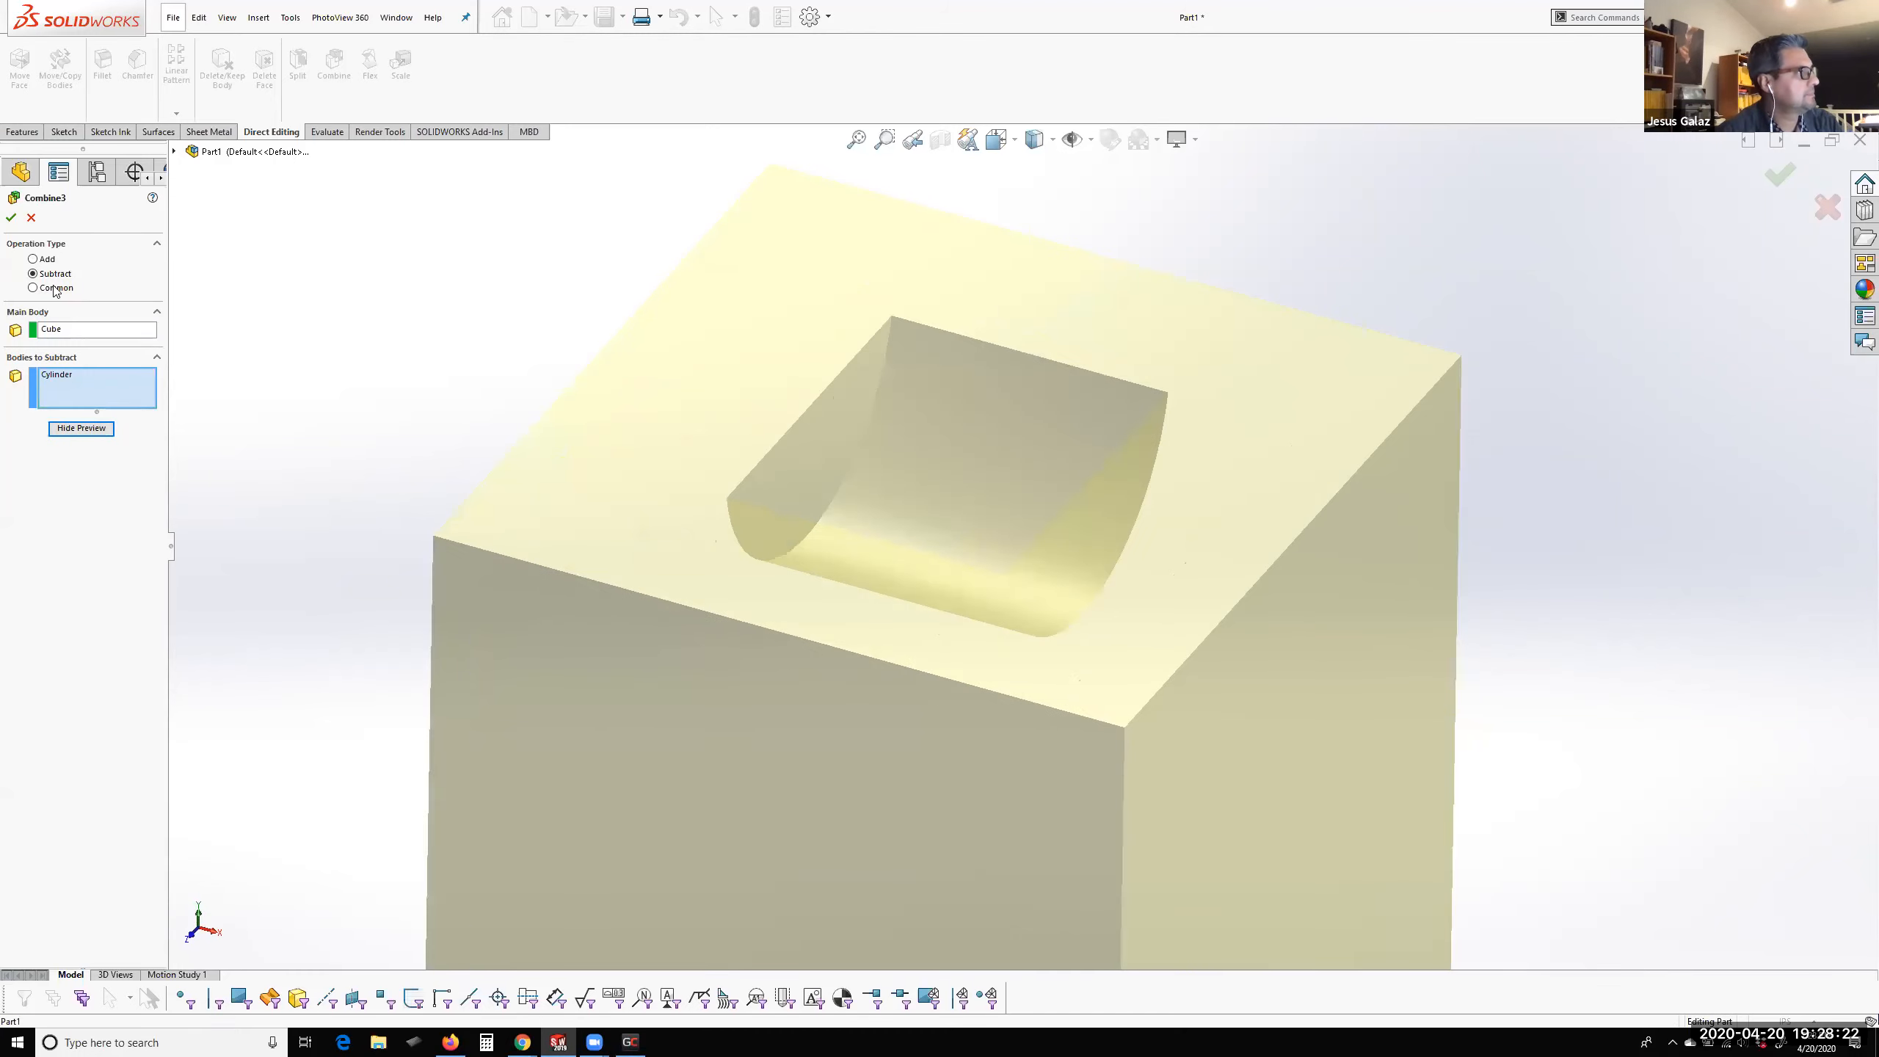
# Finish the Combine that subtracts the Cylinder from the Cube and inspect the cut in the cube's top face
pyautogui.click(71, 431)
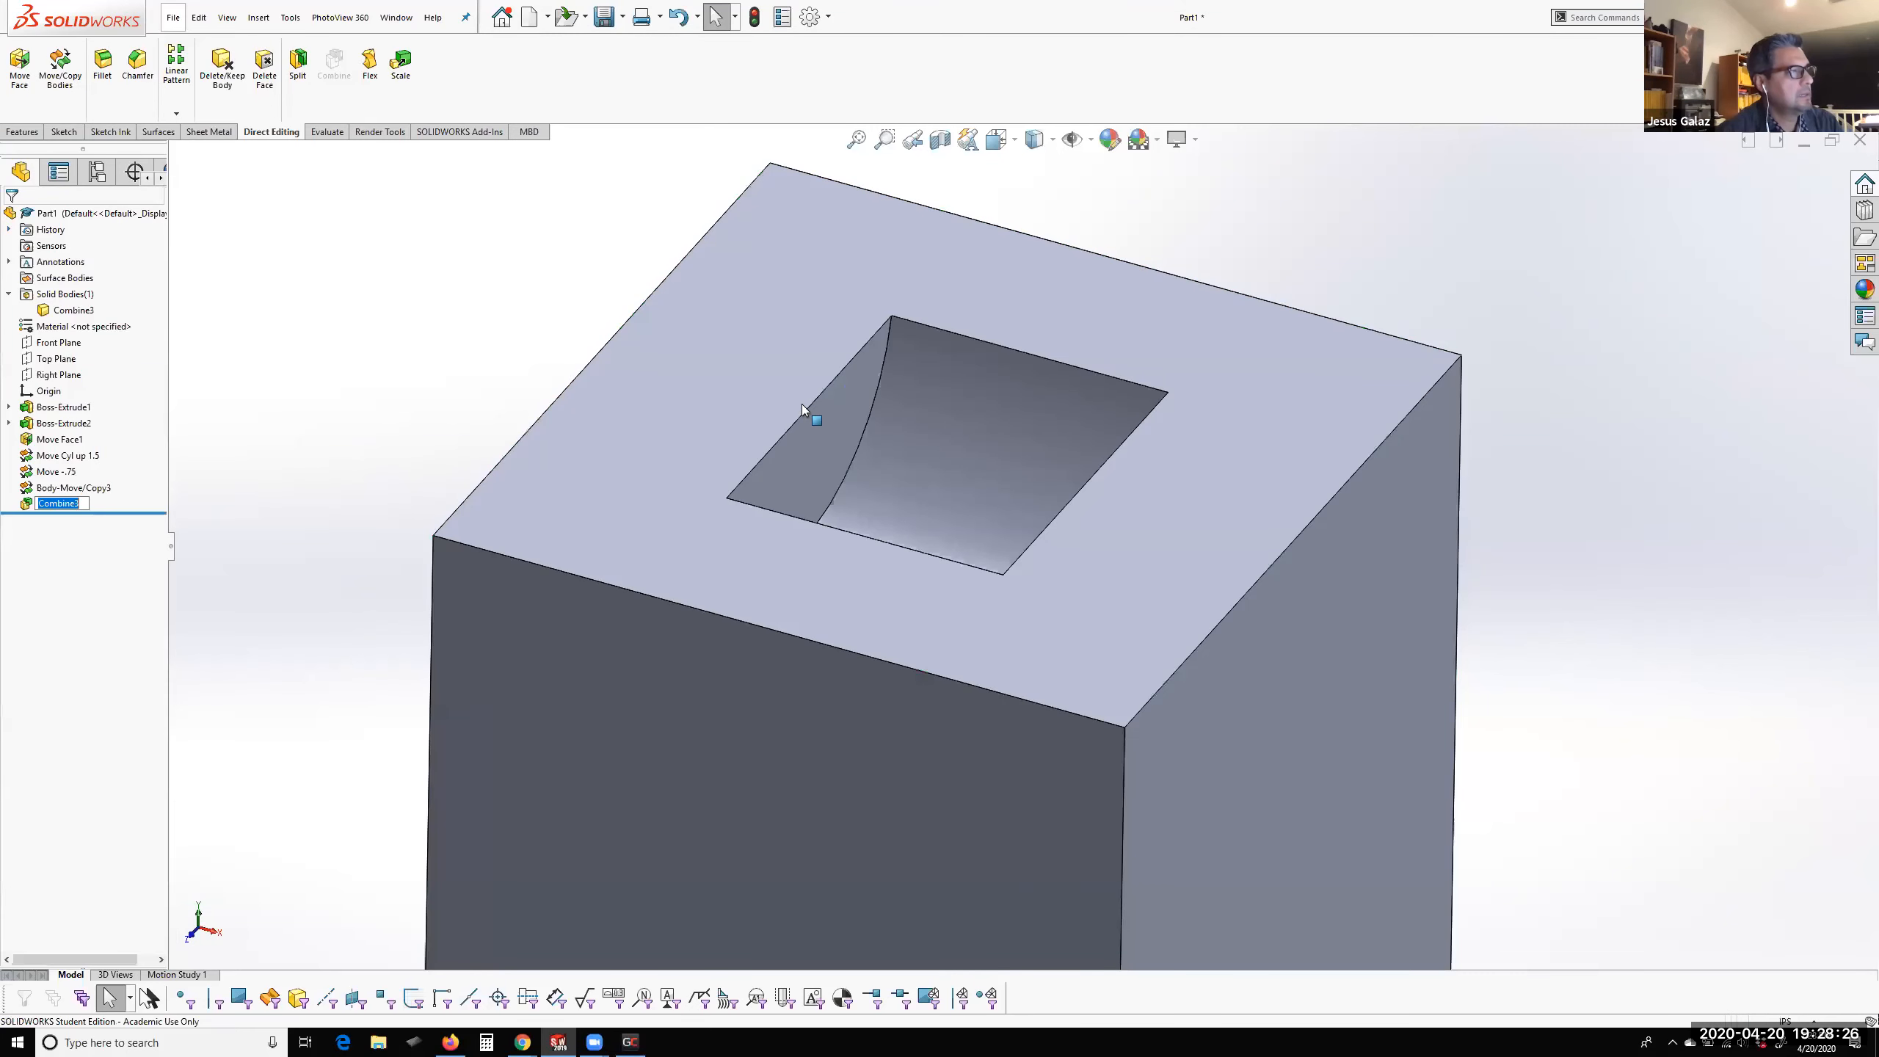
pyautogui.scroll(4, 1063, 477)
pyautogui.scroll(-7, 1056, 540)
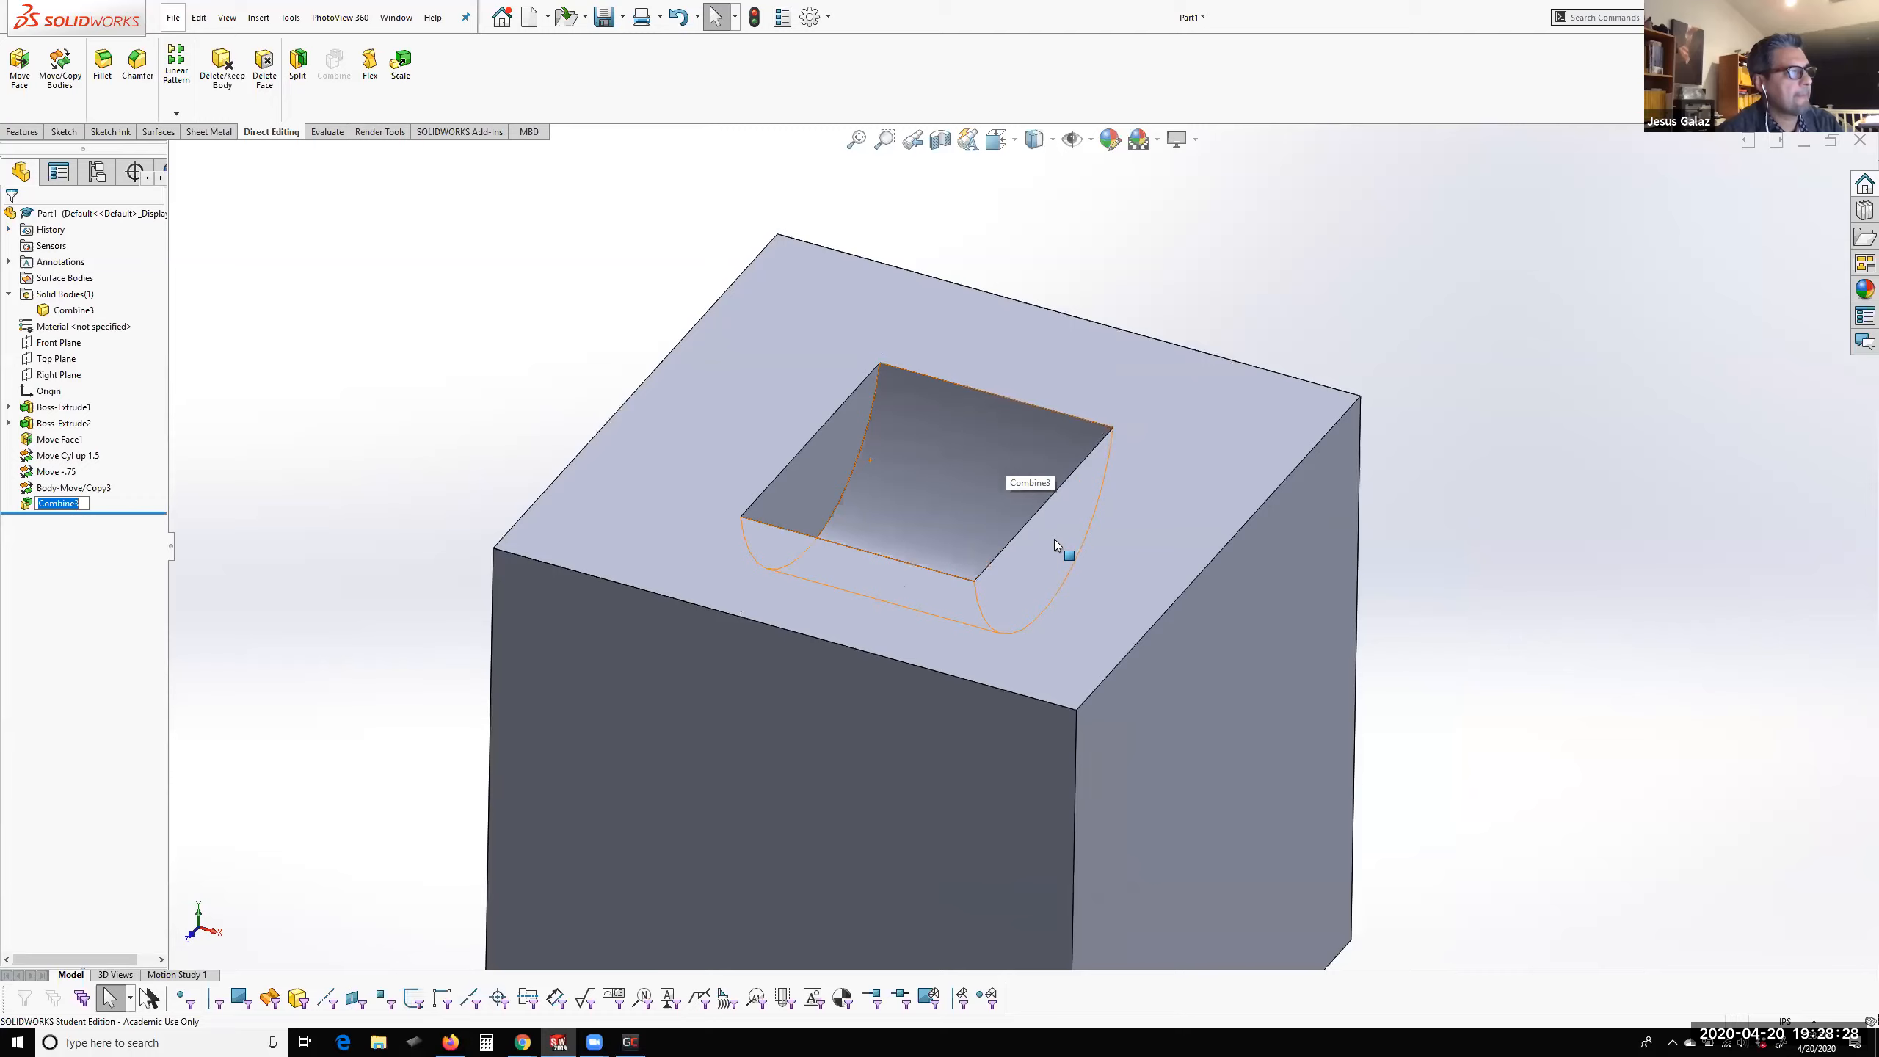
pyautogui.moveTo(1070, 551); pyautogui.dragTo(985, 714, button='middle')
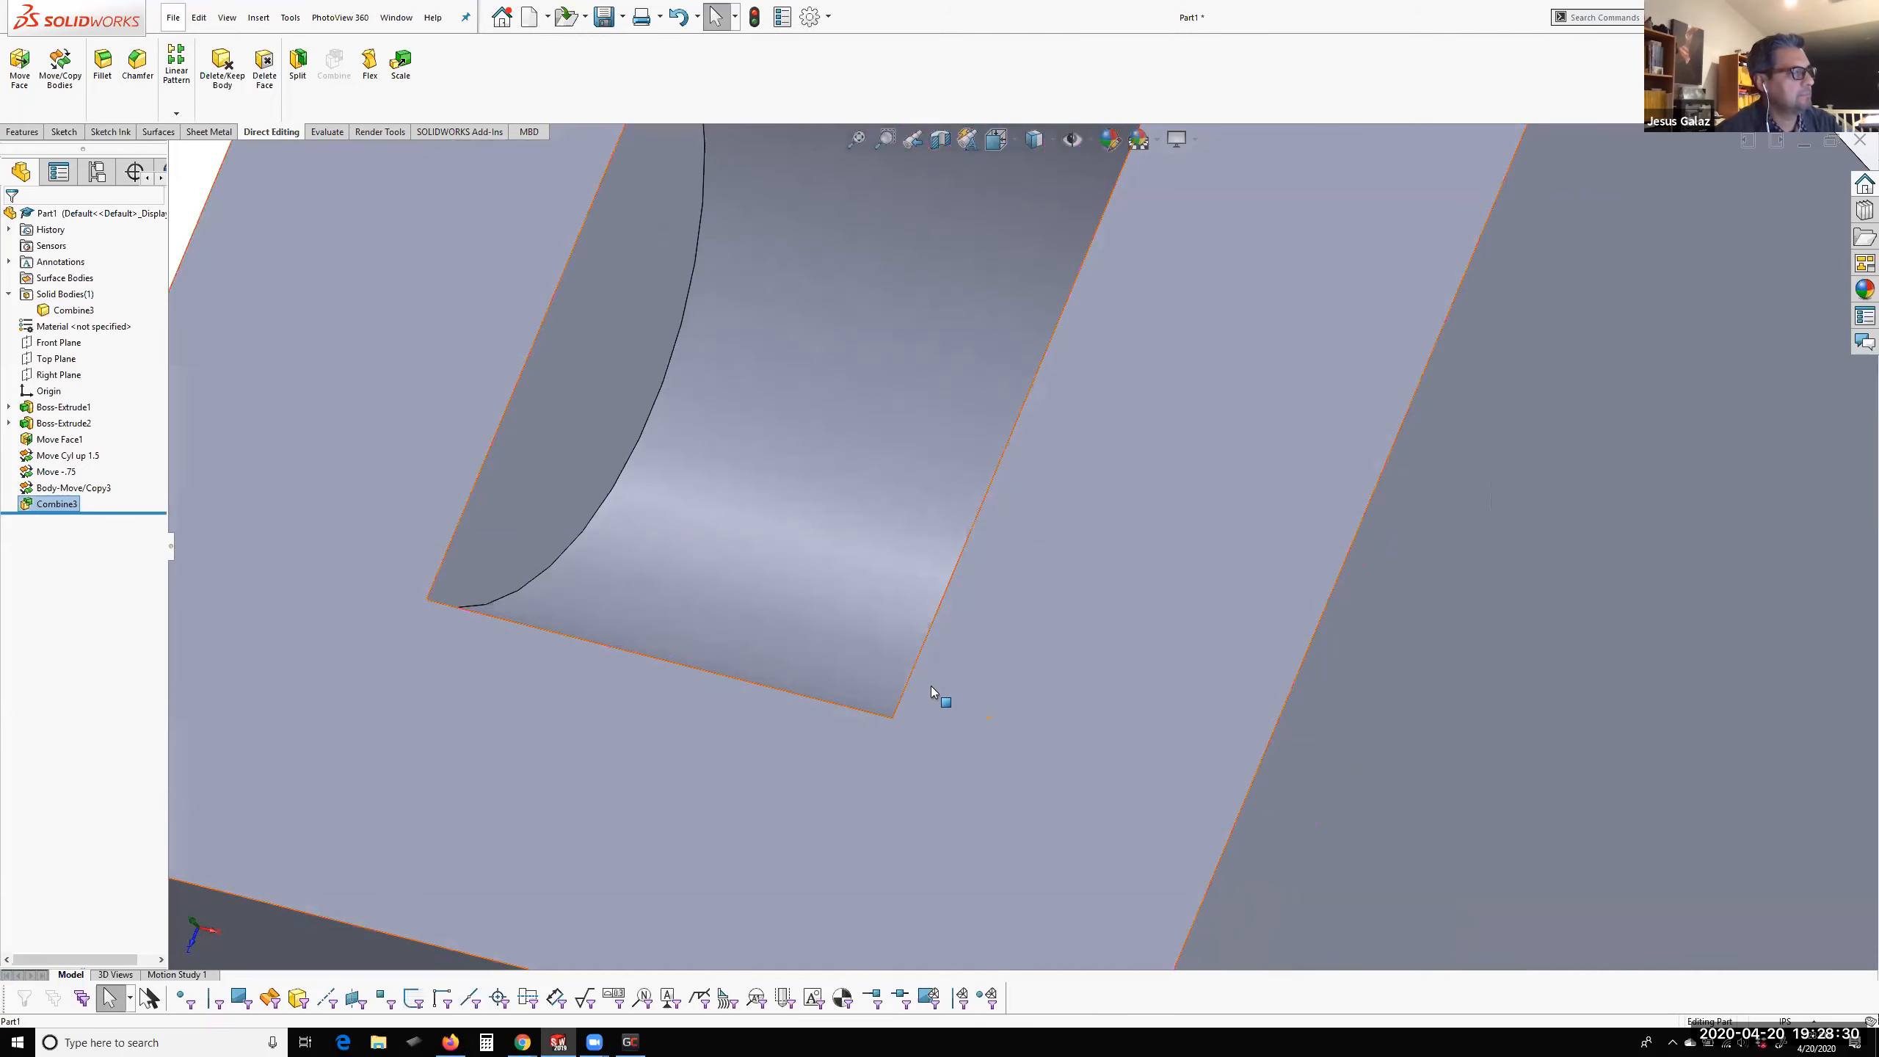
pyautogui.scroll(5, 936, 692)
pyautogui.moveTo(978, 557); pyautogui.dragTo(856, 437, button='middle')
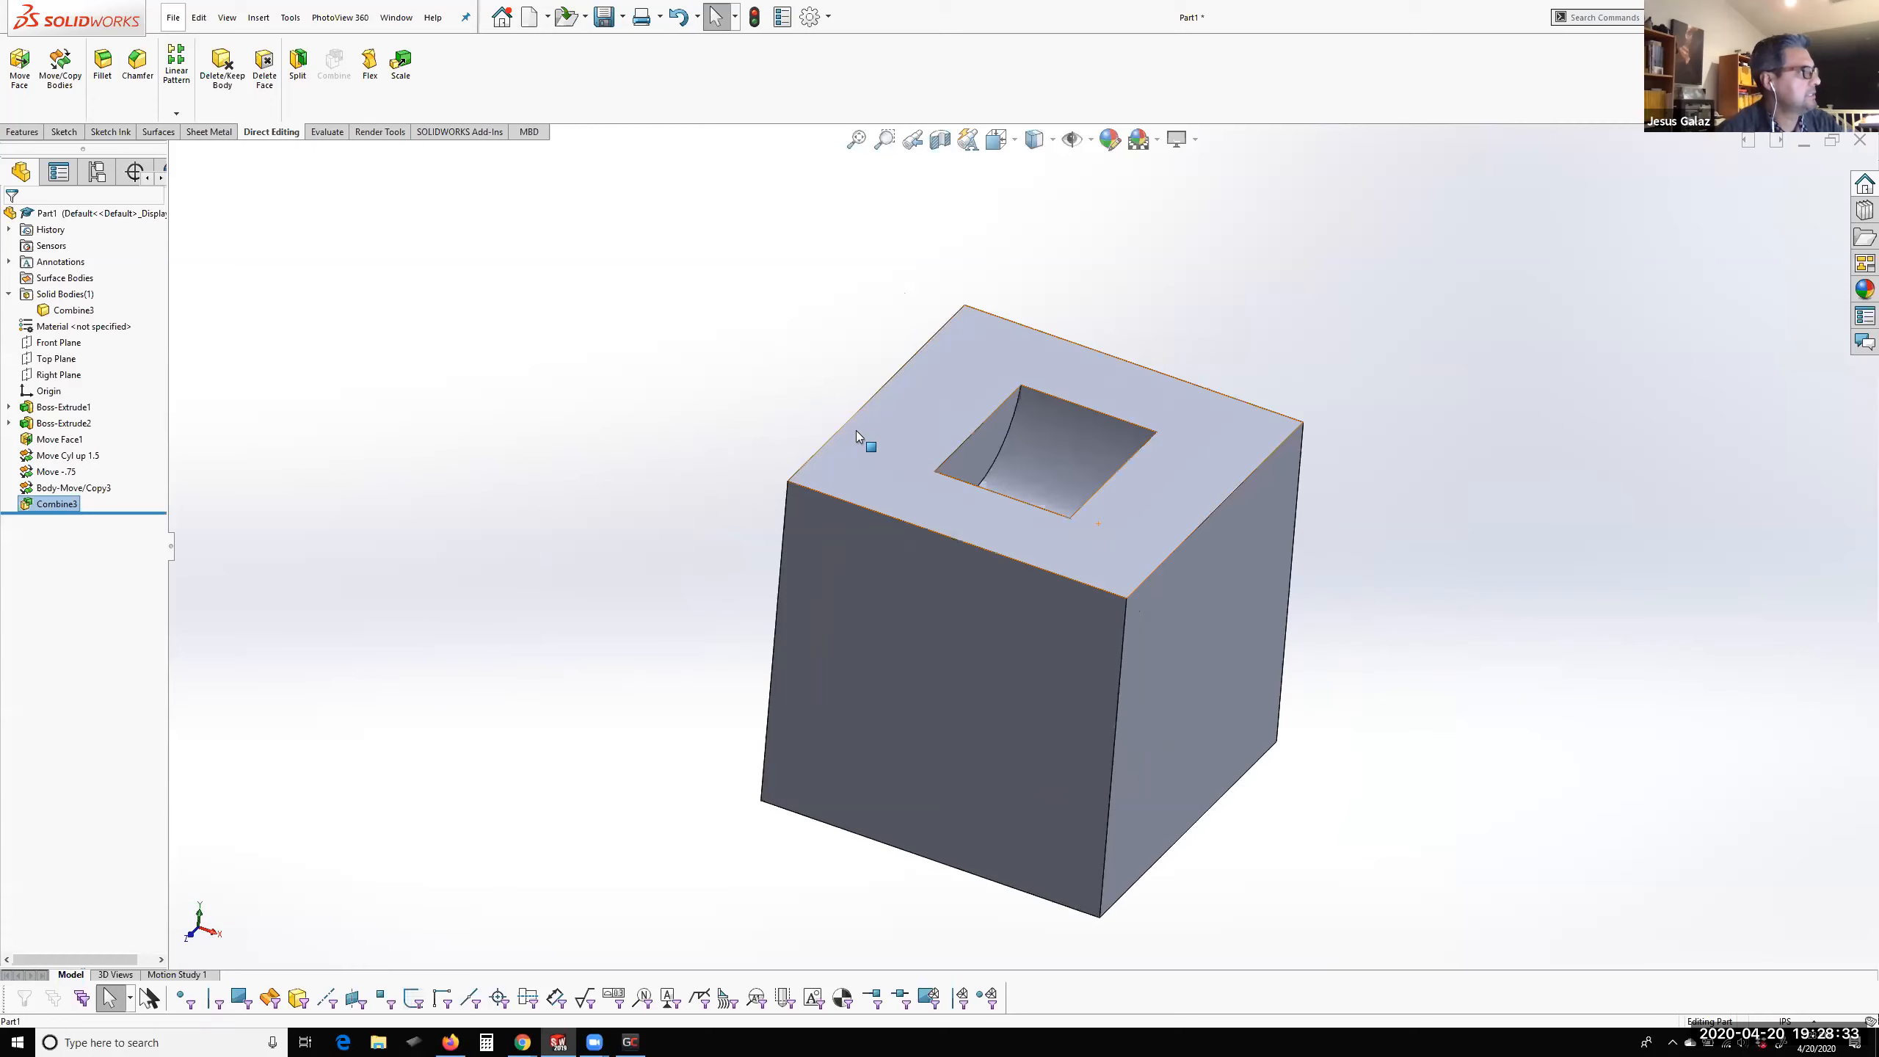
# Roll the feature history back to just before the Combine, after the last body move, to restore the separate Cube and Cylinder bodies
pyautogui.click(73, 487)
pyautogui.moveTo(699, 486)
pyautogui.mouseDown(button='middle')
pyautogui.moveTo(743, 420)
pyautogui.moveTo(784, 500)
pyautogui.moveTo(695, 518)
pyautogui.mouseUp(button='middle')
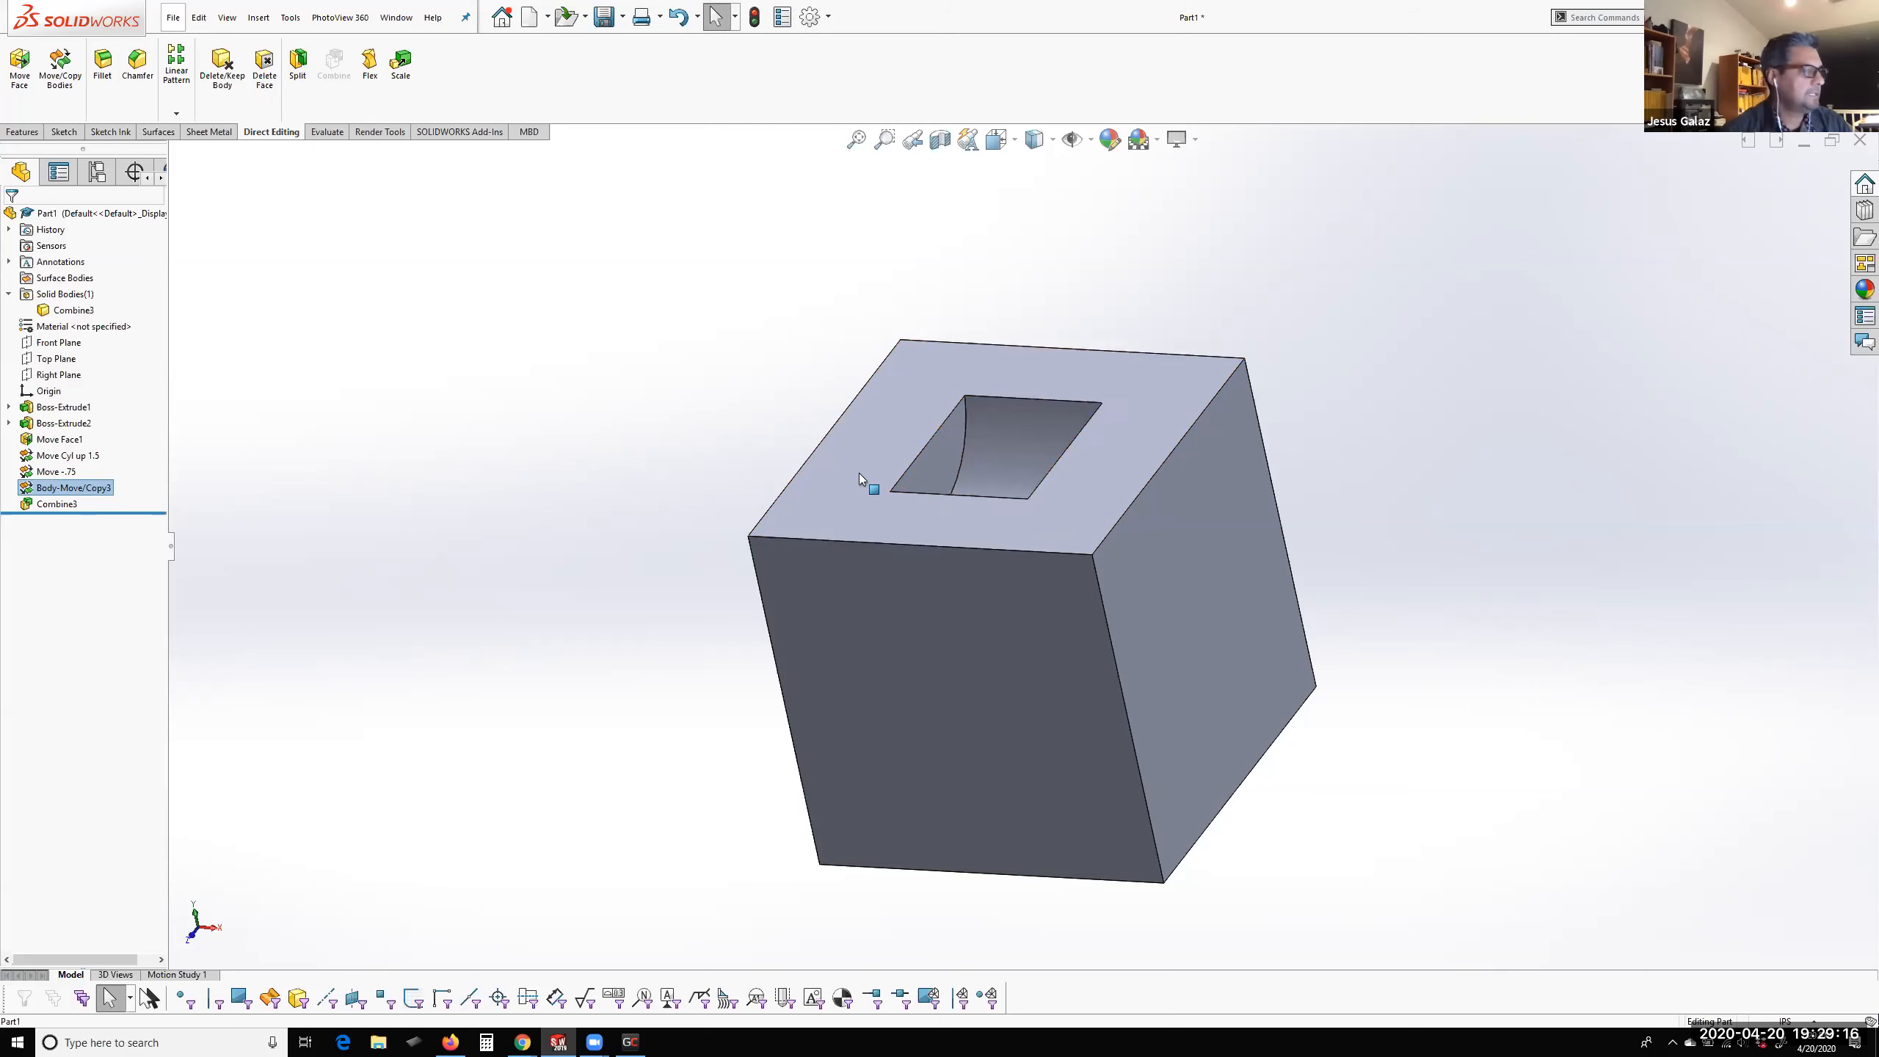
pyautogui.click(635, 455)
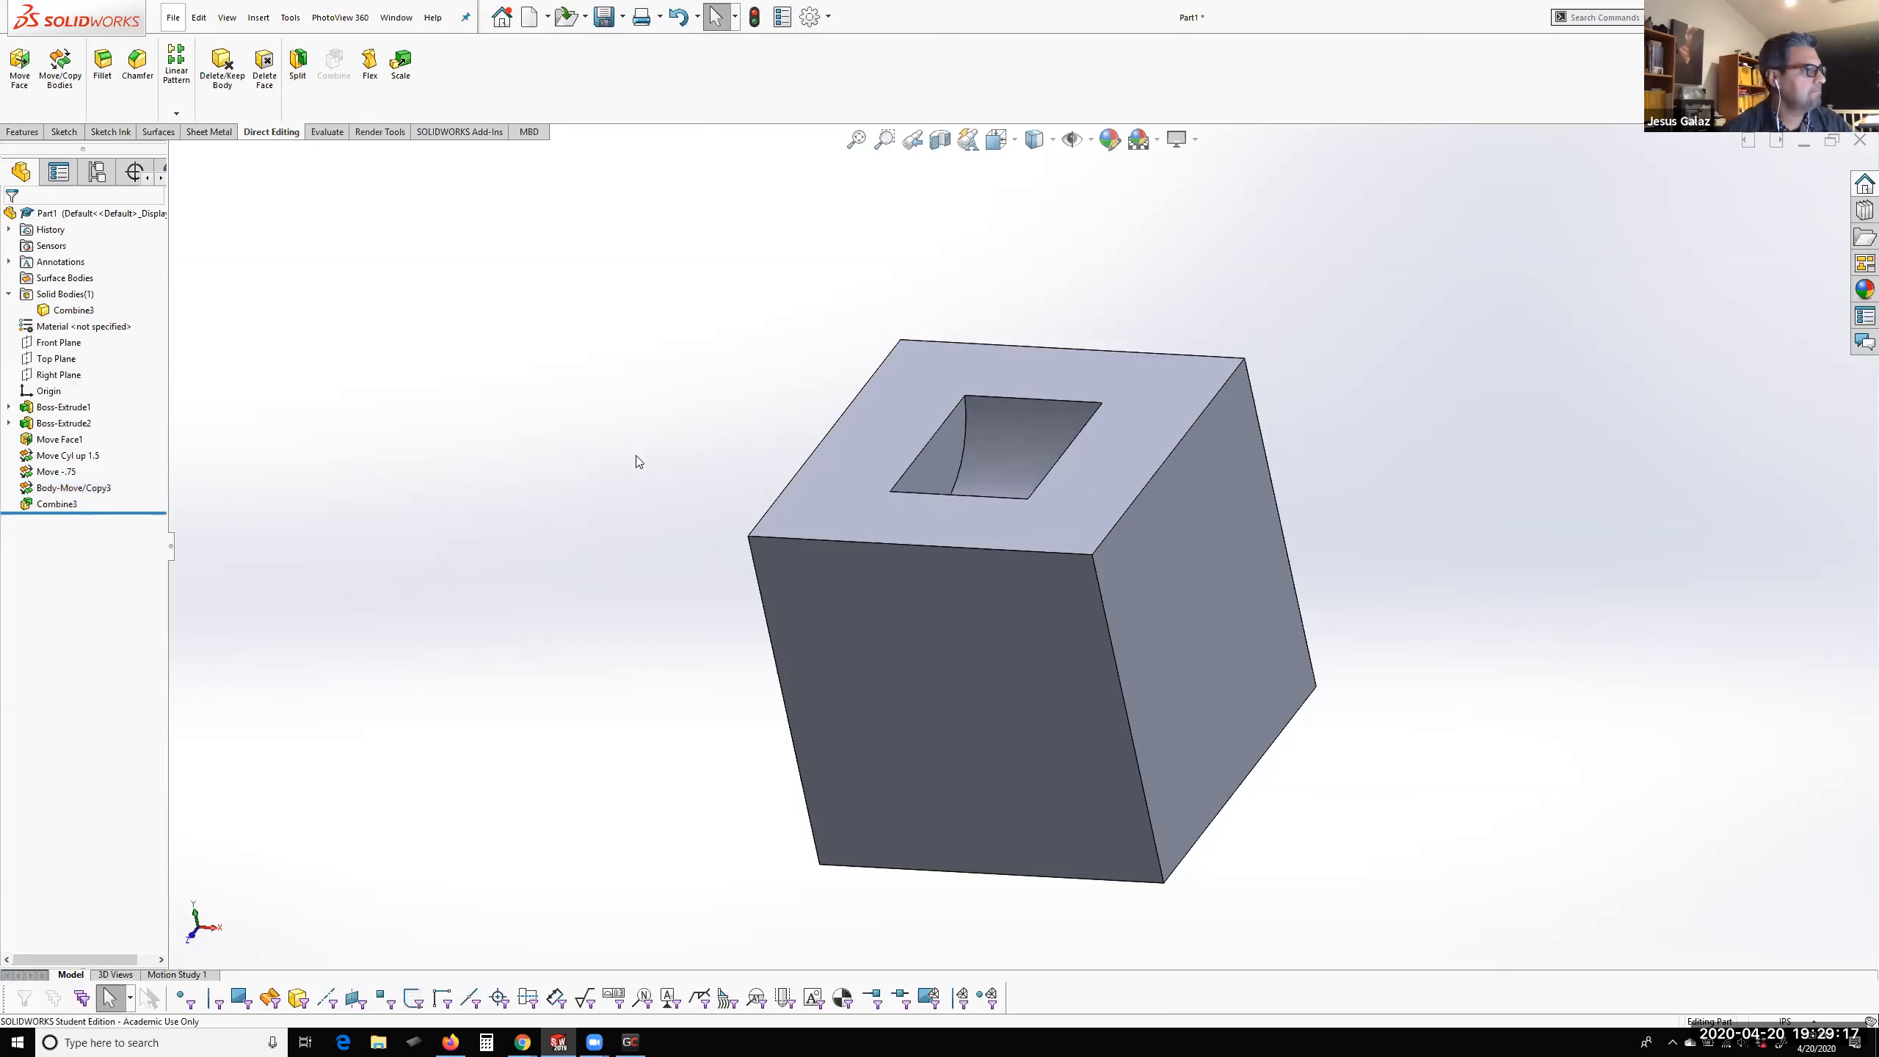
pyautogui.click(61, 490)
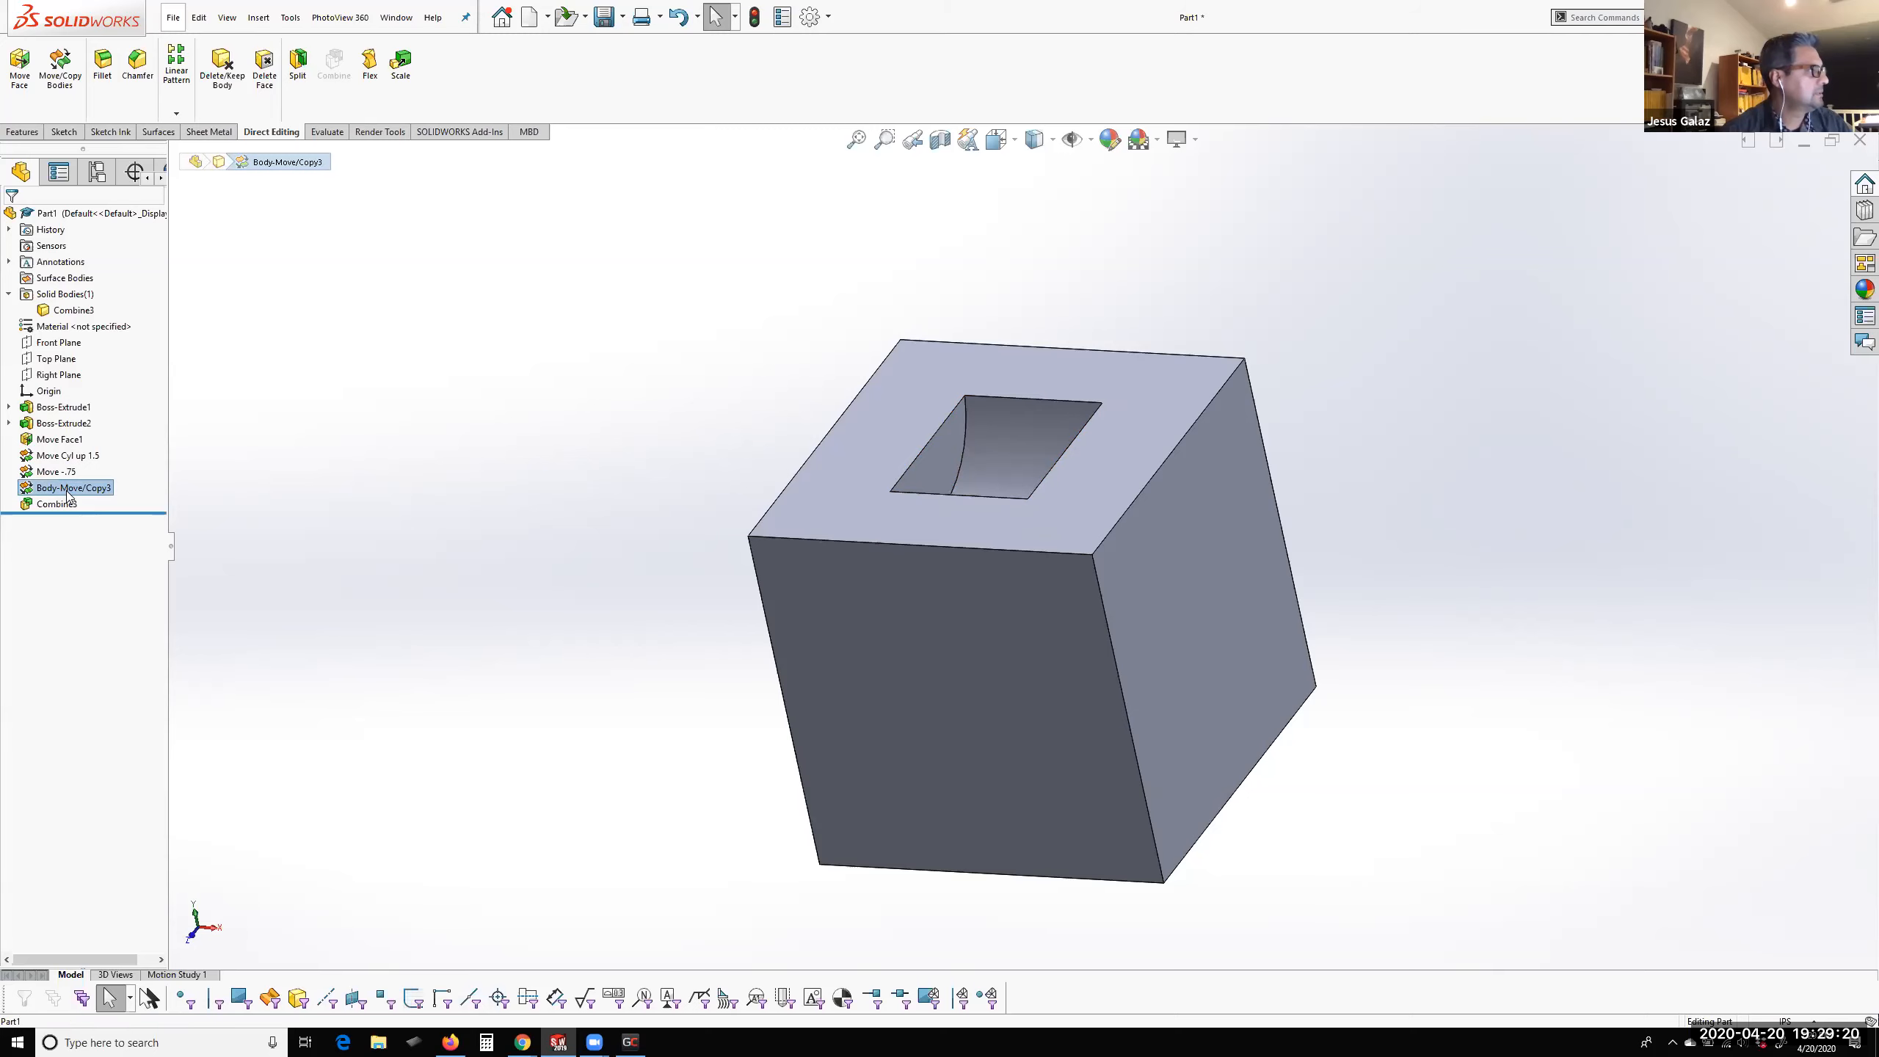
pyautogui.rightClick(65, 490)
pyautogui.click(46, 514)
pyautogui.moveTo(46, 513); pyautogui.dragTo(57, 502)
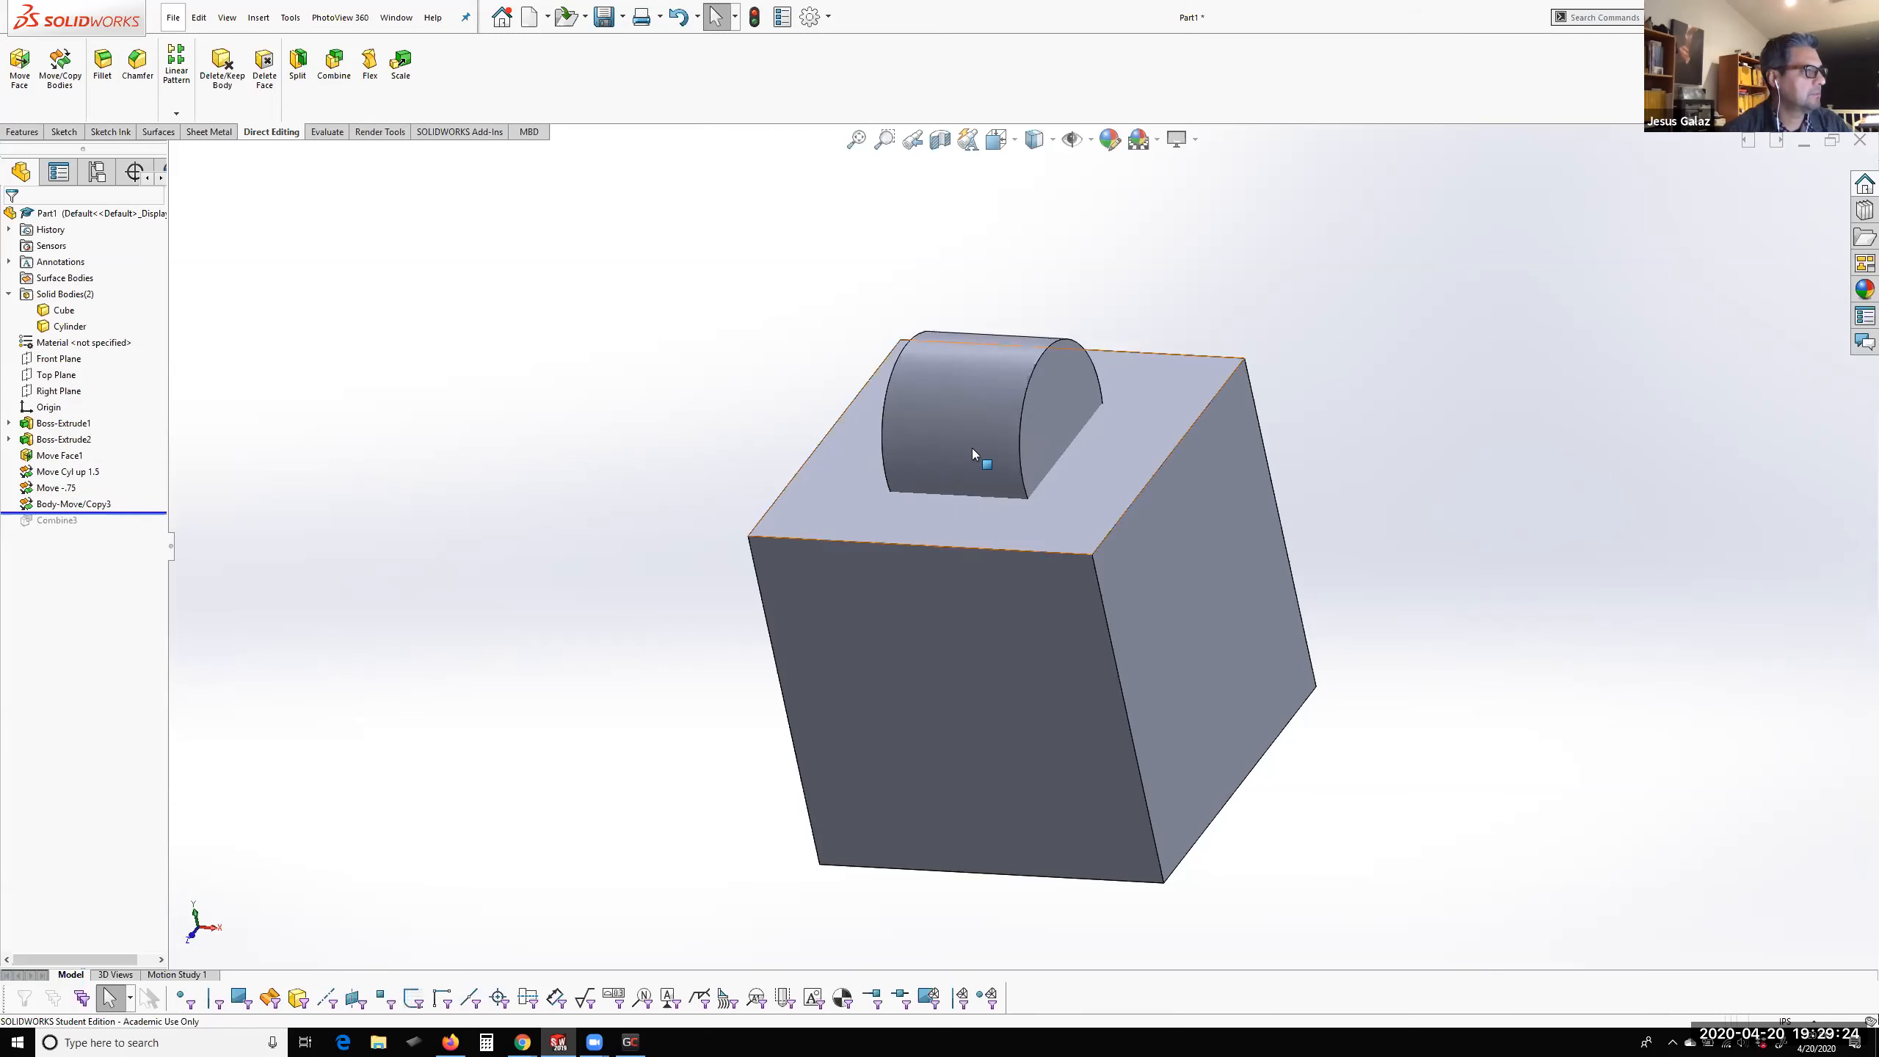
# Move the Cylinder body about -1.18 in along X on the cube's top
pyautogui.click(973, 454)
pyautogui.hotkey('ctrl', '1')
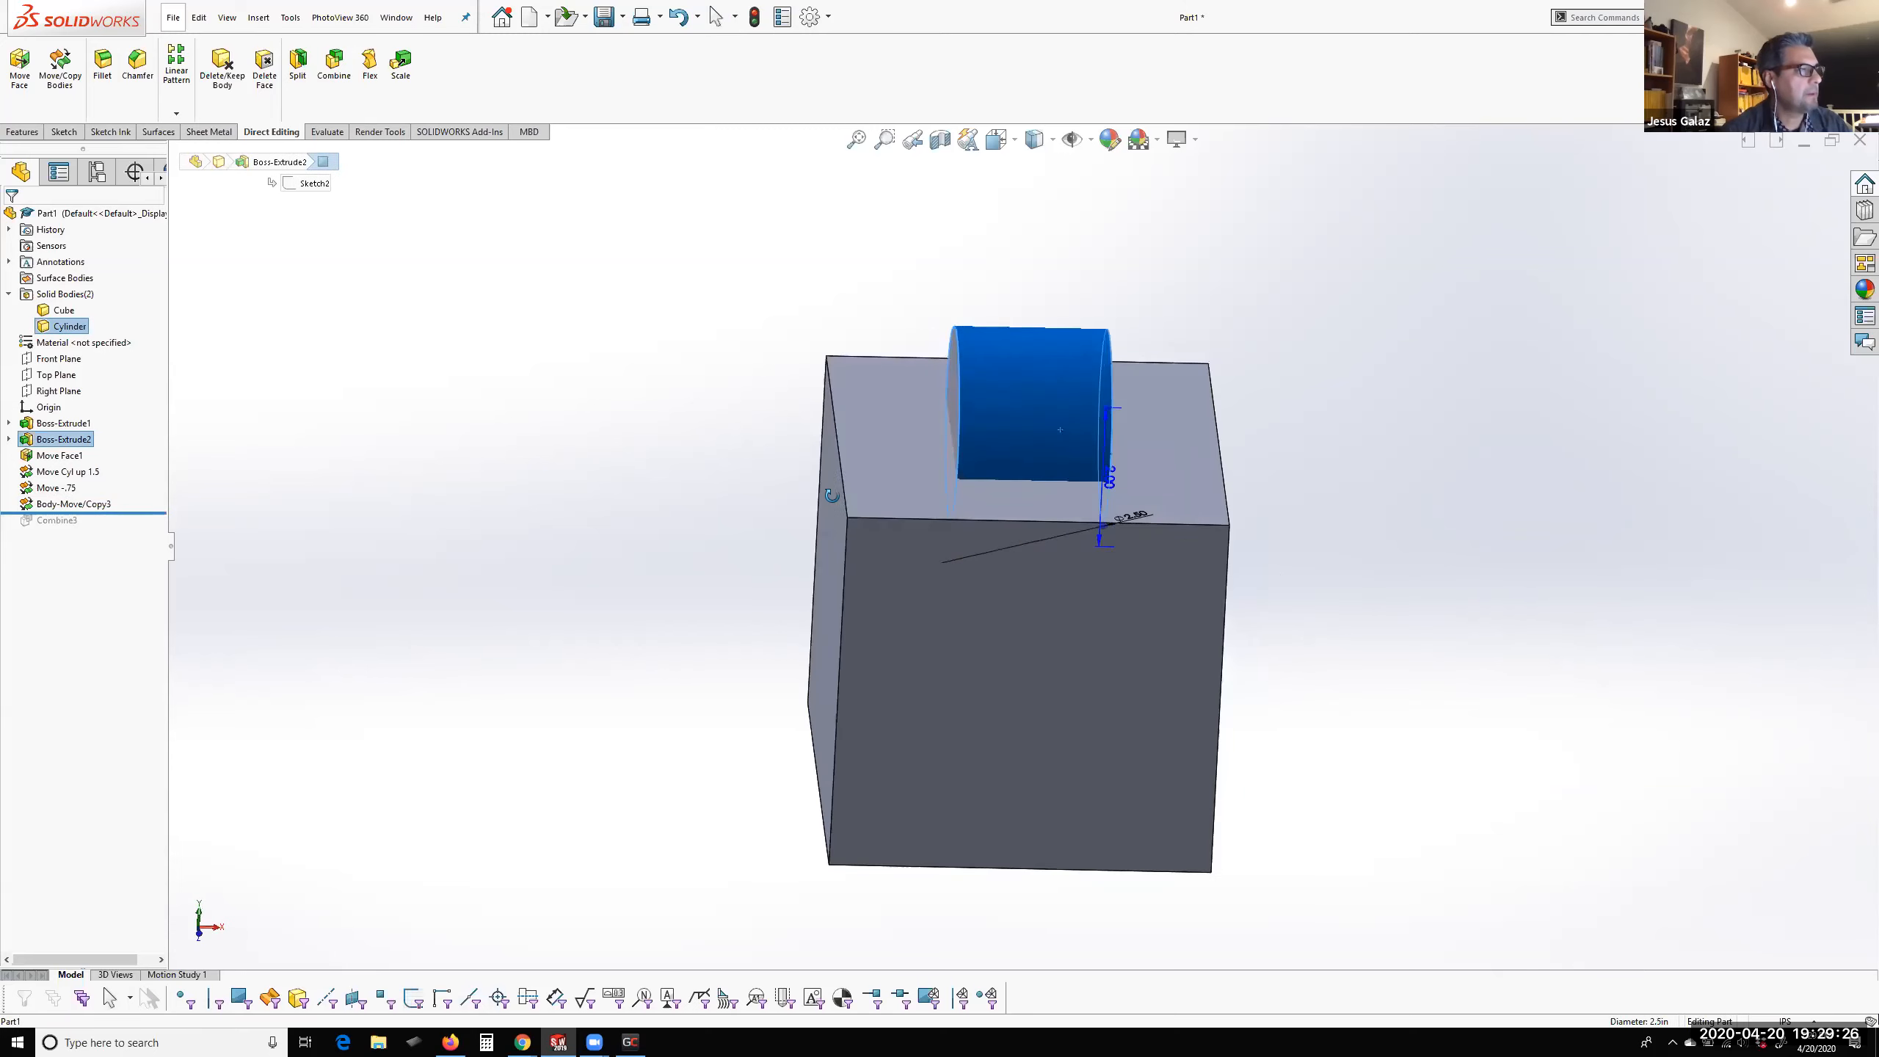
pyautogui.click(54, 75)
pyautogui.moveTo(1088, 432); pyautogui.dragTo(1016, 433)
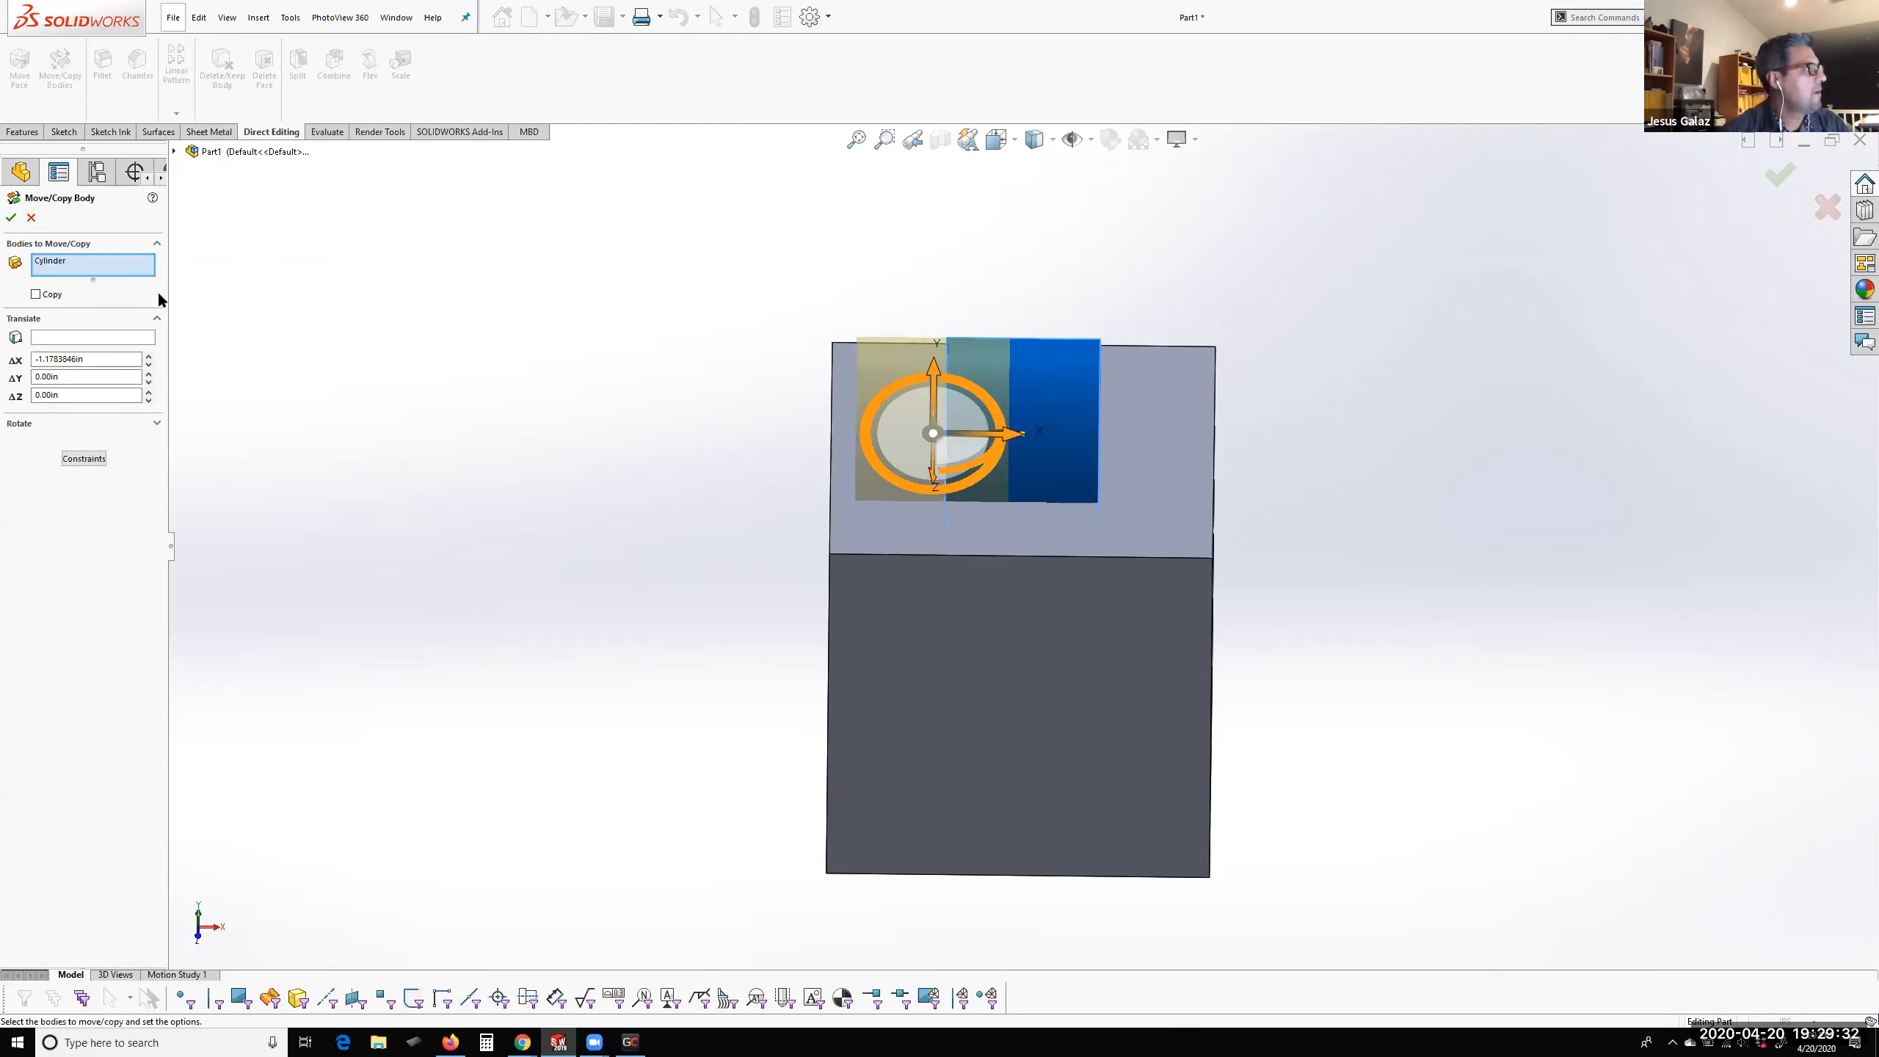
pyautogui.click(10, 216)
pyautogui.moveTo(778, 409)
pyautogui.mouseDown(button='middle')
pyautogui.moveTo(752, 430)
pyautogui.moveTo(765, 442)
pyautogui.mouseUp(button='middle')
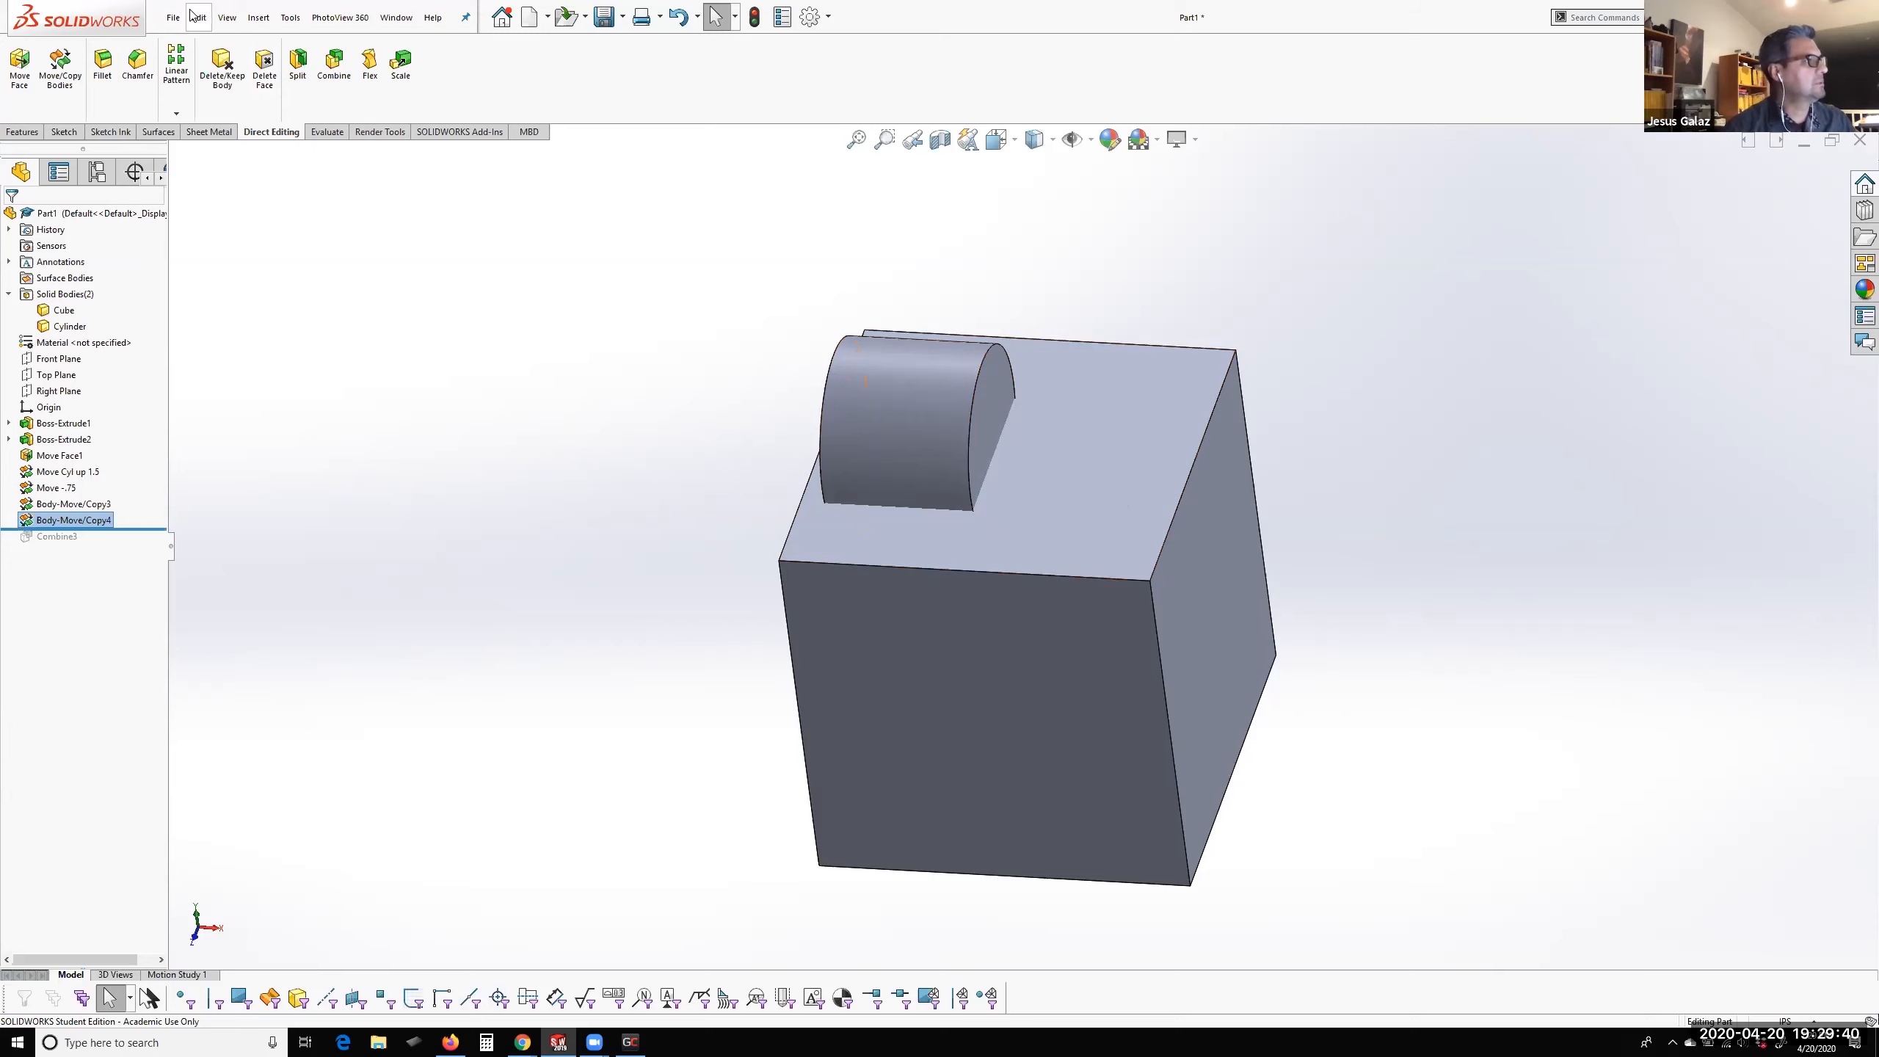
# Scale the Cylinder body non-uniformly about its centroid, with a factor of 0.5 in X and 1 in Y and Z
pyautogui.click(406, 70)
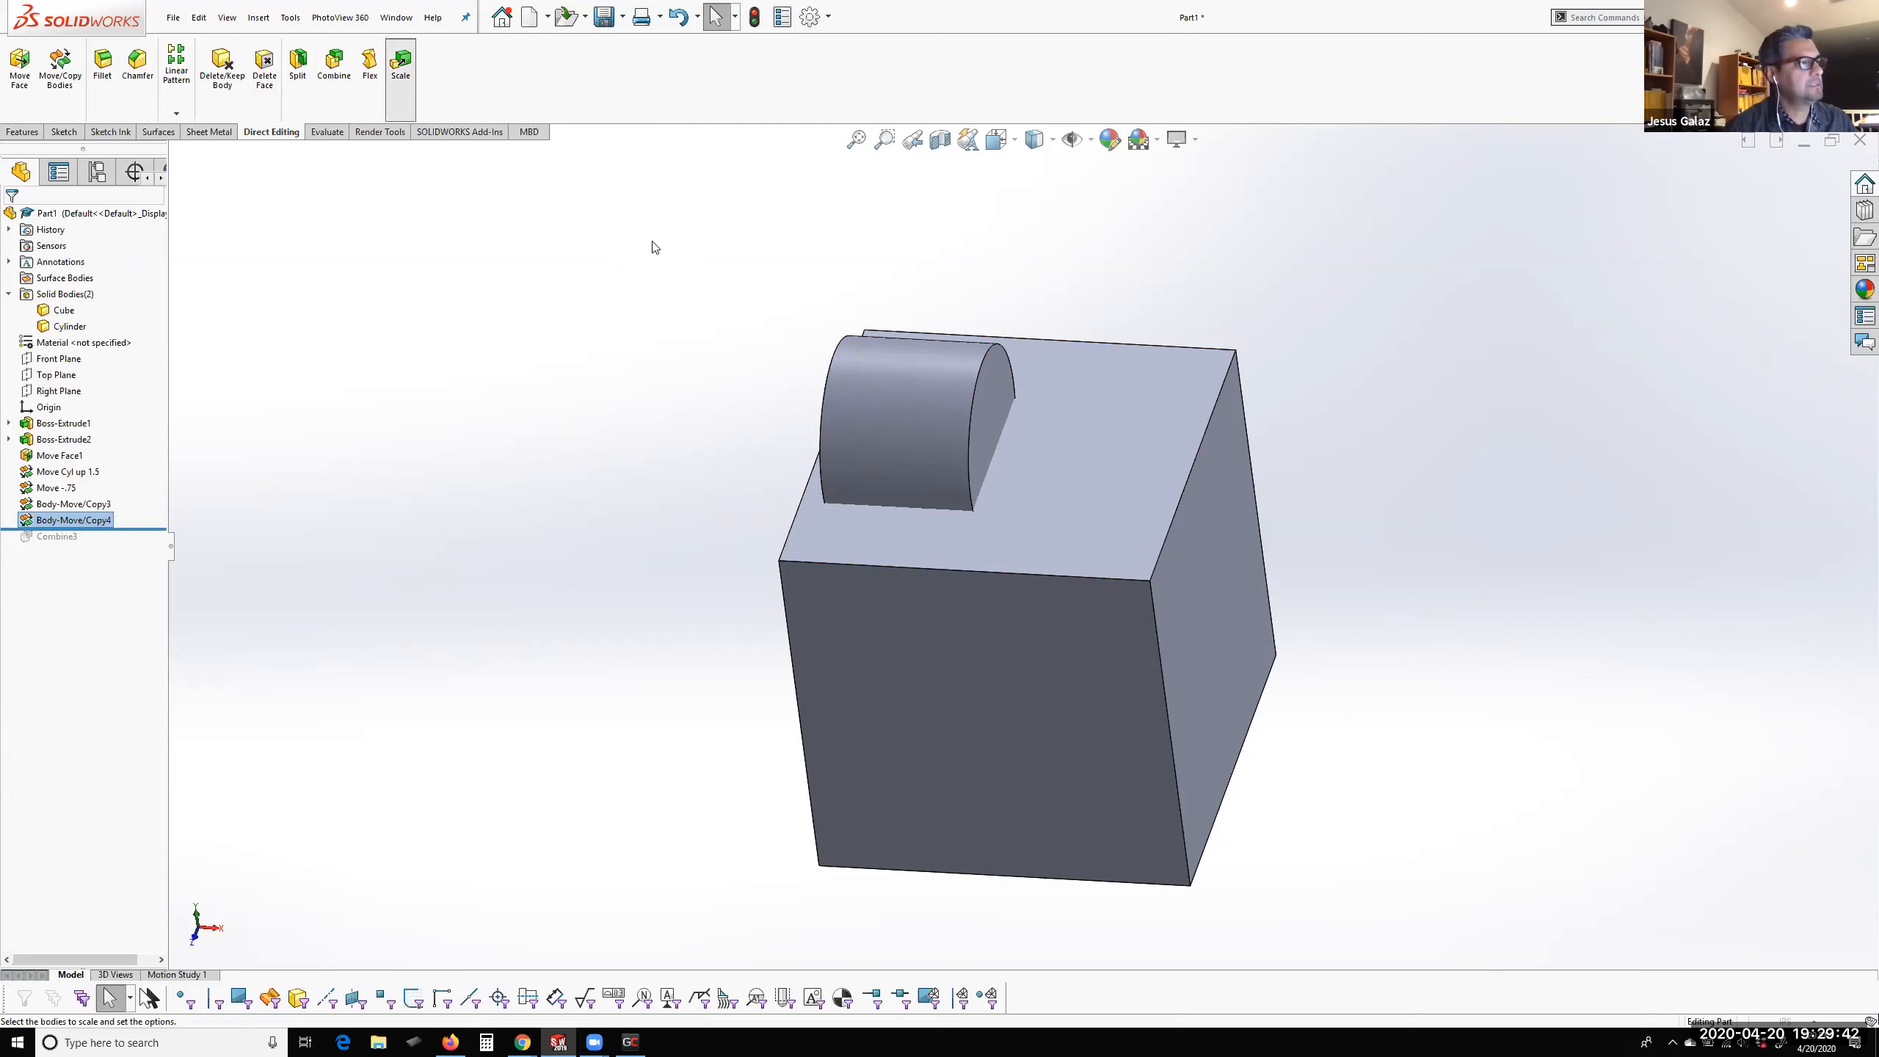
pyautogui.click(891, 413)
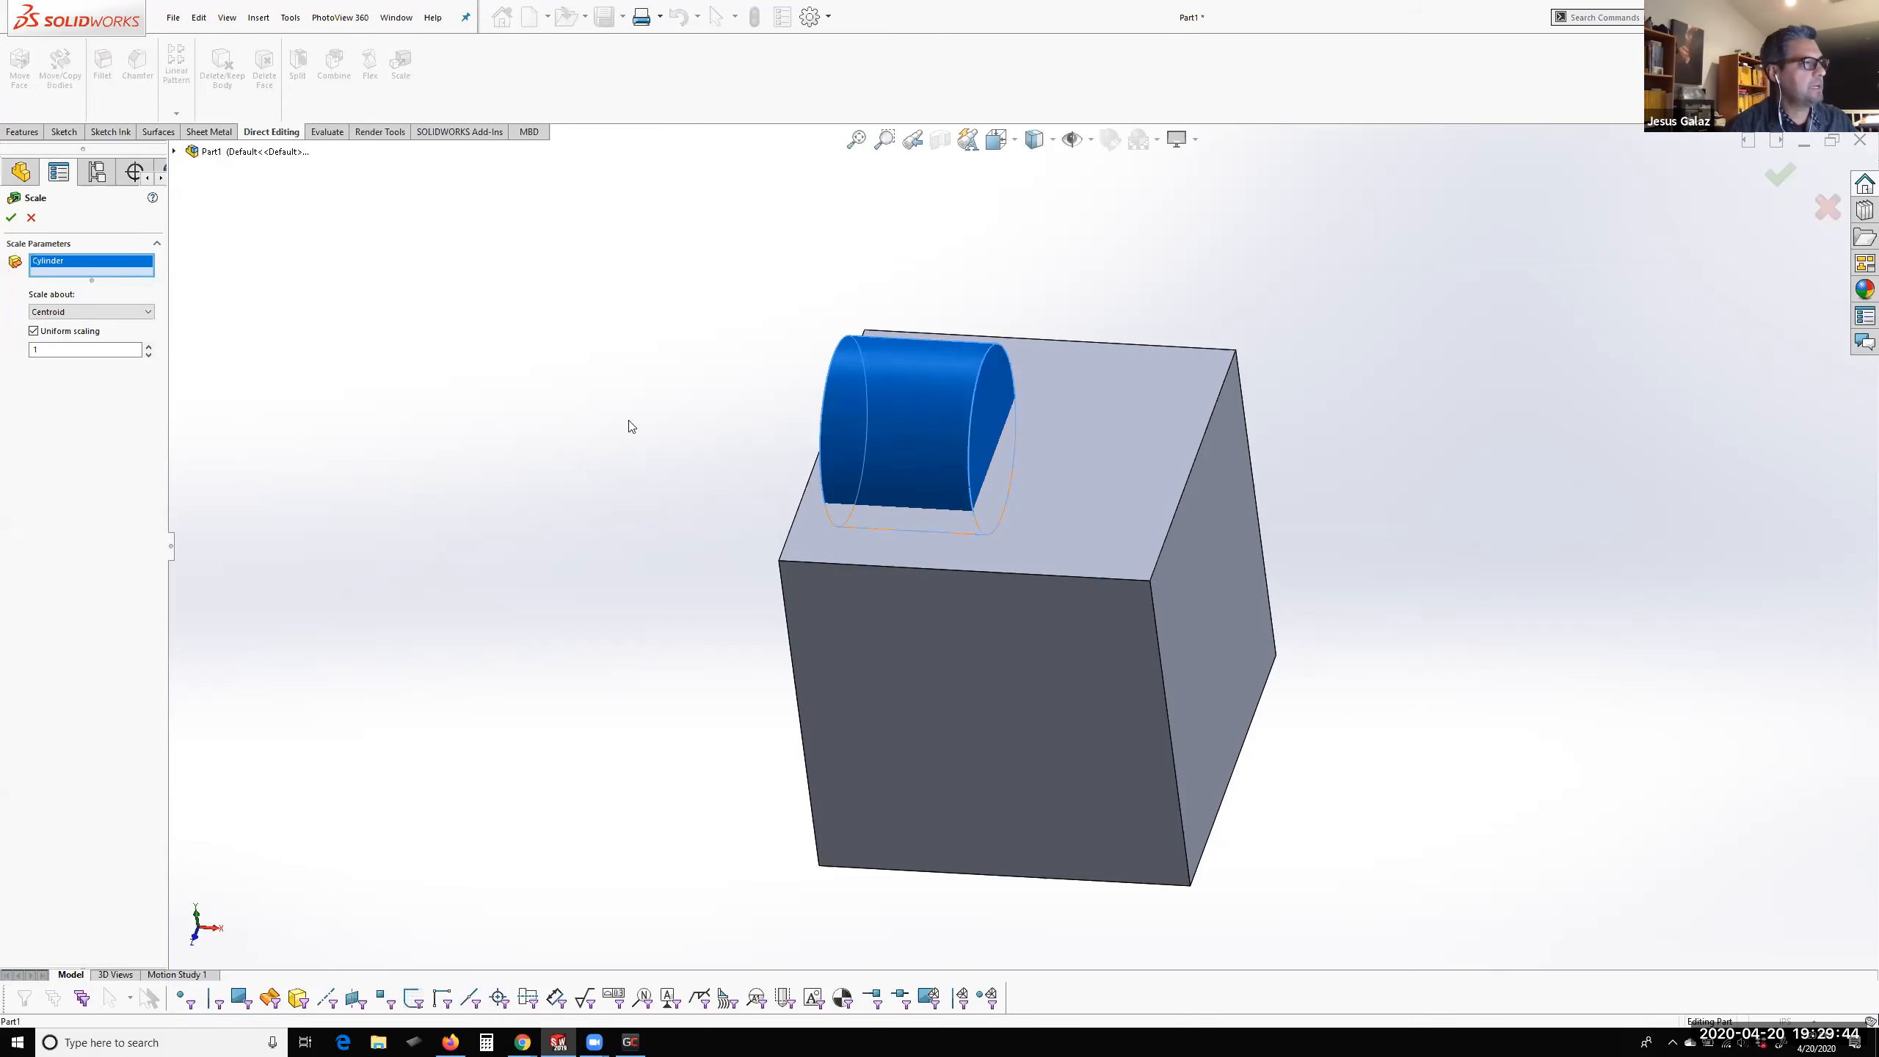
pyautogui.click(78, 312)
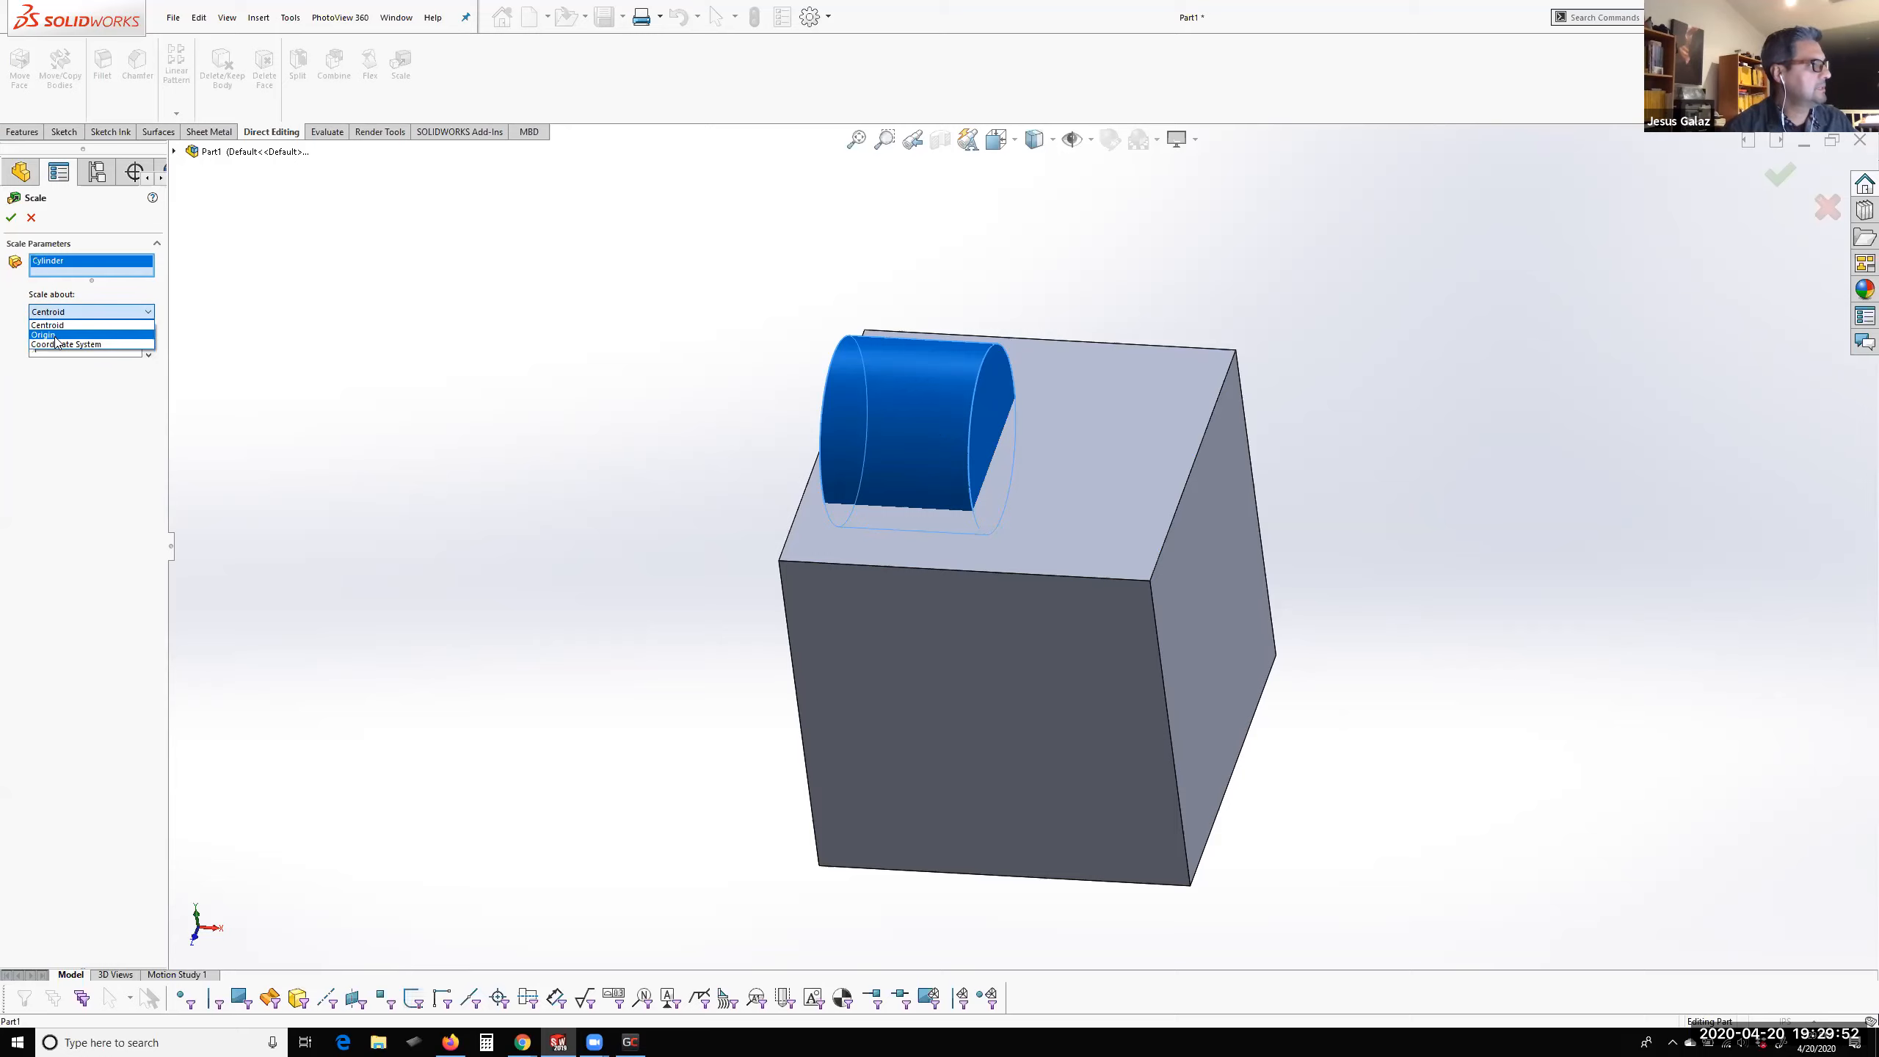
pyautogui.click(280, 350)
pyautogui.click(42, 332)
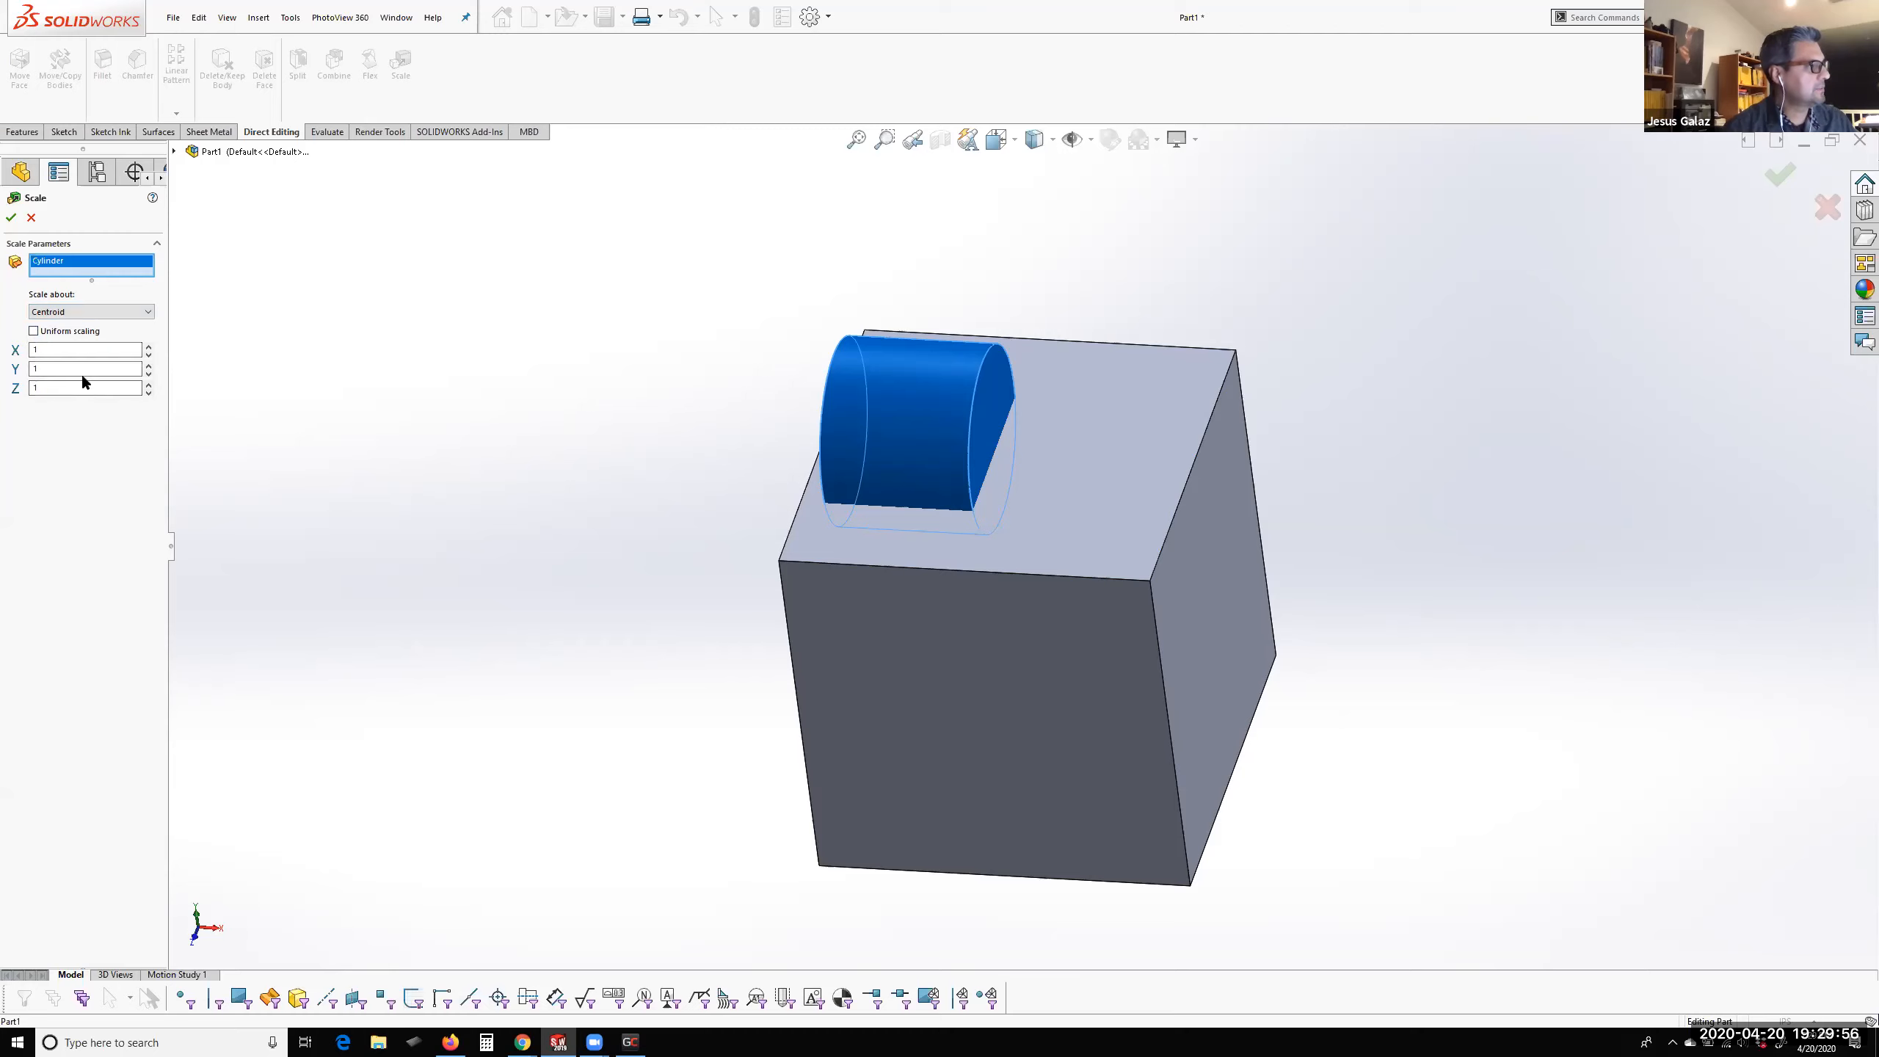
pyautogui.moveTo(46, 351); pyautogui.dragTo(5, 349)
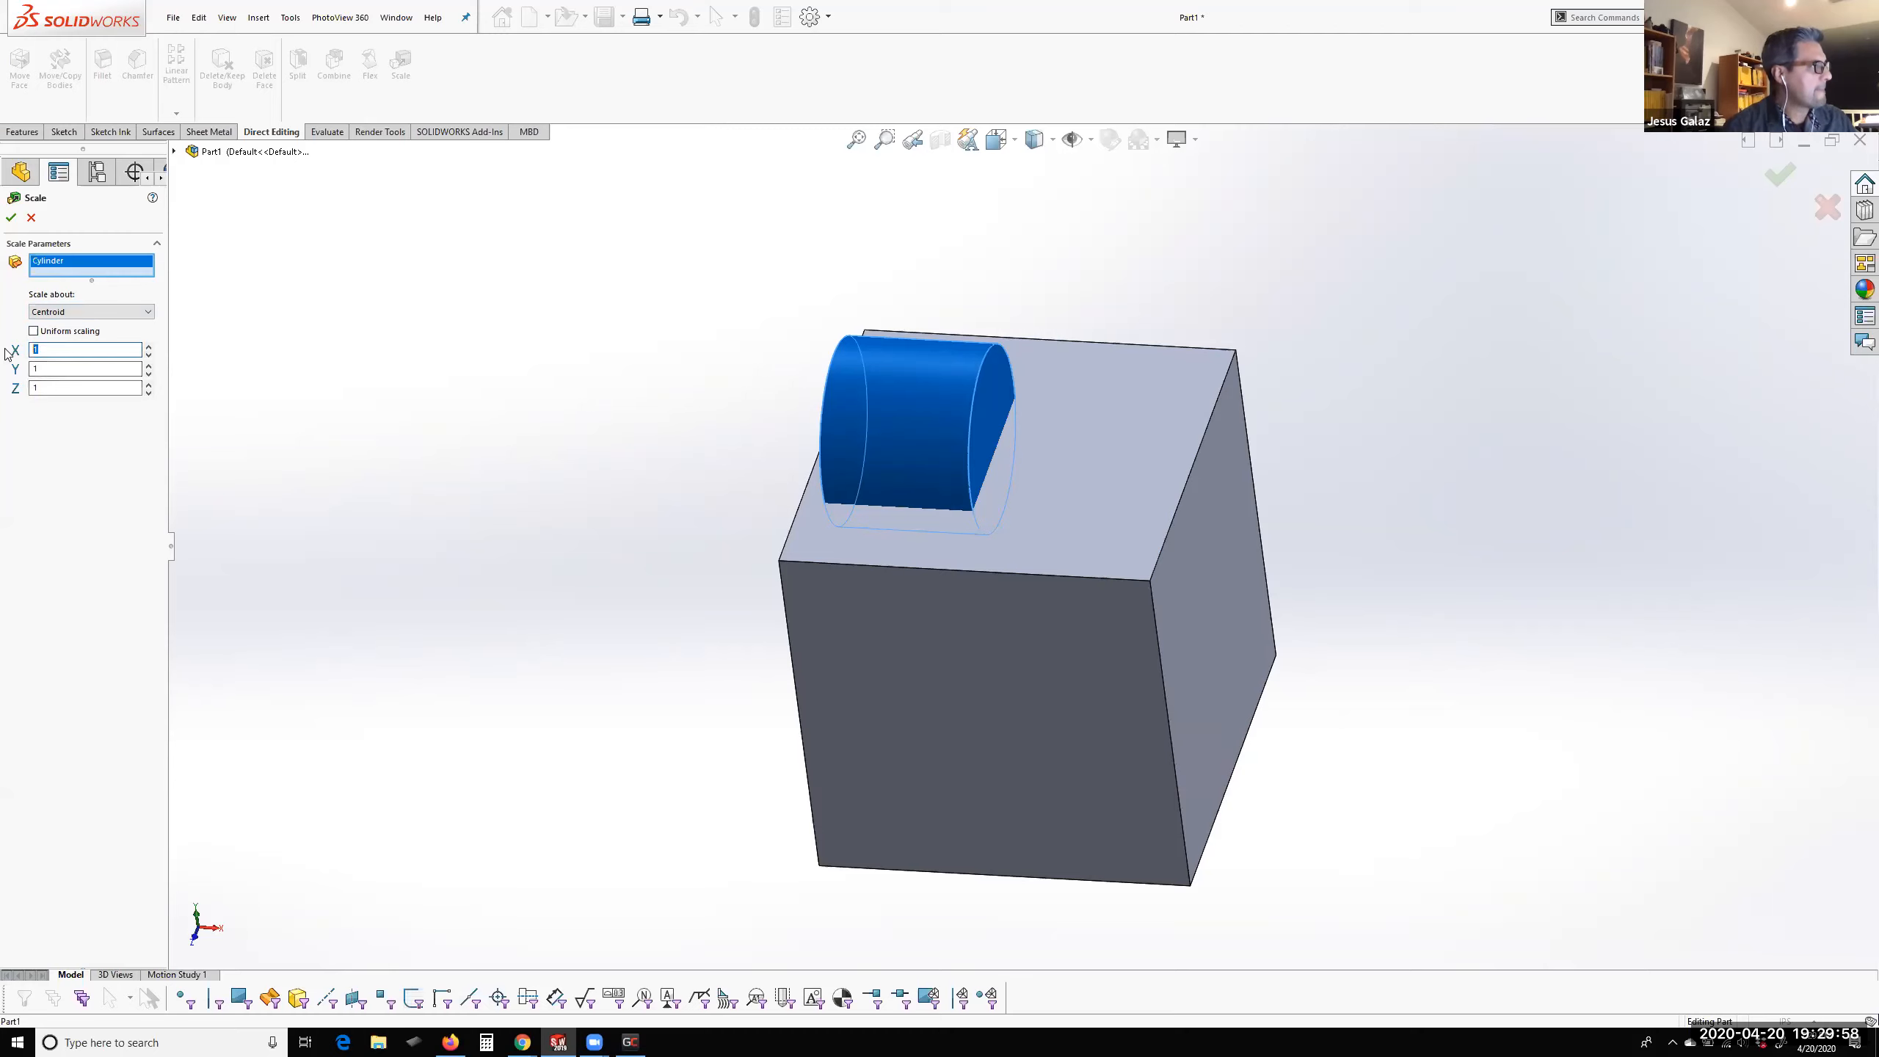
pyautogui.press('BackSpace')
pyautogui.write('0.5')
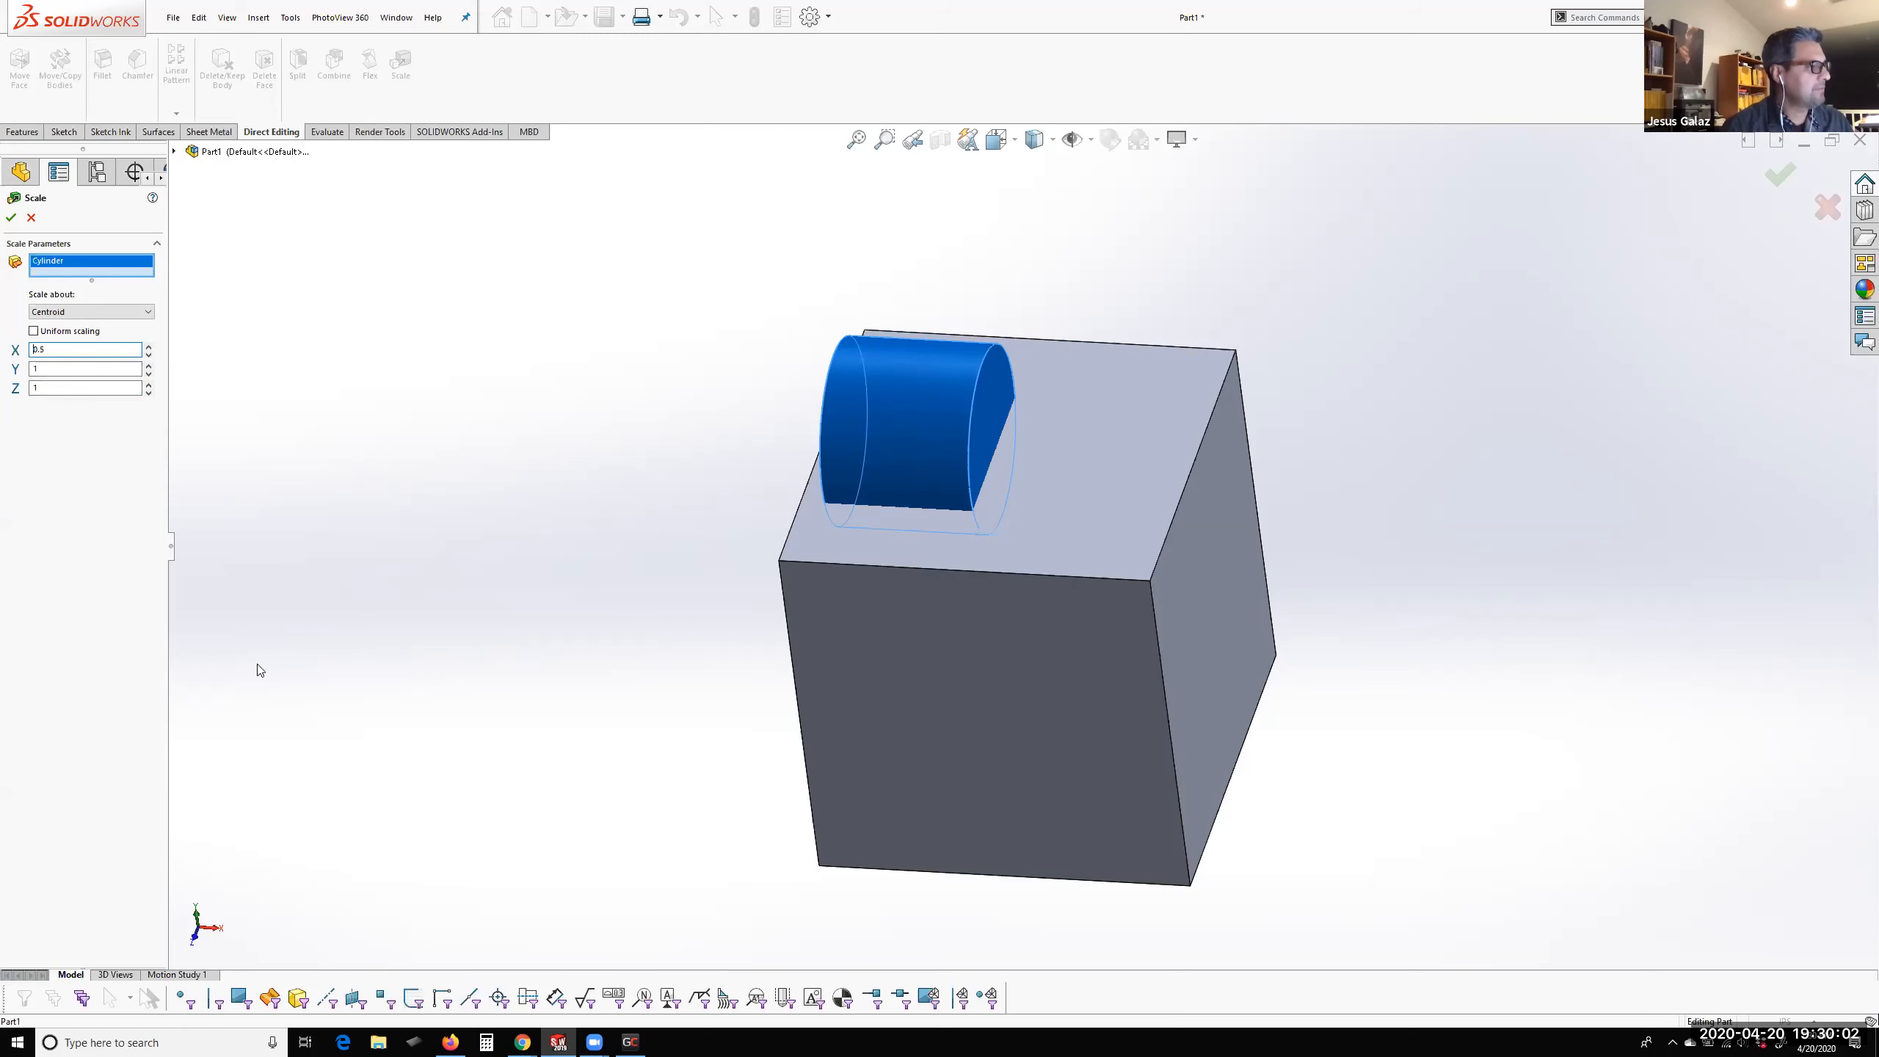
pyautogui.click(11, 217)
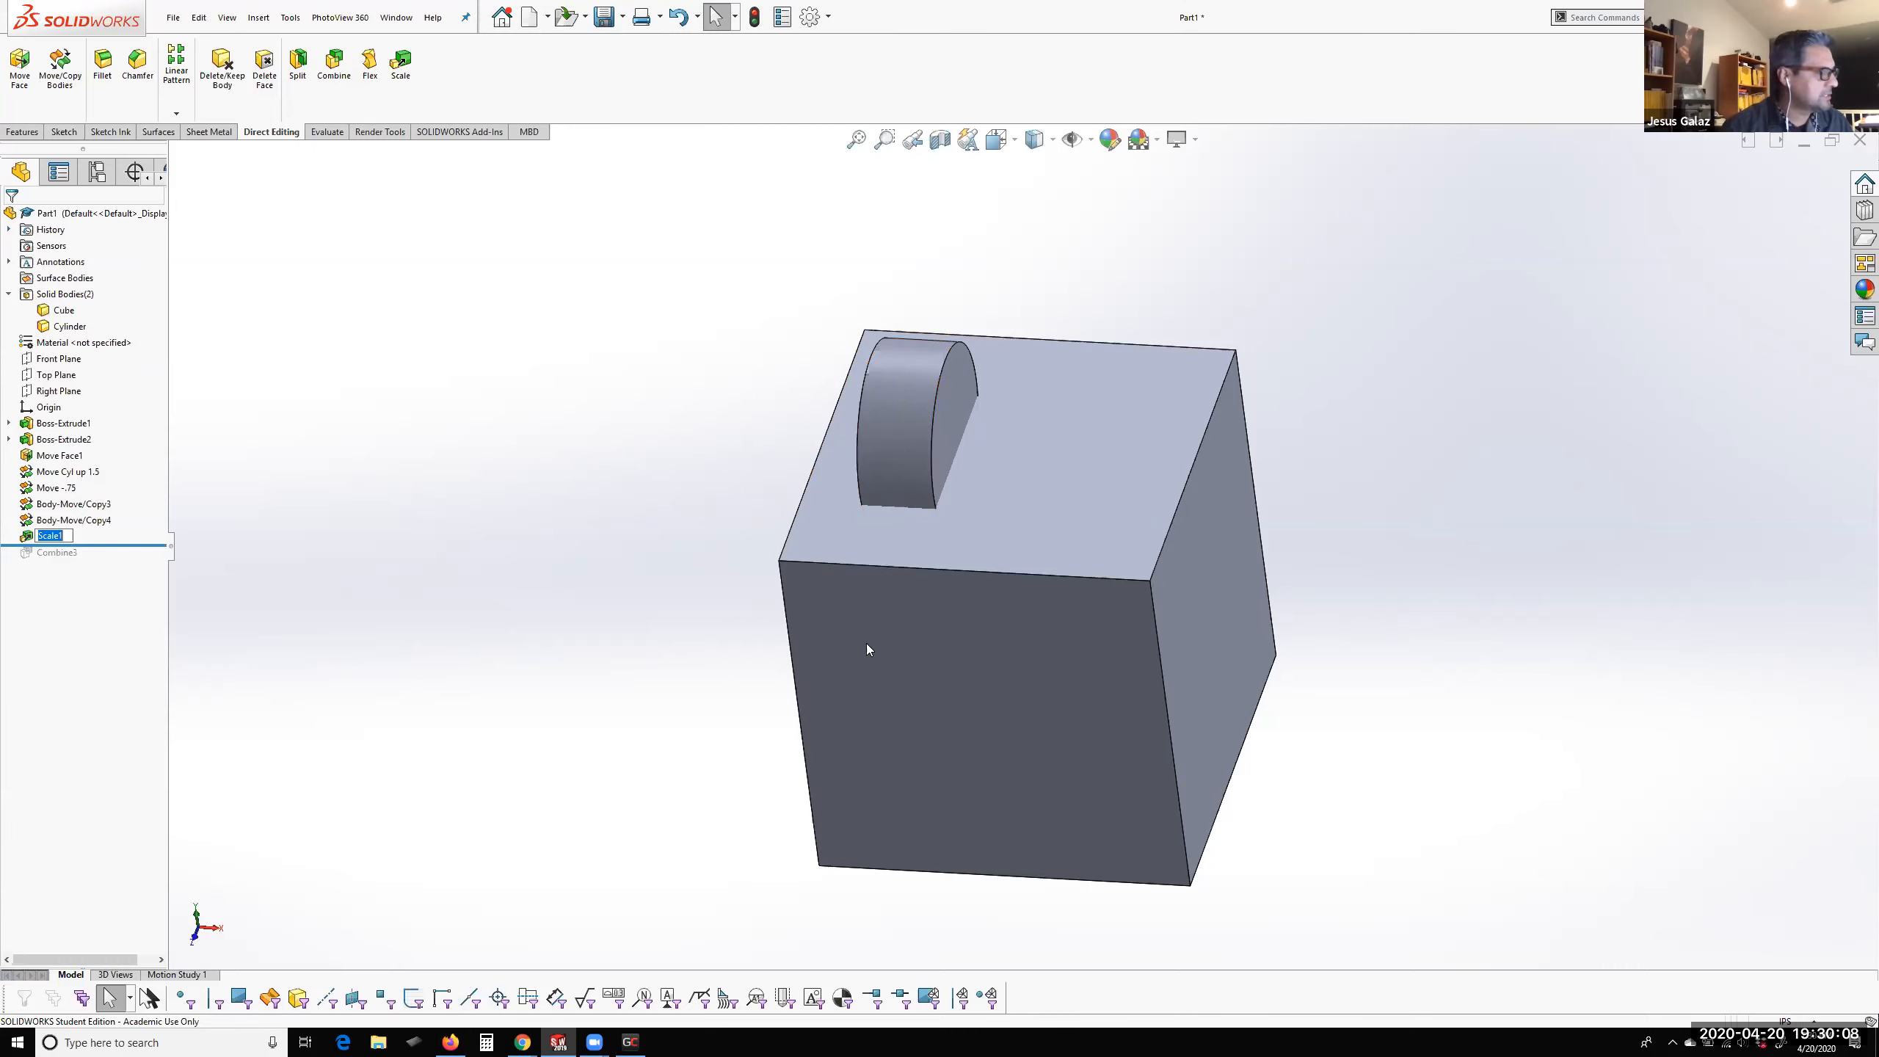
pyautogui.moveTo(977, 504); pyautogui.dragTo(866, 629, button='middle')
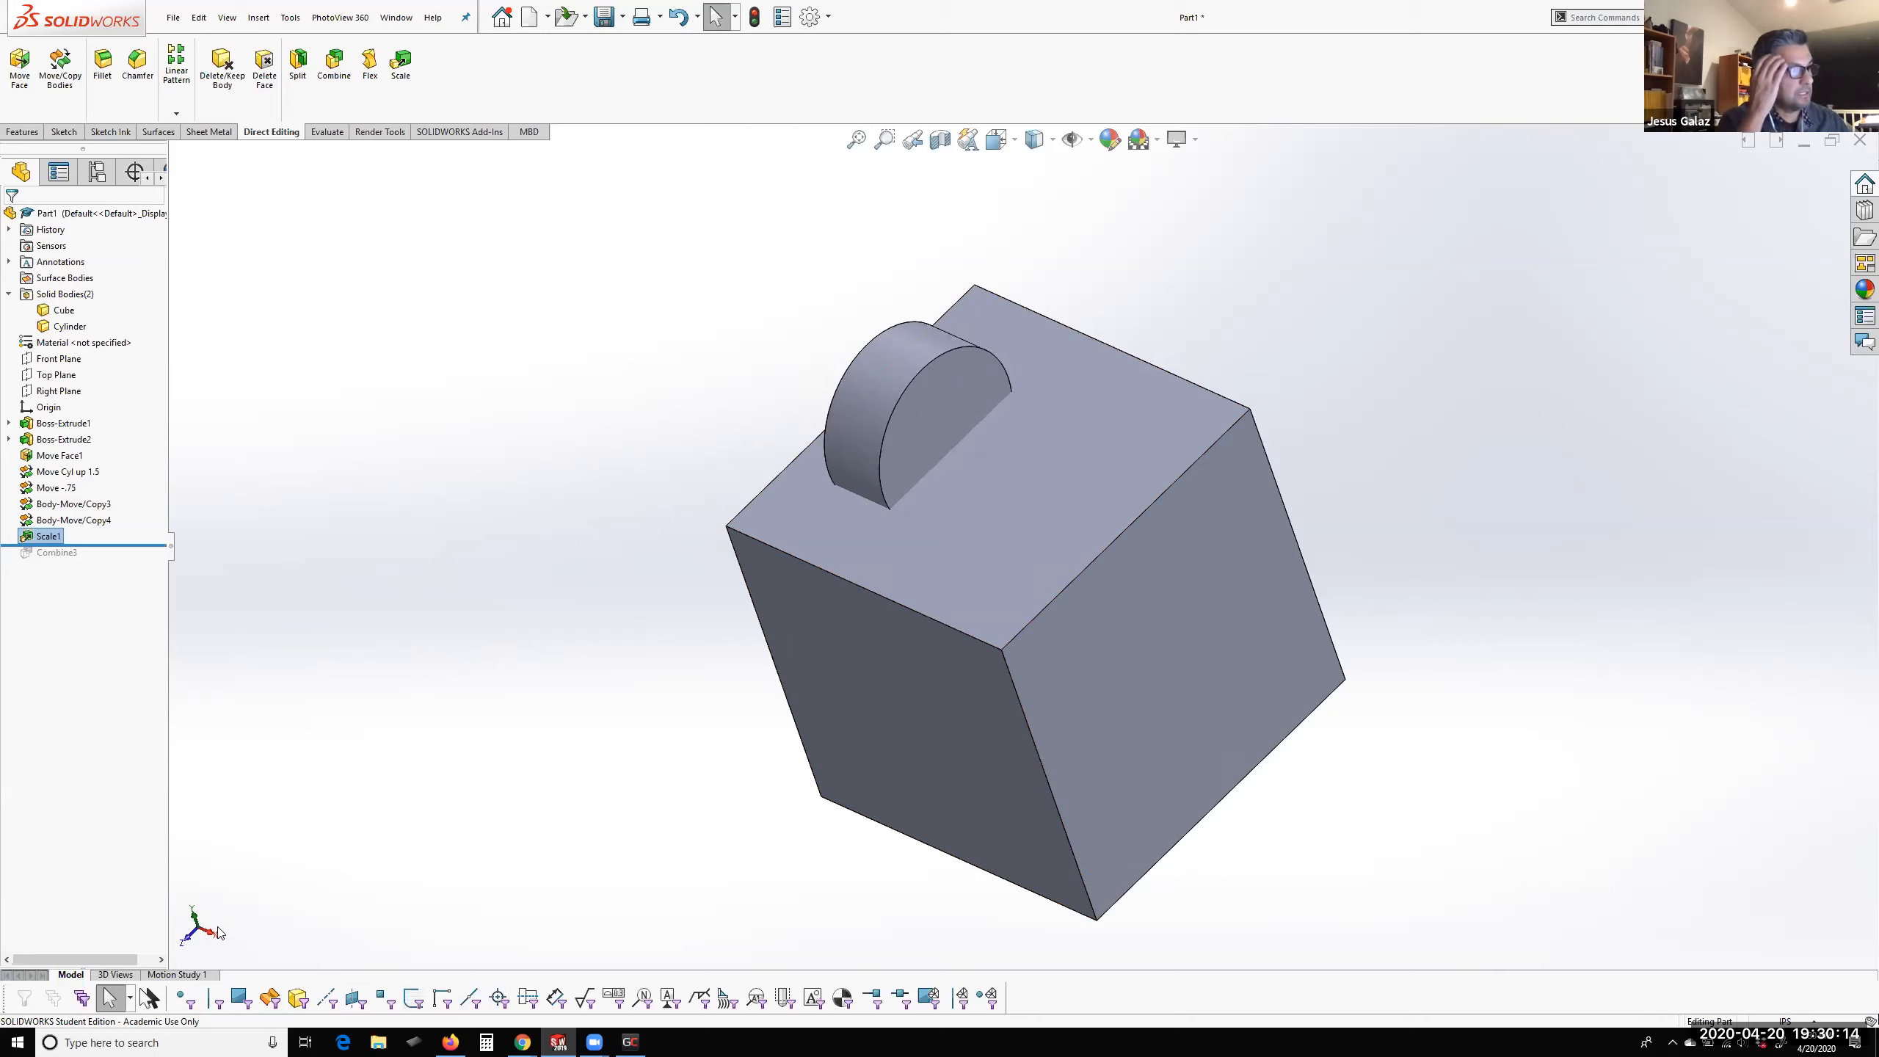
# Create two copies of the Cylinder body, spaced about 1.42 in apart along X
pyautogui.moveTo(659, 574); pyautogui.dragTo(713, 534, button='middle')
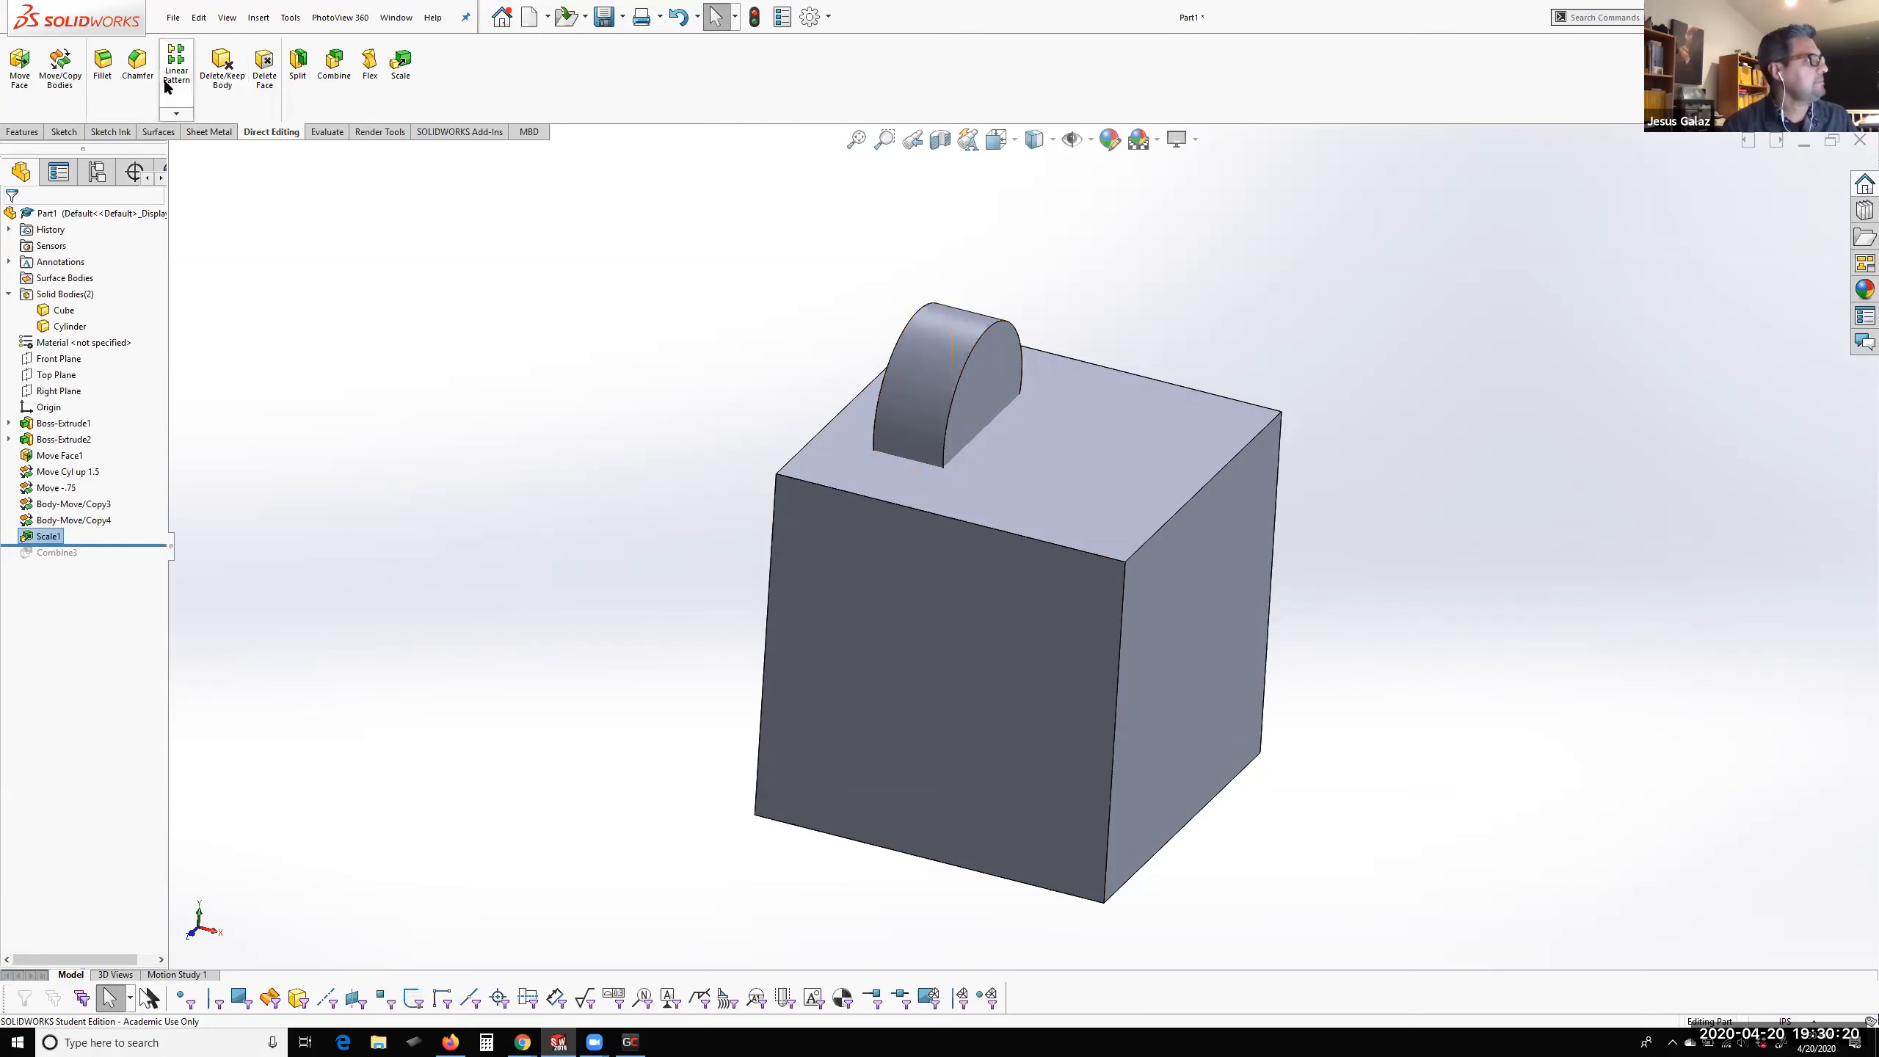
pyautogui.click(66, 89)
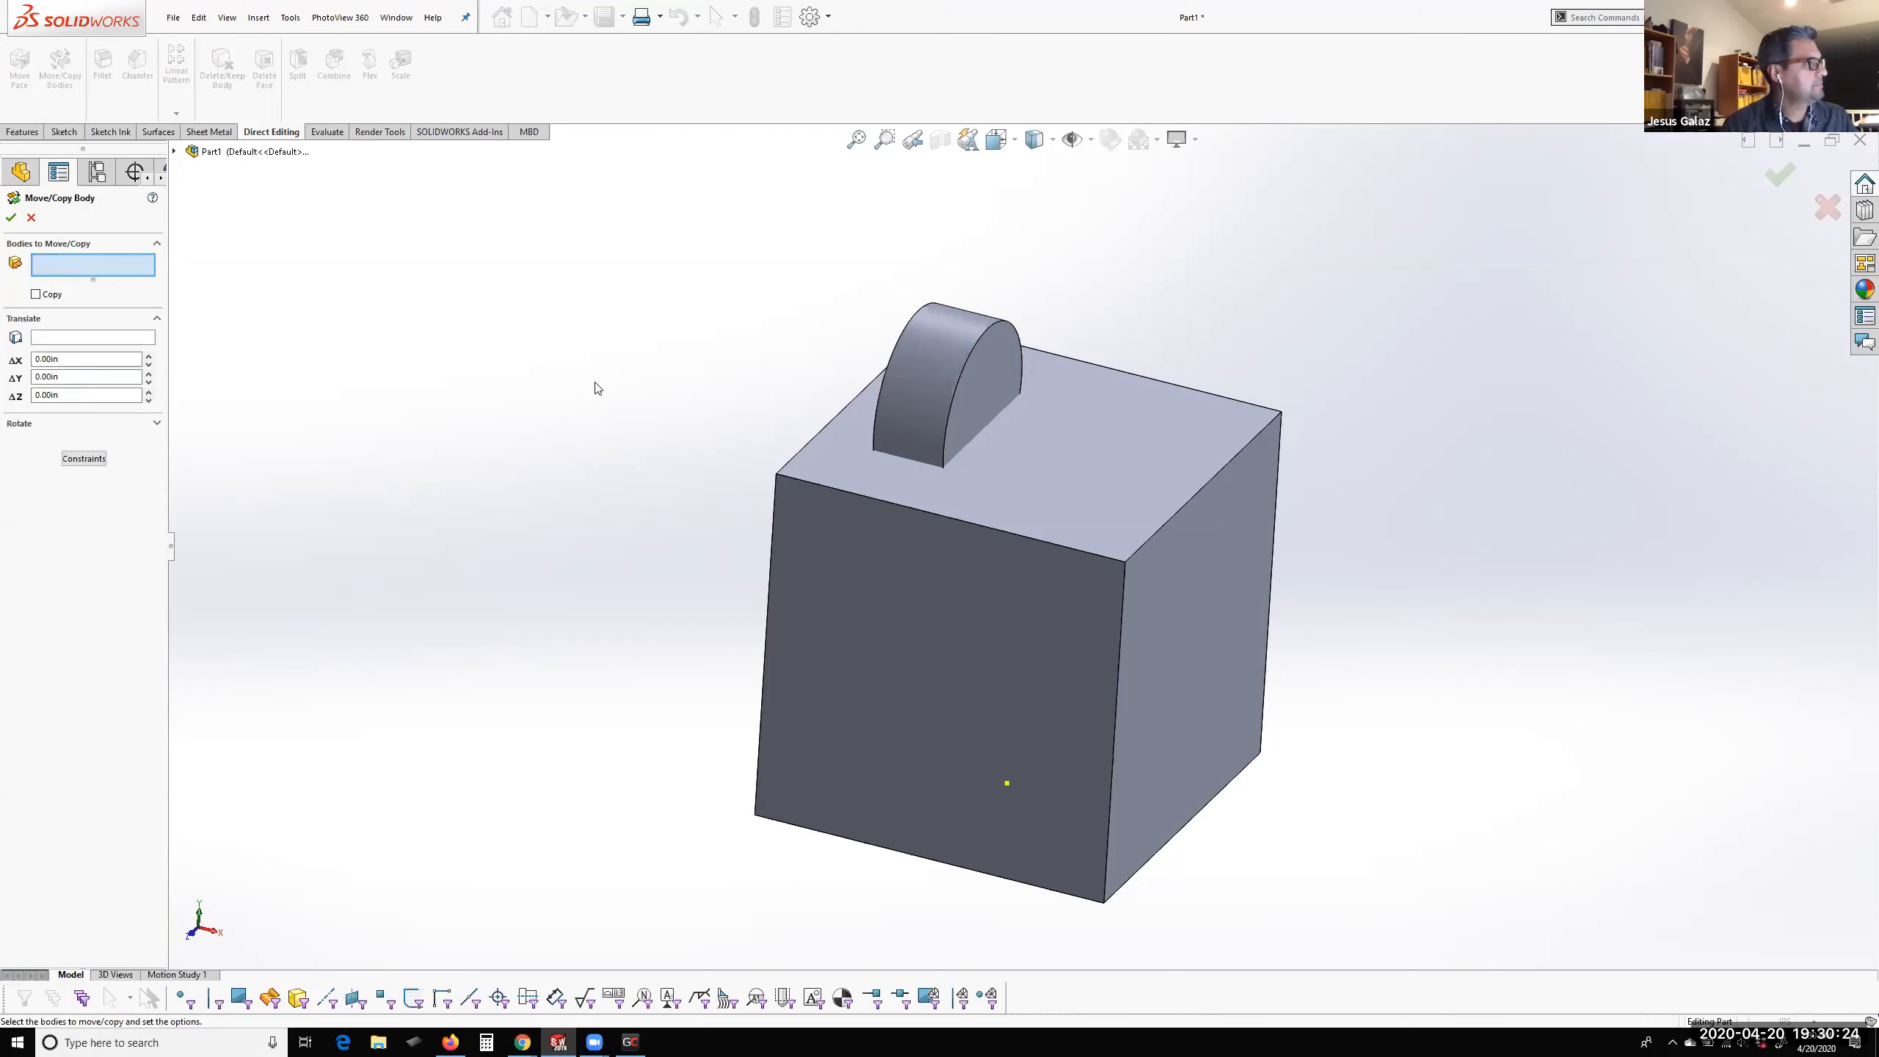
pyautogui.click(941, 357)
pyautogui.moveTo(1021, 419); pyautogui.dragTo(1114, 434)
pyautogui.moveTo(1122, 440); pyautogui.dragTo(1122, 441)
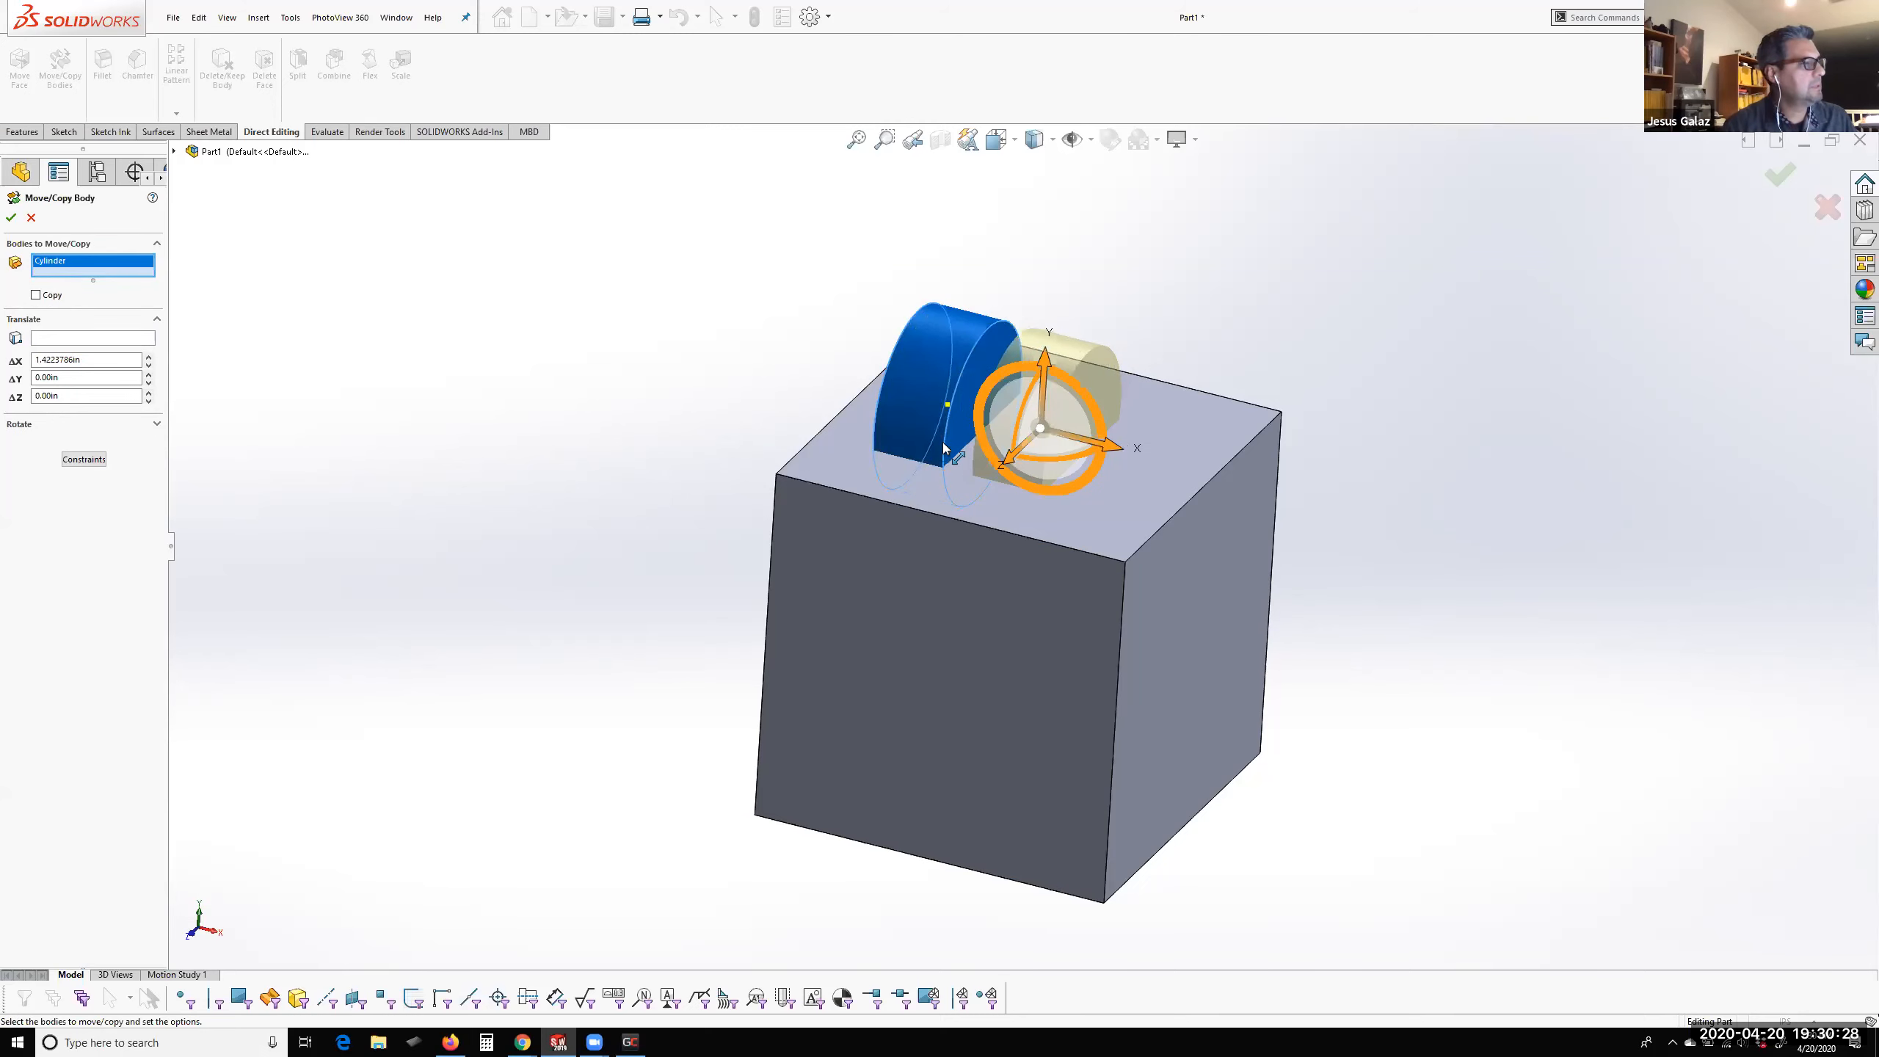
pyautogui.click(35, 295)
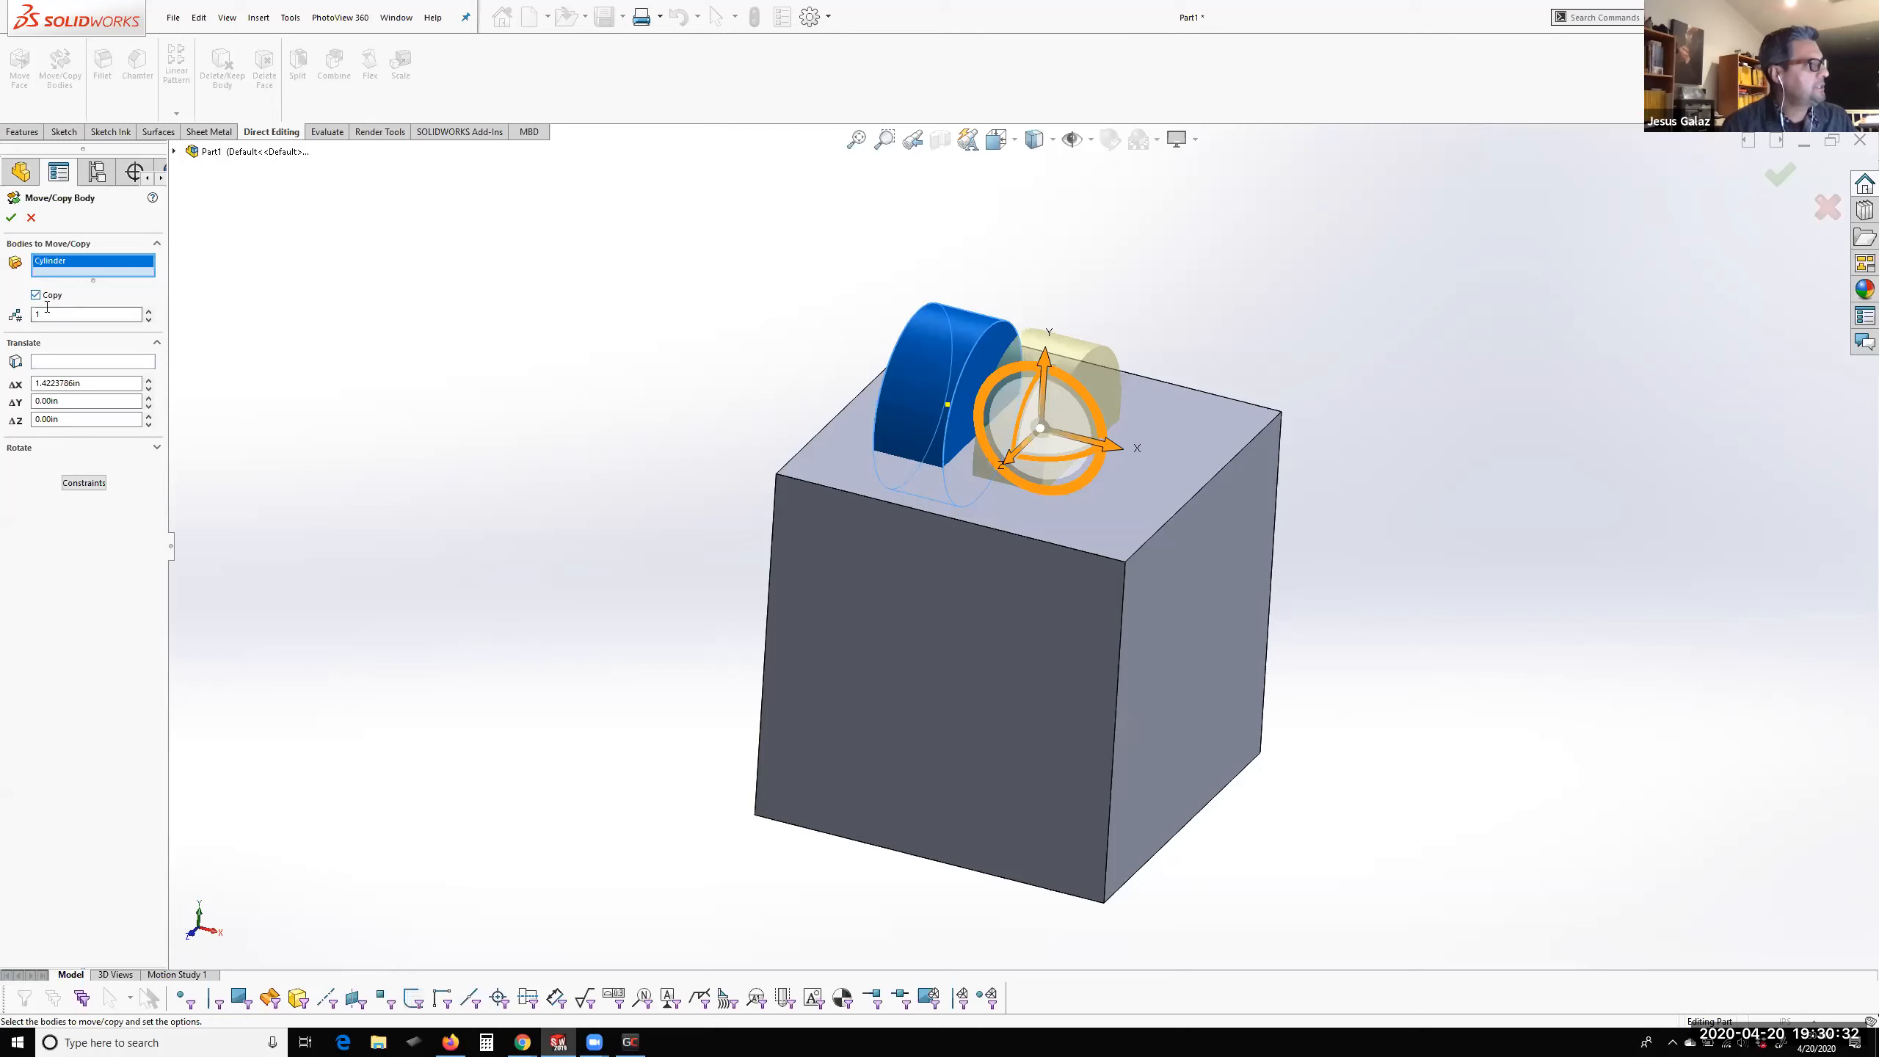
pyautogui.click(149, 311)
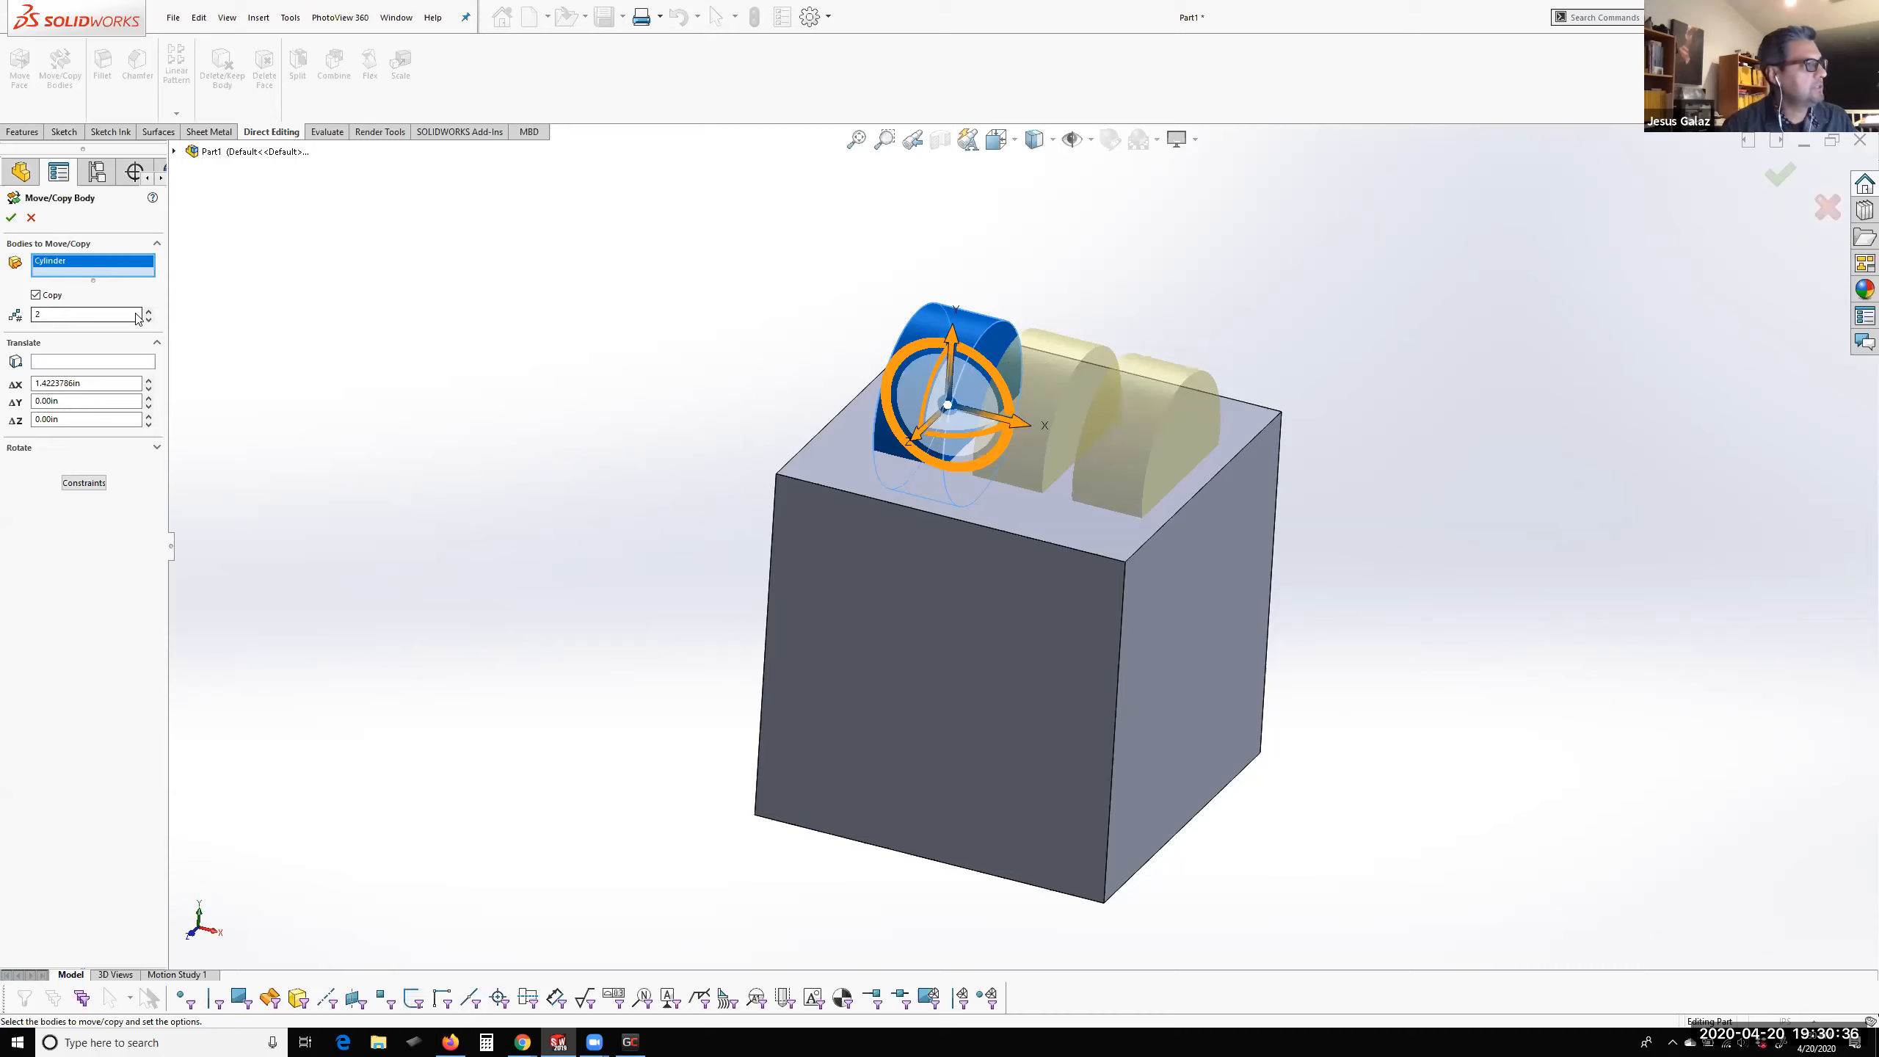
pyautogui.click(11, 217)
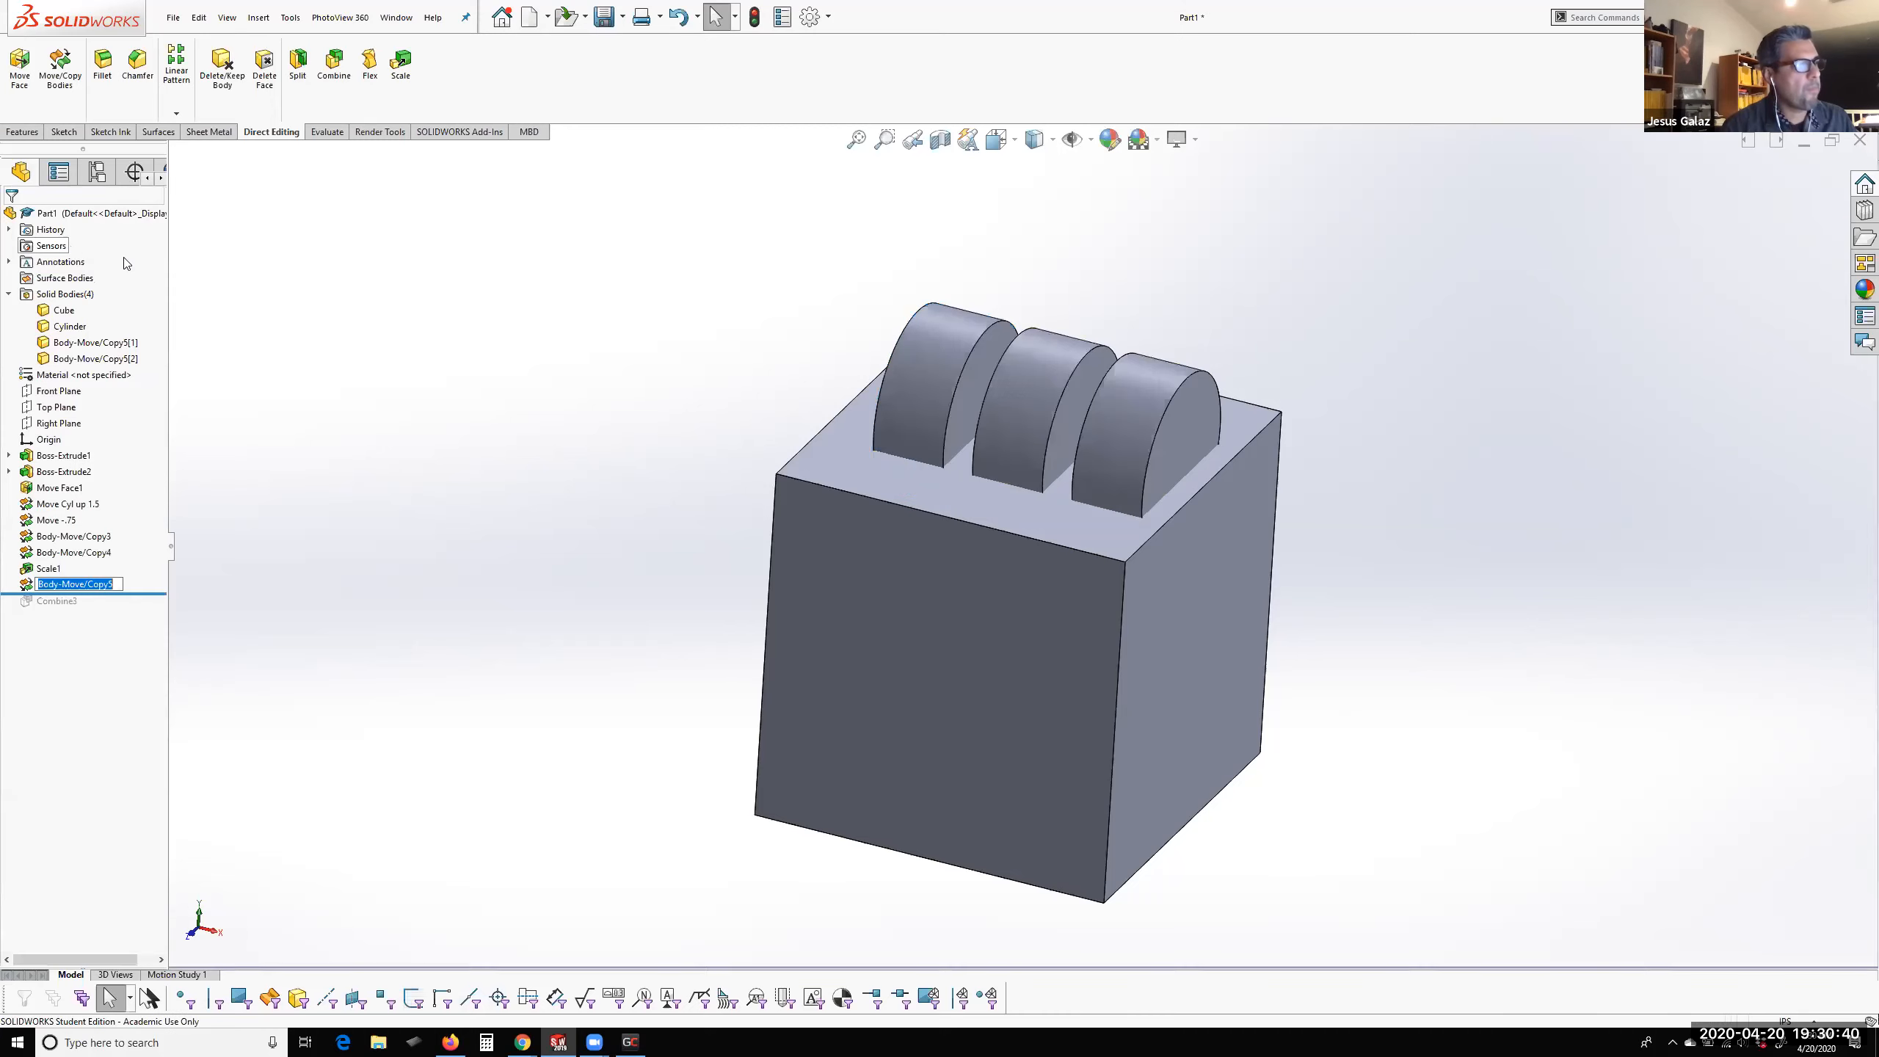
pyautogui.moveTo(1111, 420); pyautogui.dragTo(1102, 514, button='middle')
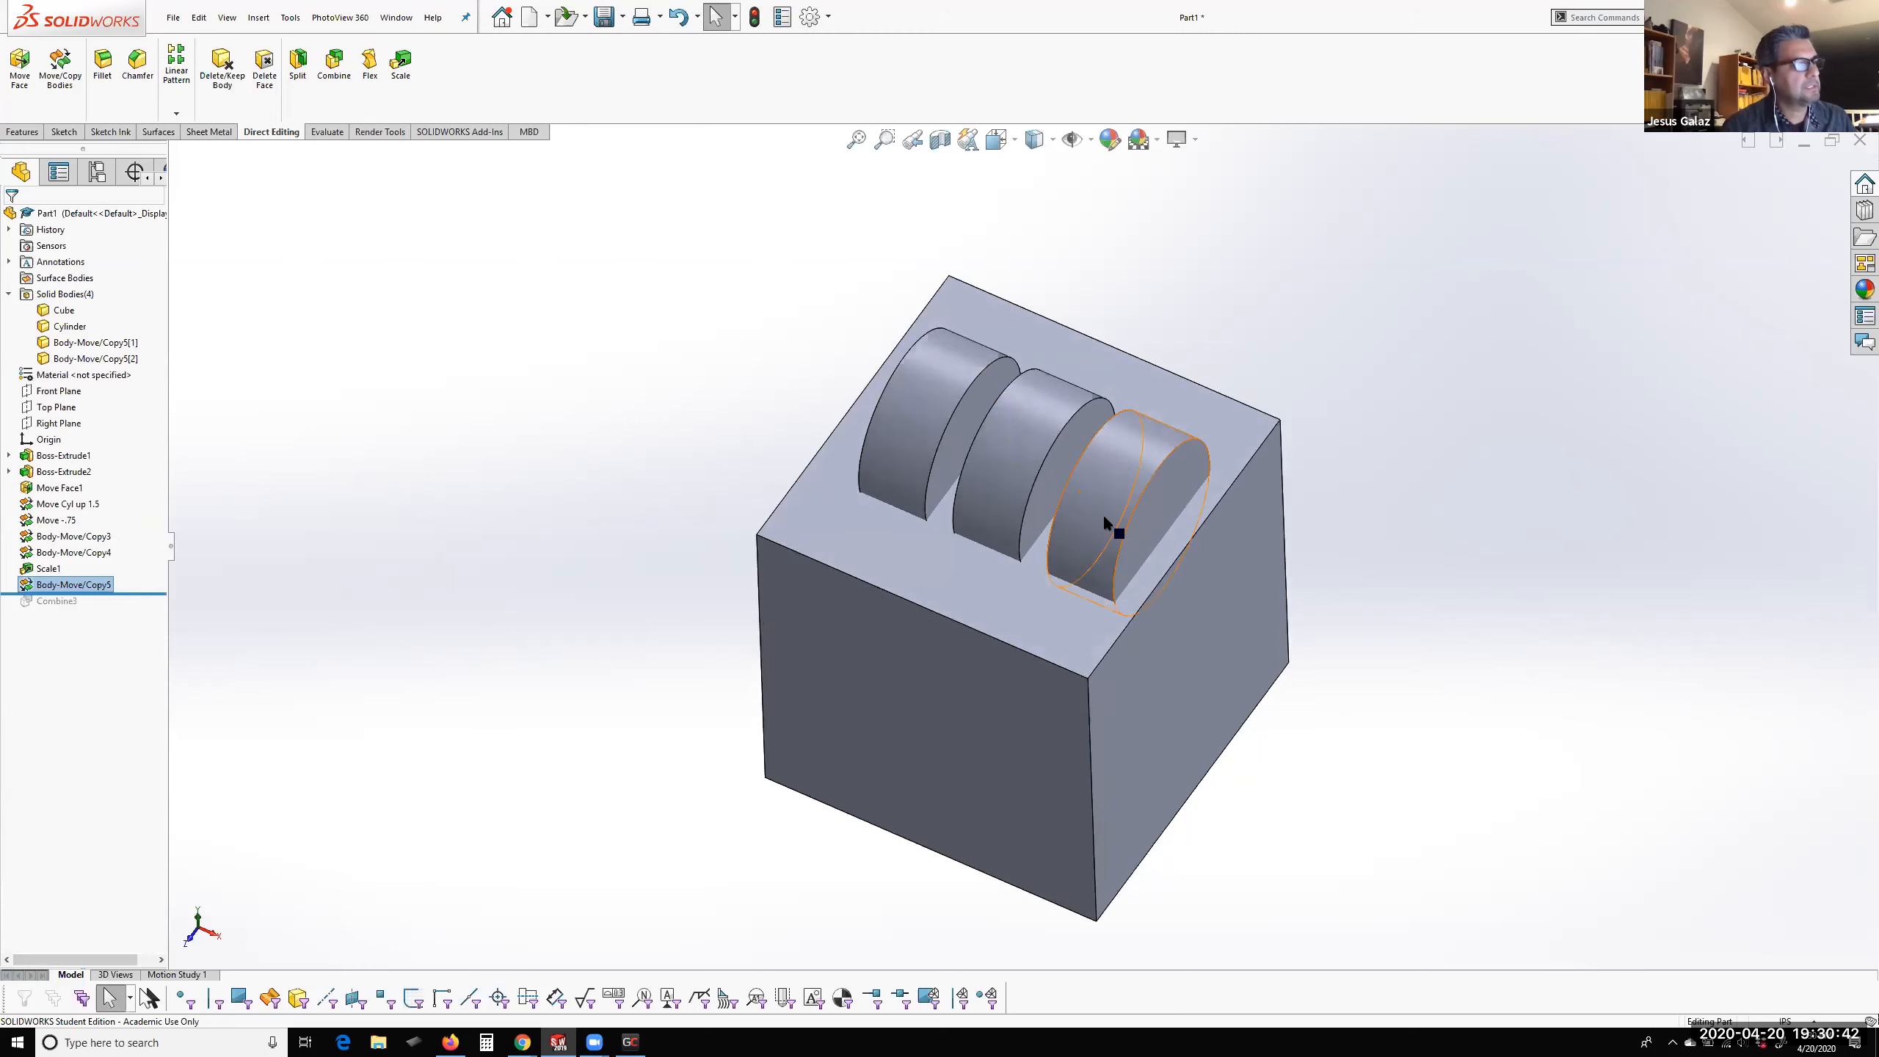
# Scale the middle cylinder copy uniformly about its centroid by a factor of 0.8
pyautogui.click(995, 477)
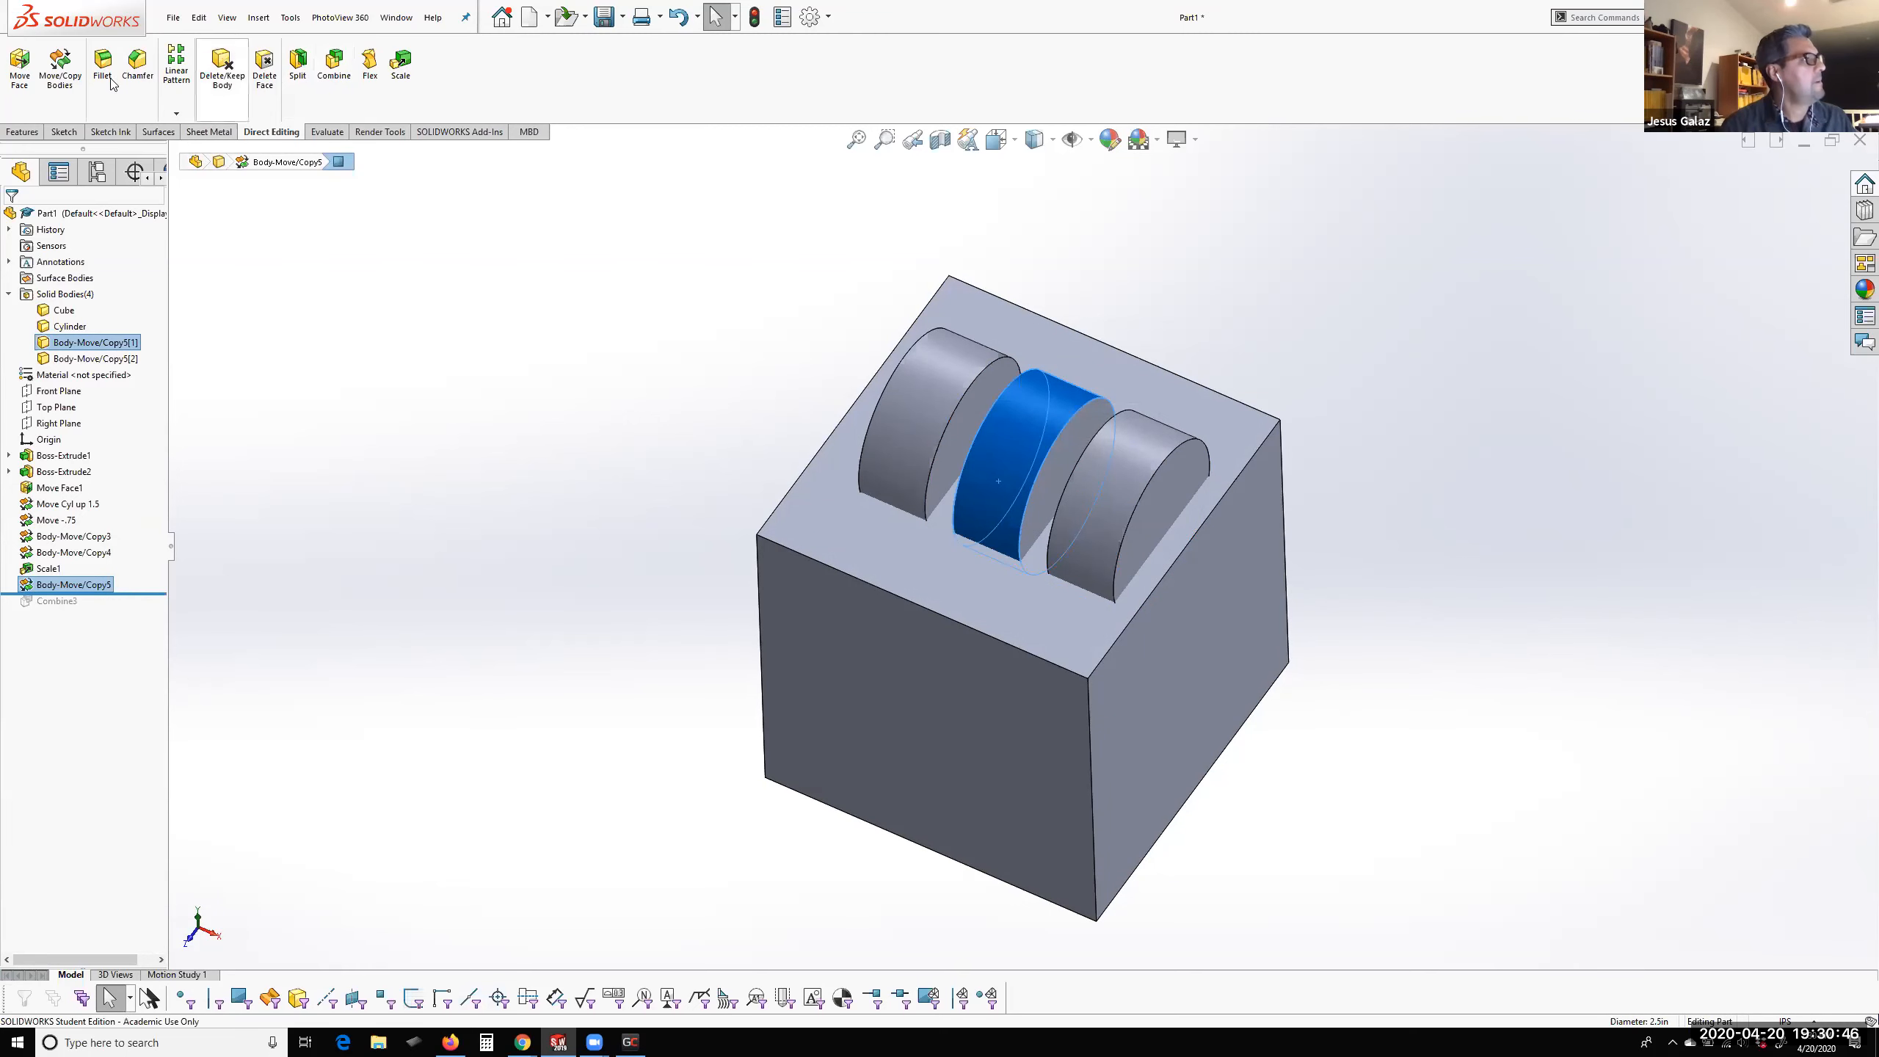
pyautogui.click(400, 67)
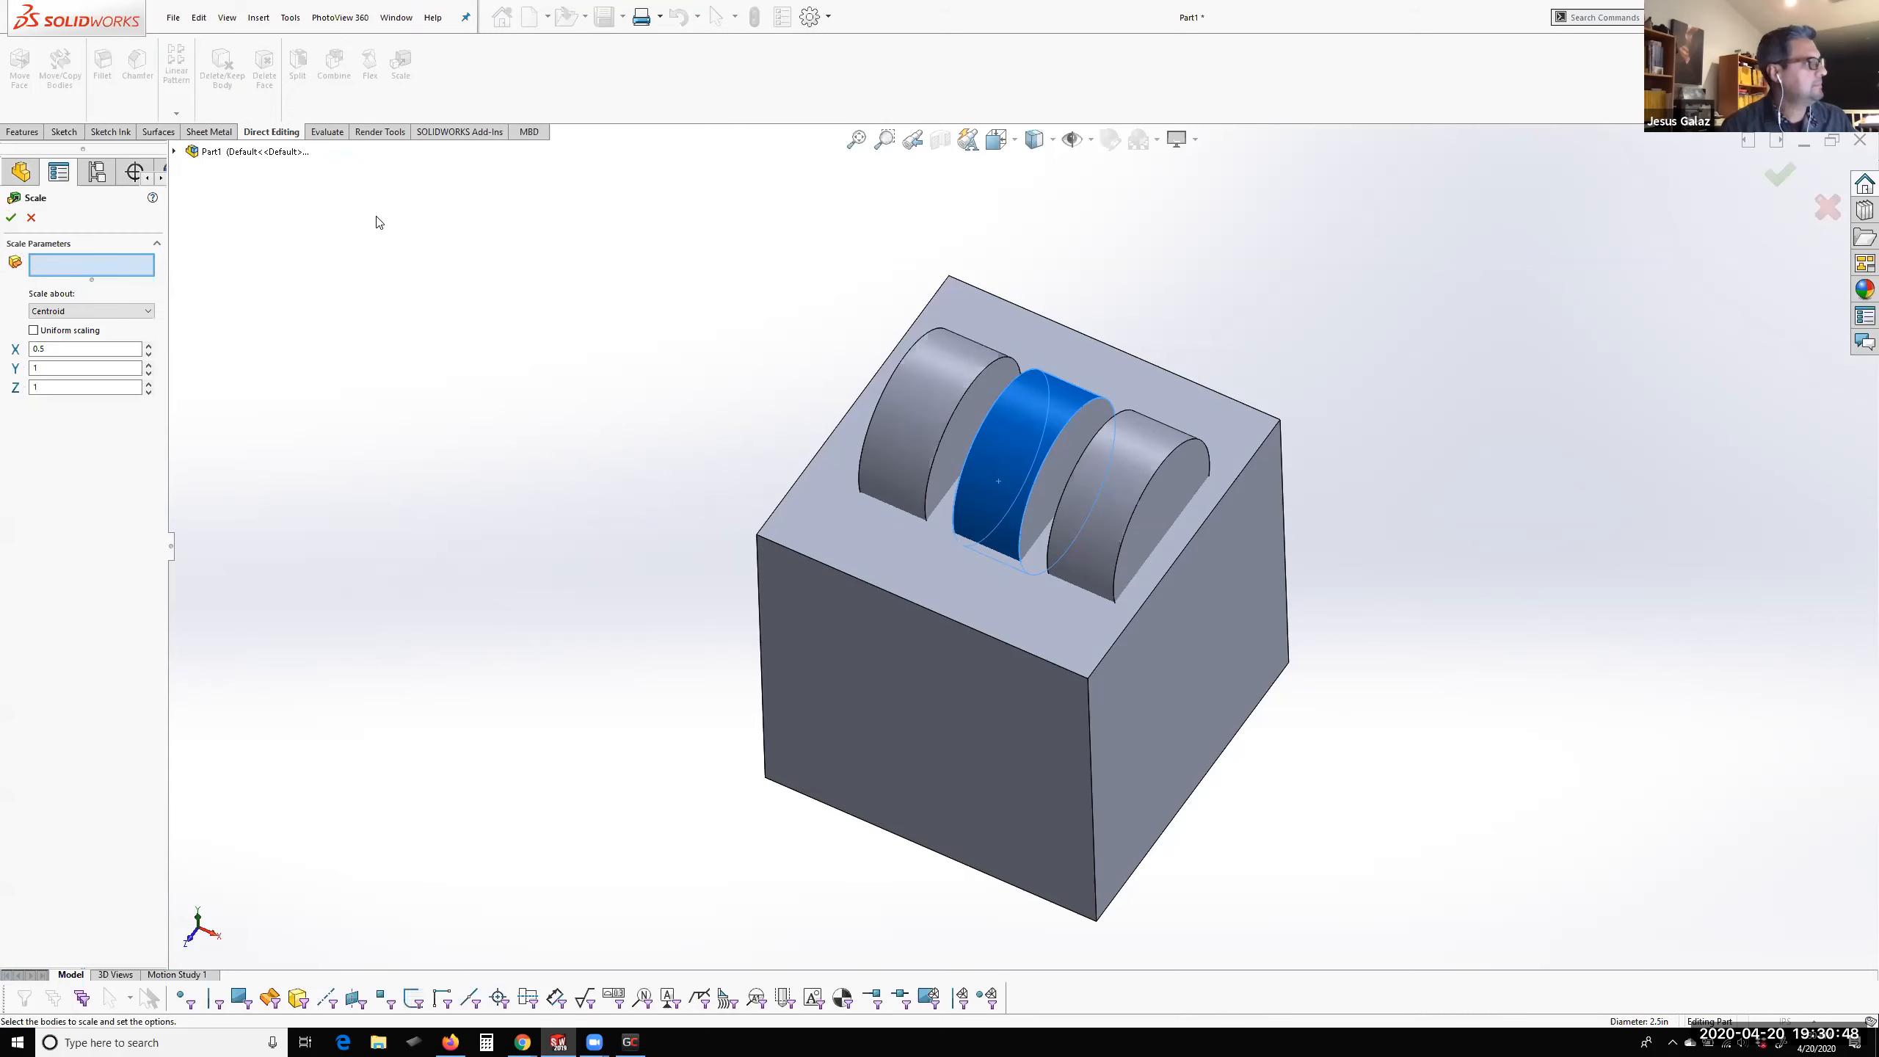
pyautogui.click(1038, 460)
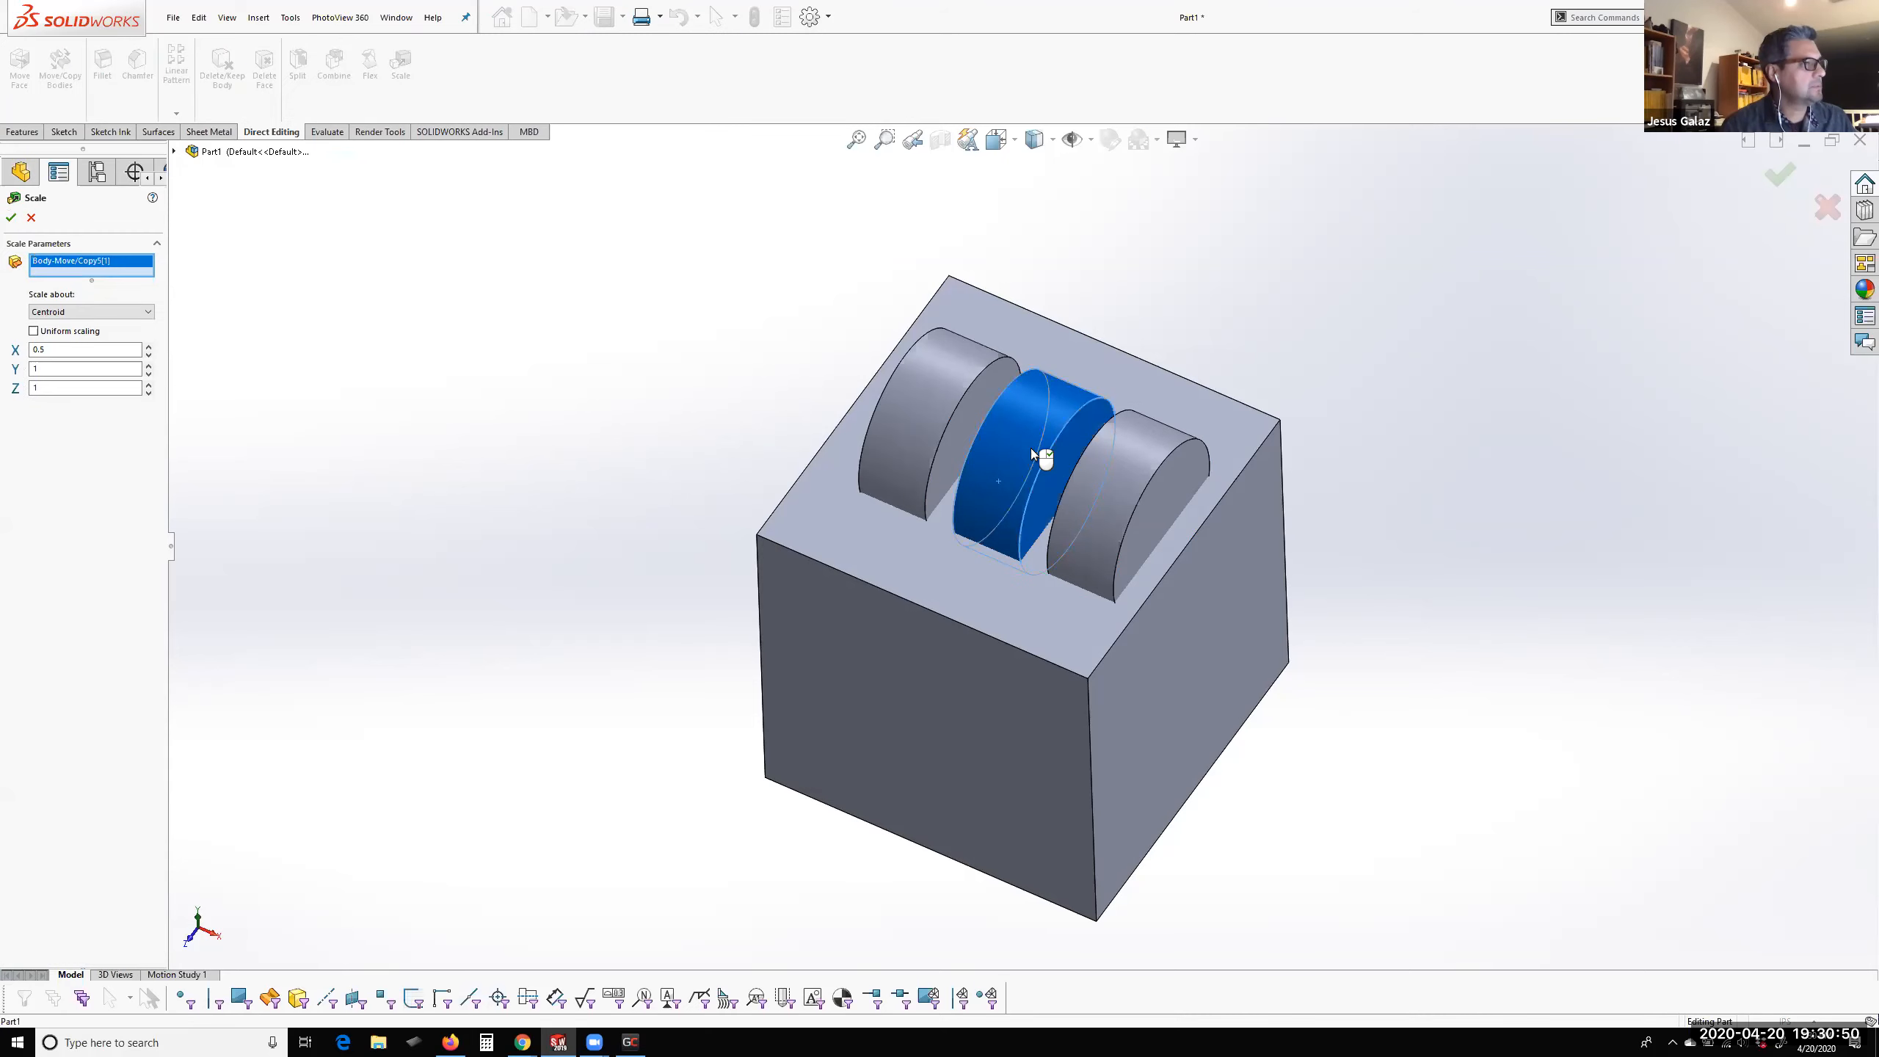
pyautogui.click(33, 332)
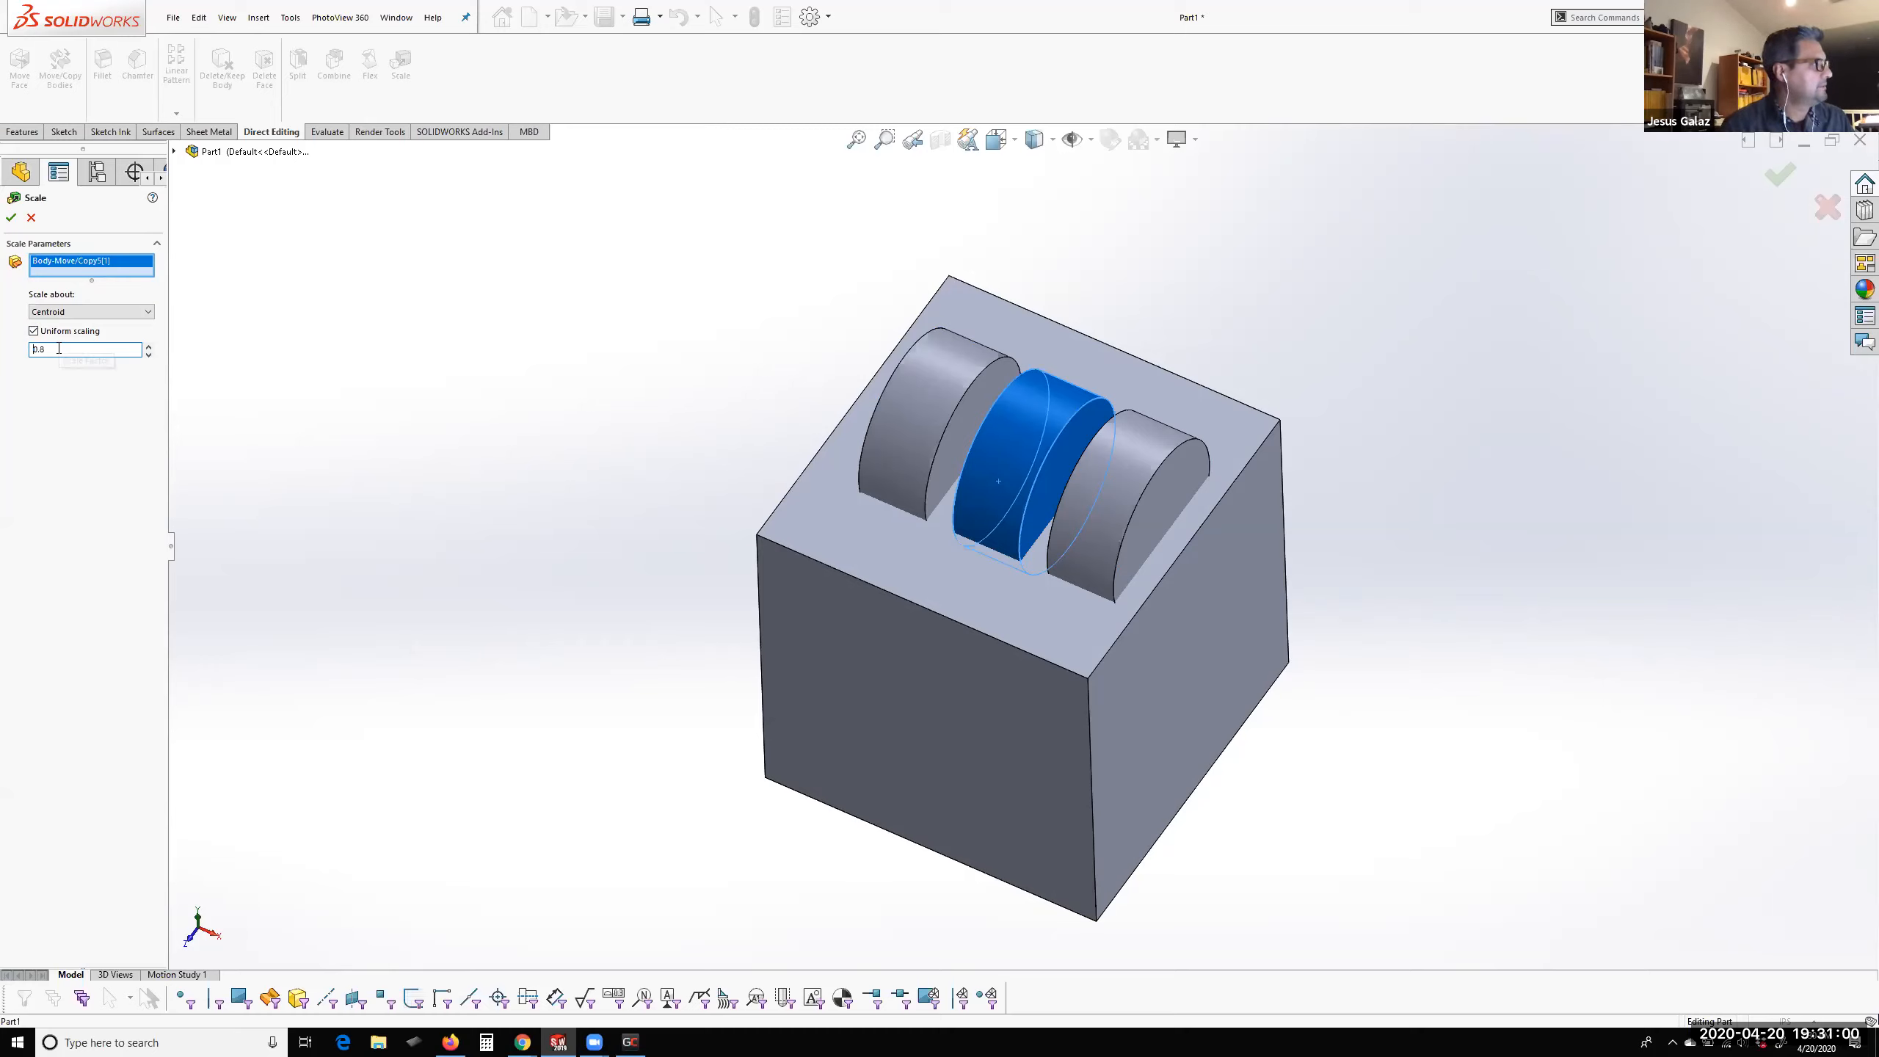
pyautogui.click(11, 217)
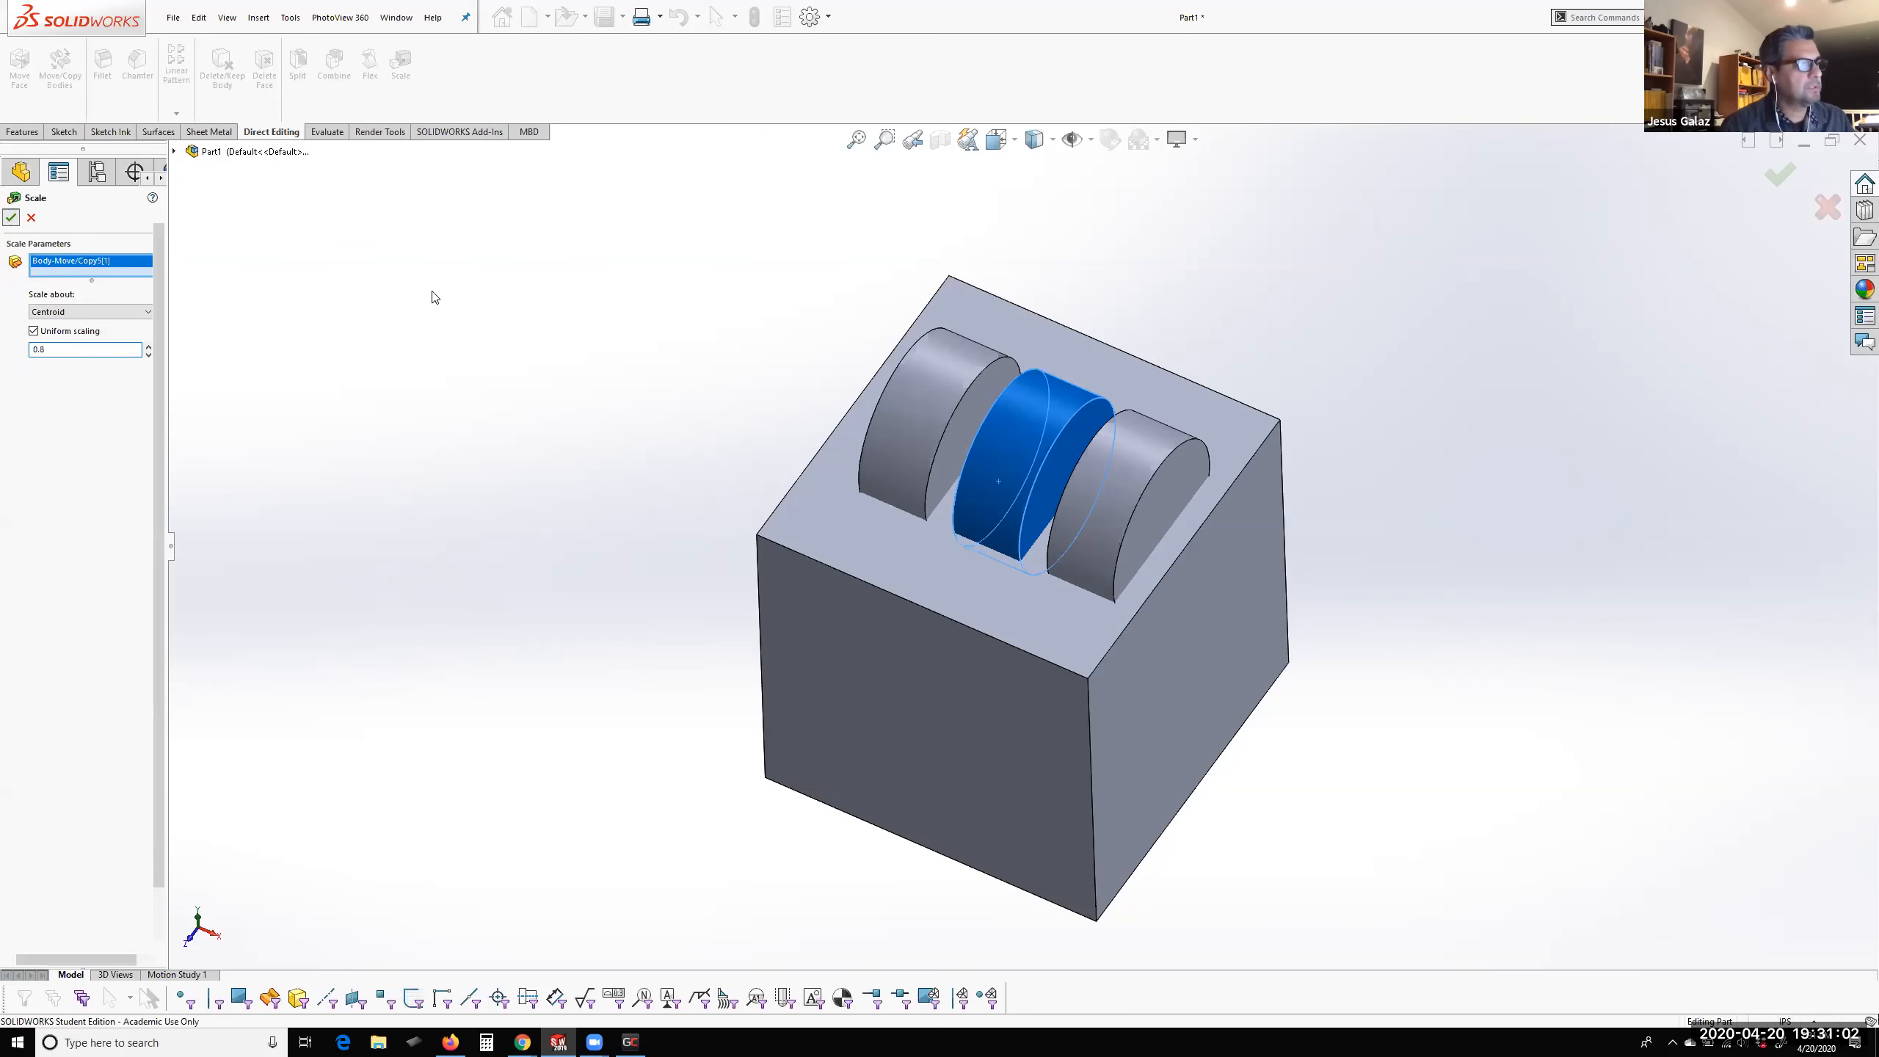
pyautogui.moveTo(751, 435); pyautogui.dragTo(666, 355, button='middle')
pyautogui.press('Escape')
# Edit the middle cylinder copy's Scale feature to increase its uniform scale factor, and check the three cylinders on the cube
pyautogui.rightClick(28, 602)
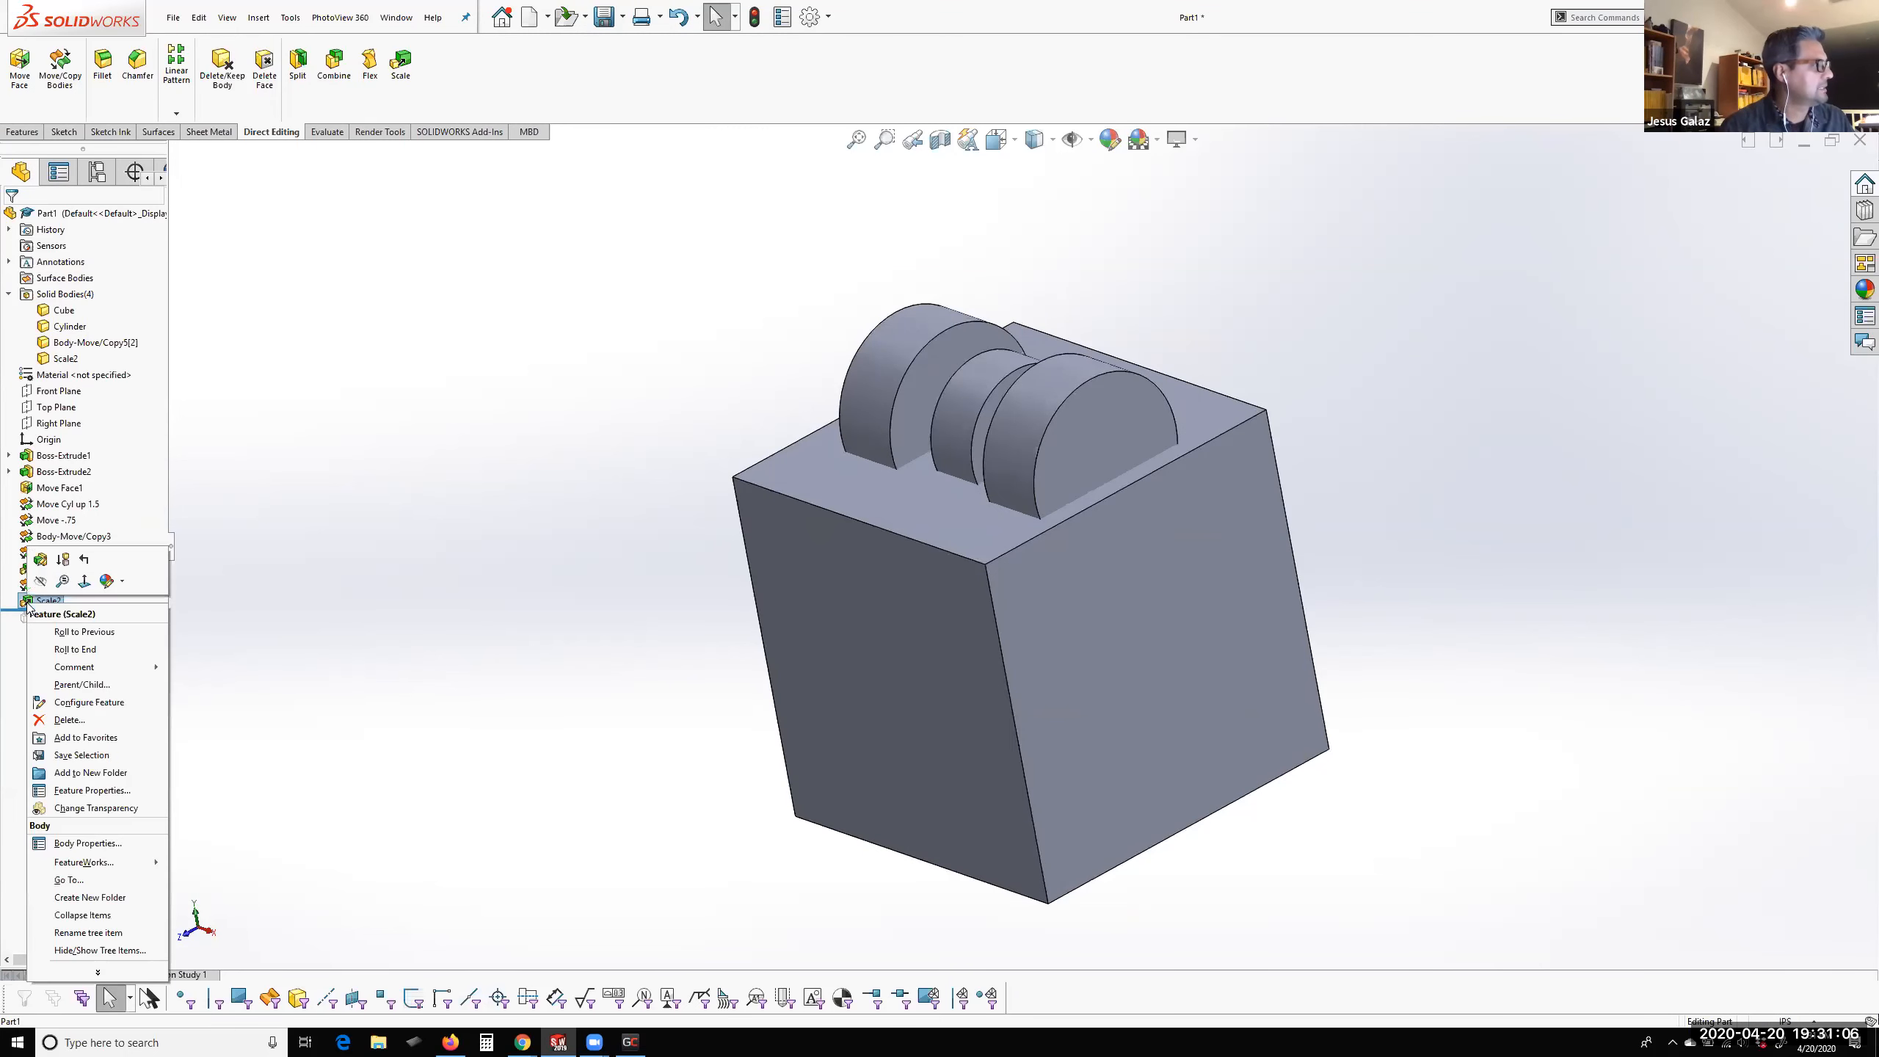
pyautogui.click(81, 549)
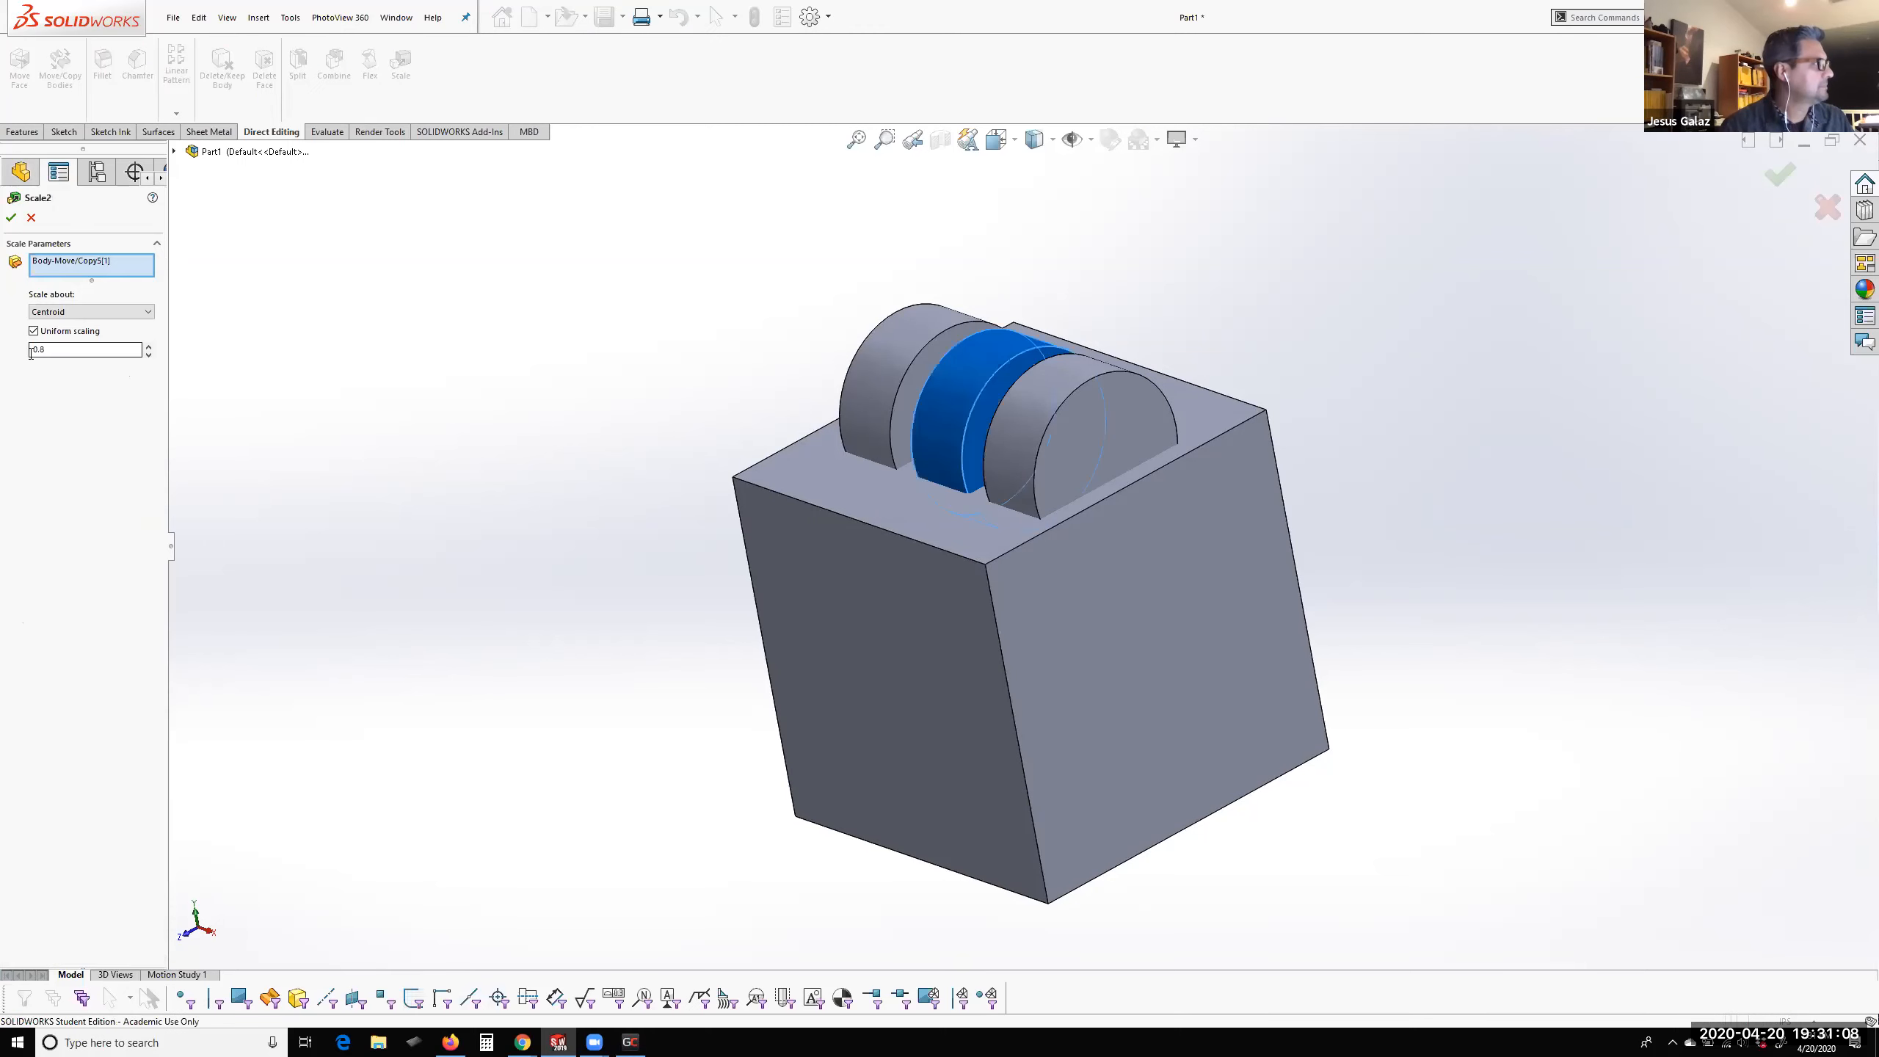
pyautogui.moveTo(44, 350); pyautogui.dragTo(41, 350)
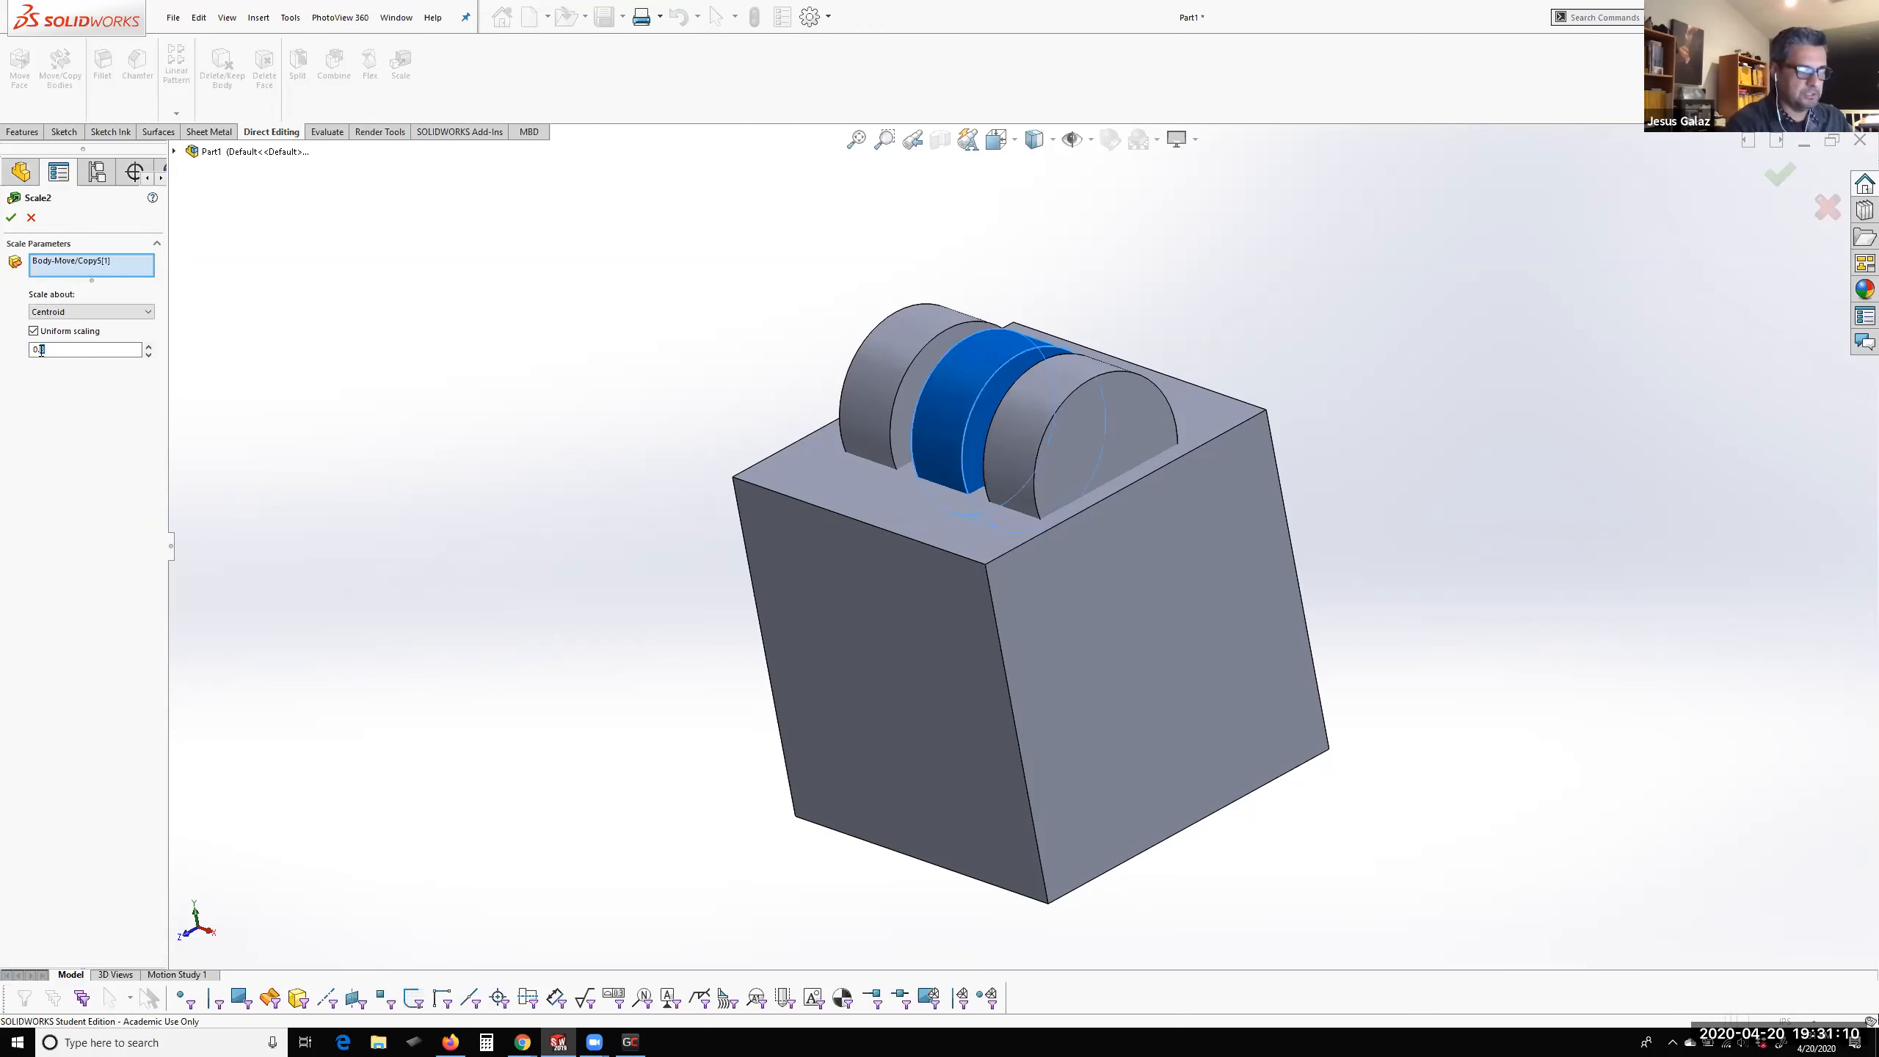
pyautogui.click(11, 217)
pyautogui.moveTo(702, 450); pyautogui.dragTo(1294, 501, button='middle')
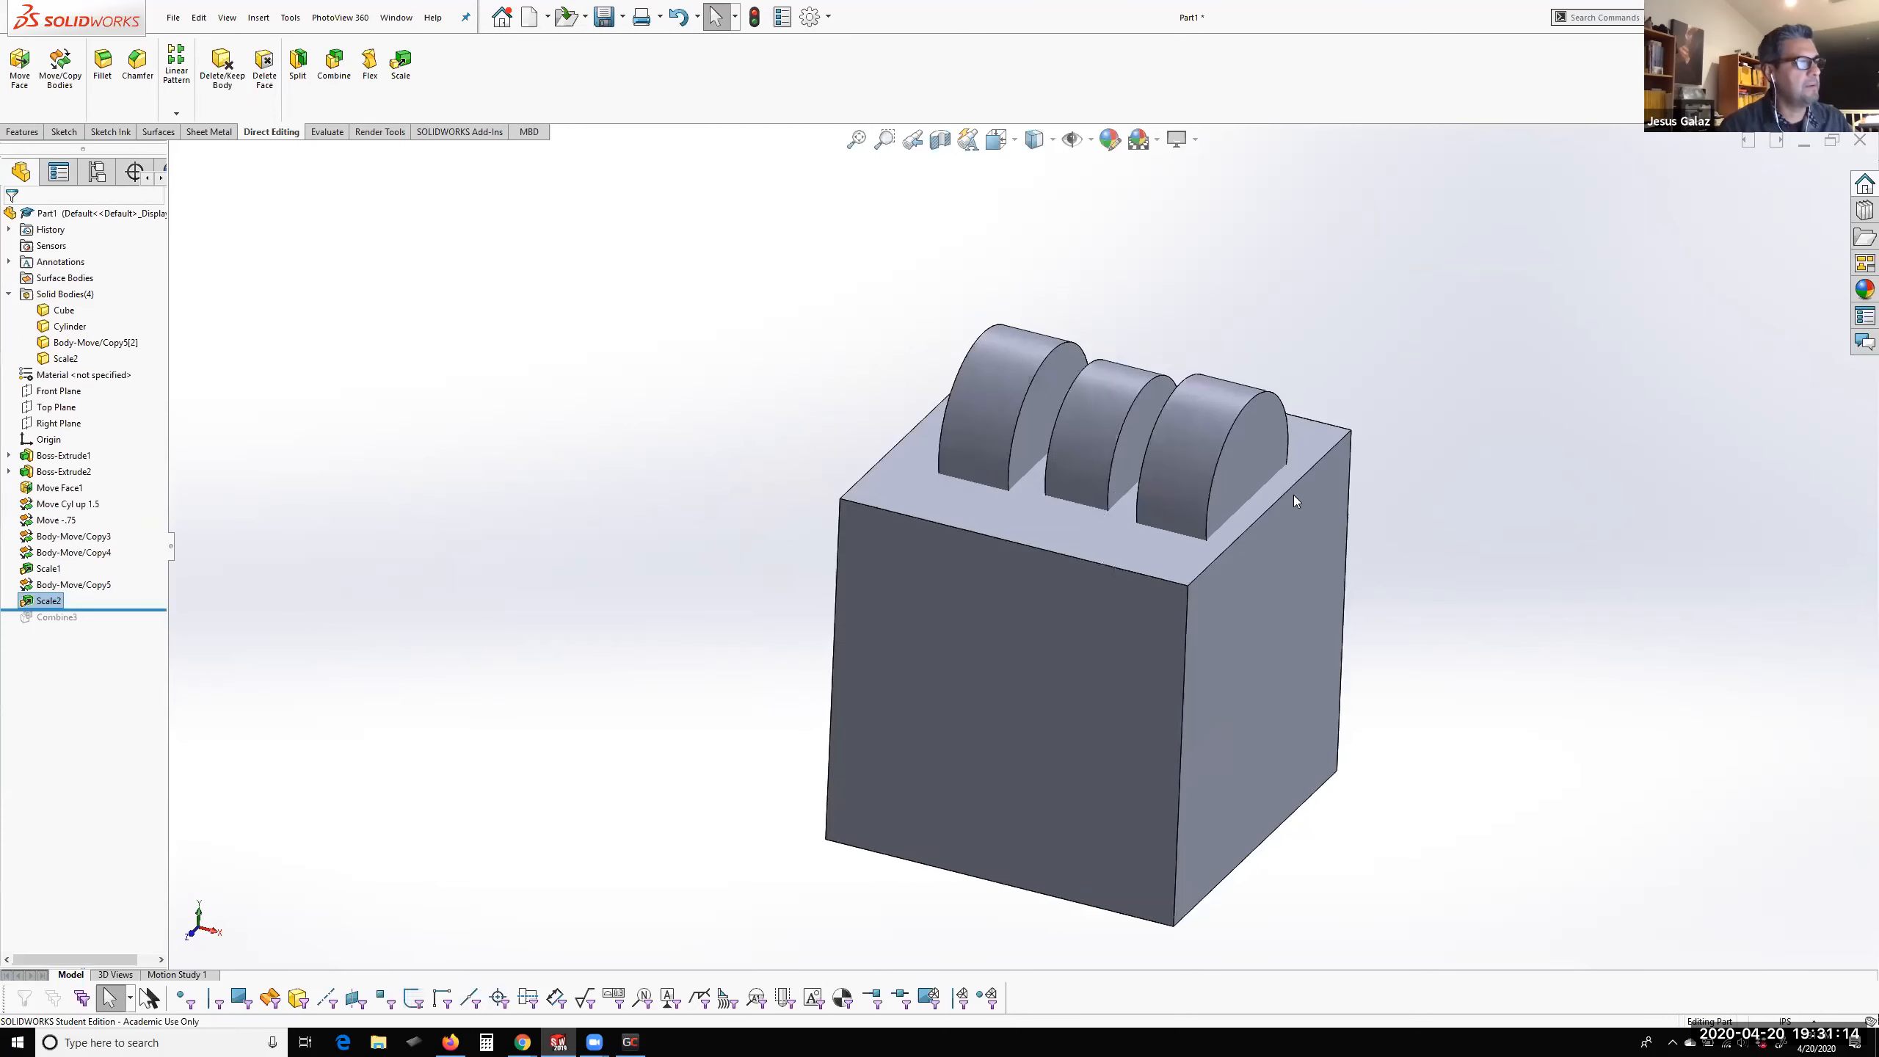
# Scale the end cylinder copy, the one farthest from the original, uniformly about its centroid by a factor of 0.8
pyautogui.click(1213, 411)
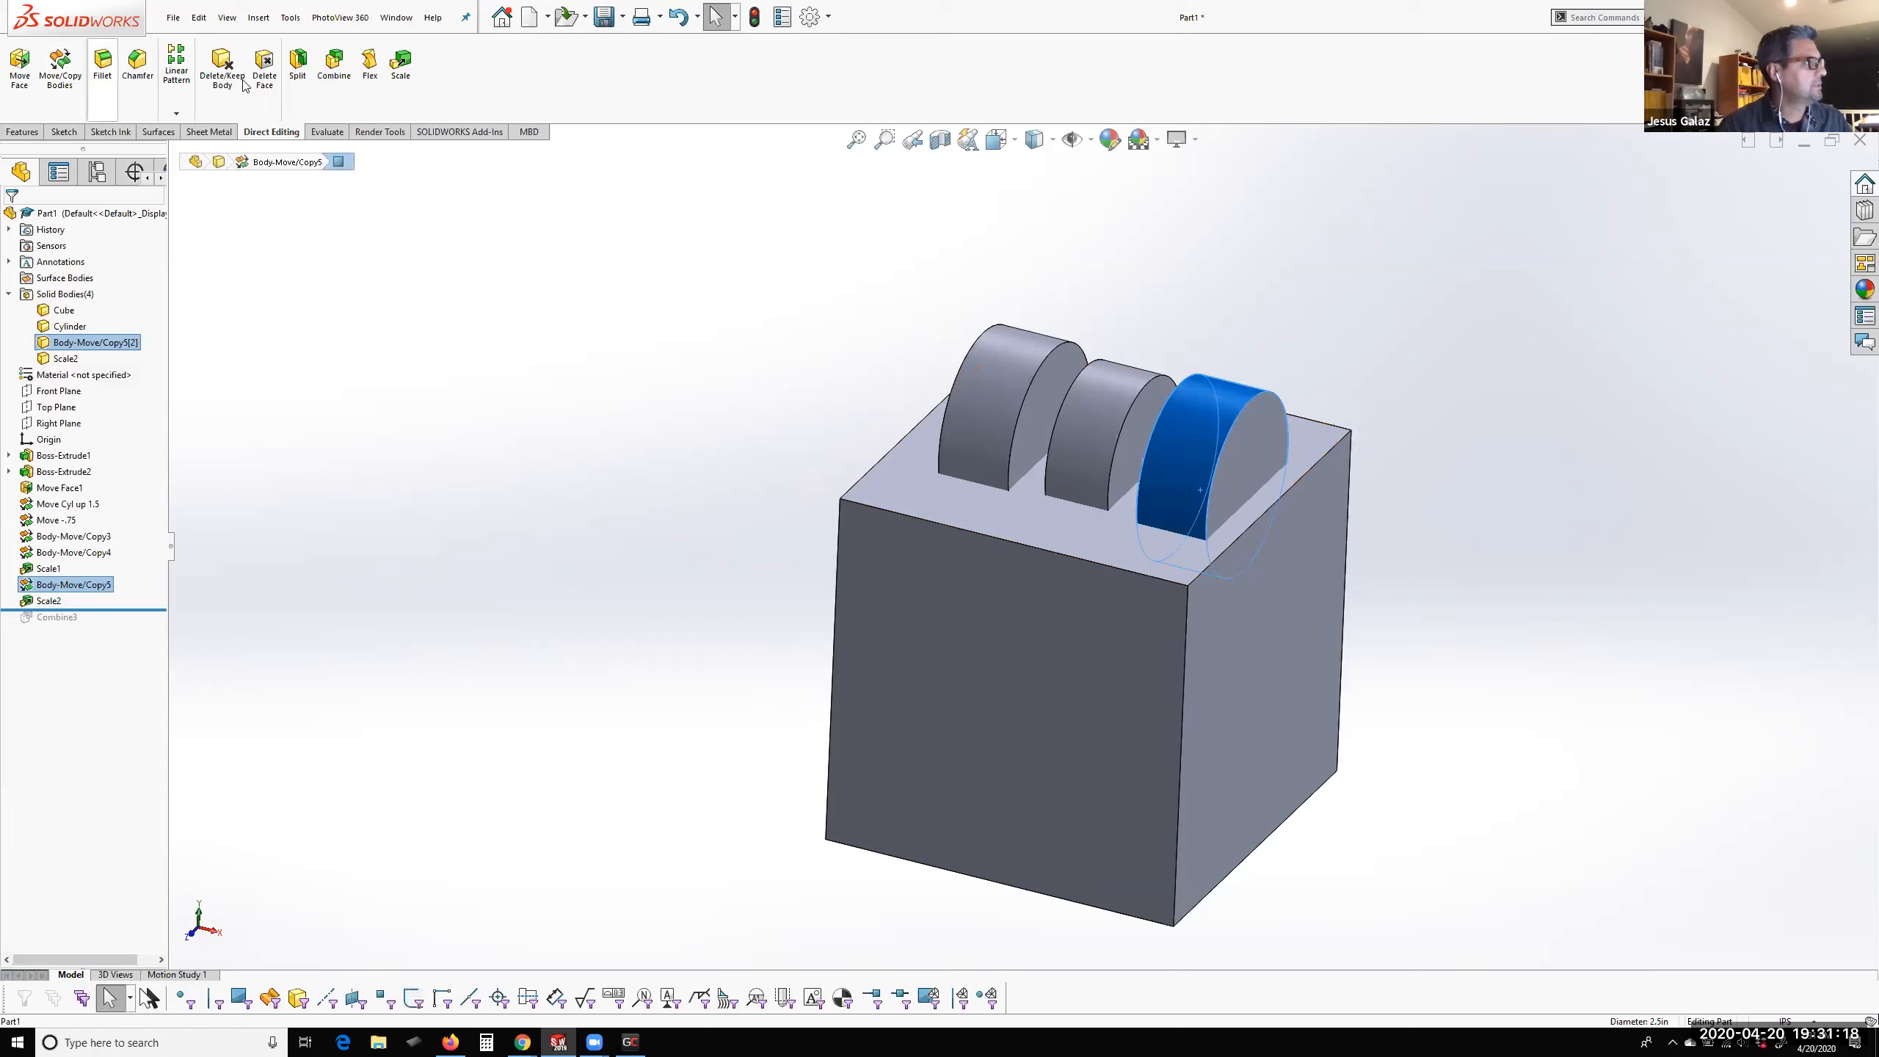
pyautogui.click(400, 64)
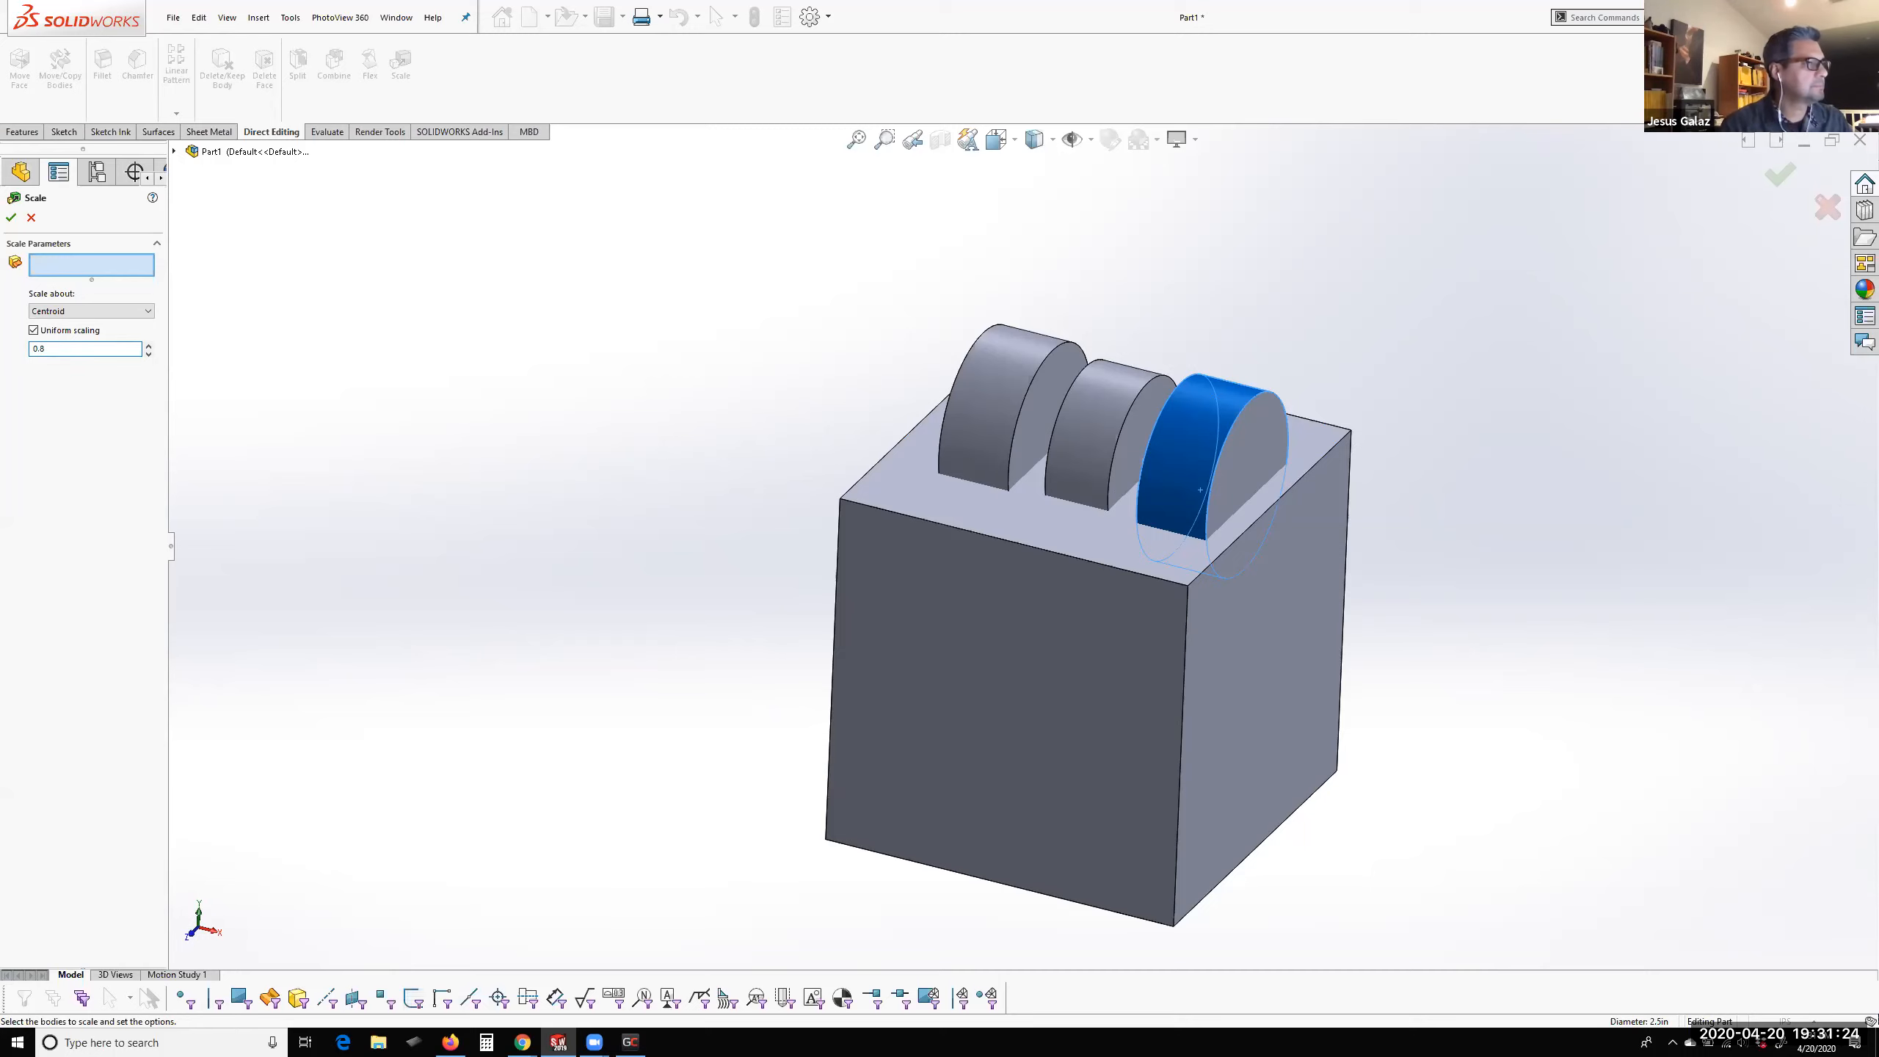
pyautogui.click(1220, 425)
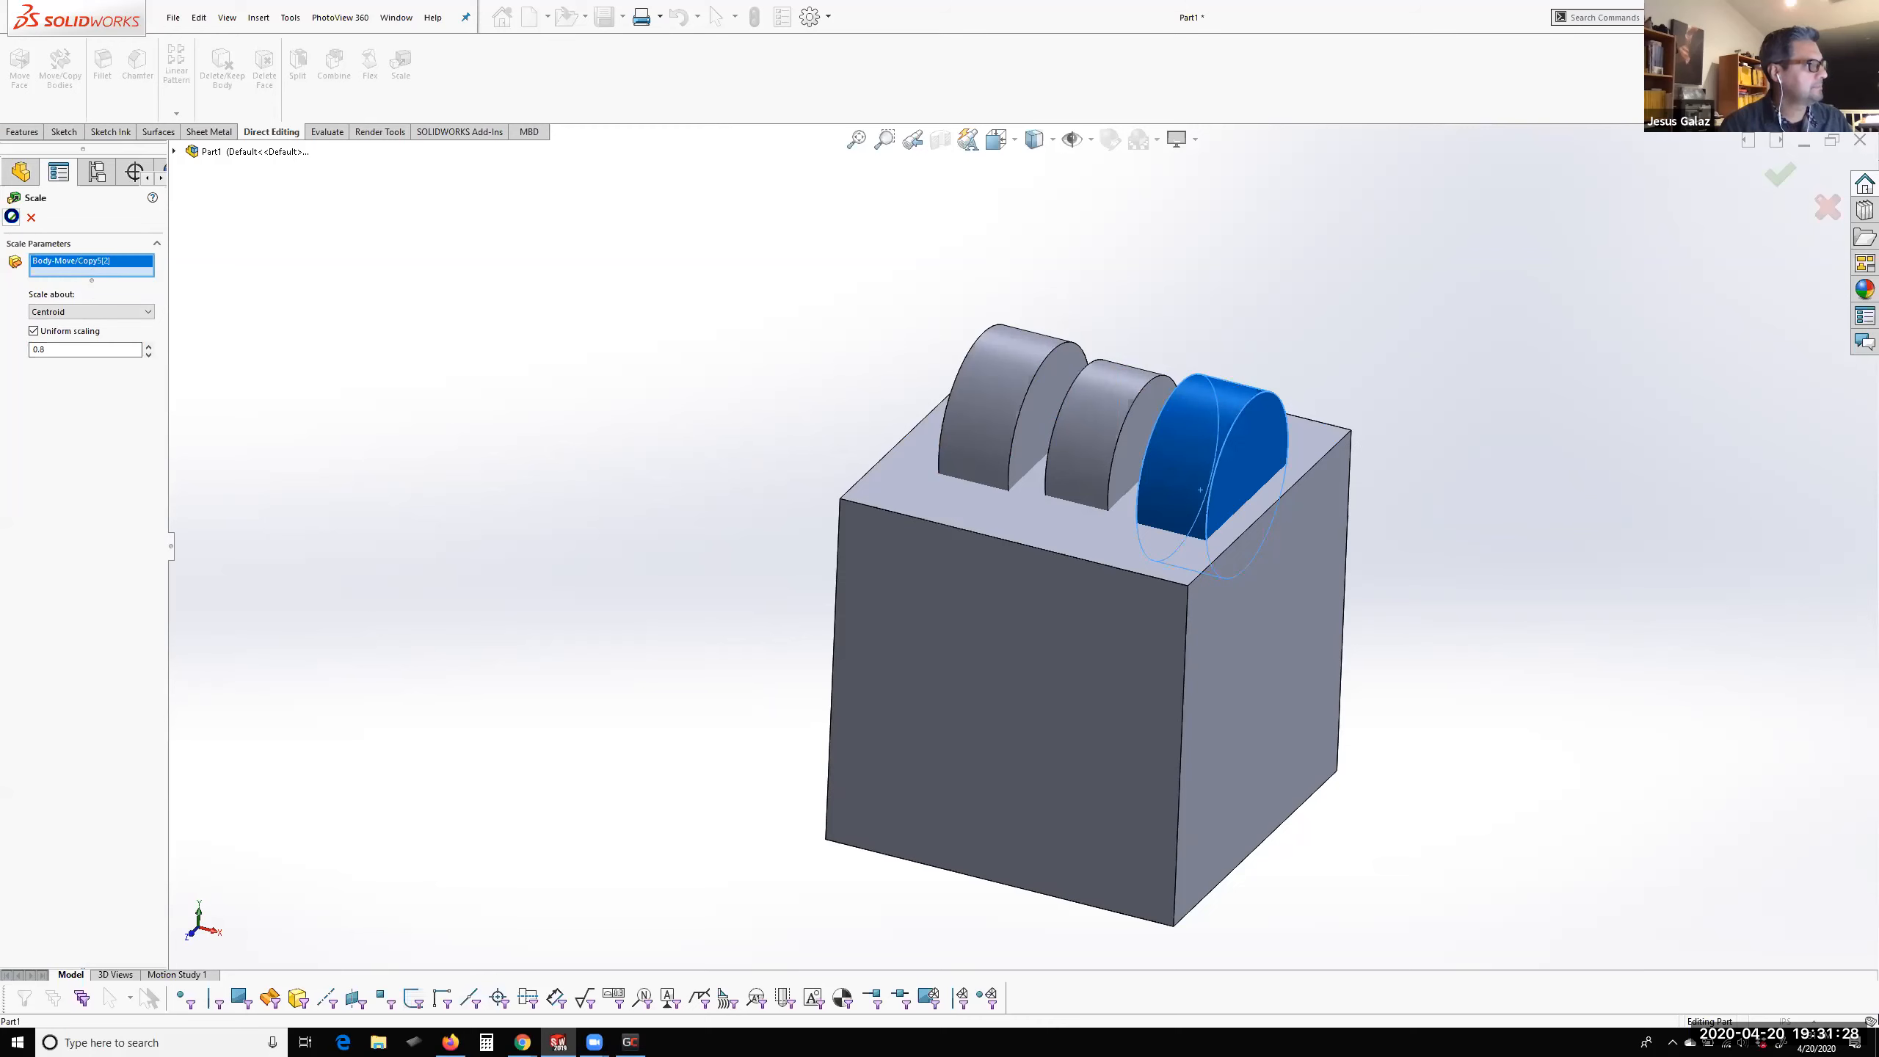
pyautogui.click(11, 218)
pyautogui.press('Return')
# Move the smallest cylinder body about 1.10 in along Z, without making a copy
pyautogui.moveTo(1141, 545); pyautogui.dragTo(1181, 680, button='middle')
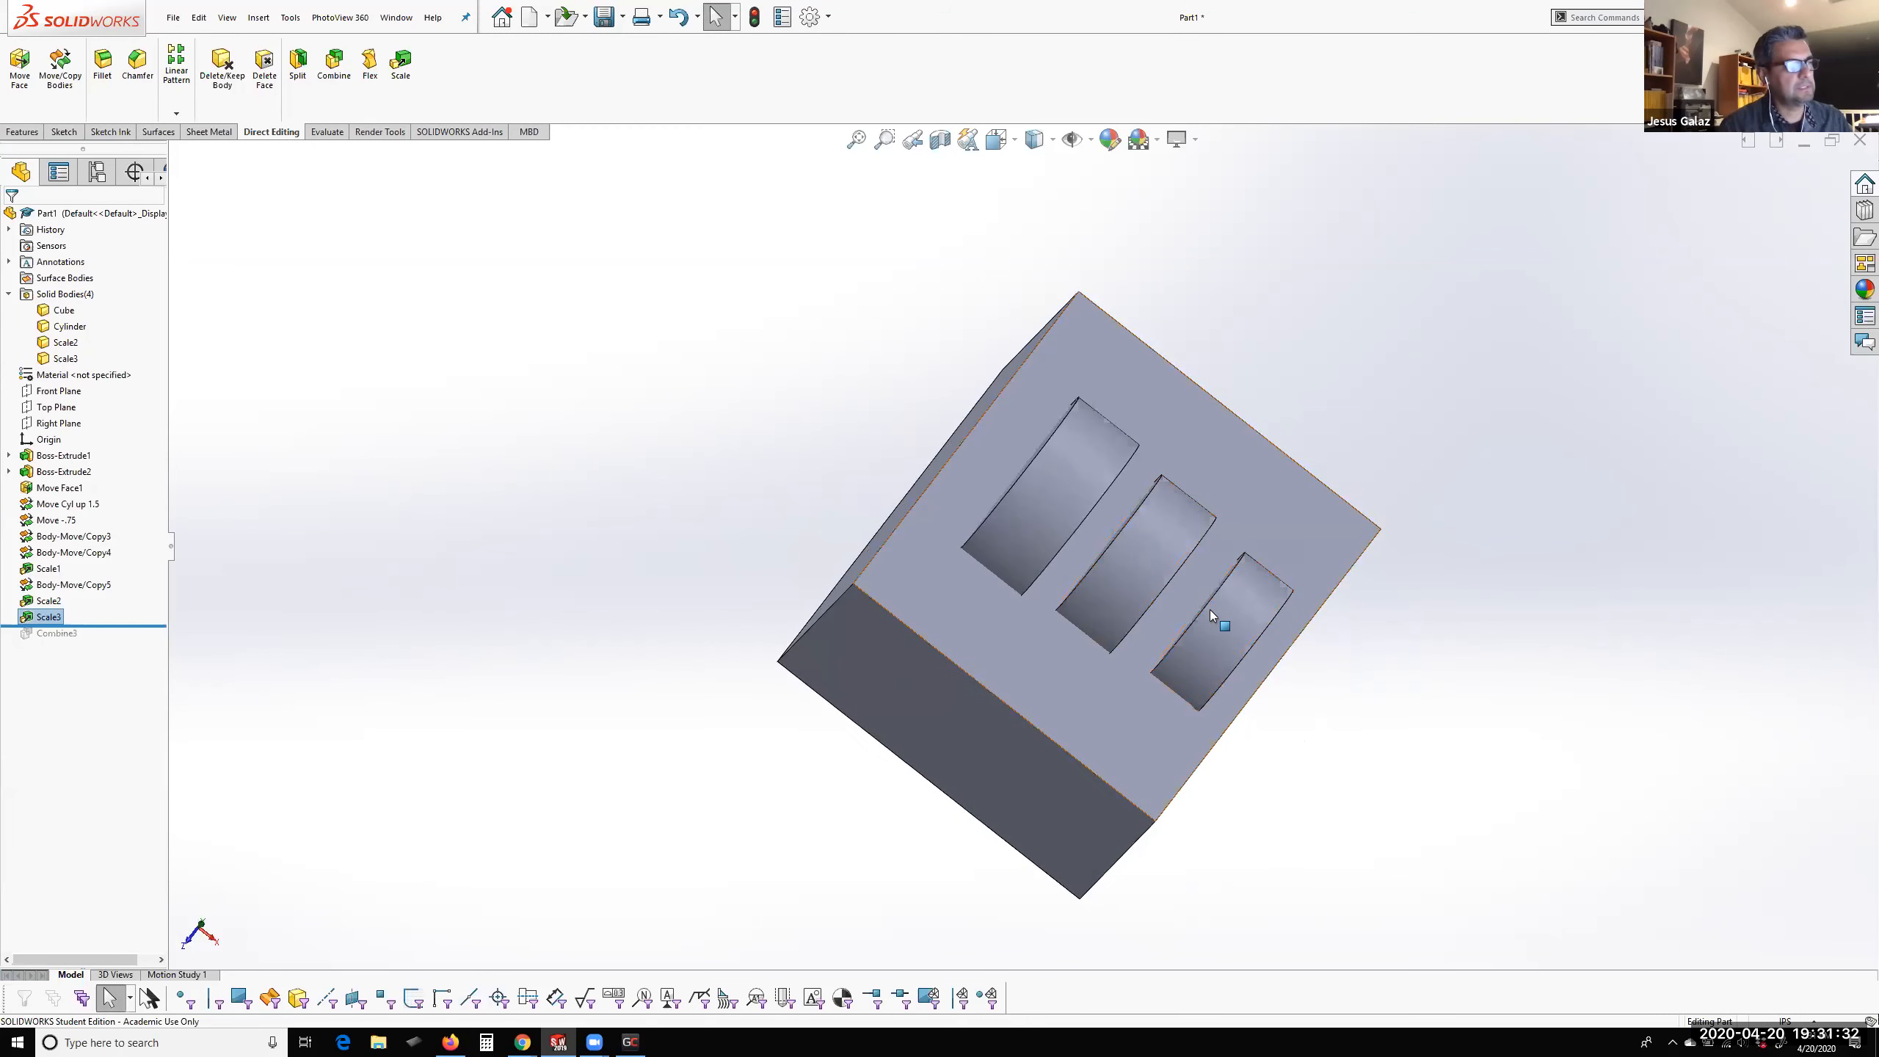
pyautogui.scroll(3, 1125, 582)
pyautogui.scroll(-7, 1109, 575)
pyautogui.scroll(1, 1082, 564)
pyautogui.moveTo(1073, 560); pyautogui.dragTo(897, 532, button='middle')
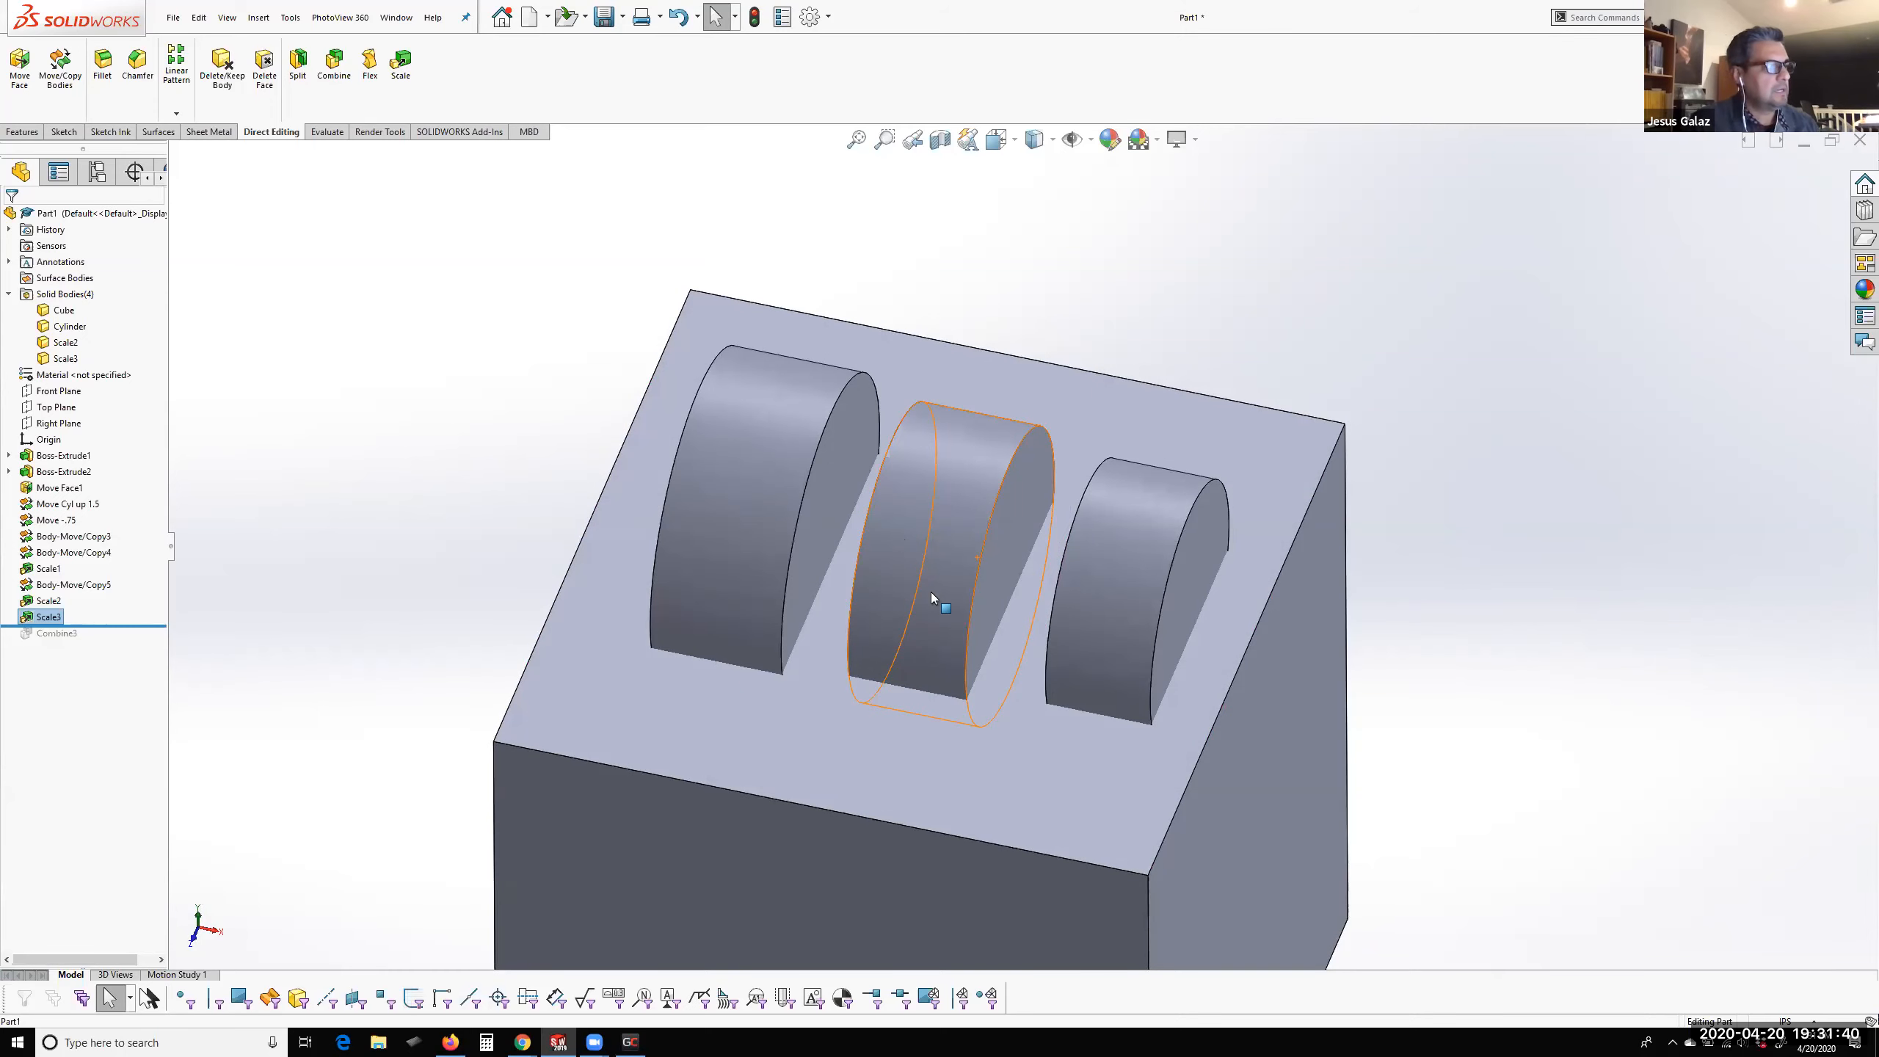
pyautogui.moveTo(979, 573); pyautogui.dragTo(920, 716, button='middle')
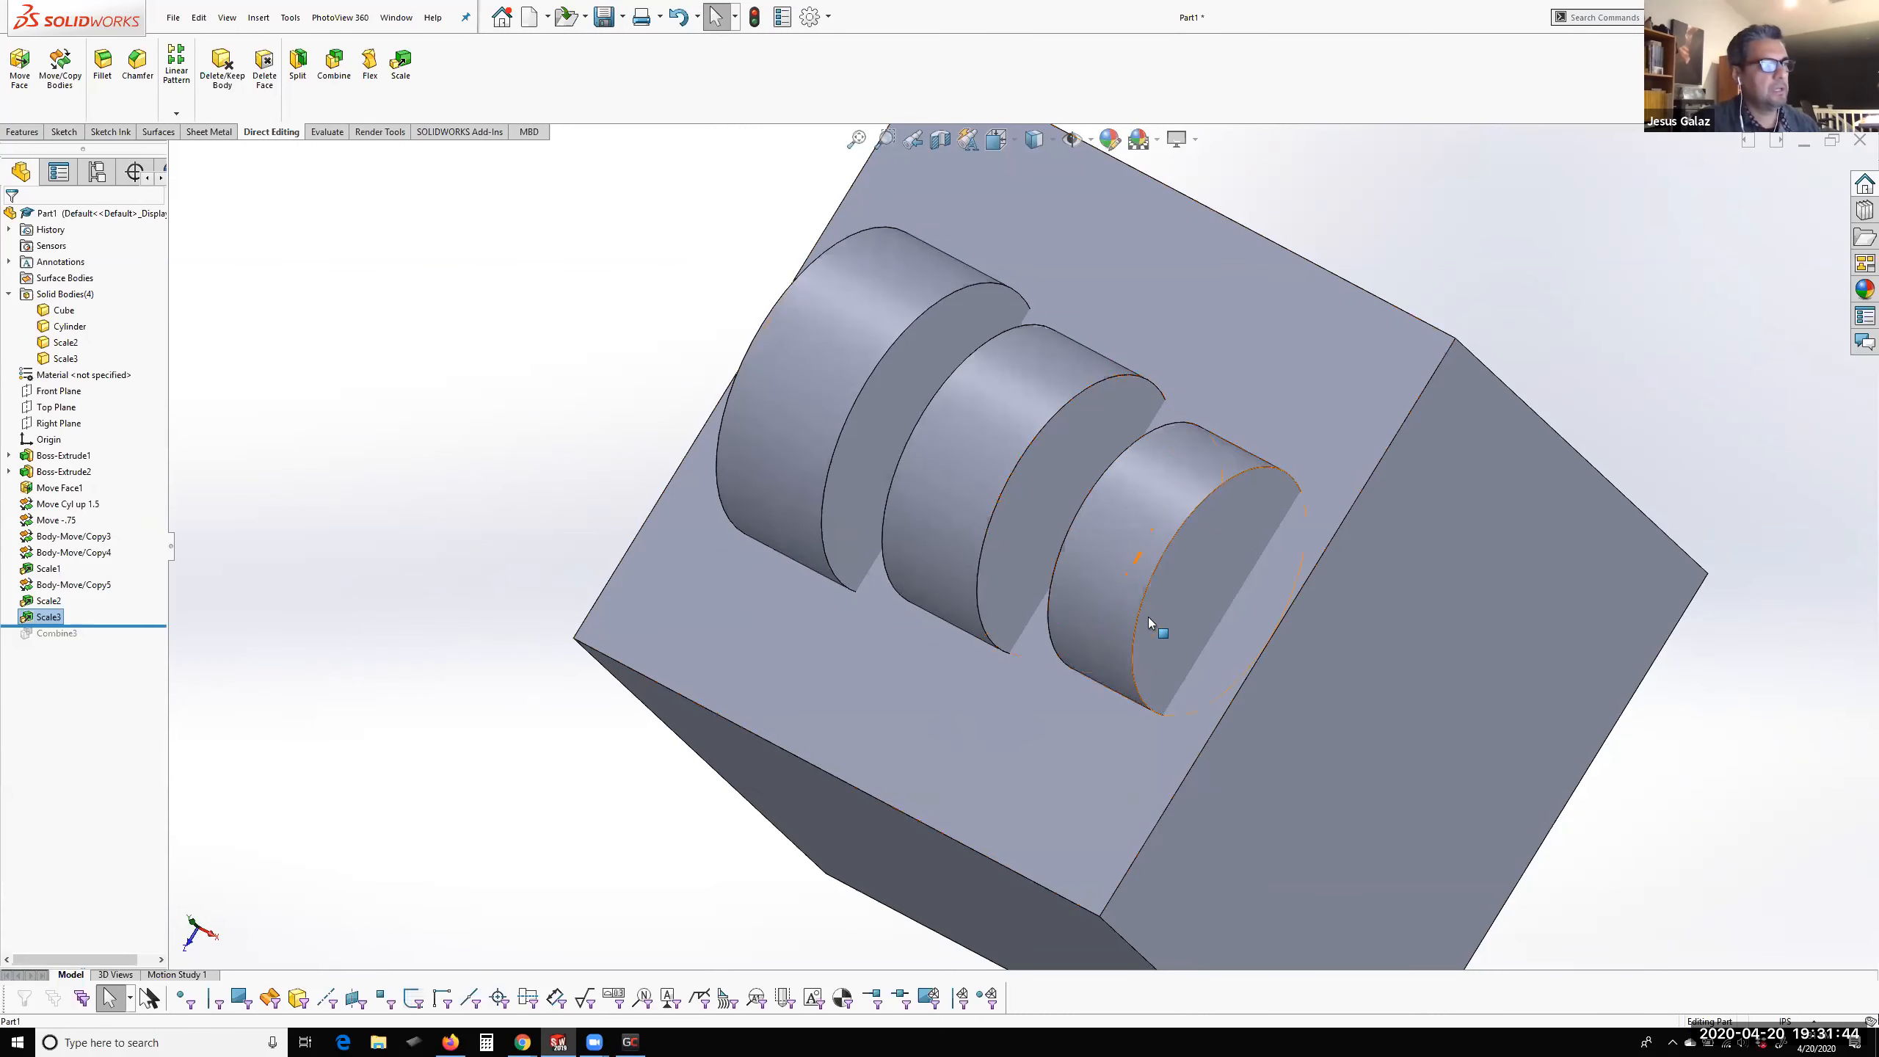
pyautogui.click(1158, 581)
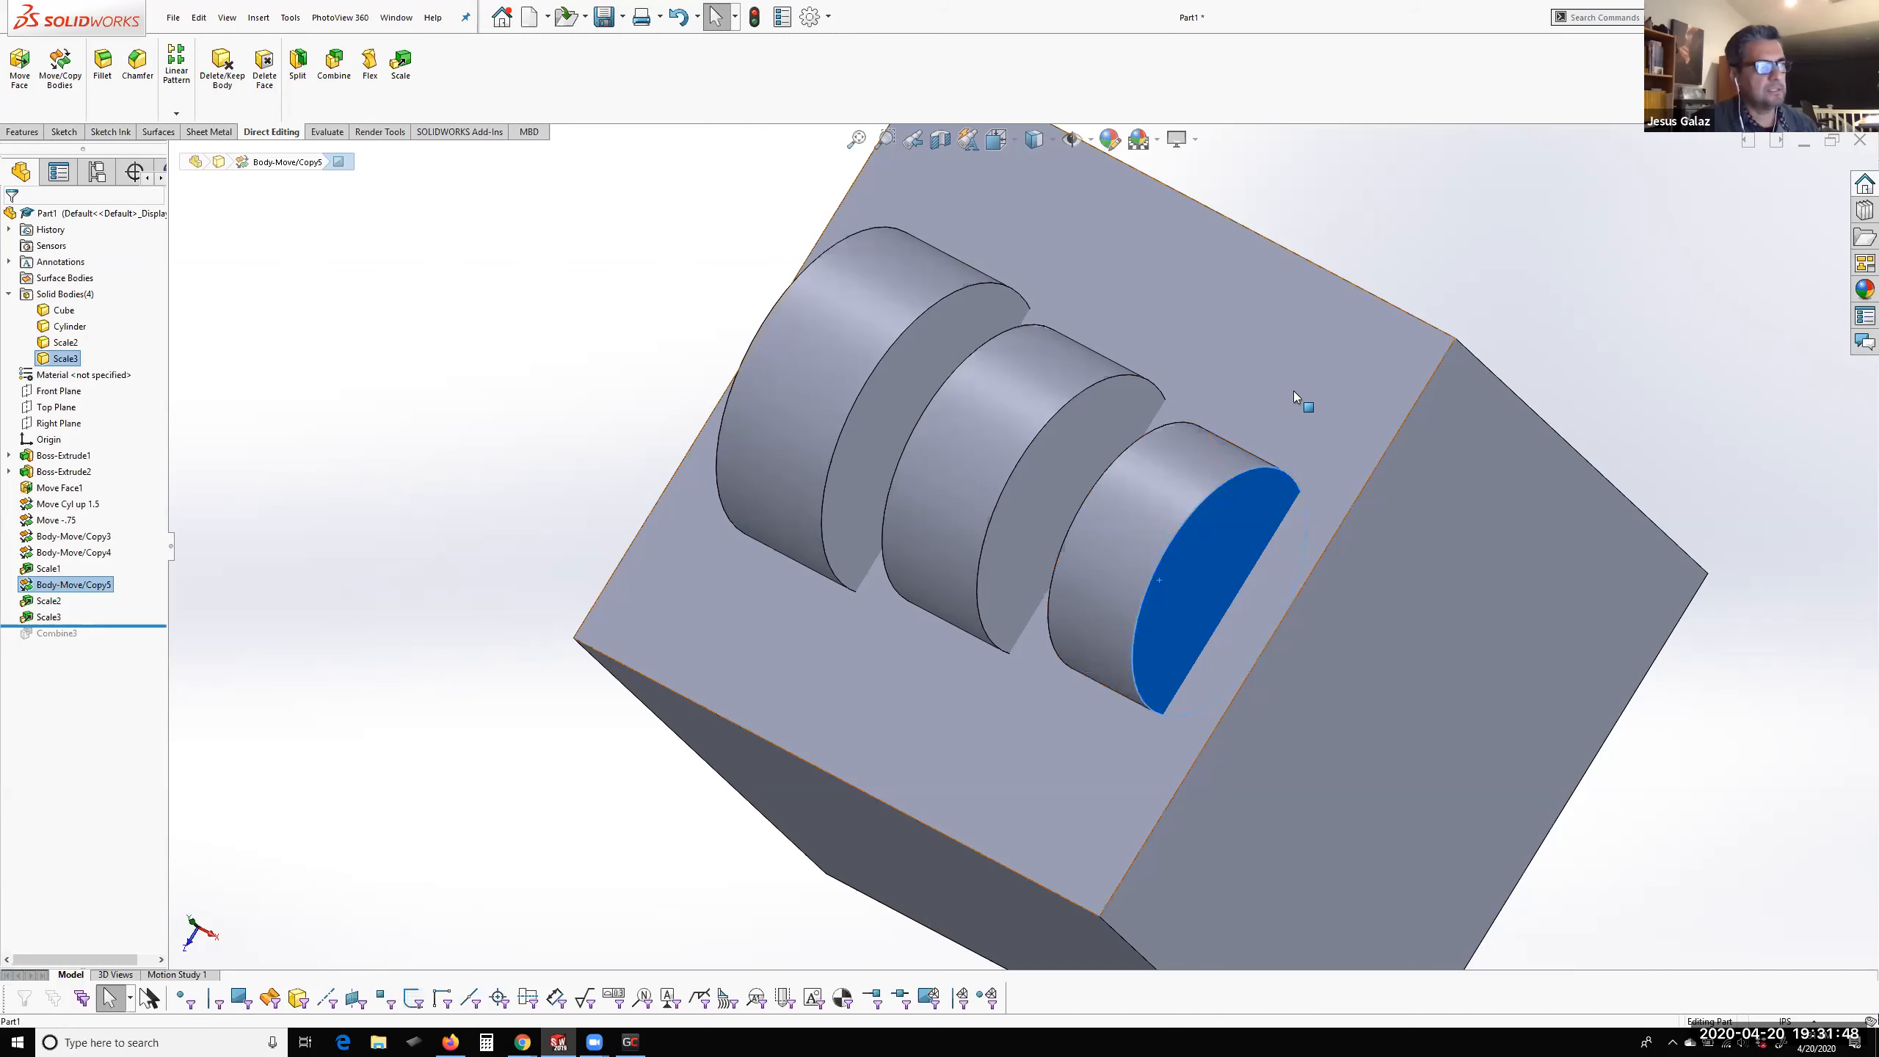
pyautogui.click(1158, 548)
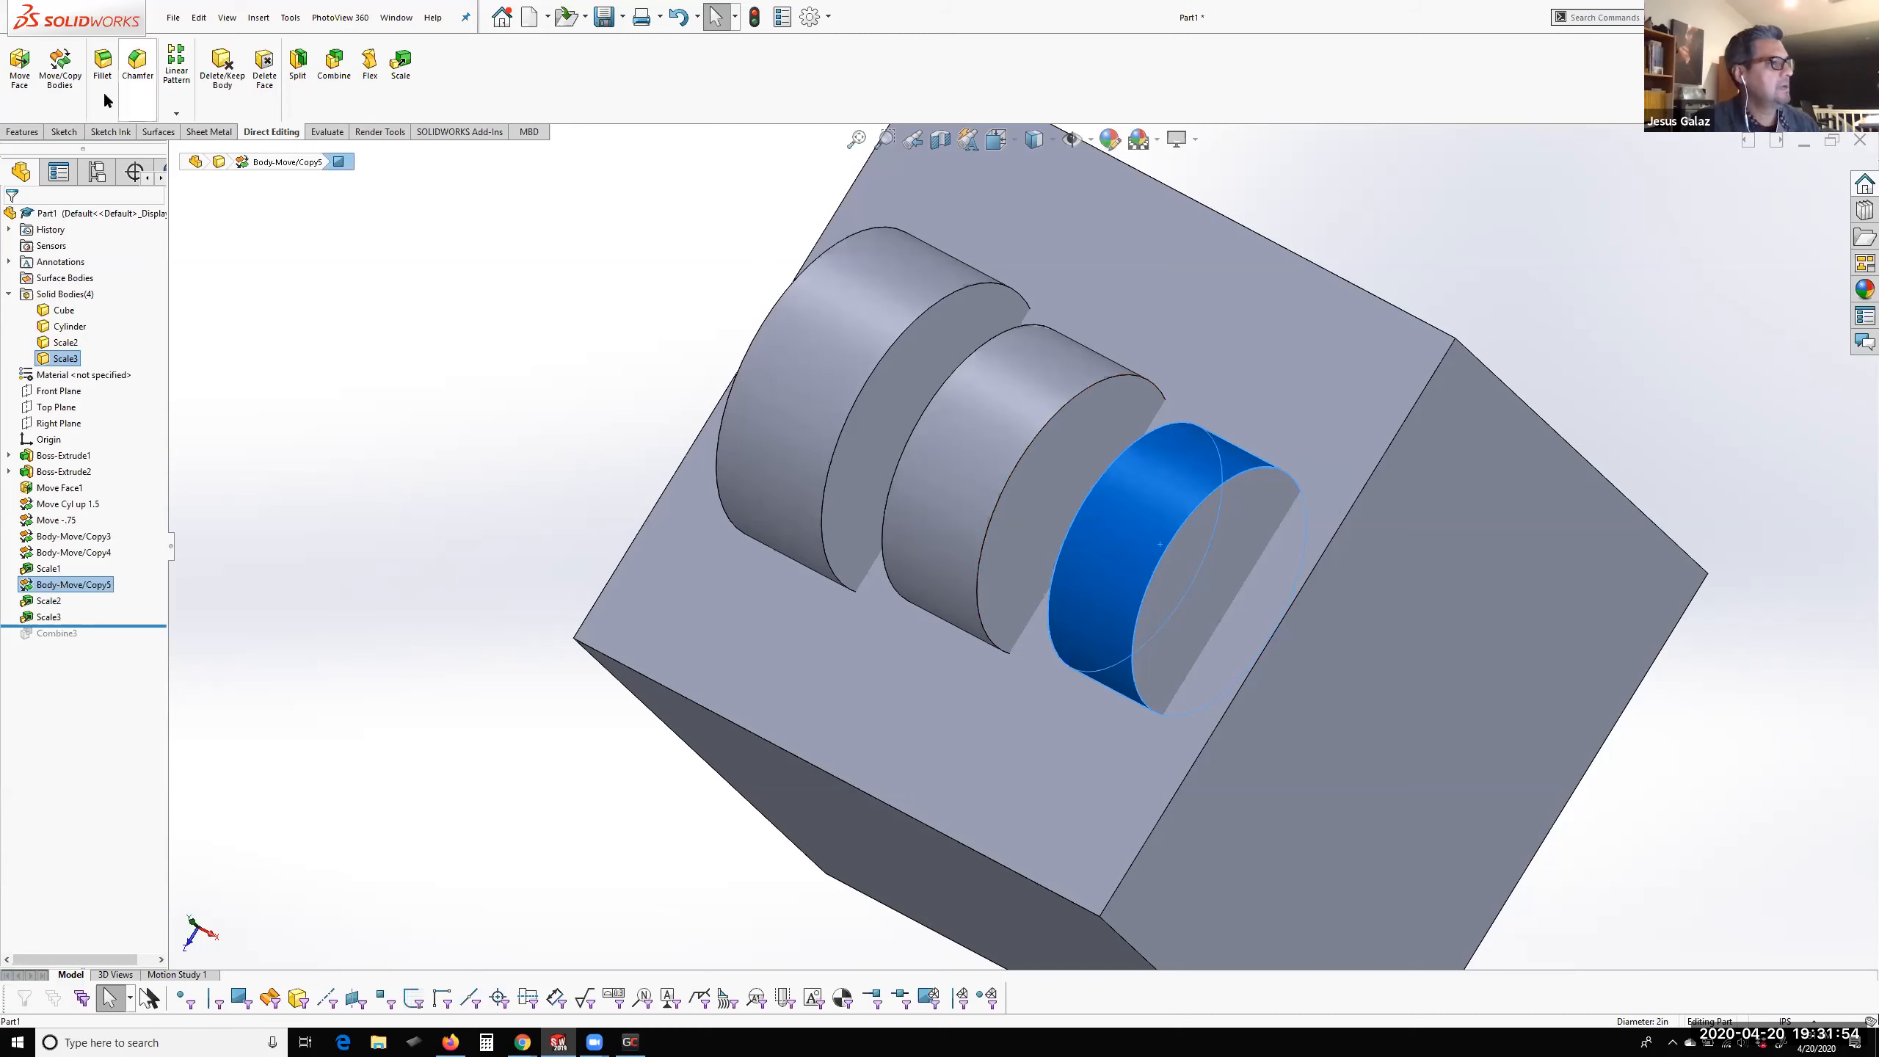
pyautogui.click(57, 100)
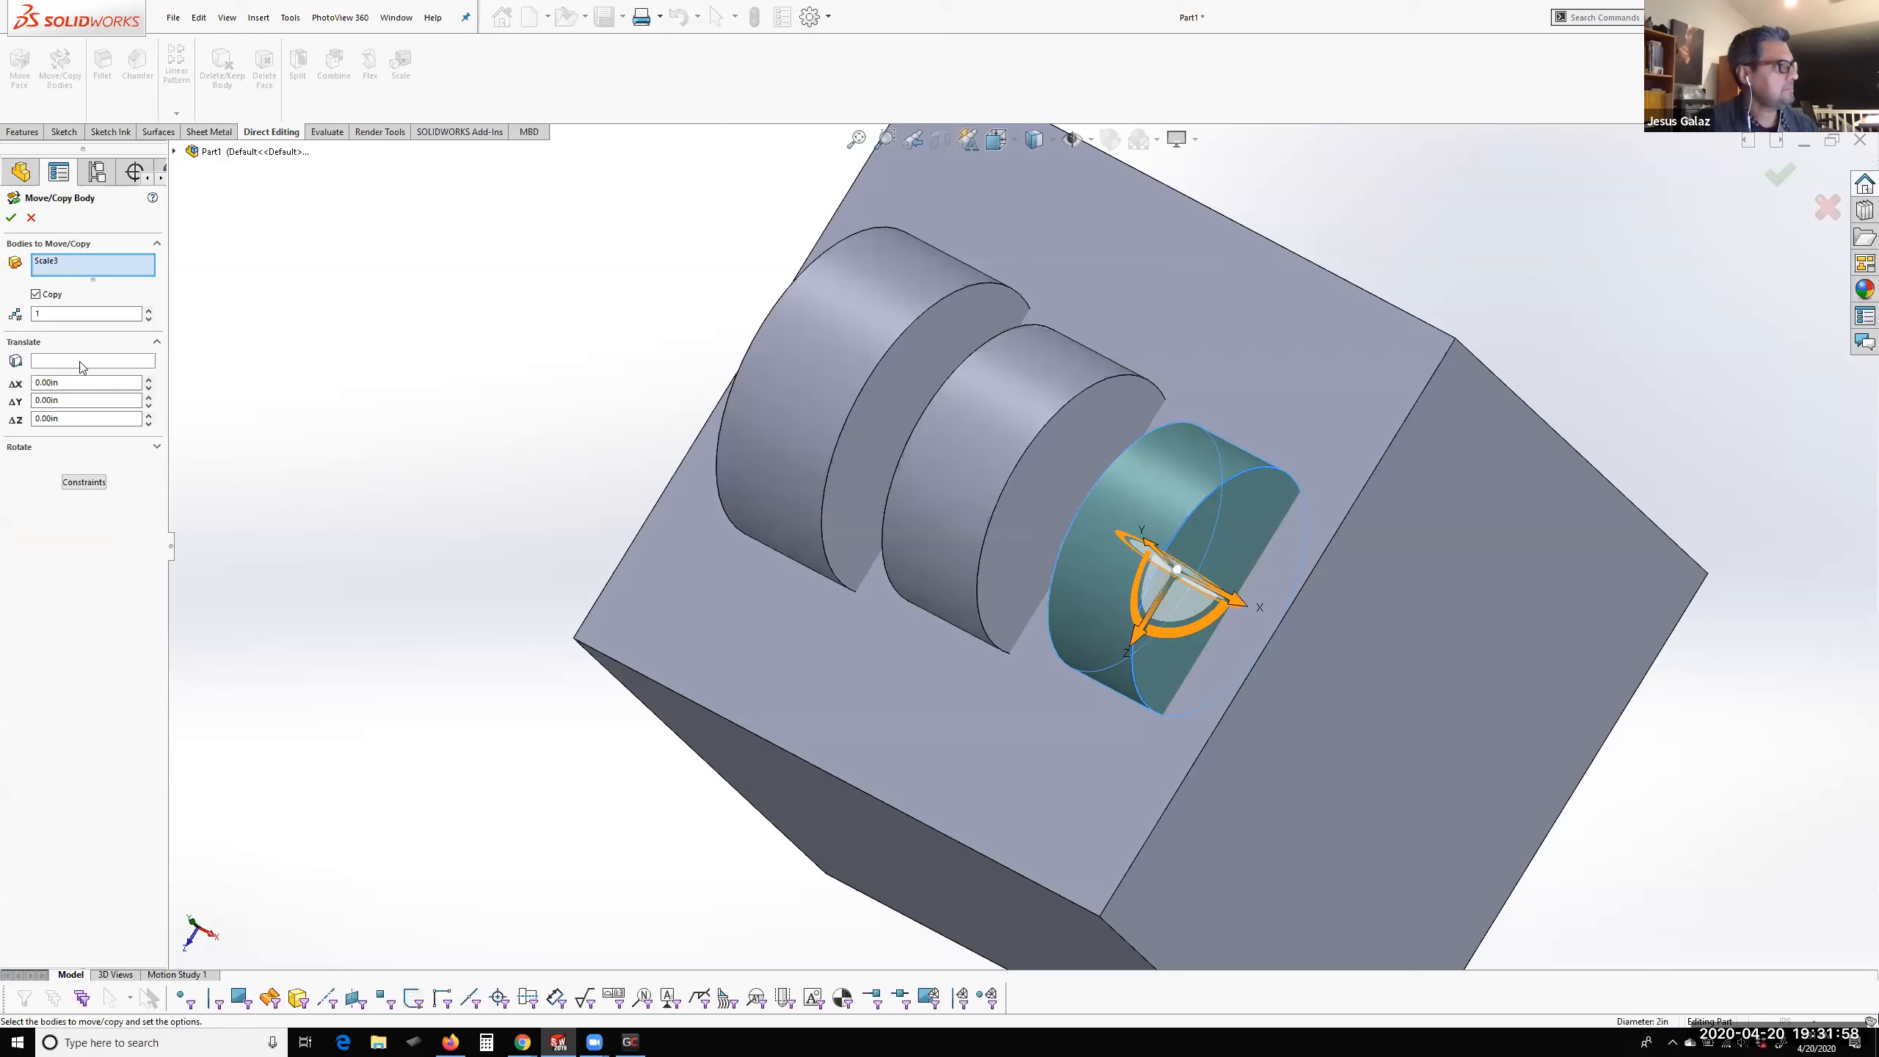
pyautogui.click(36, 294)
pyautogui.moveTo(1135, 638); pyautogui.dragTo(1077, 779)
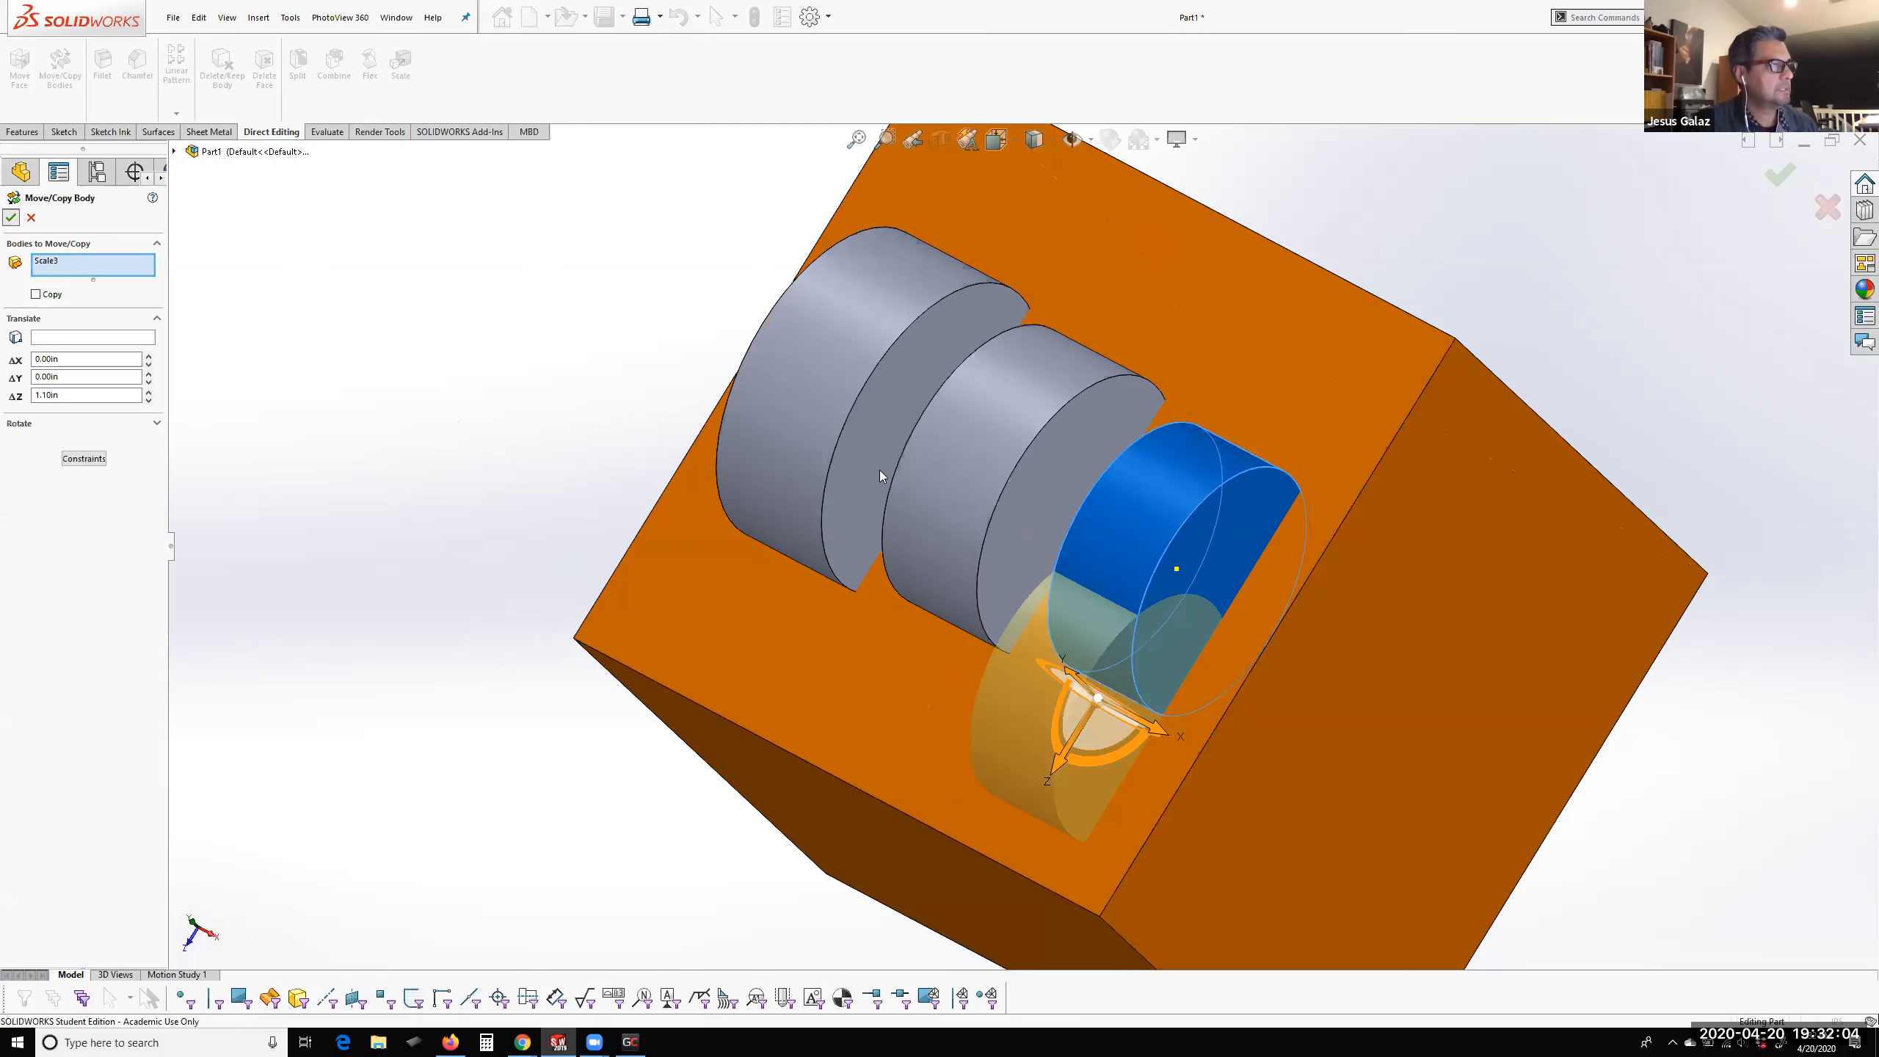
pyautogui.click(1106, 640)
pyautogui.click(336, 324)
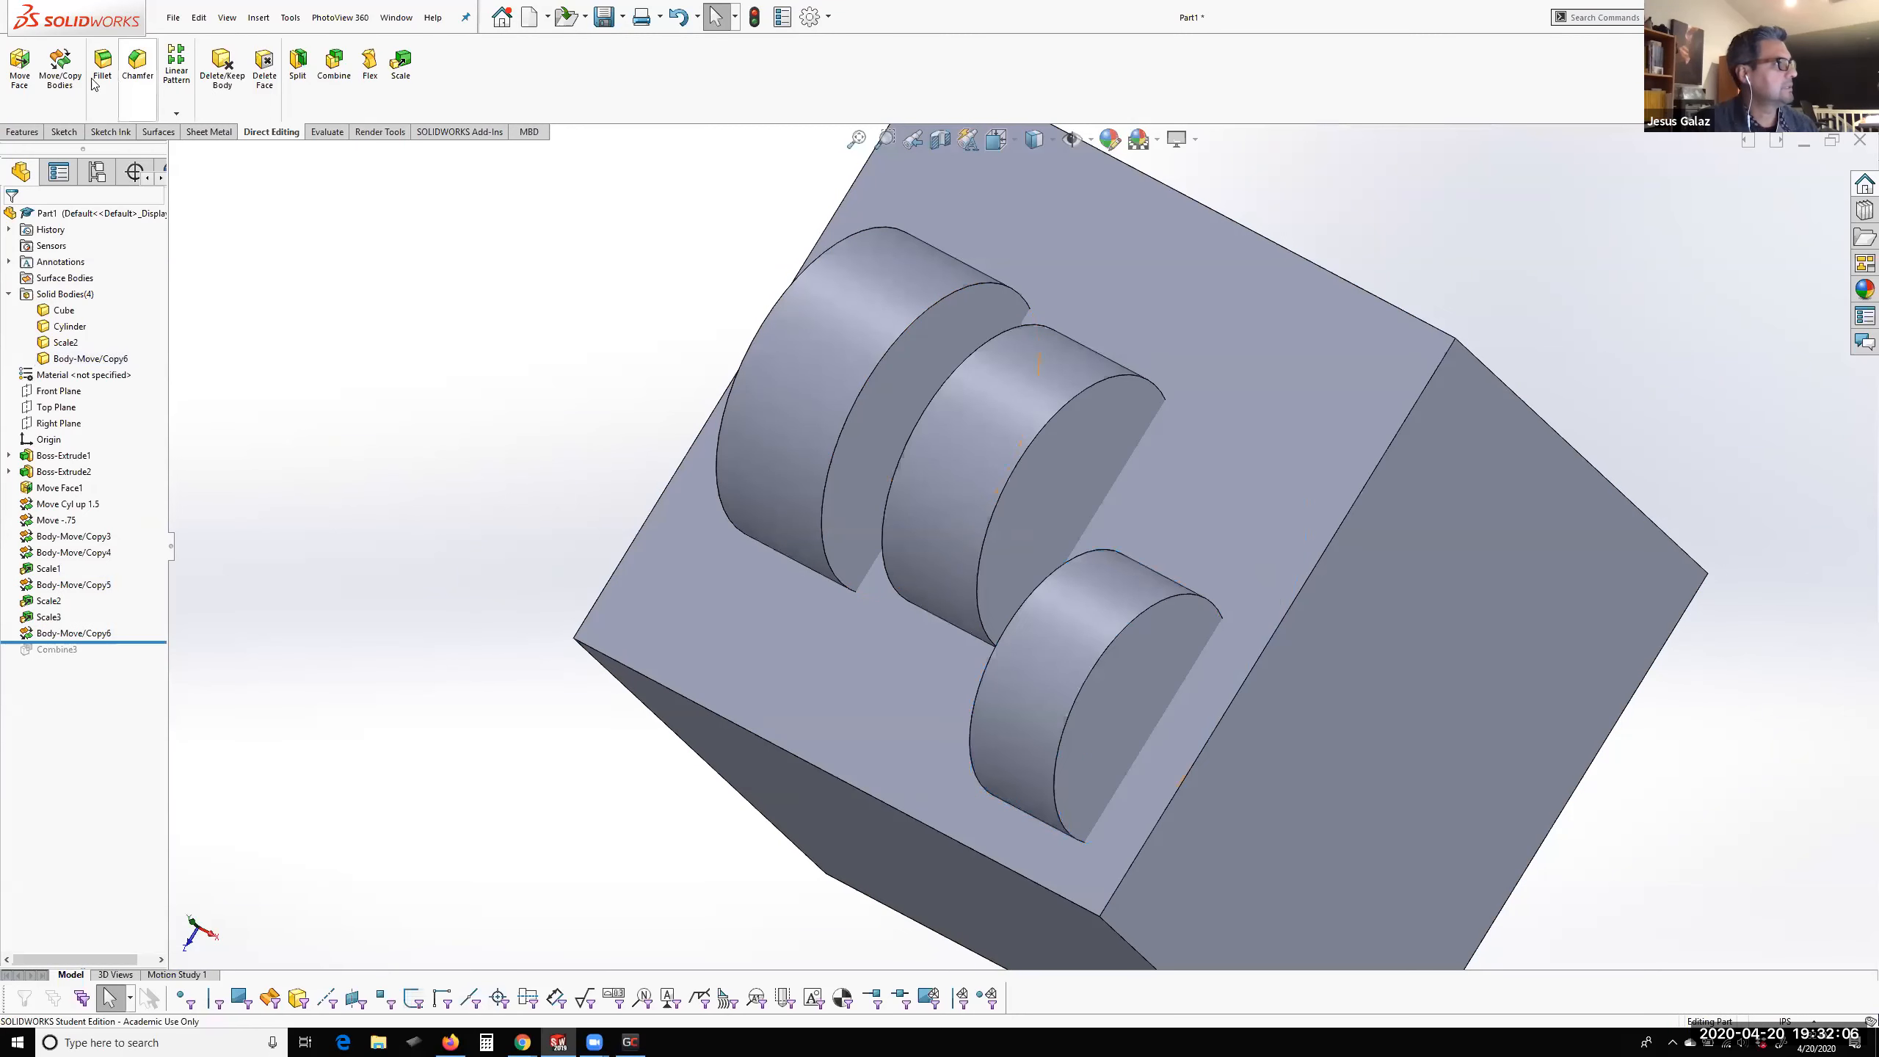
# Make one copy of the smallest cylinder body, offset about -2.26 in along Z
pyautogui.click(60, 68)
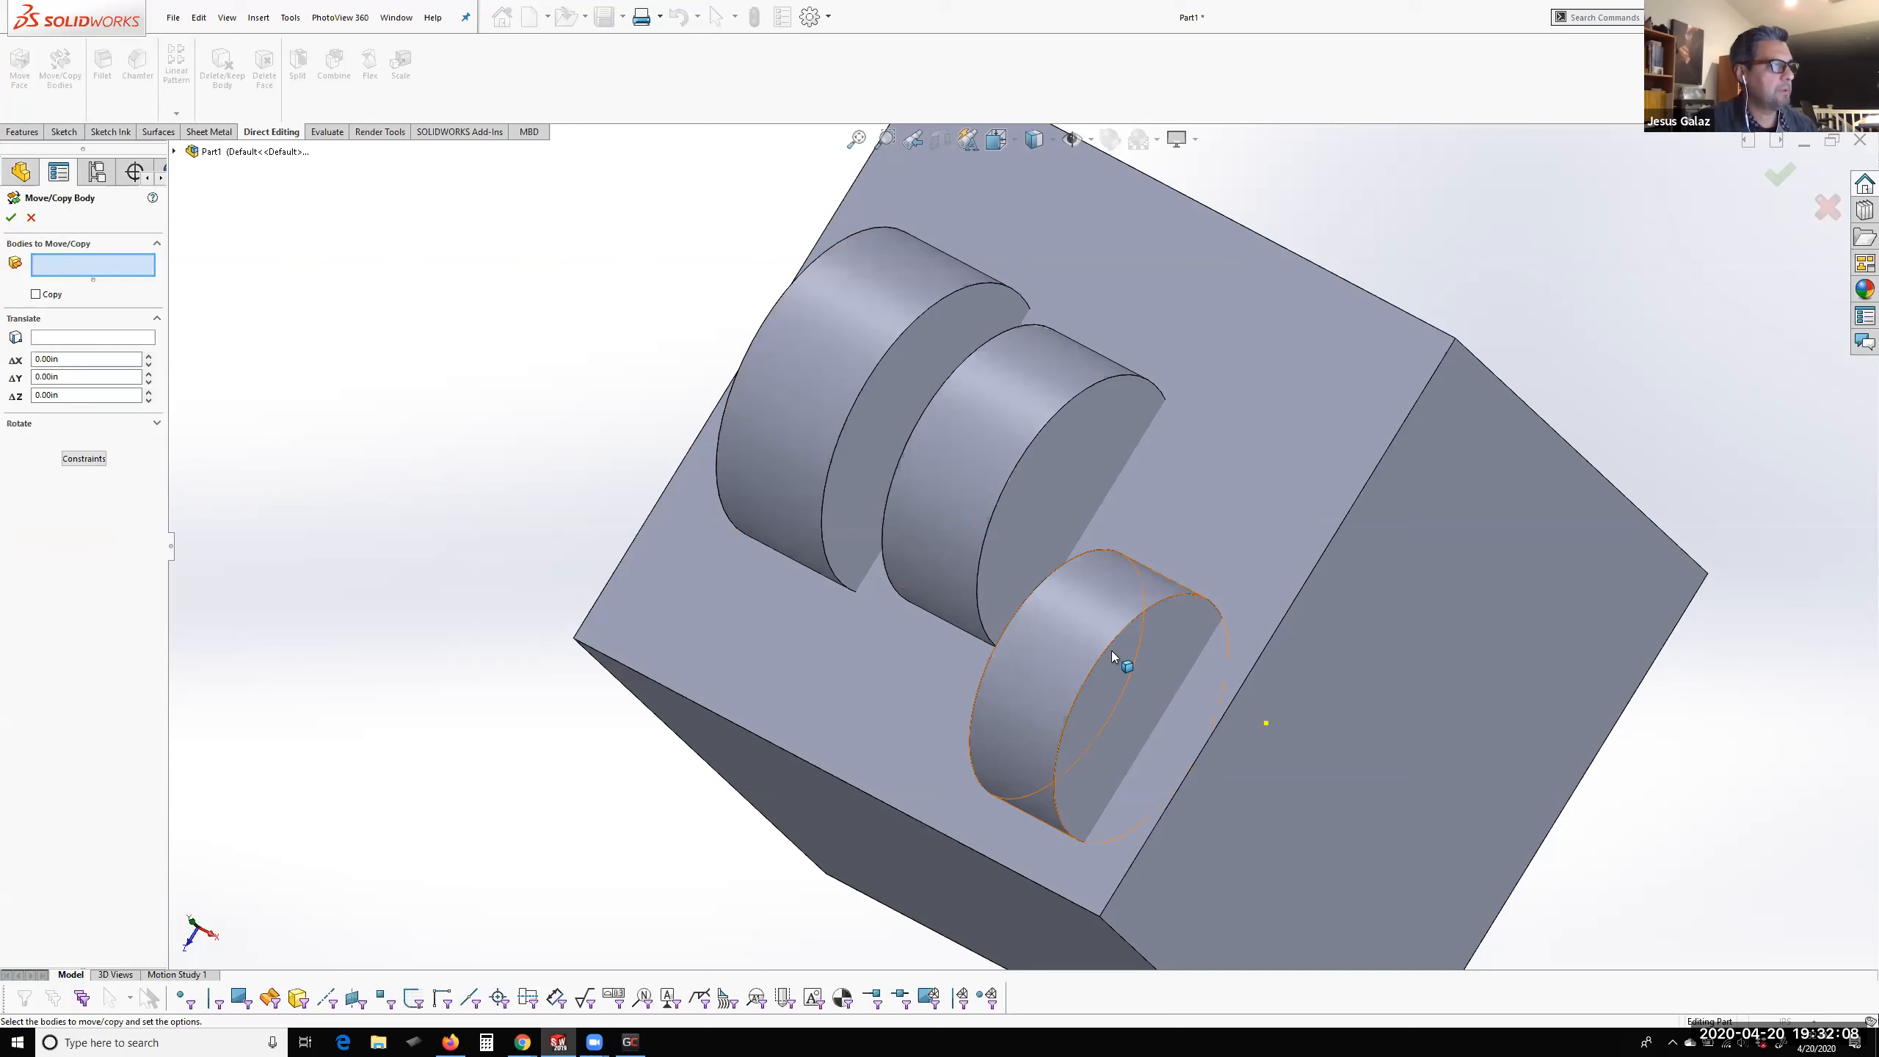
pyautogui.click(1089, 643)
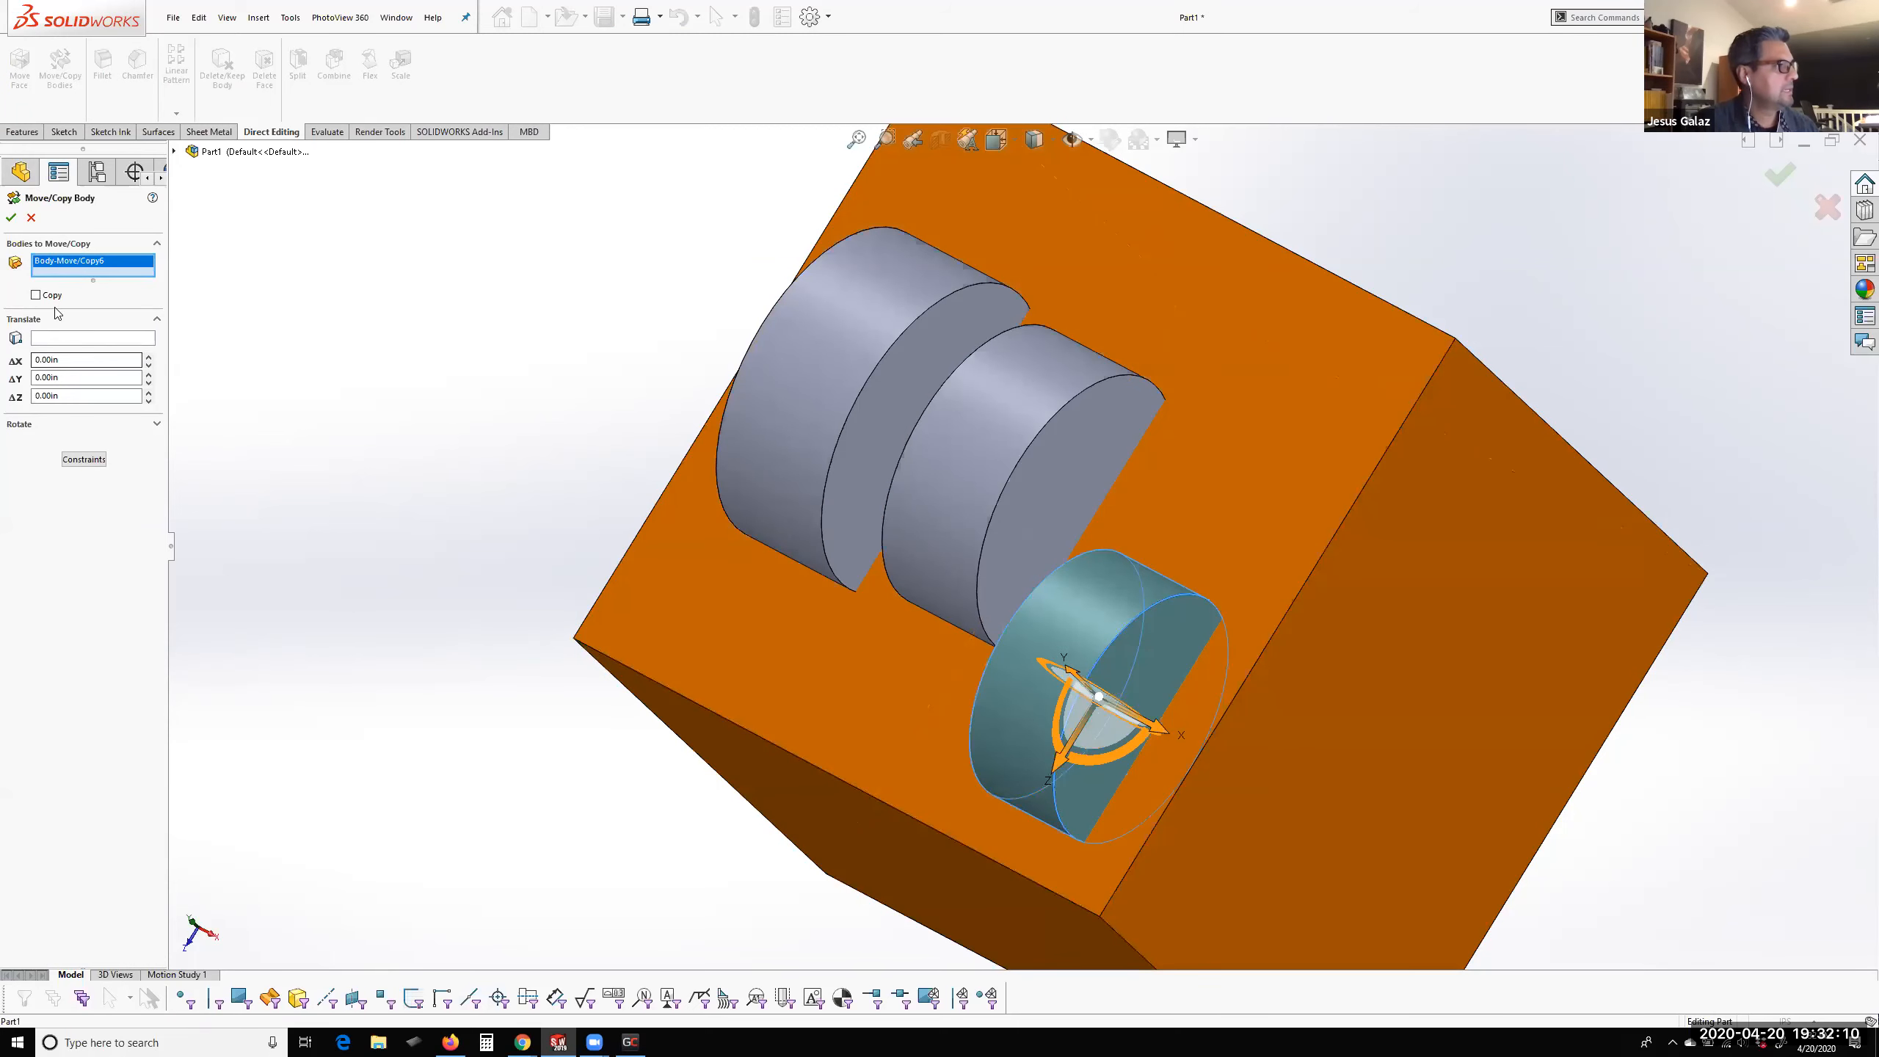
pyautogui.click(37, 294)
pyautogui.moveTo(1056, 772); pyautogui.dragTo(1280, 500)
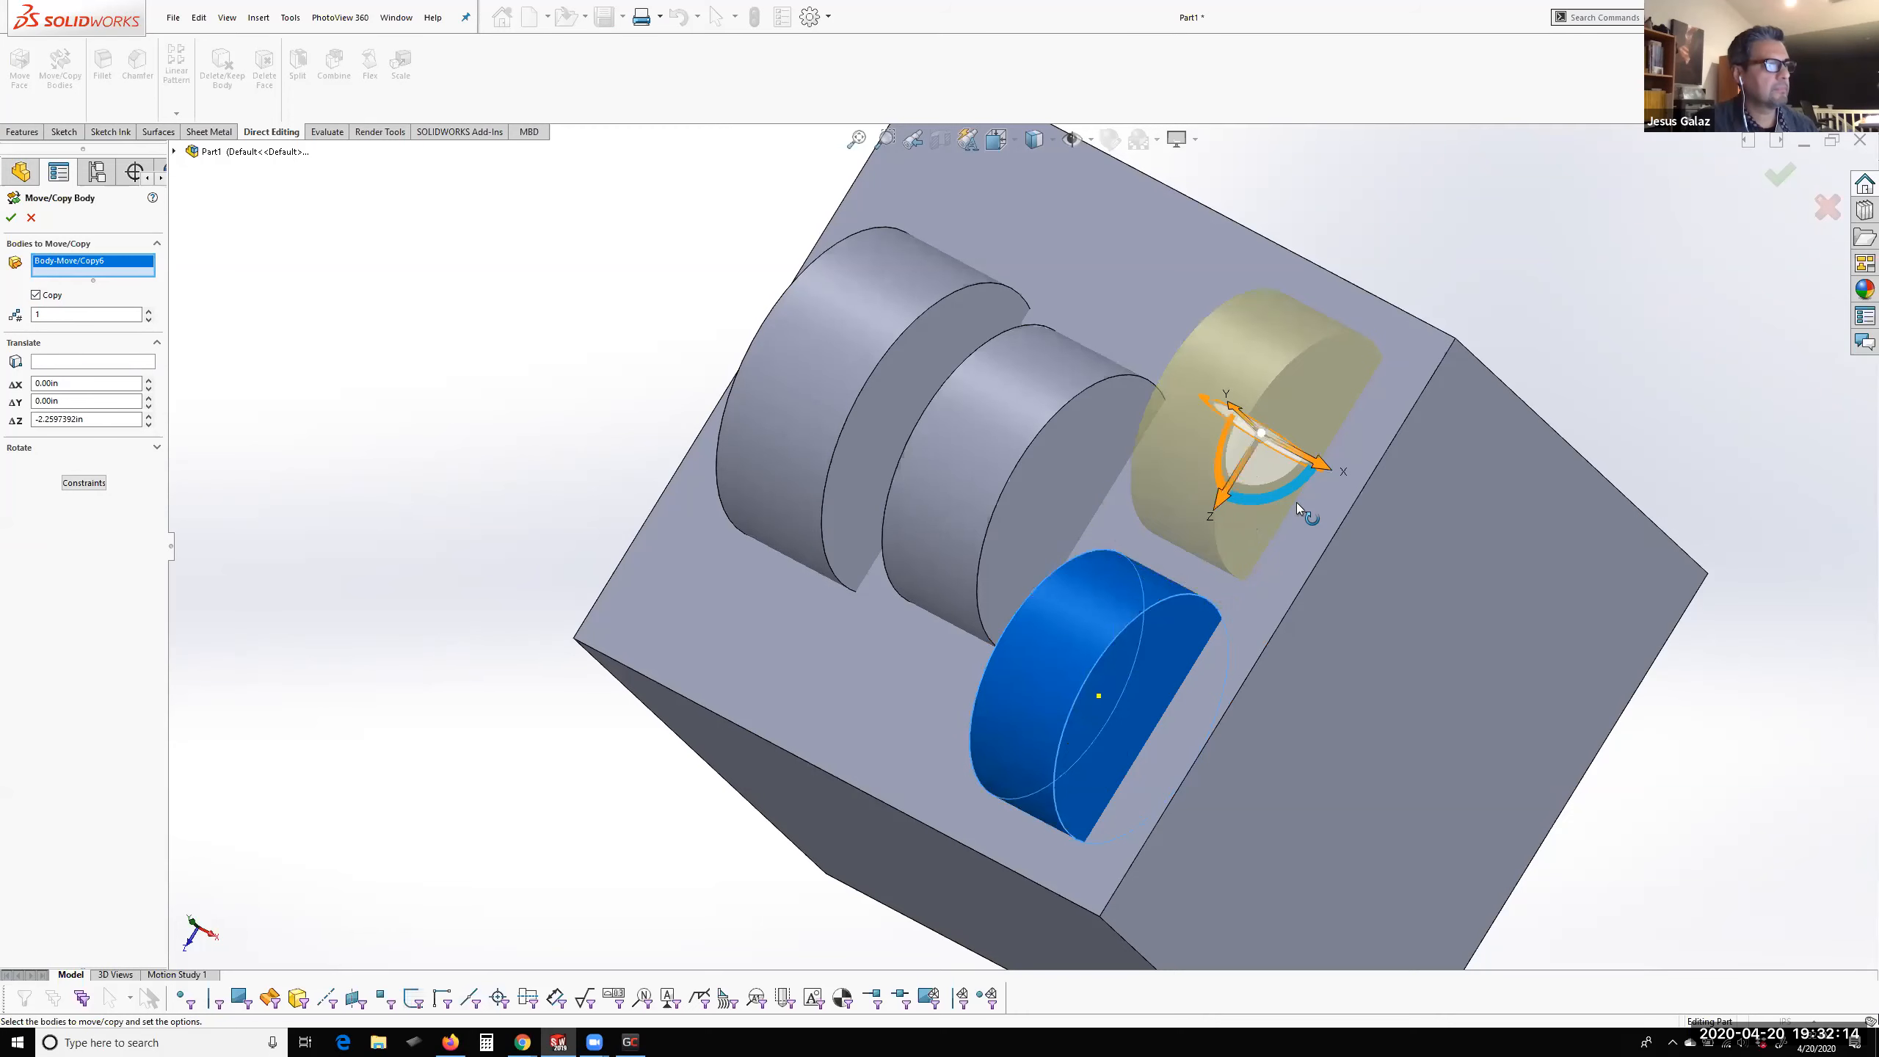
pyautogui.click(1780, 175)
# Combine the bodies with Subtract, using Cube as the main body and removing all four cylinder bodies from it
pyautogui.moveTo(1259, 450); pyautogui.dragTo(1211, 303, button='middle')
pyautogui.scroll(2, 1125, 527)
pyautogui.scroll(-3, 1125, 537)
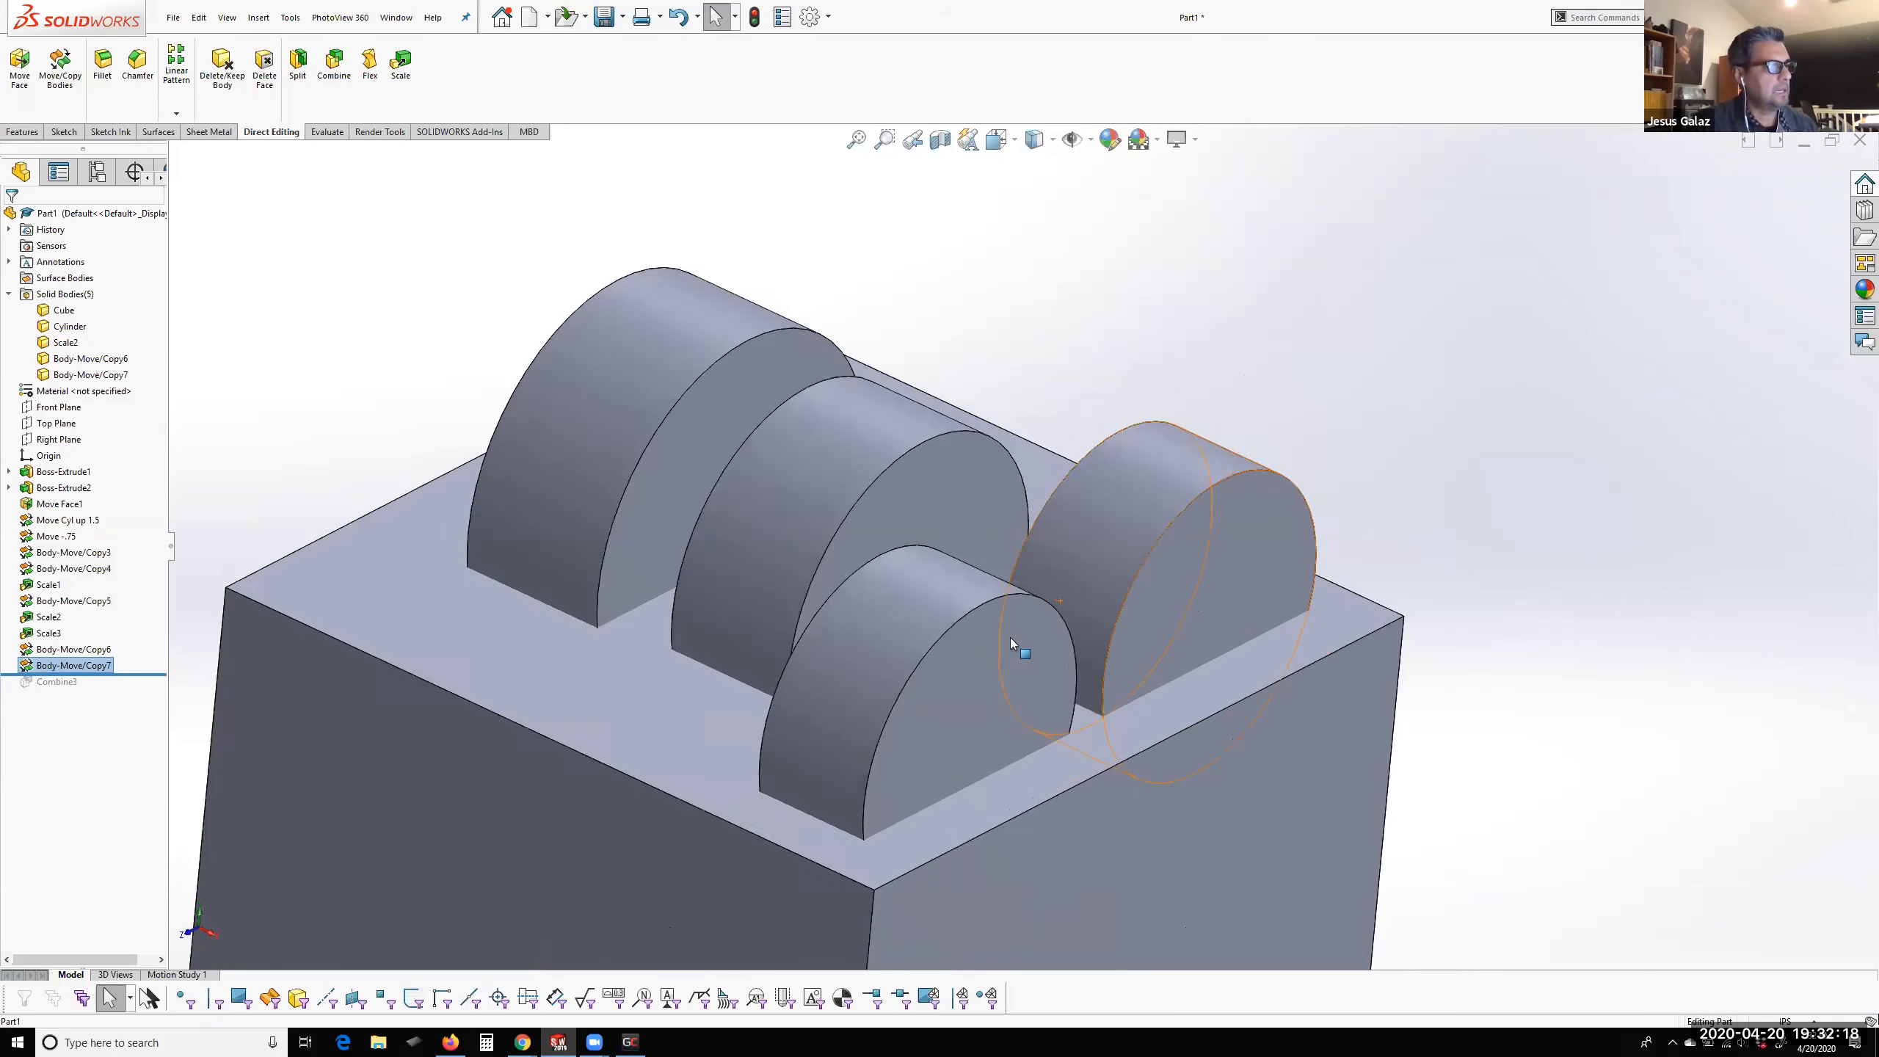
pyautogui.scroll(3, 1010, 637)
pyautogui.scroll(-3, 954, 680)
pyautogui.moveTo(955, 680); pyautogui.dragTo(1017, 627, button='middle')
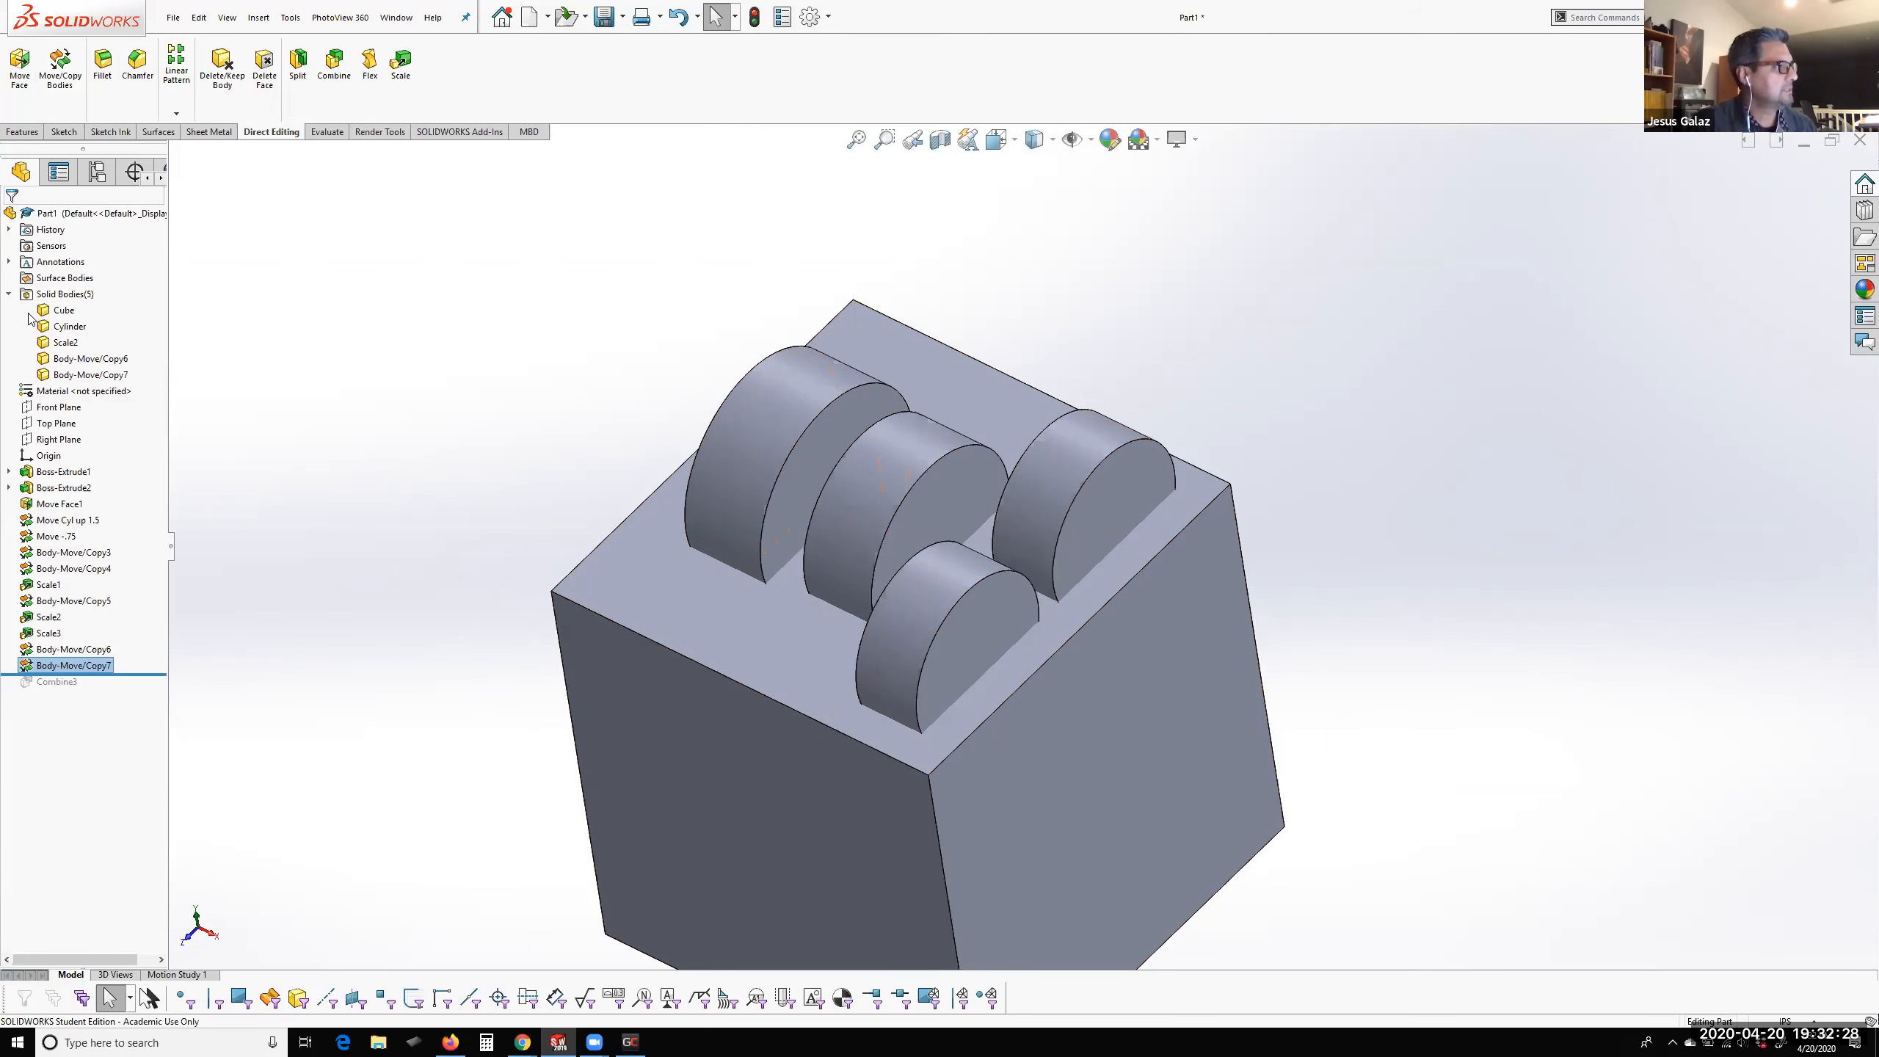
pyautogui.moveTo(40, 348); pyautogui.dragTo(49, 385)
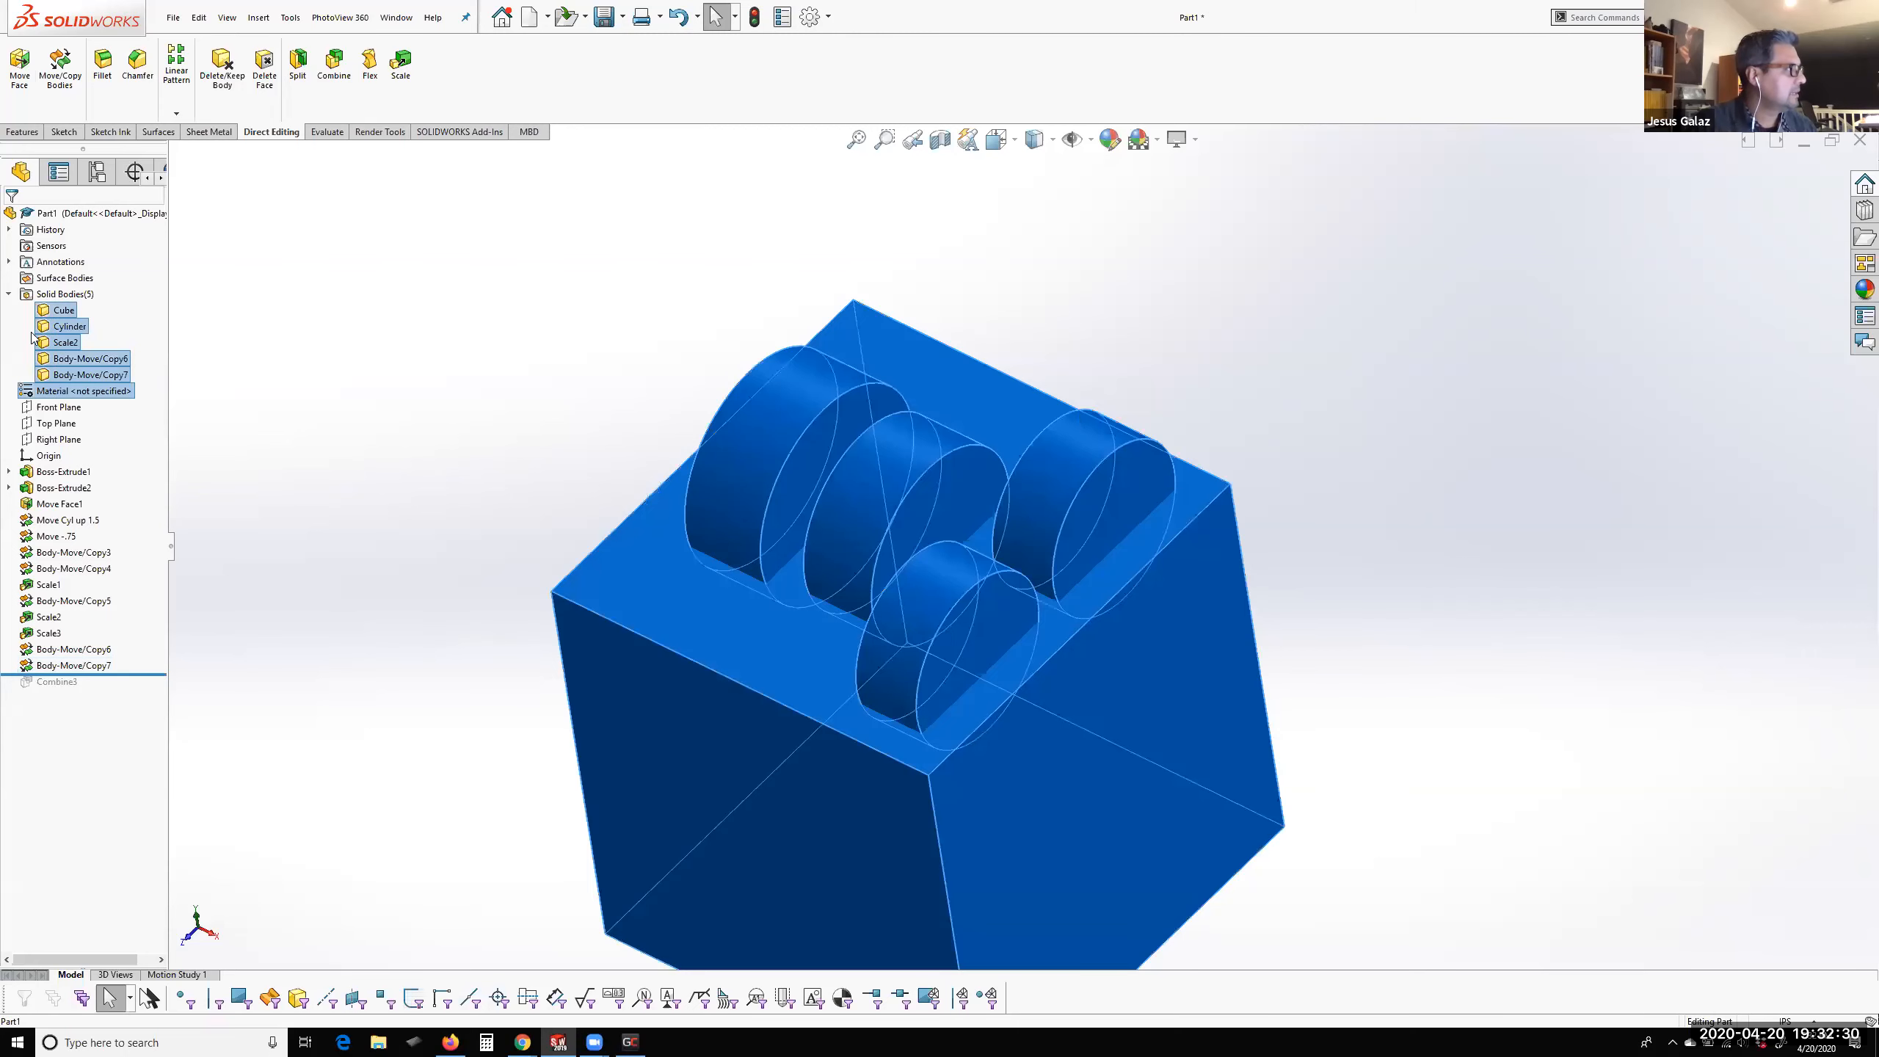
pyautogui.click(325, 391)
pyautogui.rightClick(62, 308)
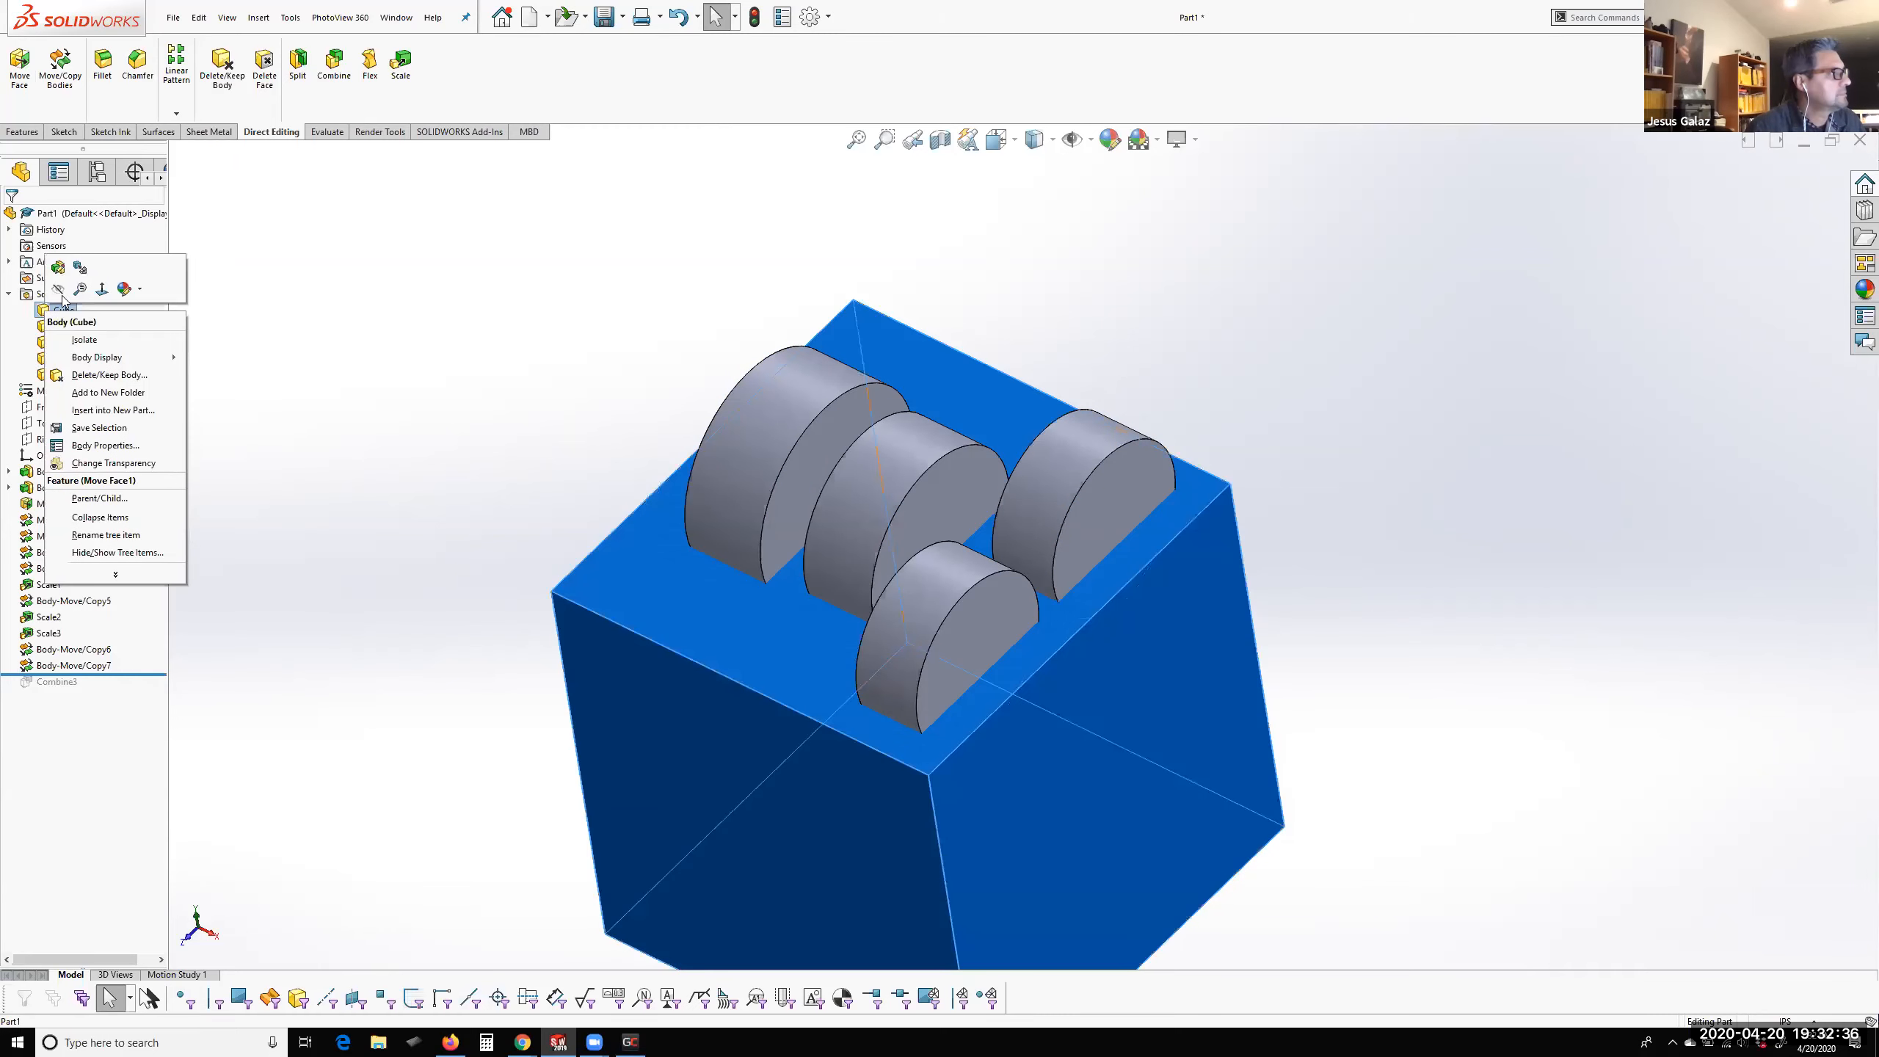
pyautogui.click(26, 339)
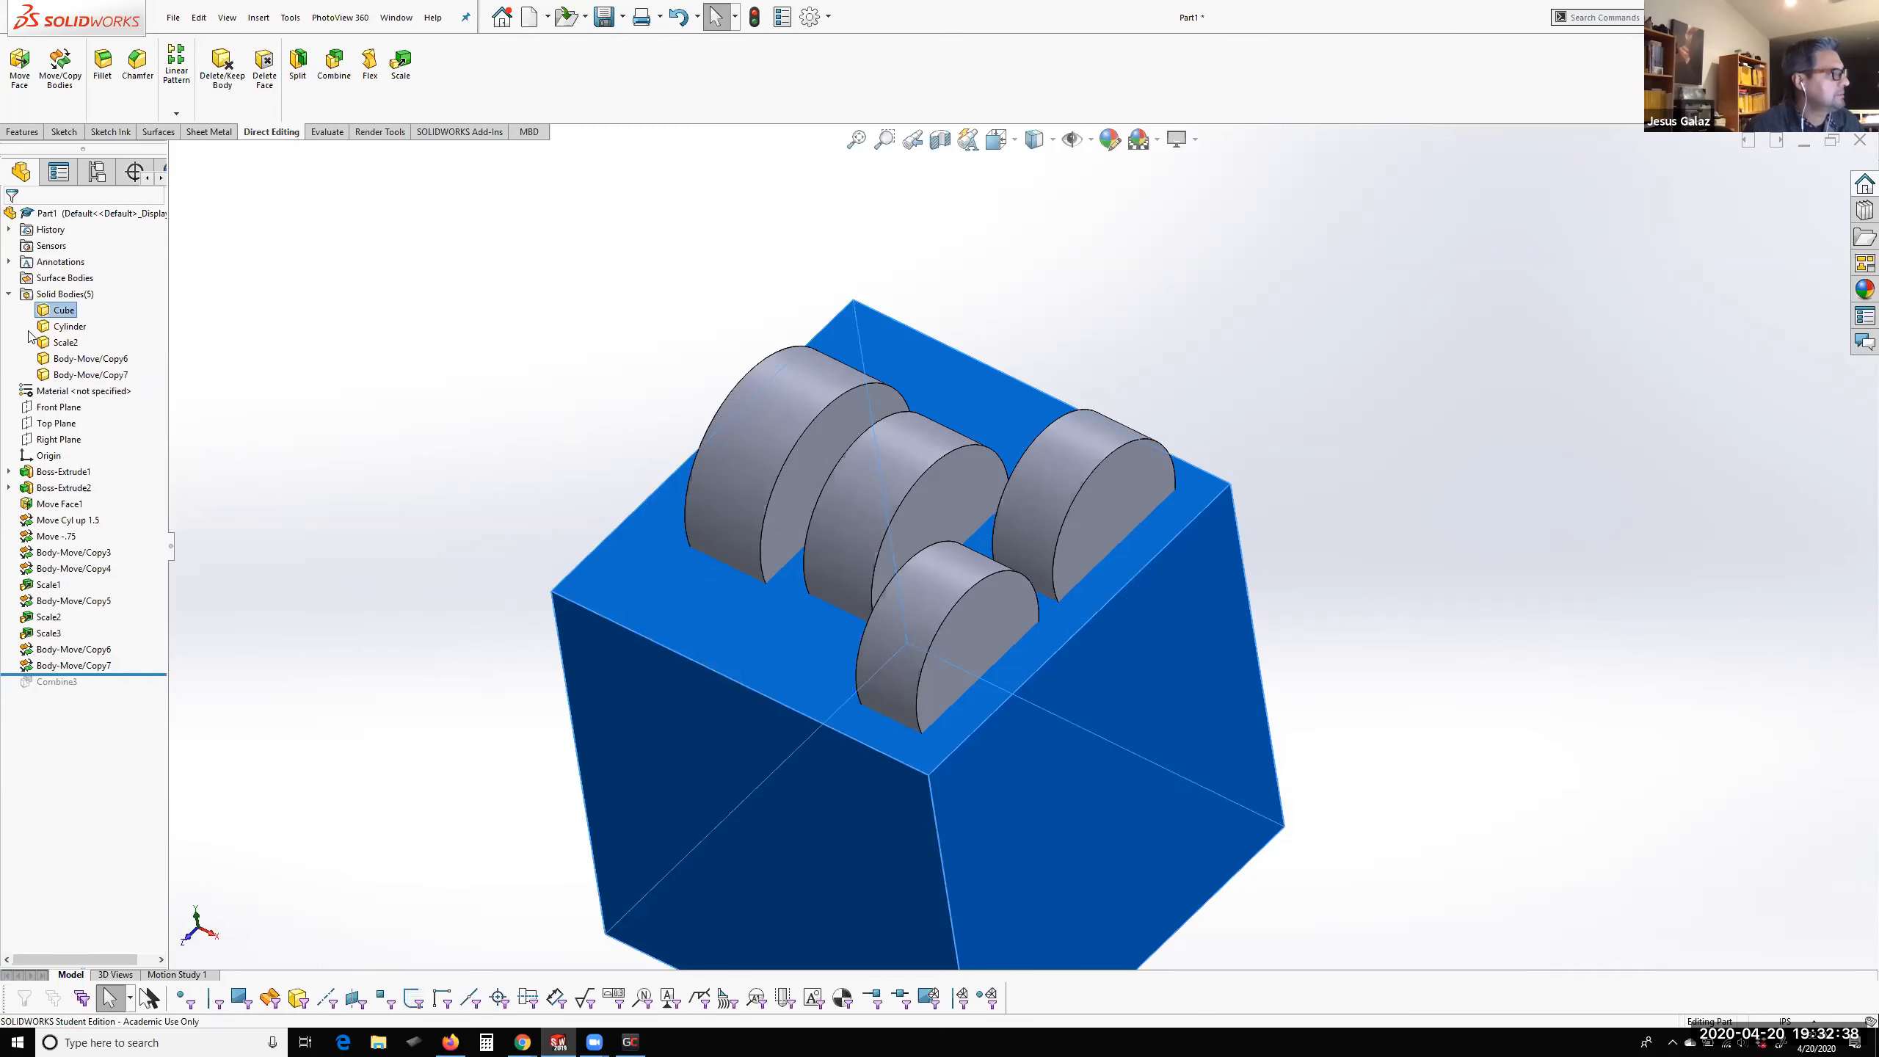
pyautogui.keyDown('shift'); pyautogui.click(43, 374); pyautogui.keyUp('shift')
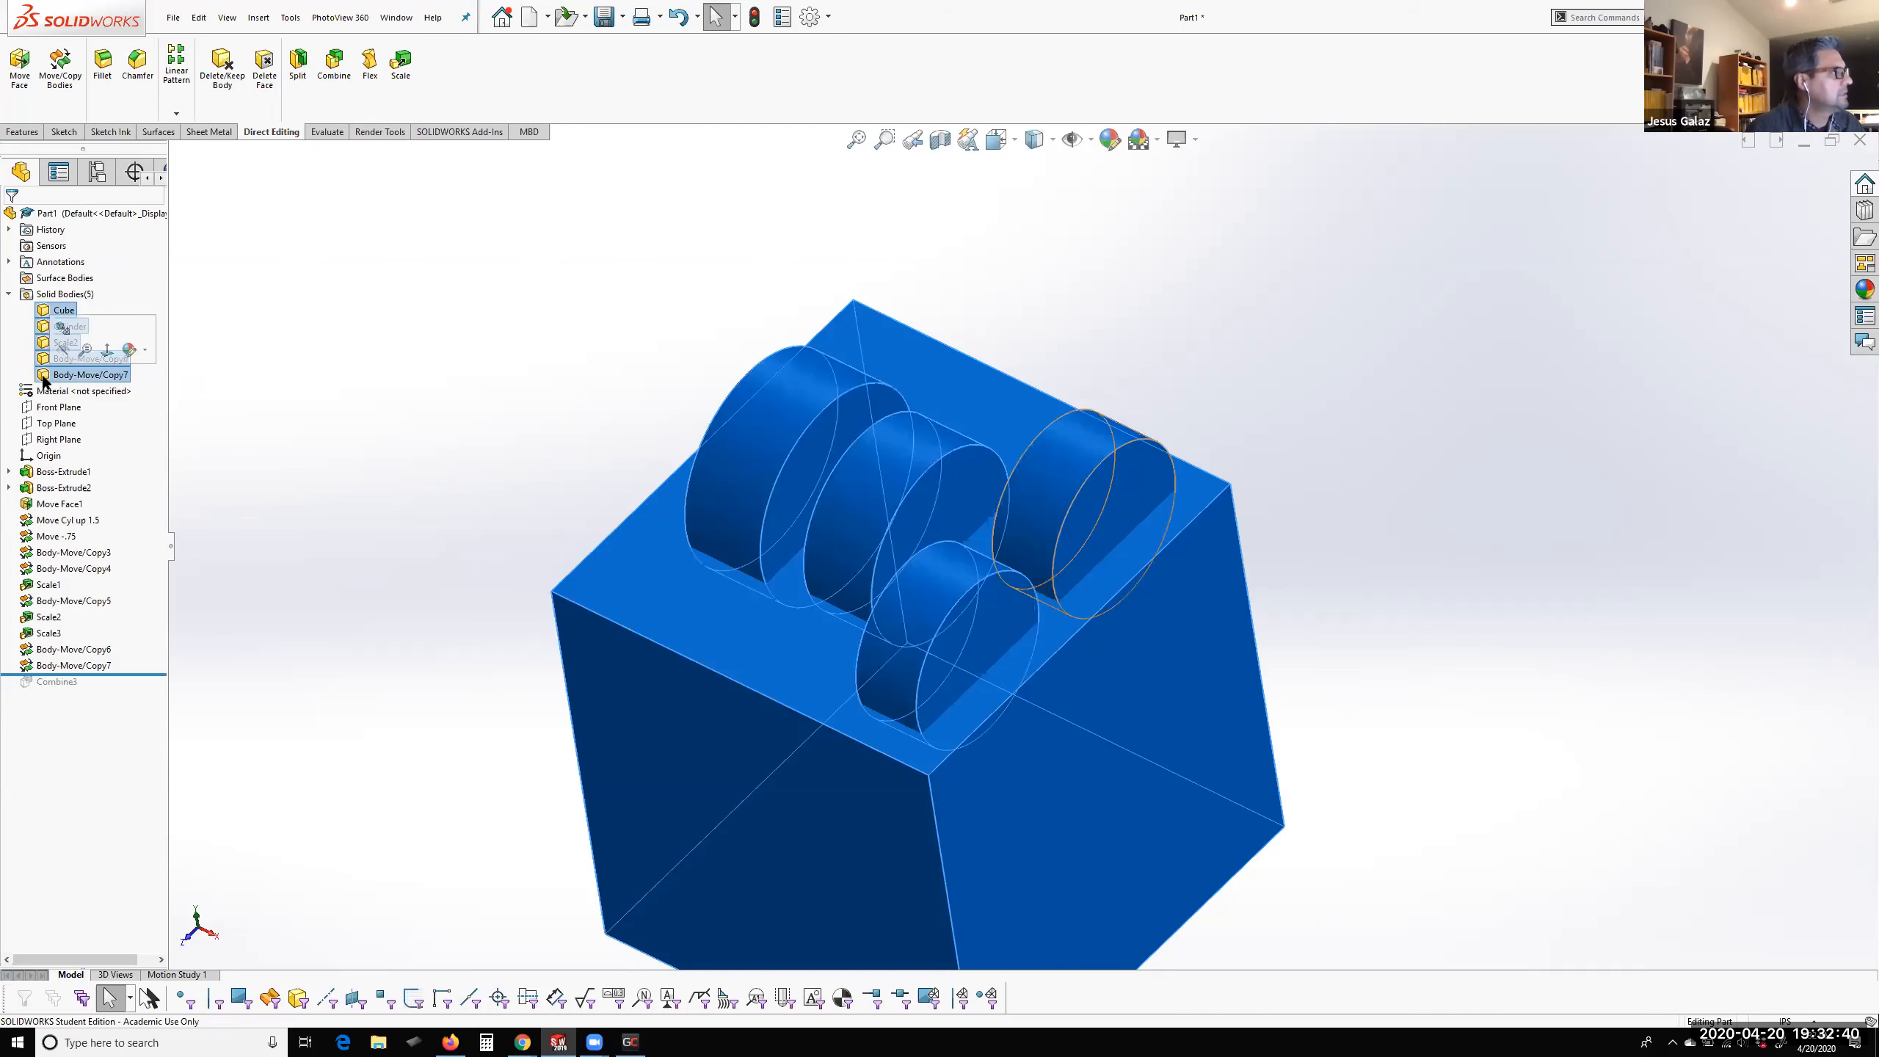
pyautogui.rightClick(46, 377)
pyautogui.click(88, 458)
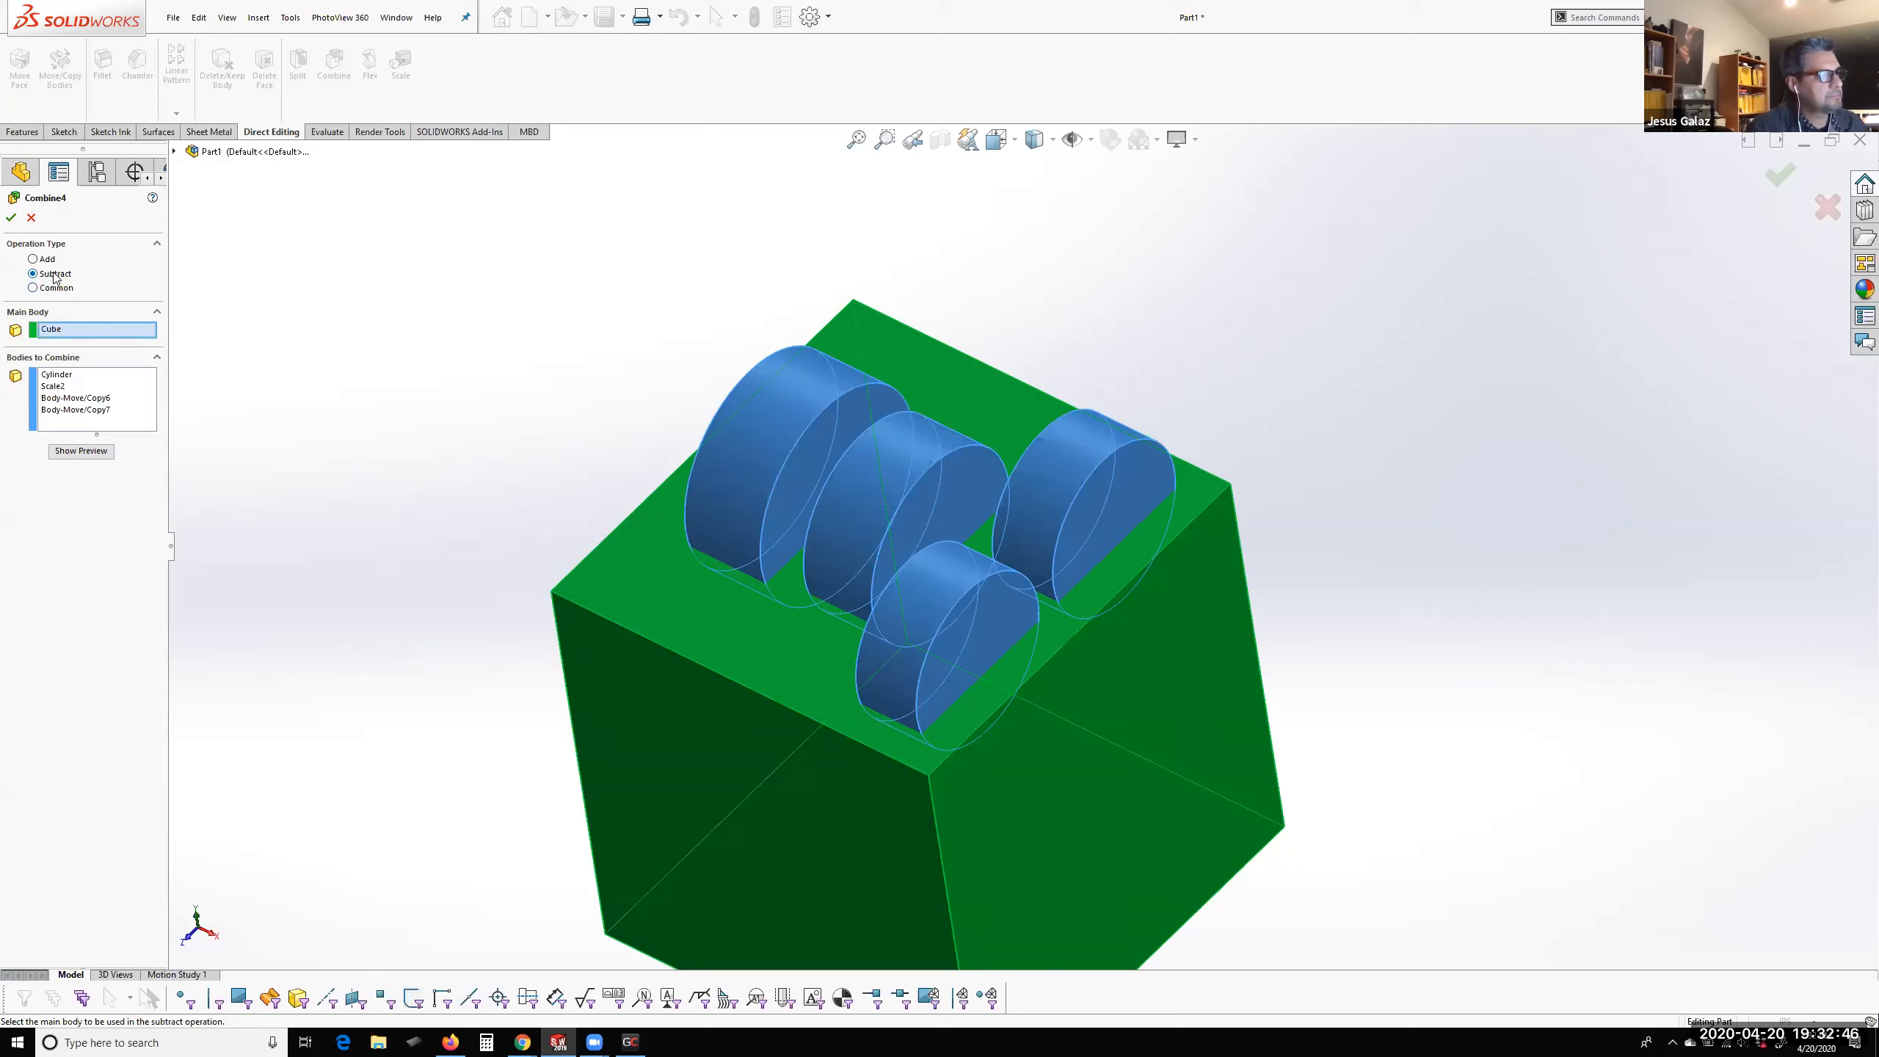
pyautogui.click(11, 218)
# Examine the four curved pockets cut into the cube's top face, including the flat side wall of the largest pocket
pyautogui.moveTo(1006, 565); pyautogui.dragTo(1039, 589, button='middle')
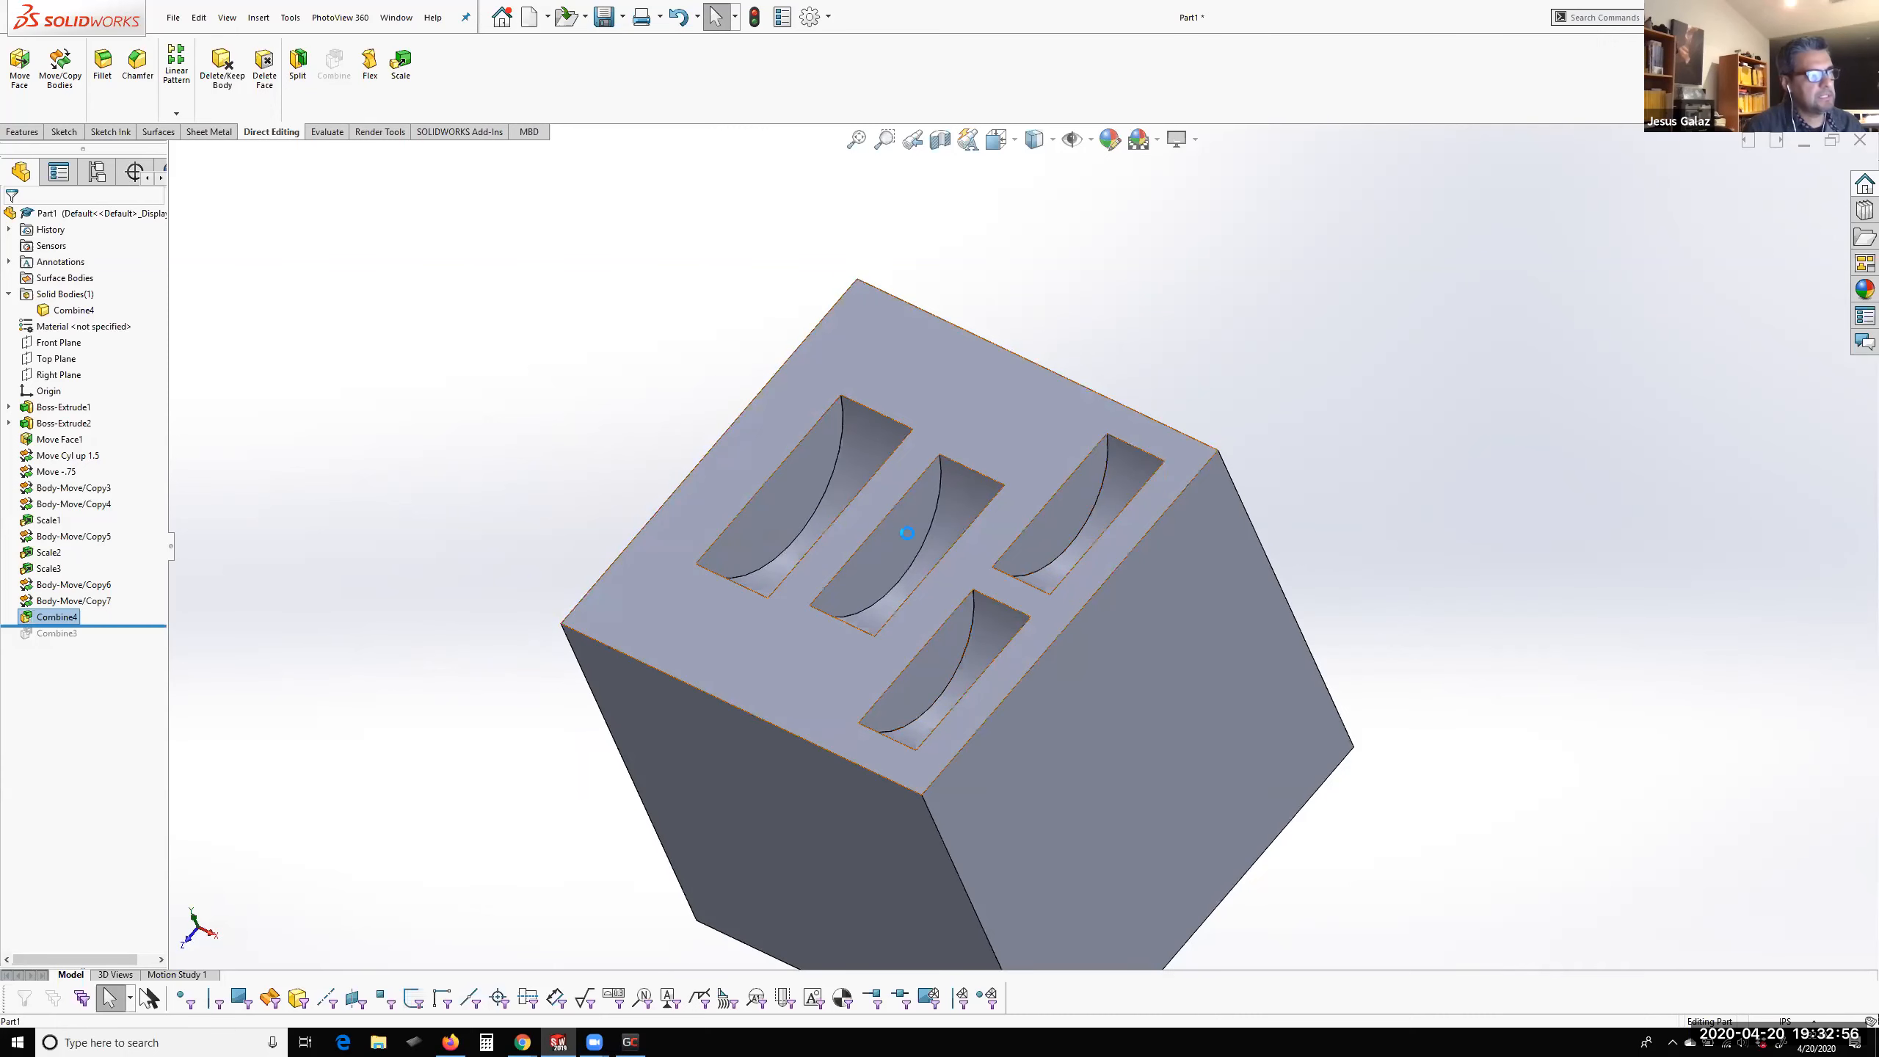
pyautogui.moveTo(775, 488); pyautogui.dragTo(822, 546, button='middle')
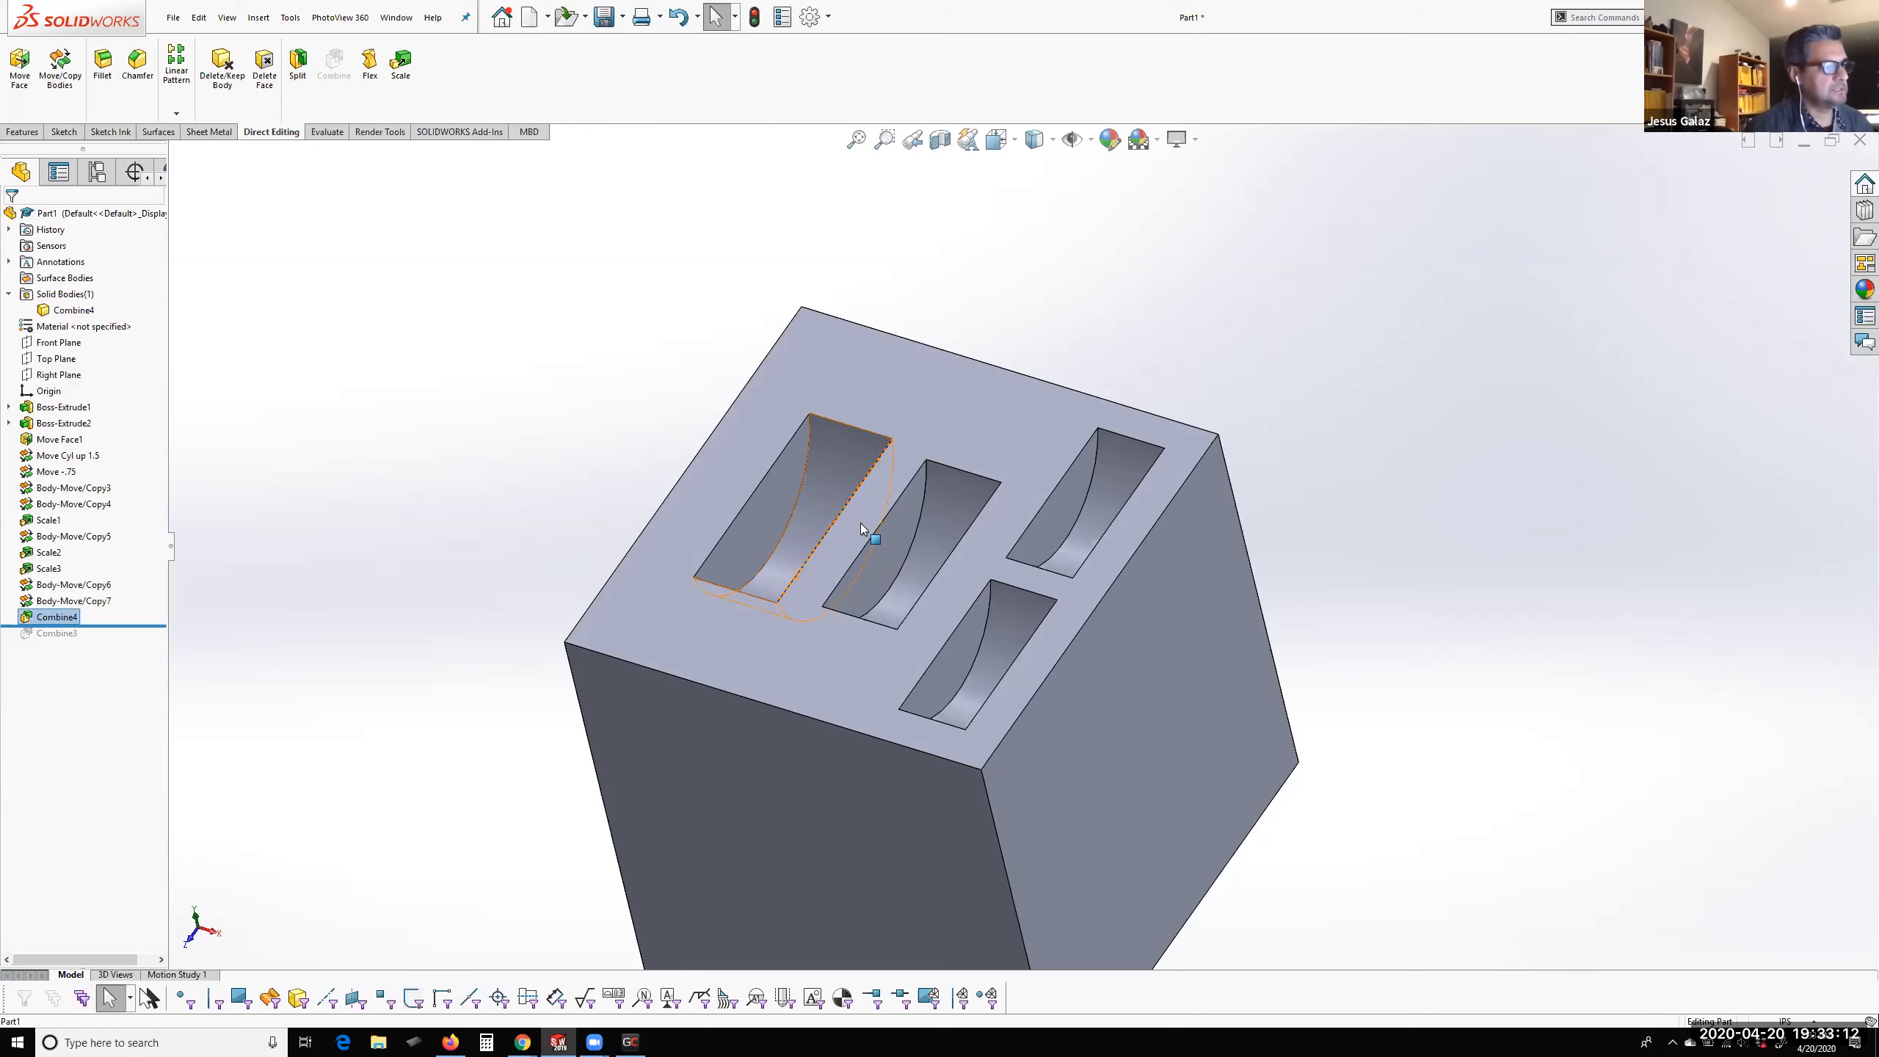
pyautogui.scroll(-5, 918, 569)
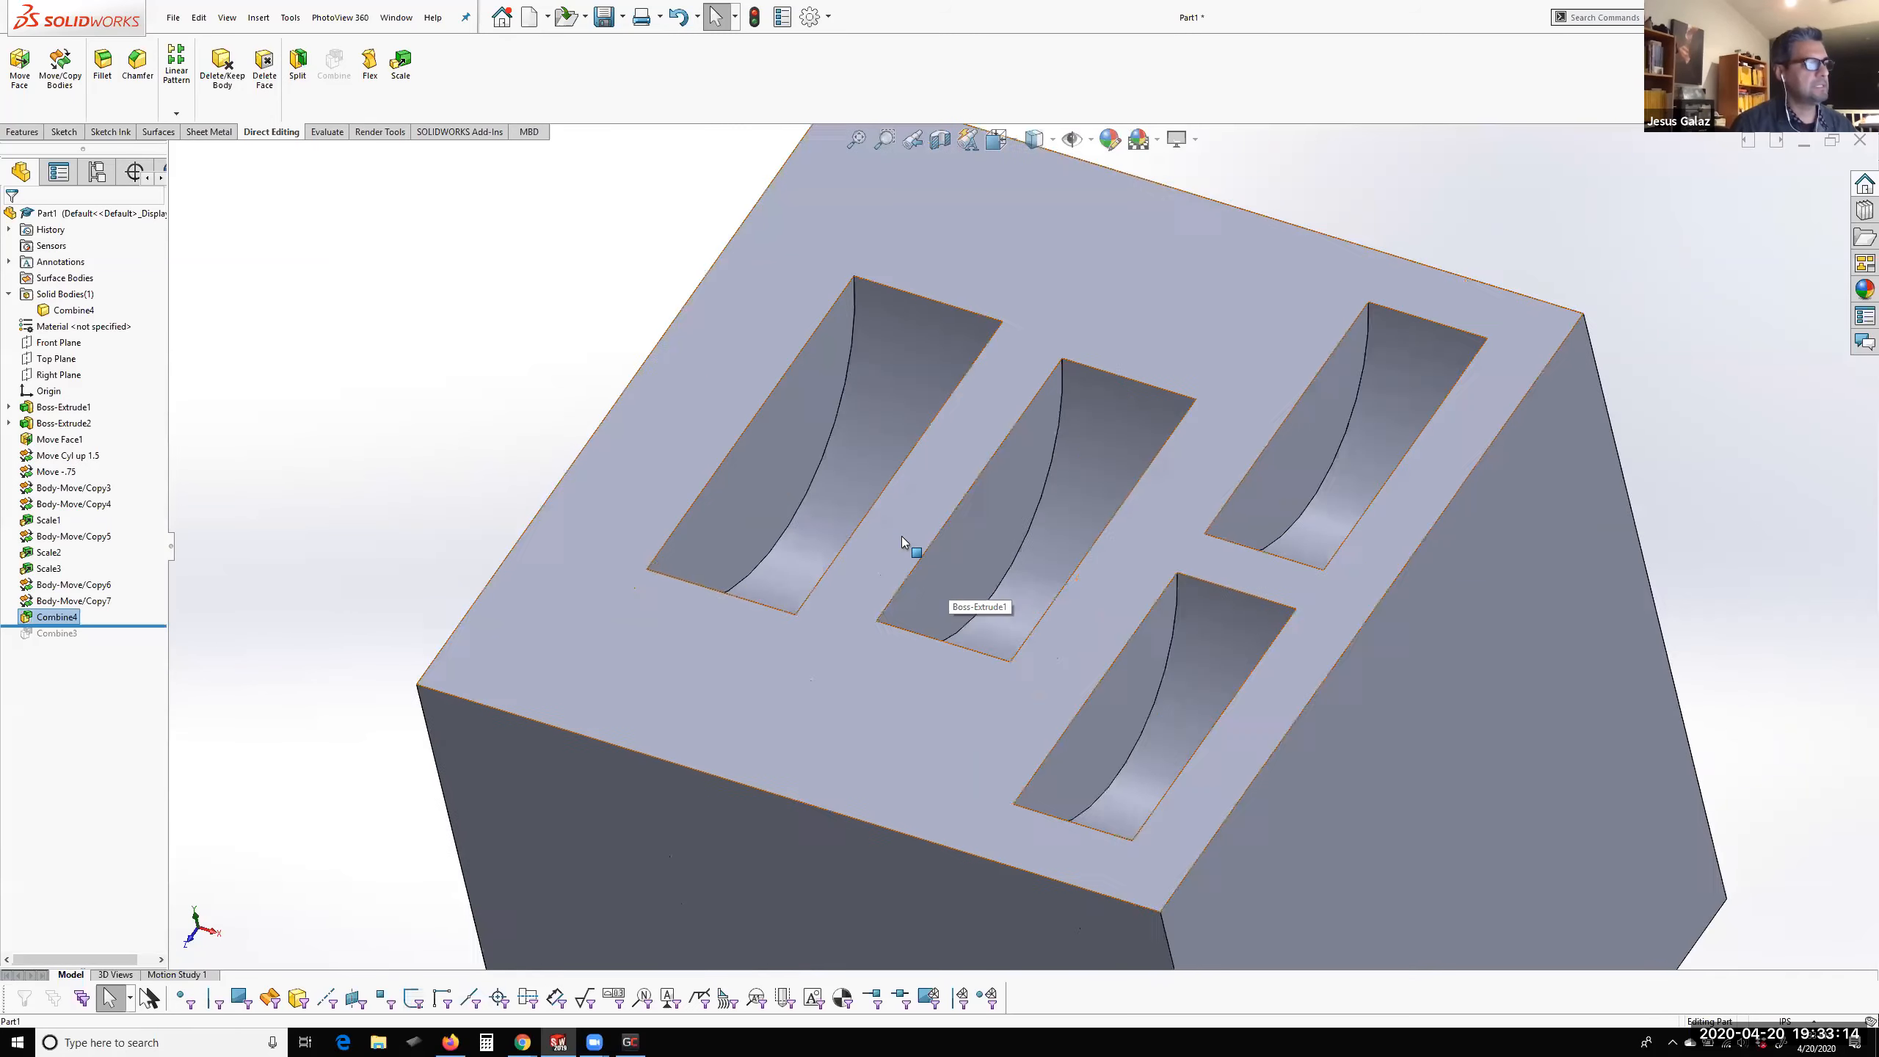
pyautogui.scroll(-1, 902, 536)
pyautogui.moveTo(1023, 570); pyautogui.dragTo(1046, 533, button='middle')
pyautogui.scroll(1, 1046, 533)
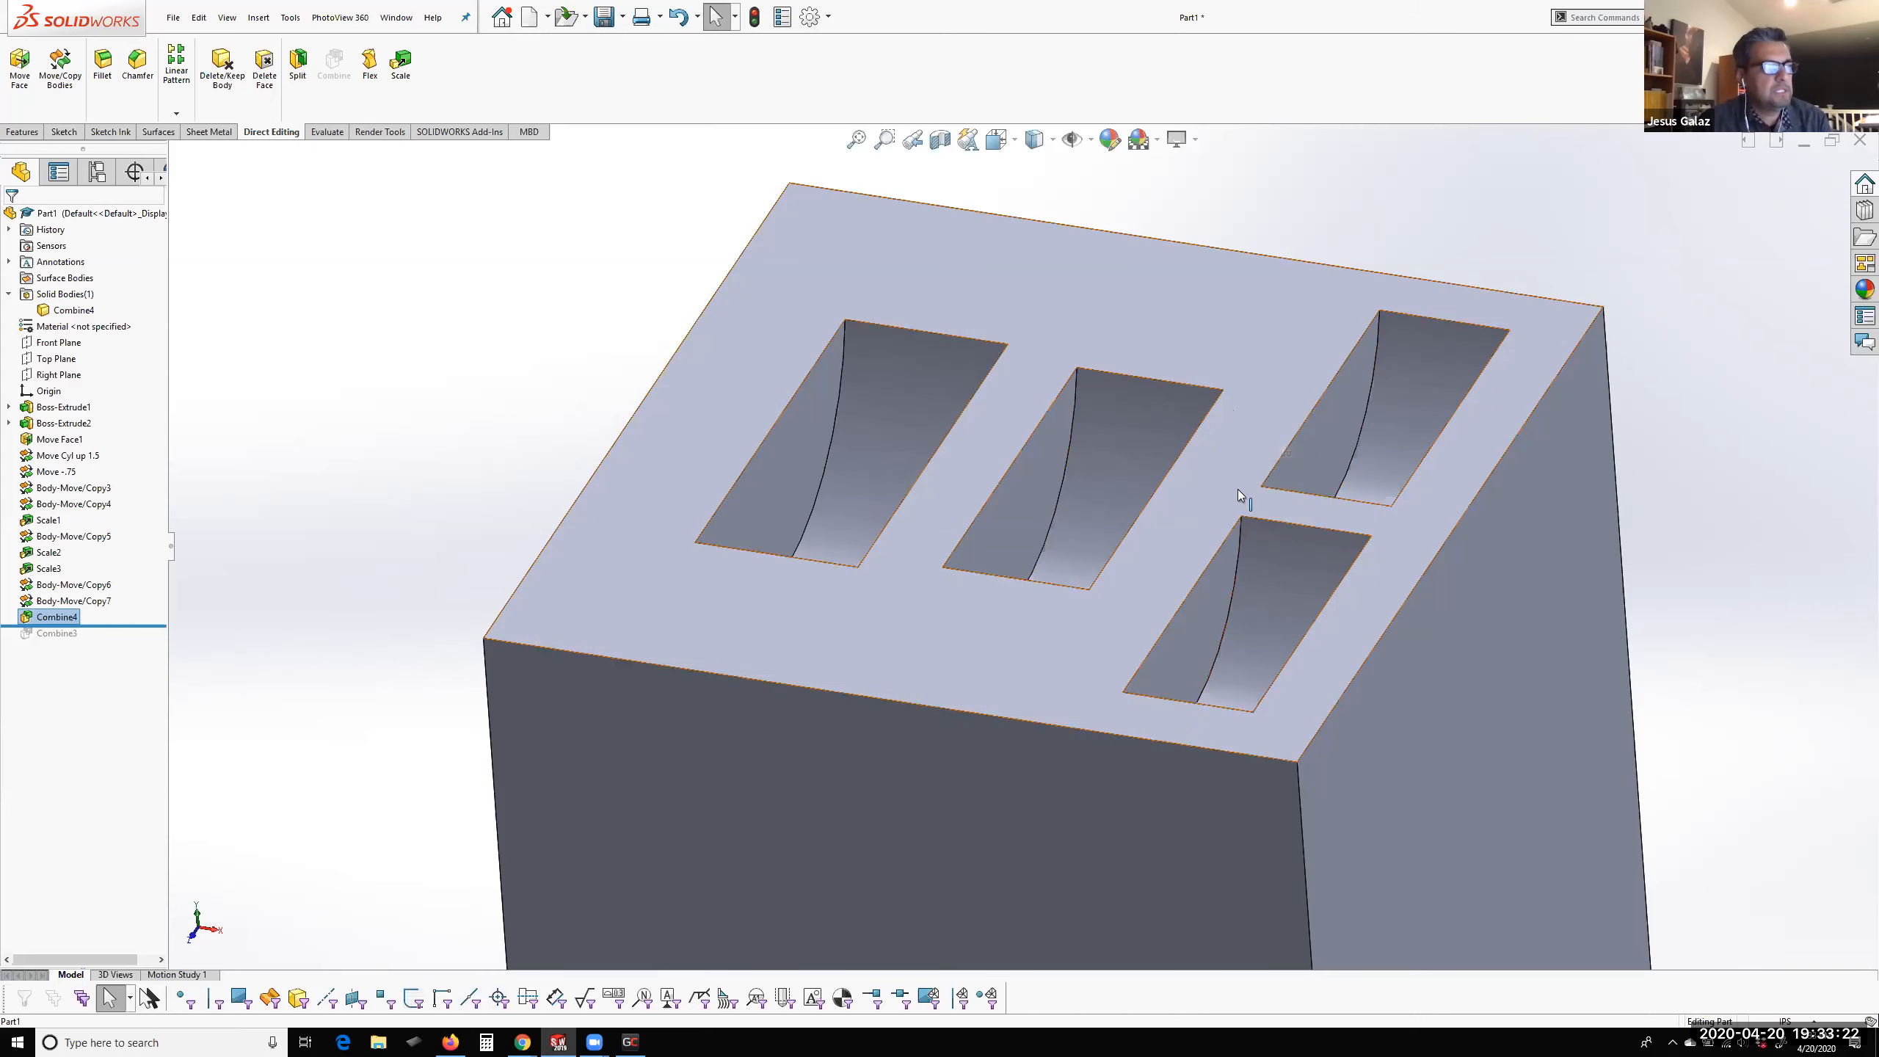
pyautogui.moveTo(988, 515); pyautogui.dragTo(923, 509, button='middle')
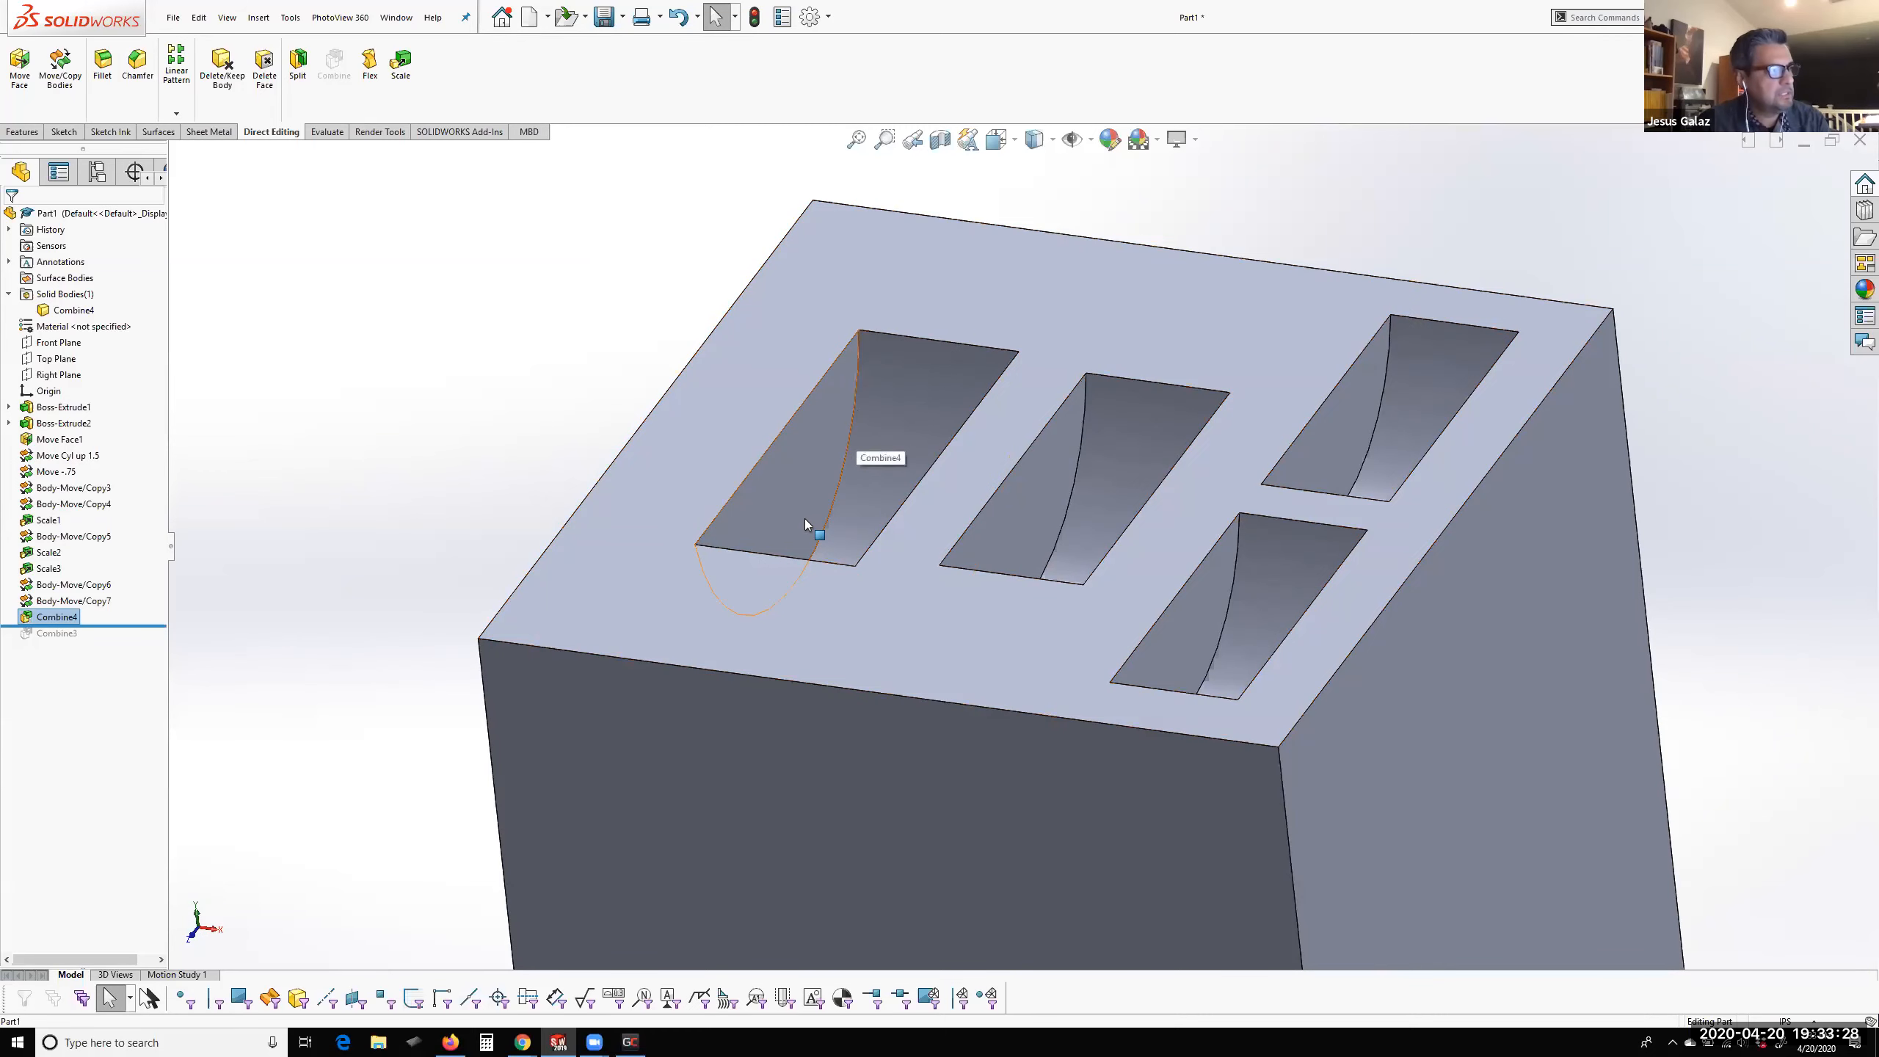
pyautogui.scroll(3, 885, 513)
pyautogui.scroll(-5, 885, 513)
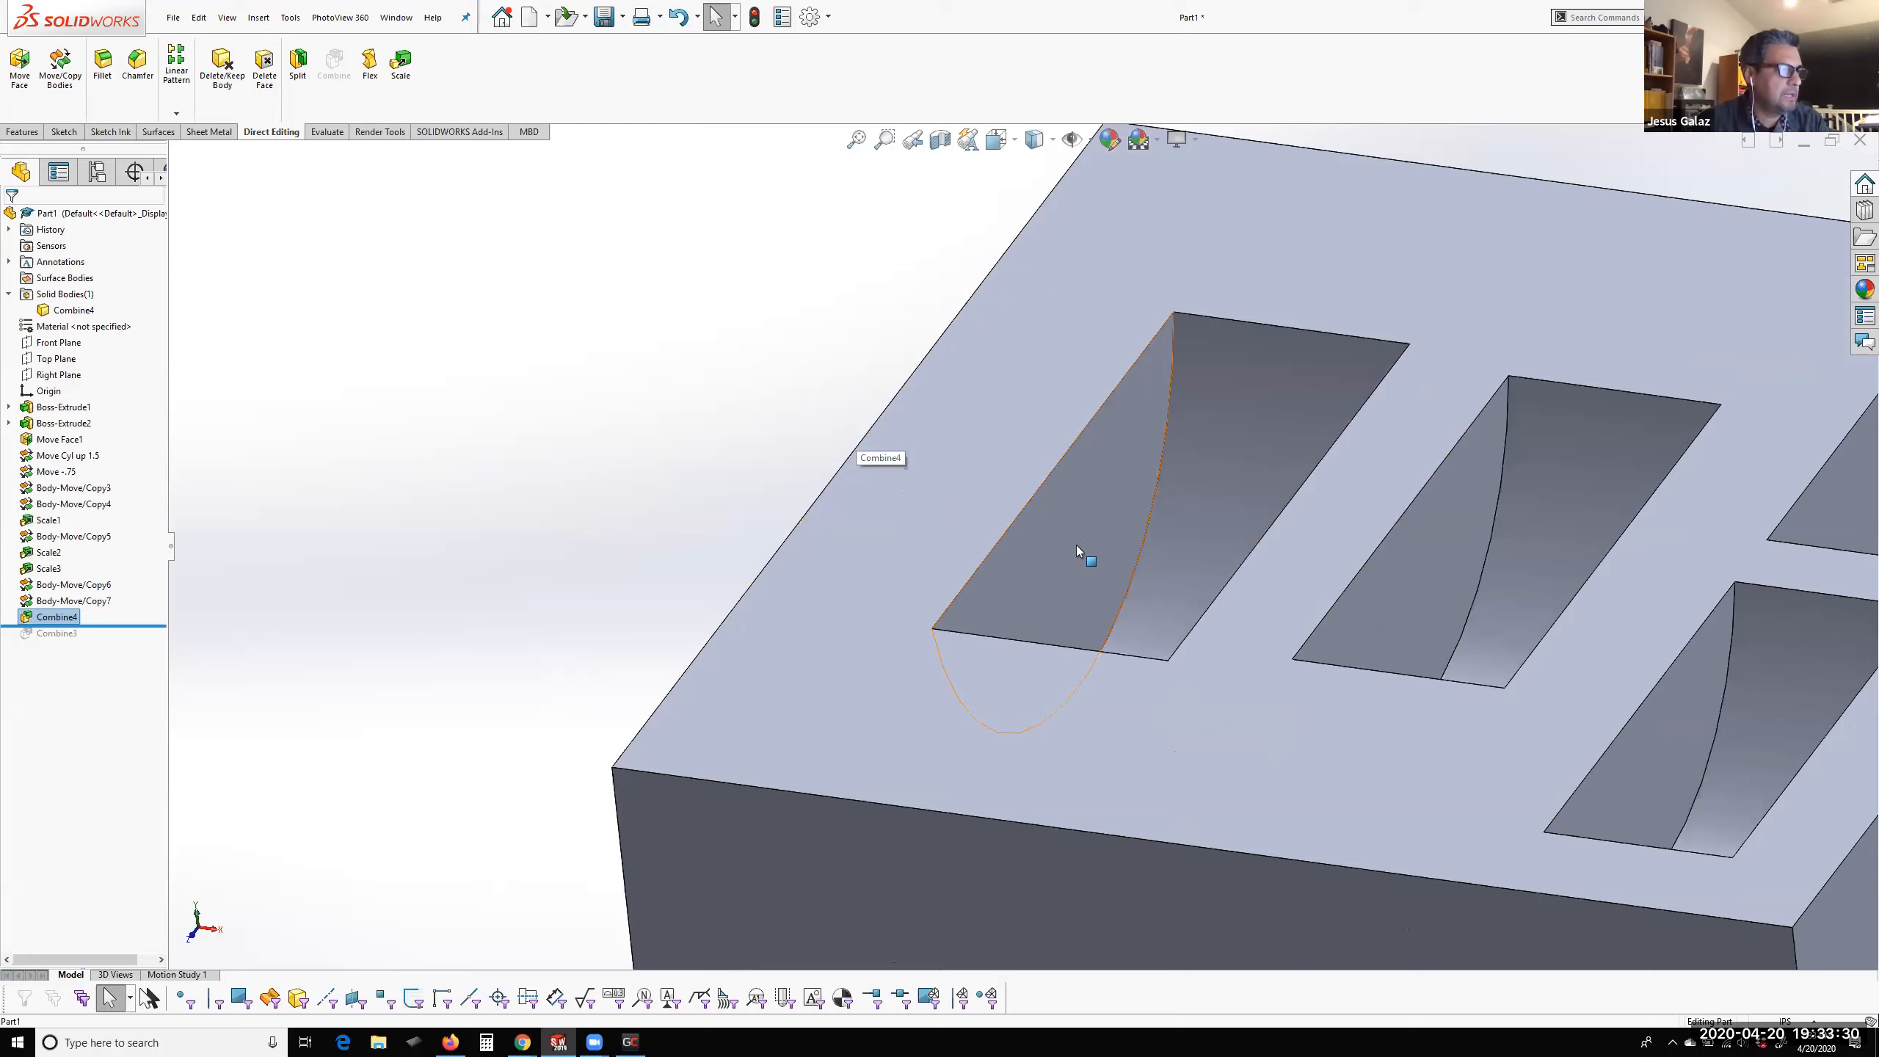
pyautogui.moveTo(1042, 554); pyautogui.dragTo(1046, 555, button='middle')
pyautogui.click(1046, 553)
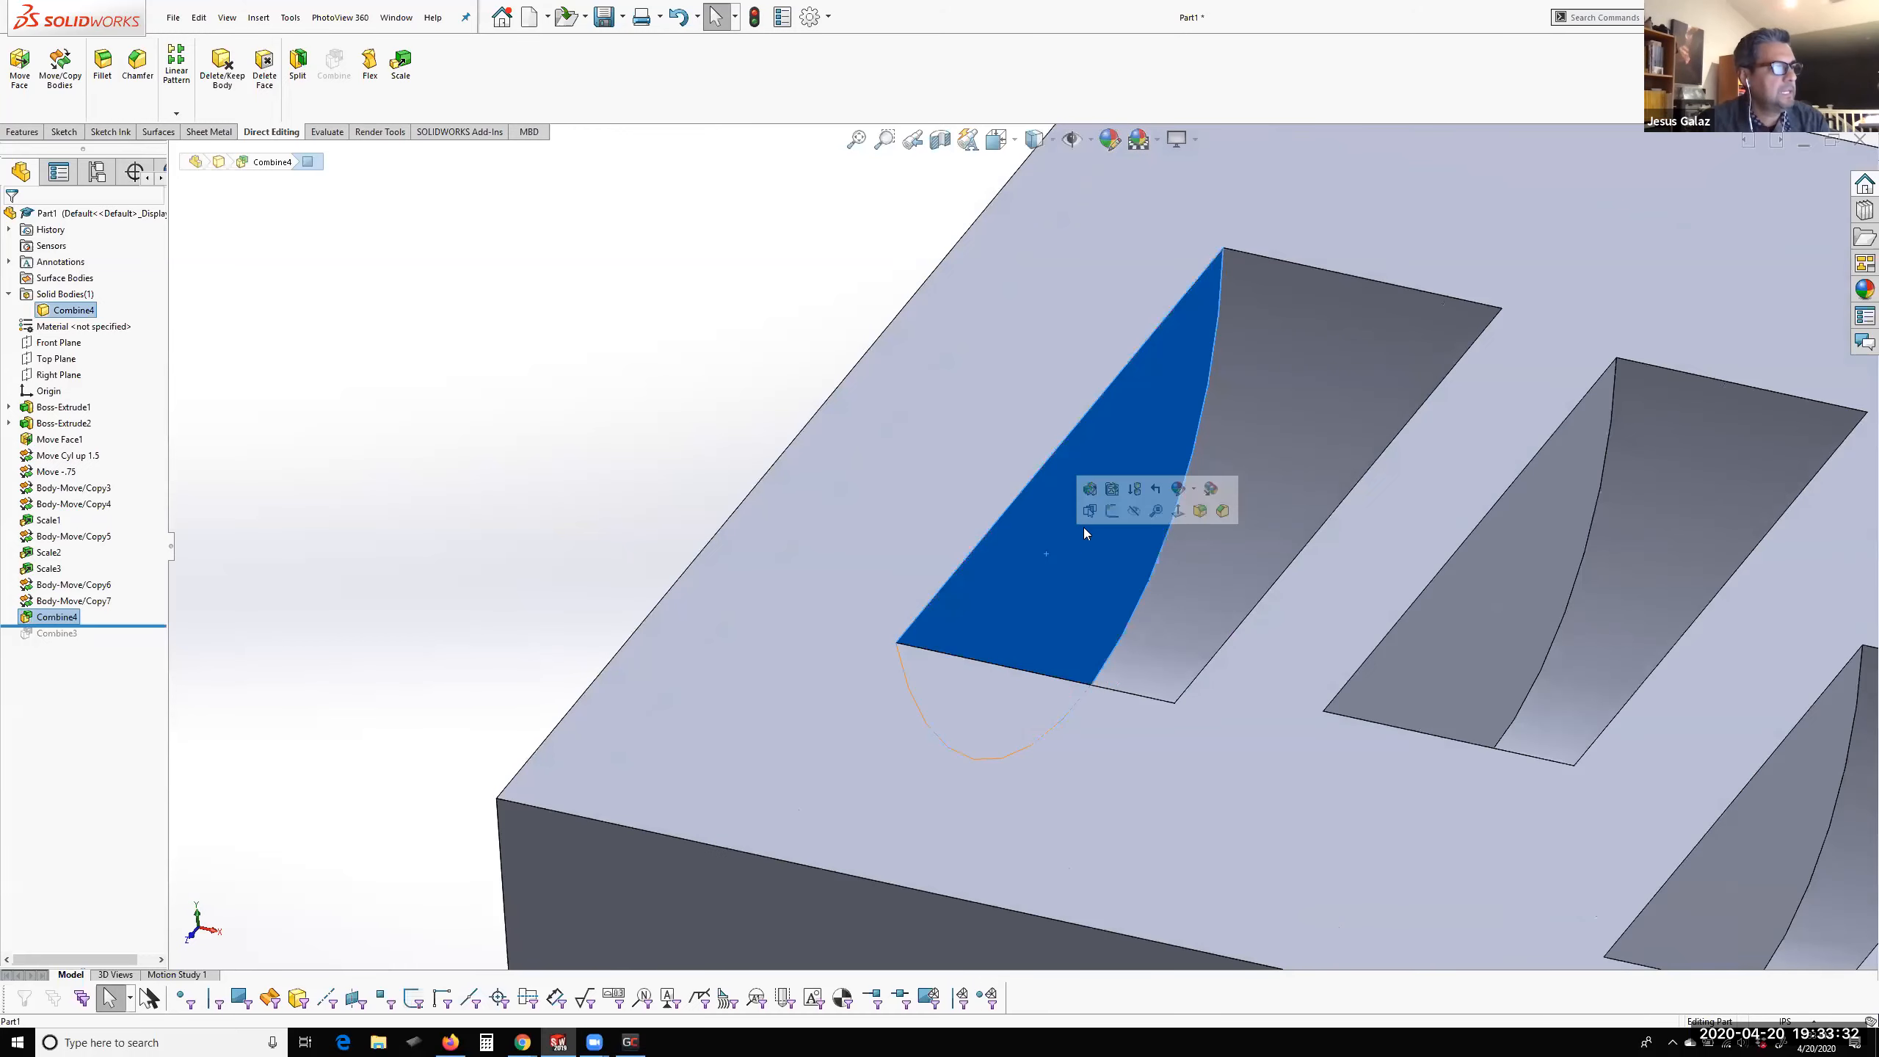
pyautogui.scroll(5, 969, 473)
pyautogui.scroll(-2, 1208, 595)
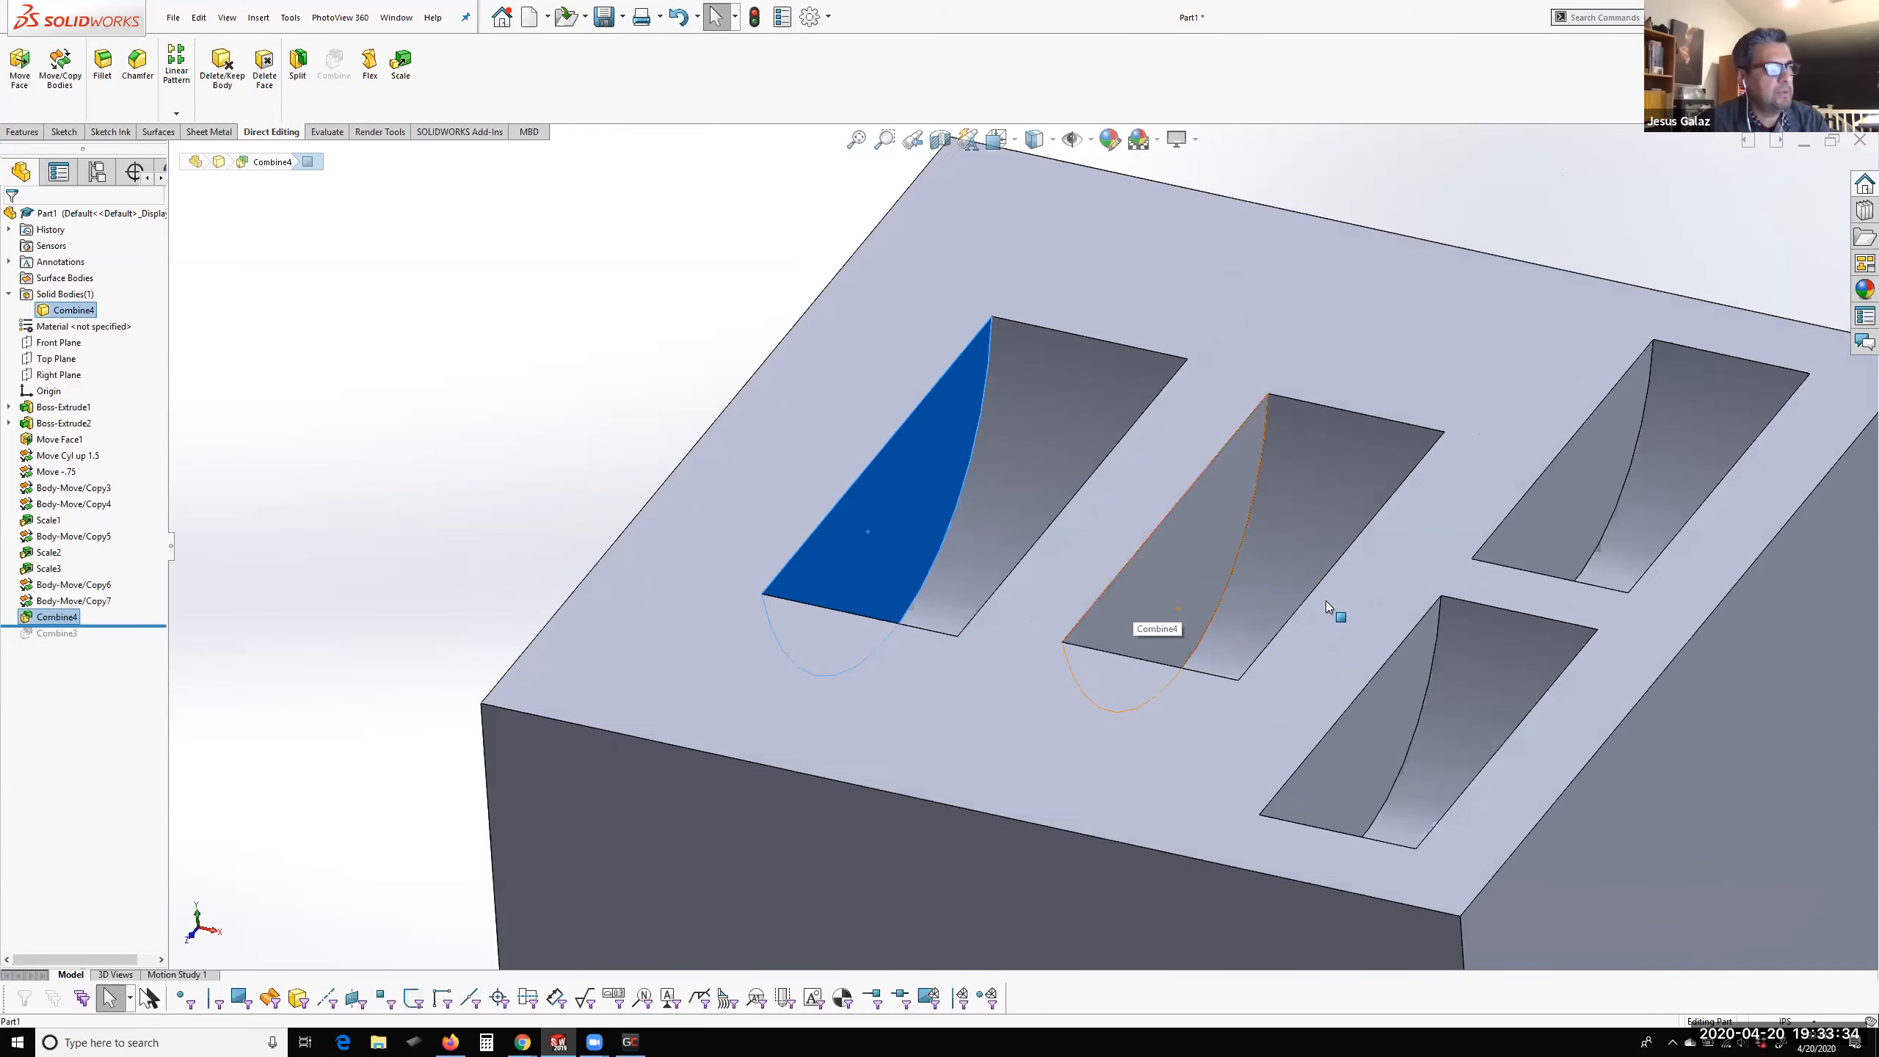
pyautogui.scroll(2, 1326, 601)
pyautogui.scroll(-3, 1129, 507)
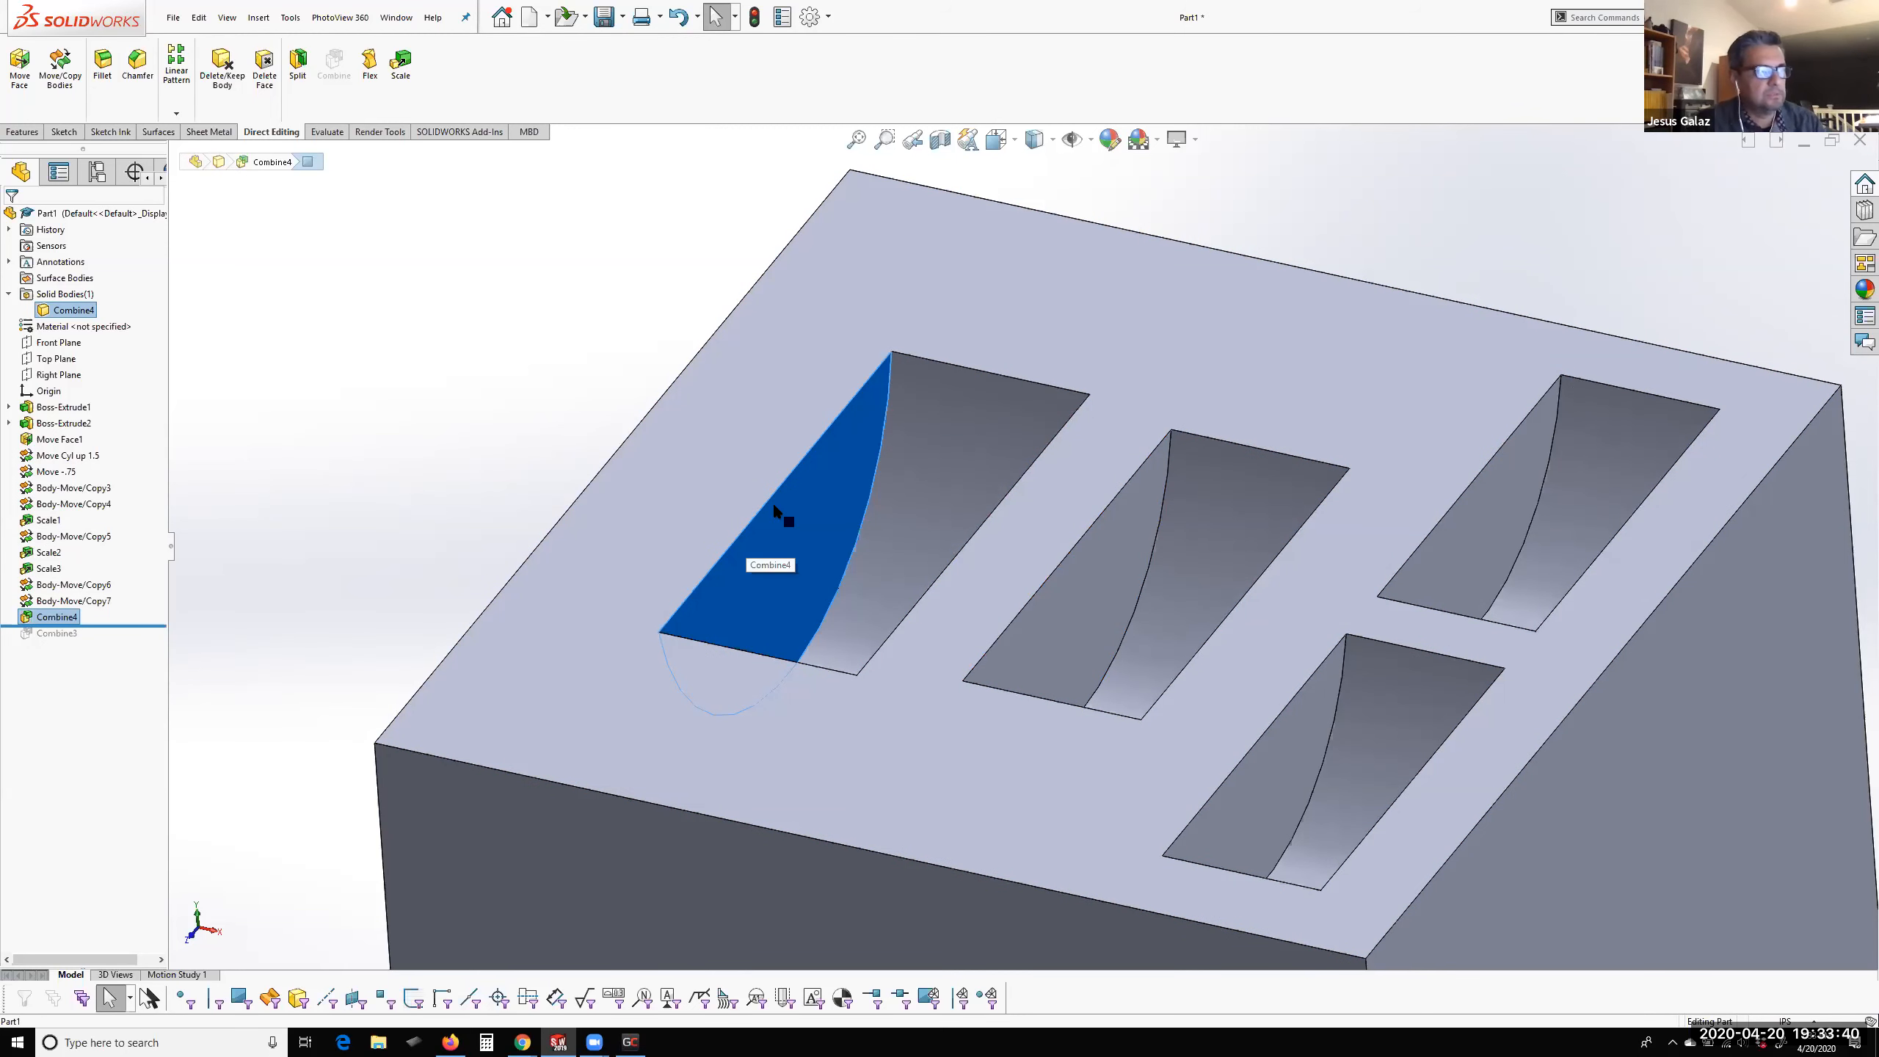
pyautogui.click(793, 538)
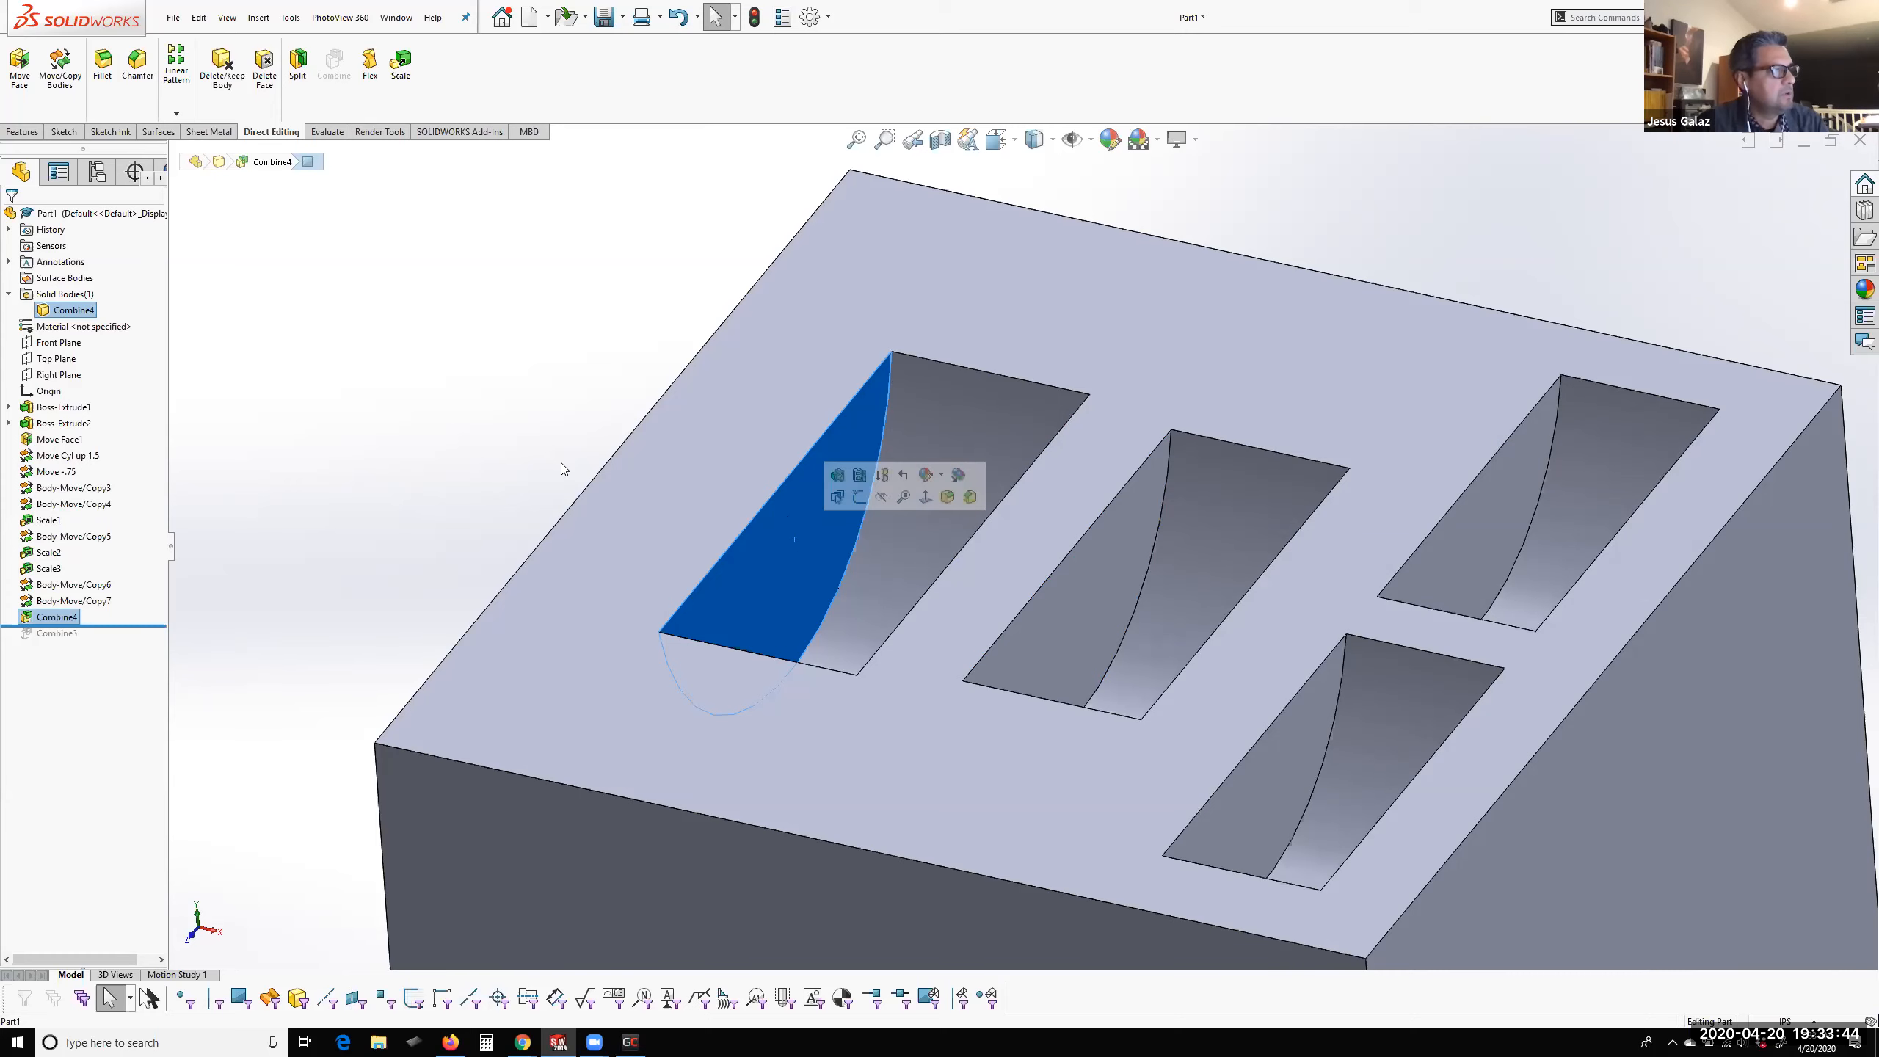
pyautogui.moveTo(732, 671); pyautogui.dragTo(757, 557, button='middle')
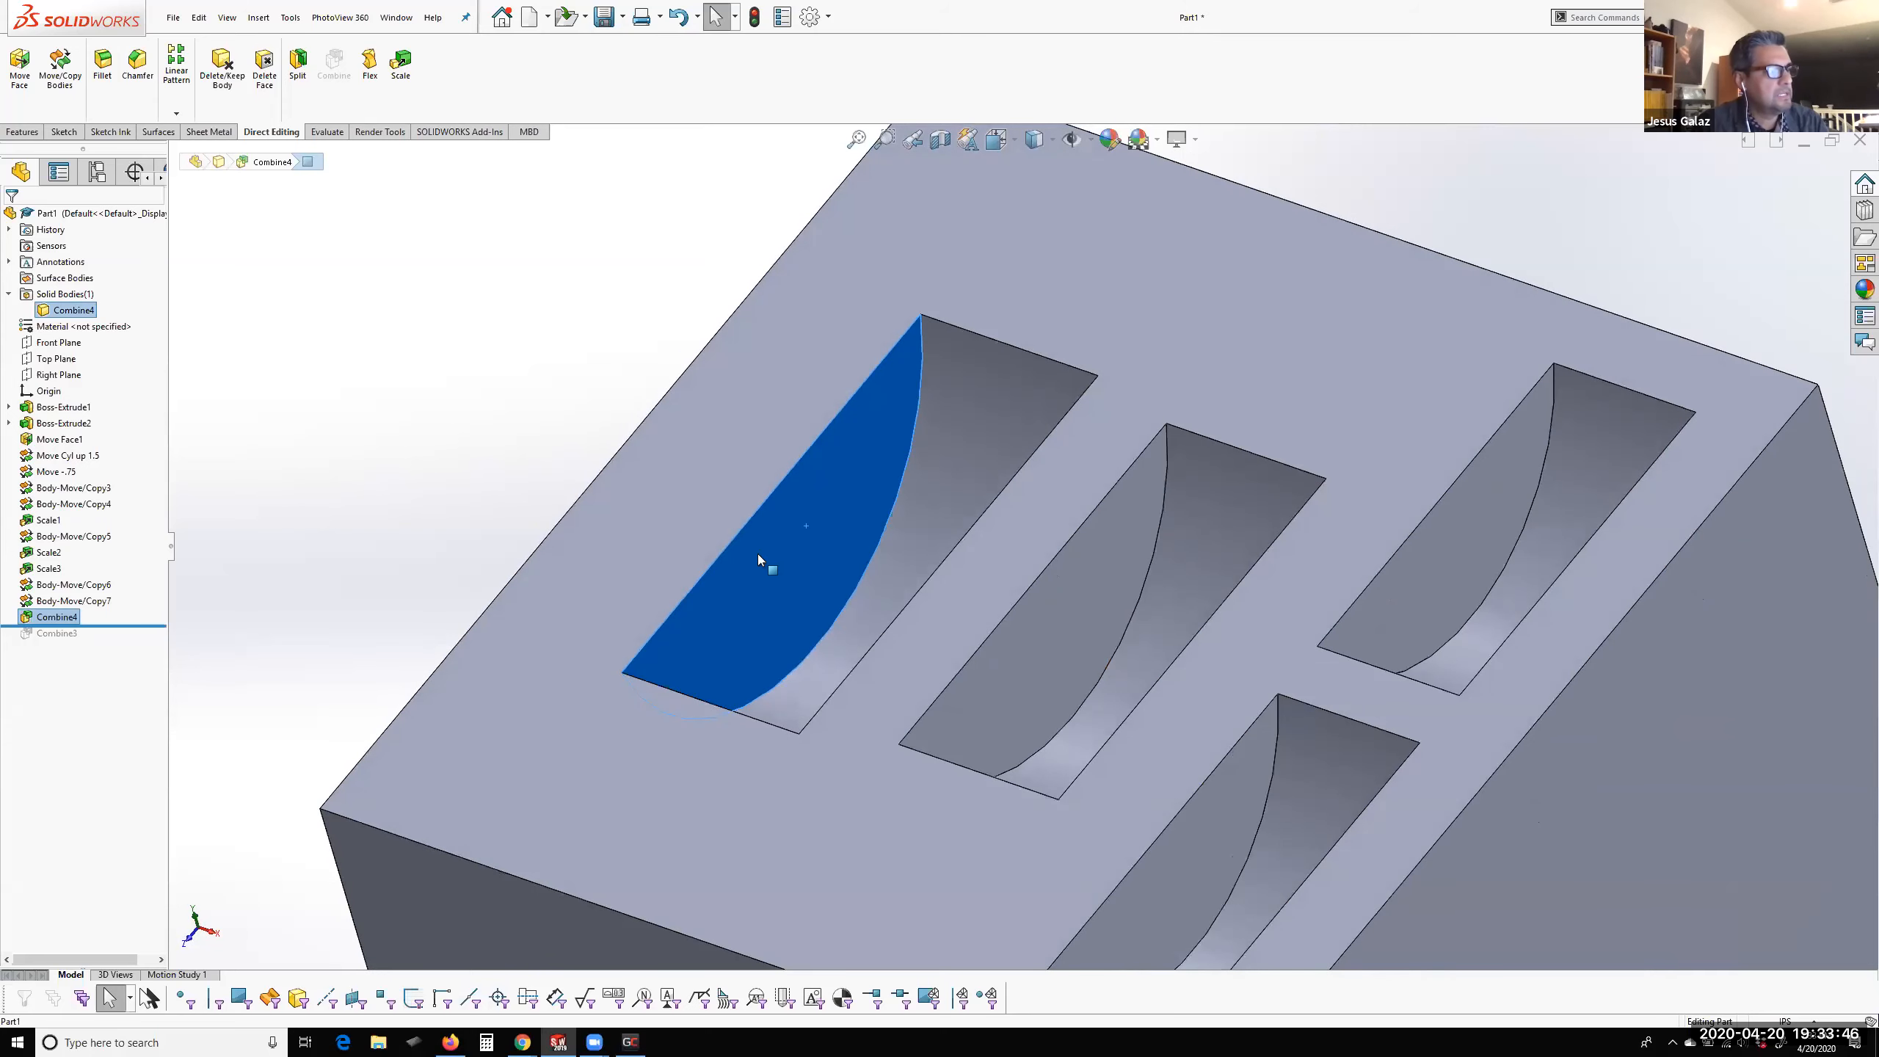
# Try Instant3D on the flat side wall of the largest pocket and clear the face selection
pyautogui.click(23, 131)
pyautogui.click(830, 84)
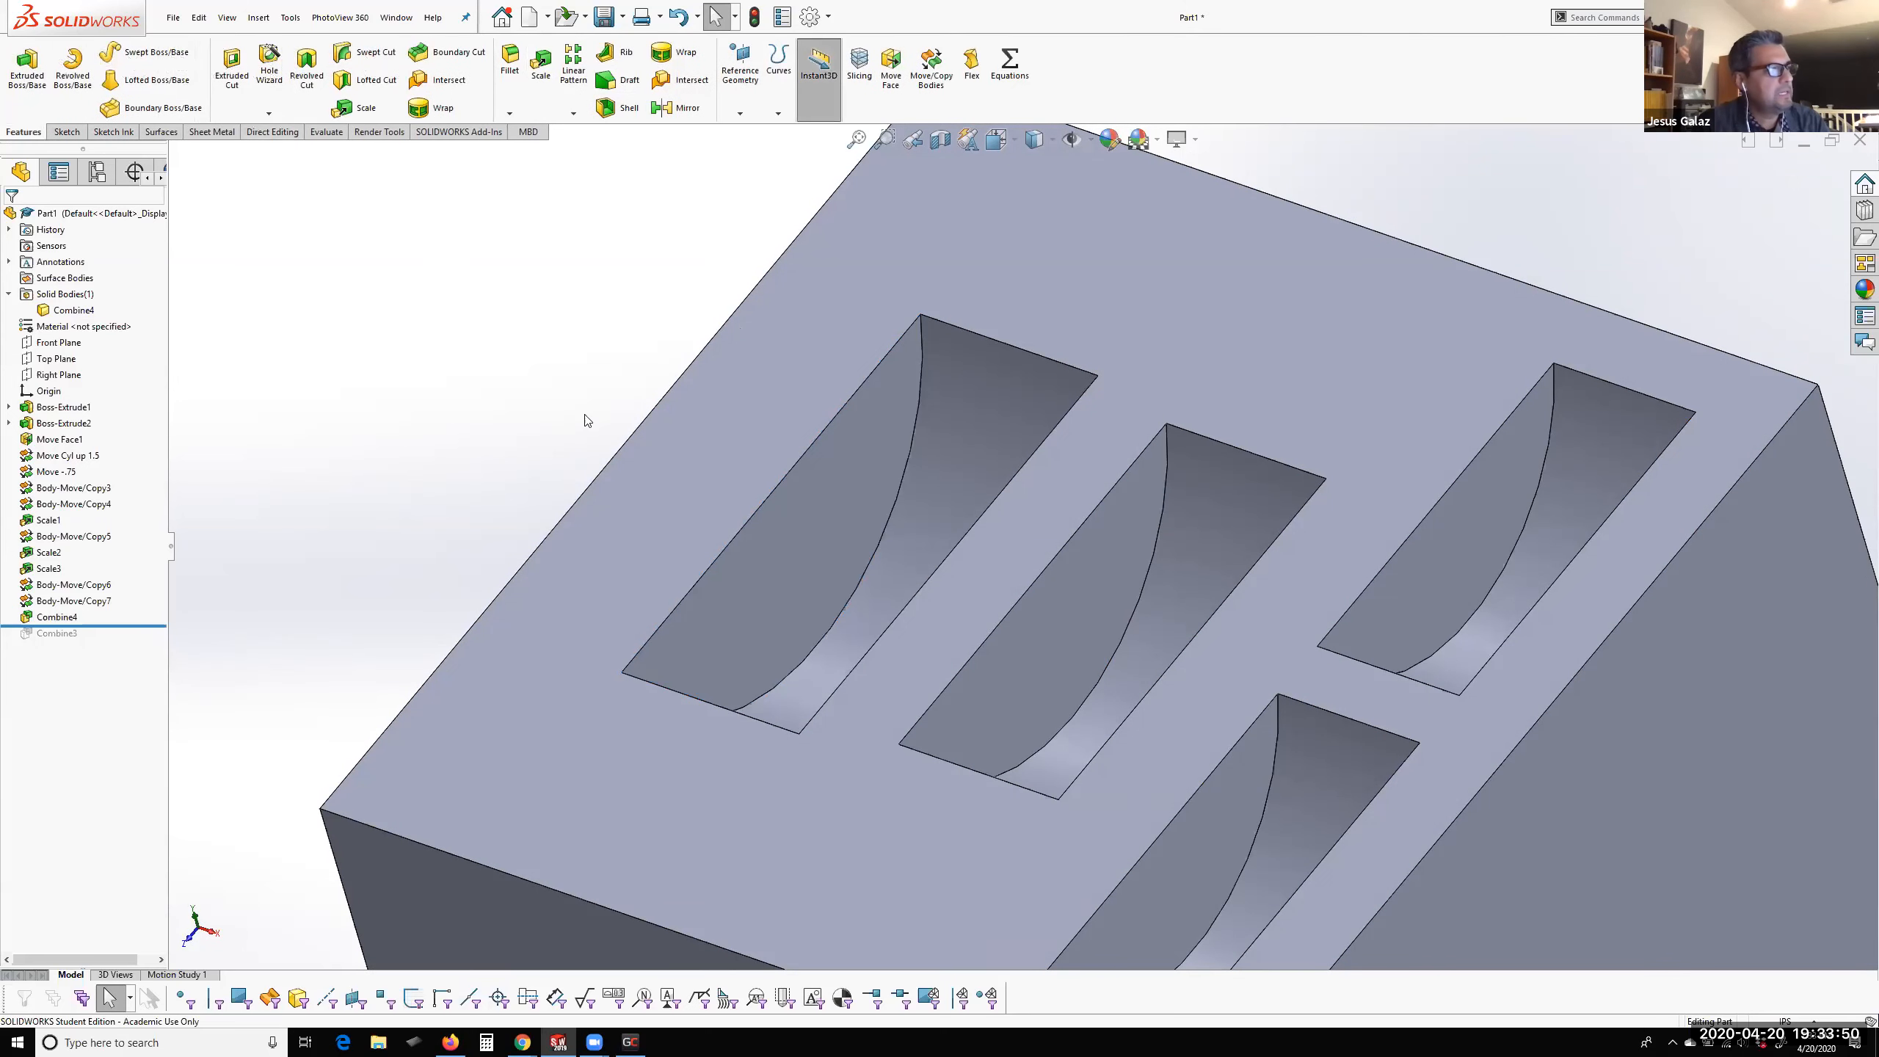
pyautogui.click(761, 565)
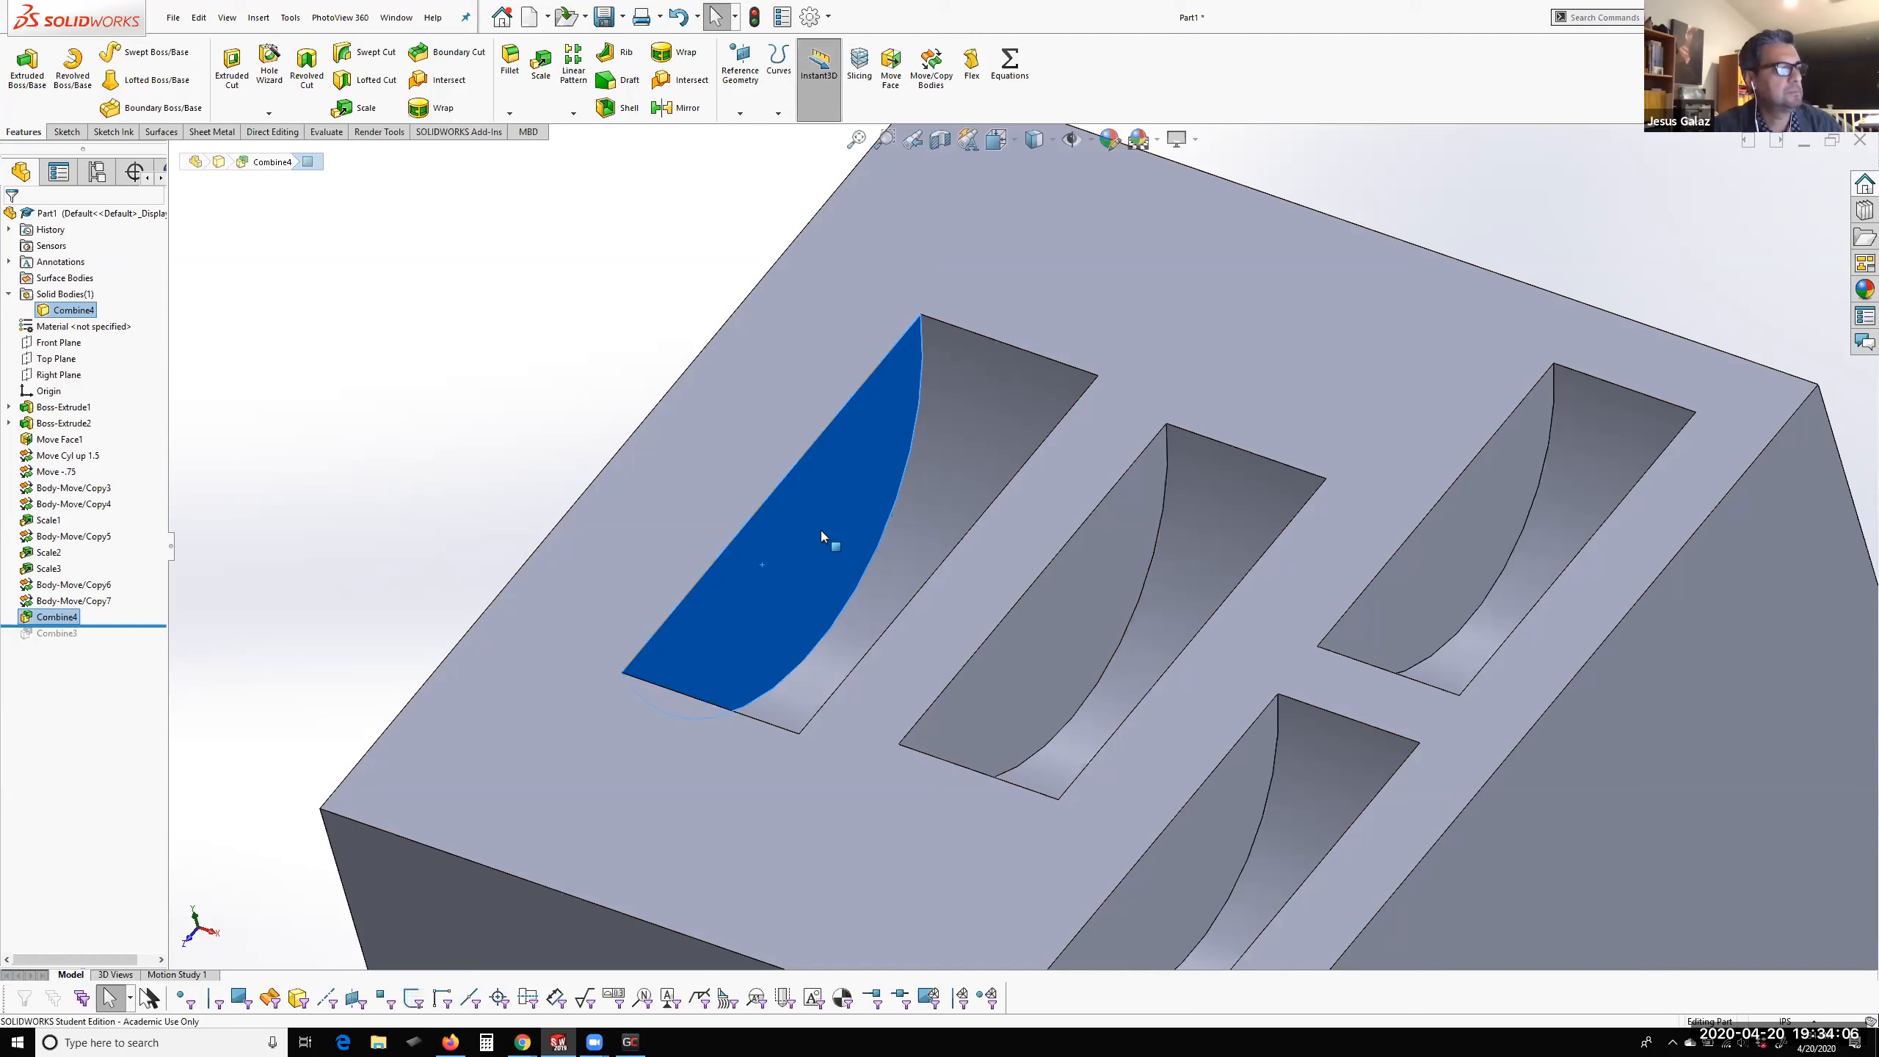
pyautogui.moveTo(810, 558); pyautogui.dragTo(866, 501, button='middle')
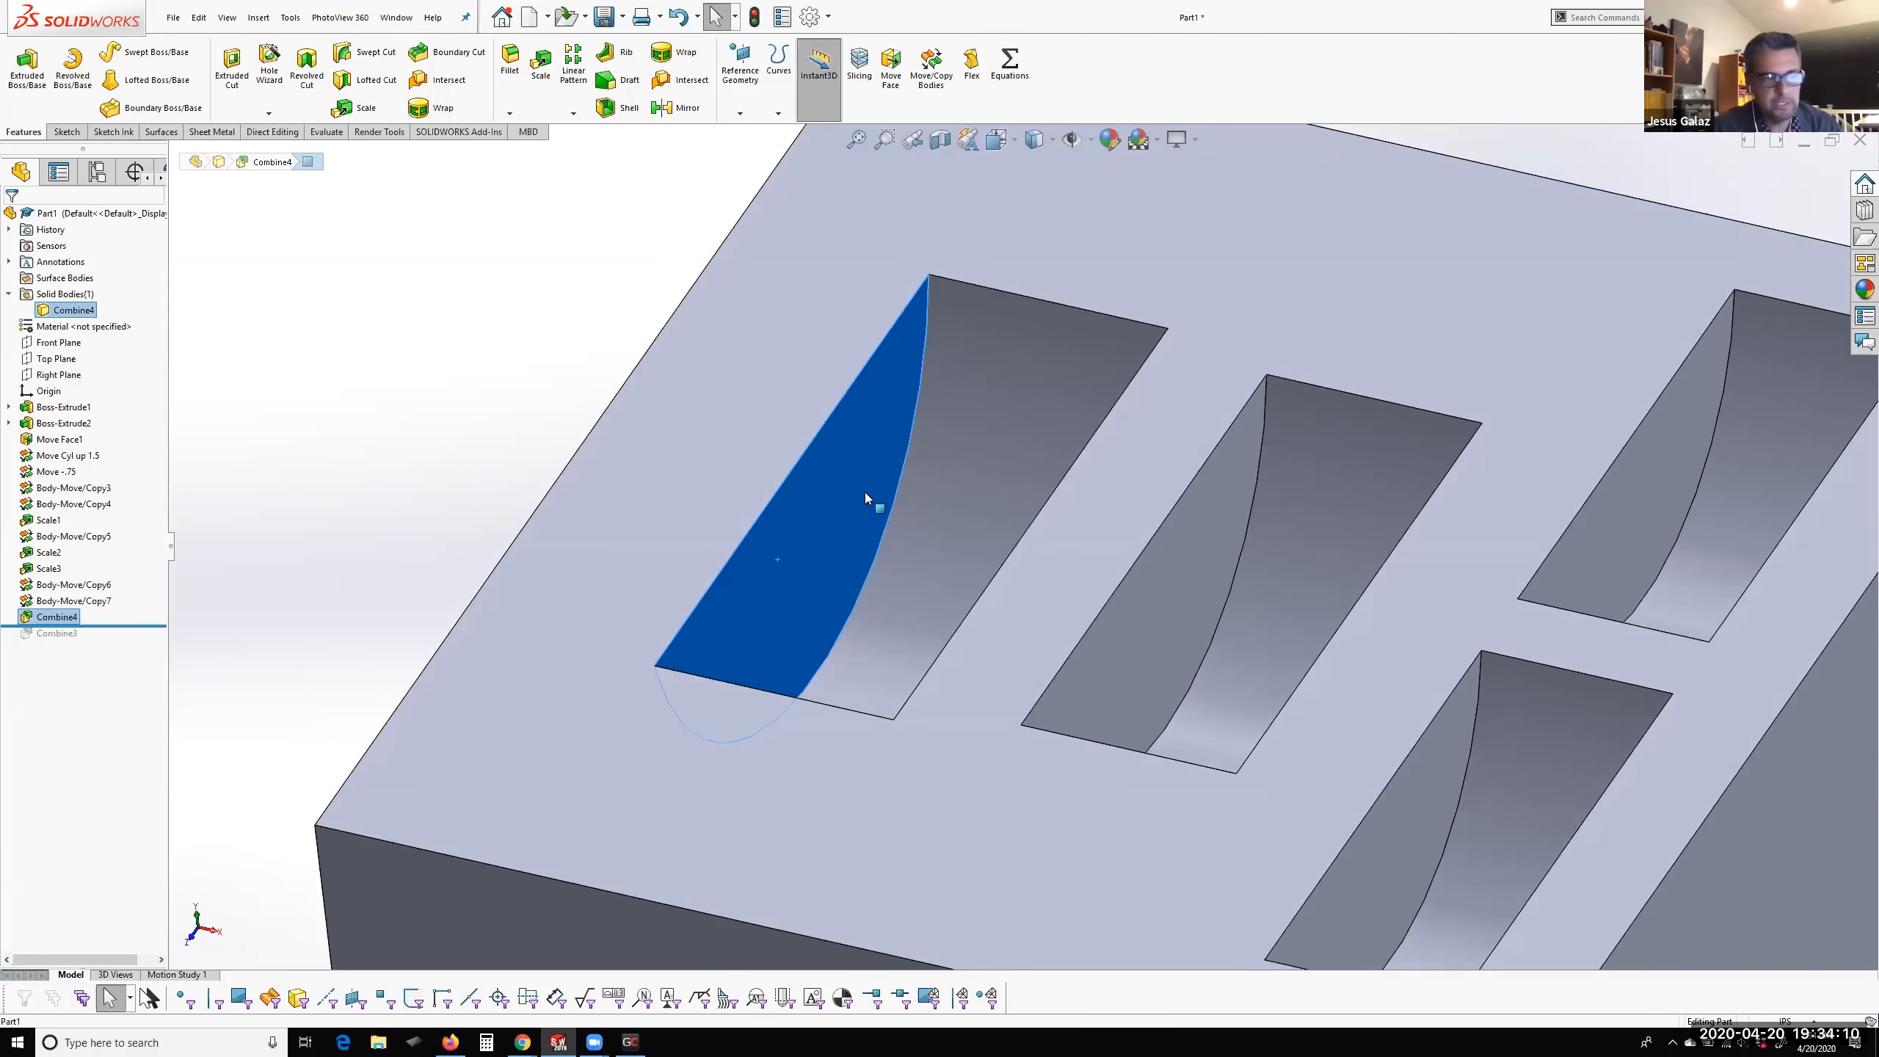
pyautogui.scroll(6, 894, 482)
pyautogui.scroll(-5, 1127, 565)
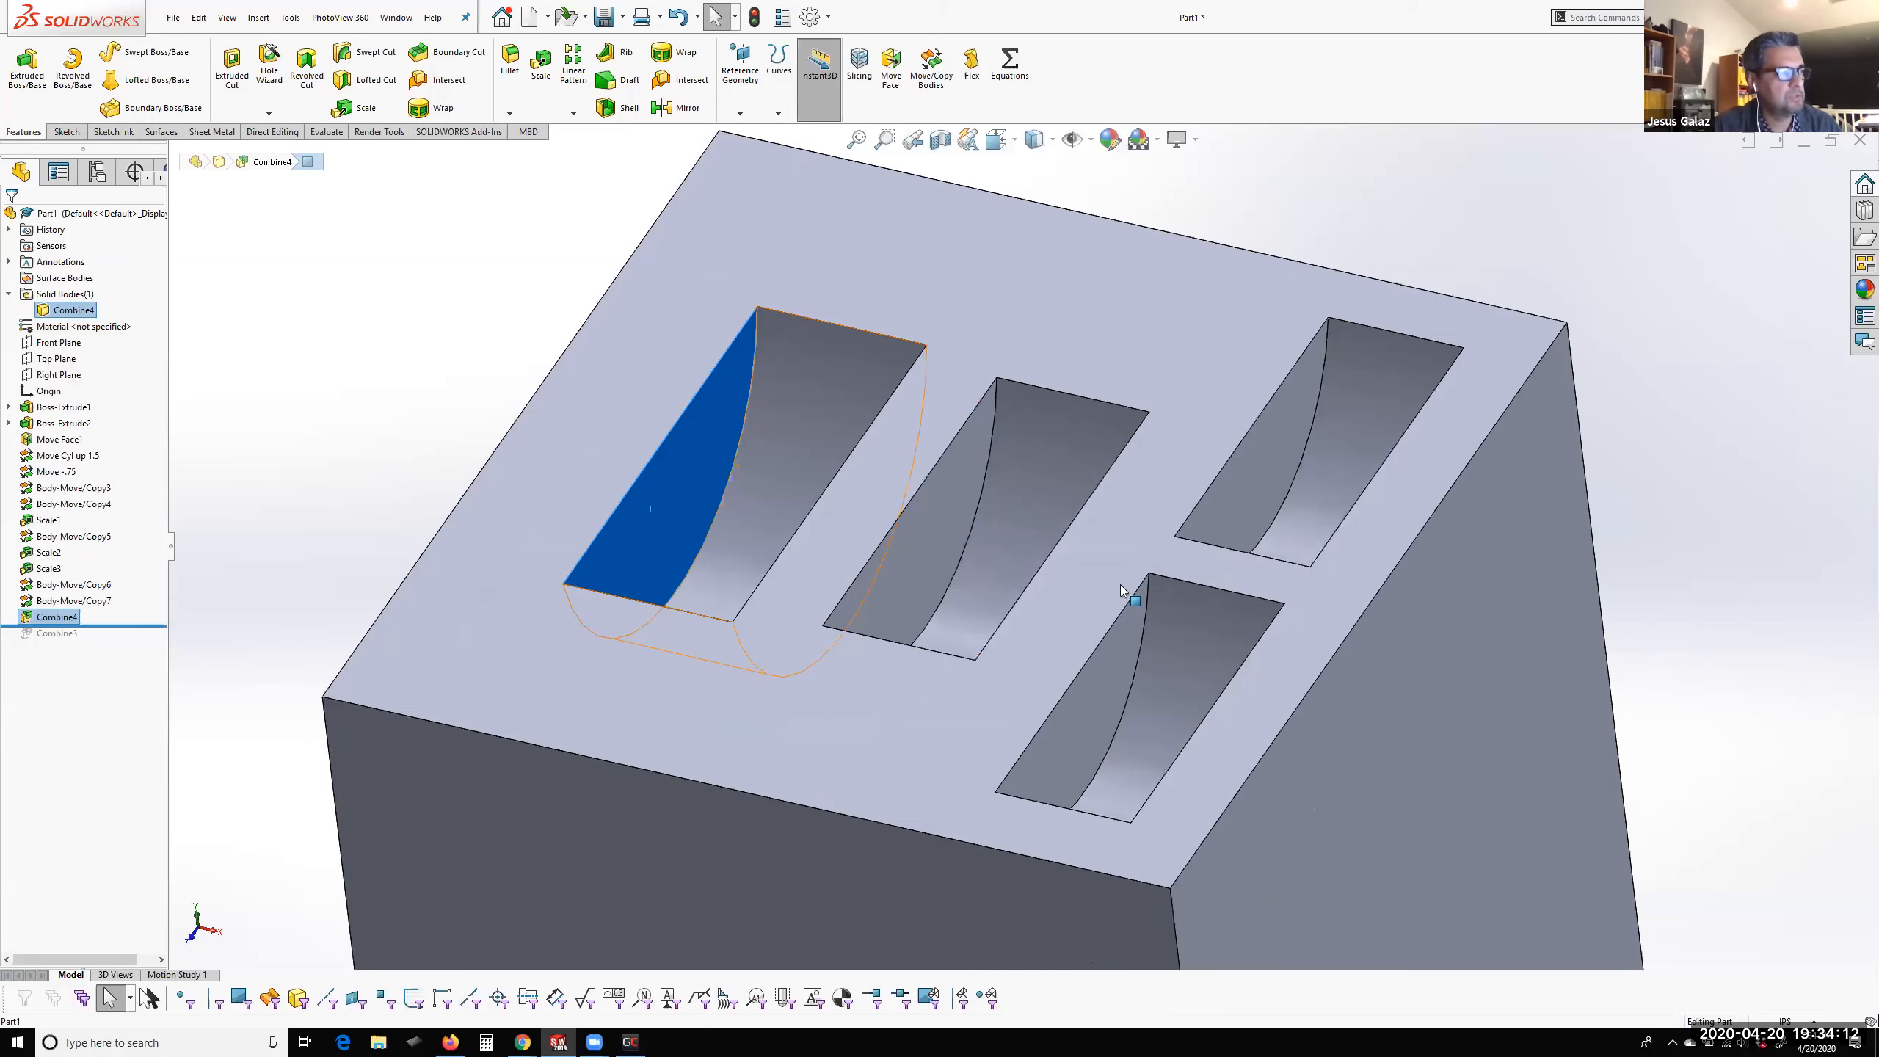
pyautogui.click(341, 444)
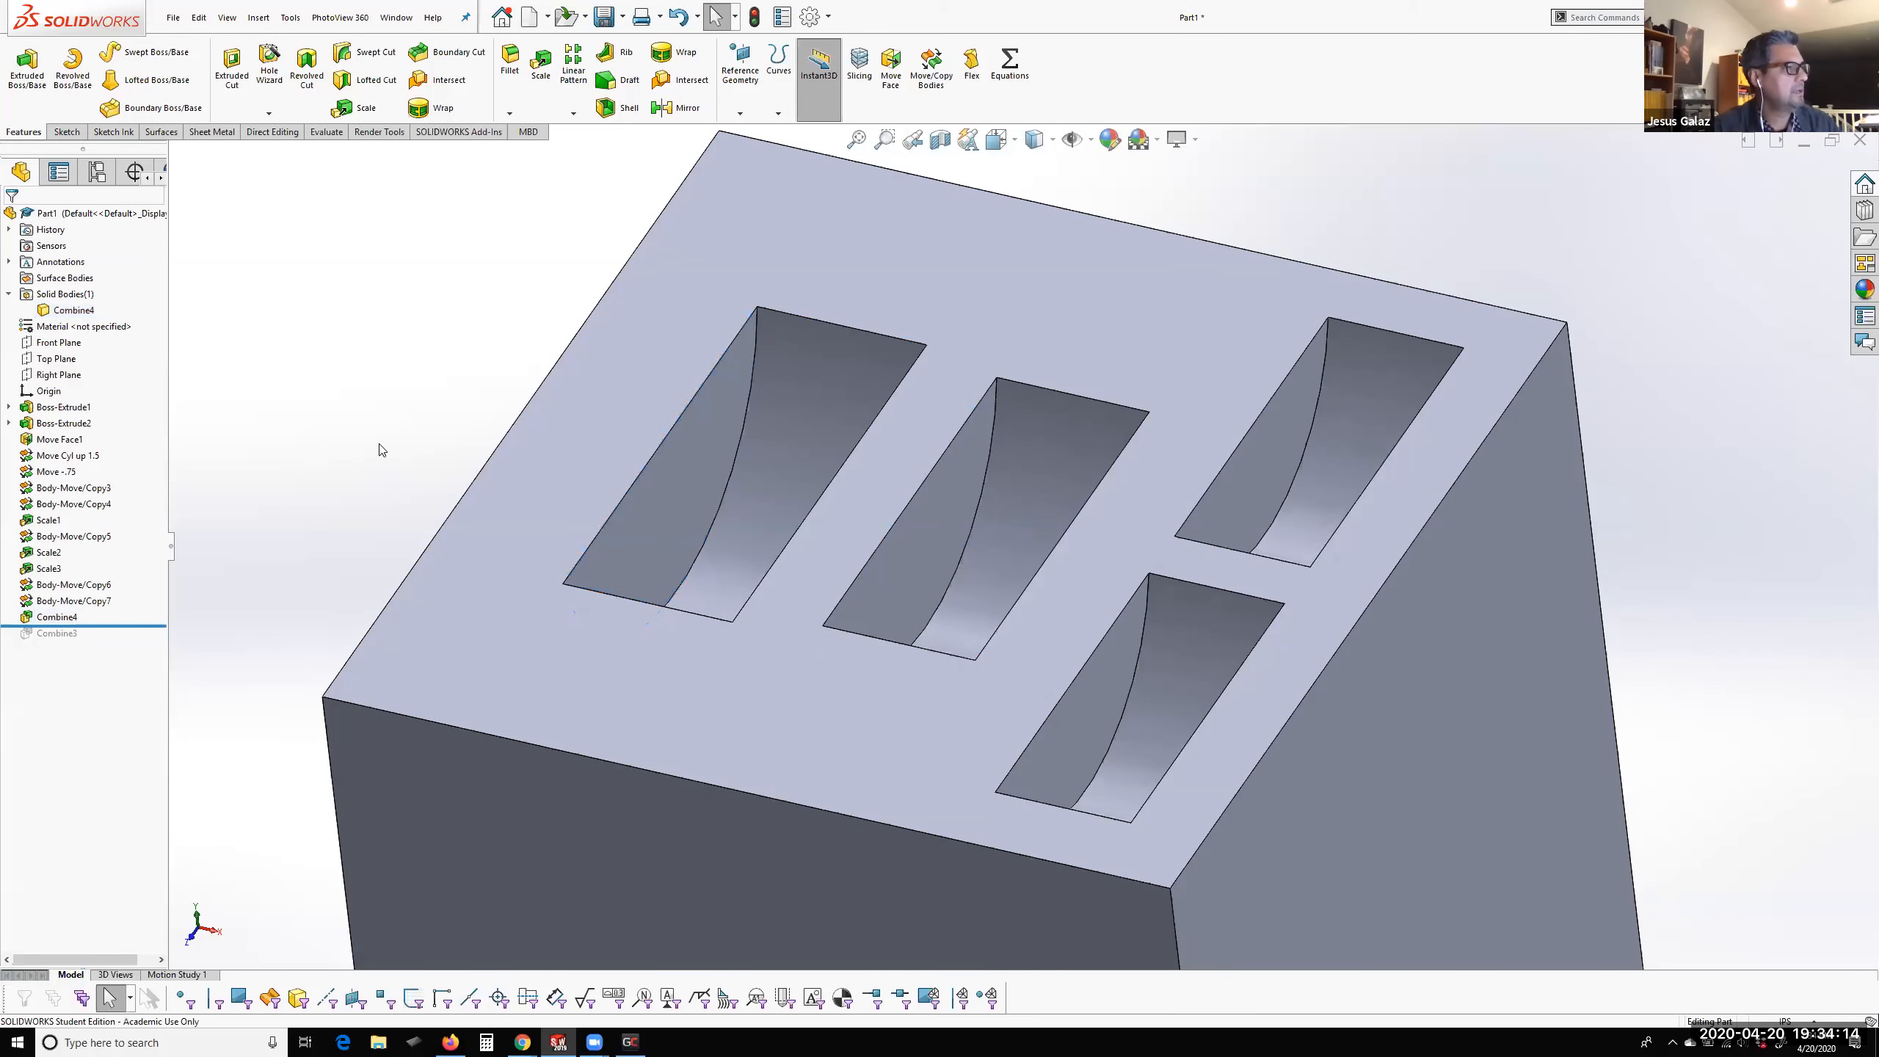
# Translate the flat side wall of the largest pocket about -0.44 in along X with Move Face, widening the pocket
pyautogui.click(274, 133)
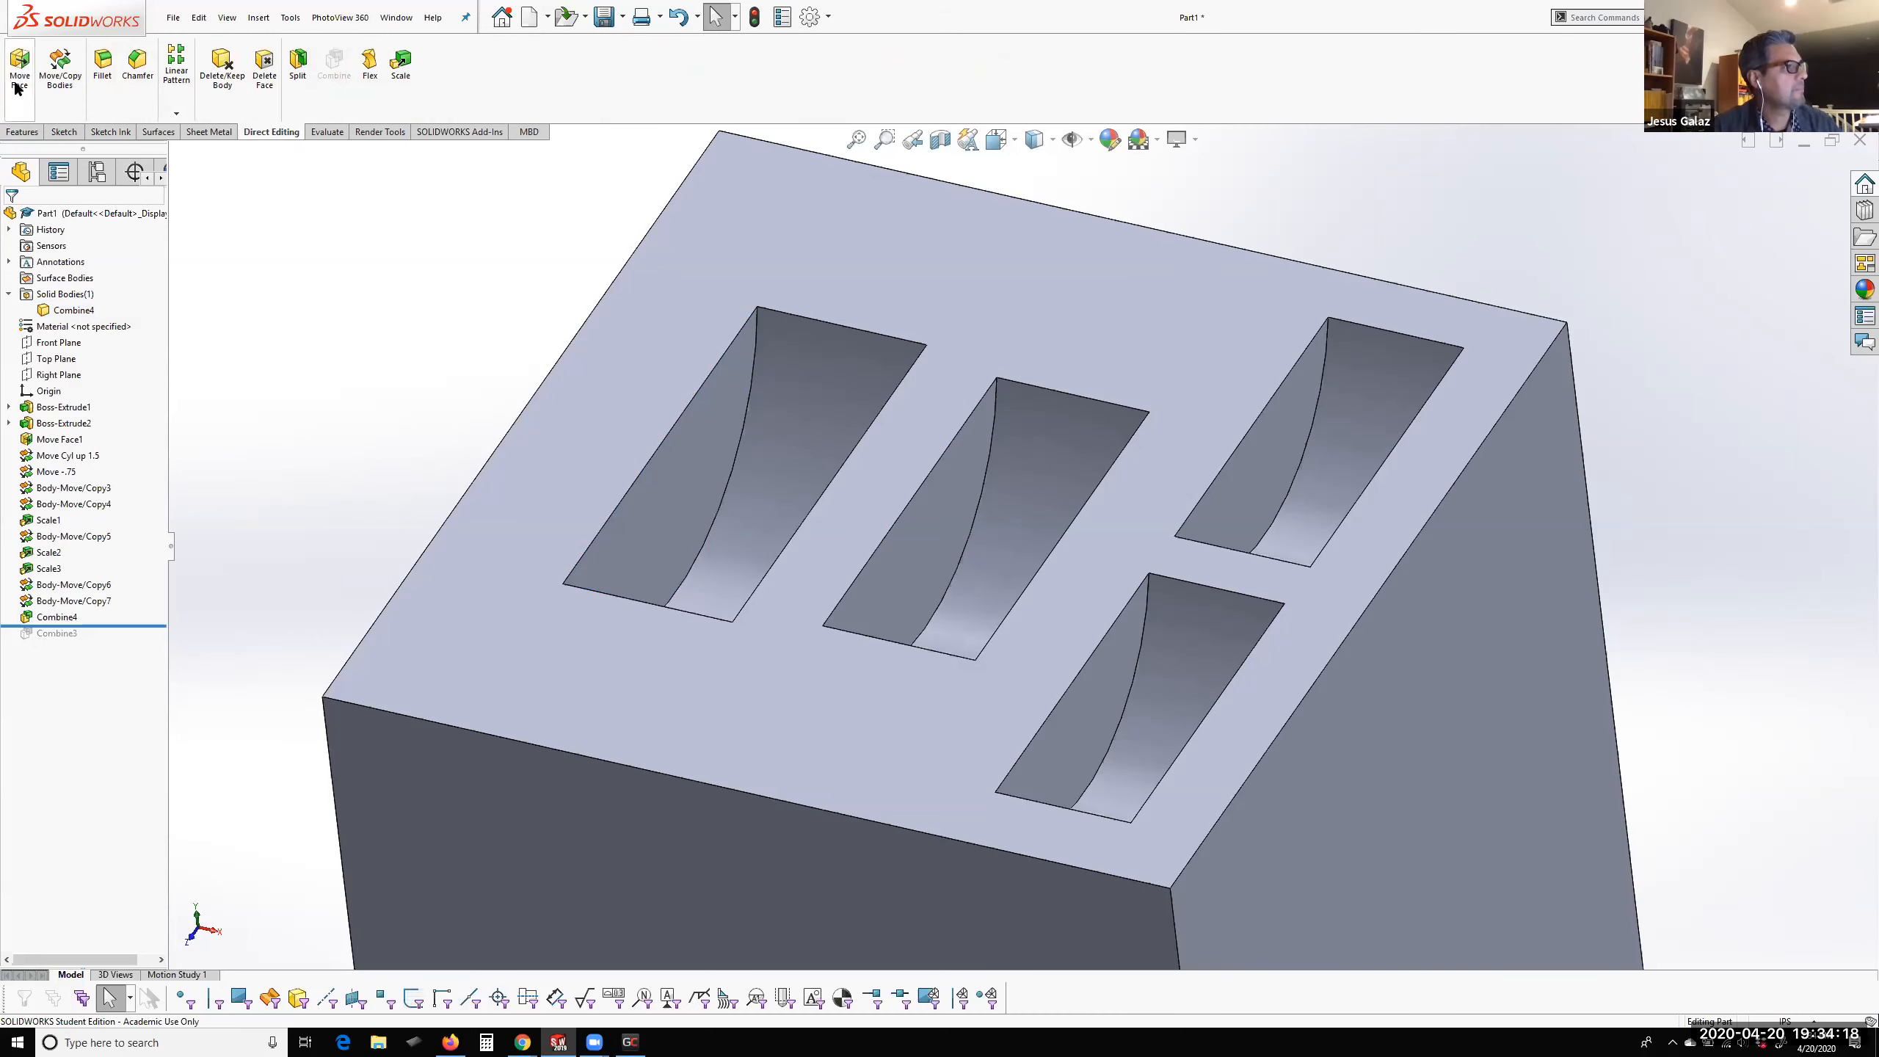
pyautogui.click(20, 78)
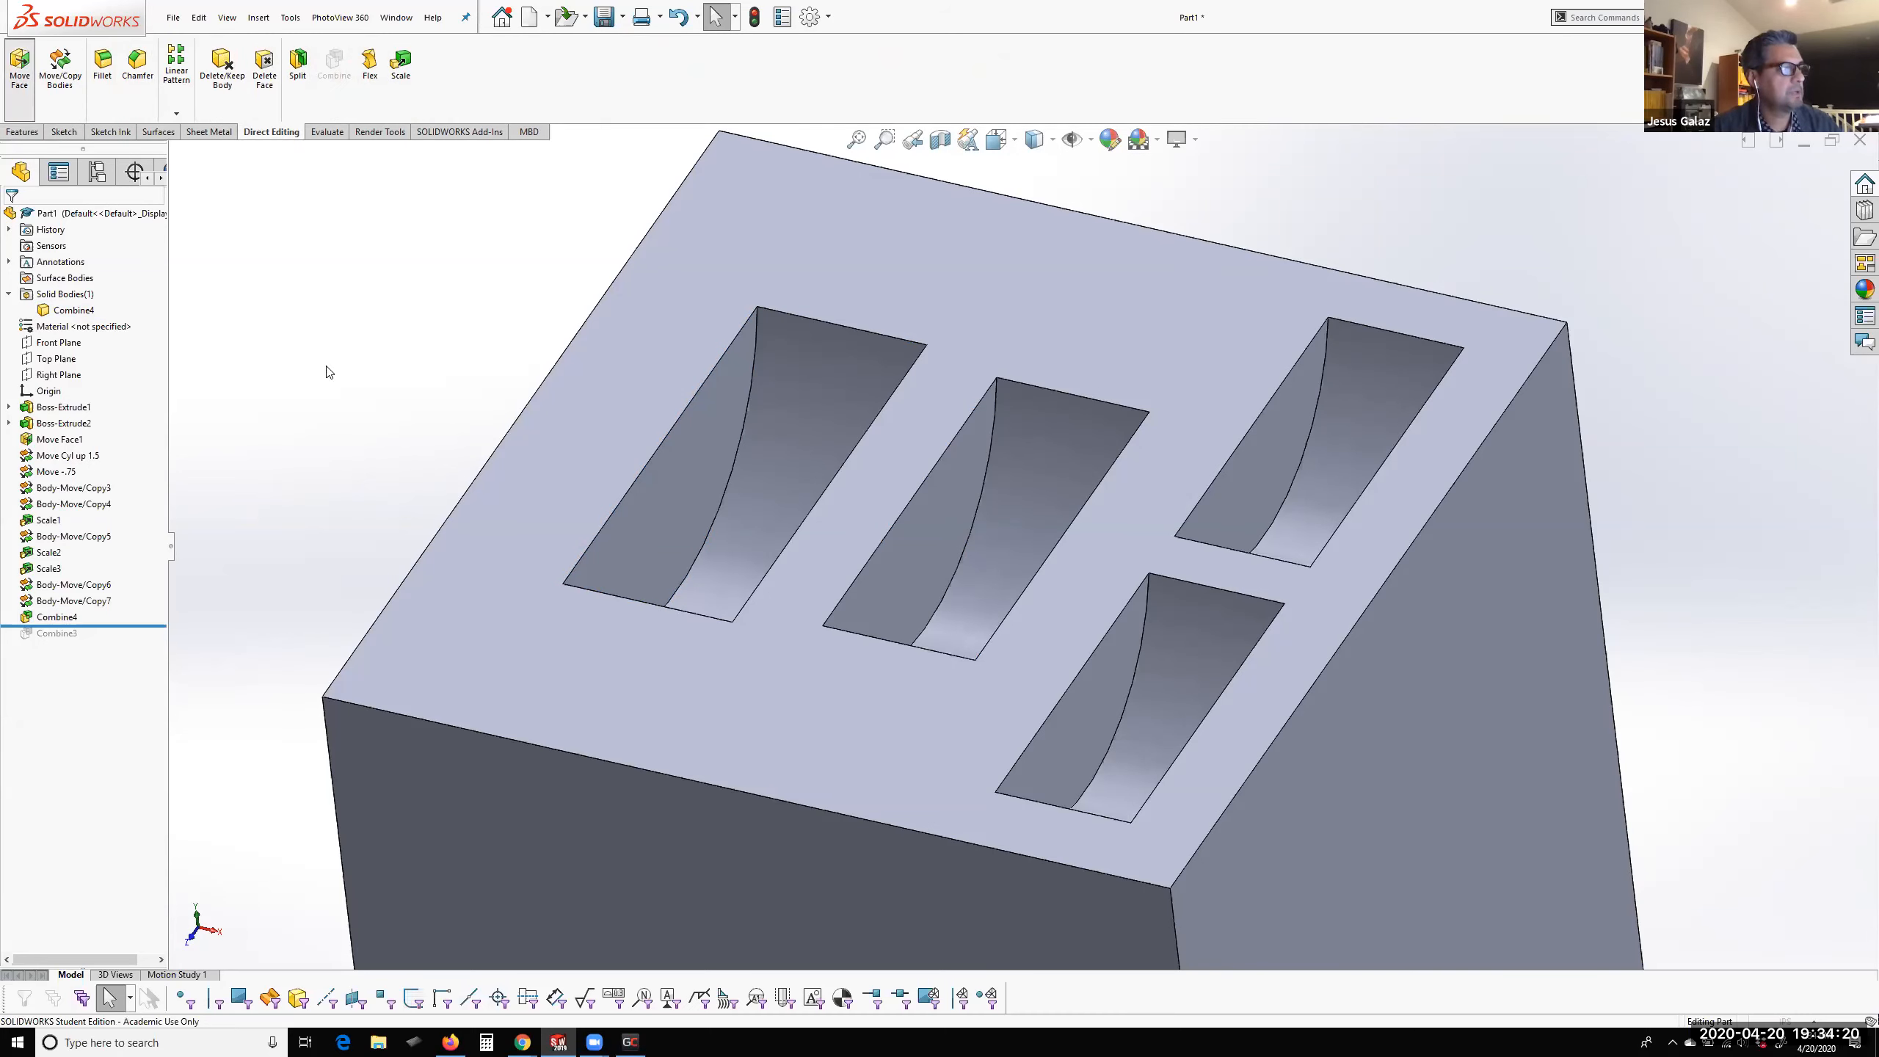
pyautogui.click(683, 509)
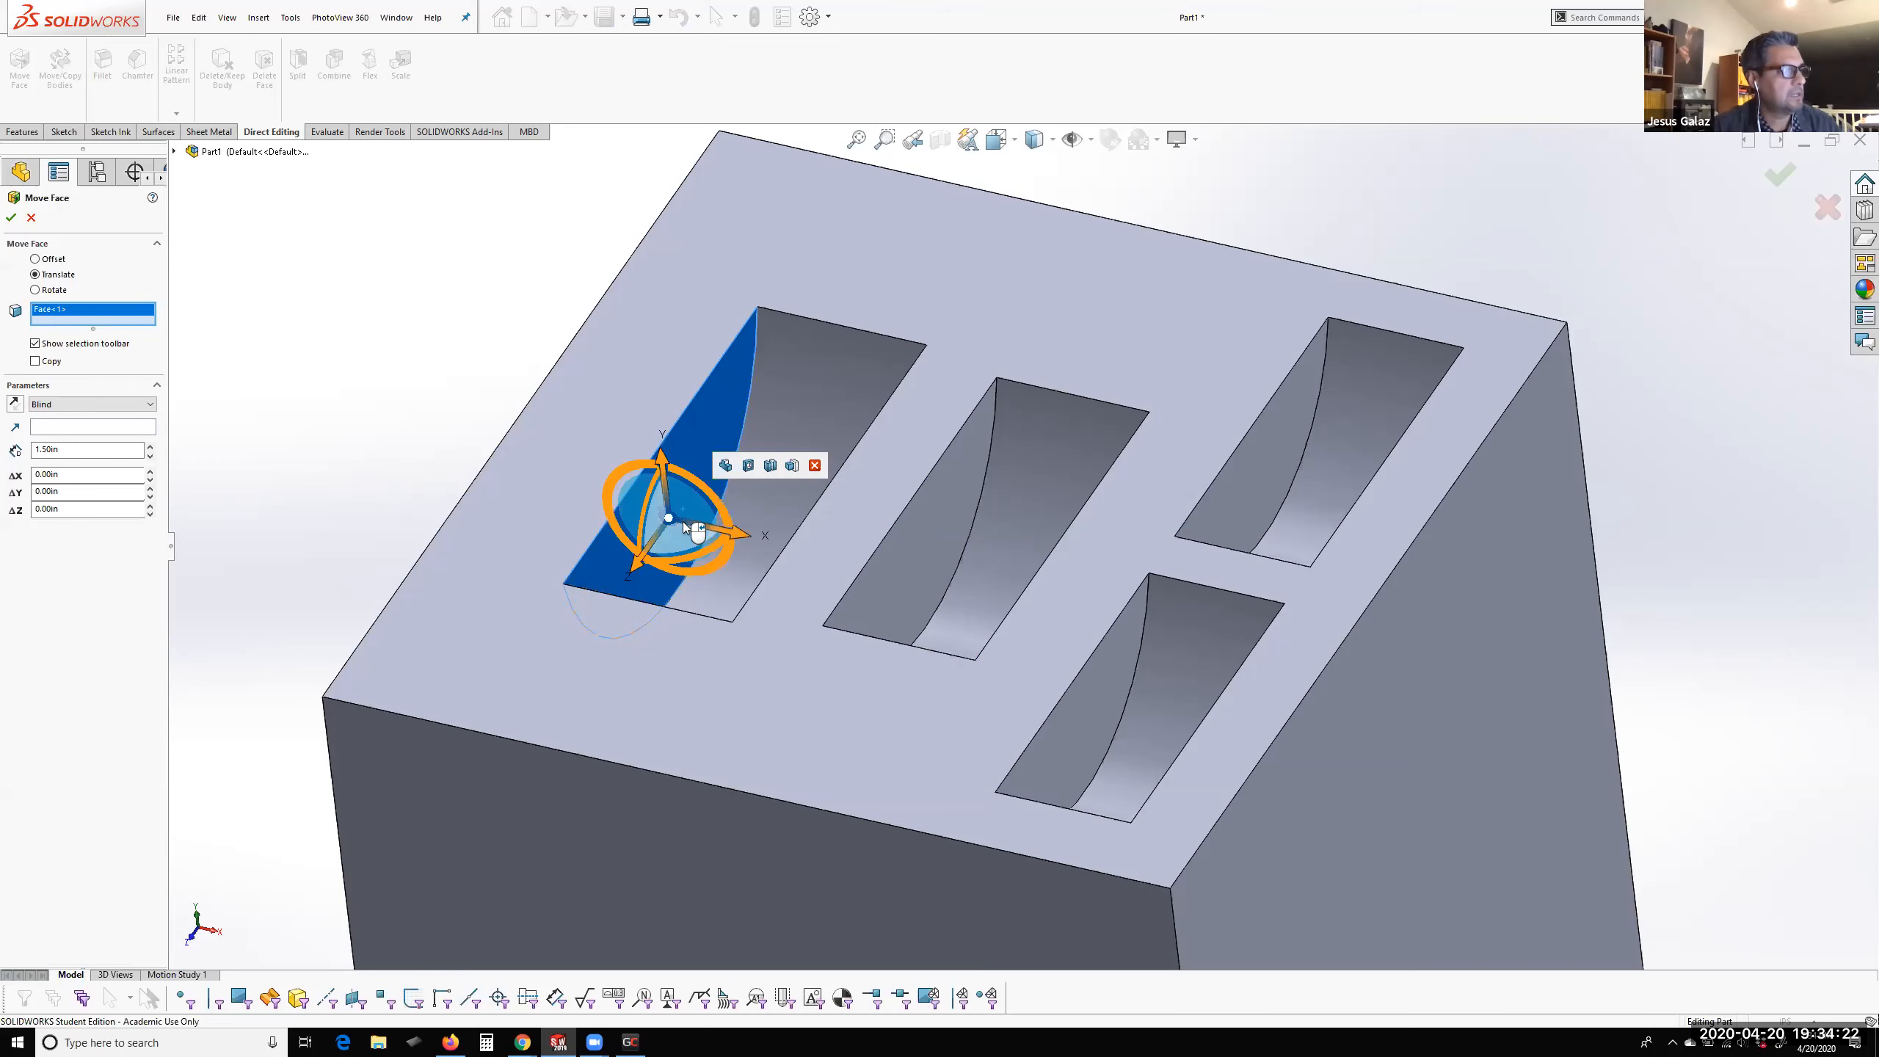
pyautogui.scroll(-5, 844, 523)
pyautogui.scroll(2, 871, 593)
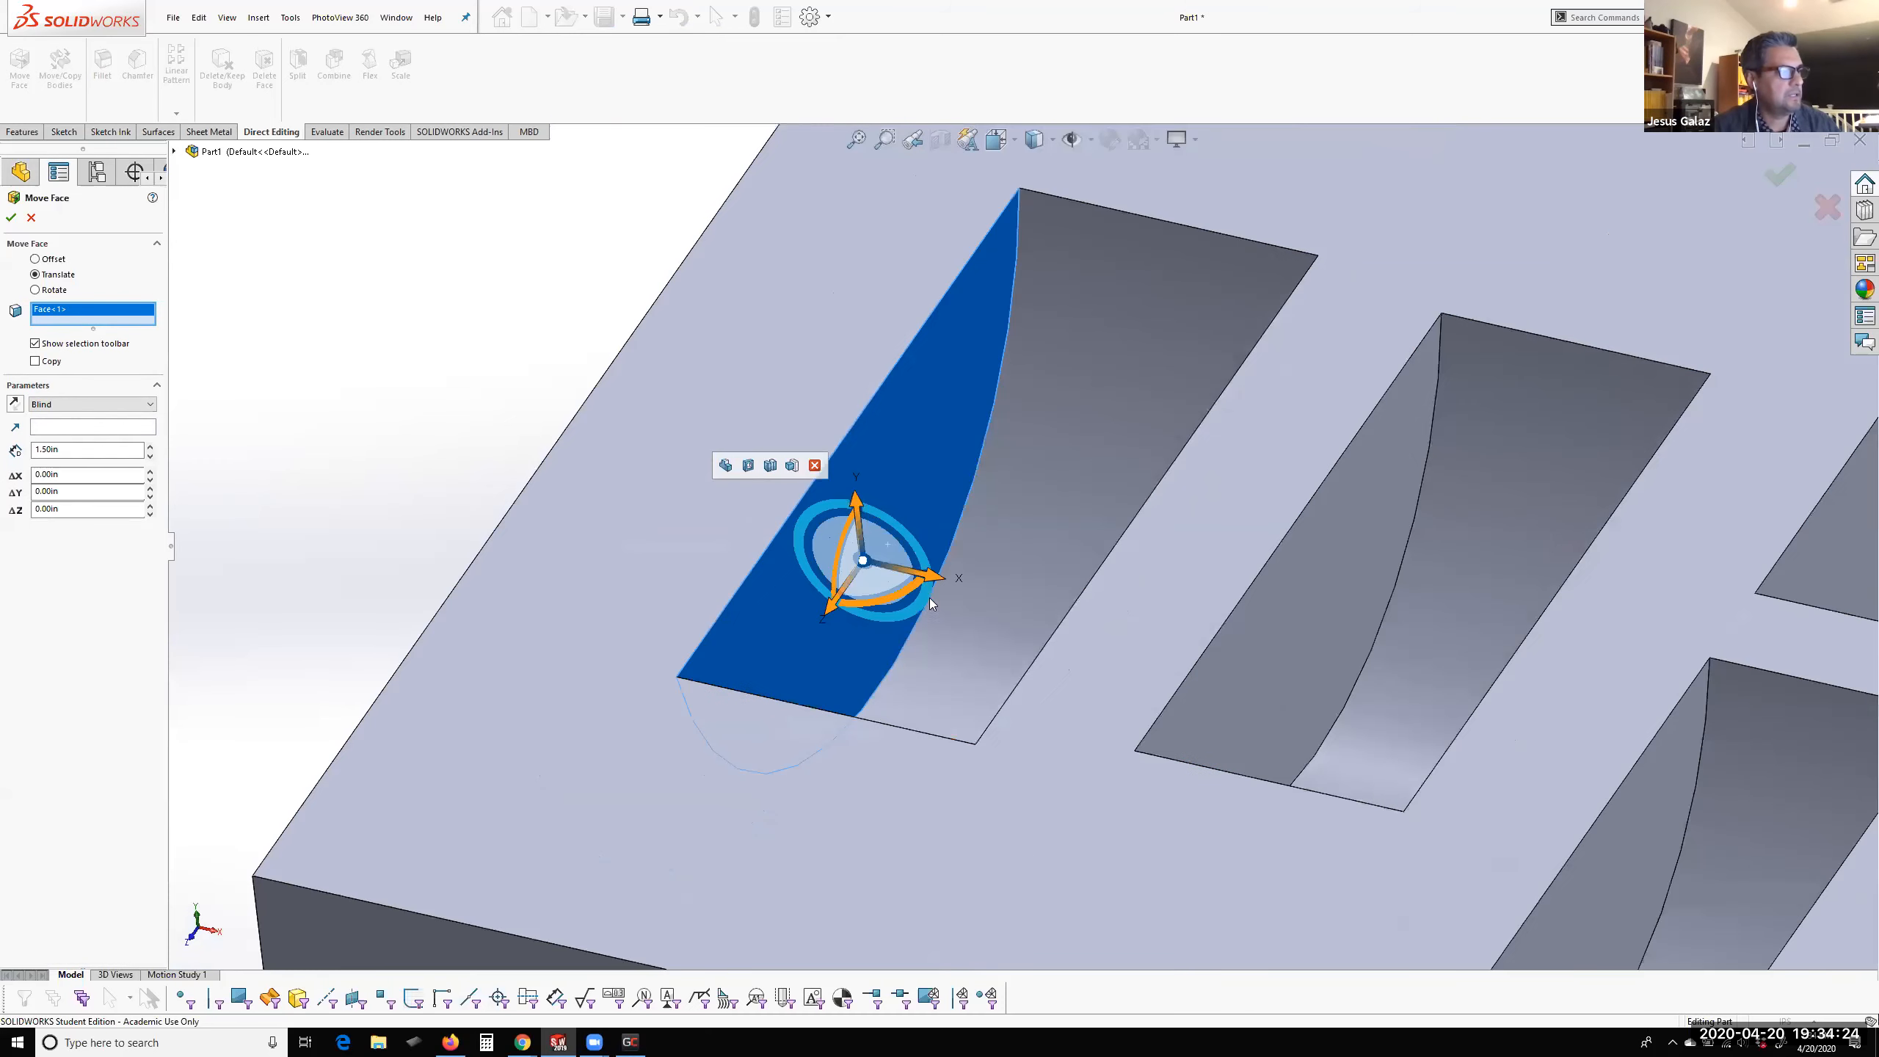
pyautogui.moveTo(940, 582); pyautogui.dragTo(807, 560)
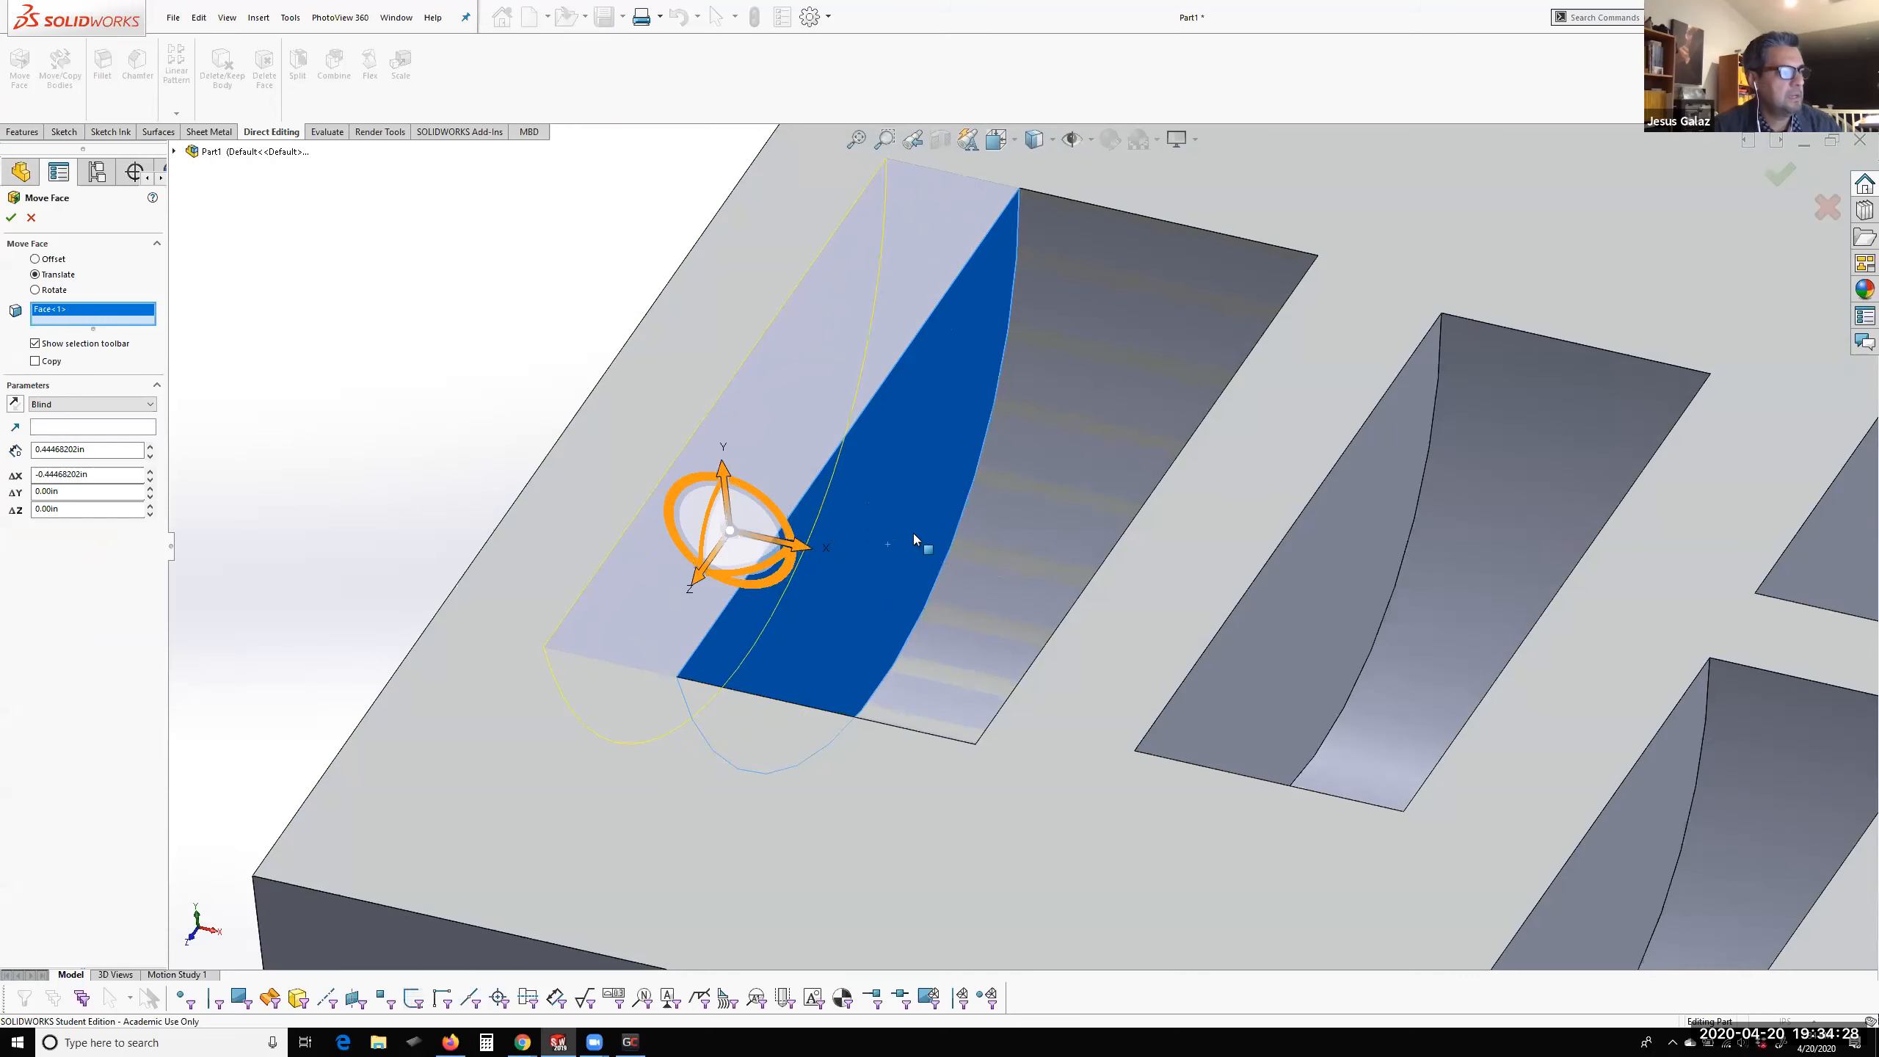
pyautogui.moveTo(944, 532); pyautogui.dragTo(841, 233, button='middle')
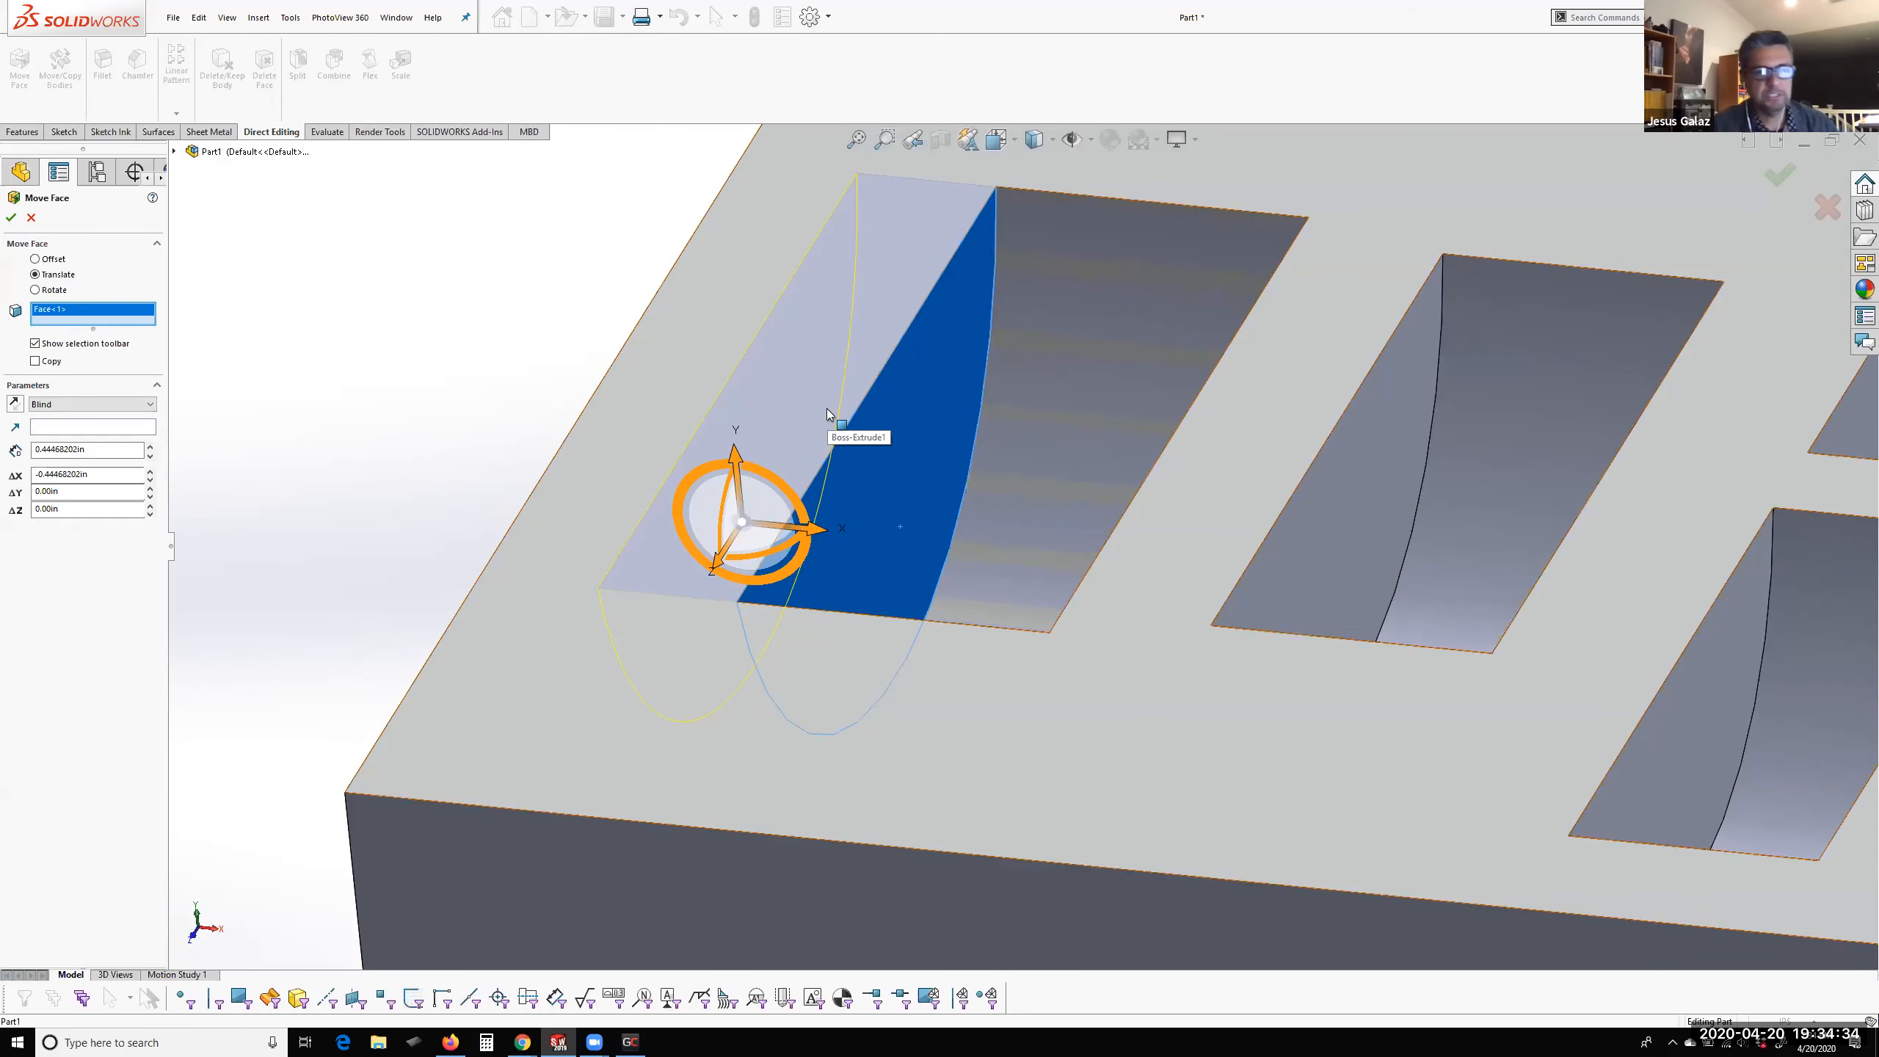
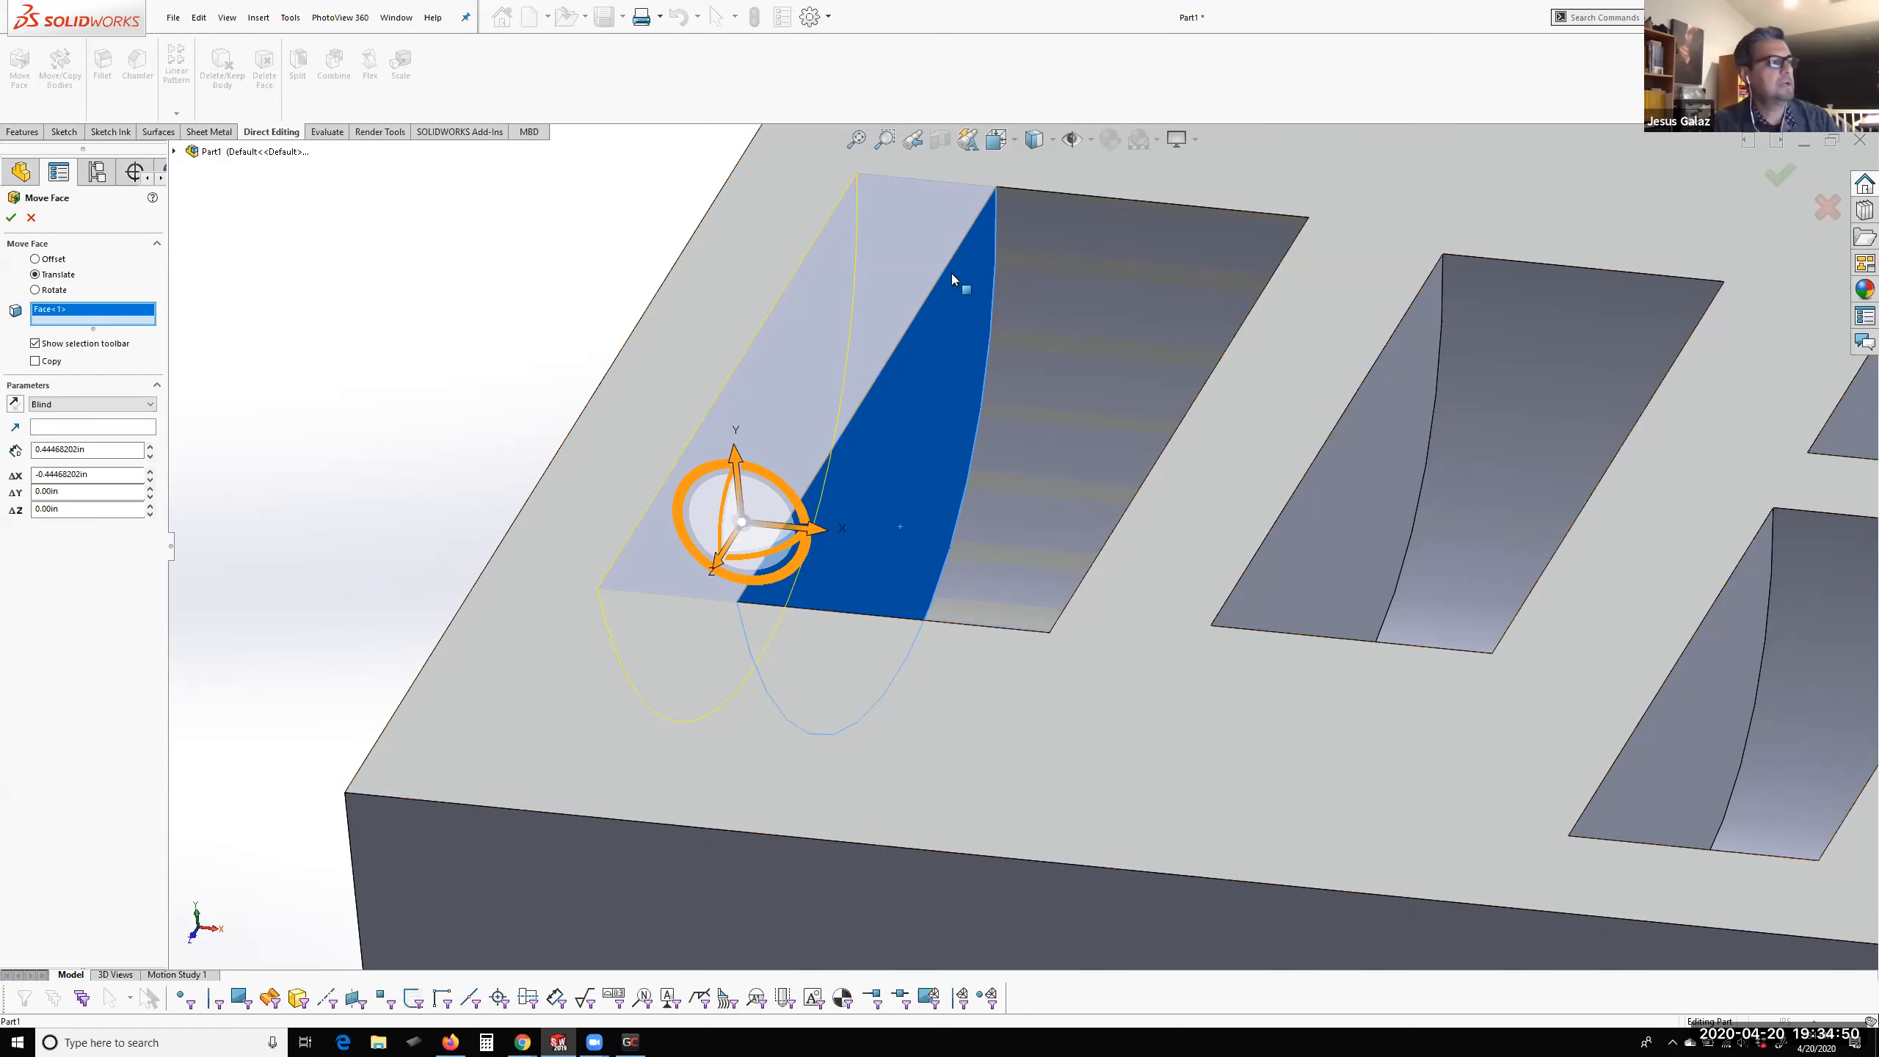
# Accept the Move Face translation of the largest pocket's flat side wall and inspect the pocket's curved face and edges
pyautogui.scroll(1, 731, 584)
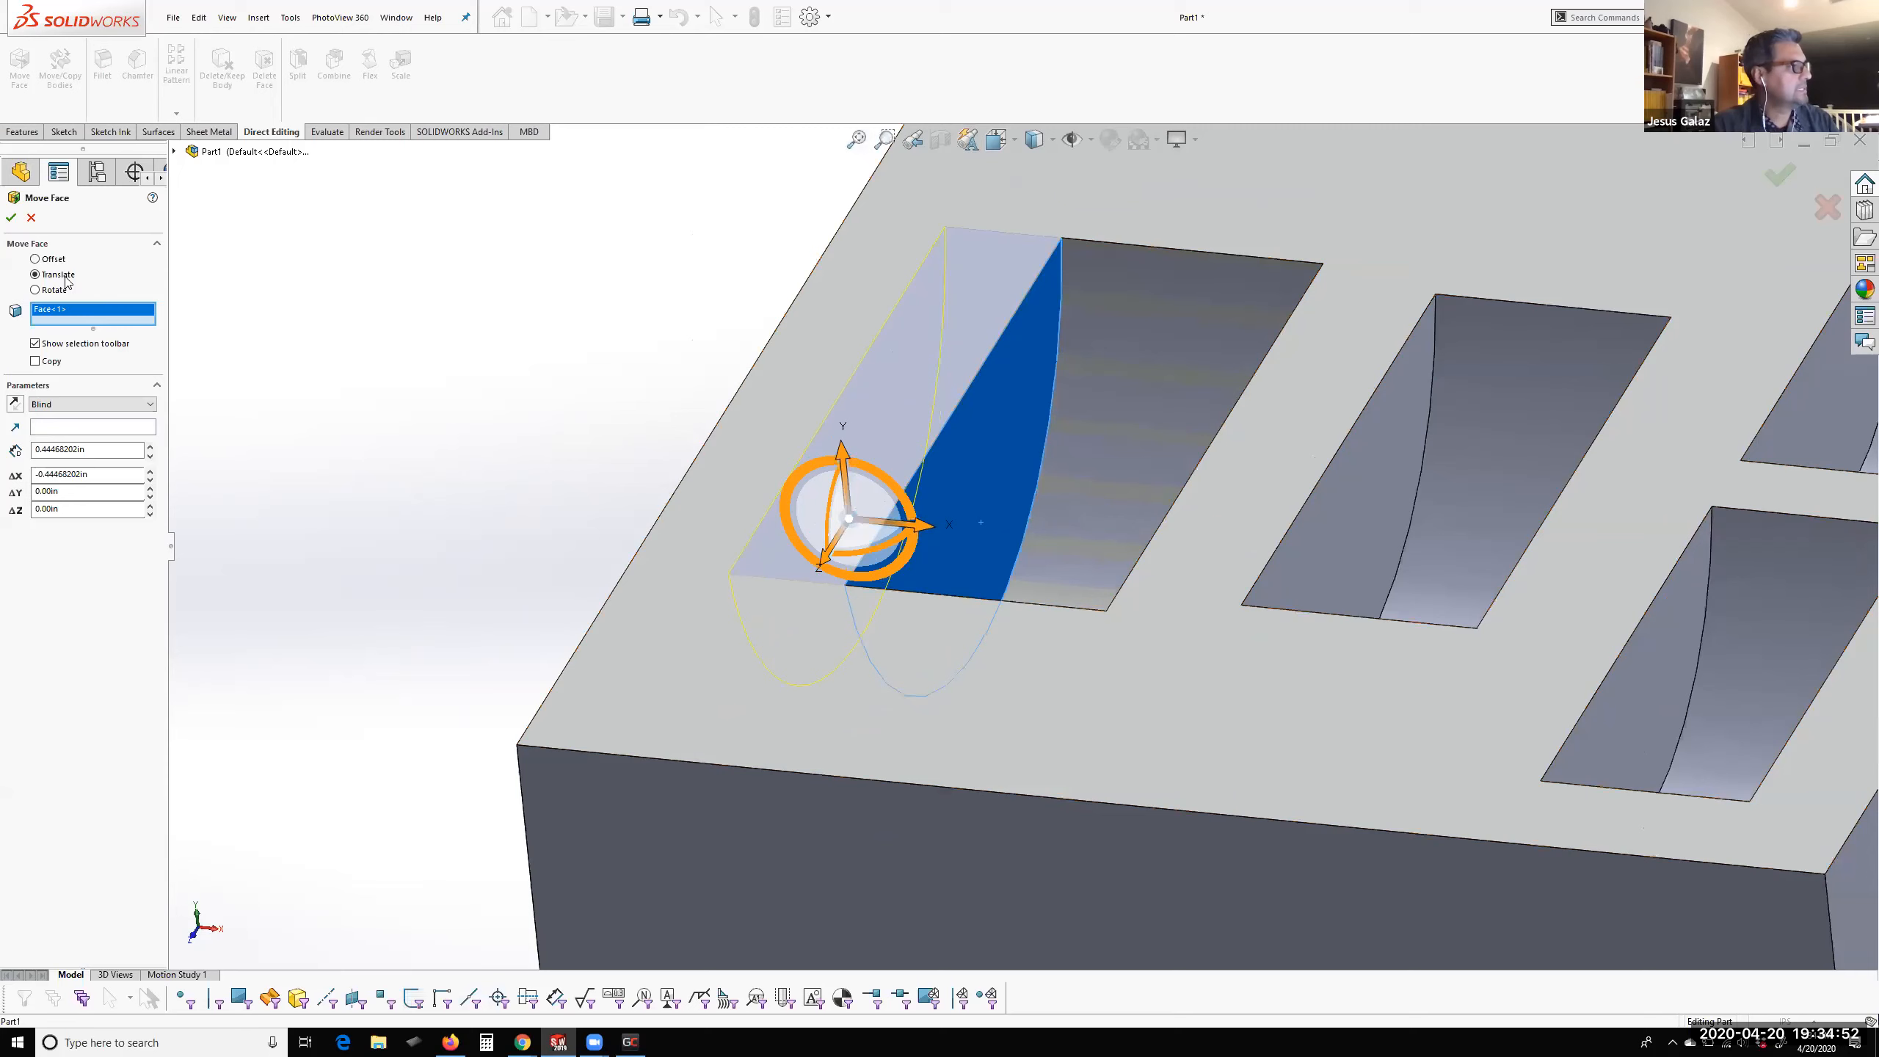
pyautogui.click(11, 216)
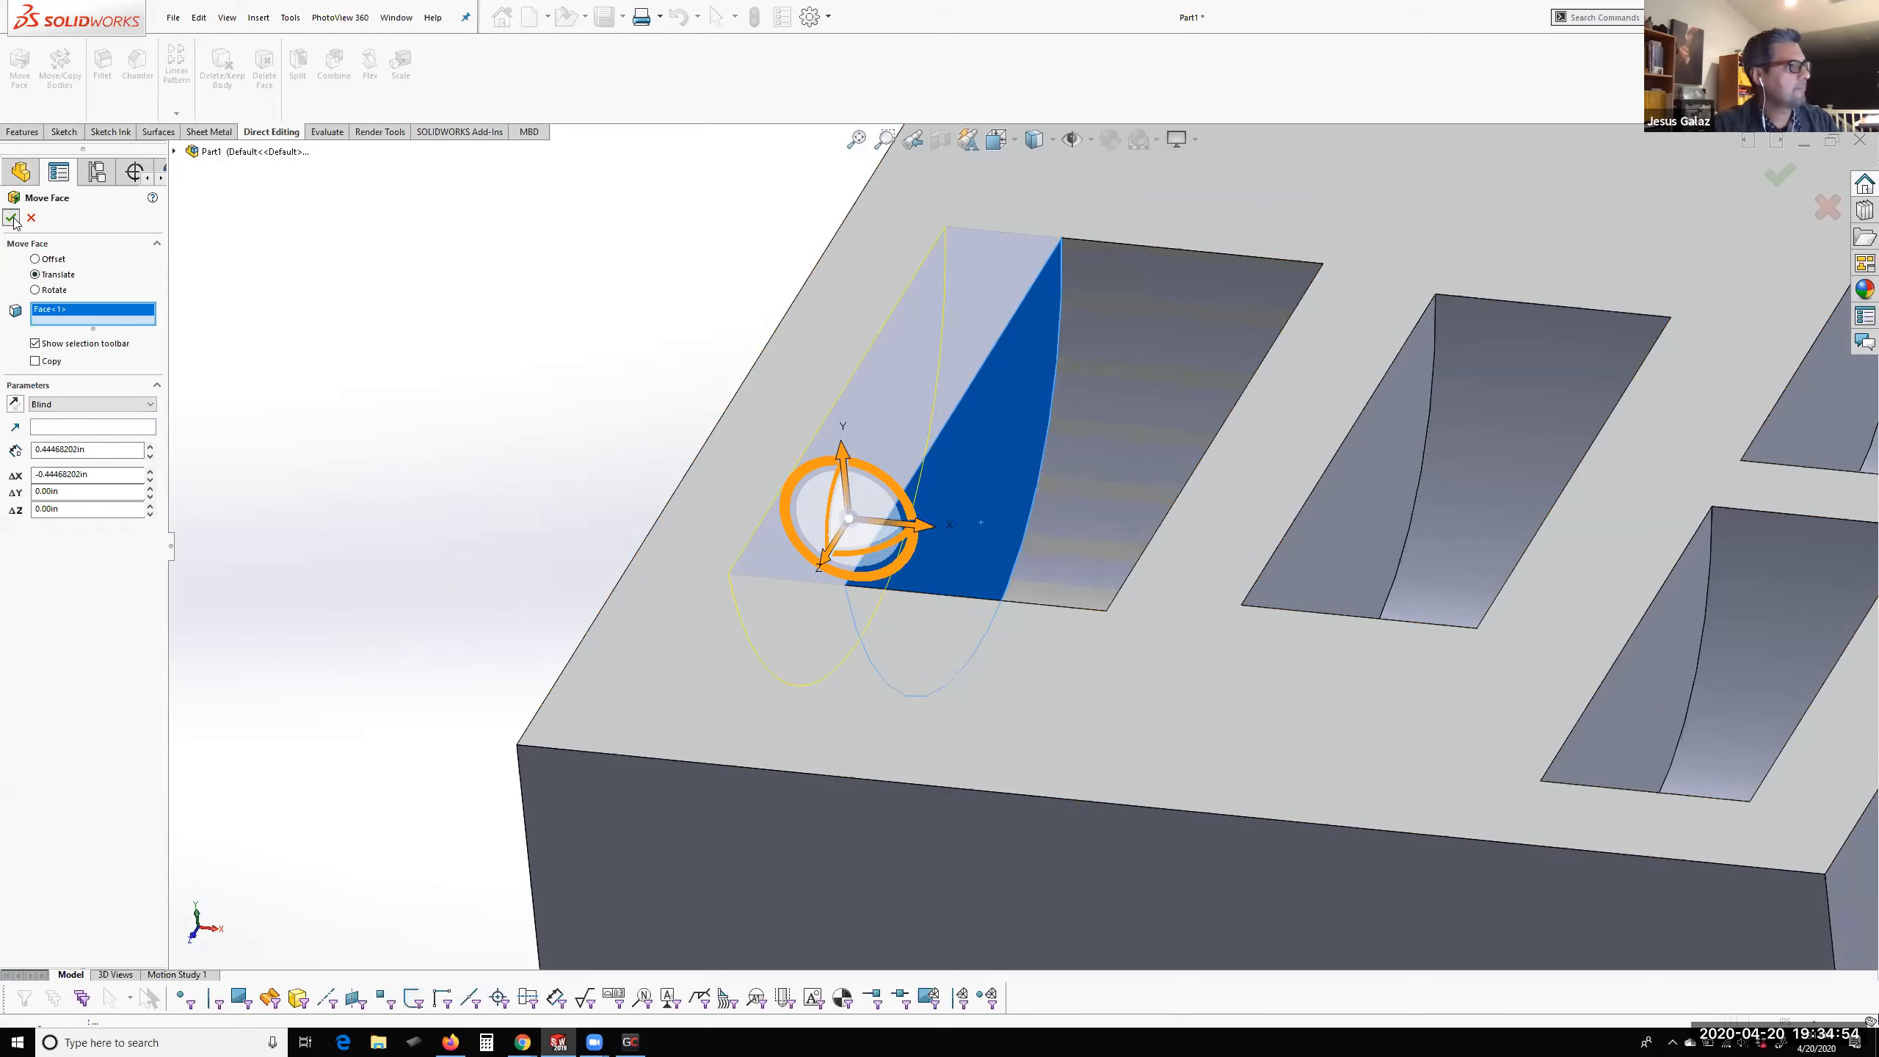
pyautogui.scroll(-3, 1067, 335)
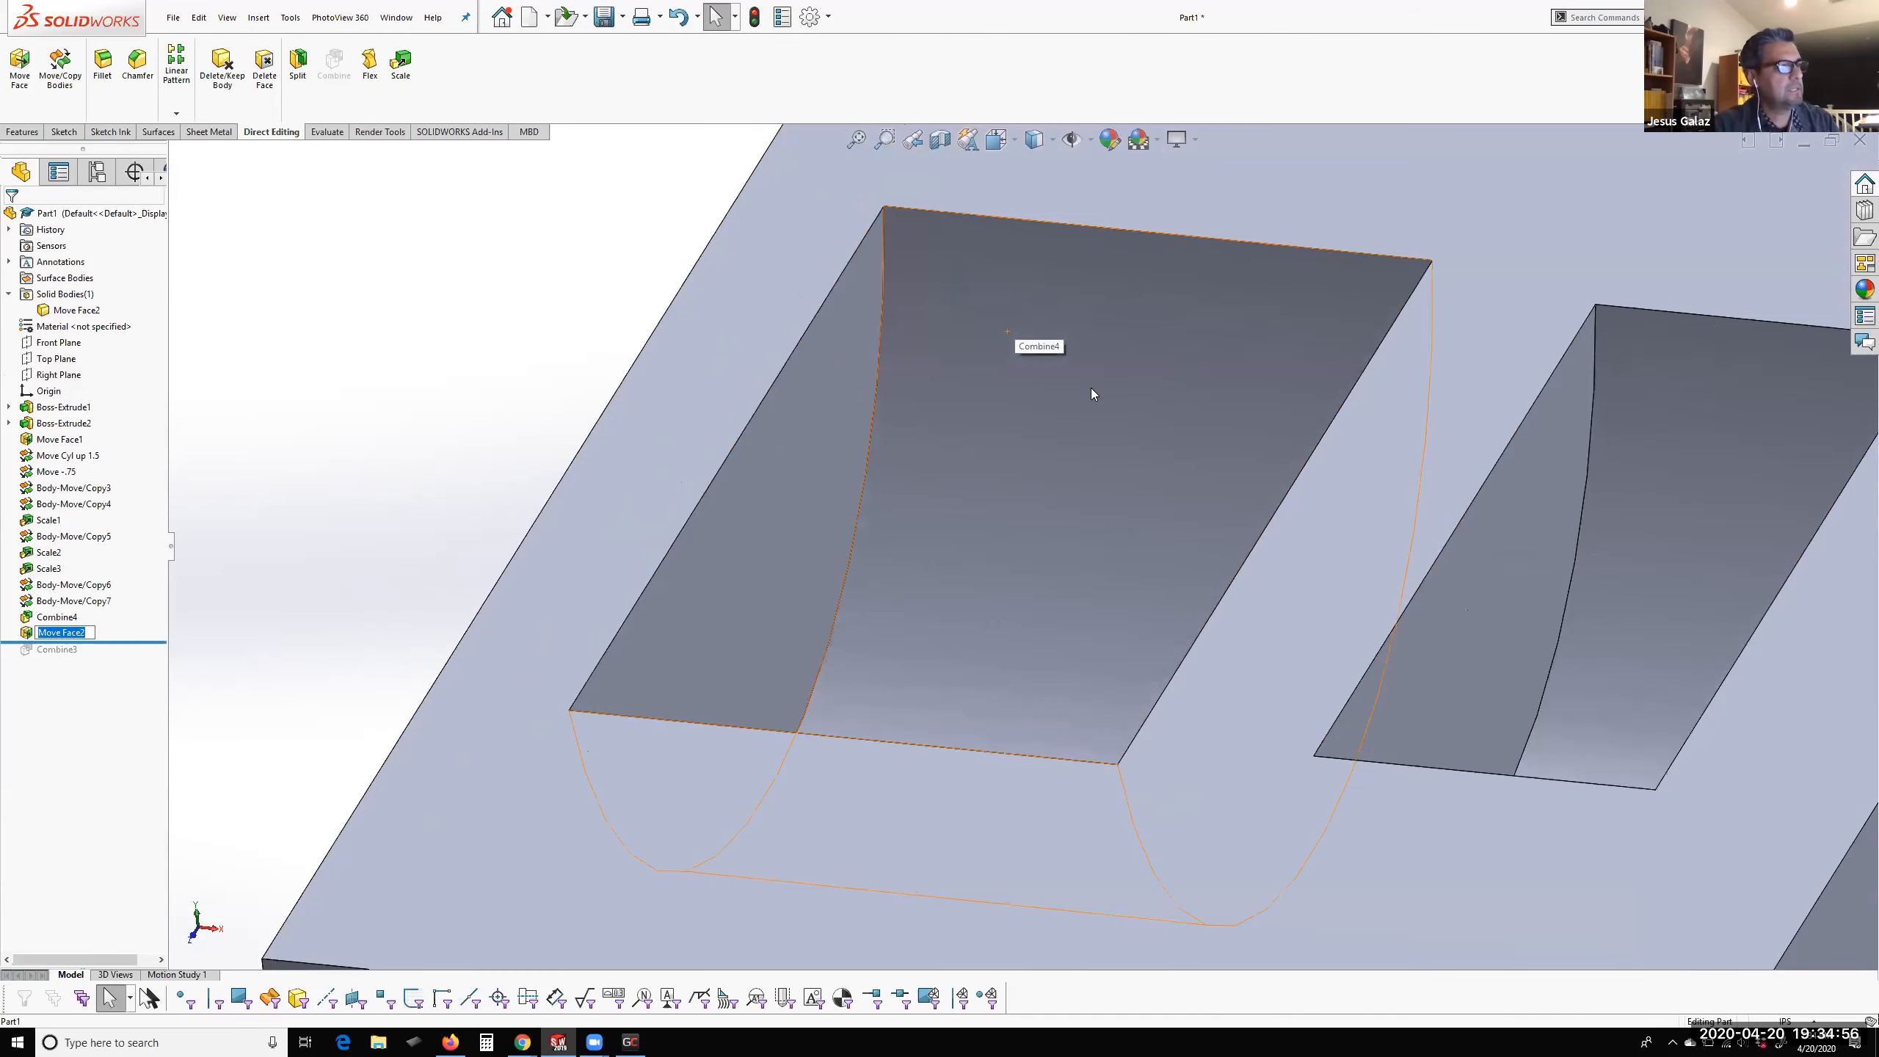
pyautogui.click(1072, 366)
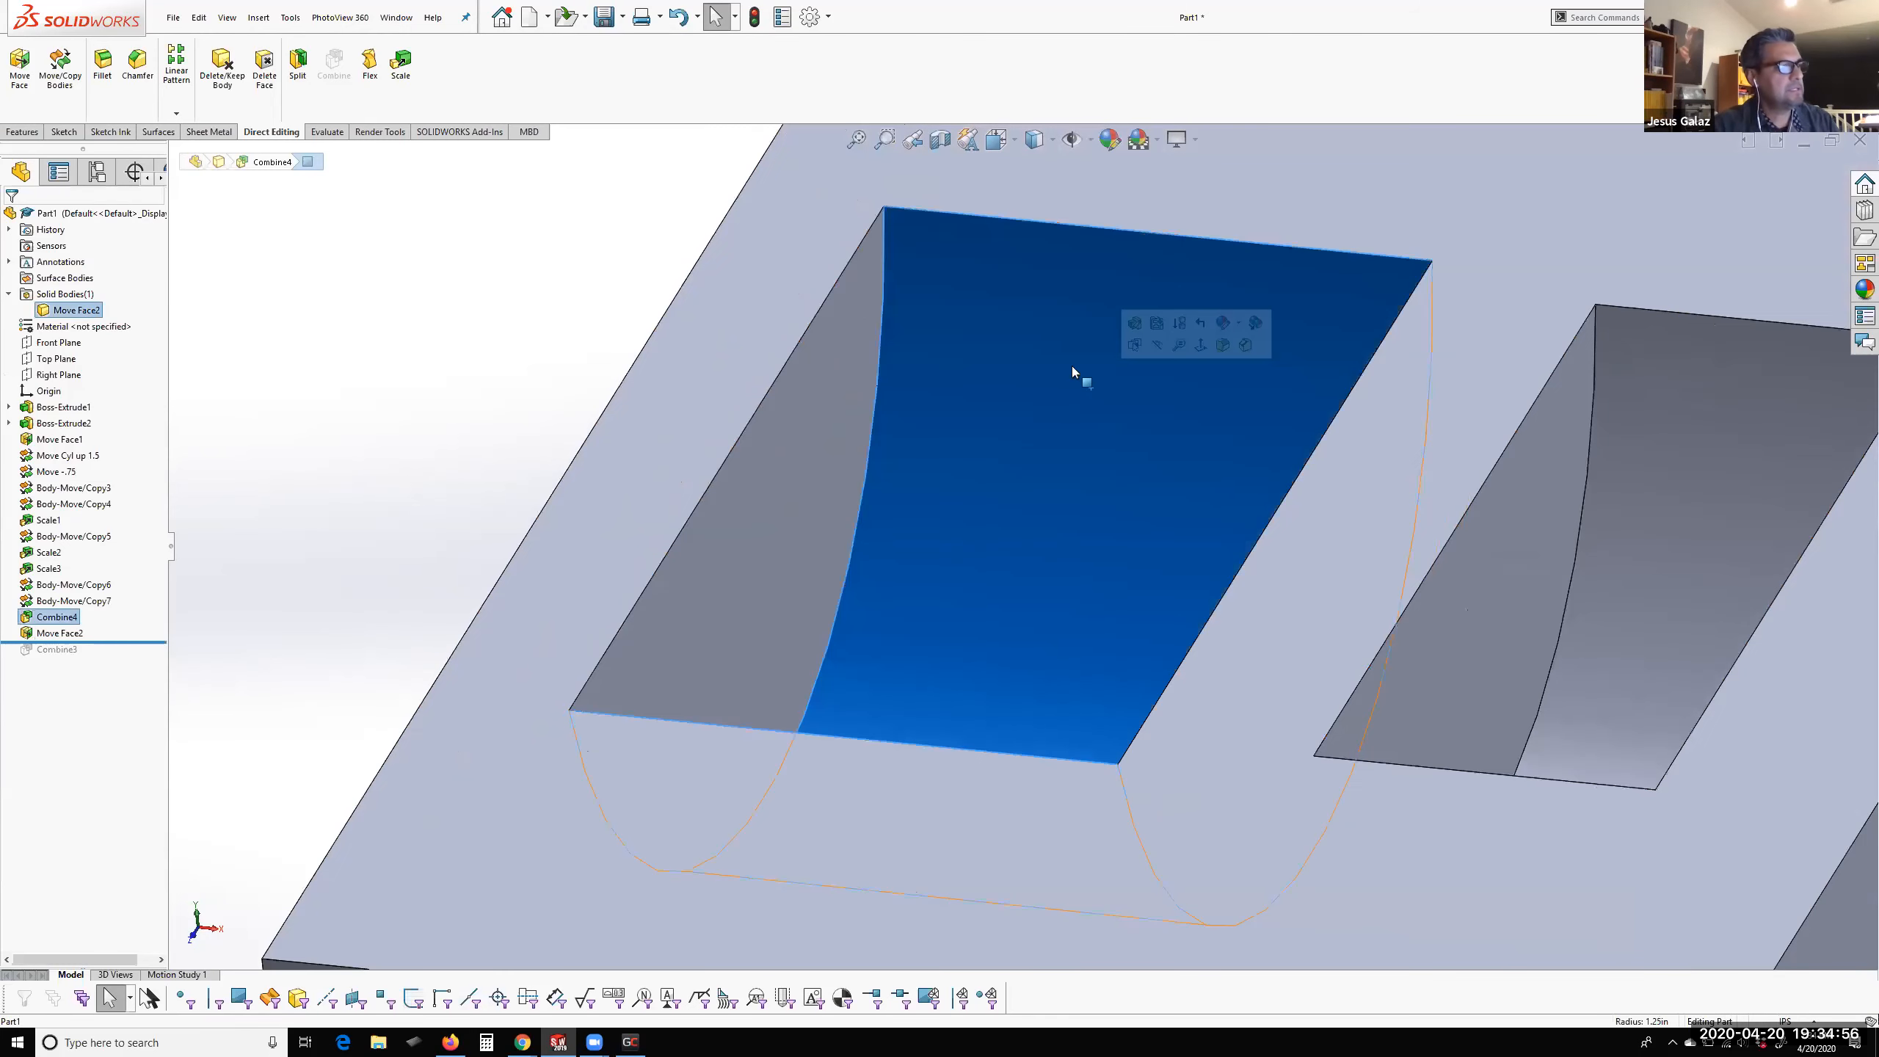
pyautogui.click(832, 226)
pyautogui.click(864, 238)
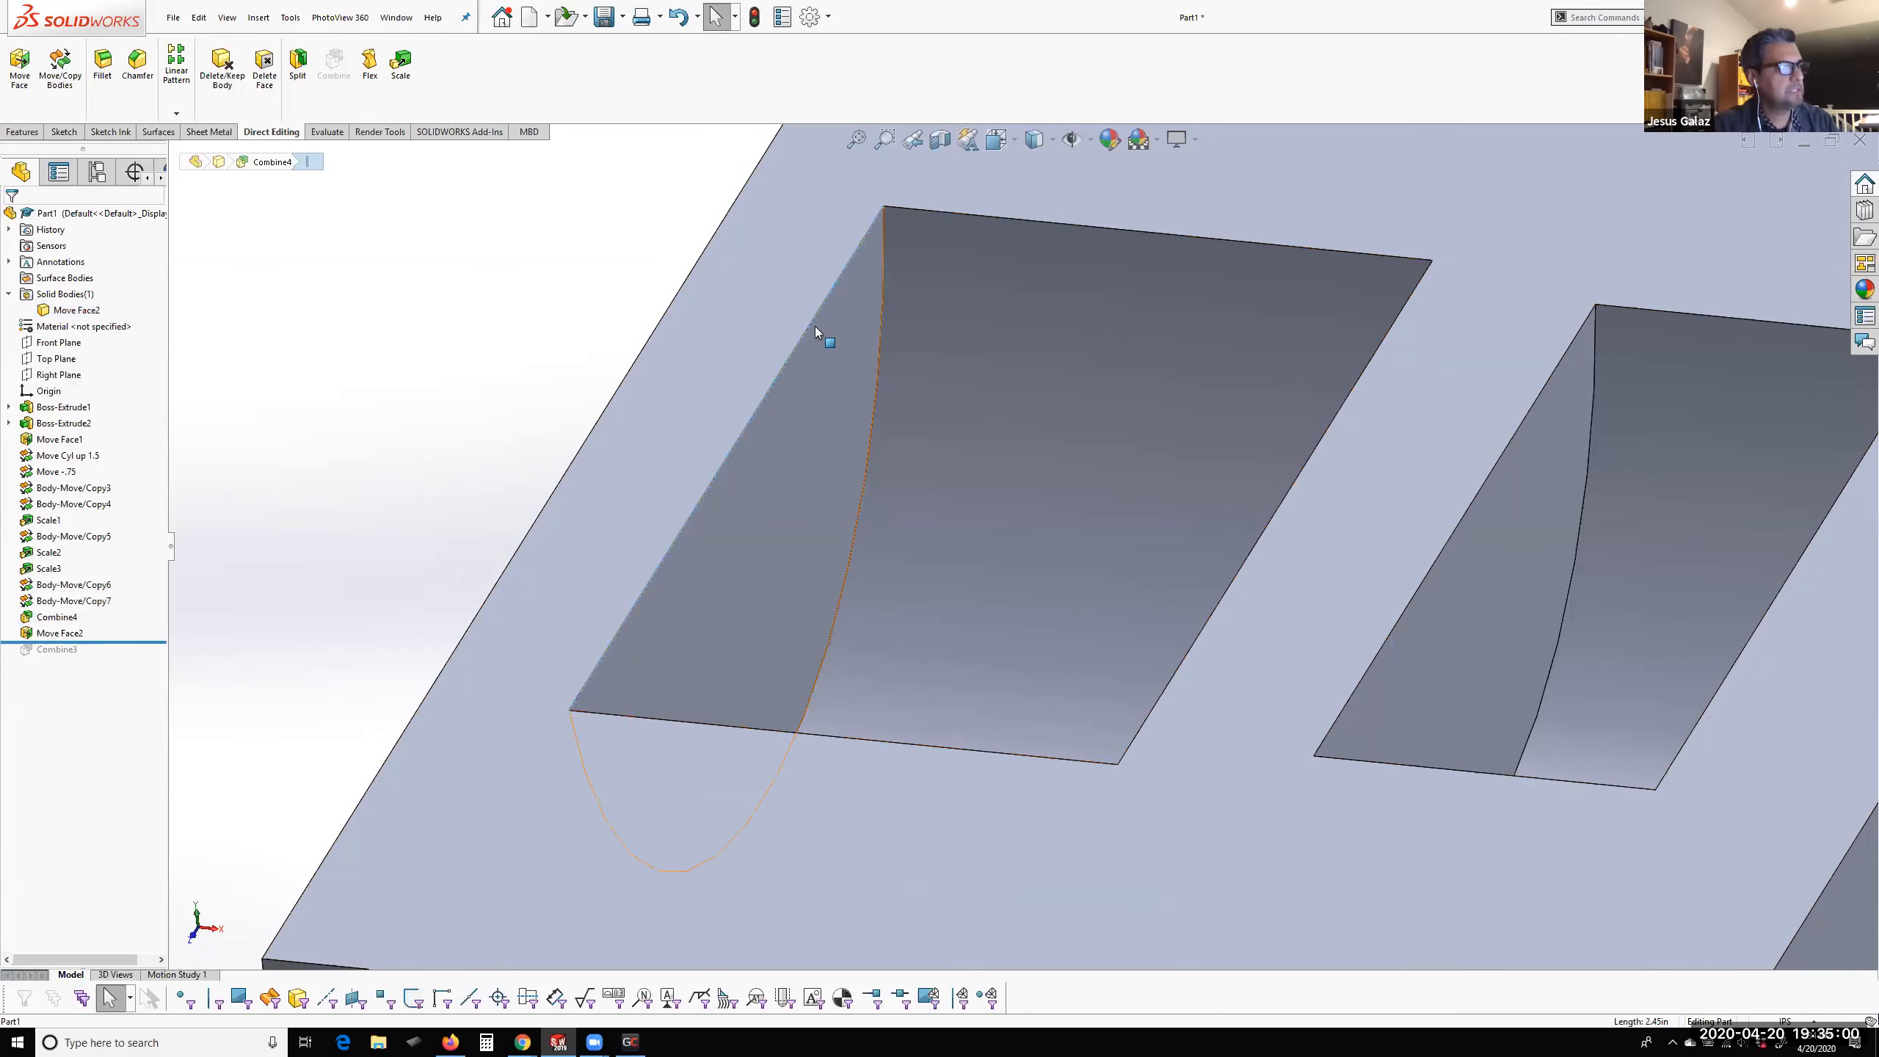
pyautogui.scroll(3, 847, 577)
pyautogui.moveTo(1065, 524); pyautogui.dragTo(920, 472, button='middle')
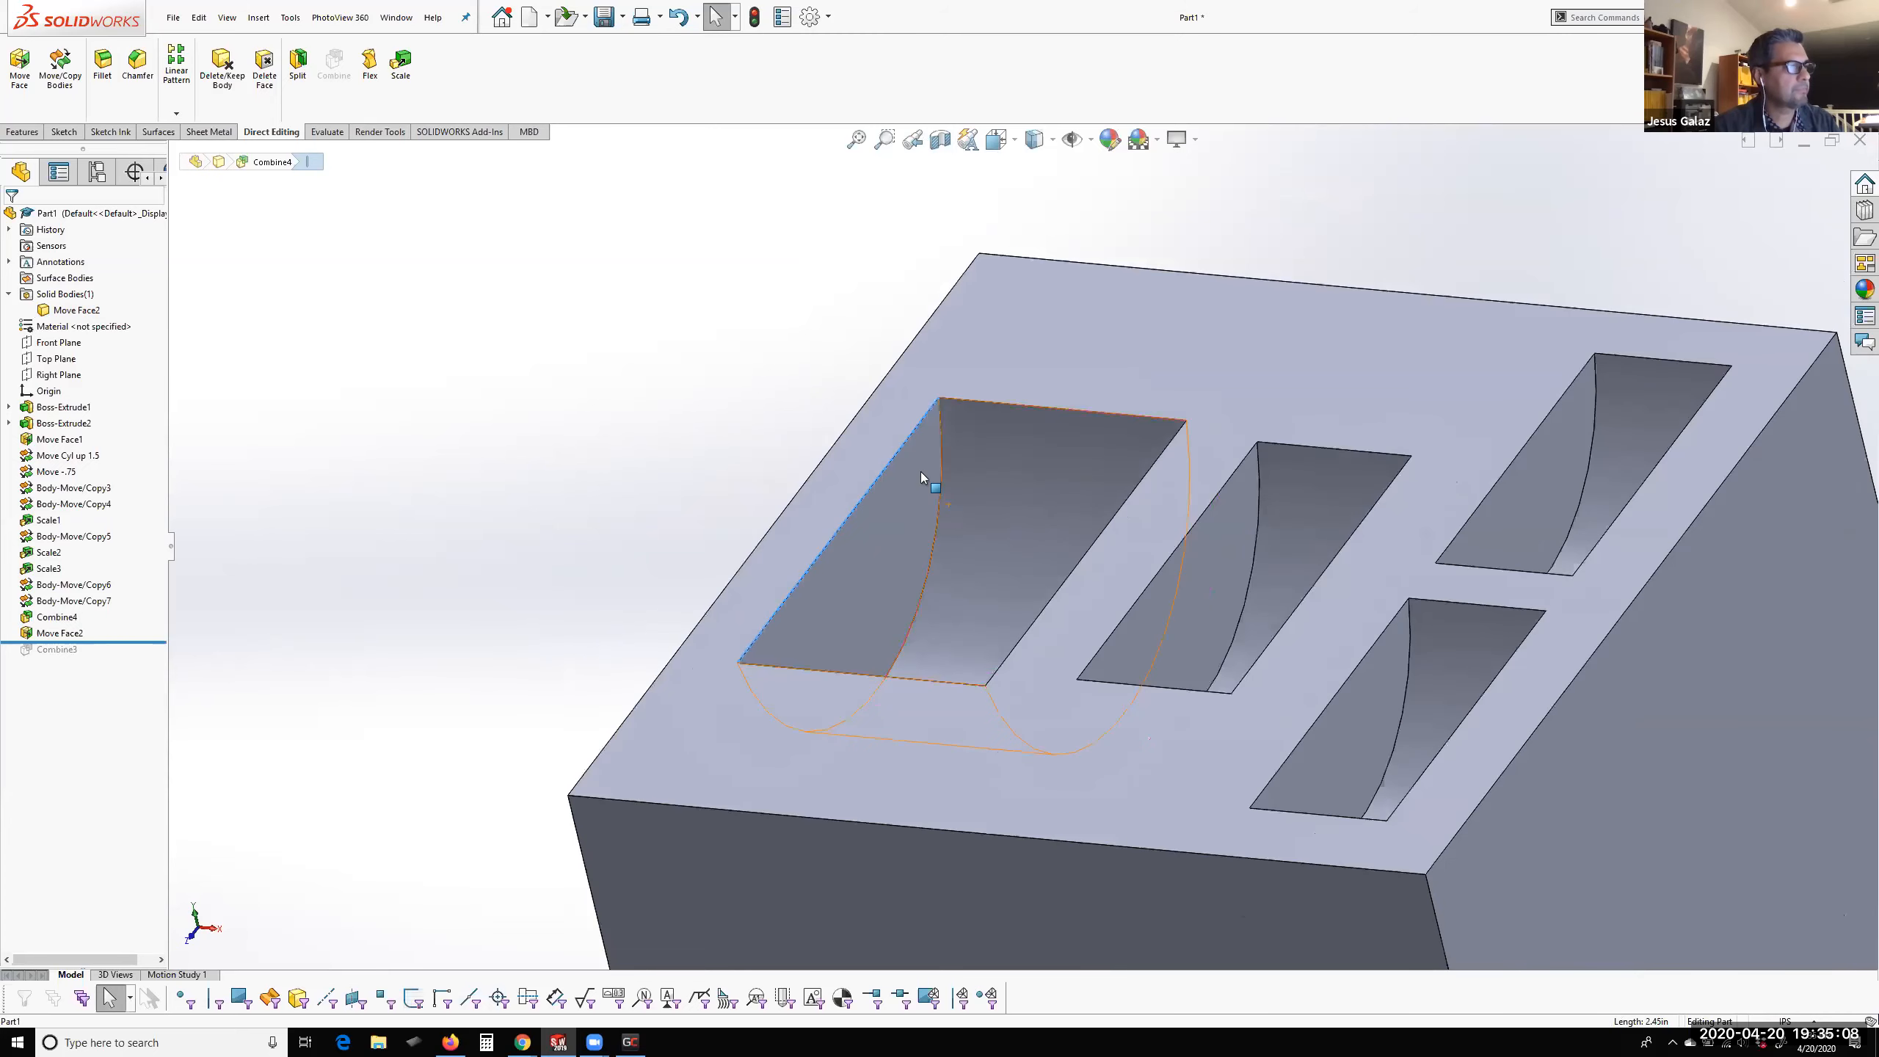
# Translate the middle pocket's flat side wall about -0.12 in along X with Move Face
pyautogui.click(1211, 571)
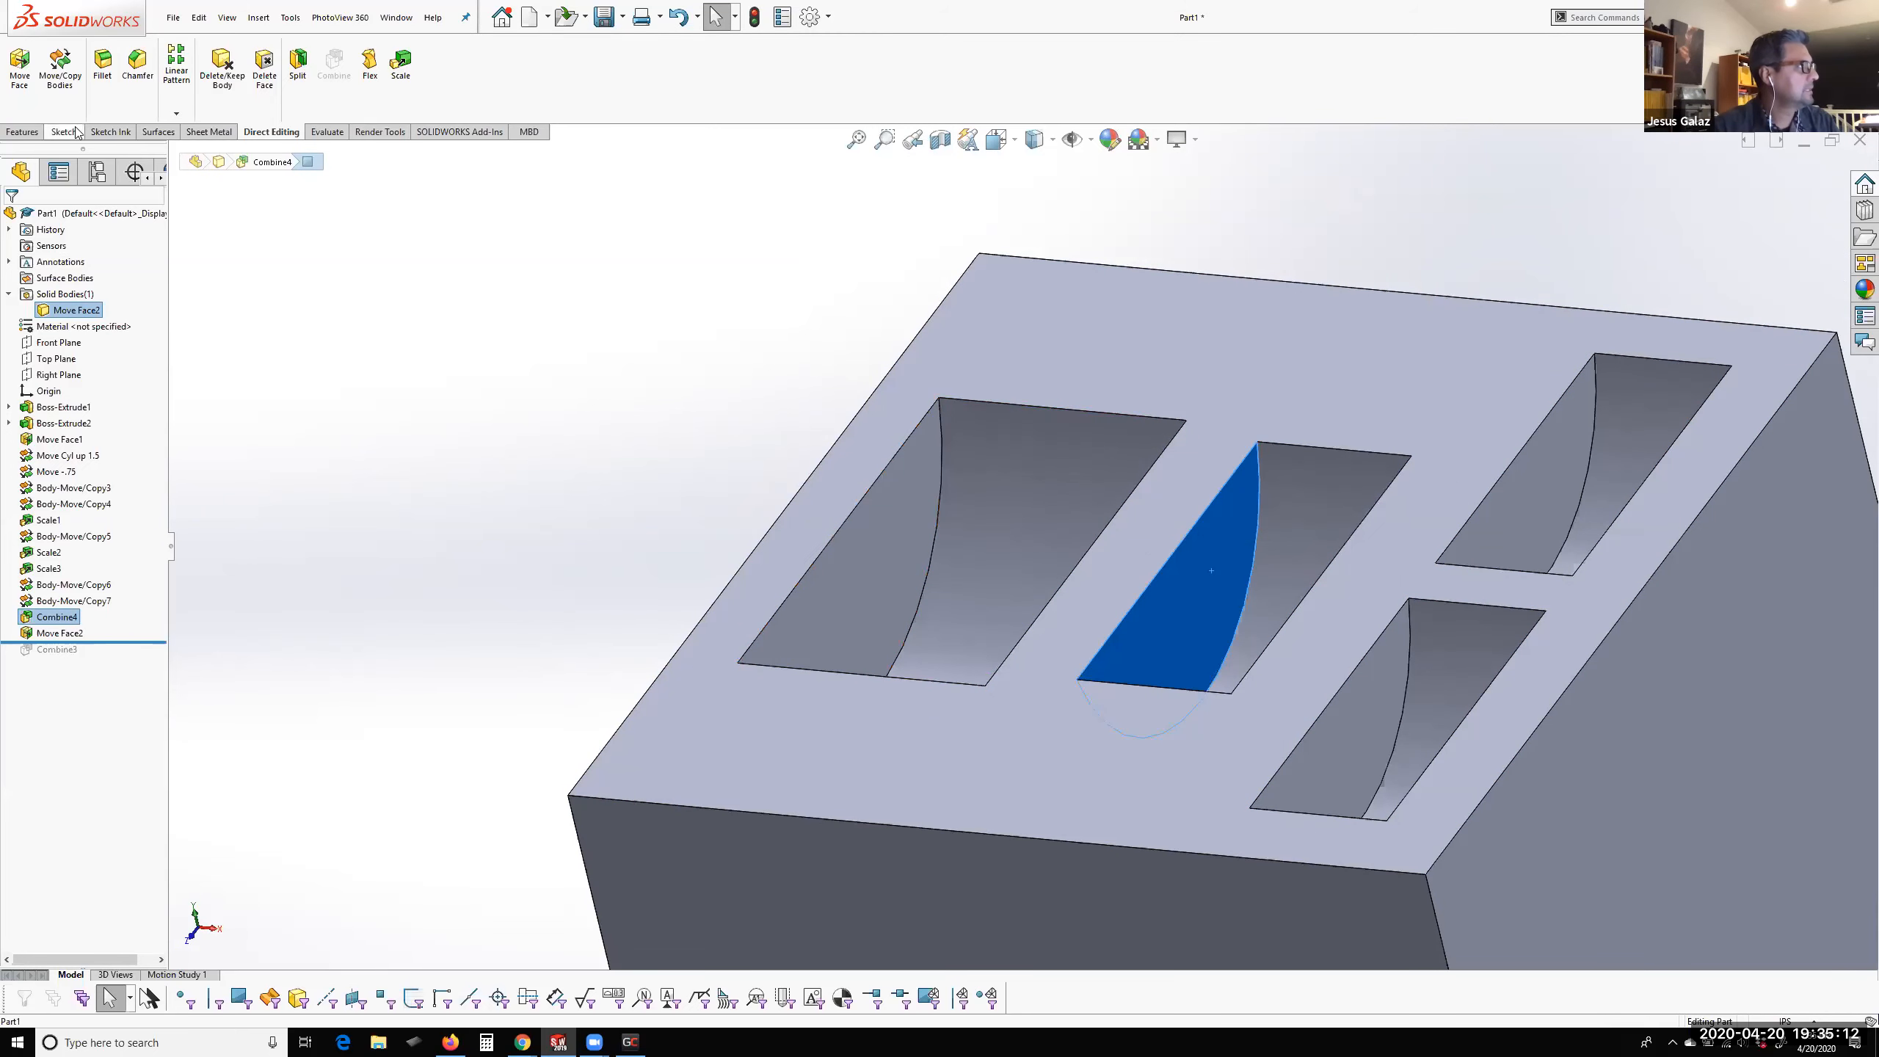
pyautogui.click(19, 66)
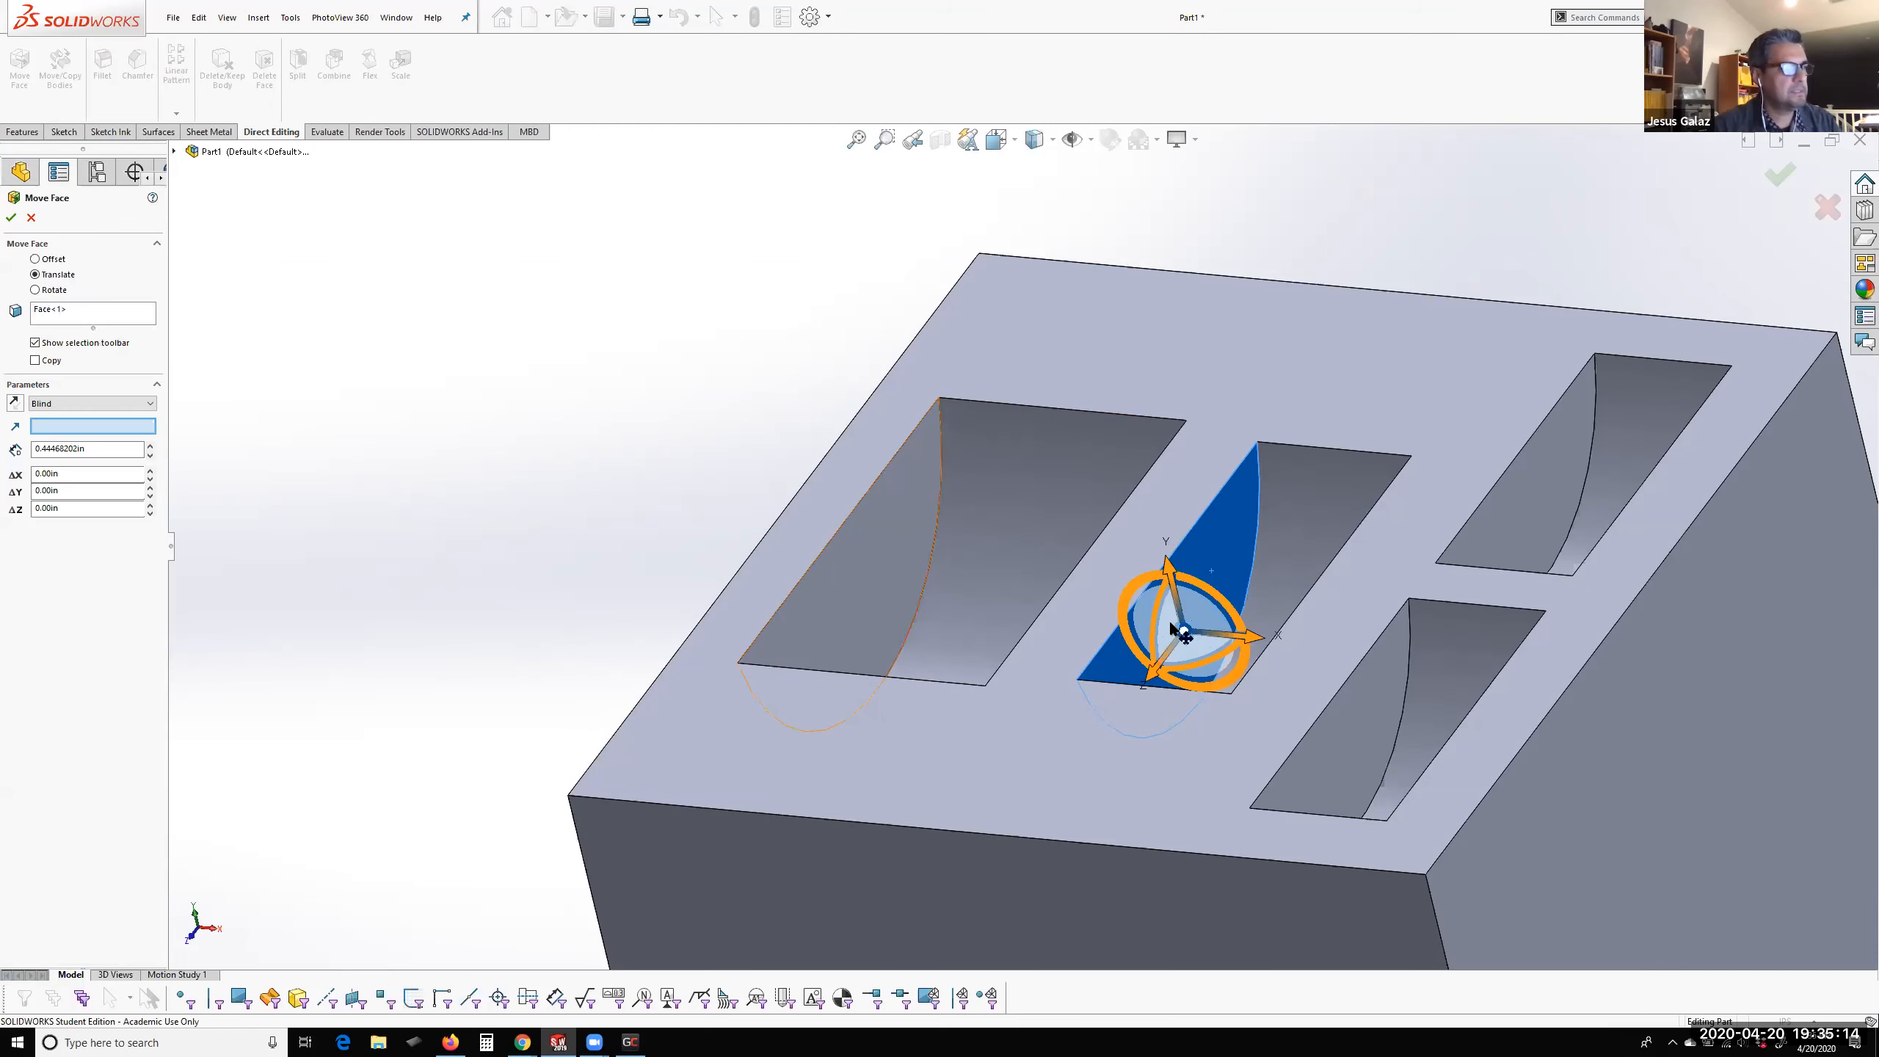
pyautogui.moveTo(1253, 641); pyautogui.dragTo(1230, 633)
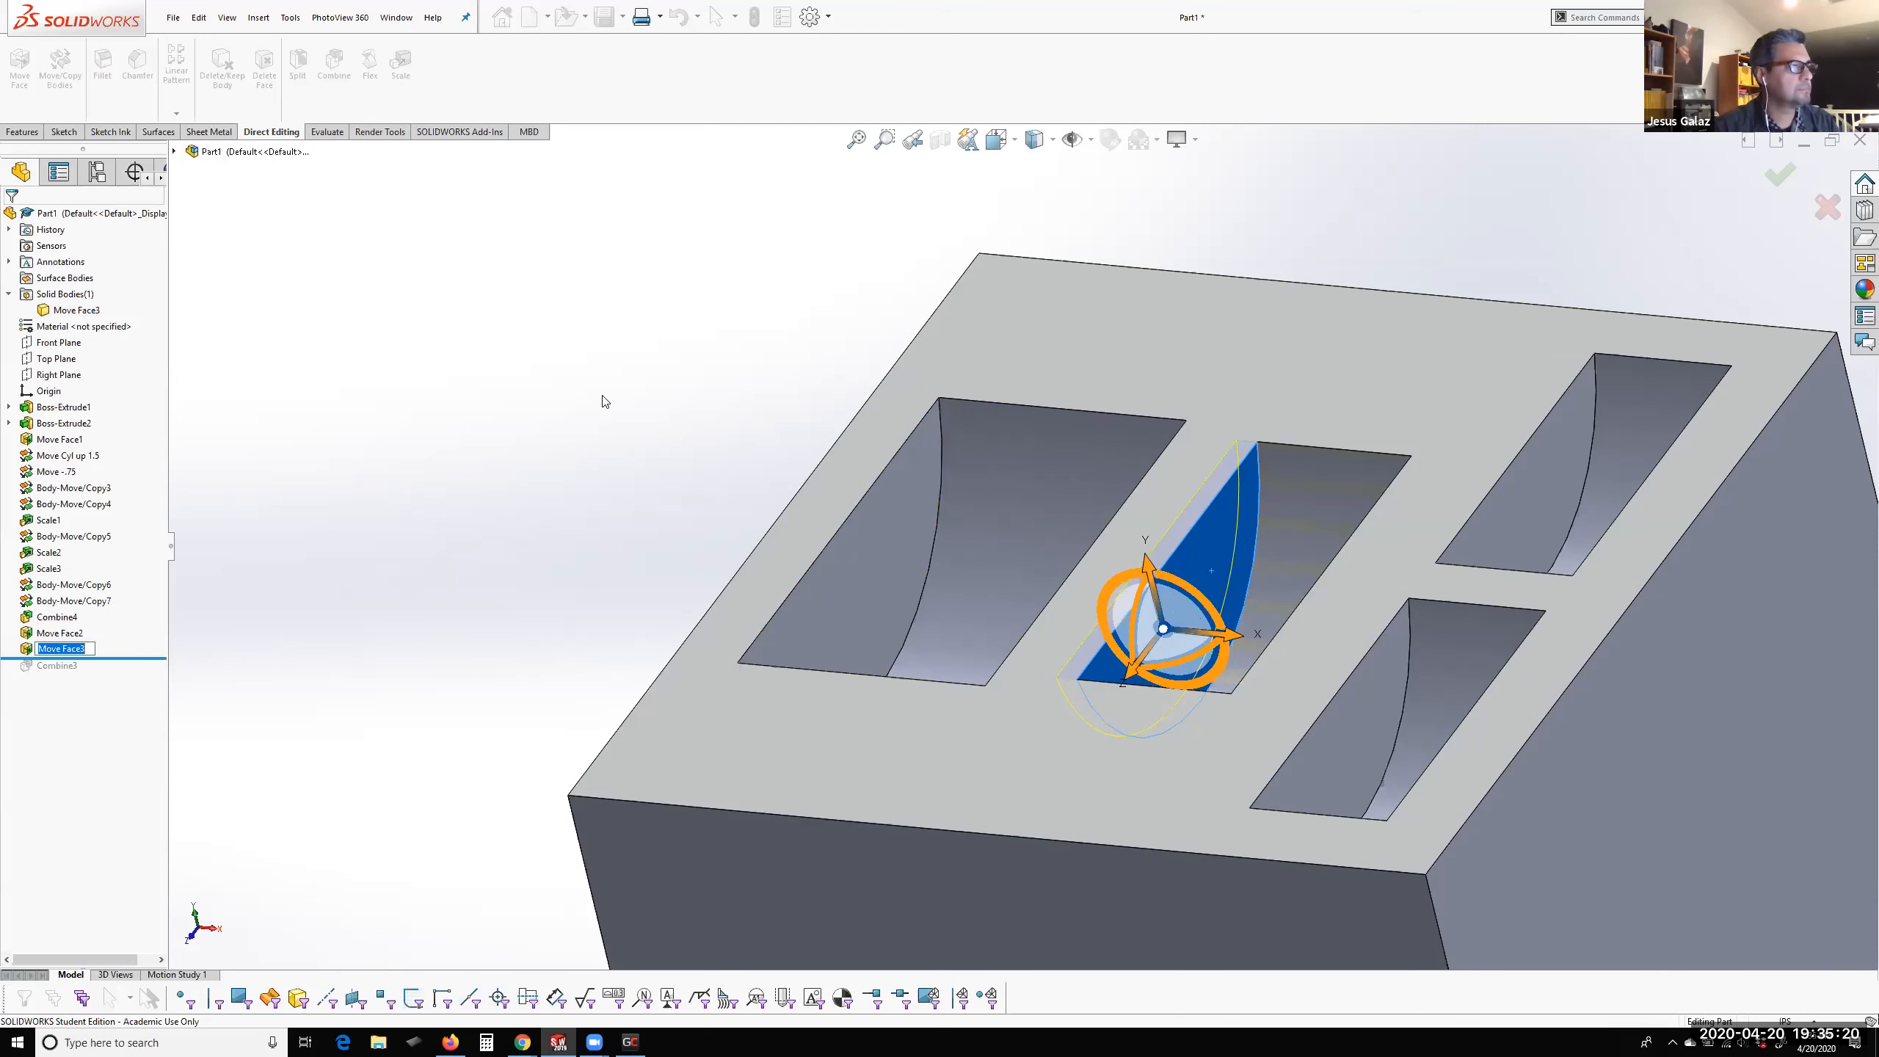
# Examine the four pockets from both sides, comparing the widths of the largest and middle pockets
pyautogui.scroll(2, 1280, 622)
pyautogui.scroll(-1, 1184, 592)
pyautogui.moveTo(1059, 555); pyautogui.dragTo(1025, 621, button='middle')
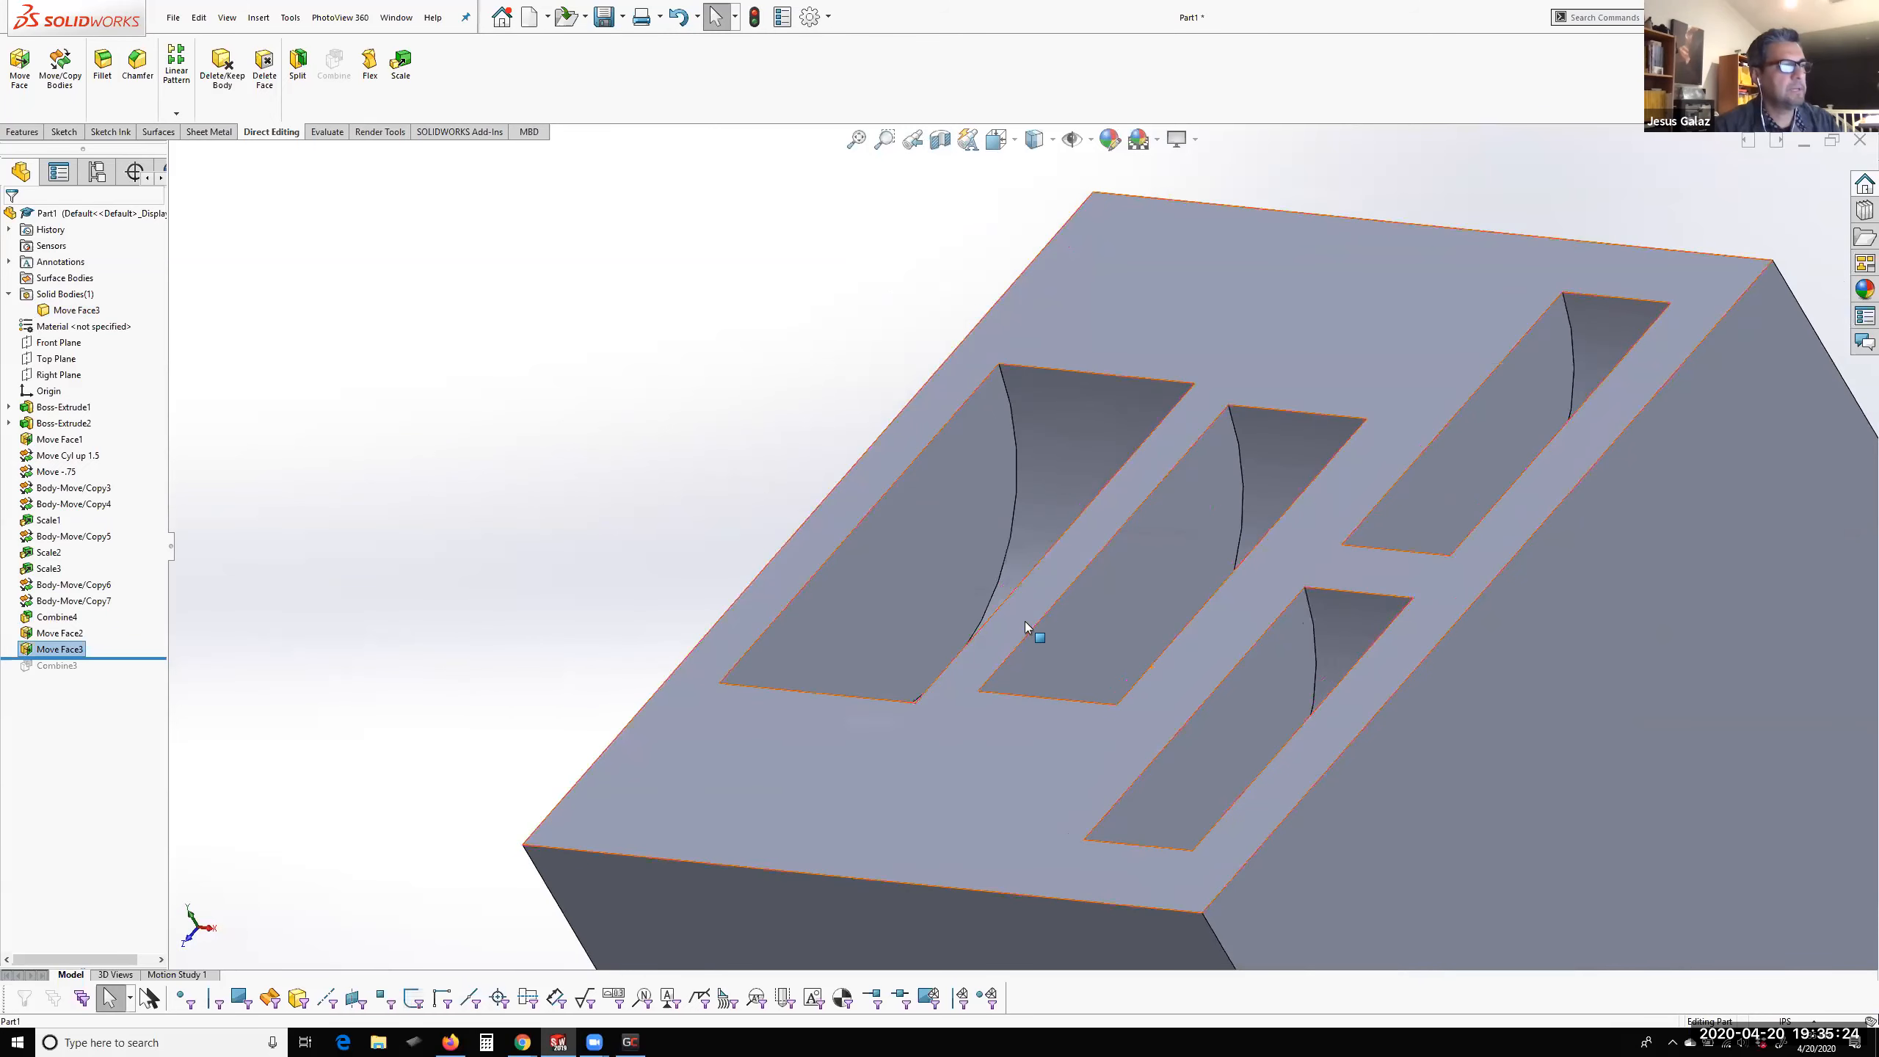
pyautogui.scroll(2, 1226, 582)
pyautogui.scroll(-2, 1209, 582)
pyautogui.moveTo(1209, 582)
pyautogui.mouseDown(button='middle')
pyautogui.moveTo(1235, 548)
pyautogui.moveTo(1252, 597)
pyautogui.moveTo(1251, 578)
pyautogui.mouseUp(button='middle')
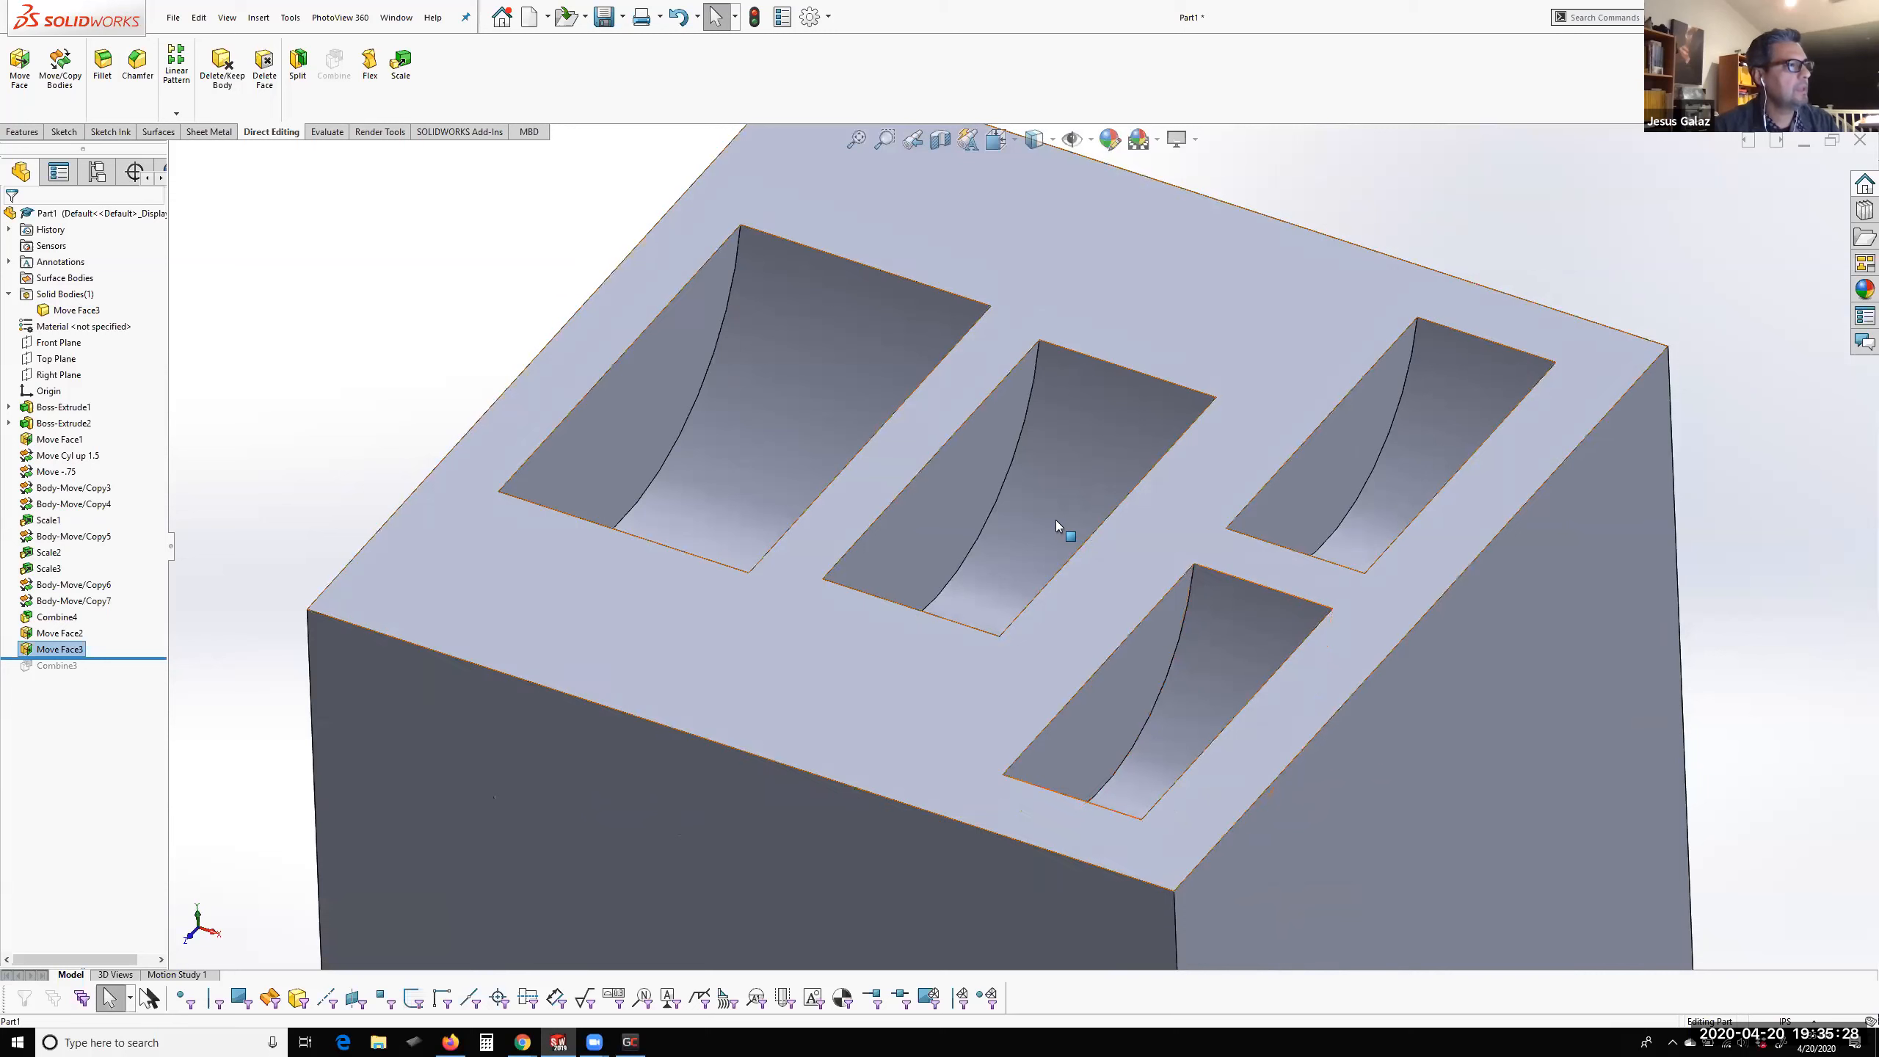
pyautogui.click(65, 132)
pyautogui.moveTo(888, 455); pyautogui.dragTo(826, 495, button='middle')
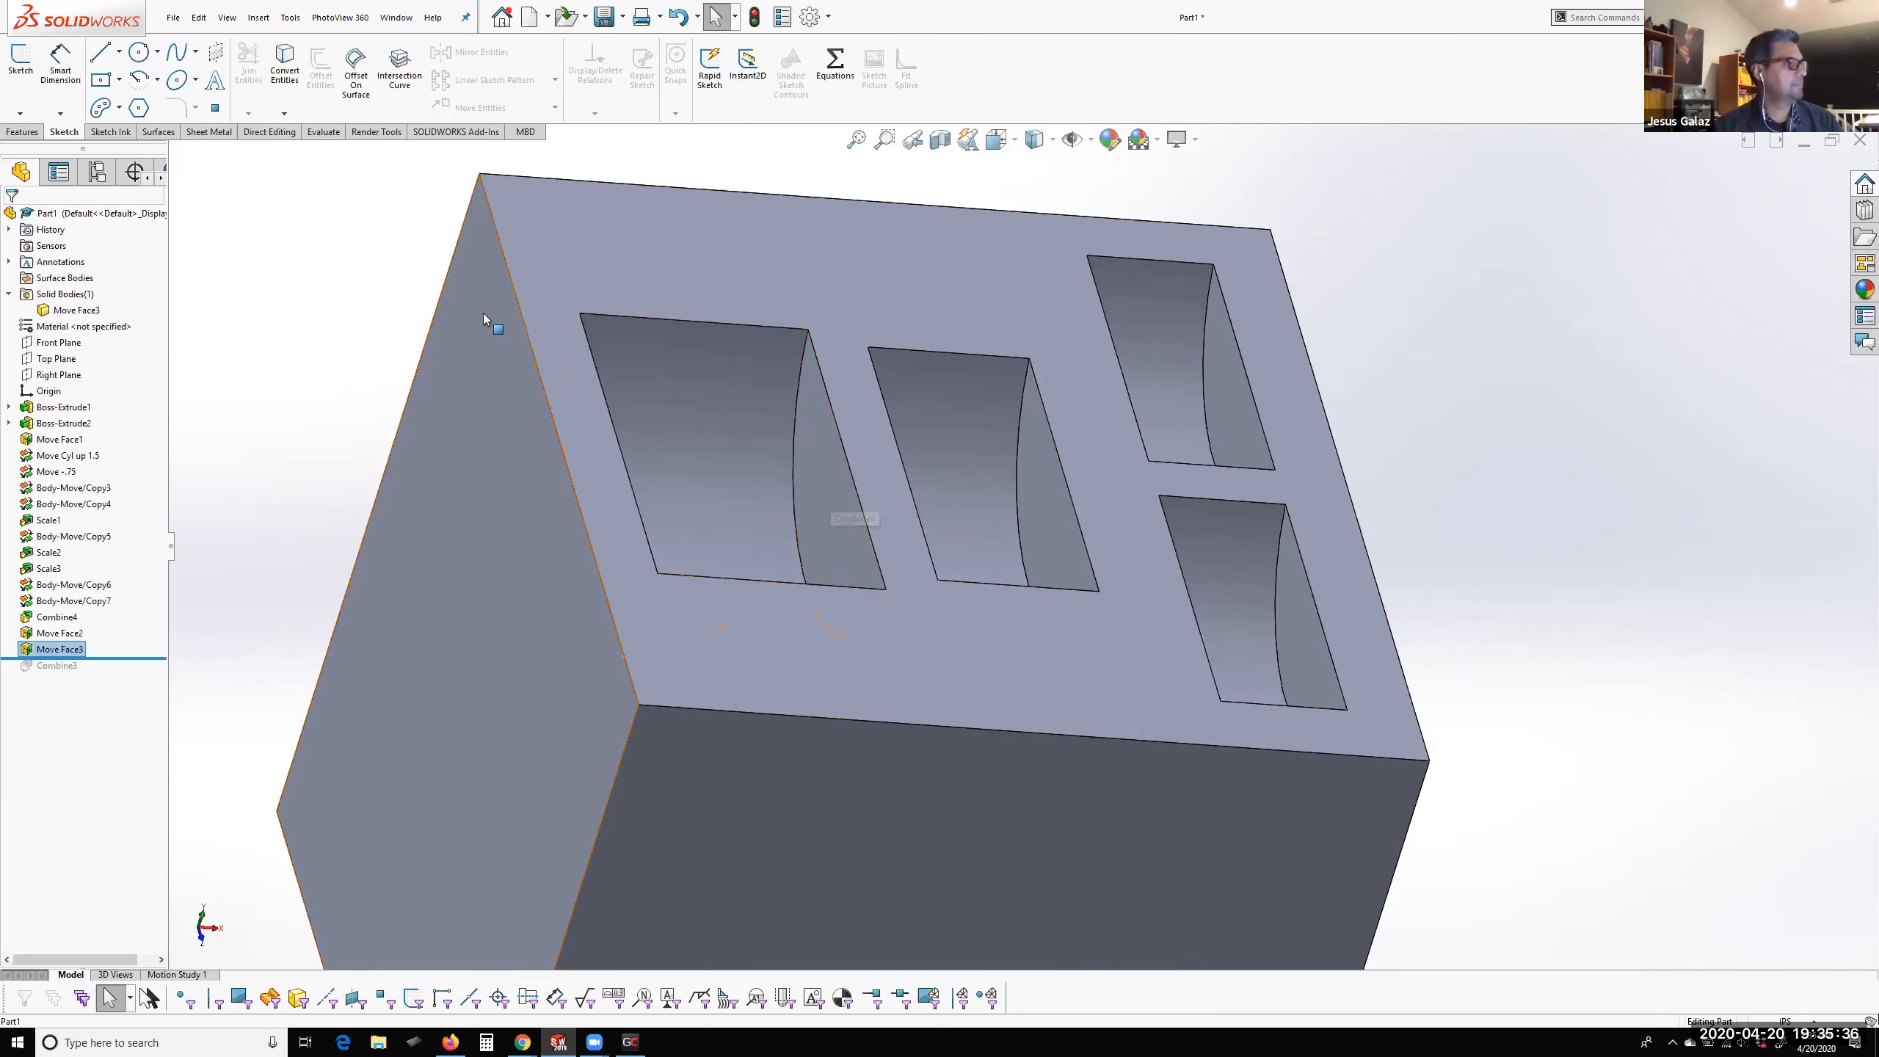
pyautogui.scroll(1, 753, 497)
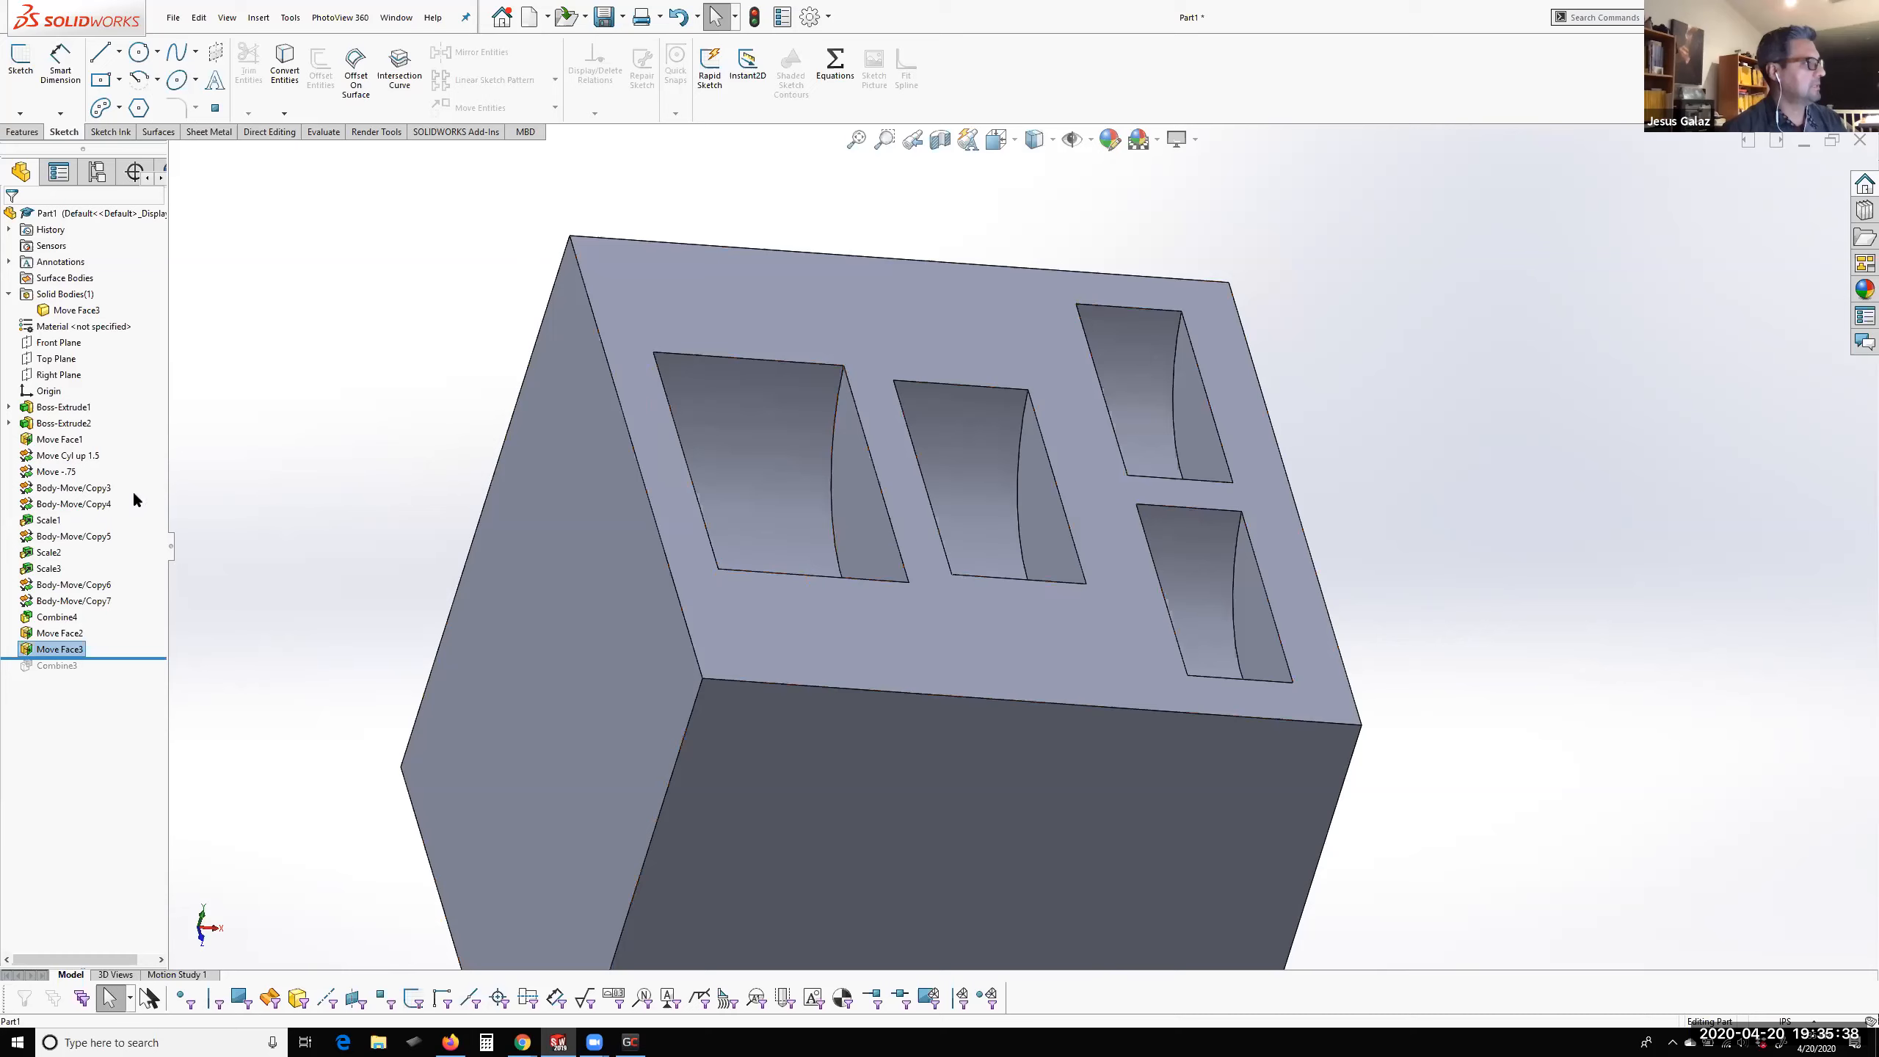
# Edit the middle pocket's Move Face feature to use Offset with a distance of 0.10 in
pyautogui.rightClick(45, 651)
pyautogui.click(53, 608)
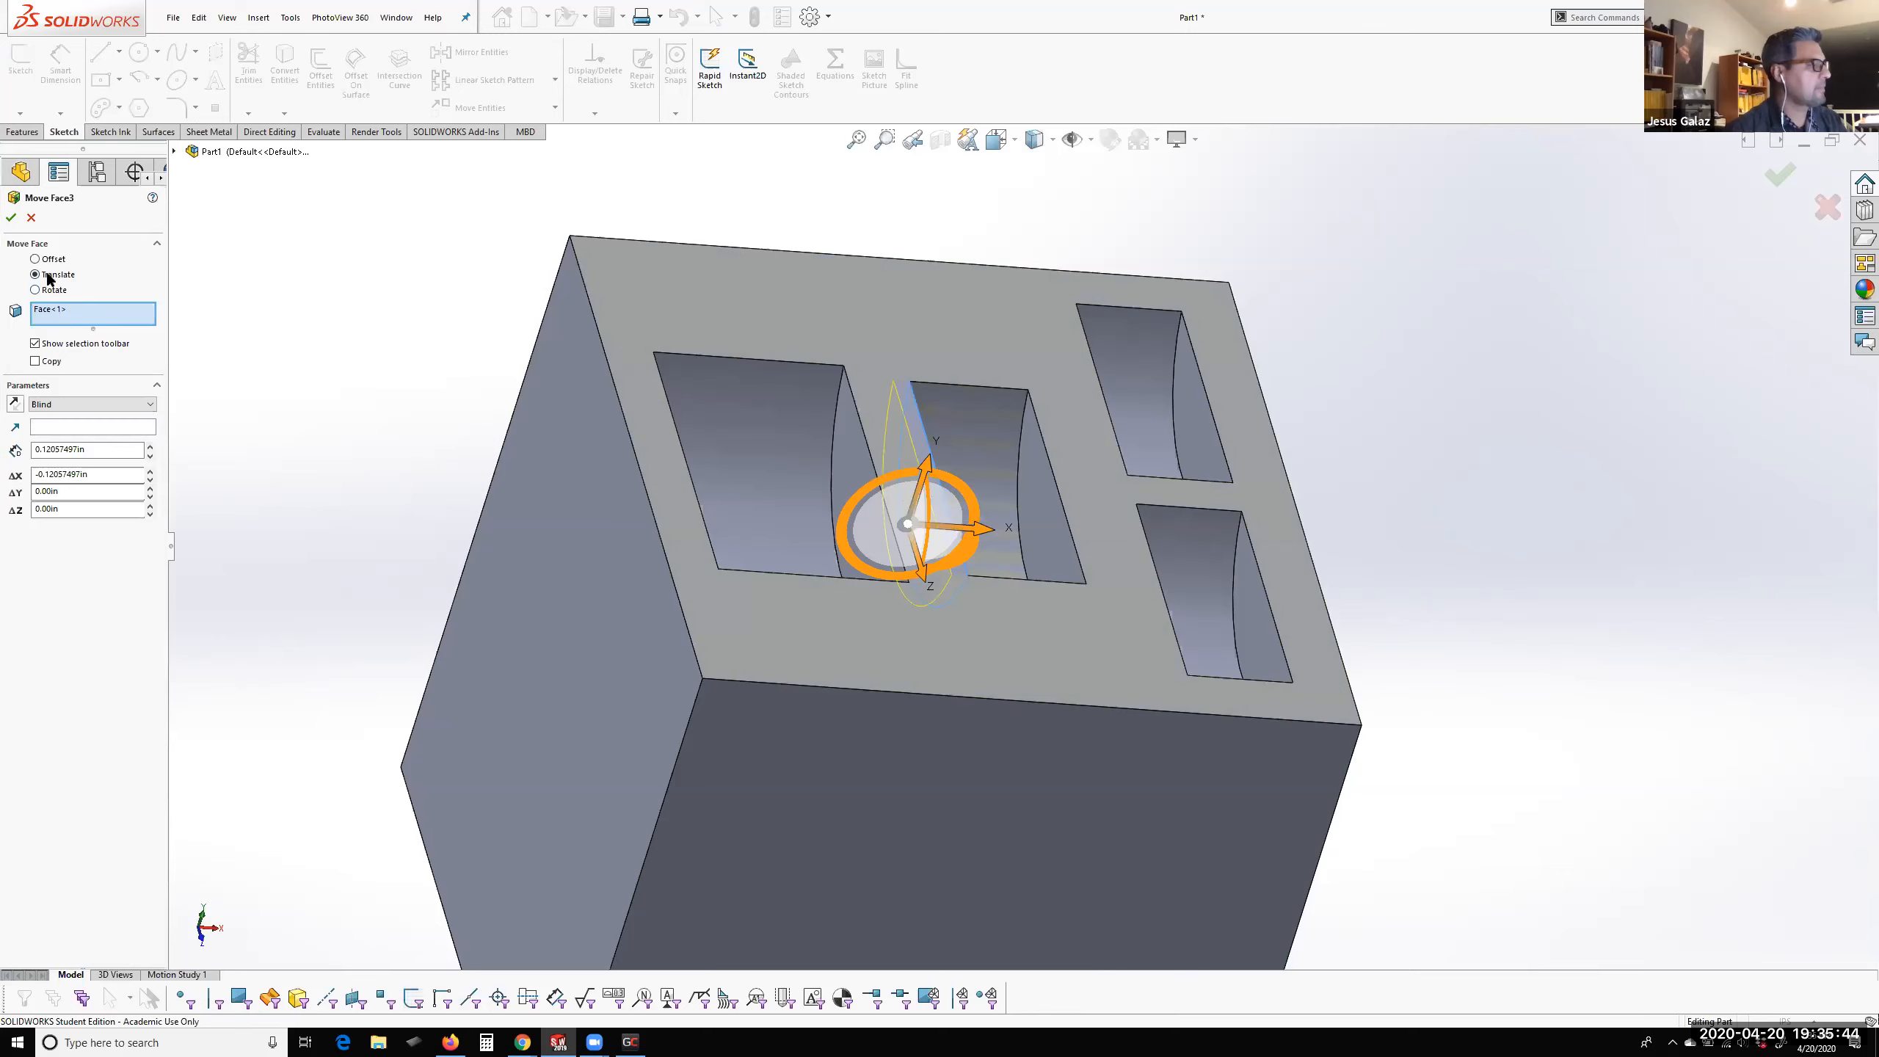
pyautogui.click(44, 259)
pyautogui.moveTo(754, 408); pyautogui.dragTo(844, 398, button='middle')
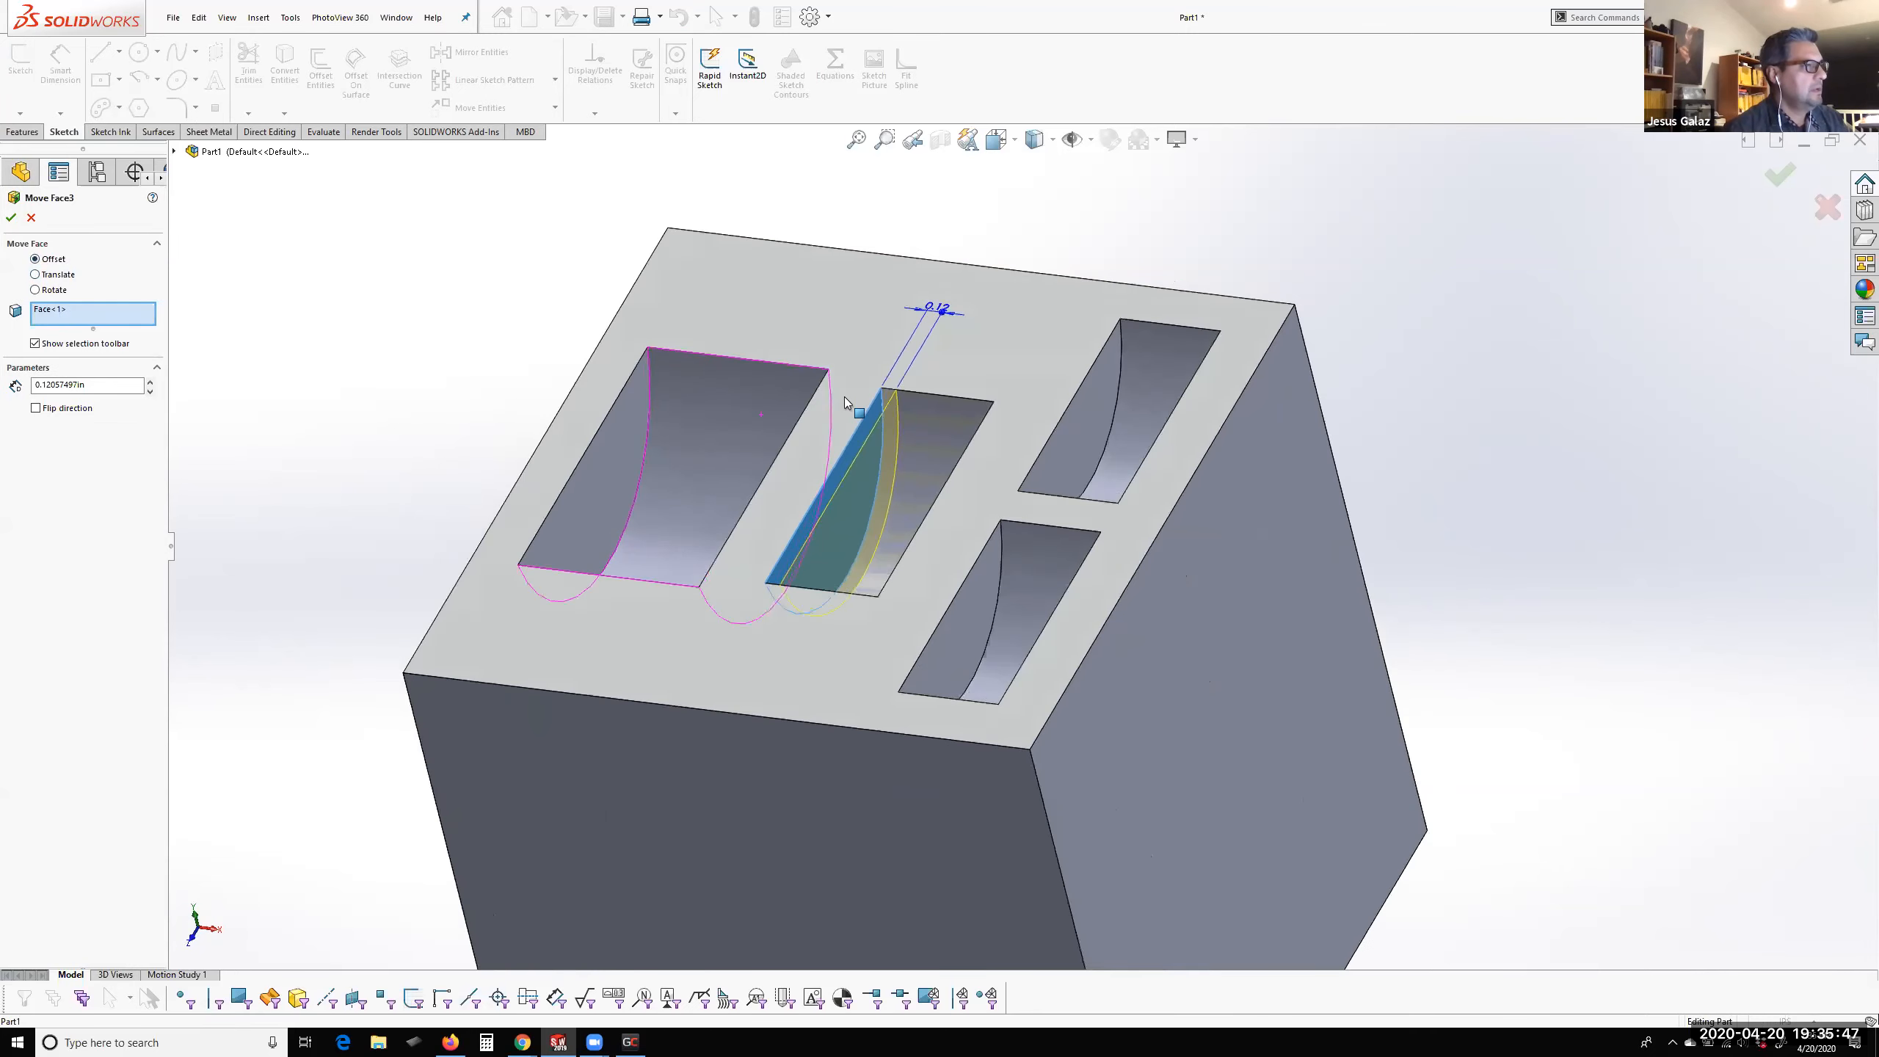
pyautogui.scroll(-3, 974, 303)
pyautogui.click(974, 303)
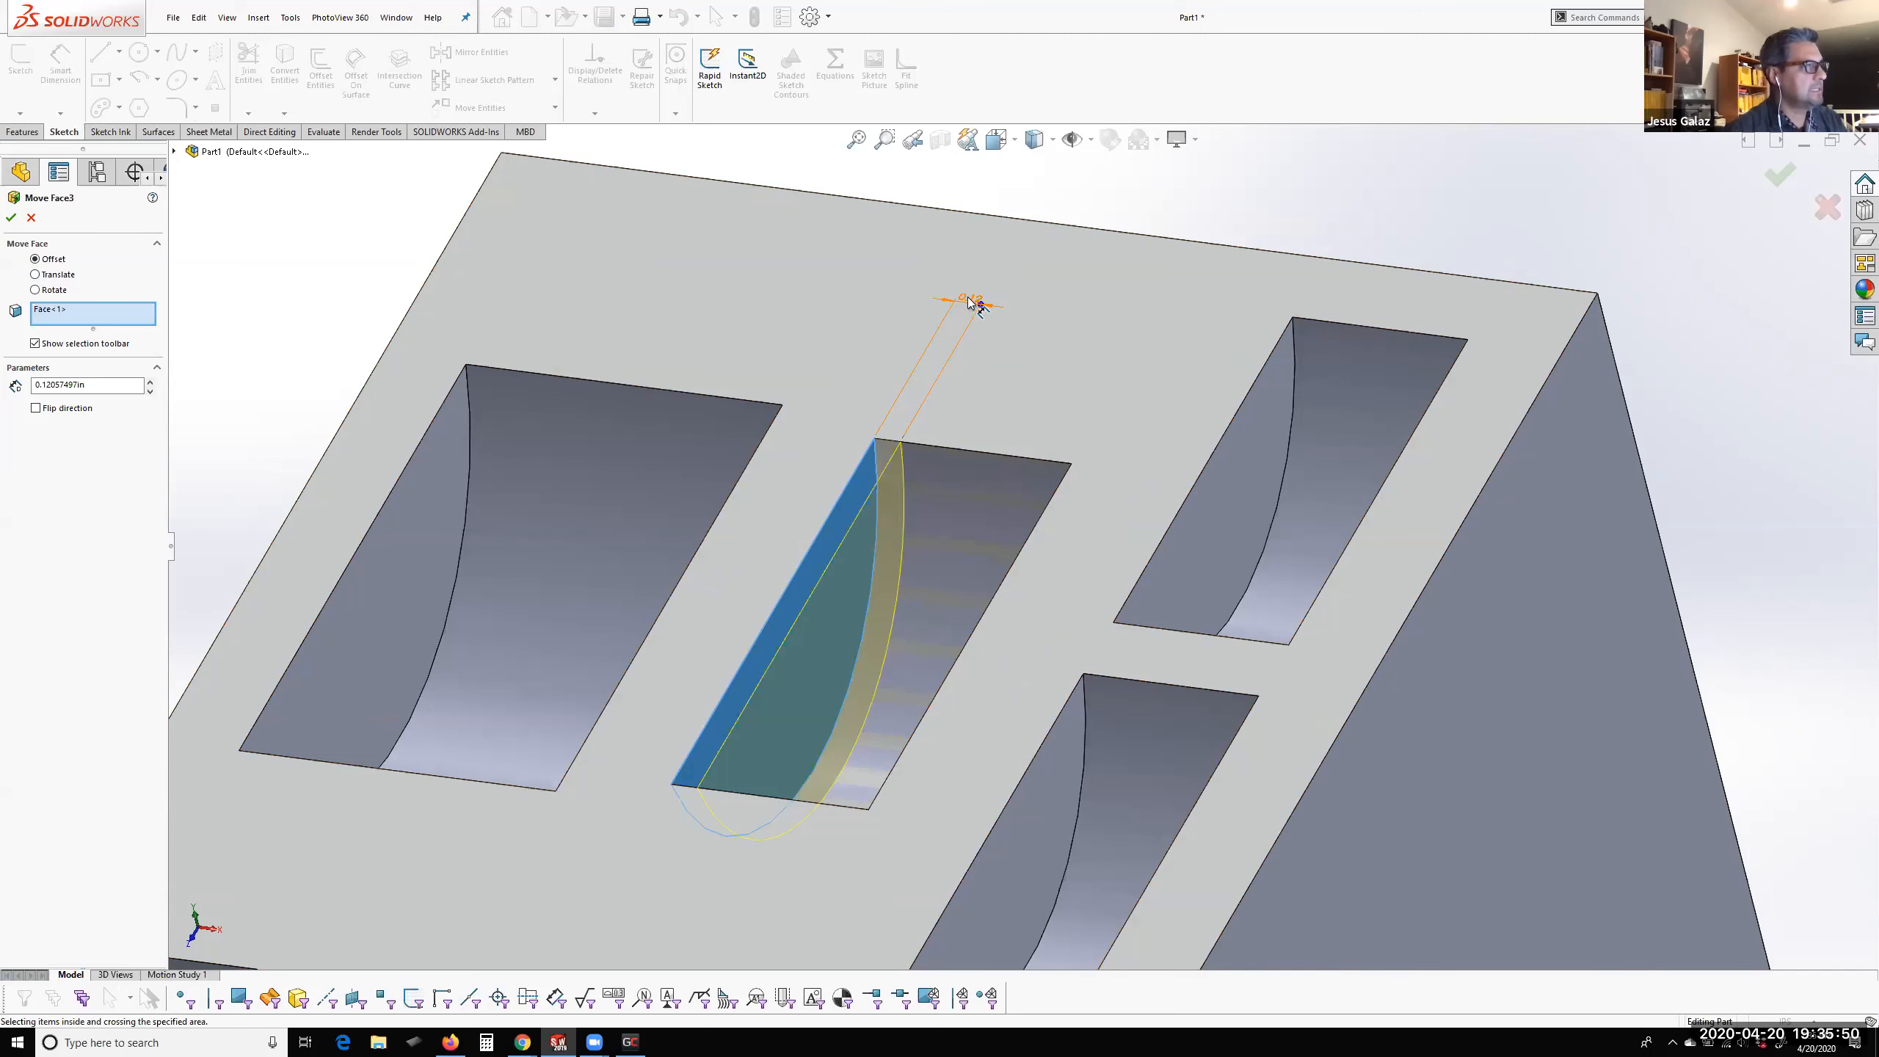
pyautogui.click(73, 386)
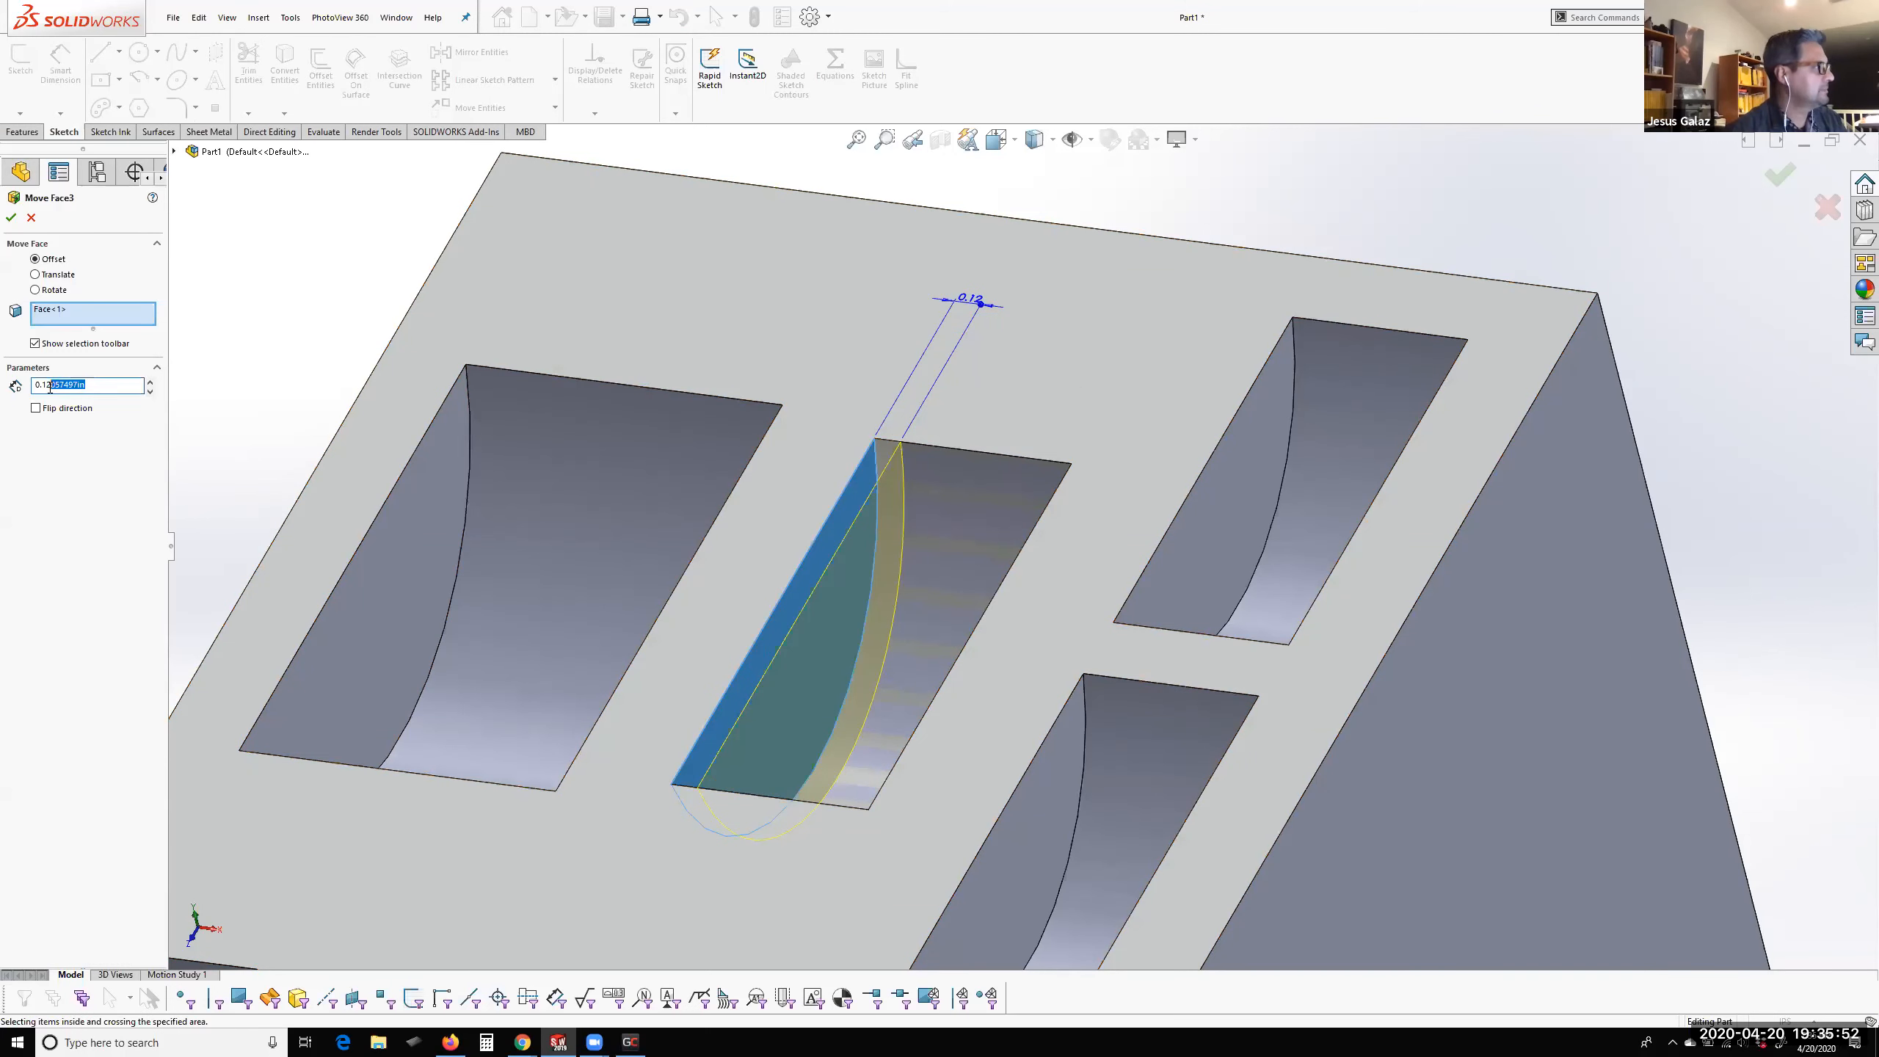
pyautogui.write('0.10')
pyautogui.press('Return')
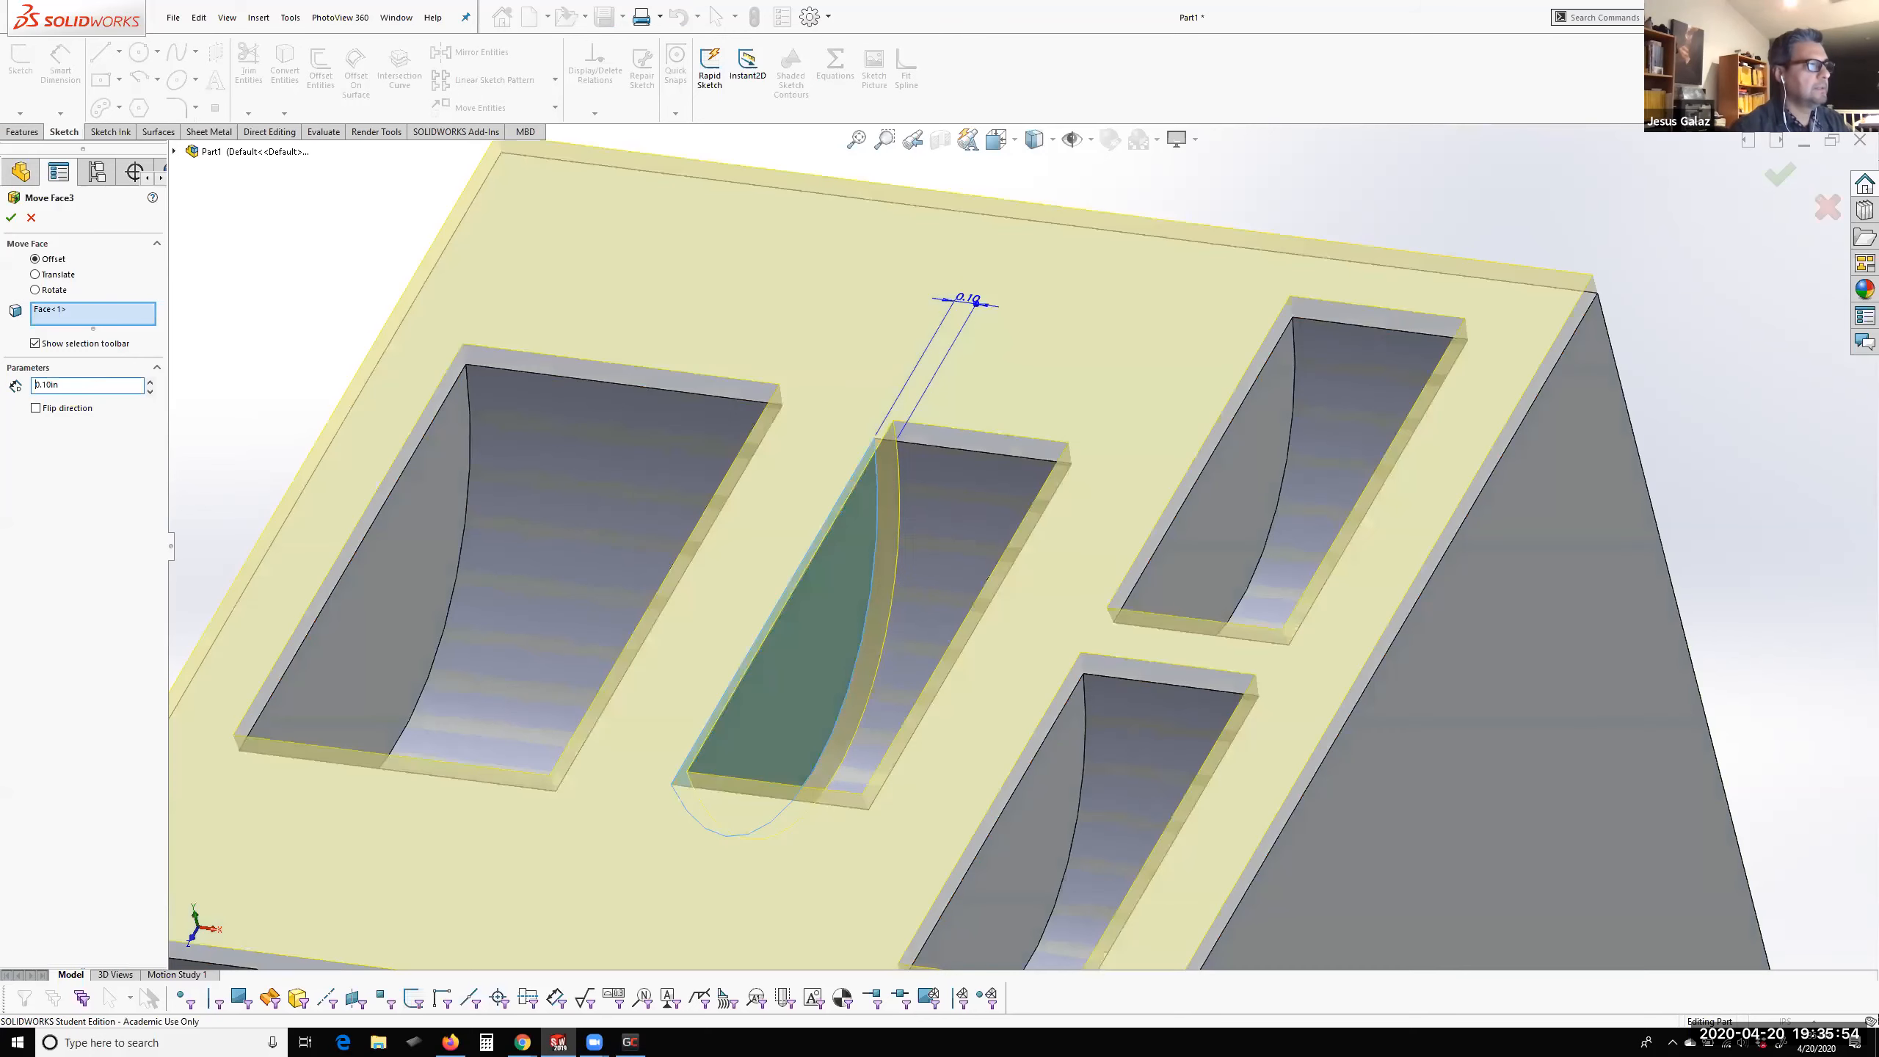
pyautogui.click(10, 217)
pyautogui.scroll(3, 440, 472)
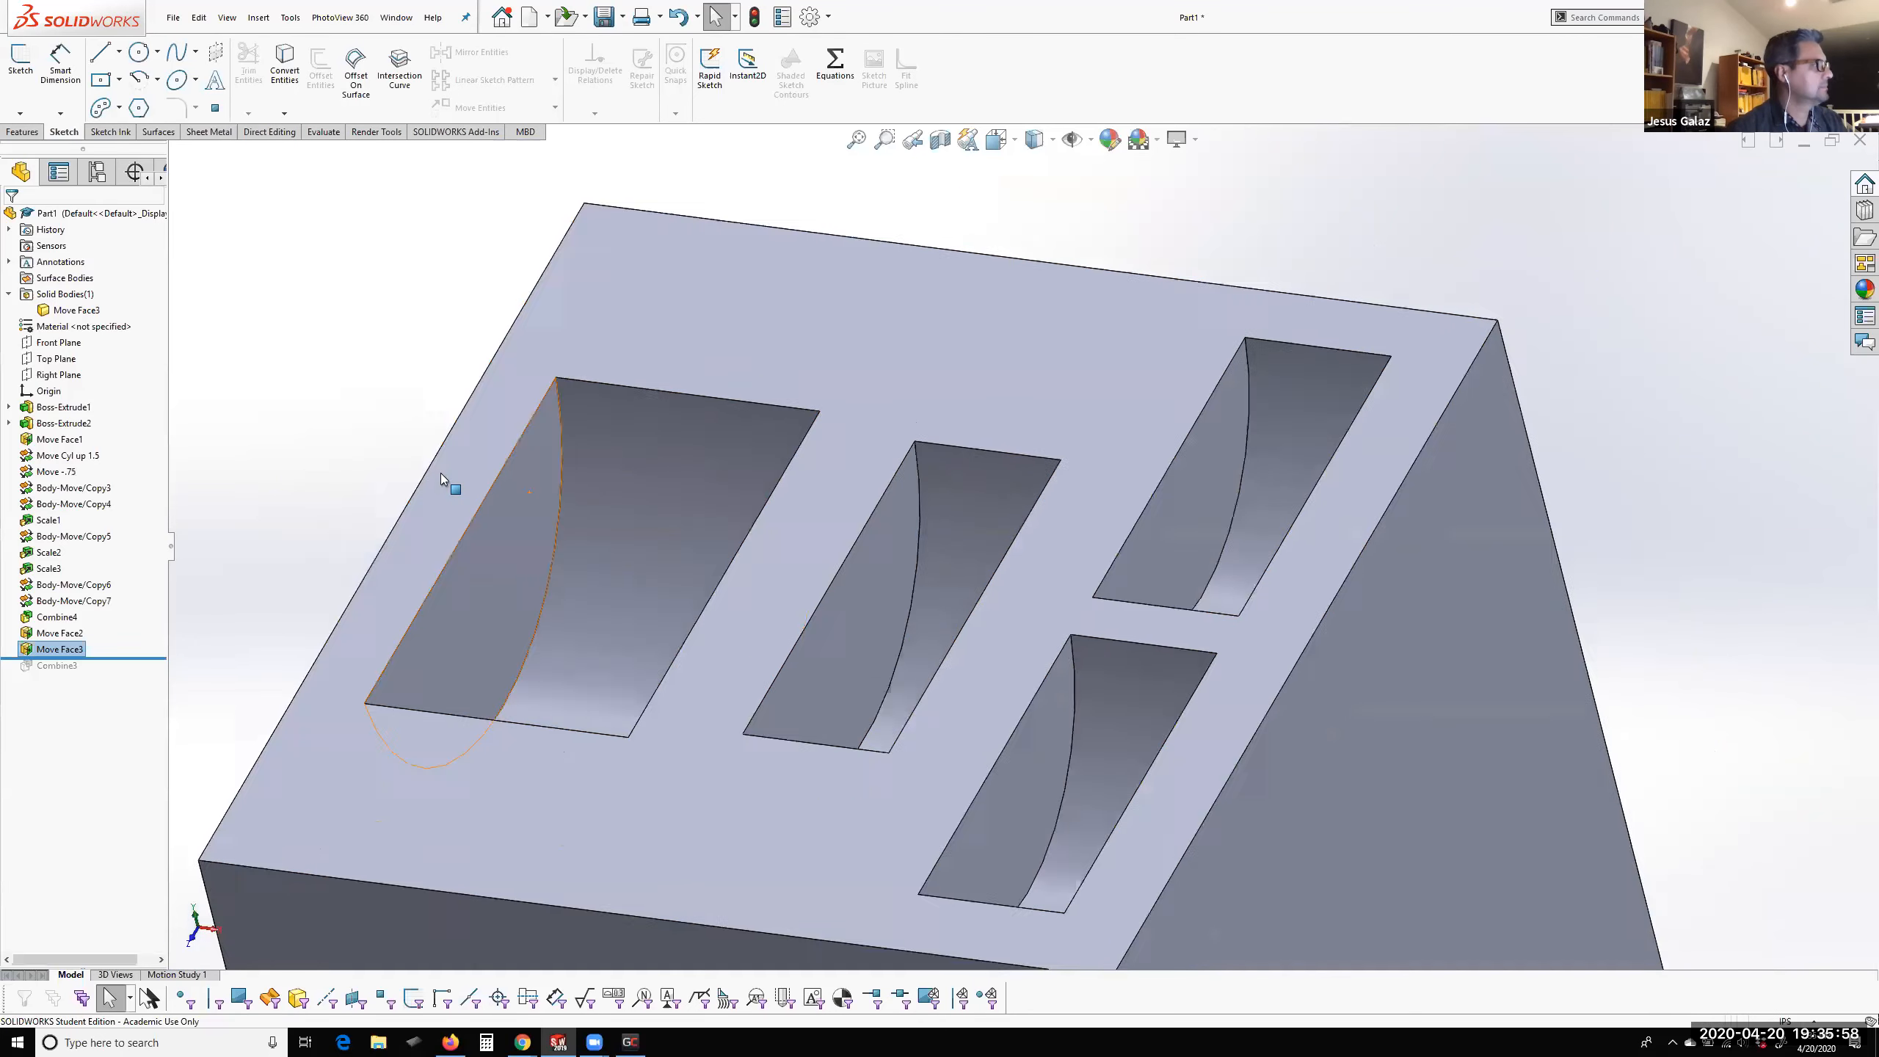
# Examine the pockets in the block's top face from several angles, including the two smallest ones
pyautogui.scroll(-1, 938, 571)
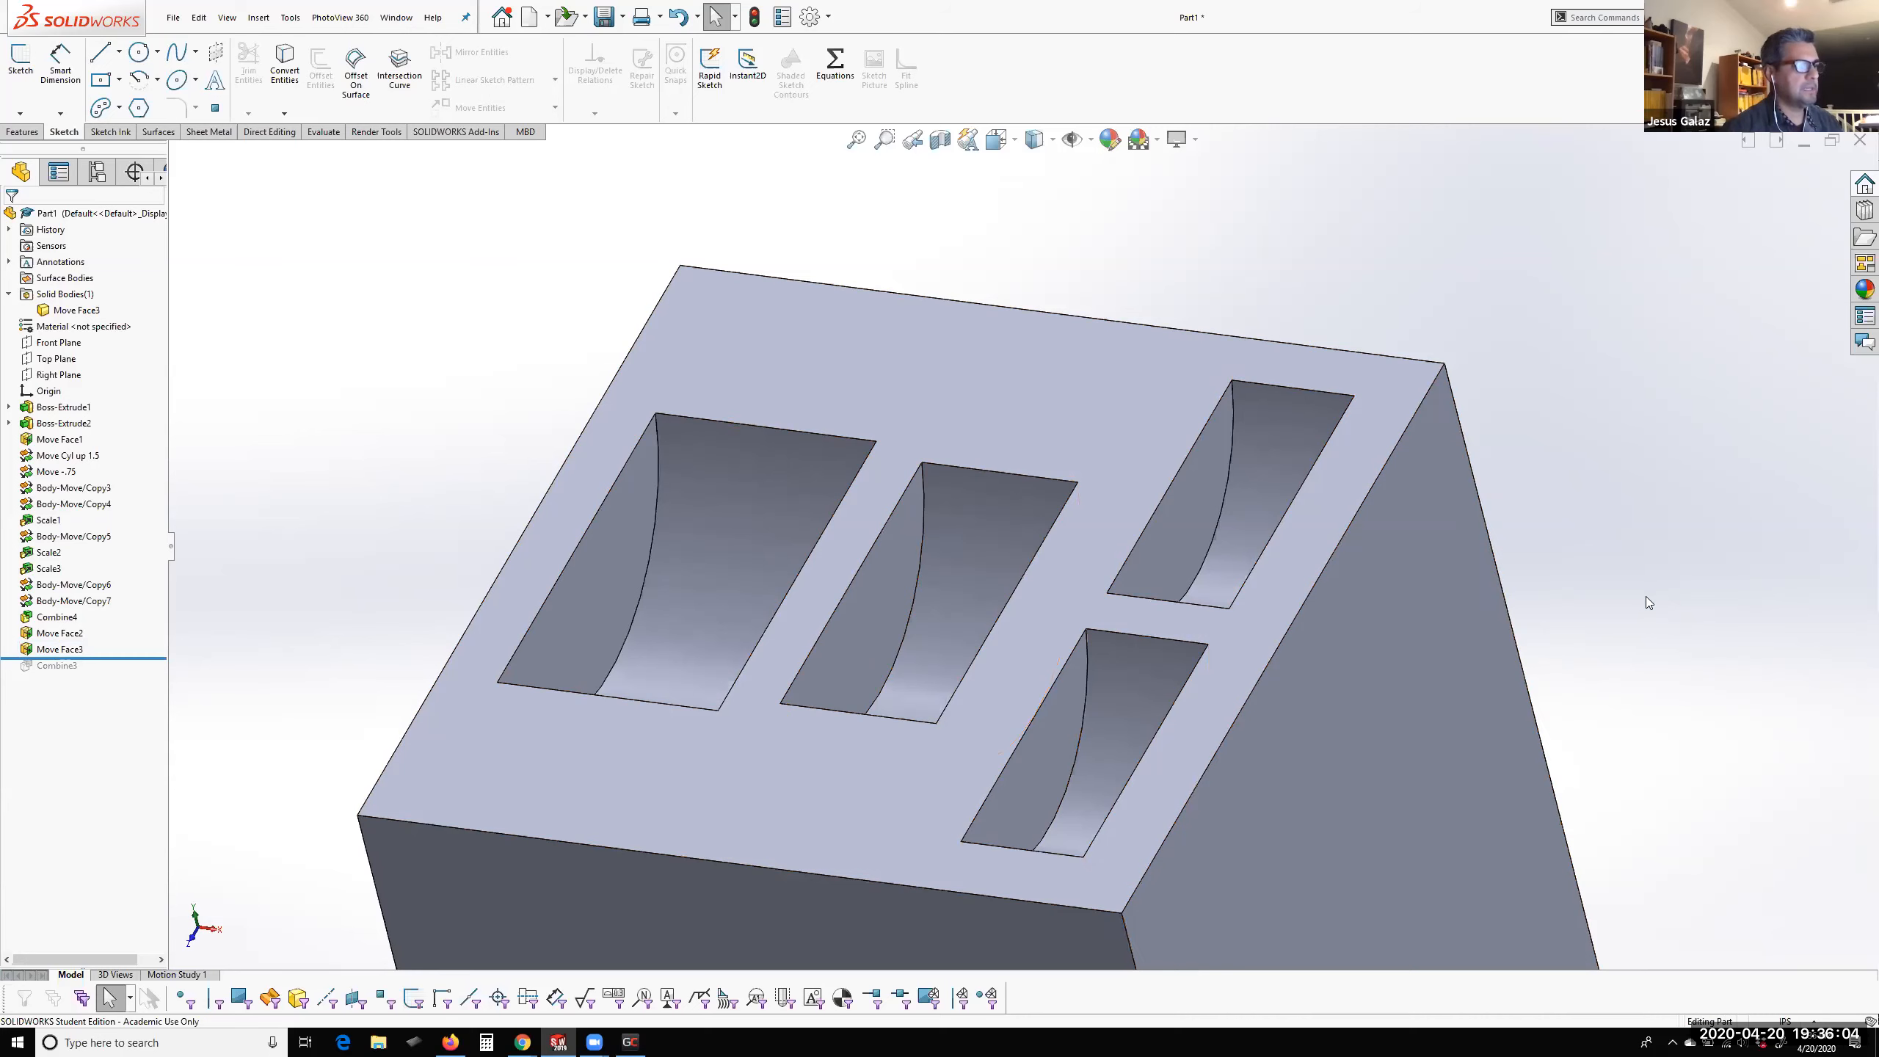
pyautogui.moveTo(1346, 651)
pyautogui.mouseDown(button='middle')
pyautogui.moveTo(1392, 512)
pyautogui.moveTo(1314, 606)
pyautogui.moveTo(1324, 646)
pyautogui.mouseUp(button='middle')
pyautogui.scroll(2, 1105, 653)
pyautogui.scroll(-1, 1105, 653)
pyautogui.keyDown('ctrl'); pyautogui.moveTo(1104, 648); pyautogui.dragTo(1089, 628, button='middle'); pyautogui.keyUp('ctrl')
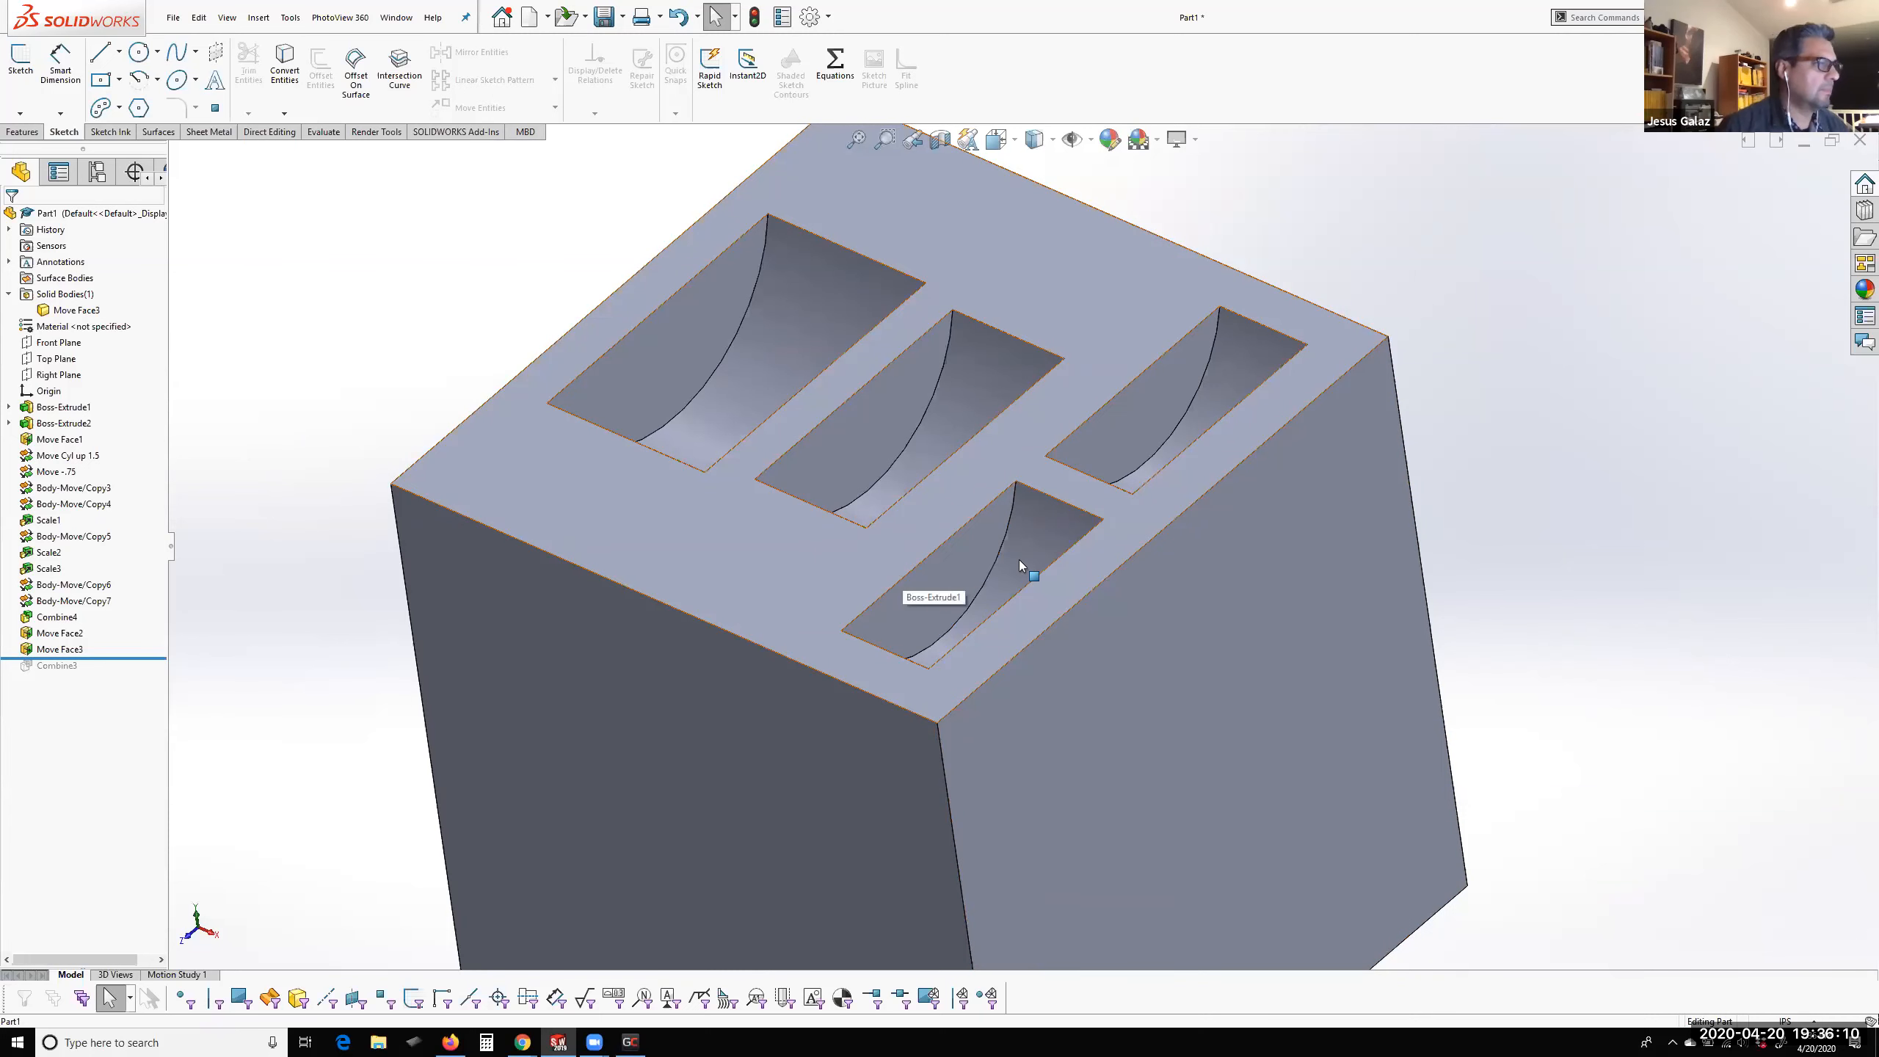
pyautogui.scroll(-2, 1020, 556)
pyautogui.scroll(3, 1024, 547)
pyautogui.moveTo(1026, 542); pyautogui.dragTo(1036, 612, button='middle')
pyautogui.scroll(3, 1017, 411)
pyautogui.scroll(-3, 1017, 411)
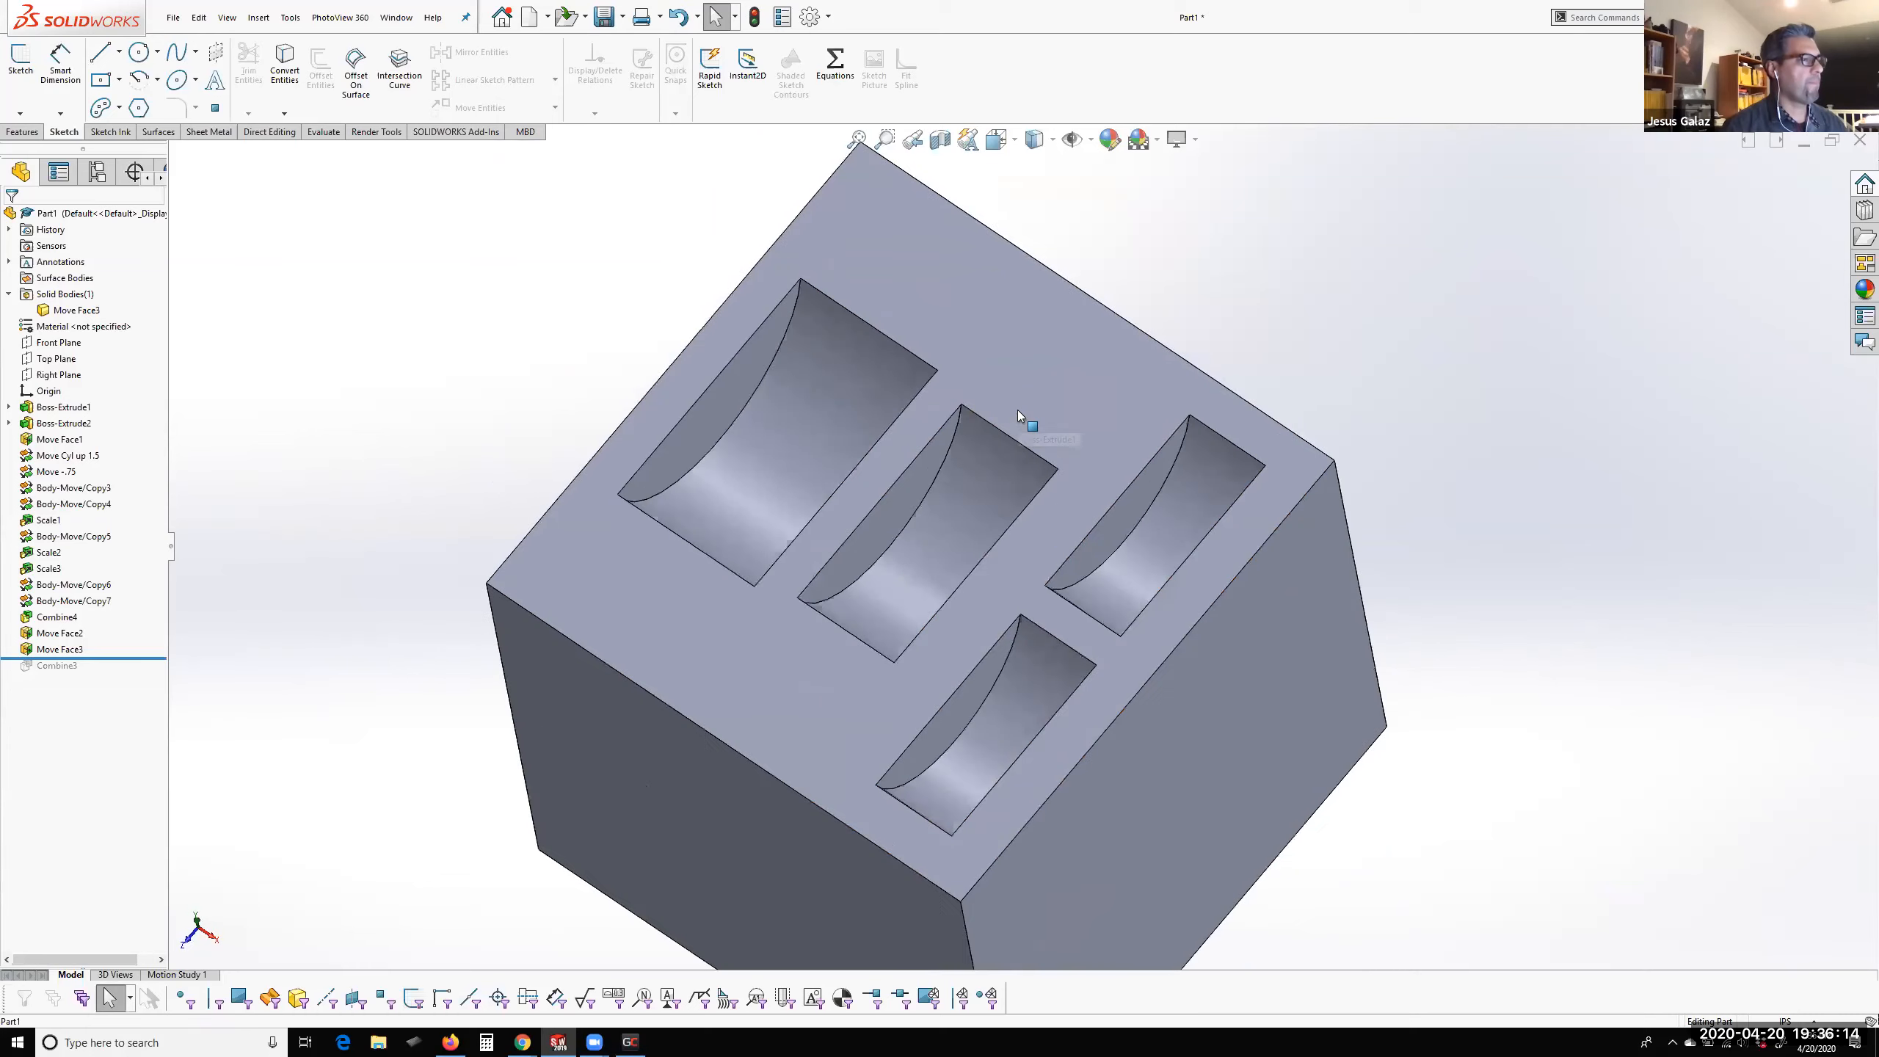
pyautogui.moveTo(1046, 530); pyautogui.dragTo(1054, 433, button='middle')
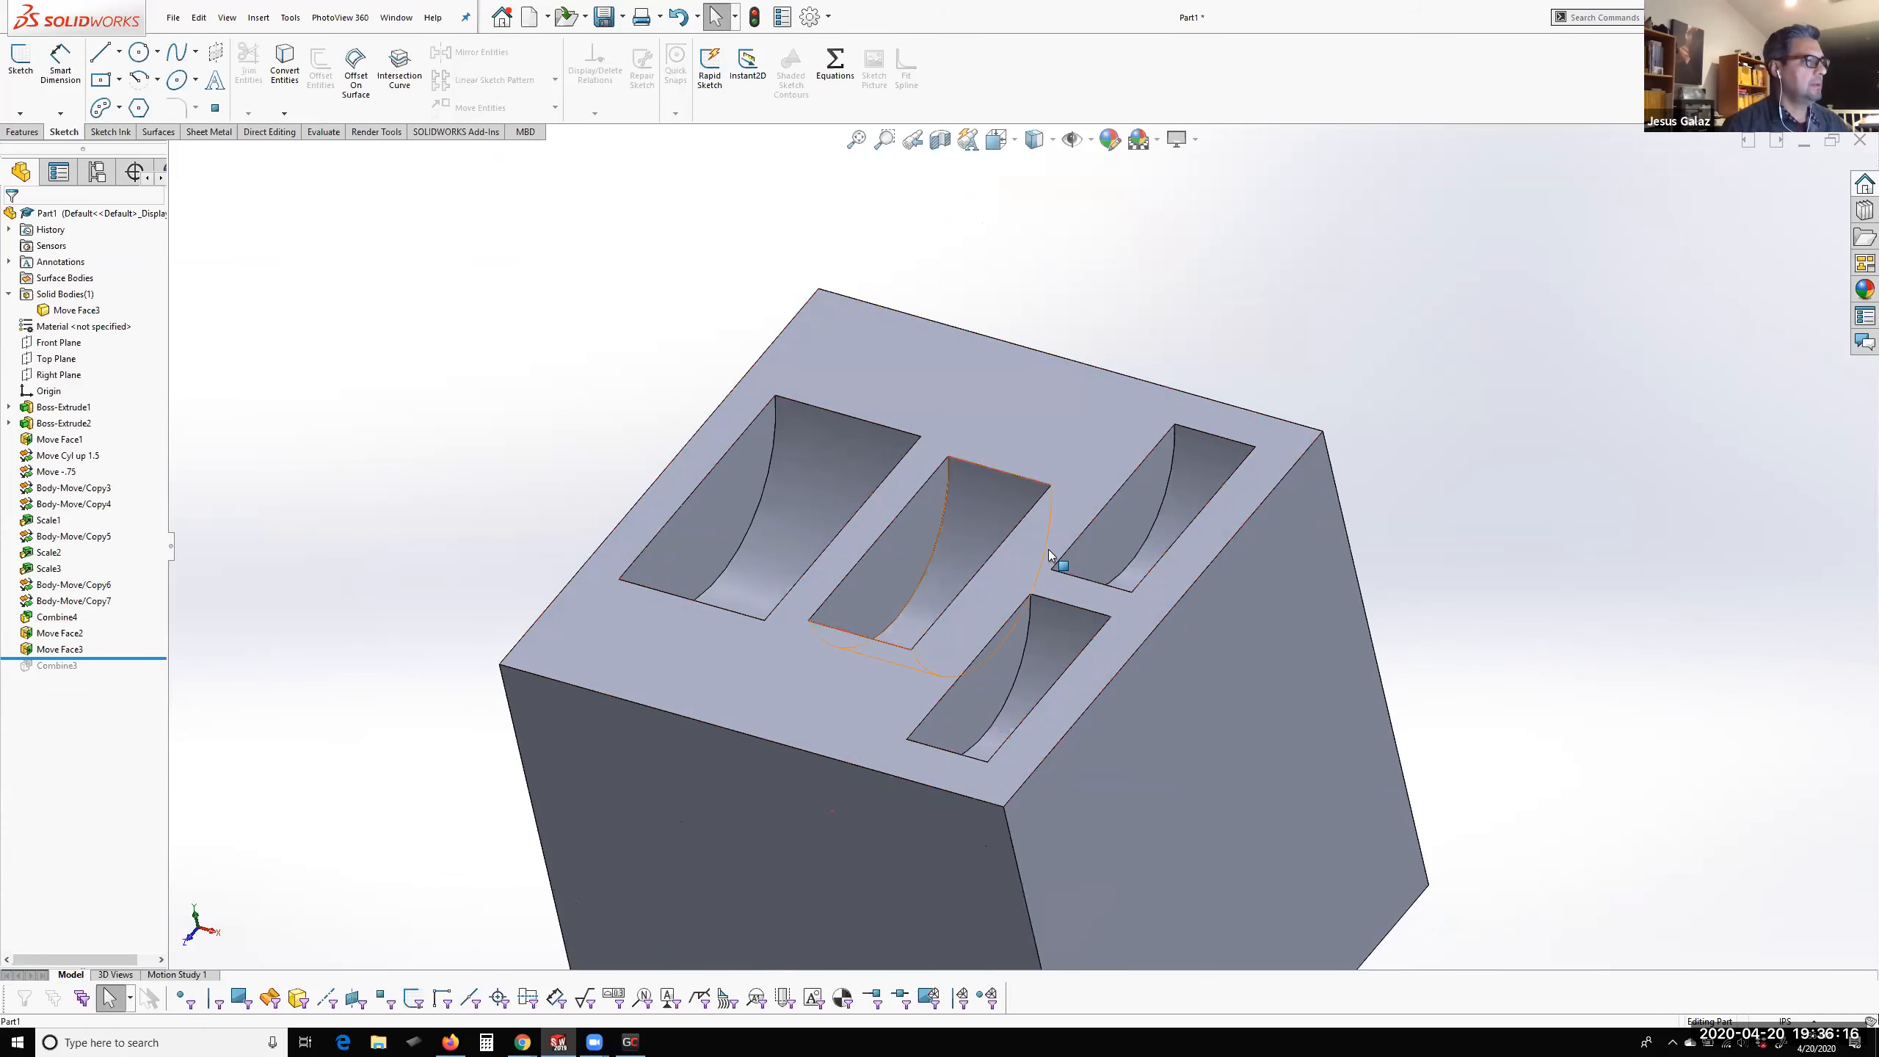
# Translate the flat side walls of the two smallest pockets together about -0.19 in along X with Move Face
pyautogui.click(1113, 540)
pyautogui.keyDown('ctrl'); pyautogui.click(1008, 663); pyautogui.keyUp('ctrl')
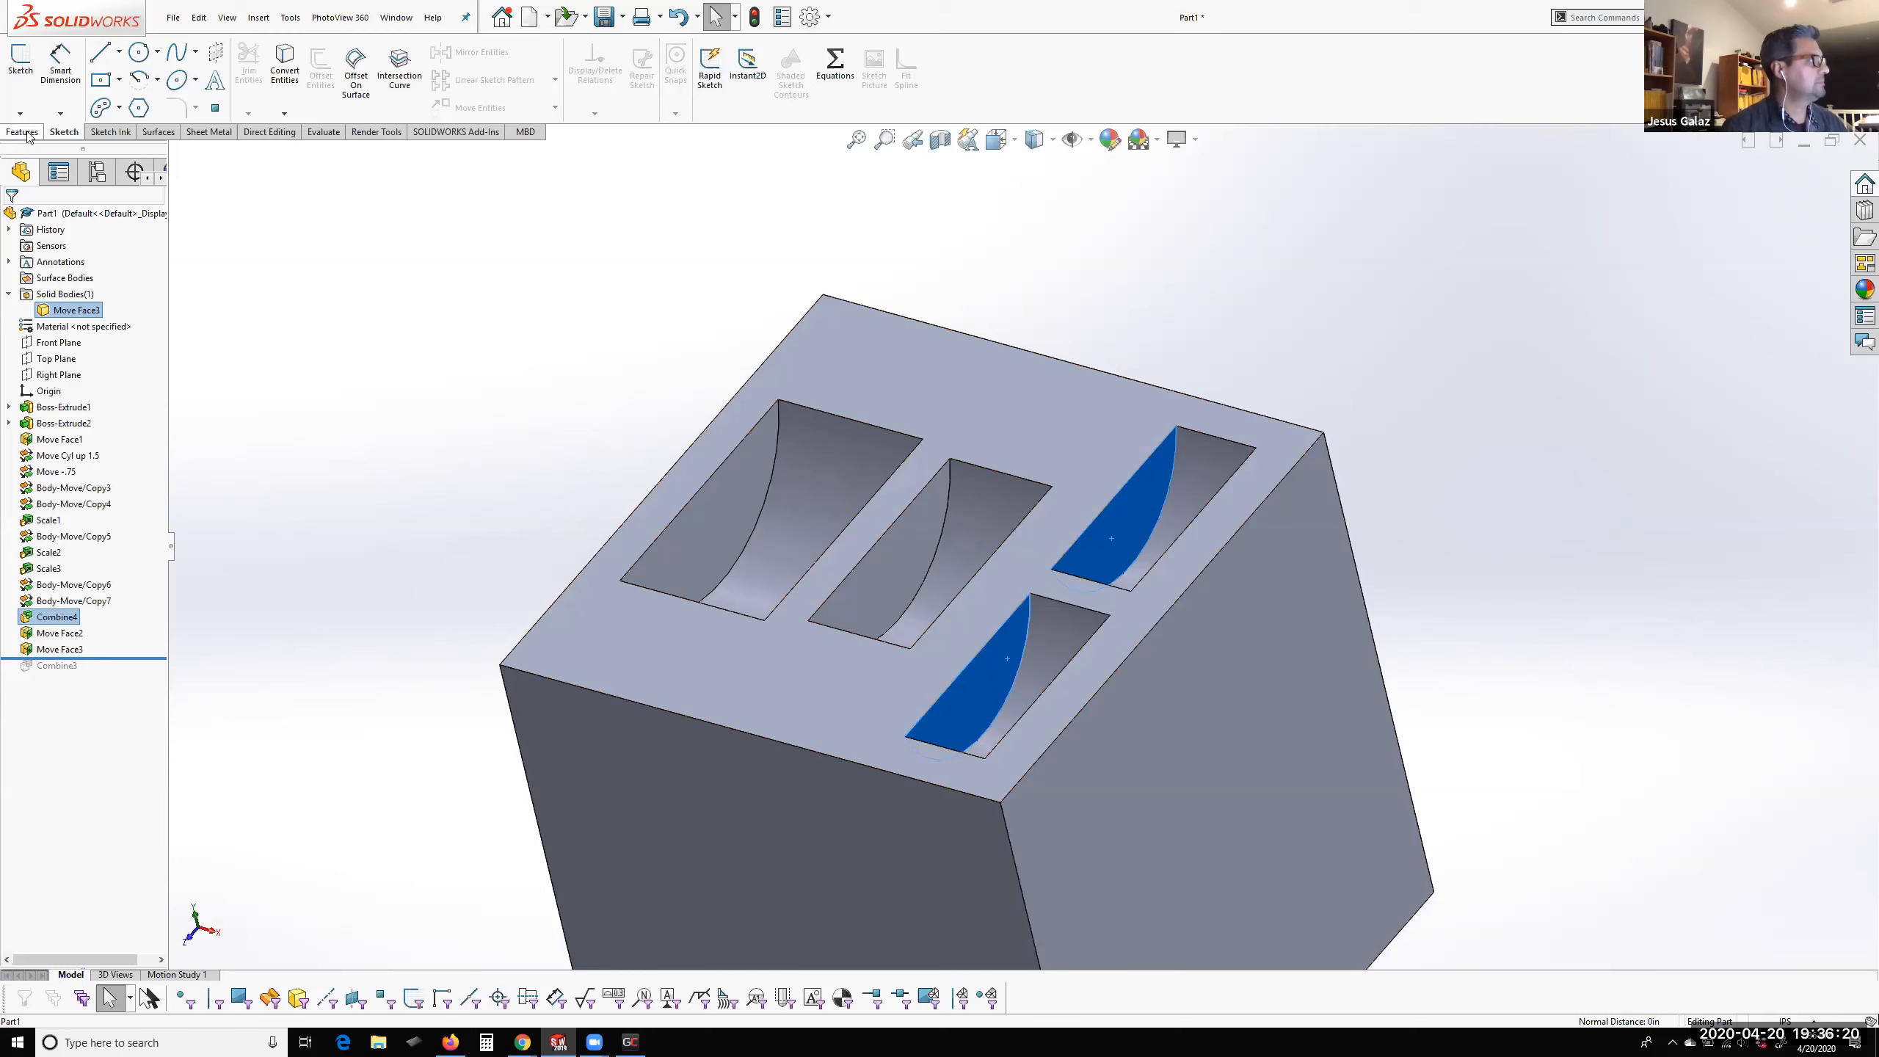
pyautogui.click(269, 131)
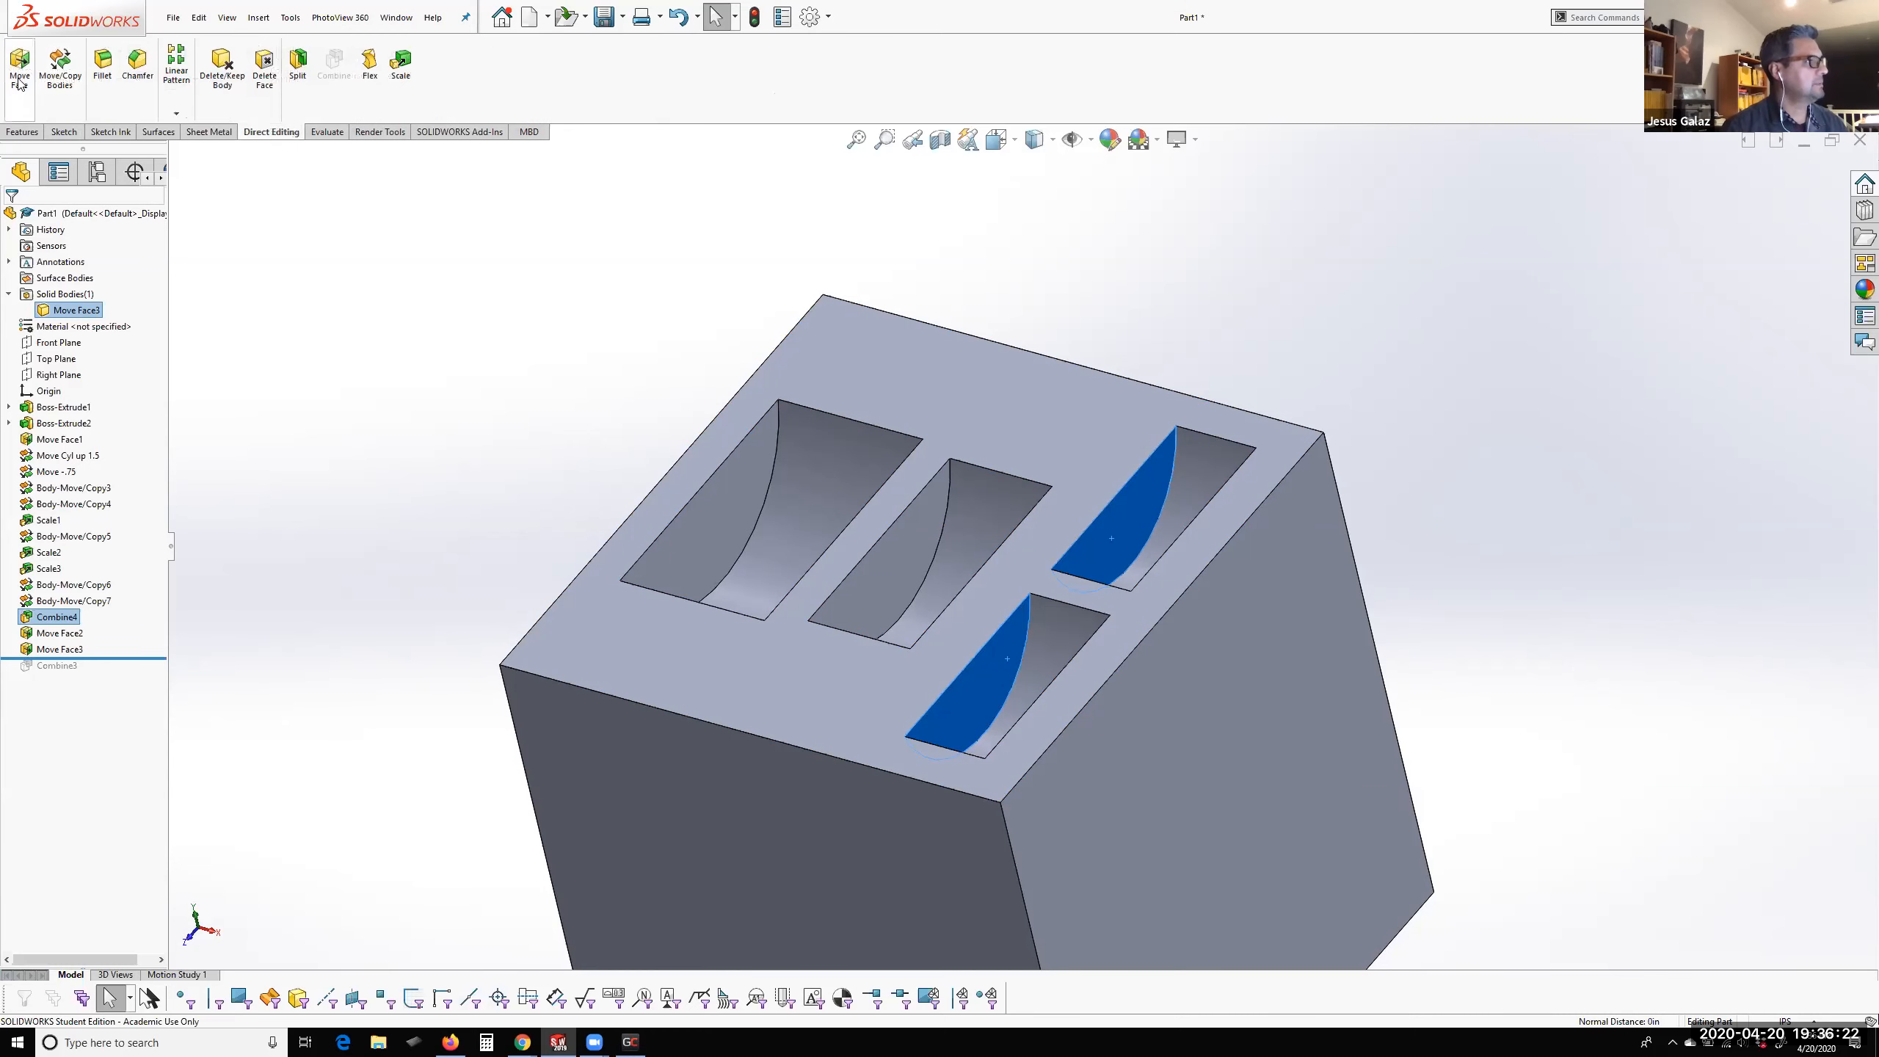
pyautogui.click(20, 74)
pyautogui.scroll(-2, 1058, 613)
pyautogui.scroll(-3, 1063, 610)
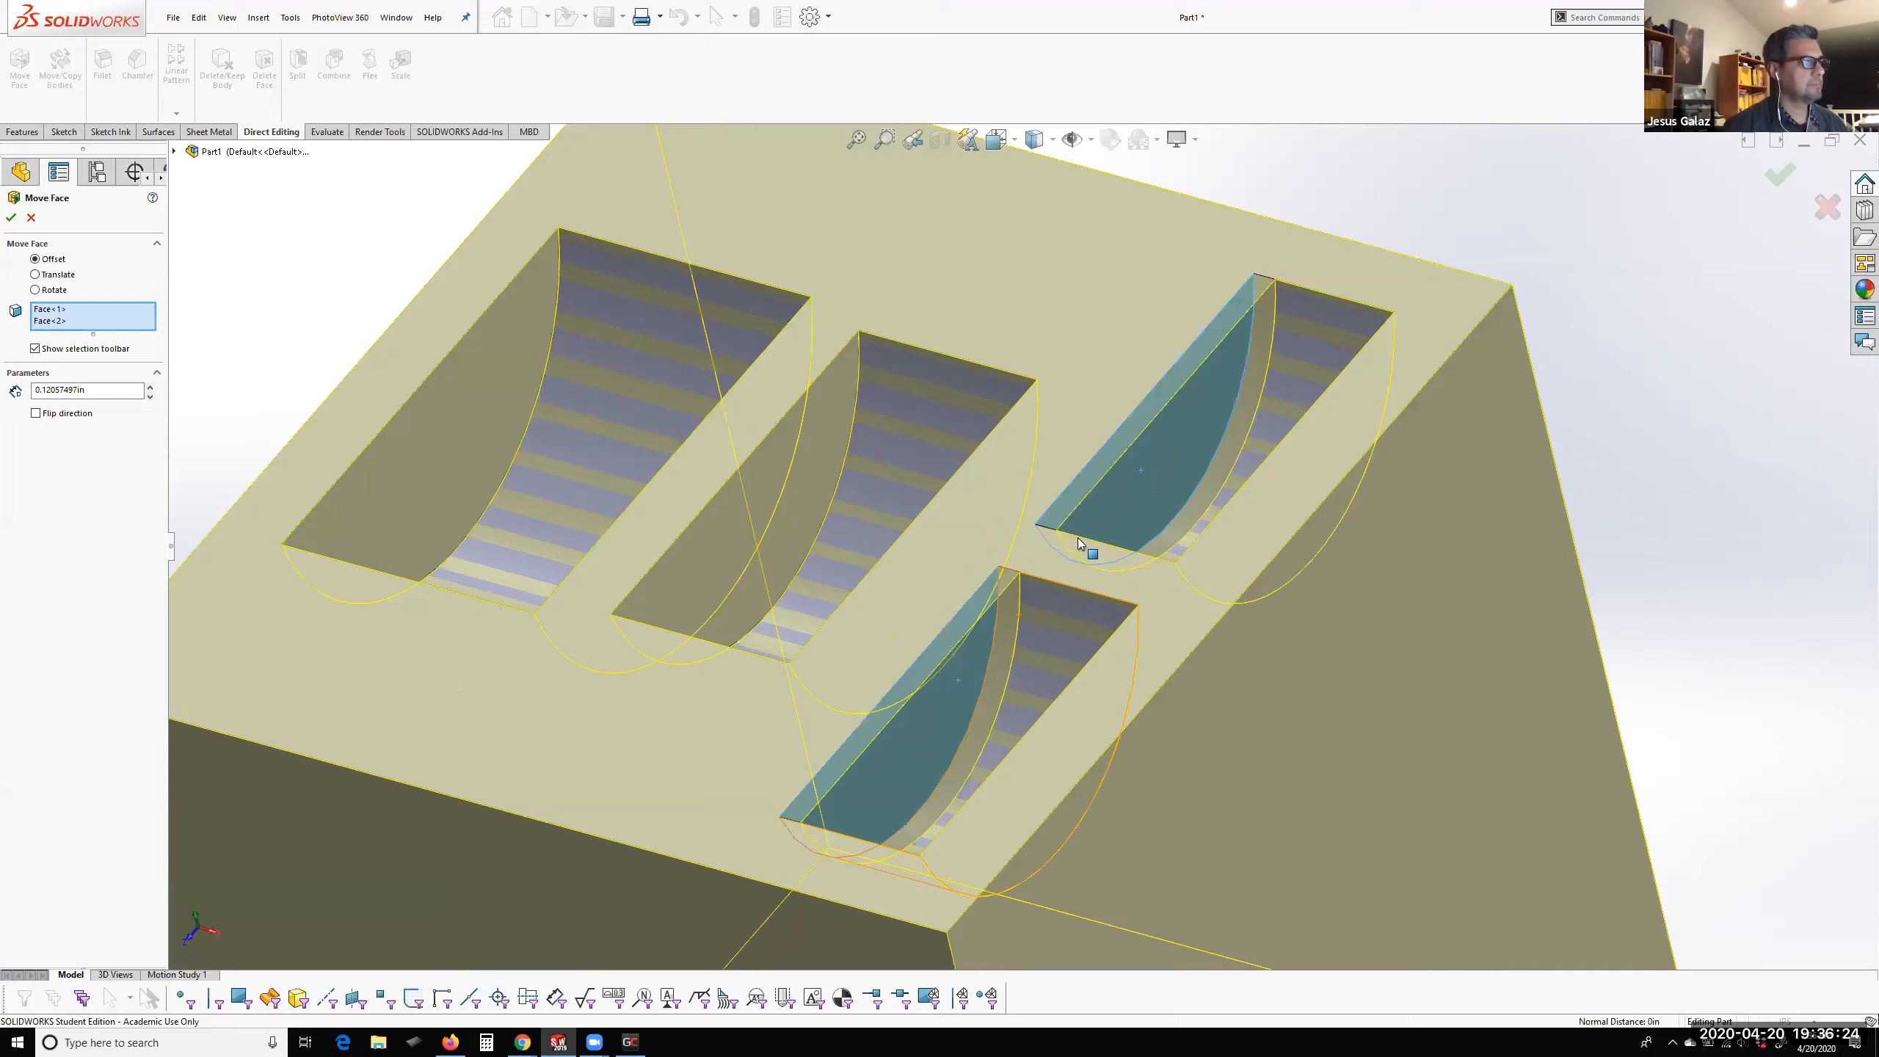
pyautogui.scroll(1, 1073, 539)
pyautogui.moveTo(1032, 540); pyautogui.dragTo(1050, 510, button='middle')
pyautogui.scroll(3, 1050, 509)
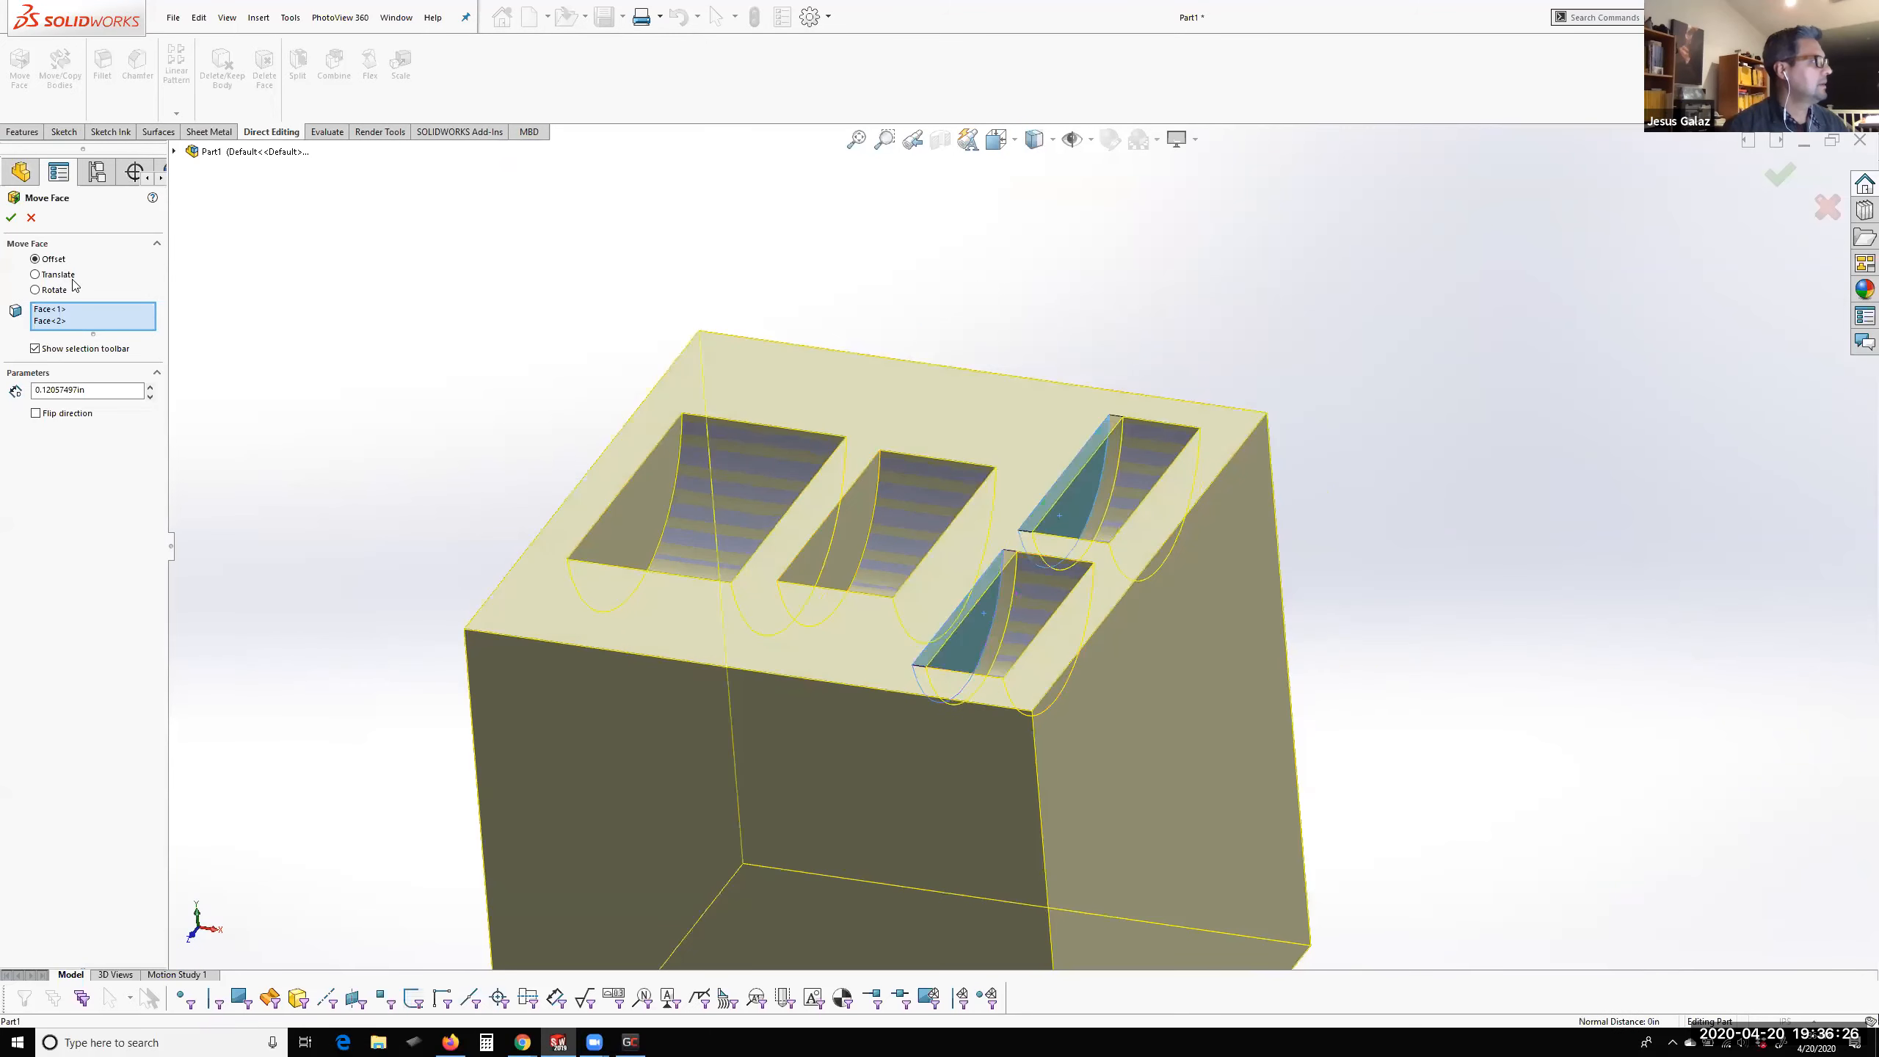
pyautogui.click(36, 274)
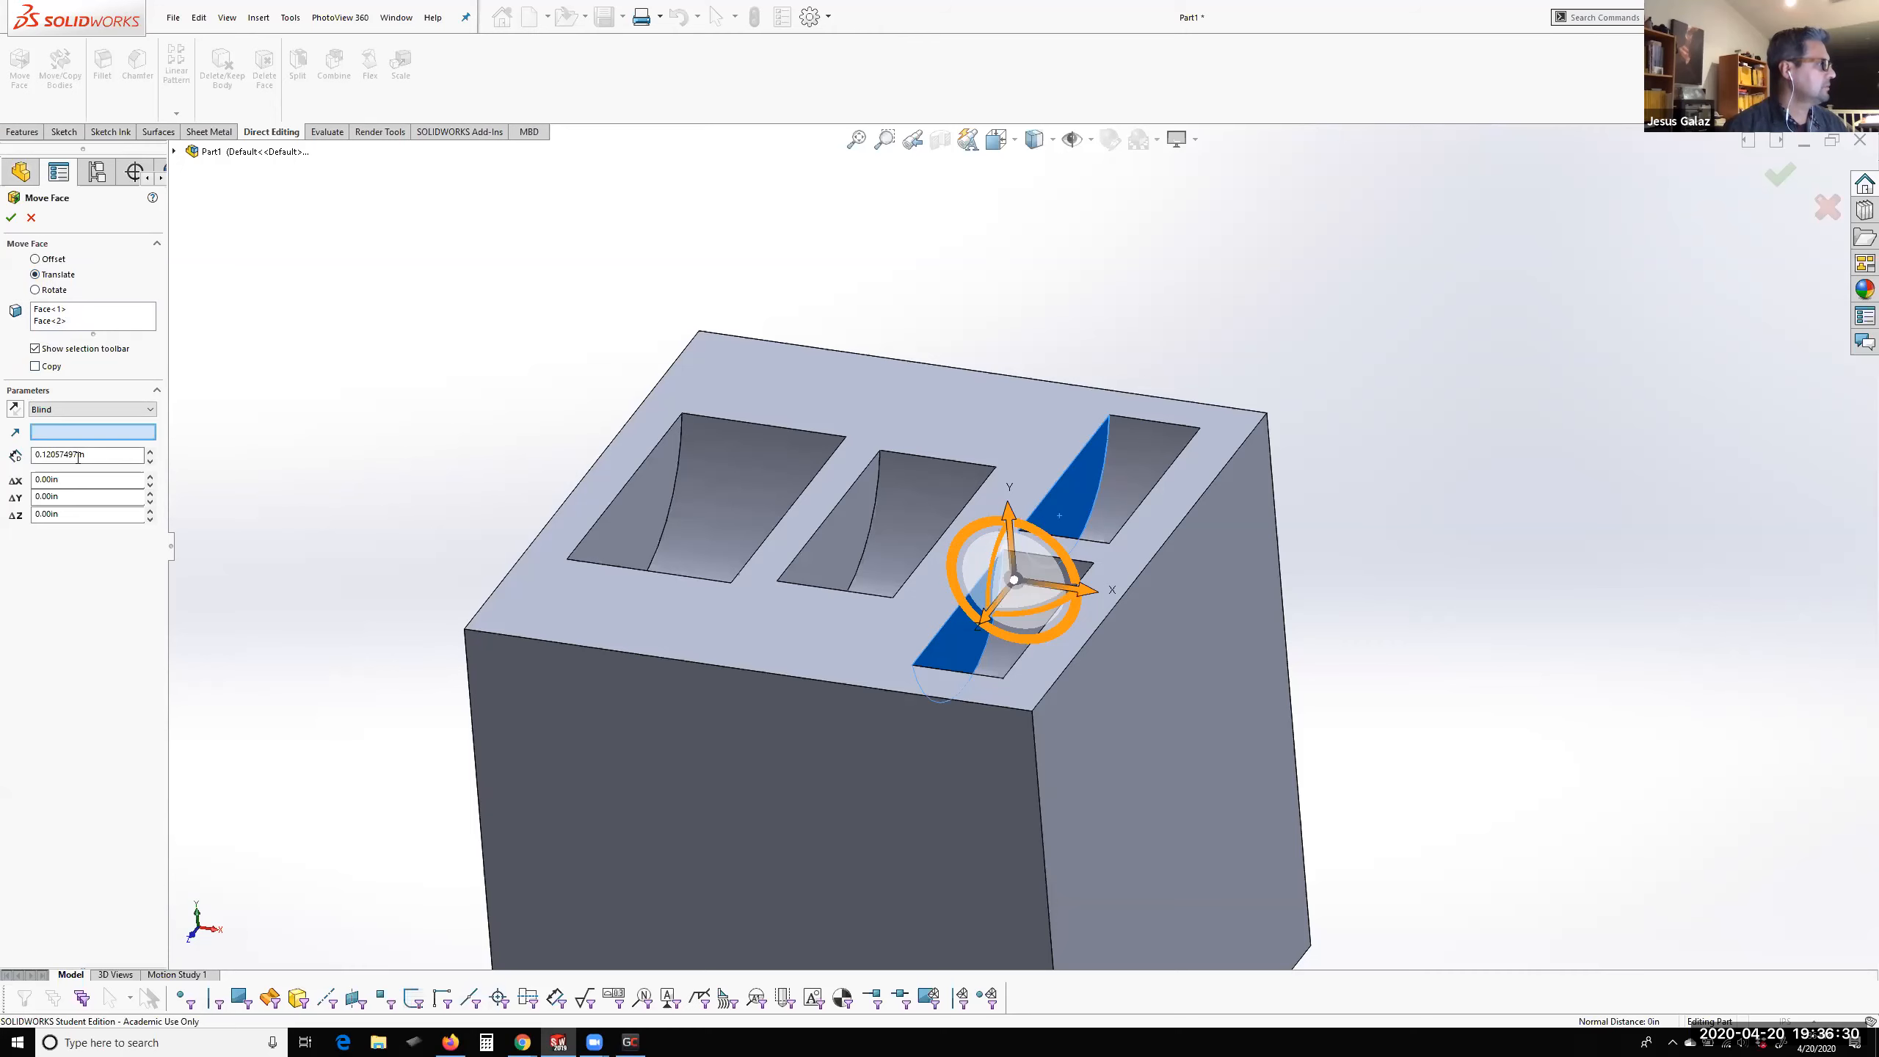
pyautogui.scroll(-2, 1172, 604)
pyautogui.moveTo(1028, 582); pyautogui.dragTo(971, 569)
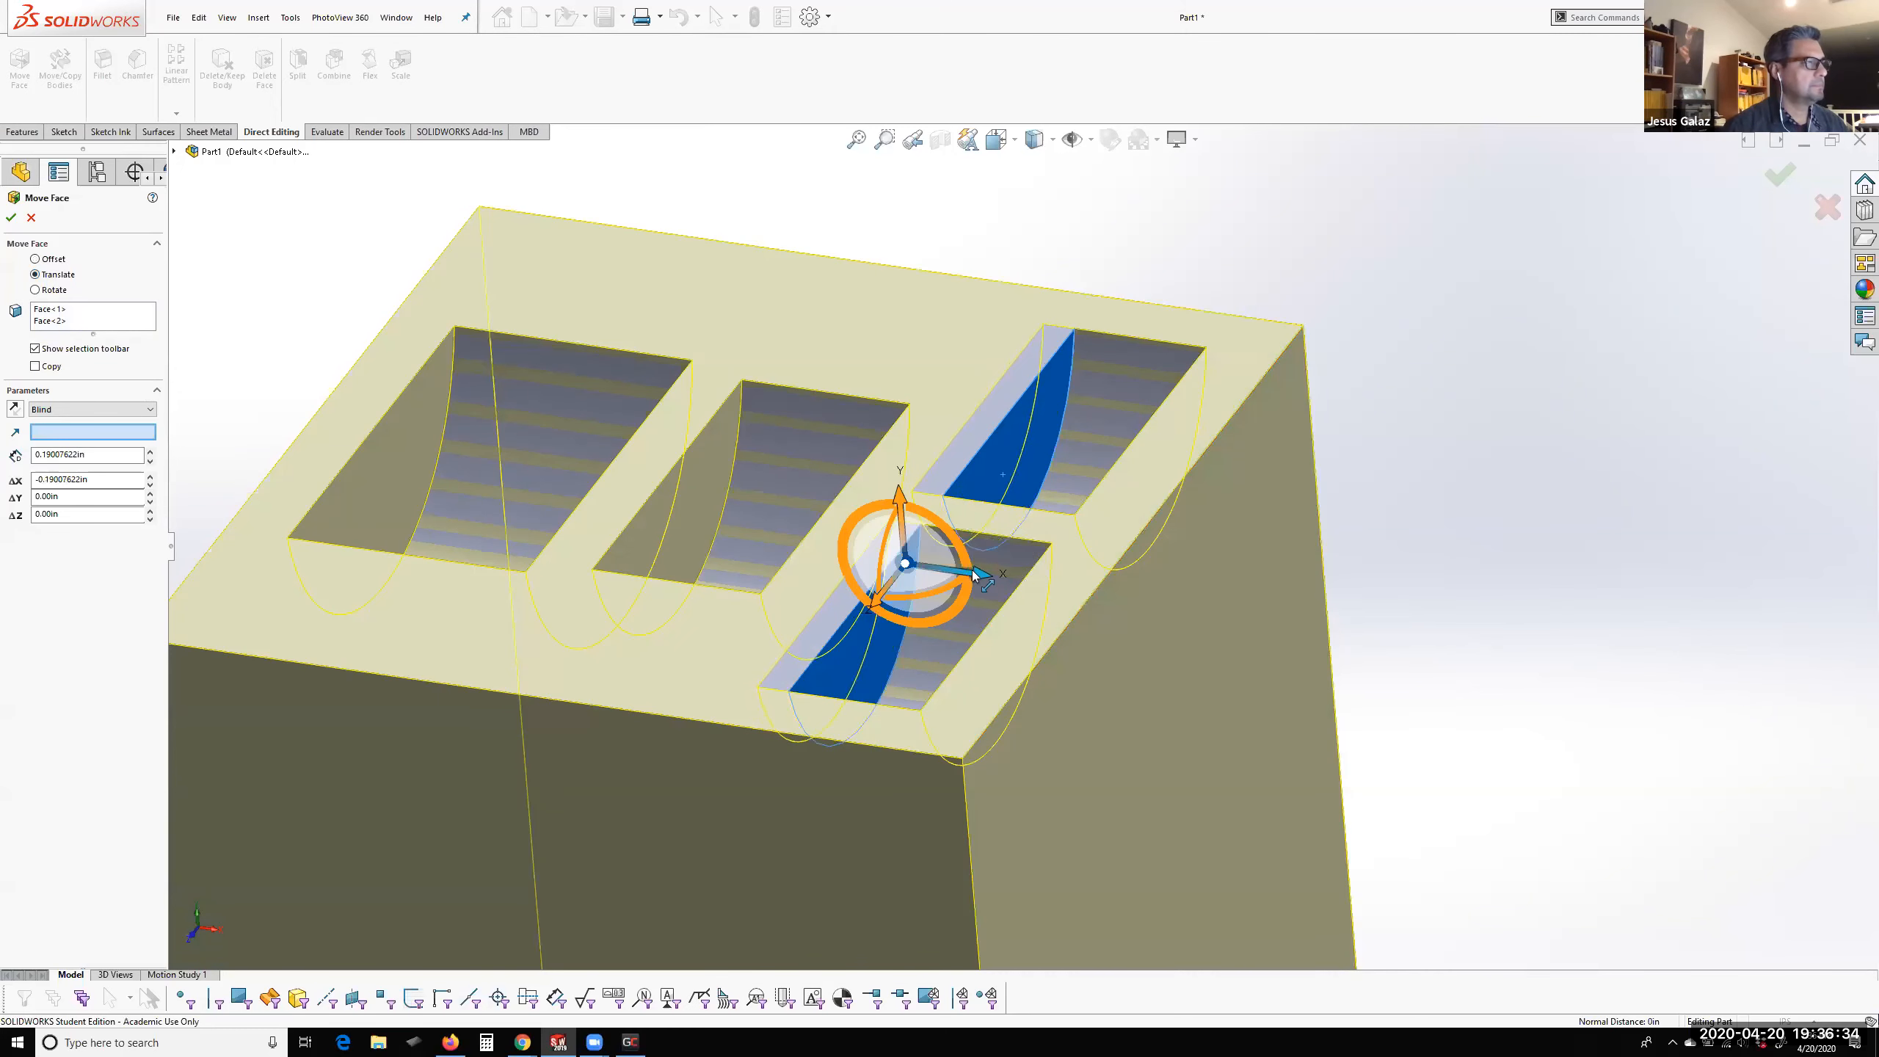
pyautogui.click(1775, 179)
# Examine the two smallest pockets and the flat side wall of the largest pocket
pyautogui.moveTo(1395, 434); pyautogui.dragTo(1308, 651, button='middle')
pyautogui.scroll(-2, 716, 510)
pyautogui.scroll(3, 878, 569)
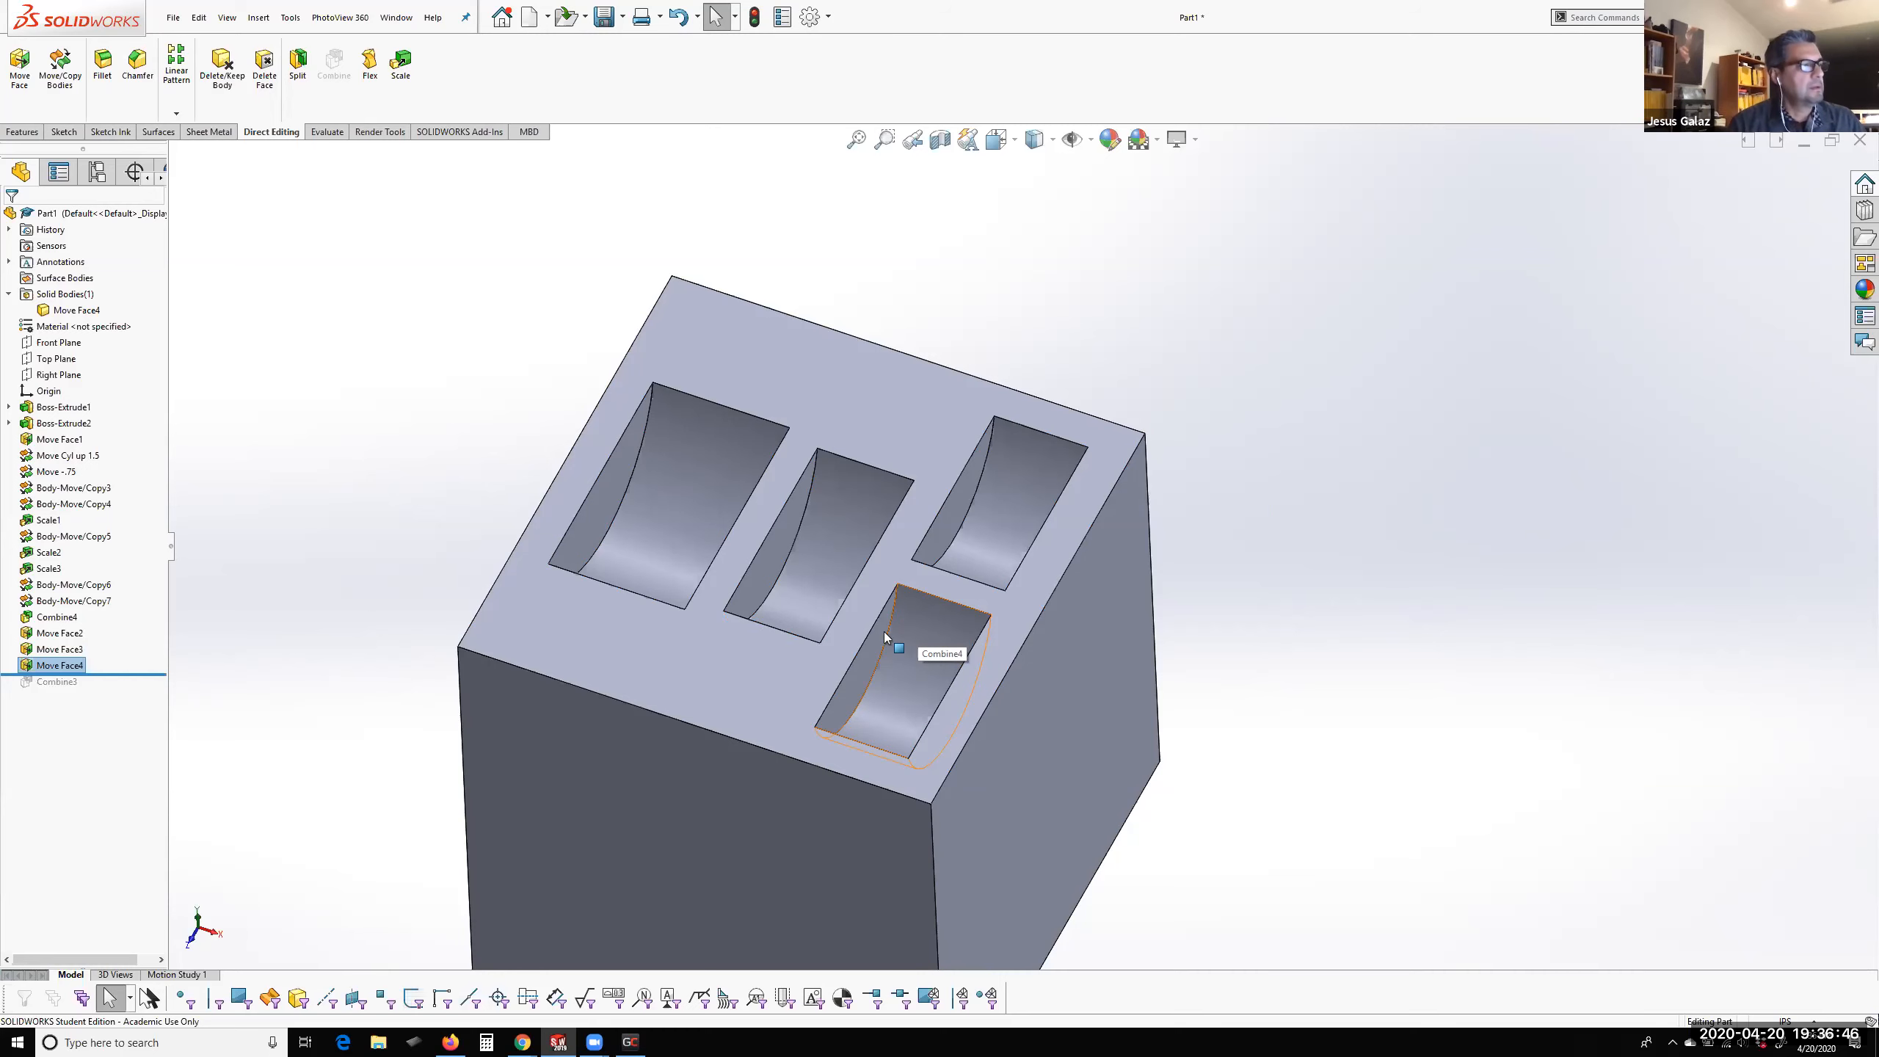
pyautogui.scroll(-2, 811, 592)
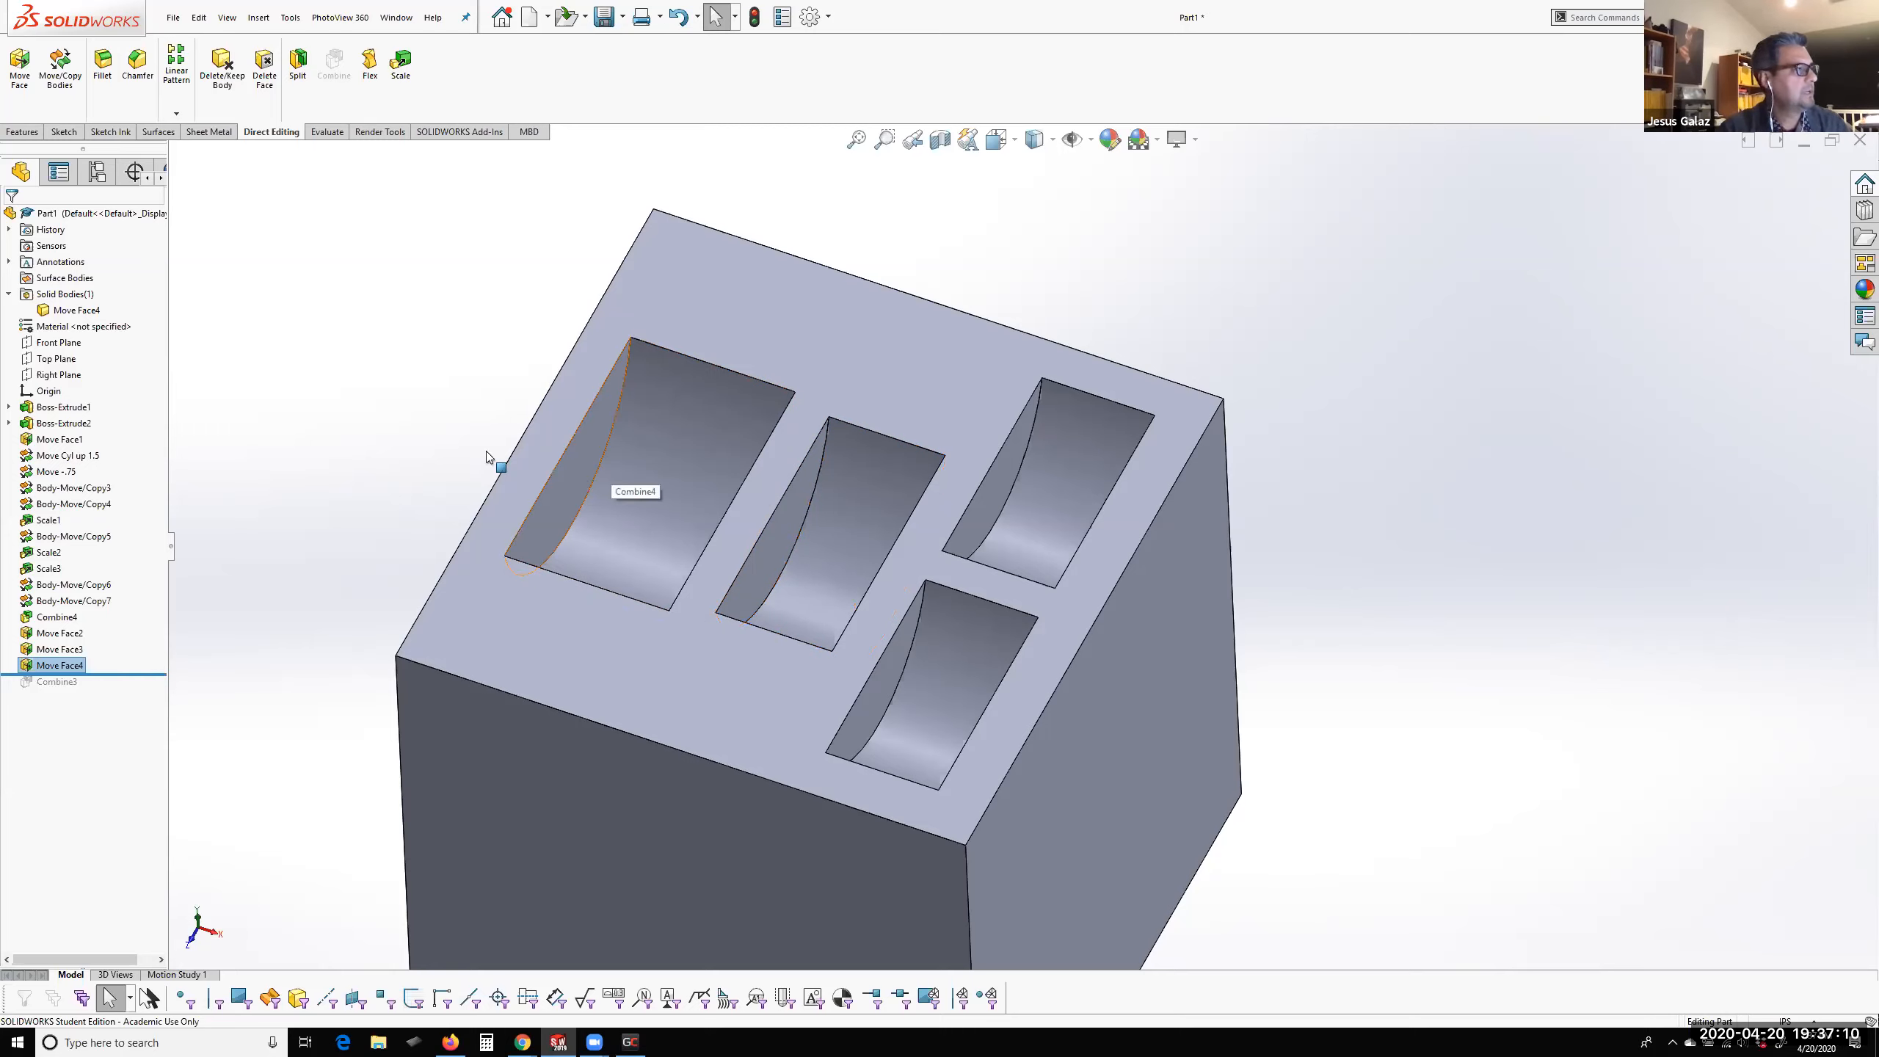
pyautogui.click(407, 440)
pyautogui.scroll(-4, 597, 475)
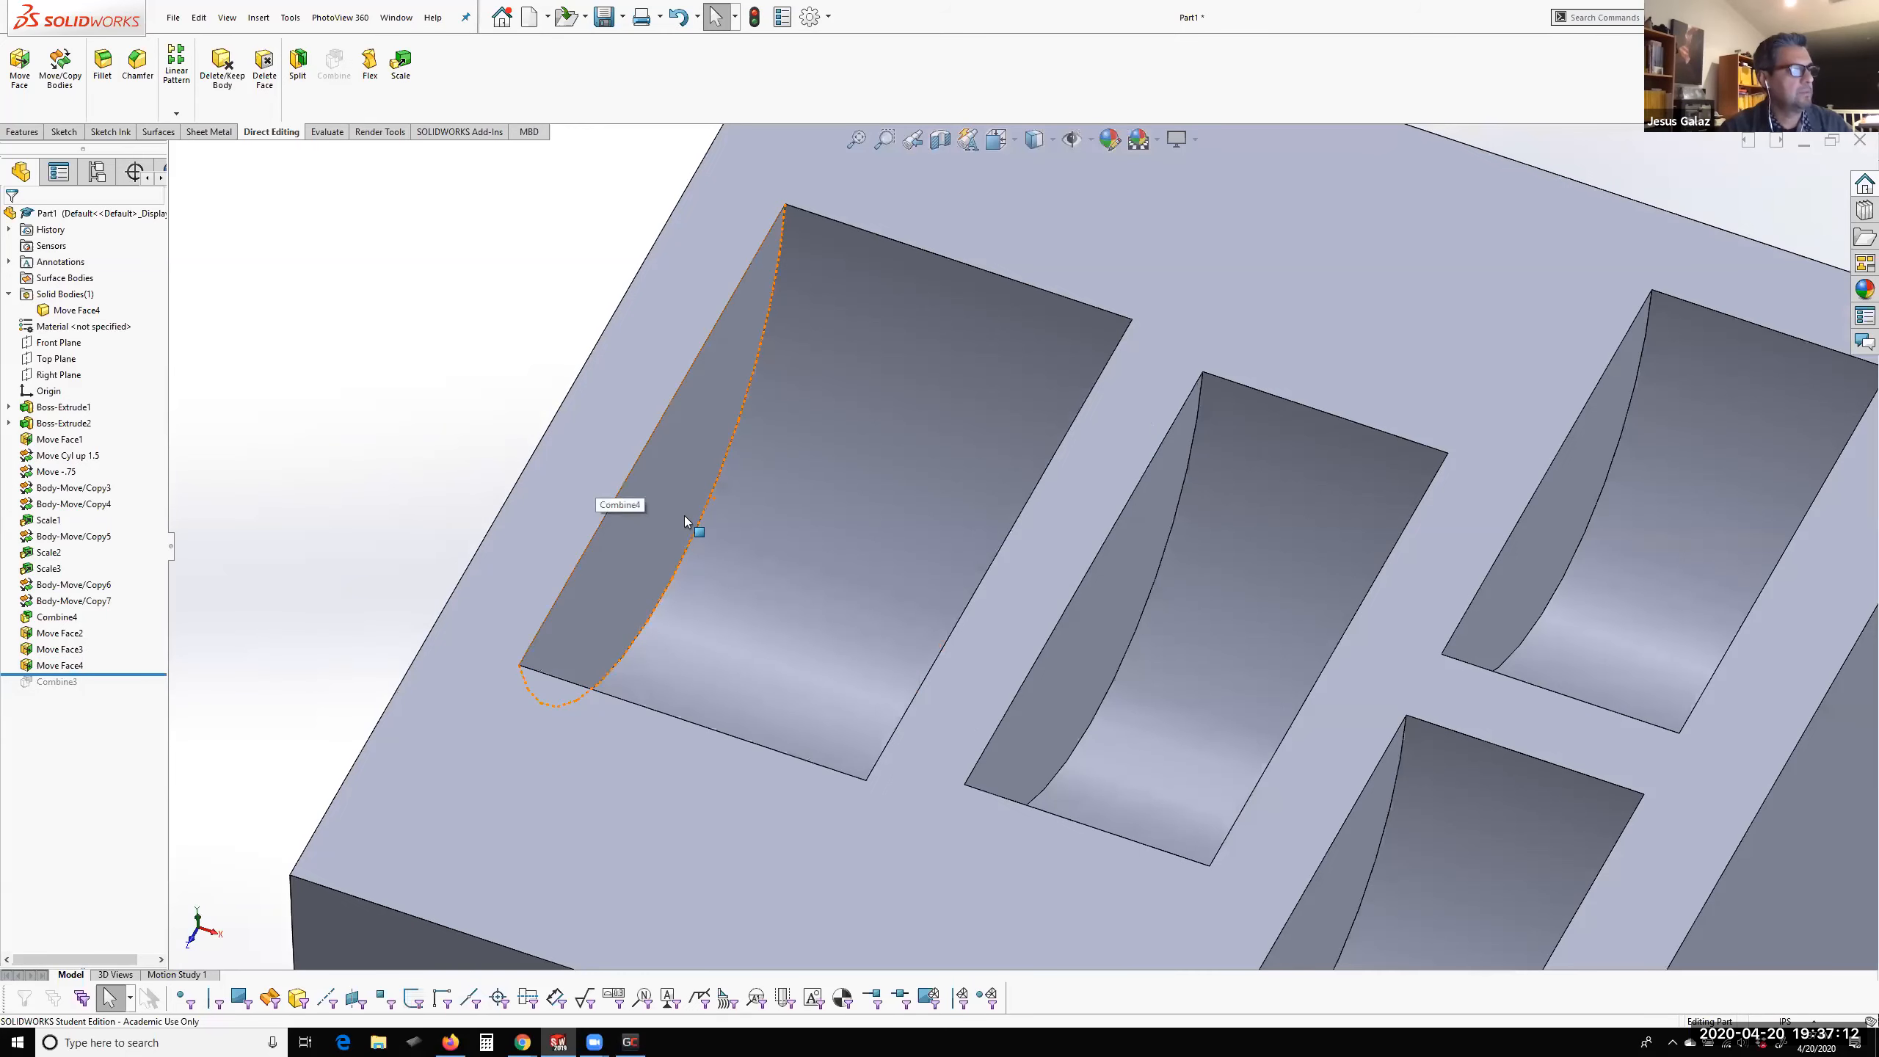
pyautogui.scroll(2, 684, 516)
pyautogui.scroll(-1, 677, 444)
# Set up a Move Face in Rotate mode on the largest pocket's flat side wall with an angle of 10 degrees
pyautogui.click(1177, 550)
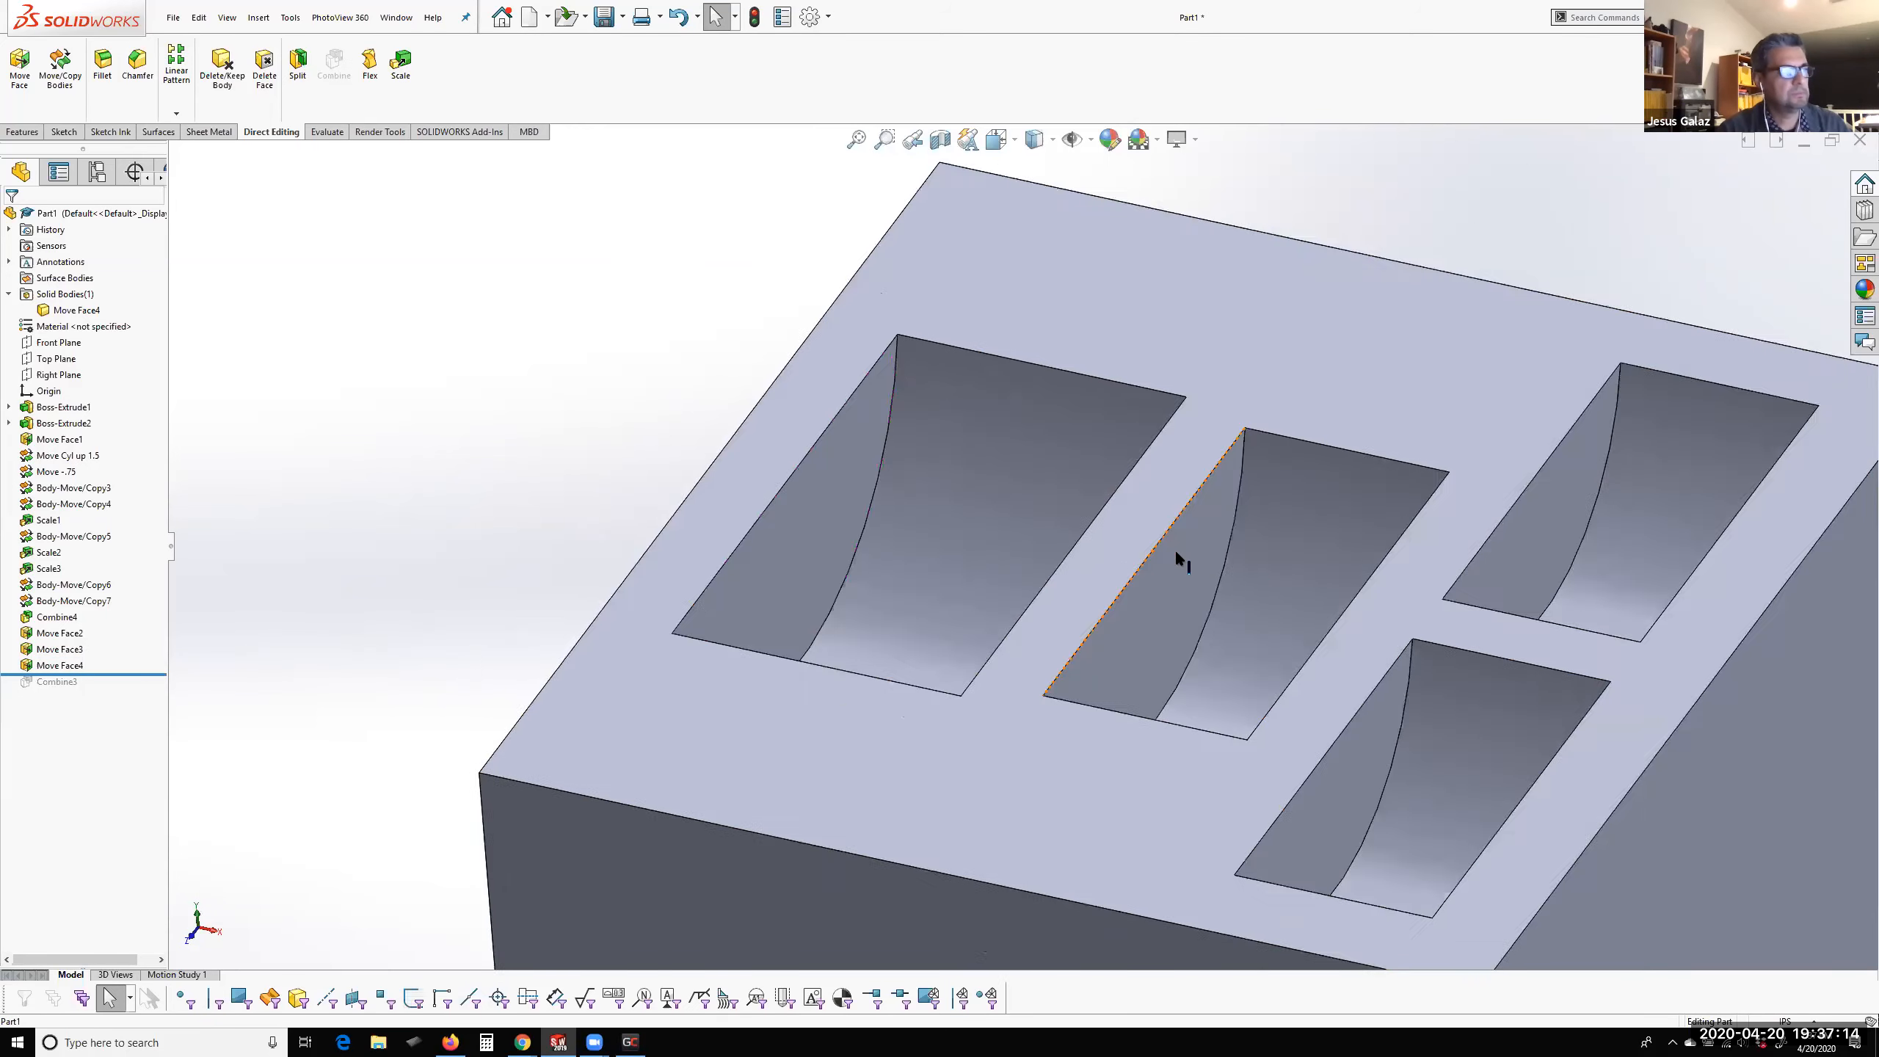
pyautogui.scroll(3, 1032, 547)
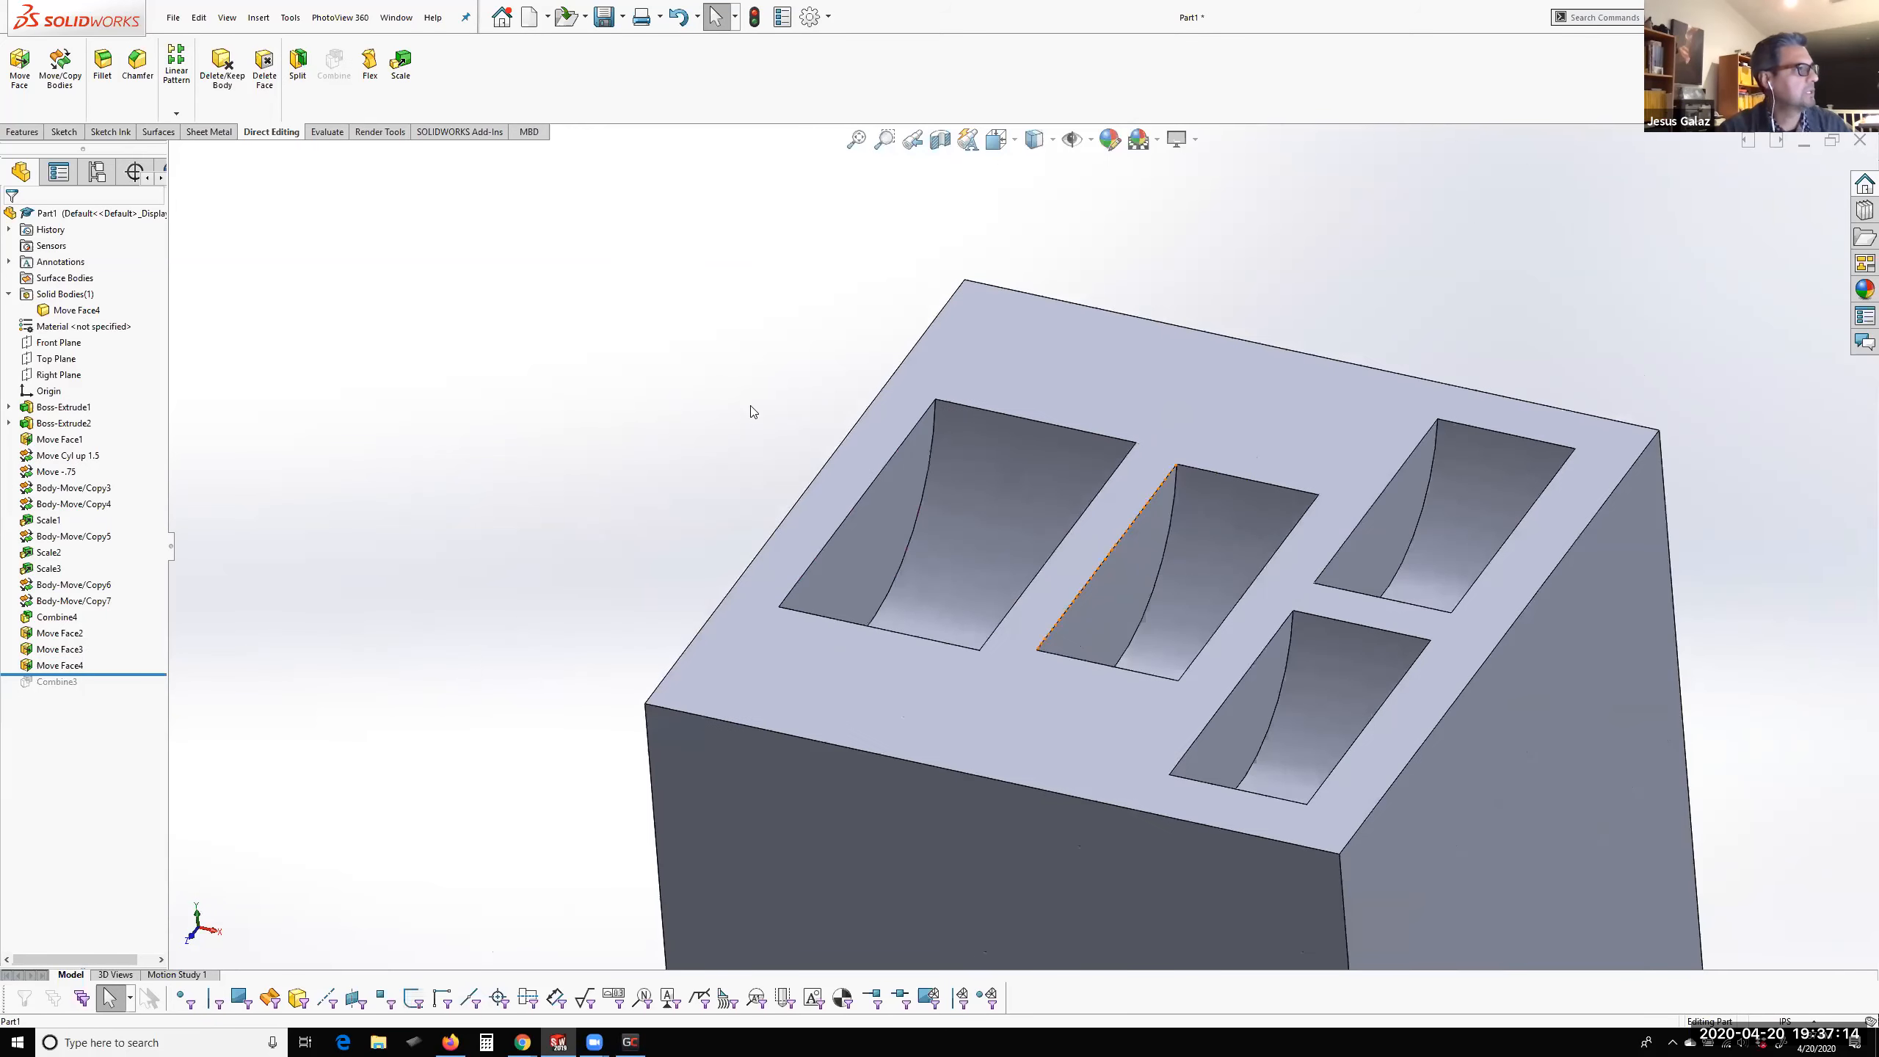
pyautogui.click(17, 83)
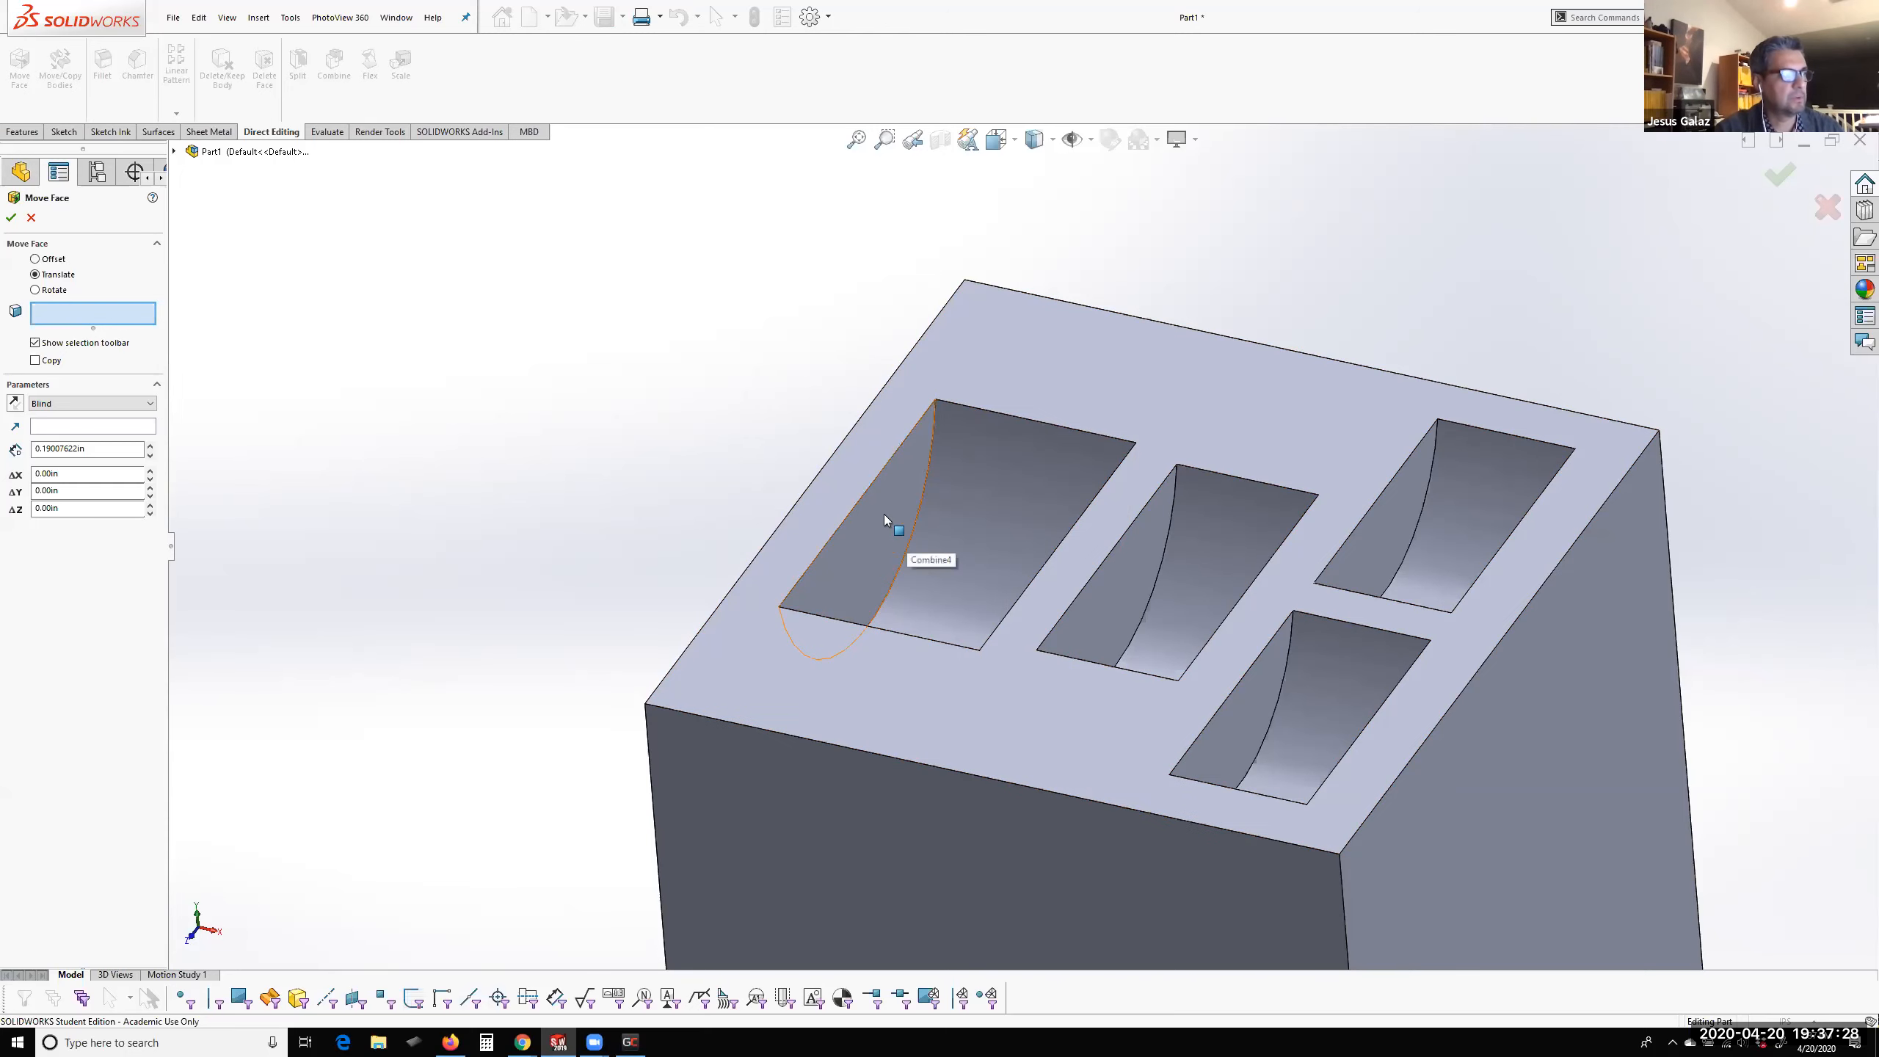
pyautogui.click(880, 538)
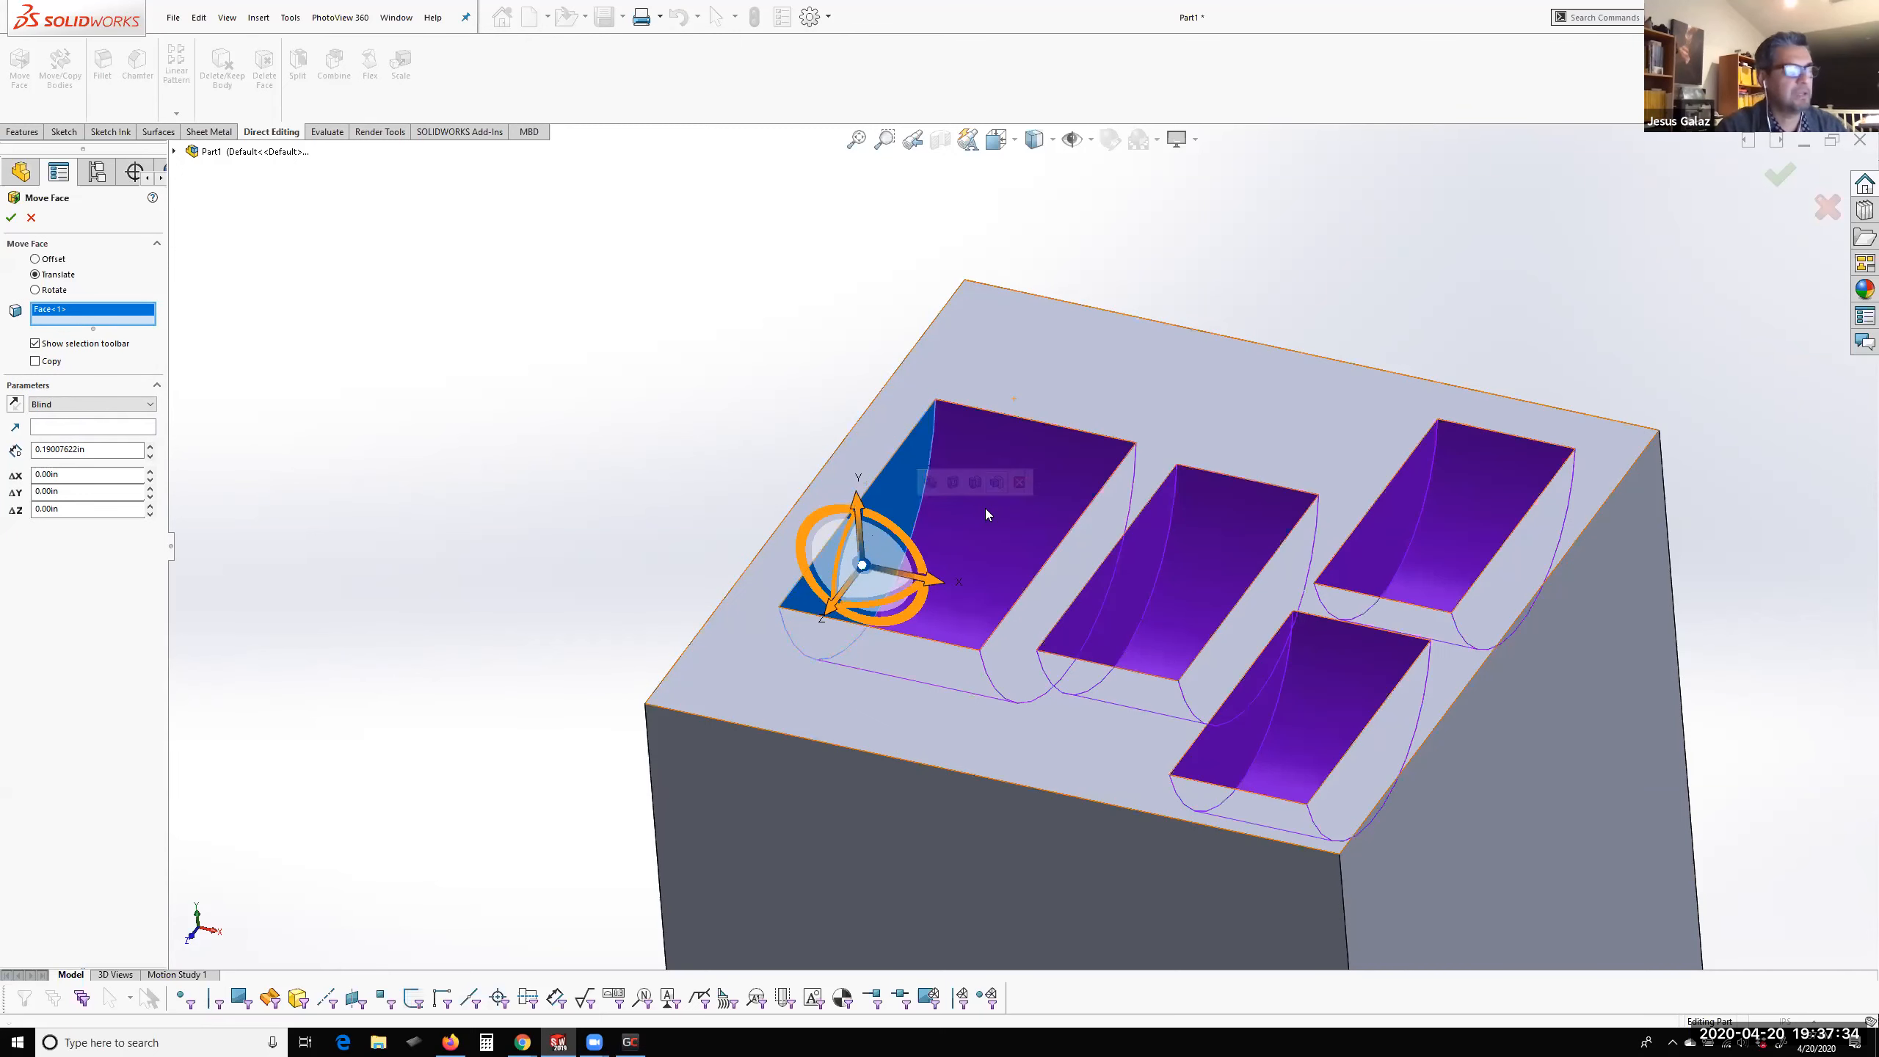
pyautogui.scroll(-3, 934, 576)
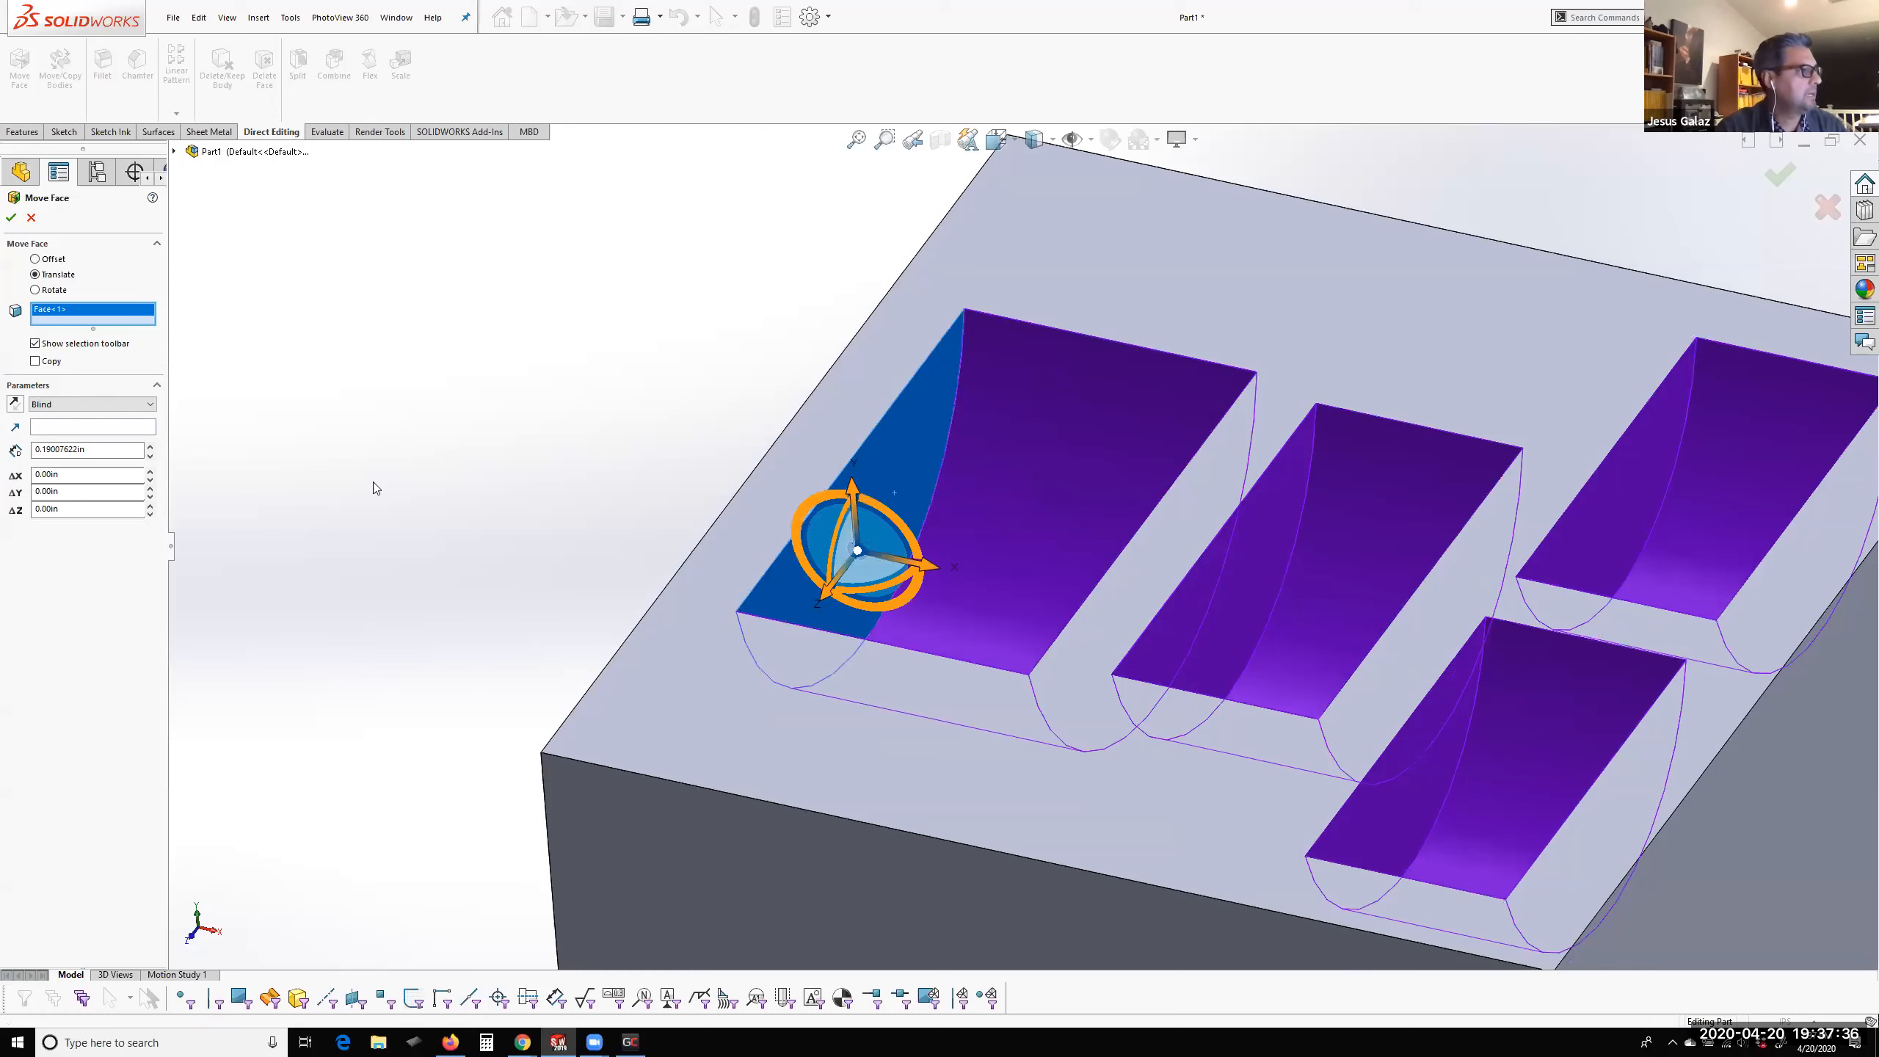
pyautogui.click(52, 291)
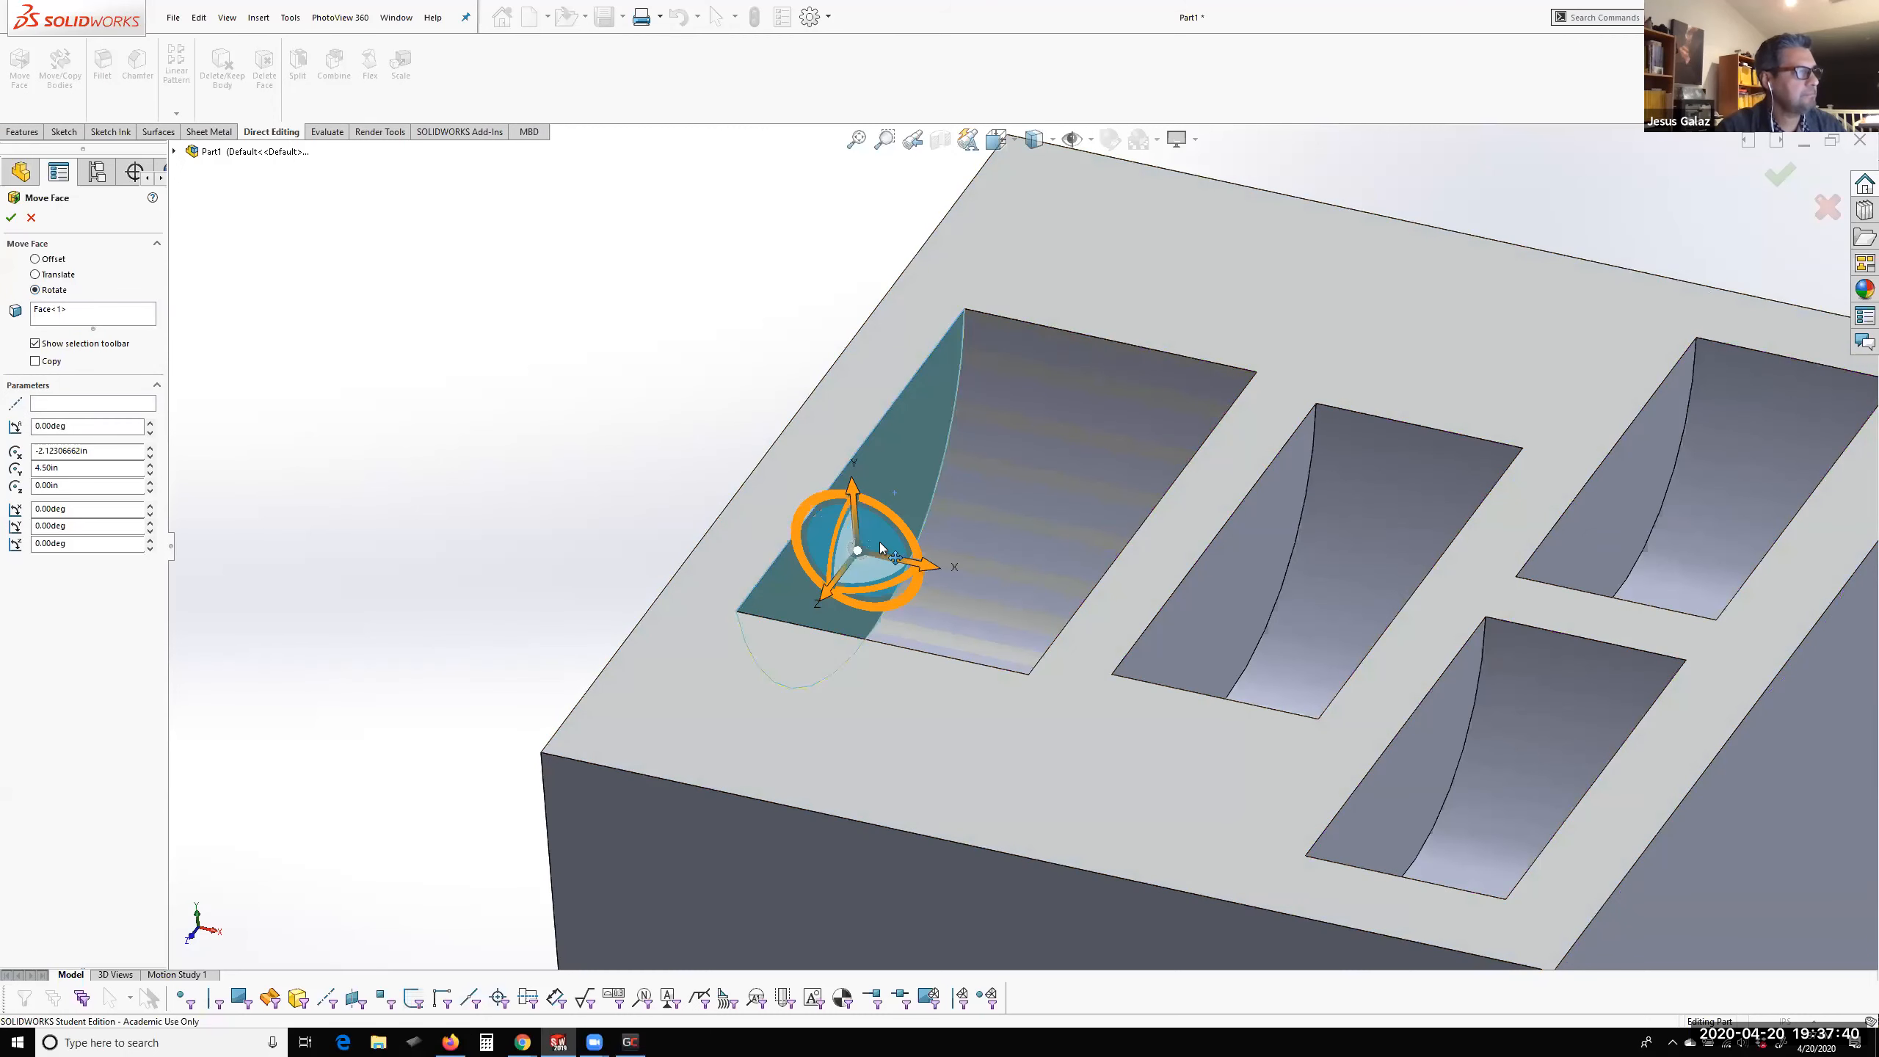
pyautogui.moveTo(896, 517); pyautogui.dragTo(880, 513)
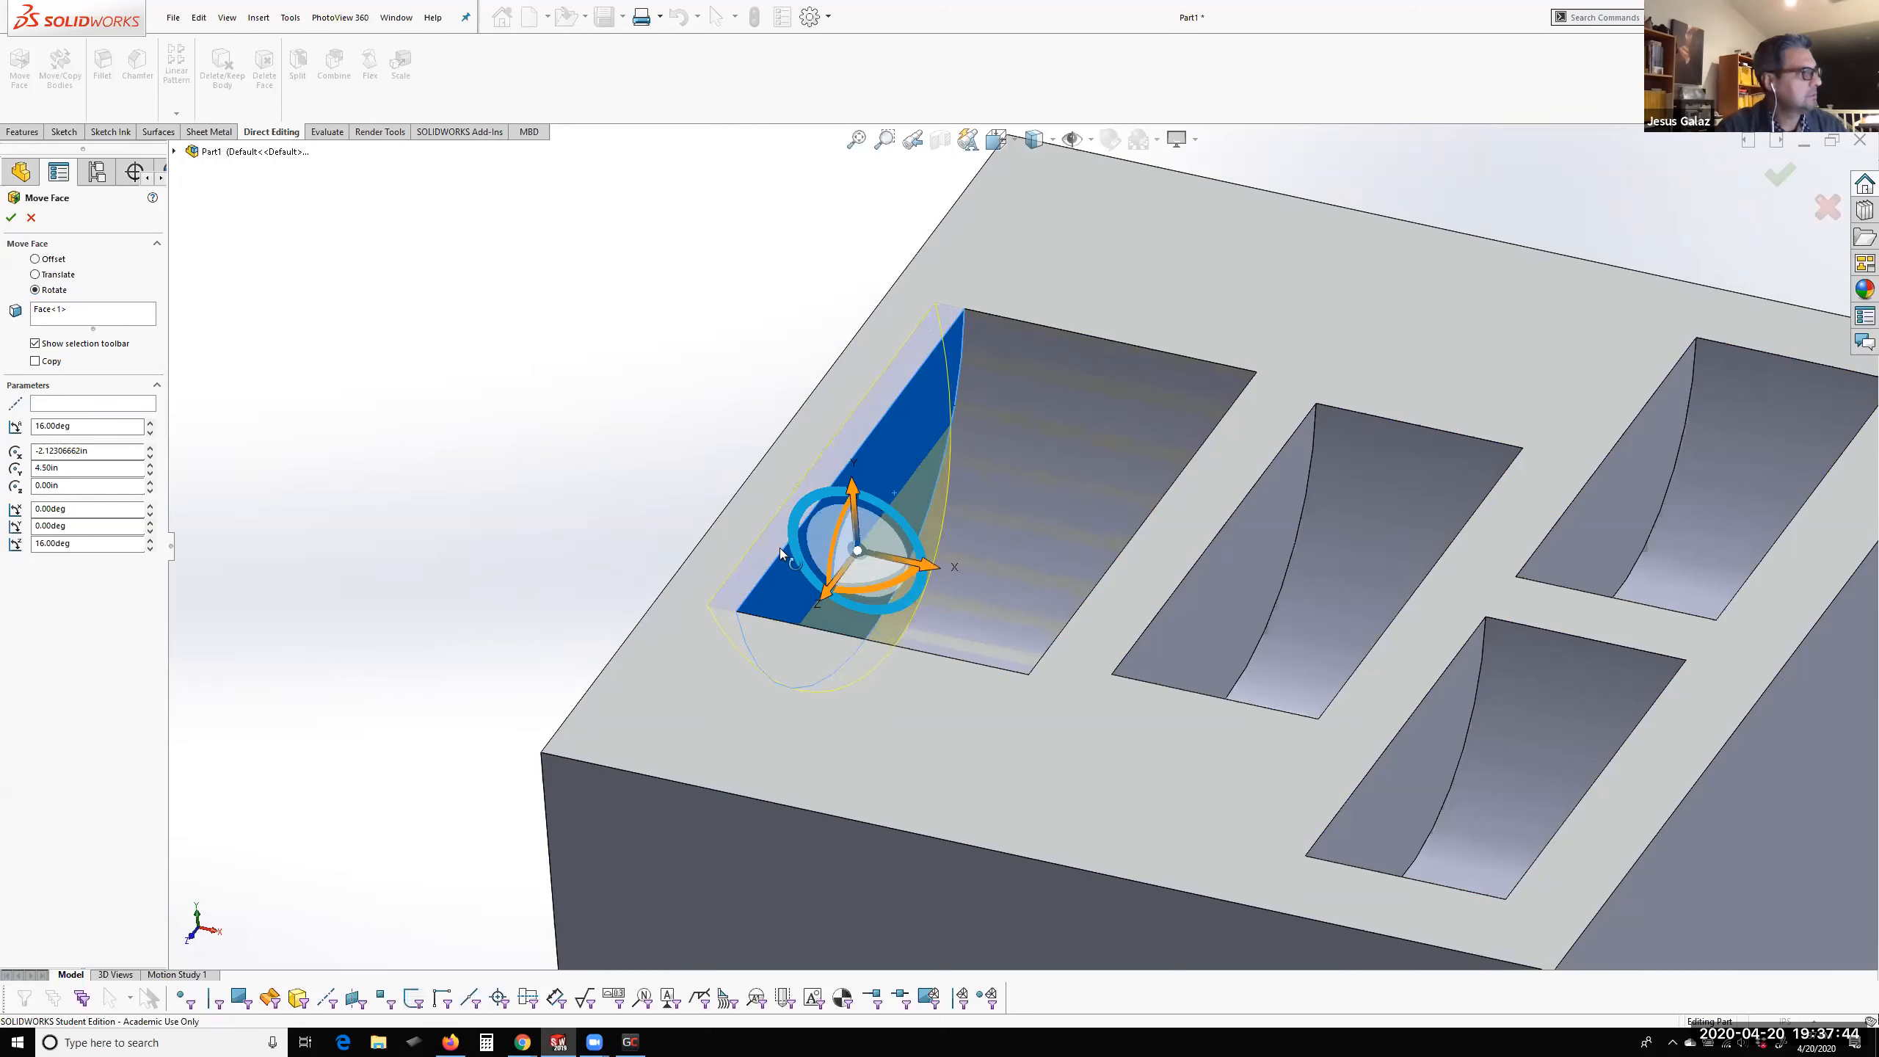
pyautogui.doubleClick(78, 427)
pyautogui.write('10')
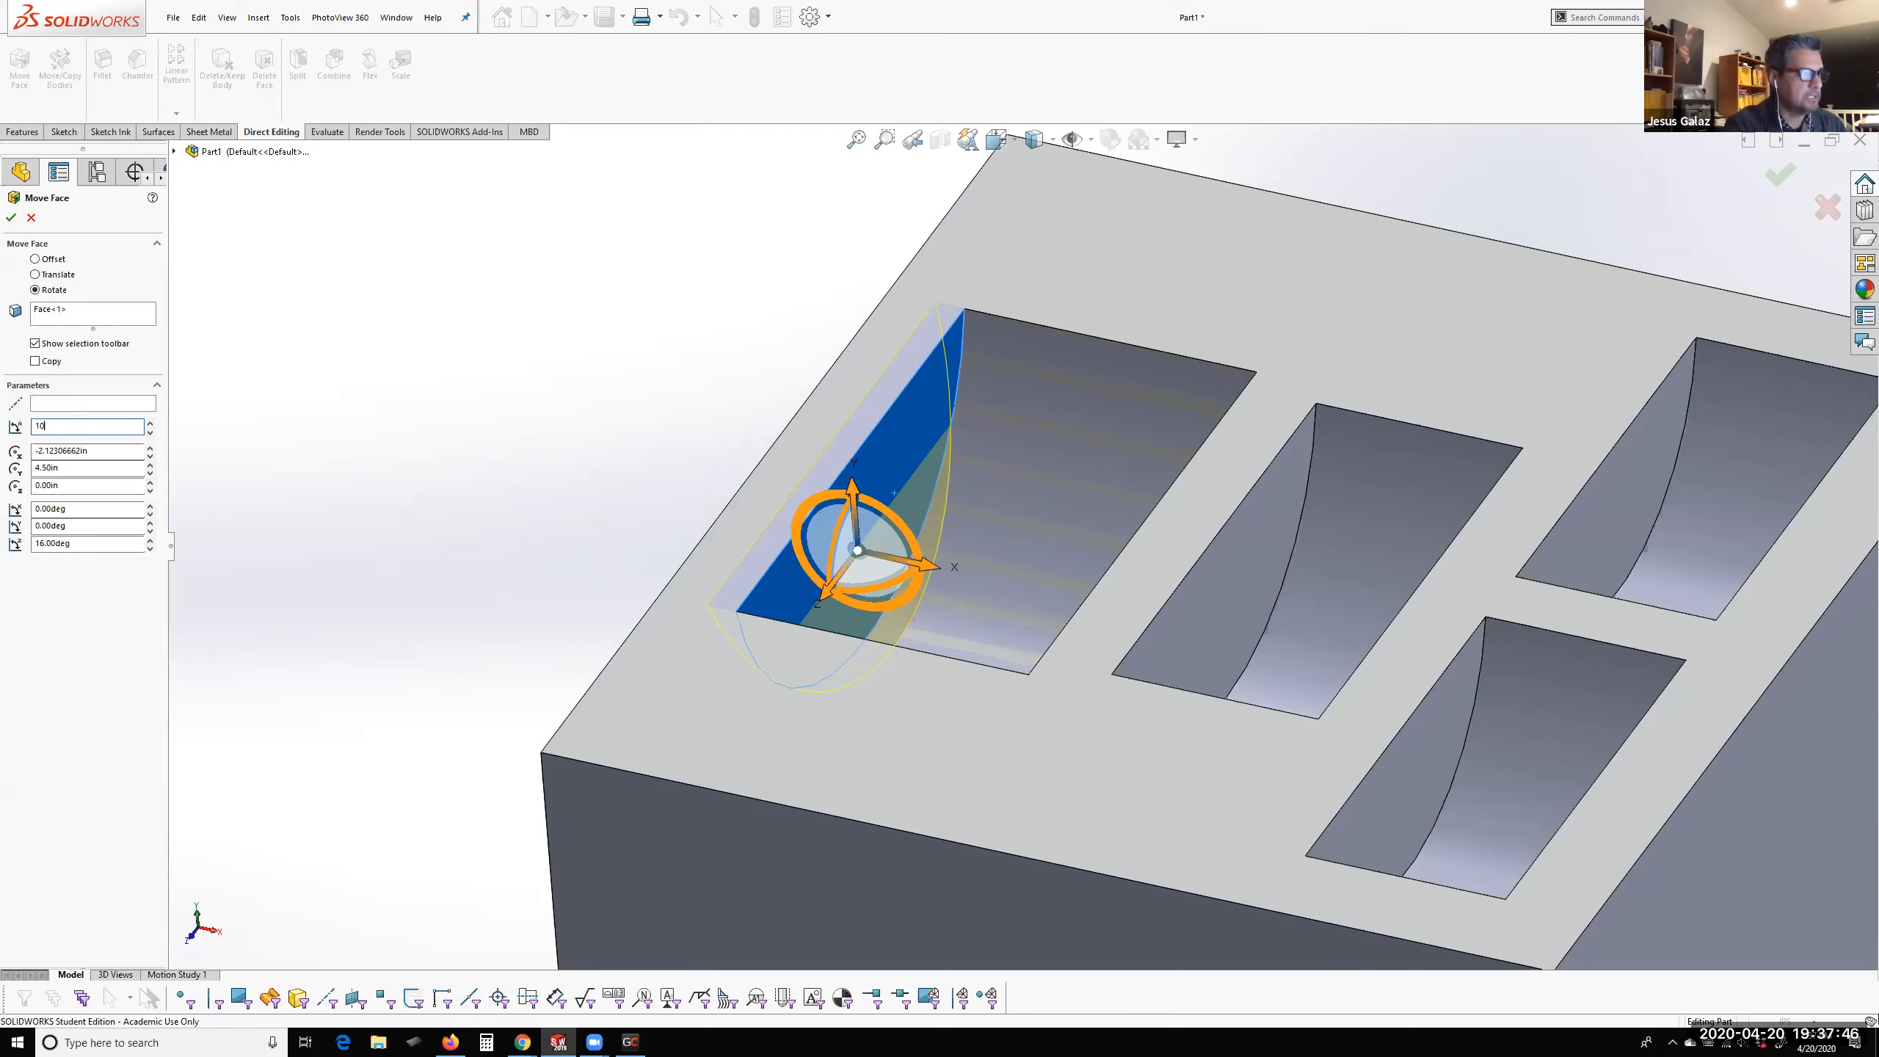
pyautogui.press('Return')
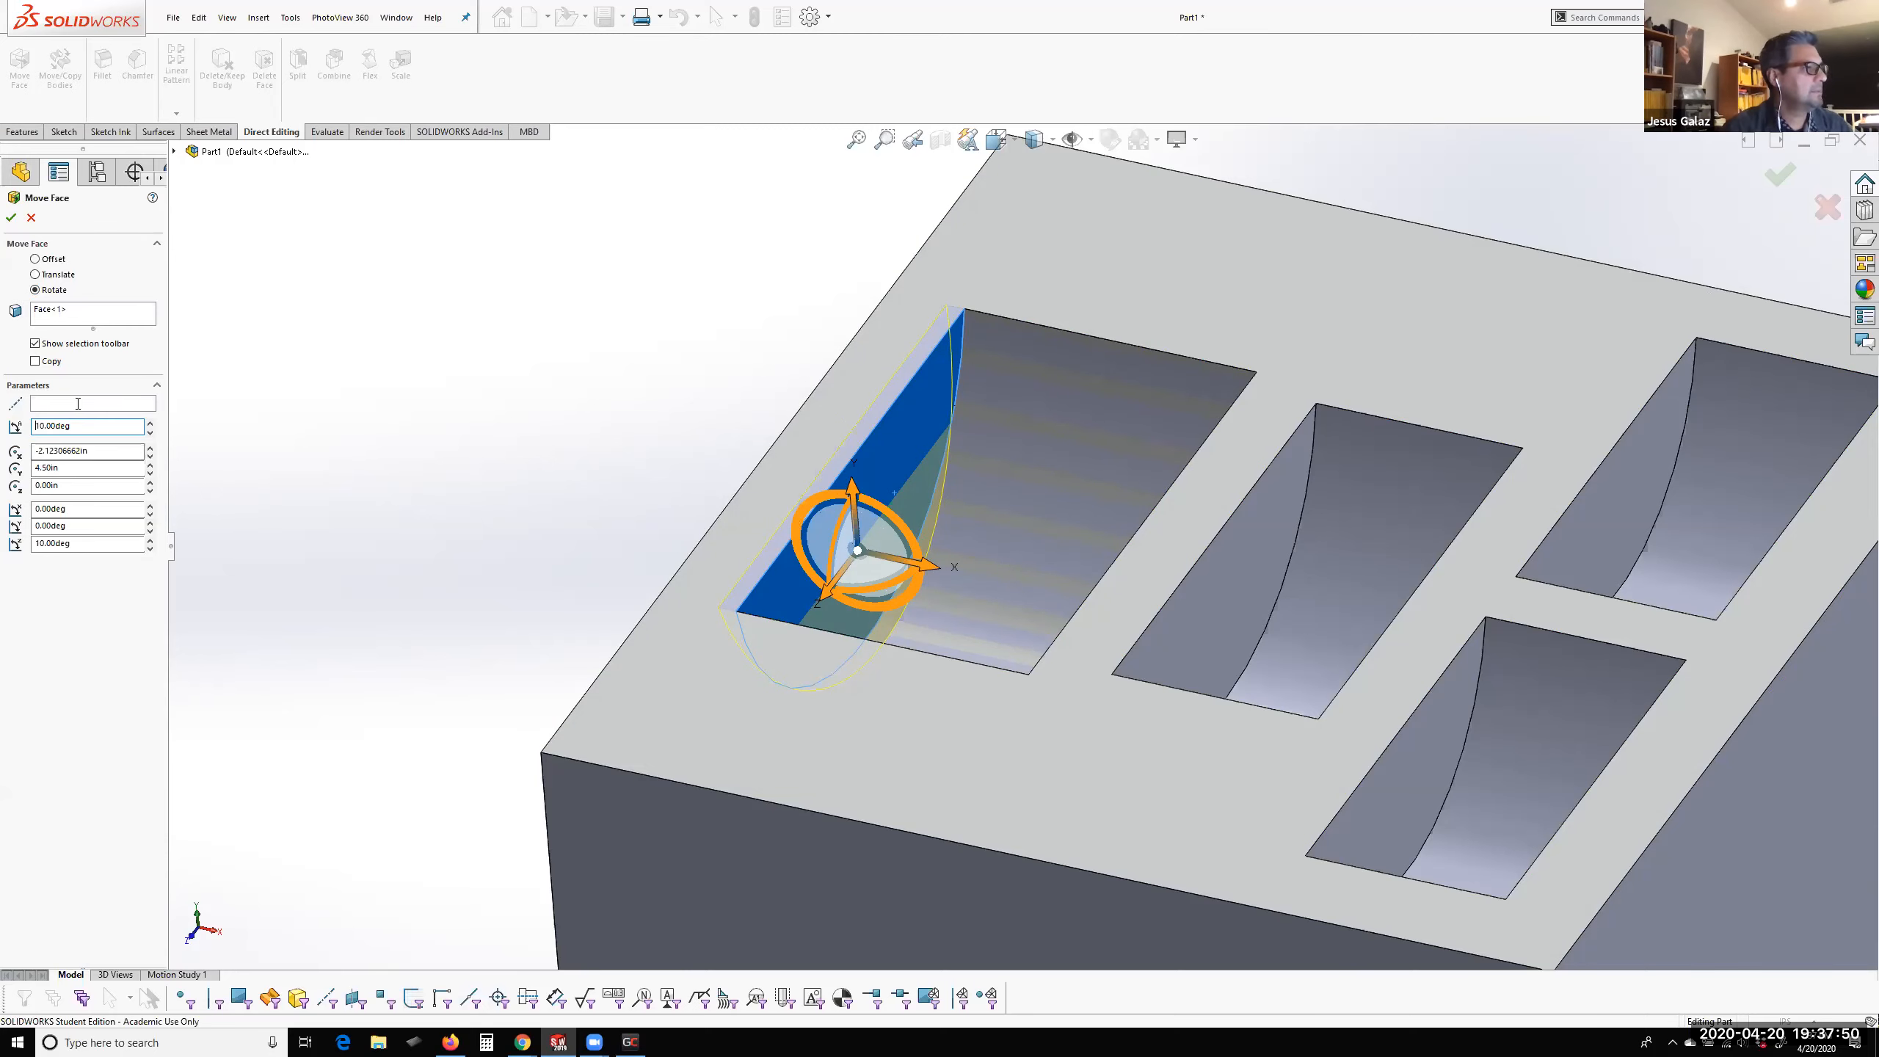
# Make the wall's top edge the rotation axis and complete the largest pocket's Move Face
pyautogui.scroll(-2, 823, 467)
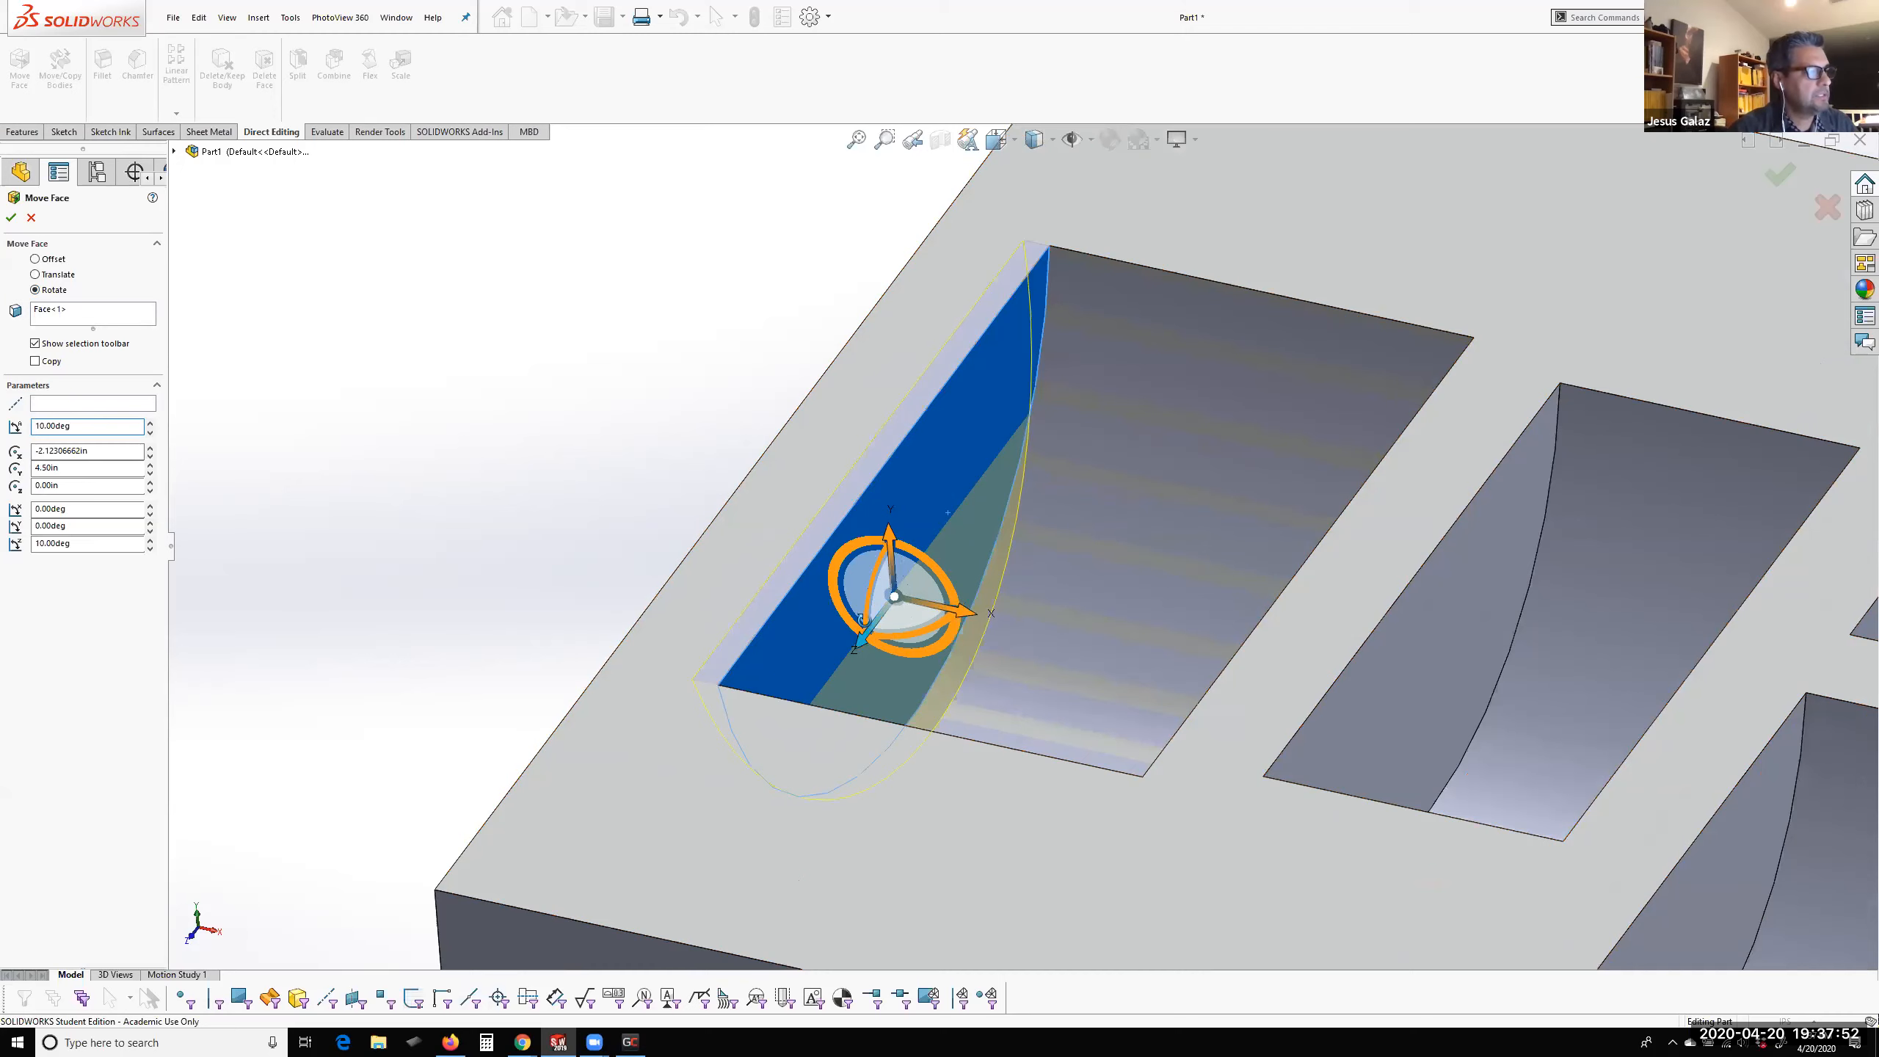
pyautogui.moveTo(882, 542); pyautogui.dragTo(913, 443, button='middle')
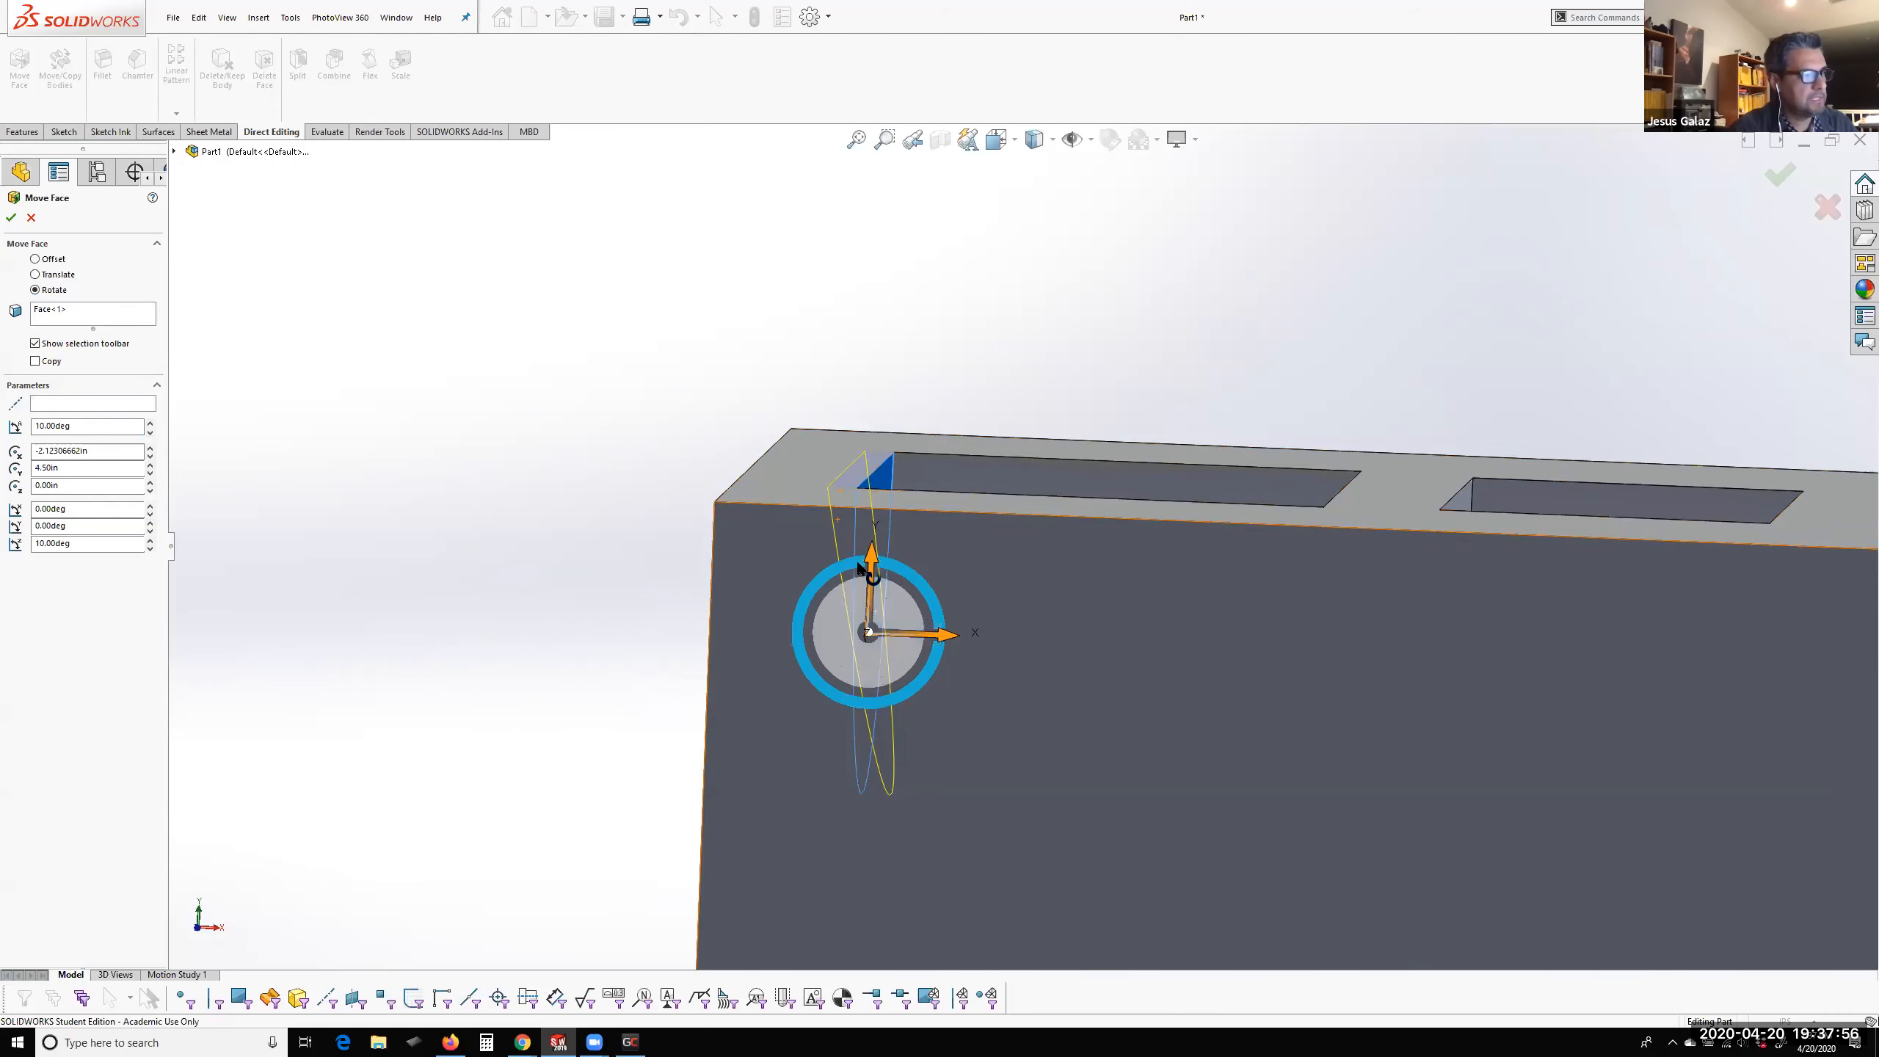
pyautogui.moveTo(888, 643); pyautogui.dragTo(858, 700, button='middle')
pyautogui.scroll(5, 1064, 499)
pyautogui.scroll(-4, 1036, 519)
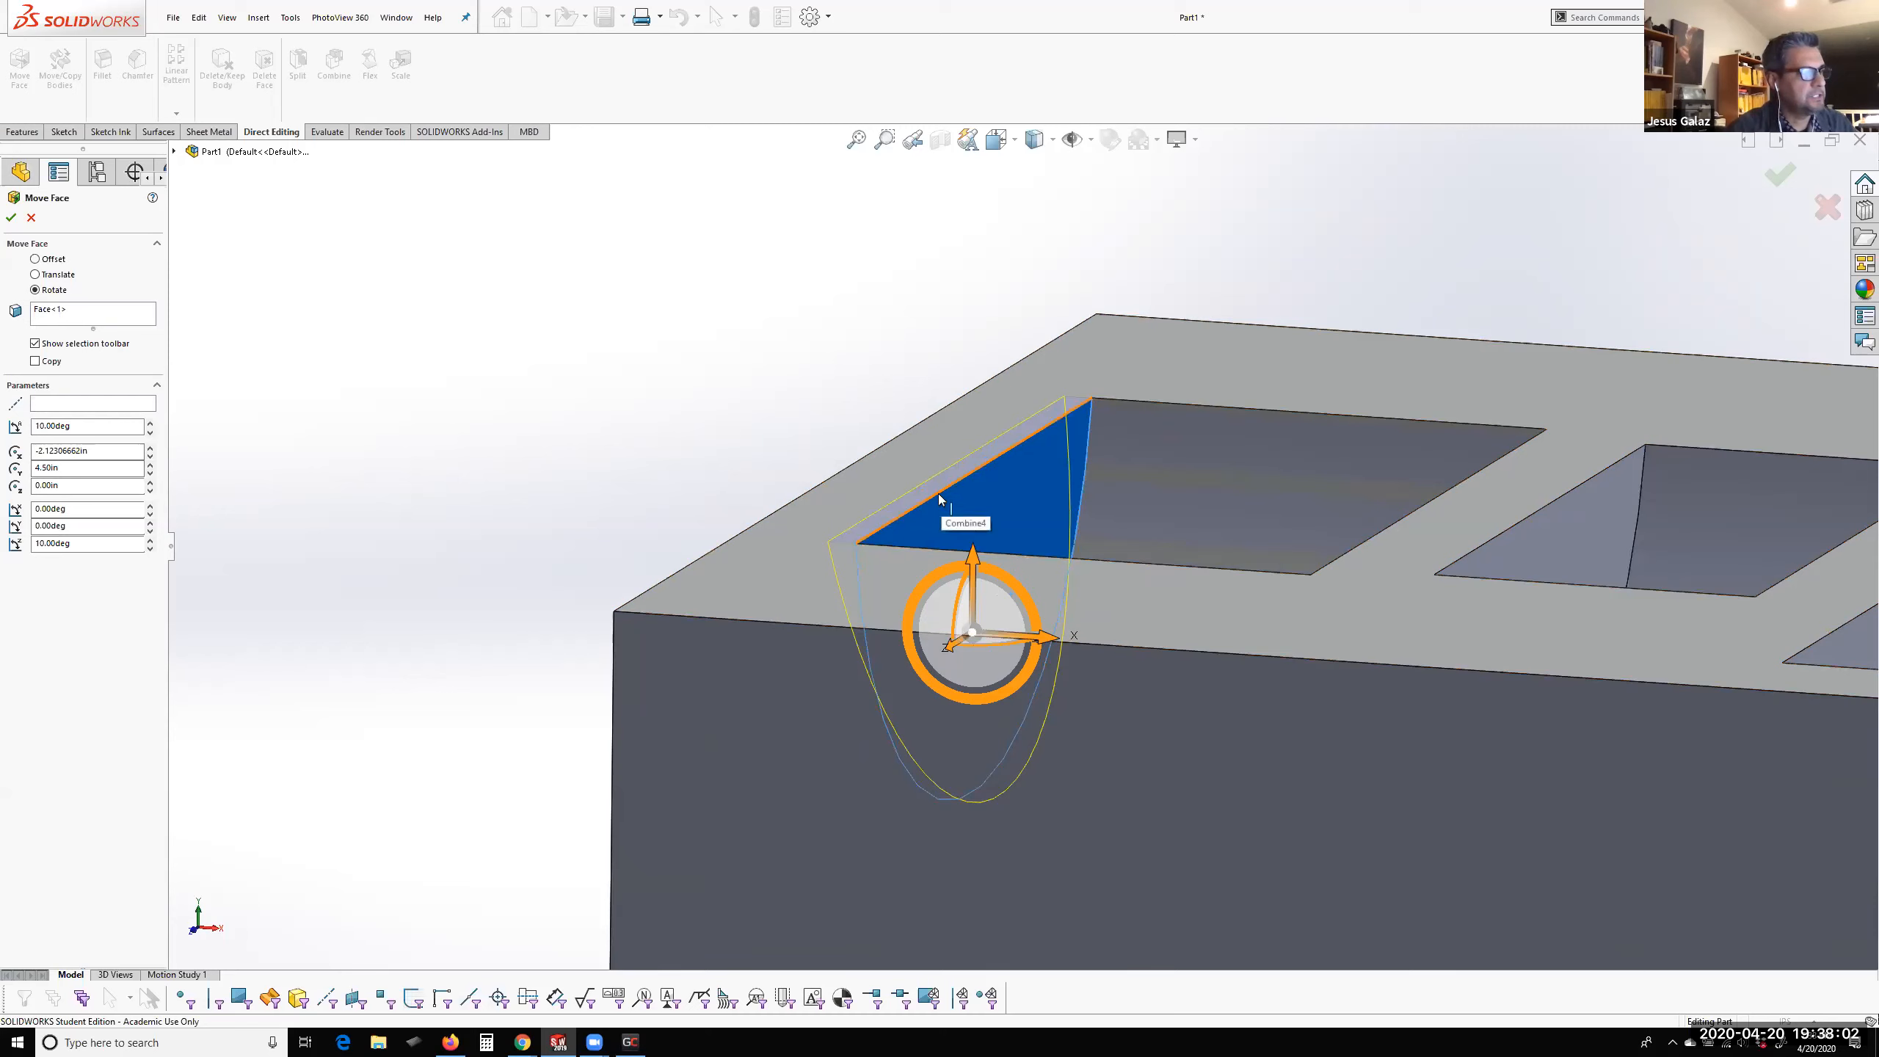
pyautogui.click(55, 405)
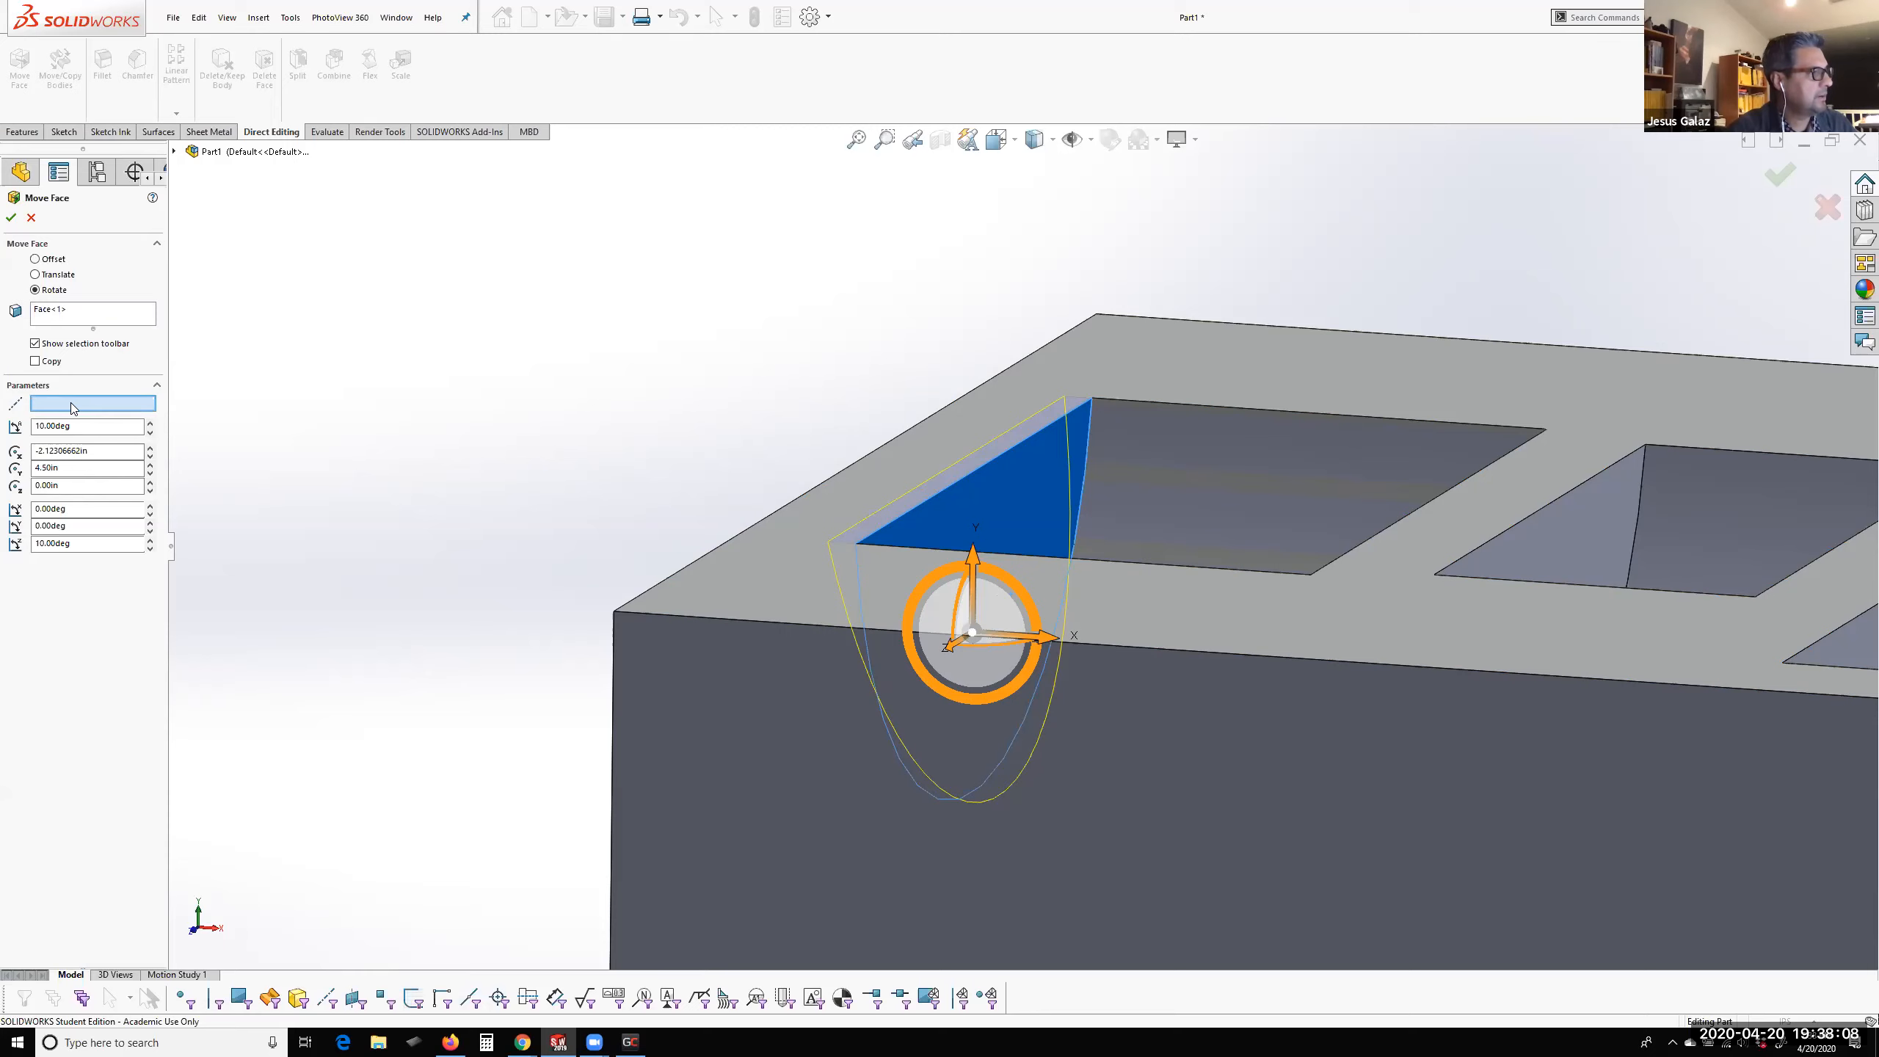
pyautogui.click(968, 479)
pyautogui.moveTo(969, 609); pyautogui.dragTo(1007, 594, button='middle')
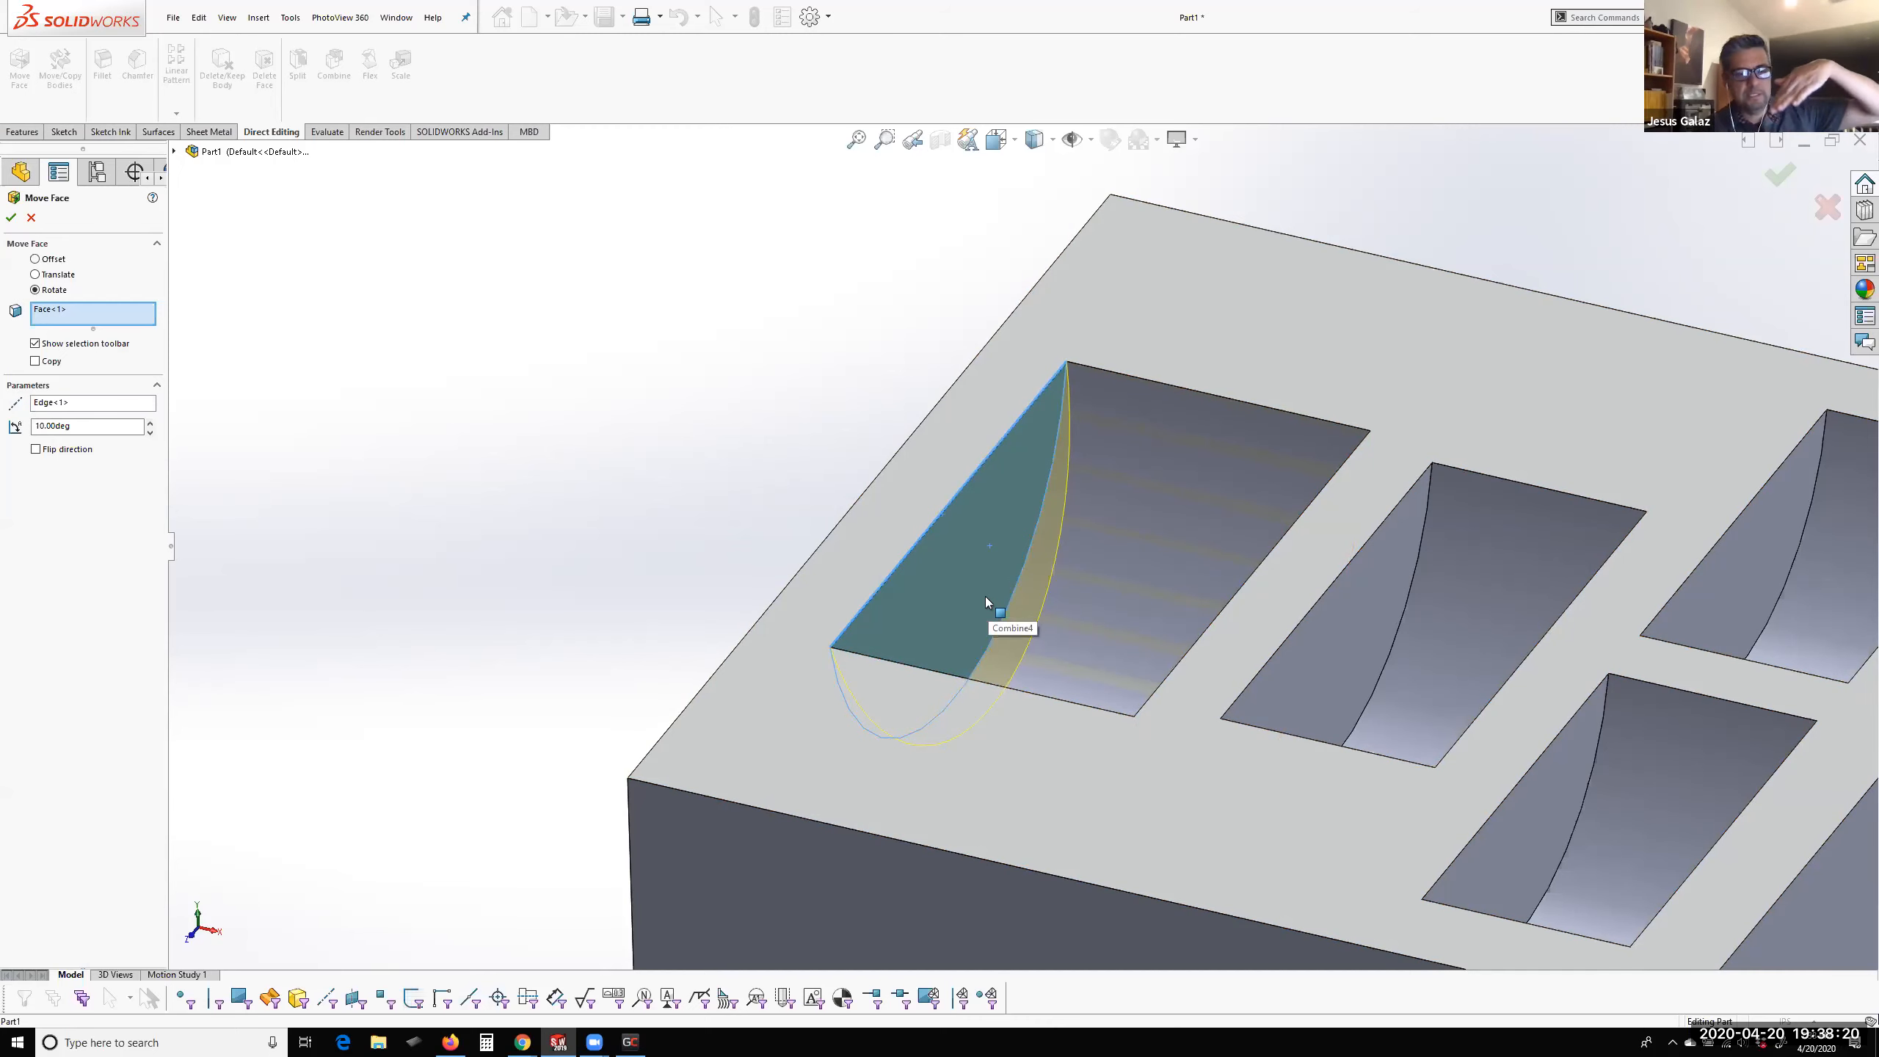
pyautogui.moveTo(1032, 567); pyautogui.dragTo(1050, 561, button='middle')
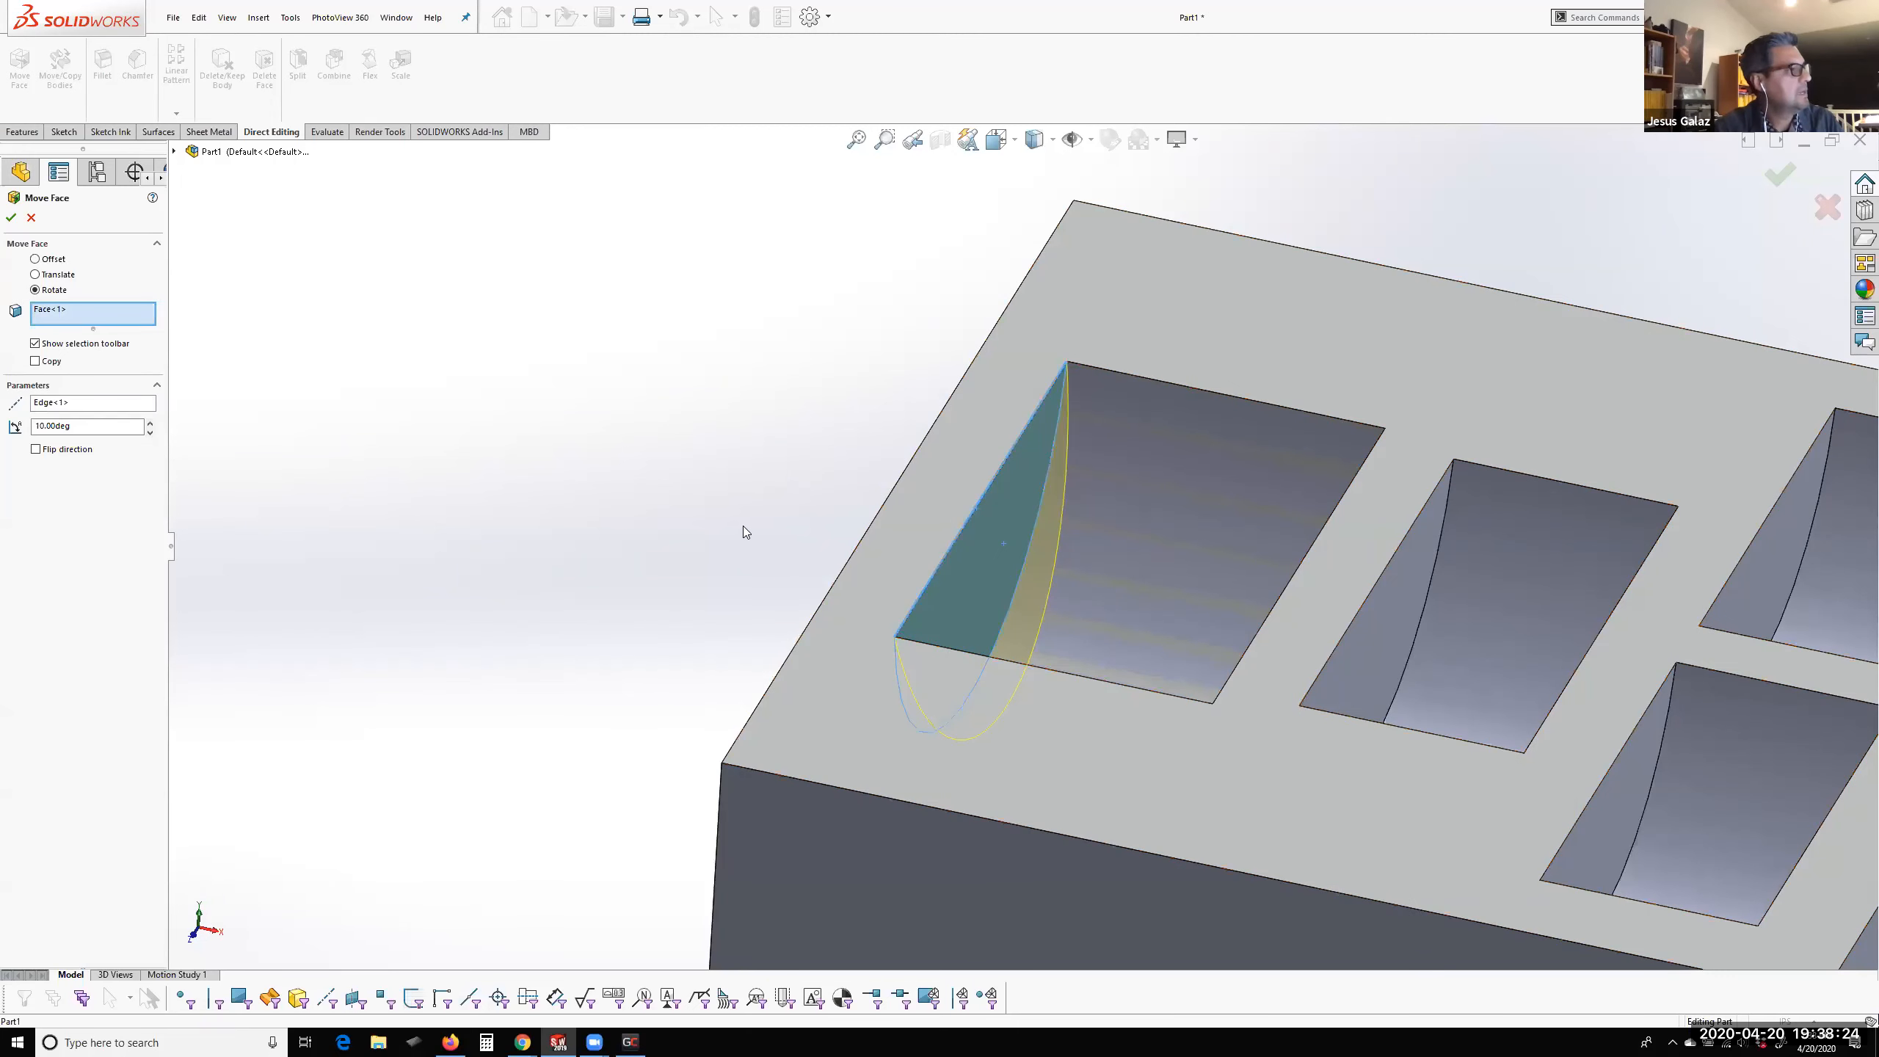
pyautogui.click(10, 219)
# Rotate the middle pocket's flat side wall 10 degrees about its top edge with Move Face
pyautogui.moveTo(1164, 652); pyautogui.dragTo(1064, 620, button='middle')
pyautogui.scroll(6, 1157, 433)
pyautogui.scroll(-5, 1170, 440)
pyautogui.moveTo(976, 468); pyautogui.dragTo(781, 527, button='middle')
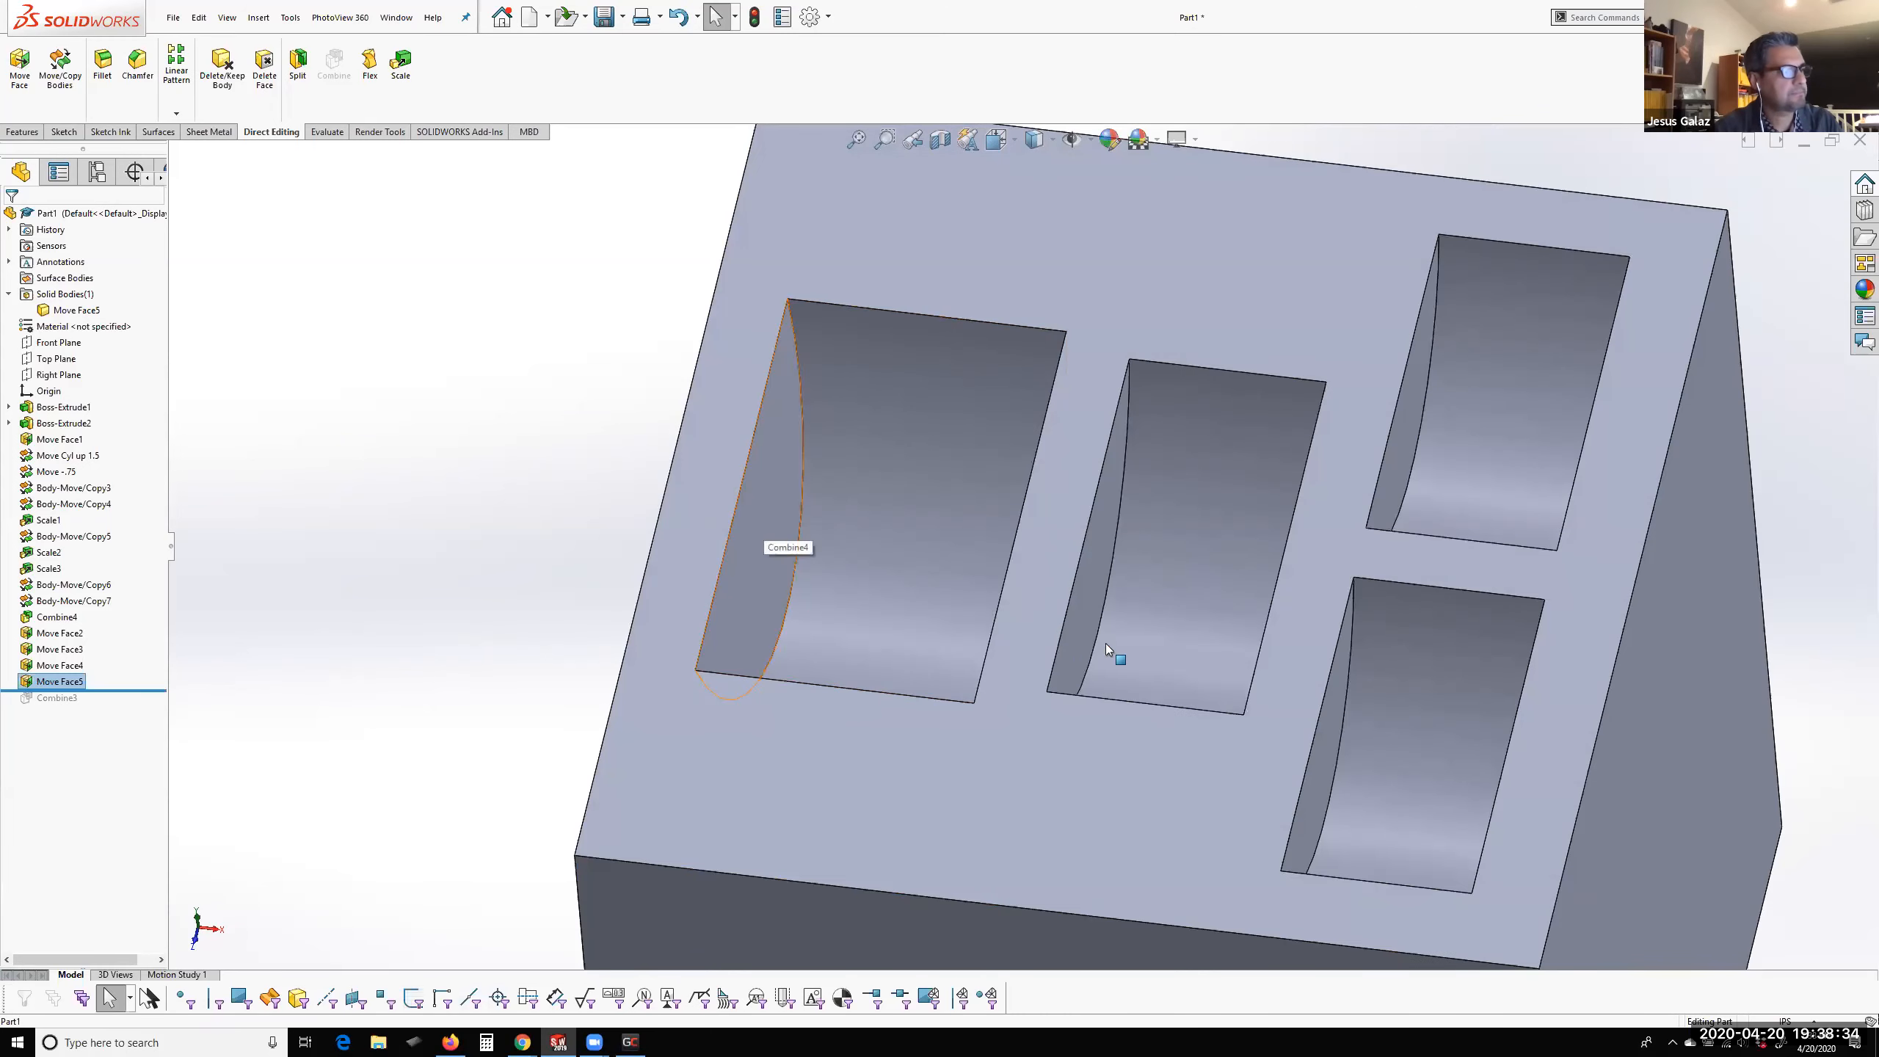
pyautogui.click(1077, 624)
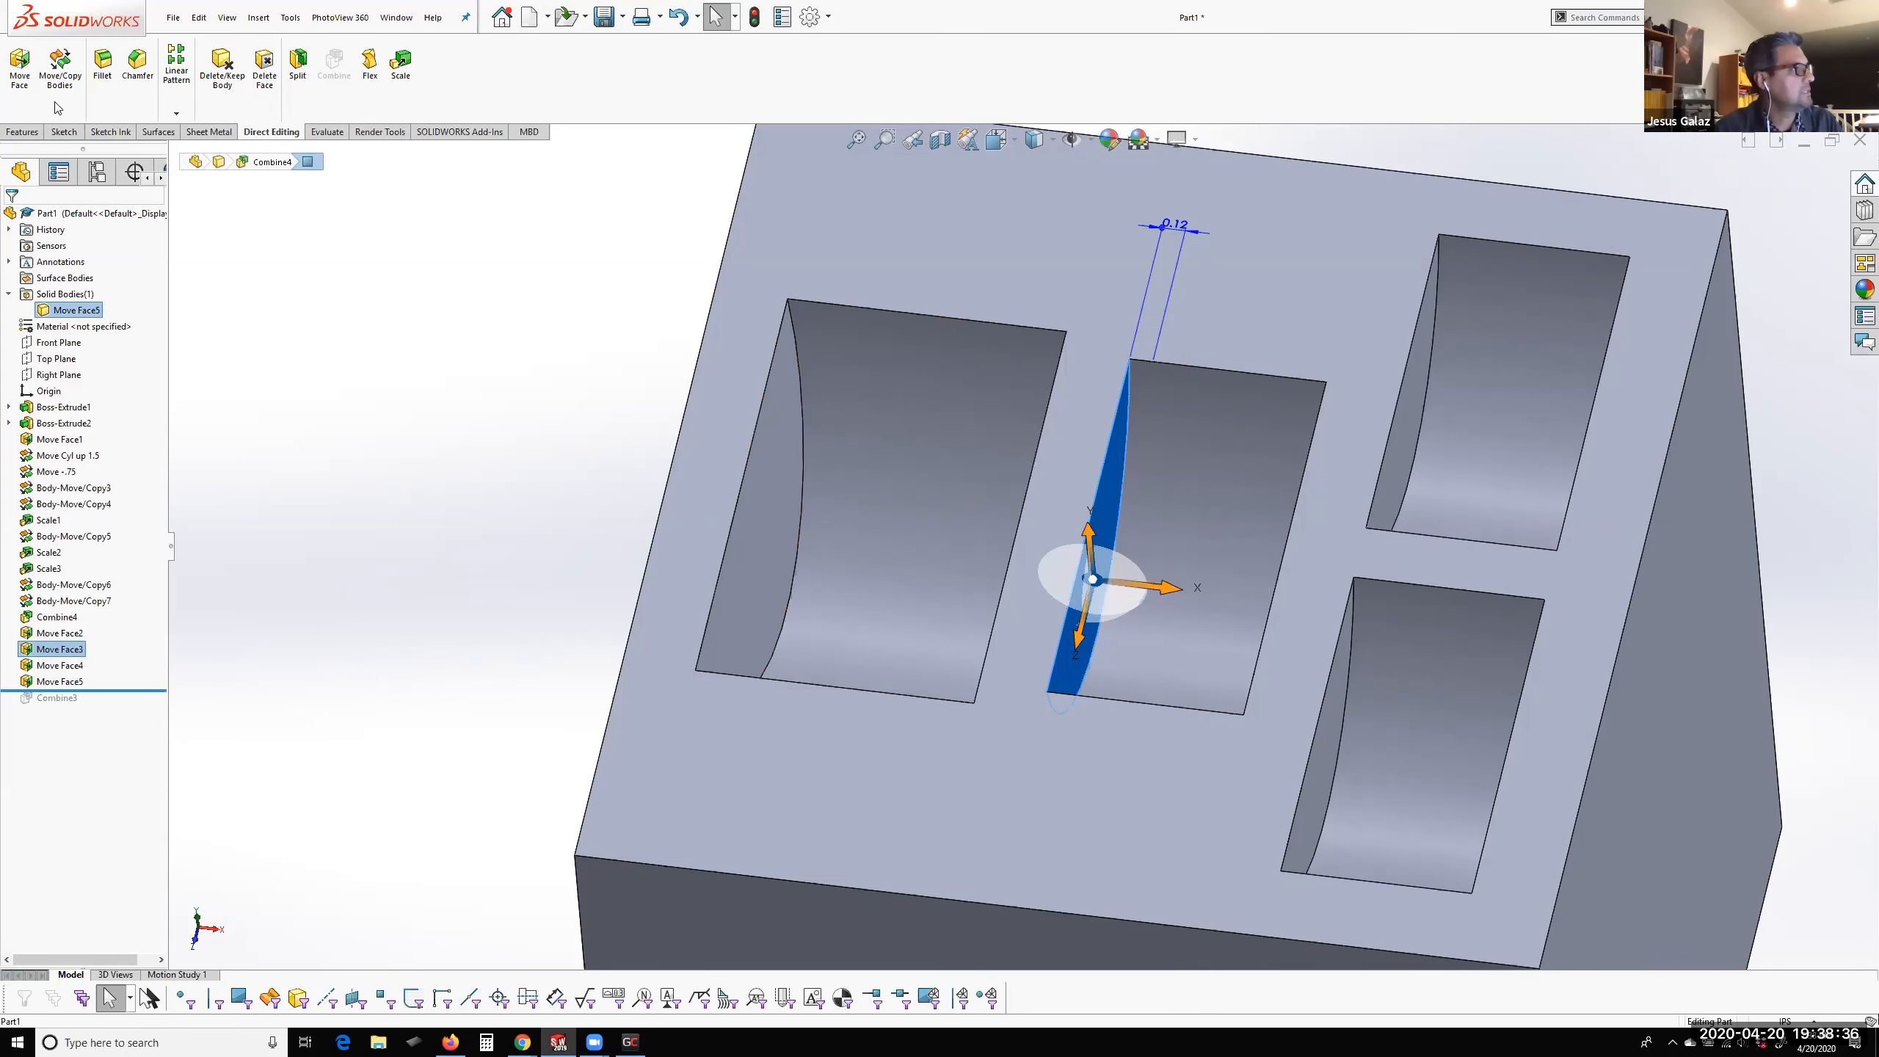
pyautogui.click(19, 66)
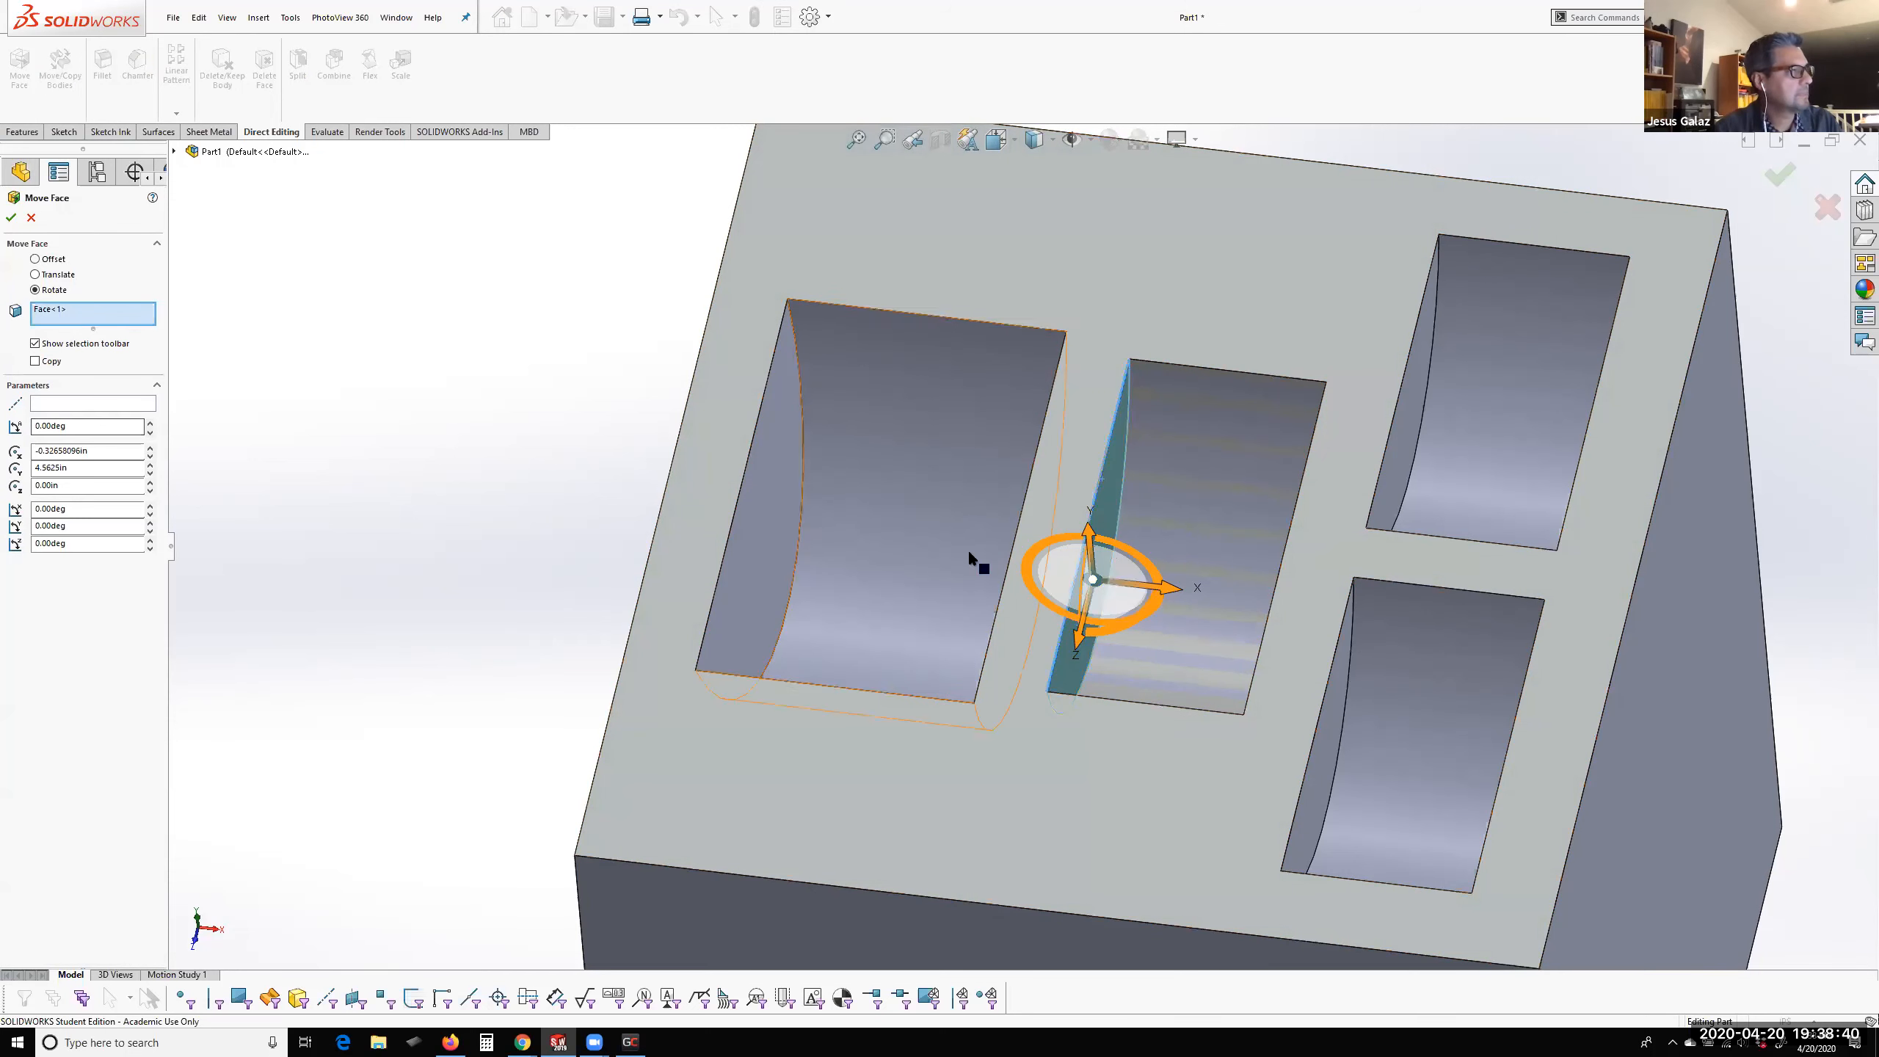
pyautogui.click(88, 403)
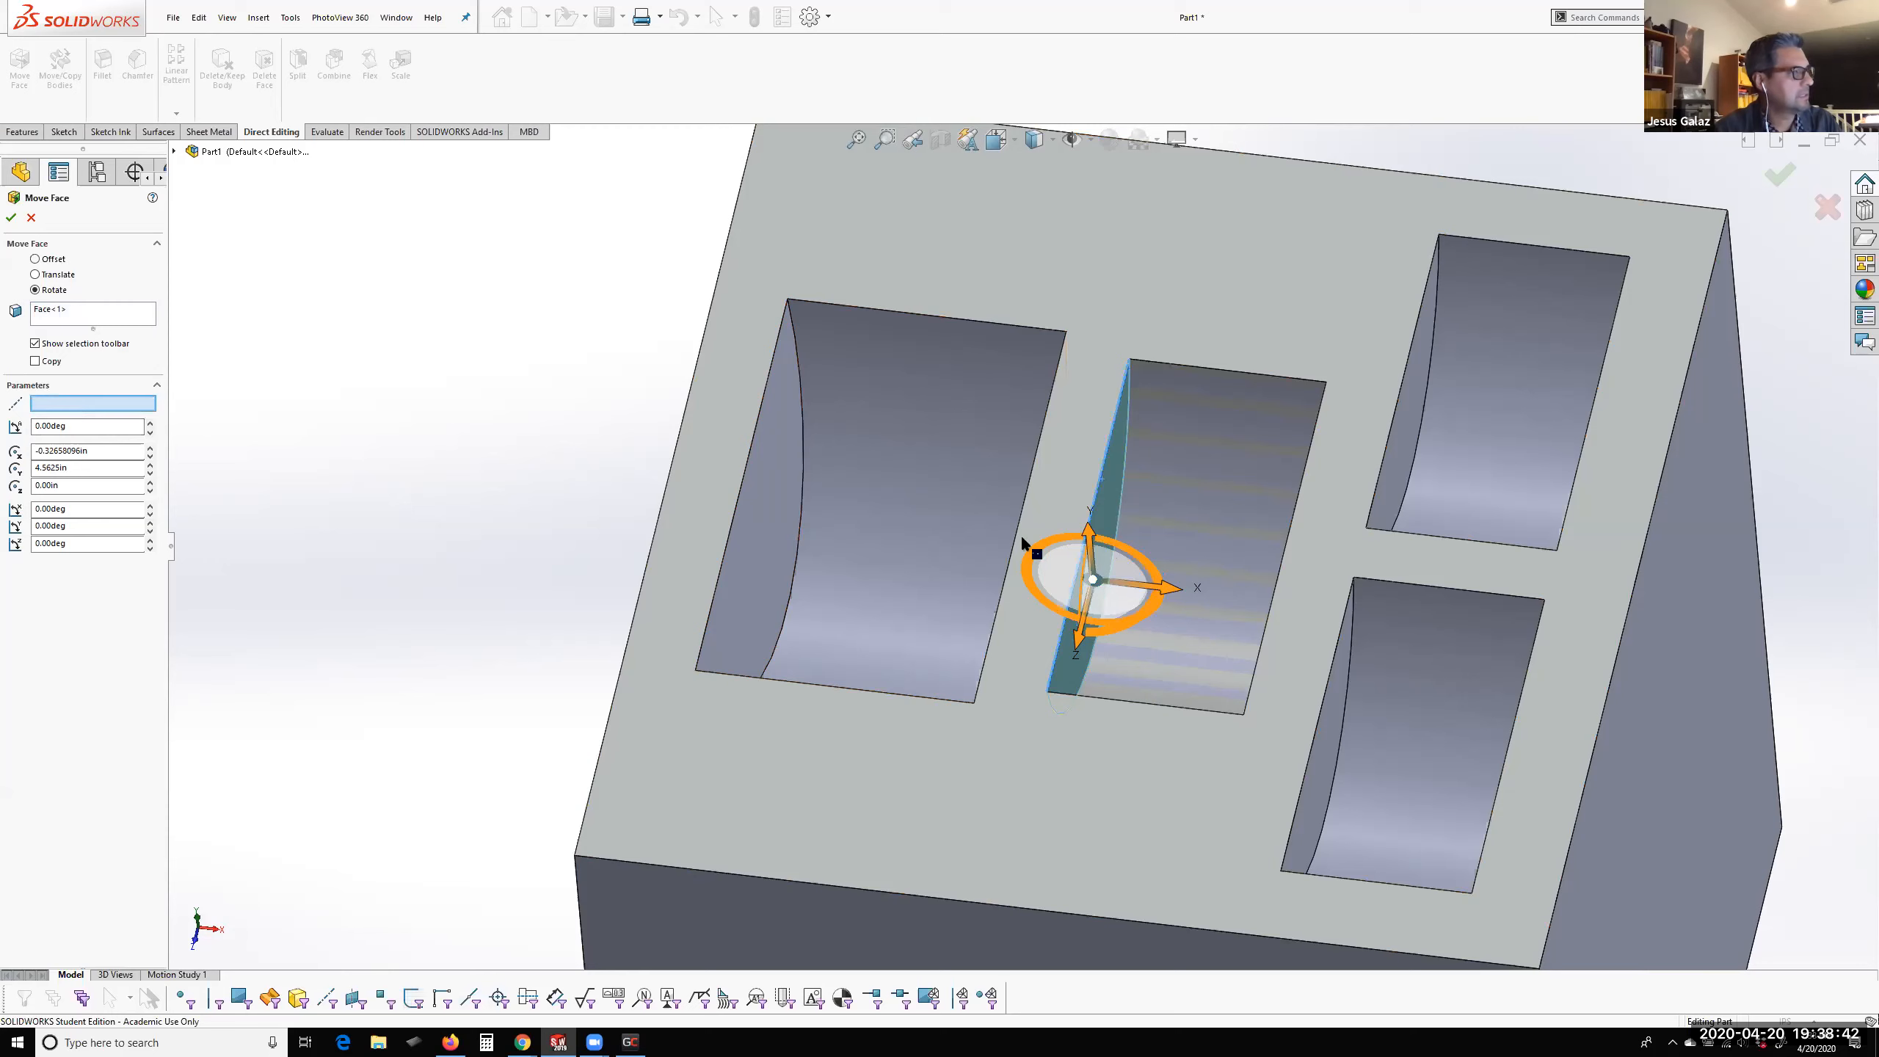
pyautogui.click(1103, 464)
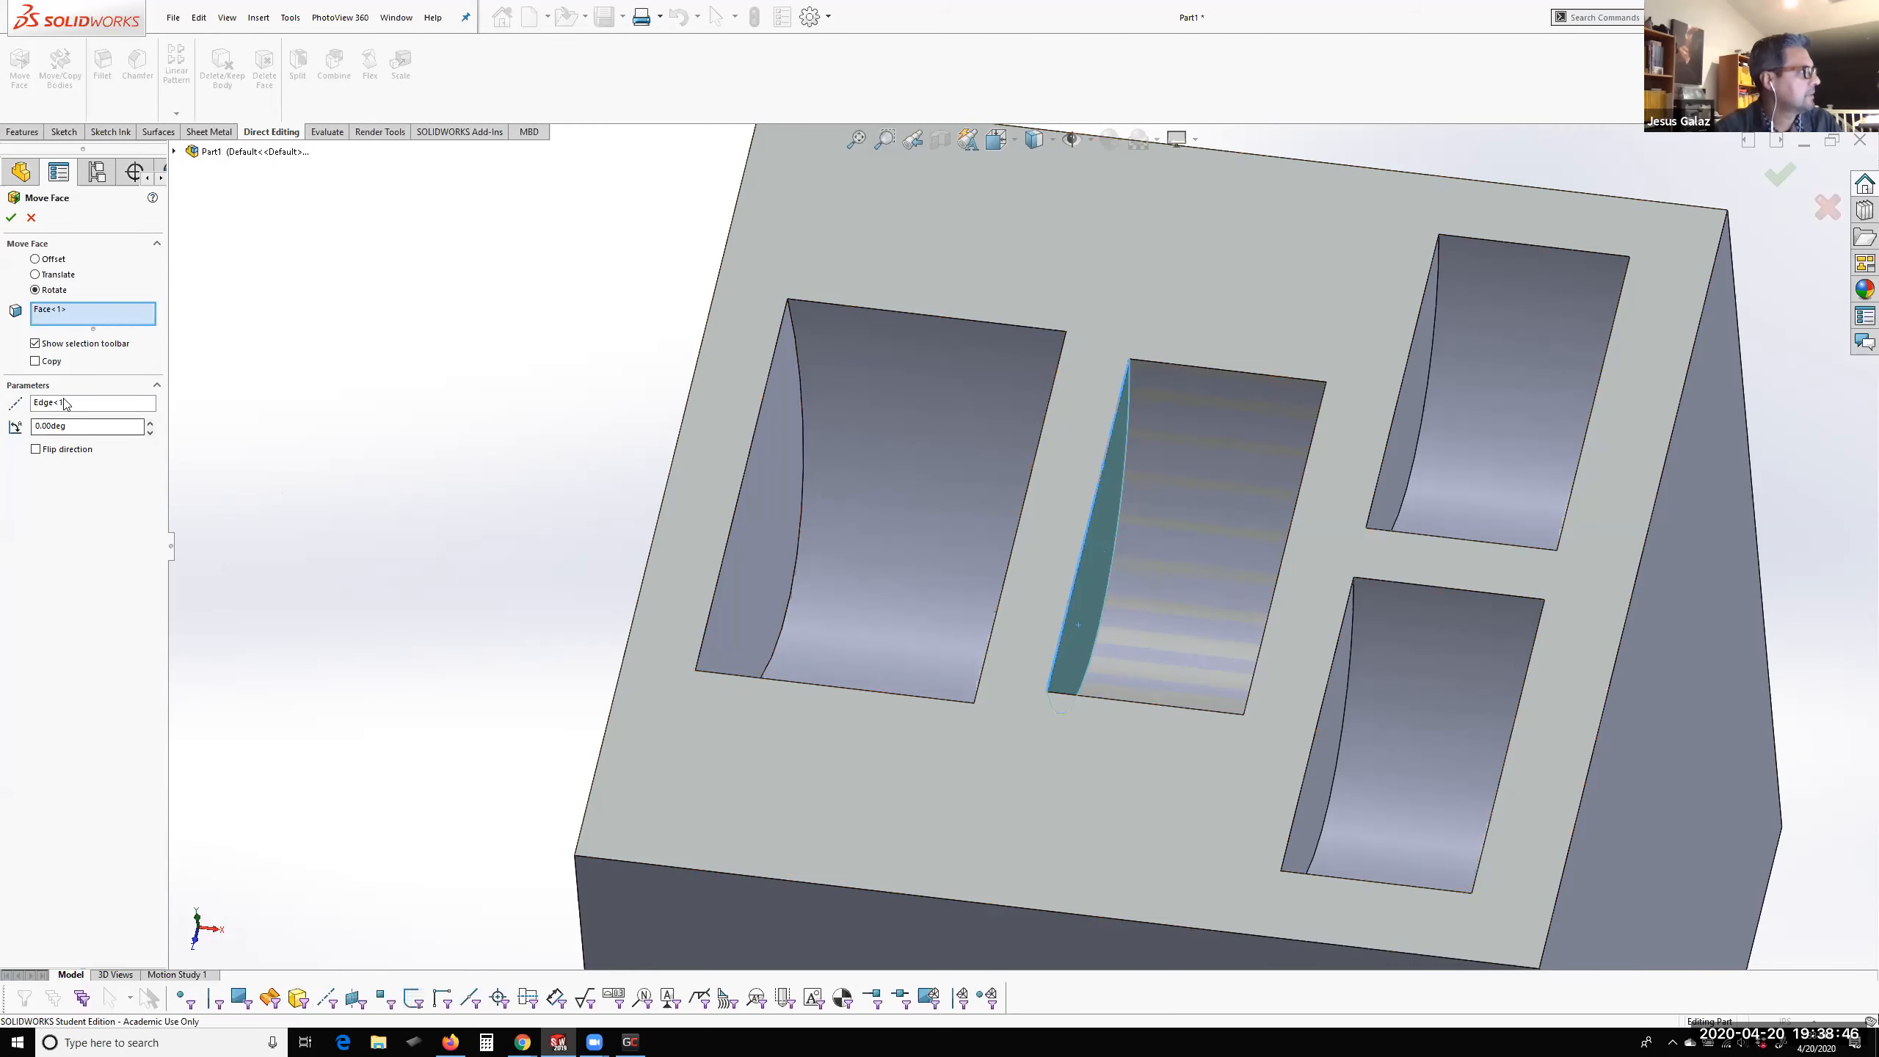
pyautogui.click(75, 426)
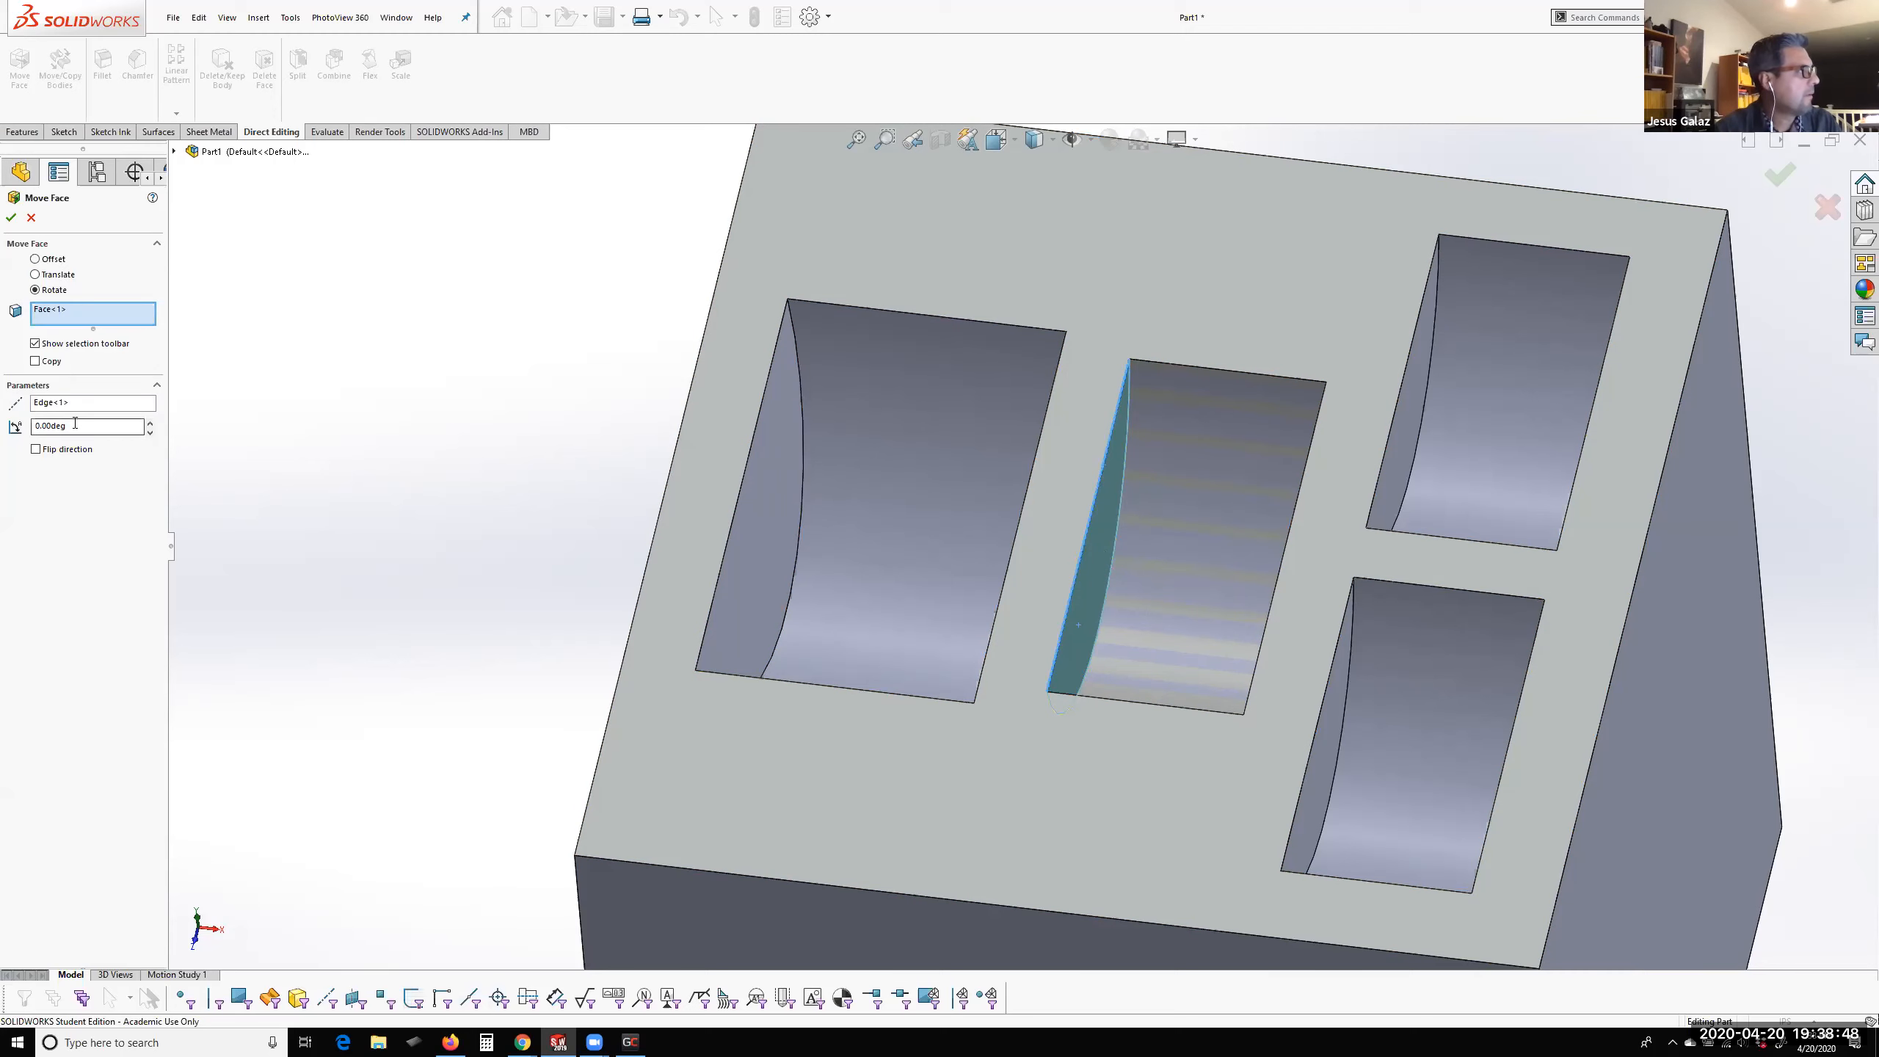
pyautogui.write('10')
pyautogui.press('Return')
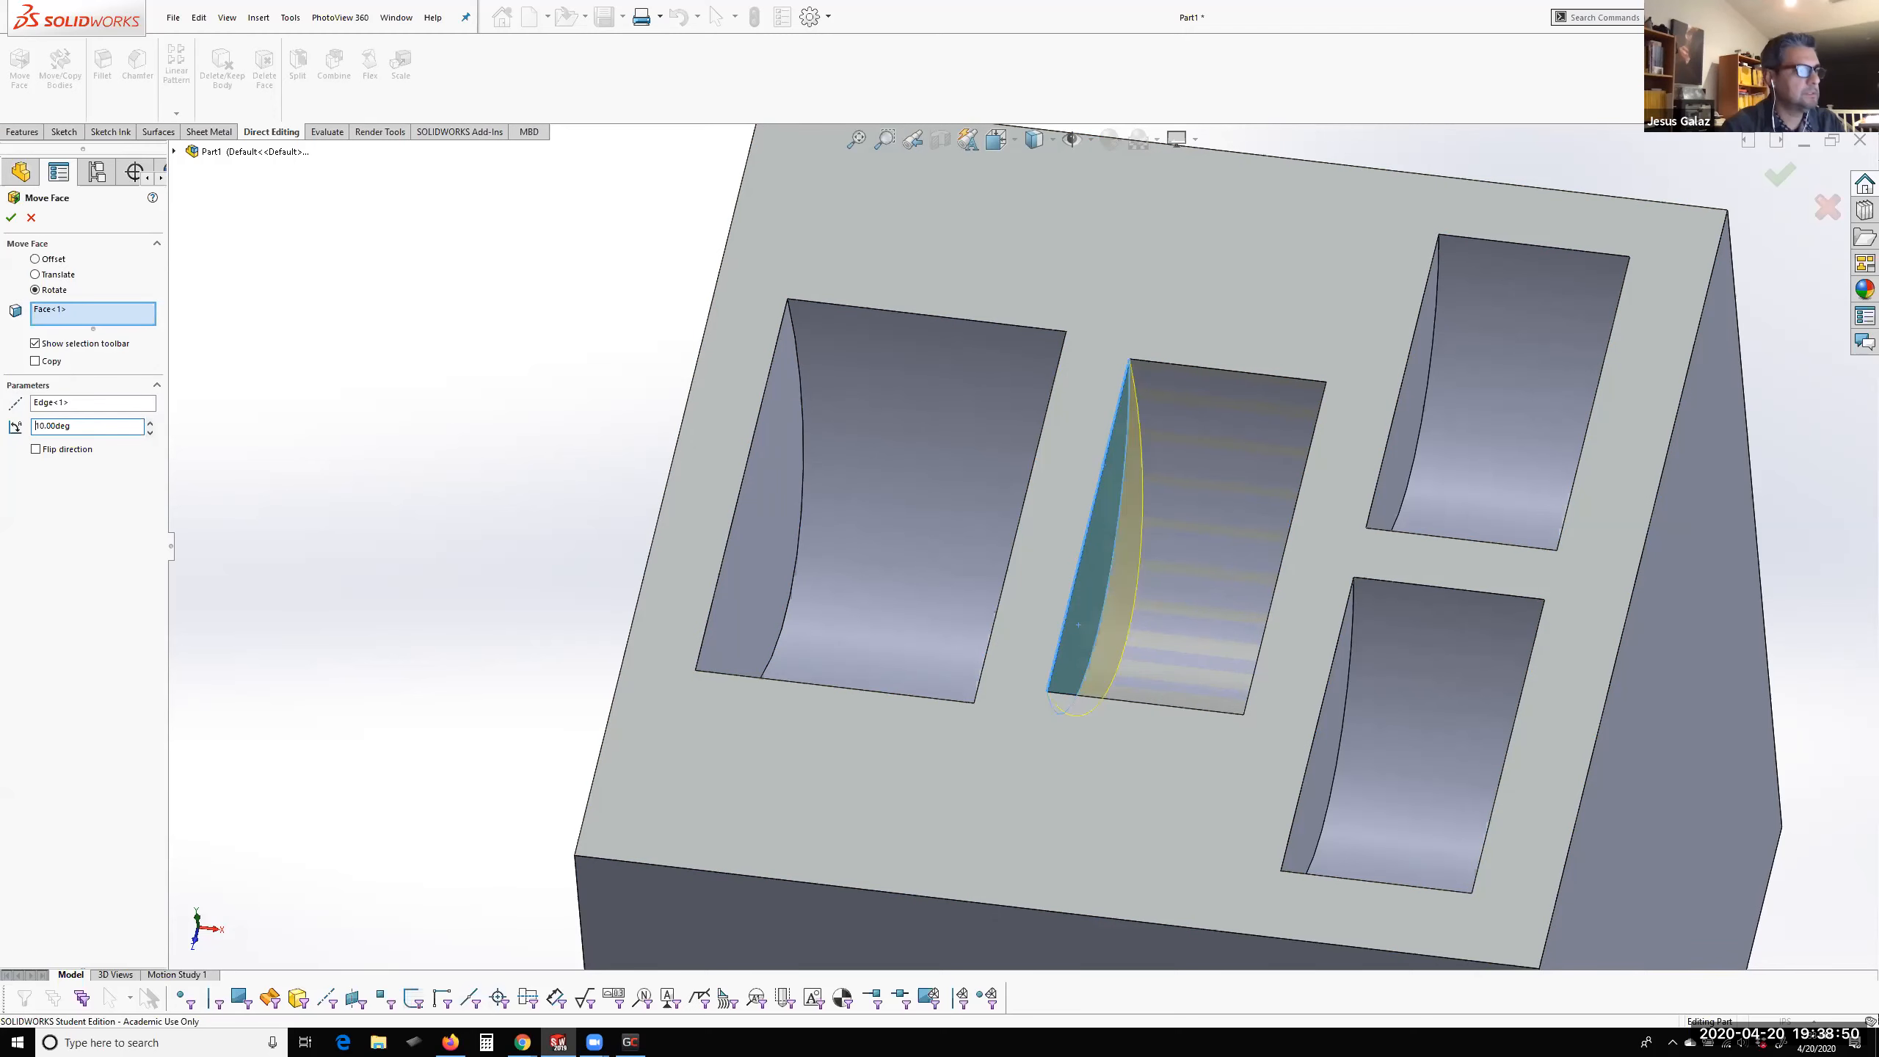
pyautogui.press('Return')
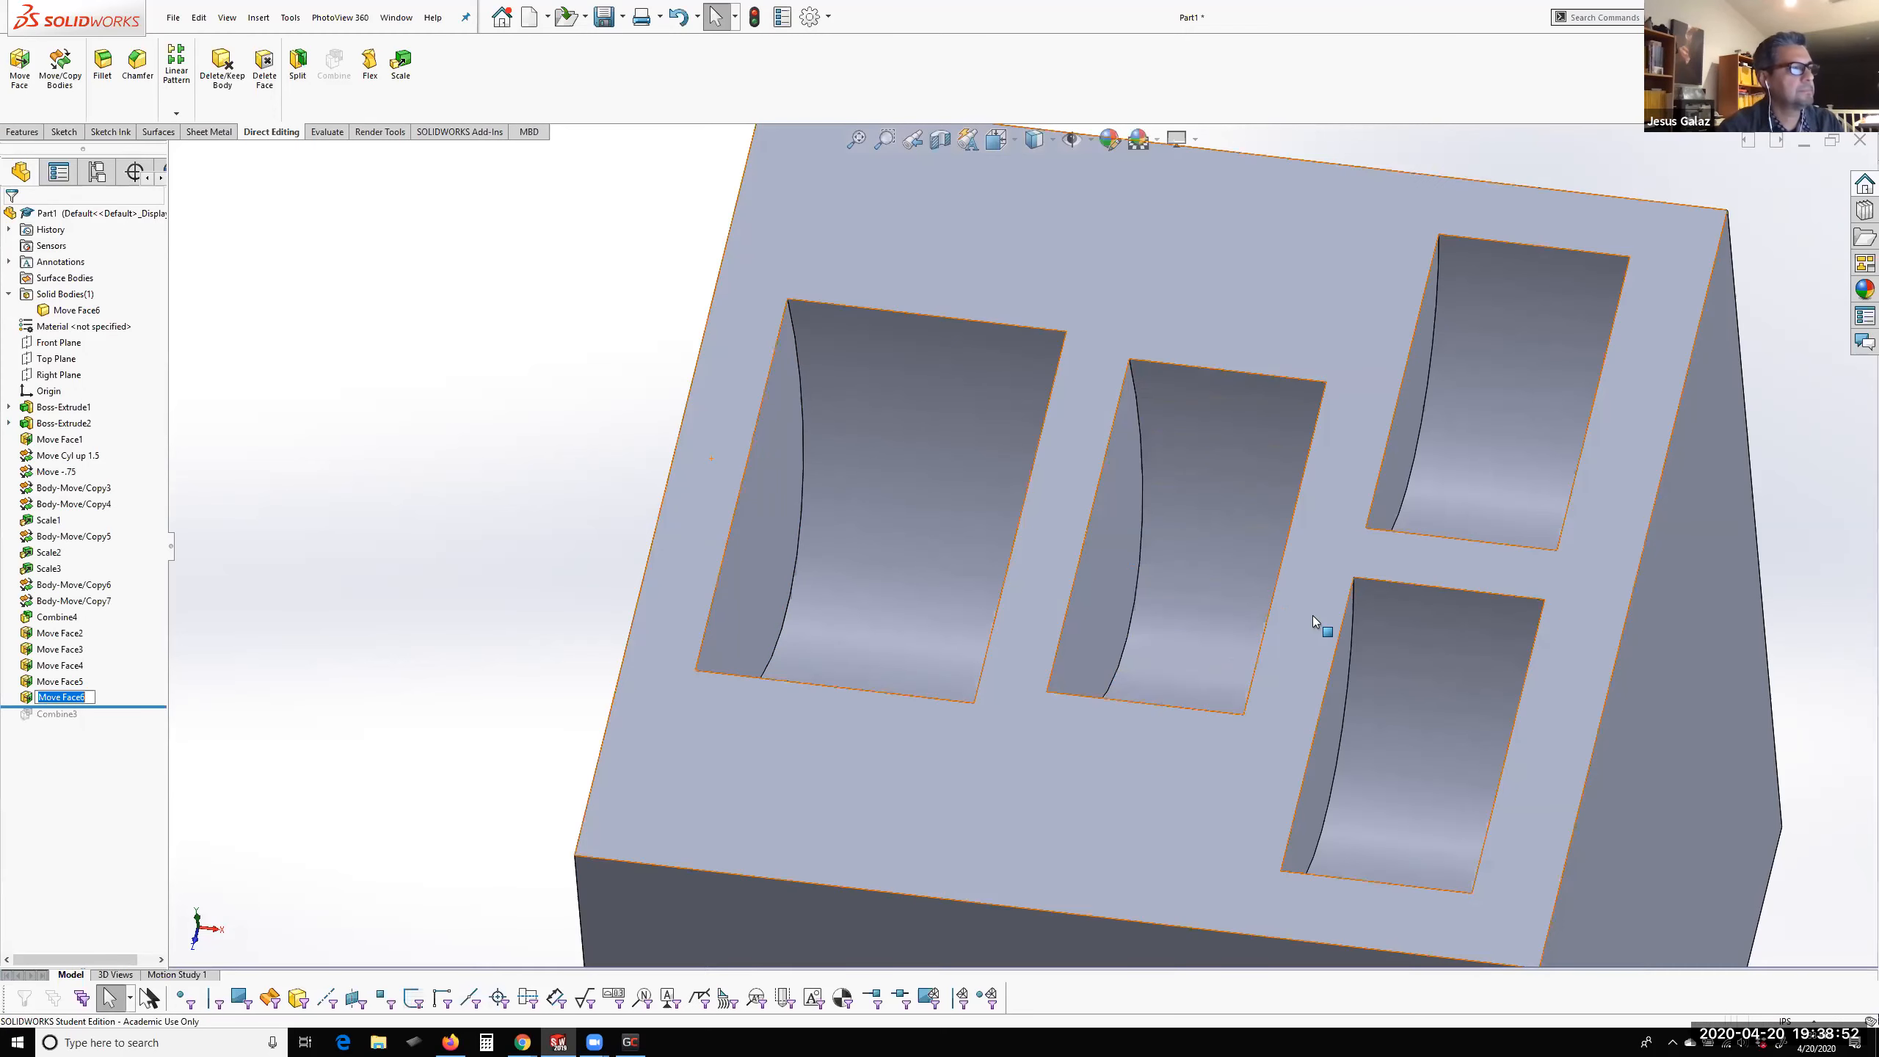
# Rotate the flat side walls of the two smallest pockets together 10 degrees about one wall's top edge with Move Face
pyautogui.moveTo(1292, 500); pyautogui.dragTo(1321, 526, button='middle')
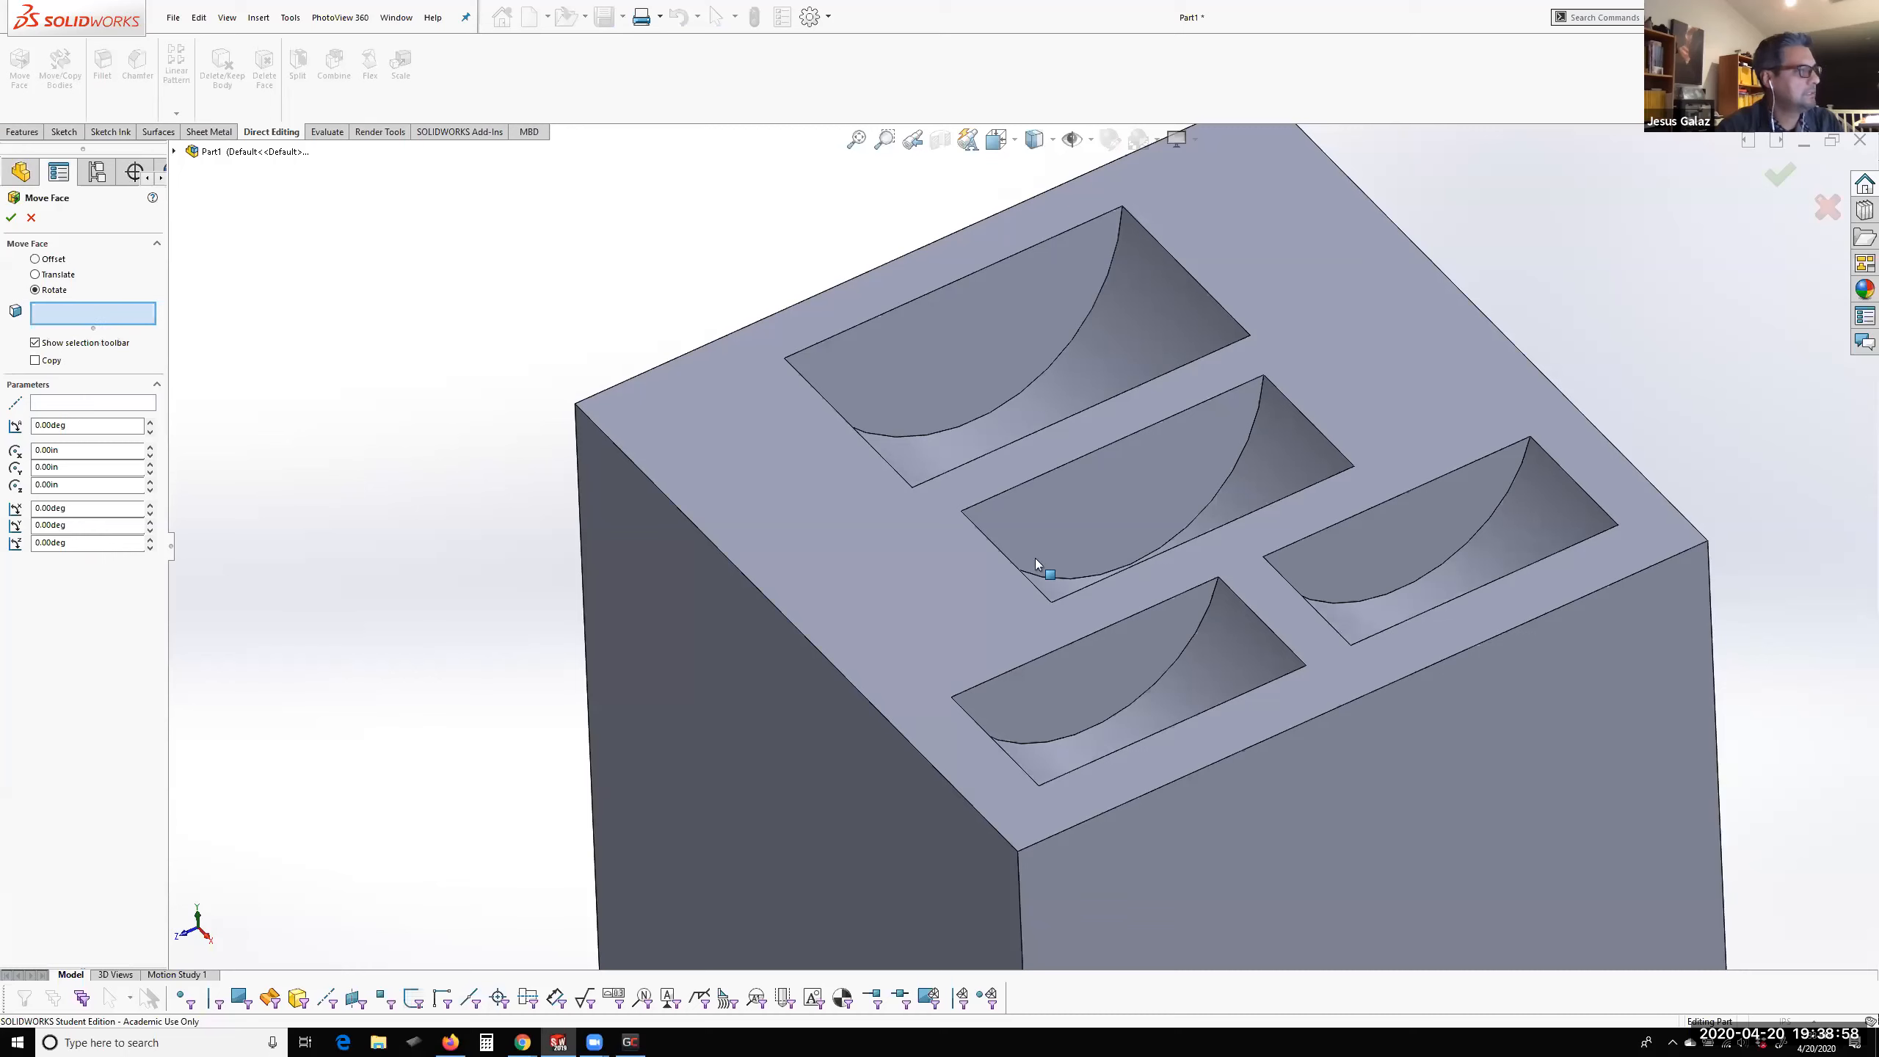
pyautogui.click(1161, 635)
pyautogui.click(1343, 563)
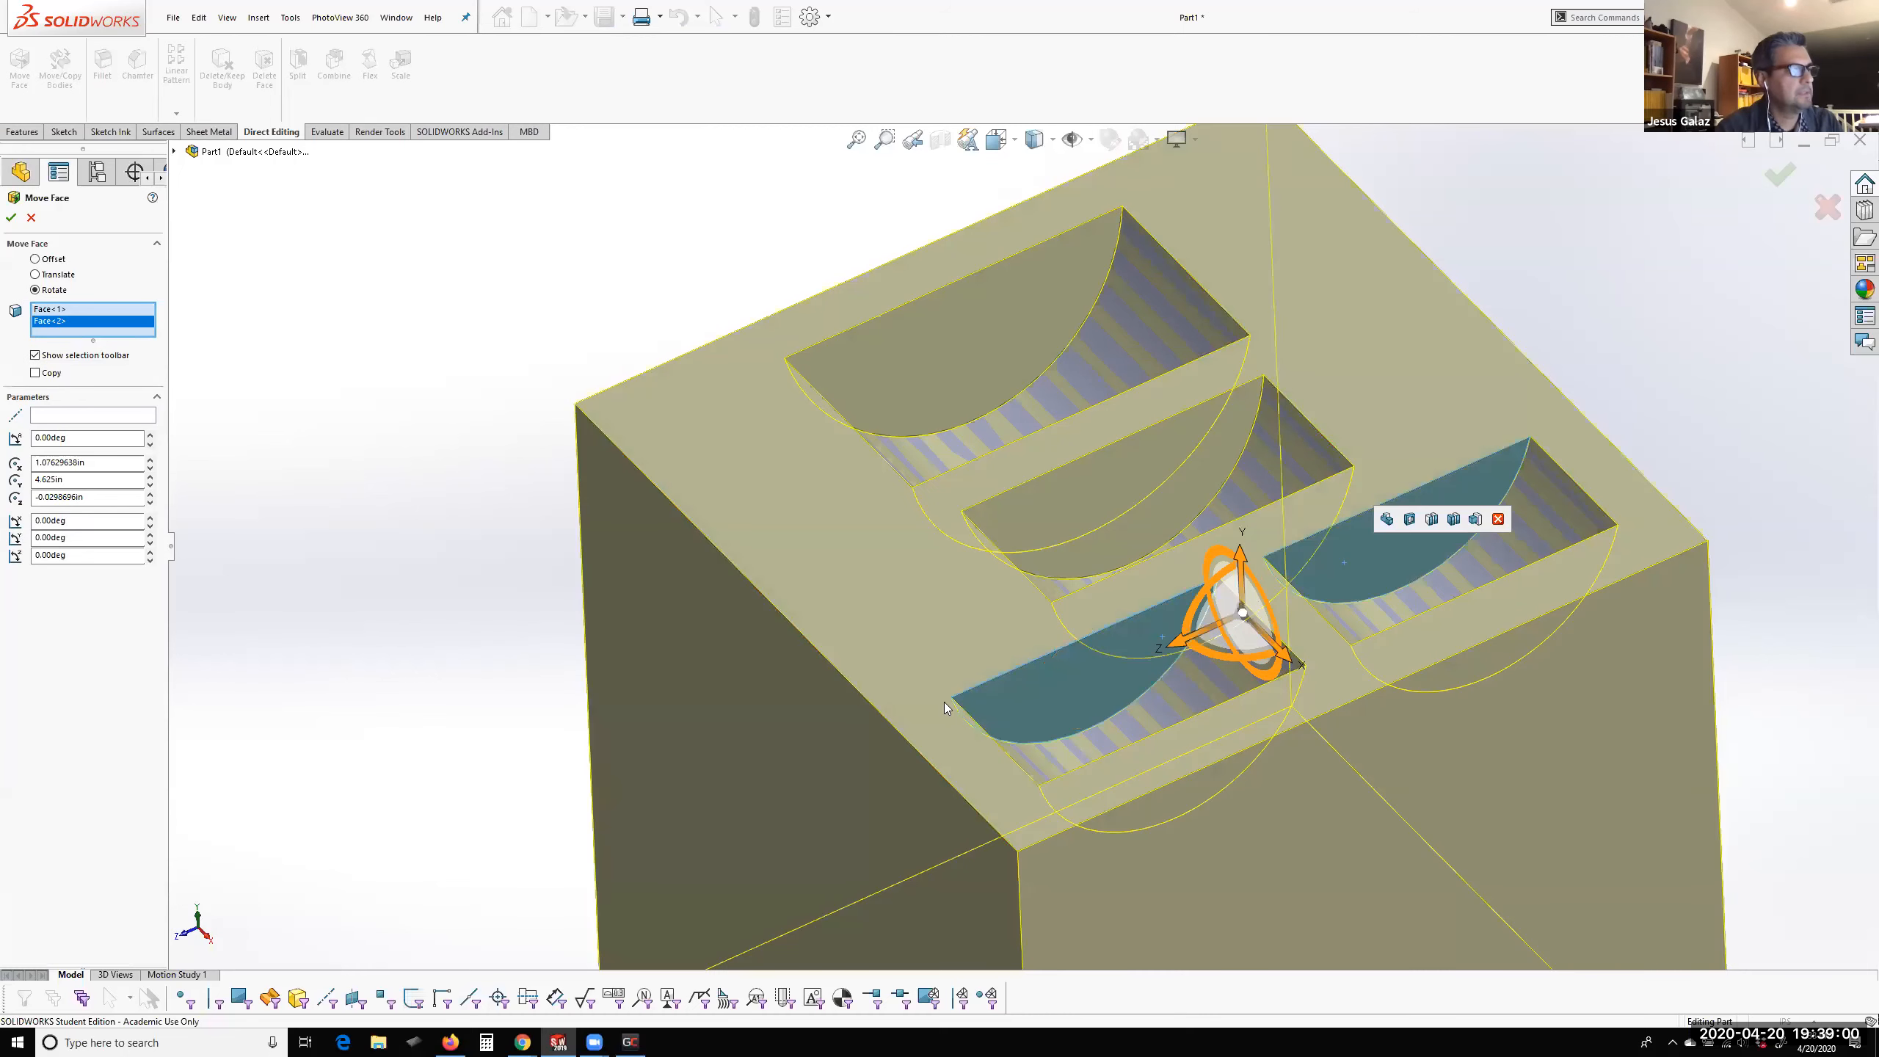
pyautogui.click(92, 414)
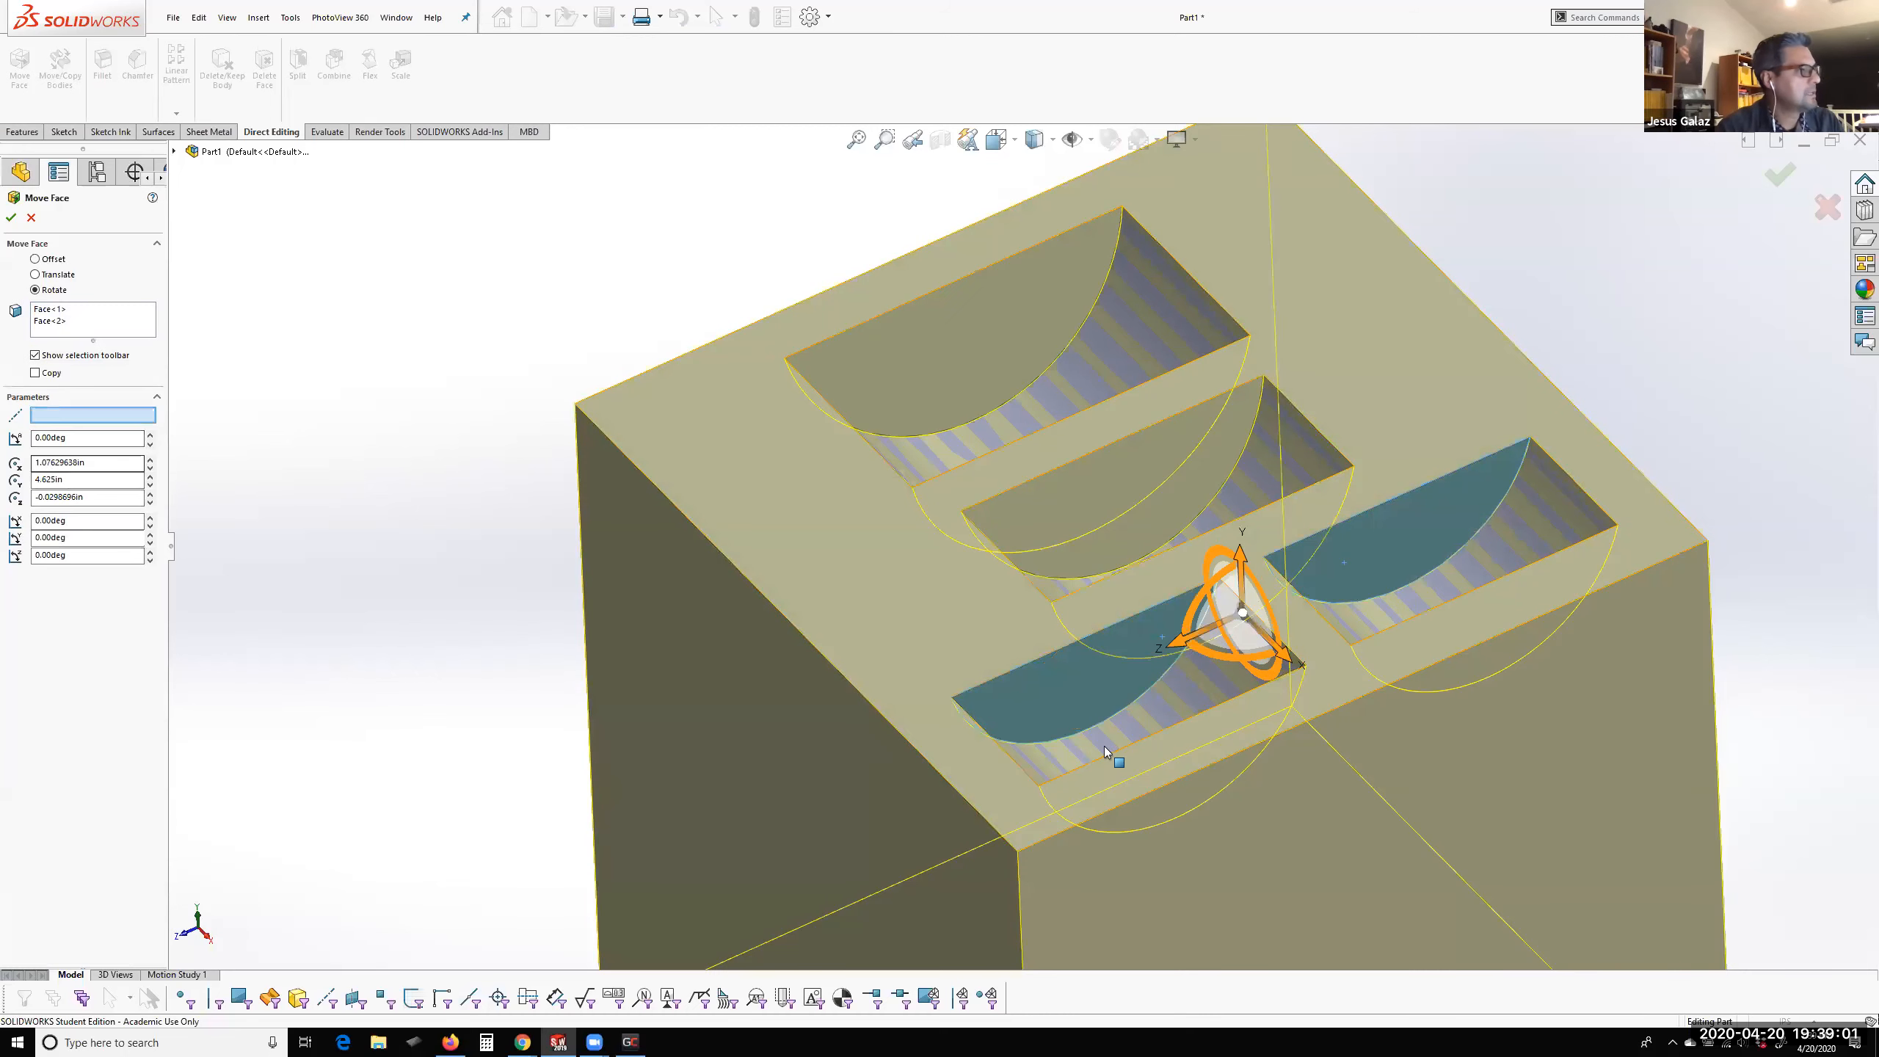
pyautogui.click(1053, 650)
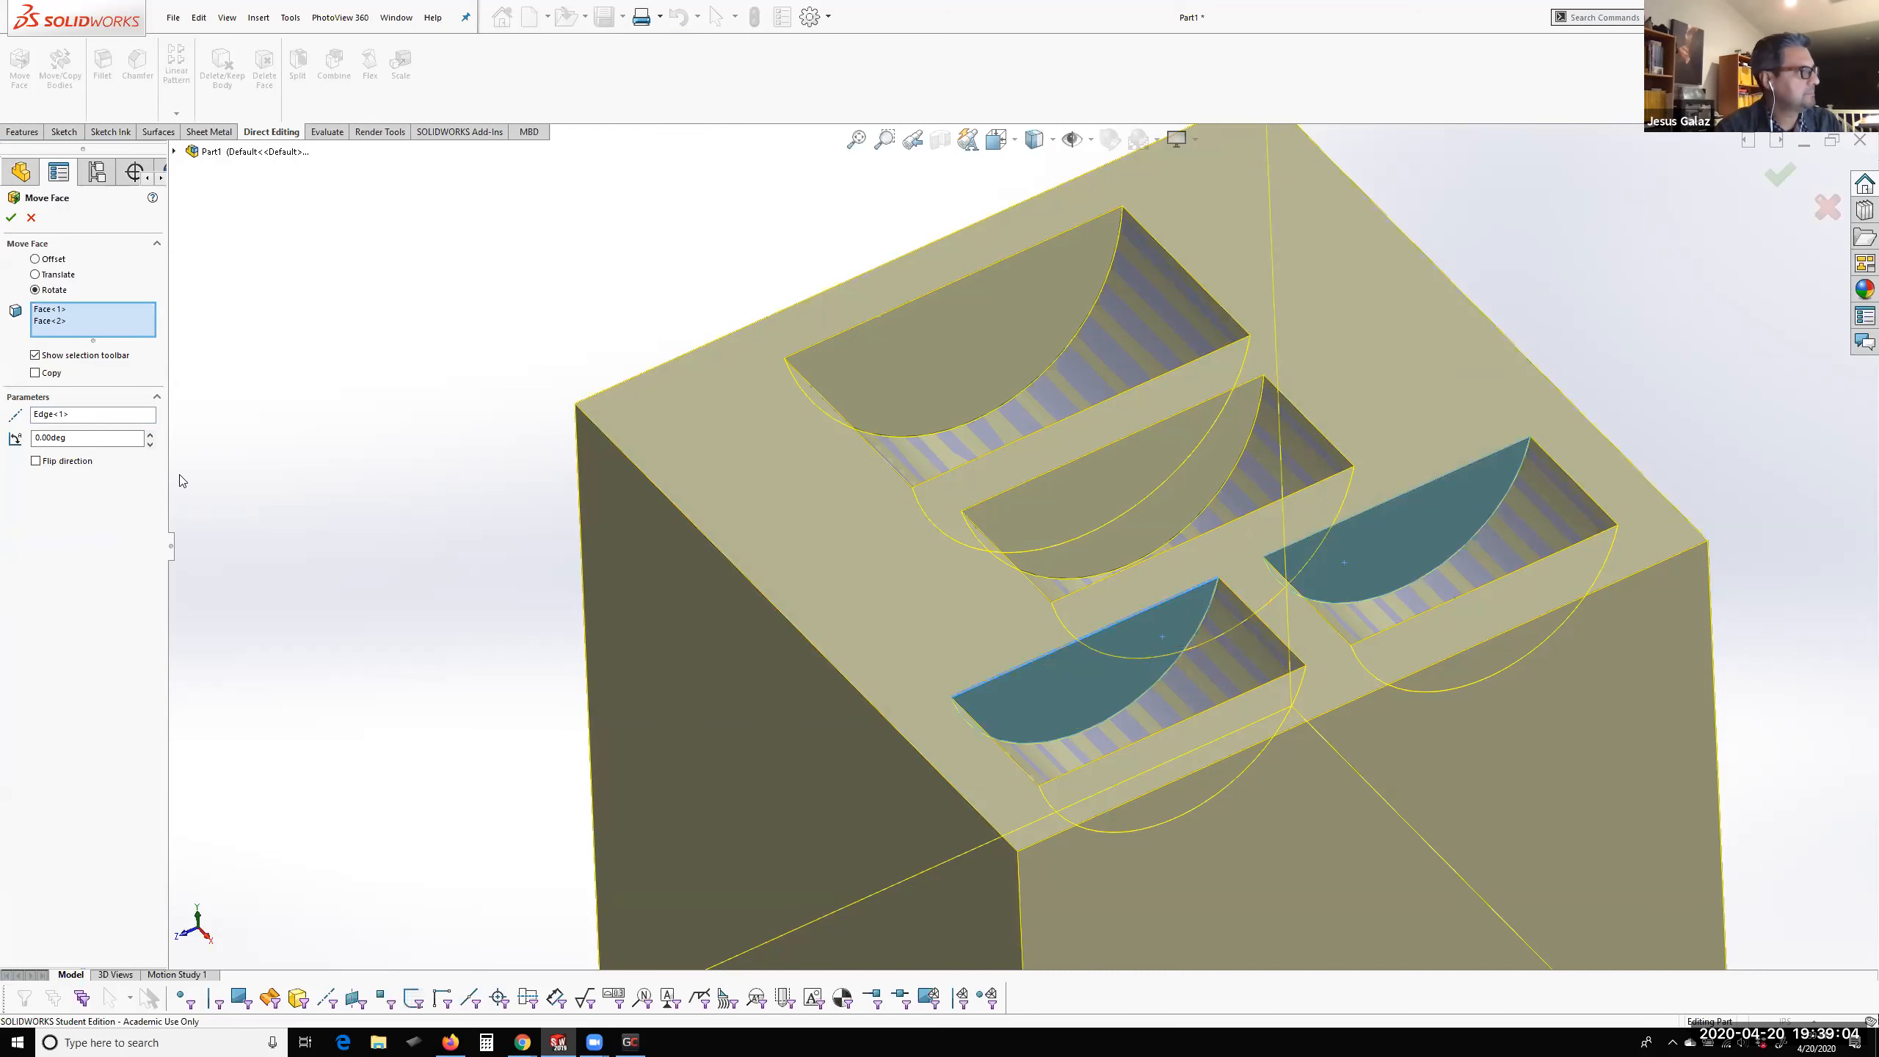
pyautogui.press('Tab')
pyautogui.write('10')
pyautogui.press('Return')
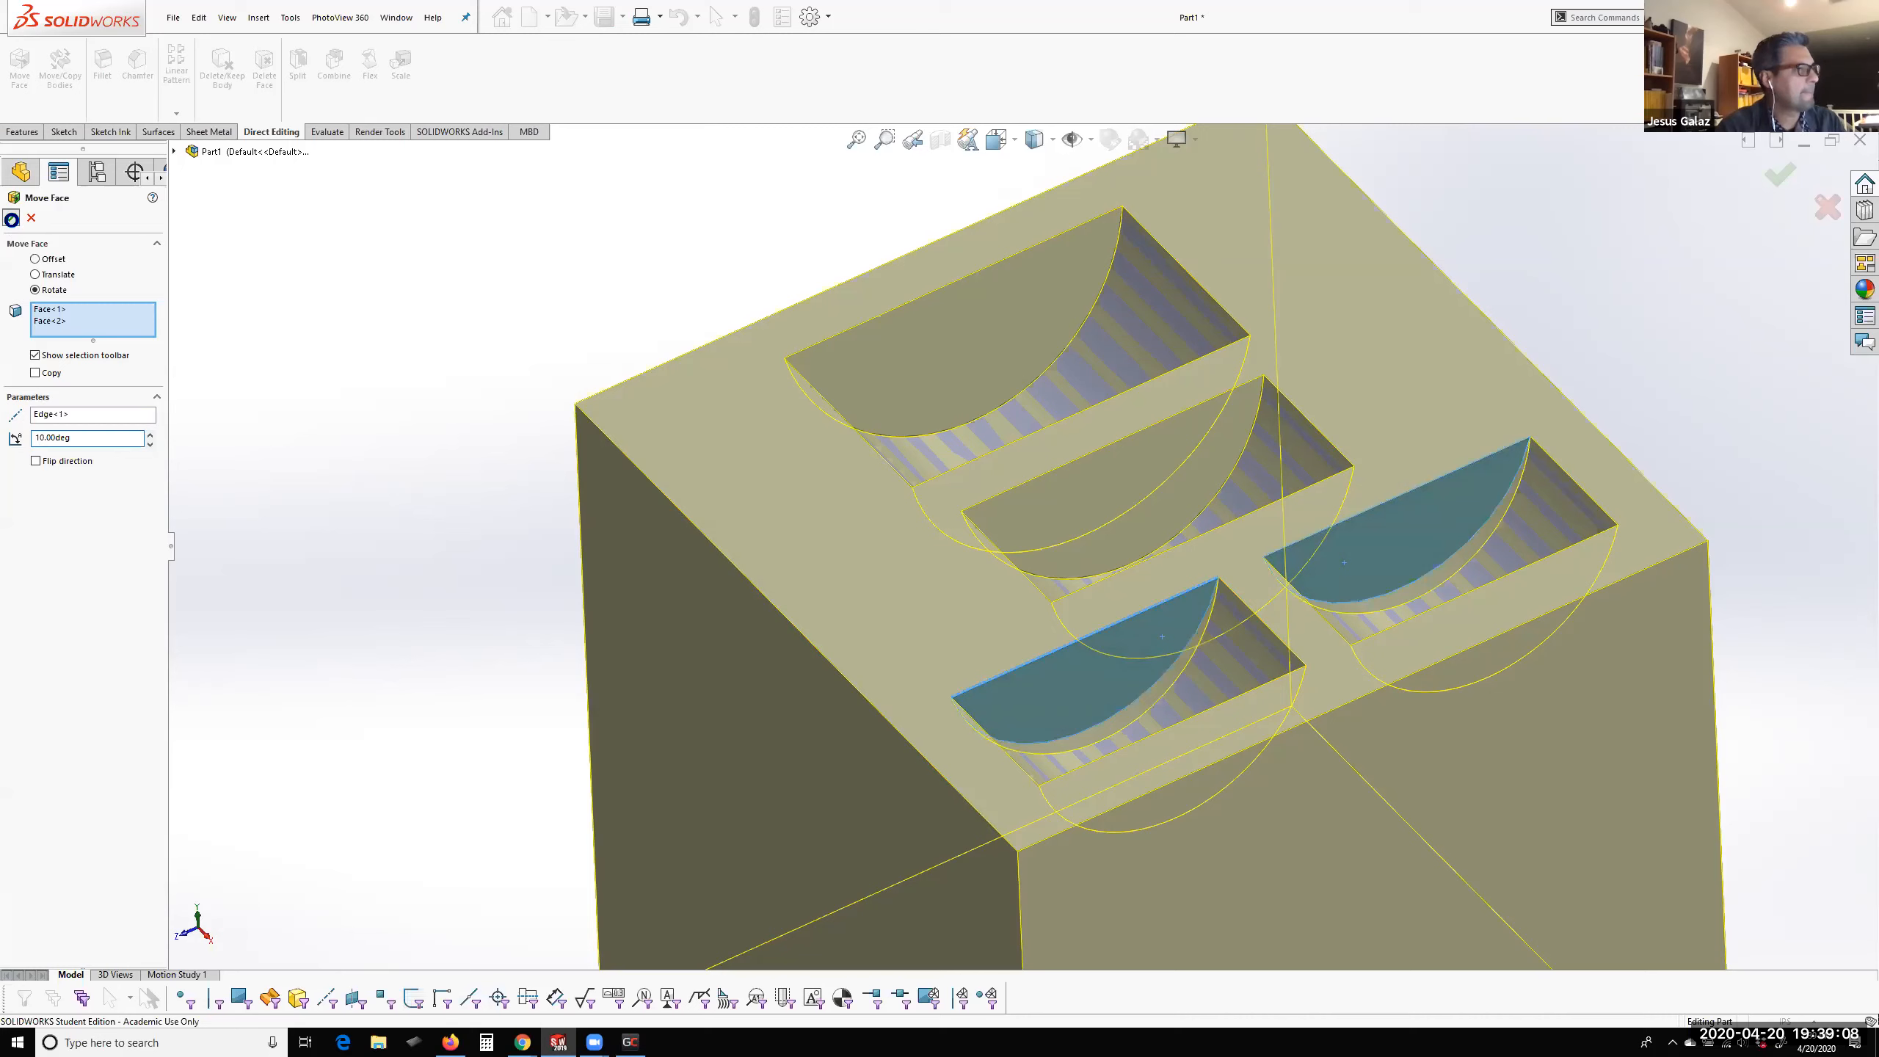
pyautogui.click(1780, 174)
# Section the block parallel to the Front Plane at an offset of 0.82 in and examine the slanted pocket walls
pyautogui.moveTo(896, 581); pyautogui.dragTo(886, 355, button='middle')
pyautogui.click(947, 148)
pyautogui.moveTo(785, 911); pyautogui.dragTo(765, 965)
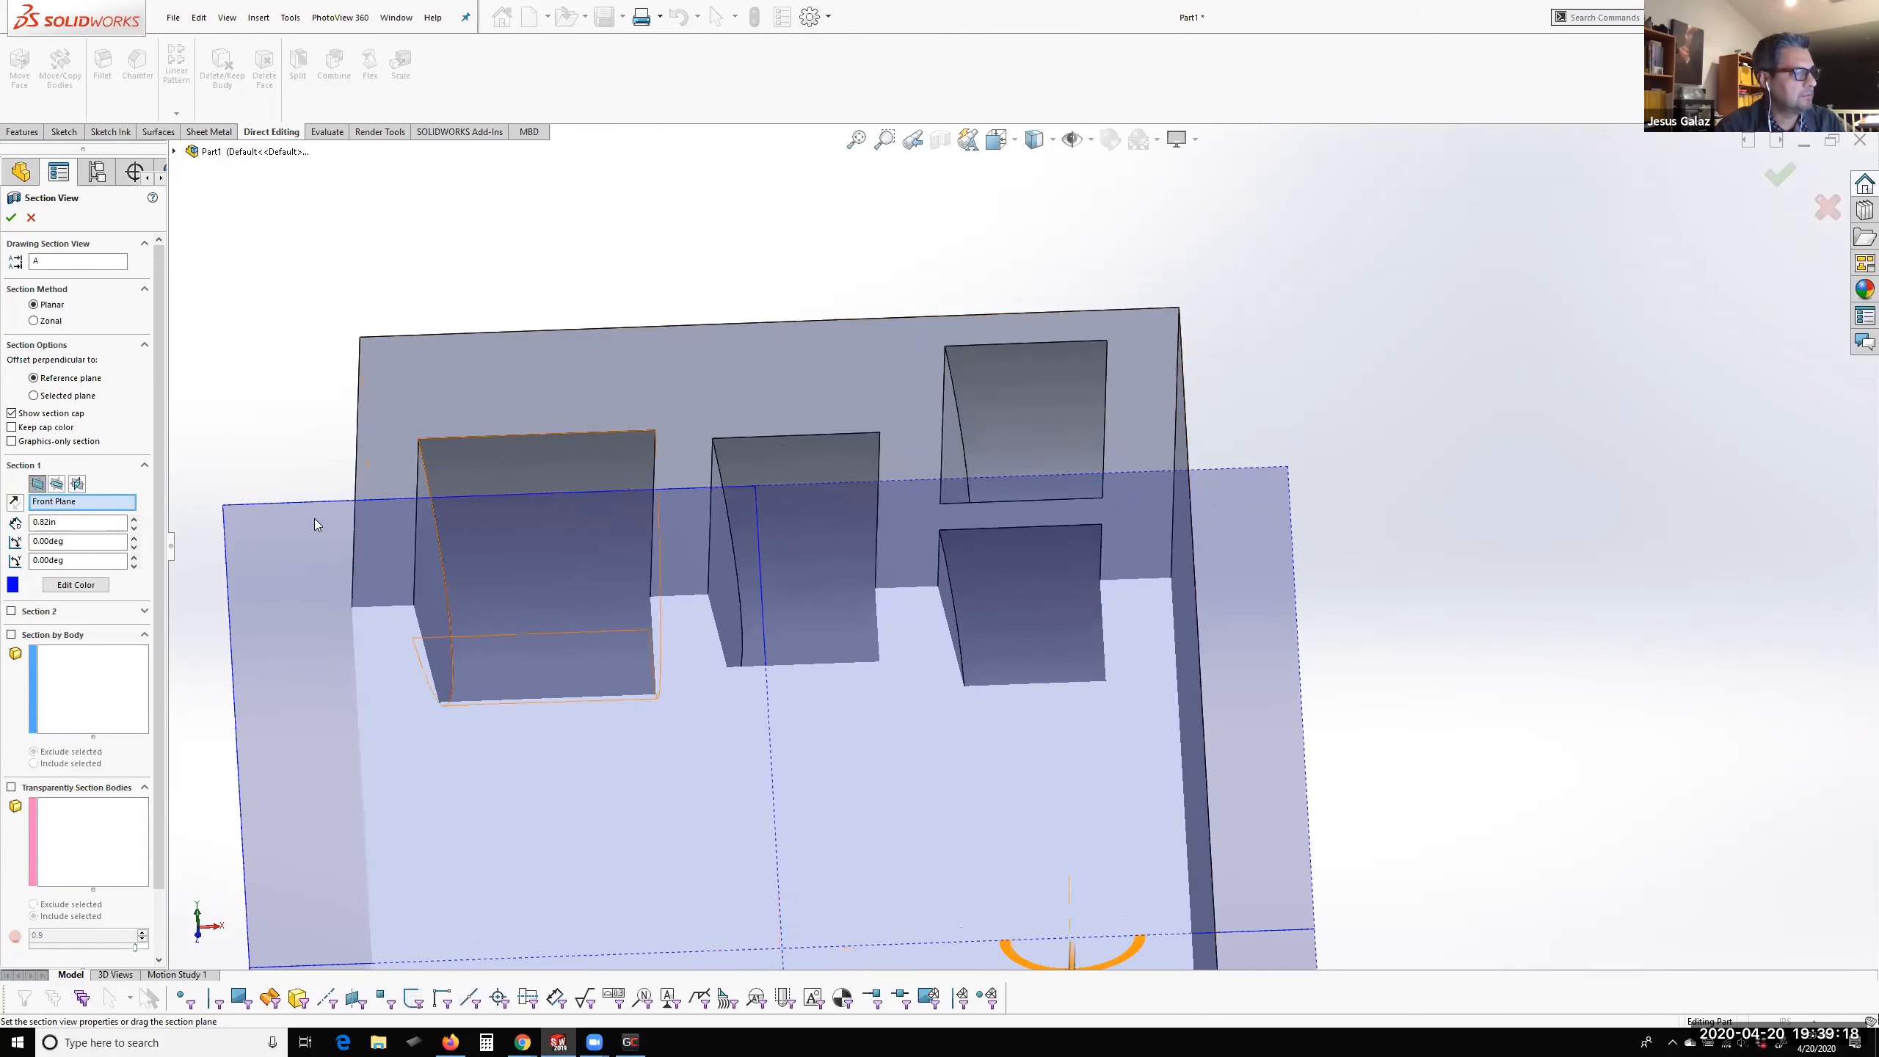
pyautogui.click(12, 217)
pyautogui.moveTo(487, 700); pyautogui.dragTo(534, 590, button='middle')
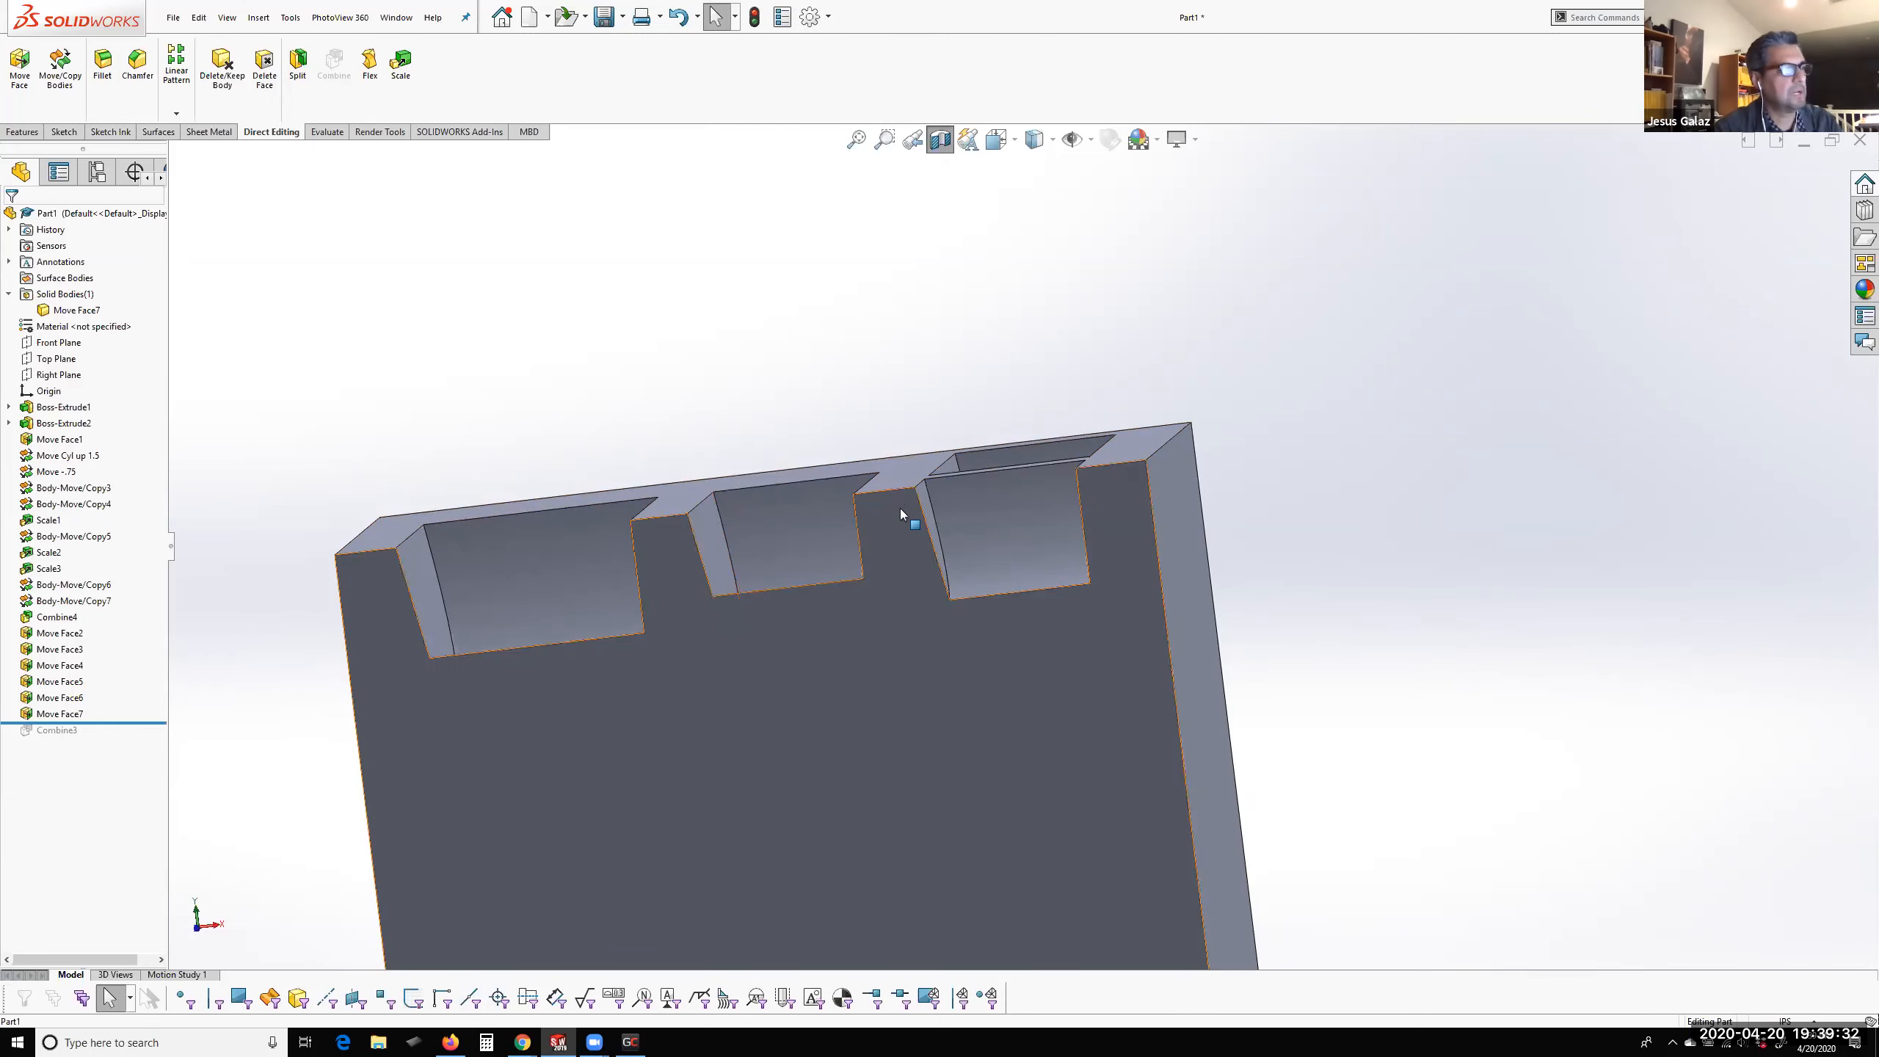
pyautogui.moveTo(901, 516); pyautogui.dragTo(703, 633, button='middle')
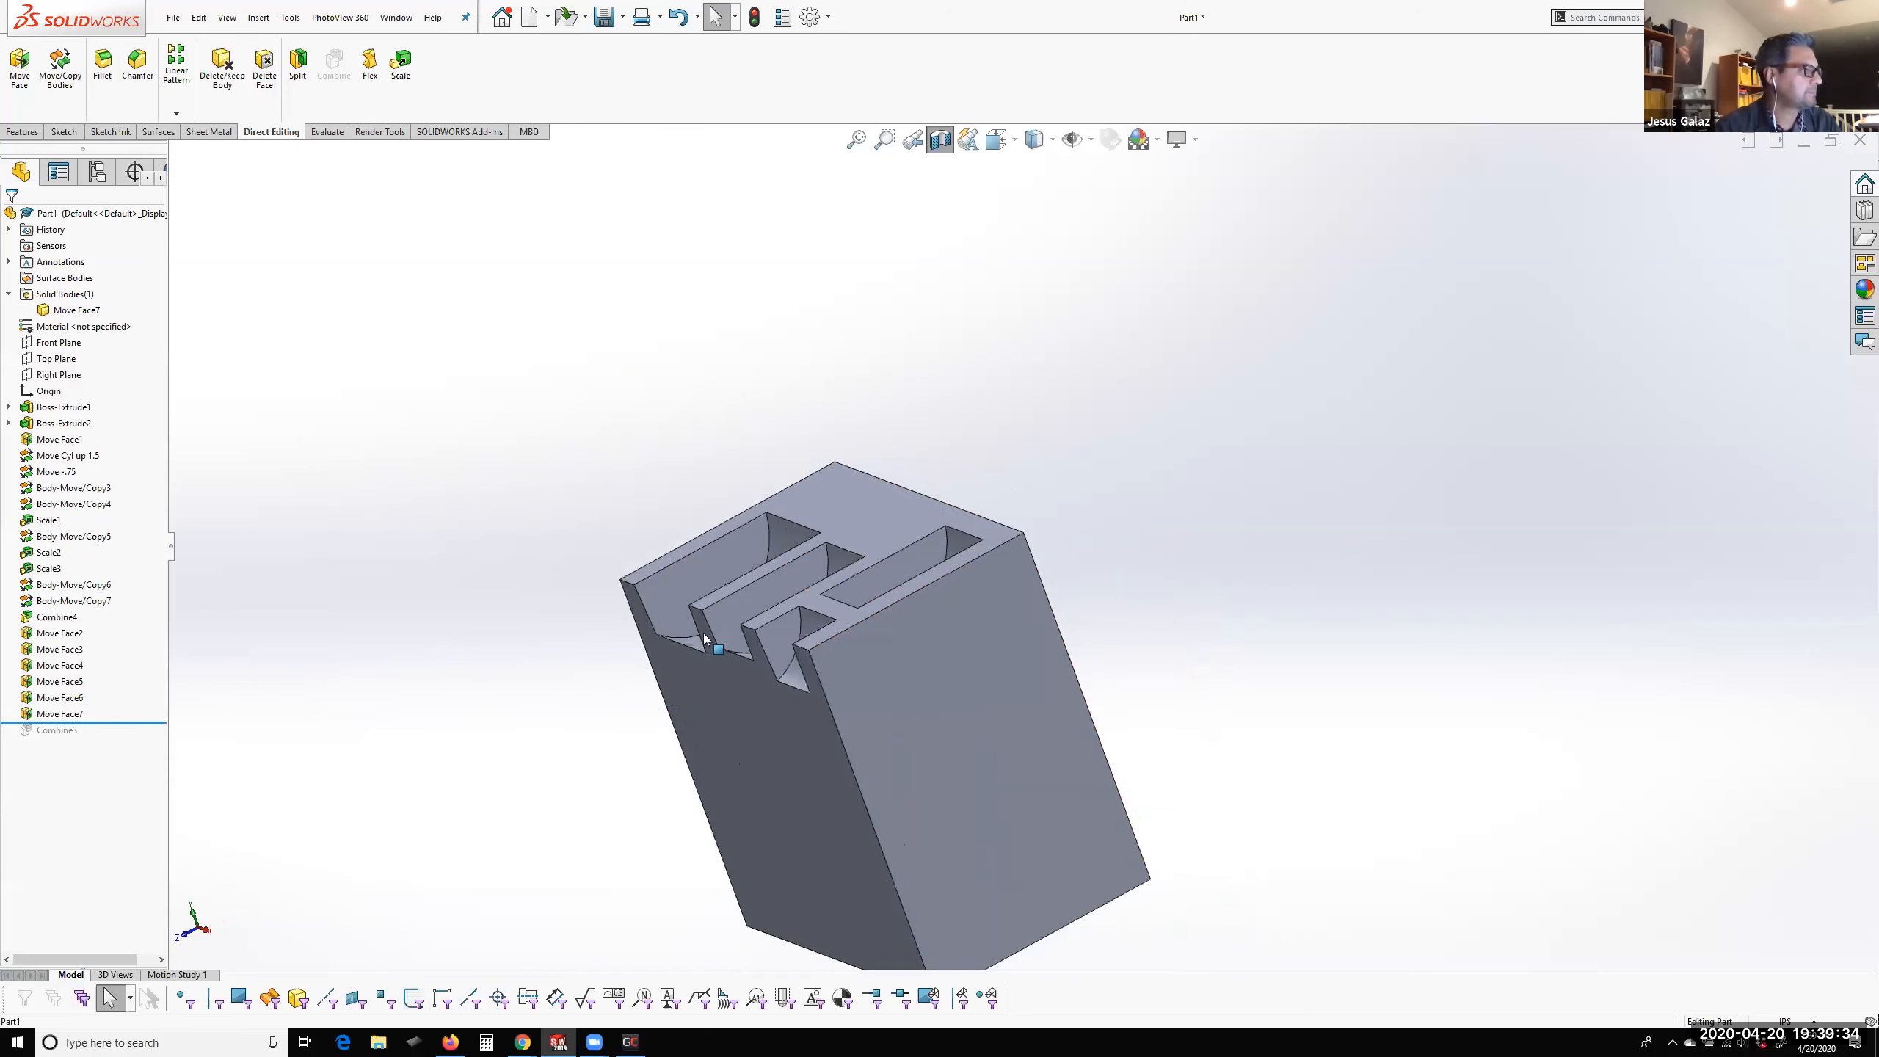
pyautogui.scroll(-5, 703, 633)
pyautogui.moveTo(906, 616); pyautogui.dragTo(978, 698, button='middle')
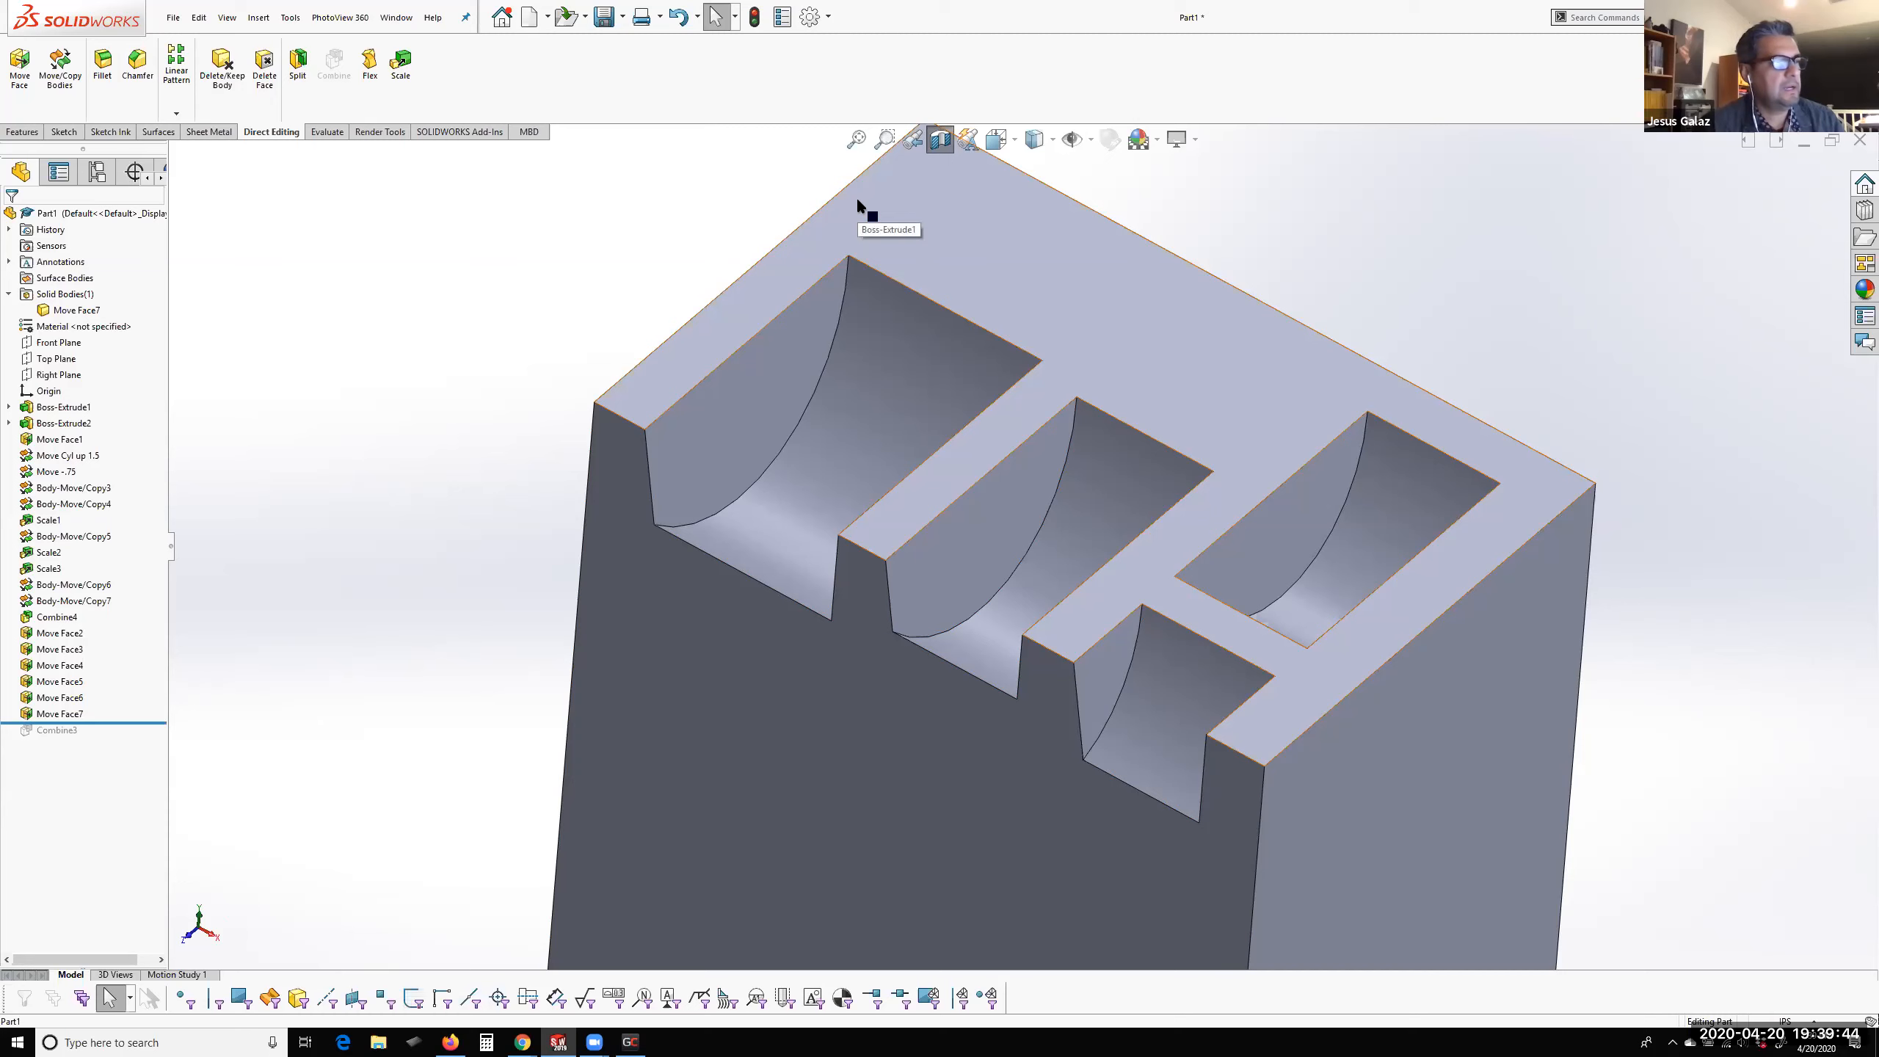
# Check the curved face of the rear small pocket, turn off the section view and examine the whole block
pyautogui.click(1376, 533)
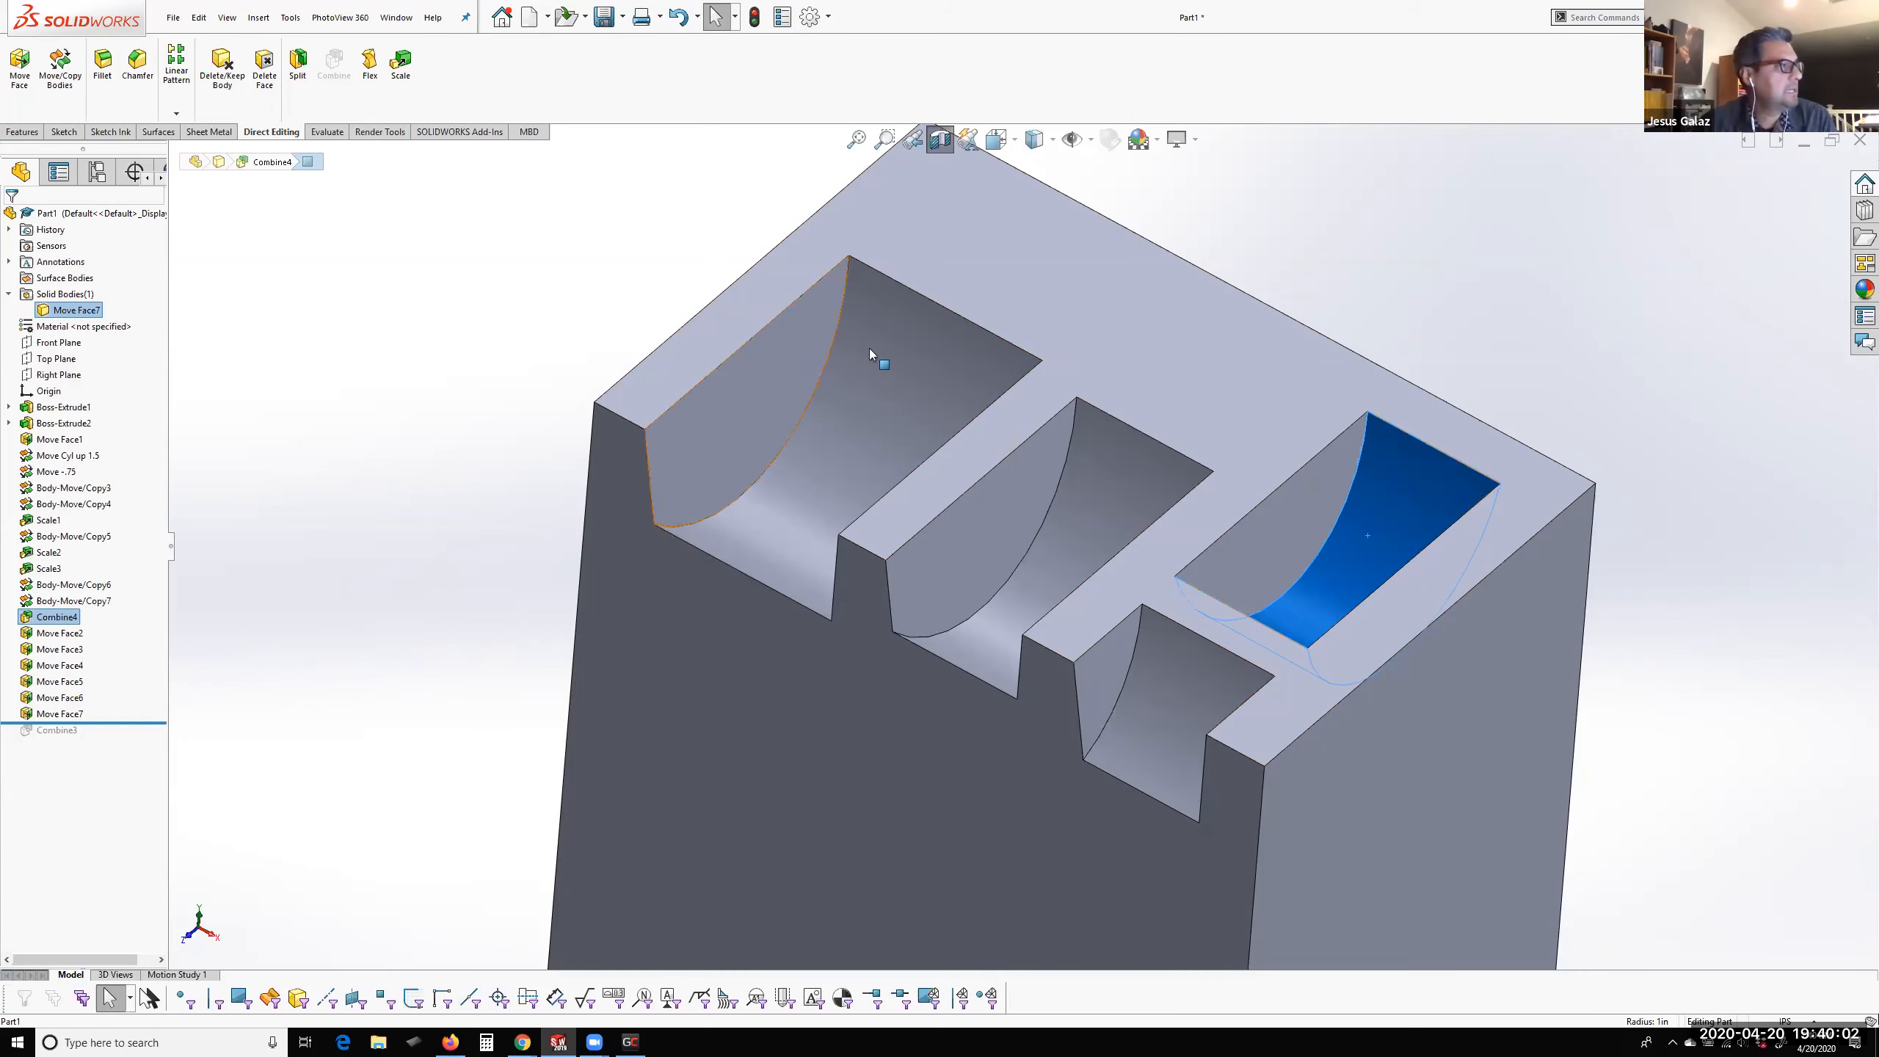
pyautogui.click(1479, 246)
pyautogui.click(940, 139)
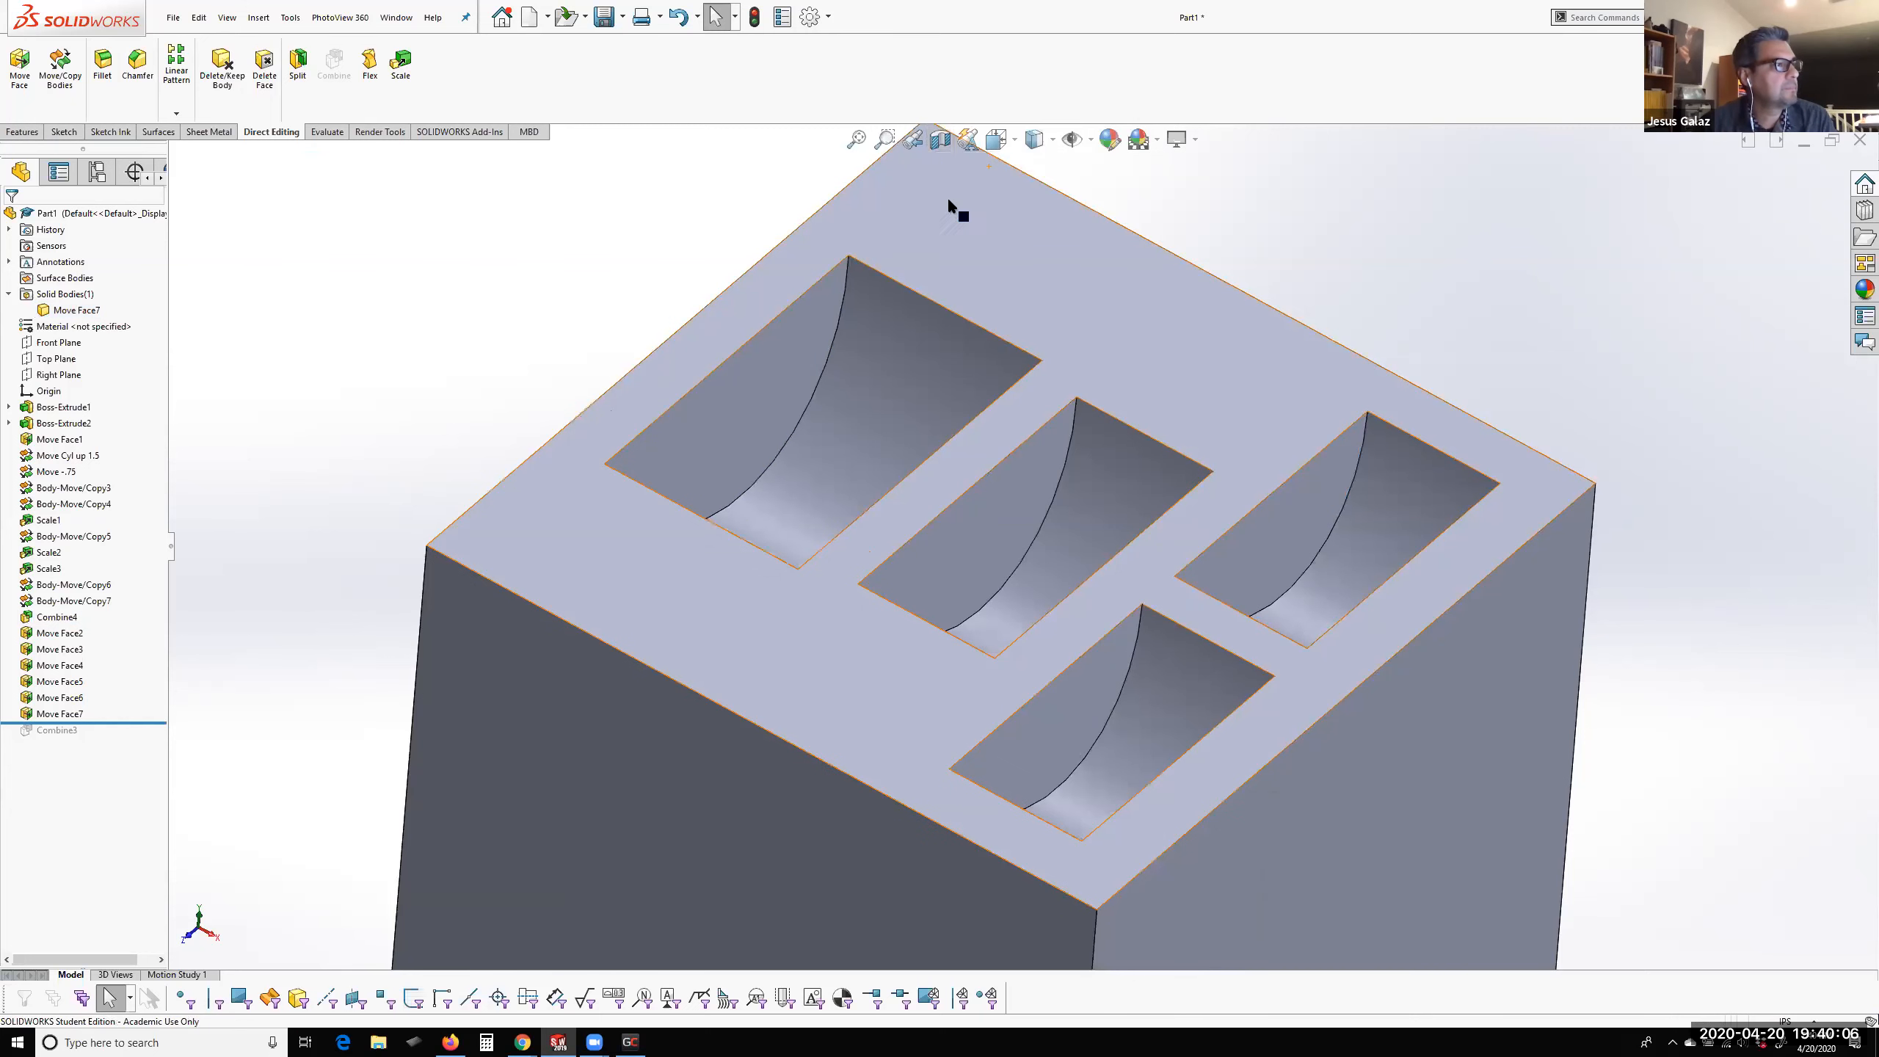
pyautogui.scroll(4, 1036, 279)
pyautogui.scroll(-1, 1036, 282)
pyautogui.moveTo(1058, 589); pyautogui.dragTo(1108, 610, button='middle')
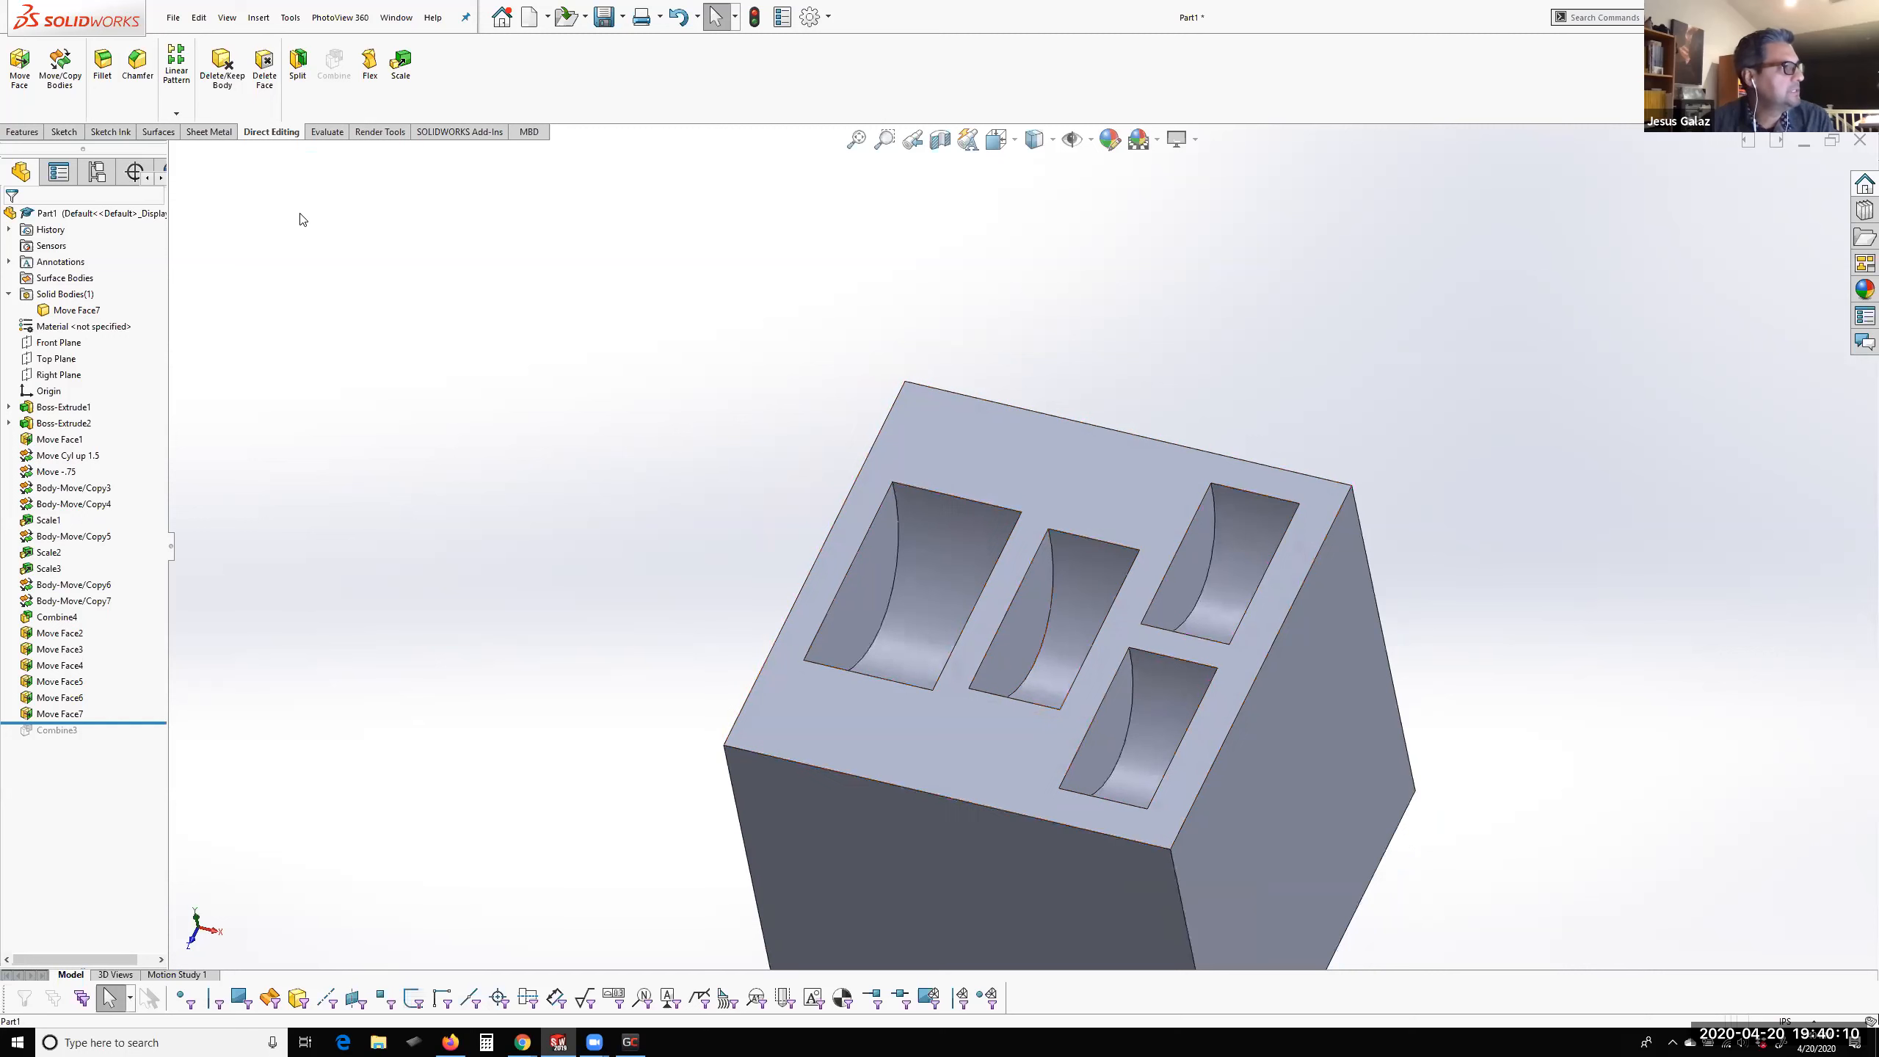
# Show the part's list of configurations
pyautogui.click(100, 172)
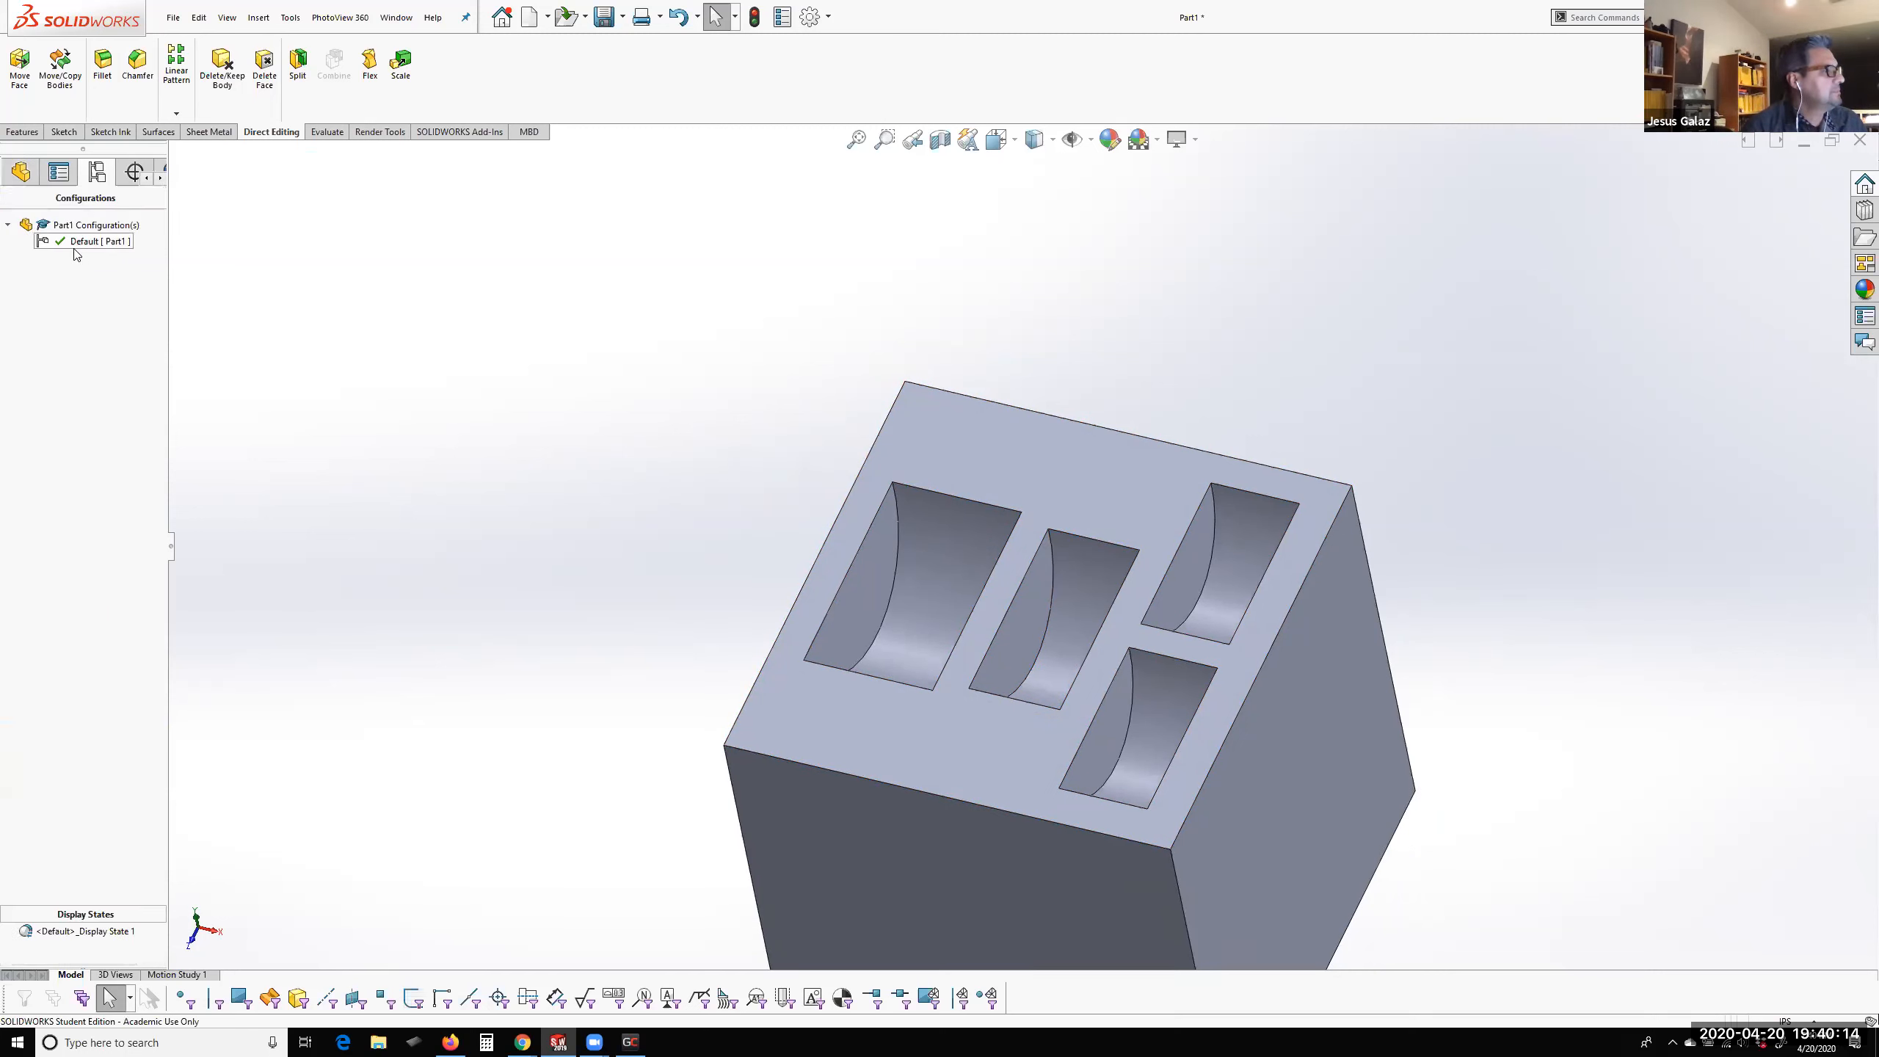
pyautogui.click(80, 242)
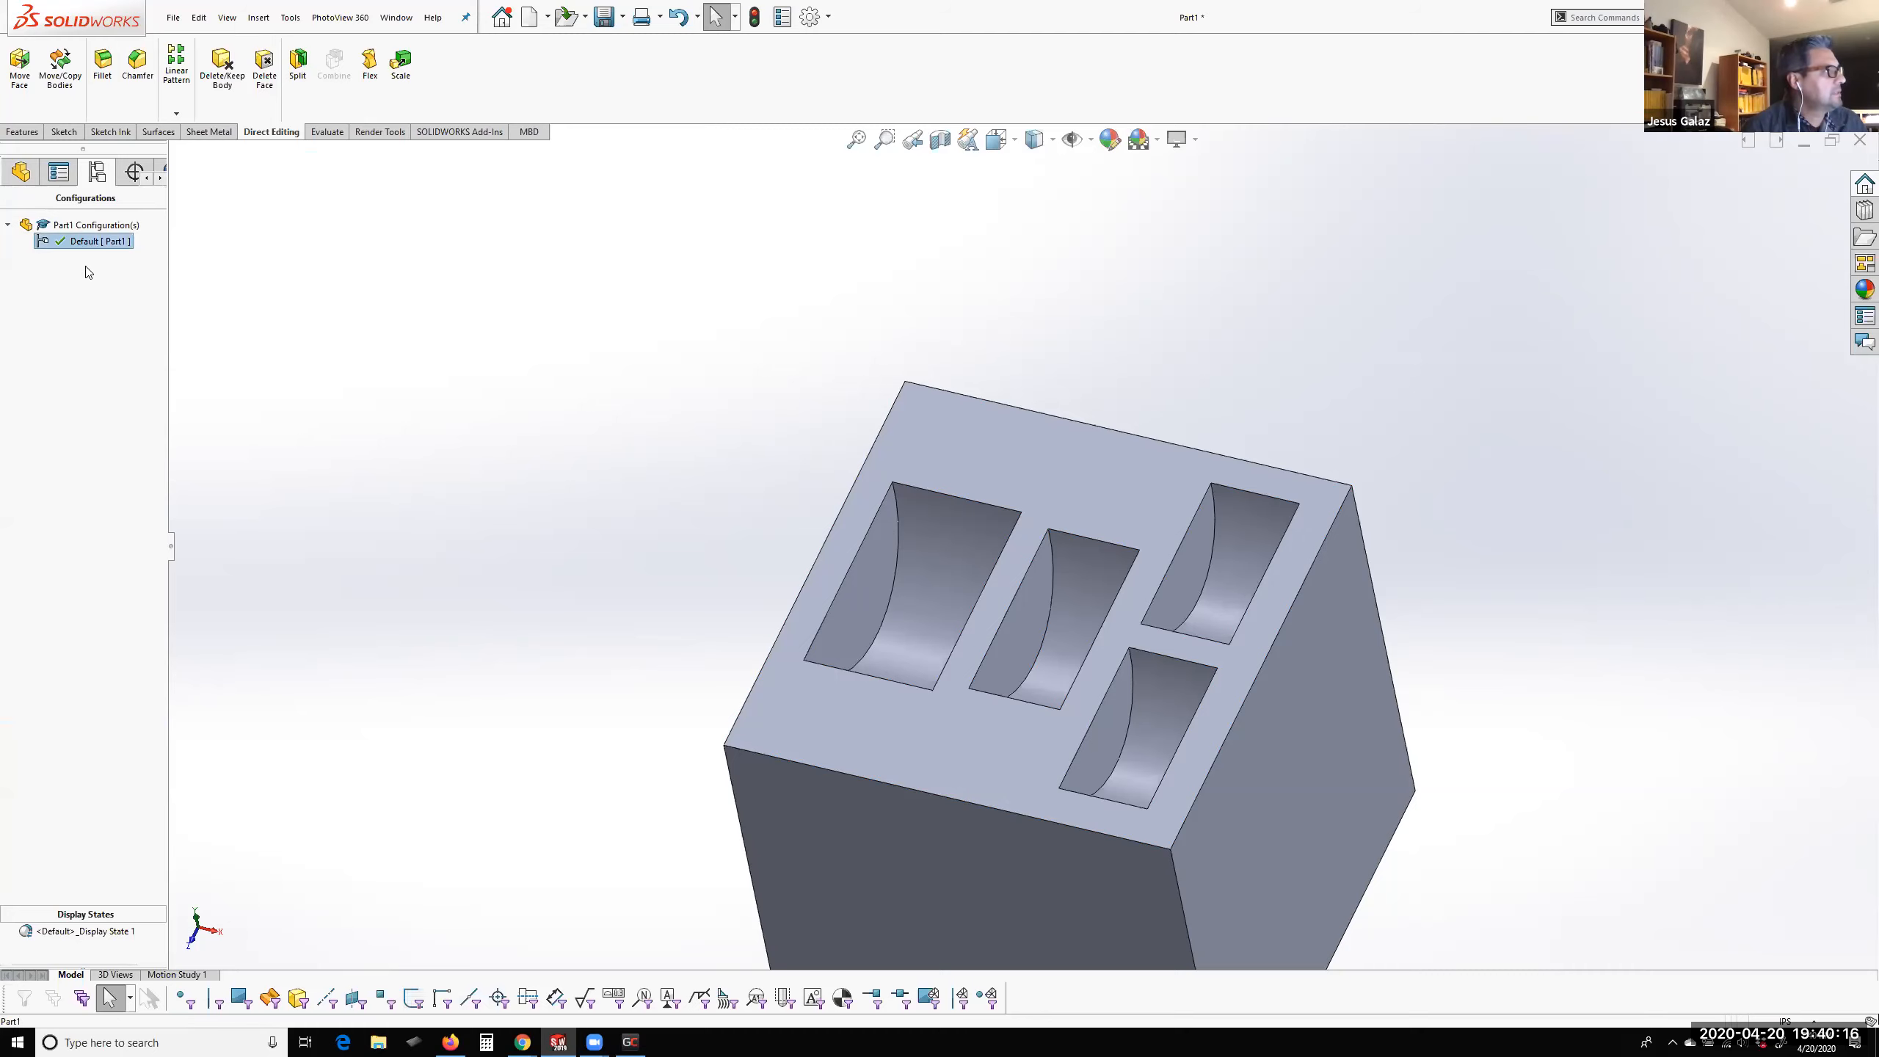
pyautogui.rightClick(56, 241)
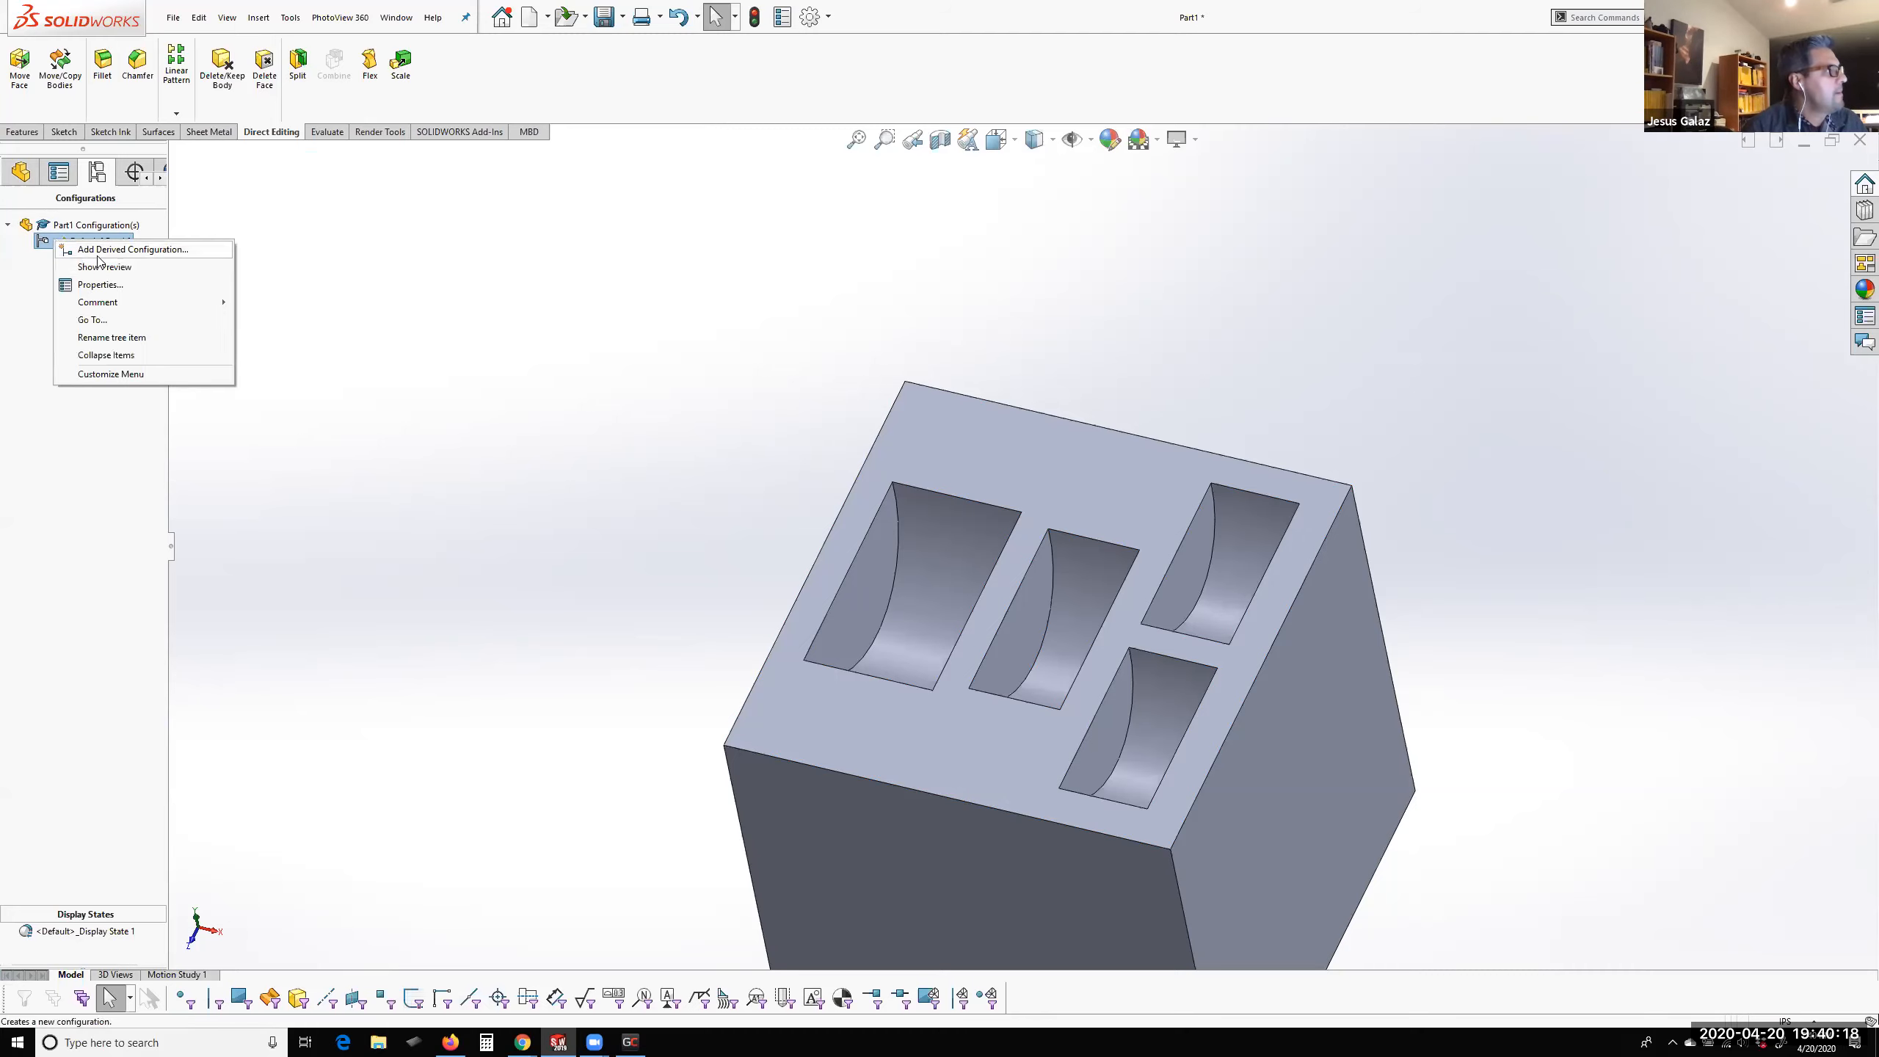
pyautogui.click(101, 250)
pyautogui.click(30, 218)
# Add a top-level configuration named US Coins to the part
pyautogui.click(82, 224)
pyautogui.rightClick(81, 225)
pyautogui.click(98, 302)
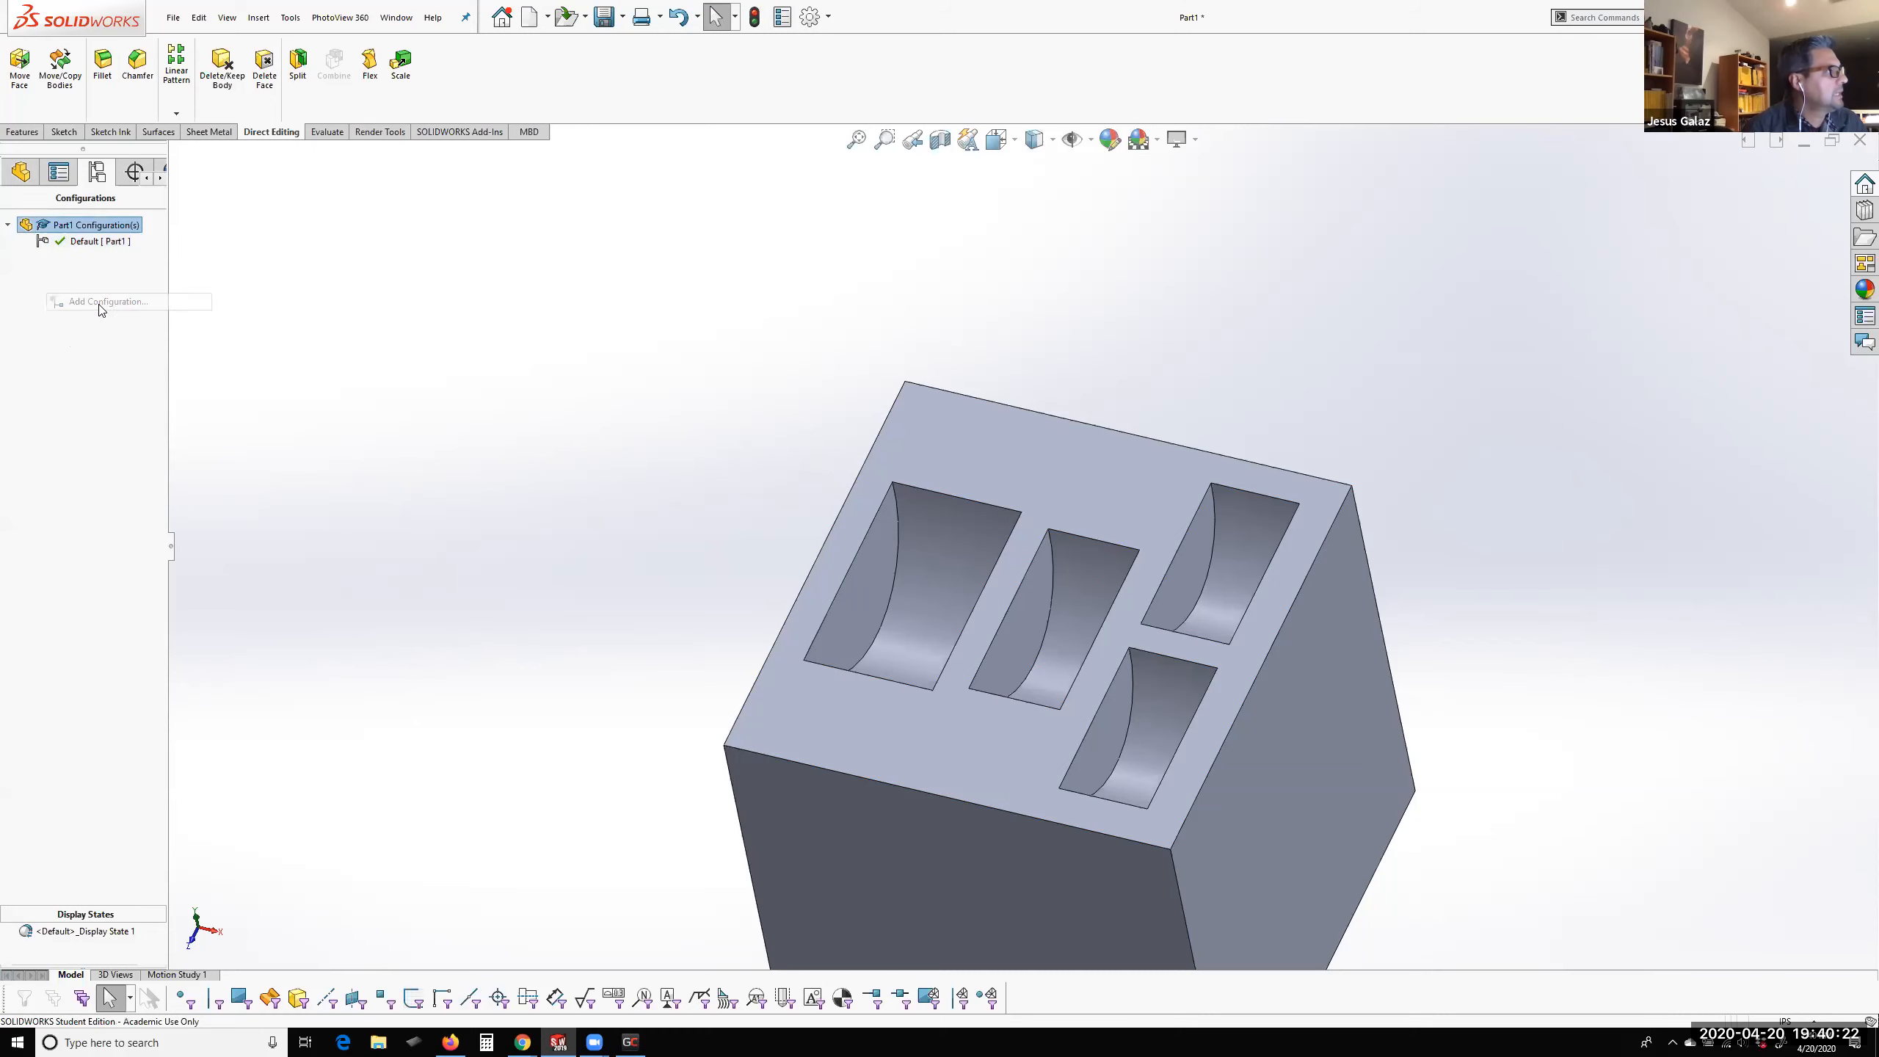
pyautogui.write('US Coins')
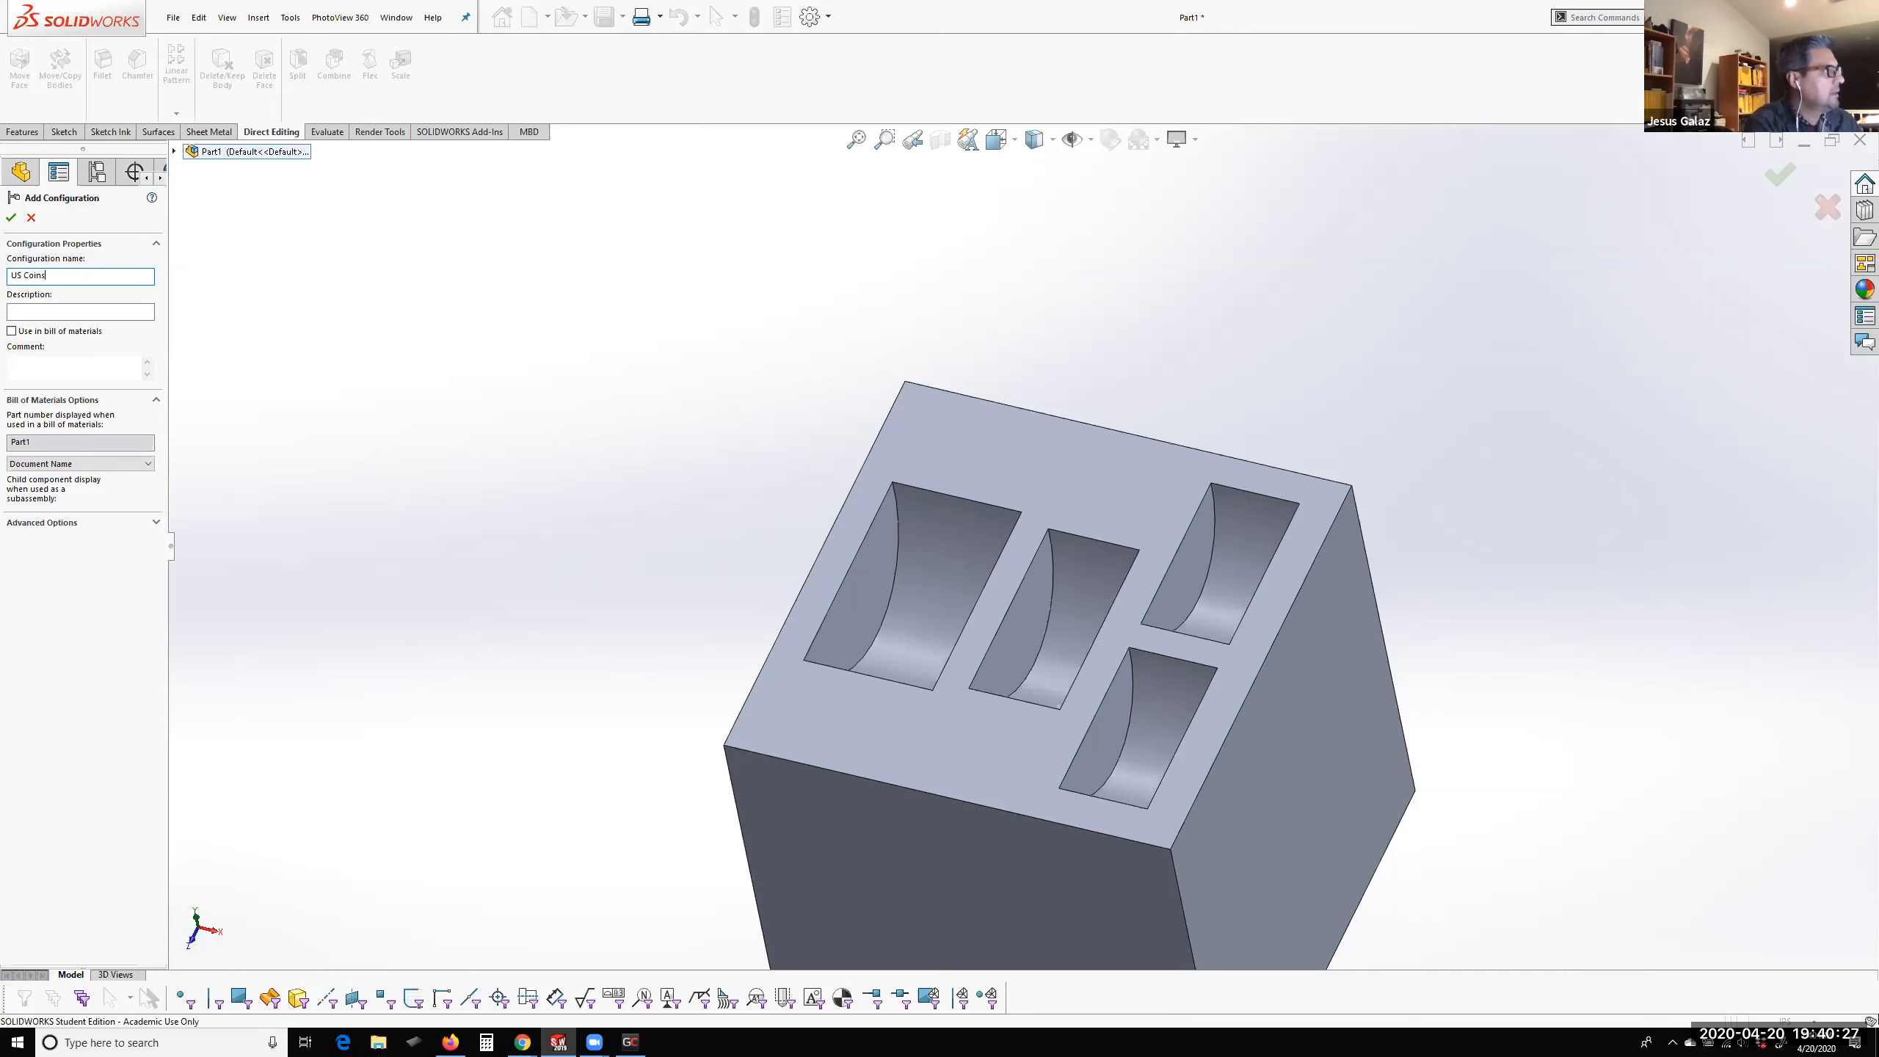
pyautogui.press('Return')
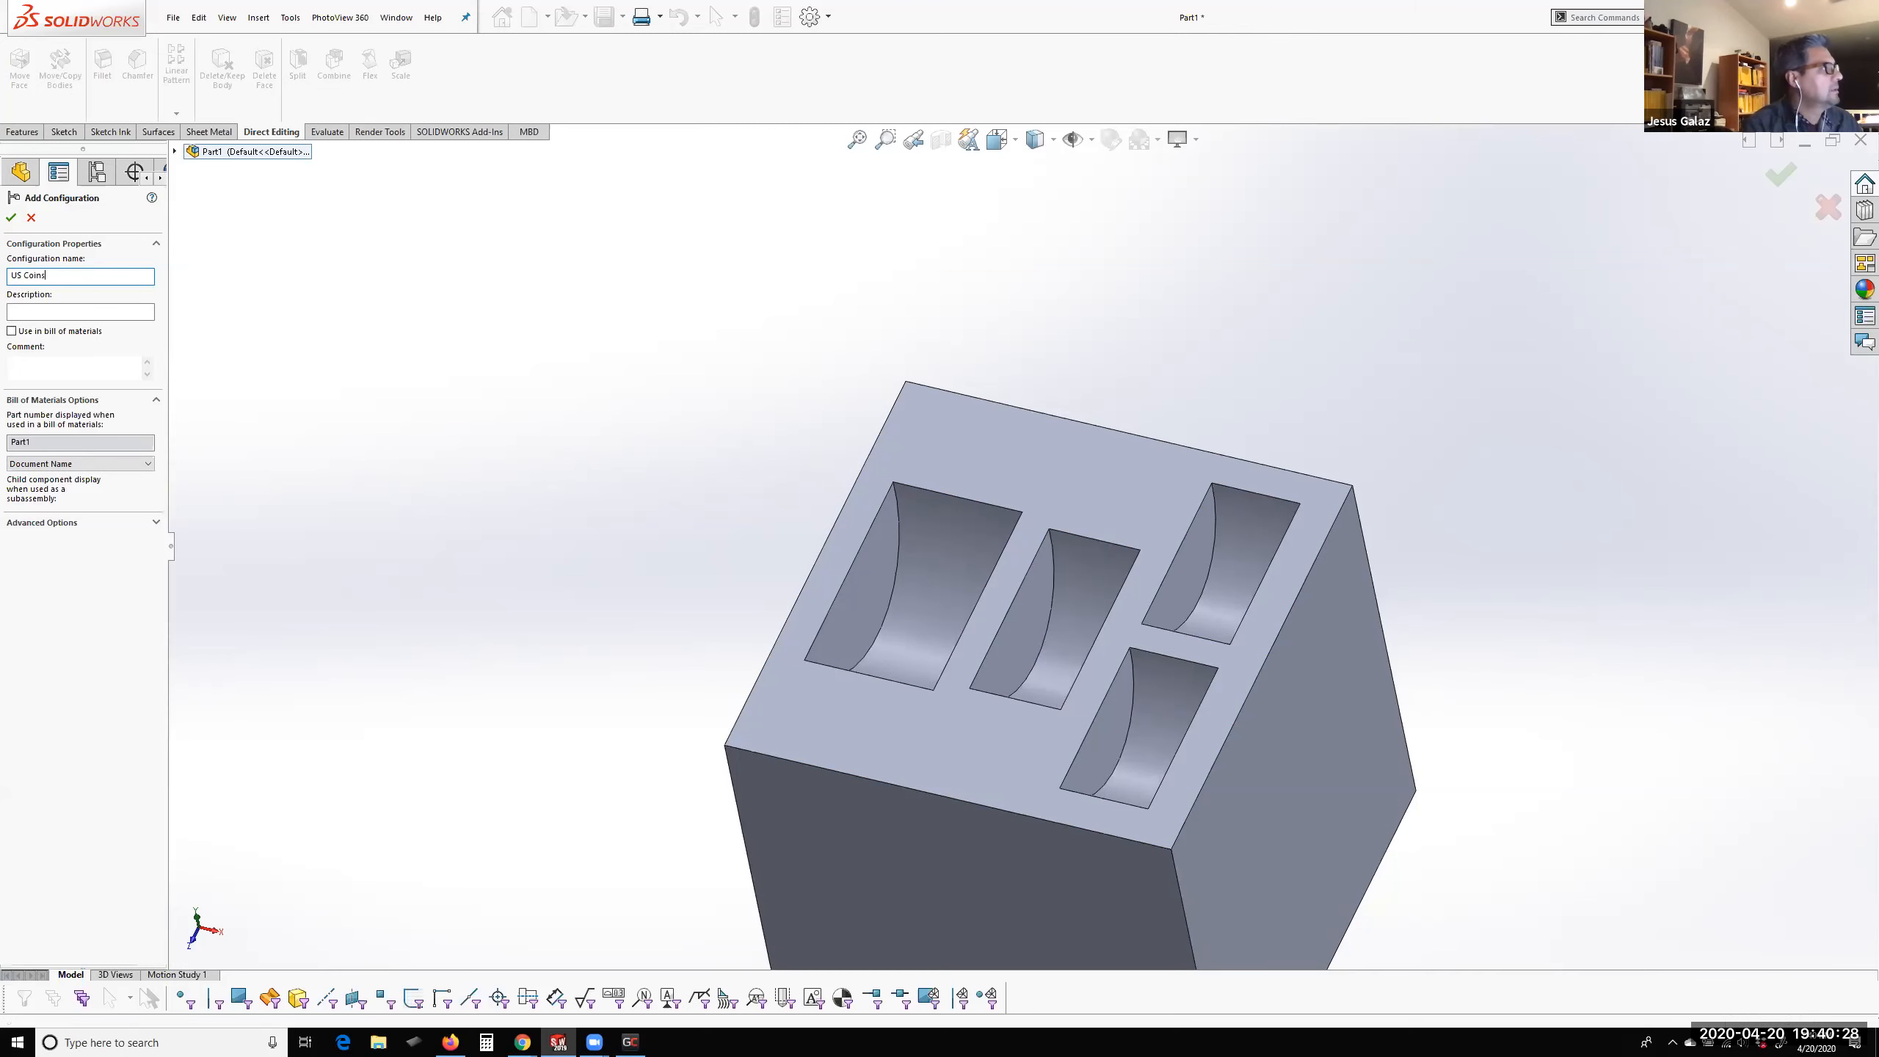
# Add another top-level configuration named Canadian Coins to the part
pyautogui.rightClick(78, 285)
pyautogui.click(78, 286)
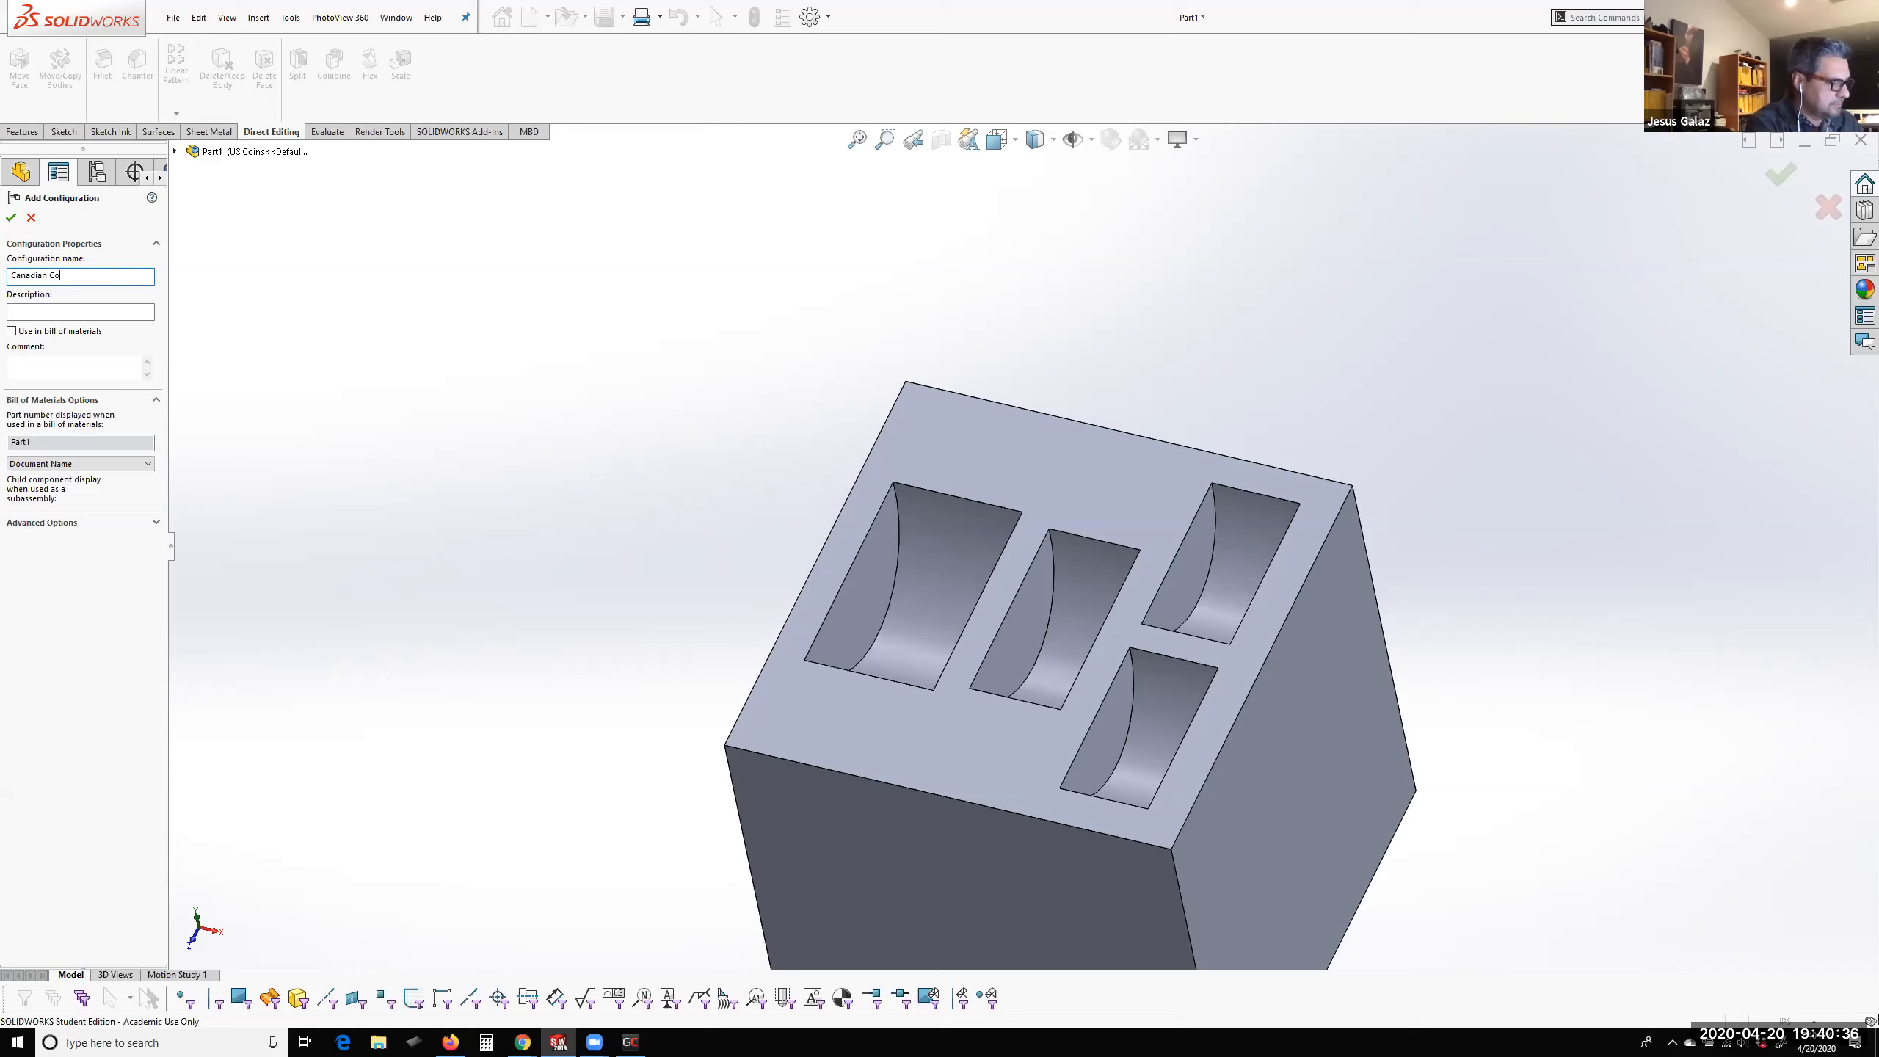
pyautogui.write('Canadian Coins')
pyautogui.press('Return')
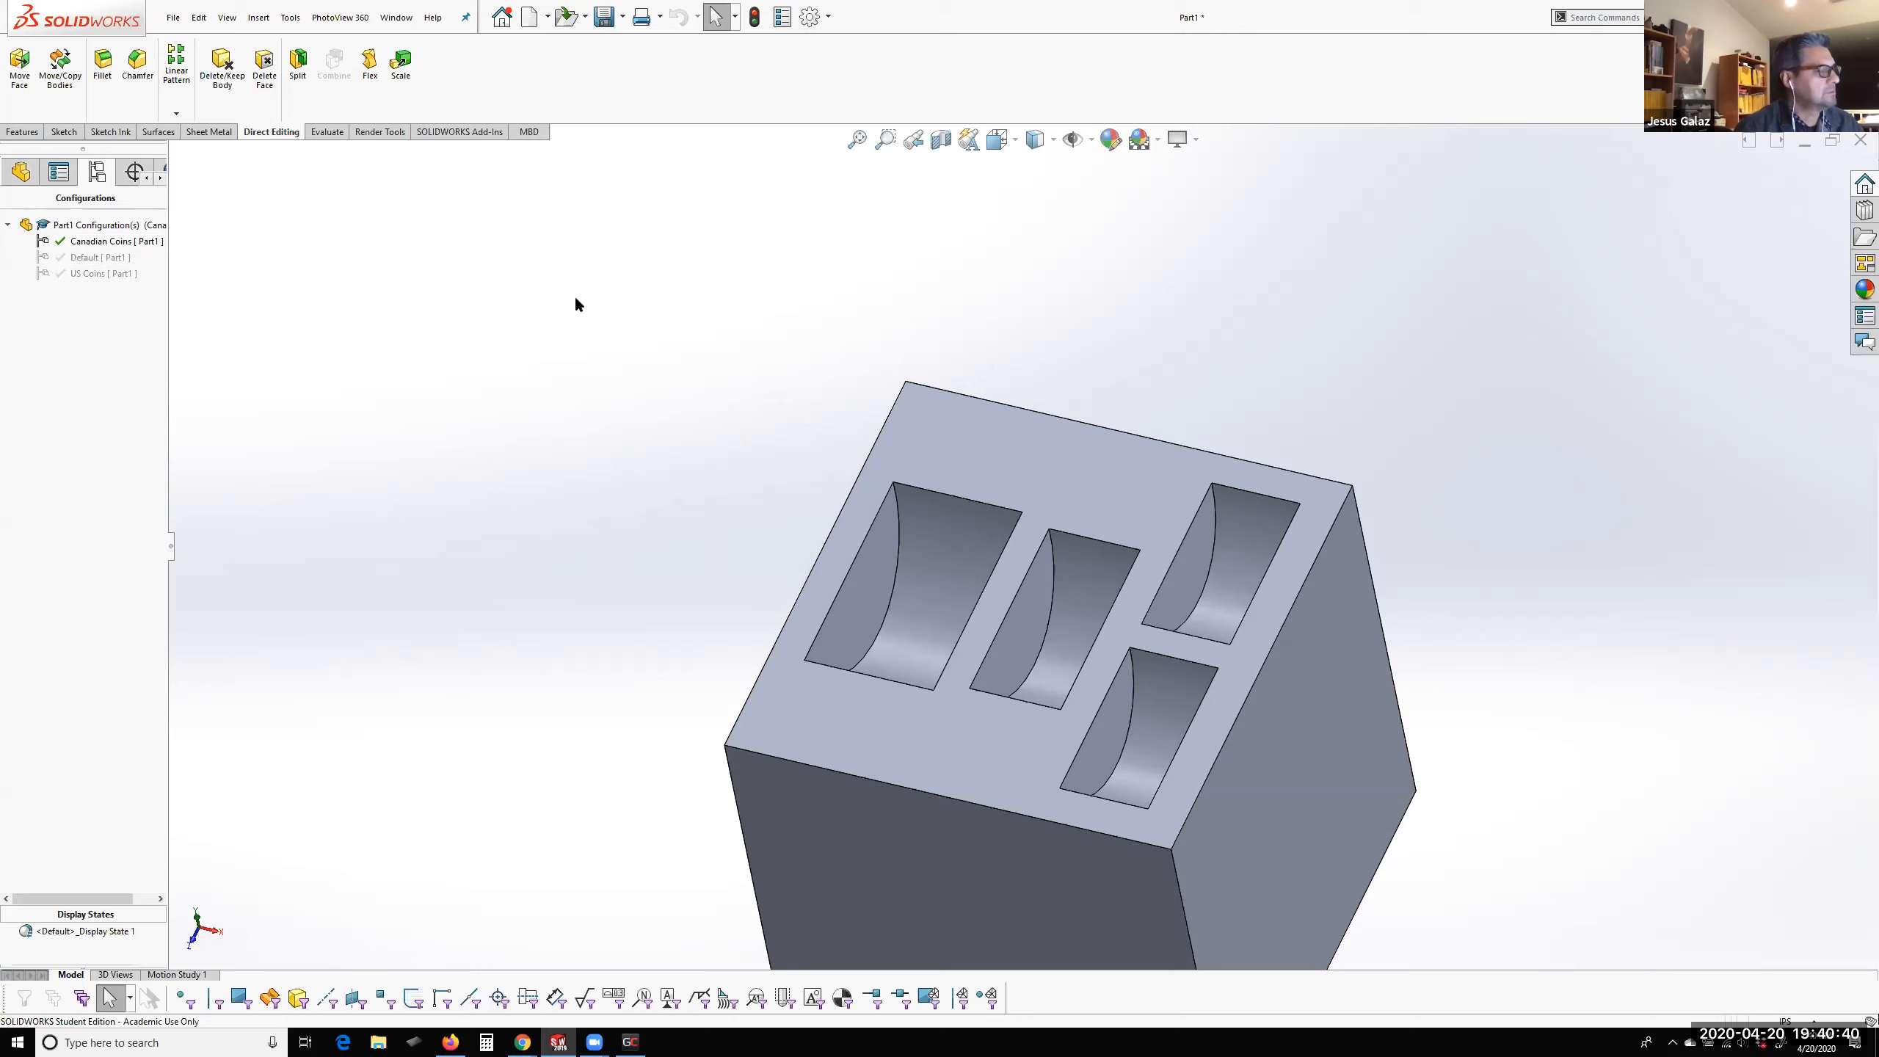
# Shrink the rear small pocket by offsetting its curved wall 0.12 in inward with Move Face
pyautogui.moveTo(1236, 565)
pyautogui.mouseDown(button='middle')
pyautogui.moveTo(1272, 453)
pyautogui.moveTo(1230, 546)
pyautogui.mouseUp(button='middle')
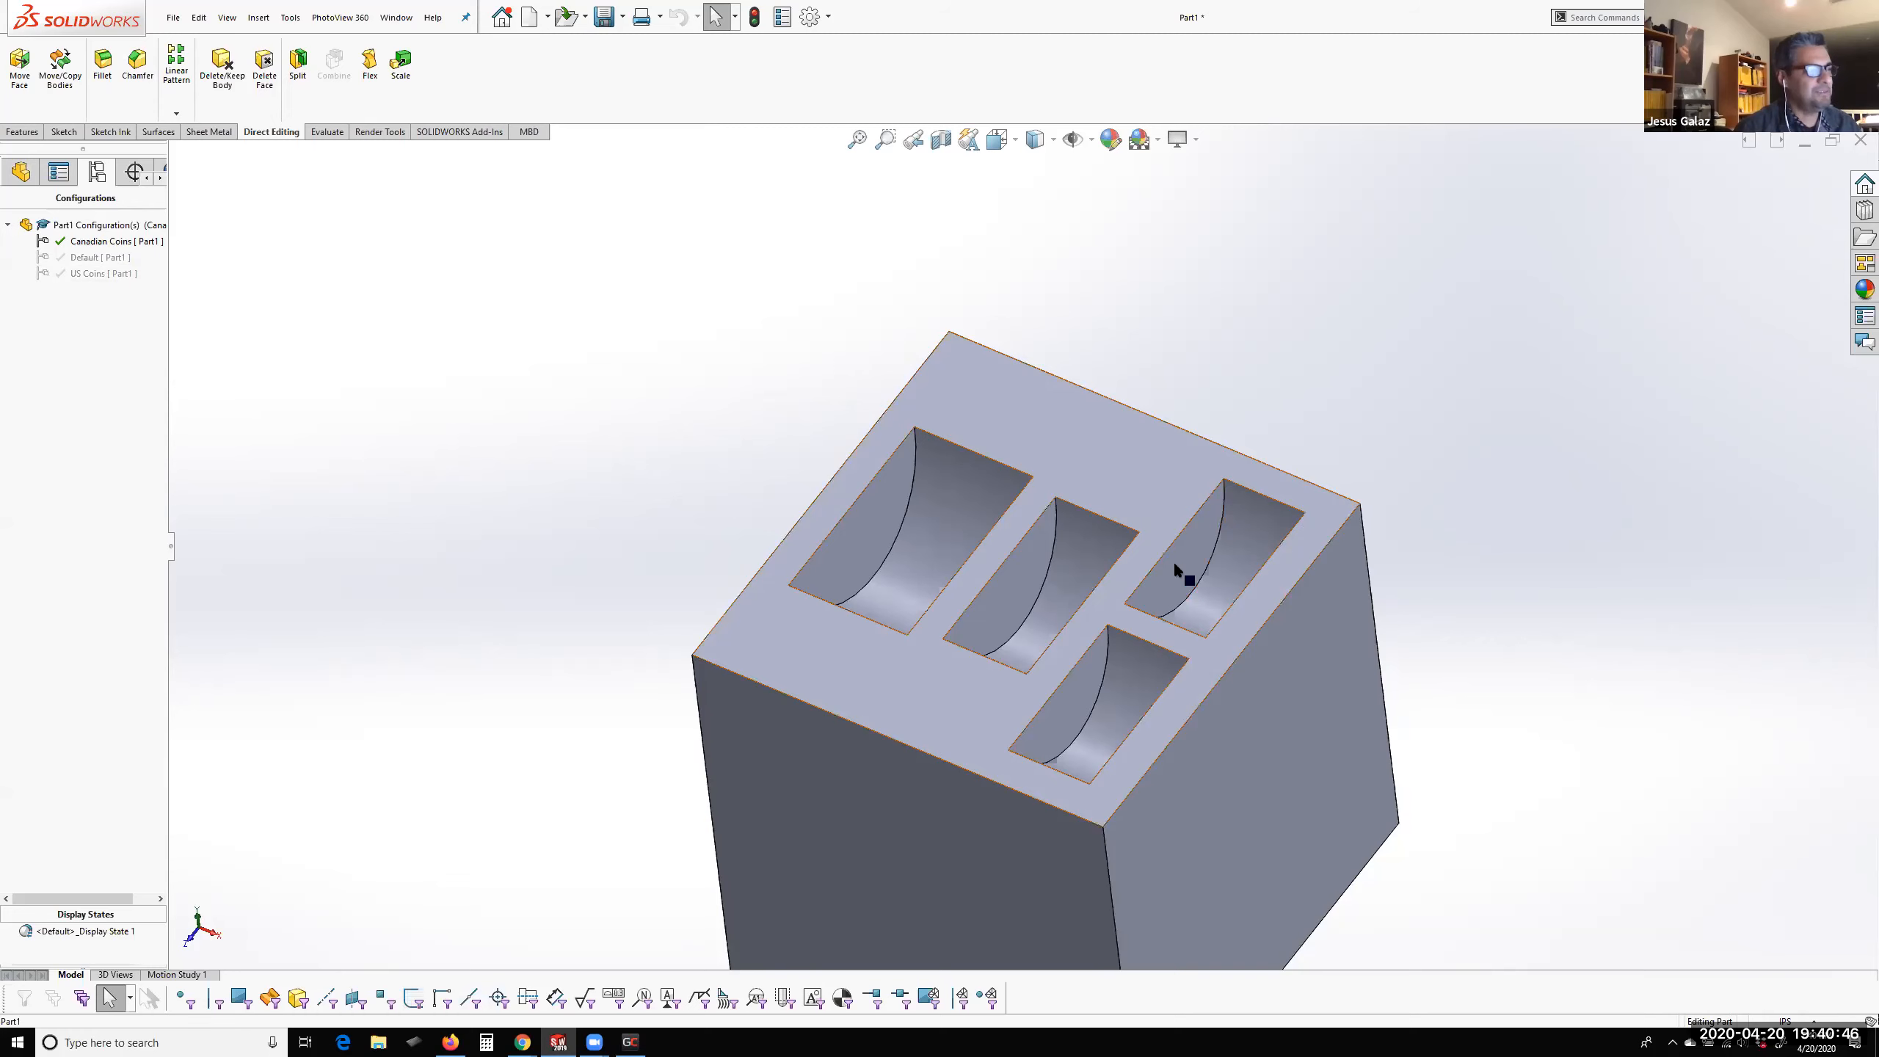
pyautogui.click(1244, 562)
pyautogui.scroll(-5, 1241, 556)
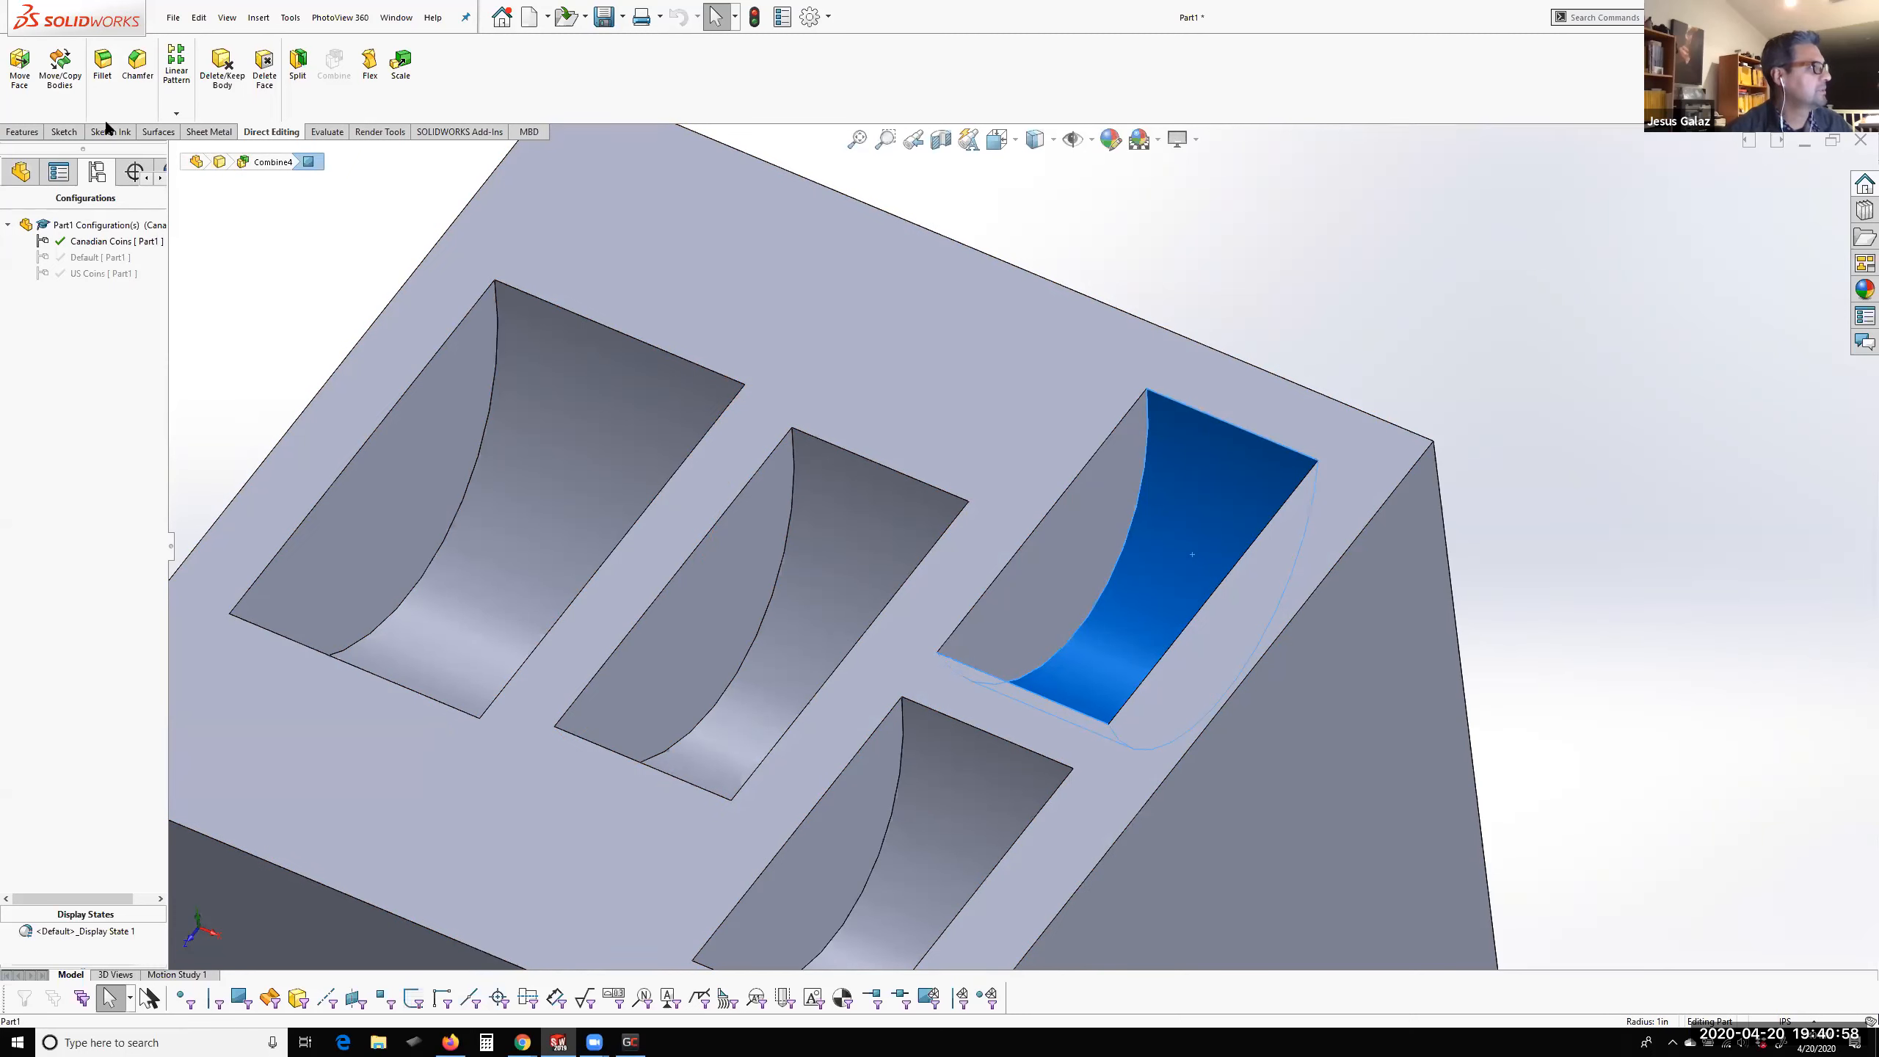
pyautogui.click(61, 175)
pyautogui.click(21, 80)
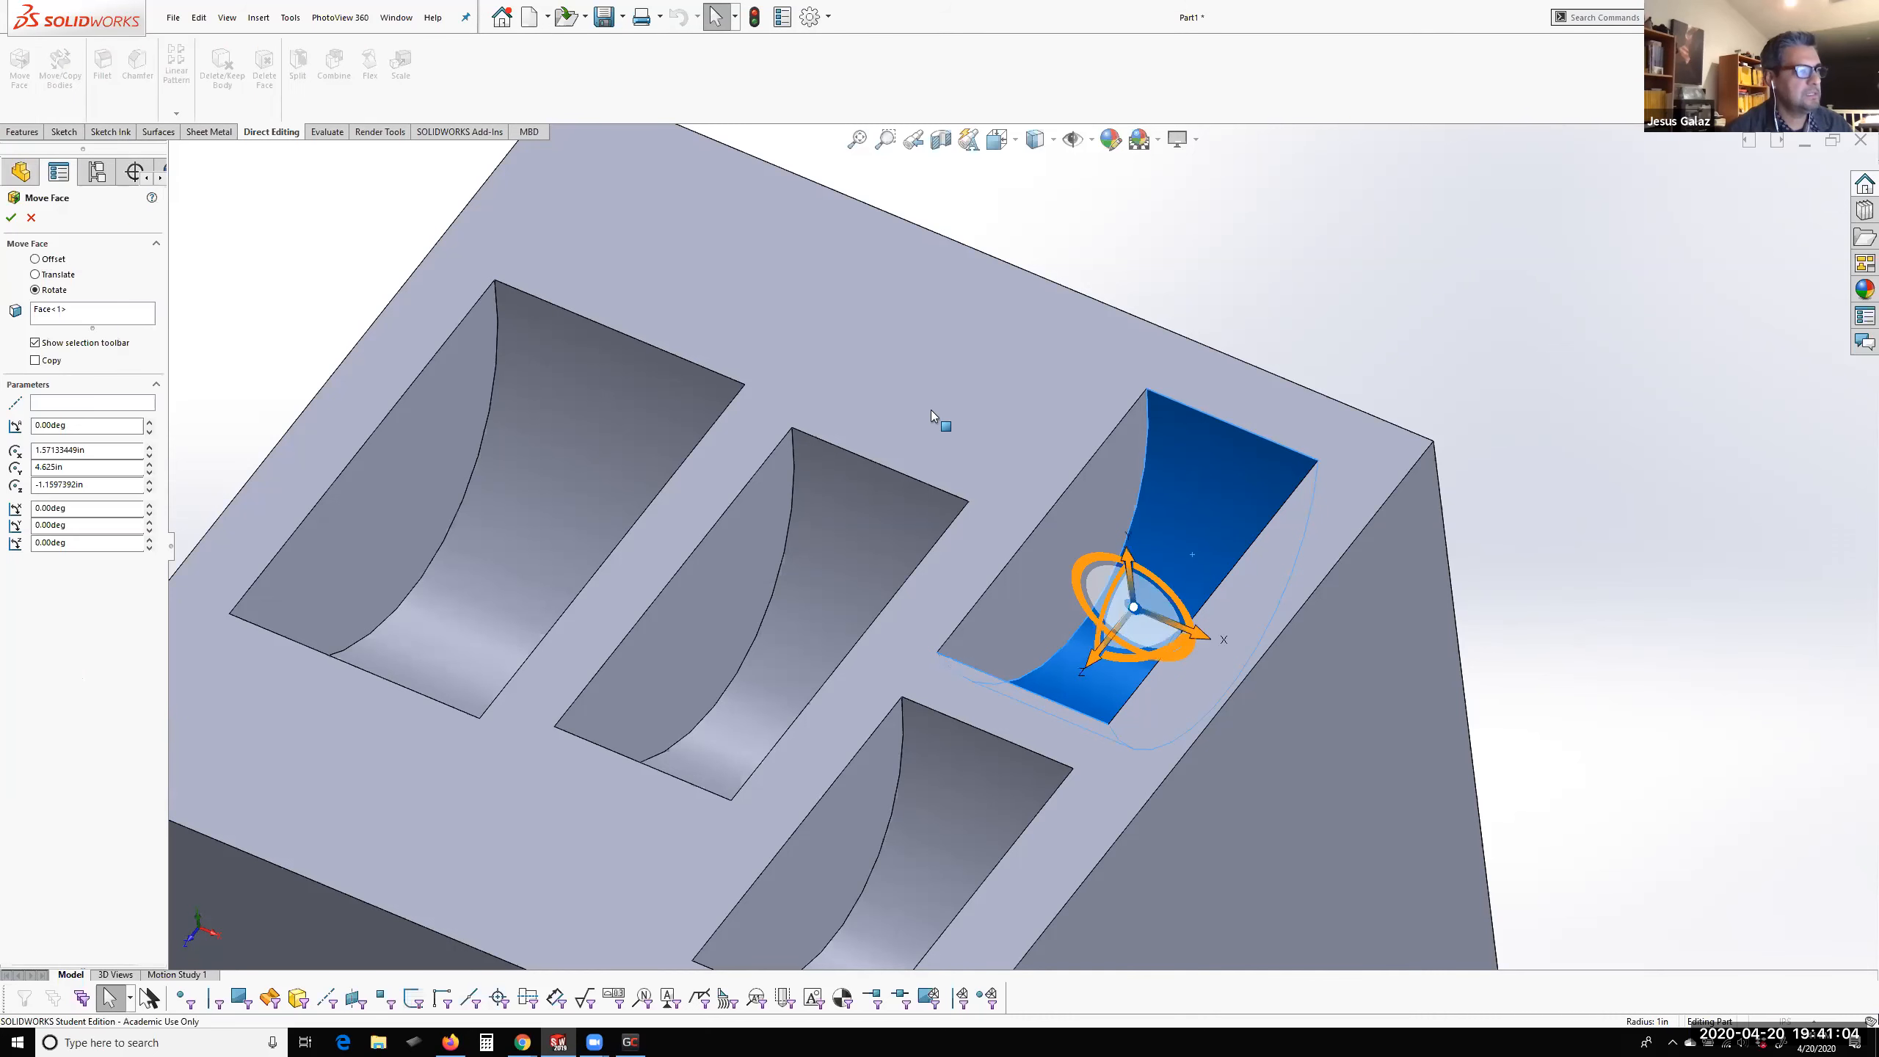
pyautogui.moveTo(1185, 487); pyautogui.dragTo(1050, 540, button='middle')
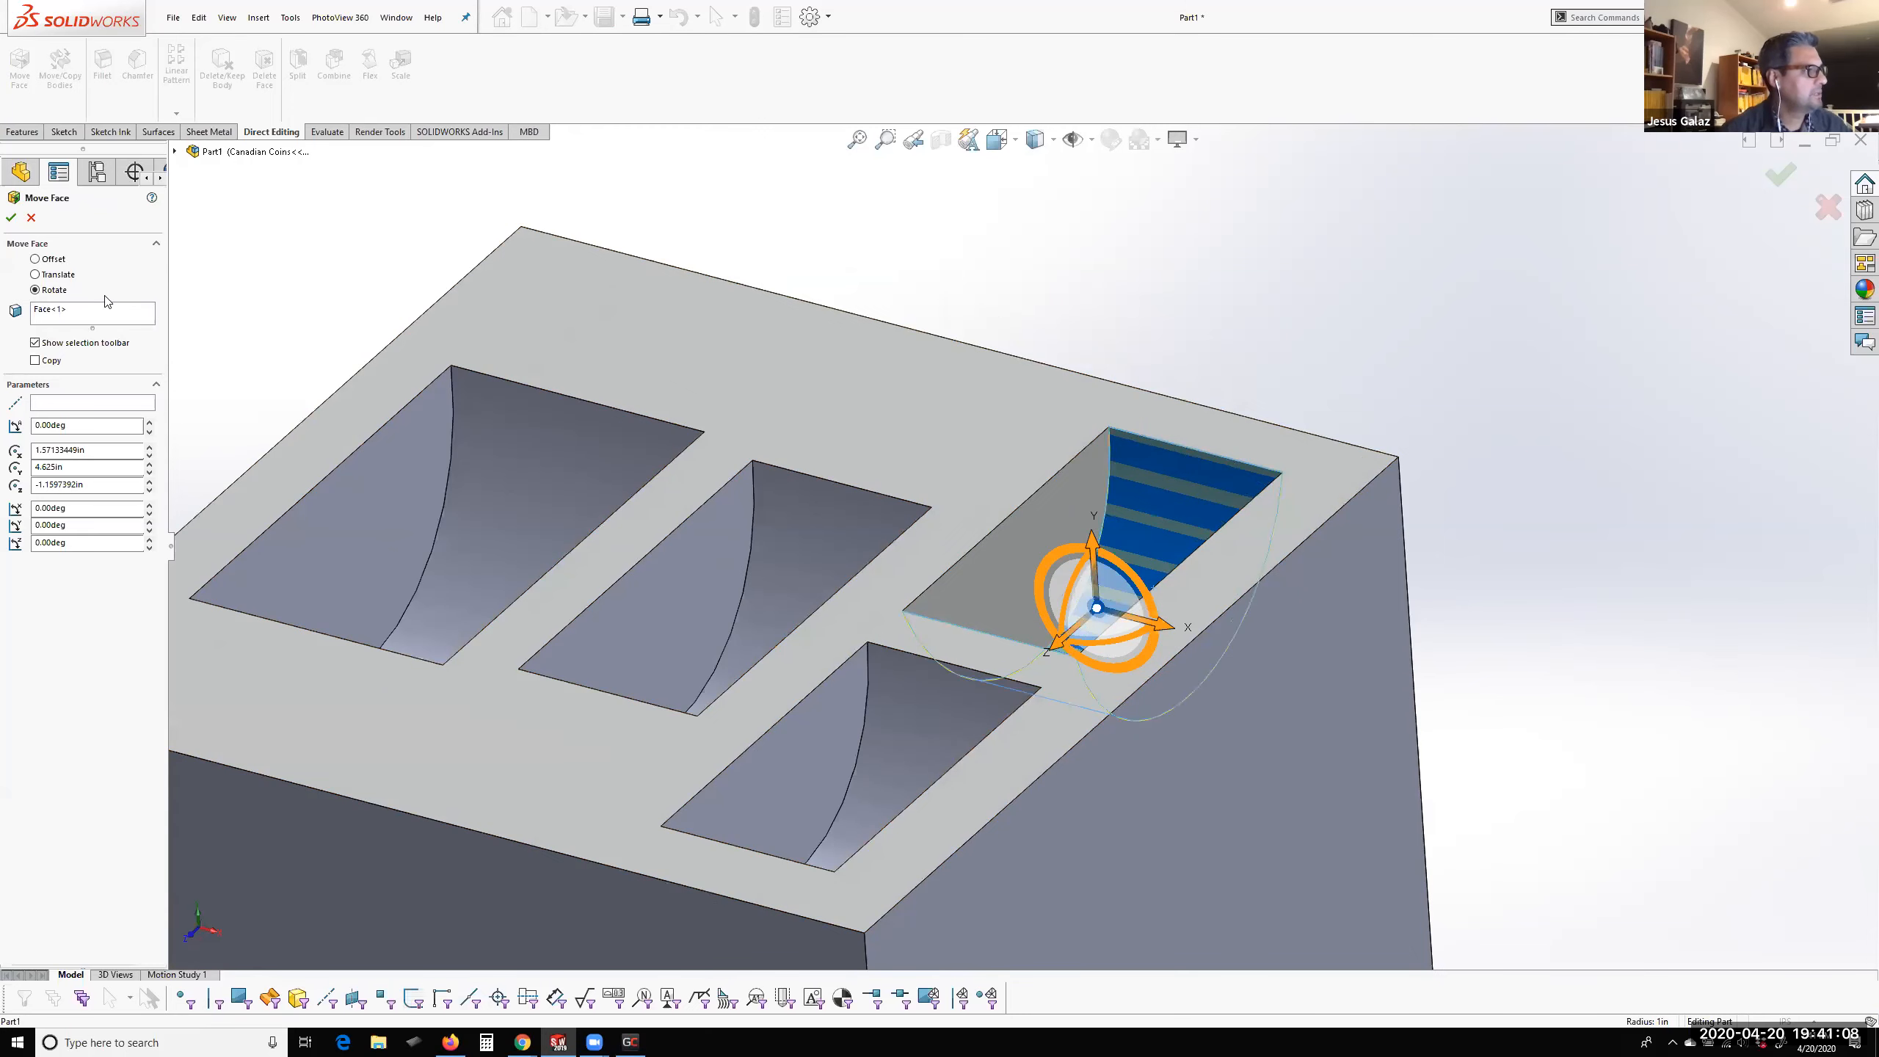
pyautogui.click(46, 260)
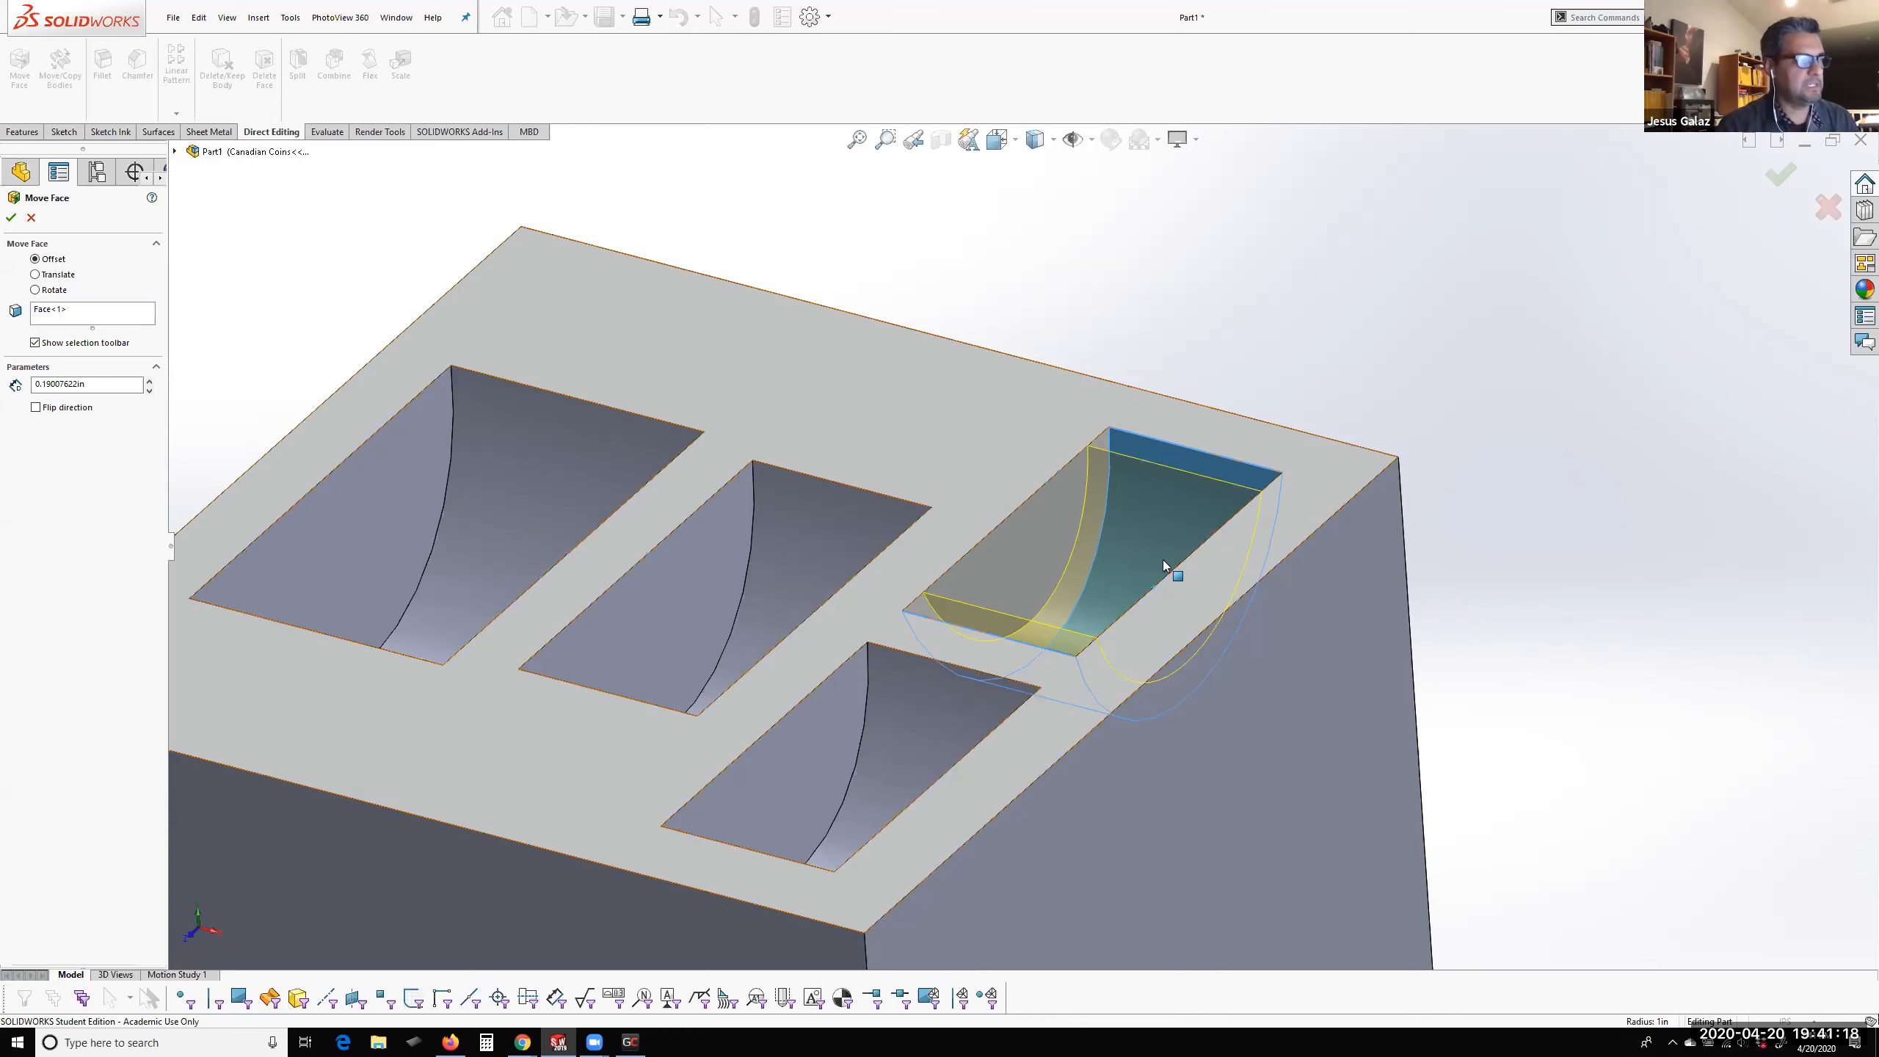
pyautogui.scroll(-3, 1162, 560)
pyautogui.moveTo(1035, 558); pyautogui.dragTo(532, 824, button='middle')
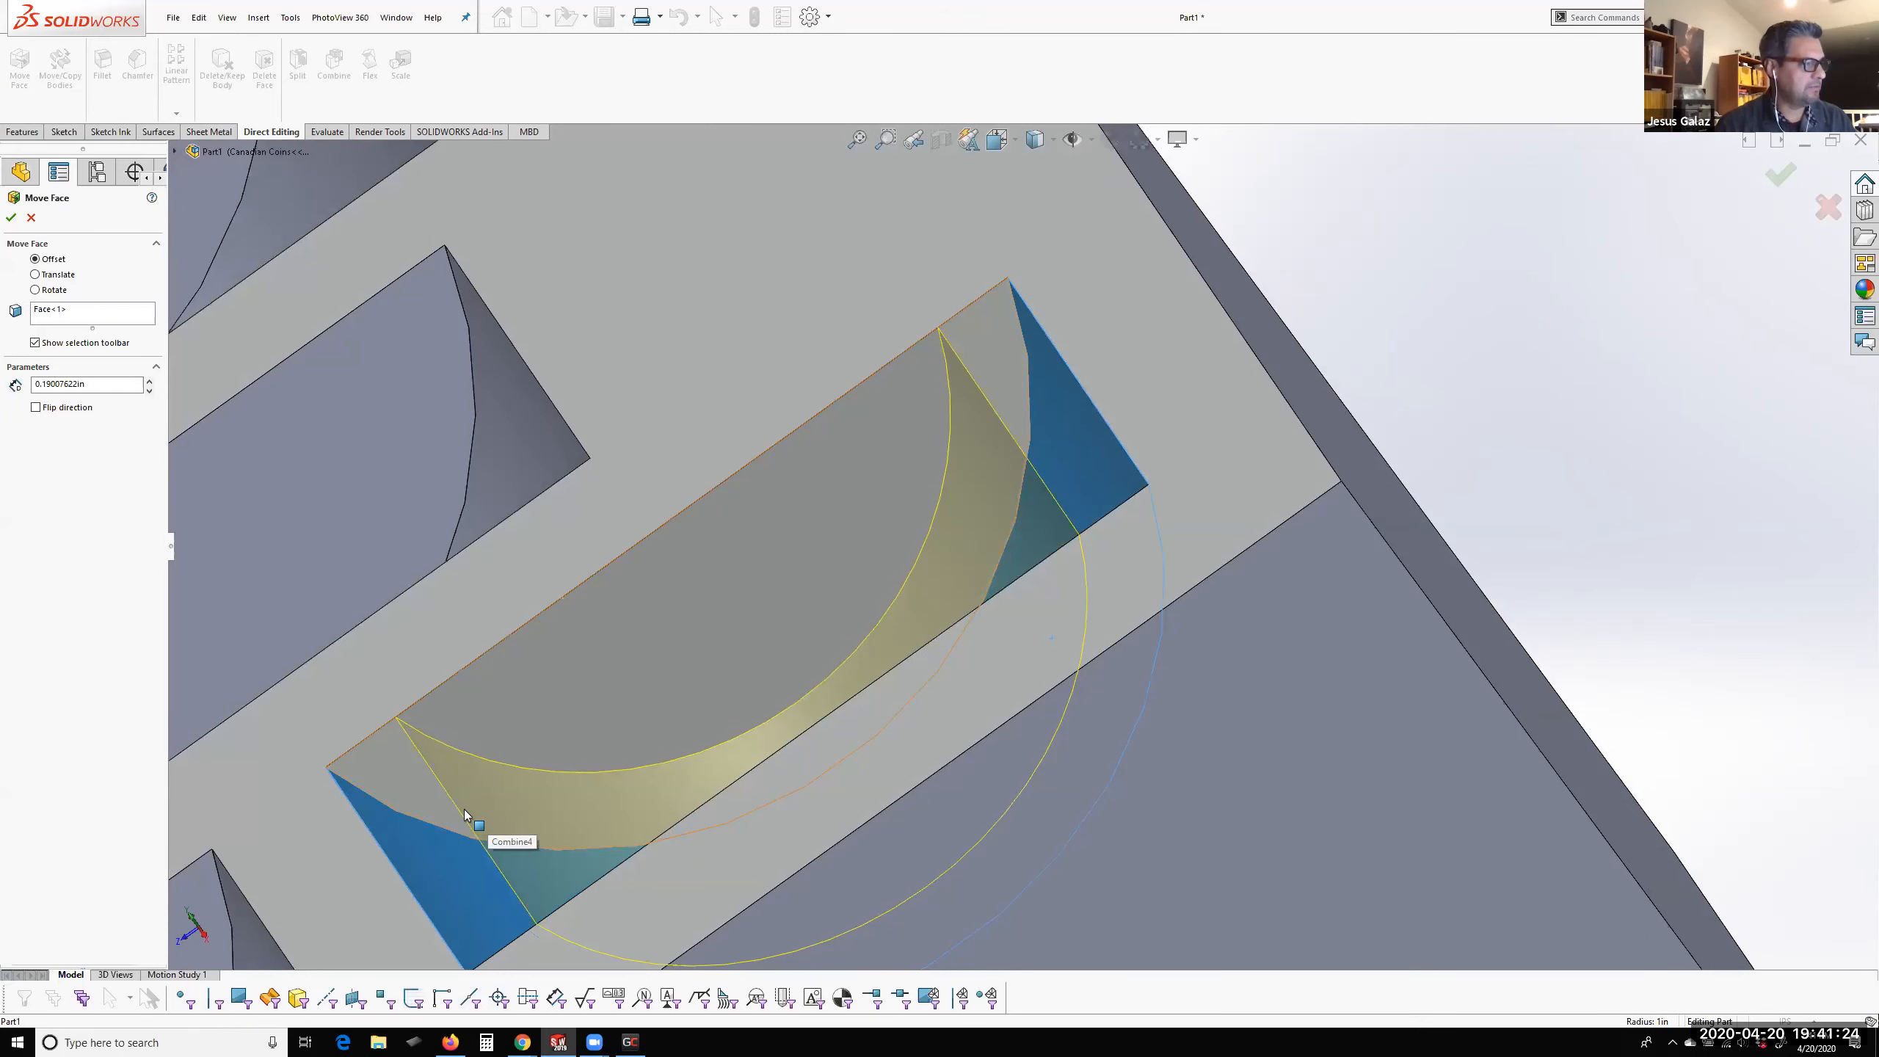
pyautogui.moveTo(463, 809); pyautogui.dragTo(337, 720, button='middle')
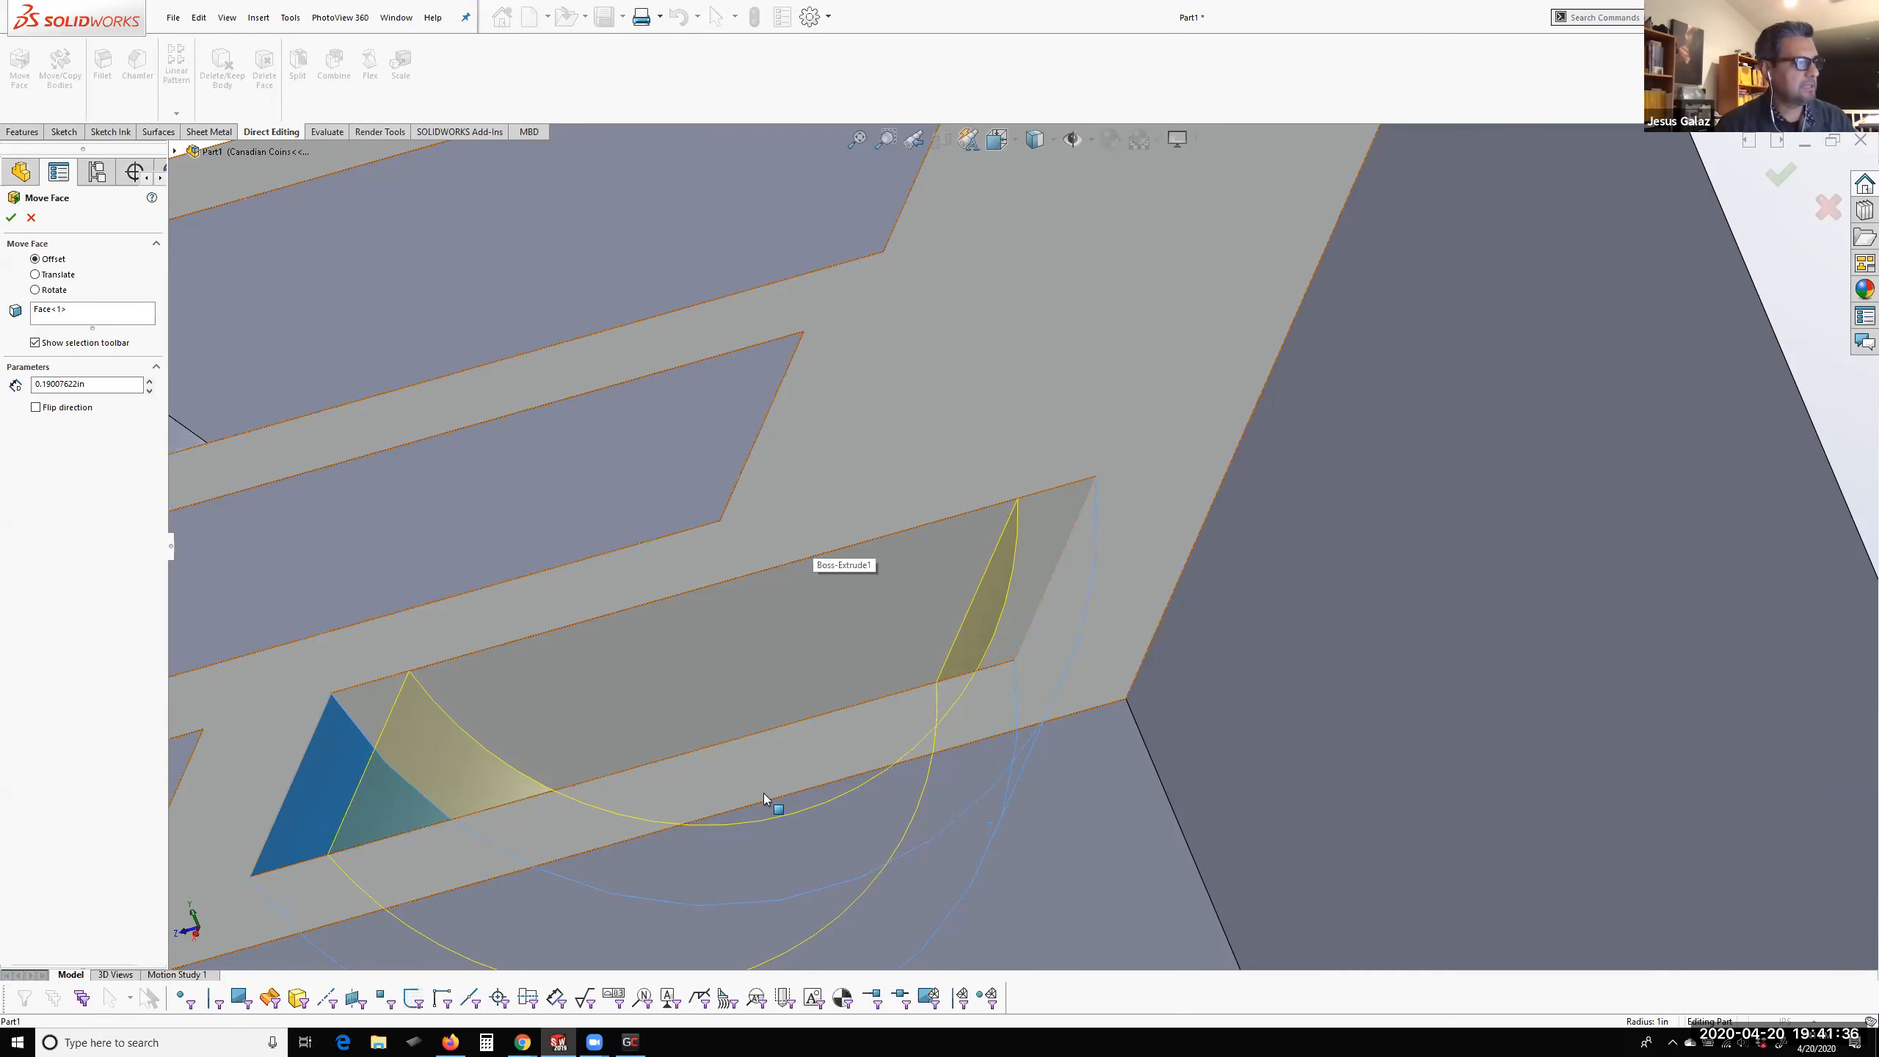
pyautogui.moveTo(797, 713); pyautogui.dragTo(789, 664, button='middle')
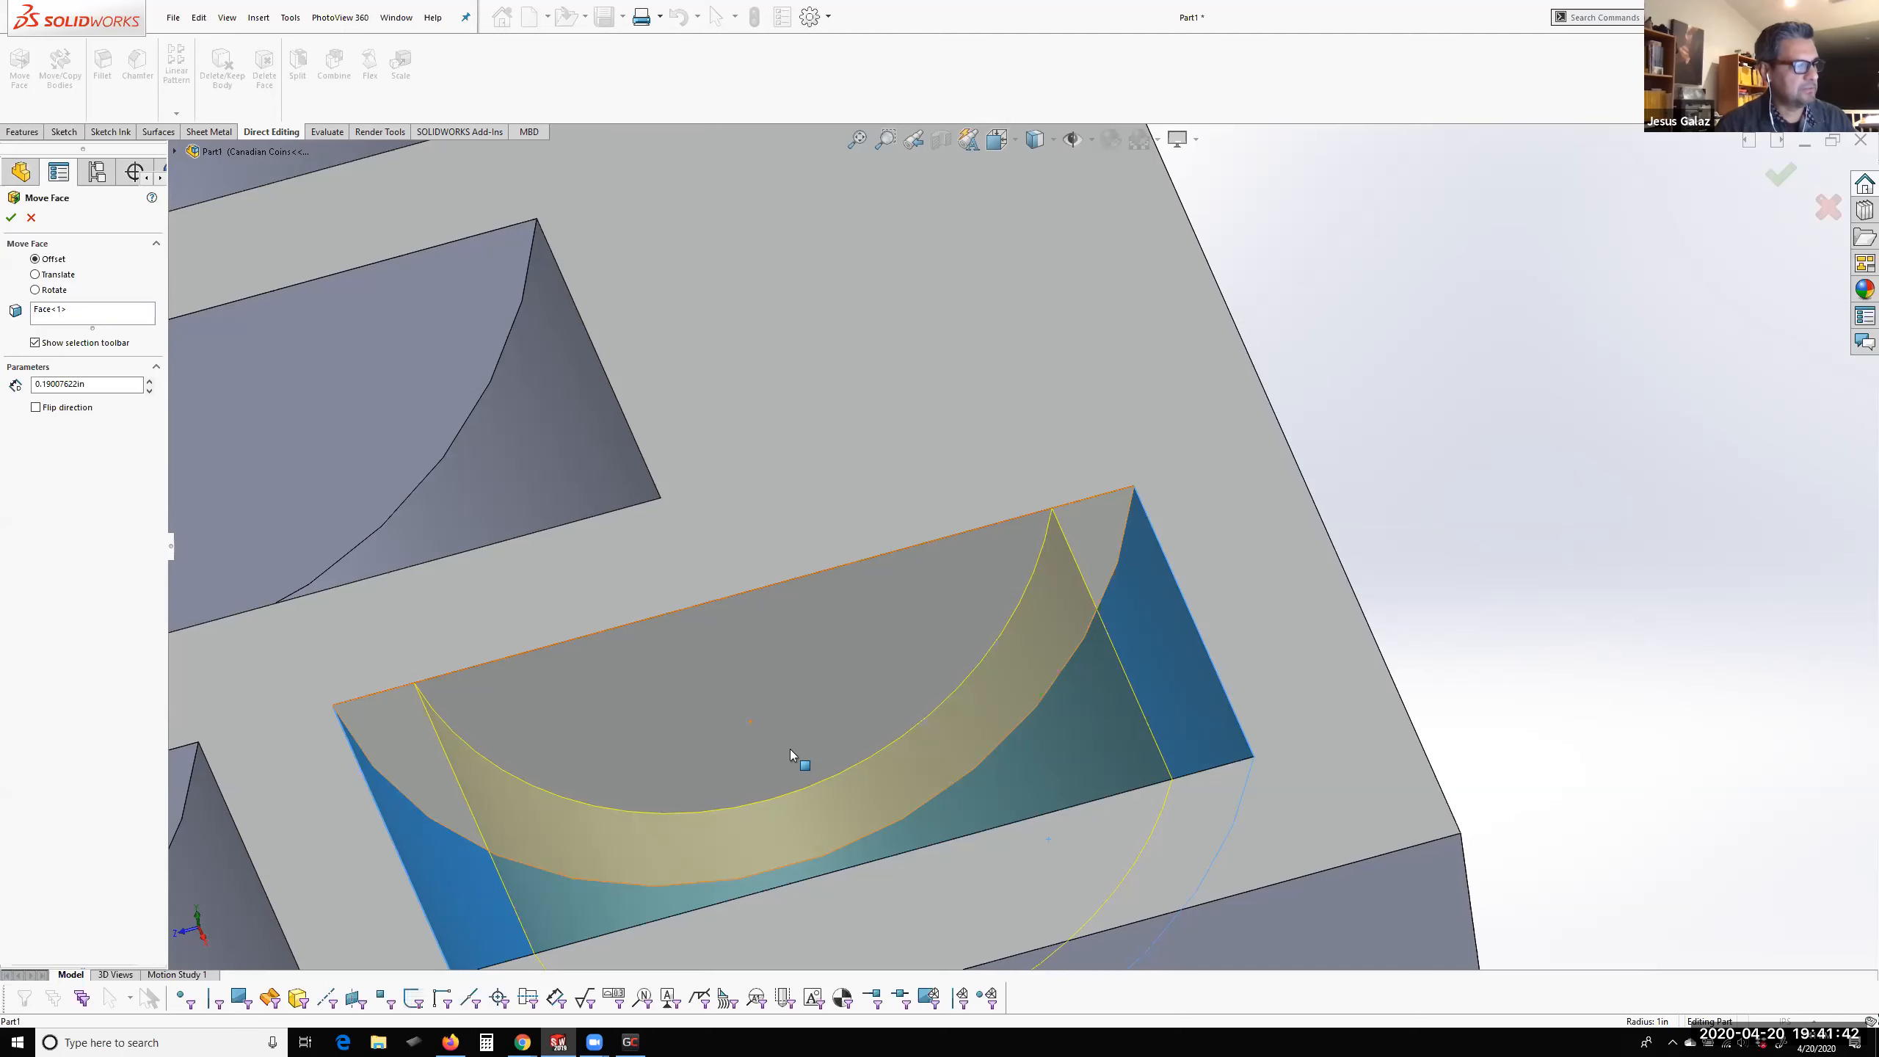
pyautogui.moveTo(821, 763); pyautogui.dragTo(737, 798, button='middle')
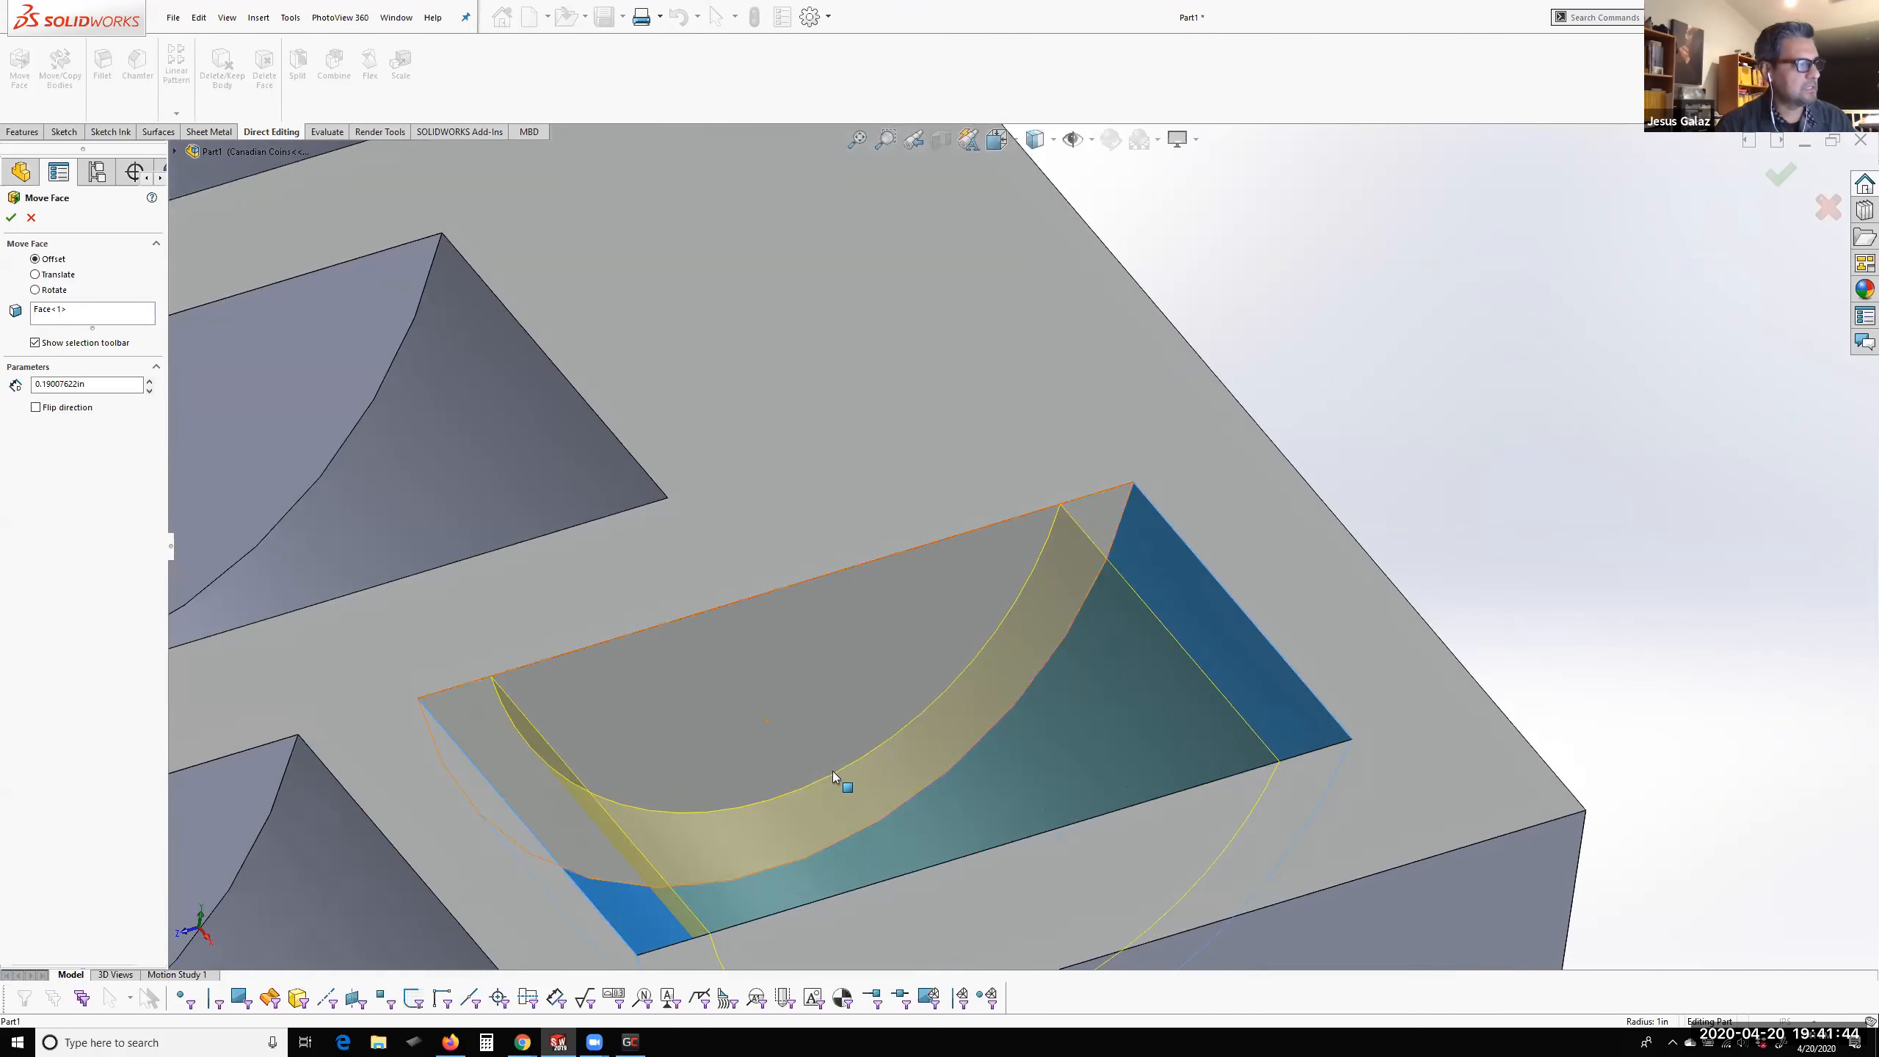
pyautogui.scroll(8, 832, 772)
pyautogui.moveTo(98, 384); pyautogui.dragTo(42, 391)
pyautogui.write('2')
pyautogui.press('Return')
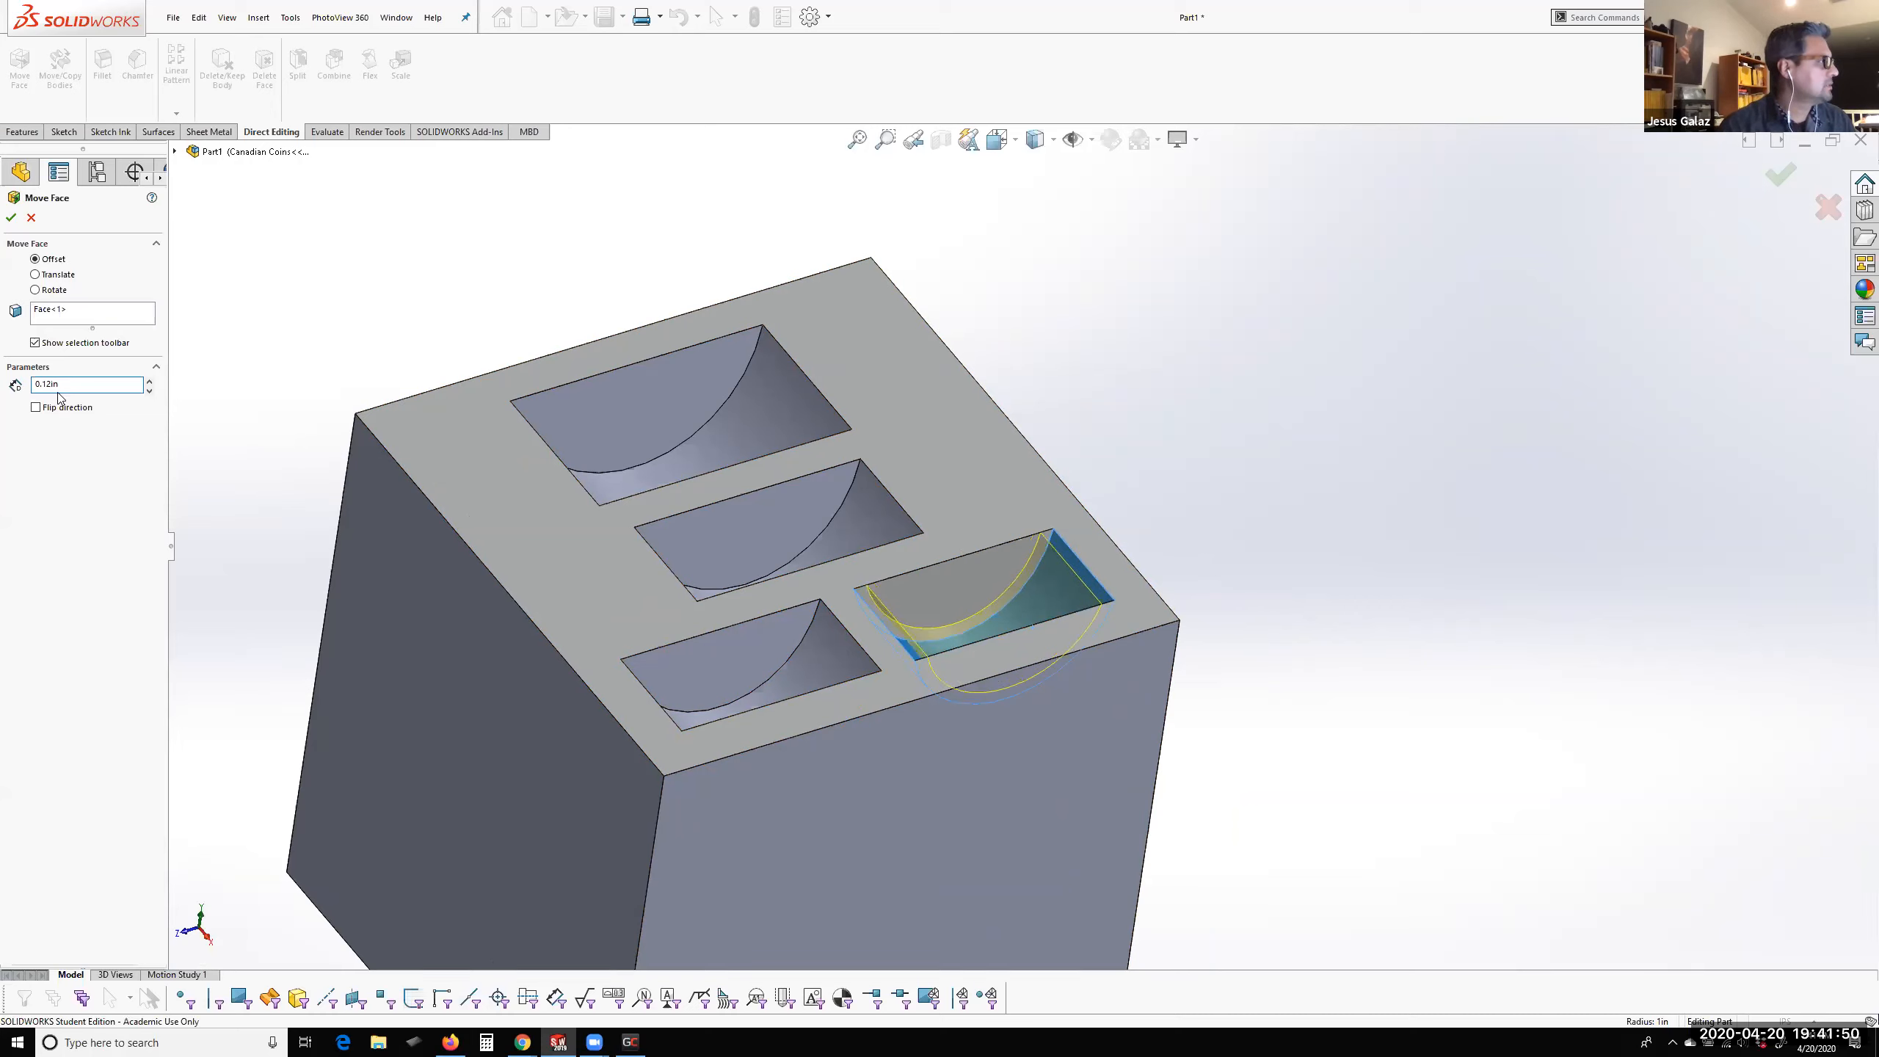
pyautogui.click(11, 217)
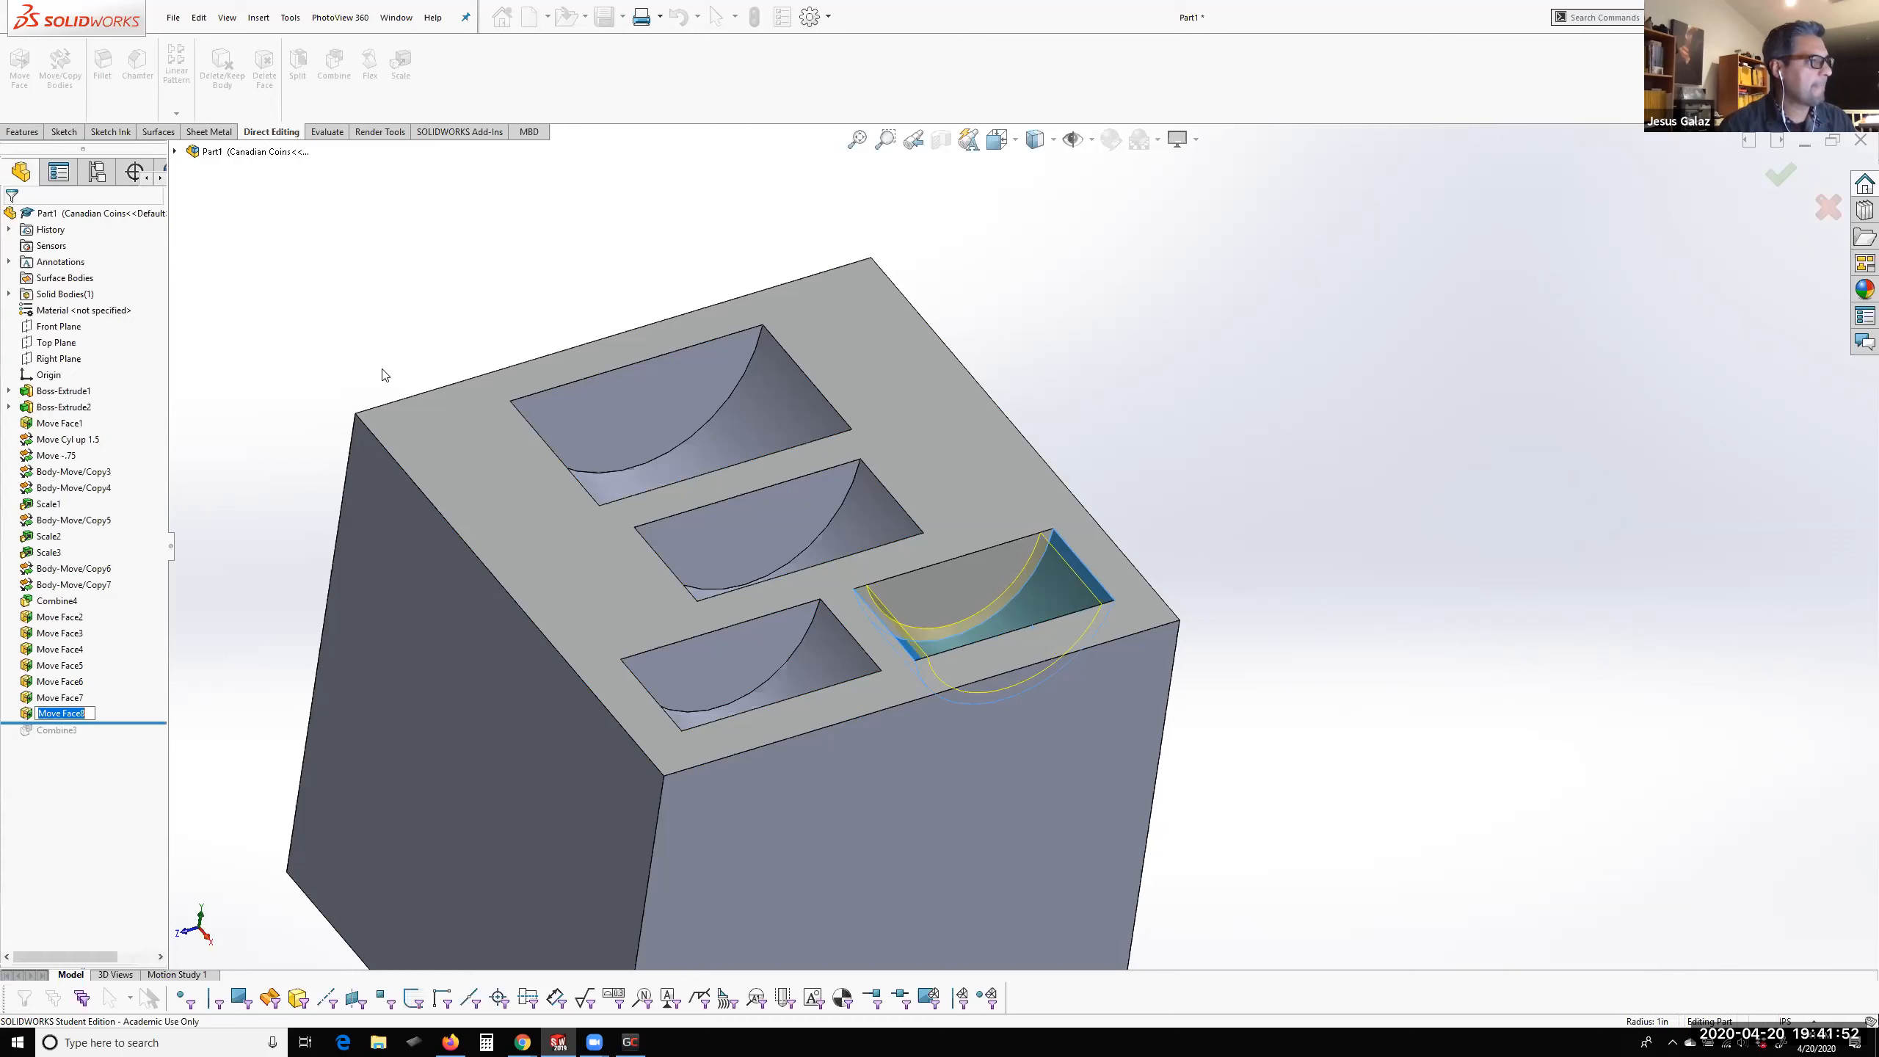
# Rename the new Move Face feature of the rear small pocket as Can Dime
pyautogui.scroll(-5, 973, 594)
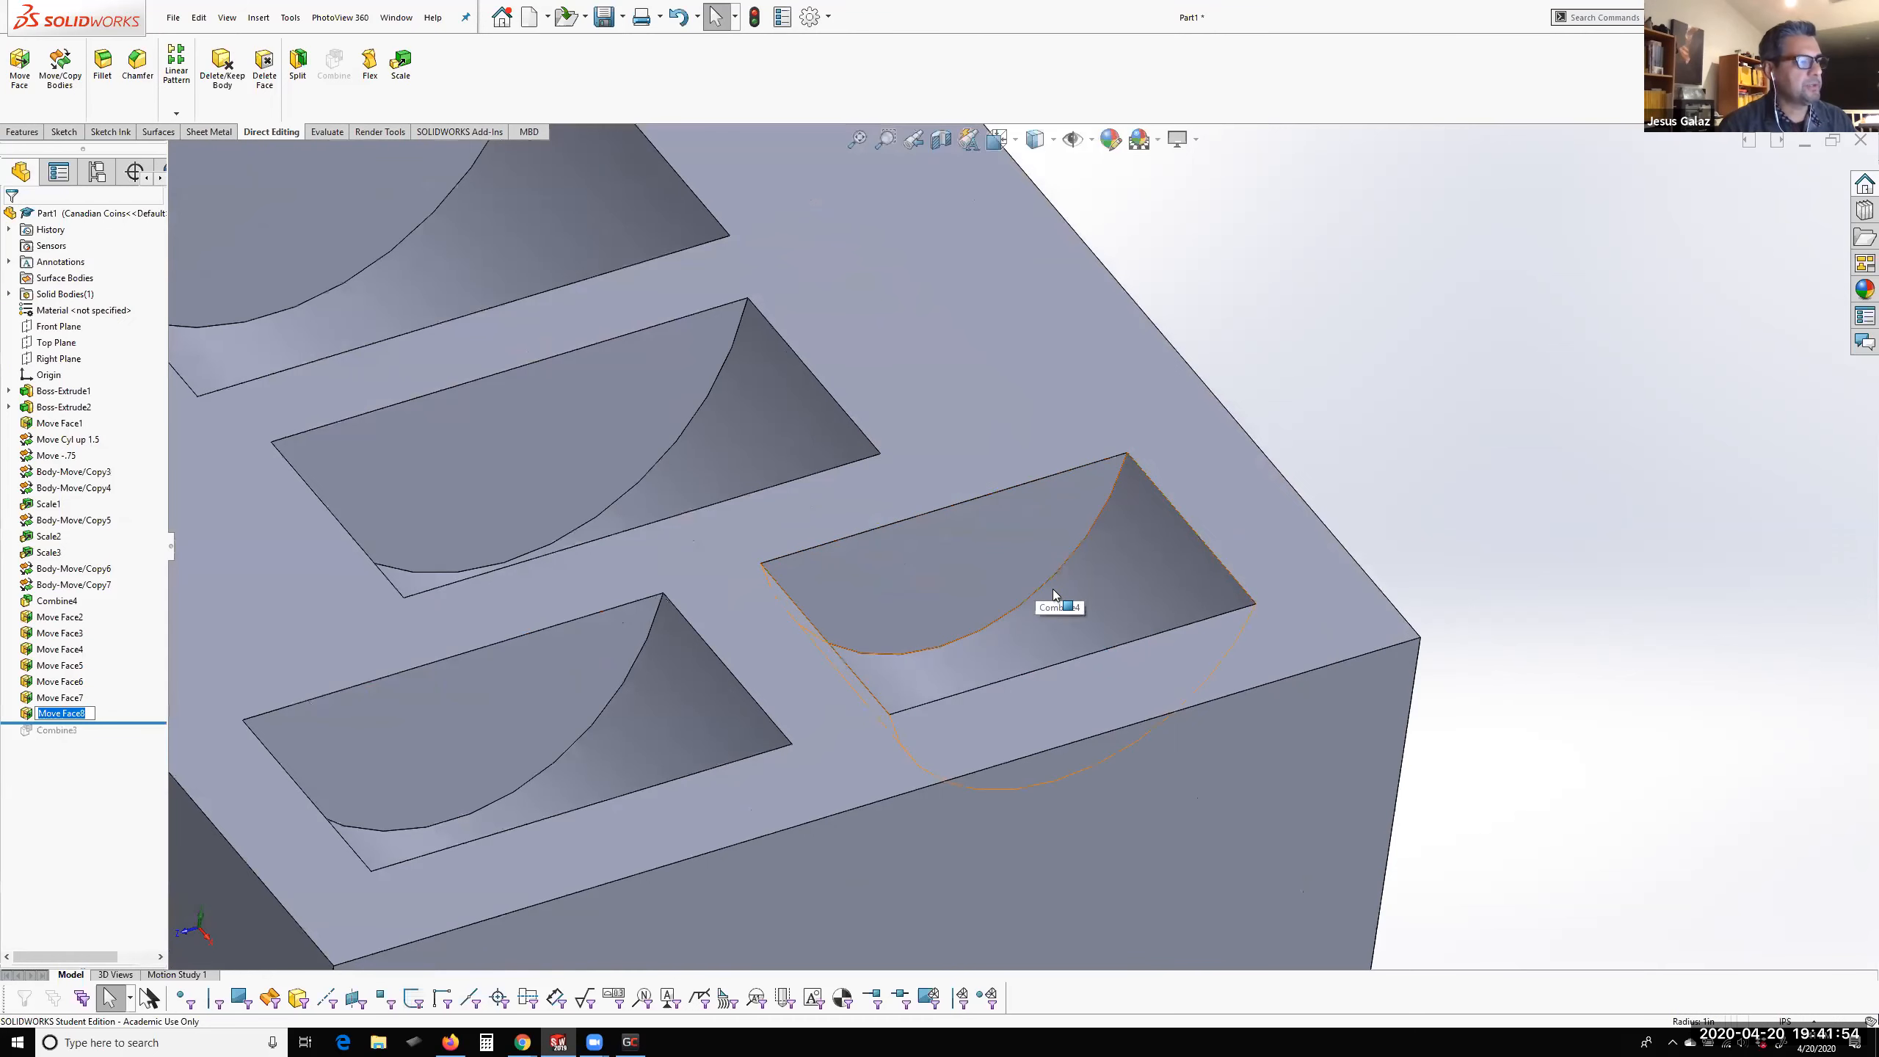
pyautogui.click(91, 713)
pyautogui.hotkey('ctrl', 'a')
pyautogui.write('CA')
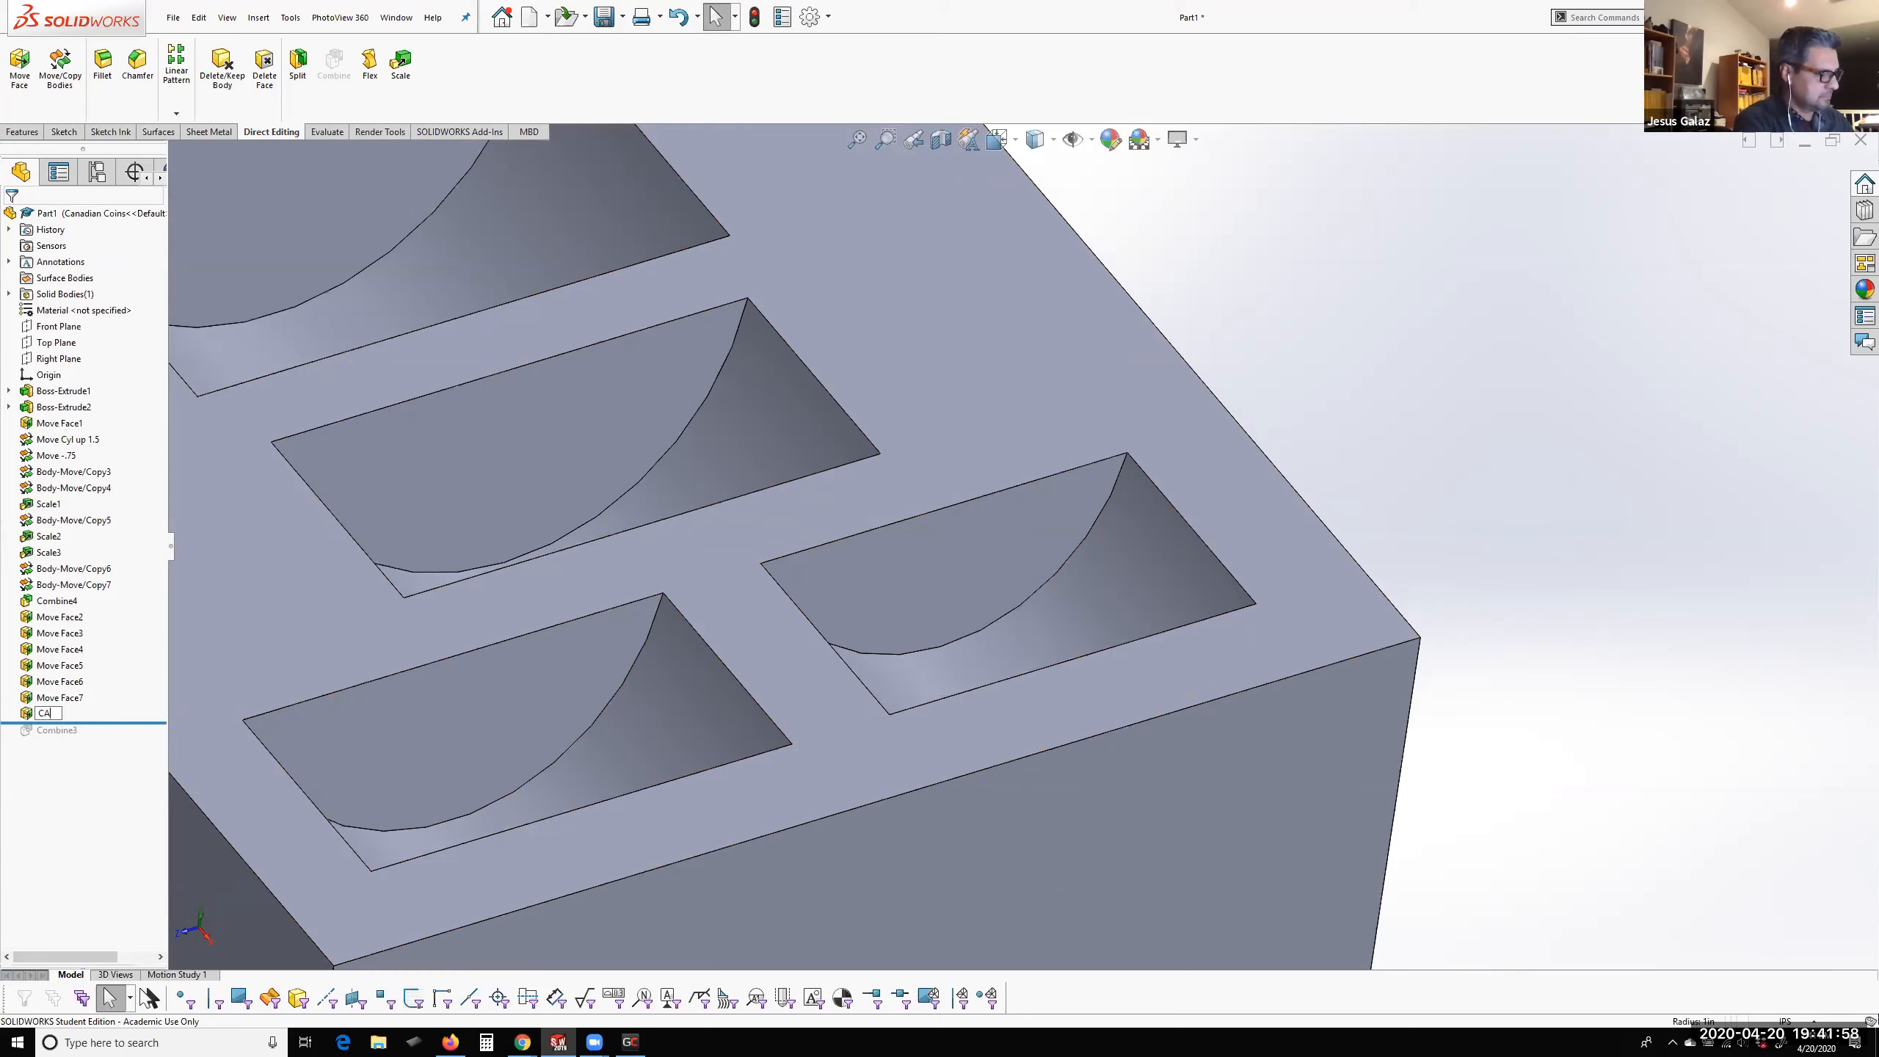
pyautogui.write('a')
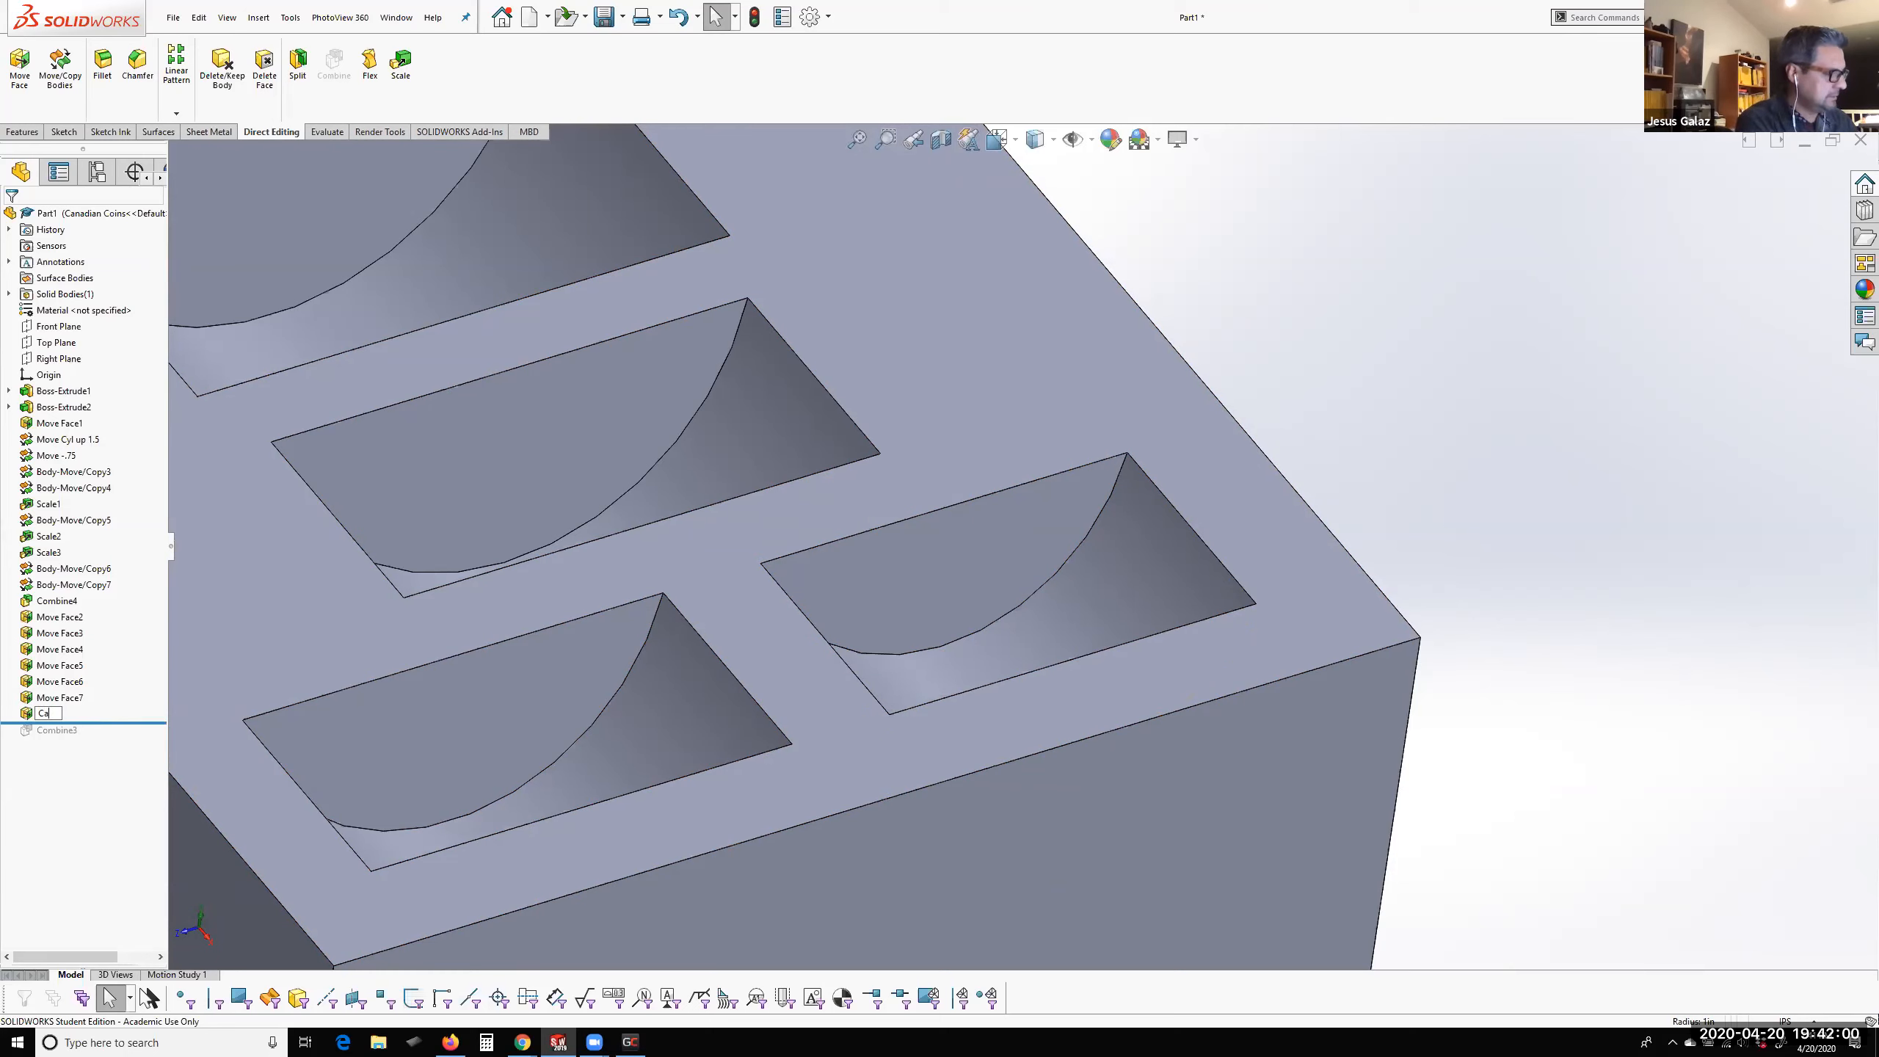
pyautogui.write('n Dime')
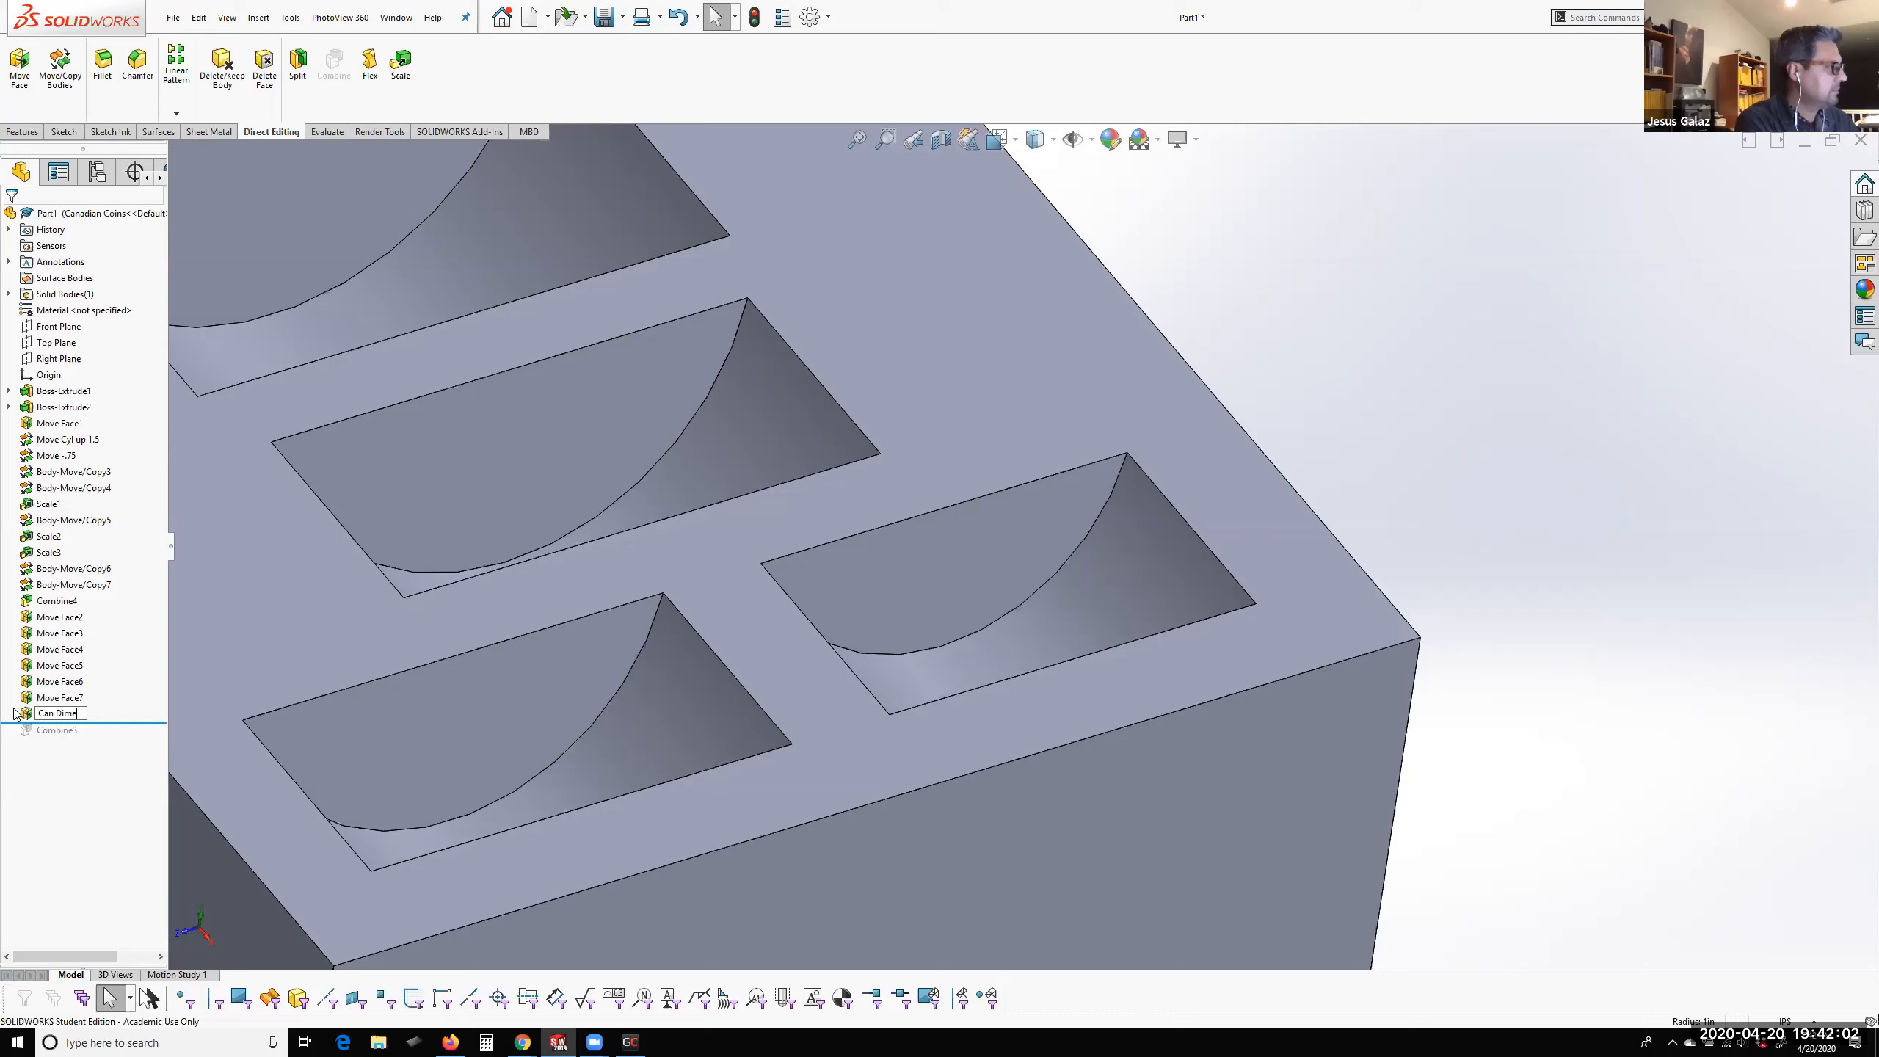
pyautogui.press('Return')
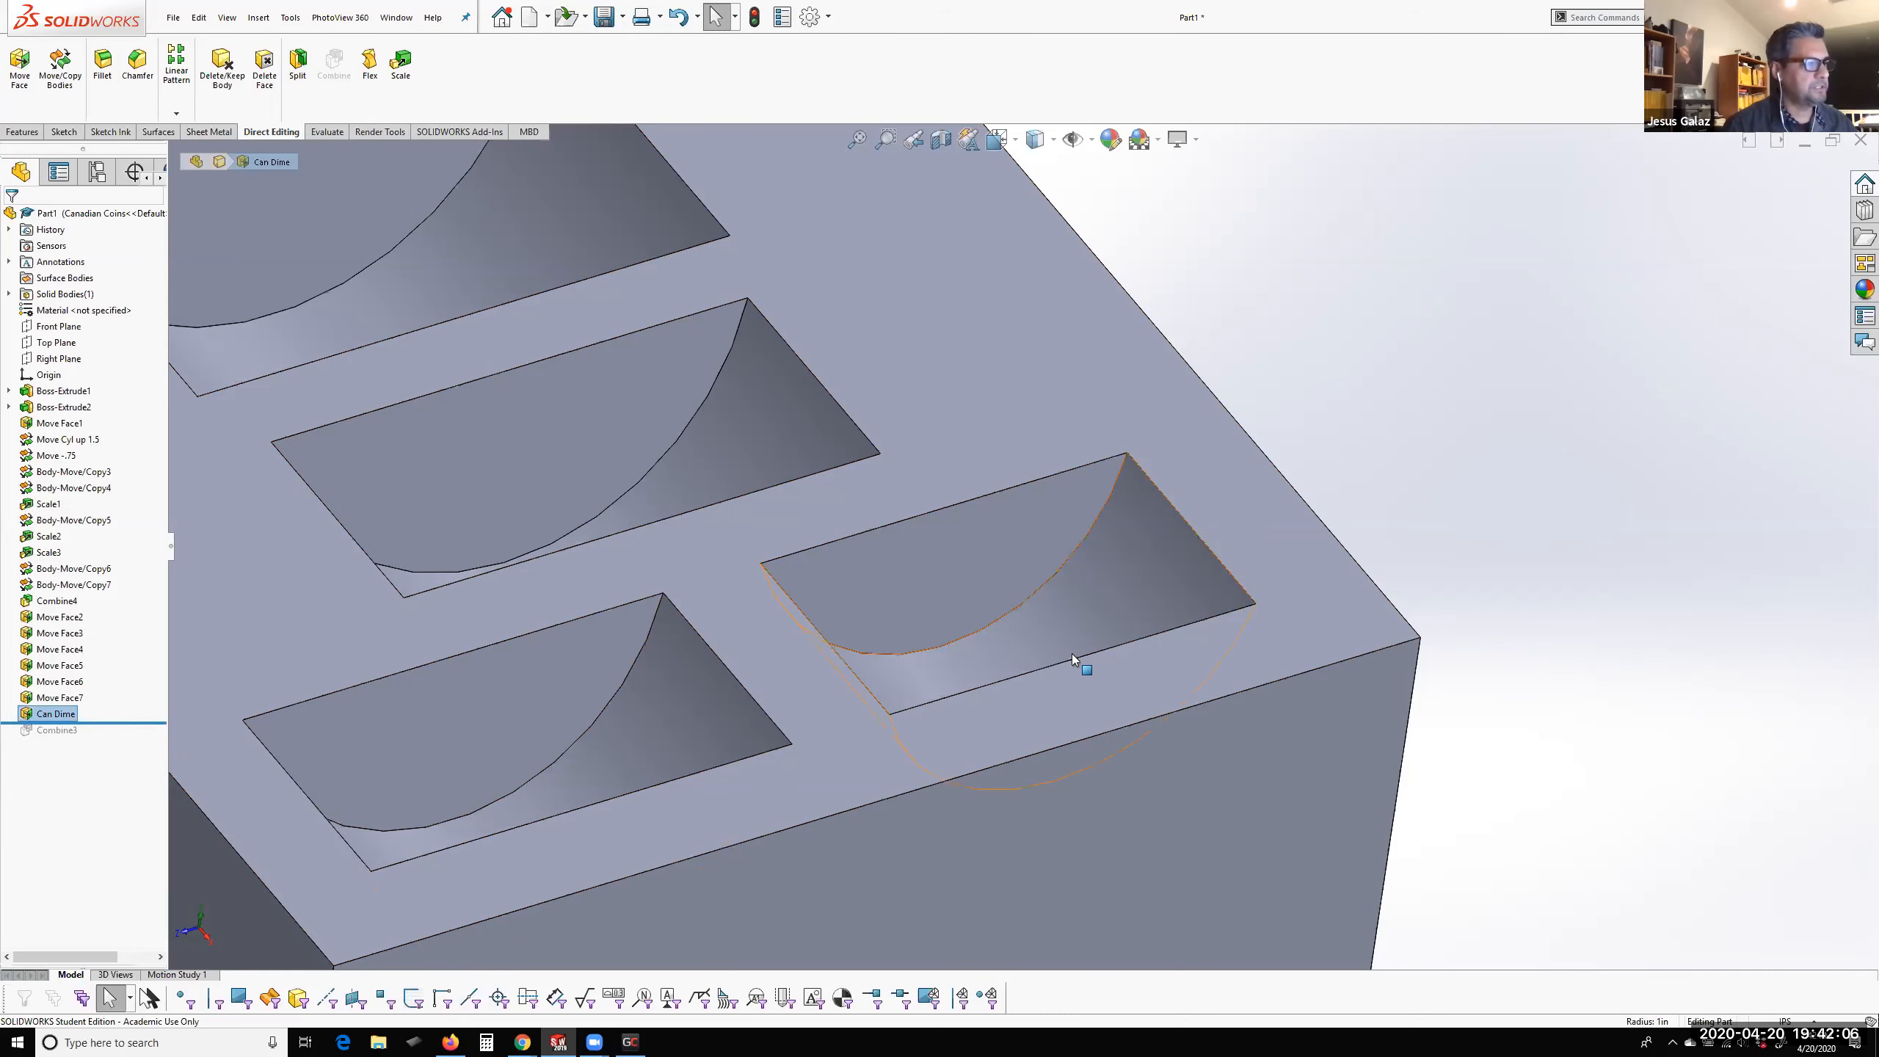
# Enlarge the largest pocket by offsetting its curved wall 0.15 in with Move Face, with the direction flipped
pyautogui.scroll(5, 925, 625)
pyautogui.moveTo(925, 625); pyautogui.dragTo(915, 527, button='middle')
pyautogui.moveTo(965, 587); pyautogui.dragTo(782, 409, button='middle')
pyautogui.scroll(3, 858, 405)
pyautogui.scroll(-4, 857, 404)
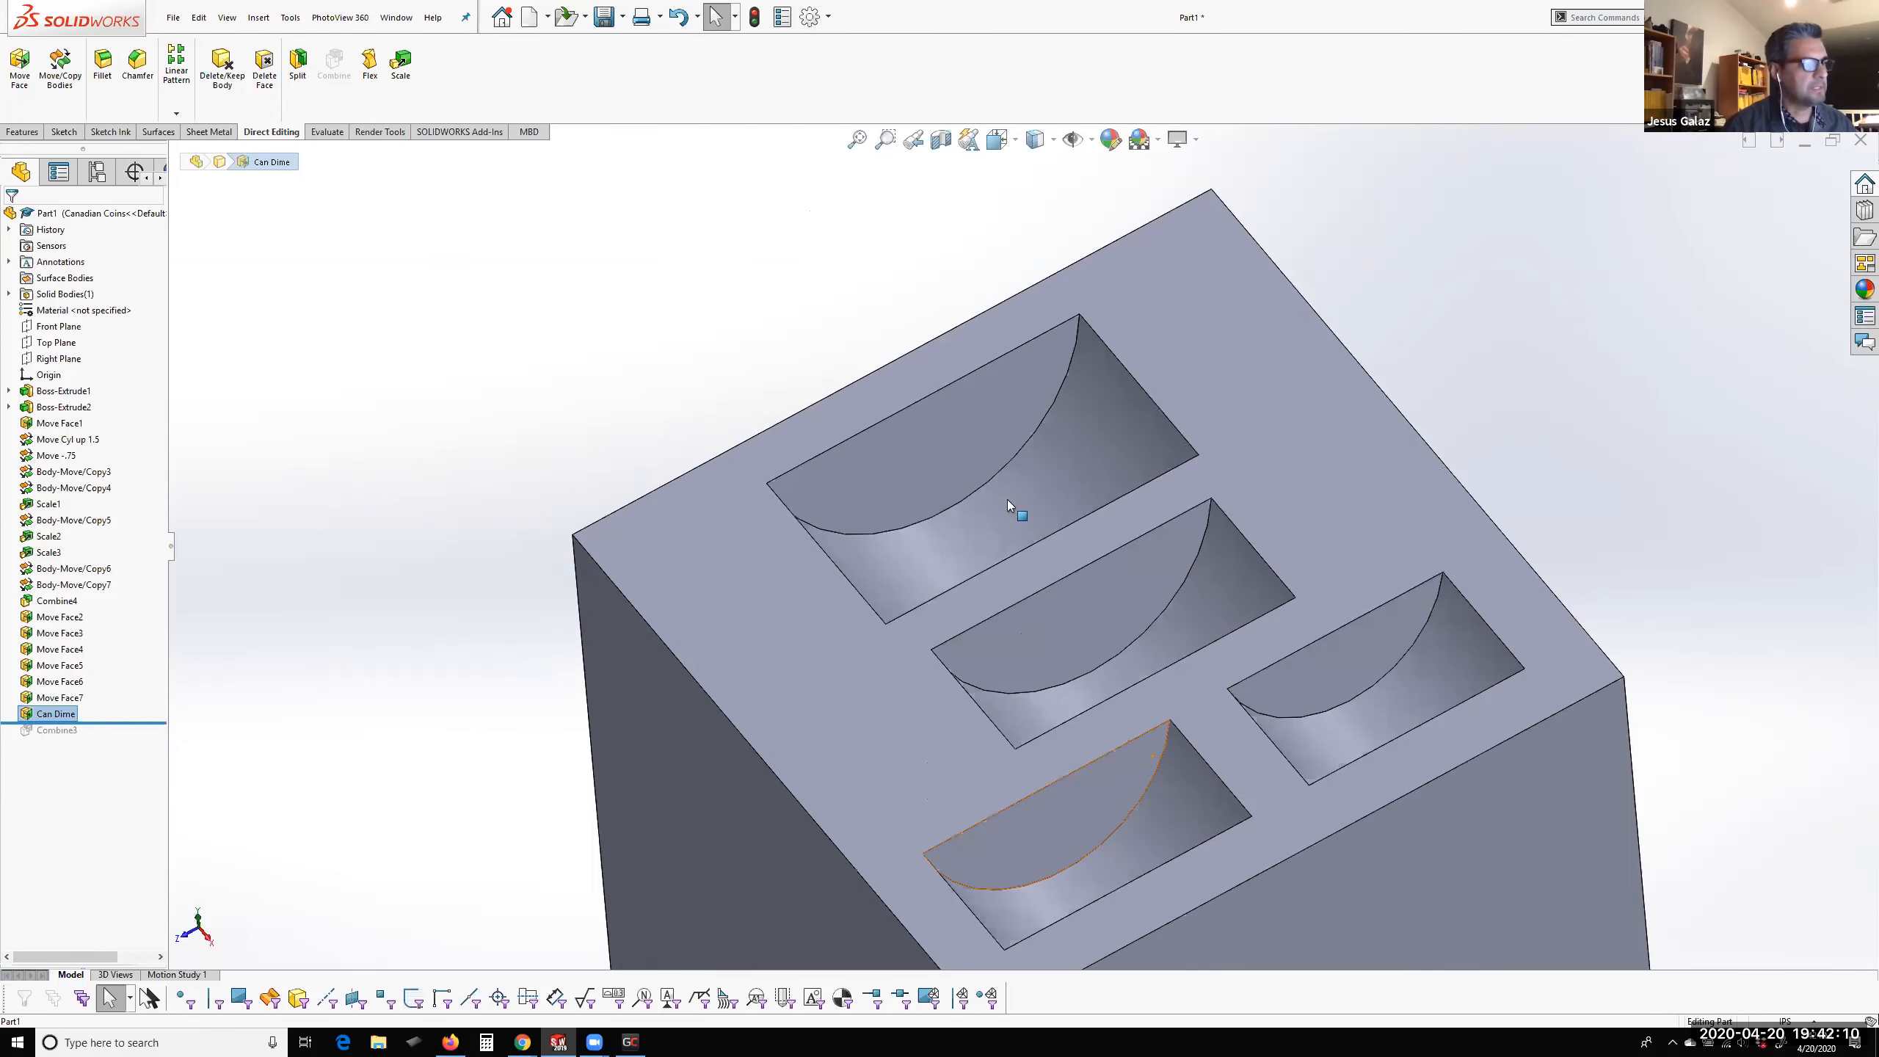
pyautogui.click(1016, 487)
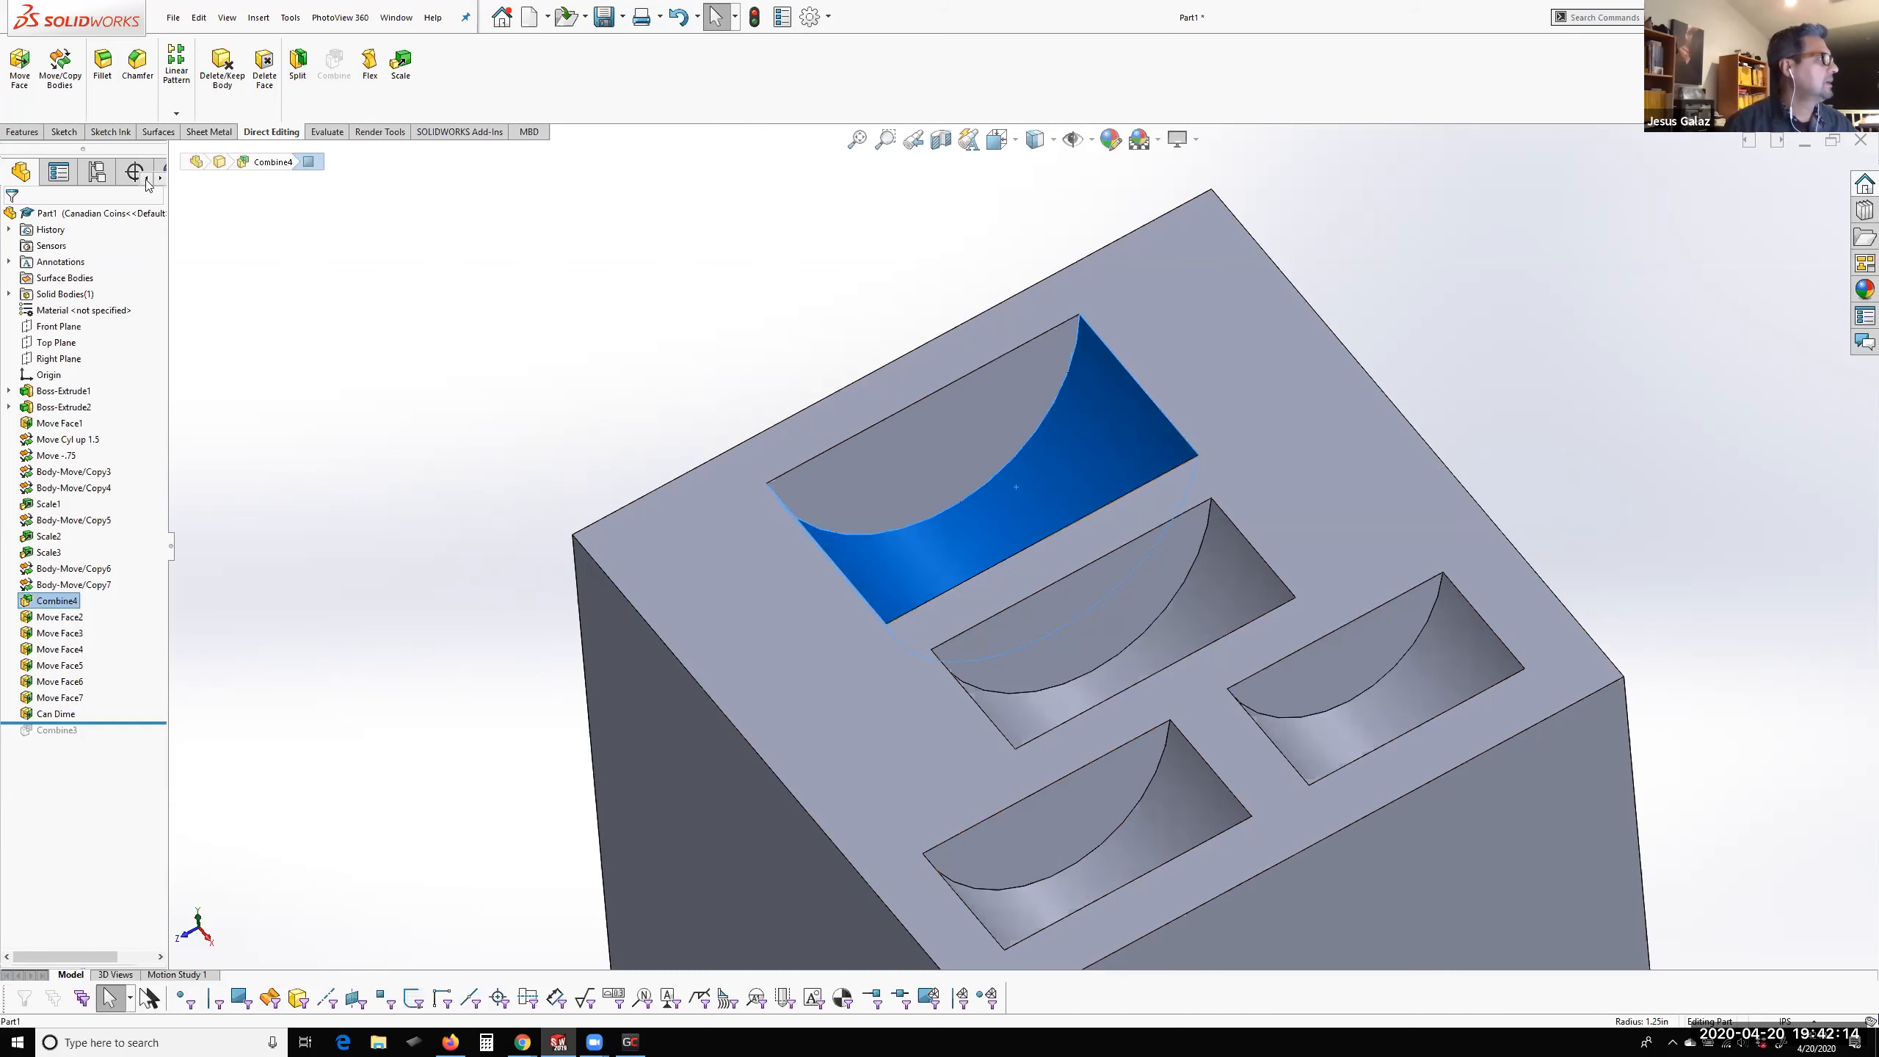
pyautogui.click(19, 71)
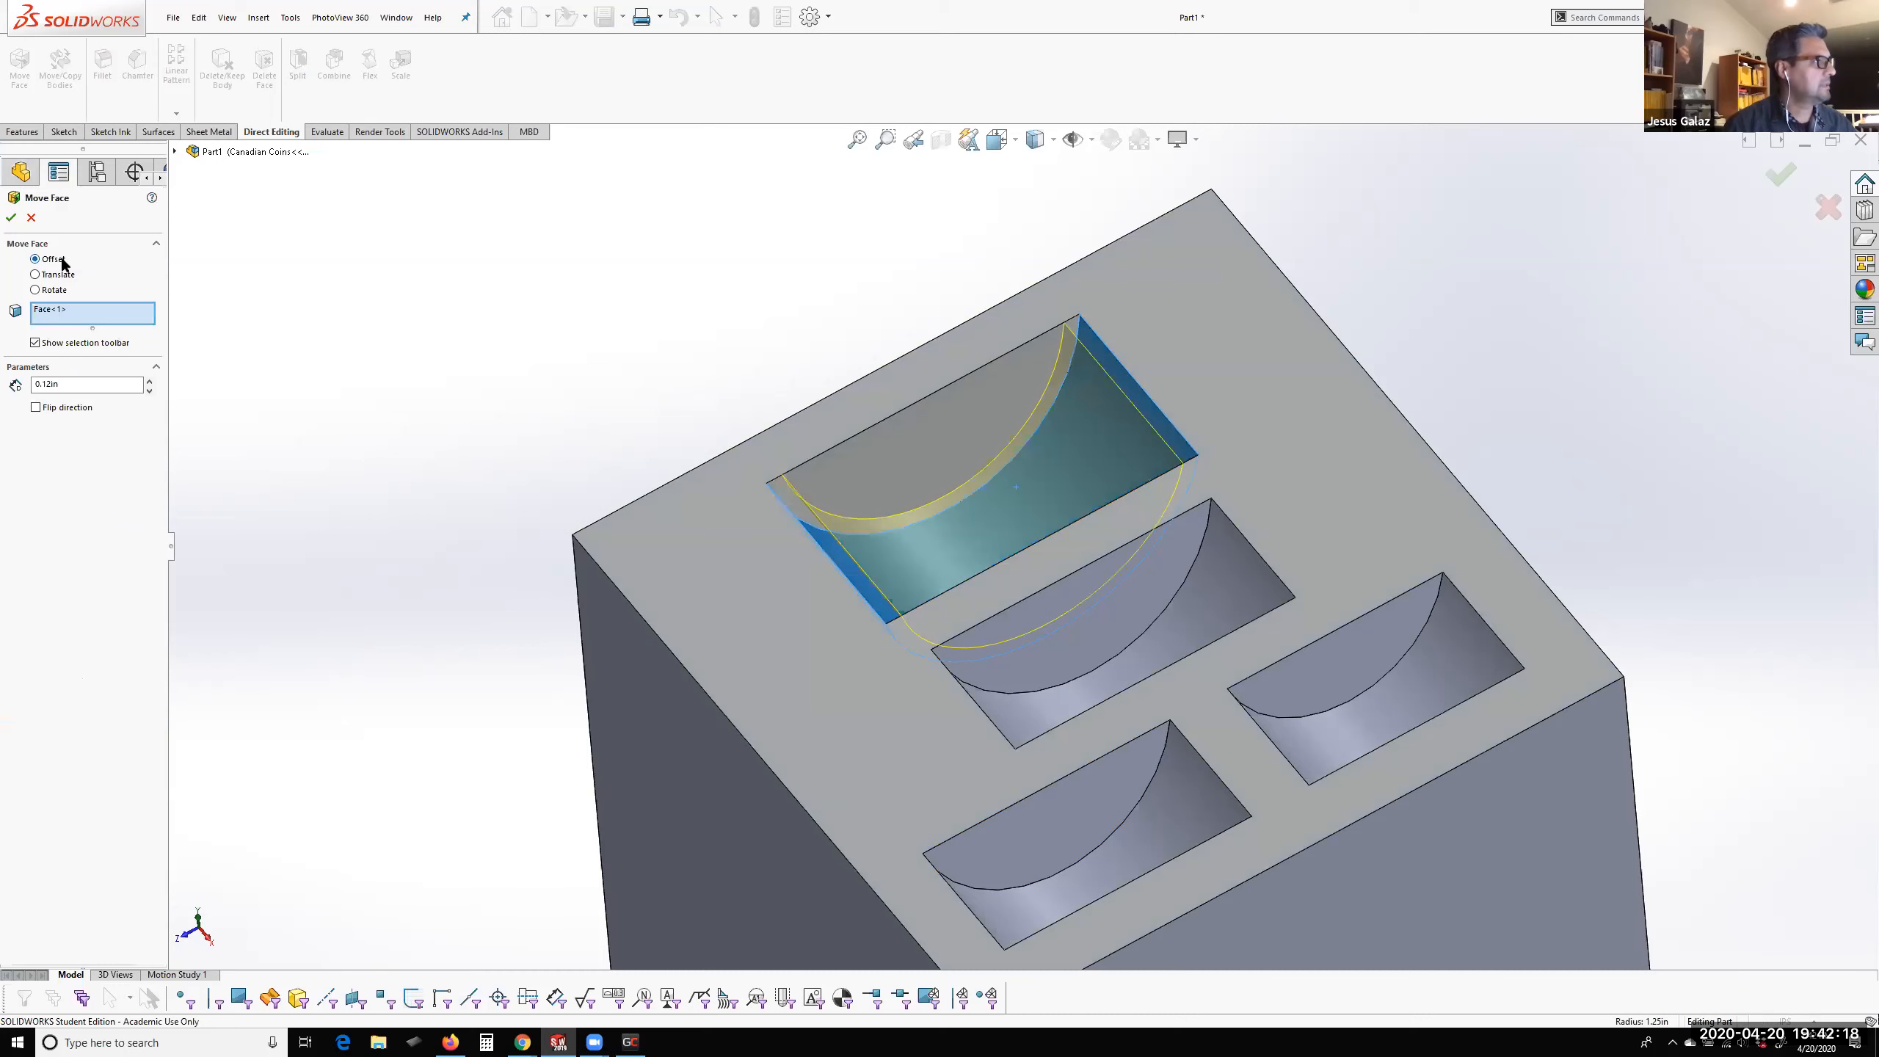
pyautogui.click(53, 410)
pyautogui.moveTo(889, 500); pyautogui.dragTo(899, 463, button='middle')
pyautogui.moveTo(46, 383); pyautogui.dragTo(63, 384)
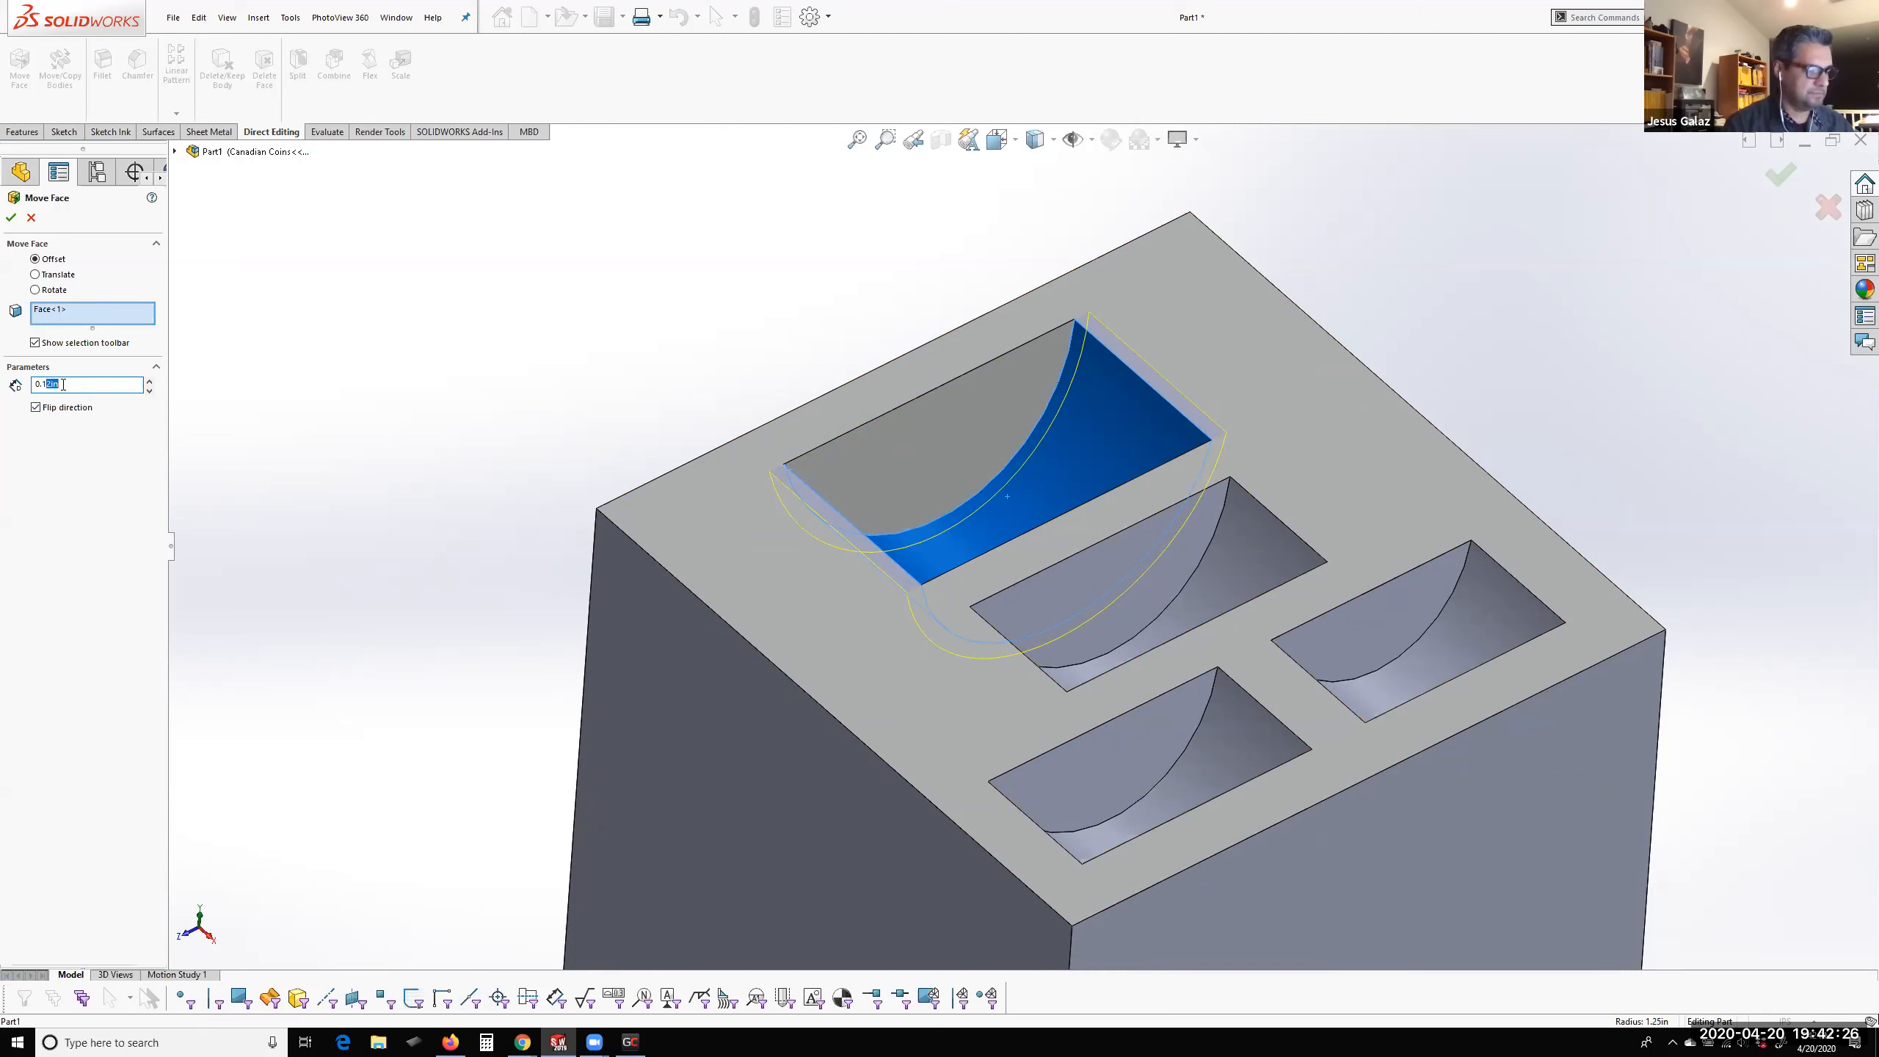
pyautogui.write('5')
pyautogui.press('Return')
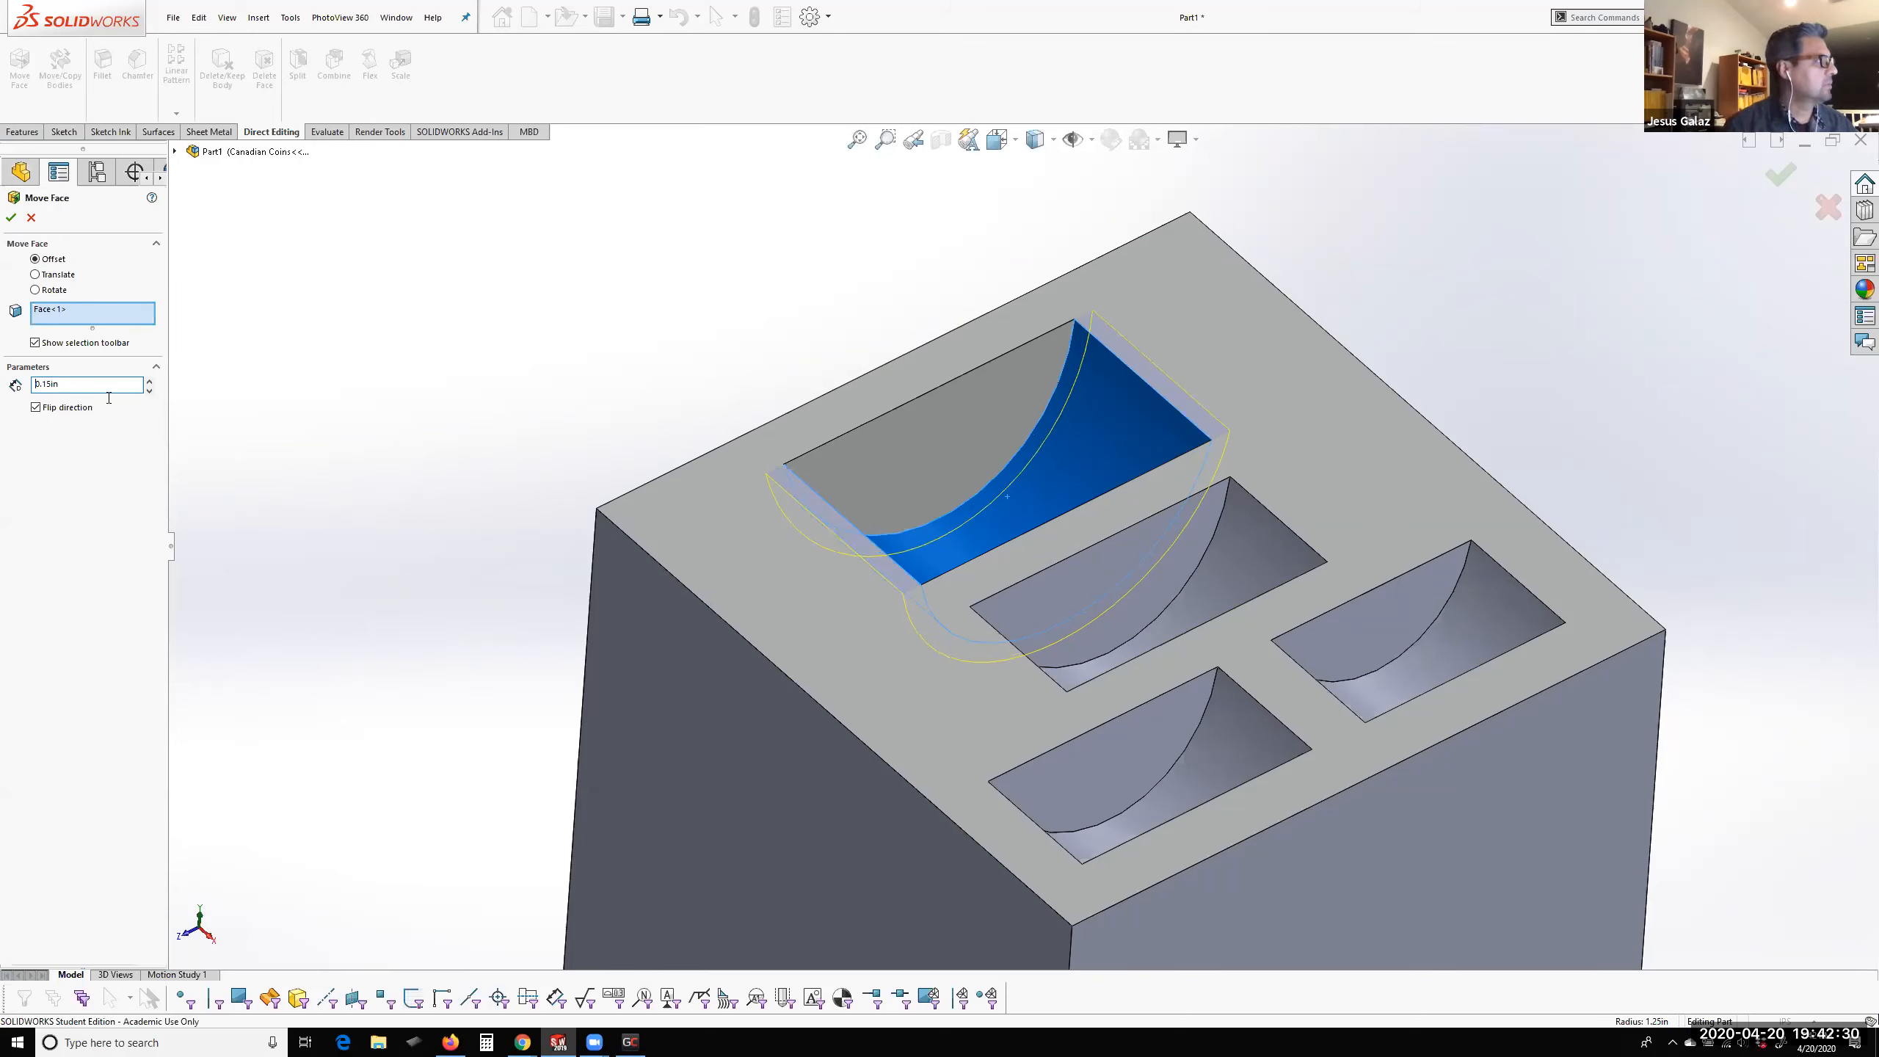
pyautogui.click(10, 217)
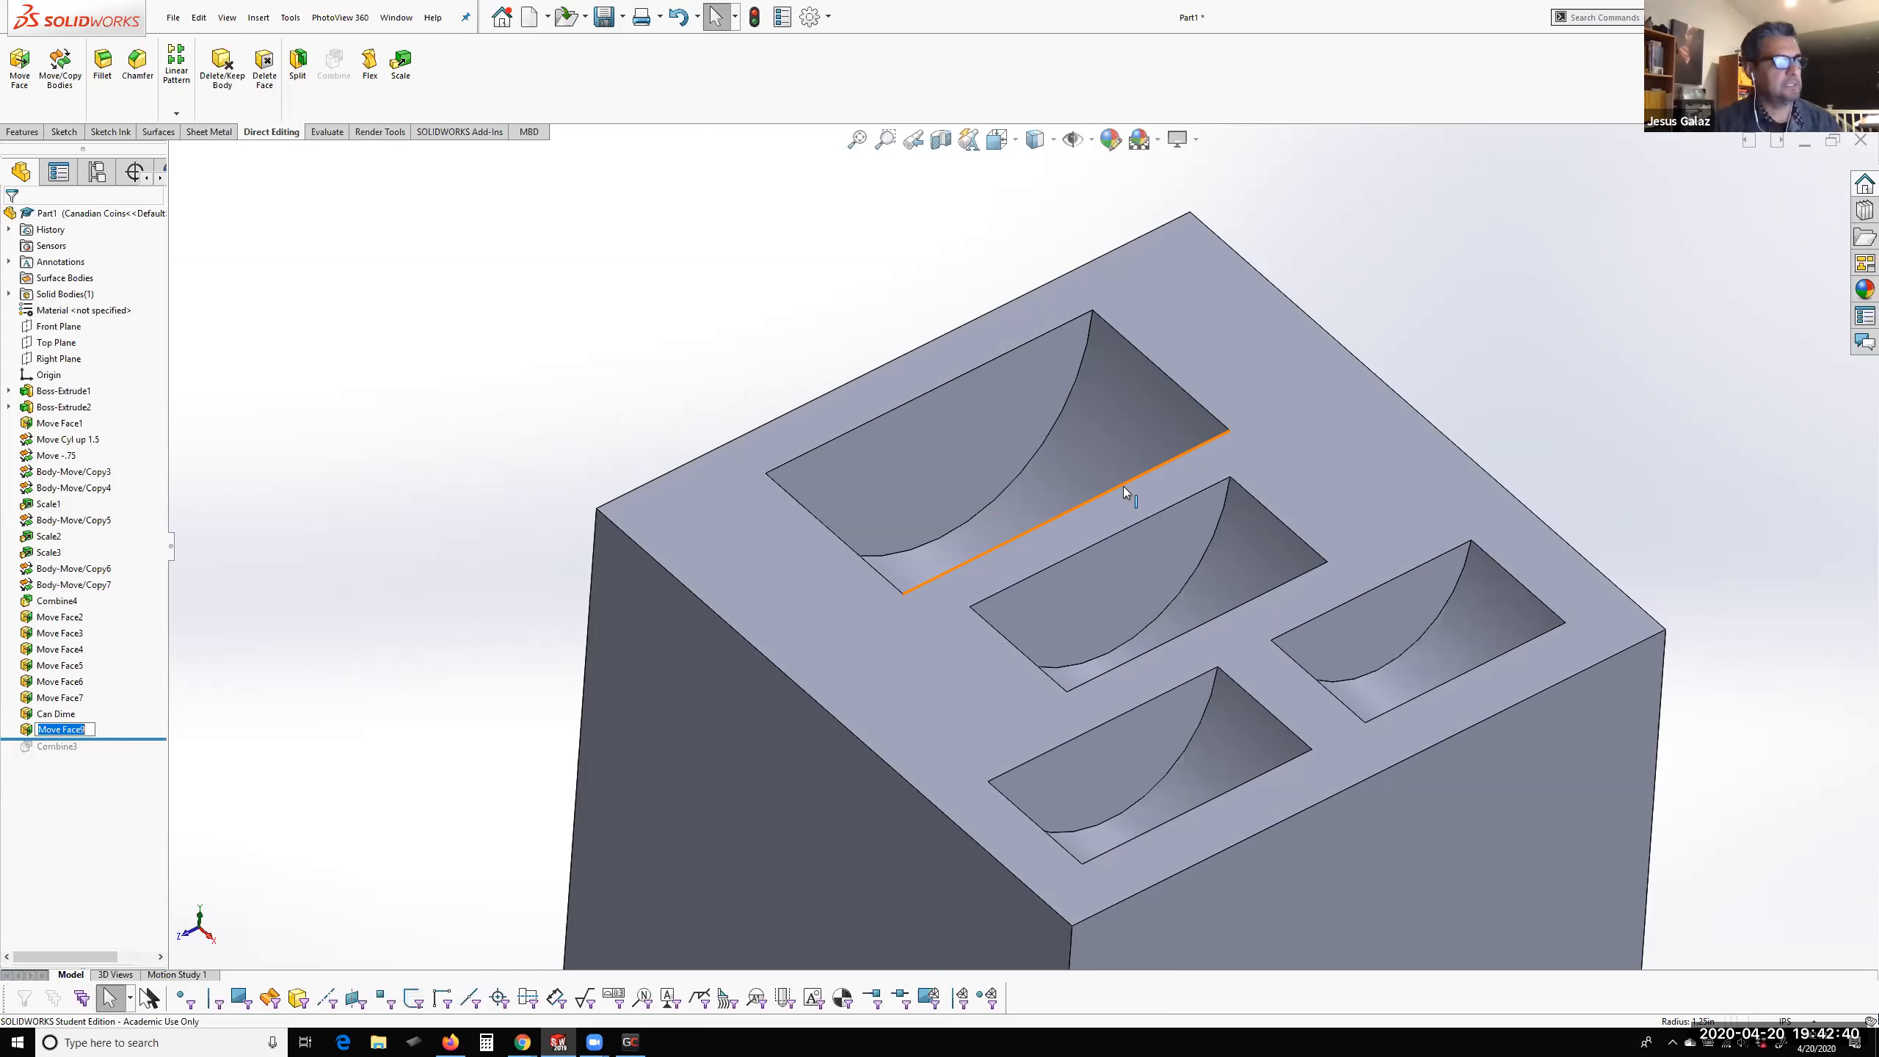
# Rename the largest pocket's new Move Face feature as Can Half Dollar
pyautogui.click(222, 770)
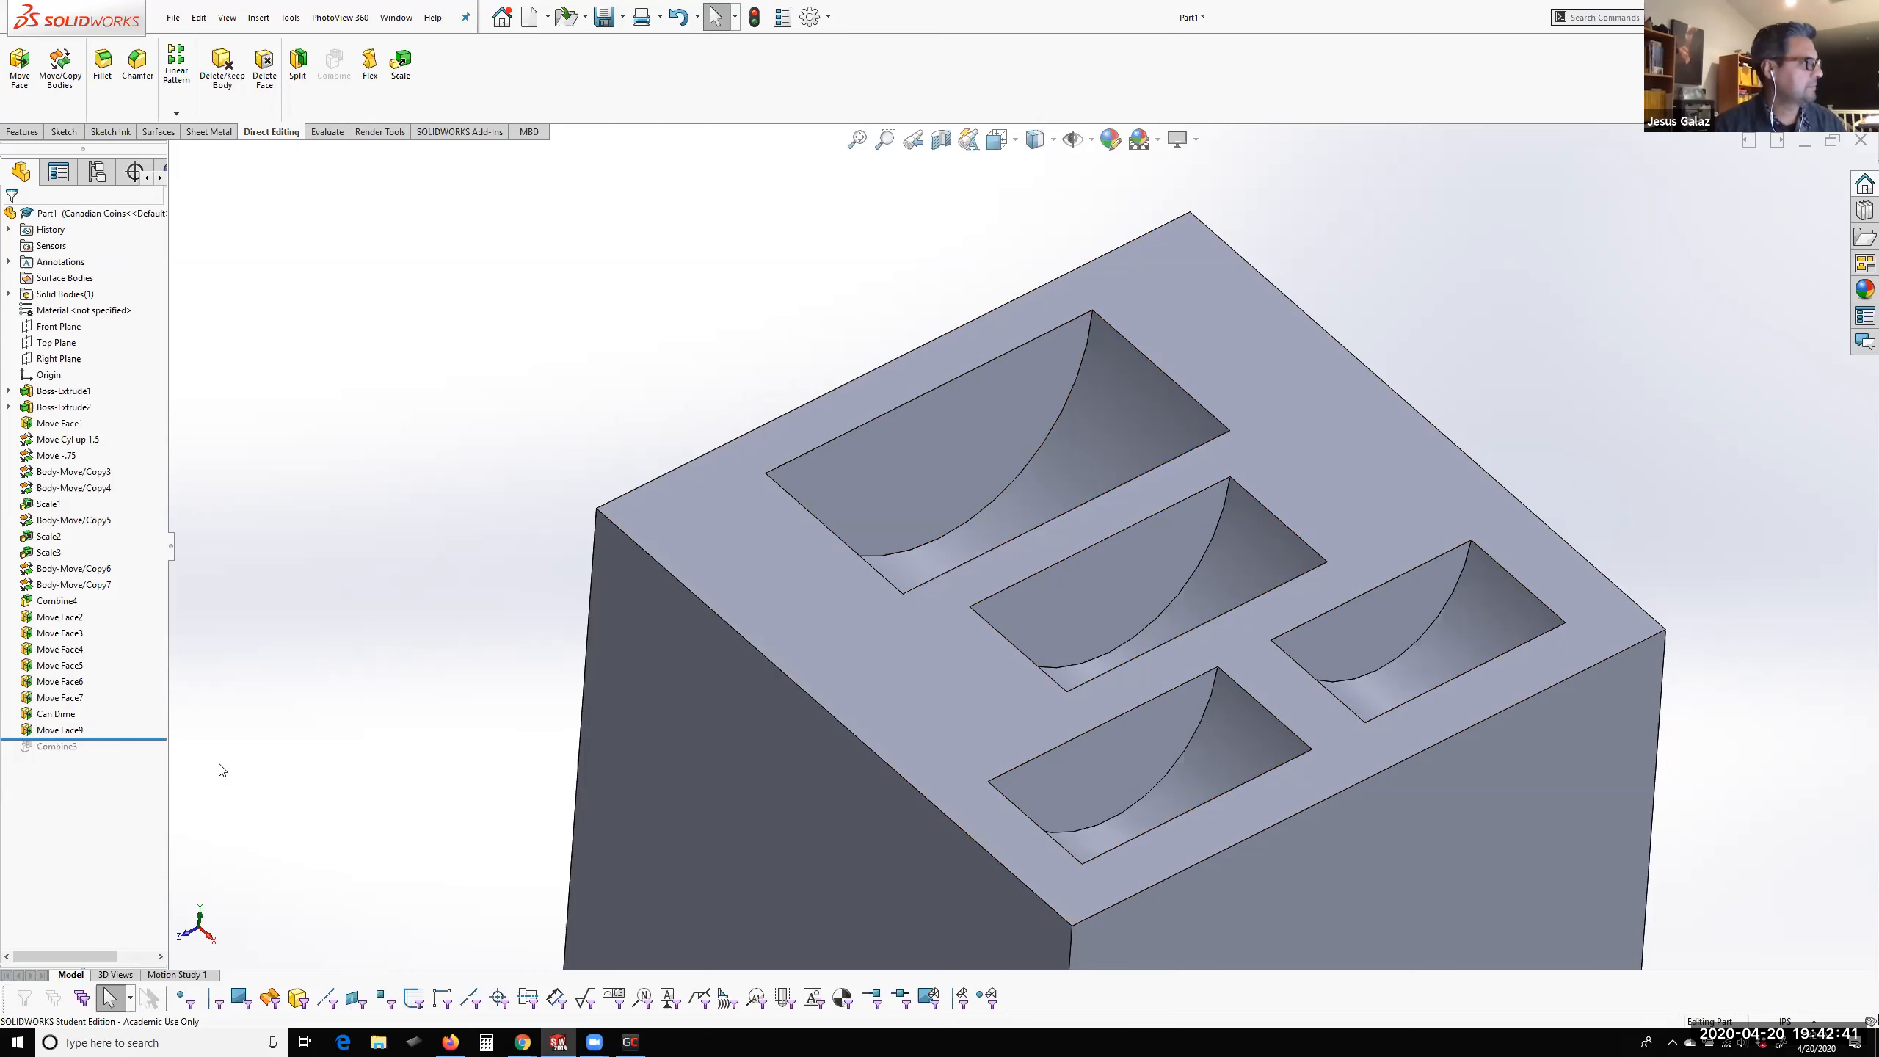
pyautogui.click(52, 731)
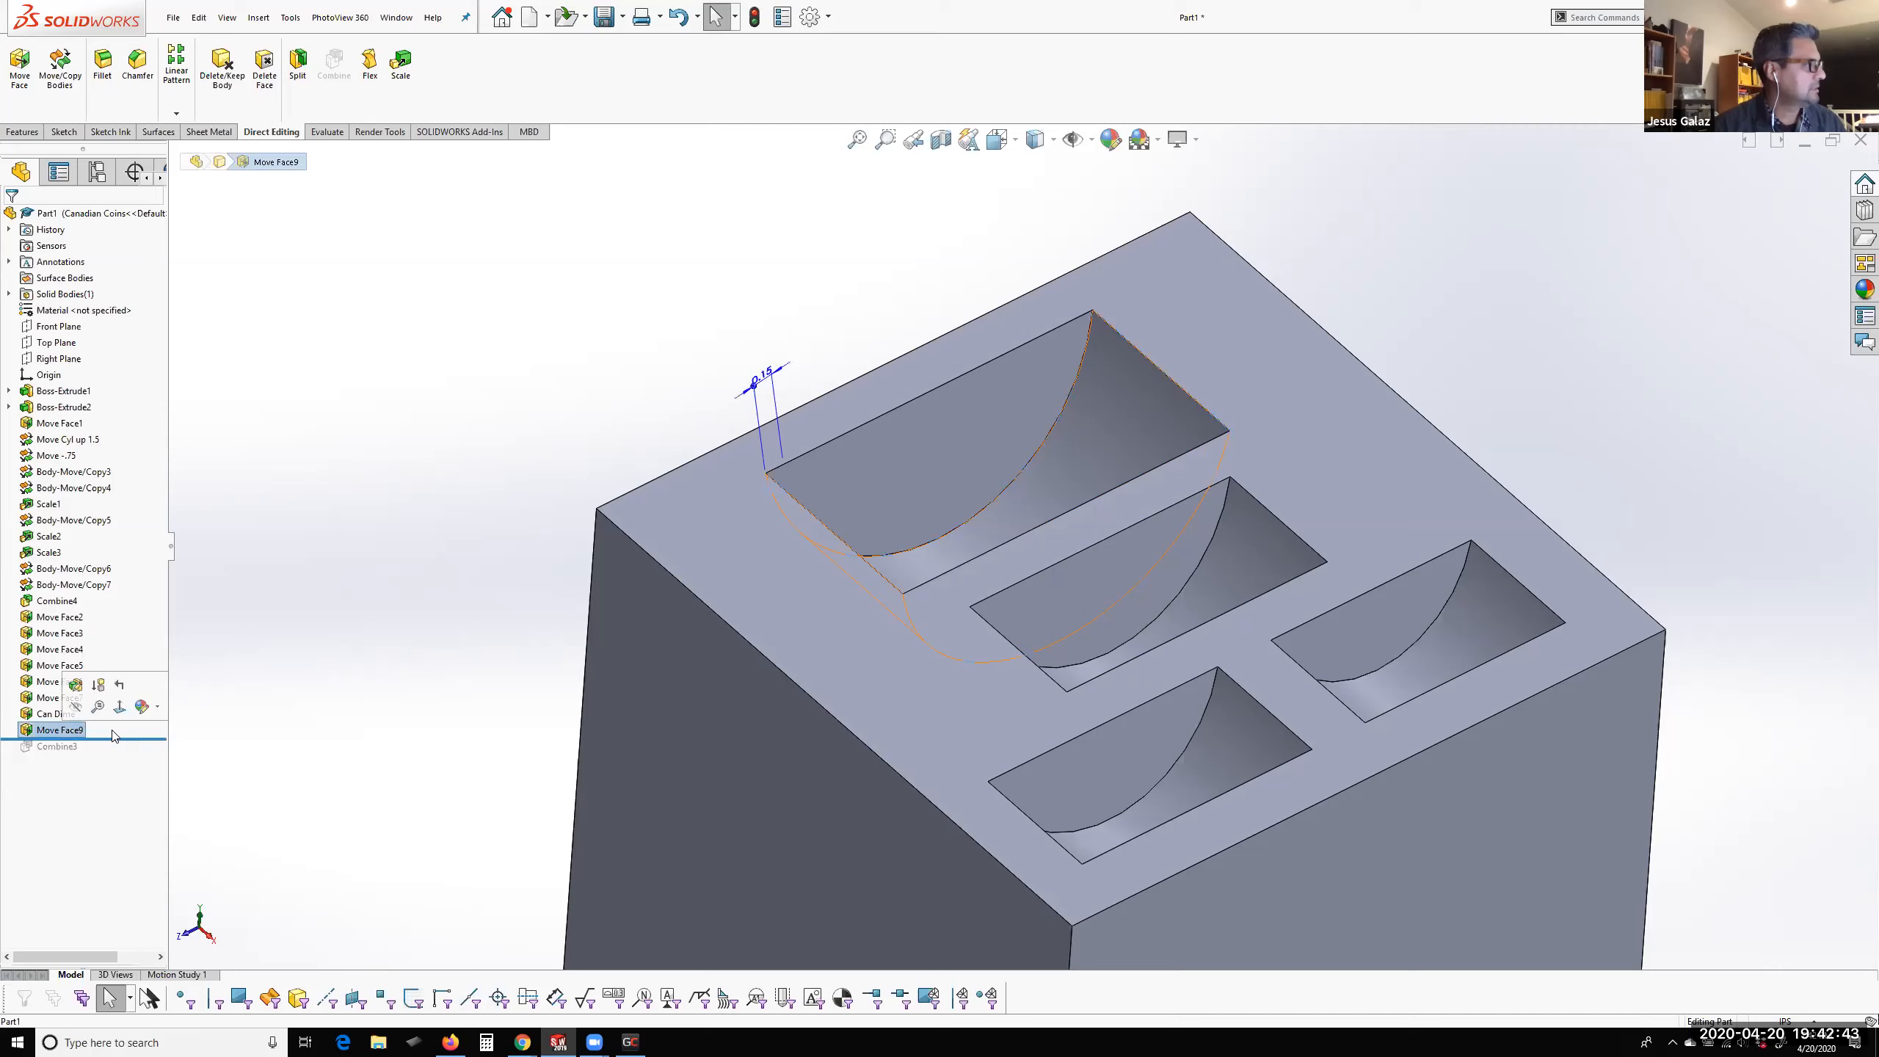
pyautogui.click(54, 731)
pyautogui.write('Can Half Dollar')
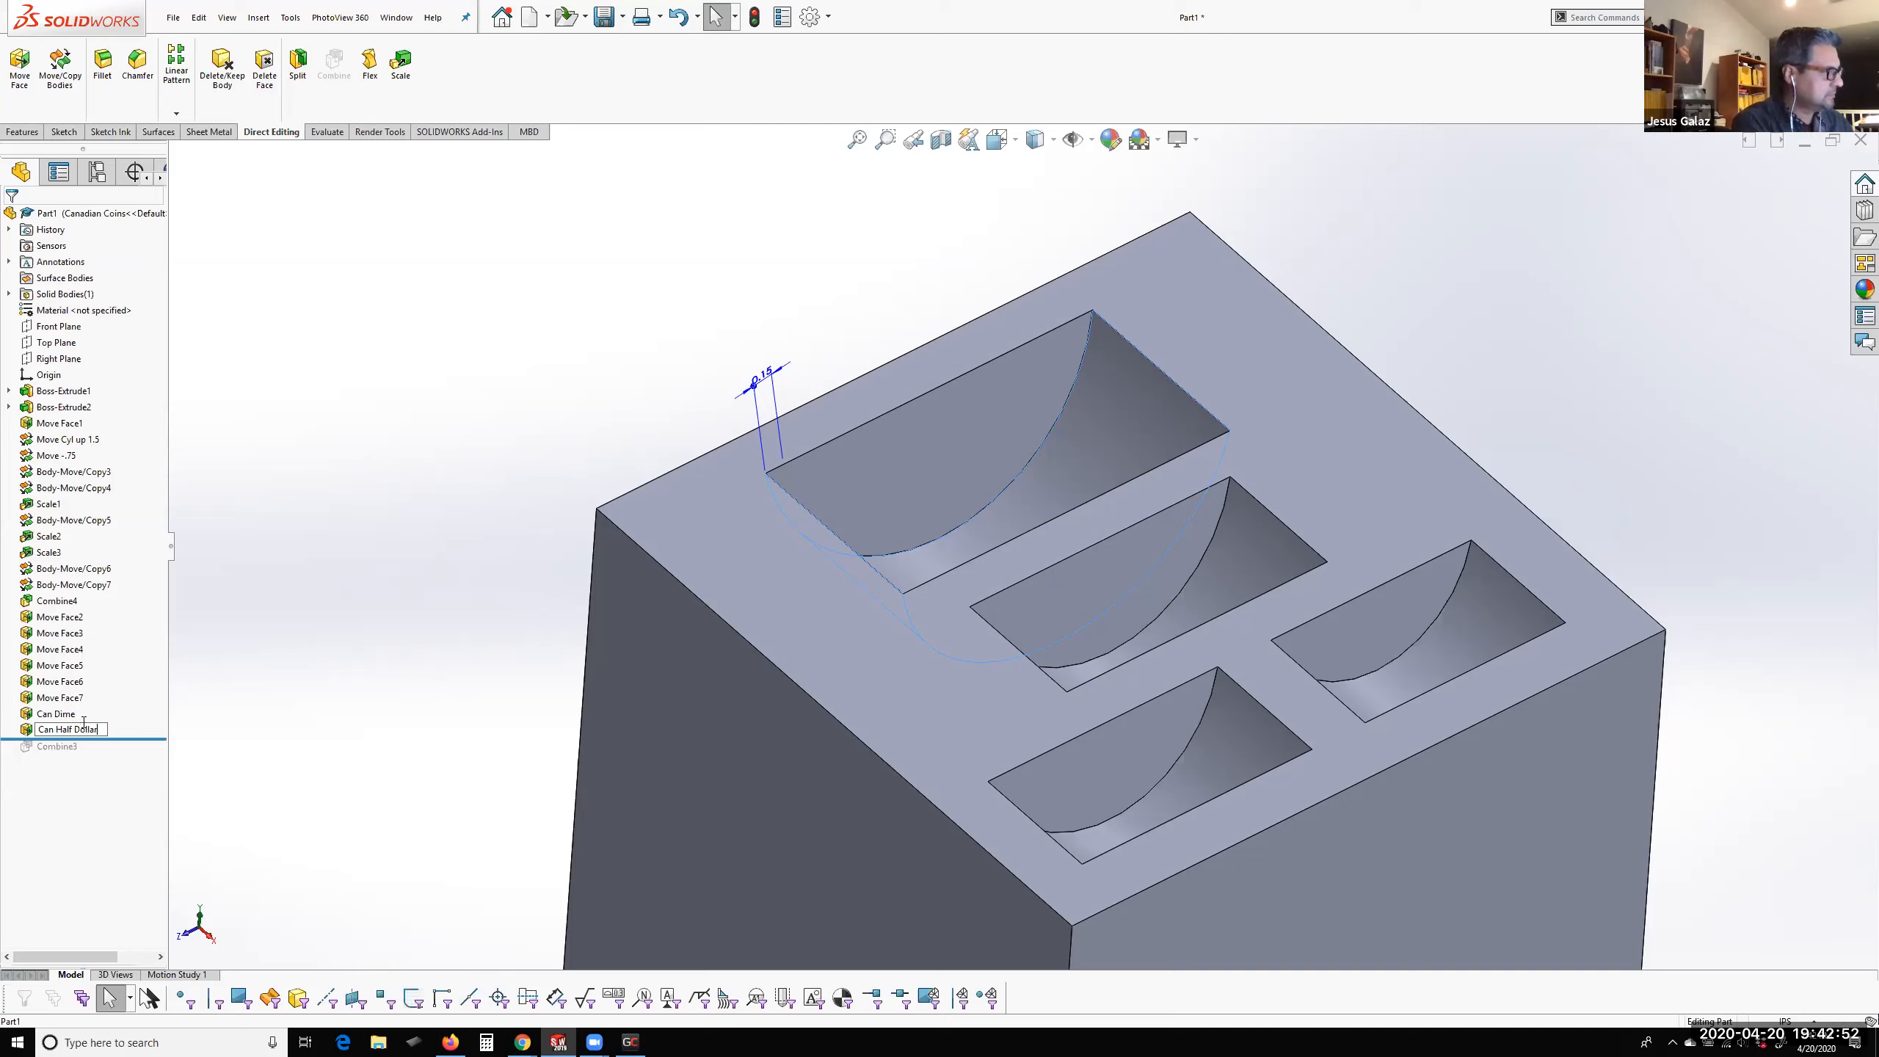
# Group the Can Dime and Can Half Dollar features in a new folder named Can Currncy
pyautogui.click(66, 714)
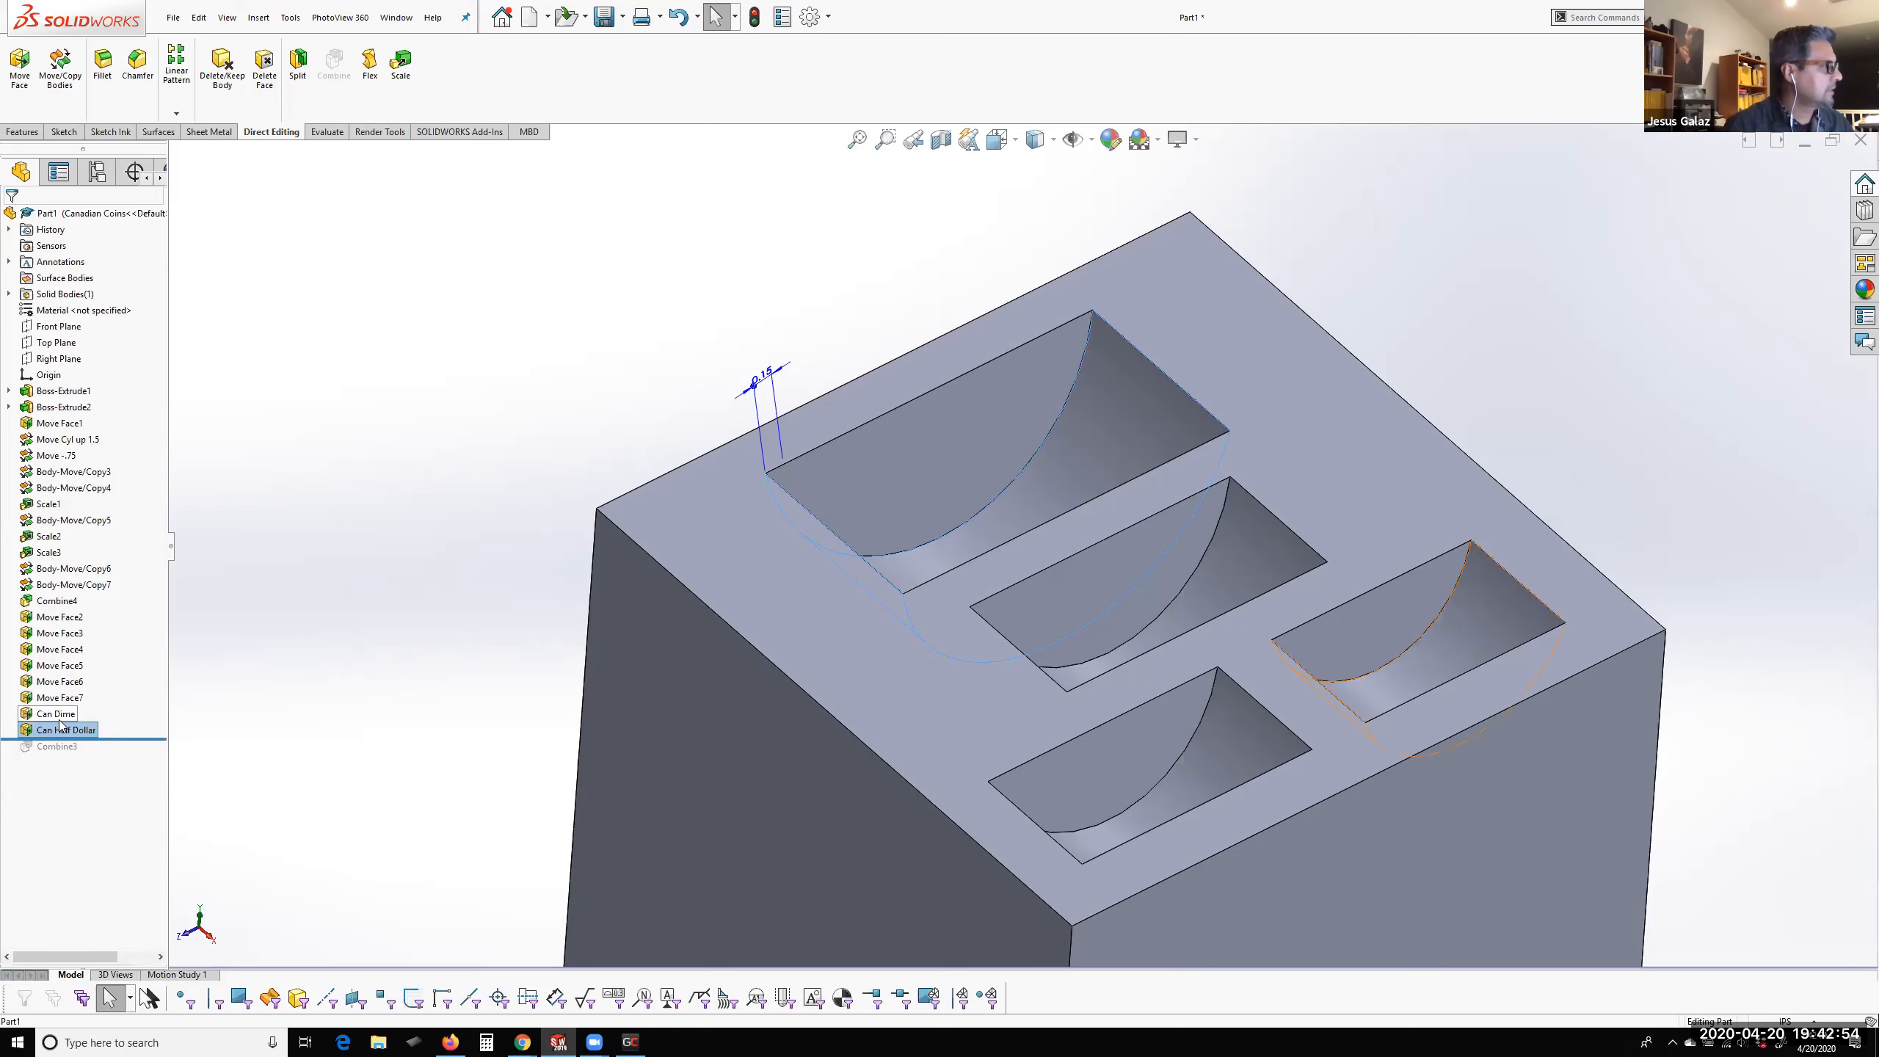
pyautogui.keyDown('ctrl'); pyautogui.click(64, 731); pyautogui.keyUp('ctrl')
pyautogui.rightClick(64, 731)
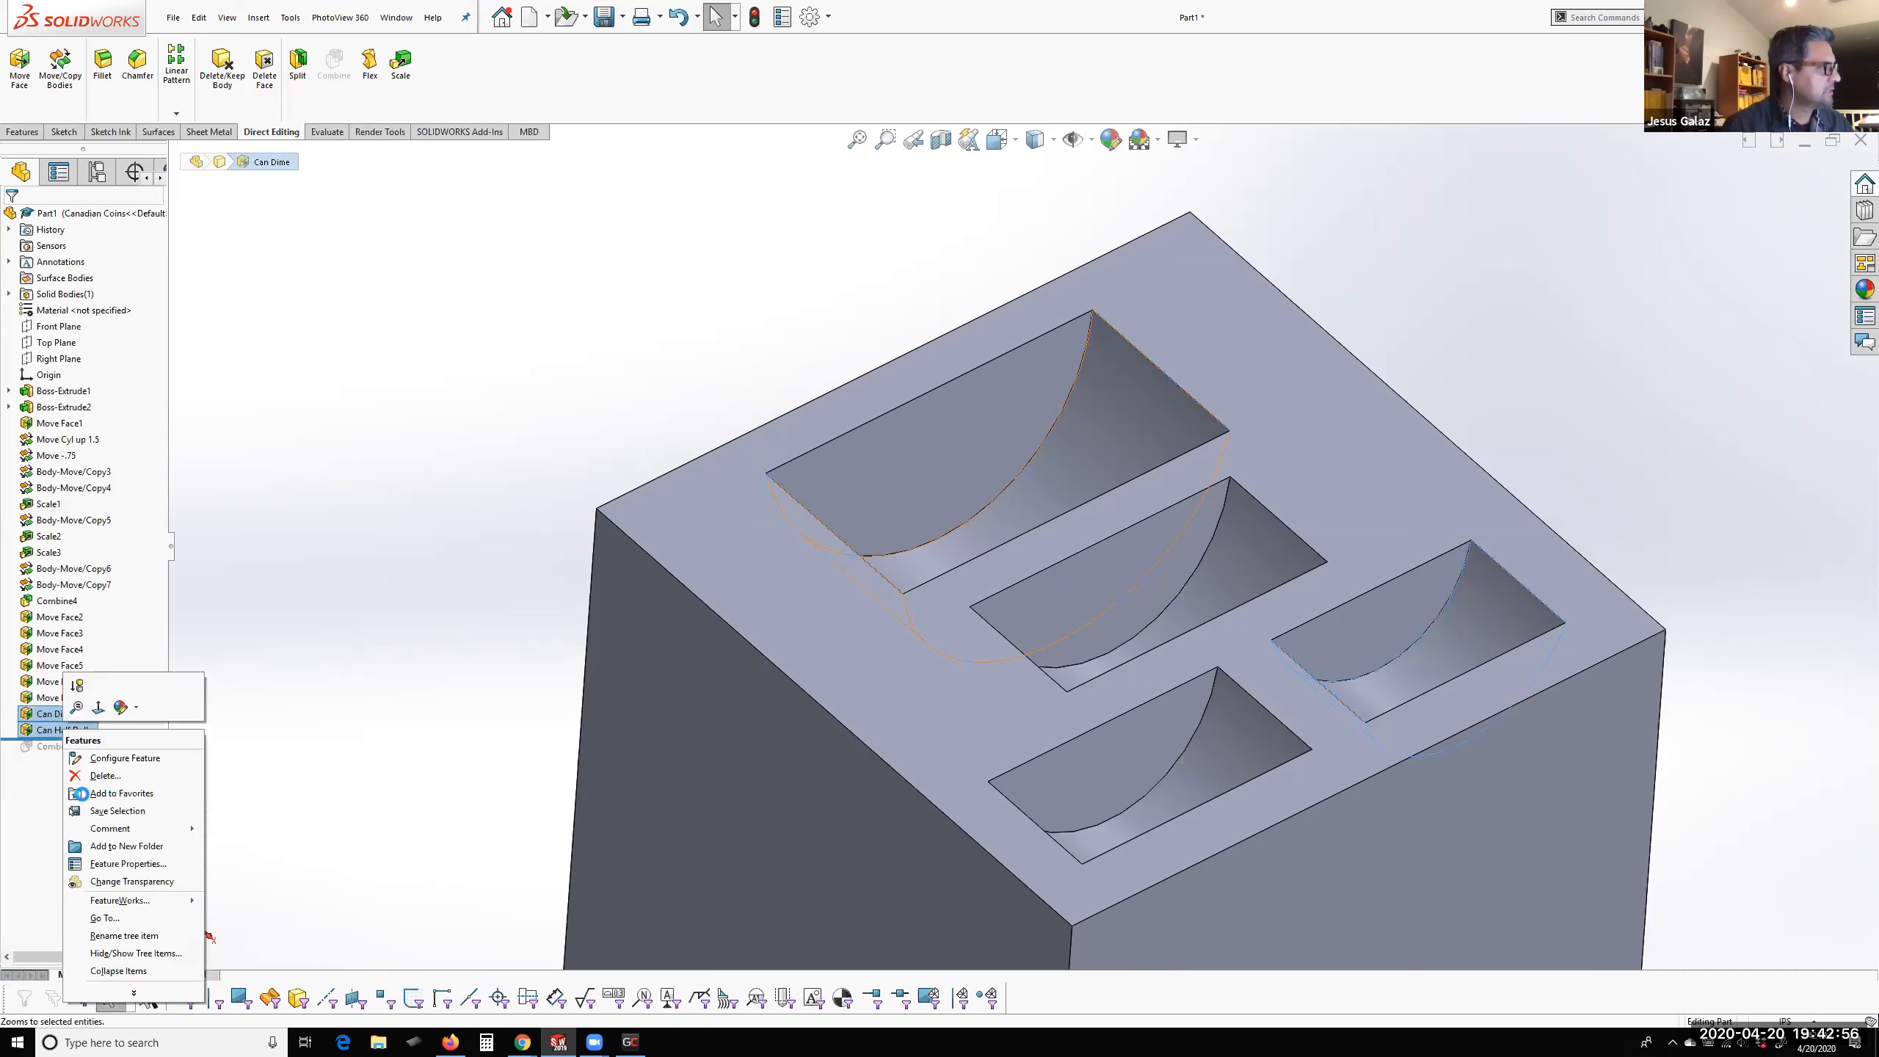
pyautogui.click(111, 846)
pyautogui.write('Can Currncy')
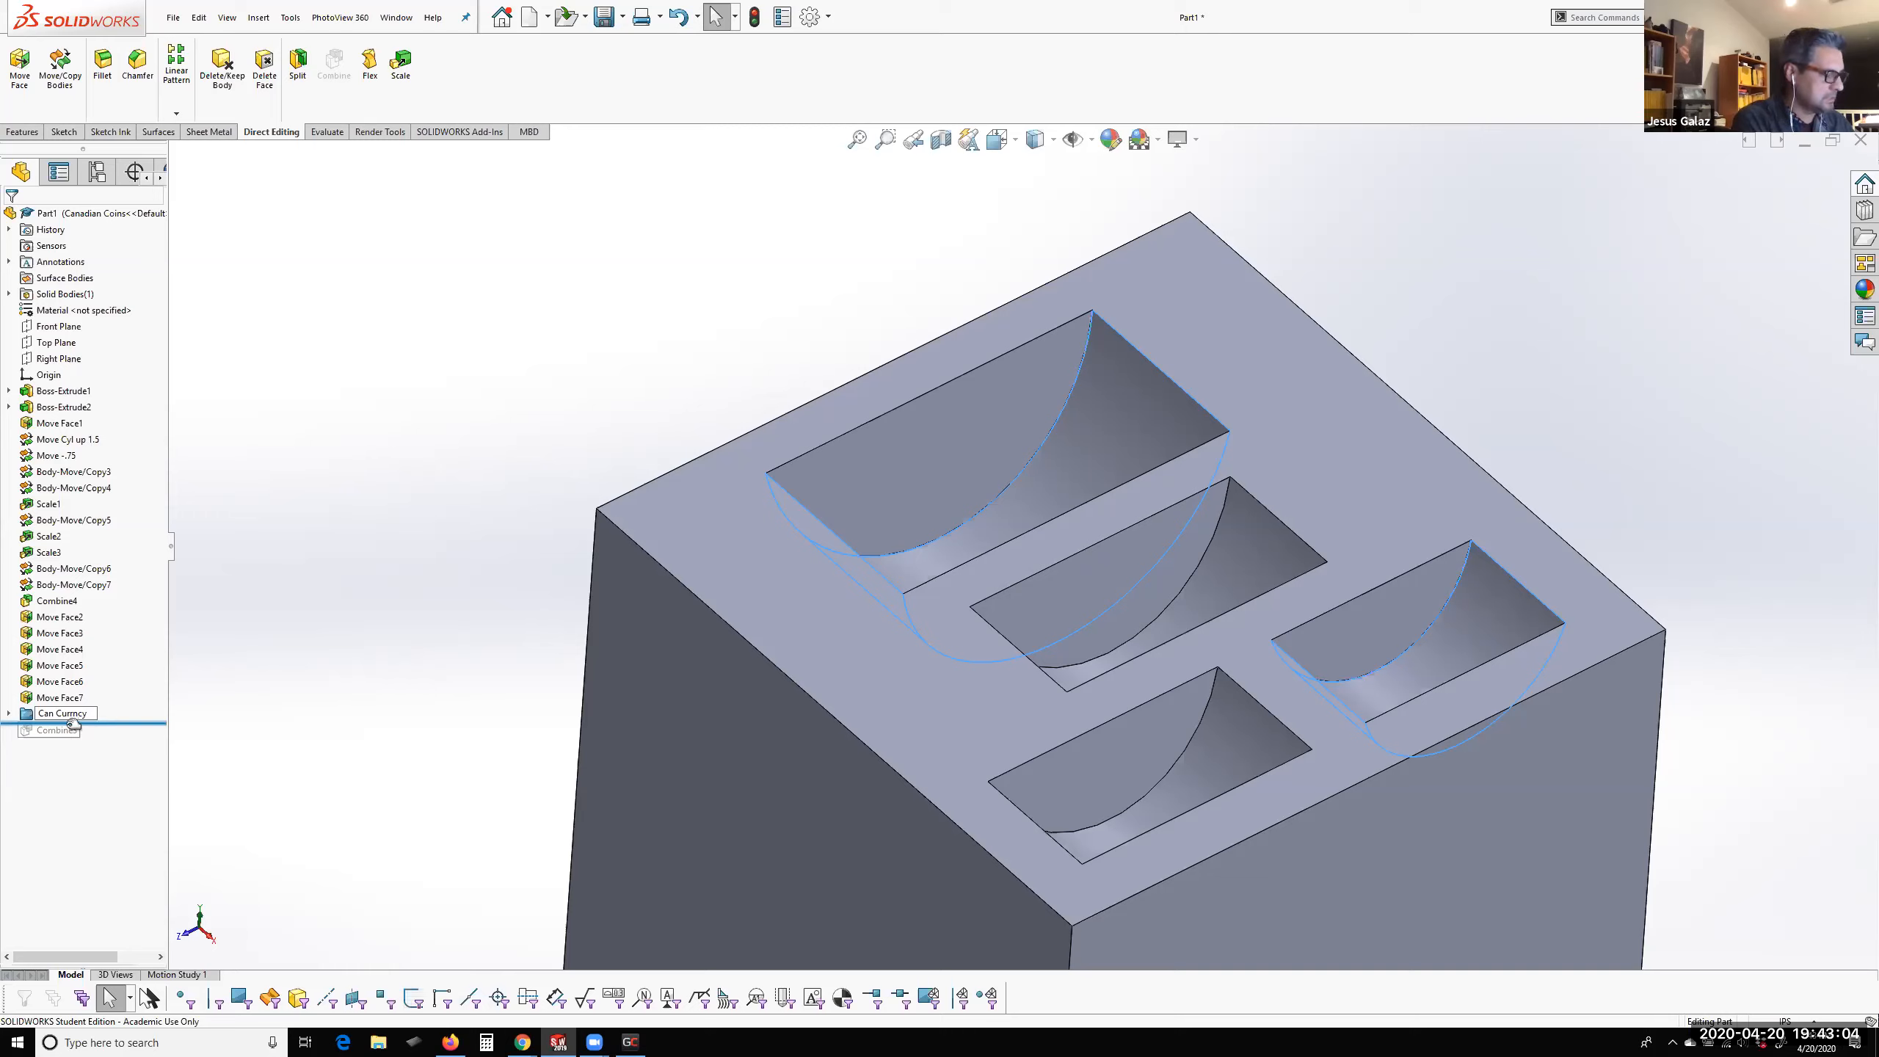
pyautogui.press('Return')
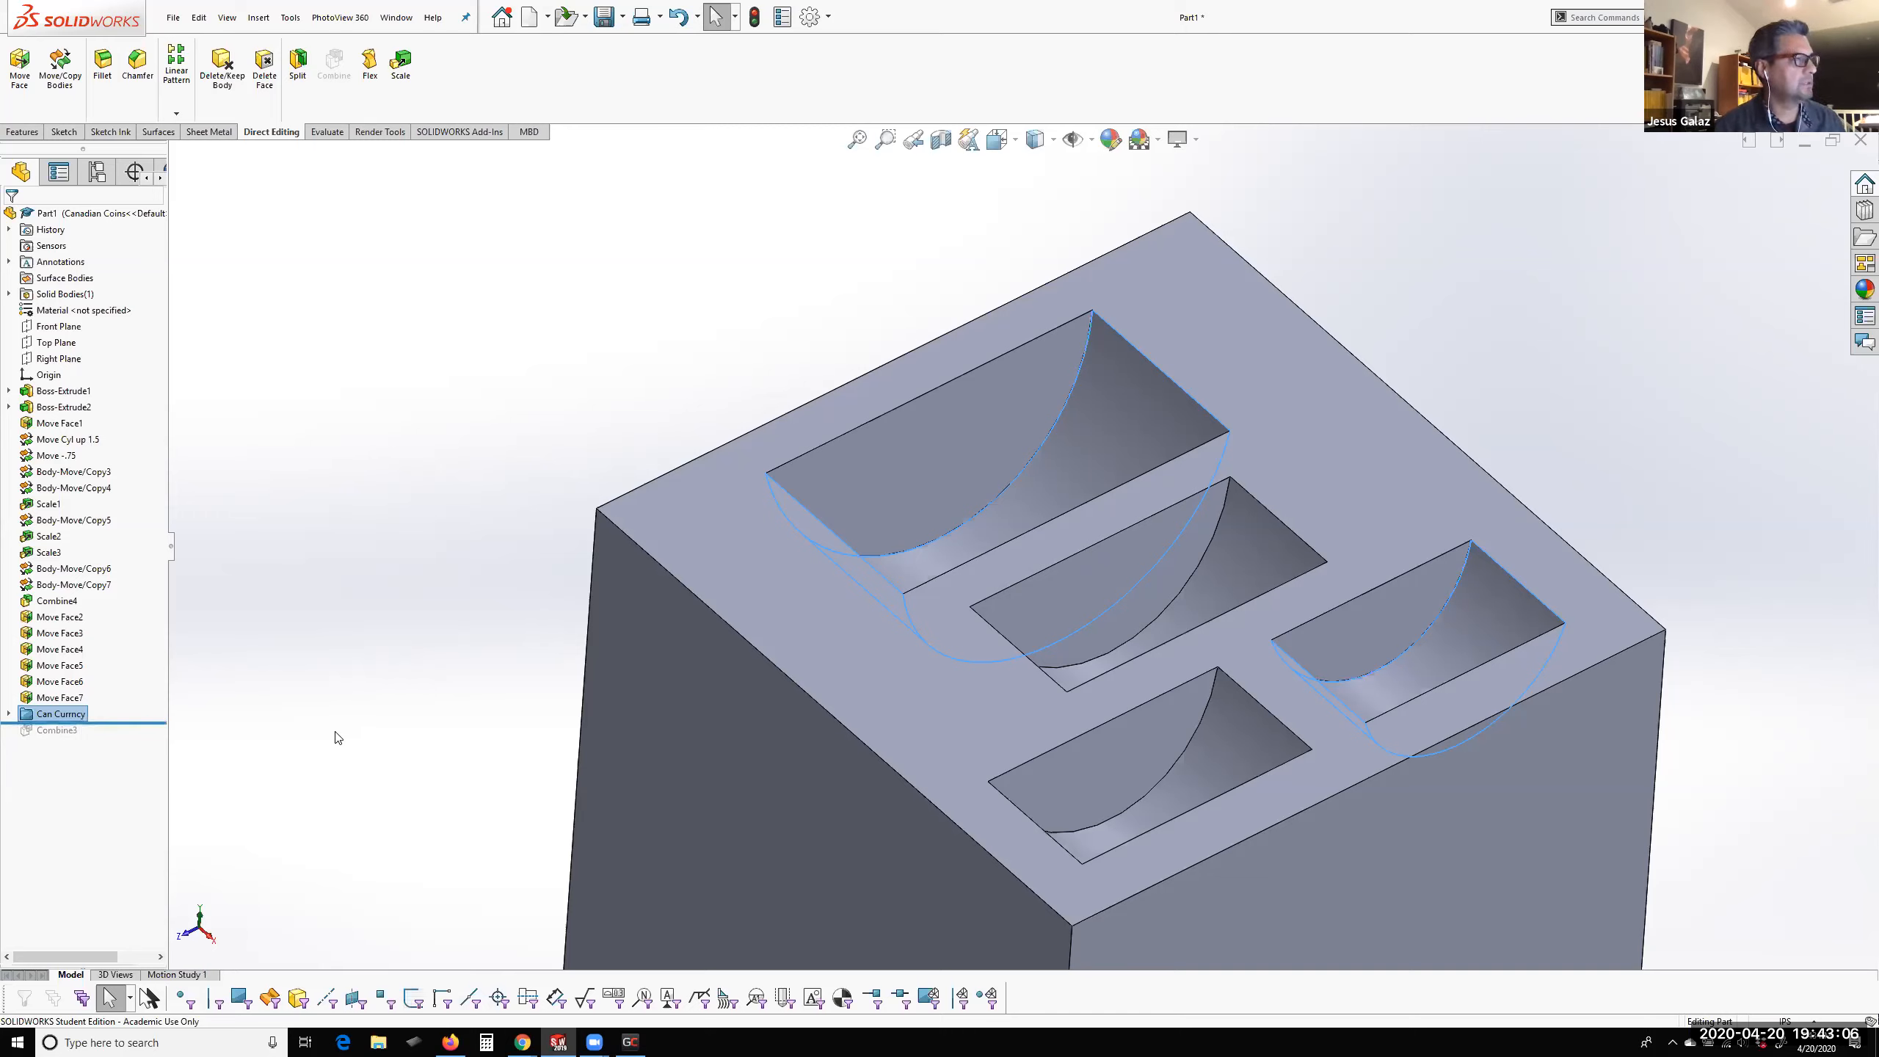
# Compare the pocket sizes by activating the US Coins configuration and switching back to Canadian Coins
pyautogui.click(97, 172)
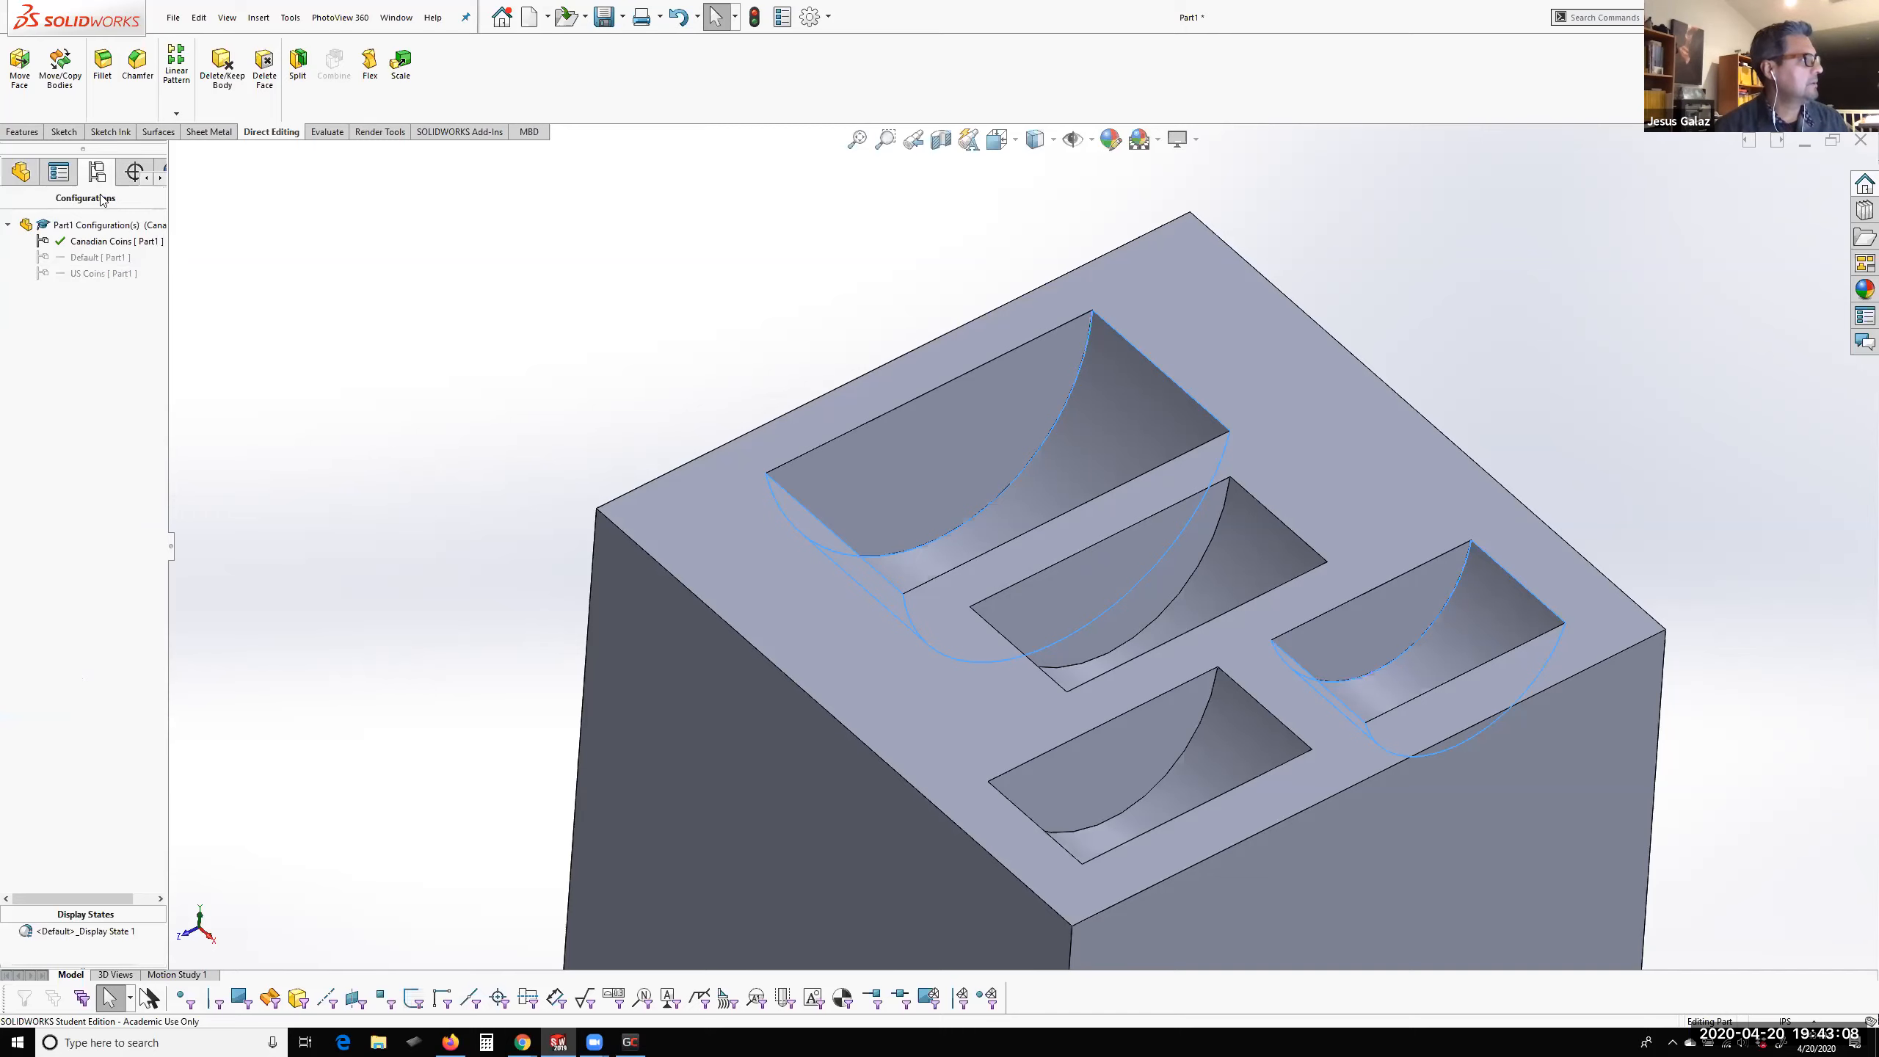
pyautogui.doubleClick(98, 273)
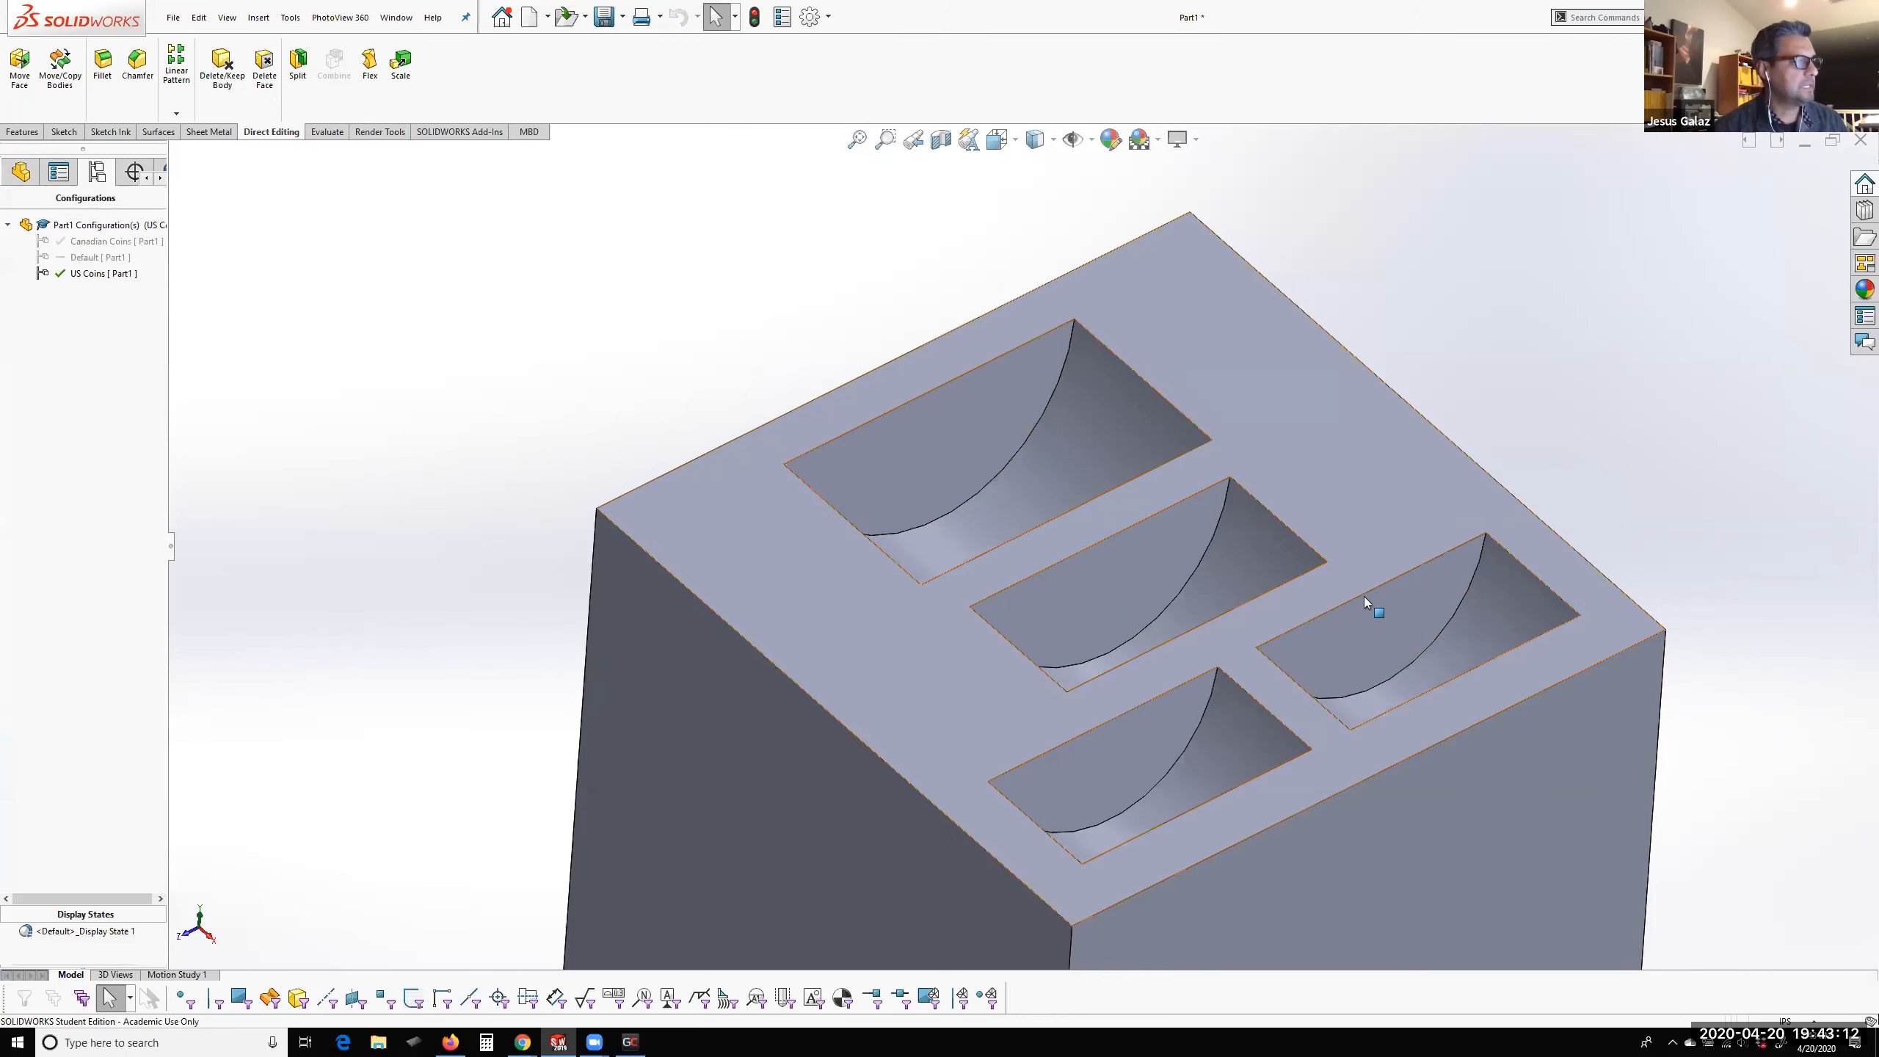
pyautogui.moveTo(1264, 682); pyautogui.dragTo(1194, 704, button='middle')
pyautogui.scroll(4, 1248, 667)
pyautogui.scroll(-2, 1199, 711)
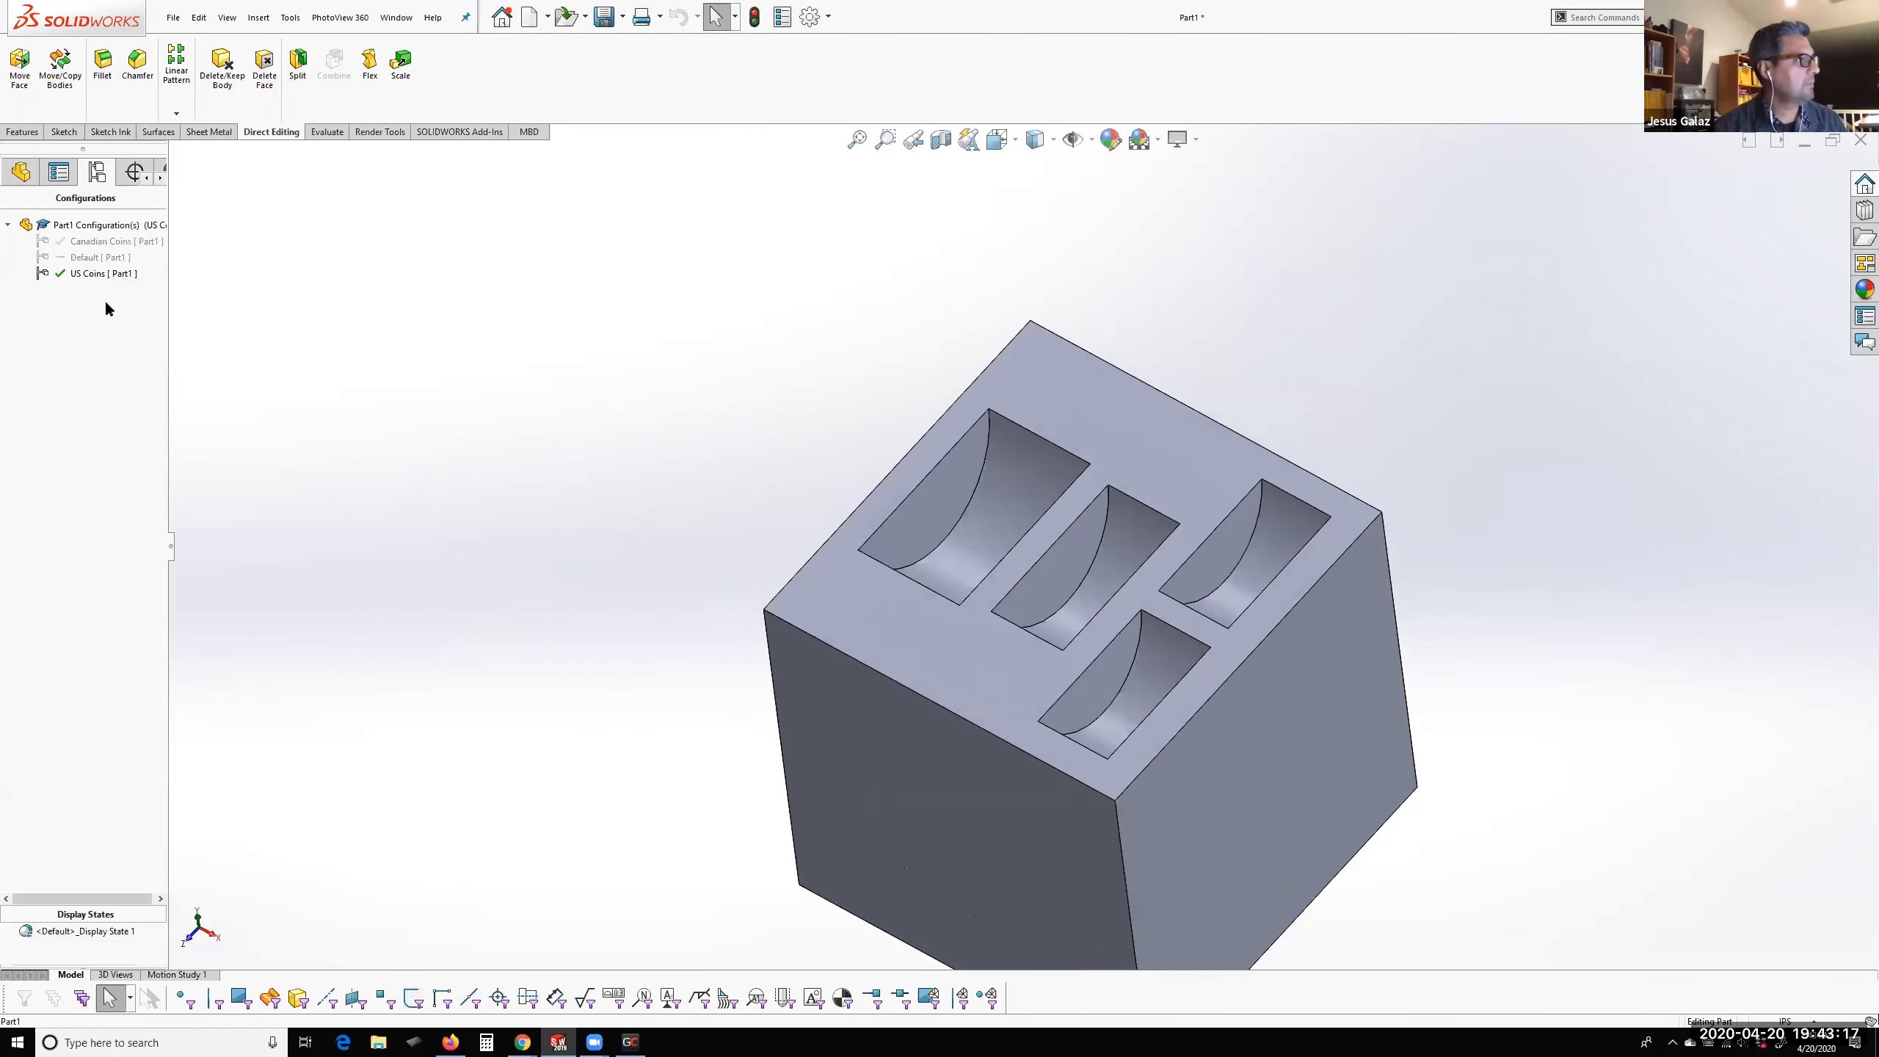
pyautogui.doubleClick(96, 241)
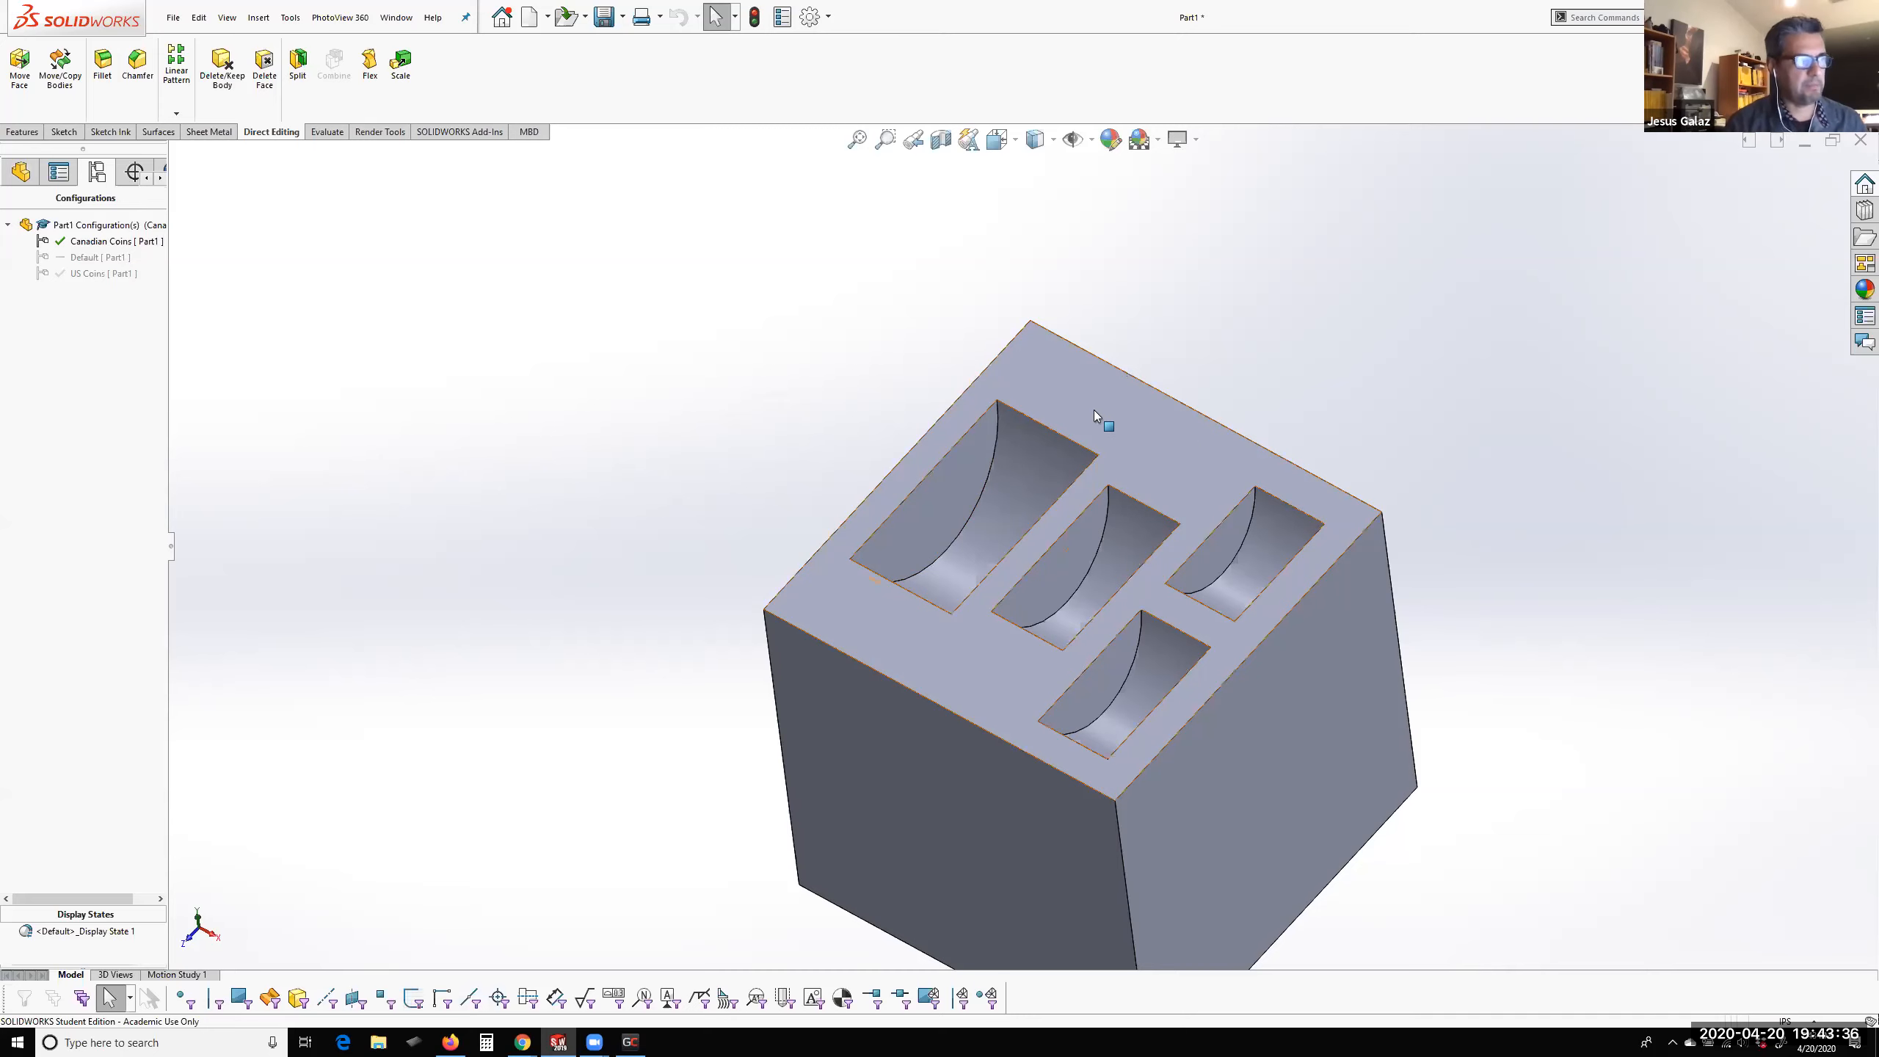
pyautogui.click(1131, 427)
pyautogui.click(1276, 386)
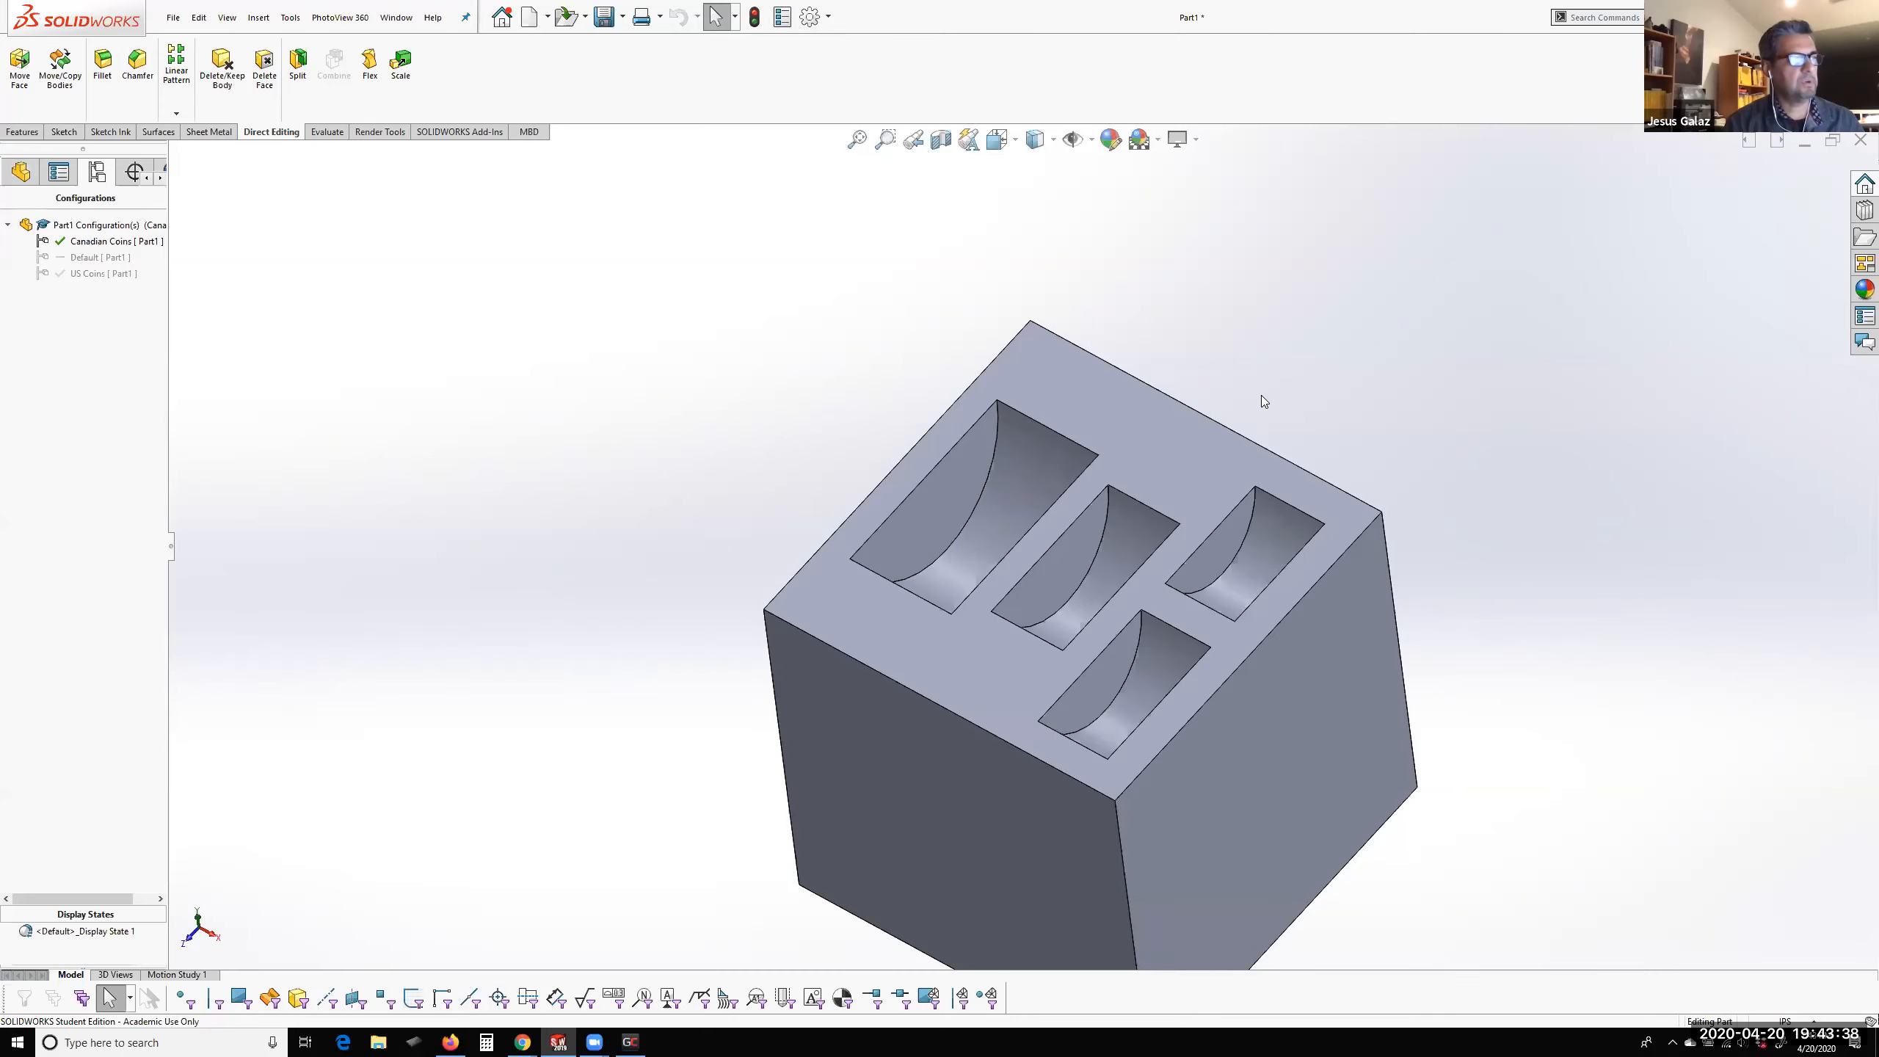
pyautogui.click(102, 244)
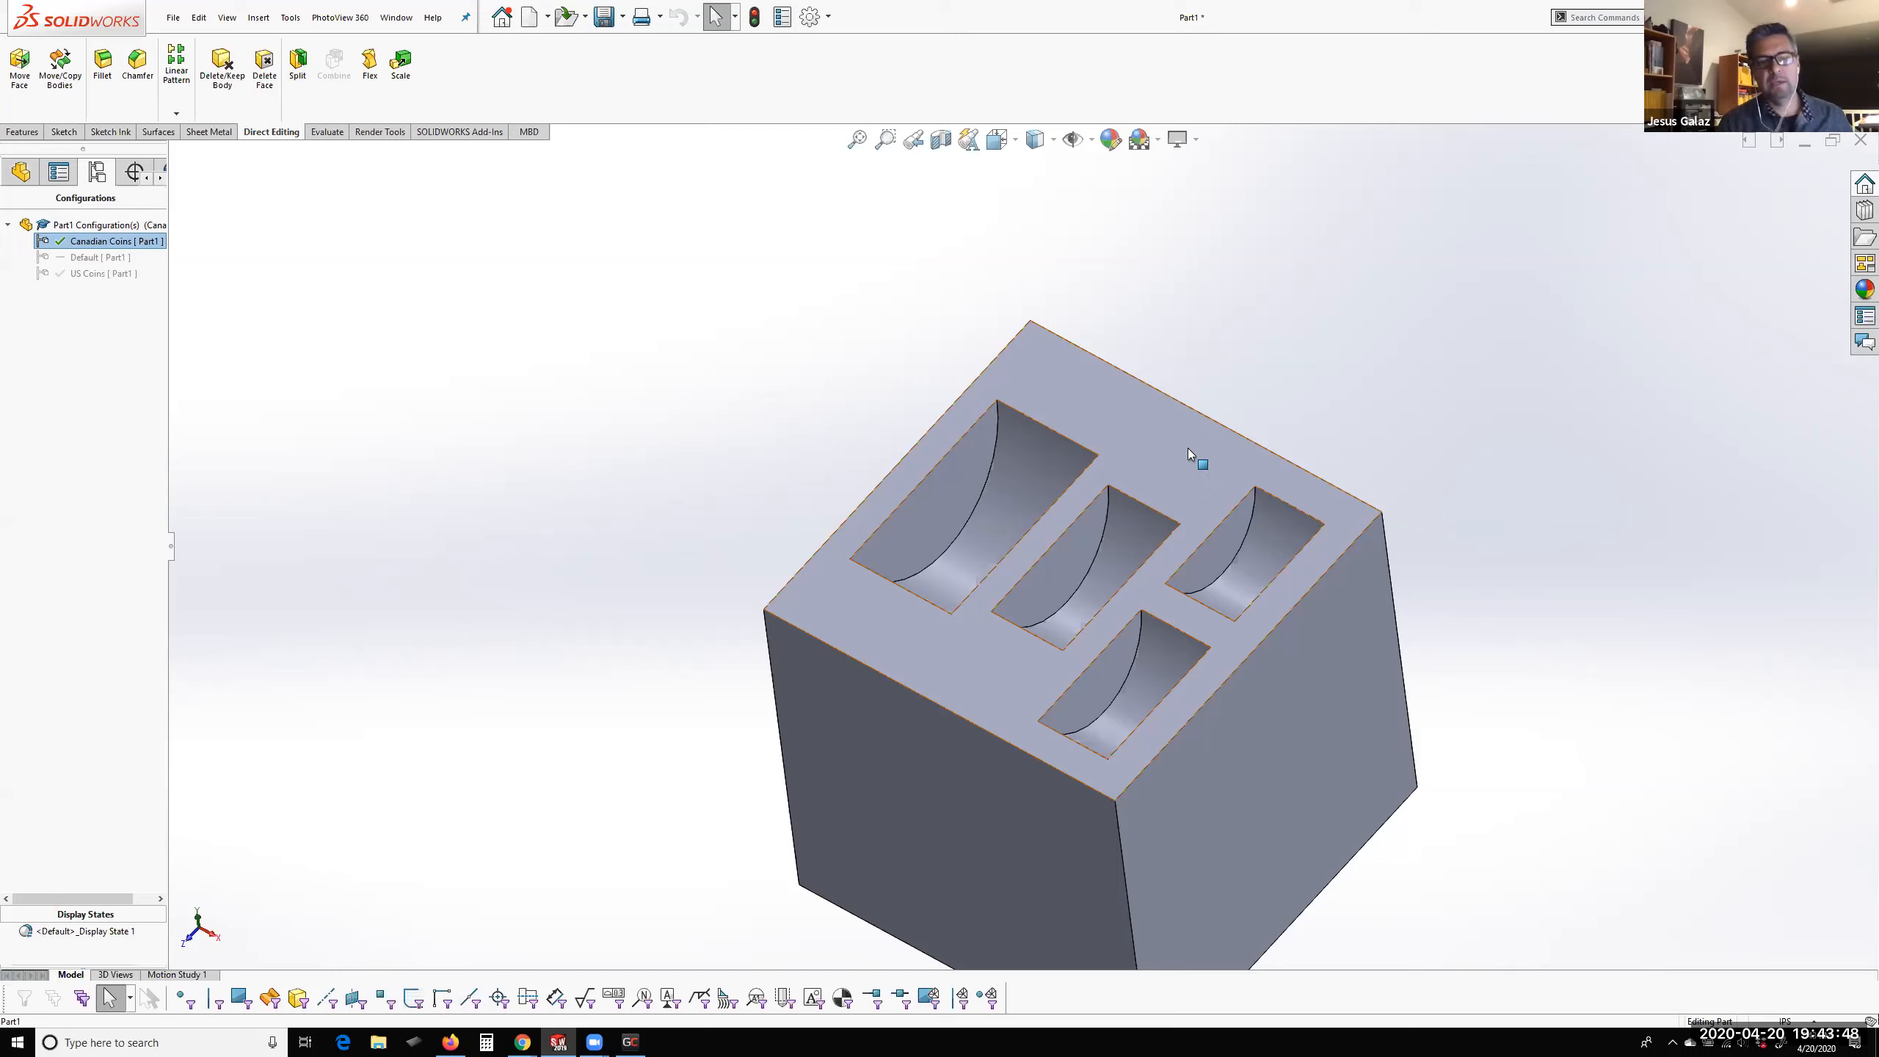
pyautogui.moveTo(1465, 676); pyautogui.dragTo(1123, 738, button='middle')
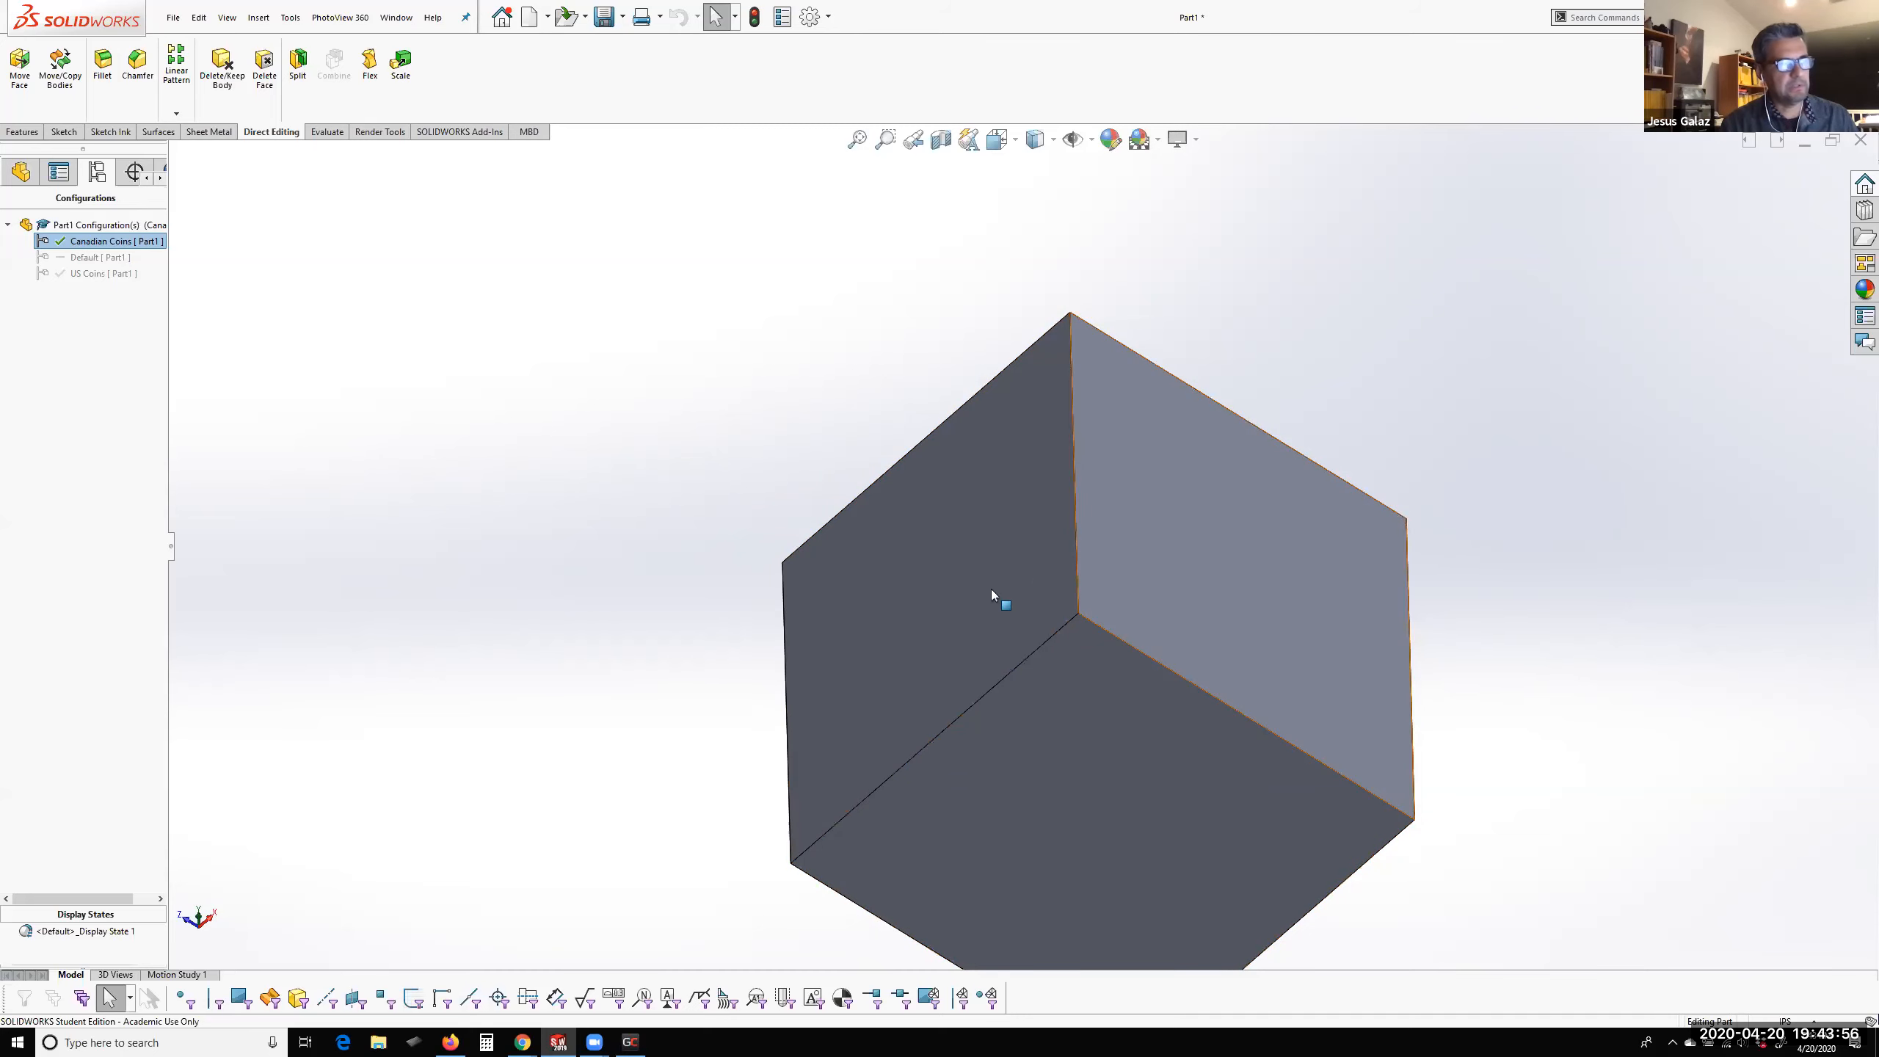
pyautogui.hotkey('ctrl', '7')
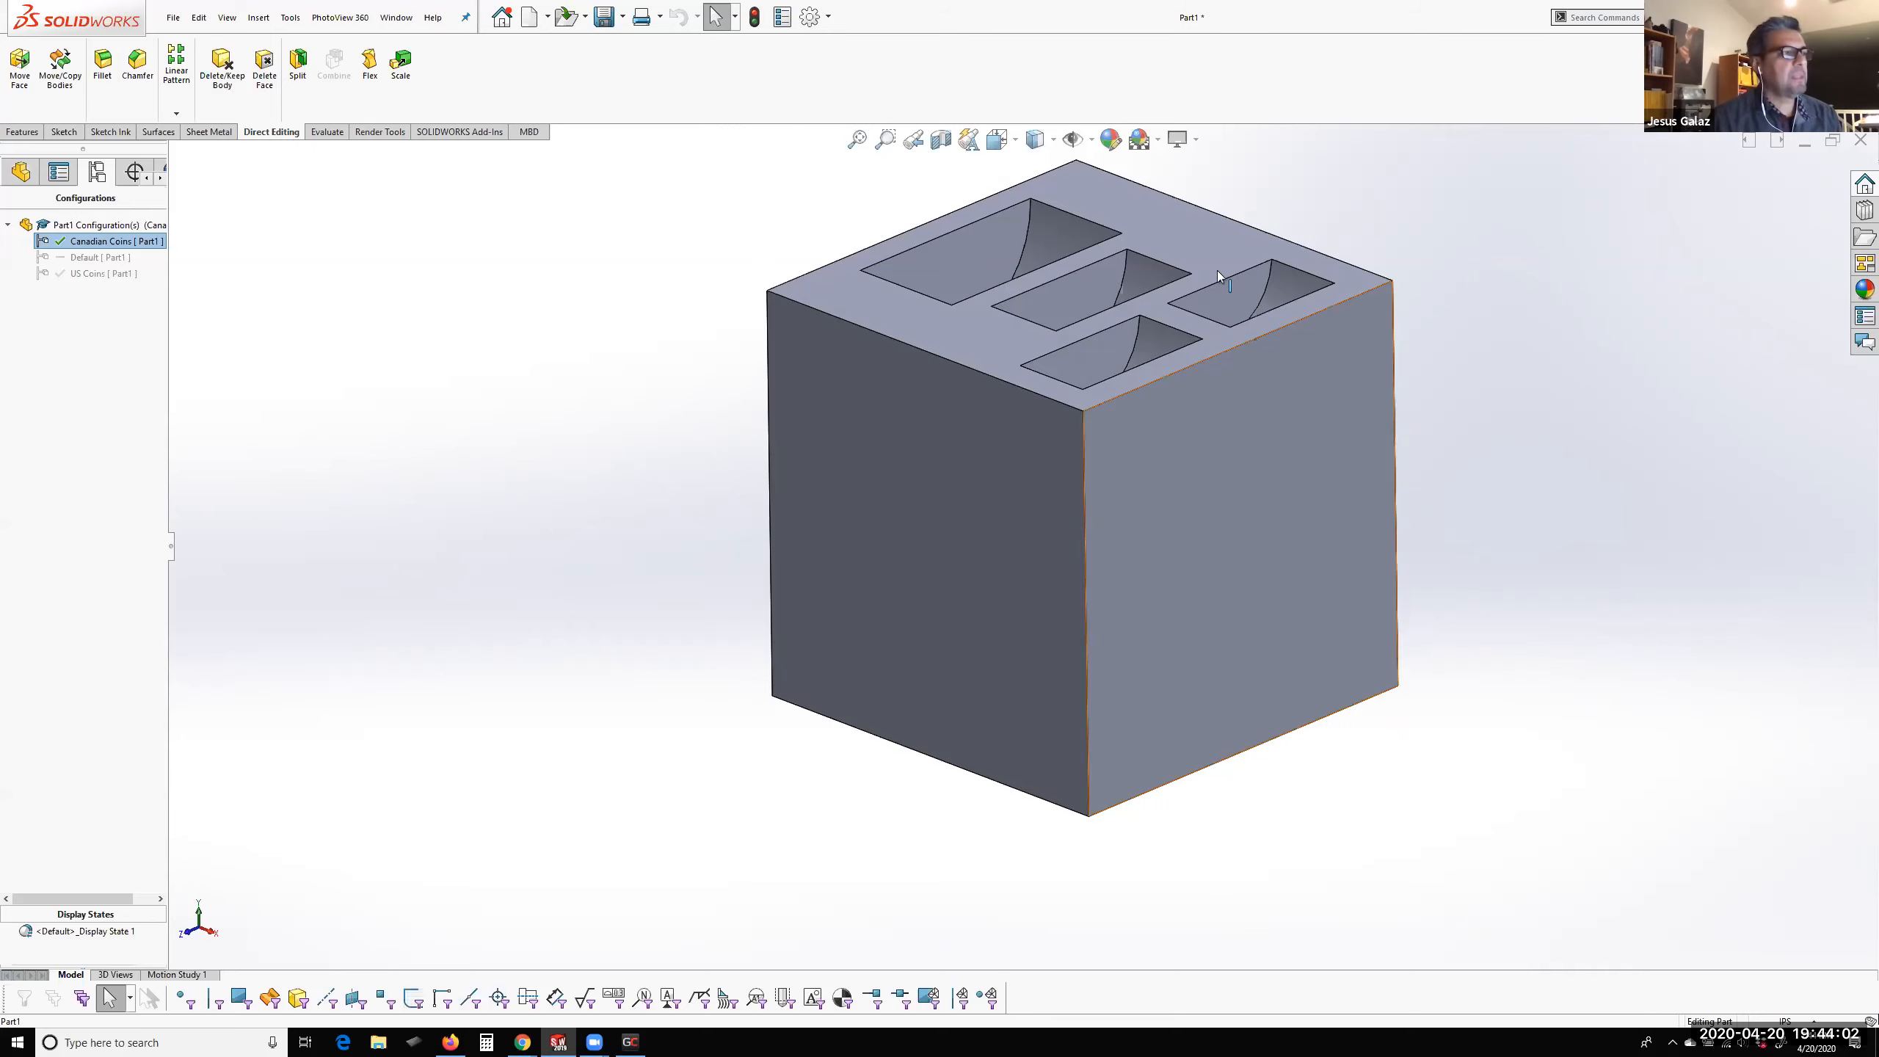
pyautogui.scroll(-3, 1130, 332)
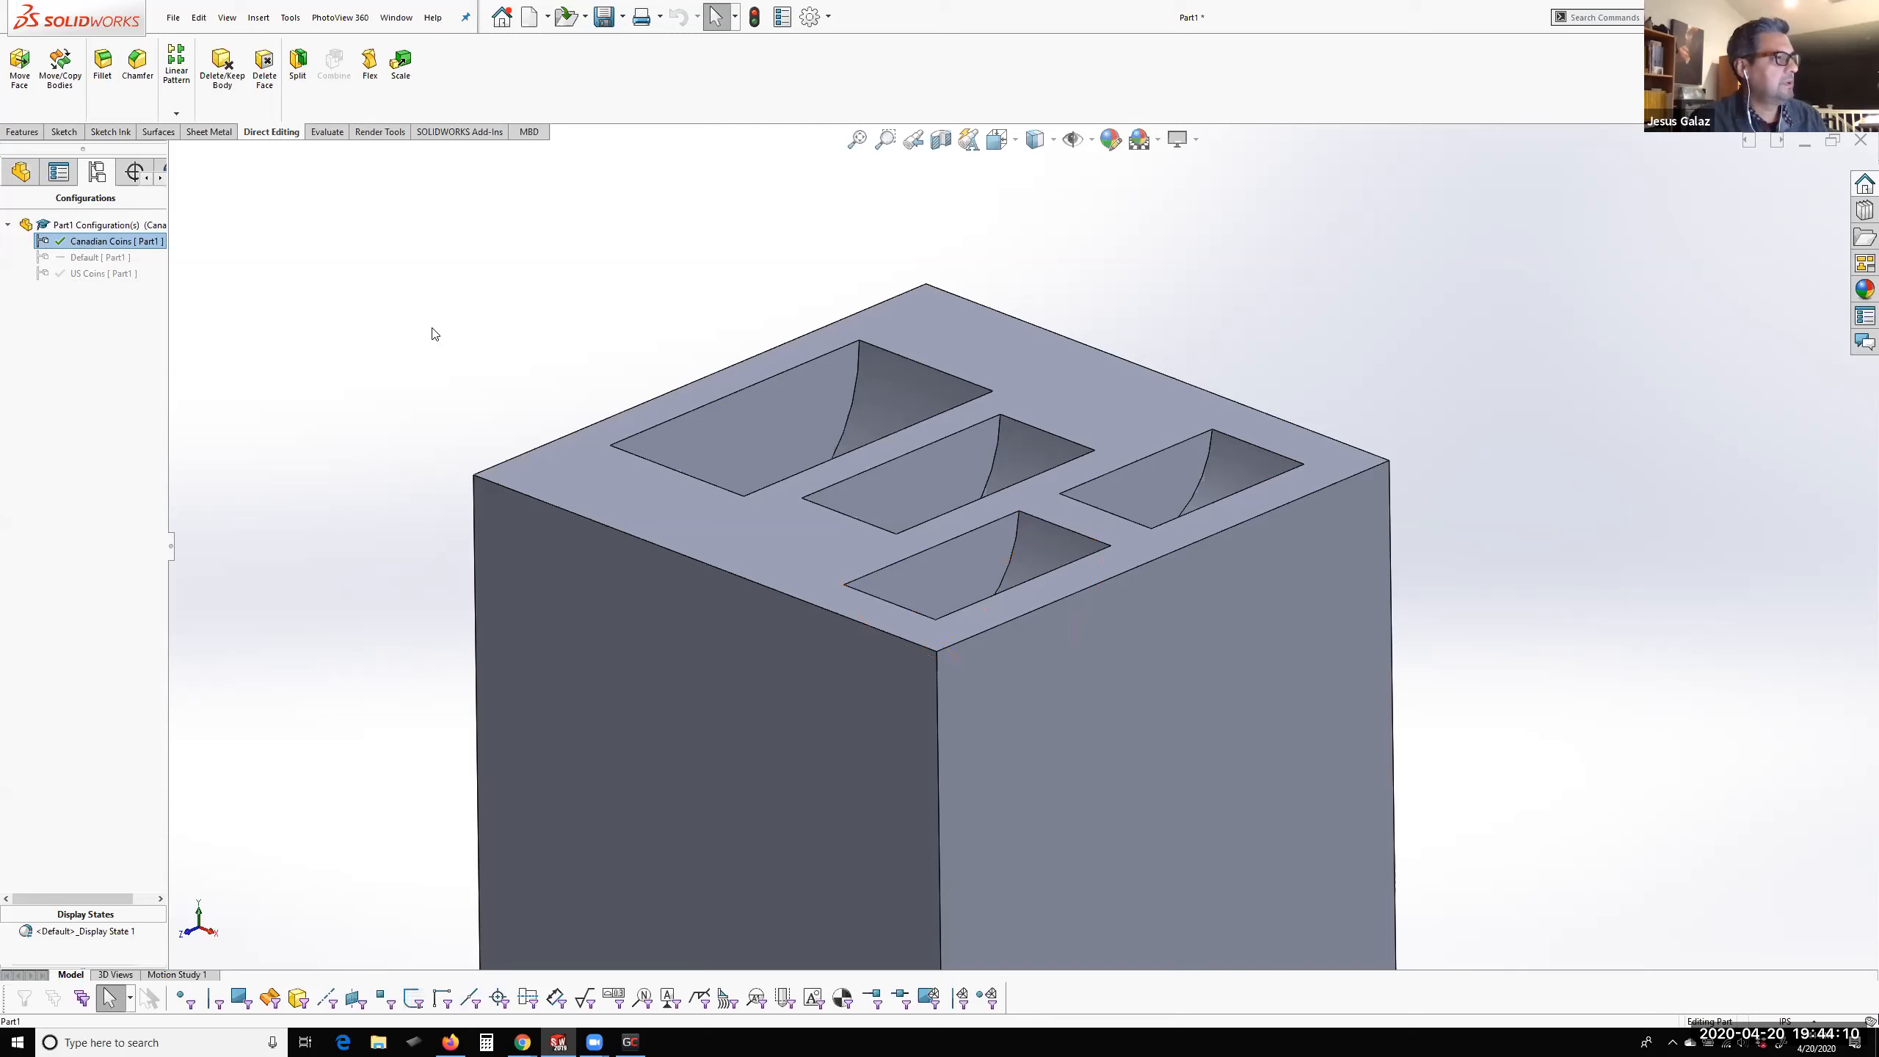
pyautogui.scroll(3, 954, 492)
pyautogui.moveTo(1060, 676); pyautogui.dragTo(1091, 670, button='middle')
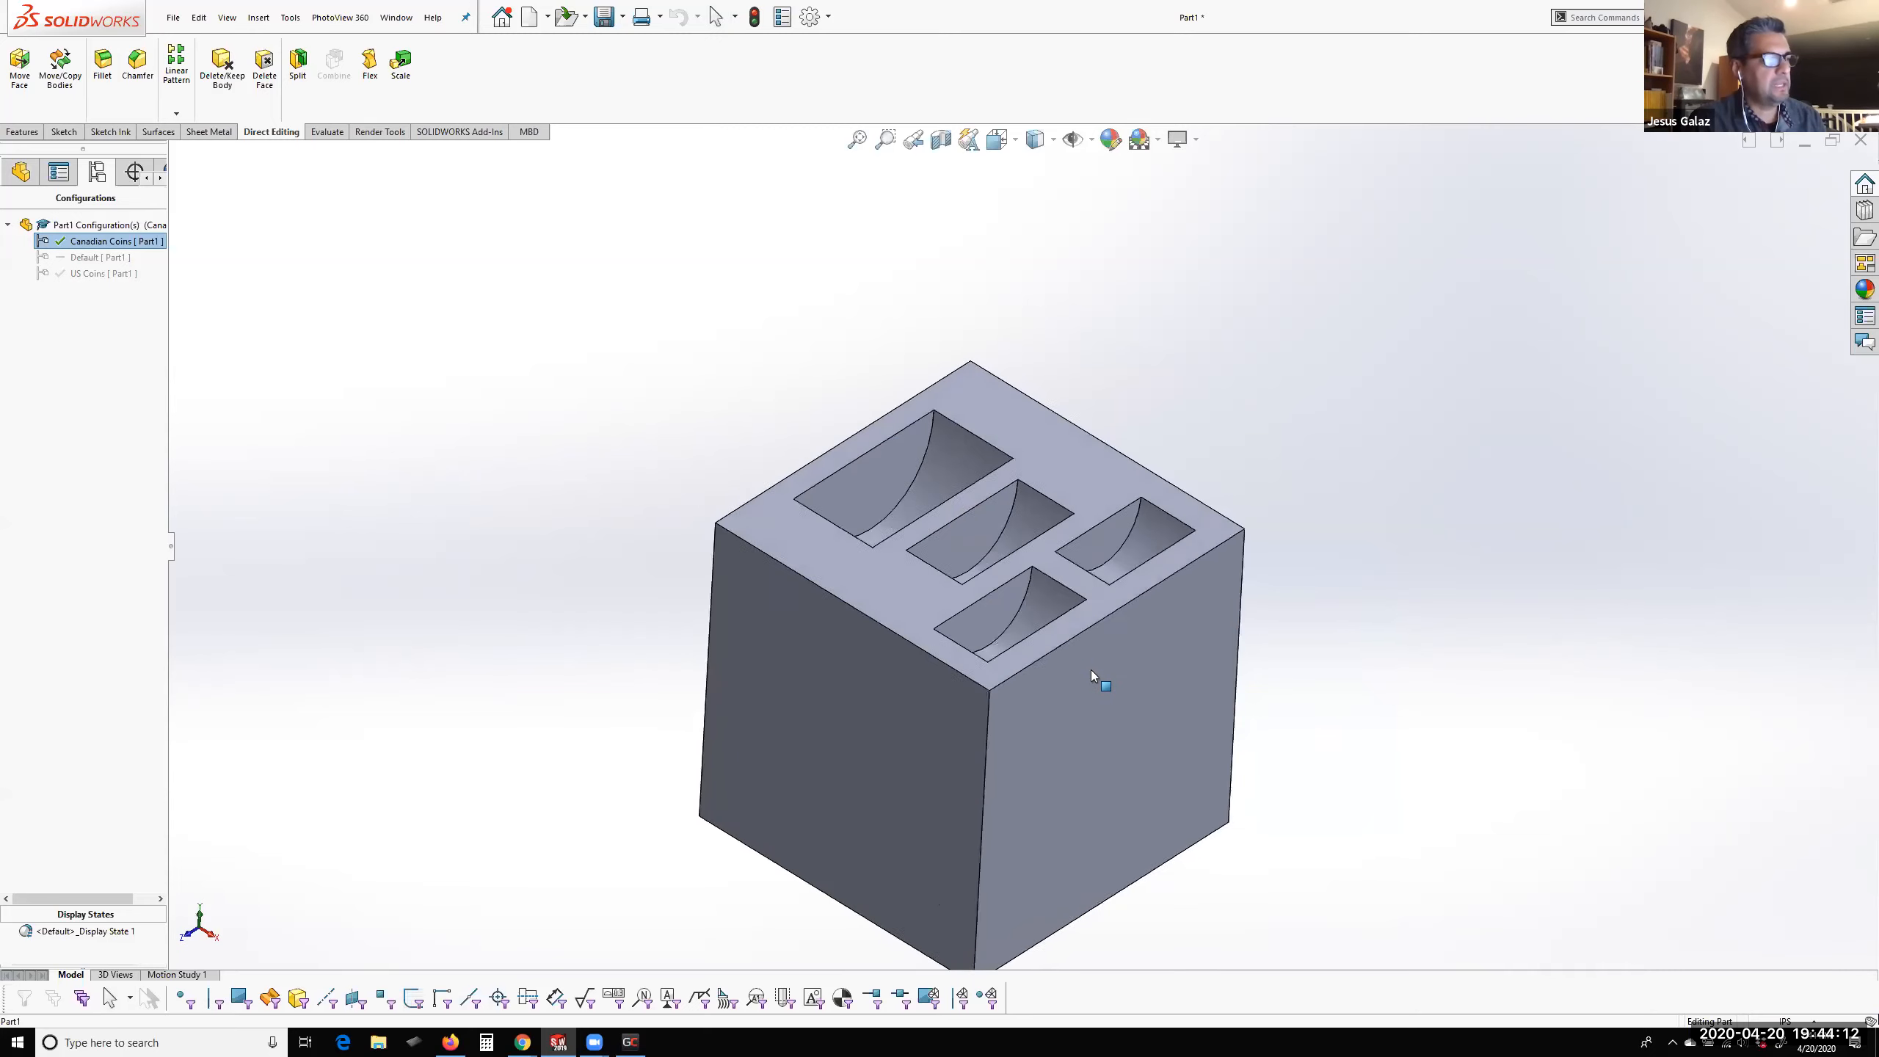
pyautogui.moveTo(1067, 944); pyautogui.dragTo(1044, 740, button='middle')
pyautogui.click(1033, 836)
pyautogui.scroll(-1, 1044, 740)
# Draft the block's four outer side faces by 5 degrees, using the top face as the neutral plane
pyautogui.click(843, 513)
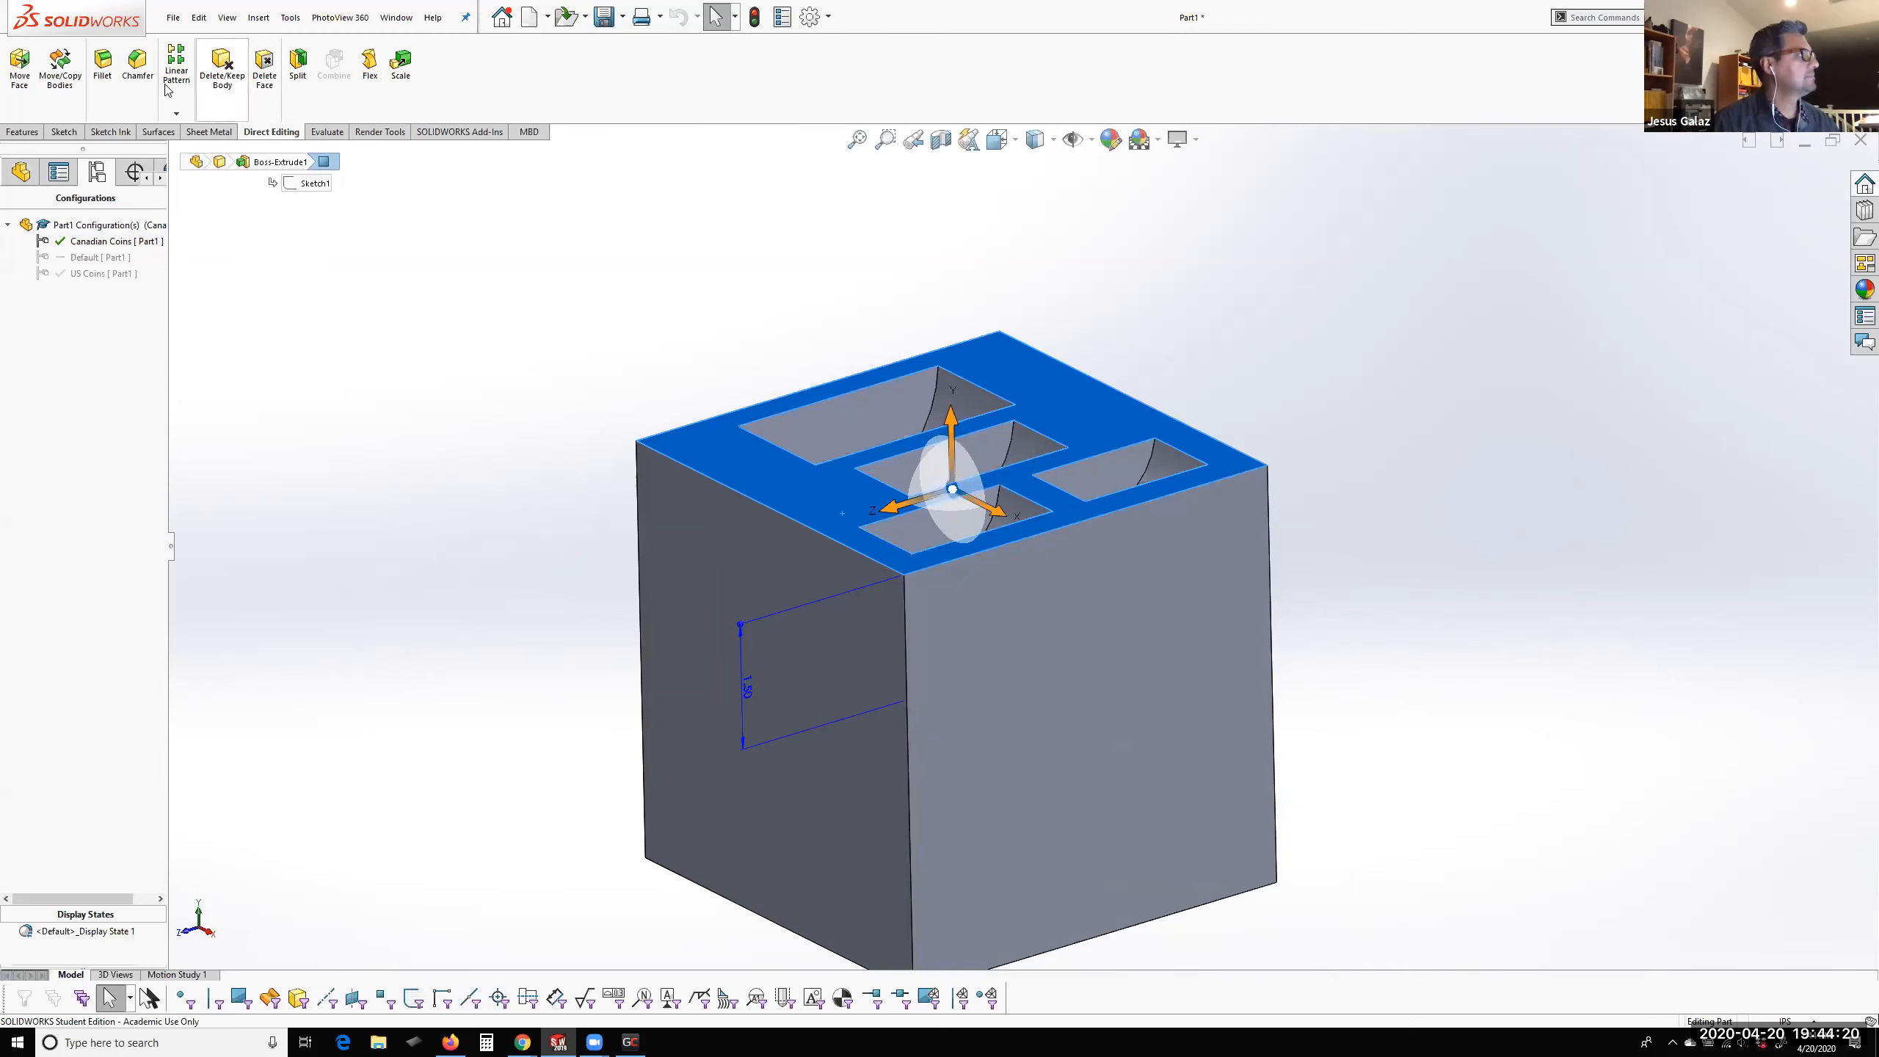
pyautogui.click(29, 135)
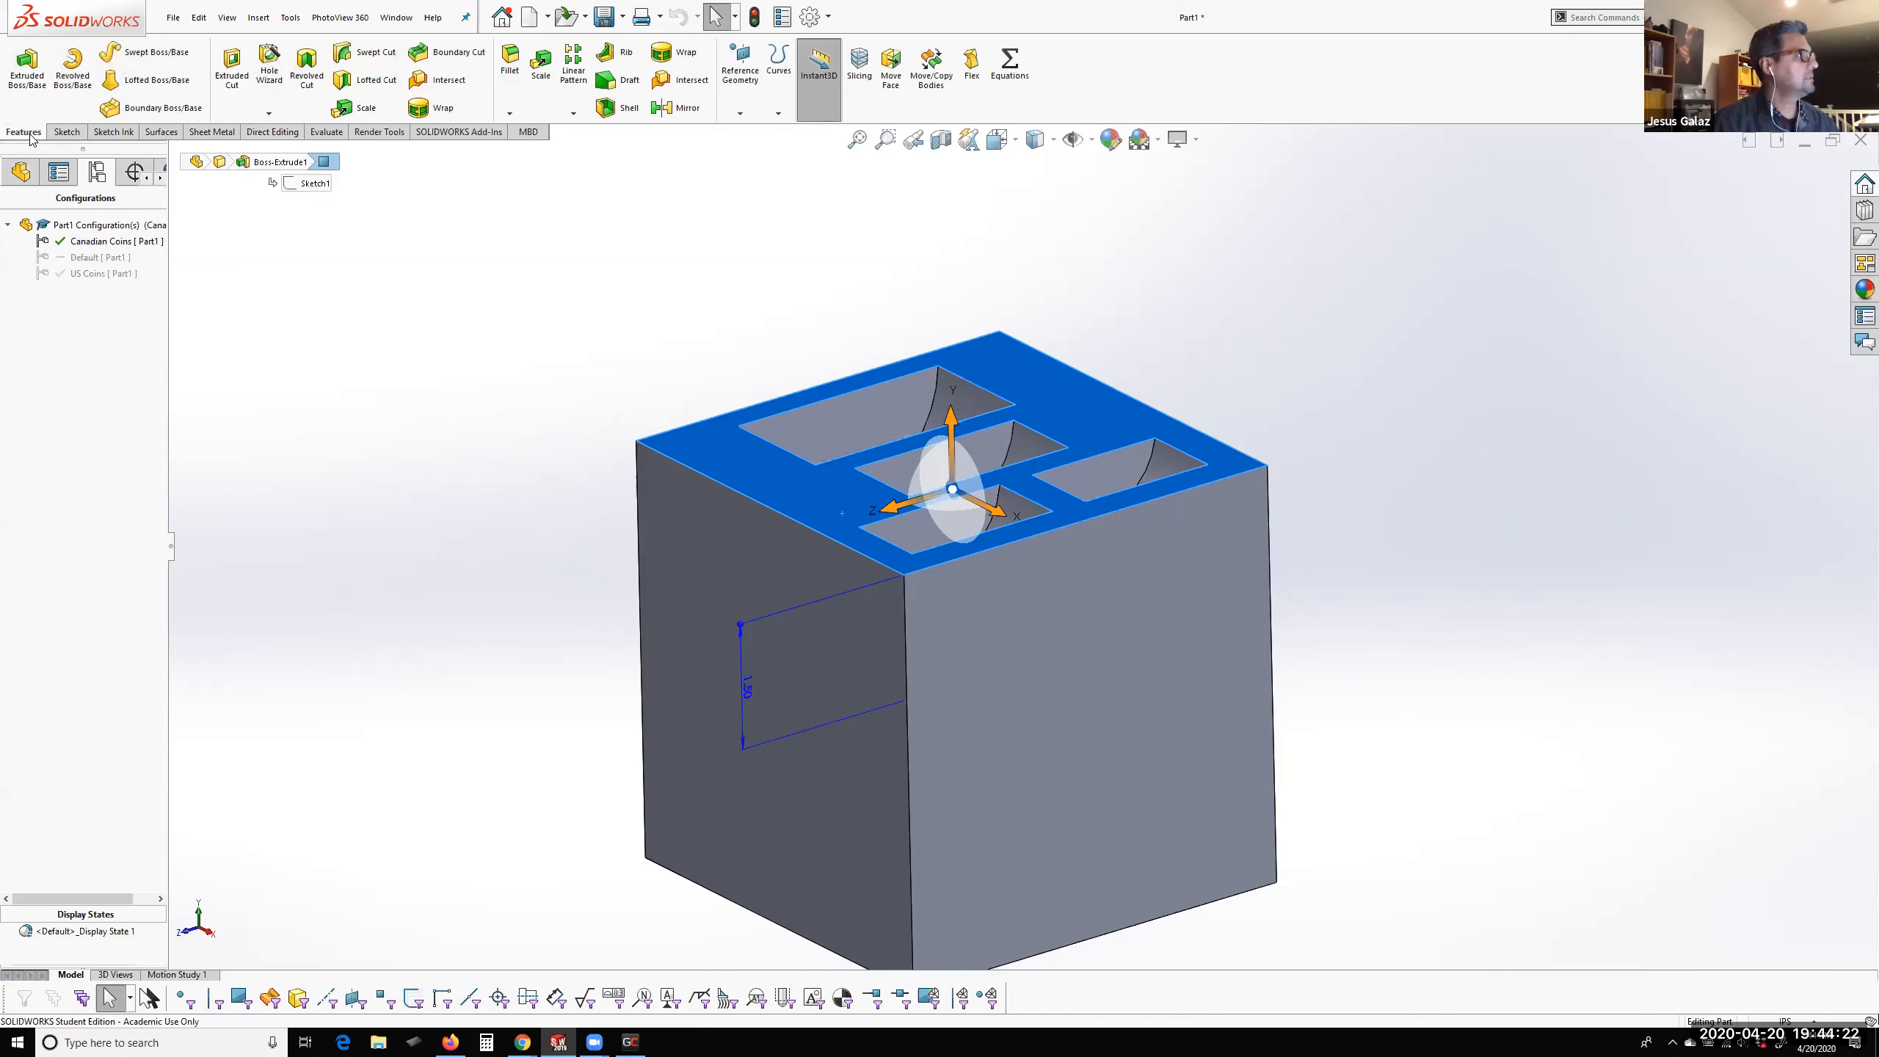
pyautogui.click(618, 80)
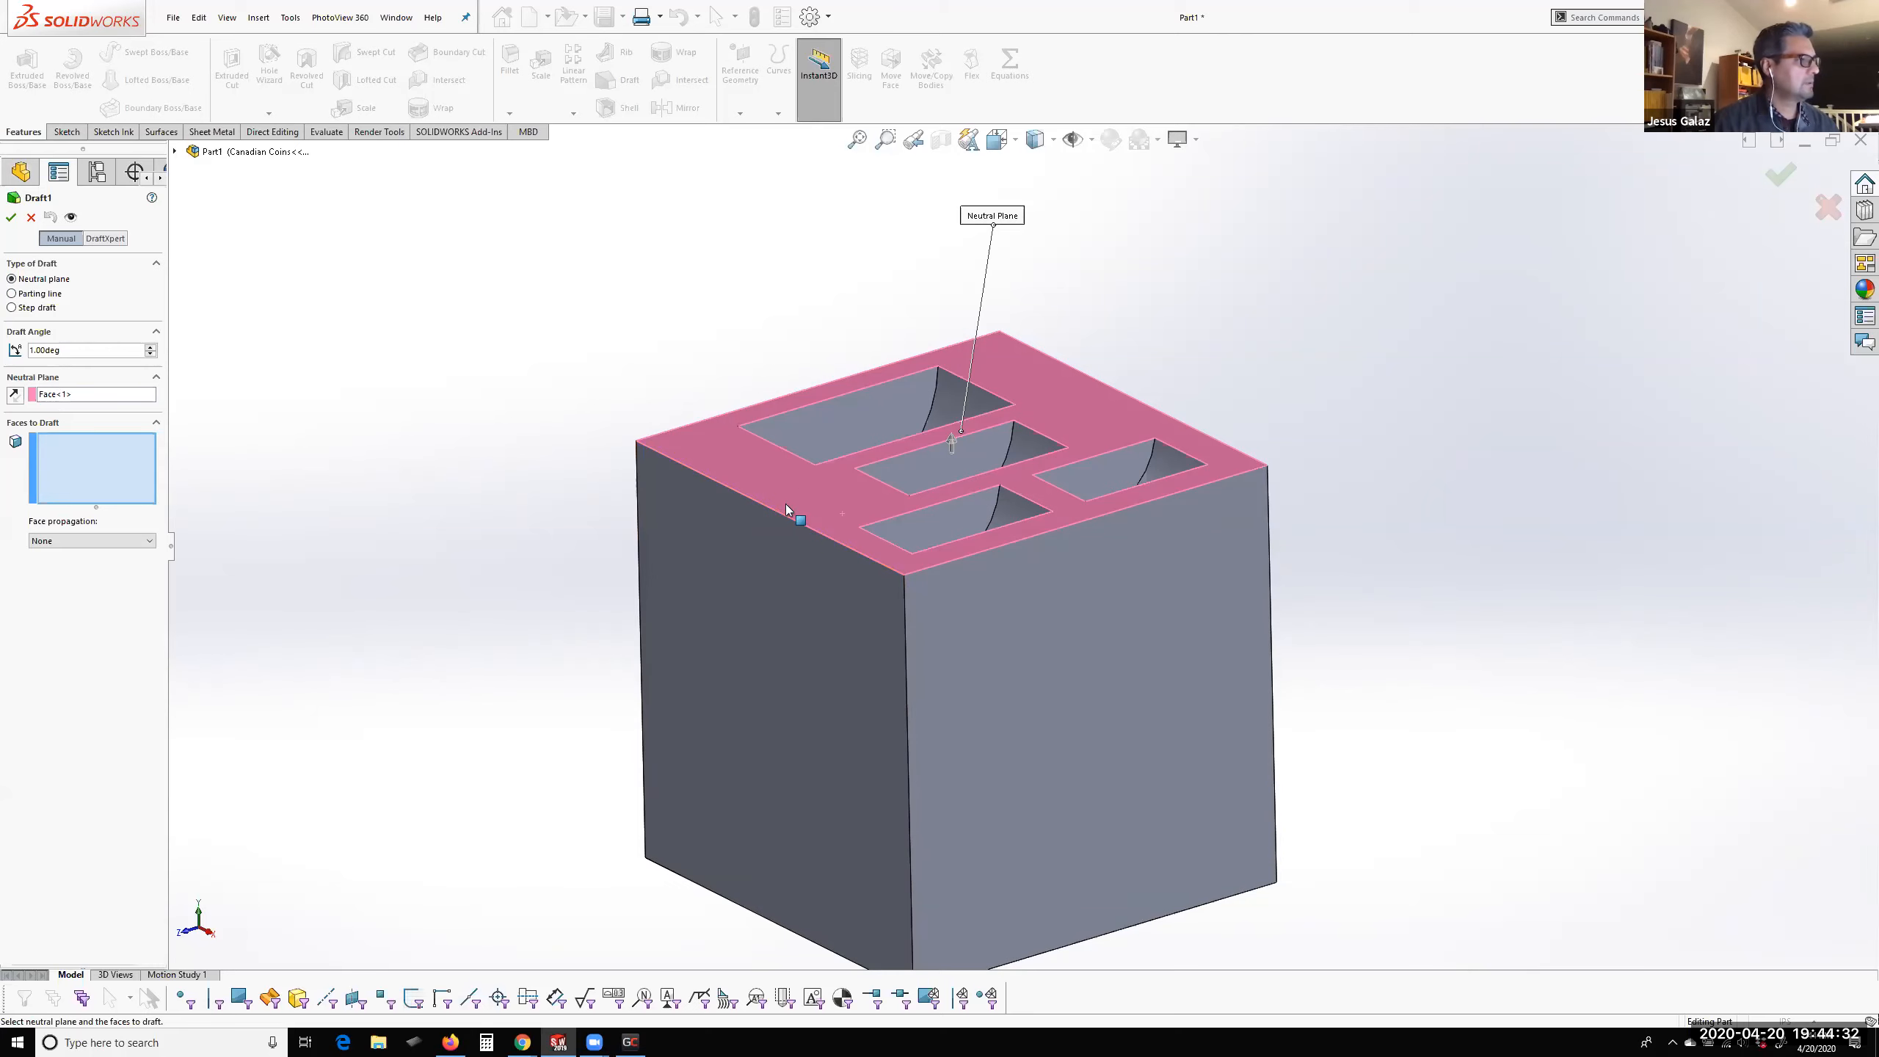
pyautogui.click(68, 436)
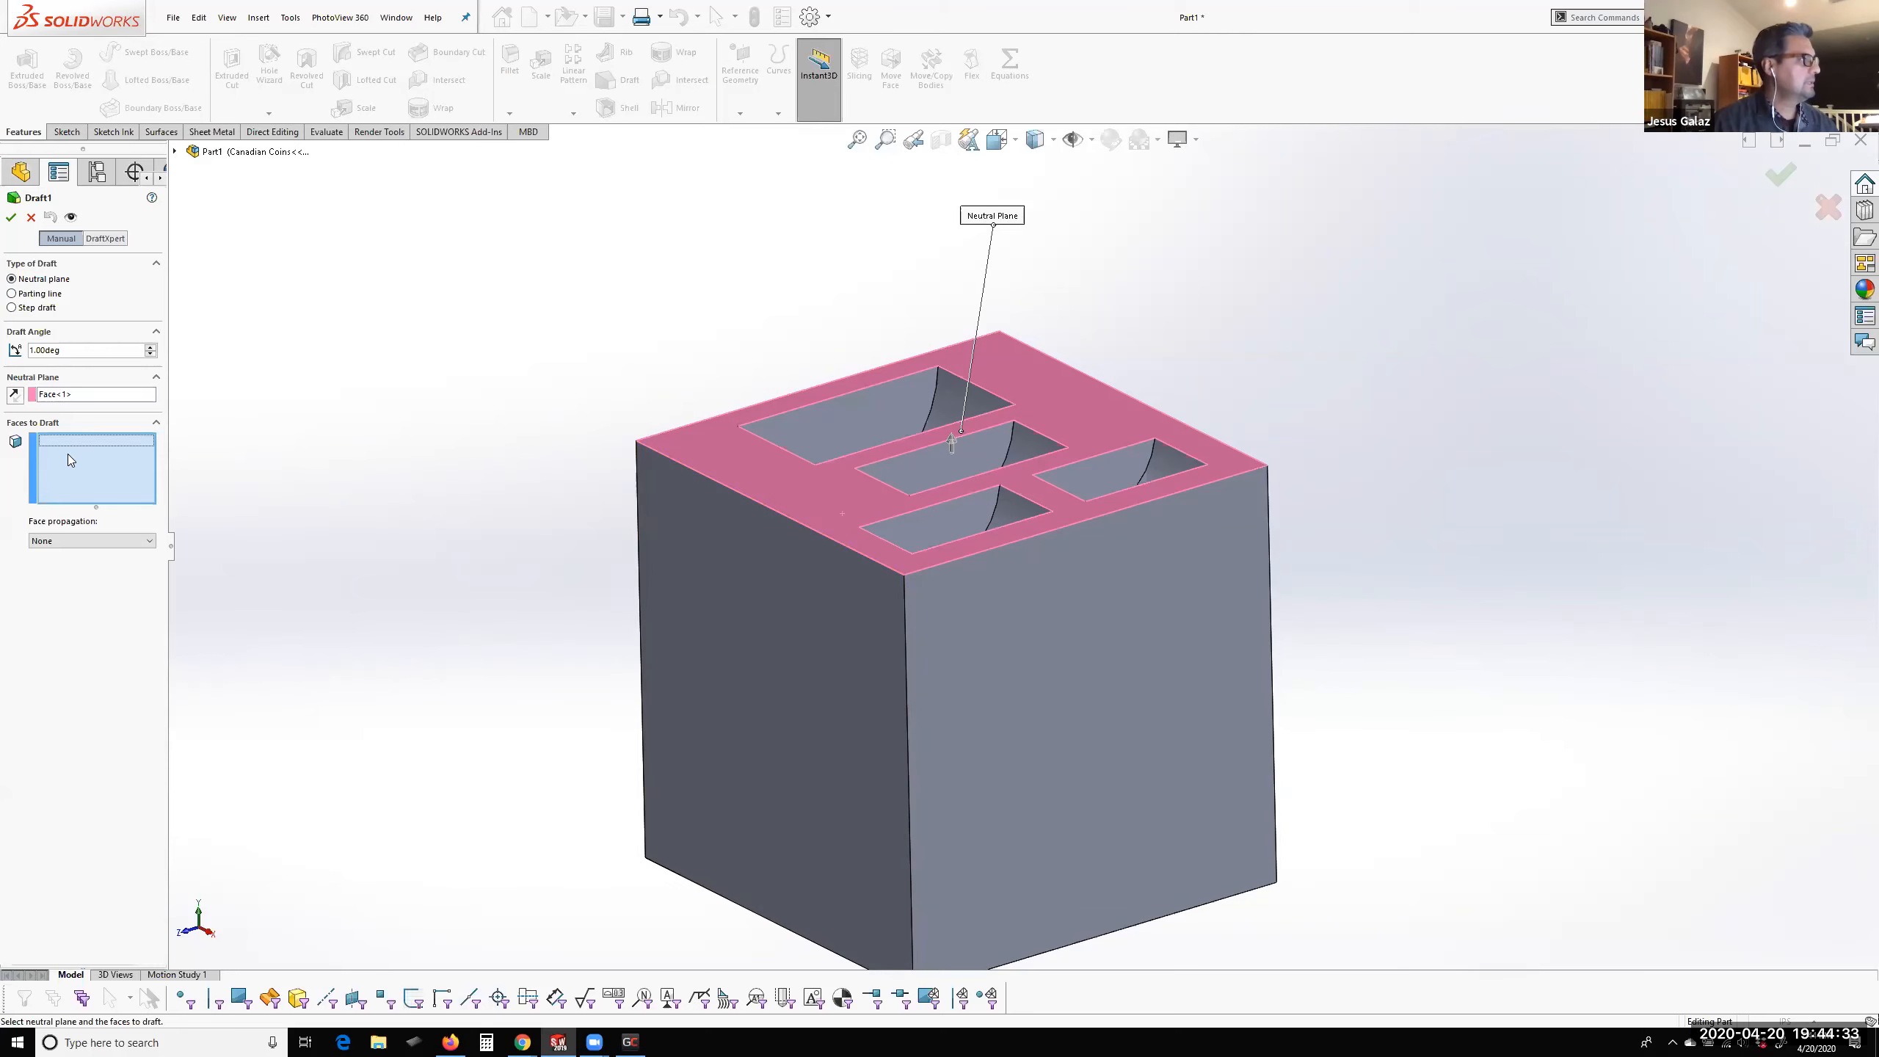
pyautogui.click(777, 712)
pyautogui.click(1063, 729)
pyautogui.moveTo(1321, 675); pyautogui.dragTo(1060, 716, button='middle')
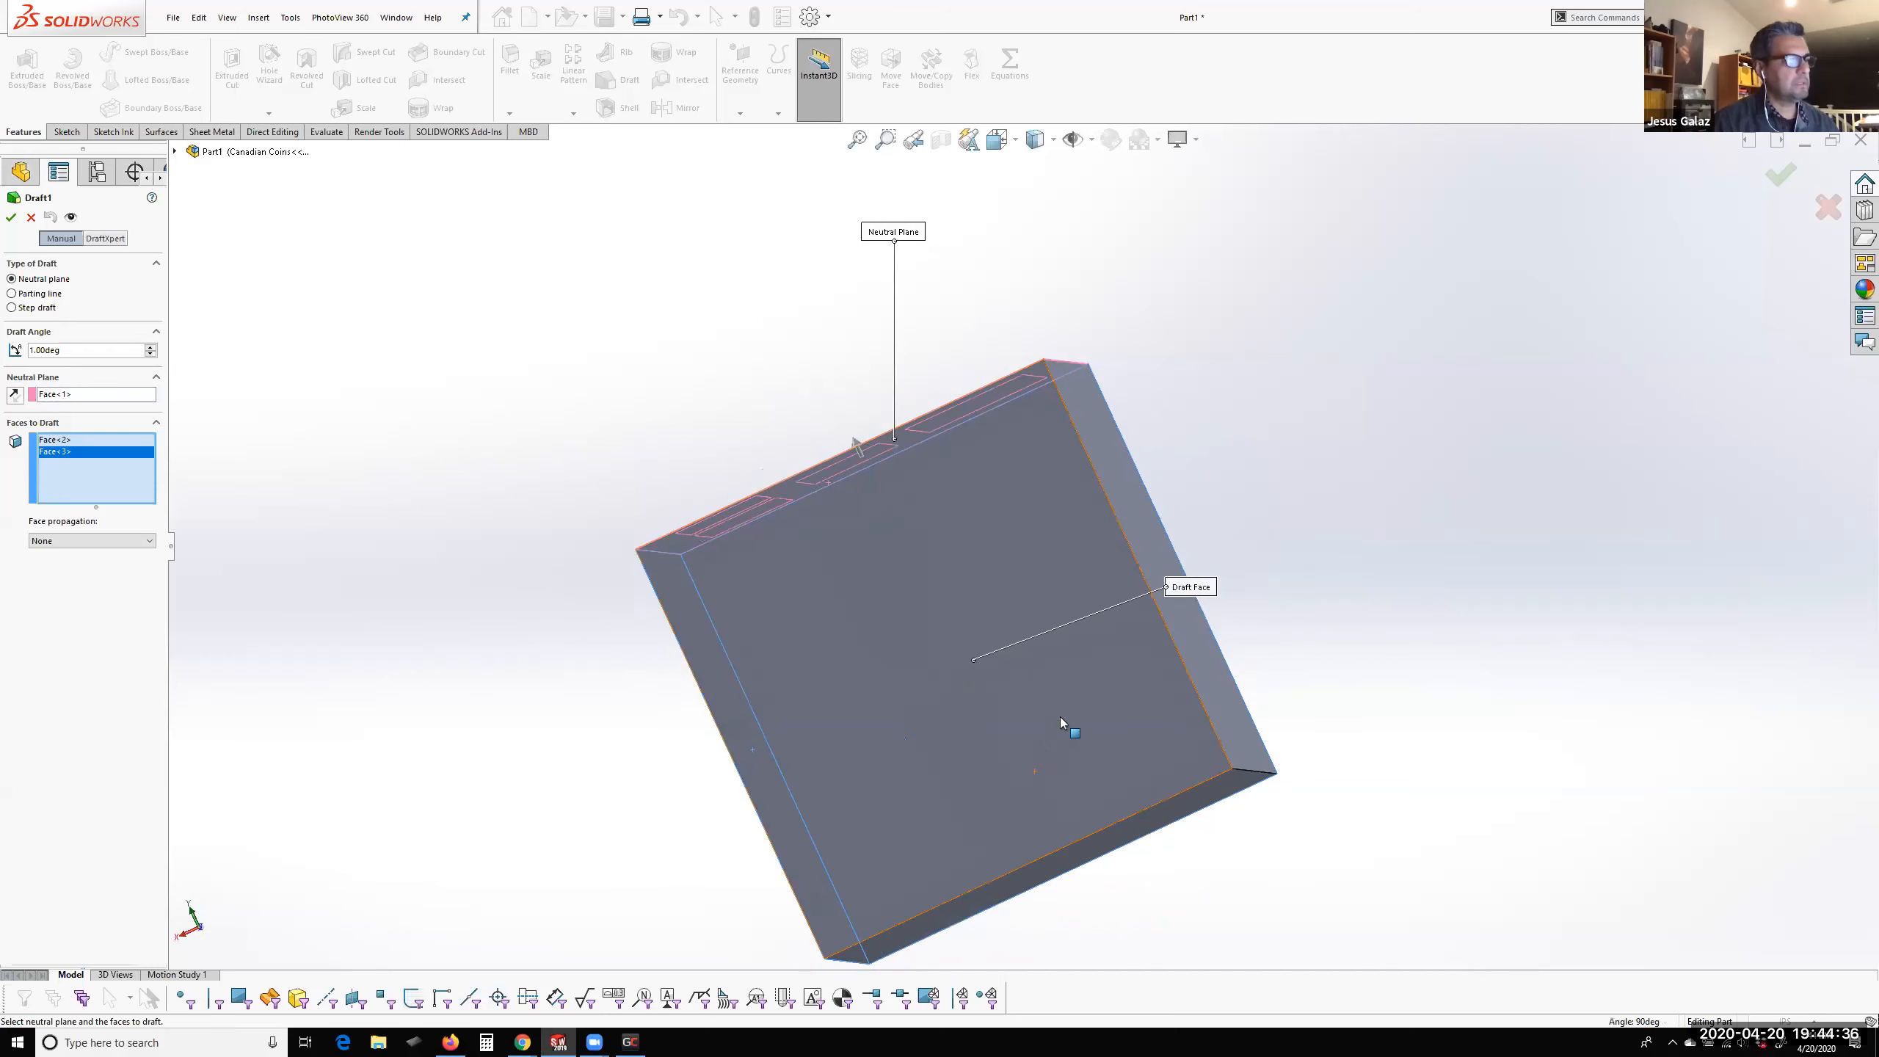
pyautogui.click(1060, 717)
pyautogui.click(1204, 679)
pyautogui.moveTo(1326, 619); pyautogui.dragTo(1374, 816, button='middle')
pyautogui.write('5')
pyautogui.press('Return')
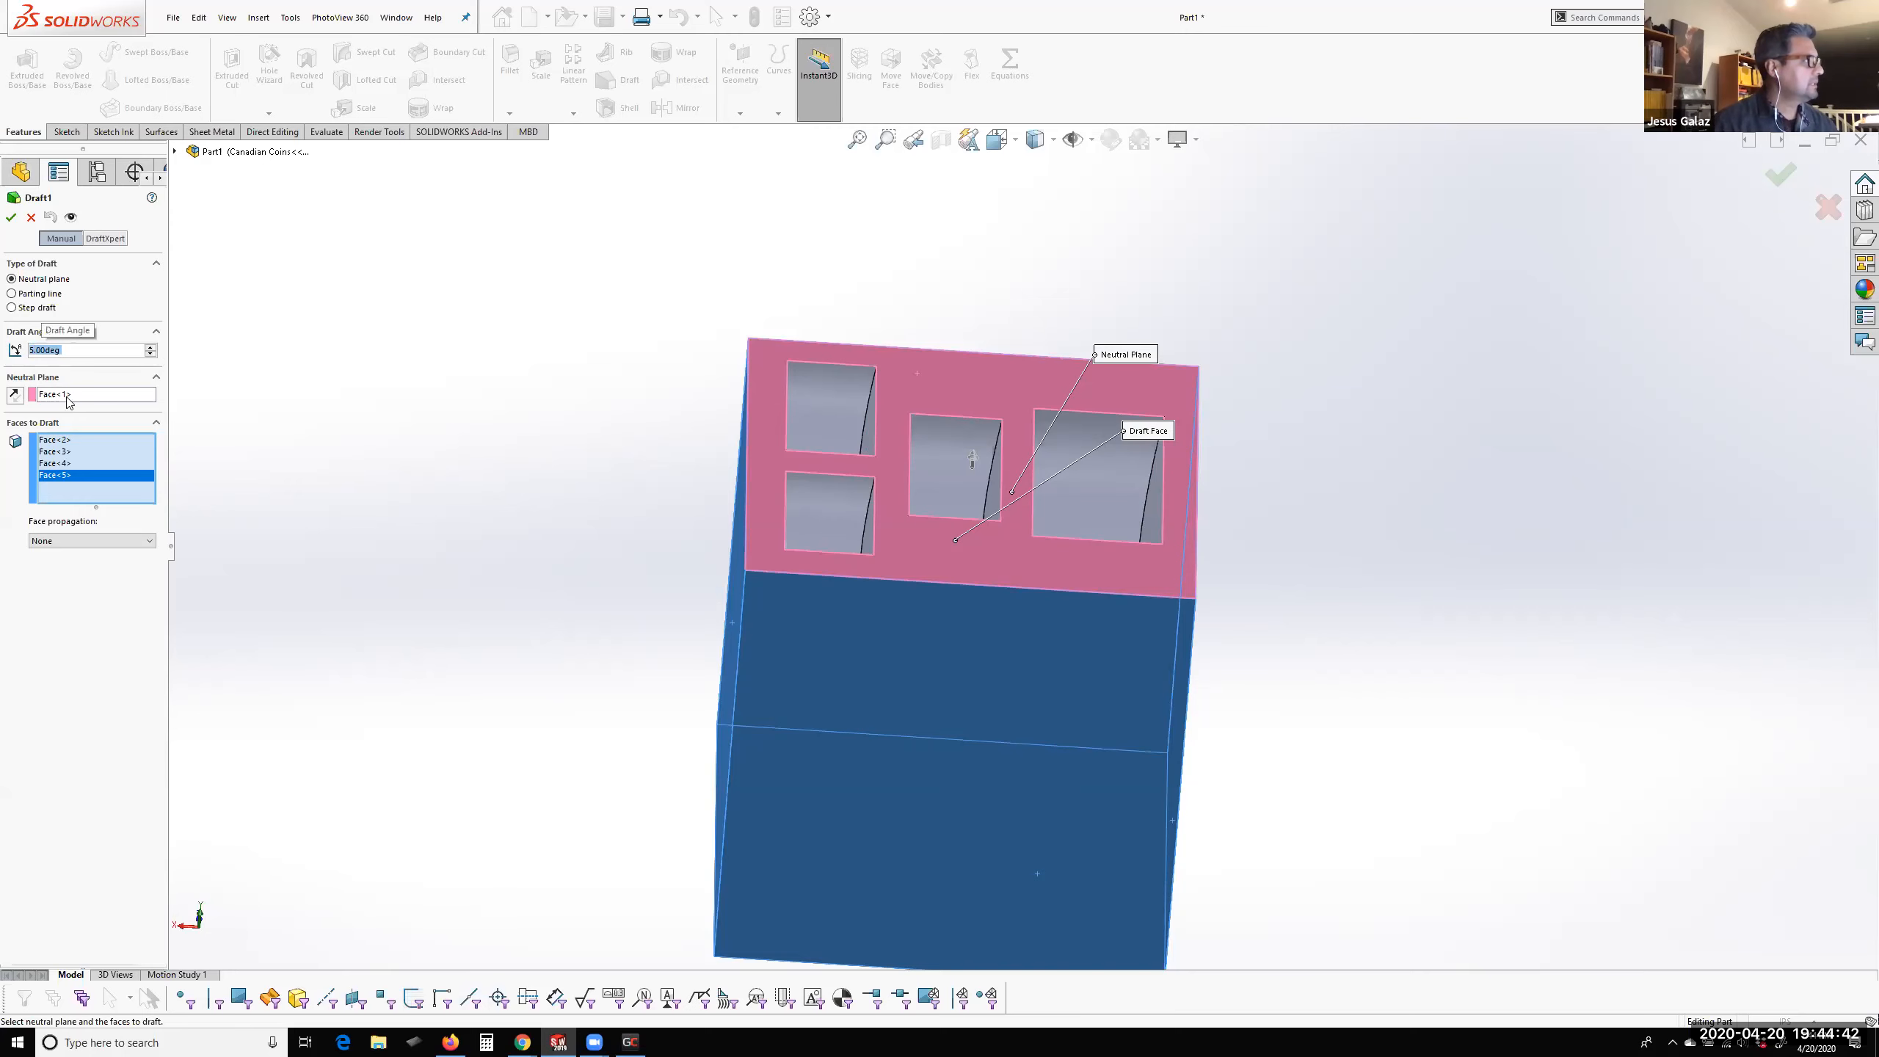
pyautogui.click(11, 217)
# Fillet the block's four slanted corner edges with a 0.40 in radius
pyautogui.moveTo(780, 685); pyautogui.dragTo(871, 643, button='middle')
pyautogui.scroll(3, 1066, 605)
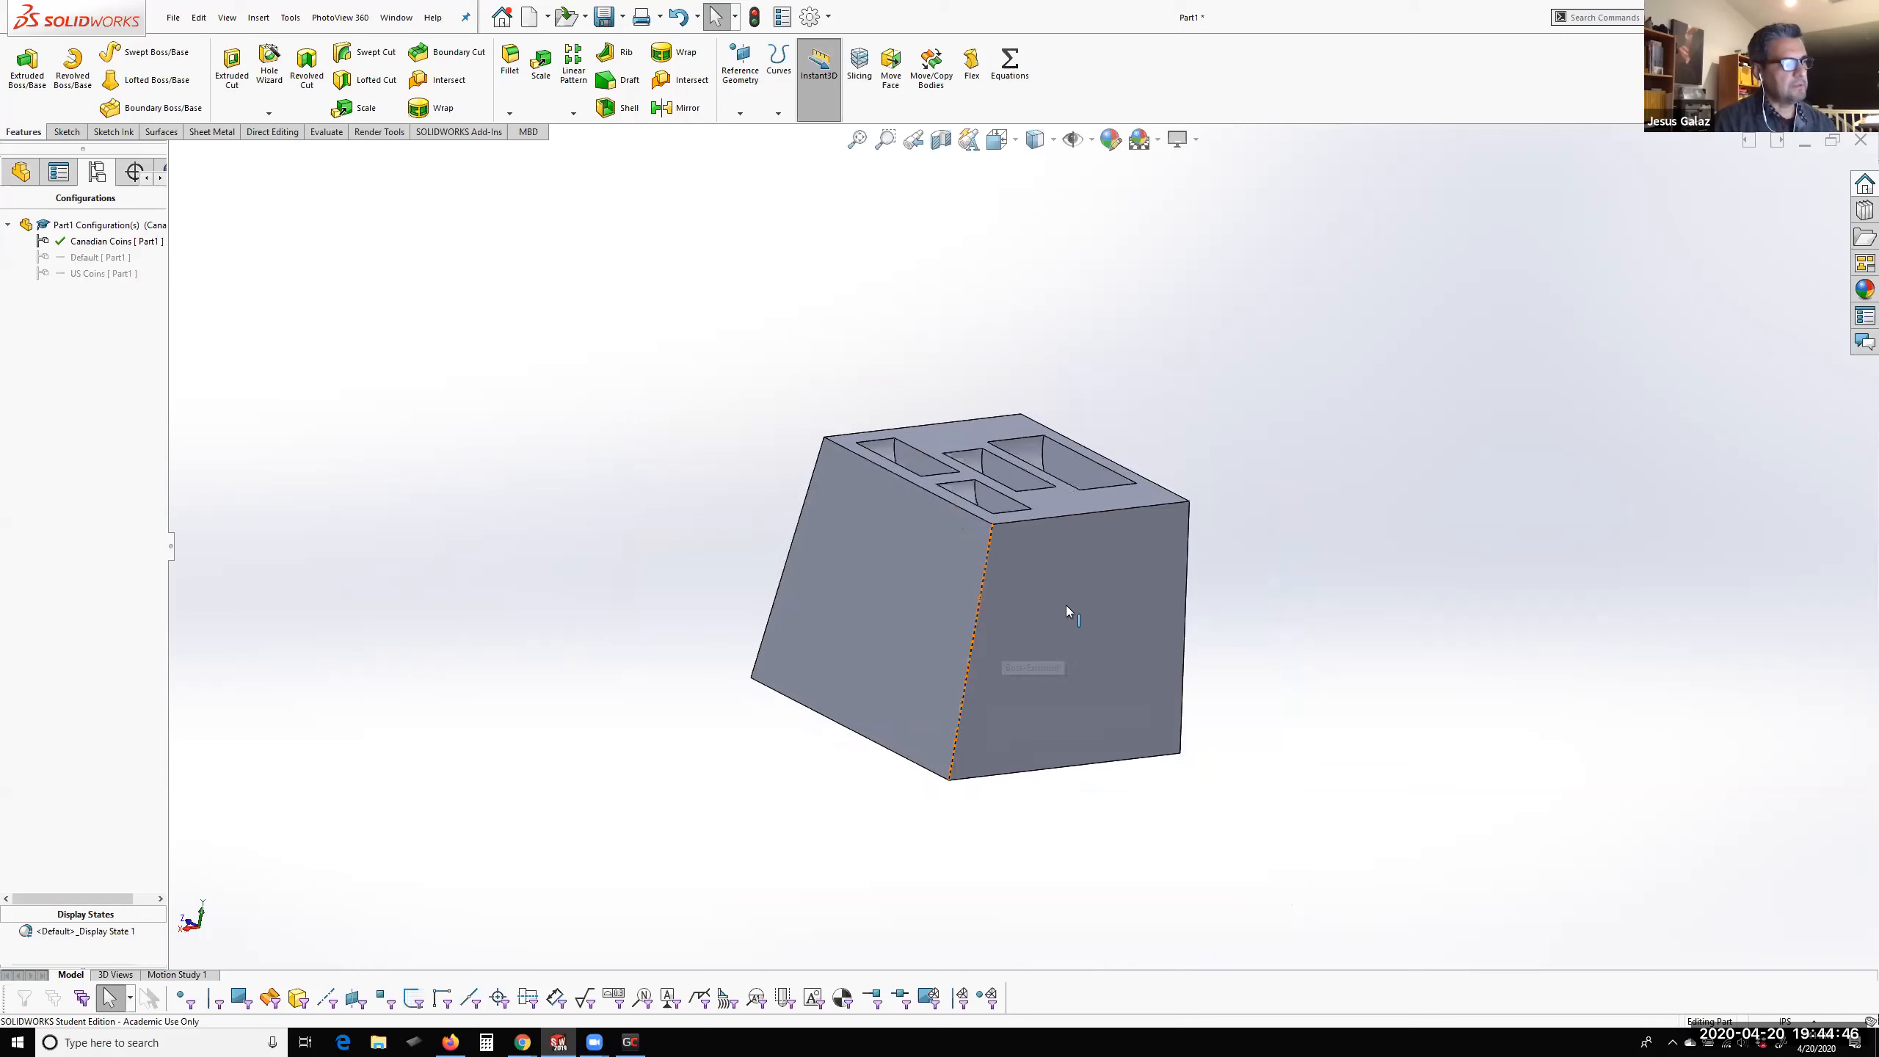
pyautogui.scroll(-2, 1064, 549)
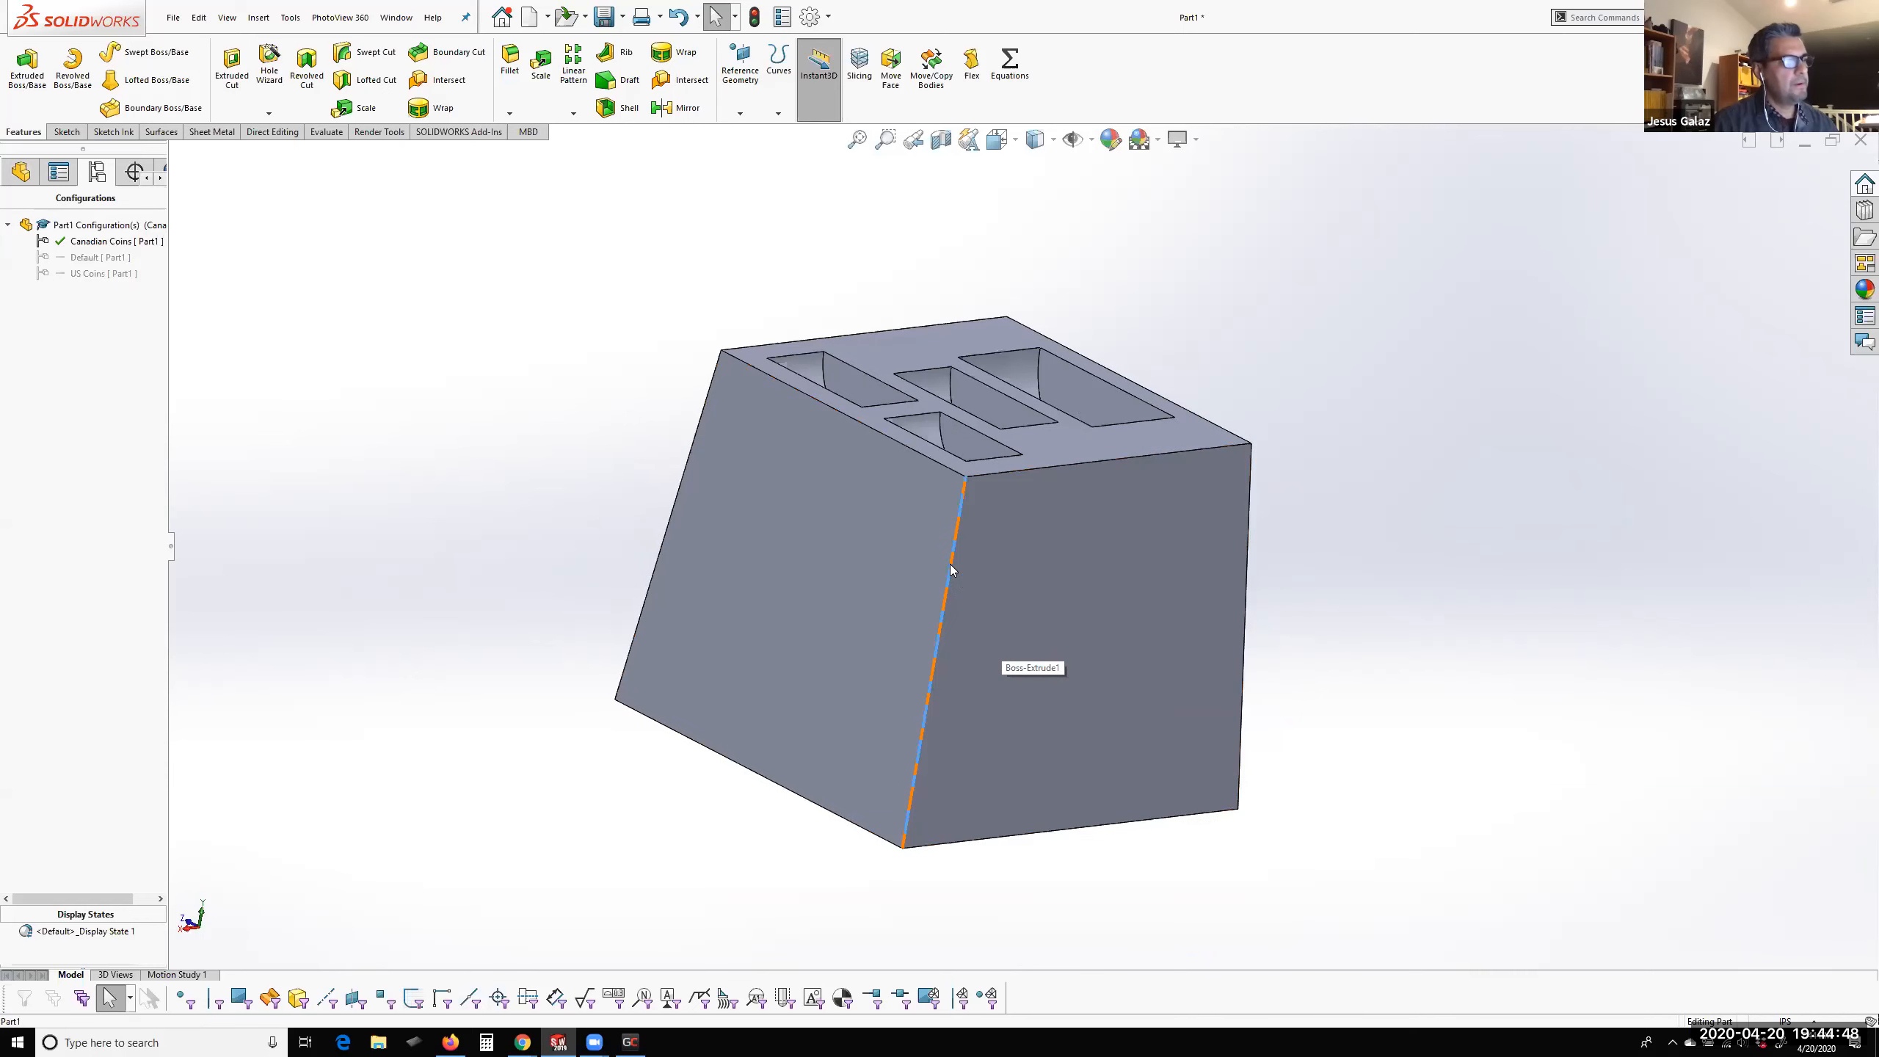
pyautogui.rightClick(950, 565)
pyautogui.click(1049, 541)
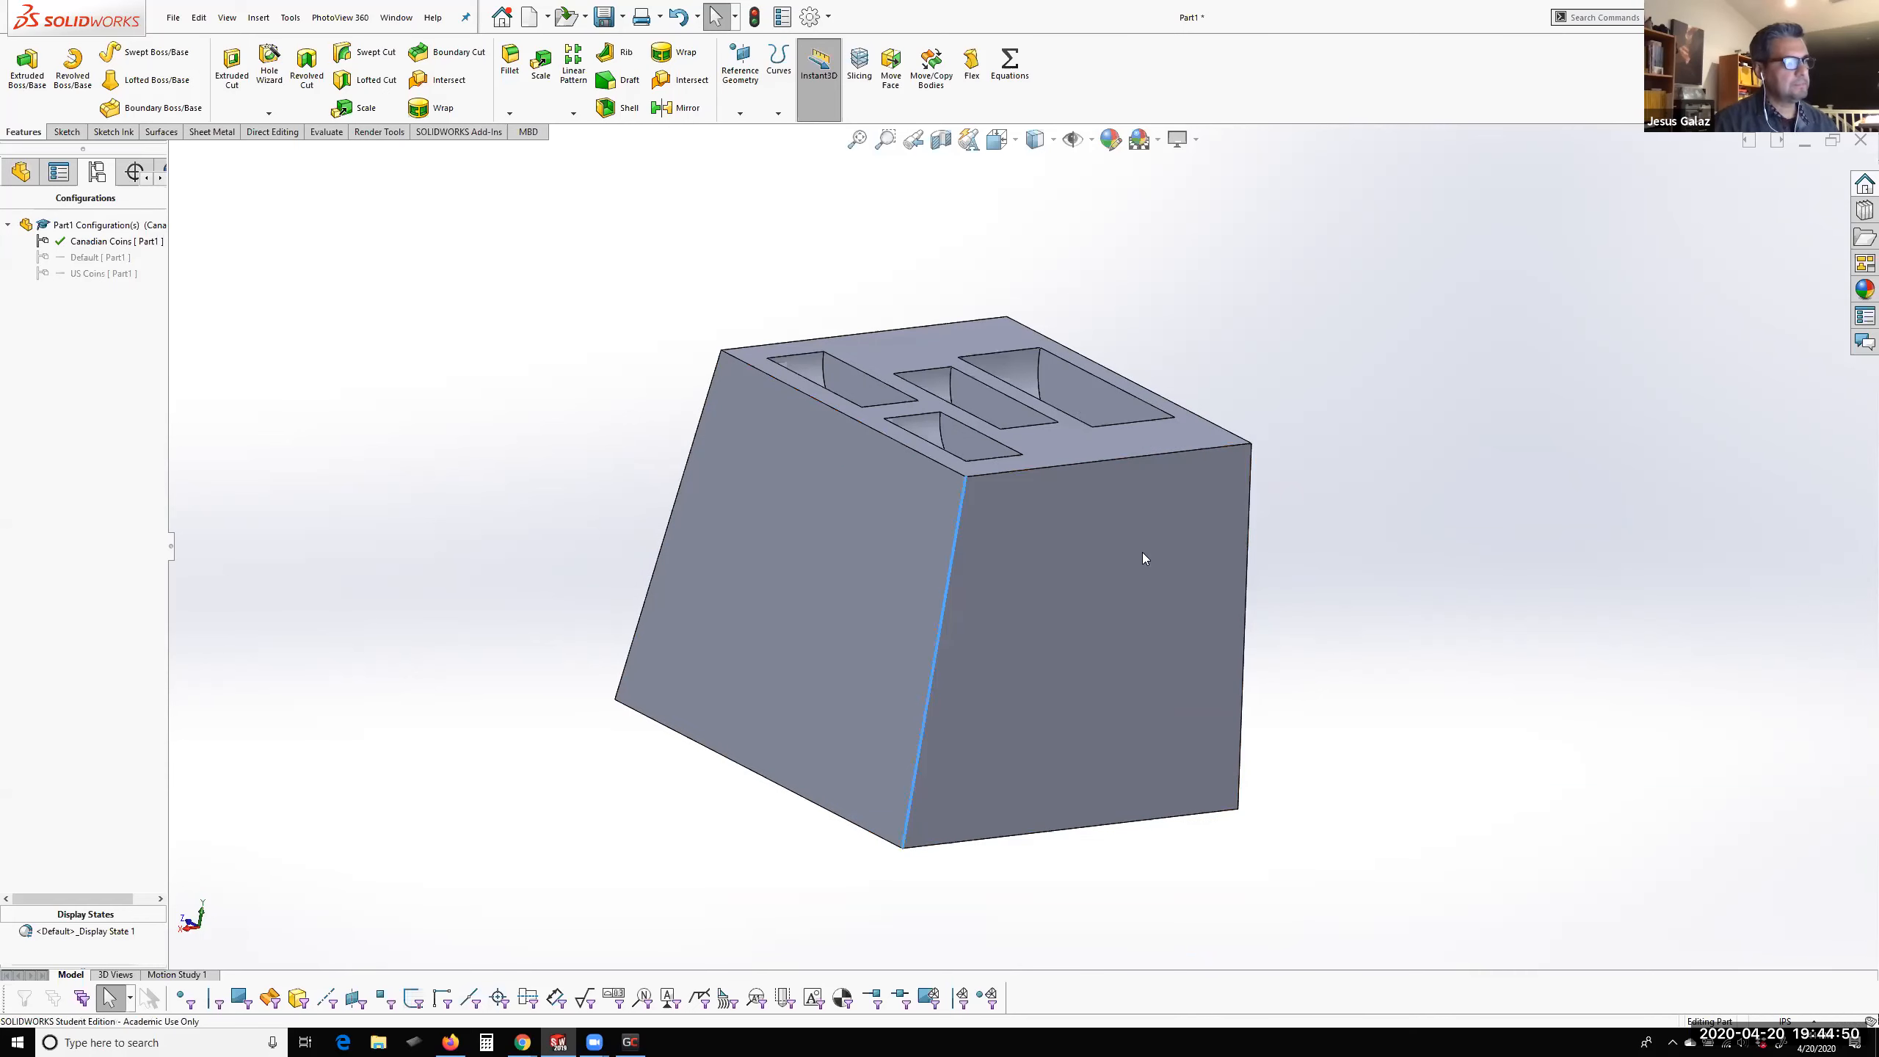
pyautogui.click(145, 512)
pyautogui.click(144, 512)
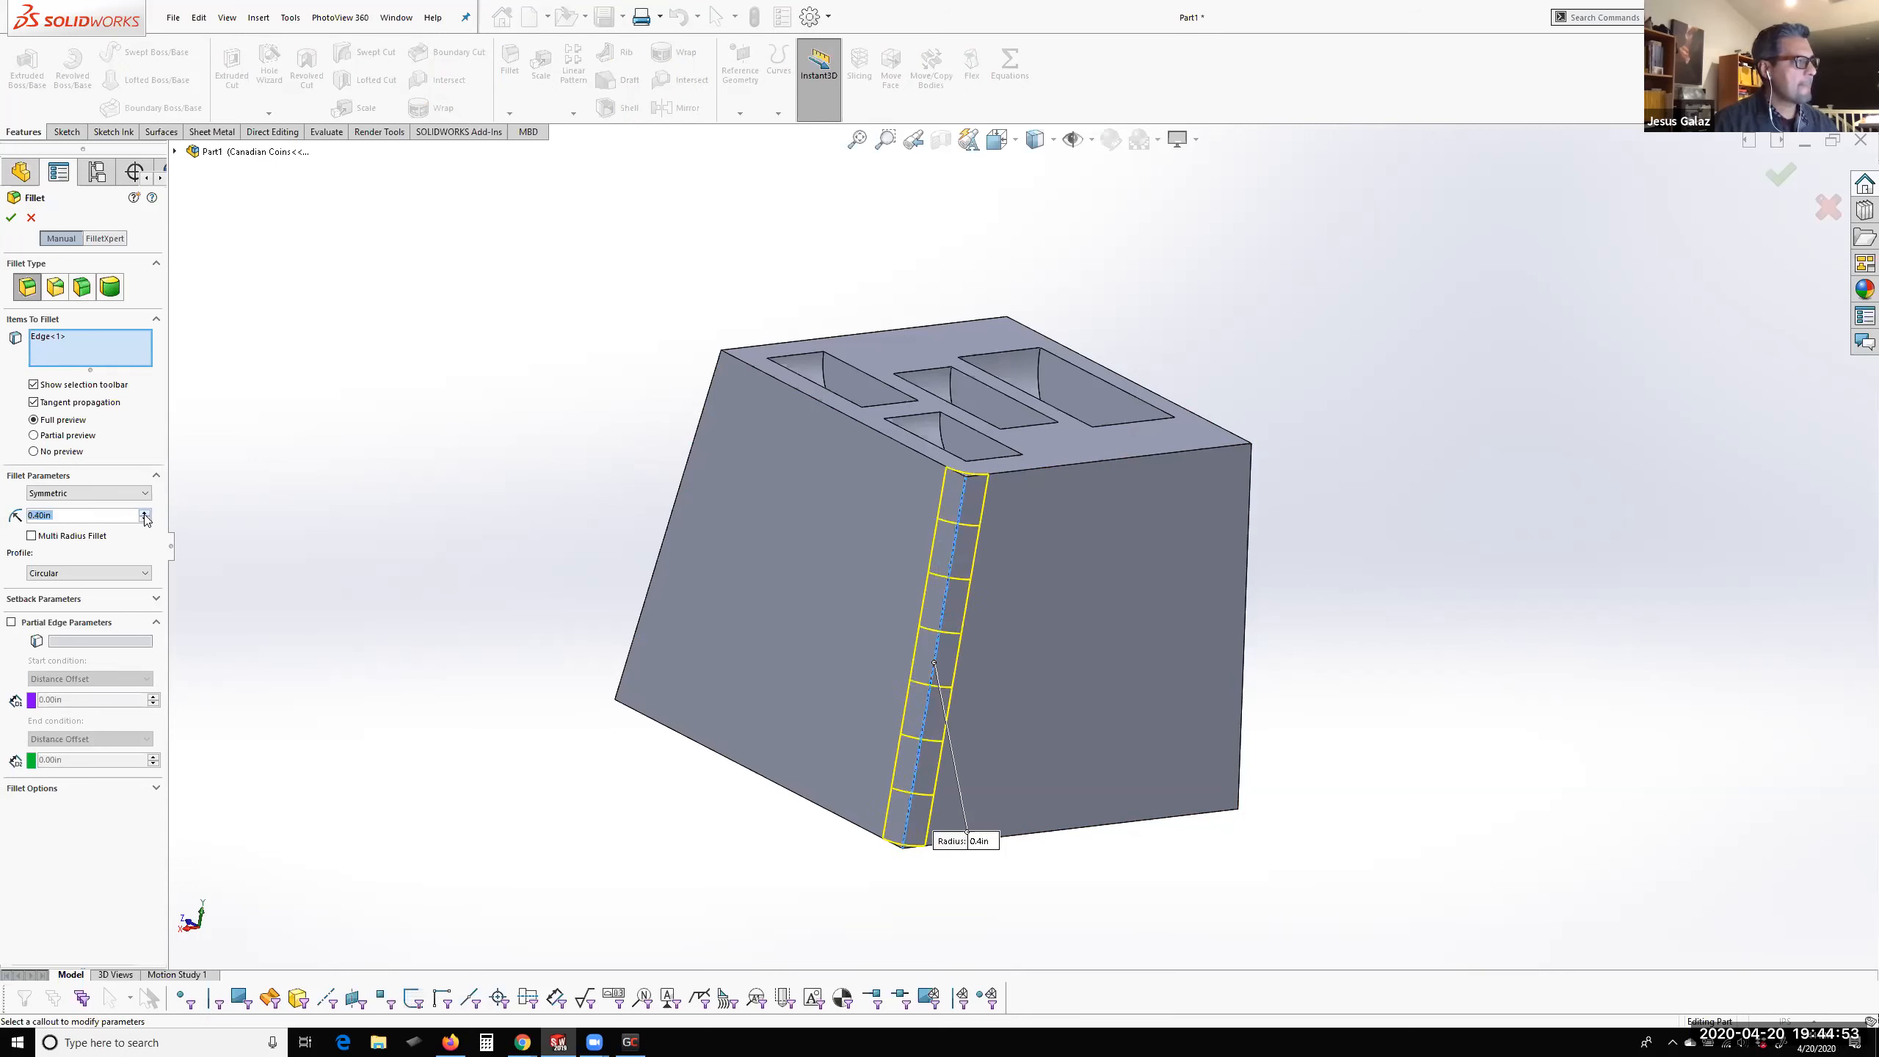
pyautogui.click(687, 467)
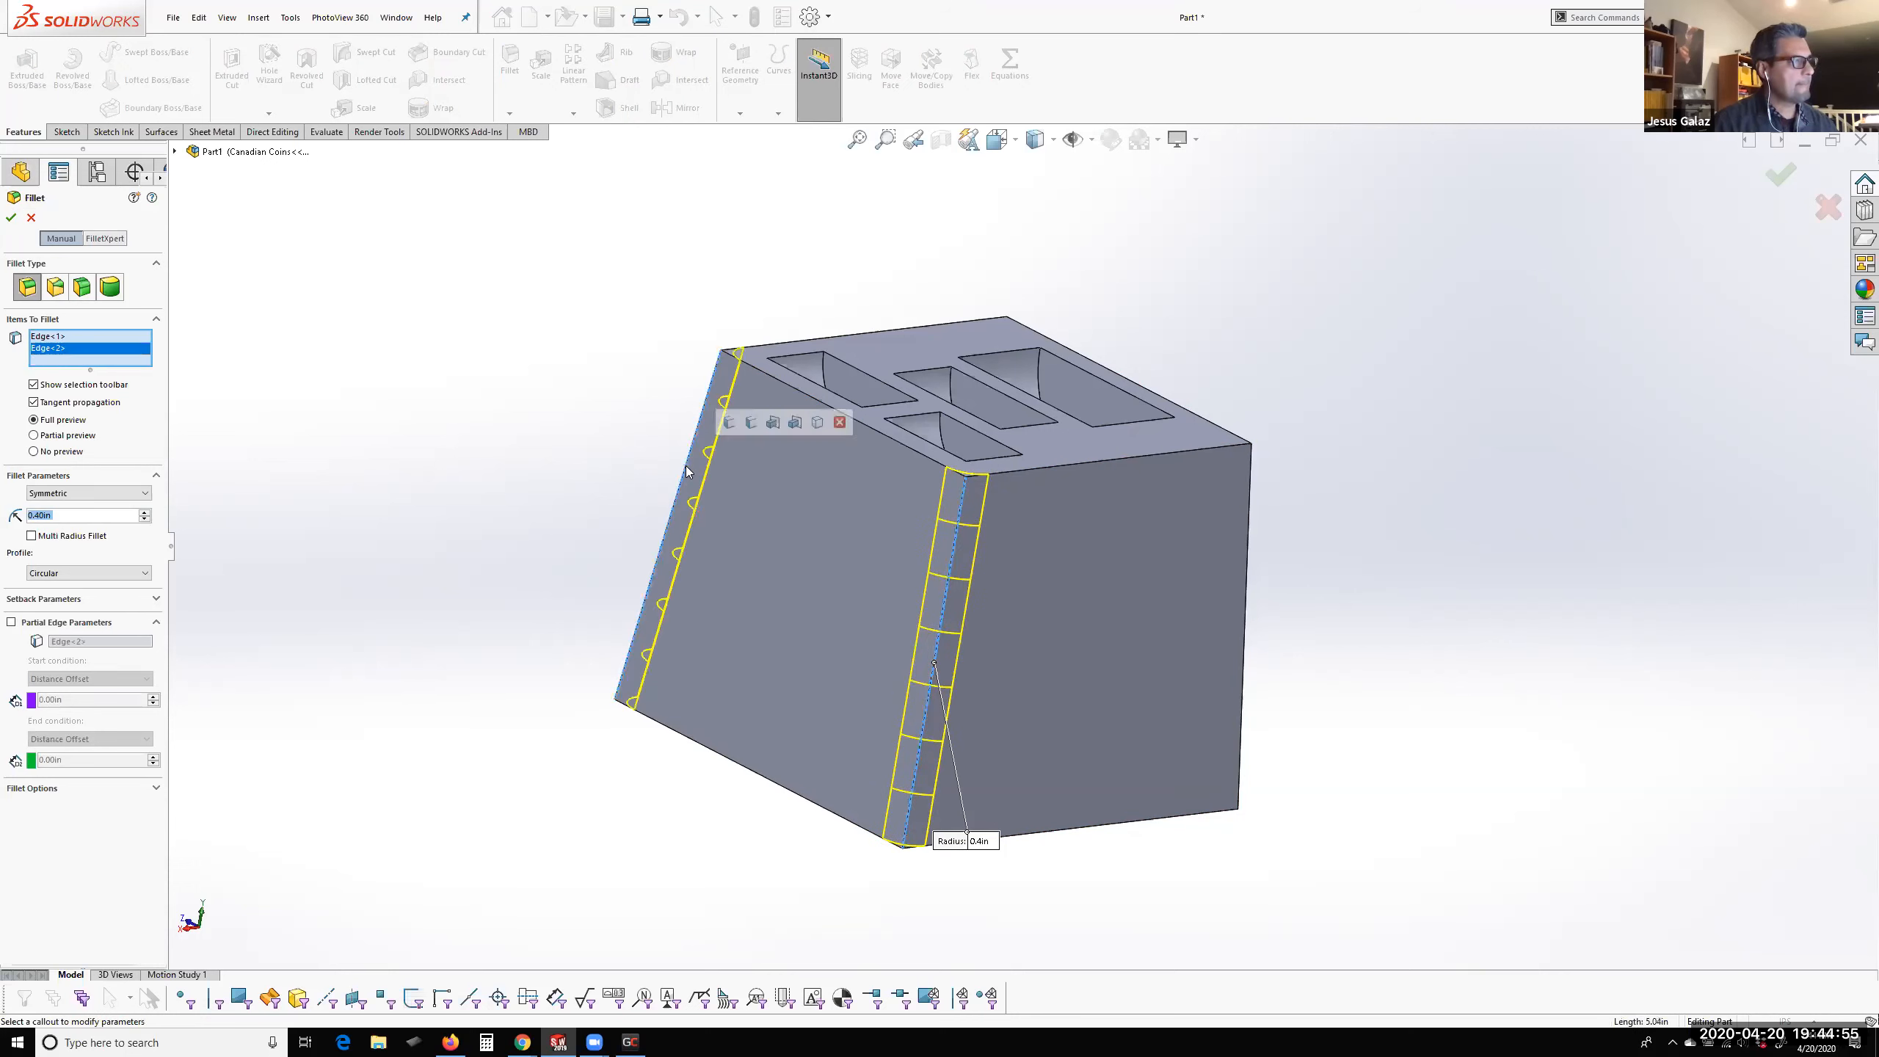
pyautogui.click(734, 422)
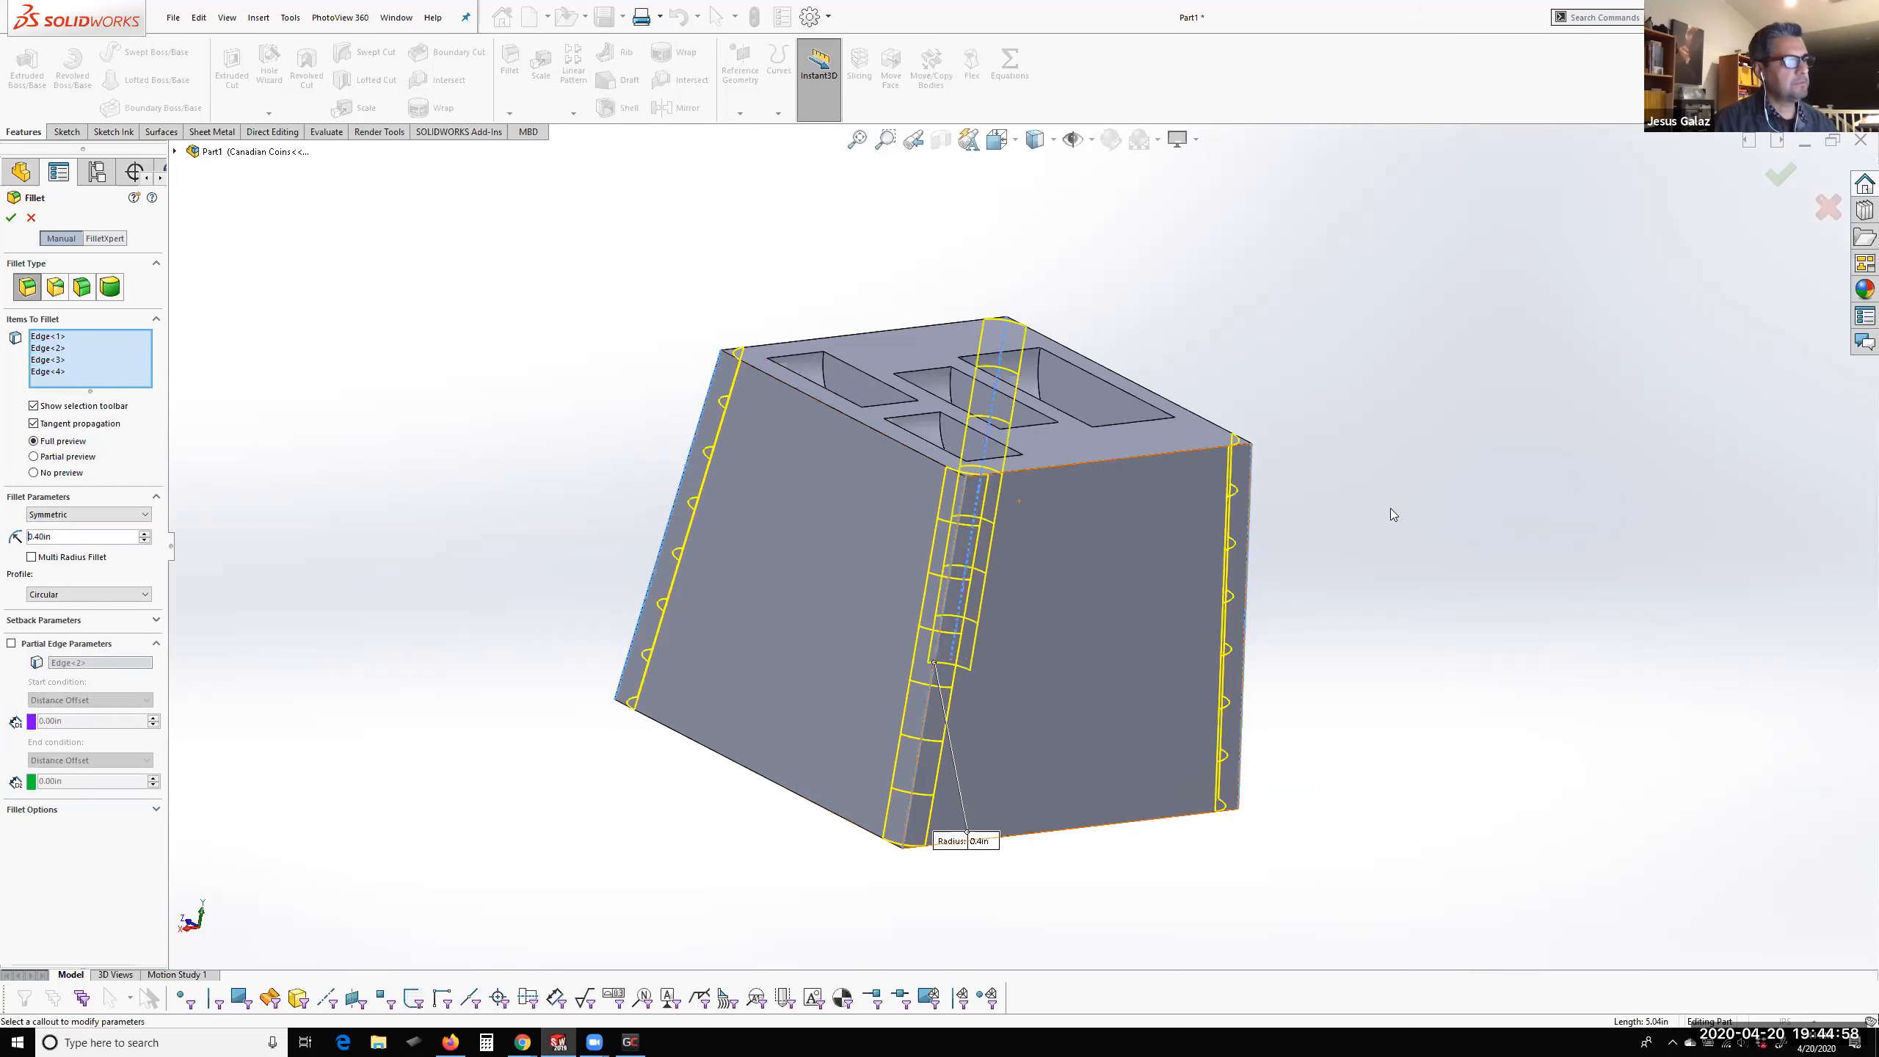
pyautogui.moveTo(1471, 468); pyautogui.dragTo(1445, 530, button='middle')
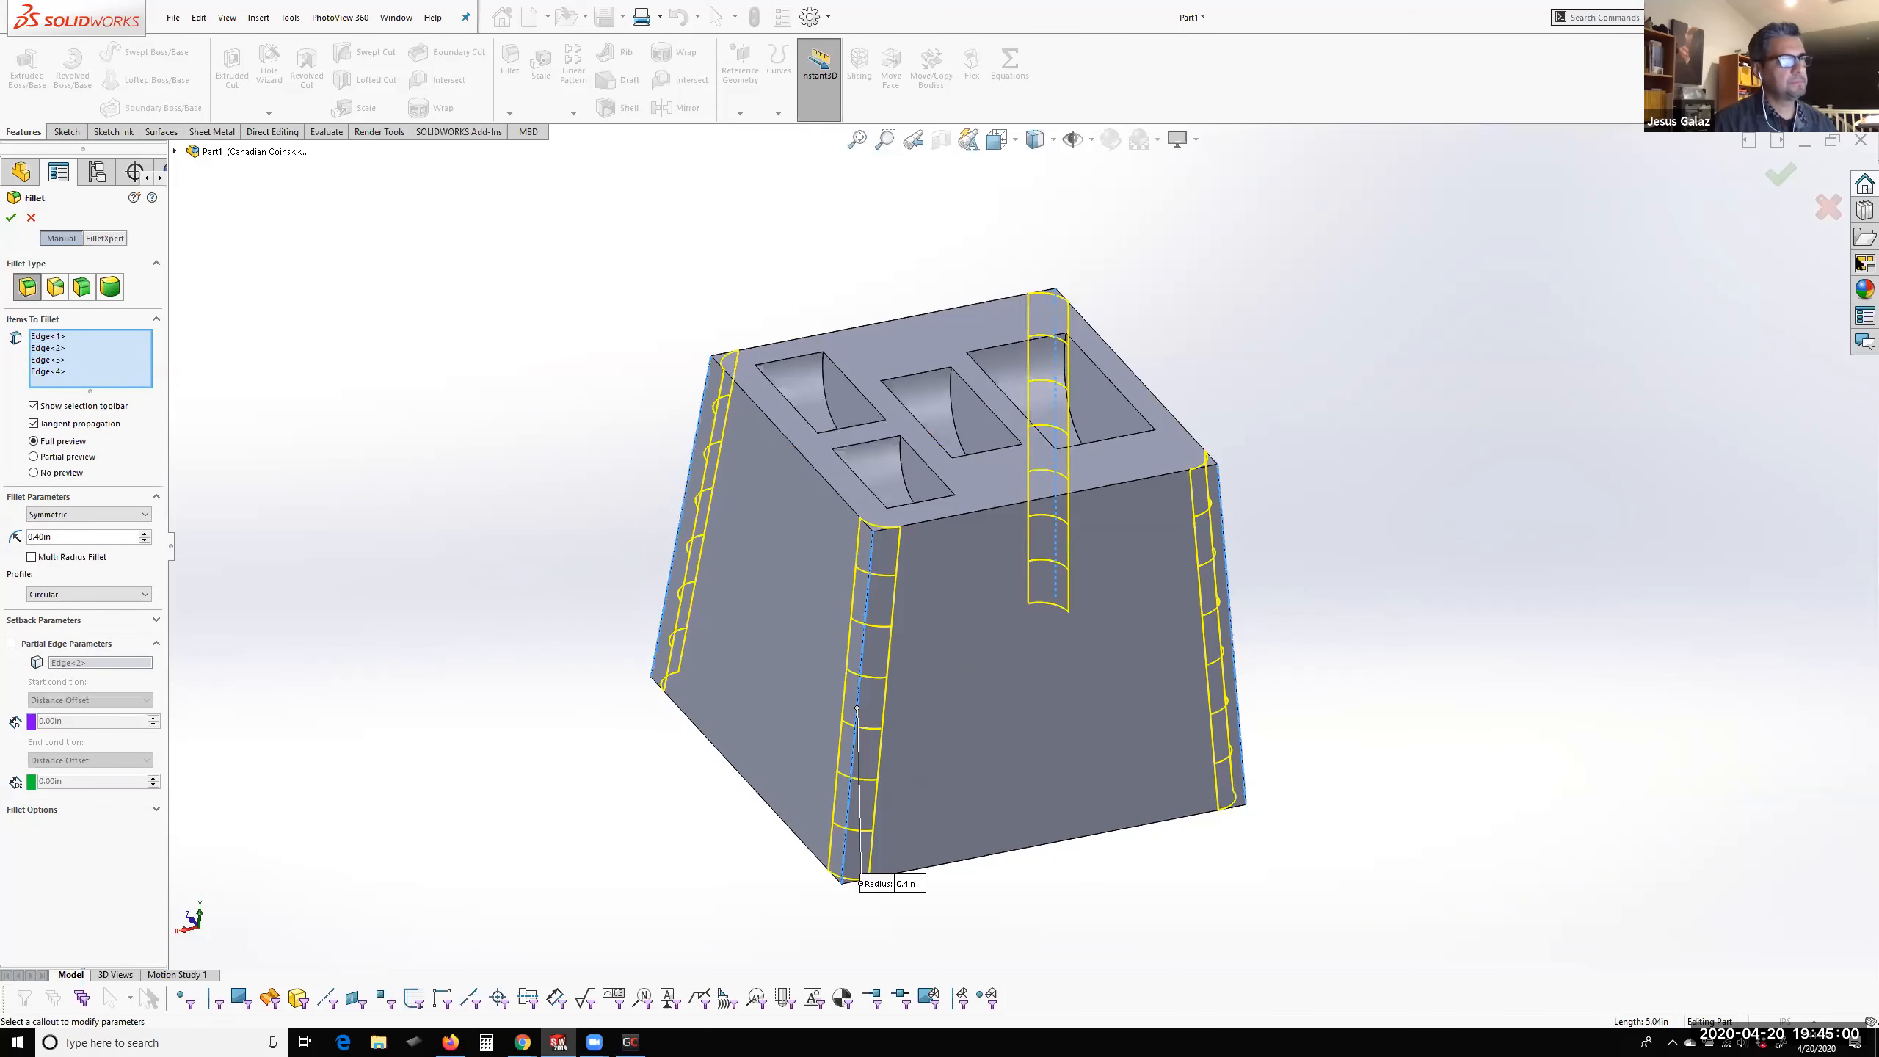
pyautogui.click(1775, 178)
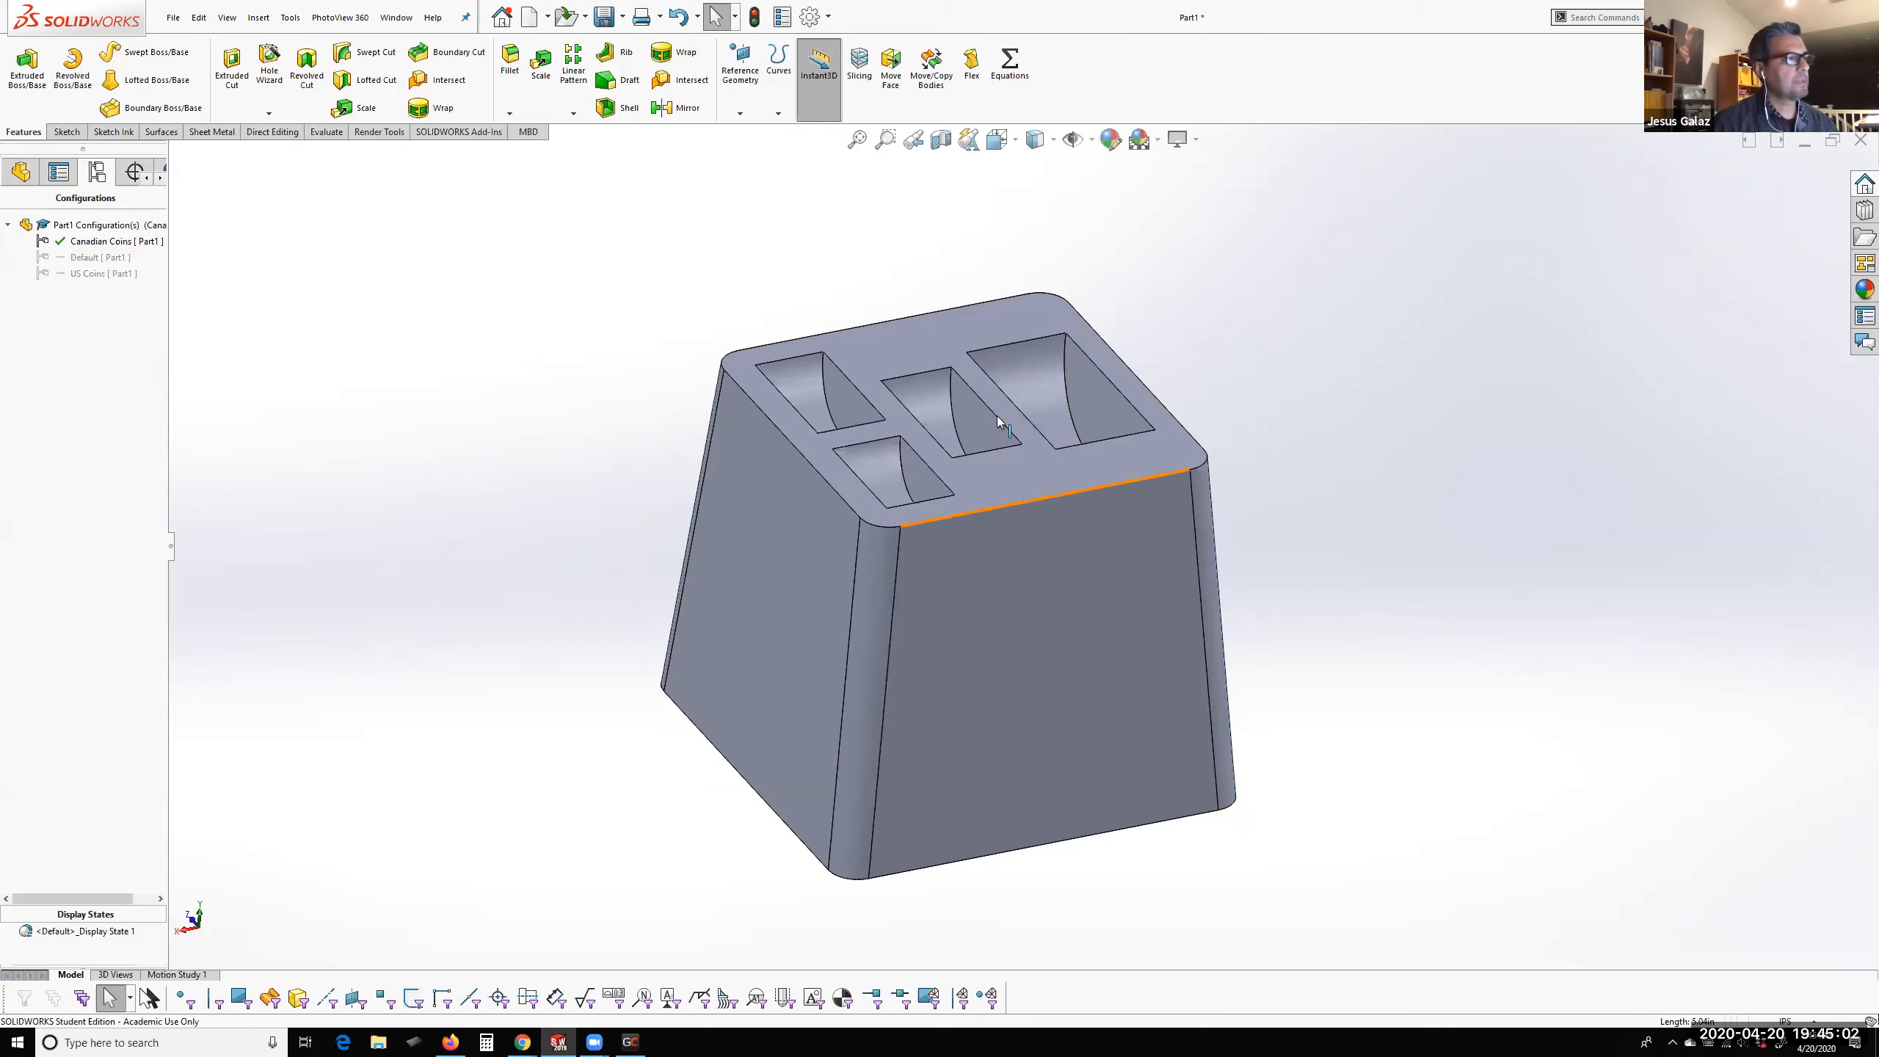
# Fillet the eight curved inner edges of the four coin pockets with a 0.05 in radius
pyautogui.click(828, 405)
pyautogui.press('Return')
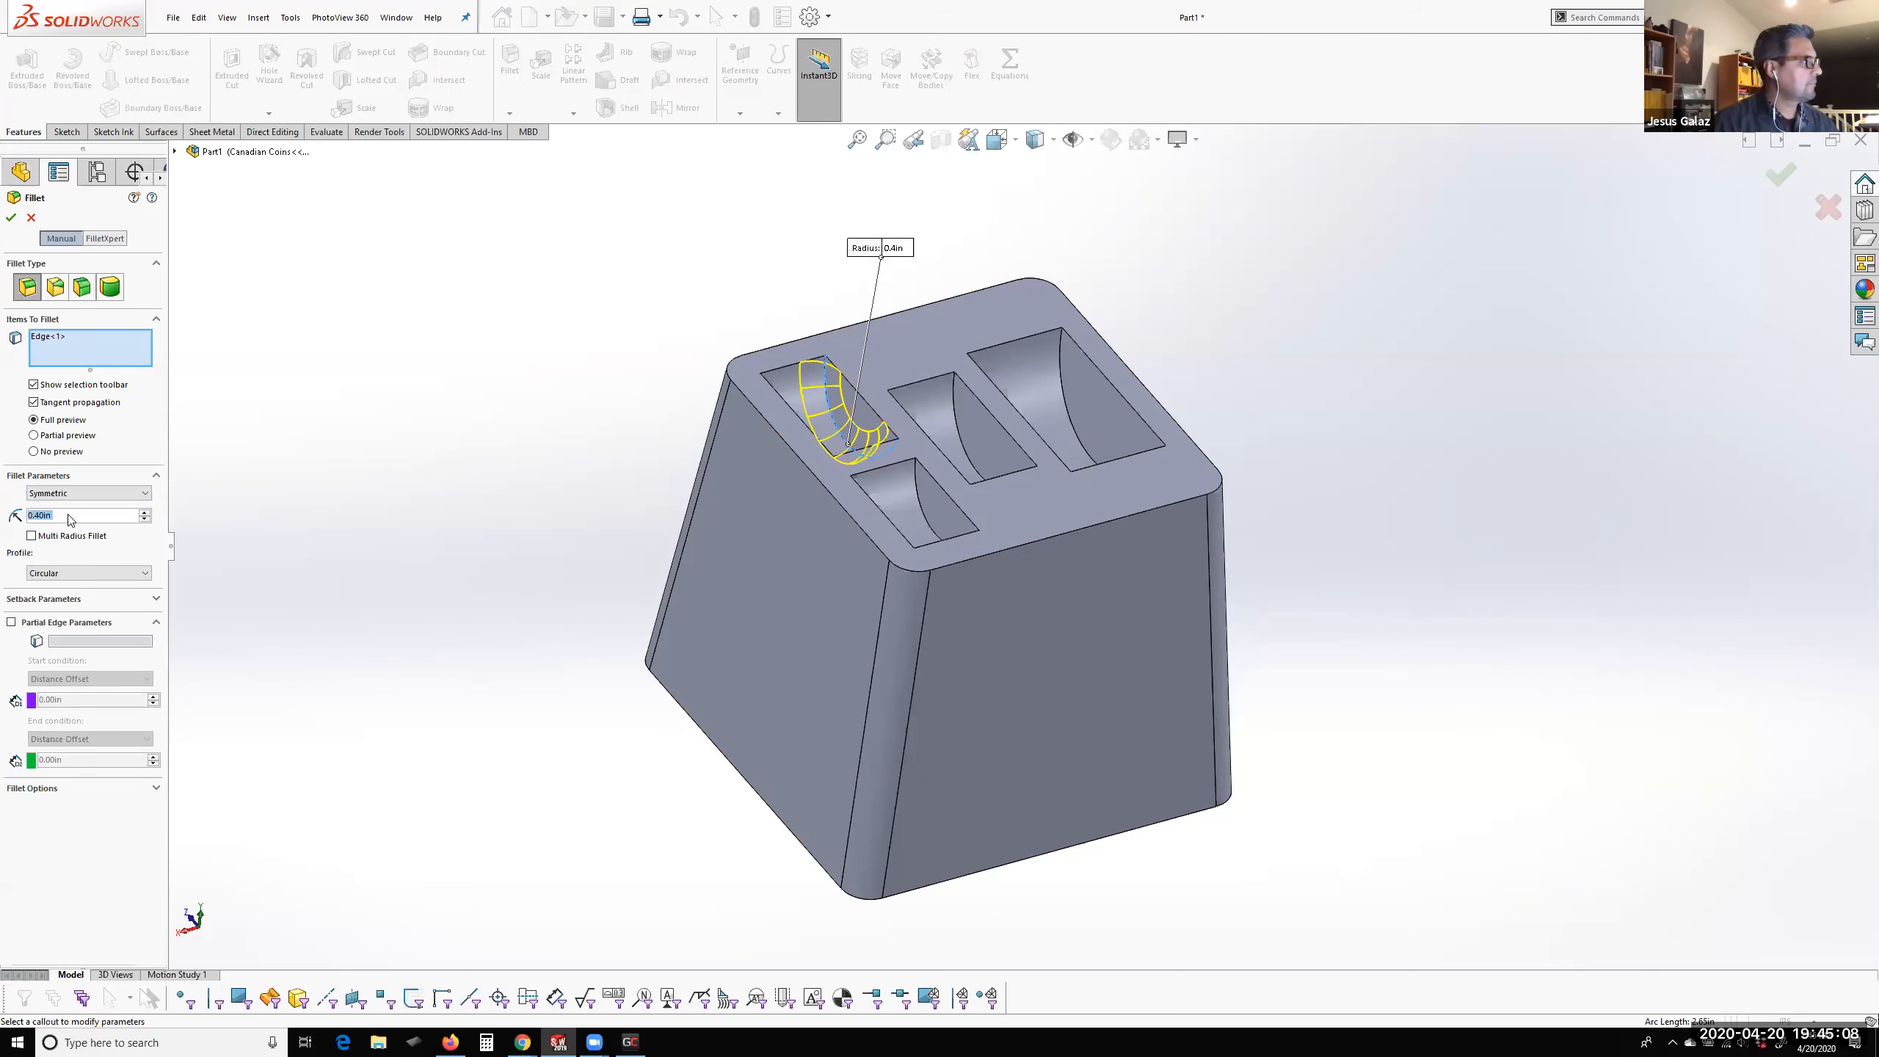
pyautogui.write('0.05')
pyautogui.press('Return')
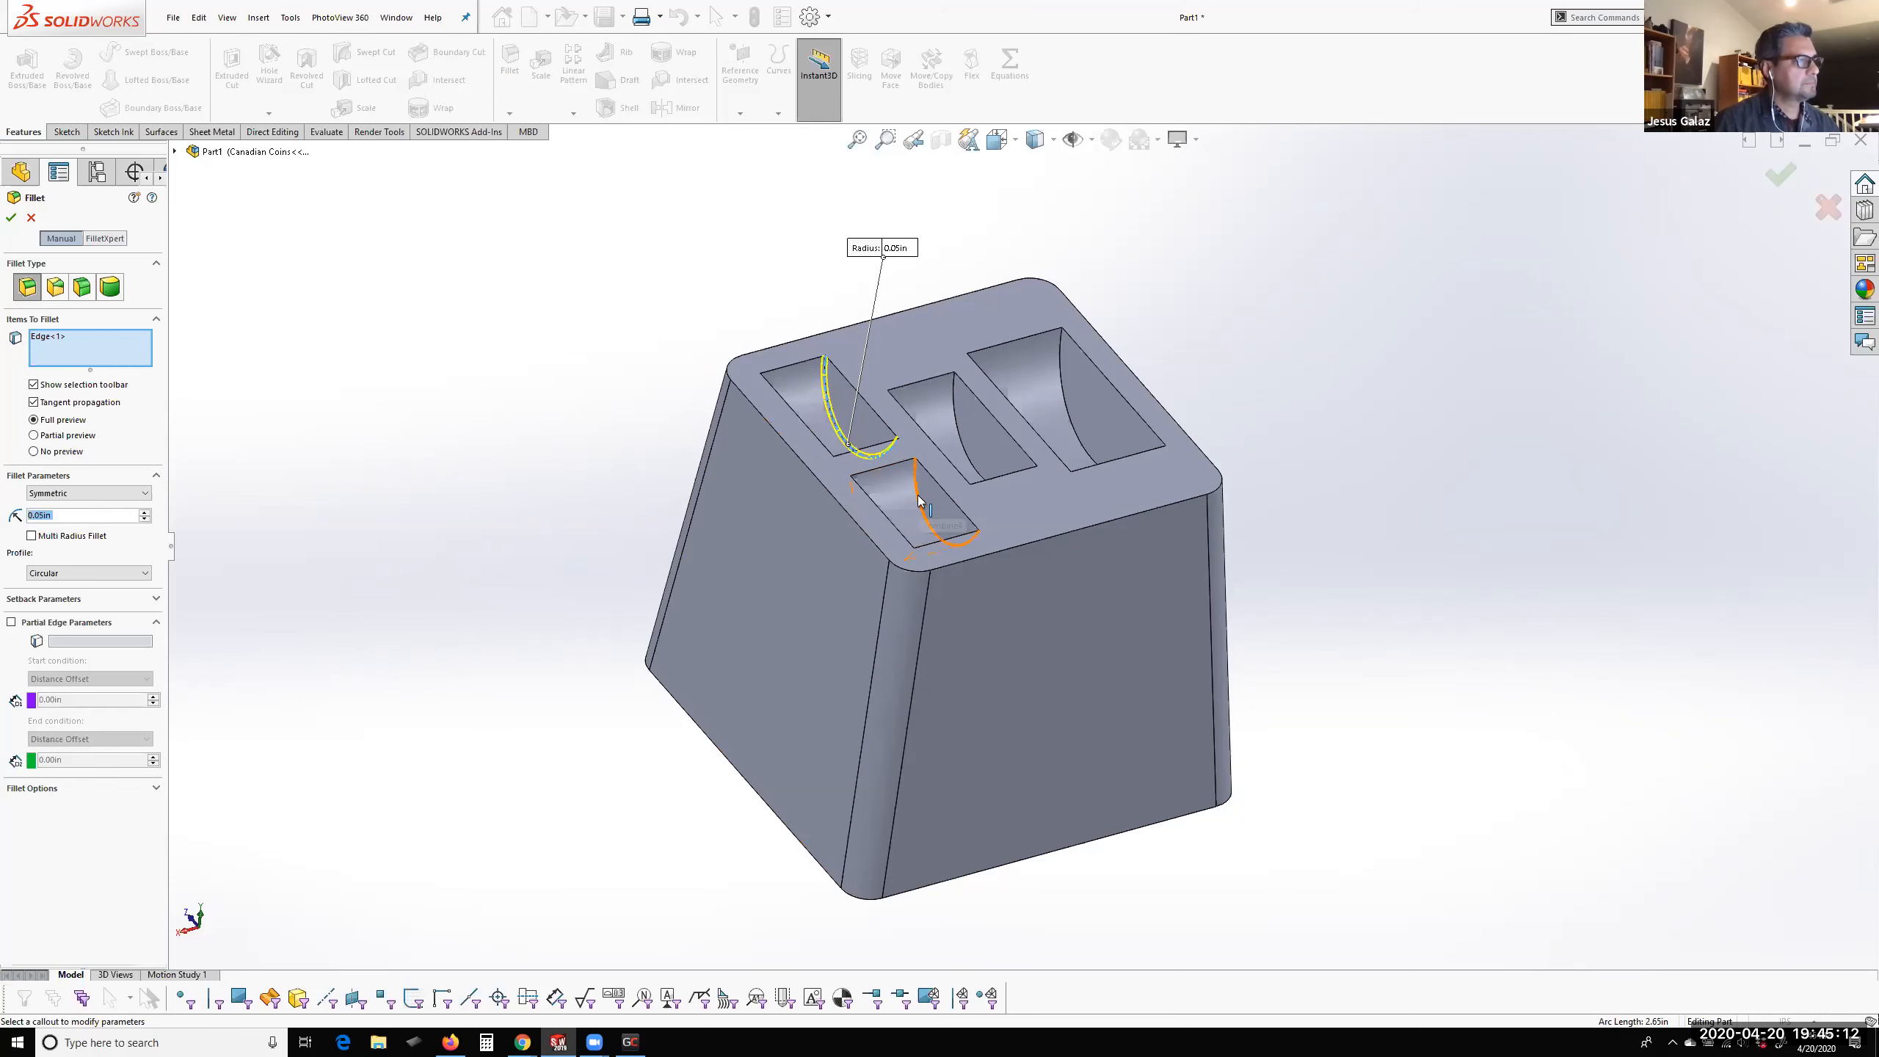
pyautogui.click(931, 522)
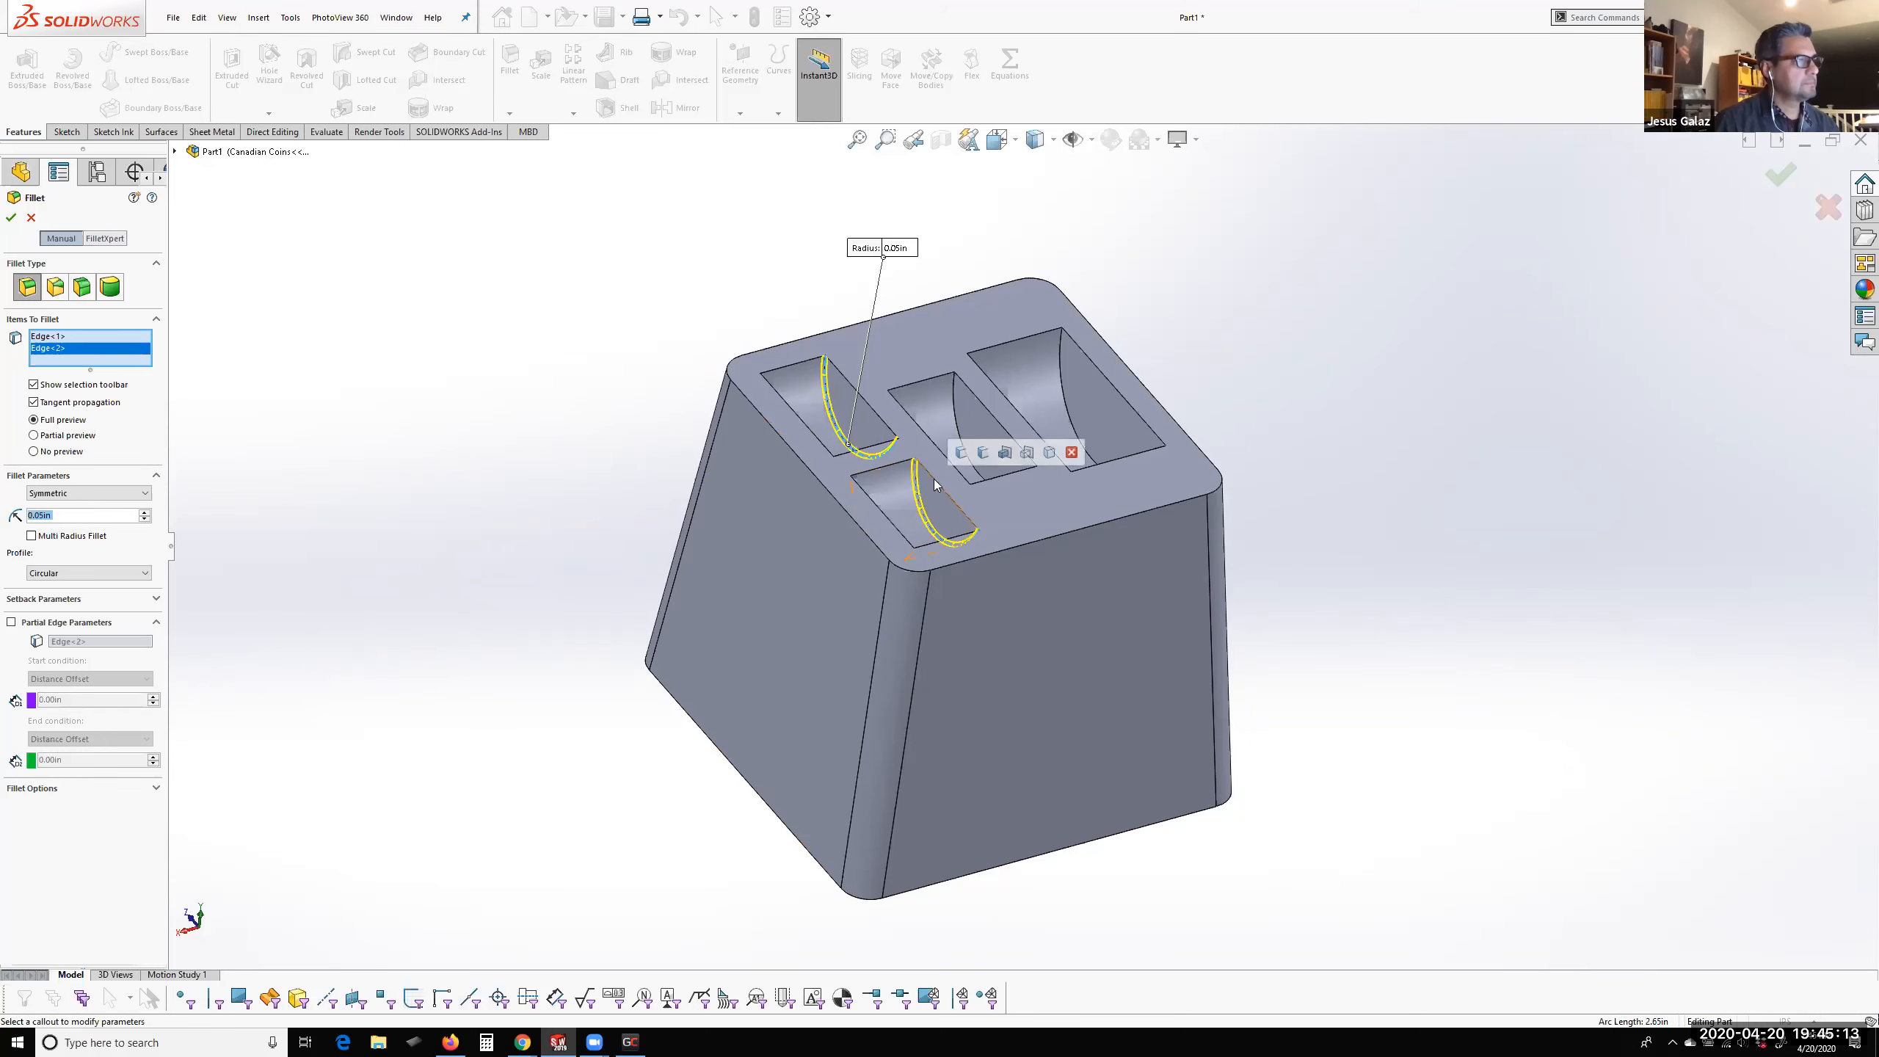
pyautogui.click(983, 453)
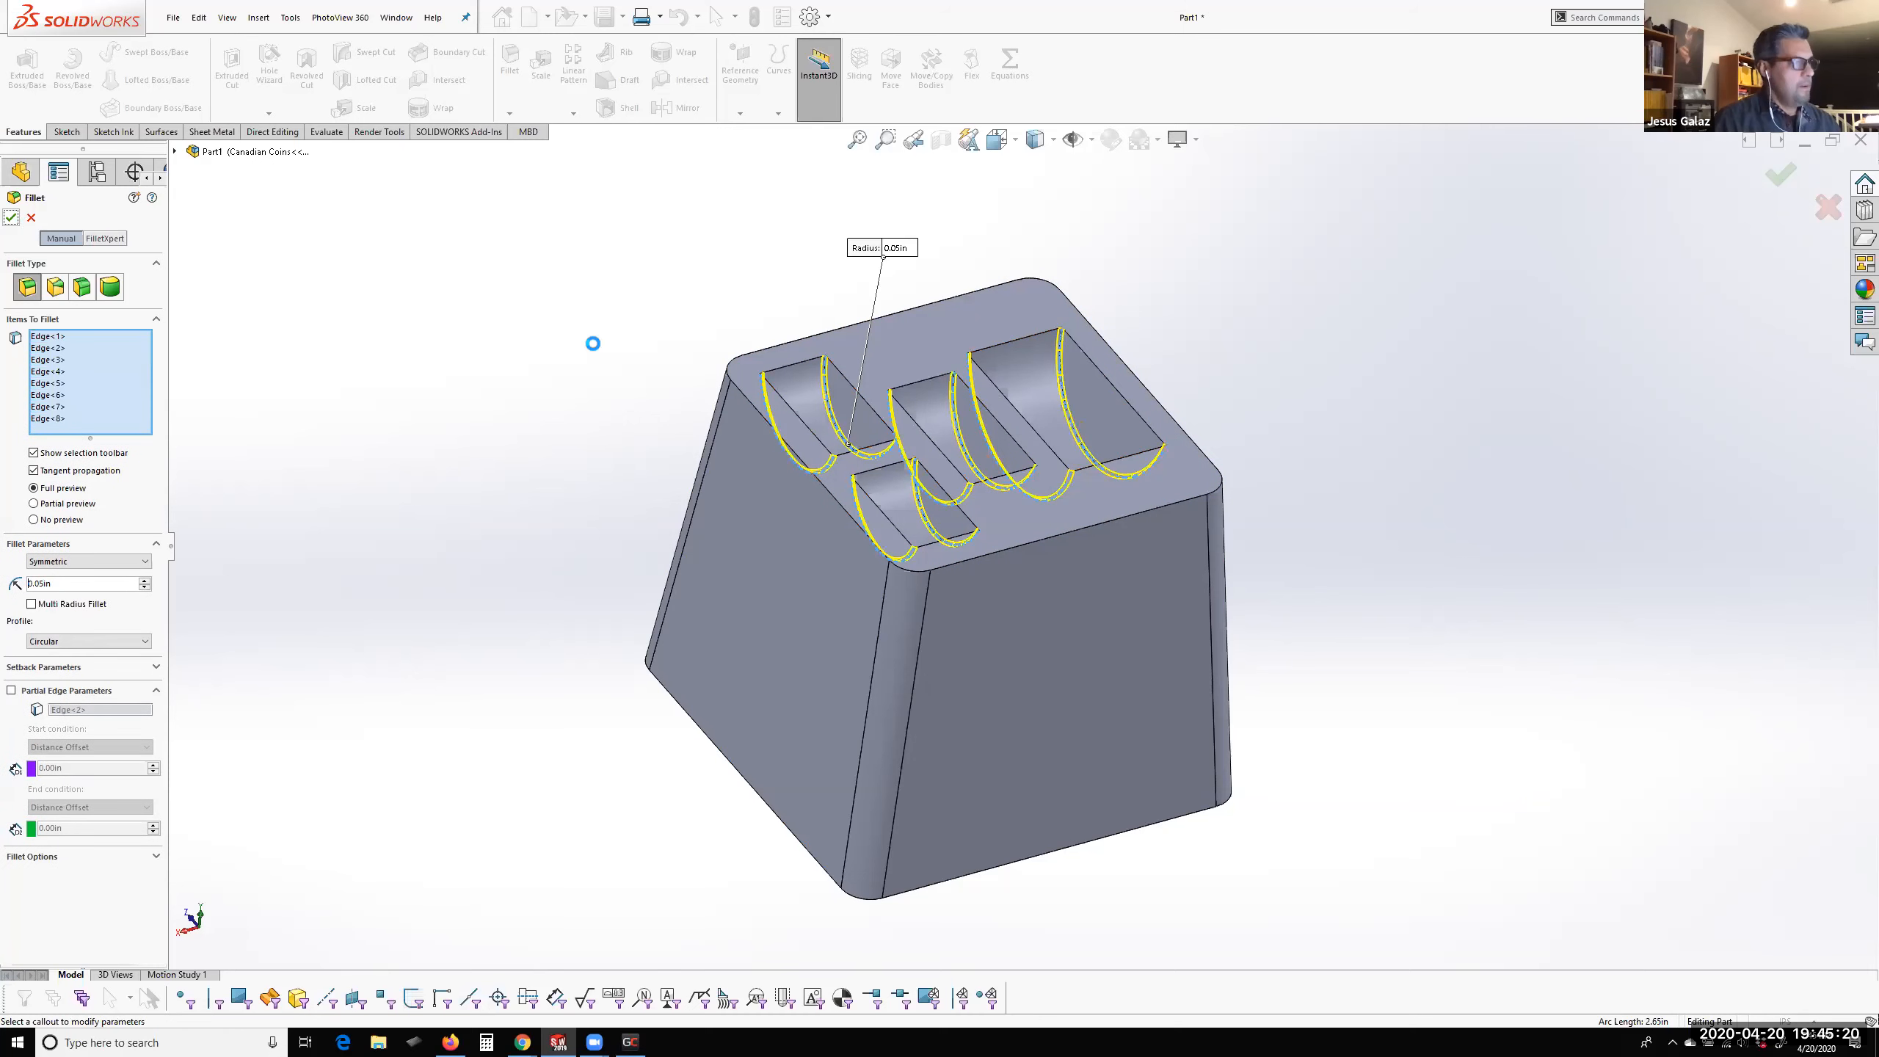
# Fillet the outer perimeter edge of the block's top face with a 0.15 in radius
pyautogui.scroll(5, 975, 404)
pyautogui.moveTo(1028, 531); pyautogui.dragTo(1044, 709, button='middle')
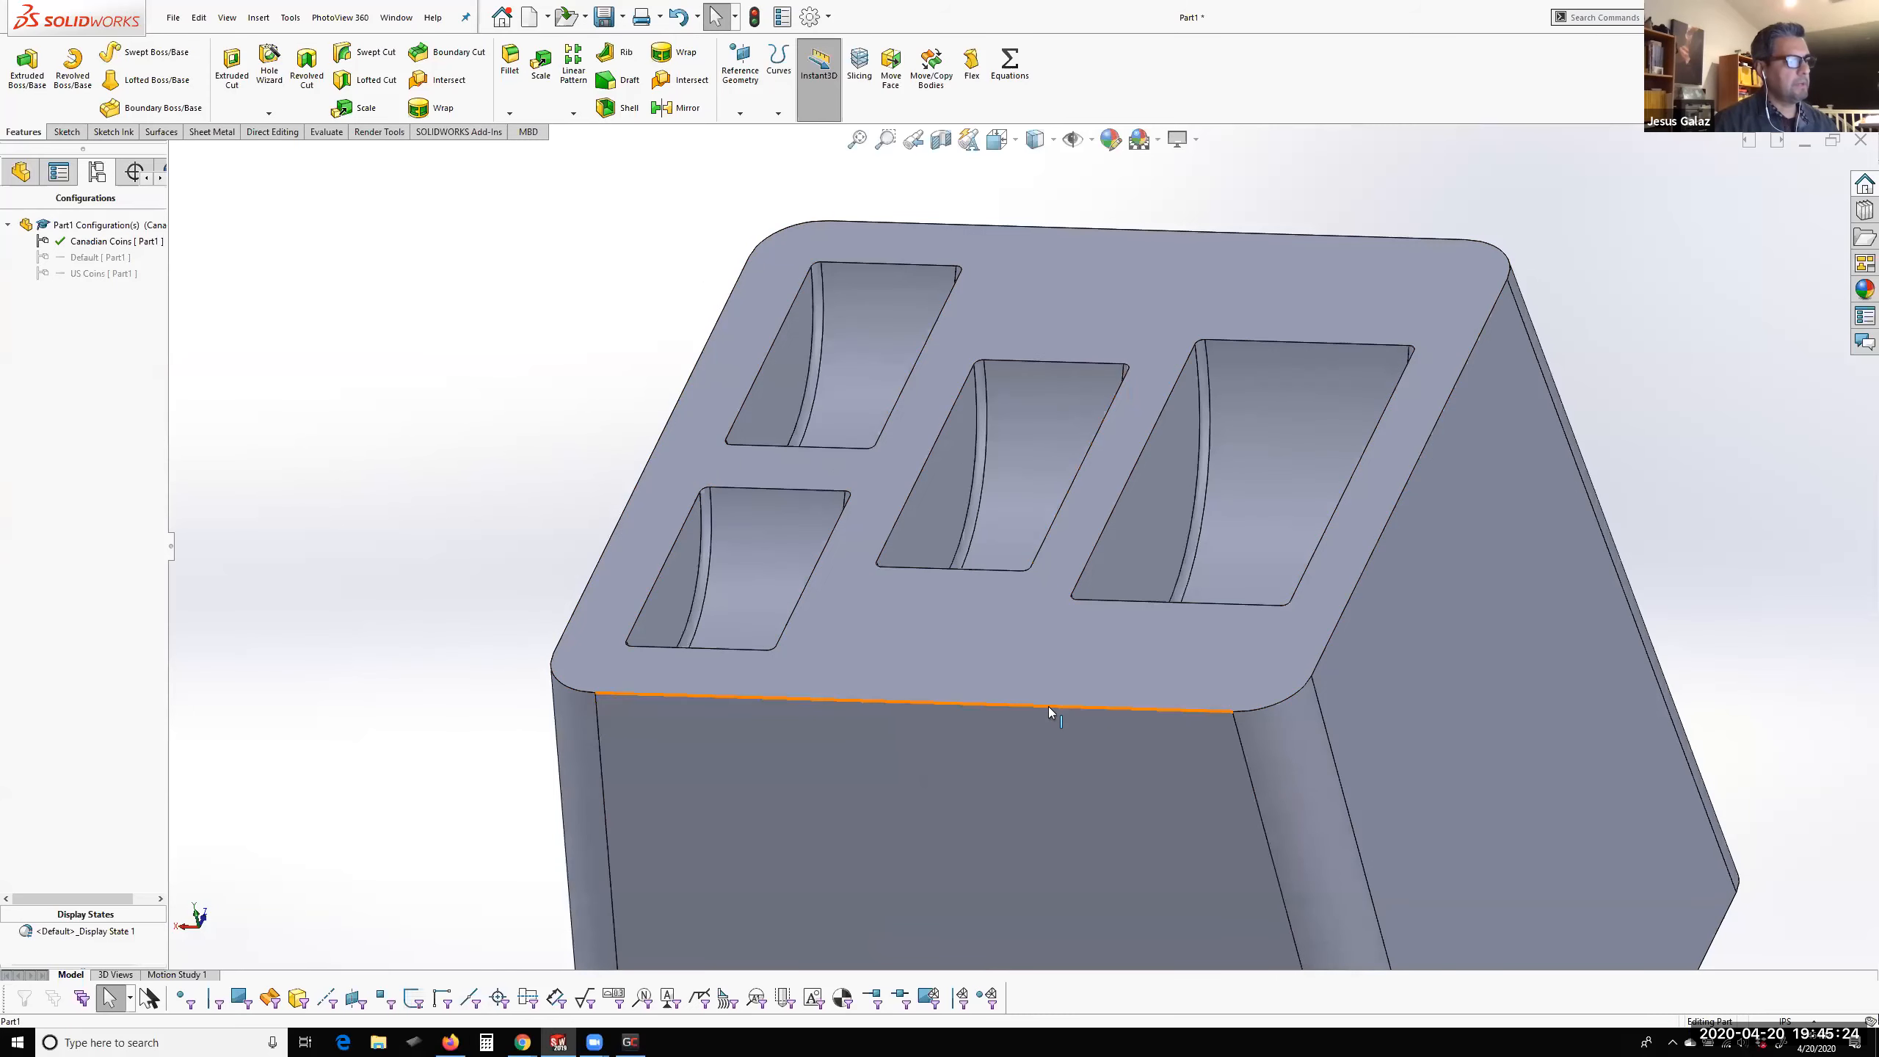
pyautogui.click(1049, 708)
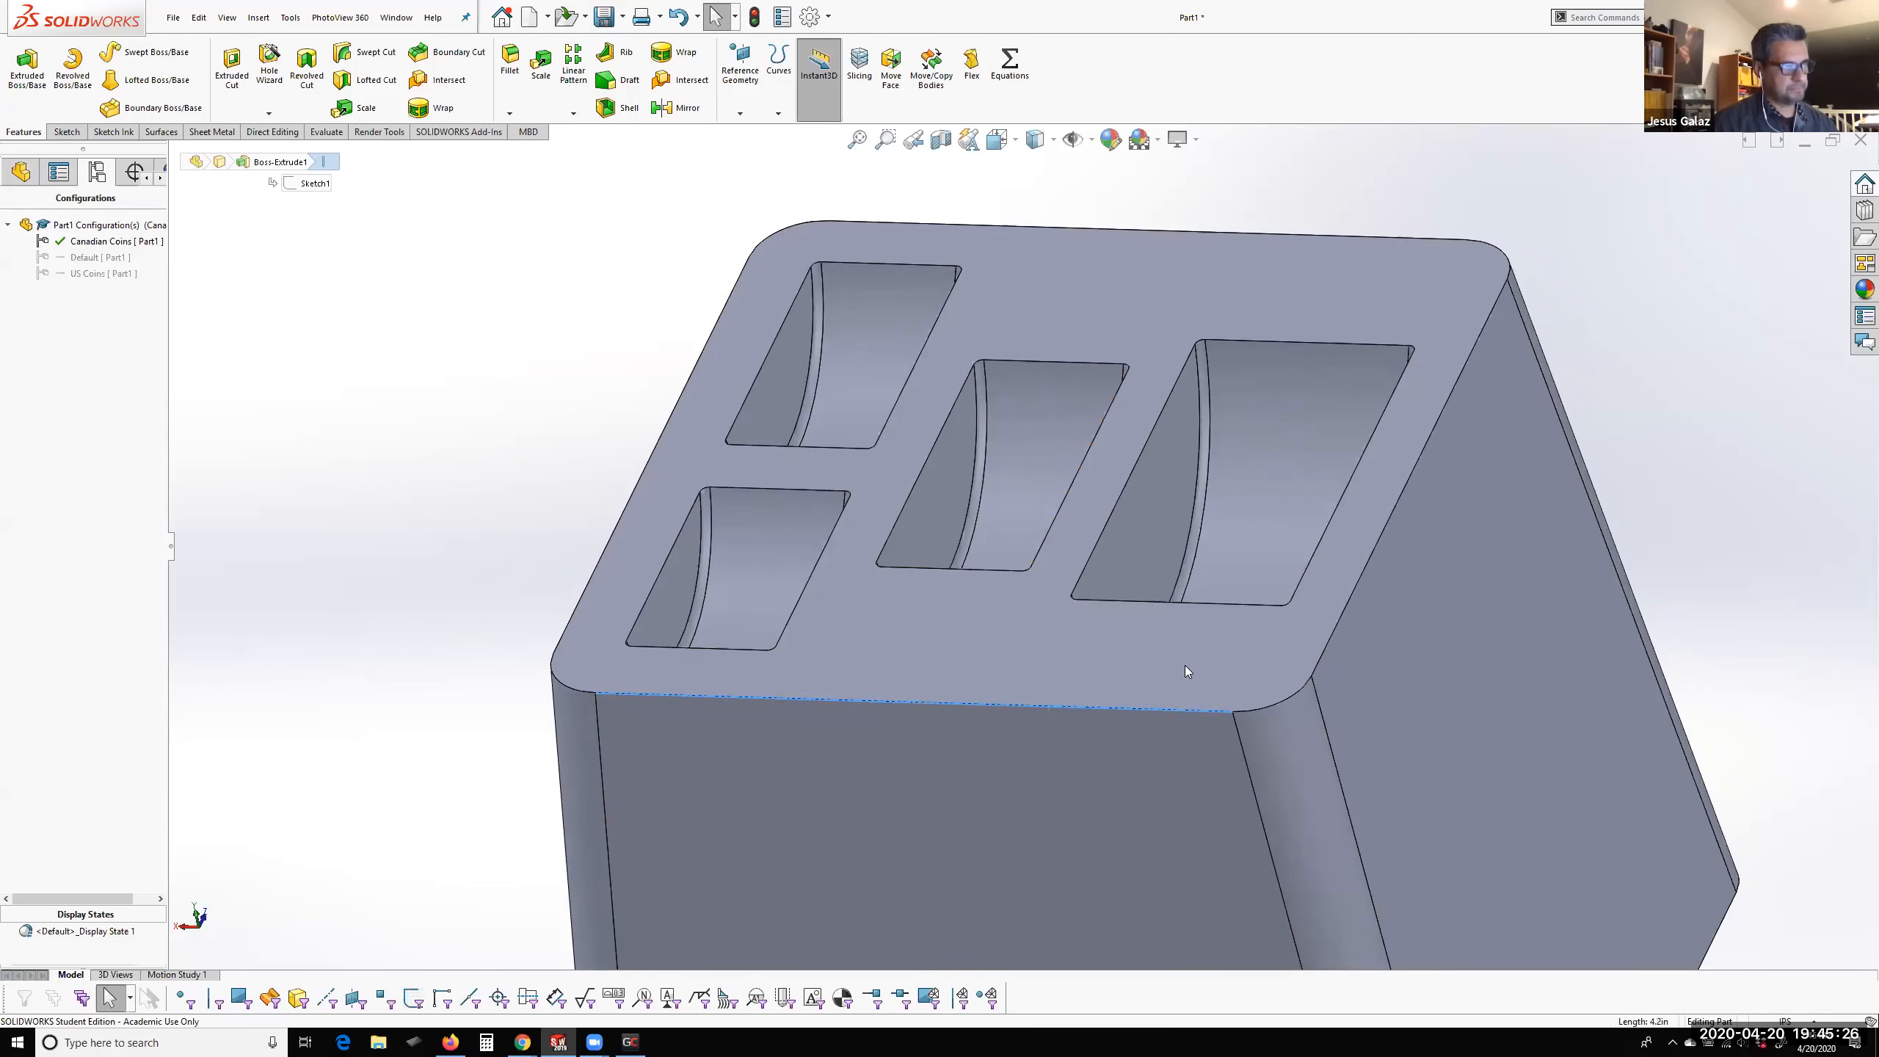
pyautogui.press('Return')
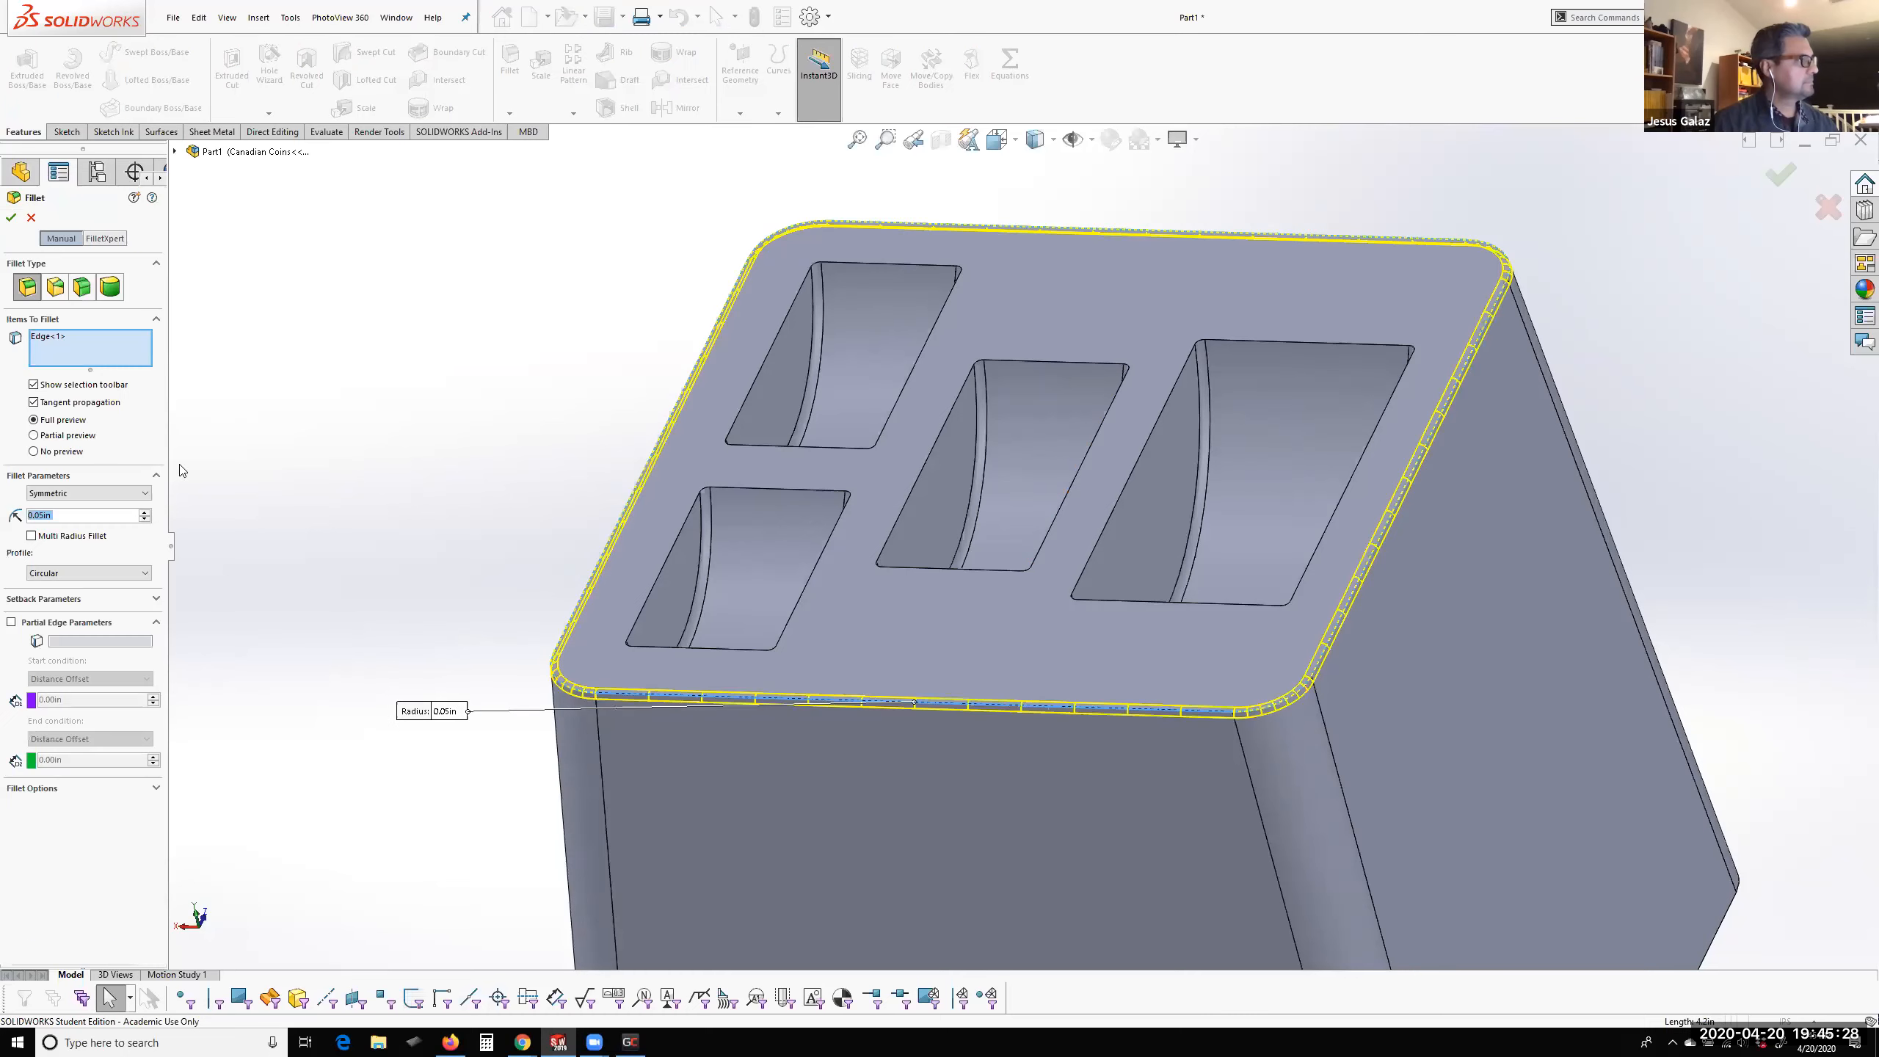
pyautogui.write('0.15')
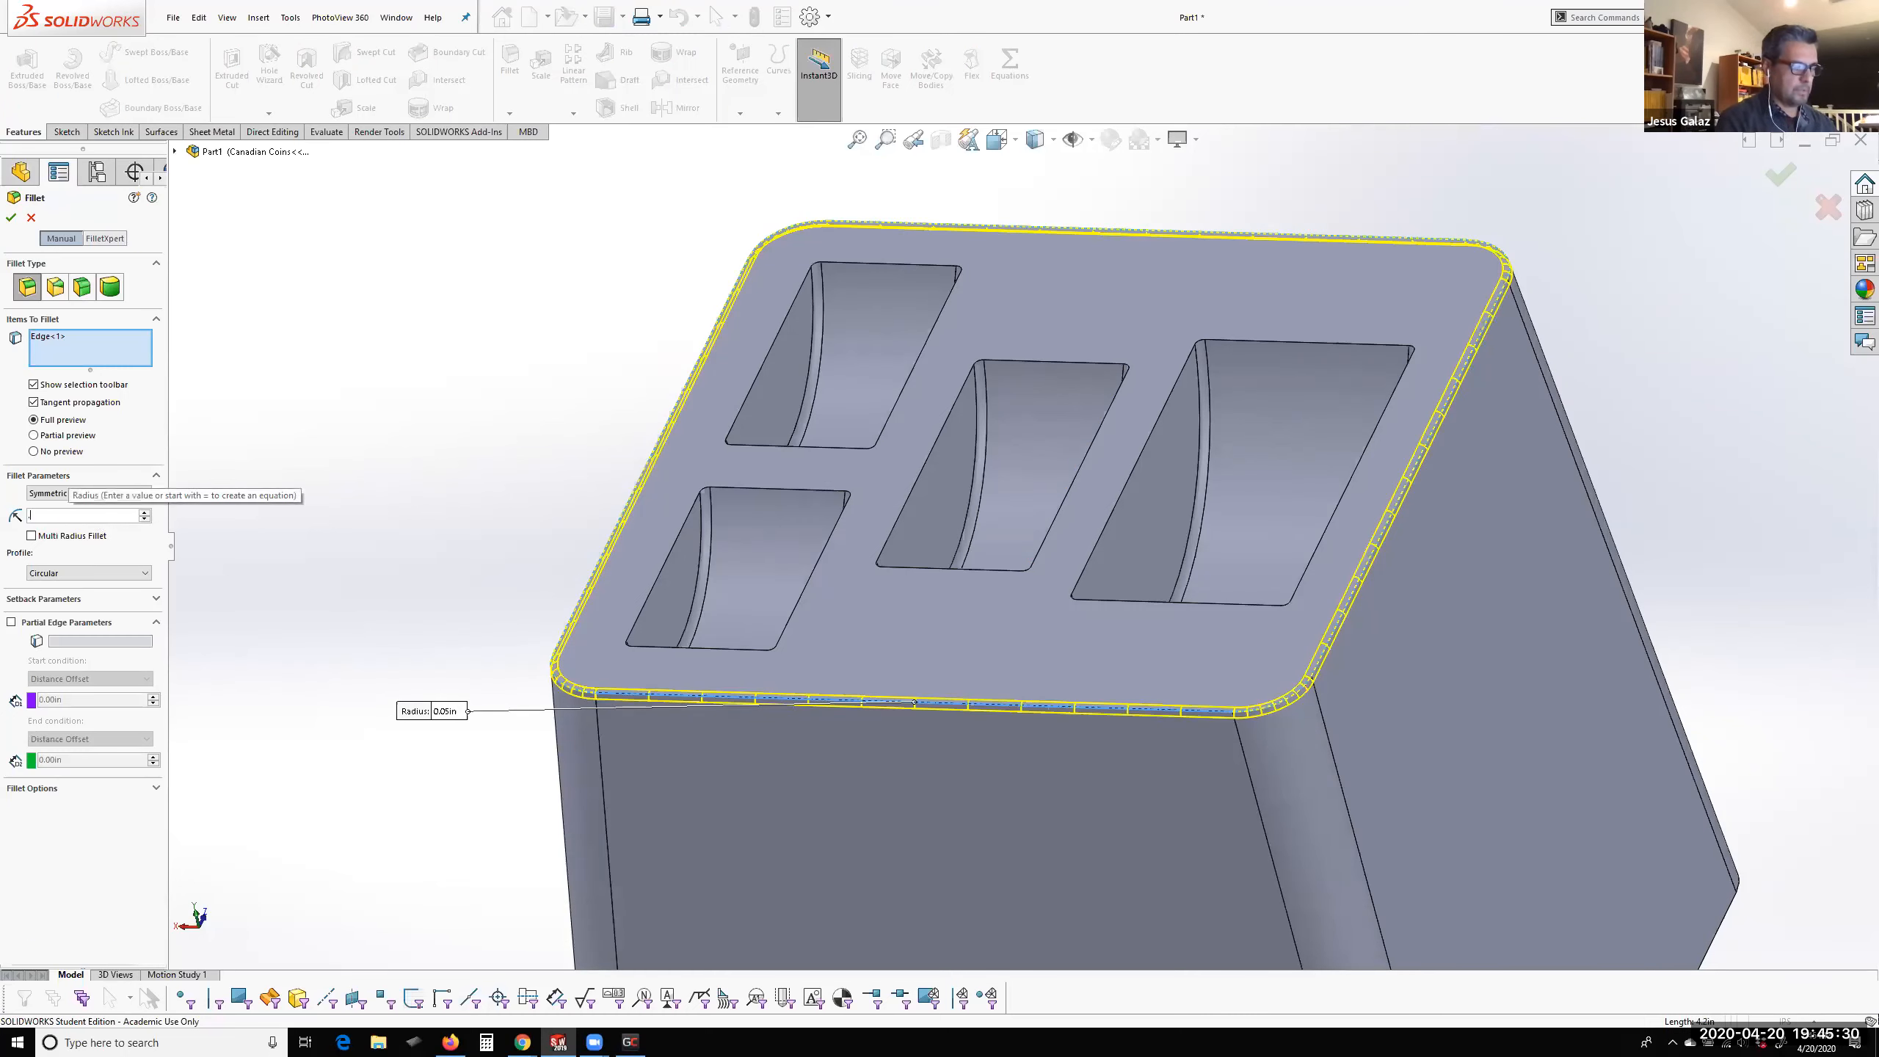
pyautogui.press('Return')
pyautogui.click(11, 216)
# Shell the block to a 0.10 in wall thickness, removing the bottom face
pyautogui.scroll(3, 1063, 576)
pyautogui.scroll(1, 1062, 576)
pyautogui.moveTo(1063, 576); pyautogui.dragTo(1368, 351, button='middle')
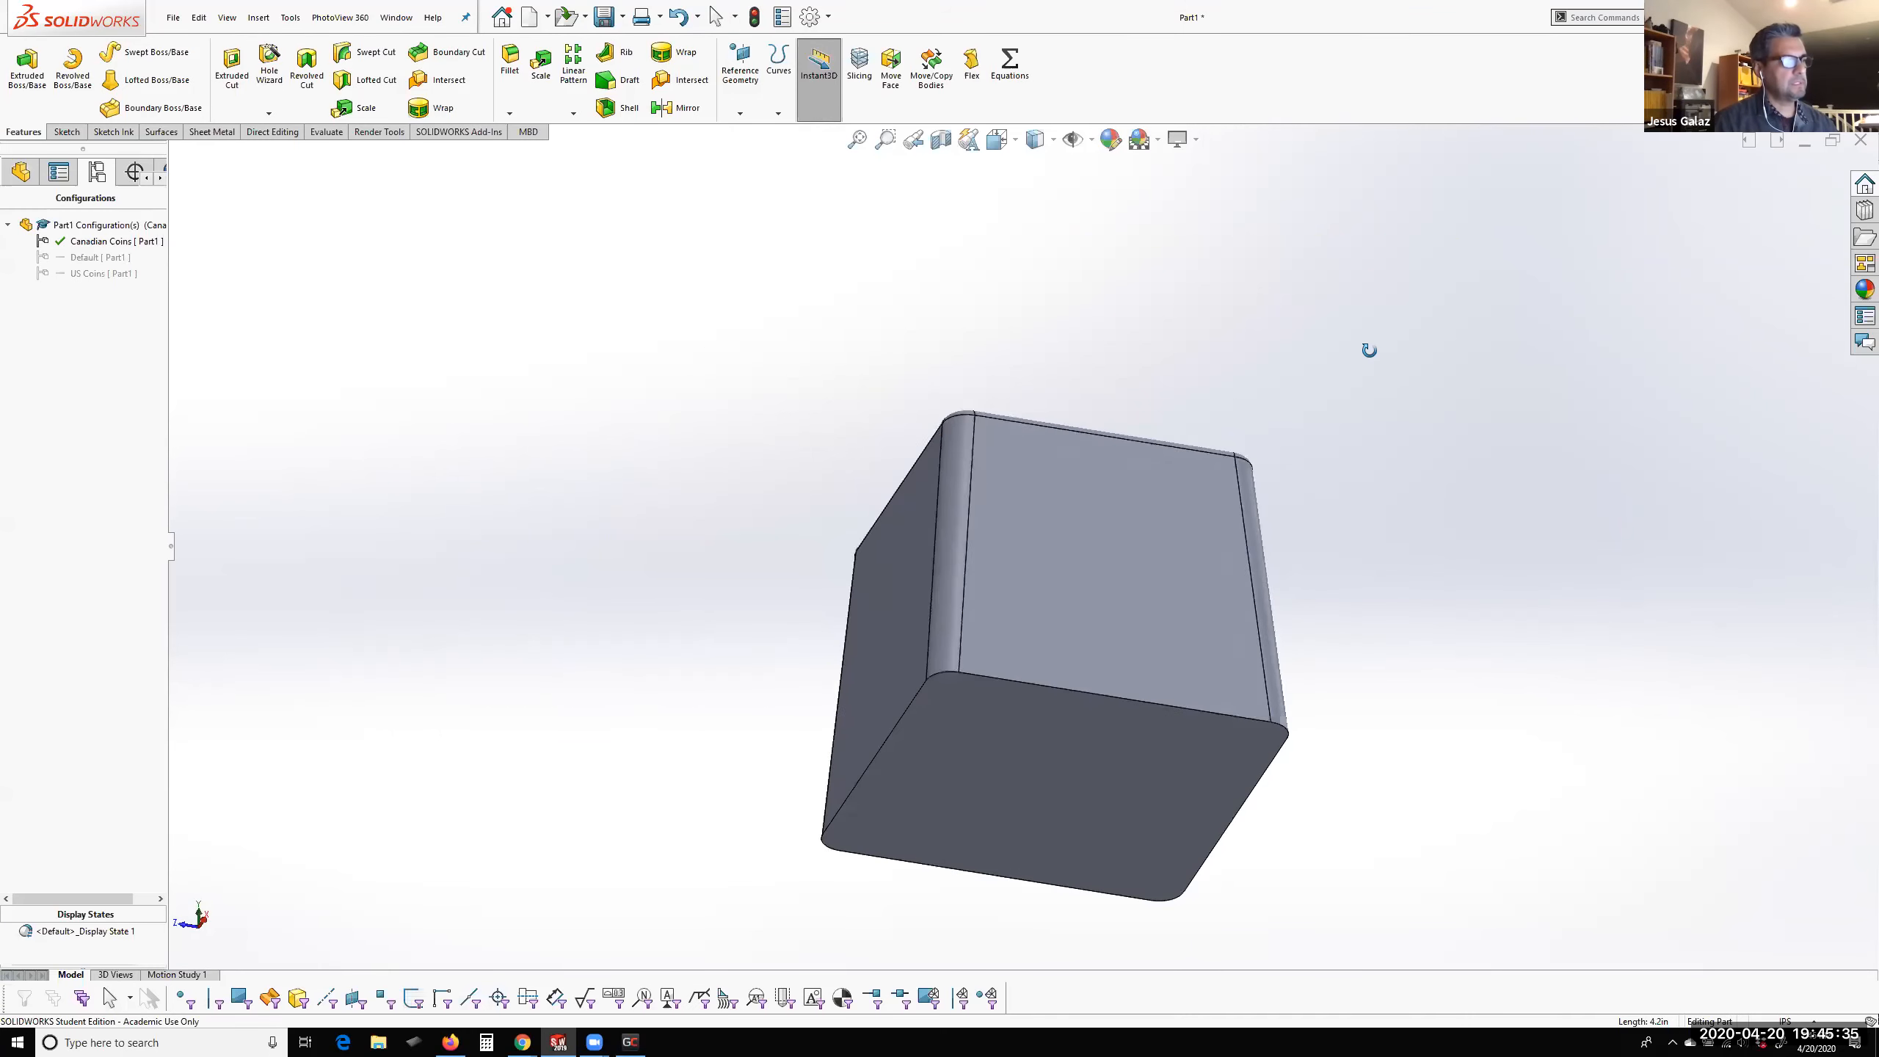
pyautogui.click(1092, 808)
pyautogui.click(615, 111)
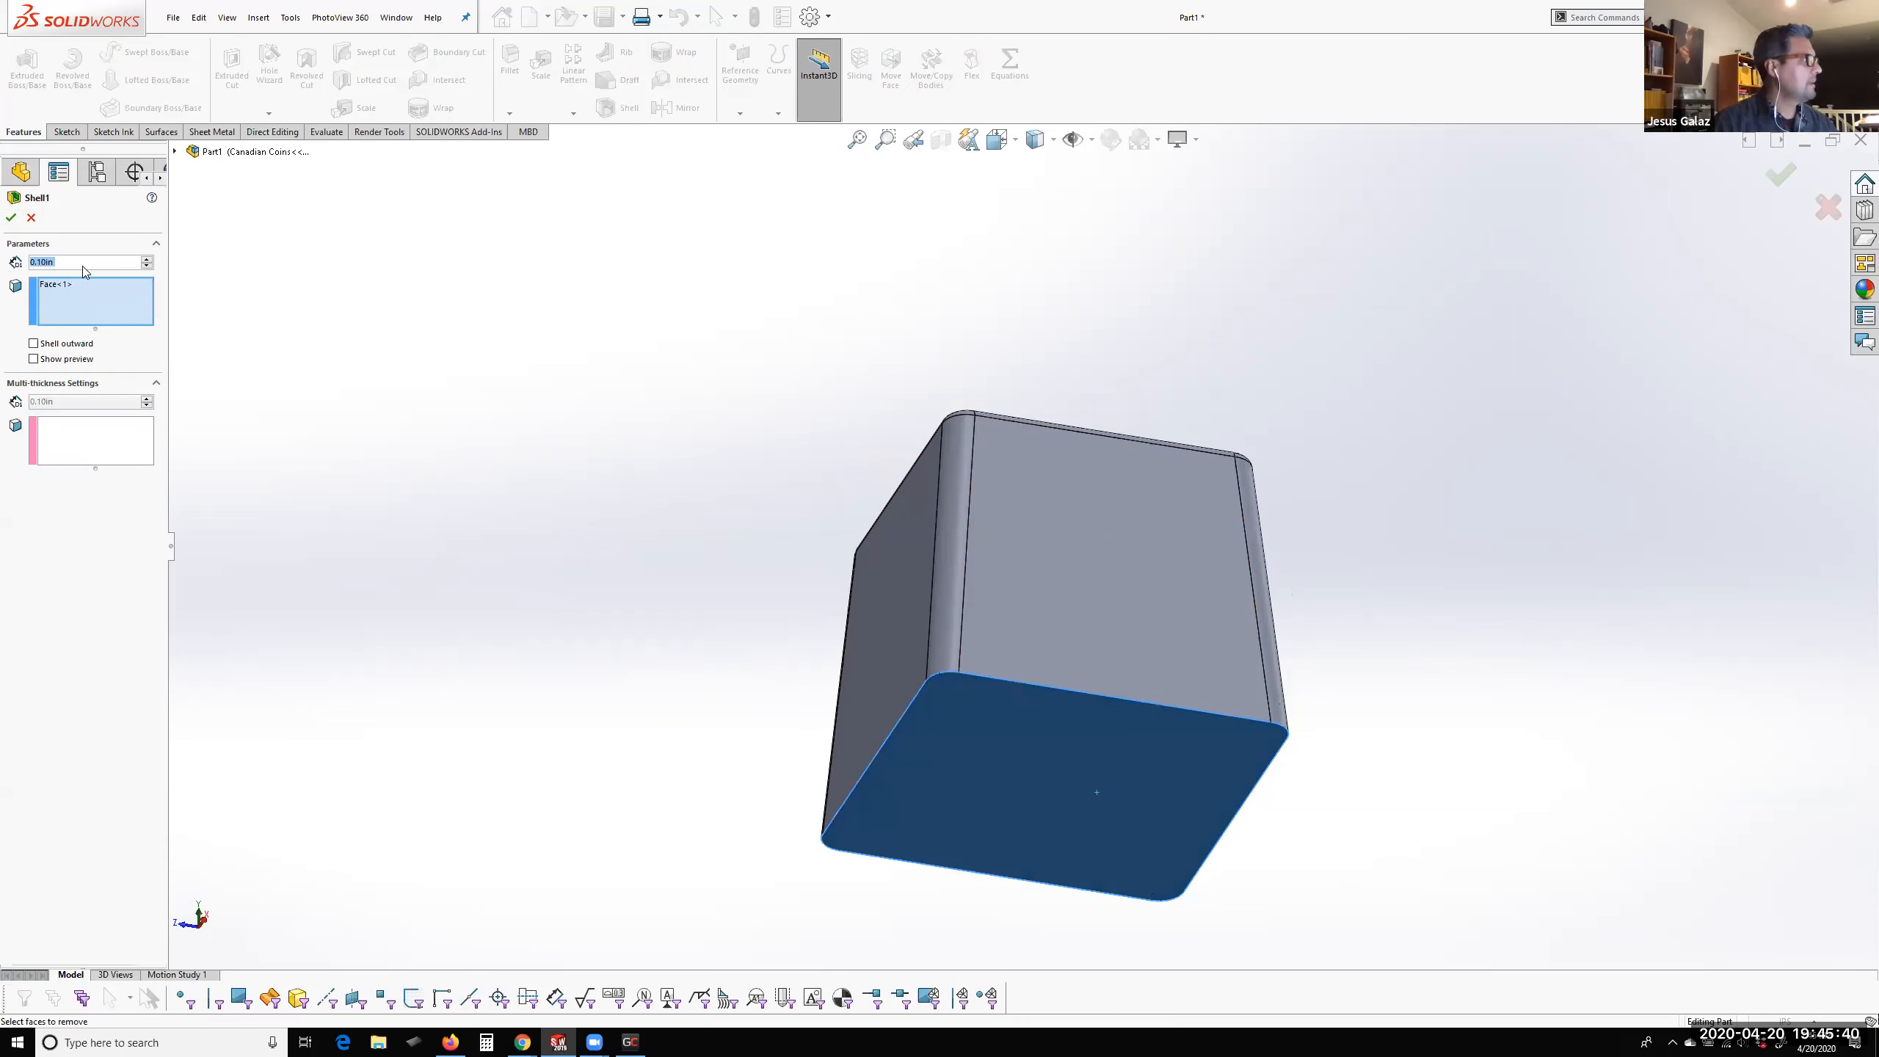
pyautogui.click(11, 217)
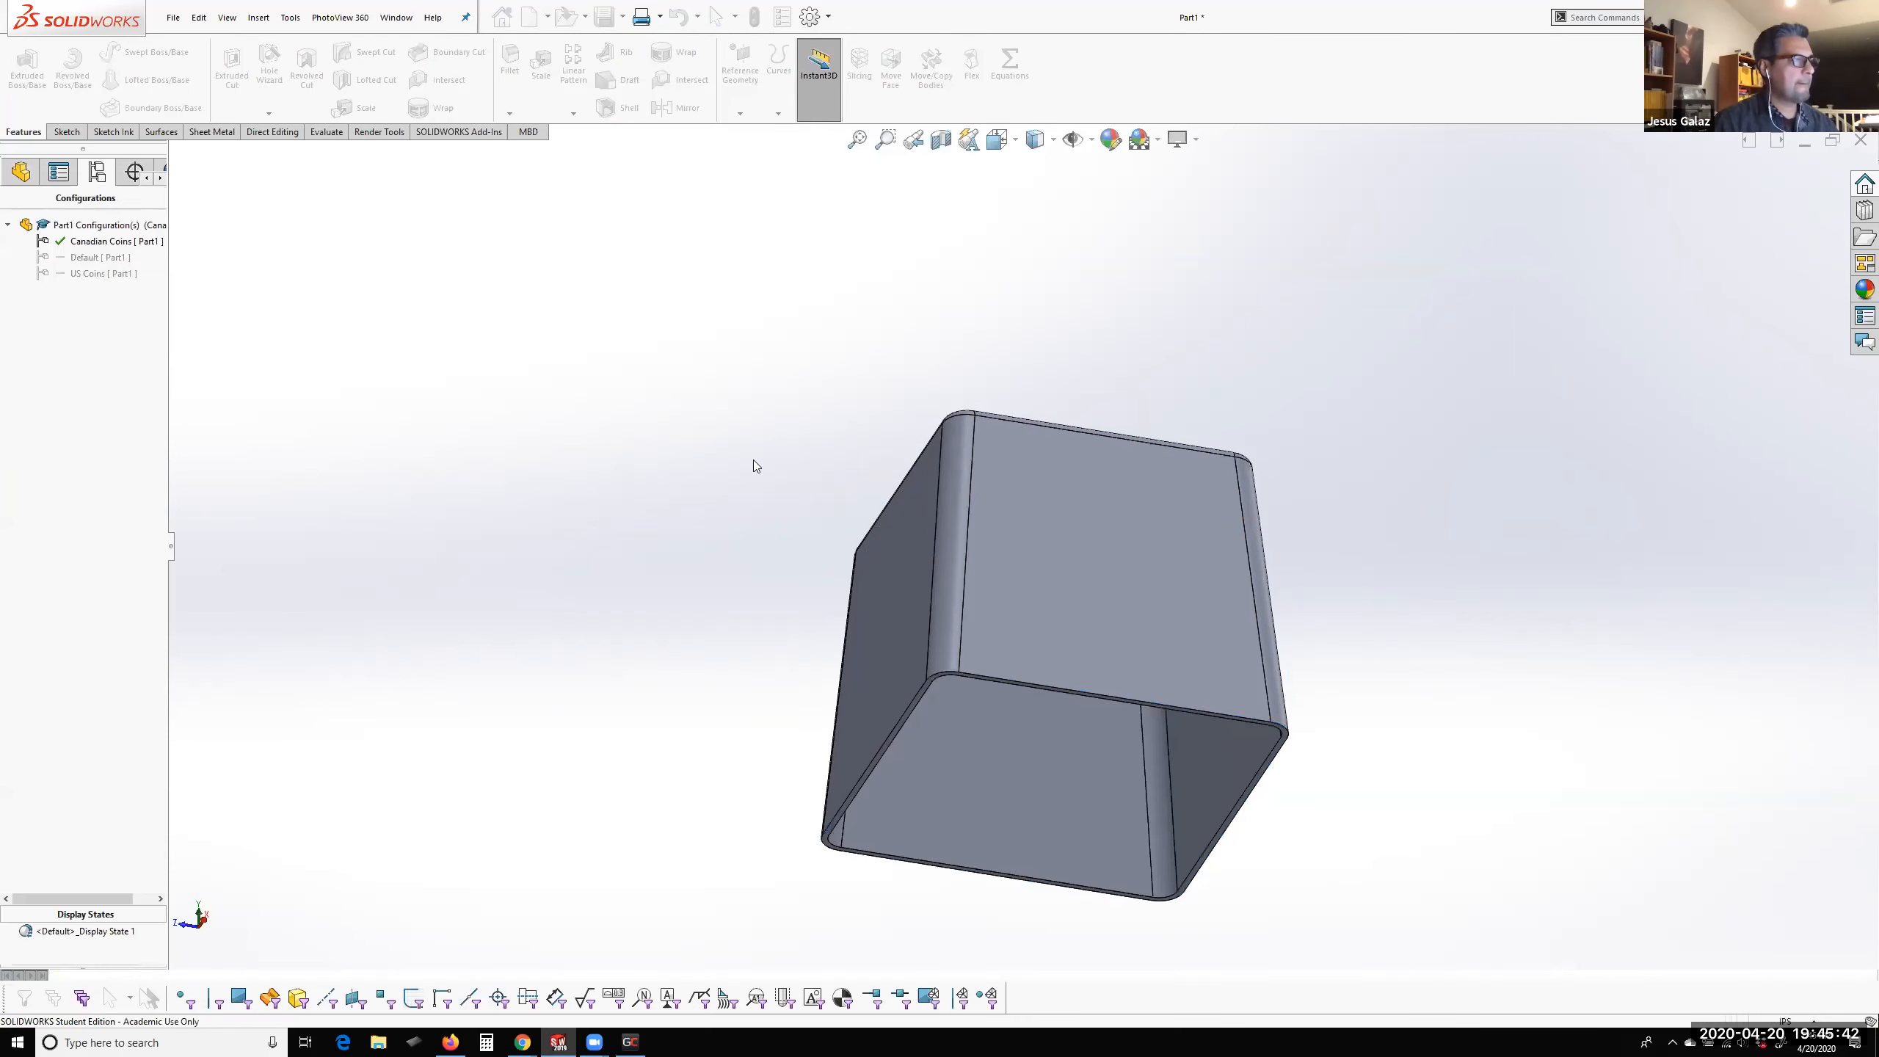
# Open the feature configuration table for Draft1, Fillet1, Fillet2, Fillet3 and Shell1 together
pyautogui.moveTo(600, 520); pyautogui.dragTo(1056, 640, button='middle')
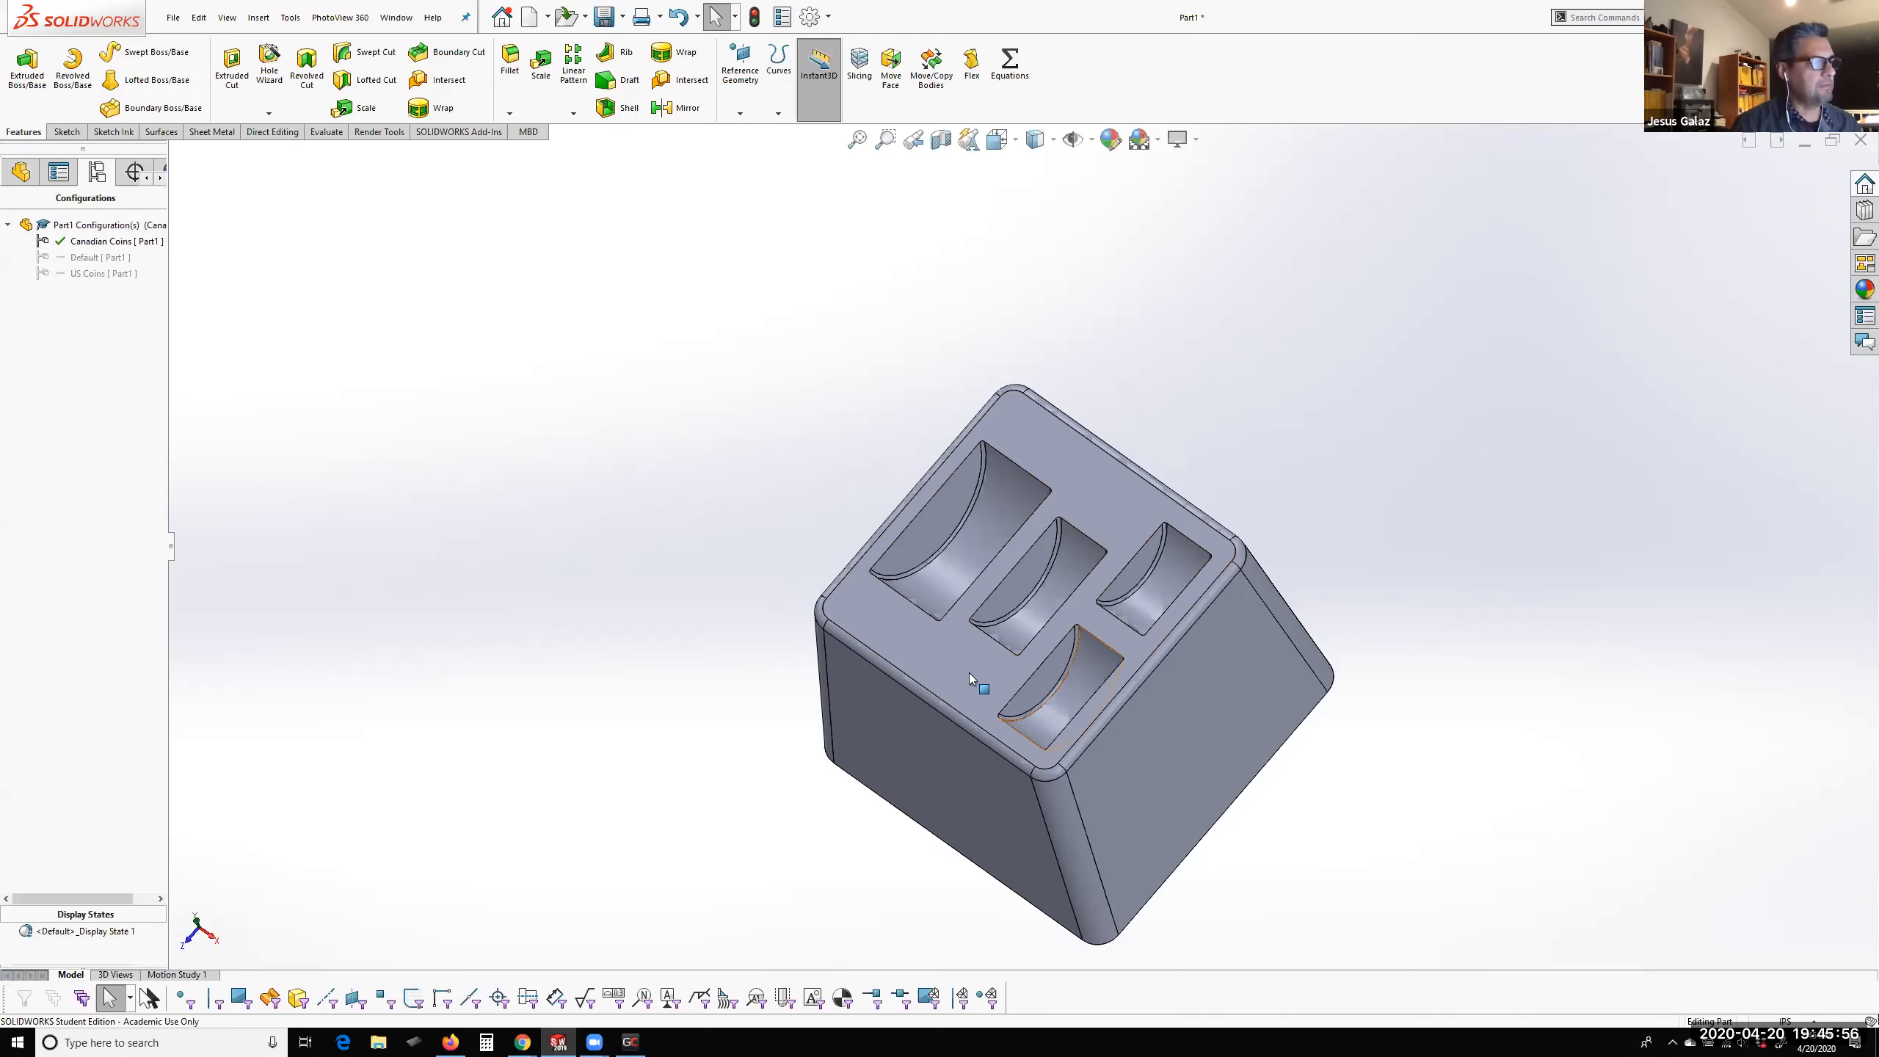
pyautogui.scroll(2, 974, 685)
pyautogui.scroll(-2, 968, 728)
pyautogui.moveTo(967, 725); pyautogui.dragTo(1196, 612, button='middle')
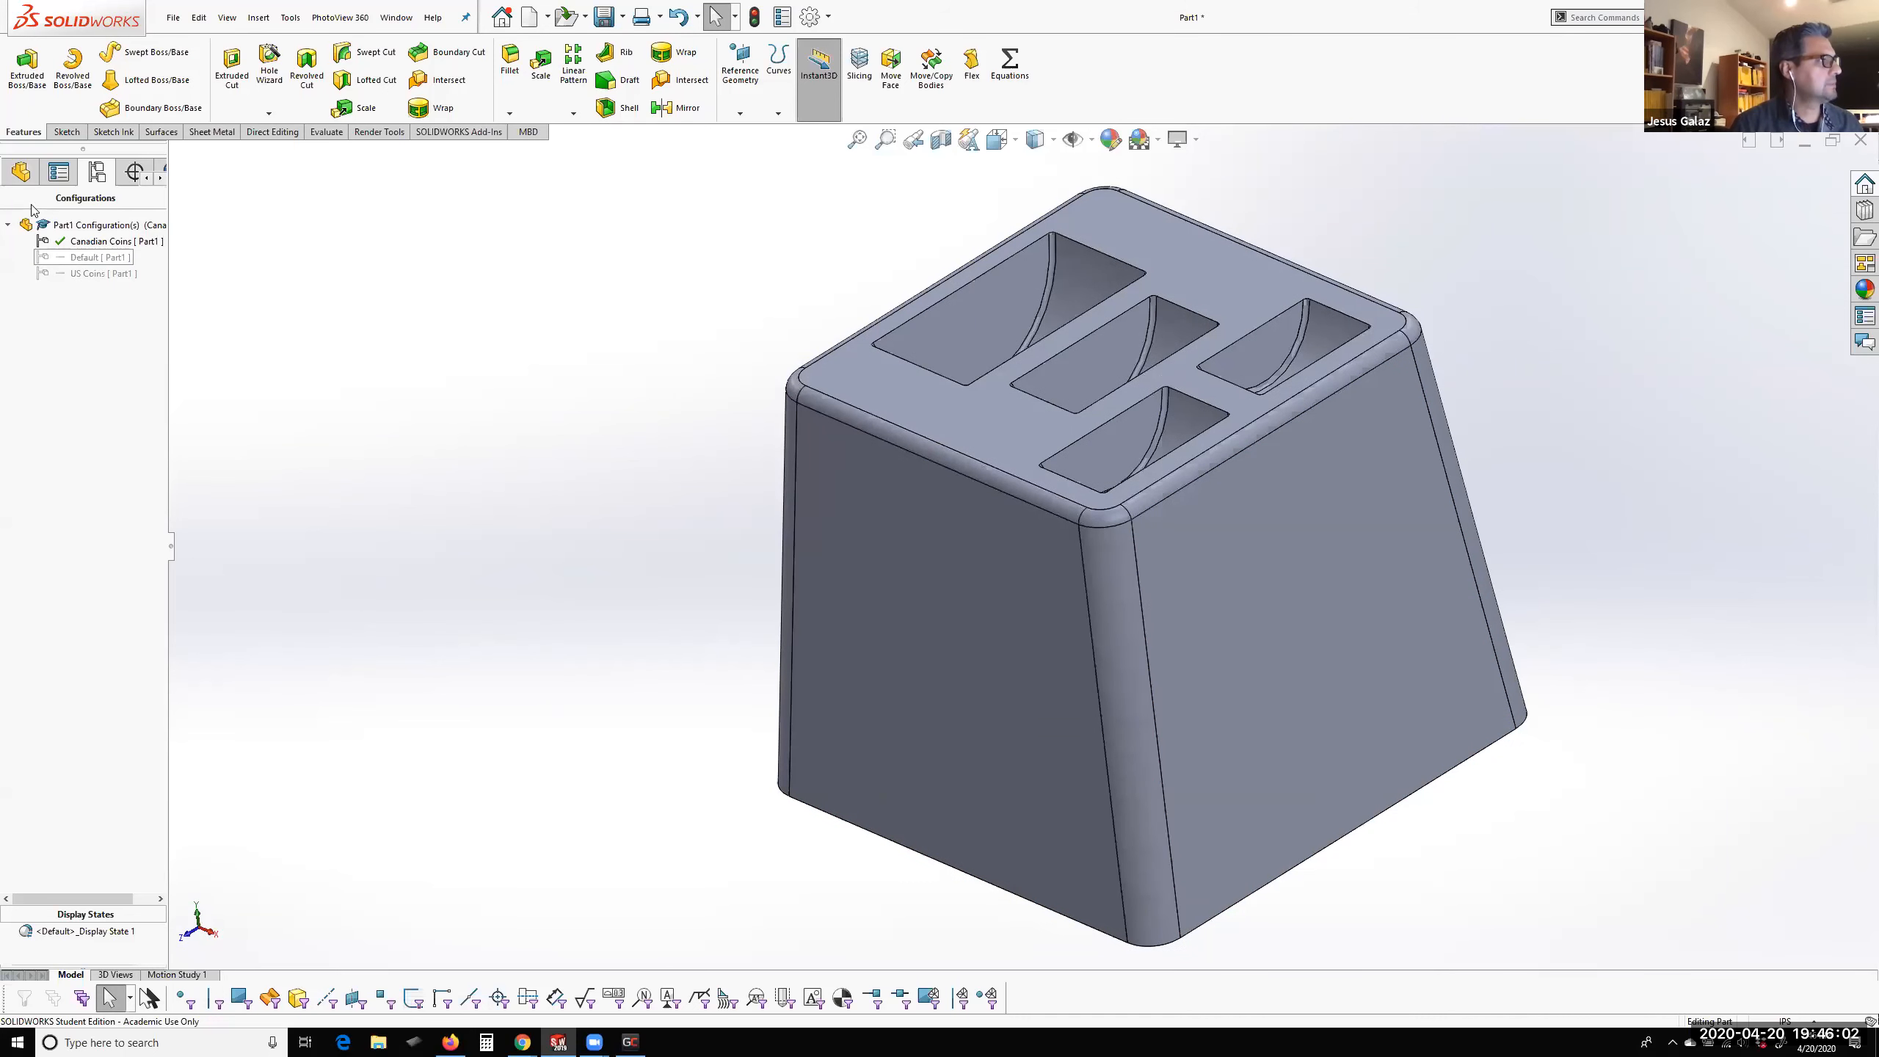
pyautogui.click(21, 172)
pyautogui.moveTo(44, 800); pyautogui.dragTo(28, 801)
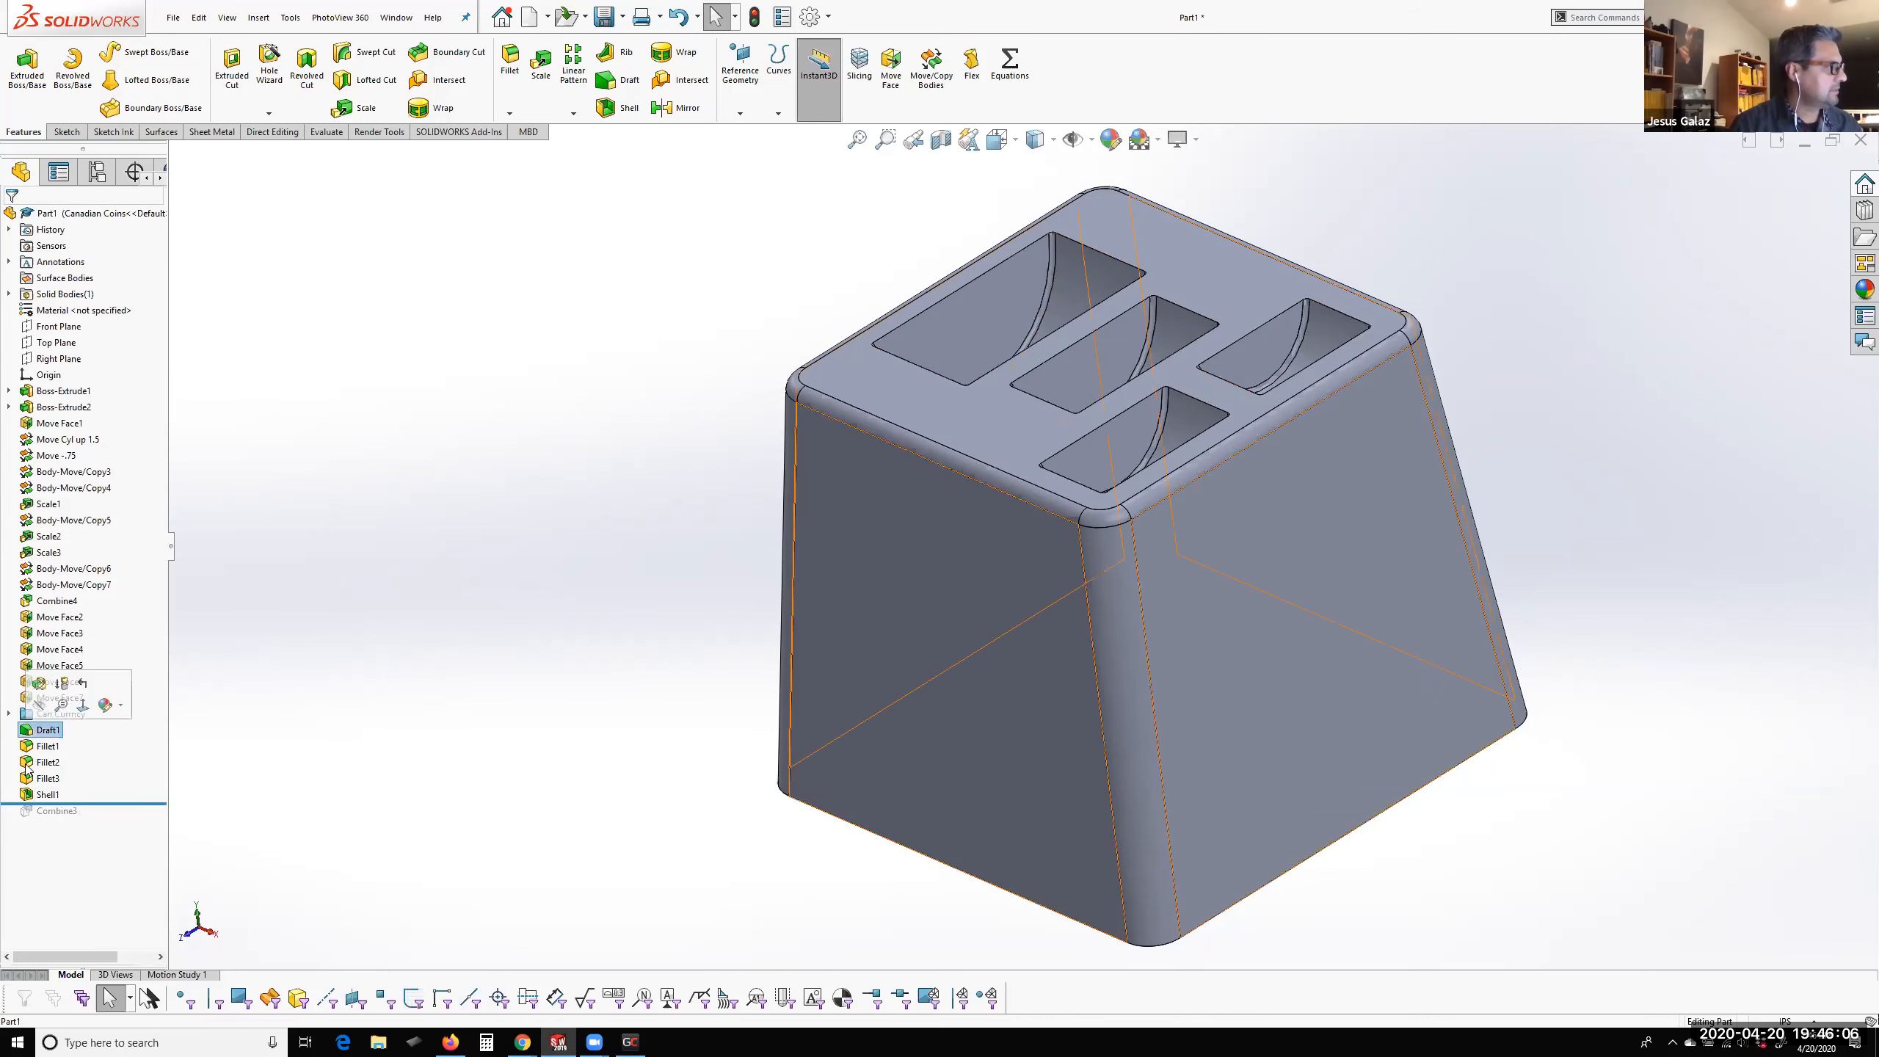
pyautogui.click(29, 729)
pyautogui.keyDown('shift'); pyautogui.click(25, 794); pyautogui.keyUp('shift')
pyautogui.rightClick(25, 794)
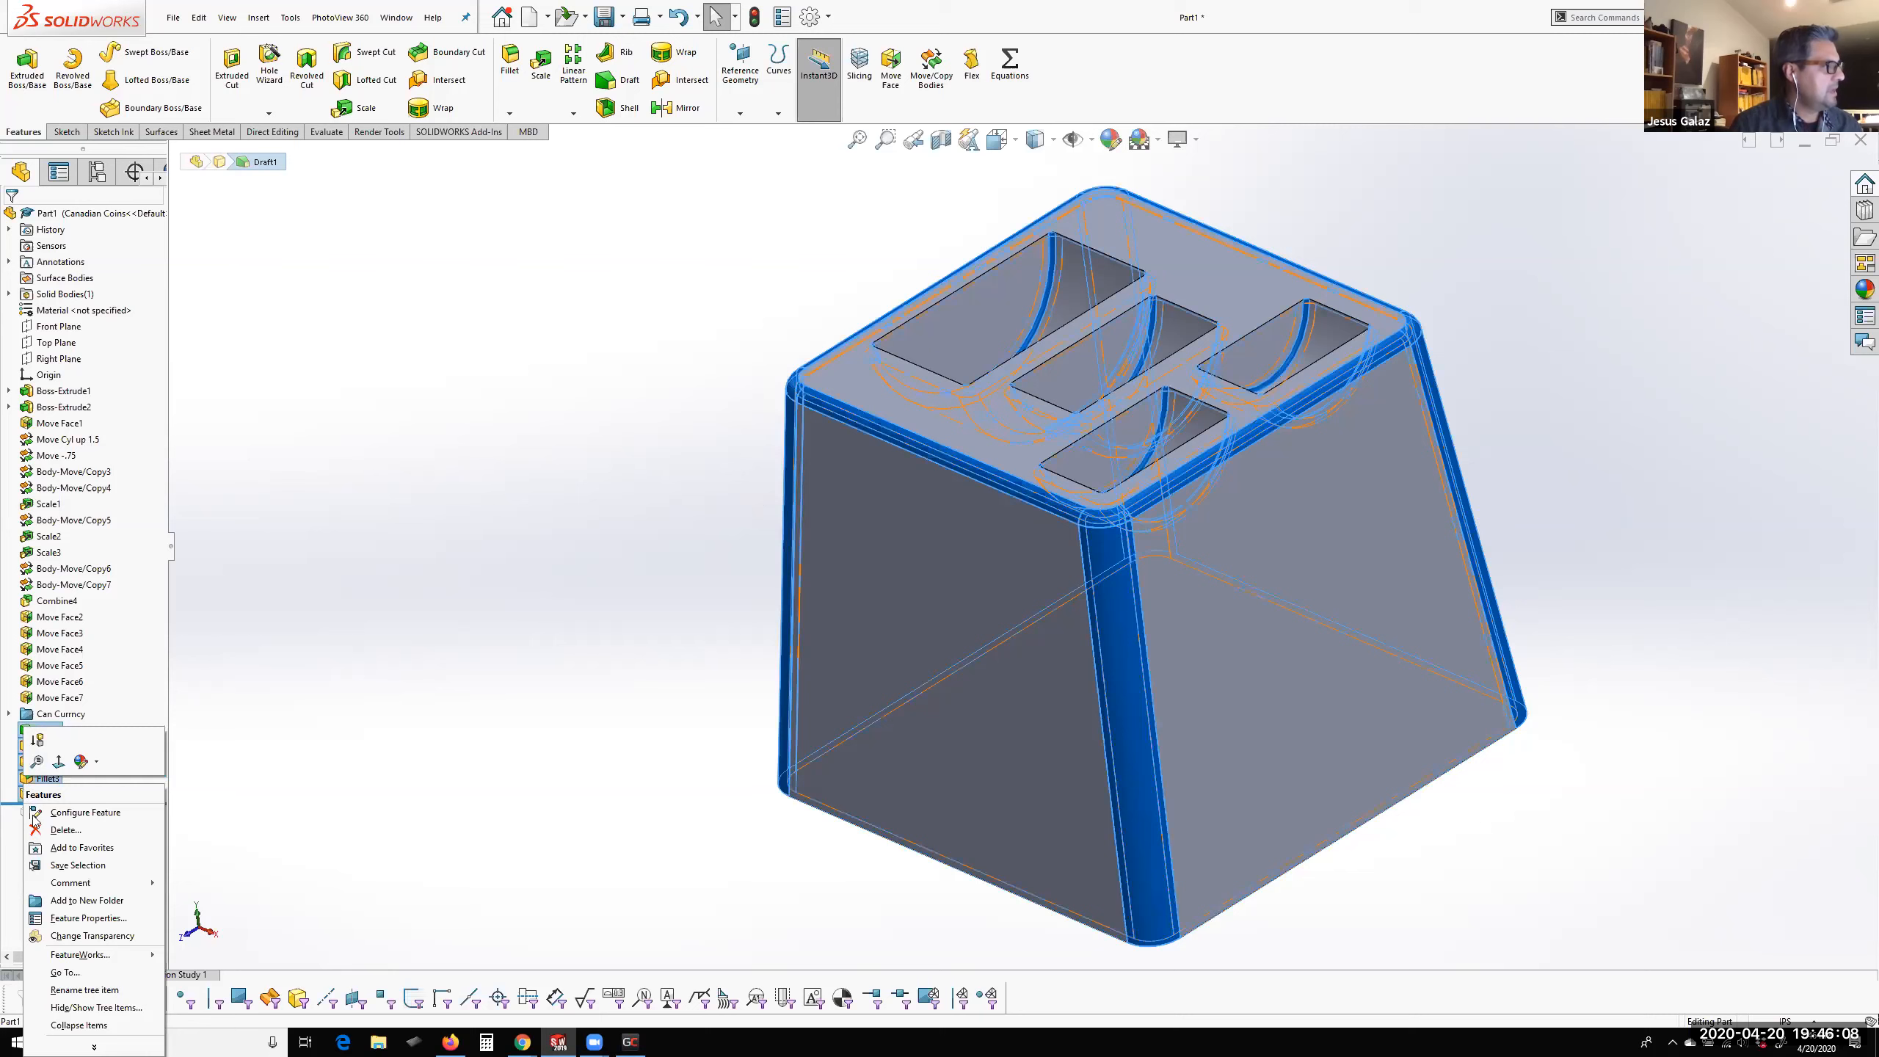
pyautogui.click(86, 813)
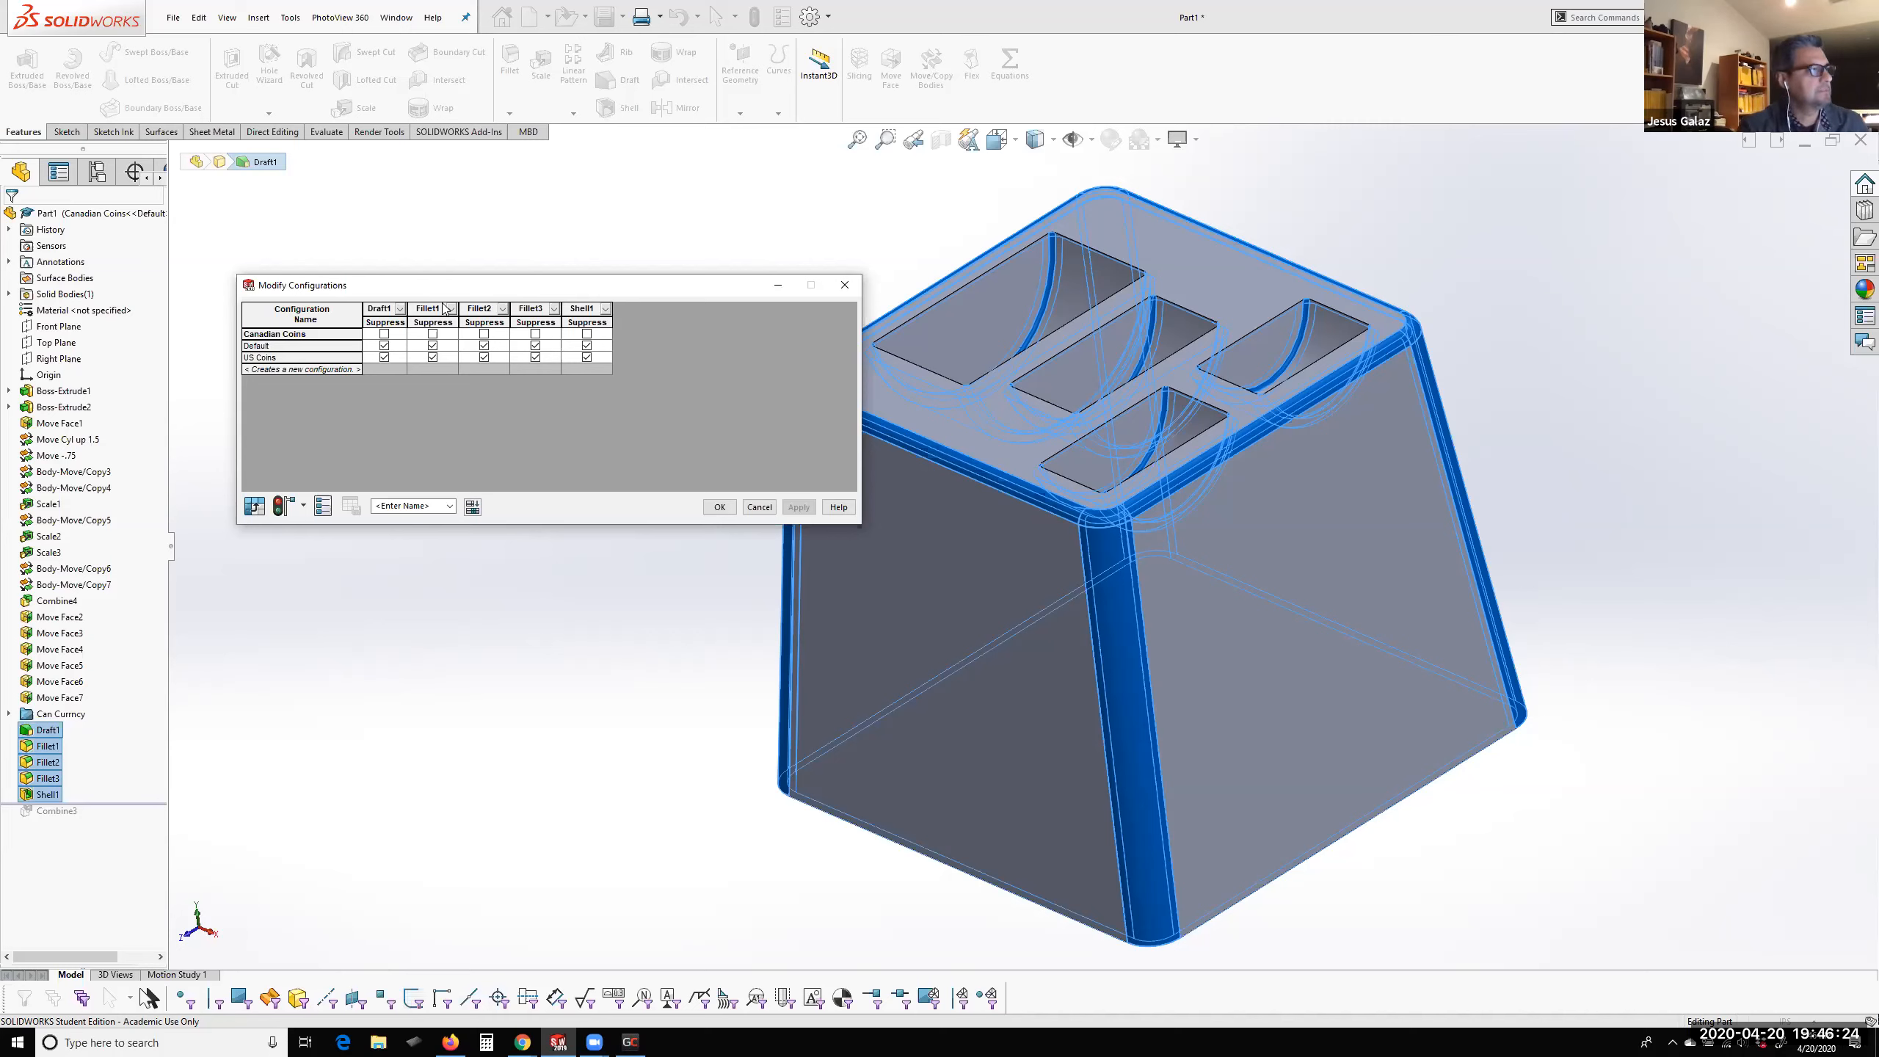
# Unsuppress Draft1, Fillet1, Fillet2, Fillet3 and Shell1 in the Default configuration
pyautogui.click(384, 346)
pyautogui.click(433, 346)
pyautogui.click(483, 346)
pyautogui.click(535, 345)
pyautogui.click(587, 346)
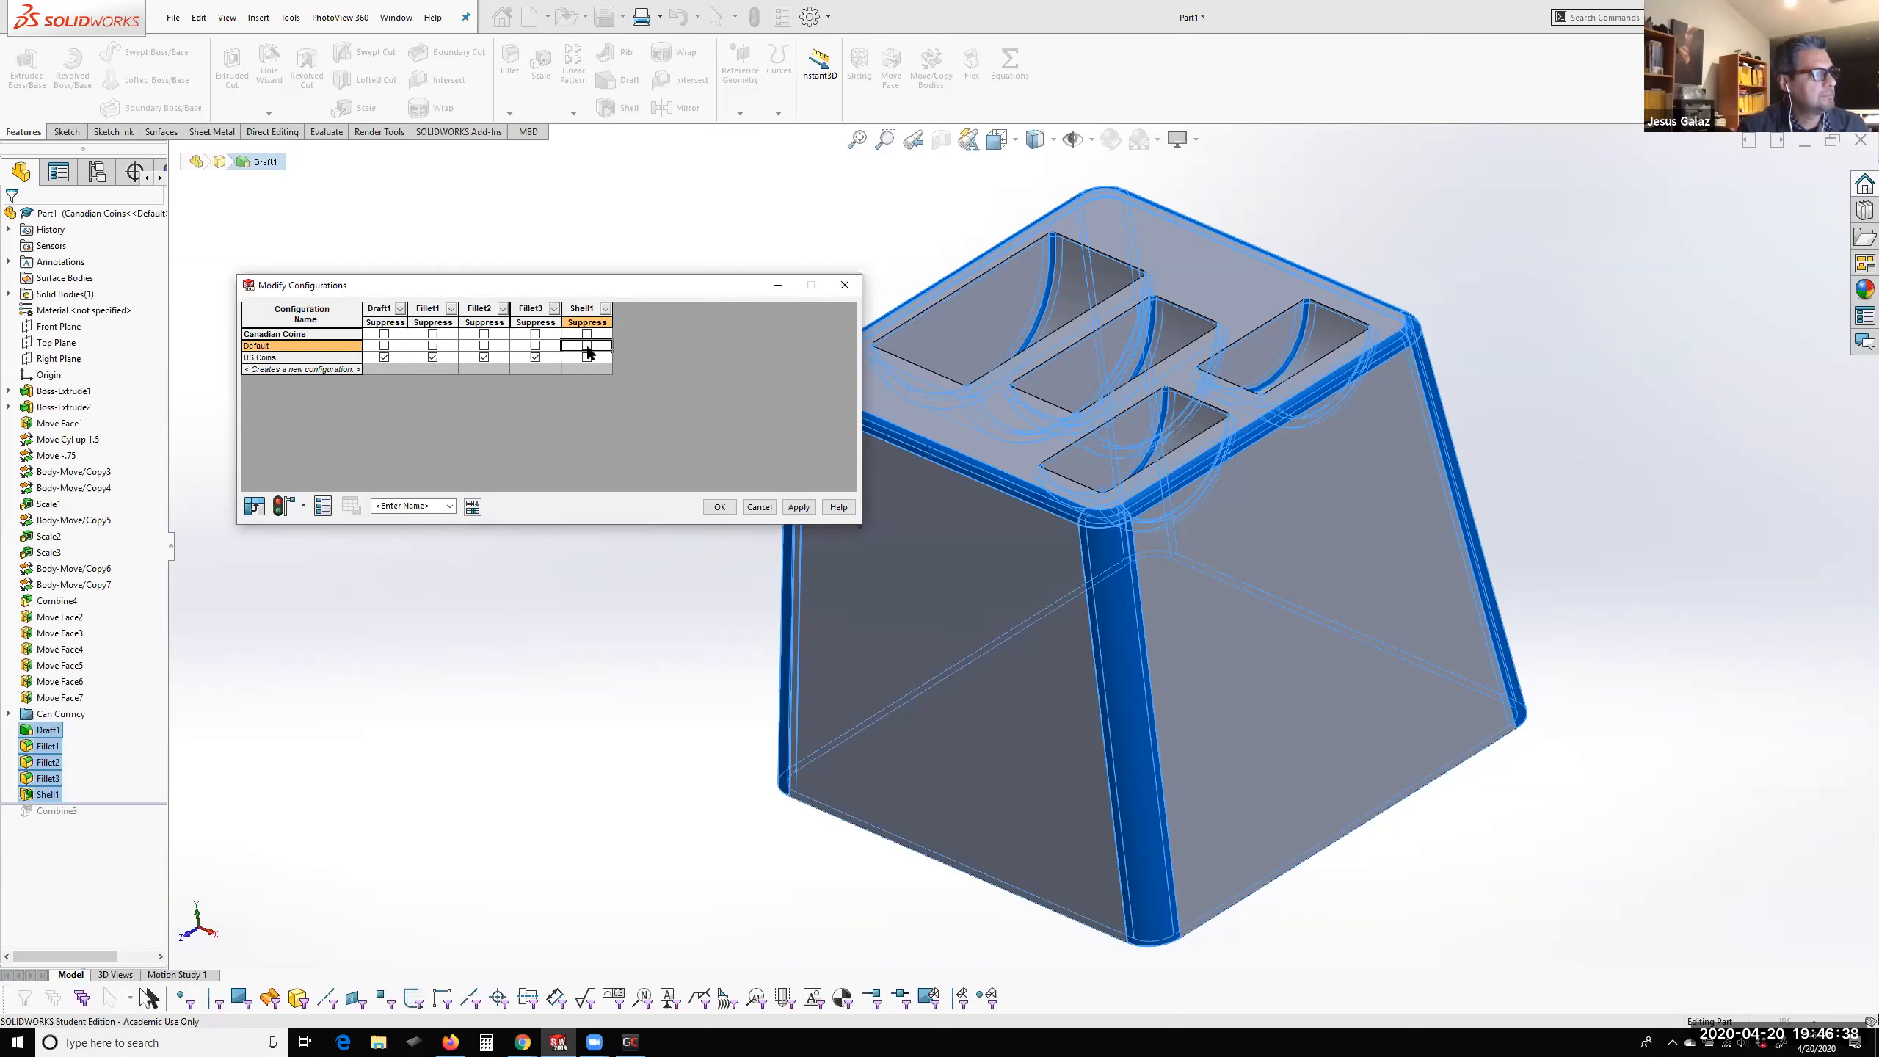
# Unsuppress the draft, the three fillets and the shell in the US Coins configuration, and apply the table changes
pyautogui.click(536, 358)
pyautogui.click(468, 361)
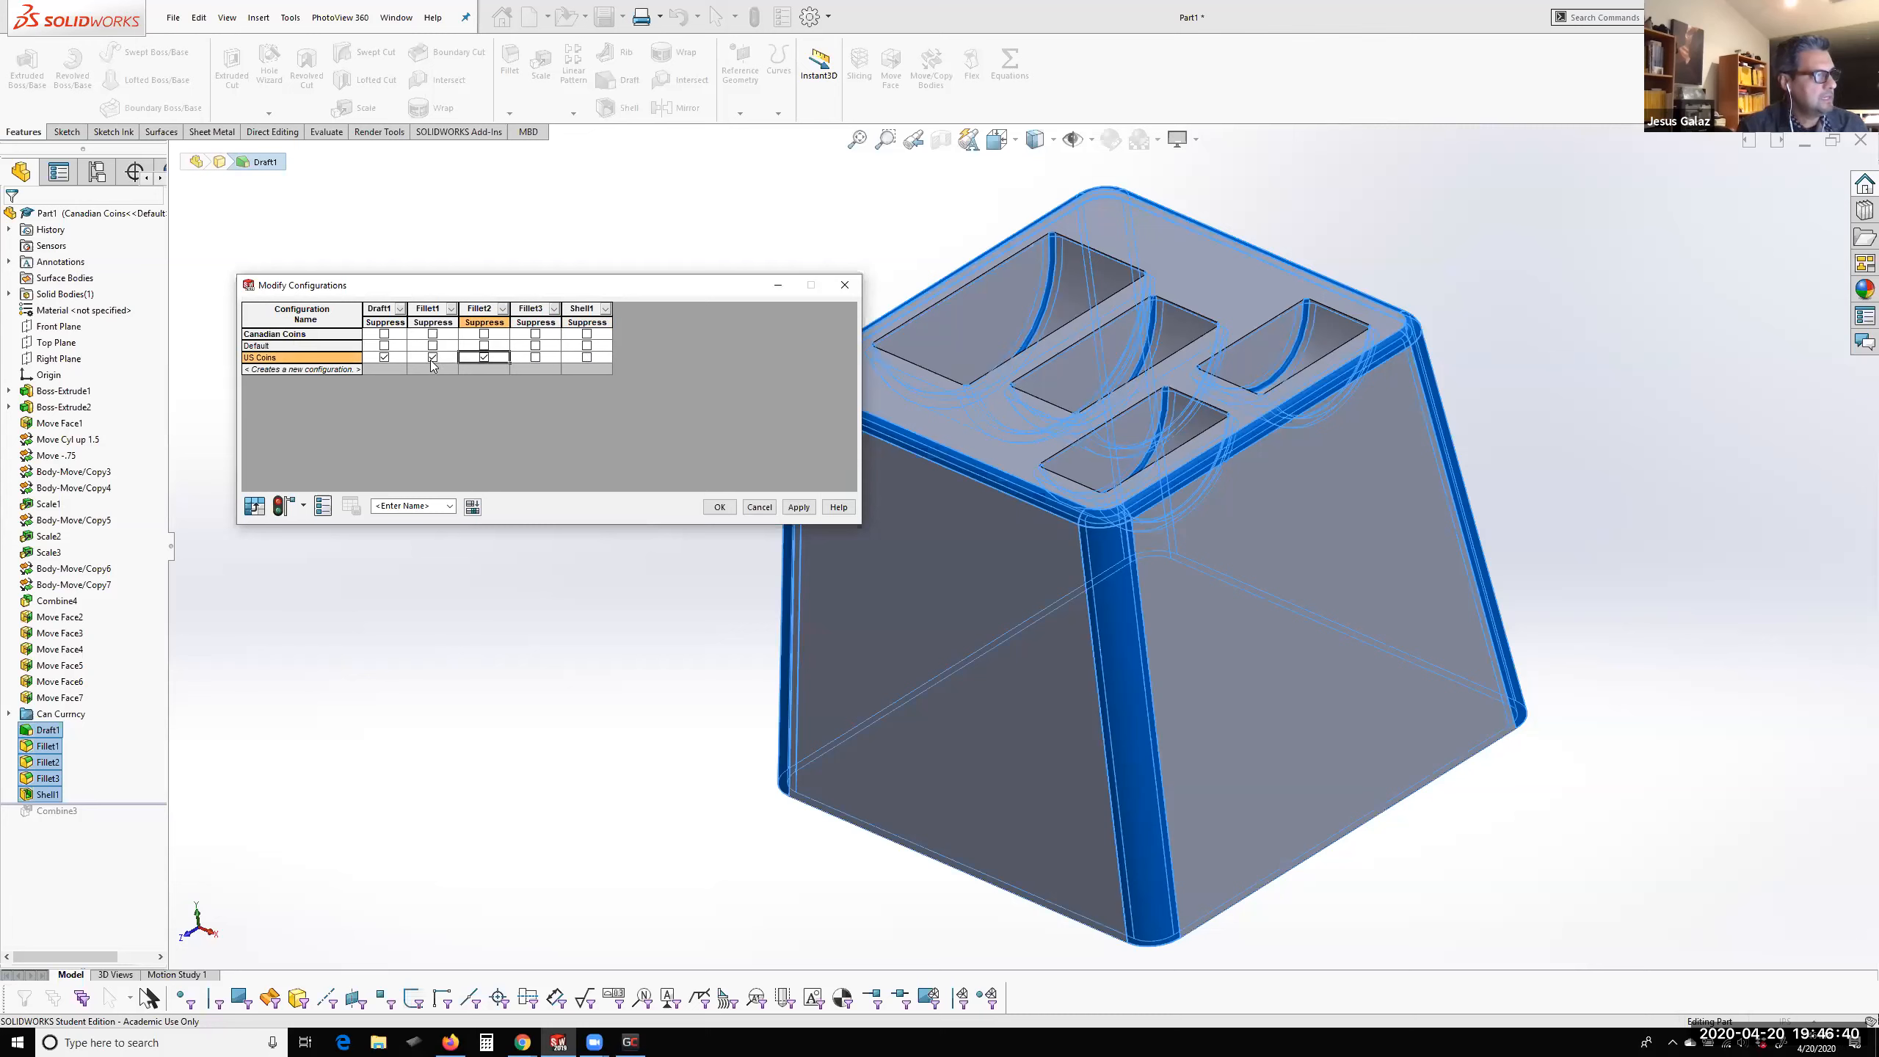
pyautogui.click(484, 358)
pyautogui.click(433, 358)
pyautogui.click(384, 358)
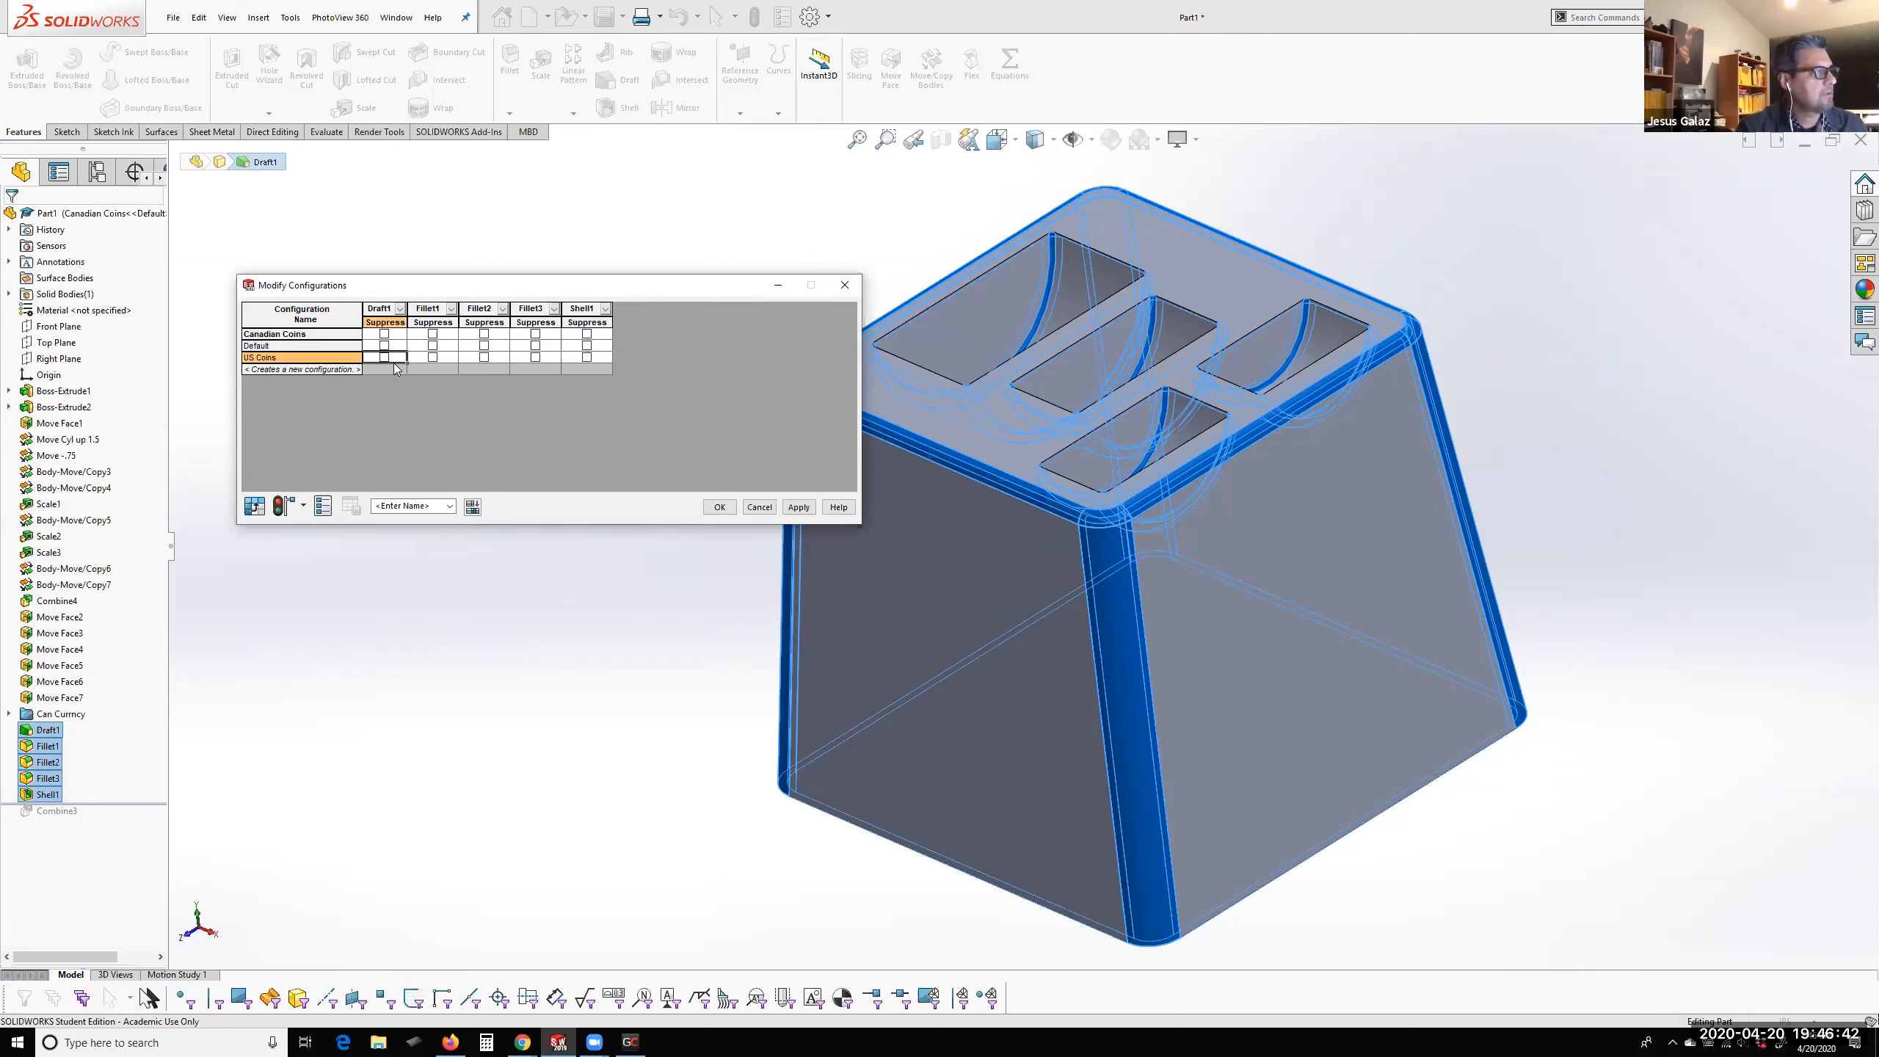
pyautogui.click(799, 507)
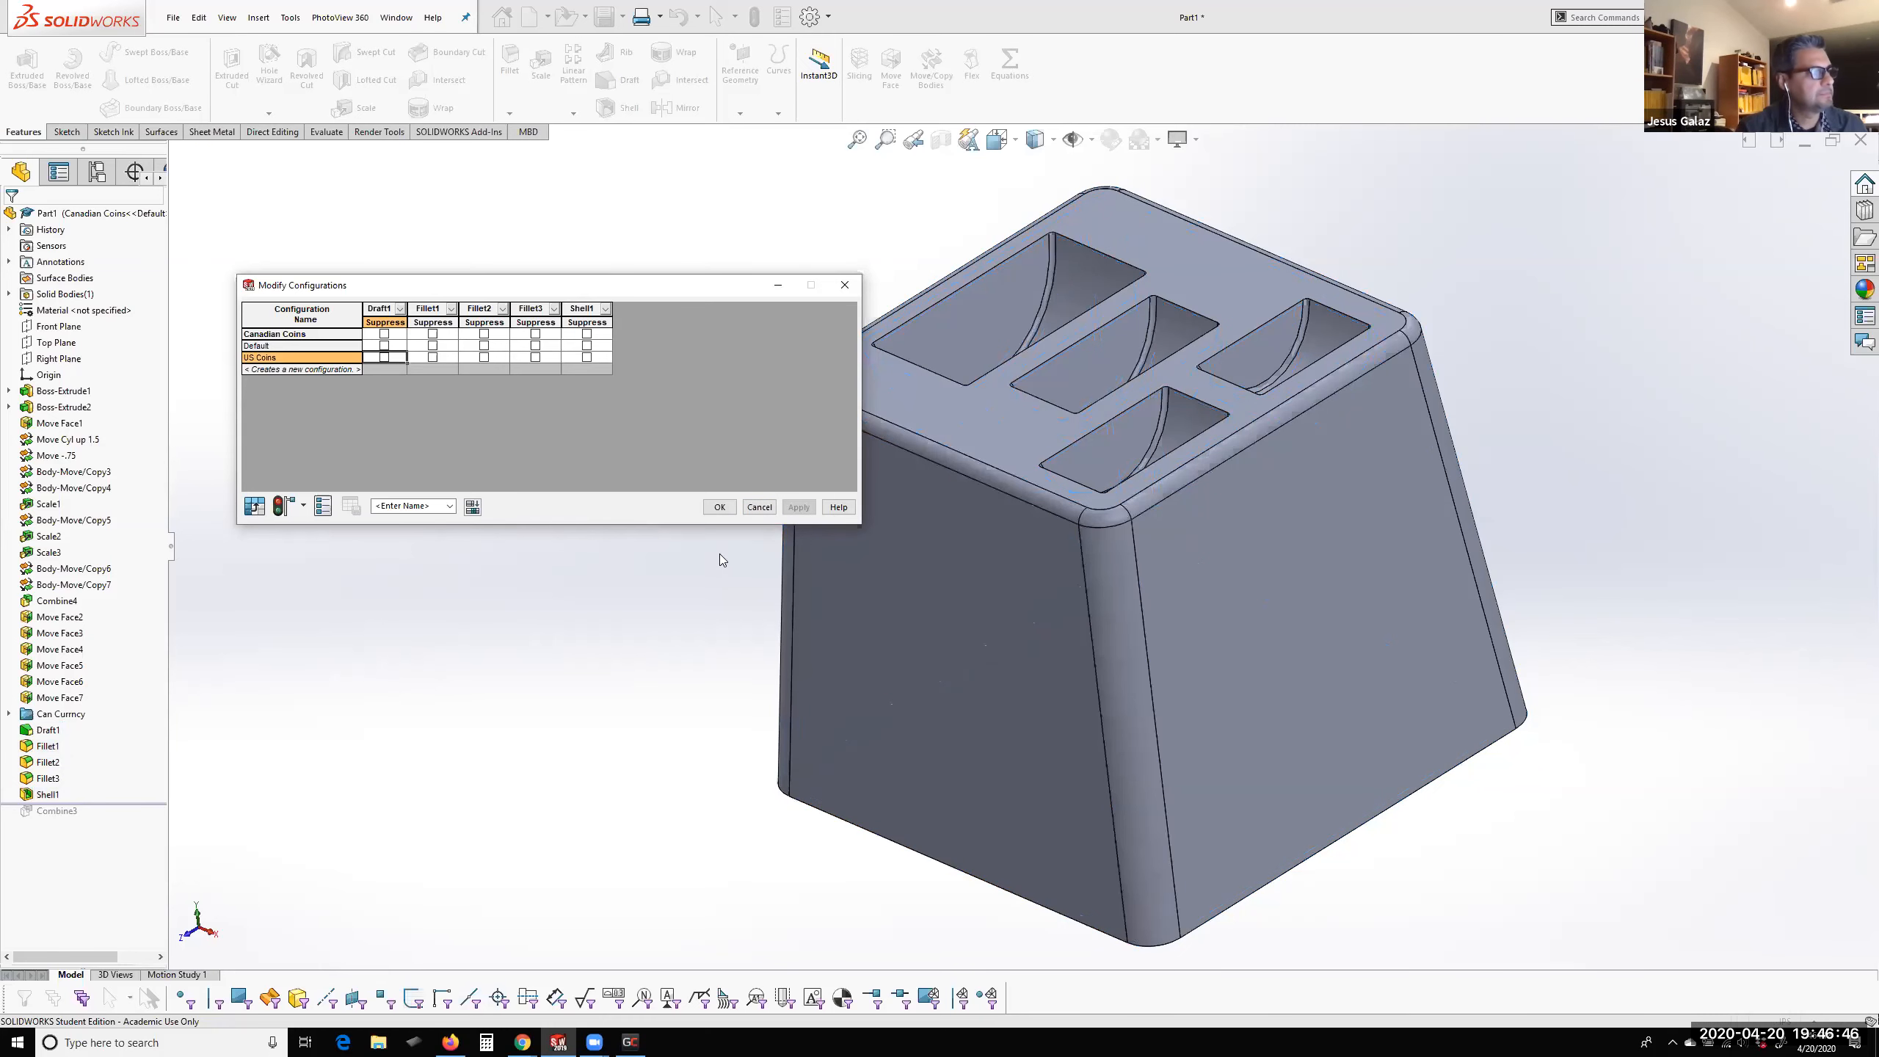
pyautogui.click(720, 507)
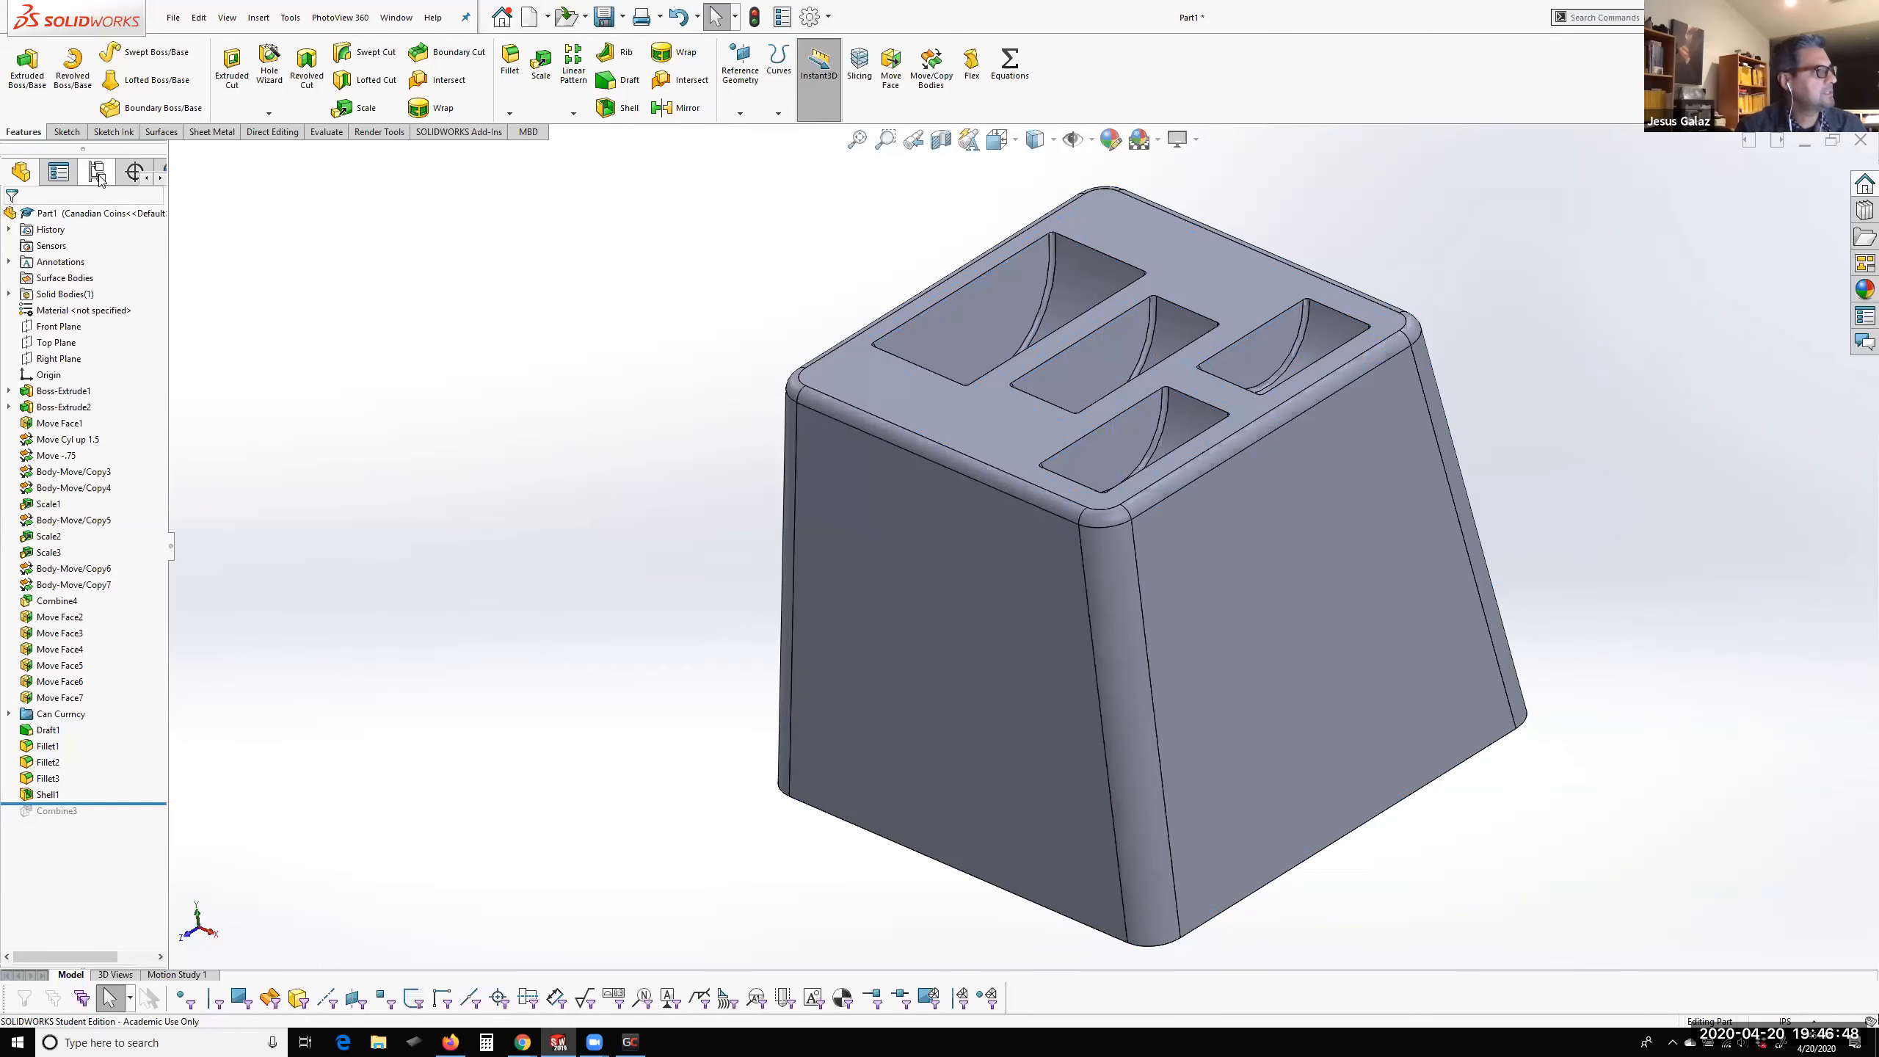
# Compare the finished block across configurations by activating US Coins, switching back to Canadian Coins, and examining the pockets and sides in each
pyautogui.click(96, 172)
pyautogui.doubleClick(88, 259)
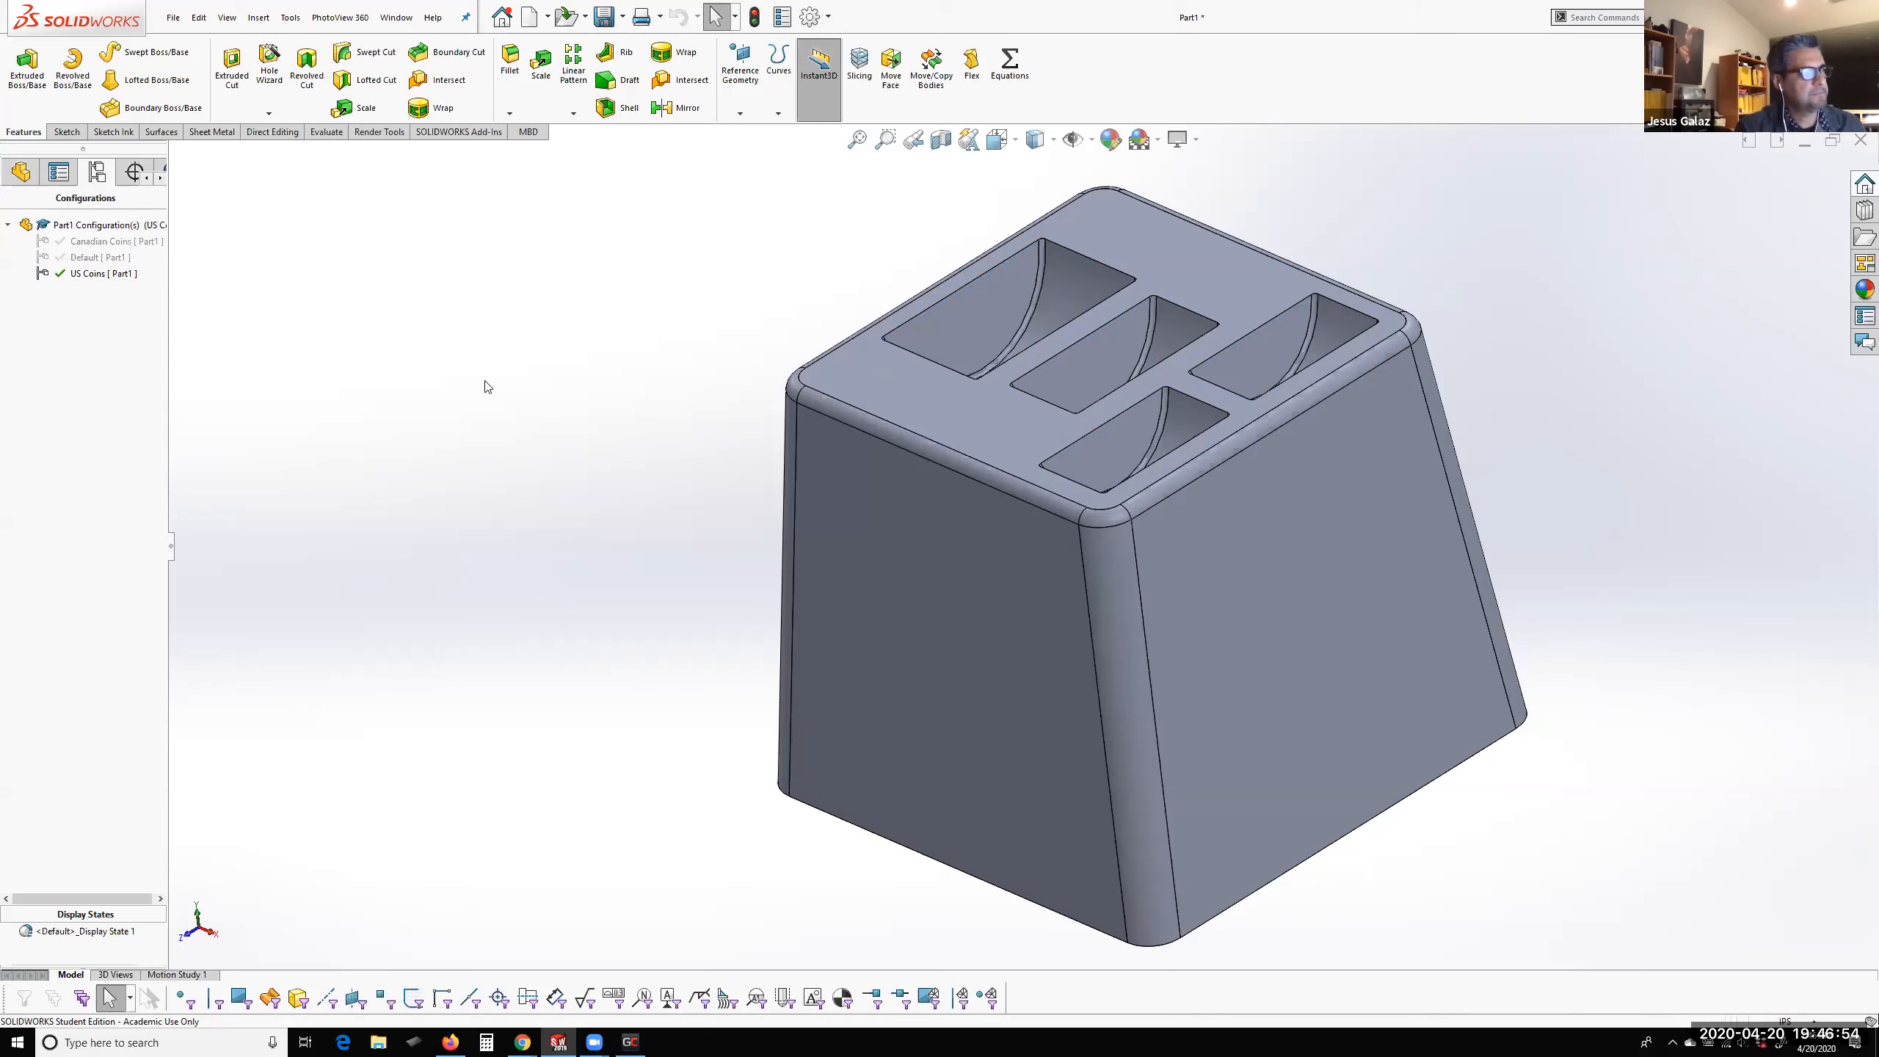
pyautogui.moveTo(784, 422); pyautogui.dragTo(942, 614, button='middle')
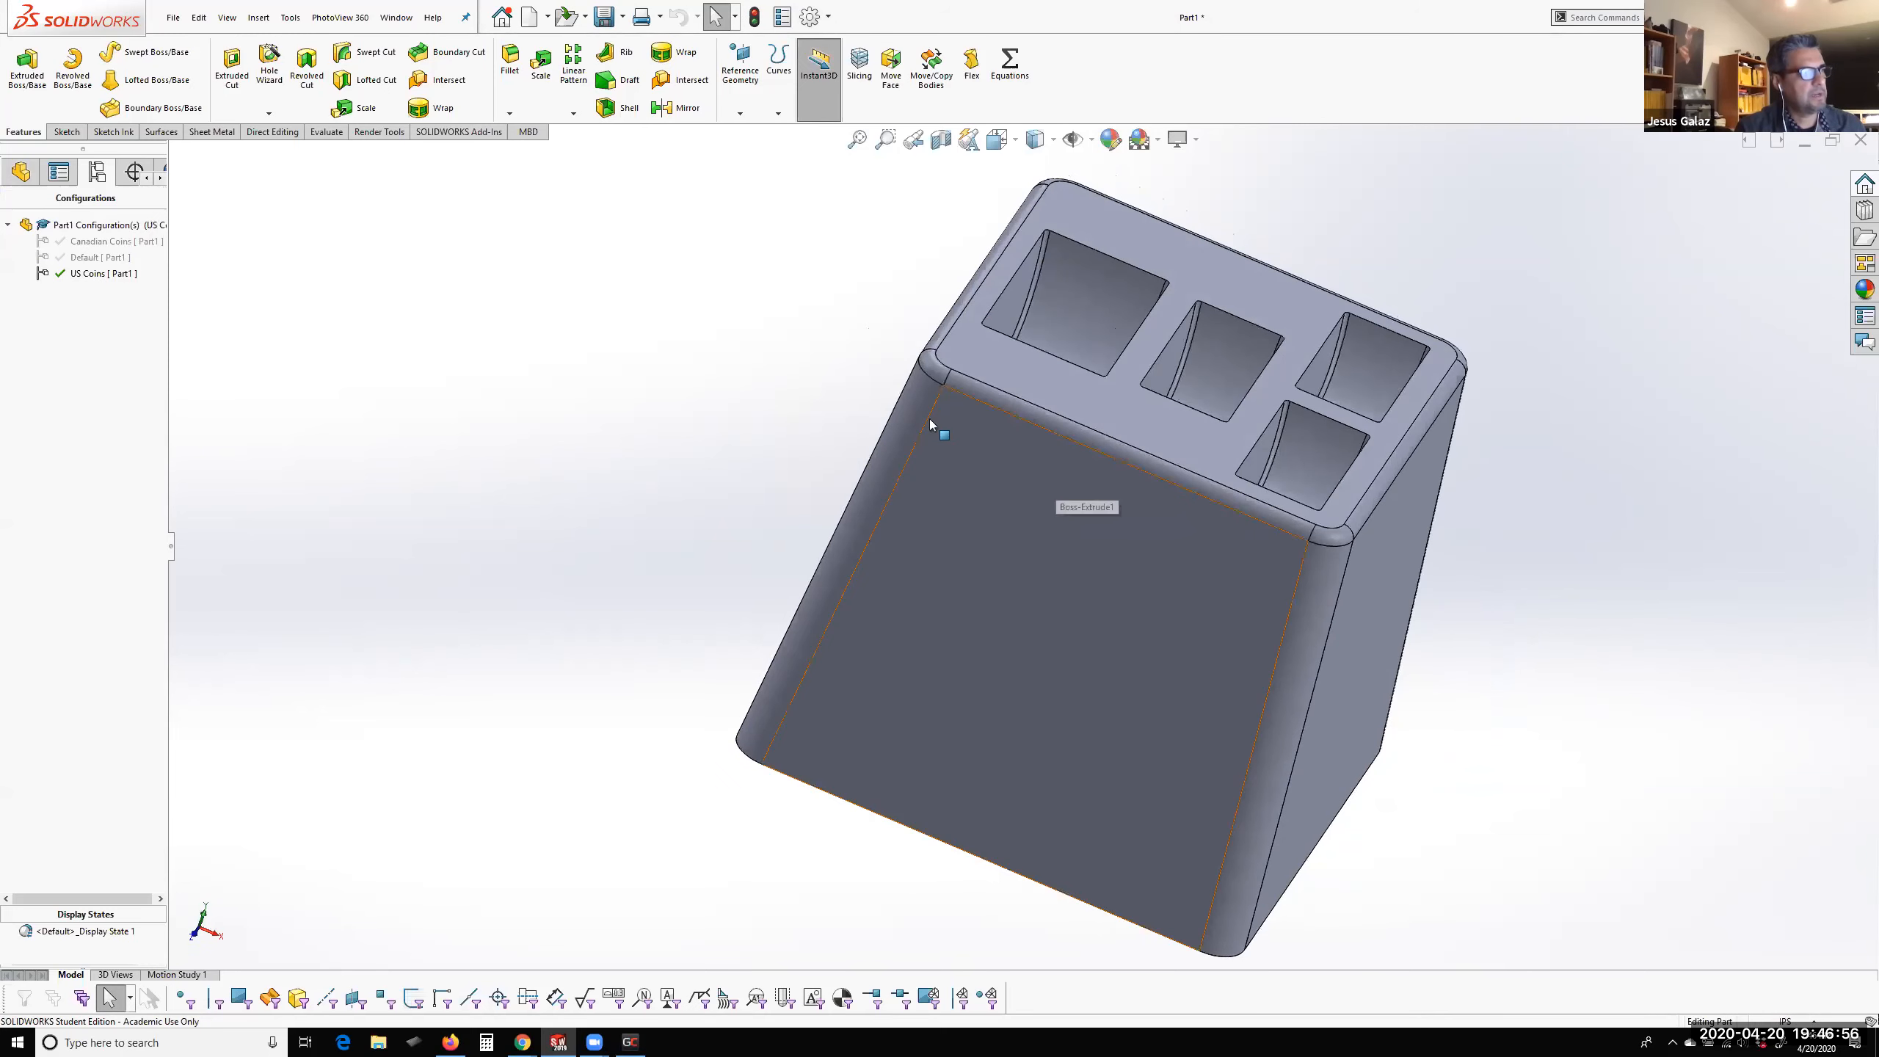
pyautogui.moveTo(1102, 539); pyautogui.dragTo(759, 525, button='middle')
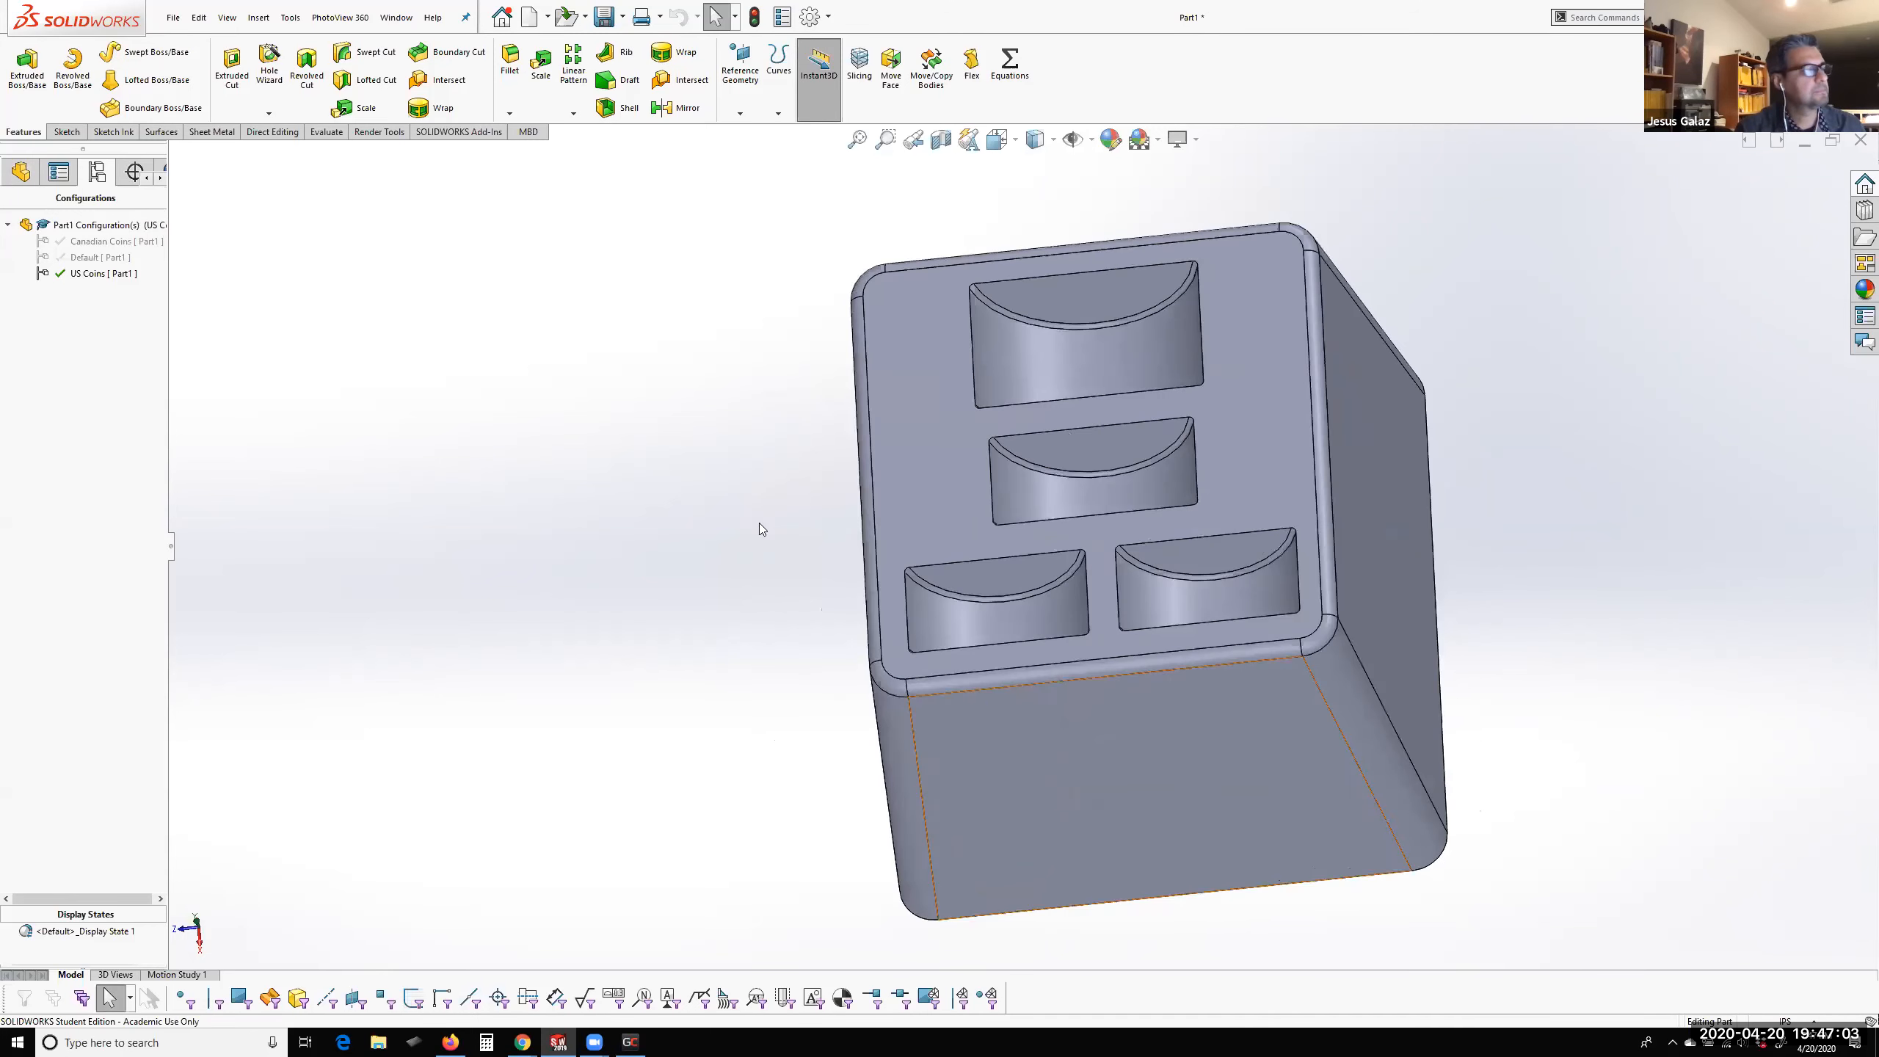
pyautogui.doubleClick(94, 243)
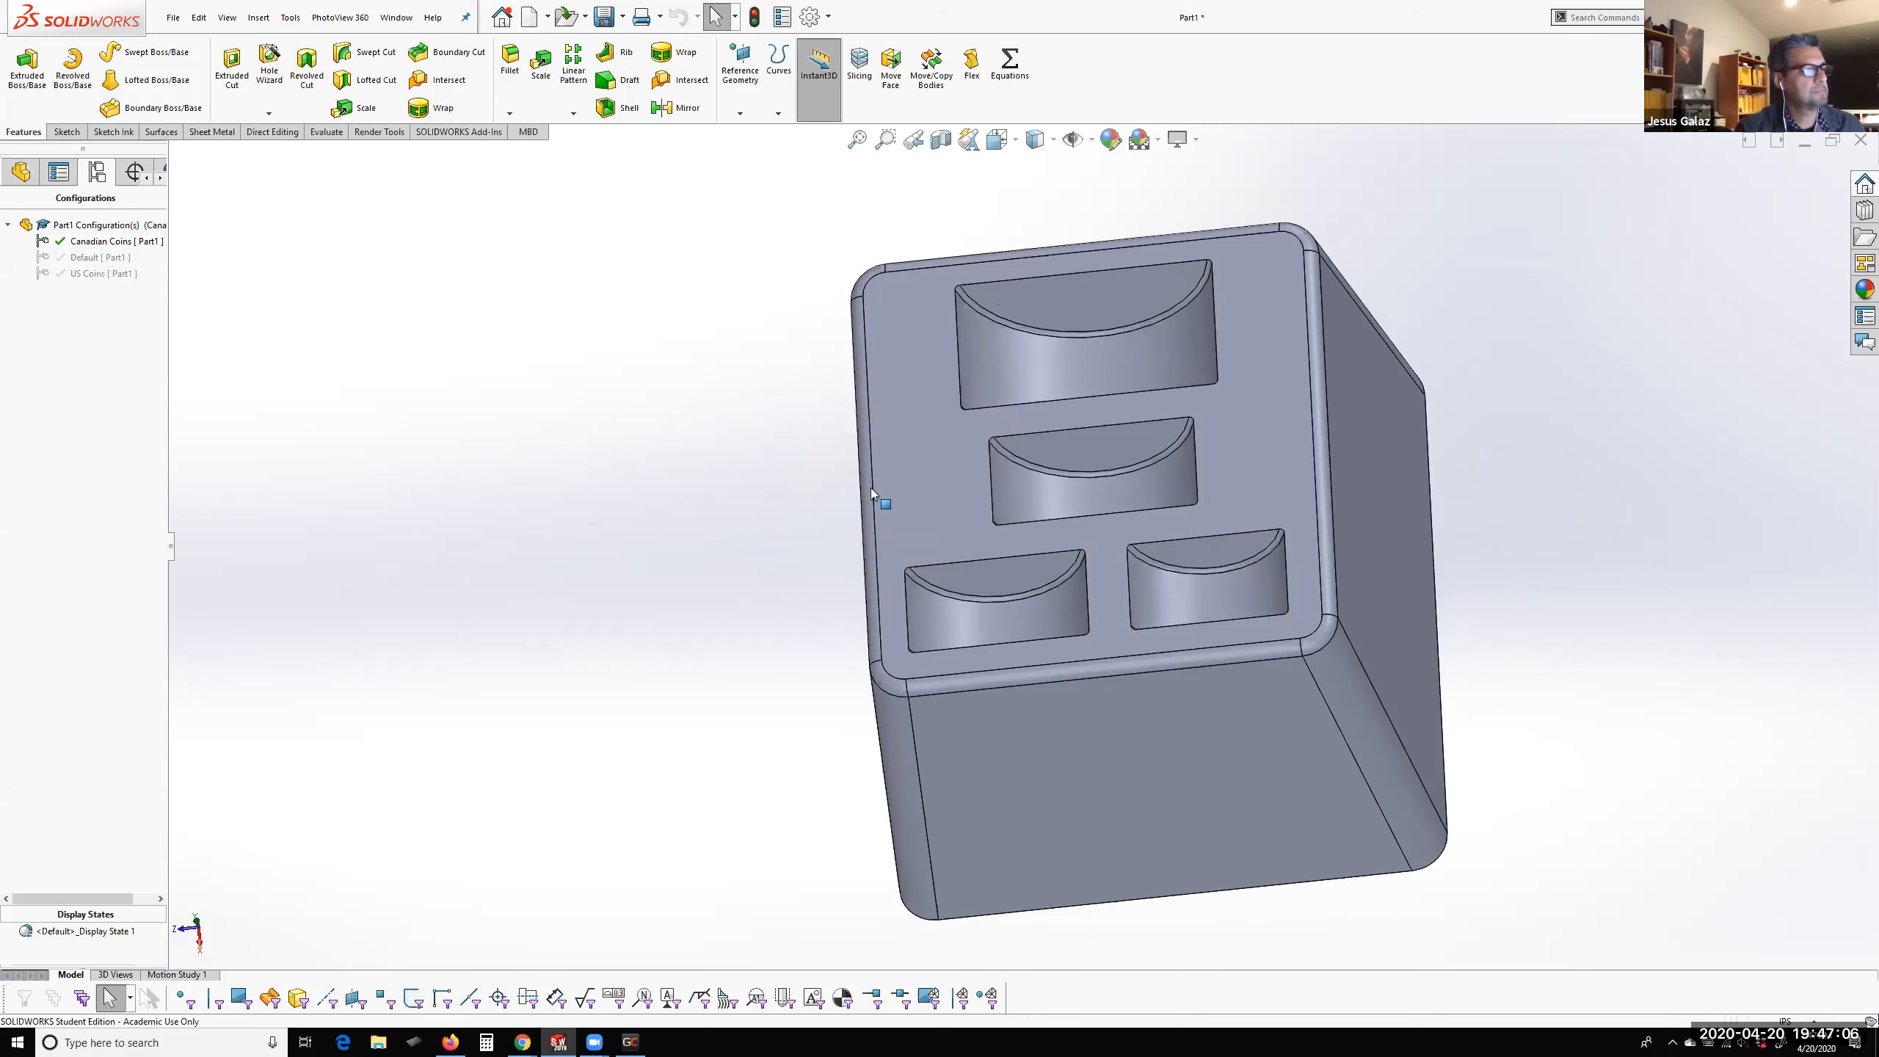
pyautogui.moveTo(1120, 550); pyautogui.dragTo(1144, 550, button='middle')
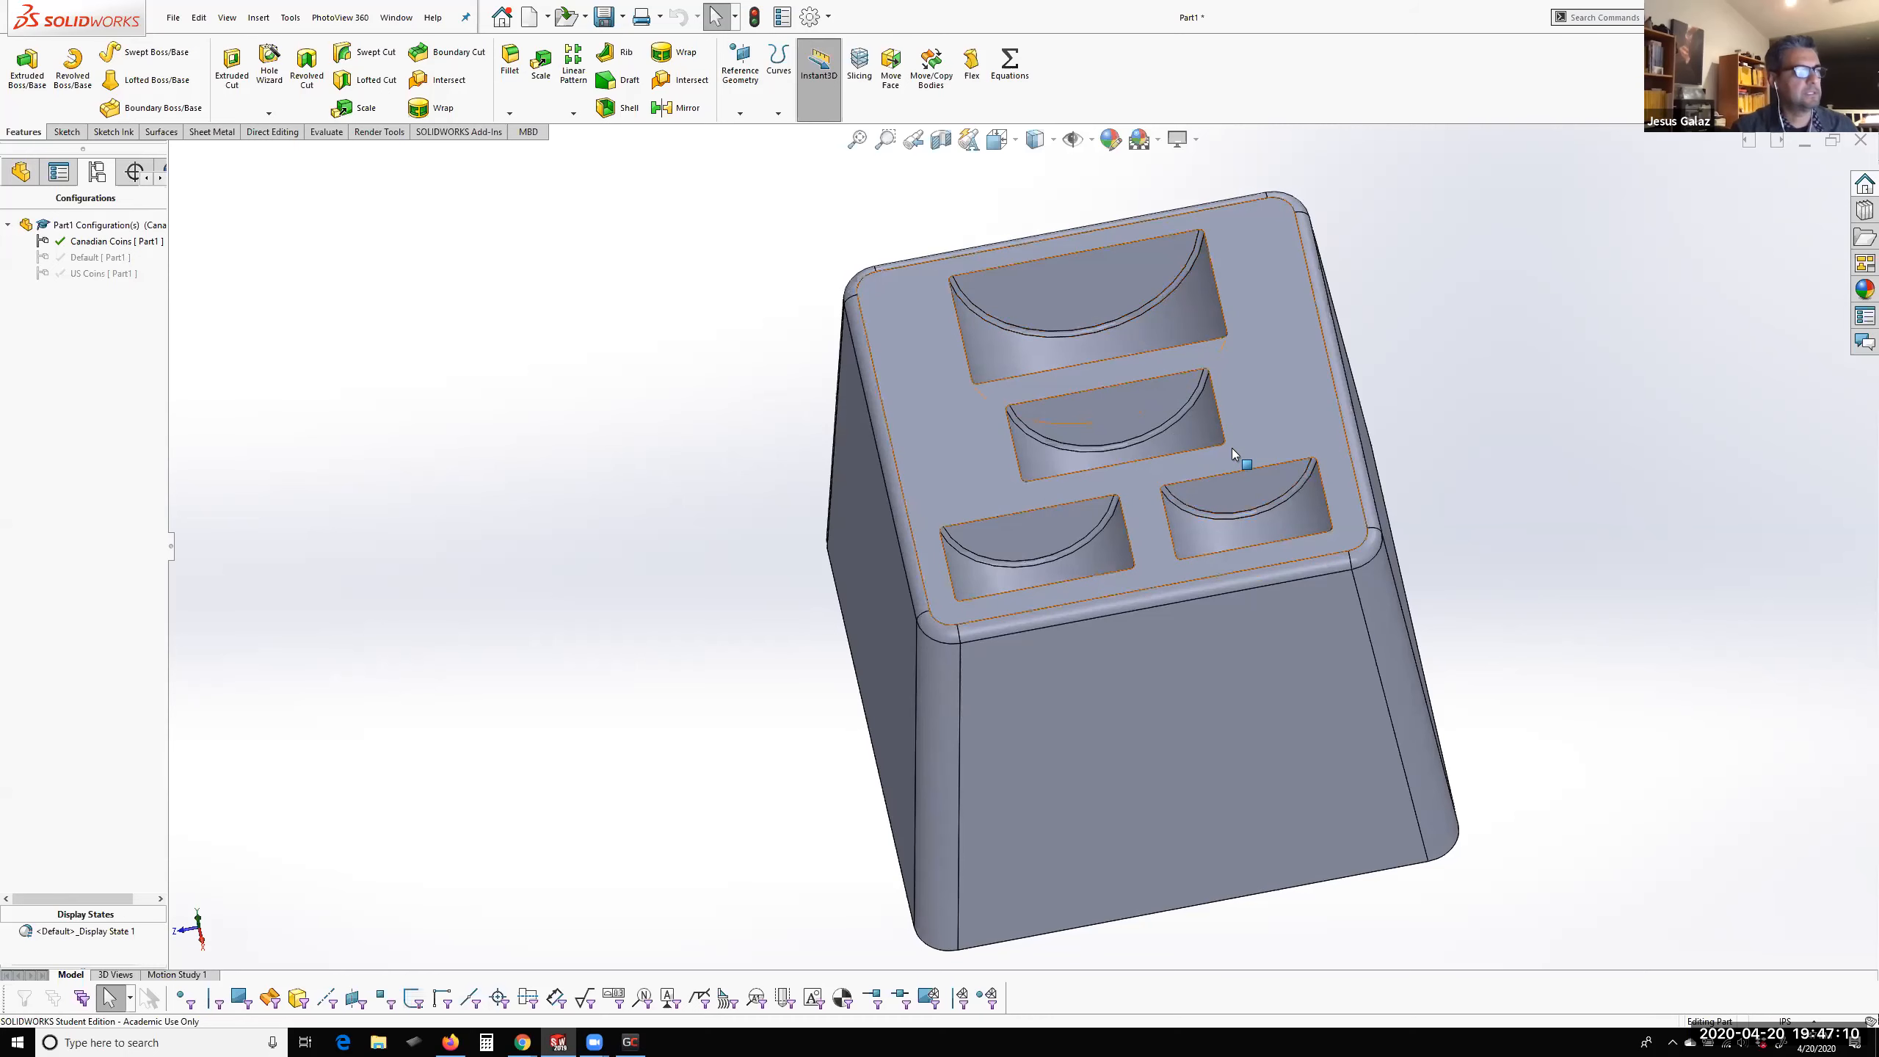
pyautogui.moveTo(850, 737); pyautogui.dragTo(1108, 439, button='middle')
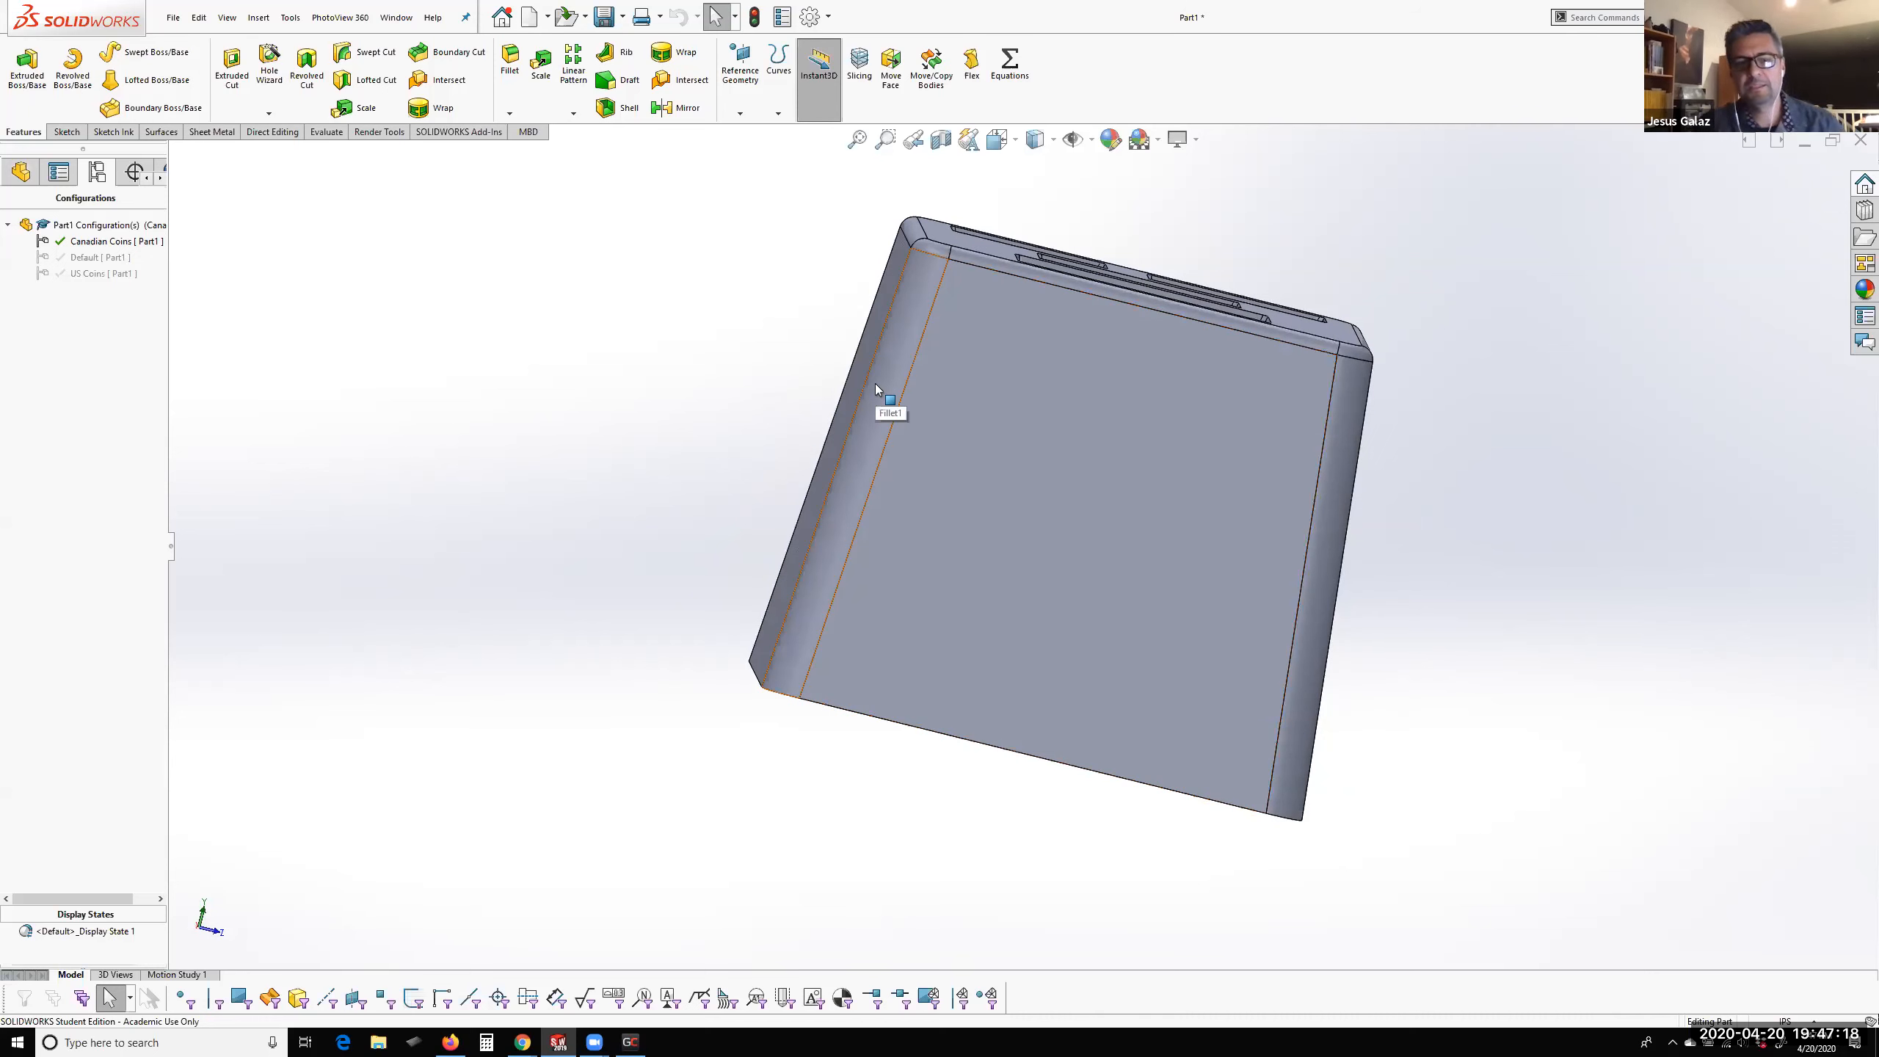
pyautogui.moveTo(1433, 504); pyautogui.dragTo(1345, 665, button='middle')
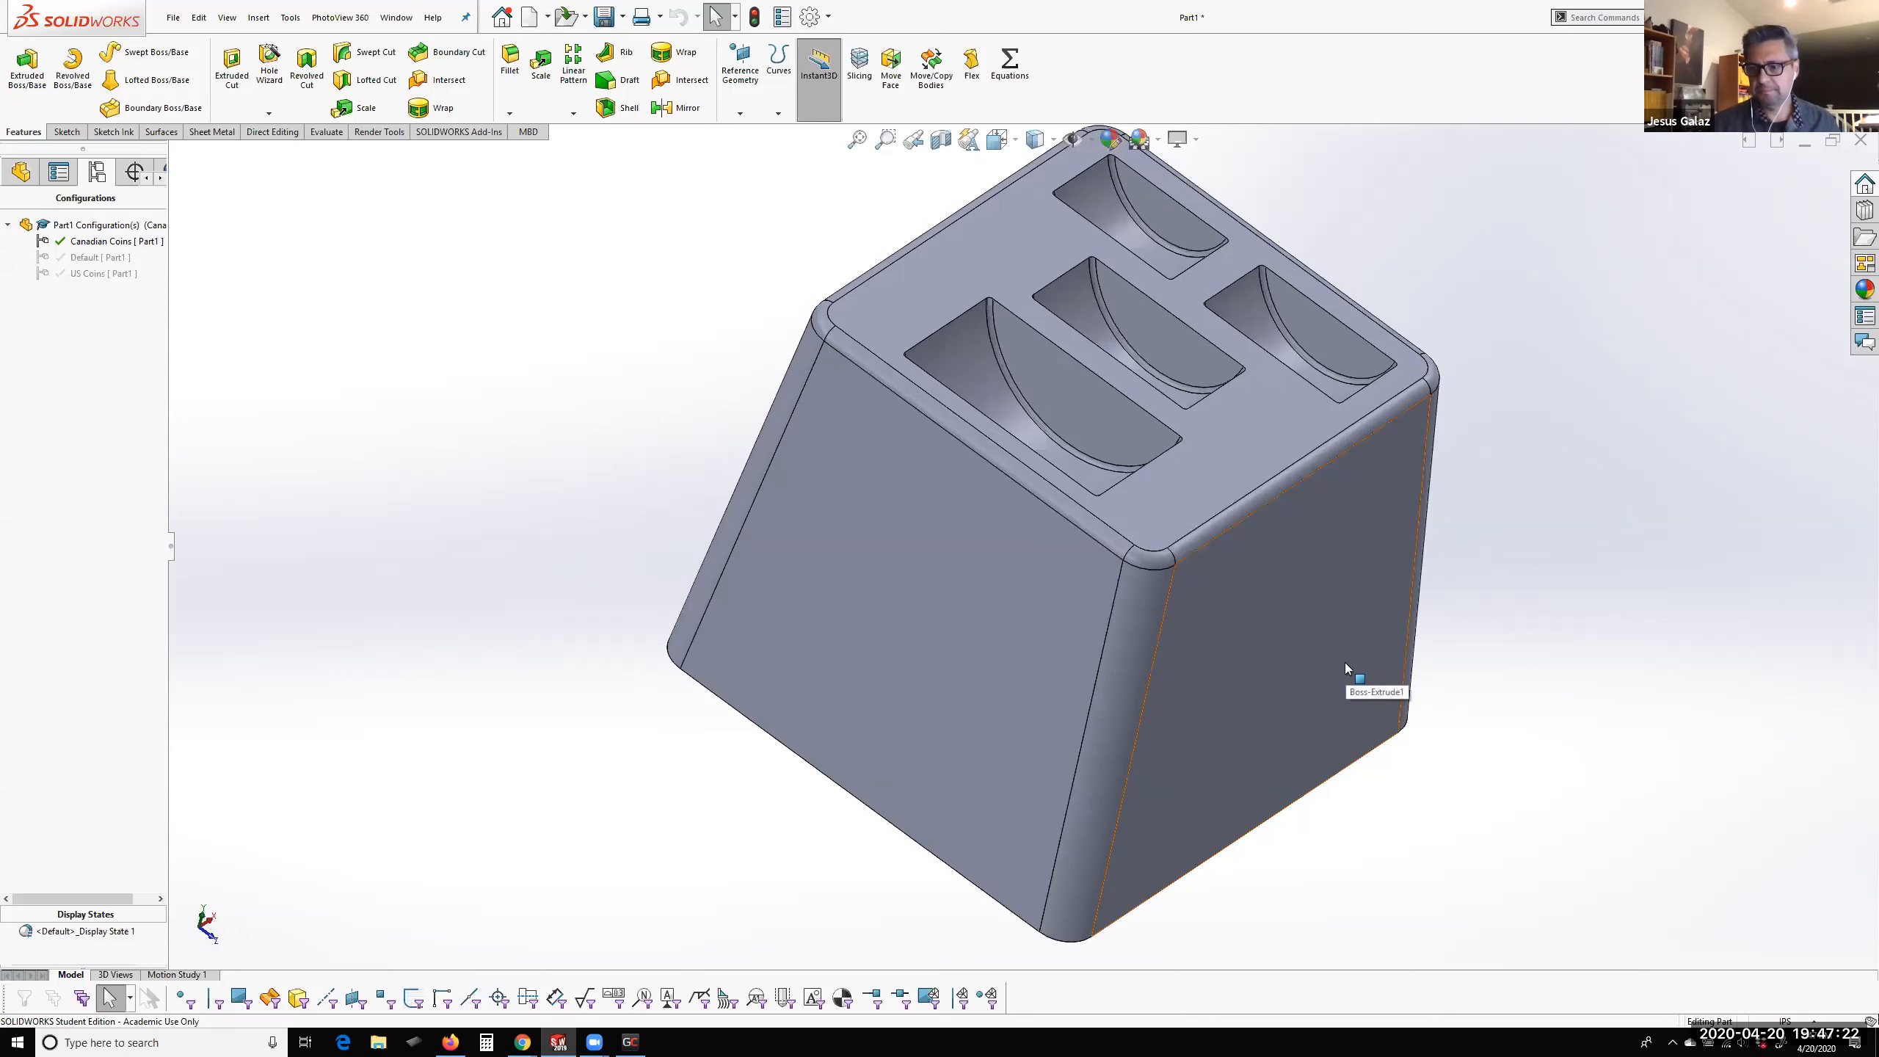